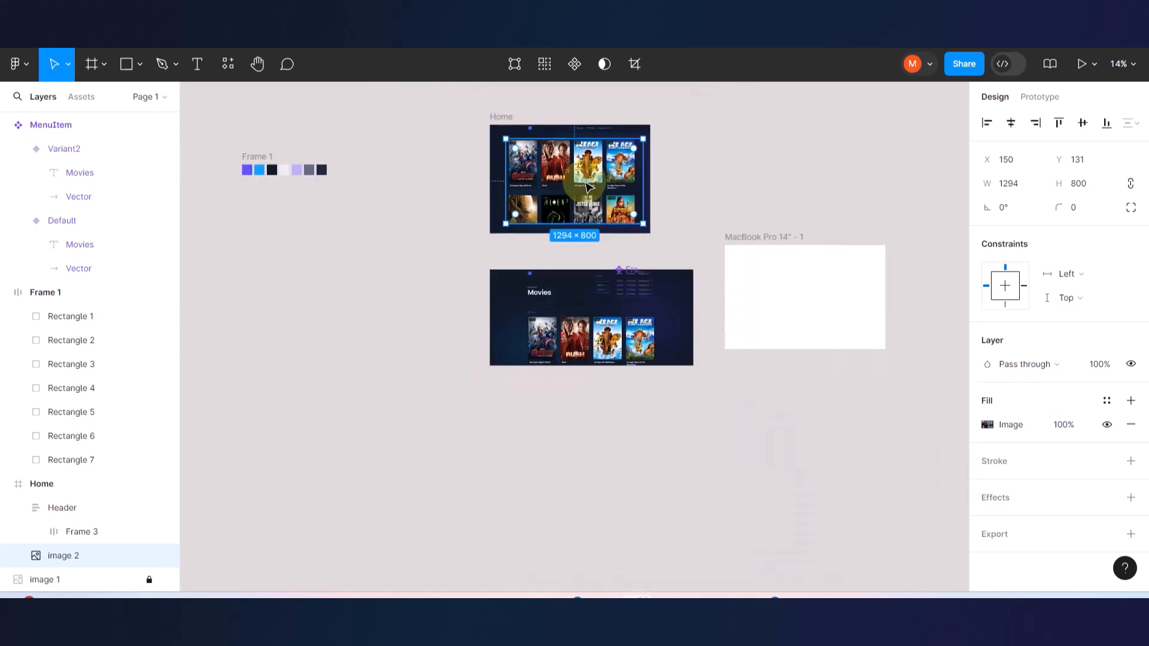
- Move the movie poster grid image out of the Home frame to just below the Movies page reference image
drag(587, 187, 615, 404)
scroll(612, 413, up, 5)
scroll(611, 412, up, 4)
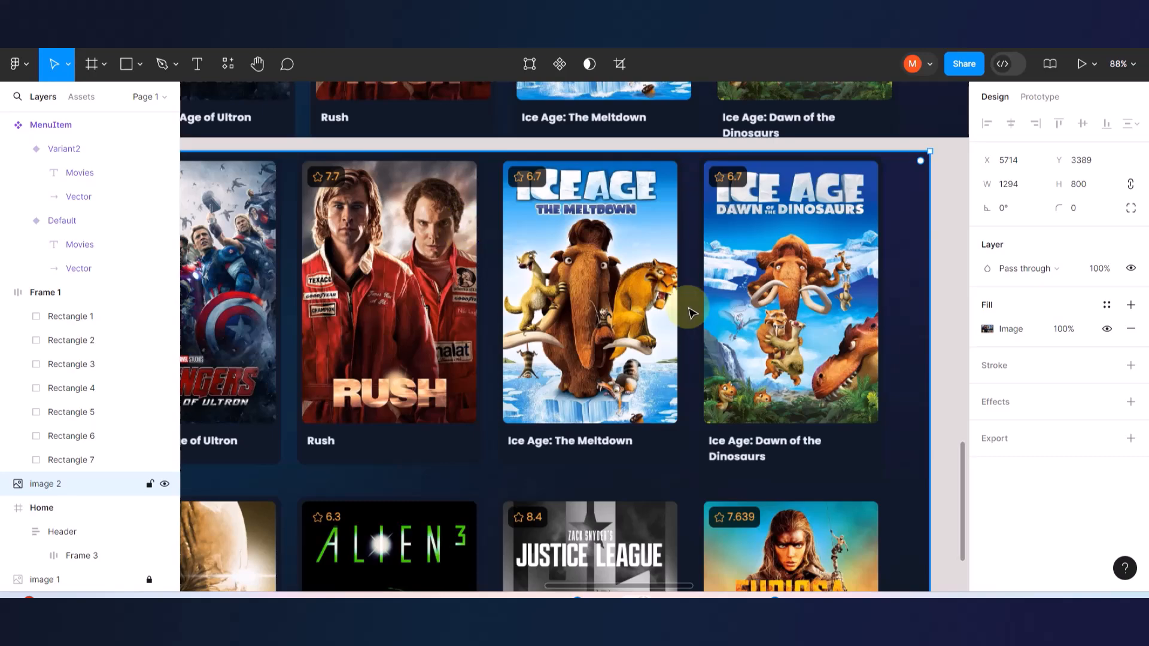
scroll(689, 313, down, 5)
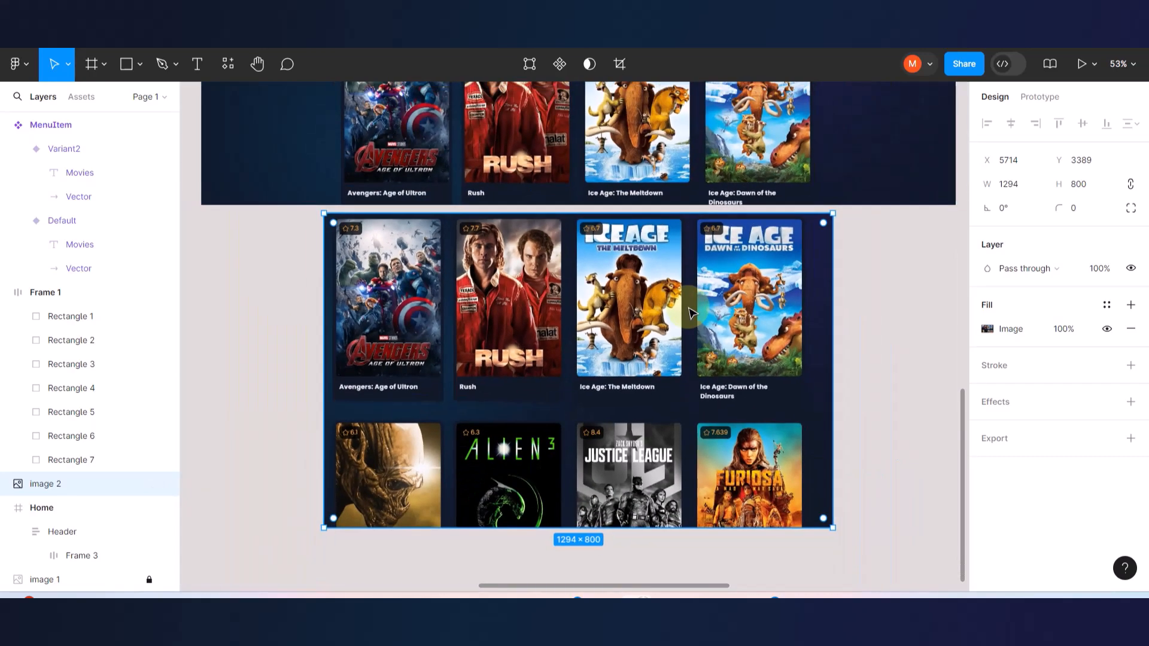
scroll(690, 313, up, 4)
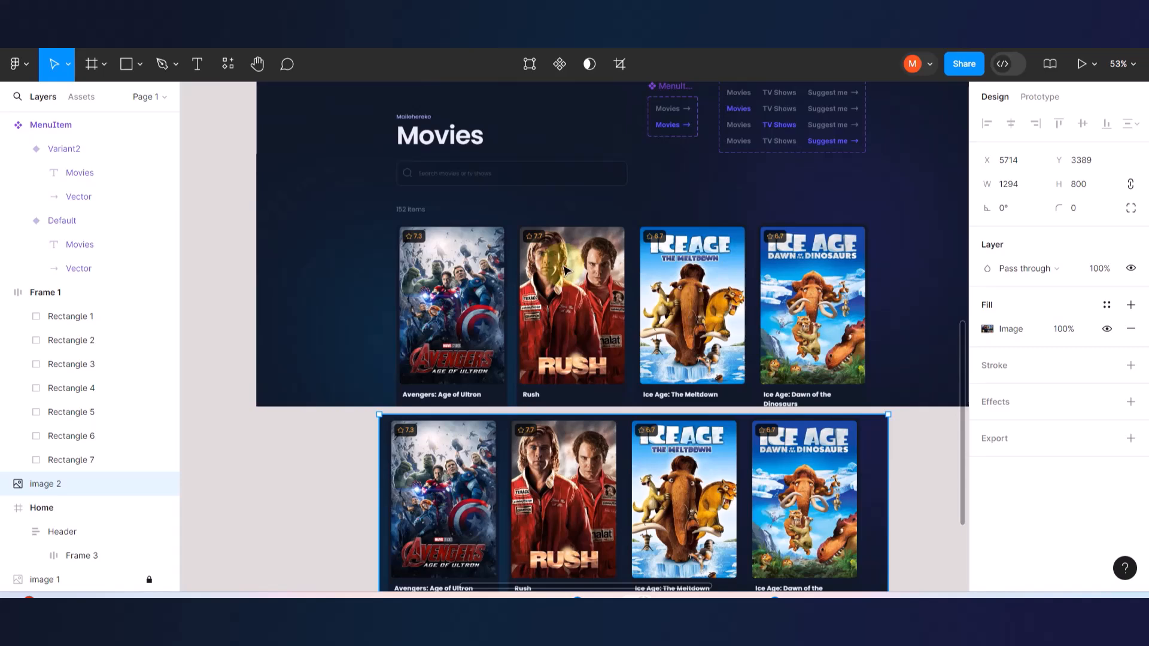
scroll(558, 265, up, 5)
scroll(494, 217, up, 5)
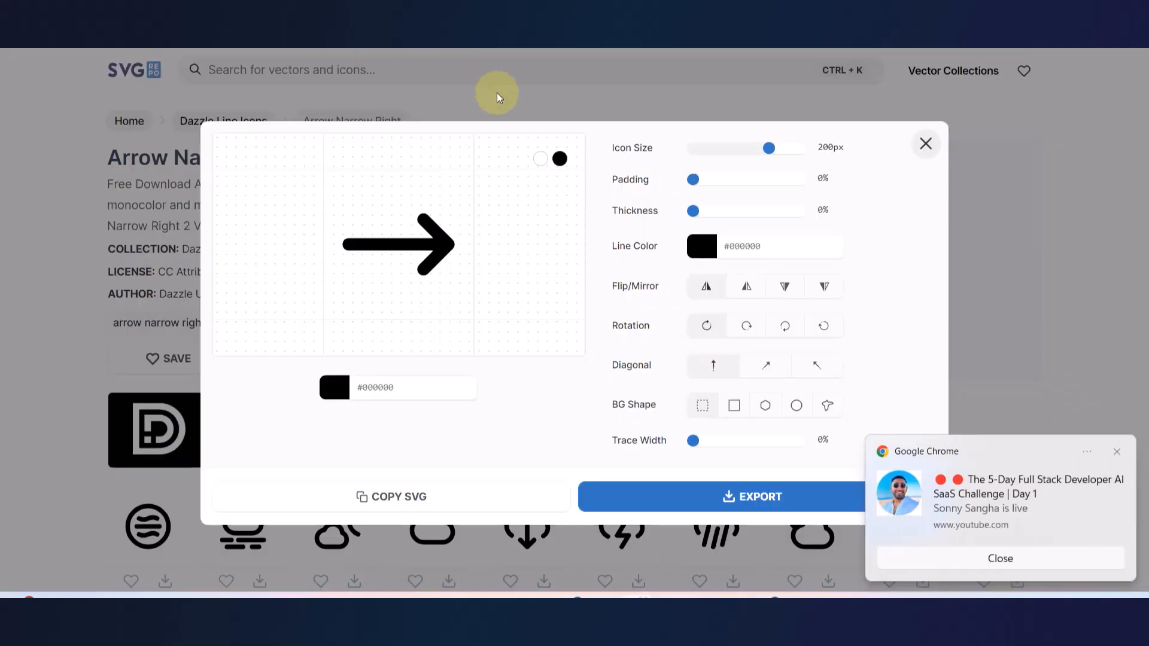
- Switch to SVG Repo, close the arrow icon's vector editor and search the icon library for "star"
click(1118, 452)
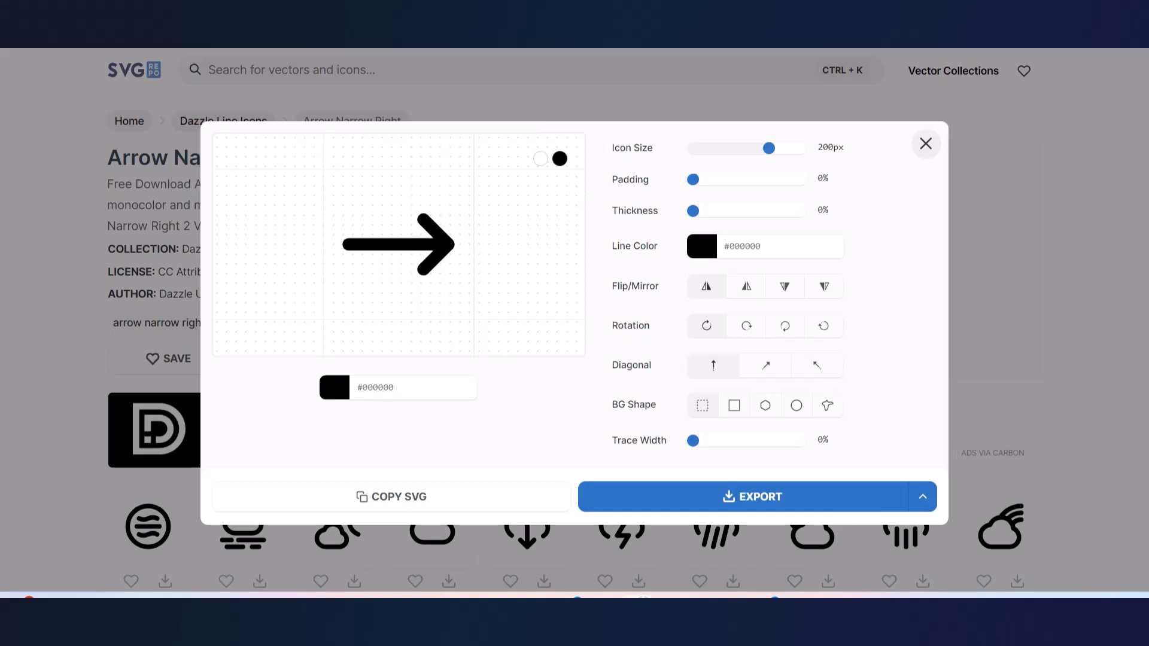
click(925, 142)
click(427, 66)
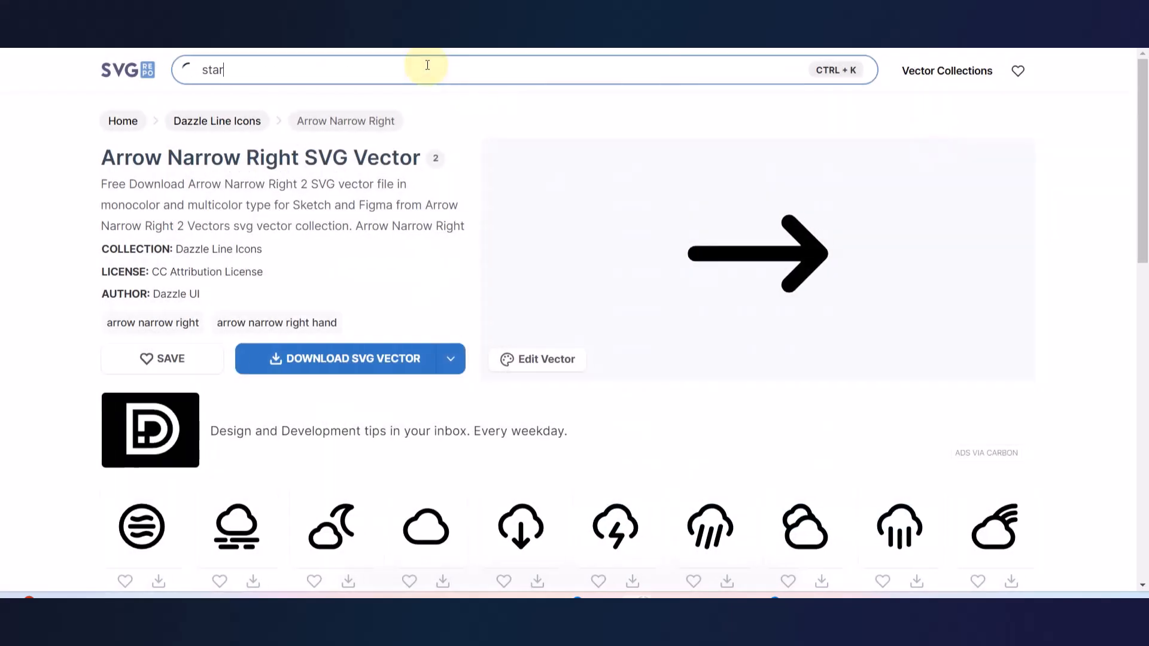
key(Return)
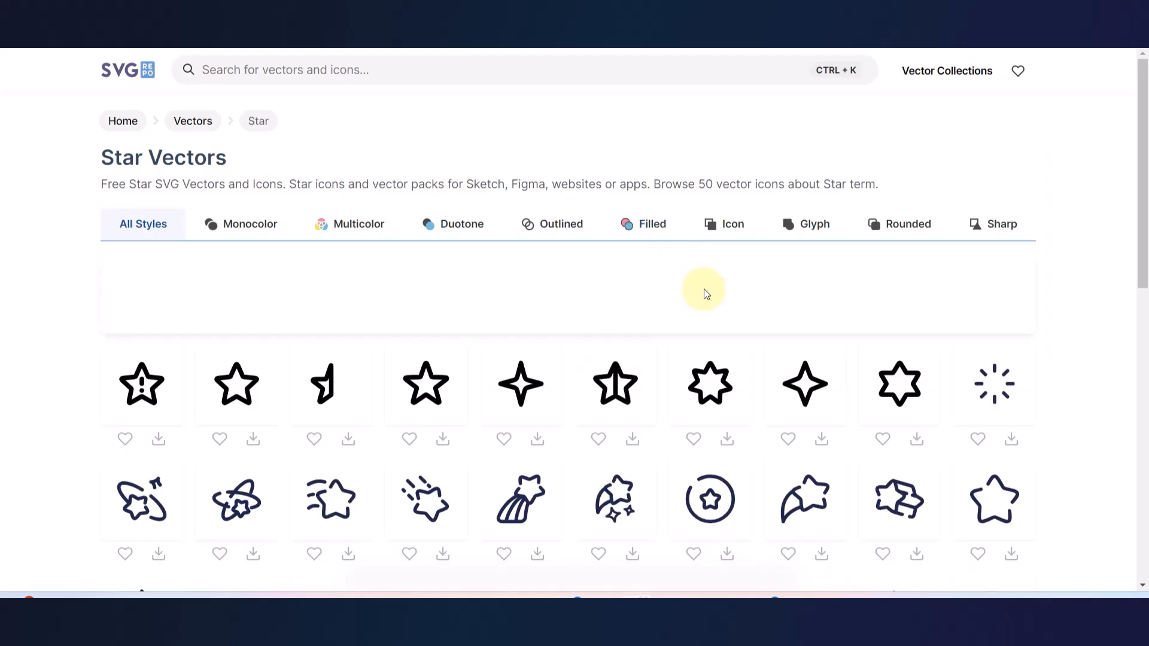
- Open the six-pointed Star Alt 1 icon in the vector editor and copy its SVG
click(892, 383)
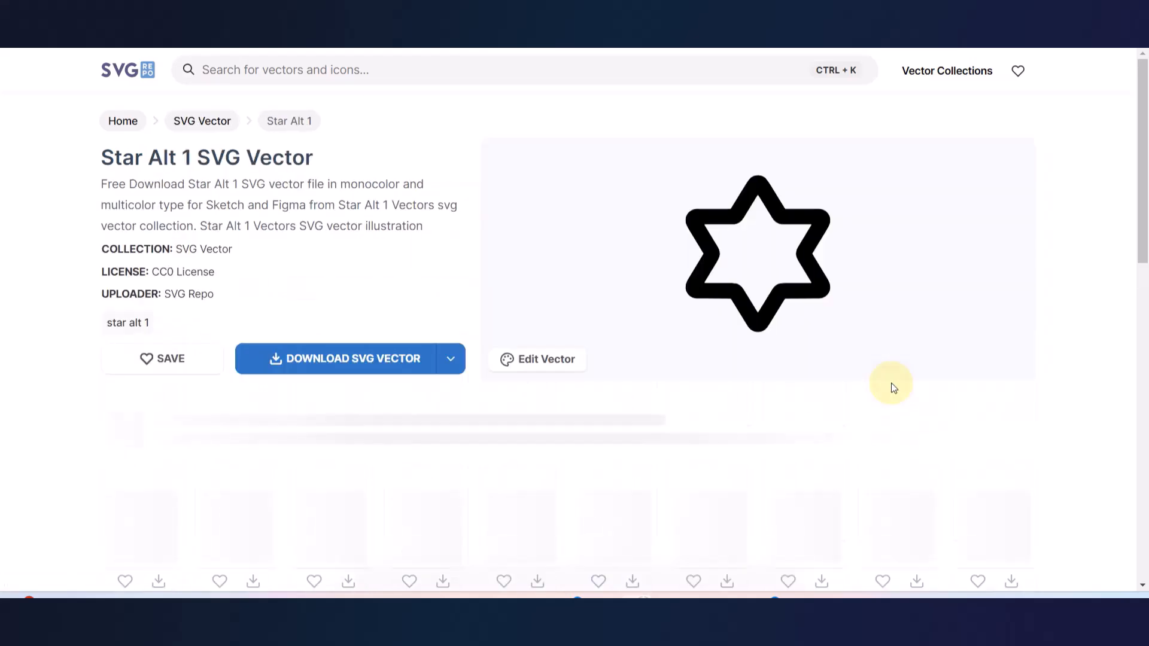
click(529, 358)
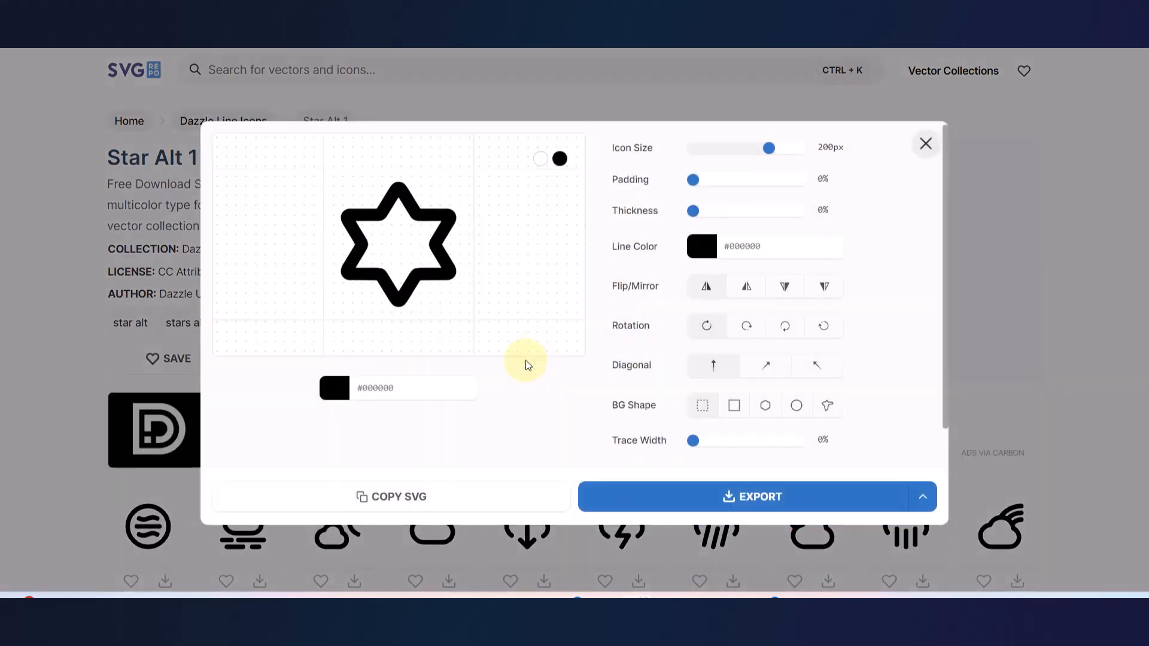
click(405, 497)
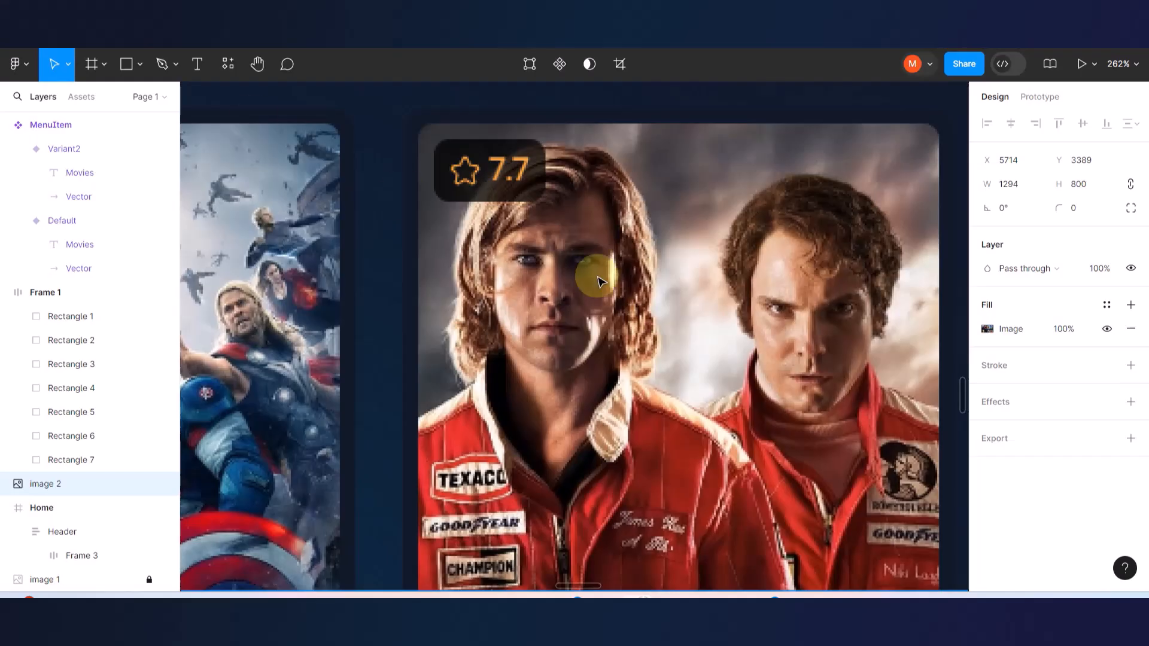
- Switch back to Figma, paste the star icon on the canvas and place it just above the Rush poster
scroll(496, 227, down, 8)
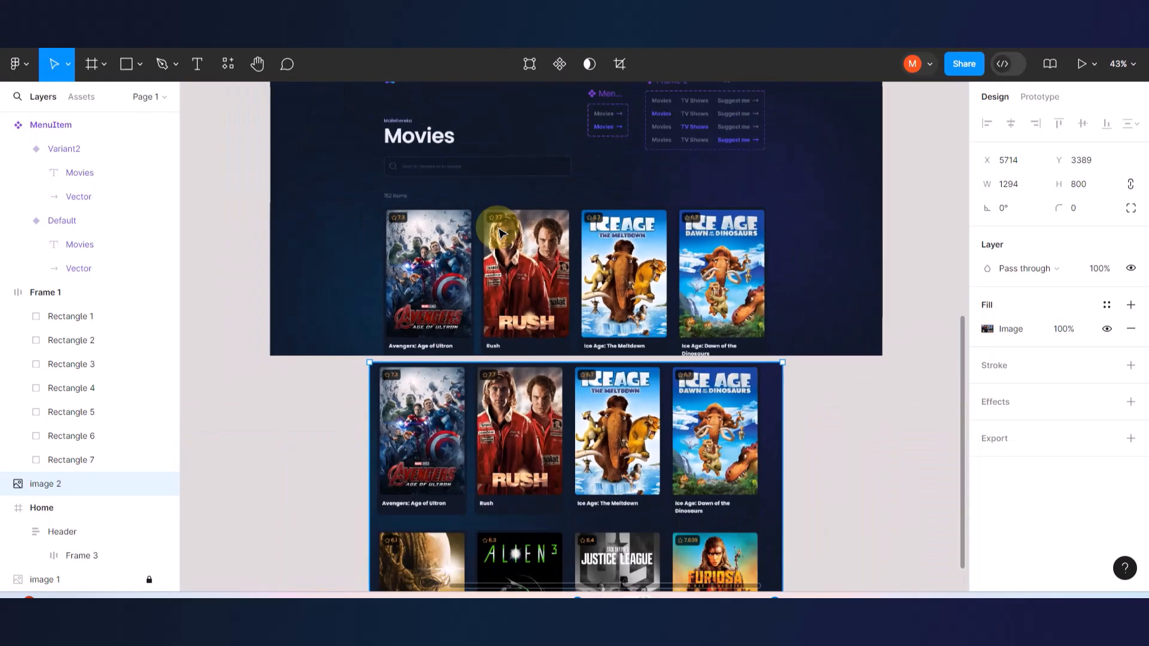
click(860, 419)
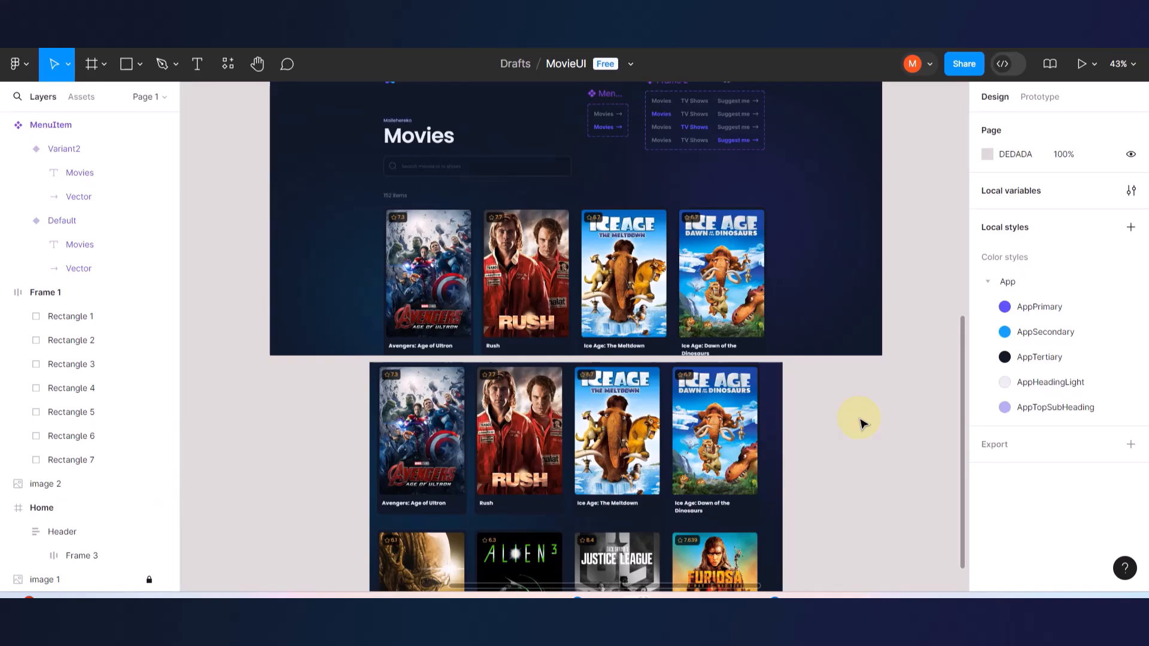
key(ctrl+v)
scroll(591, 331, up, 5)
drag(567, 342, 433, 118)
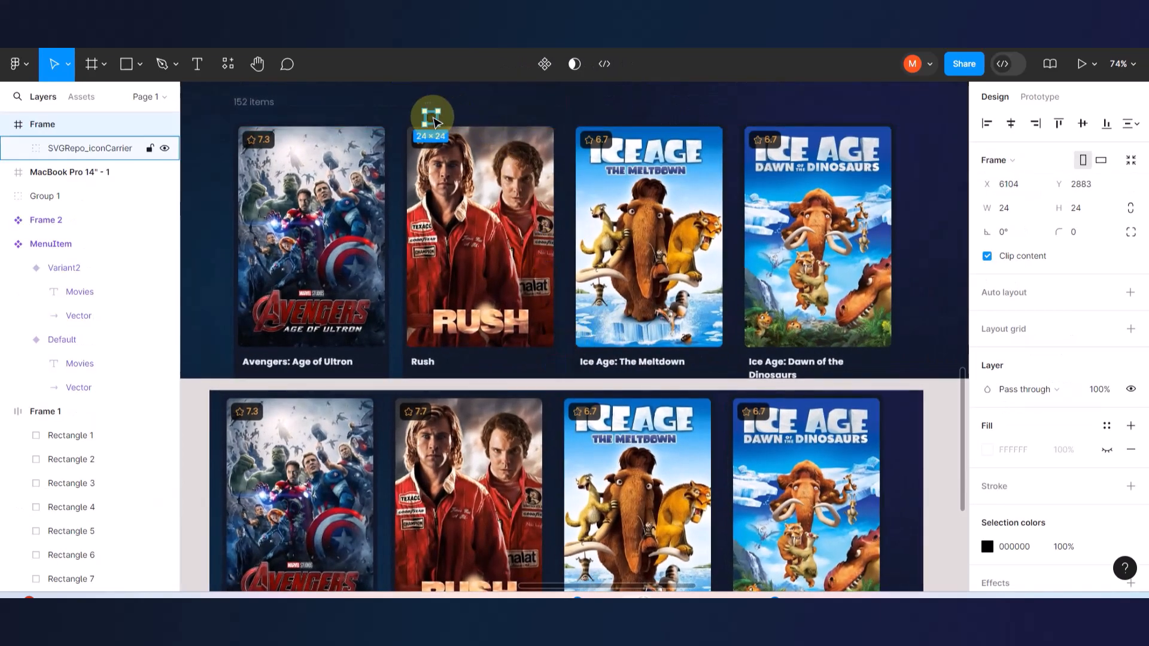
- Take the star vector out of its pasted frame and delete the leftover empty frame
scroll(434, 120, up, 10)
scroll(435, 122, up, 2)
double_click(449, 197)
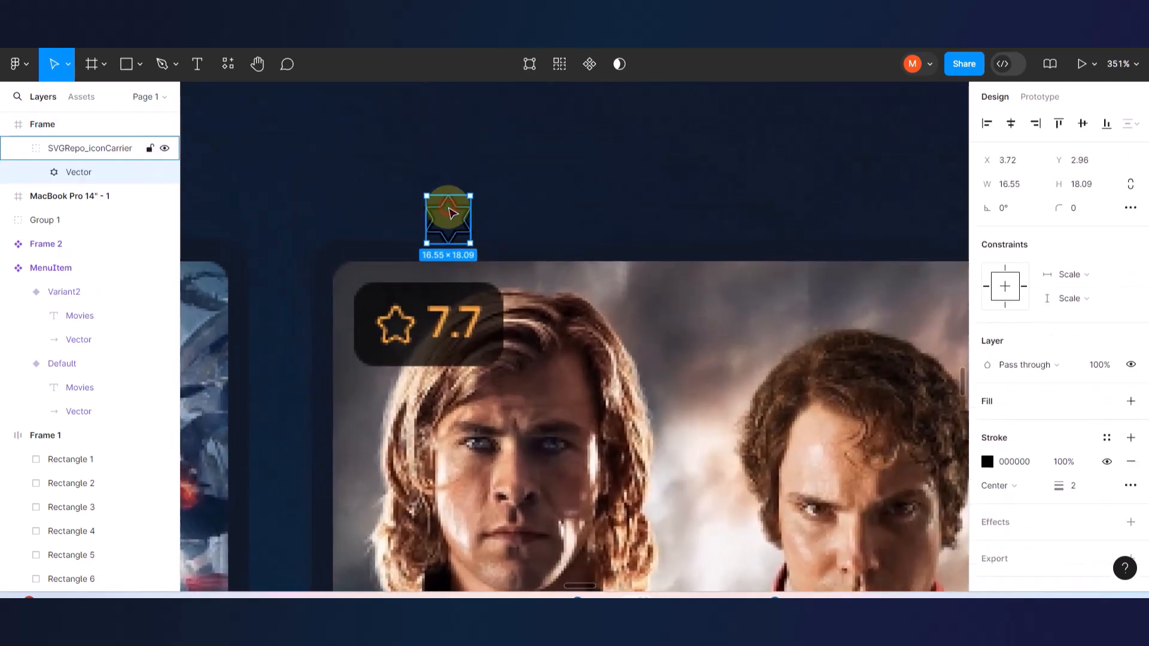
drag(446, 200, 518, 195)
click(423, 177)
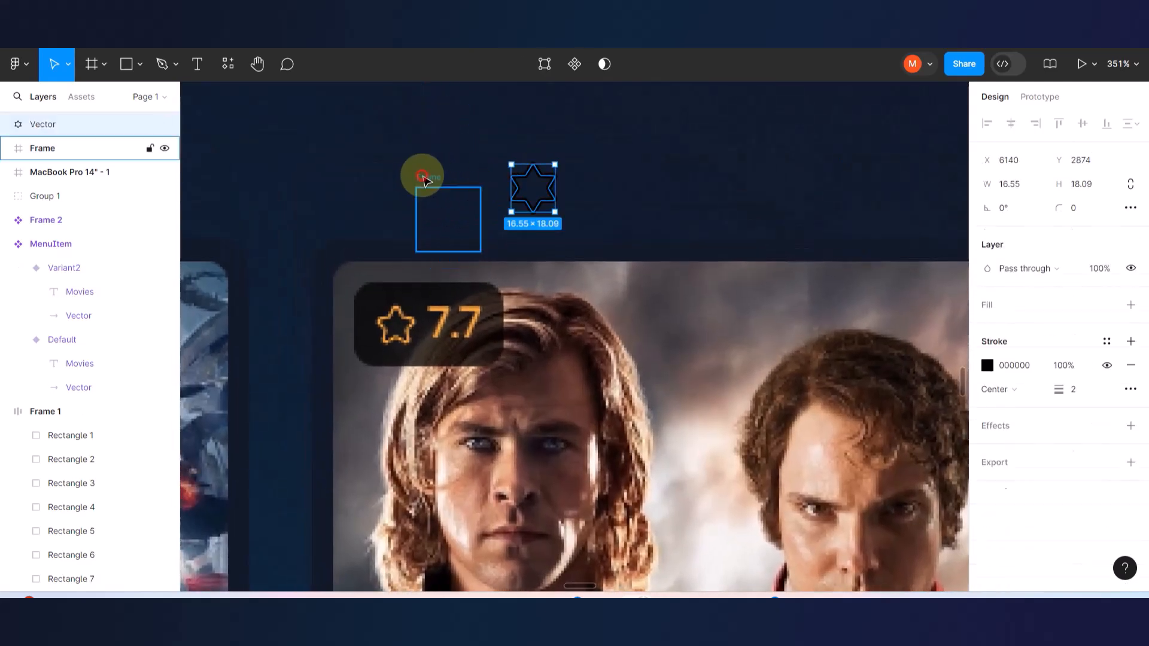
key(Delete)
- Scale the star vector down to about 14 × 15.3 and fit it over the reference star in the Rush rating badge
drag(524, 186, 398, 231)
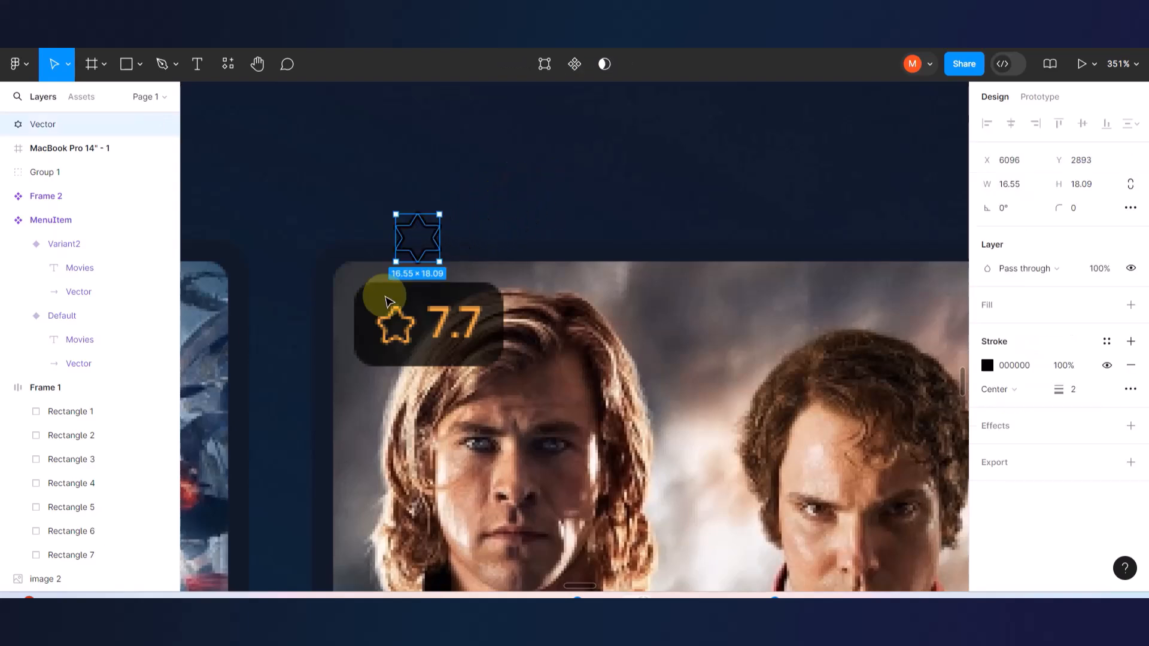
ctrl+scroll(385, 300, up, 5)
key(k)
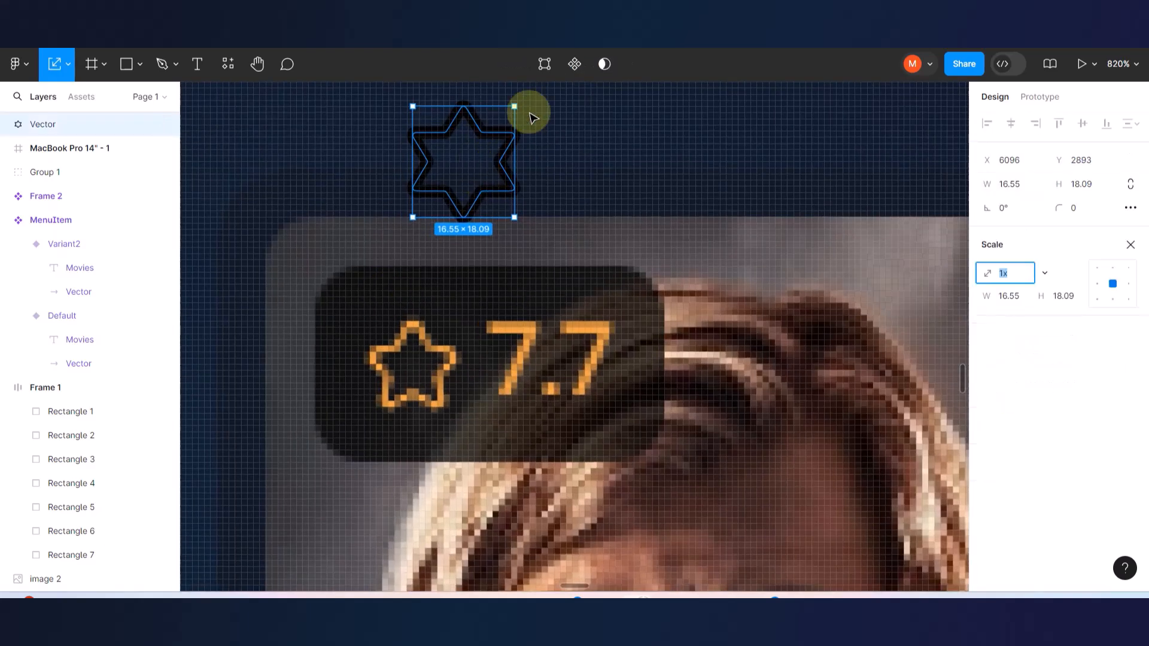
drag(515, 106, 433, 332)
- Add the text "7.7" and align it over the reference rating number beside the star
click(197, 64)
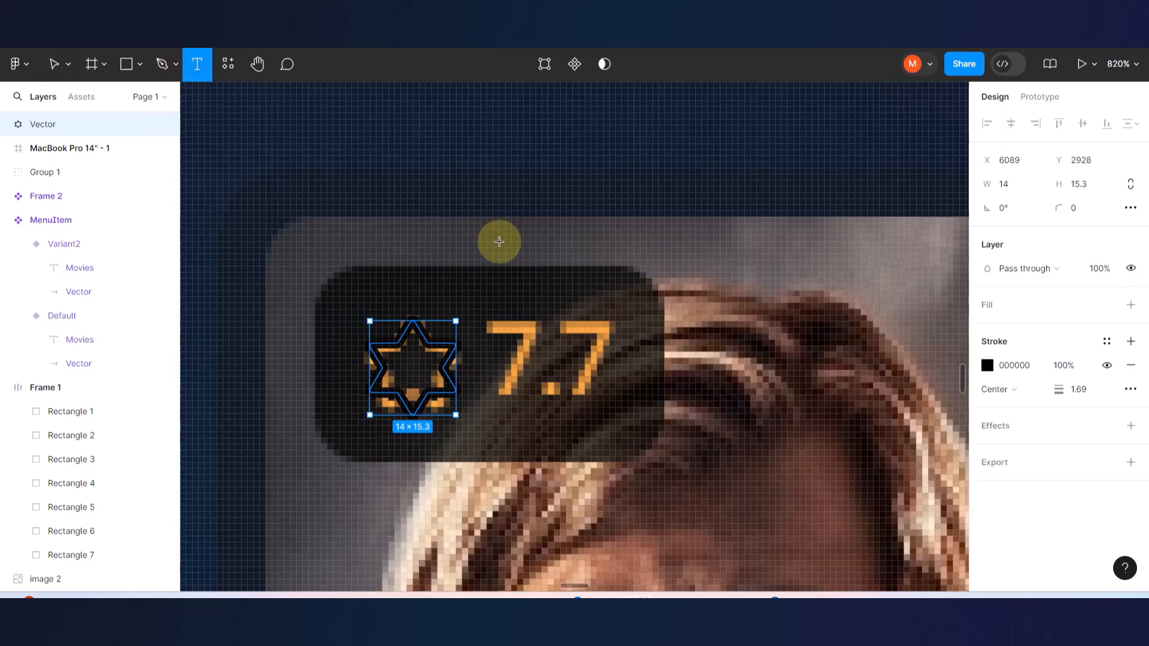
click(499, 242)
text(7.7)
key(Escape)
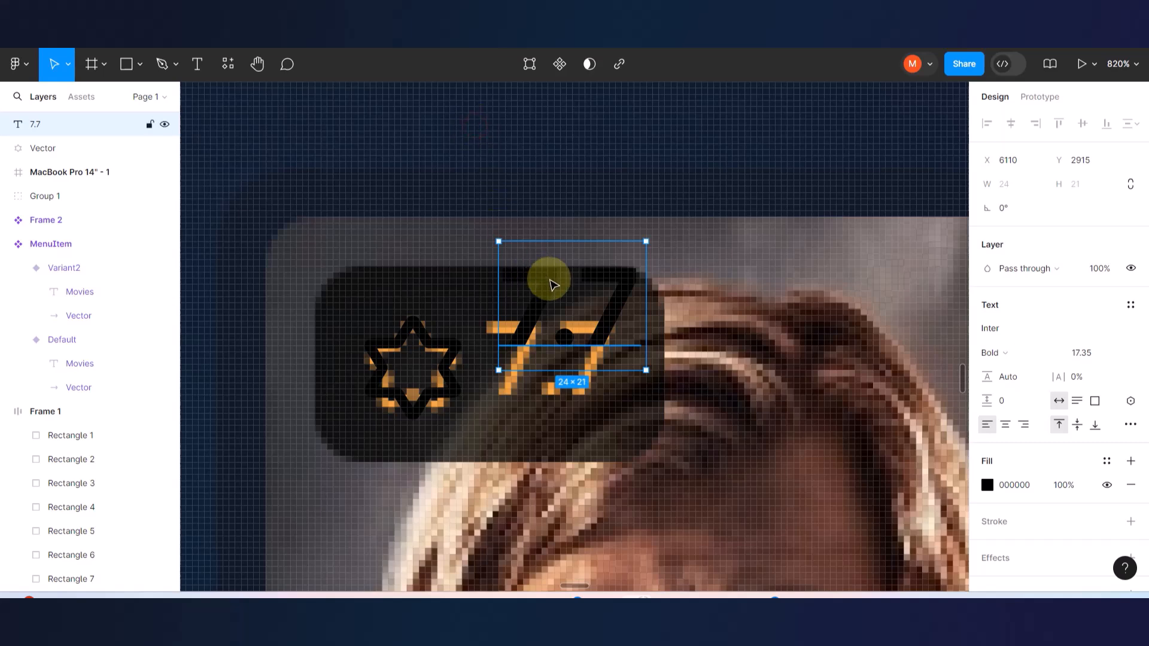
drag(551, 314, 534, 339)
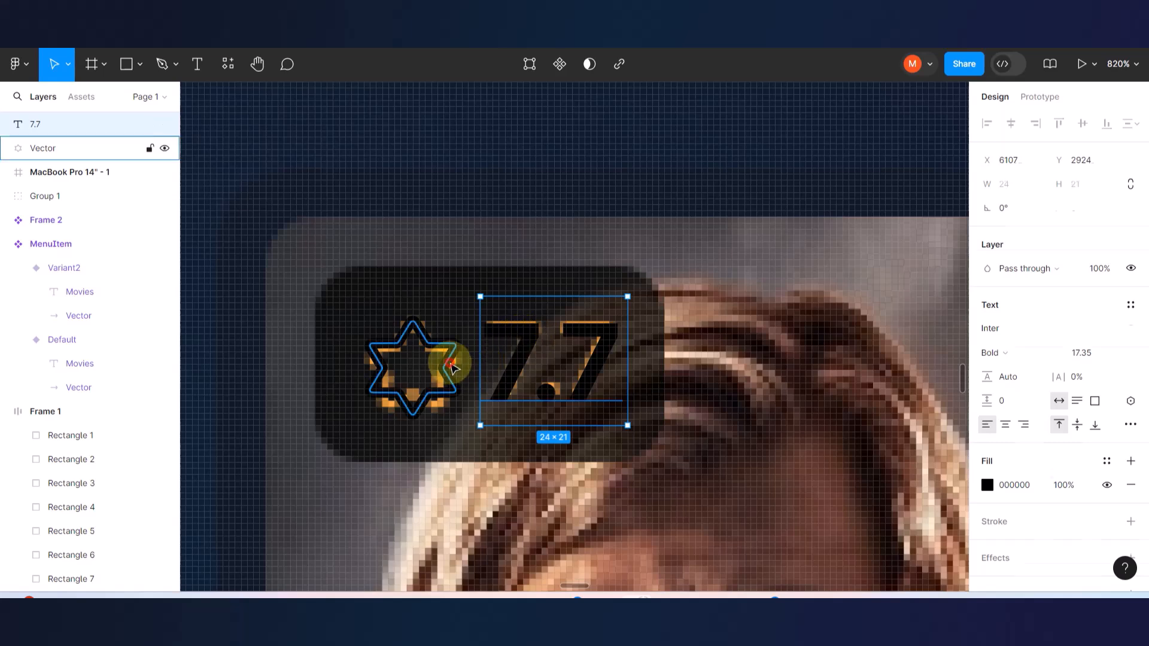
- Combine the star and rating text in an auto layout frame and recolor both with the orange sampled from the reference badge
shift+click(452, 364)
key(shift+a)
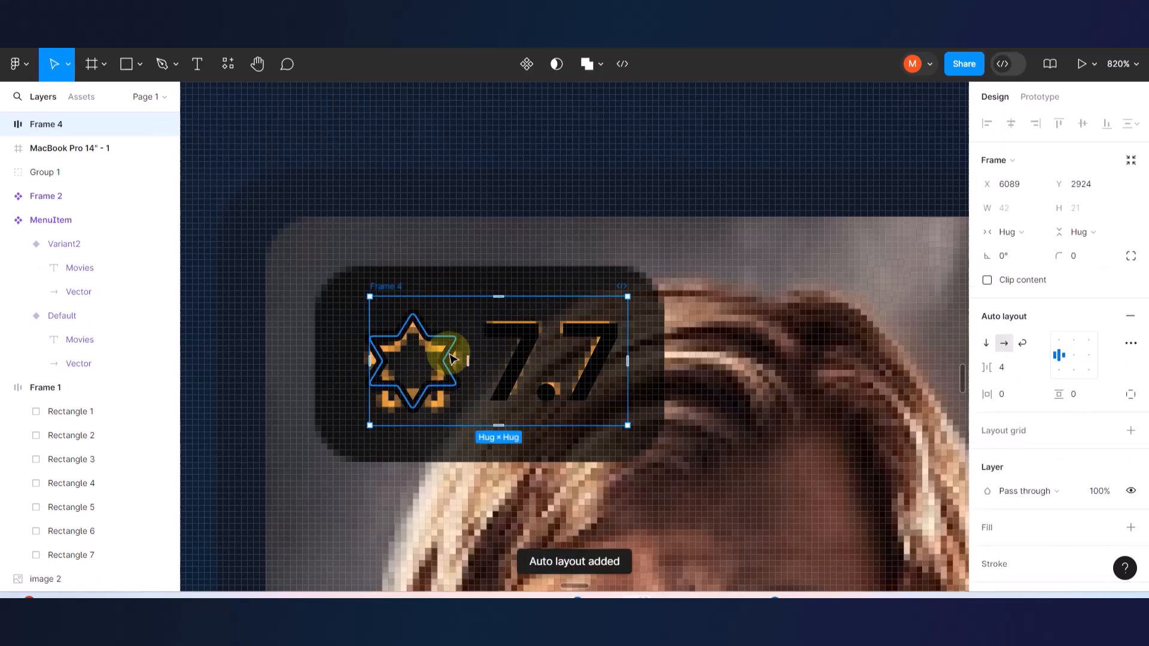
scroll(1020, 439, down, 3)
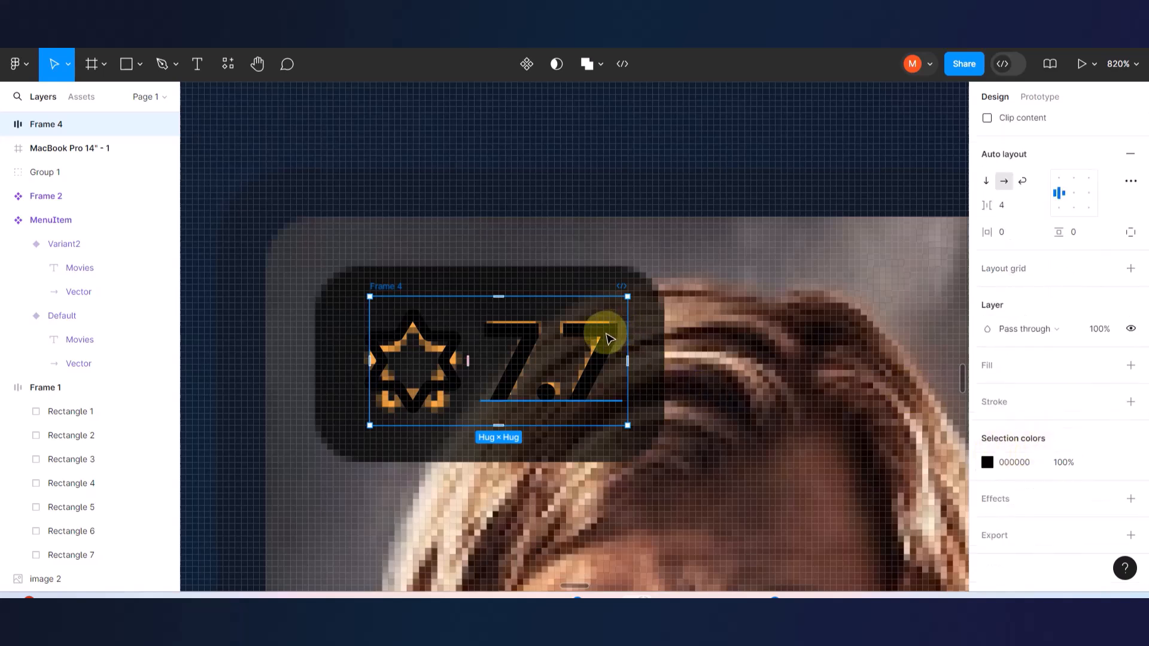
drag(606, 335, 759, 415)
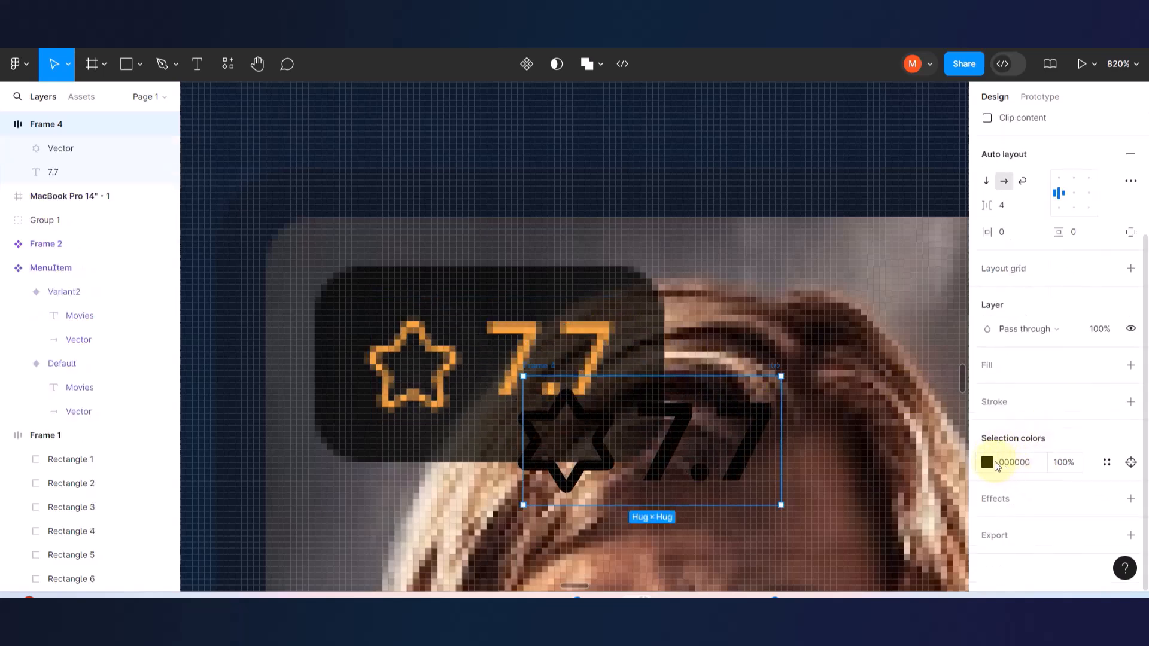
click(987, 462)
click(810, 413)
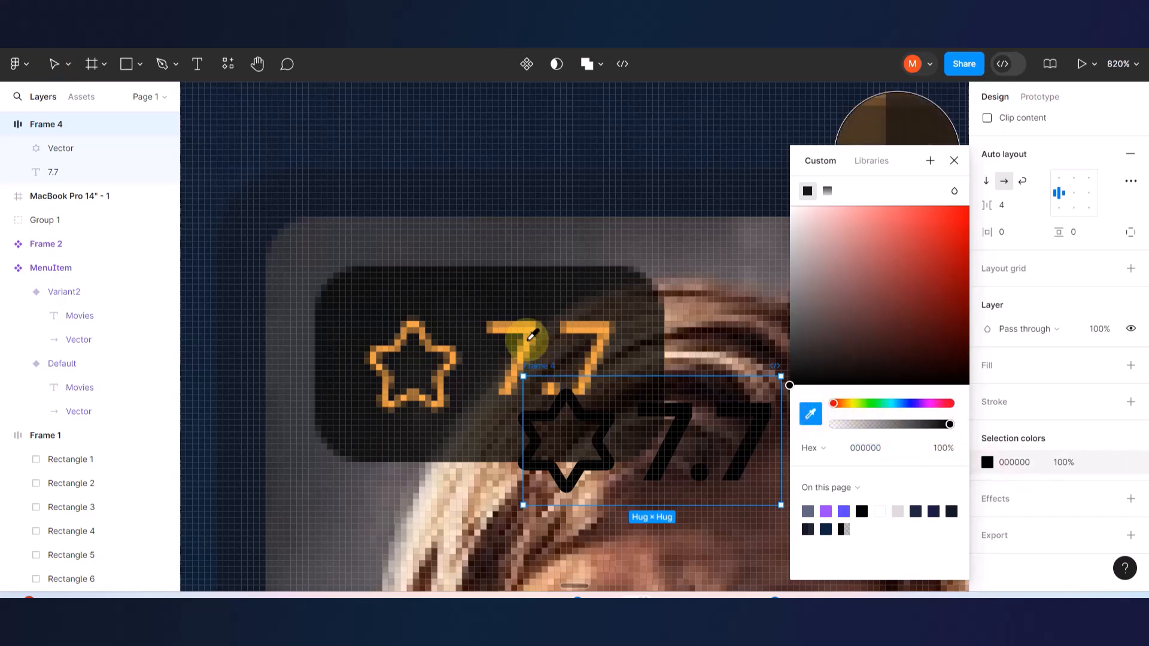
click(513, 327)
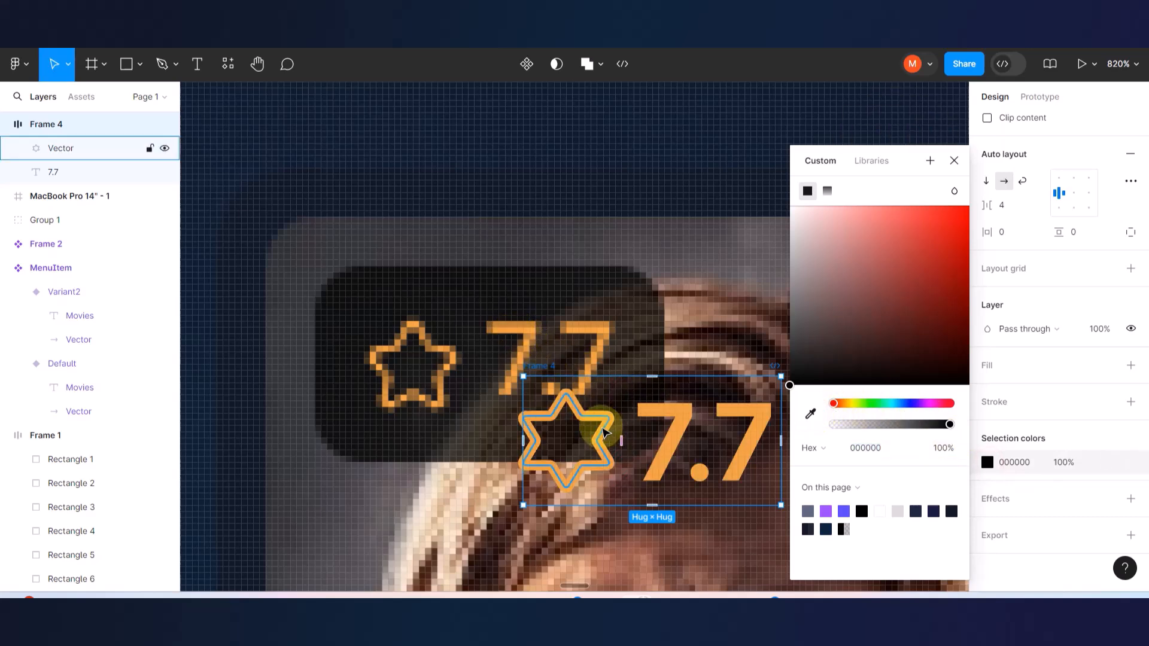
drag(594, 426, 442, 353)
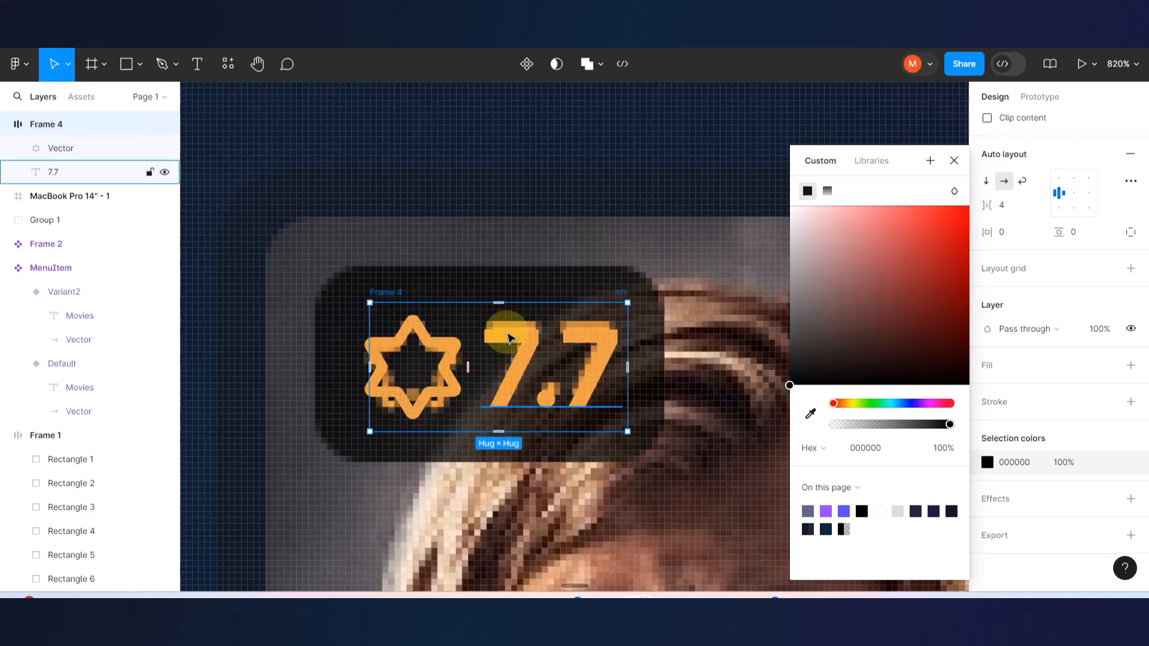
- Wrap the rating row in another auto layout frame and resize it to 56 × 32 to match the reference badge
key(shift+a)
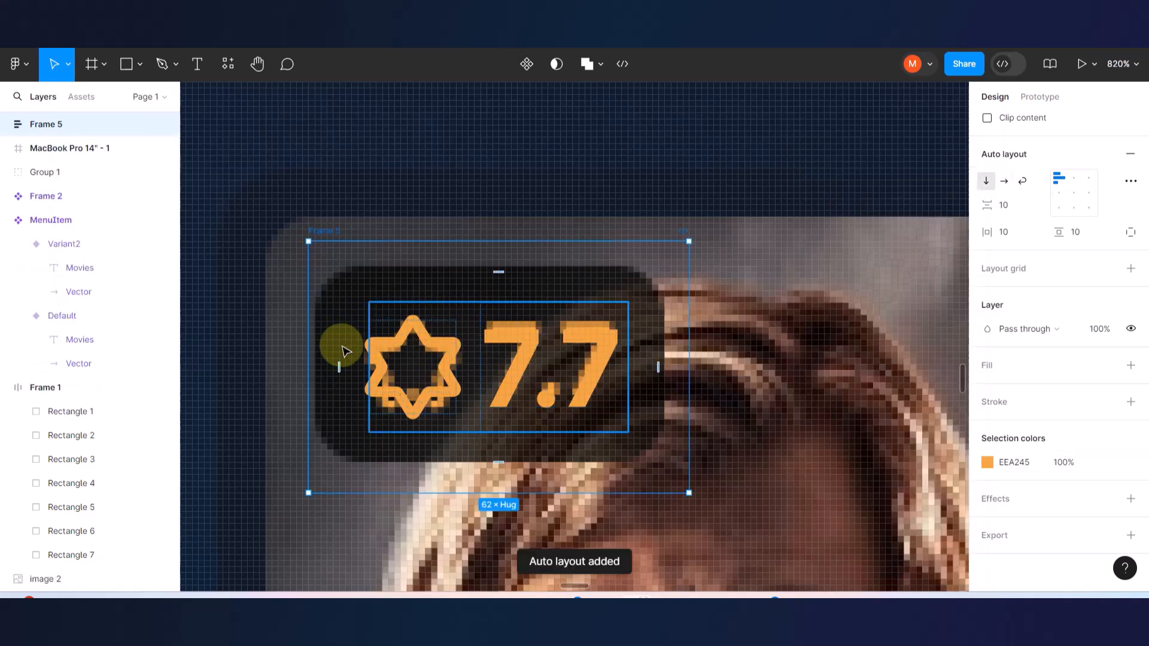
drag(306, 356, 321, 355)
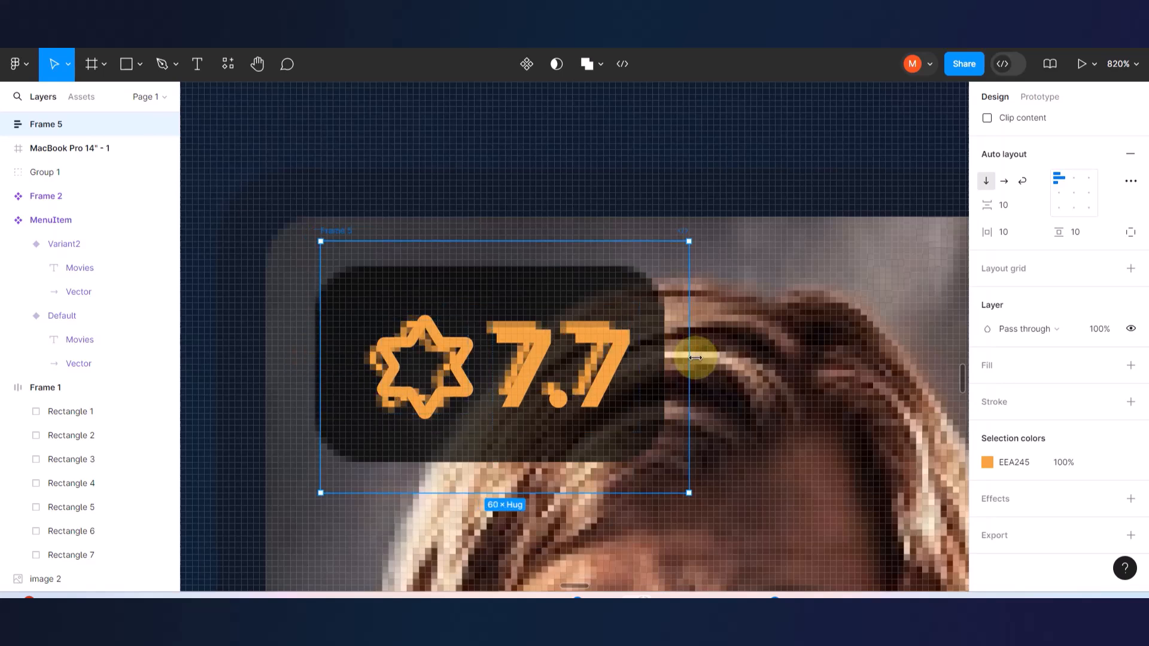
drag(680, 358, 665, 355)
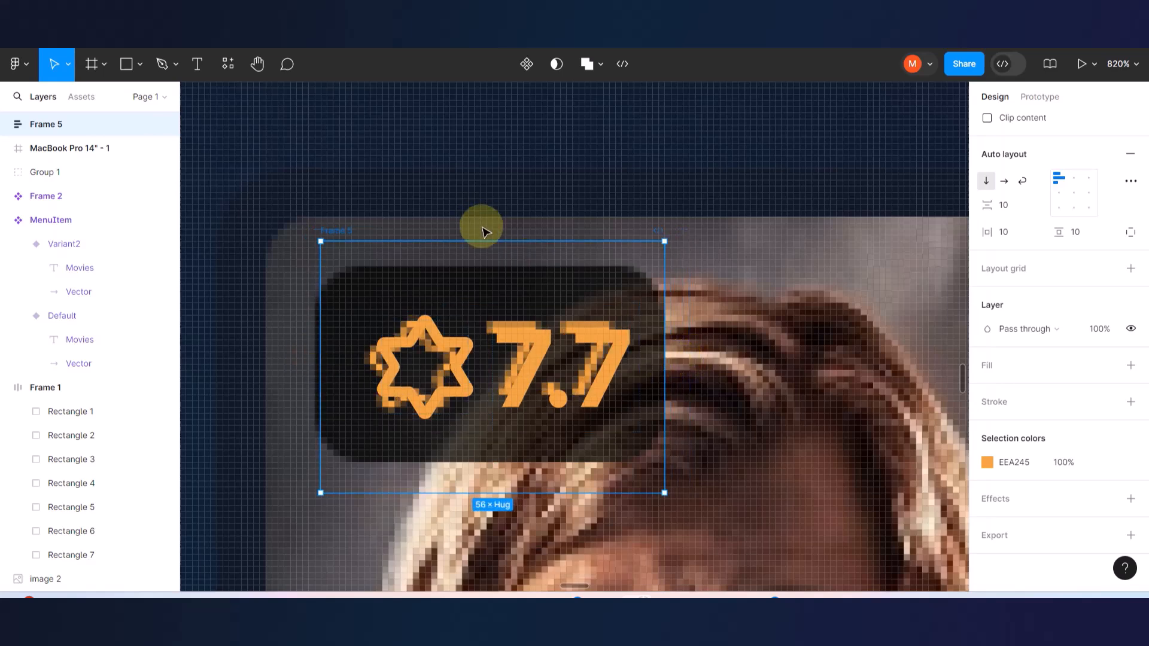
drag(482, 240, 482, 266)
drag(487, 492, 479, 464)
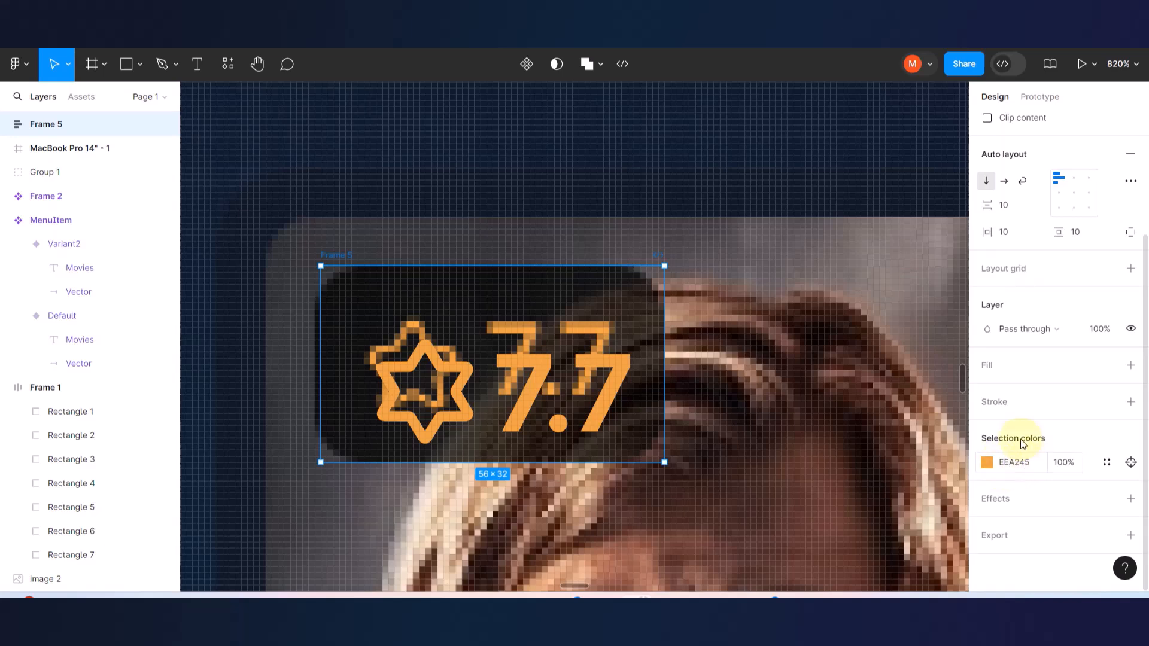
- Add a solid black 000000 fill to the outer rating badge frame
click(1132, 365)
click(987, 389)
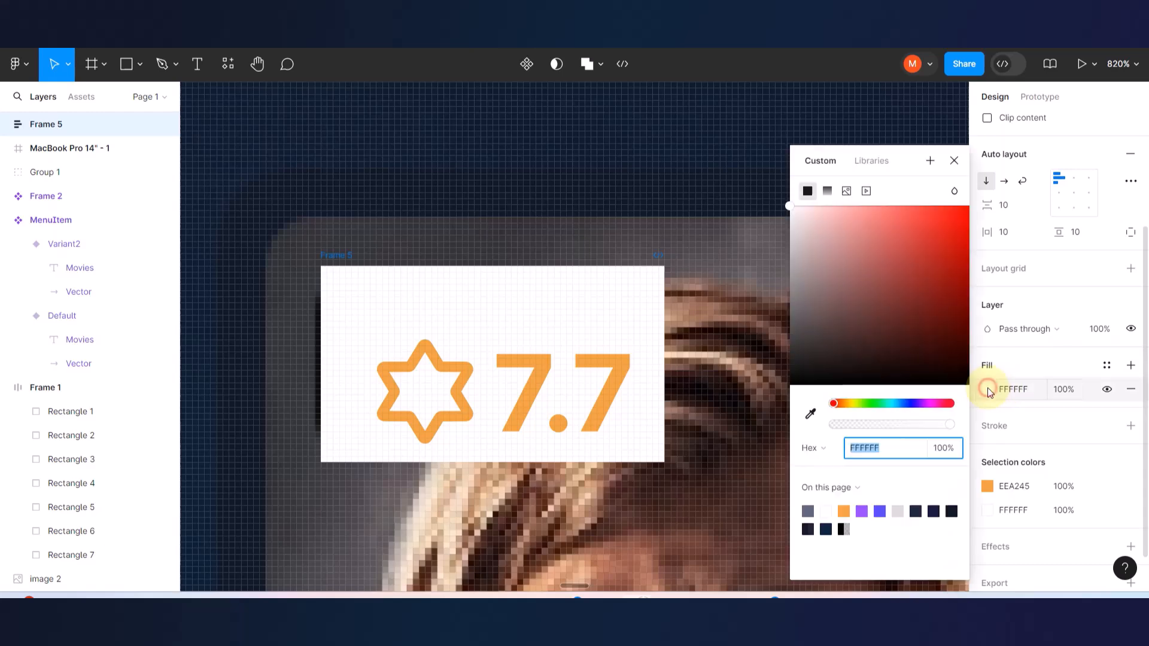
drag(793, 211, 975, 392)
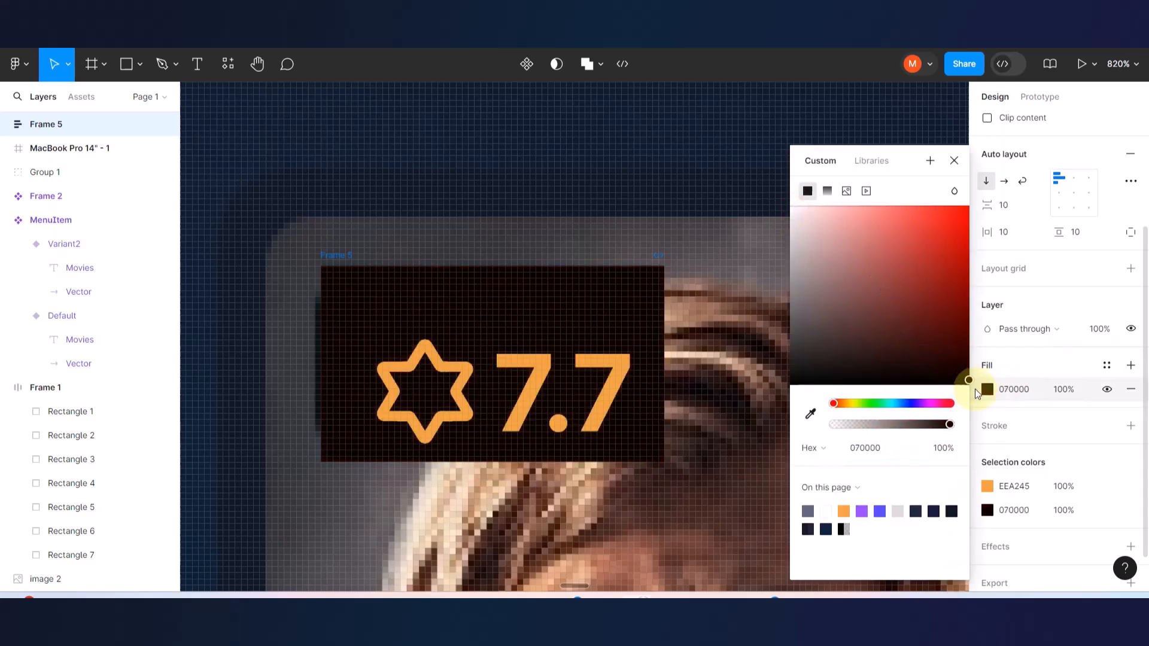
click(1089, 143)
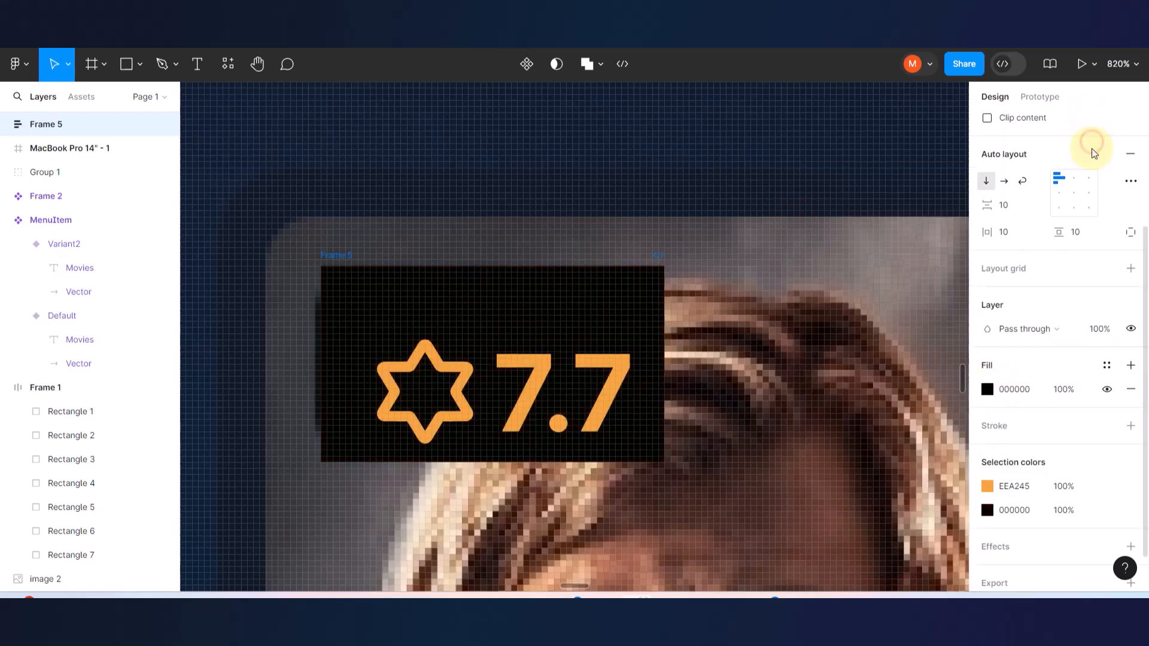
- Center the badge's content in both directions and set the outer frame's corner radius to 8
click(1074, 193)
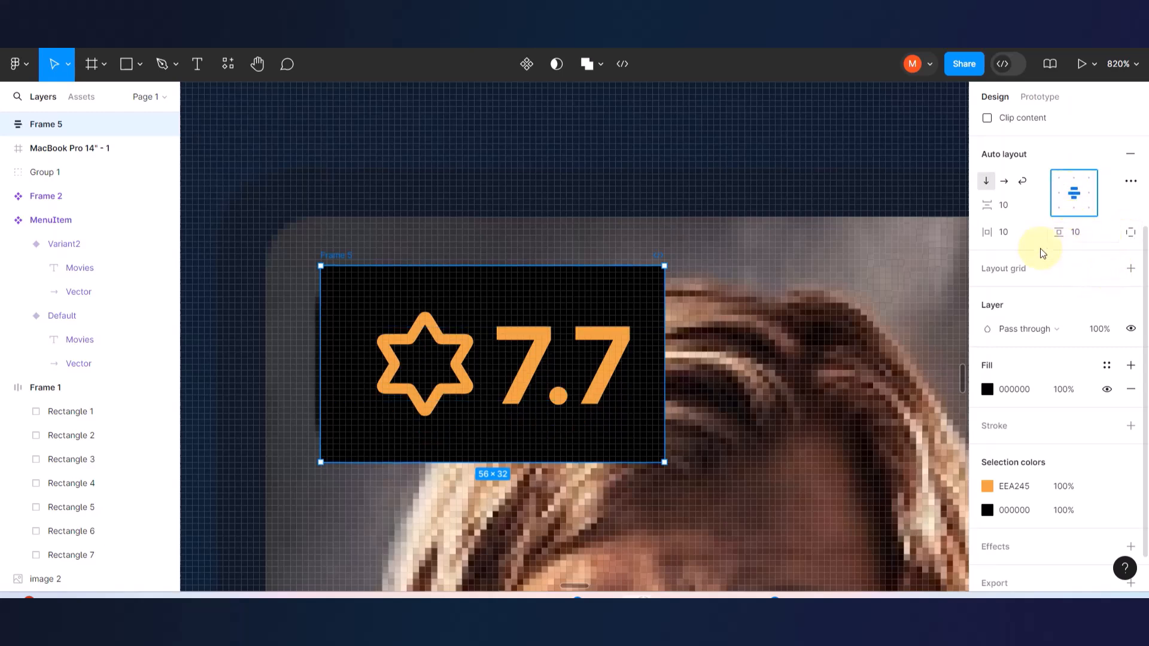
scroll(1041, 242, up, 3)
drag(1061, 257, 67, 251)
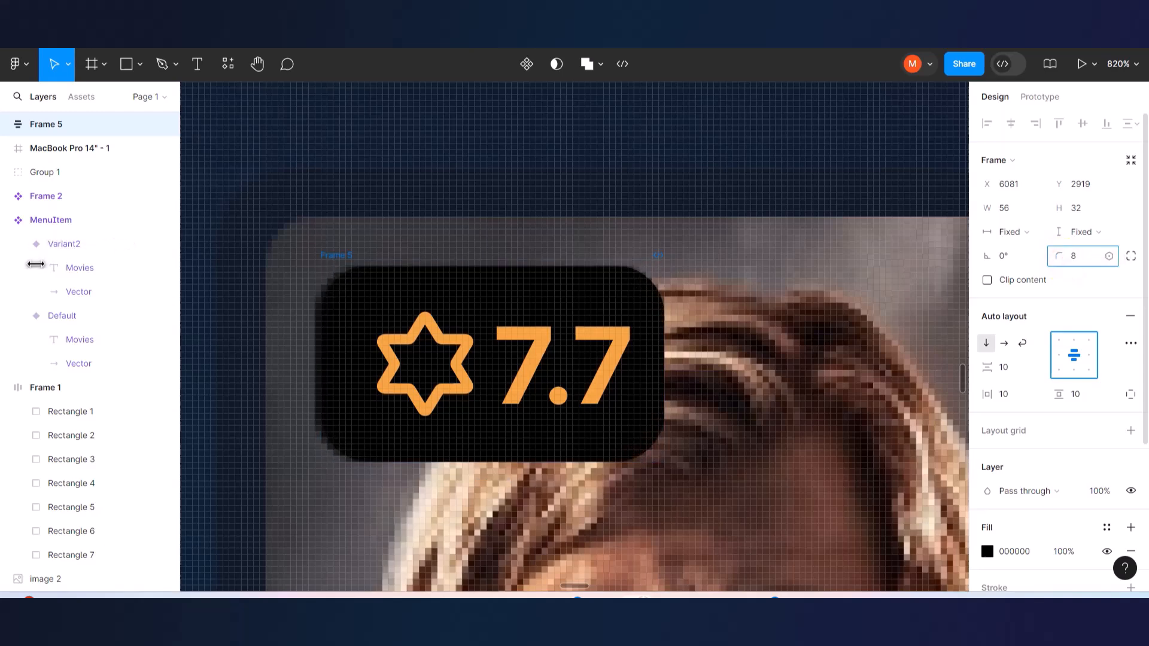
- Lower the opacity of the rating badge's black fill to 46%
scroll(1038, 371, down, 5)
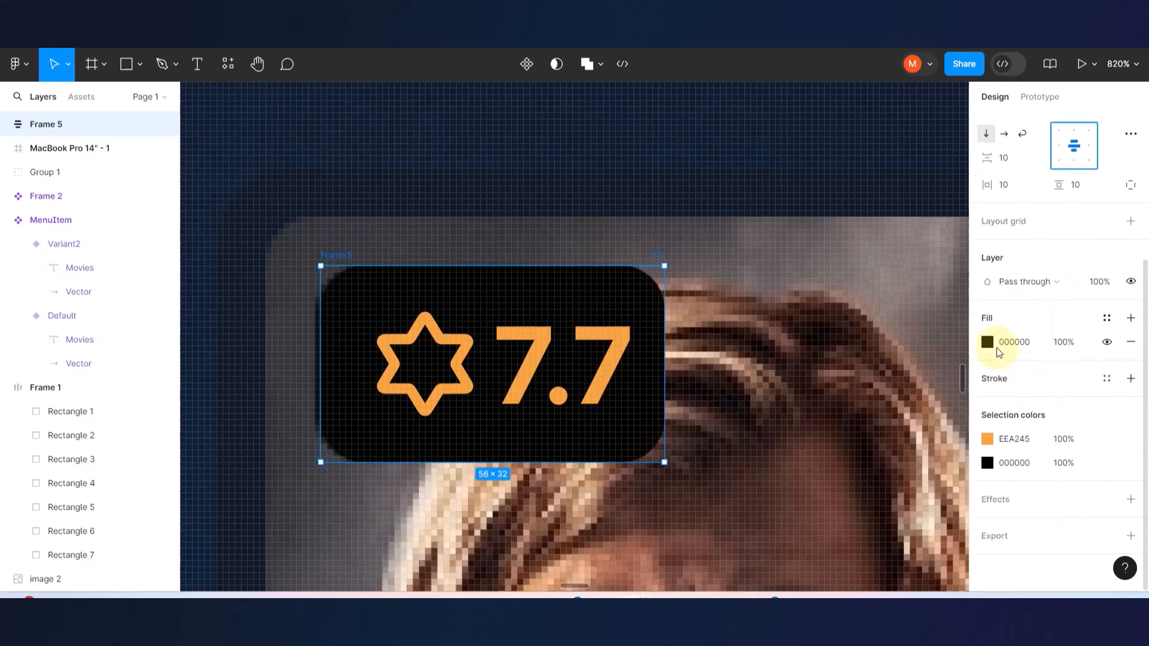
click(987, 342)
drag(944, 434, 887, 433)
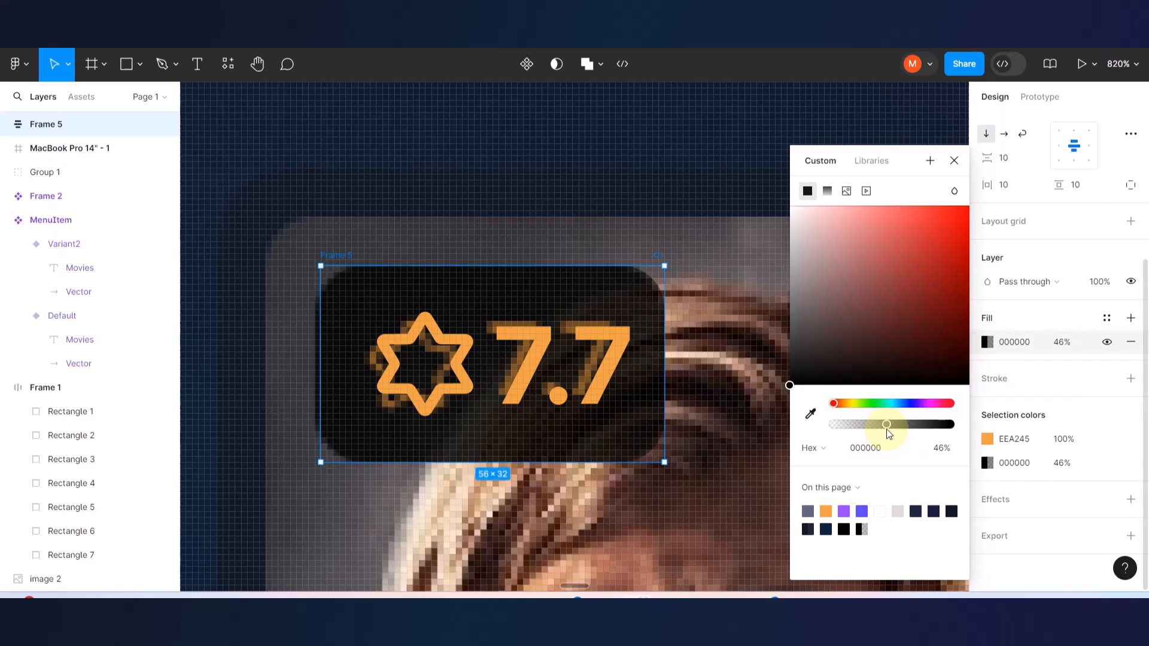
- Move the rating badge off the reference poster into the empty area above the Rush card and deselect it
scroll(616, 325, down, 10)
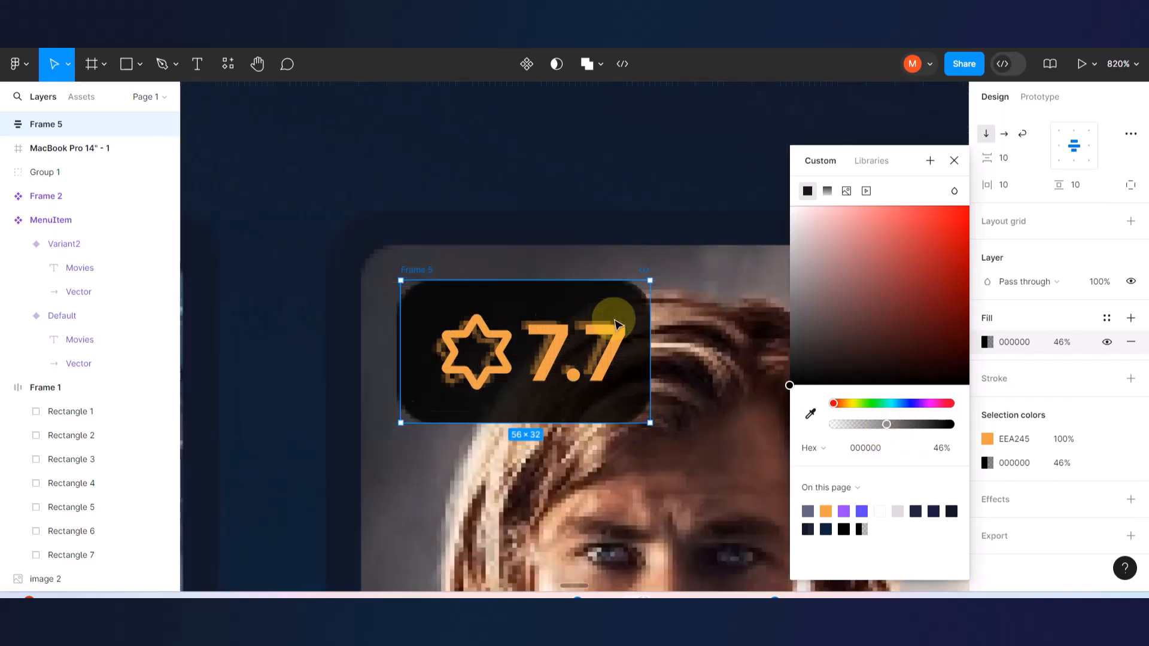
drag(616, 325, 541, 249)
click(580, 290)
scroll(538, 267, down, 5)
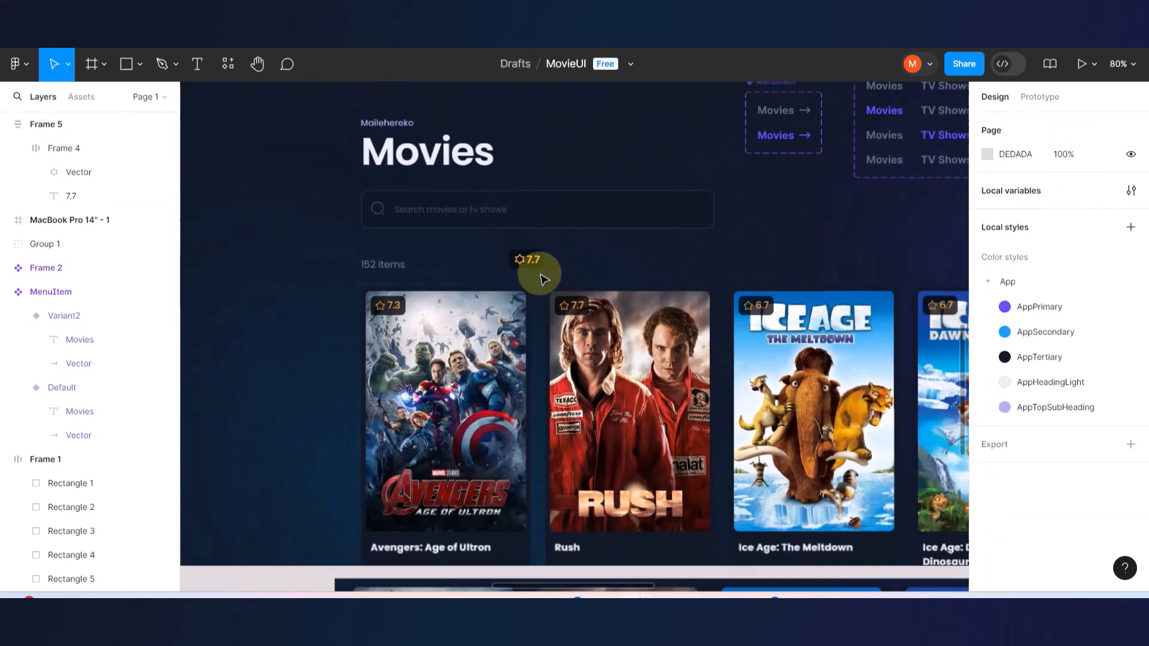
- Examine the reference movie cards on the canvas and the live website, check the prototype preview, and return to the design file
scroll(635, 442, down, 1)
scroll(636, 433, up, 5)
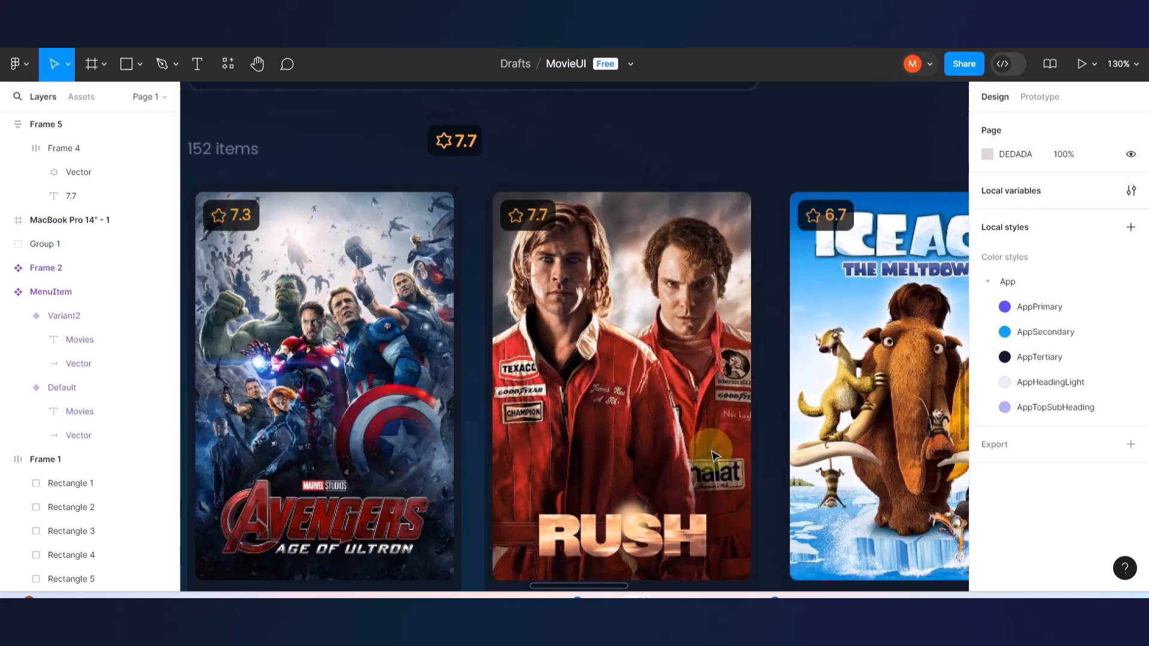
scroll(709, 450, down, 3)
scroll(695, 529, up, 2)
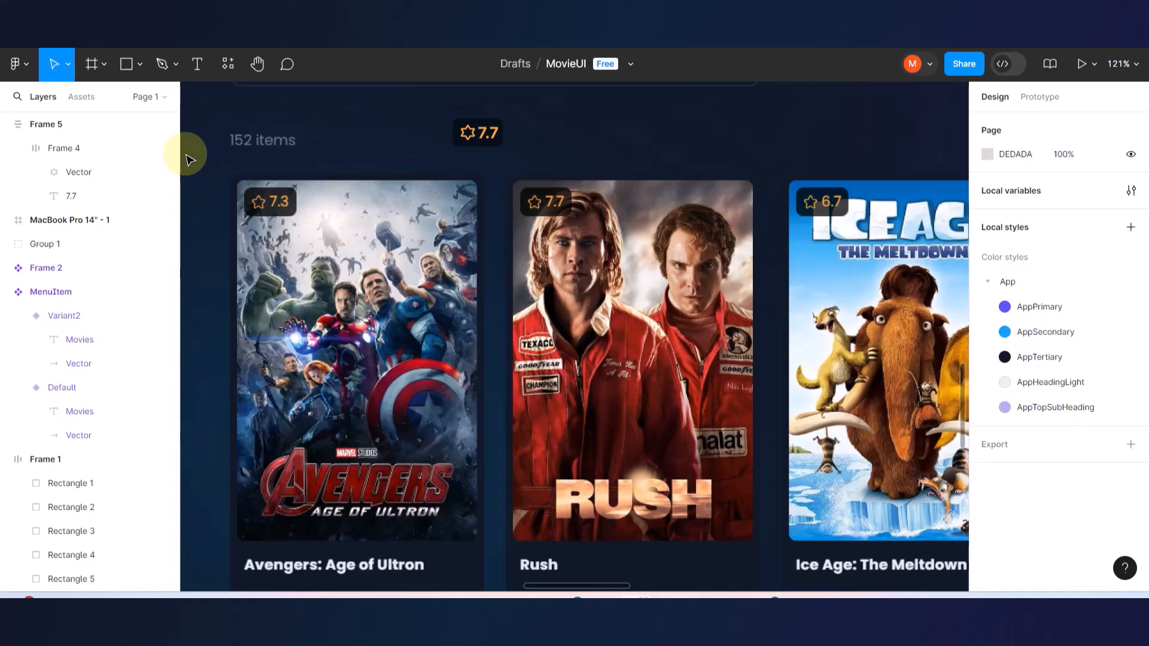
scroll(187, 159, down, 3)
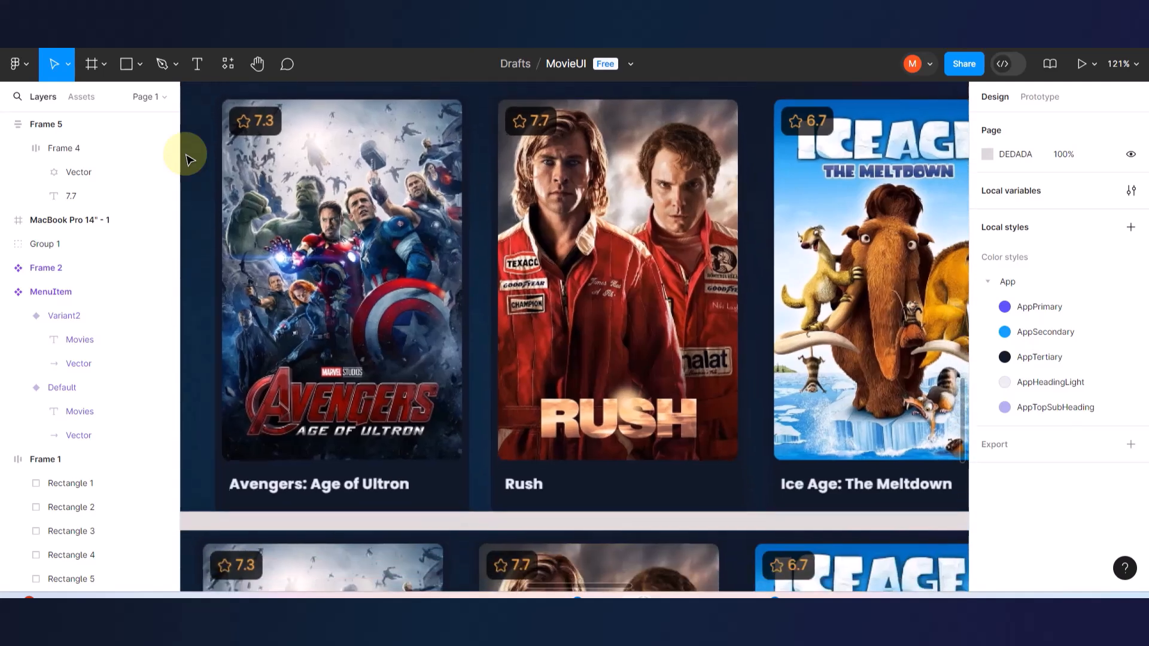
scroll(188, 159, down, 2)
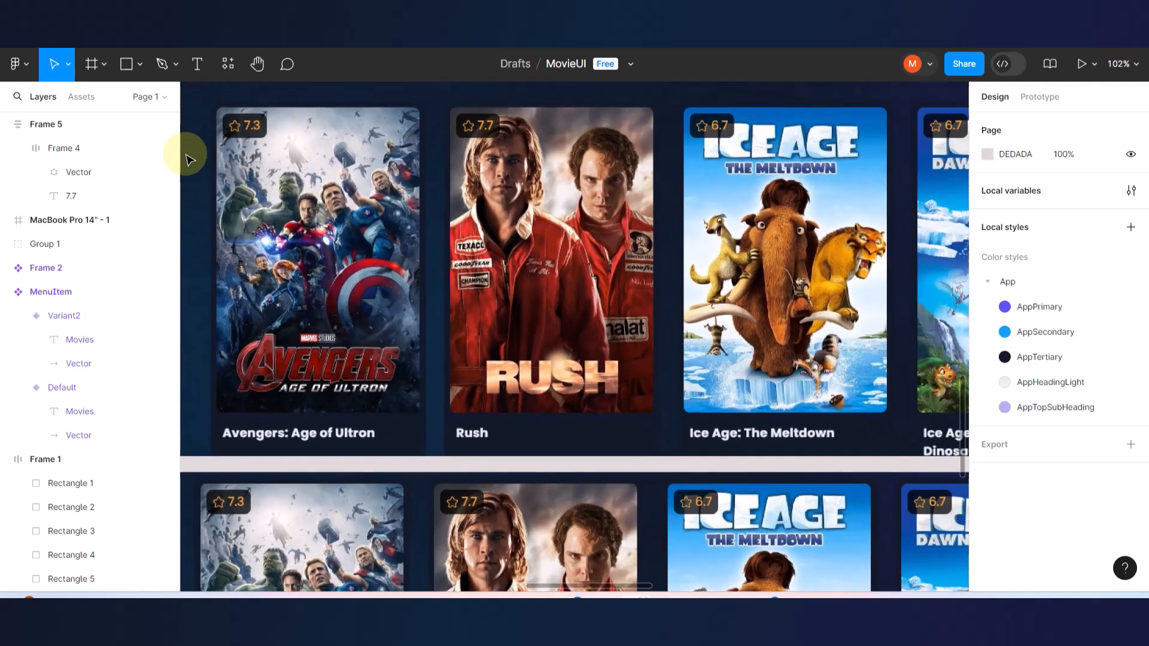
scroll(188, 158, up, 3)
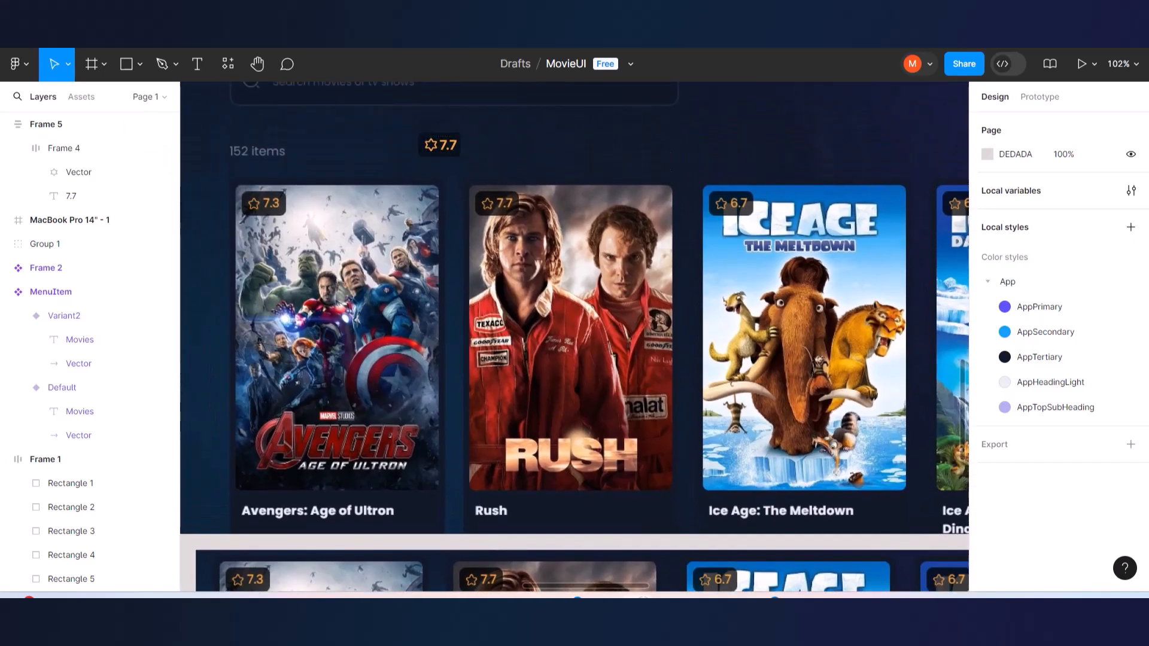
click(263, 43)
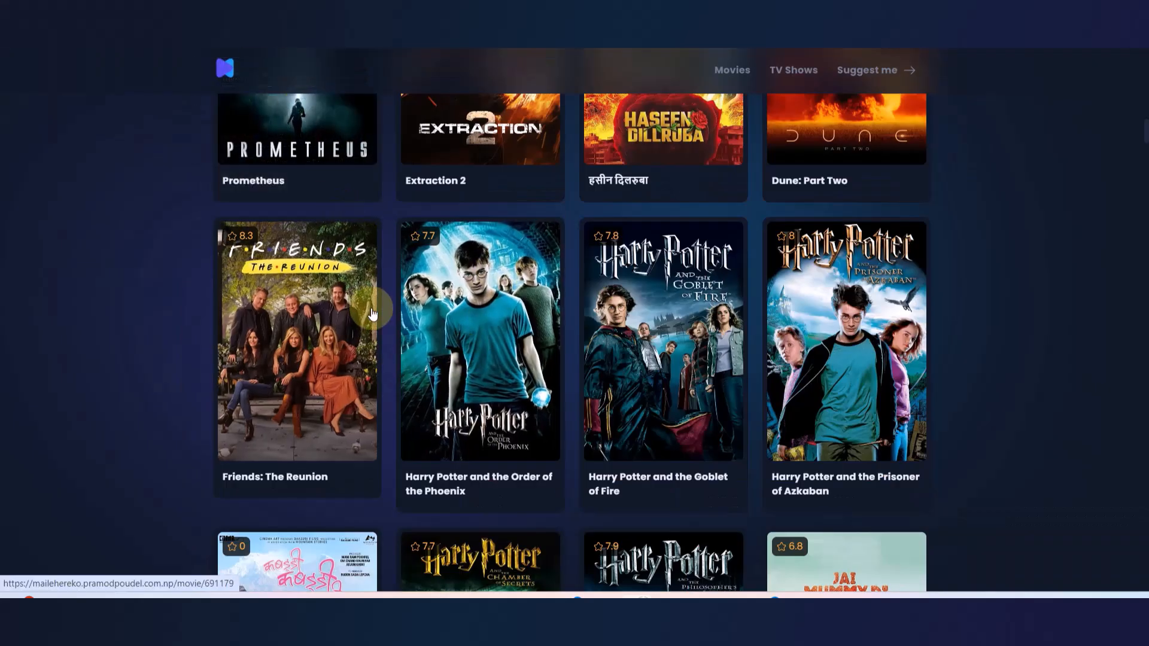
click(404, 237)
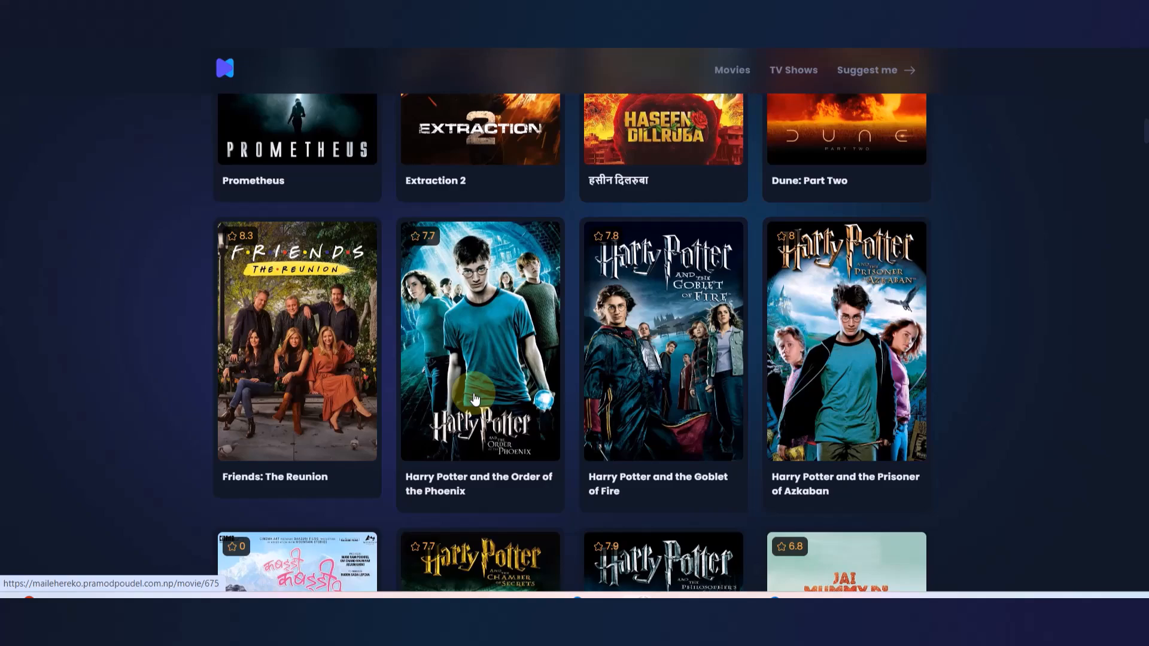
click(164, 12)
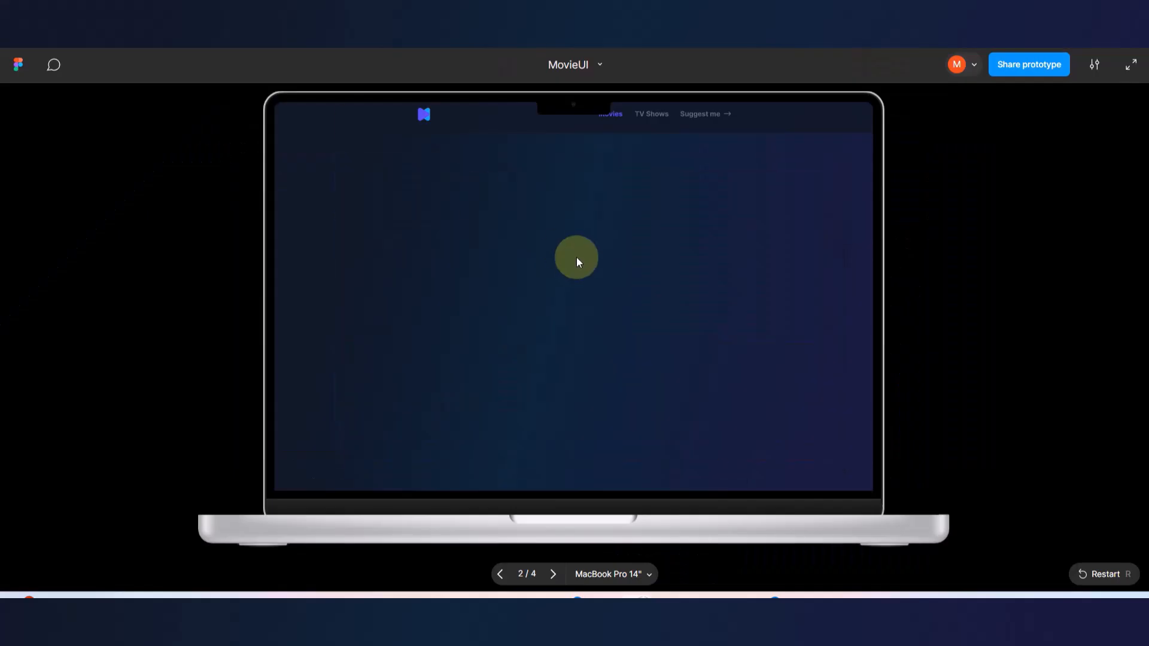
click(120, 12)
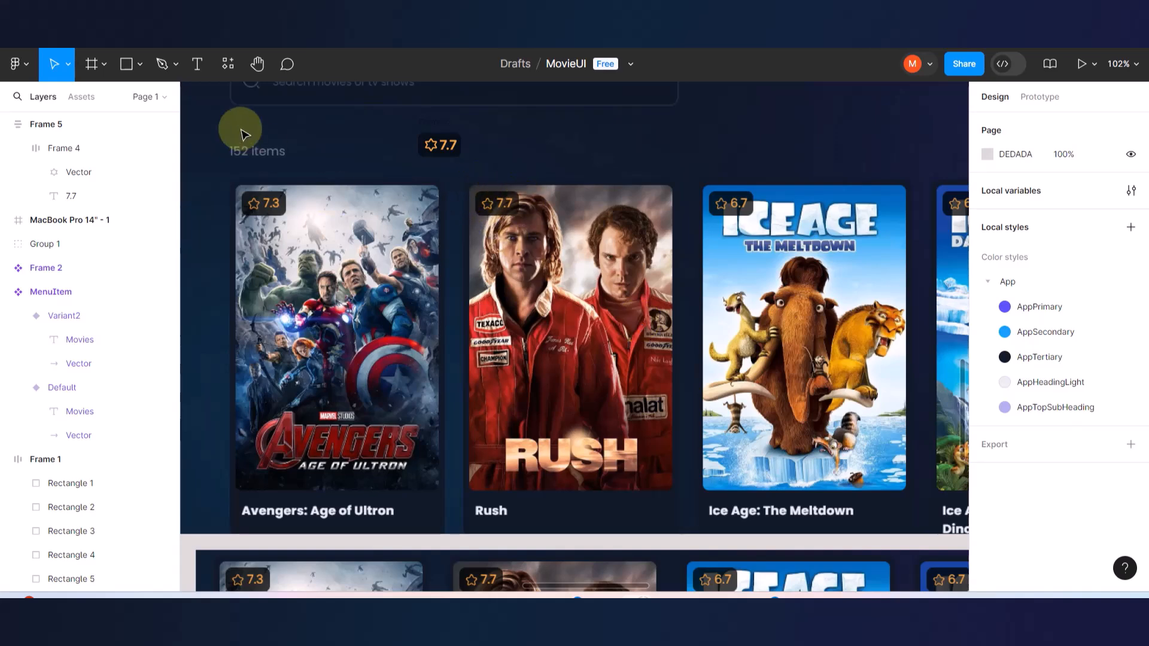
- Draw a rectangle of about 278 × 403 over the Rush poster in the reference image
click(124, 64)
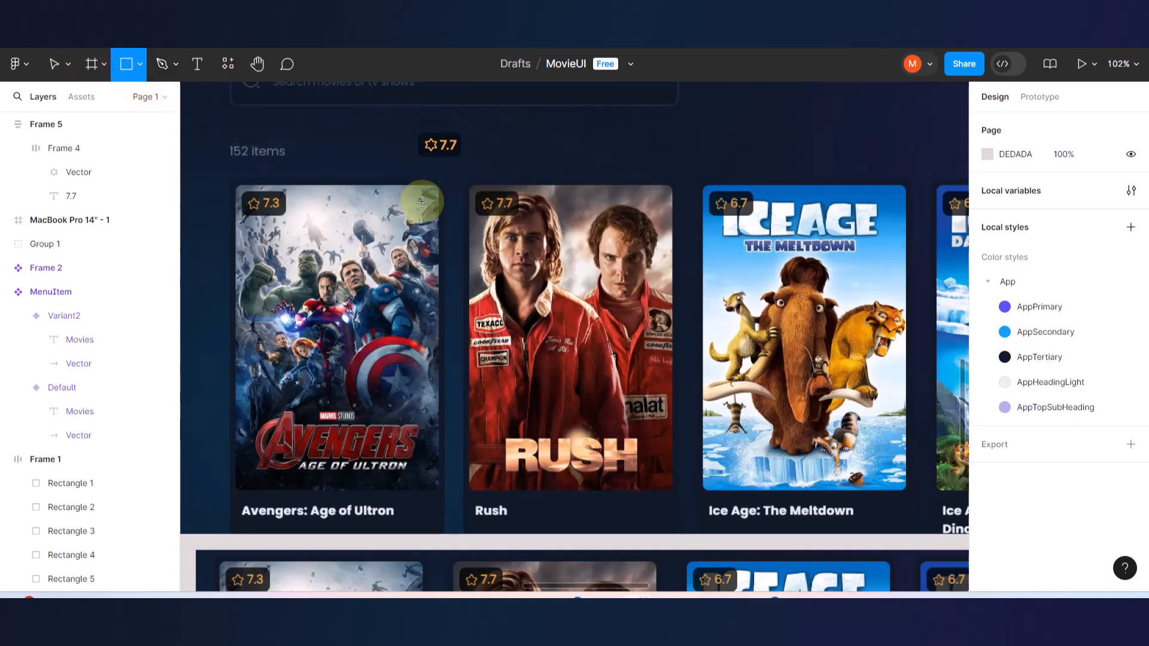
mouse_move(461, 182)
mouse_down()
mouse_move(579, 295)
mouse_move(672, 440)
mouse_move(674, 490)
mouse_up()
scroll(579, 323, up, 5)
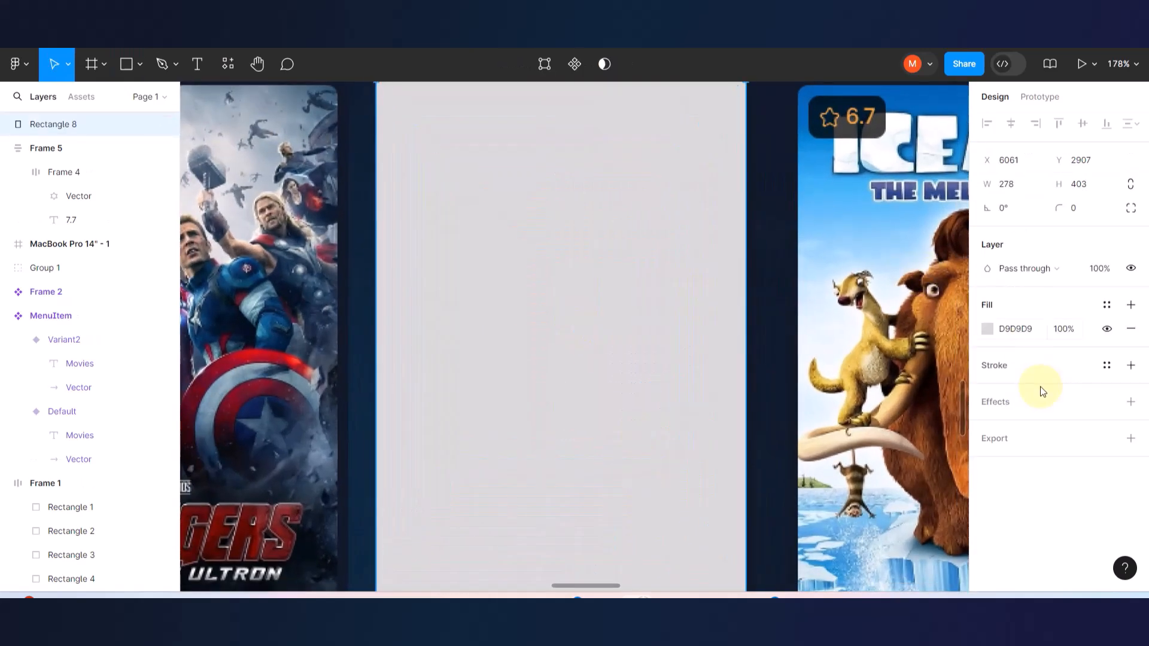
- Remove the rectangle's fill and give it a 1 px inside stroke in 847E5E so the poster shows through
click(1133, 334)
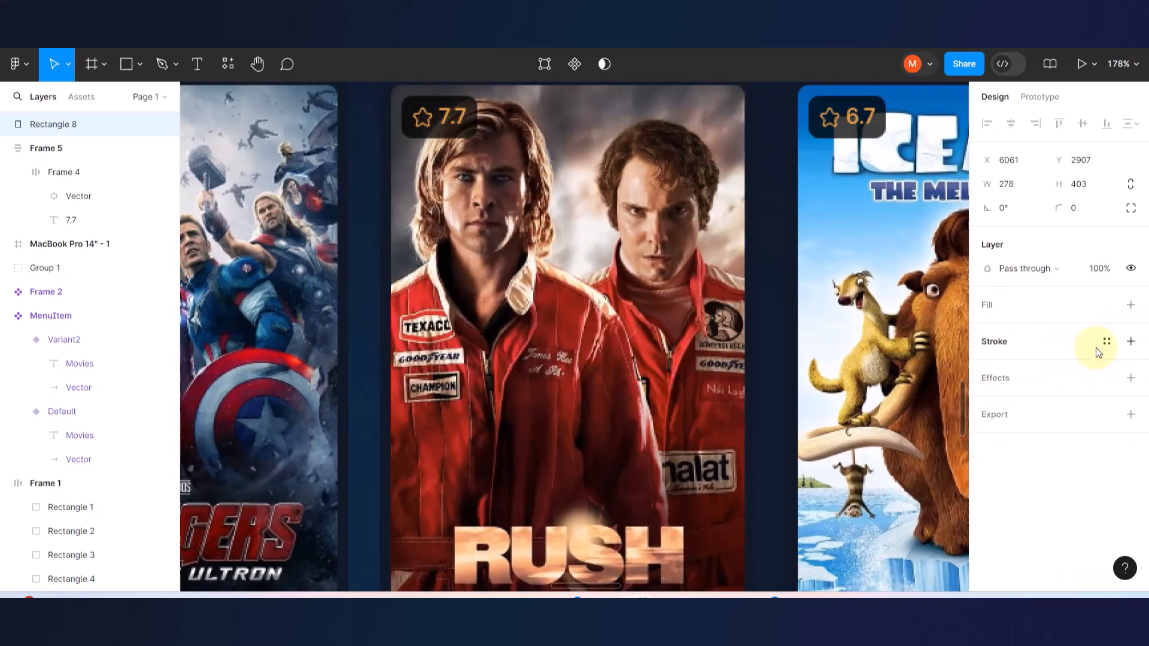
click(1136, 341)
click(984, 366)
click(918, 259)
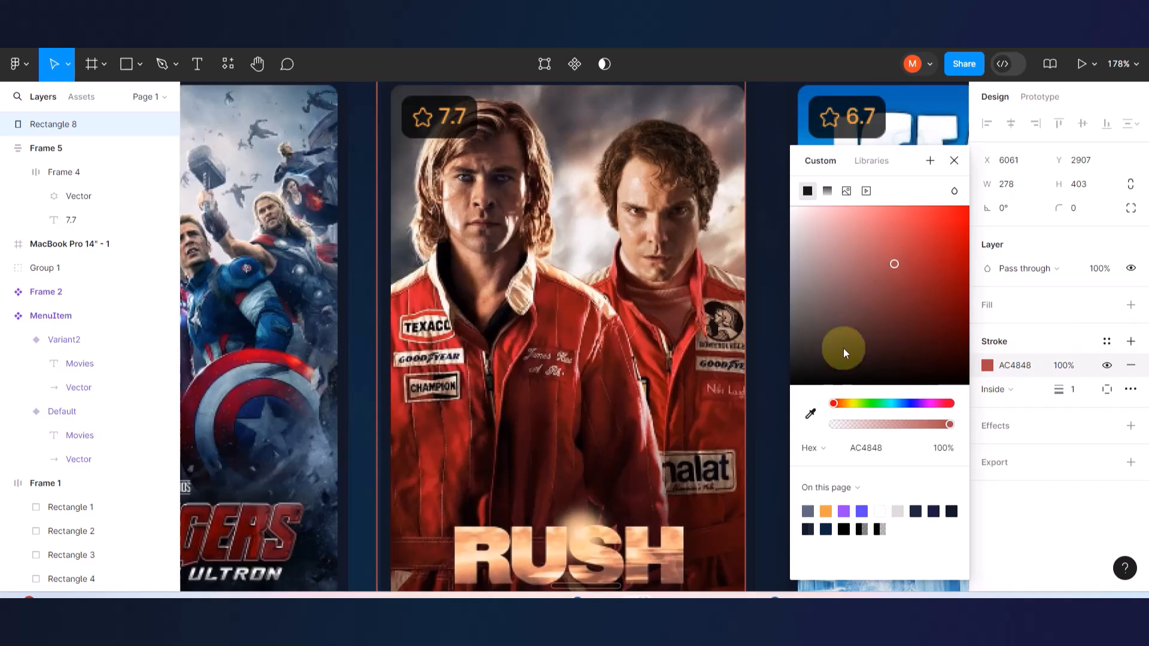
click(849, 404)
click(841, 296)
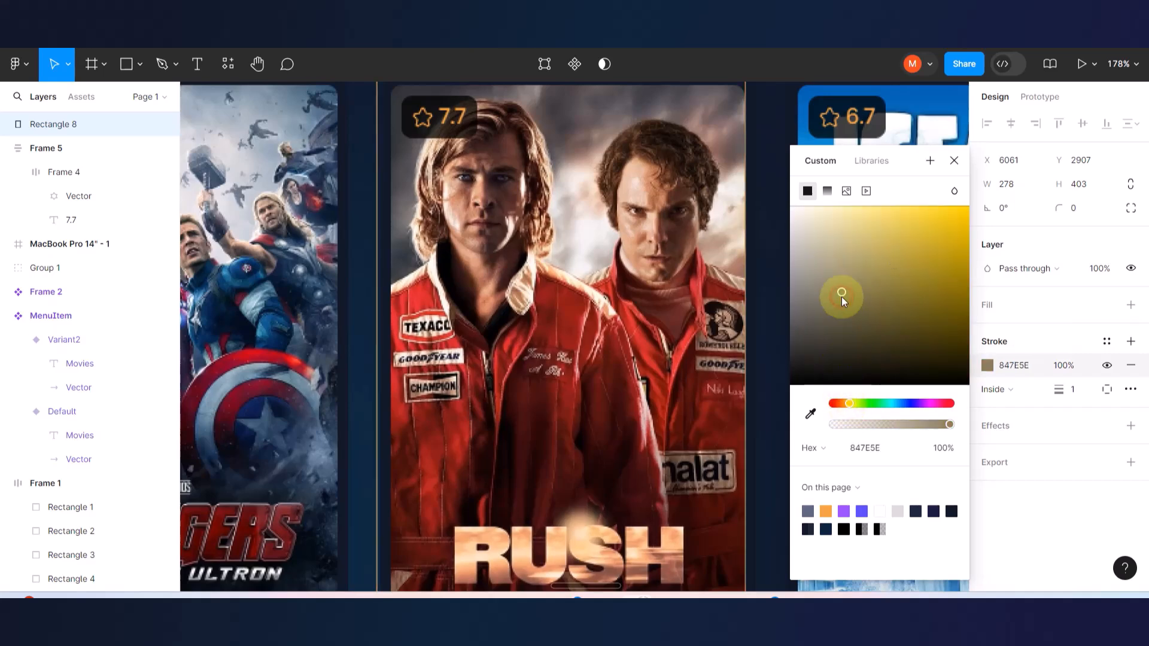
click(674, 314)
- Fit the outline's left, top and lower edges to the Rush poster, resizing the rectangle to 268 × 402
scroll(390, 310, up, 2)
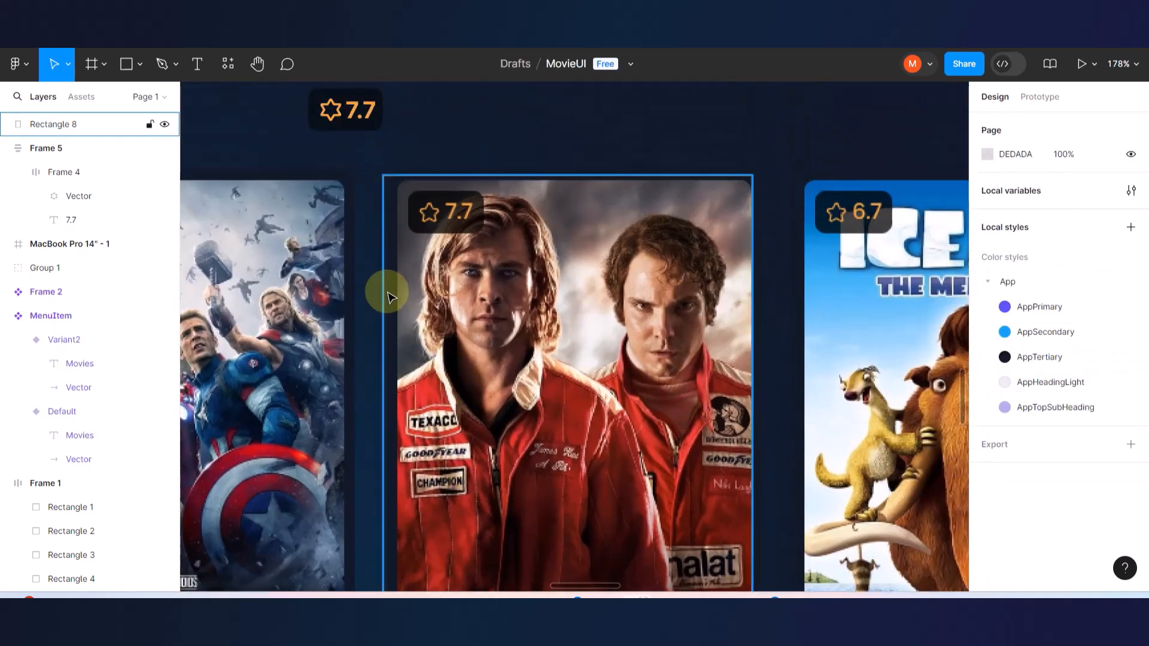
scroll(389, 306, up, 3)
click(379, 299)
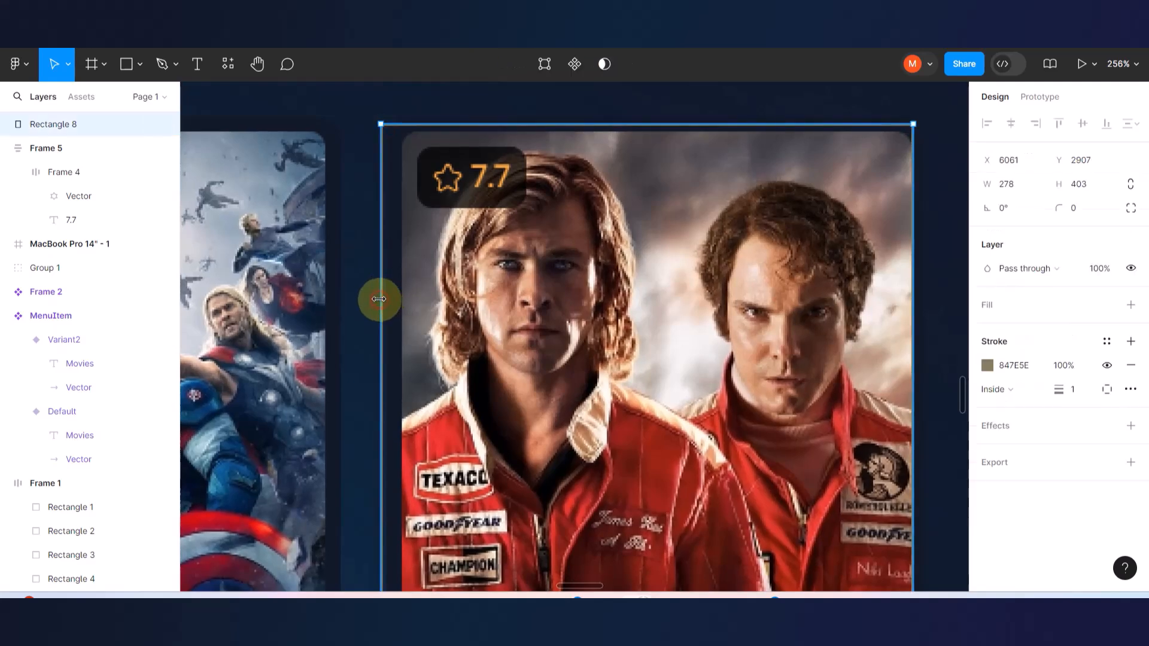
drag(378, 299, 399, 299)
scroll(575, 175, up, 5)
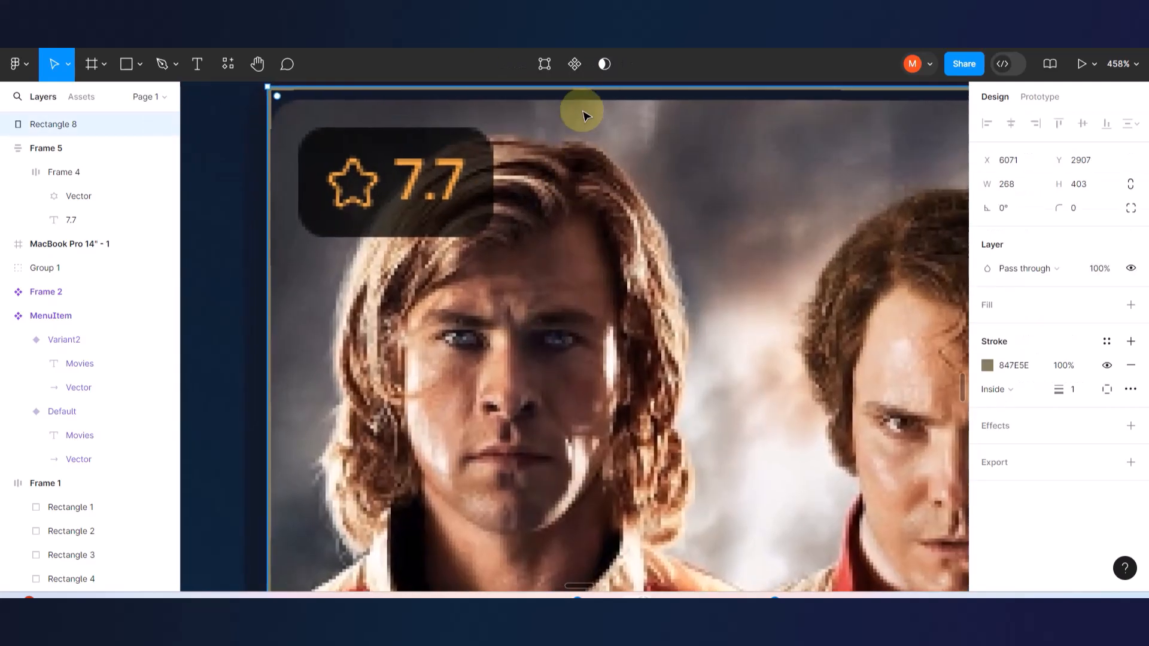
drag(584, 90, 584, 98)
scroll(666, 262, right, 5)
scroll(643, 296, down, 5)
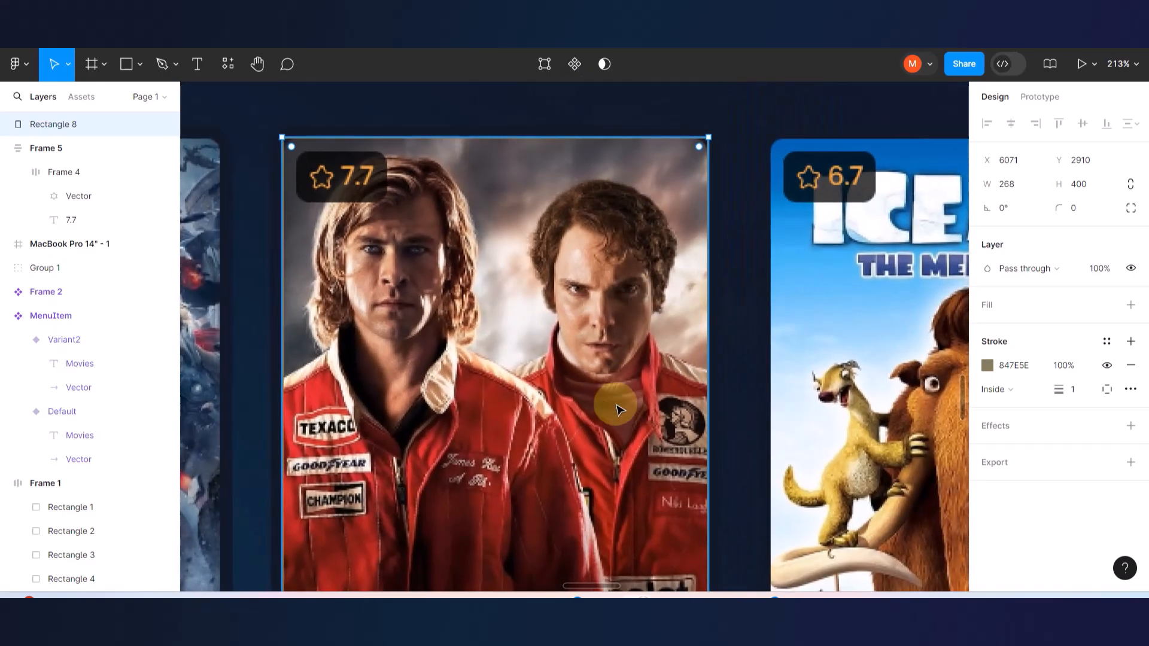
scroll(616, 404, down, 5)
scroll(311, 456, up, 5)
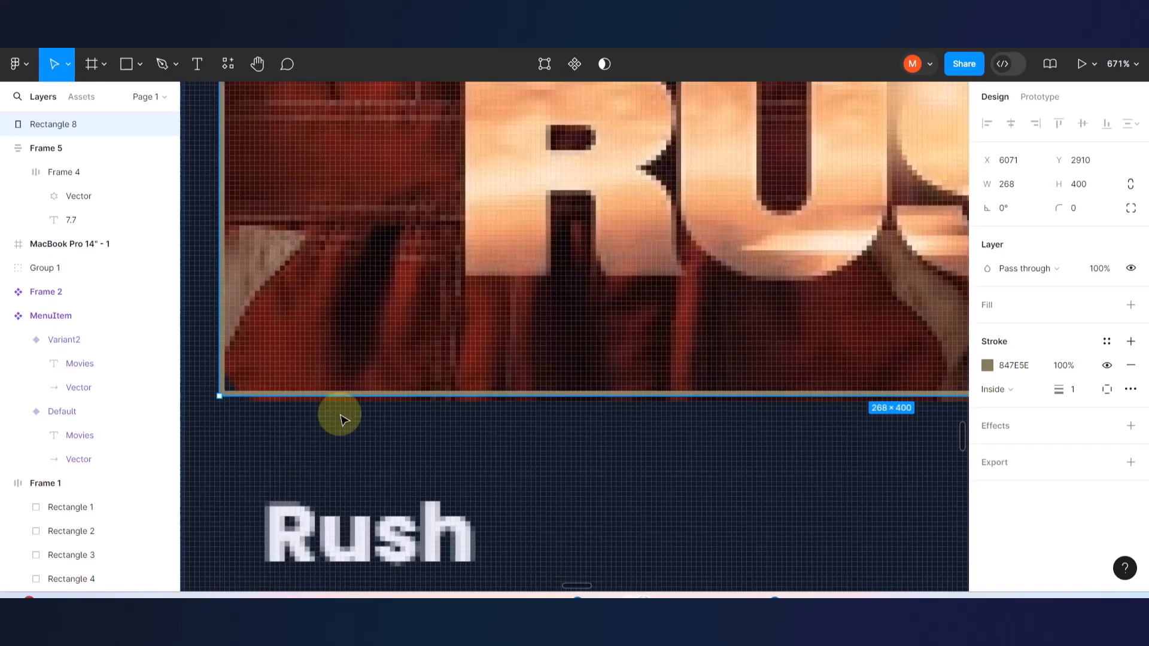
drag(371, 395, 396, 405)
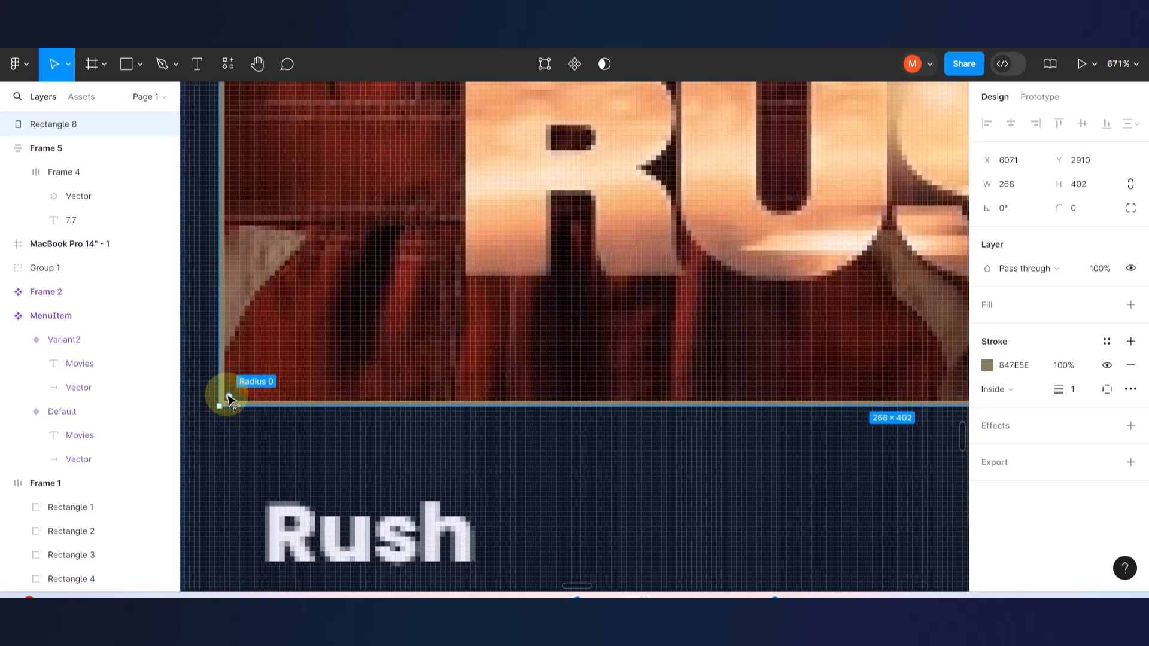
- Round the poster rectangle's corners to a radius of 10
scroll(229, 400, up, 4)
drag(220, 411, 359, 339)
scroll(358, 336, down, 15)
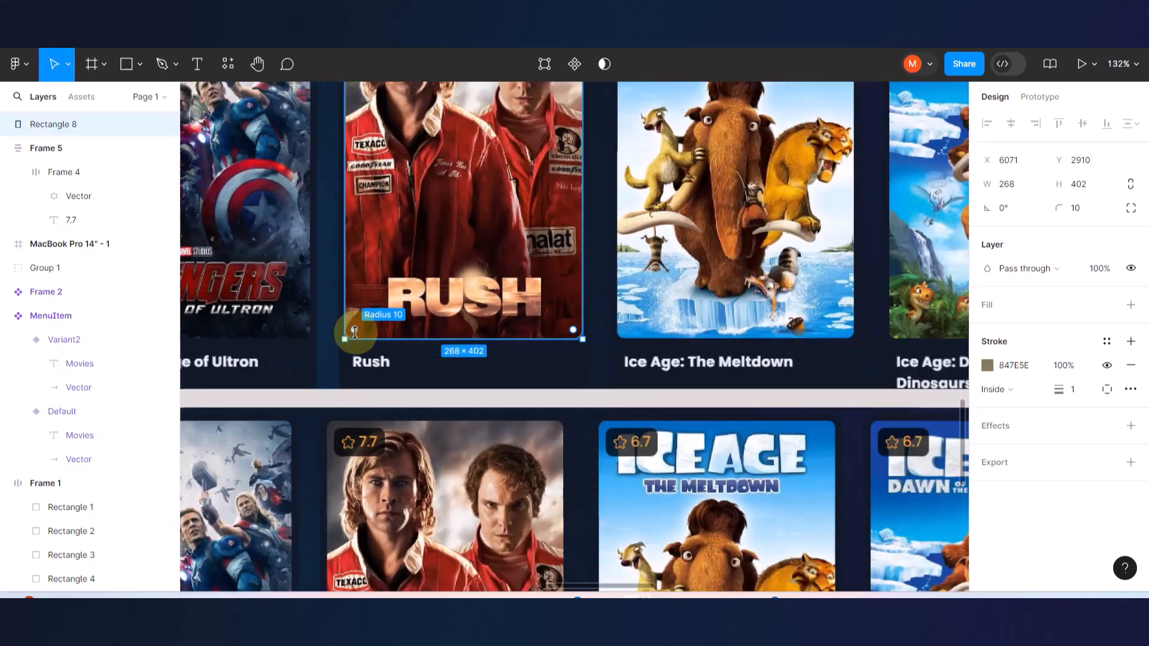
- Remove the poster rectangle's stroke and add a D9D9D9 fill
scroll(411, 208, up, 3)
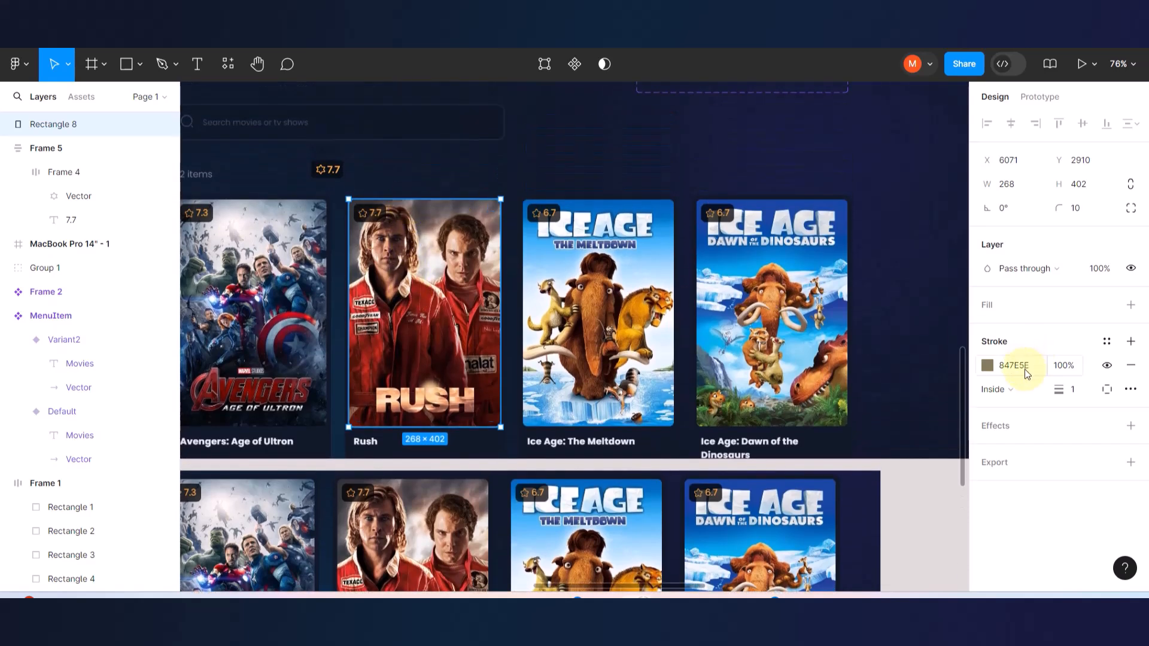
click(1131, 367)
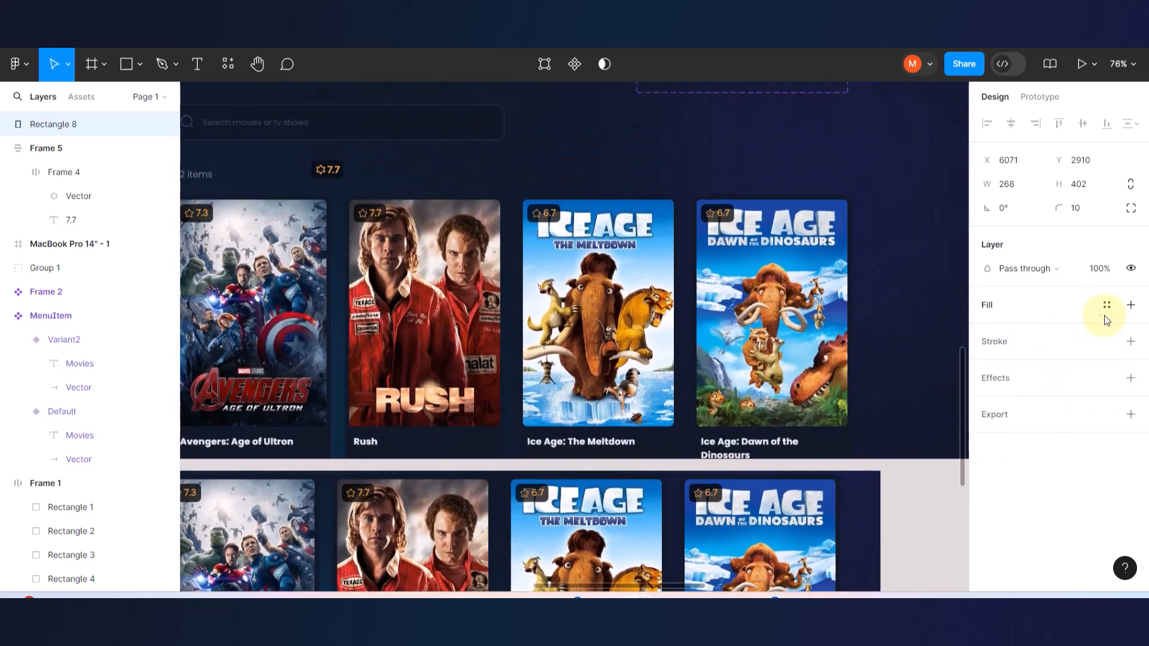
click(1128, 306)
scroll(413, 281, up, 2)
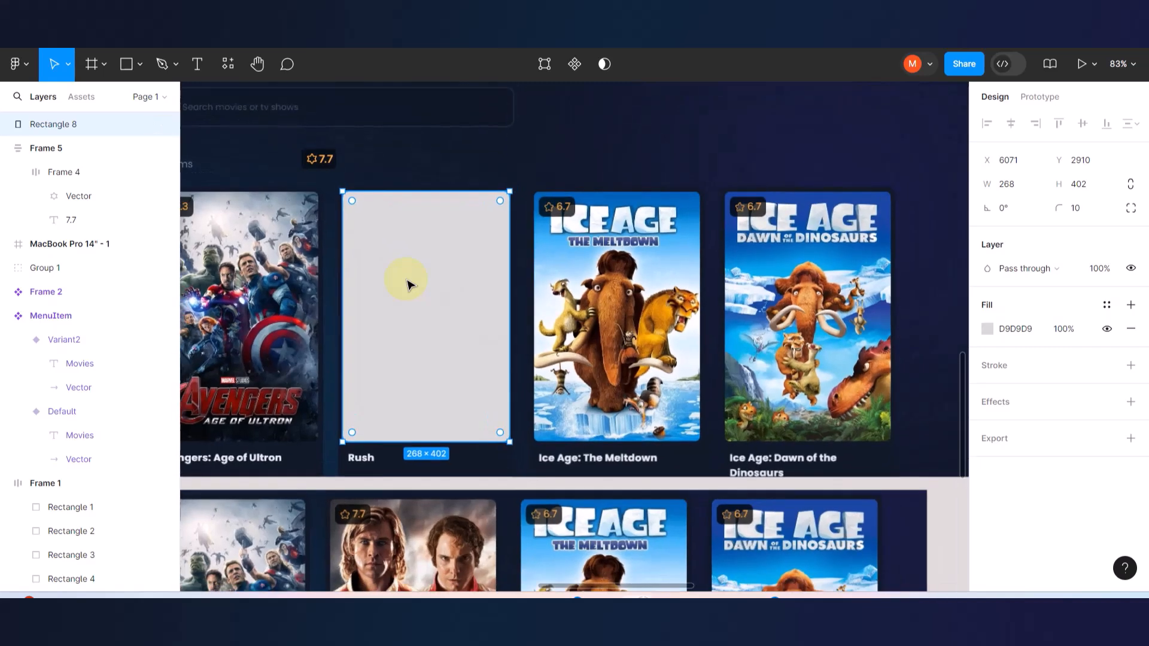
- Switch to the reference website in the browser and copy the Harry Potter and the Order of the Phoenix poster image
click(531, 174)
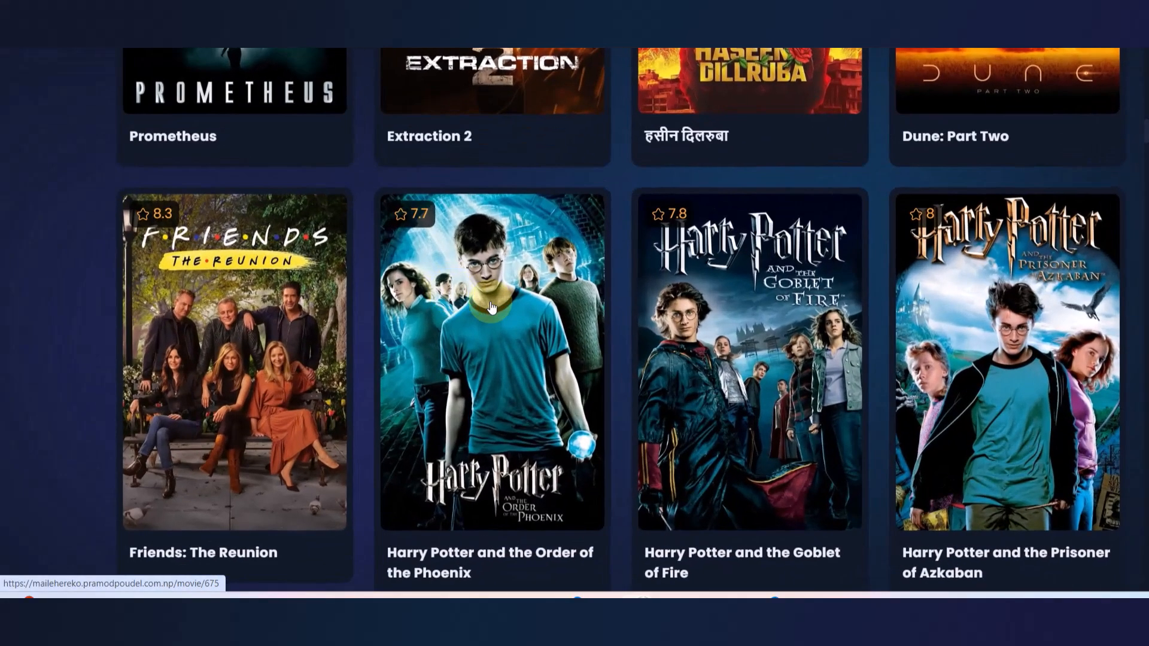
right_click(491, 306)
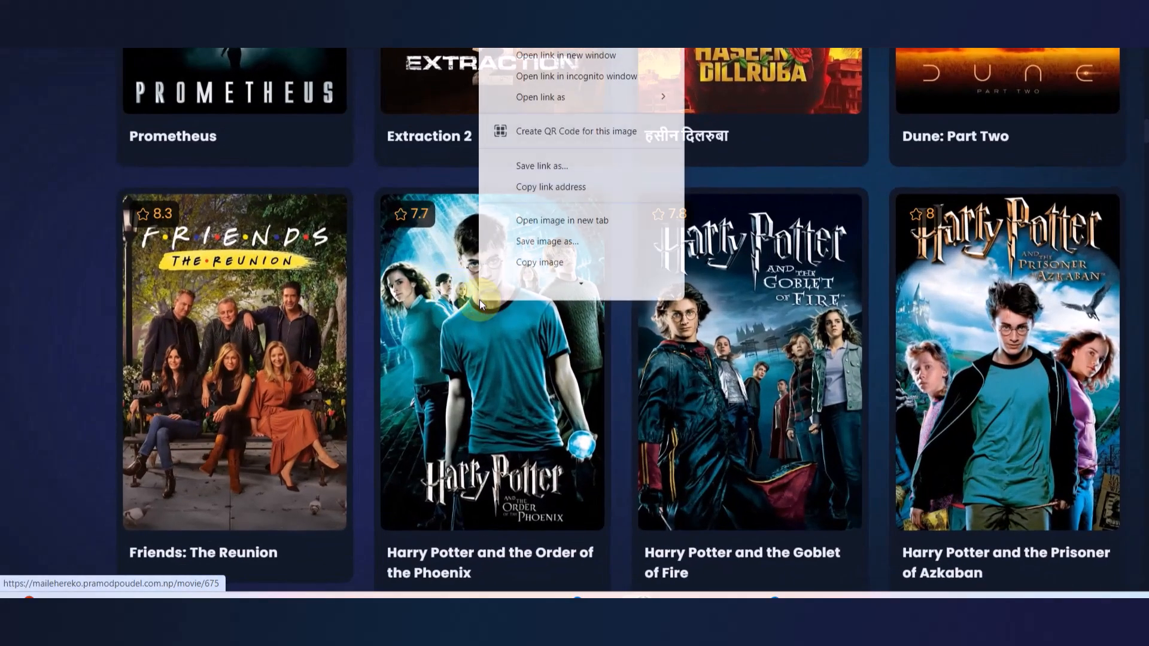
click(530, 261)
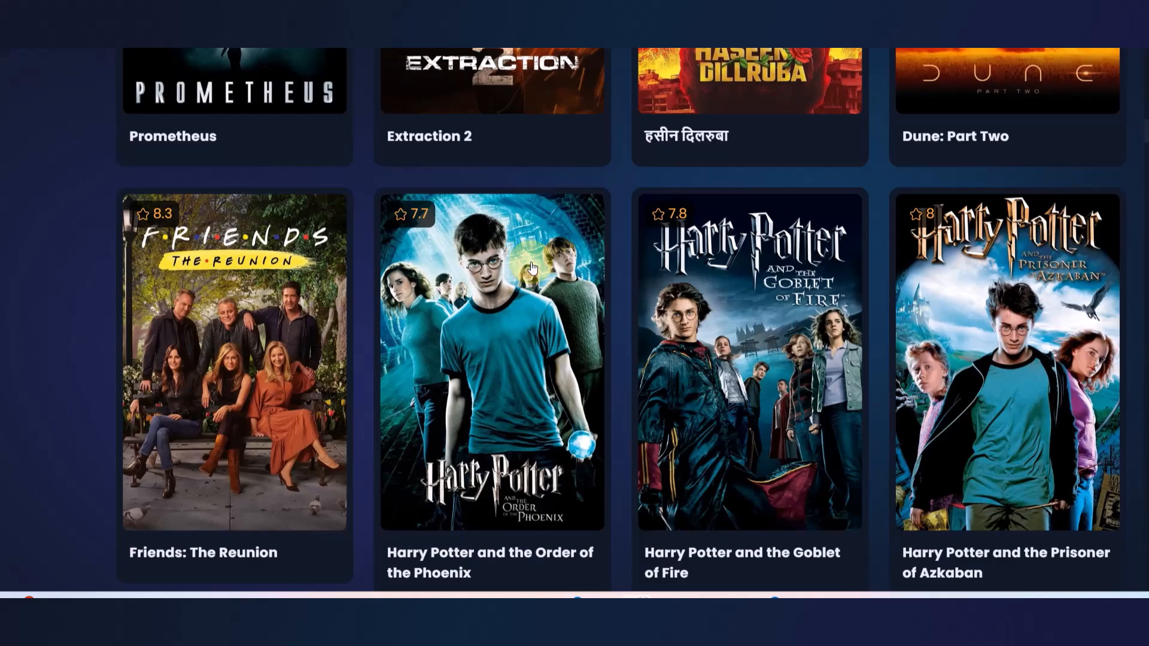
- Get the Avengers: Age of Ultron poster image from the first row of the website's Movies page
scroll(531, 267, up, 4)
scroll(252, 274, up, 6)
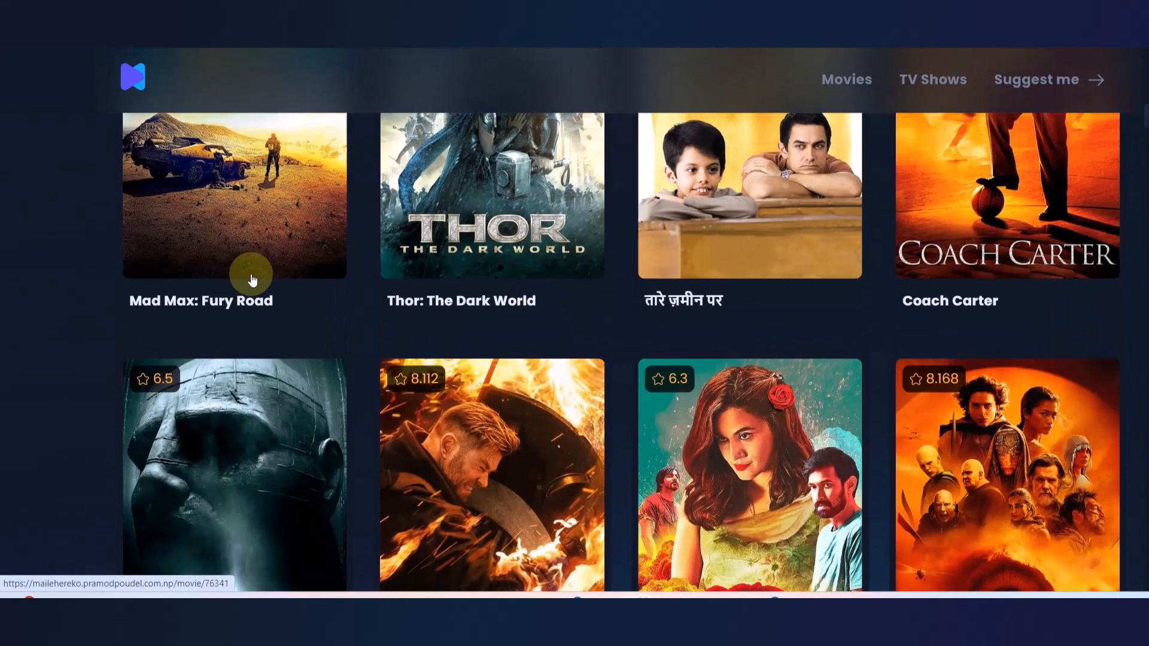
scroll(252, 279, up, 10)
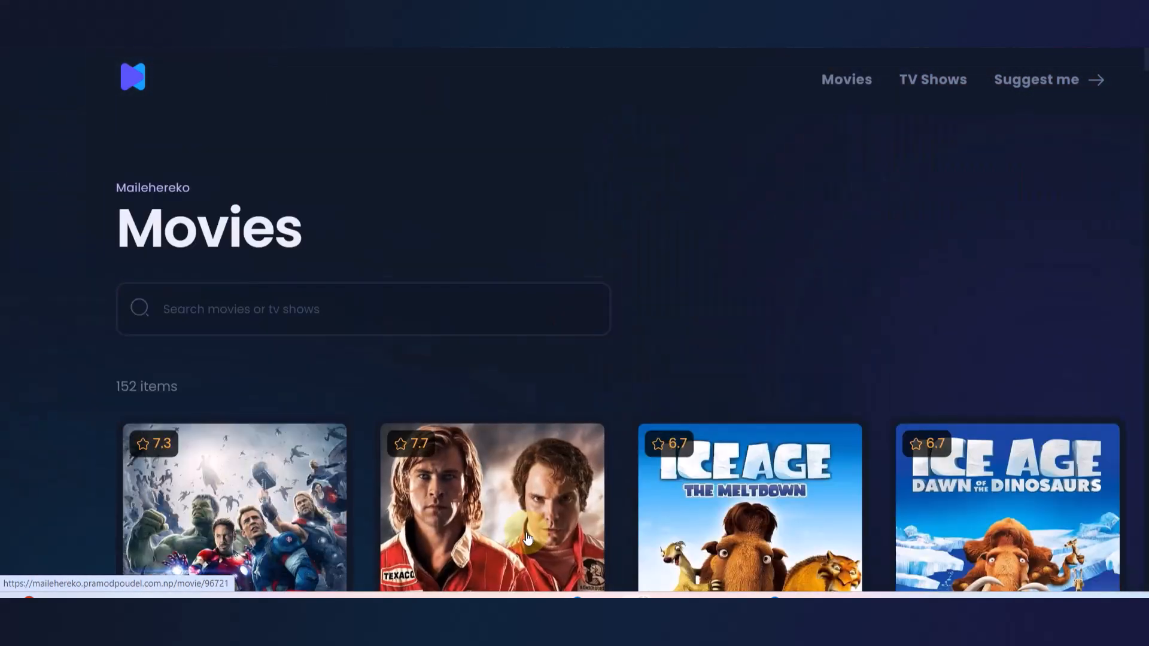
scroll(526, 538, down, 2)
scroll(610, 218, up, 2)
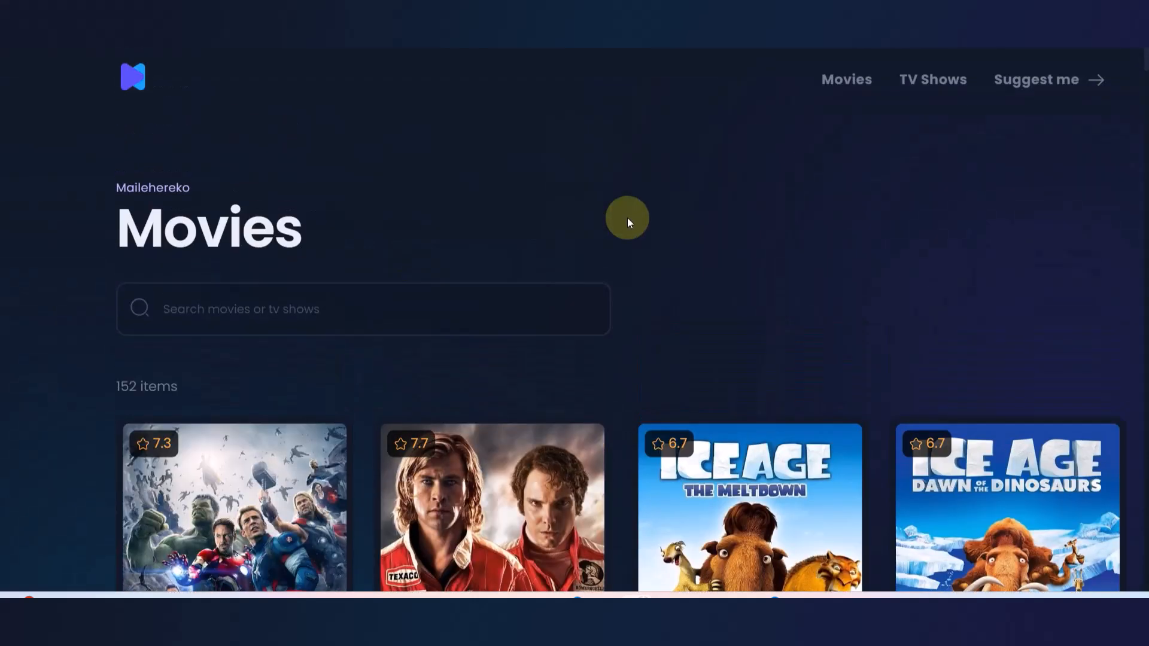
right_click(261, 481)
click(380, 387)
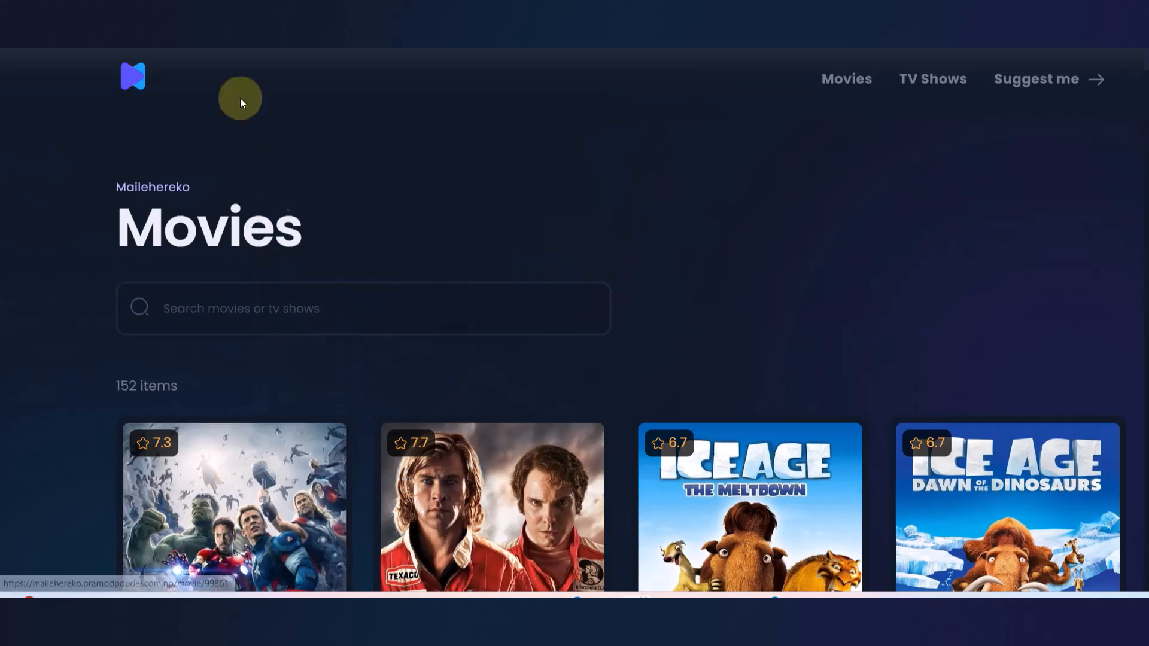
- Switch back to the MovieUI file in Figma and wrap the grey poster rectangle in an auto layout frame
key(alt+Tab)
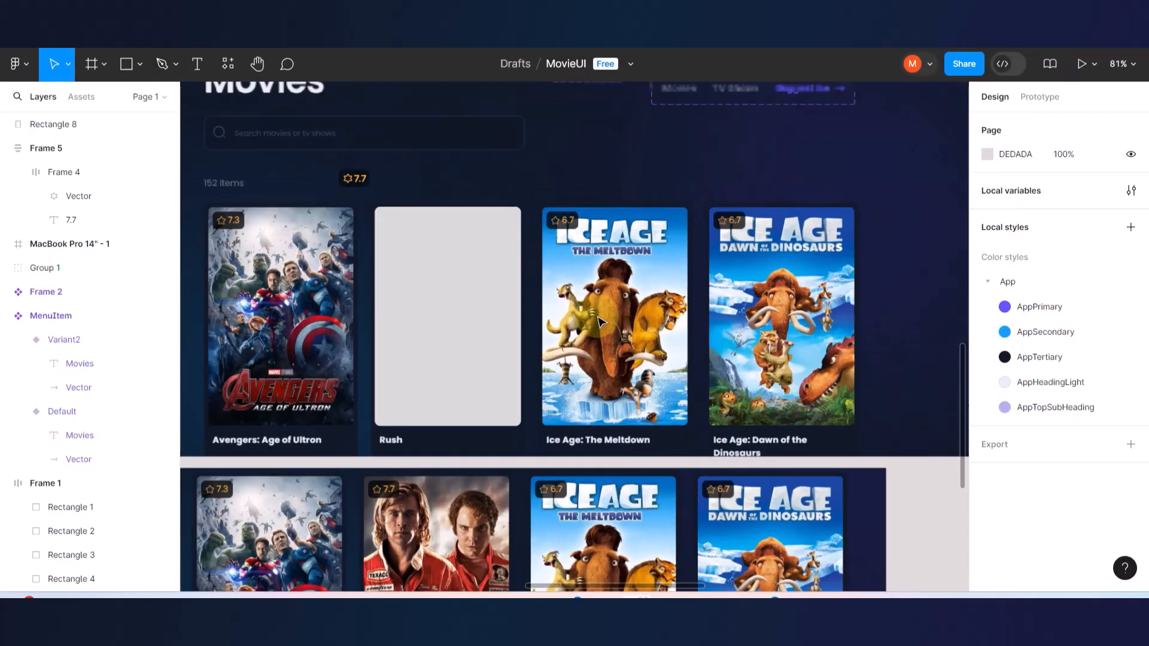
scroll(598, 322, down, 3)
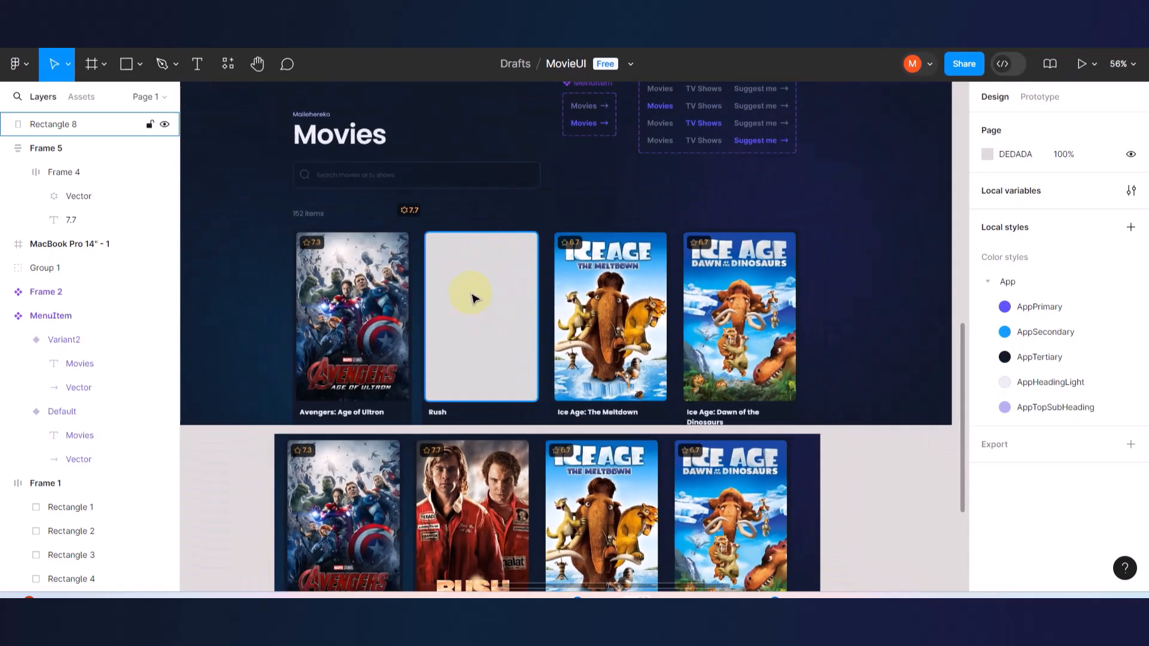
click(481, 311)
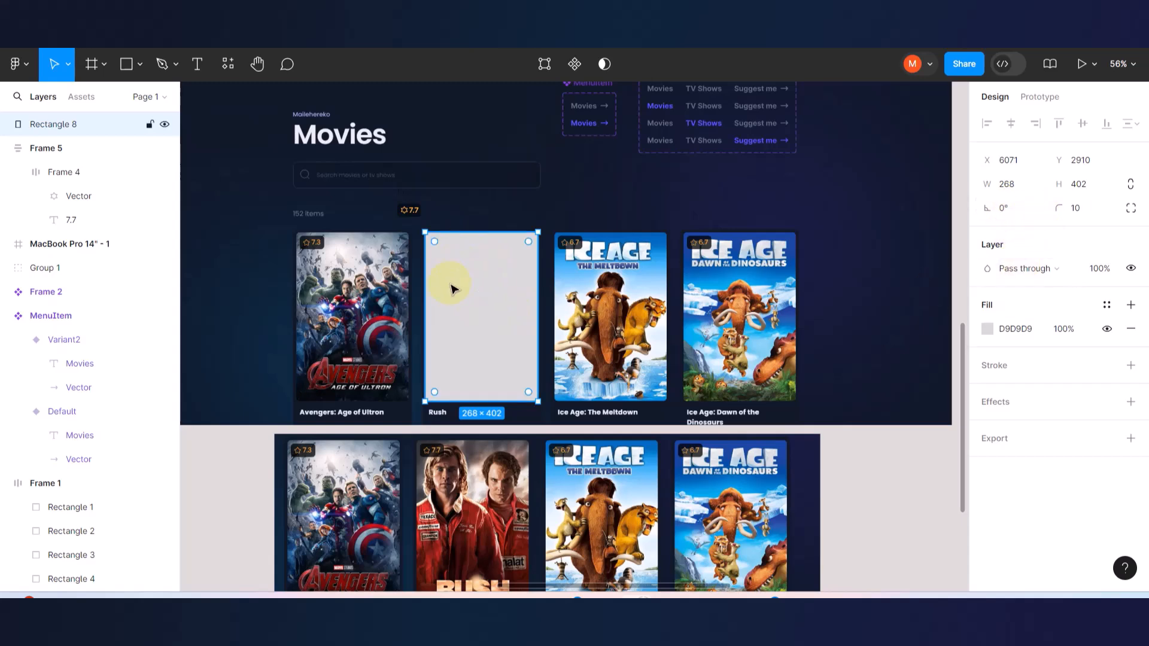
scroll(451, 289, up, 3)
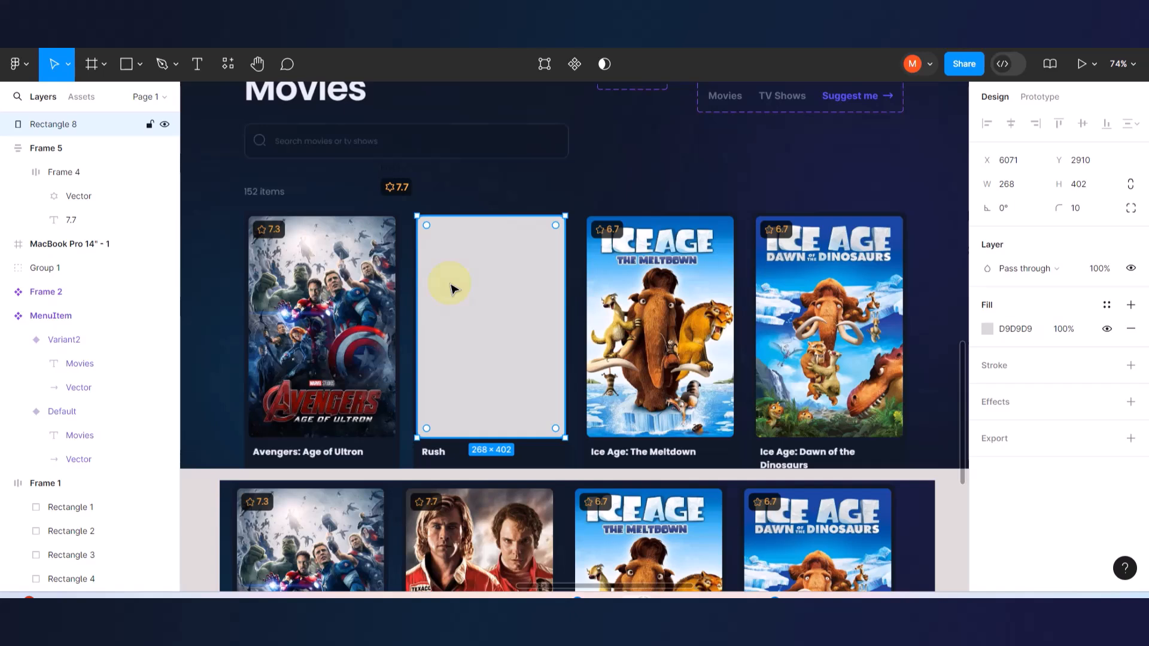
key(shift+a)
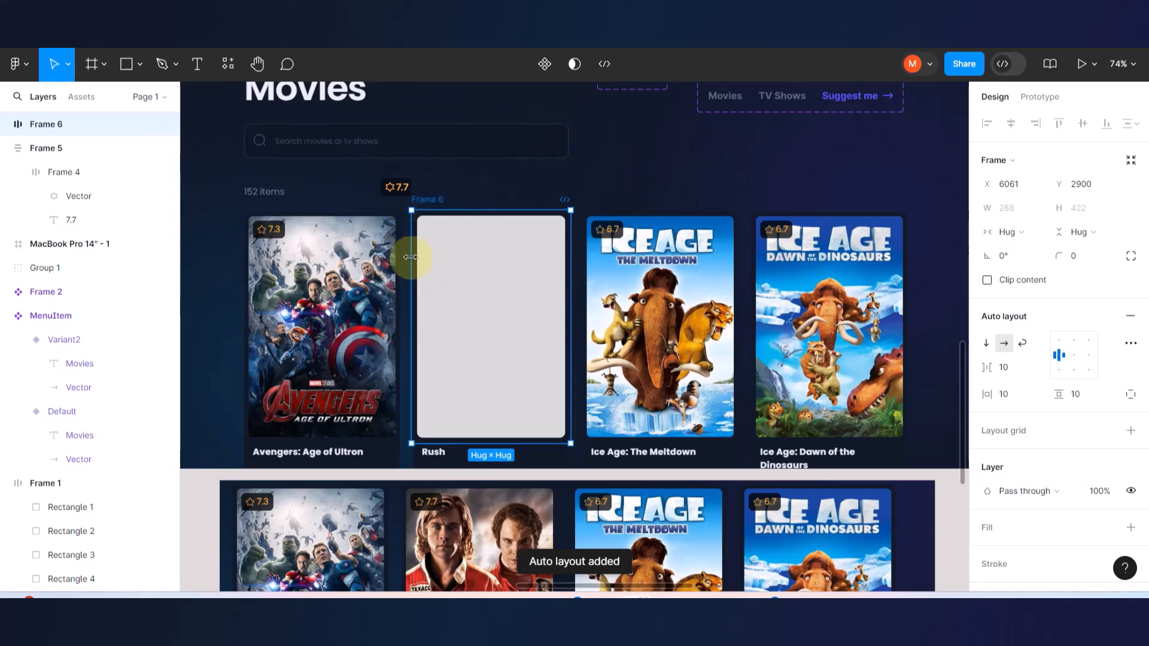
scroll(449, 248, up, 3)
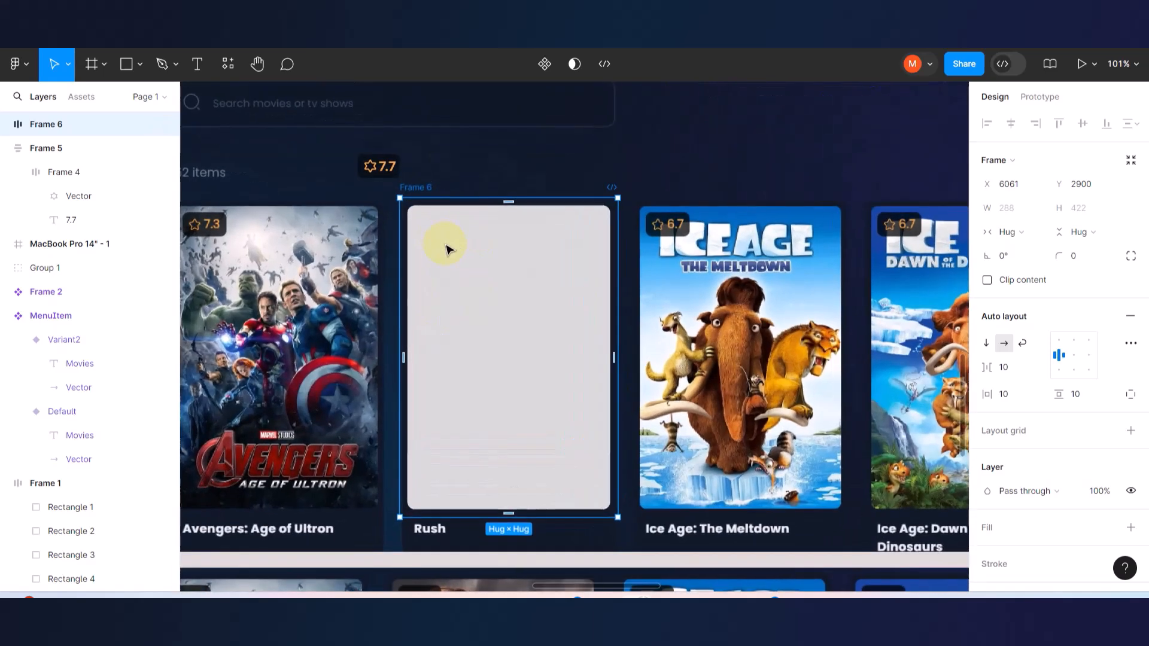
click(448, 249)
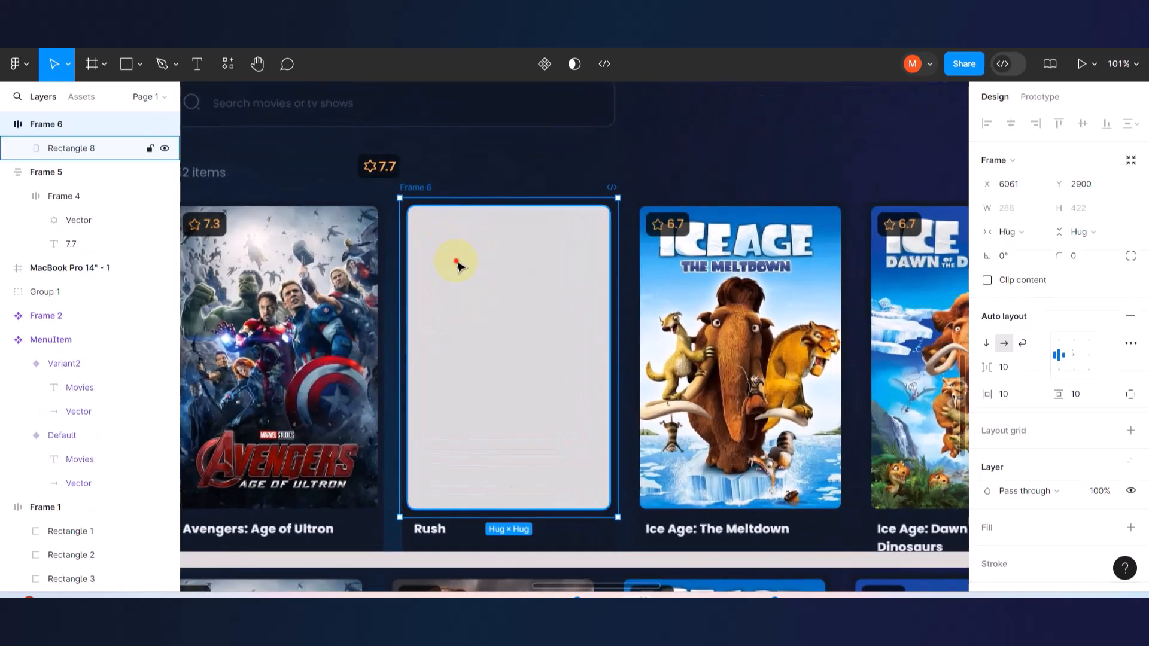
double_click(449, 248)
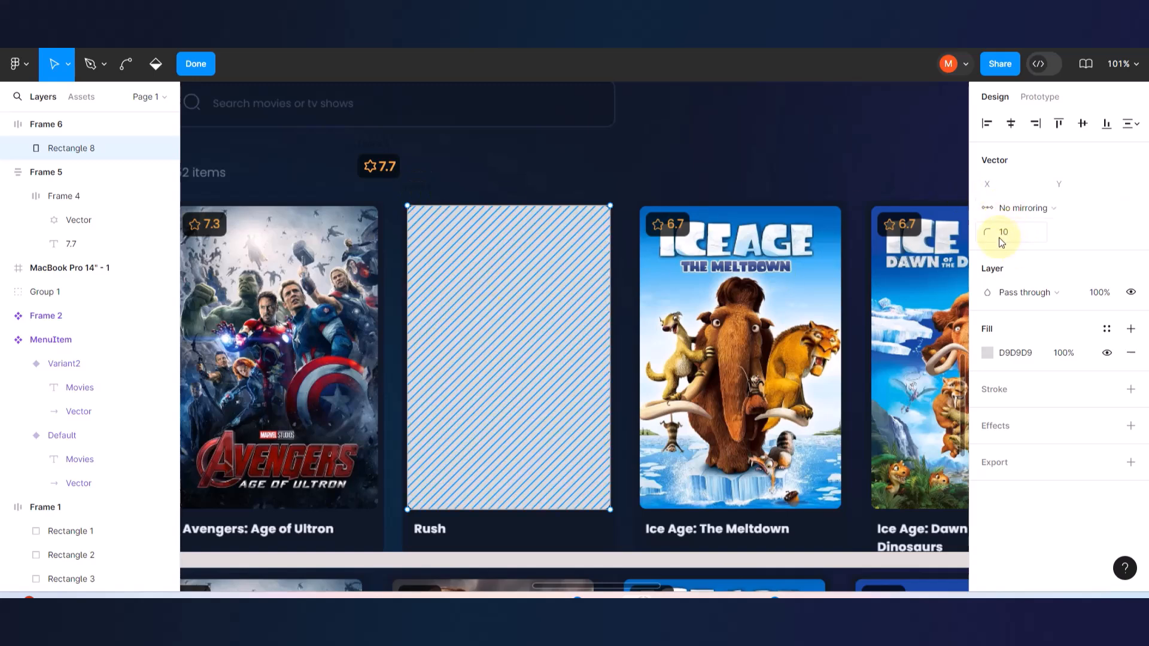
drag(990, 234, 1095, 229)
key(ctrl+z)
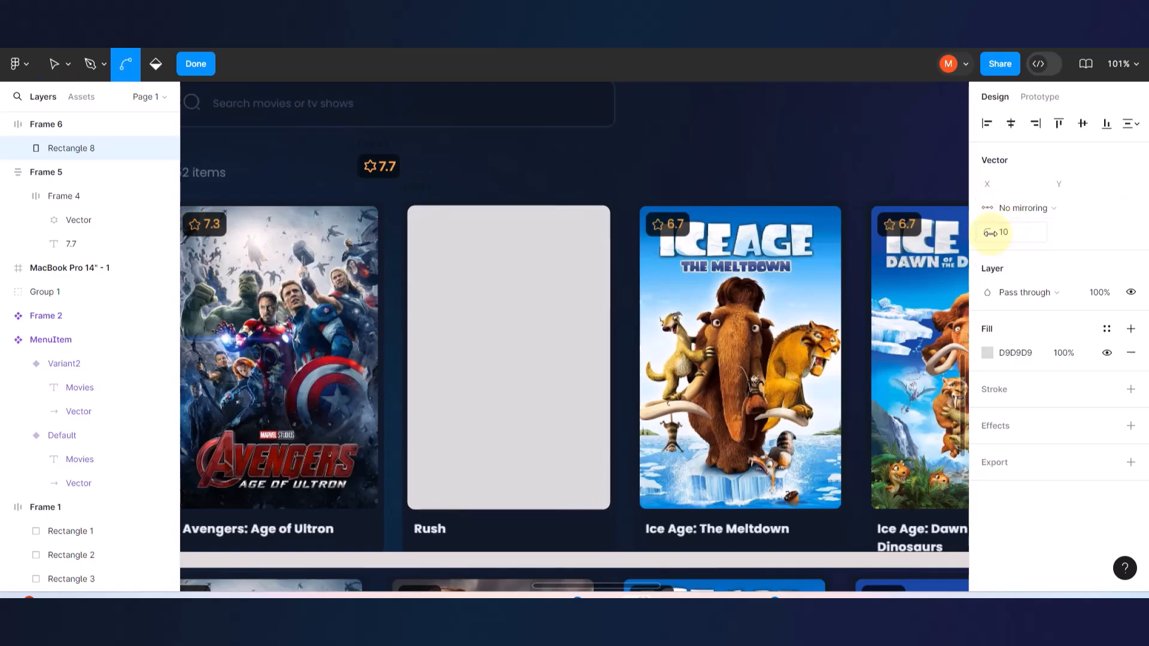
click(411, 190)
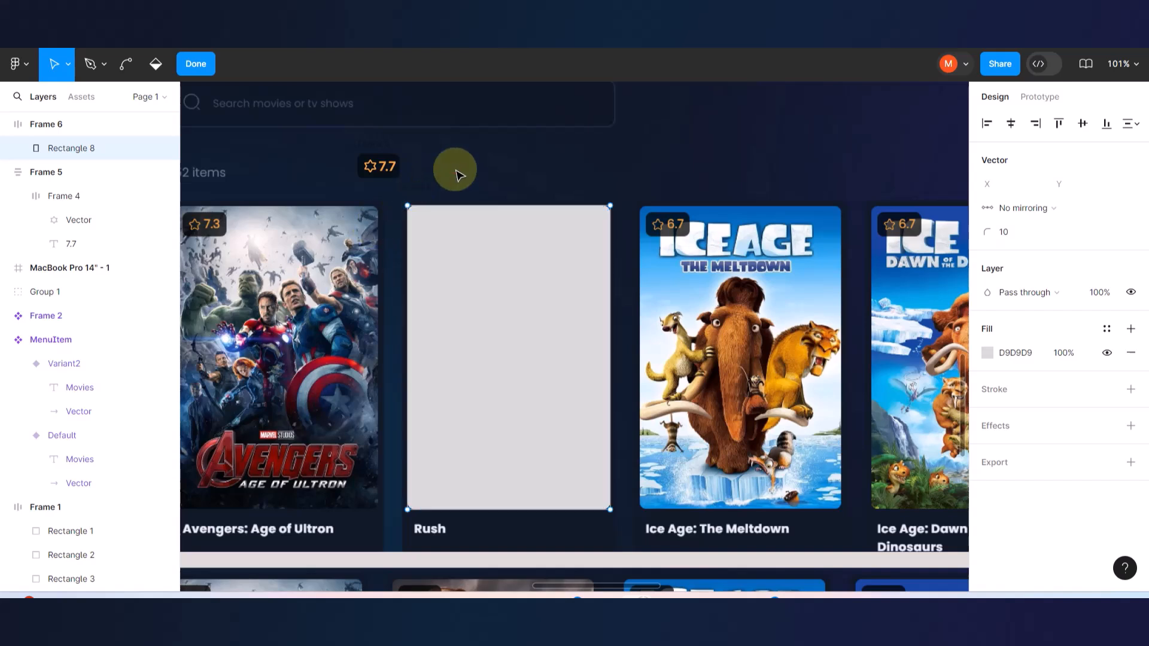
key(Escape)
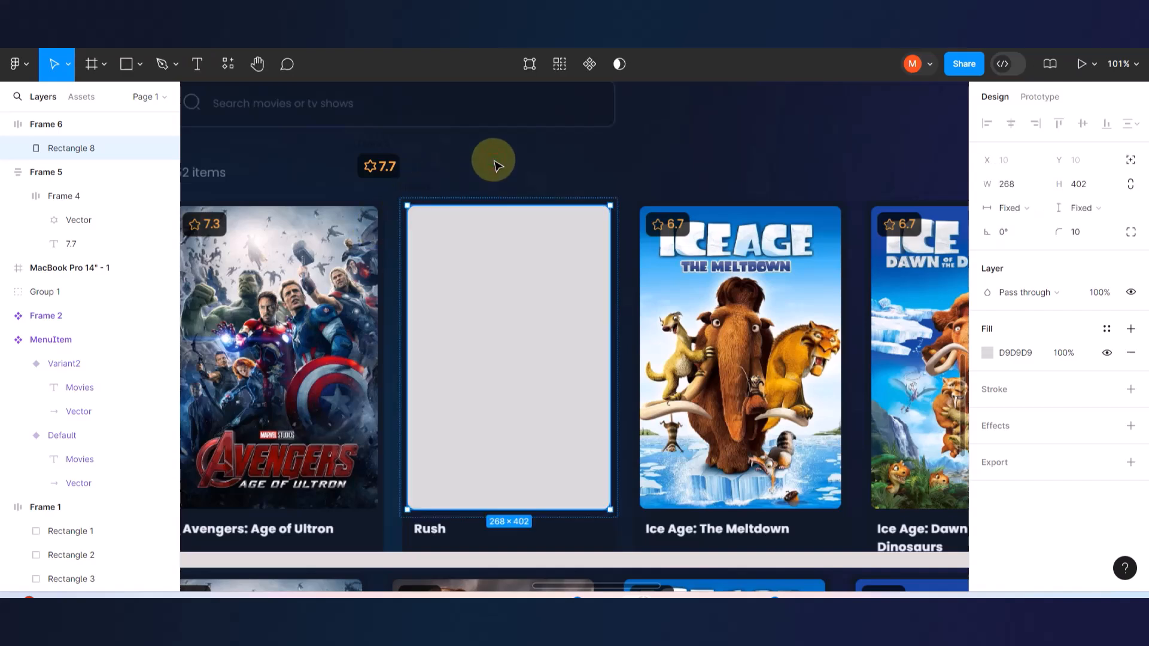
- Rename the auto layout frame around the poster rectangle as ImageContainer
click(415, 195)
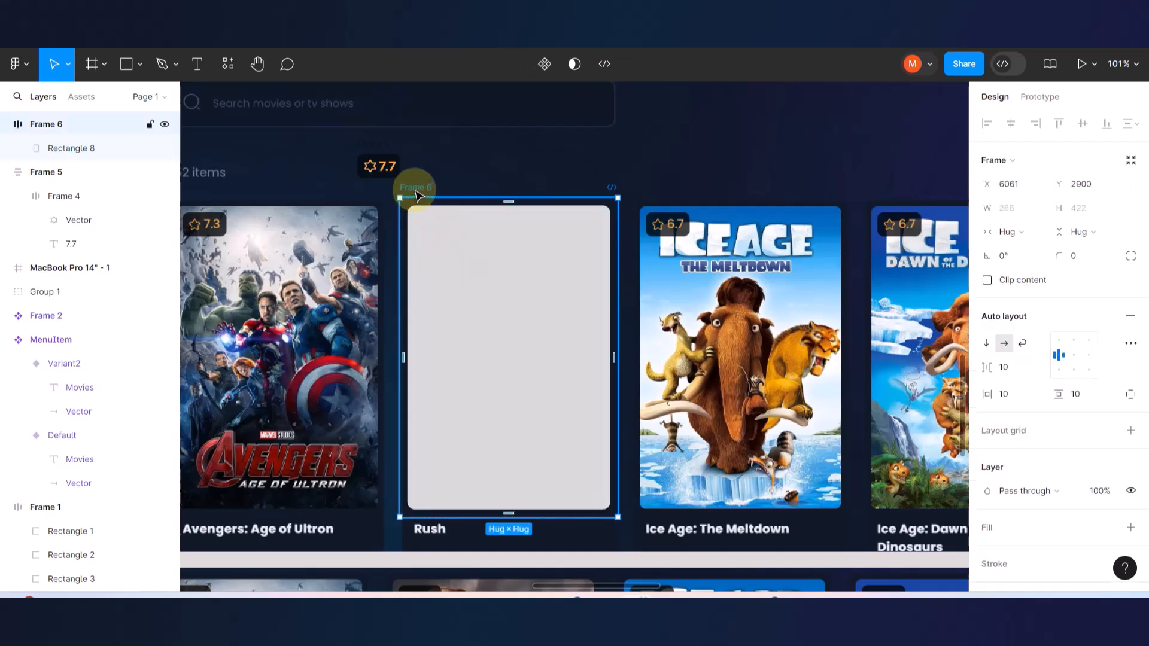
double_click(415, 189)
text(Imager)
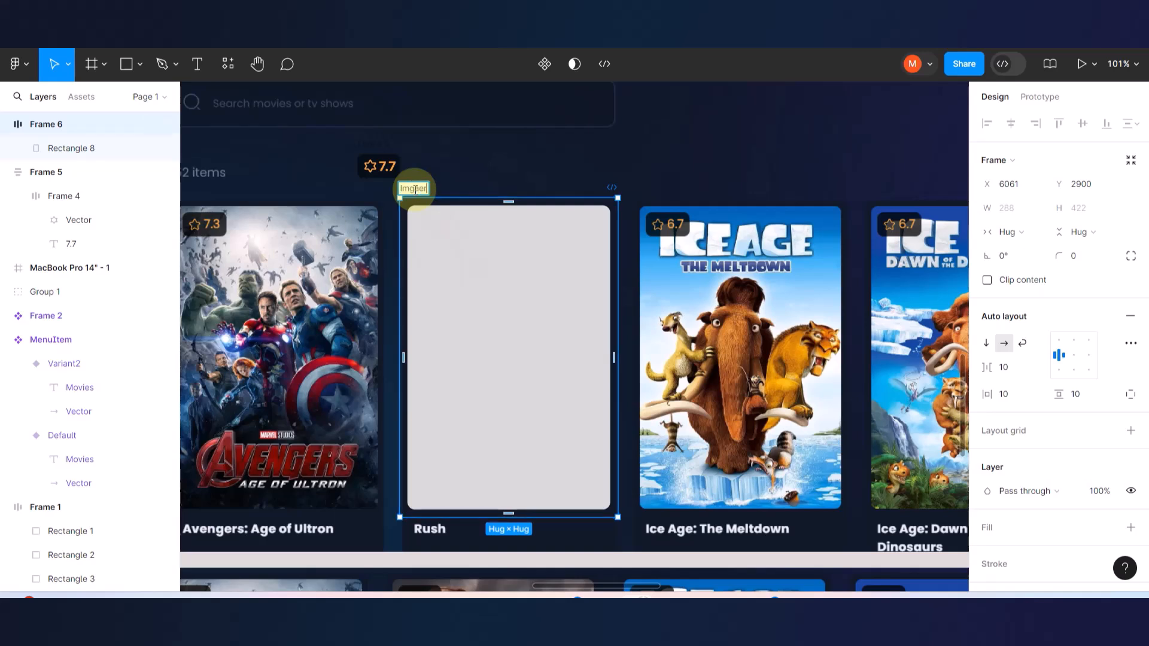
key(BackSpace)
text(Container)
click(643, 140)
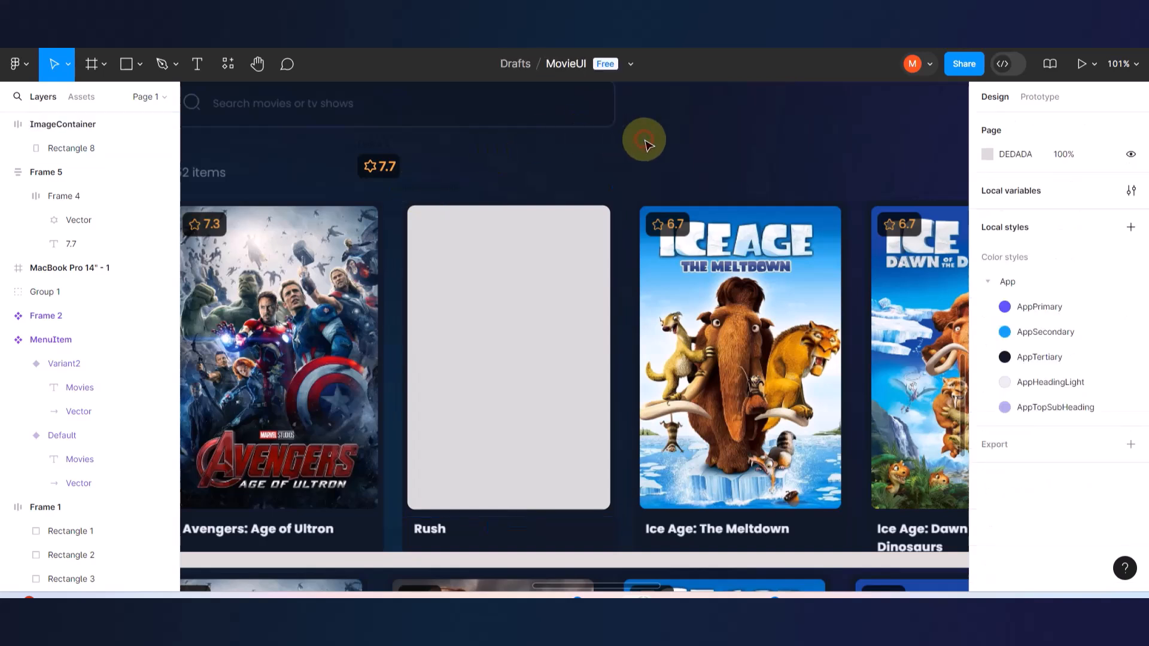
- Set the ImageContainer frame's corner radius to 10
click(438, 193)
click(1081, 256)
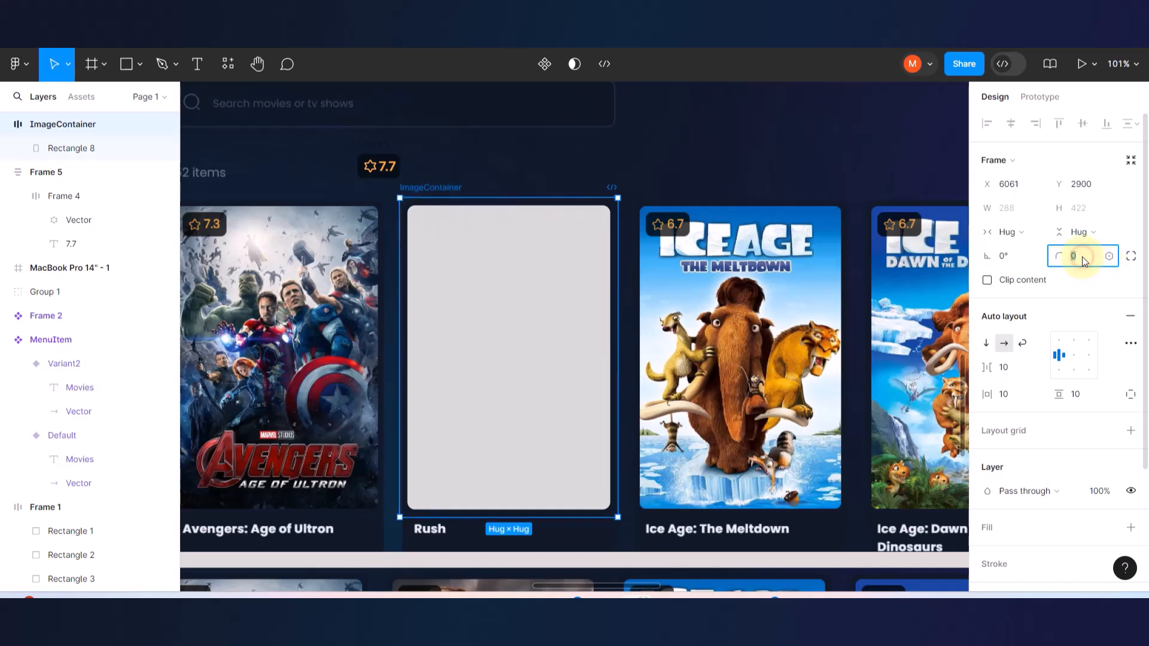
text(10)
key(Return)
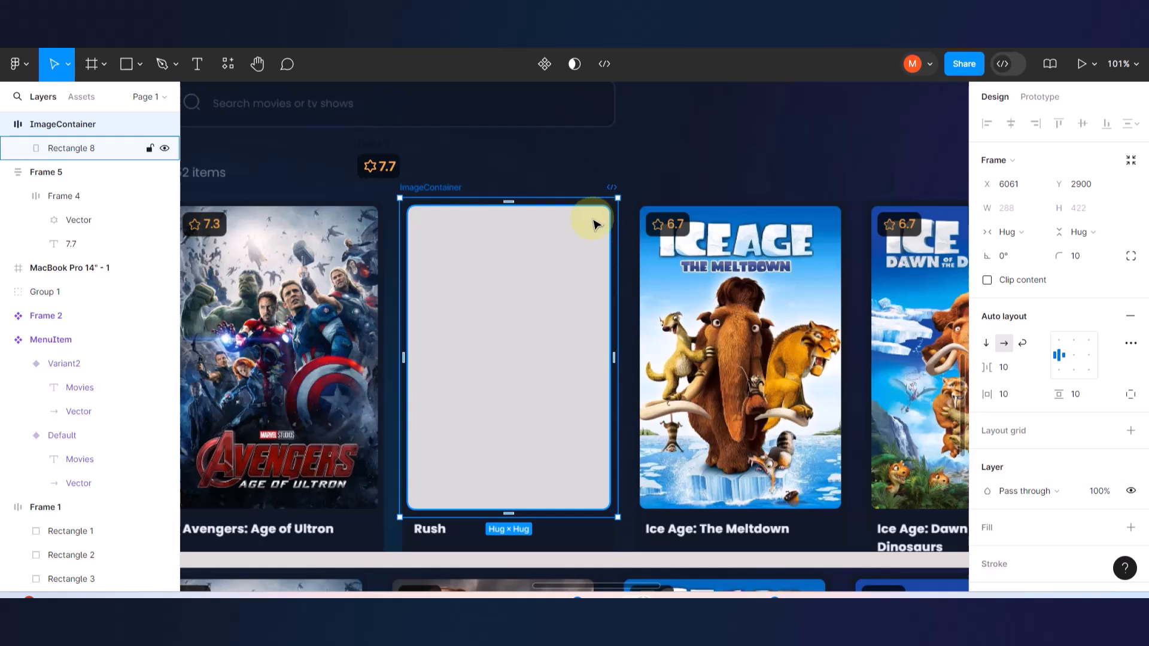
double_click(595, 224)
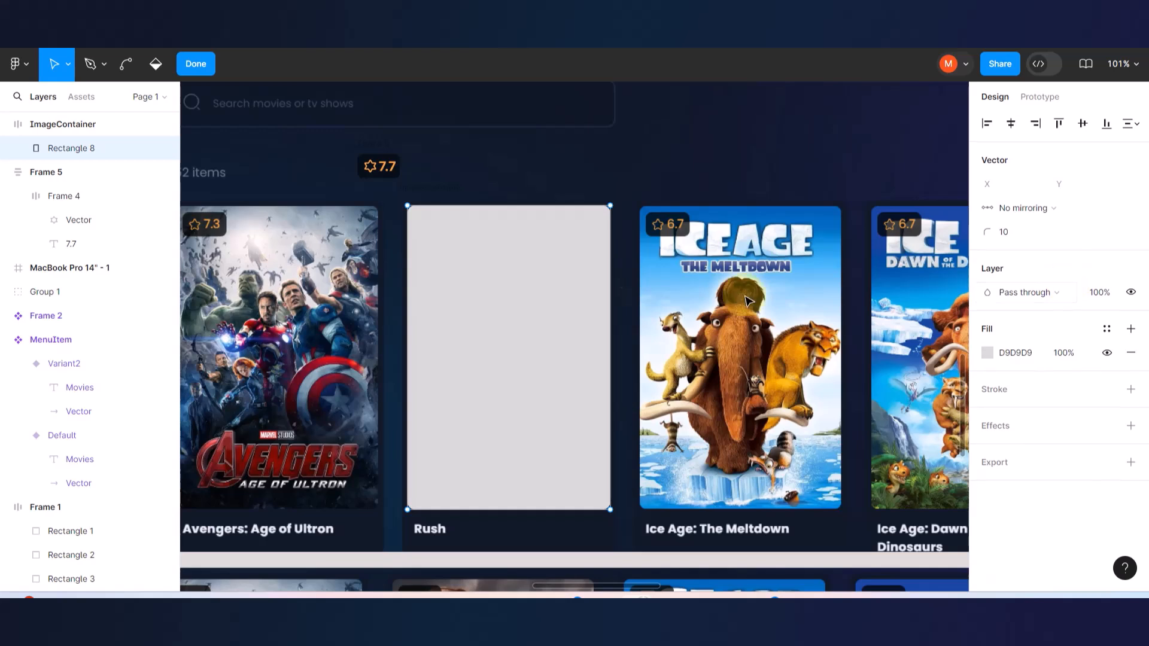
click(622, 155)
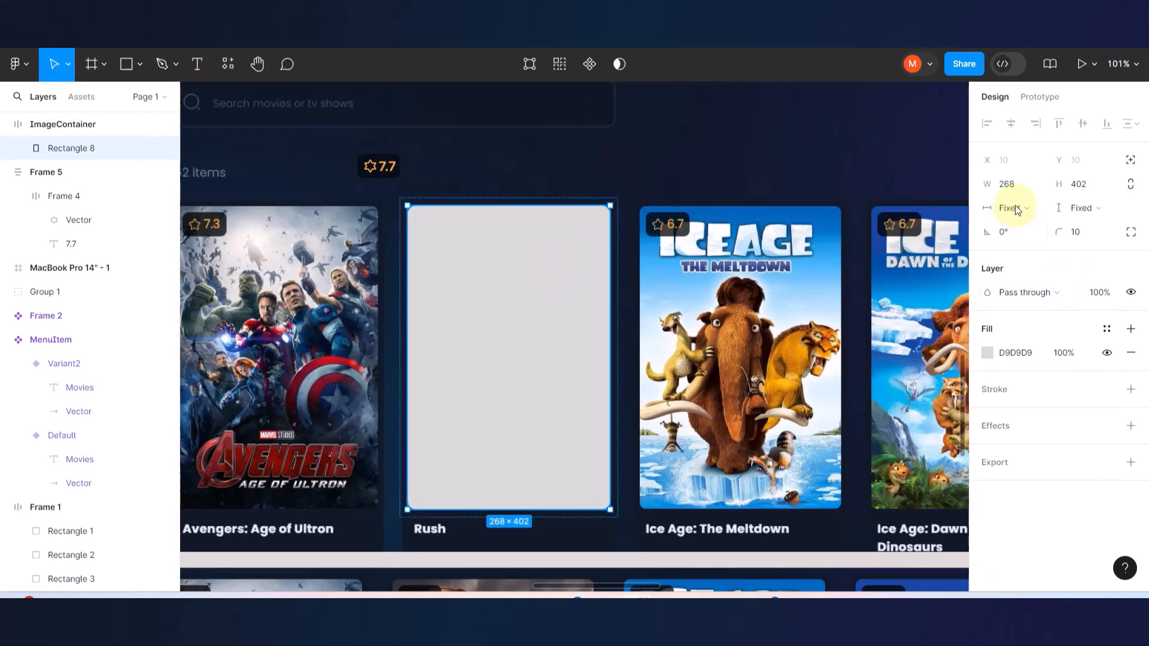
click(1013, 187)
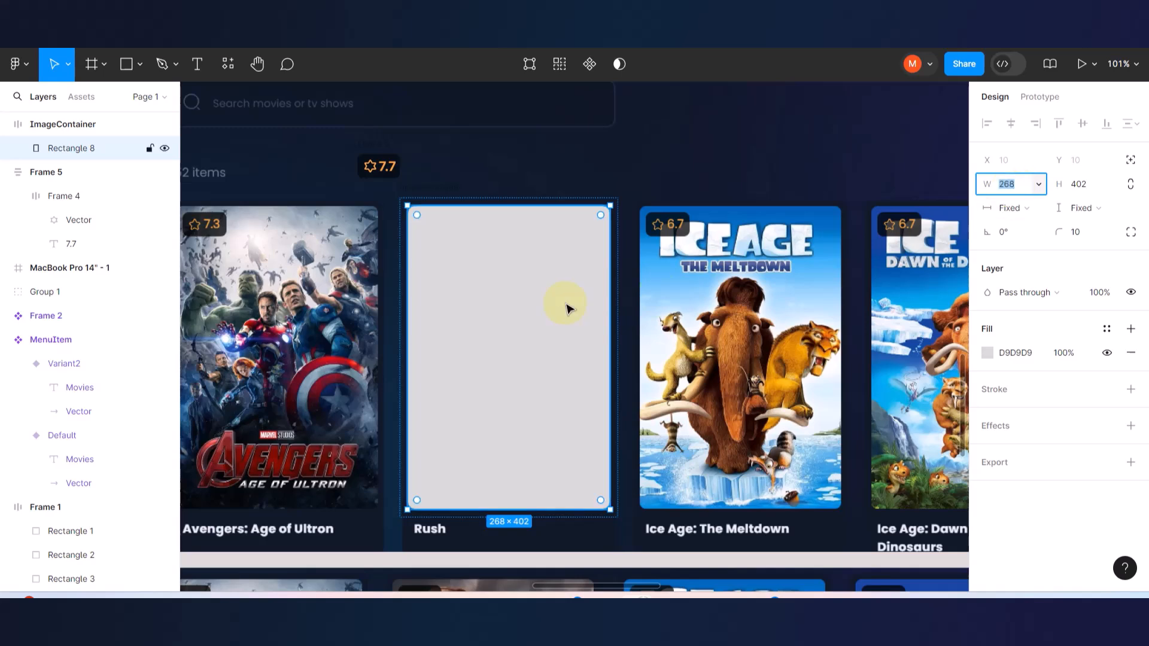
click(628, 197)
double_click(522, 281)
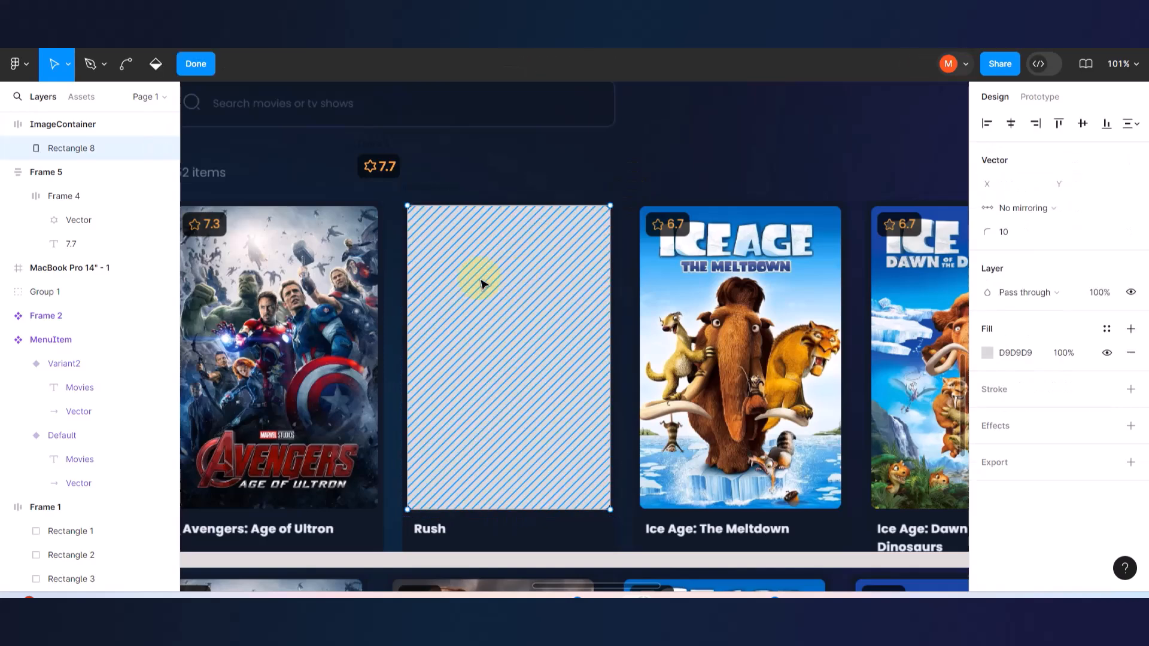
click(566, 153)
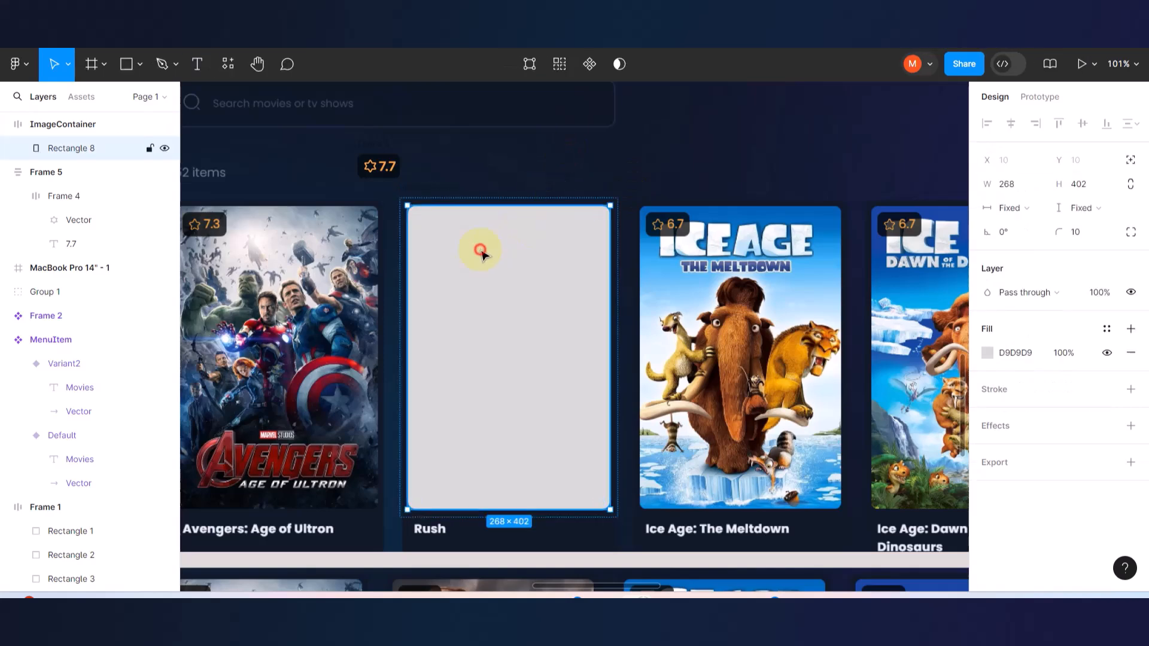
- Move the grey rectangle out of the ImageContainer frame and place it over the Ice Age: The Meltdown poster
drag(505, 262, 731, 225)
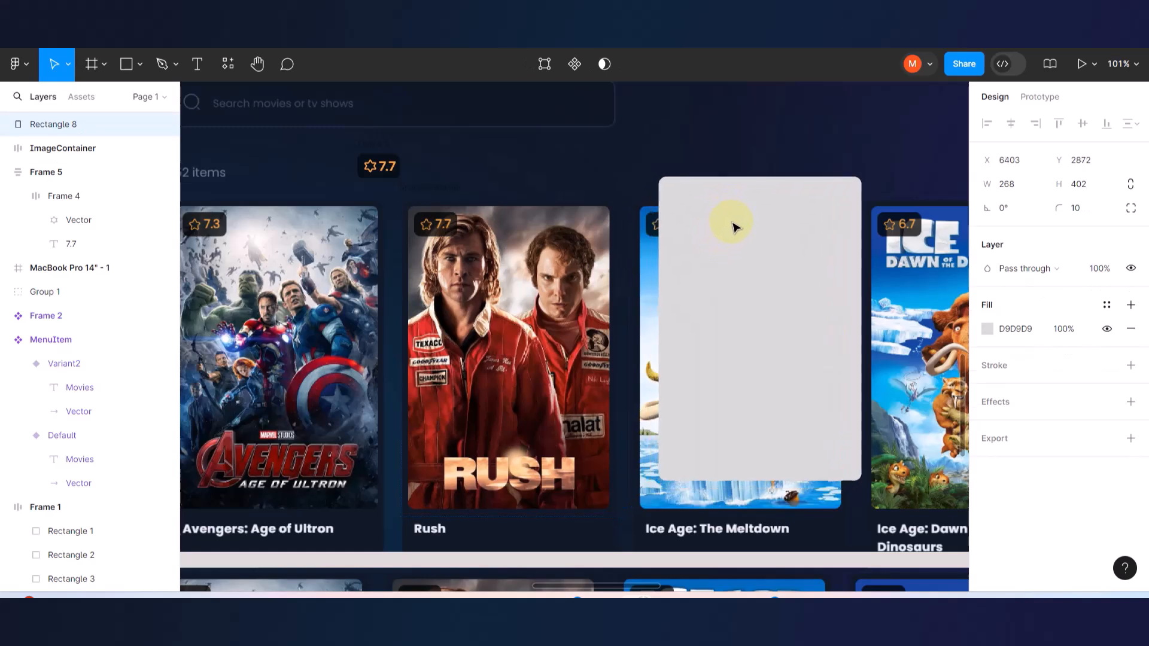
click(430, 190)
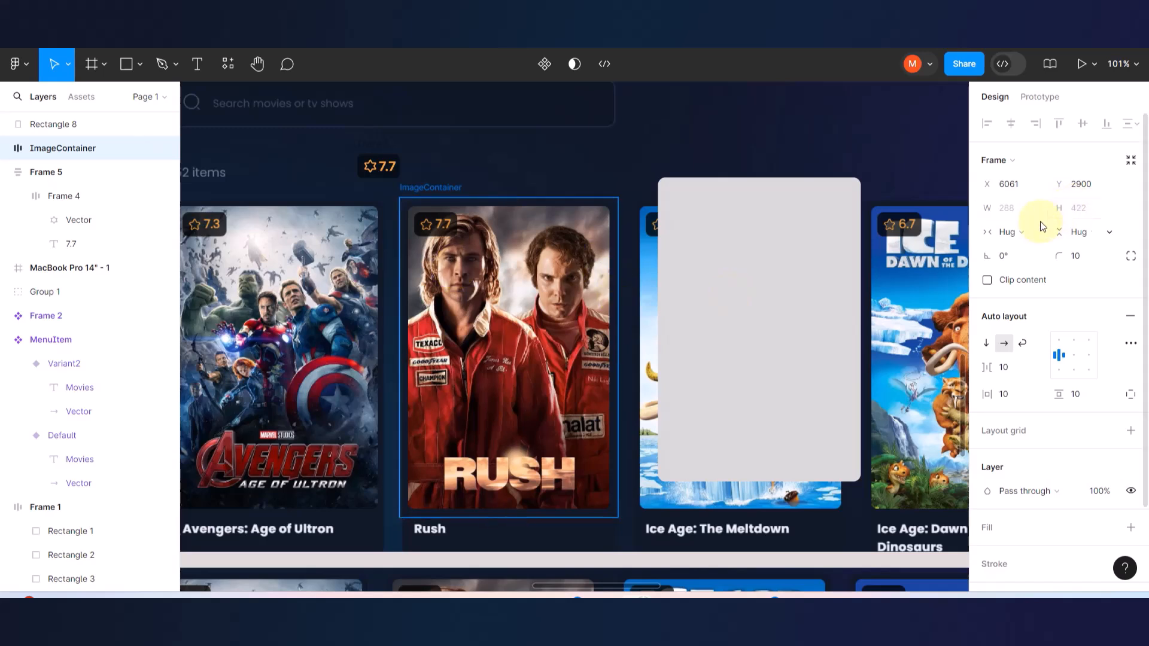
click(720, 256)
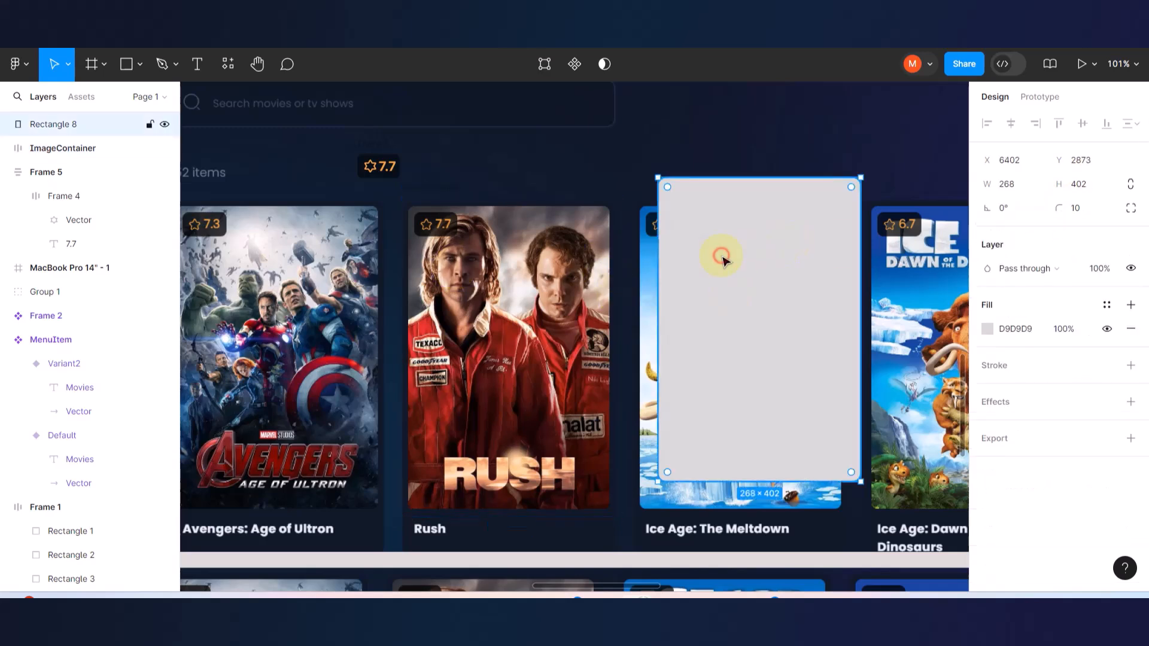
click(608, 154)
- Add a white FFFFFF fill to the ImageContainer frame
click(433, 195)
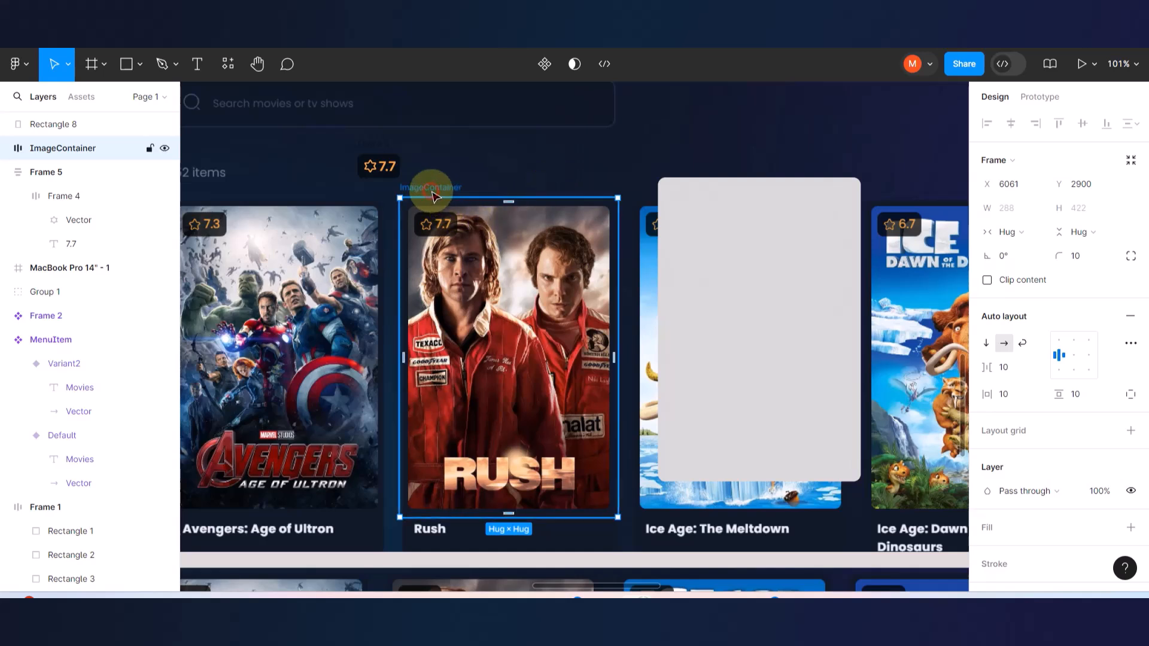
scroll(1028, 359, down, 2)
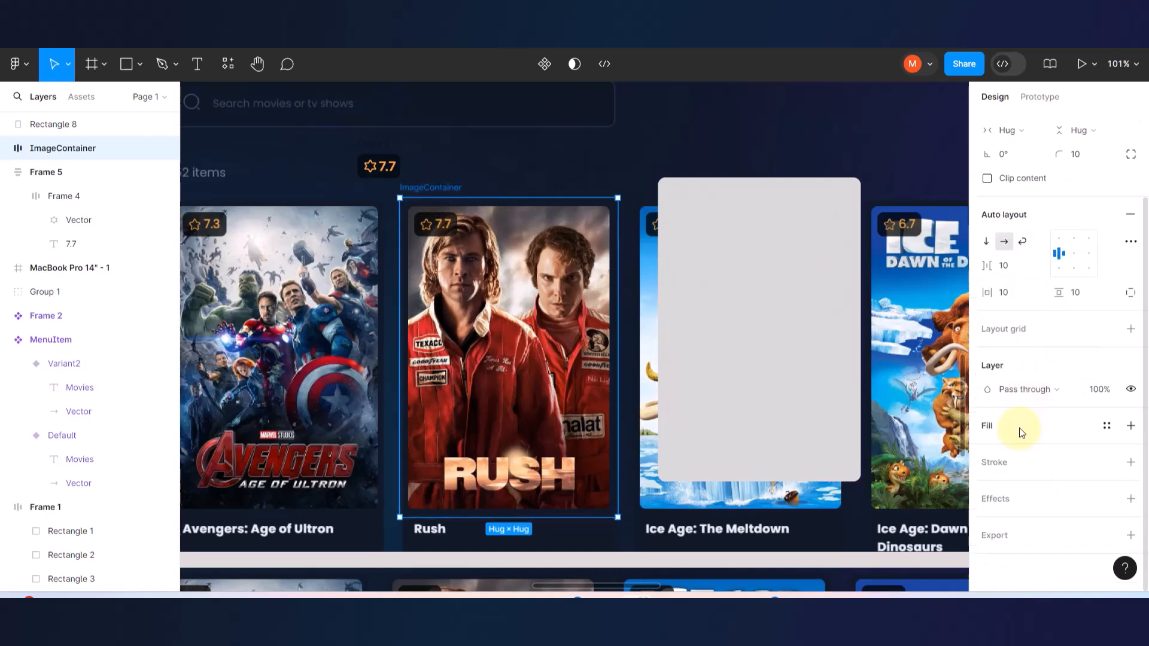
click(1129, 427)
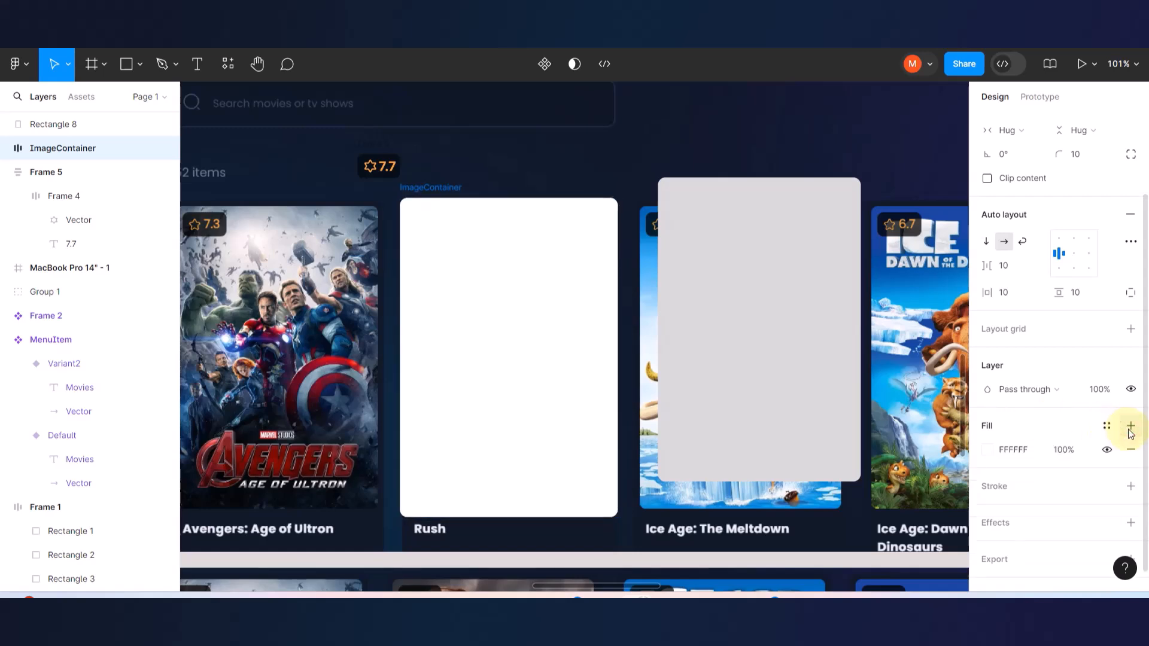
- Set the ImageContainer frame's width to 268 and height to 402, matching the grey rectangle
click(729, 269)
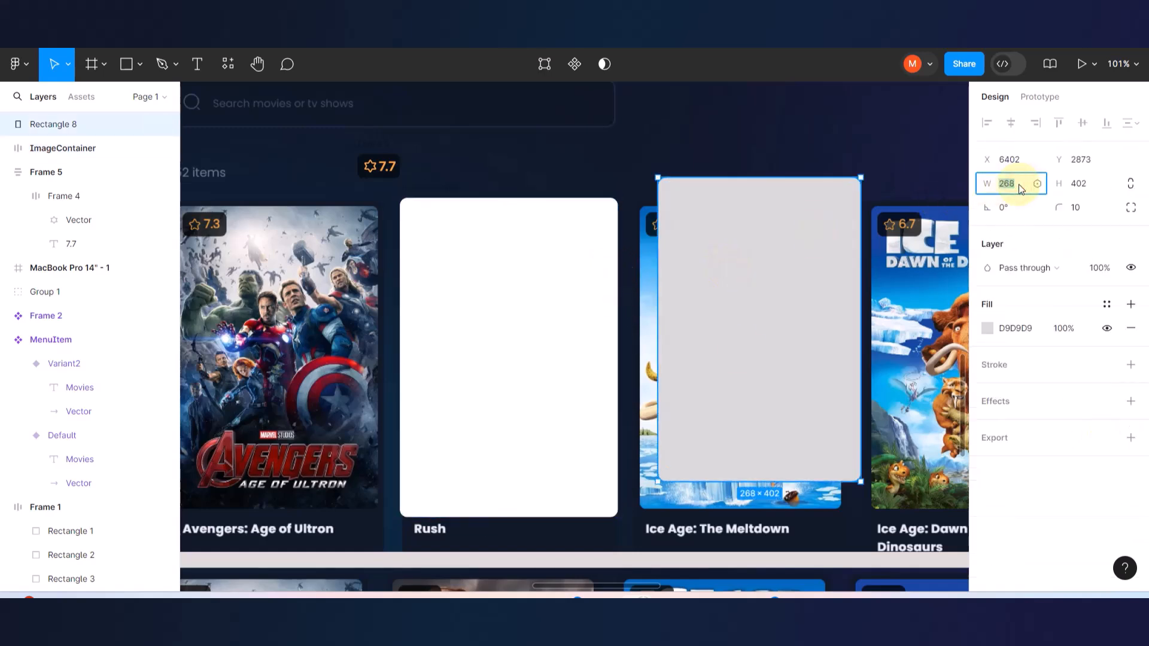
click(569, 275)
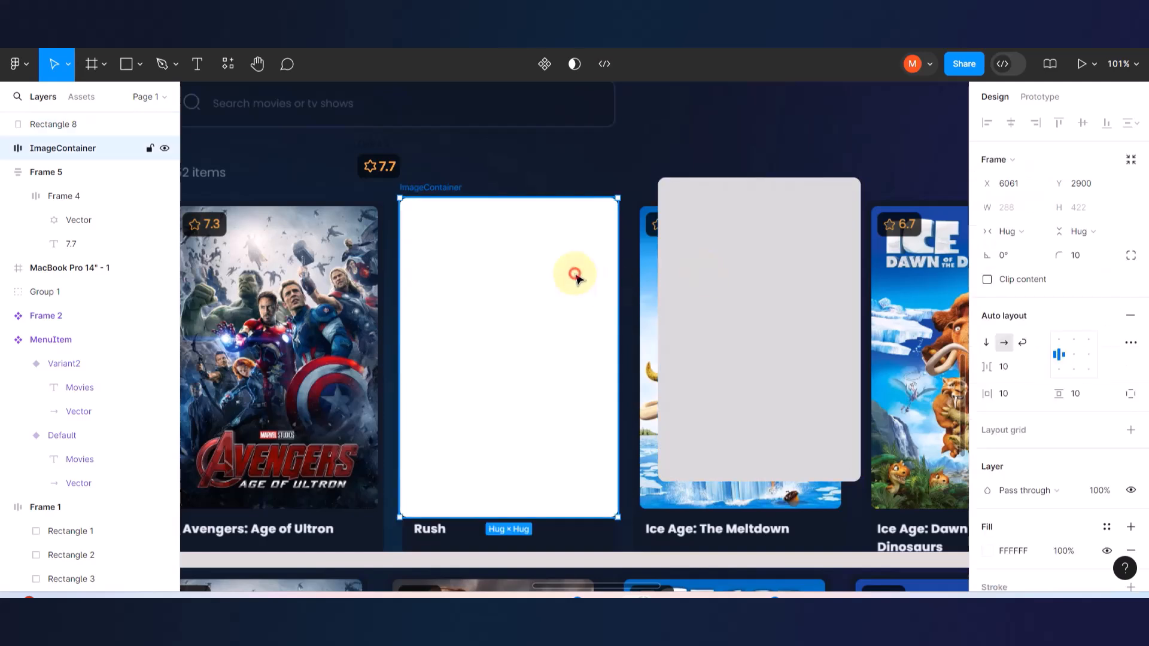
click(1013, 207)
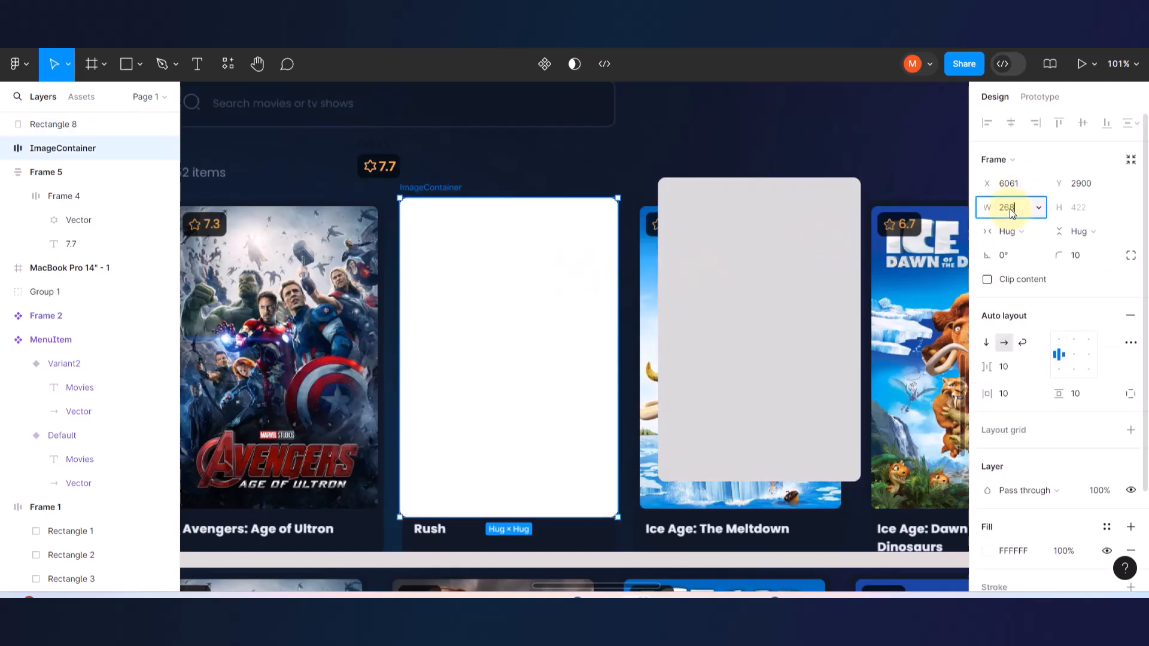
text(268)
key(Return)
click(751, 246)
click(1077, 185)
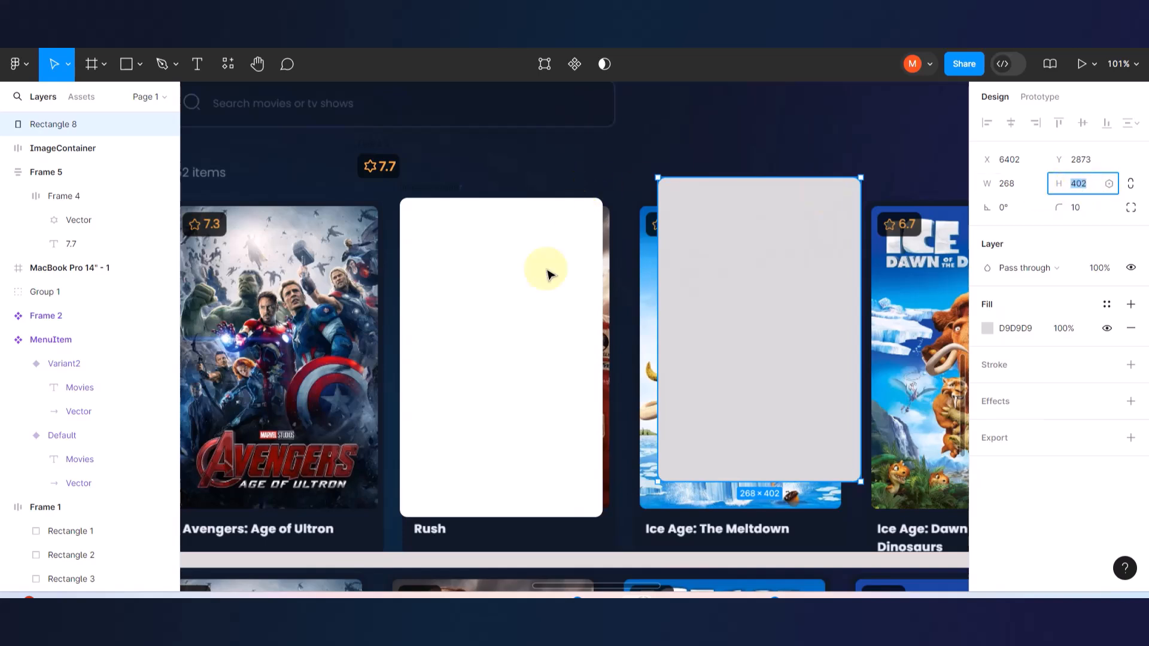
click(579, 215)
click(1079, 210)
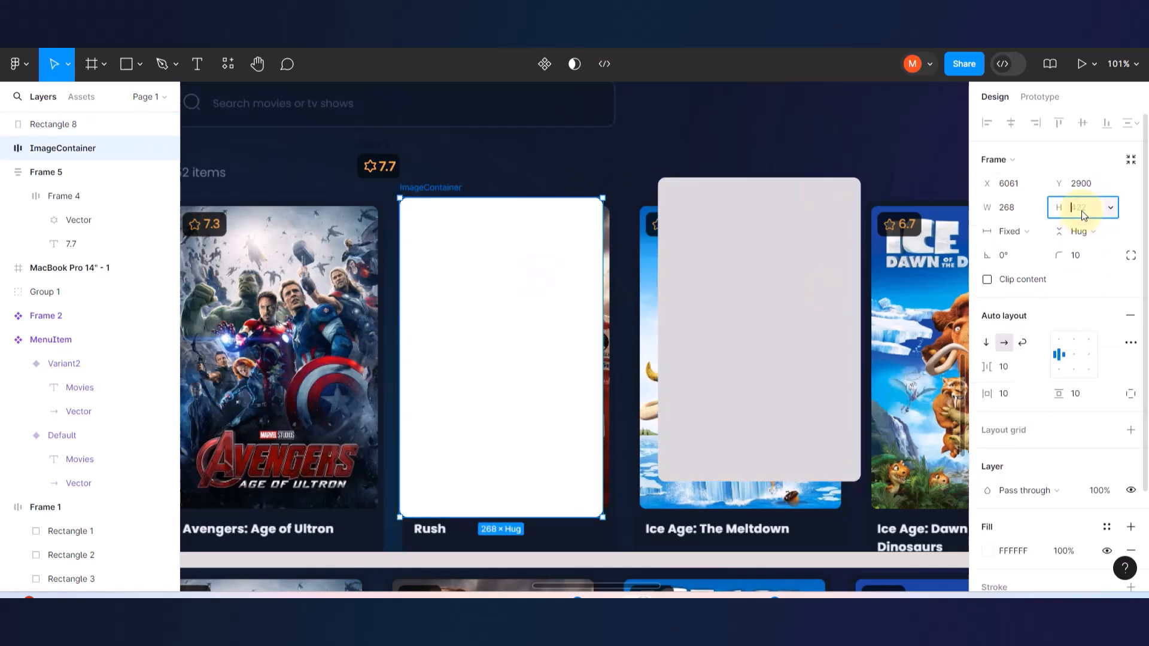
text(402)
key(Return)
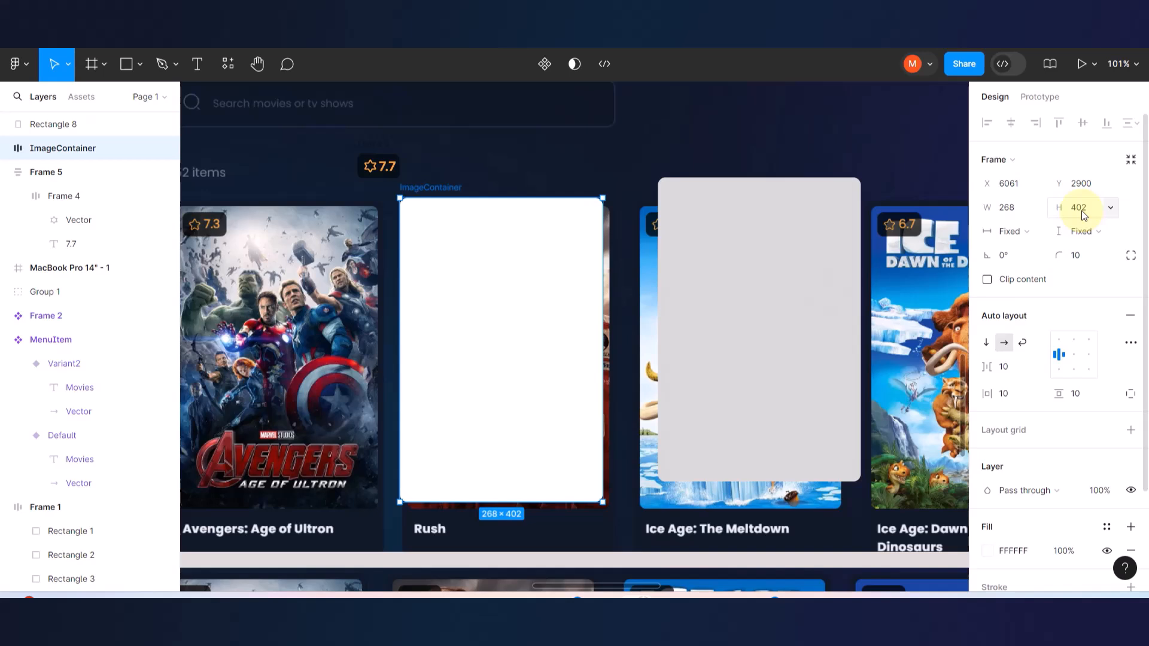
drag(518, 304, 516, 299)
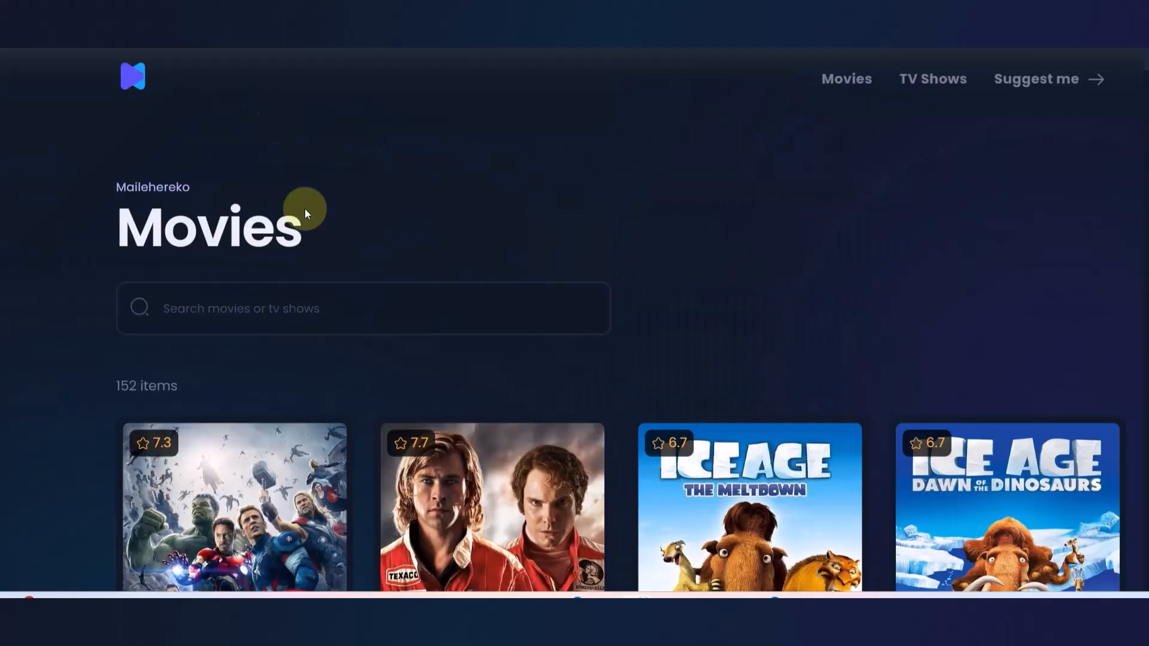
click(277, 469)
right_click(278, 471)
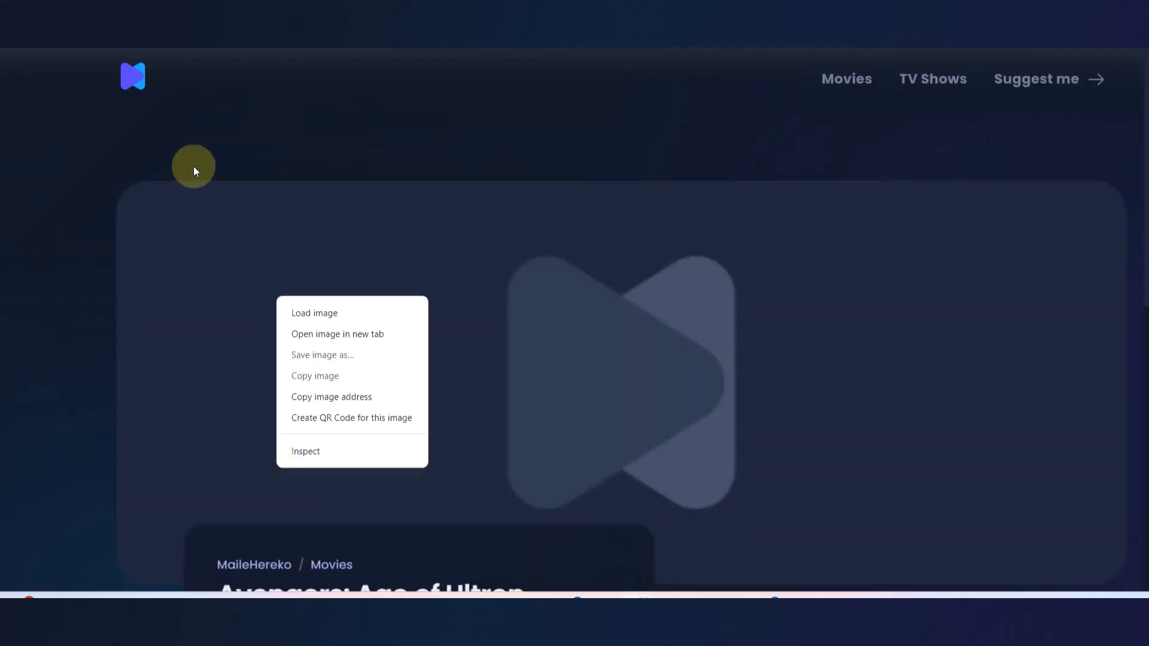
click(191, 149)
key(alt+Left)
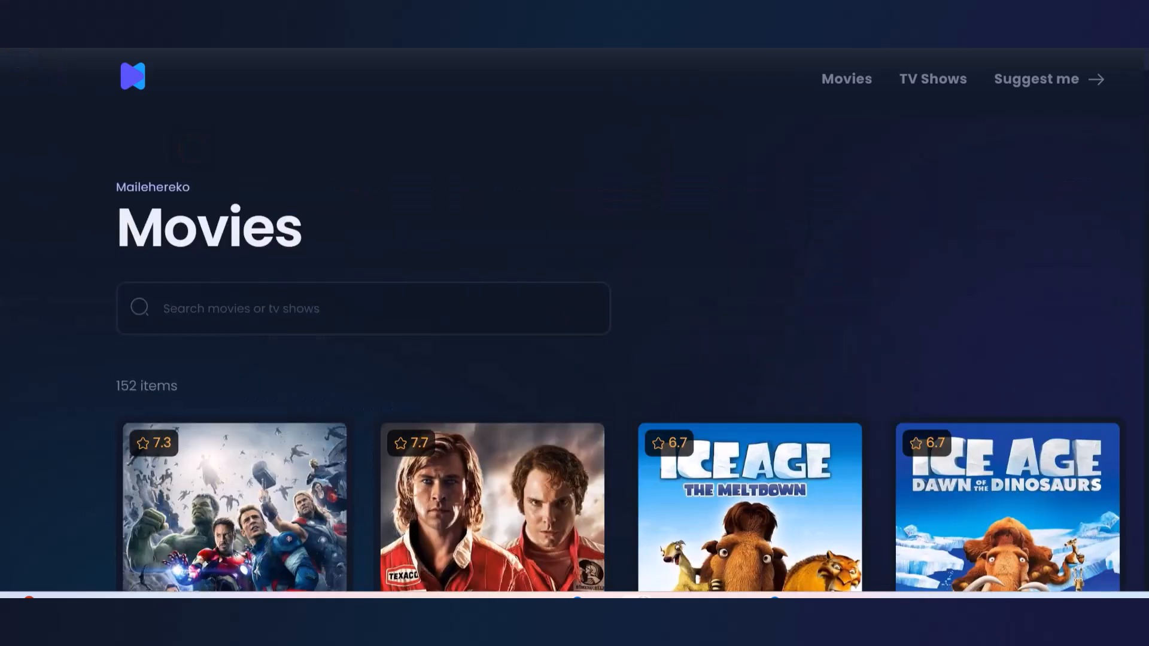
- Copy the Avengers: Age of Ultron poster image from the reference Movies web page
right_click(266, 480)
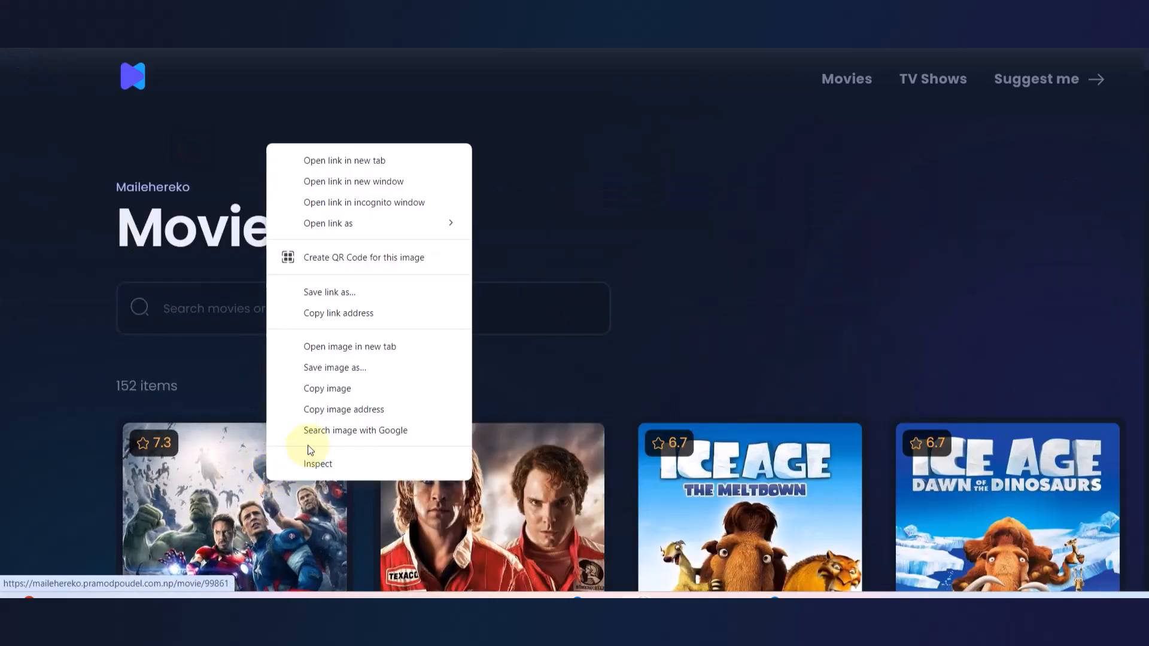
click(338, 388)
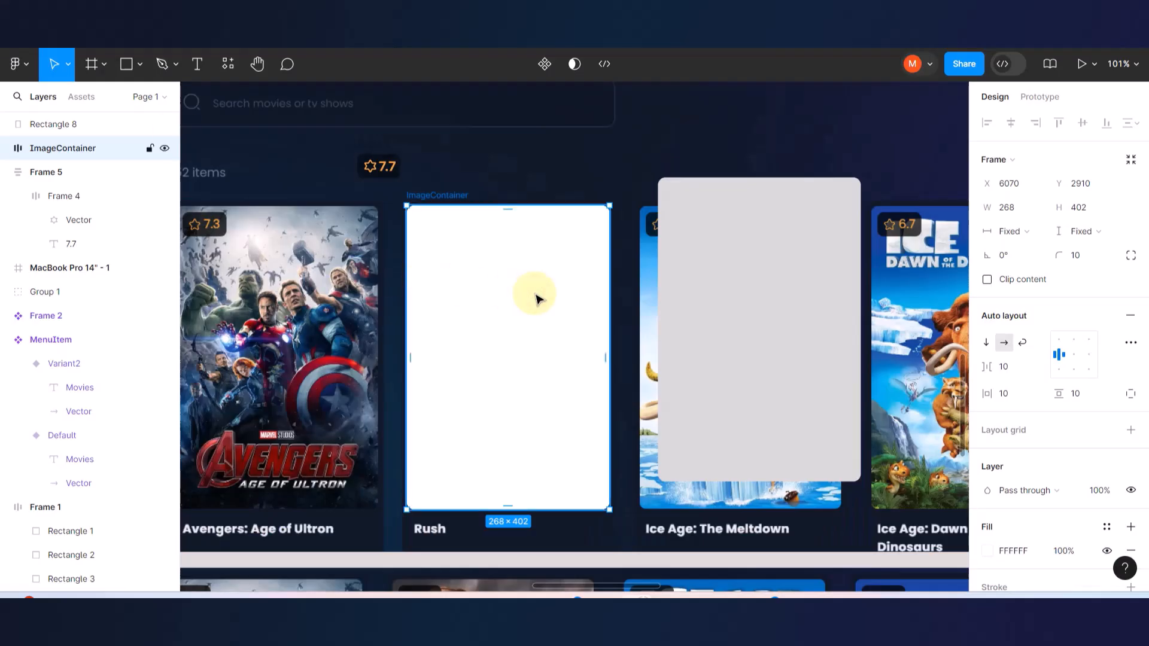
- Switch to Figma, try pasting the copied Avengers poster into the ImageContainer frame, and remove the pasted image
click(538, 171)
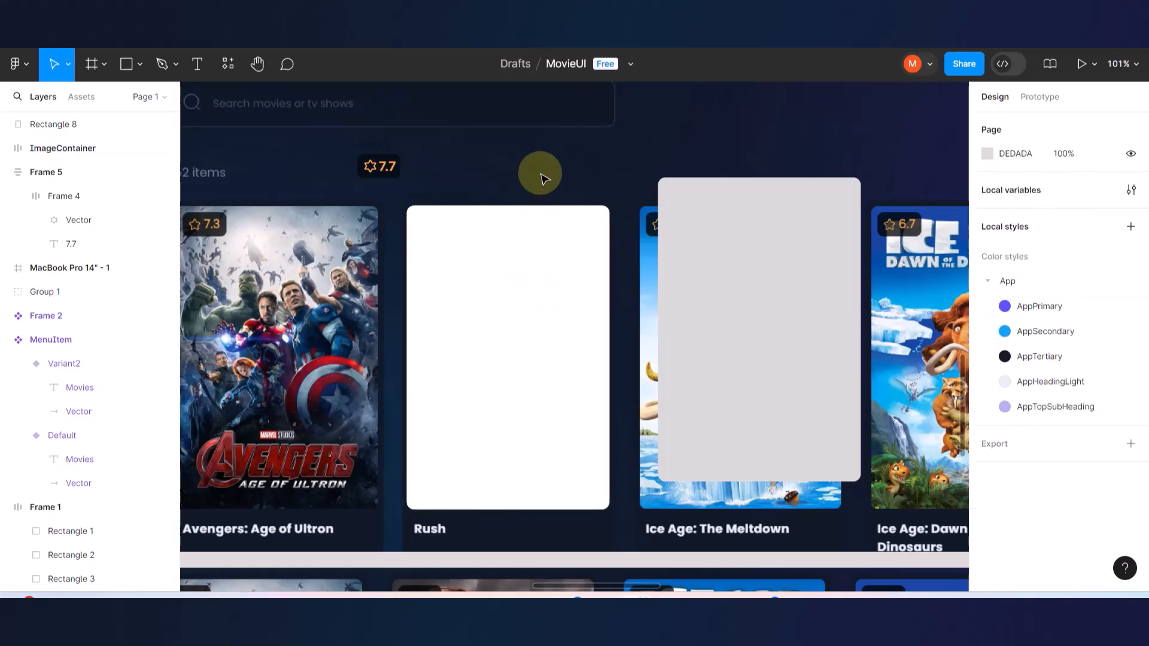
click(512, 246)
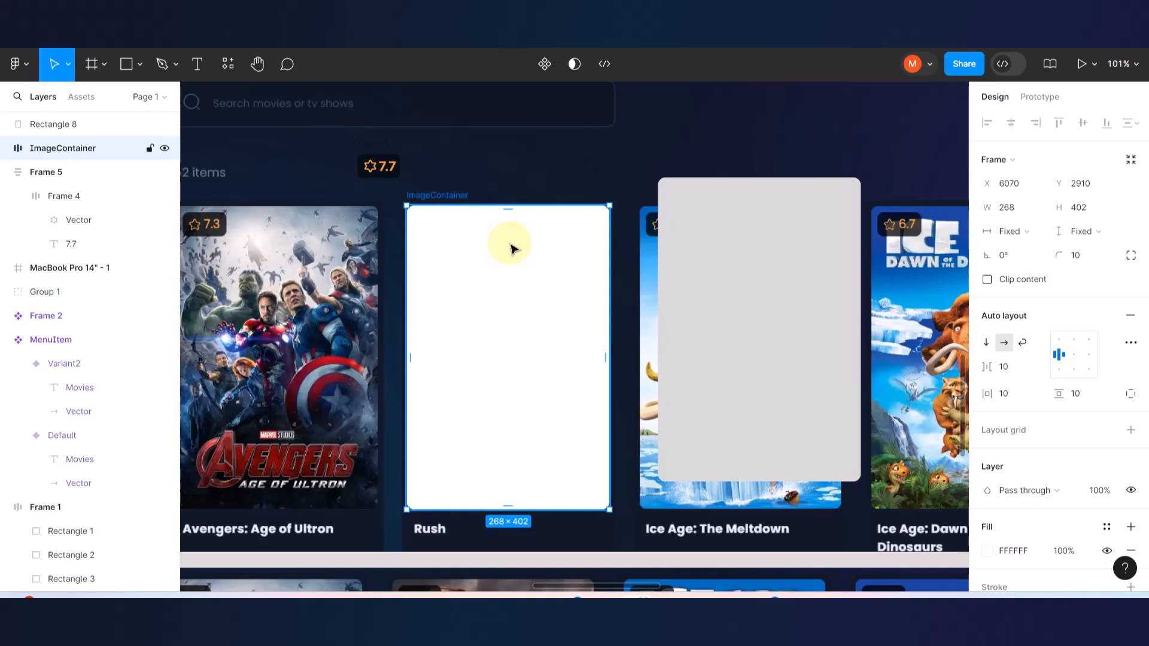
key(ctrl+v)
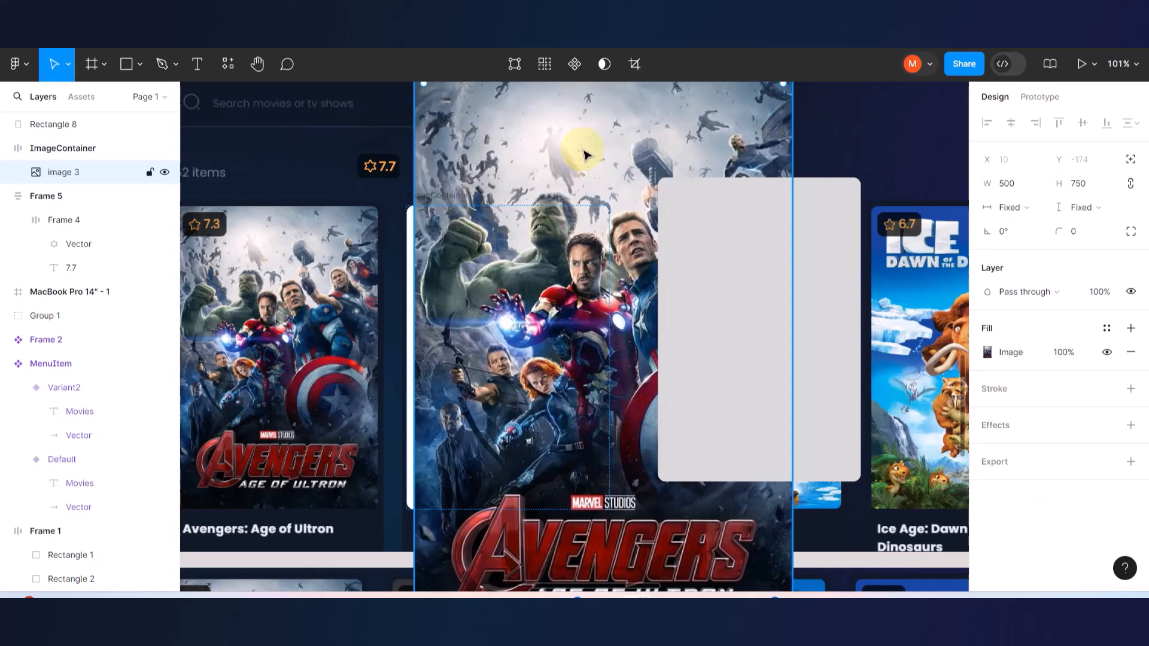
key(Delete)
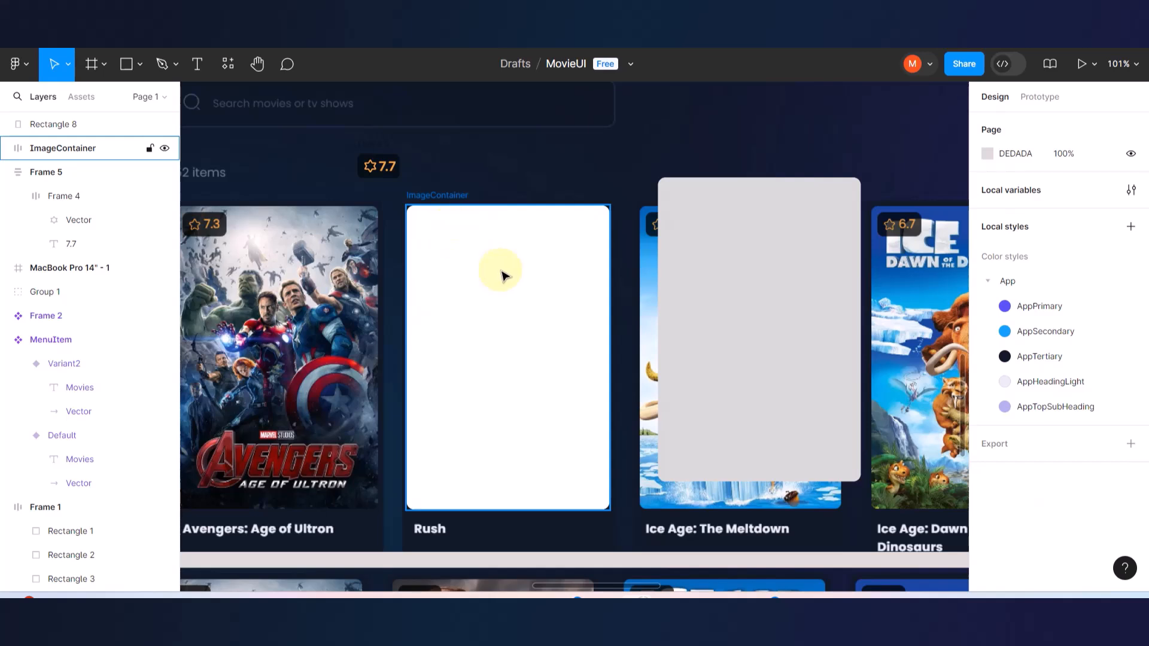
click(727, 273)
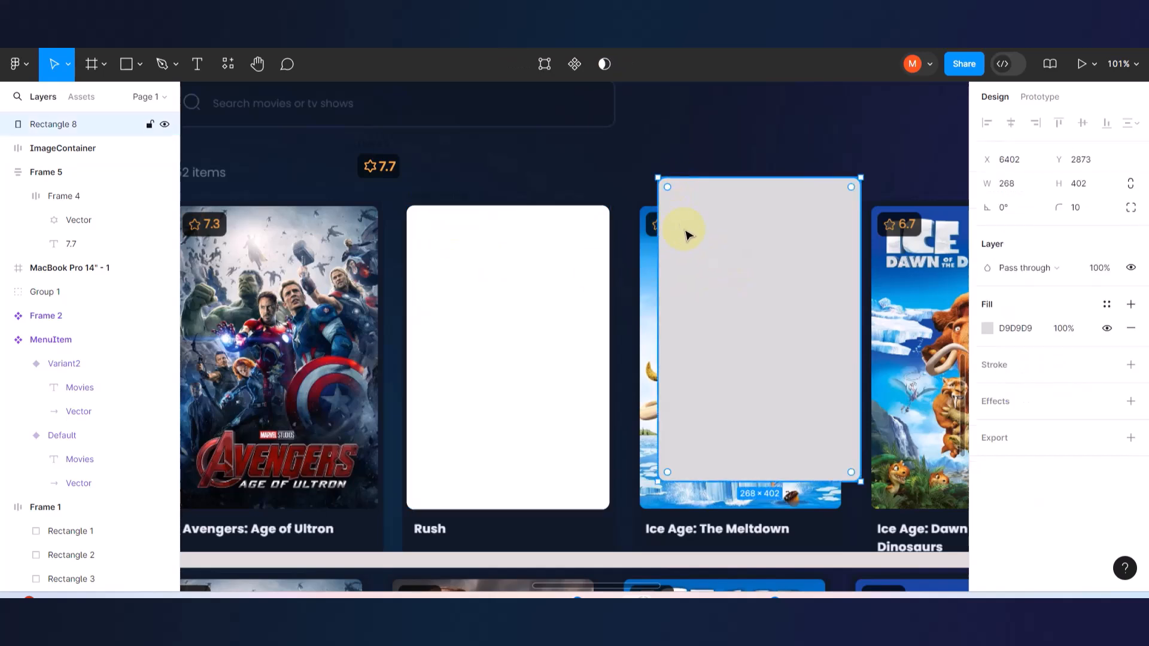
click(502, 264)
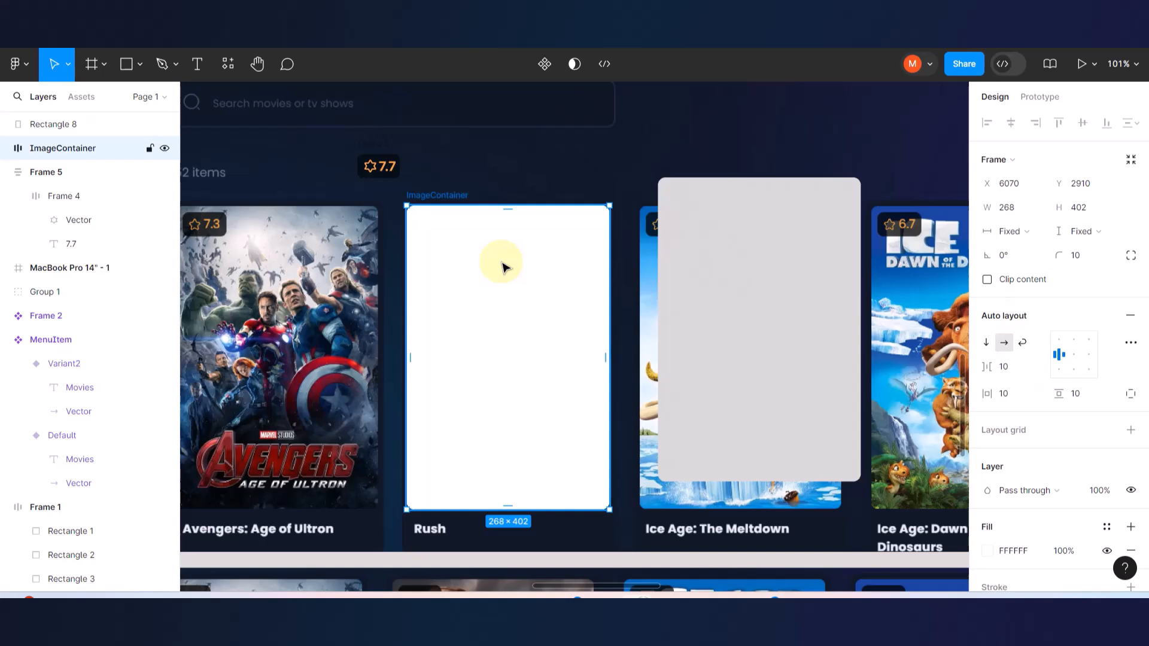
key(ctrl+v)
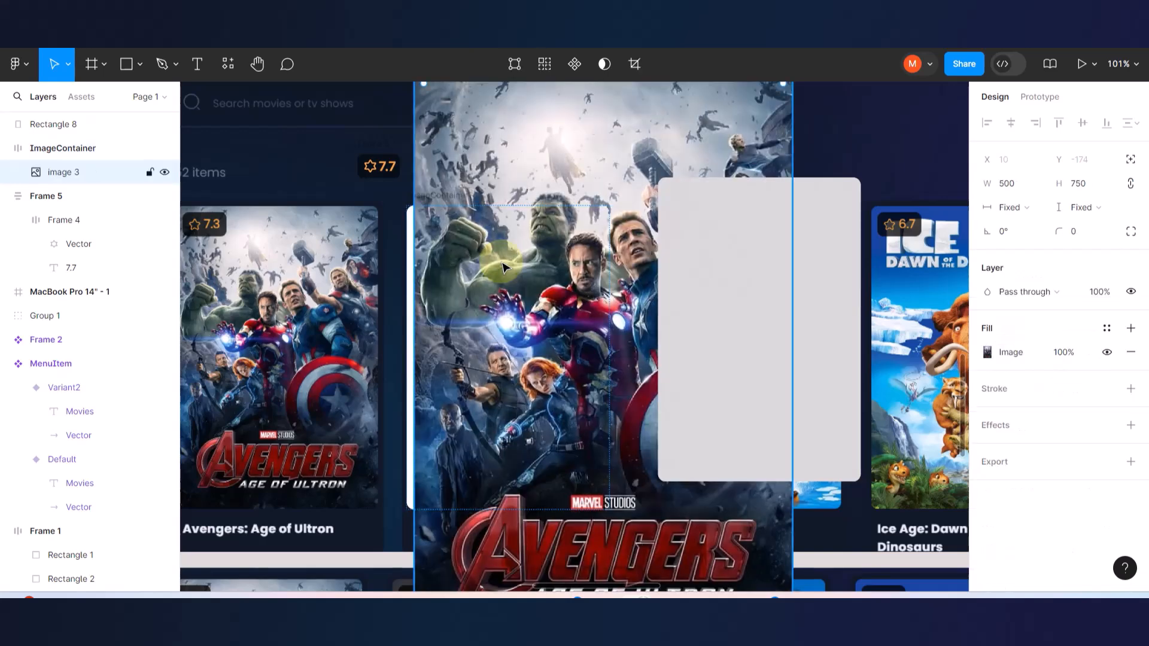
key(ctrl+z)
- Group the grey rectangle, try pasting the copied poster into the group, and undo the paste
click(708, 246)
key(ctrl+g)
key(ctrl+v)
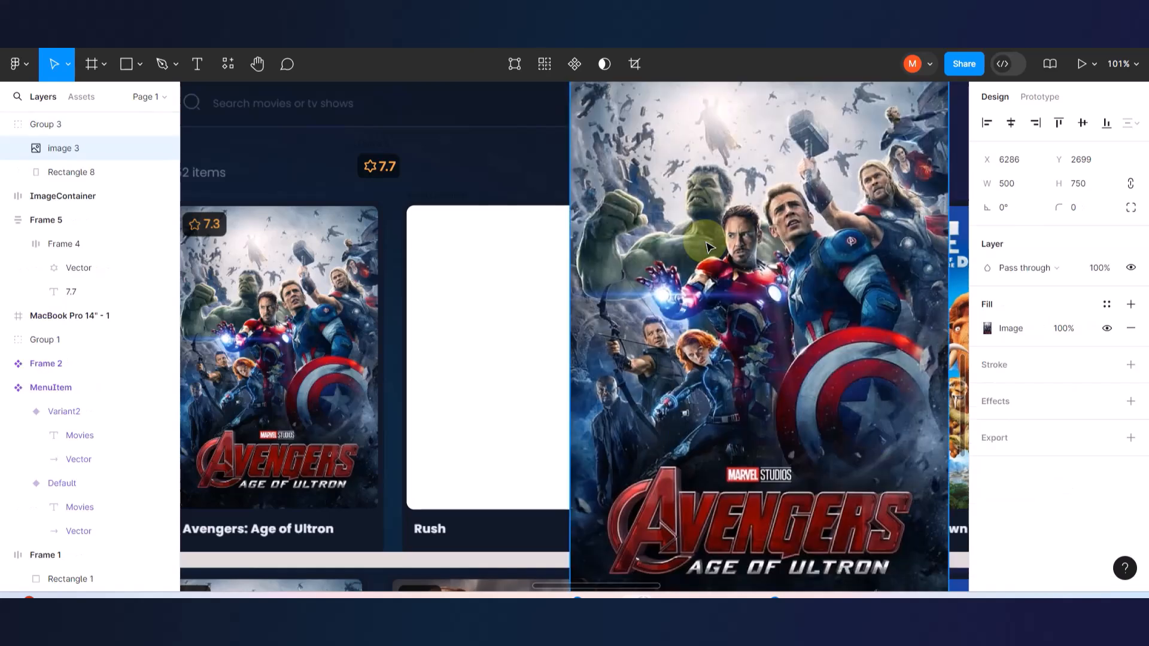
key(ctrl+z)
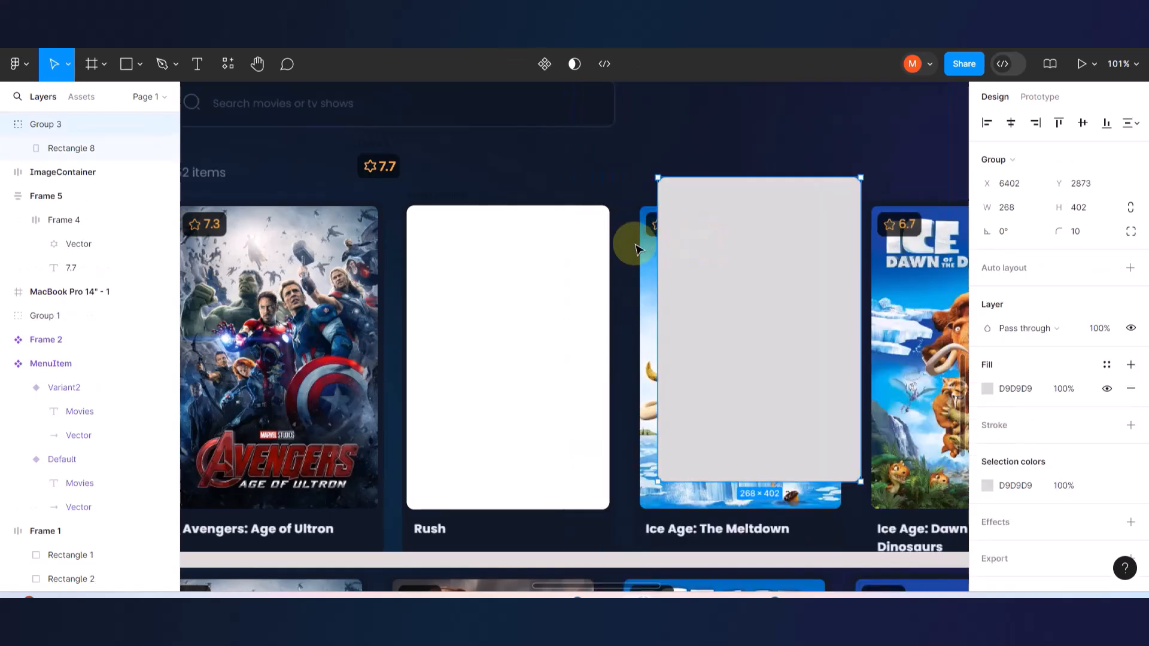
- Move the grey rectangle's group so that it covers the Ice Age: The Meltdown poster
scroll(628, 244, down, 5)
scroll(789, 301, up, 4)
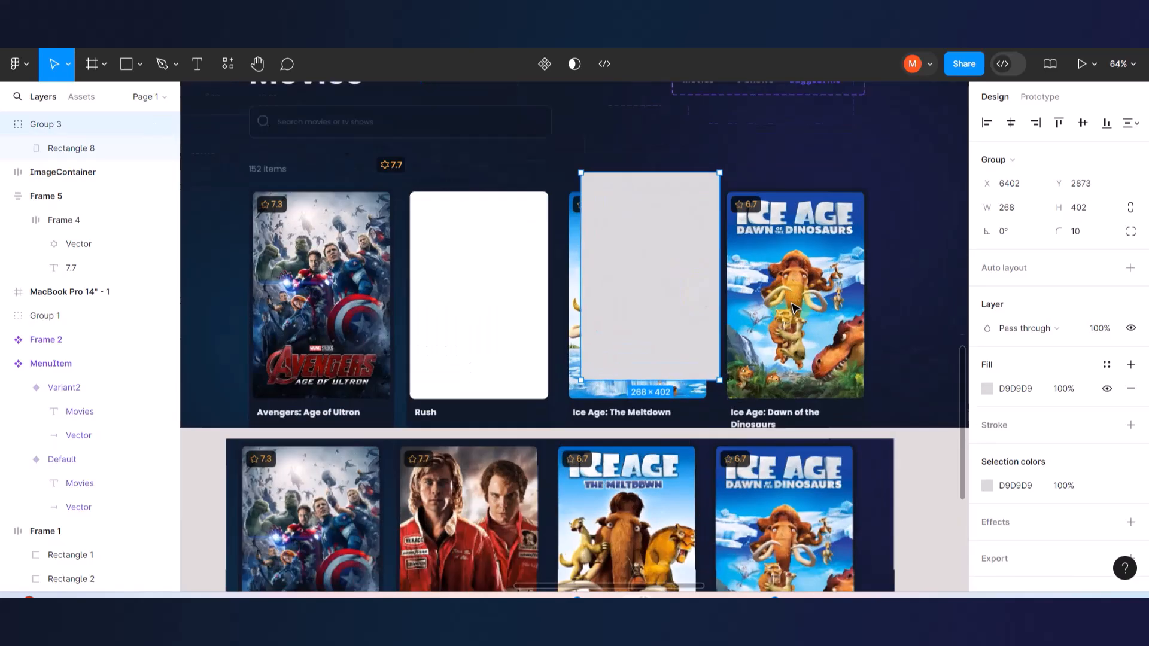
drag(598, 212, 582, 233)
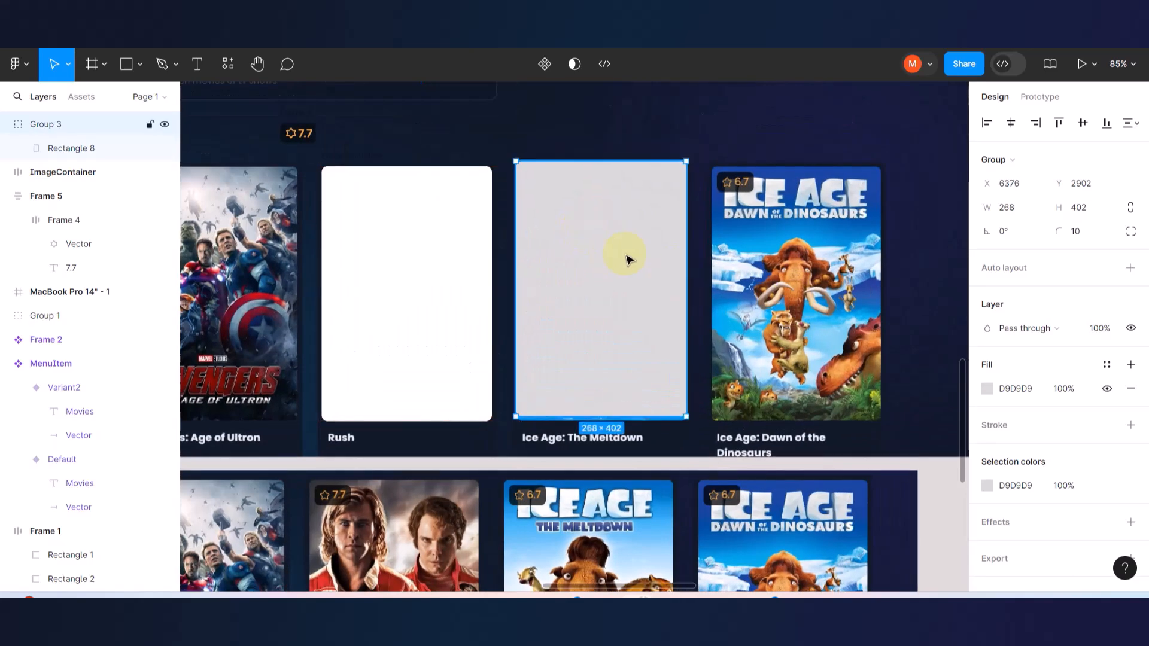
- Try the Paste here command with the copied poster on the grey group, and undo it
scroll(628, 256, up, 3)
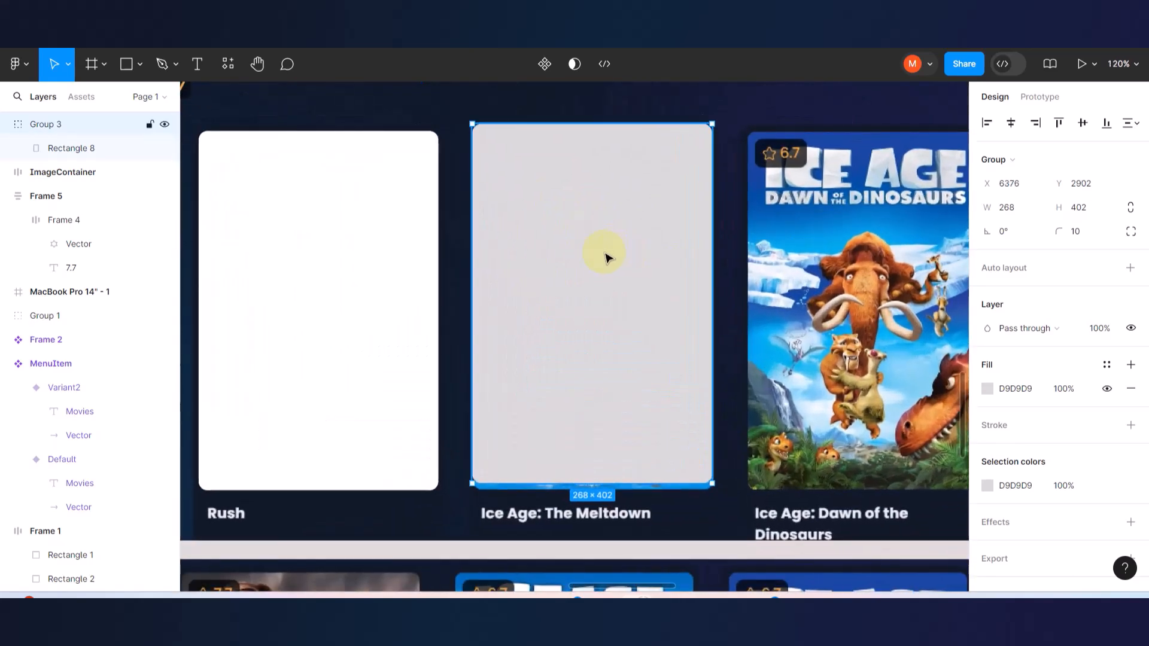
right_click(598, 253)
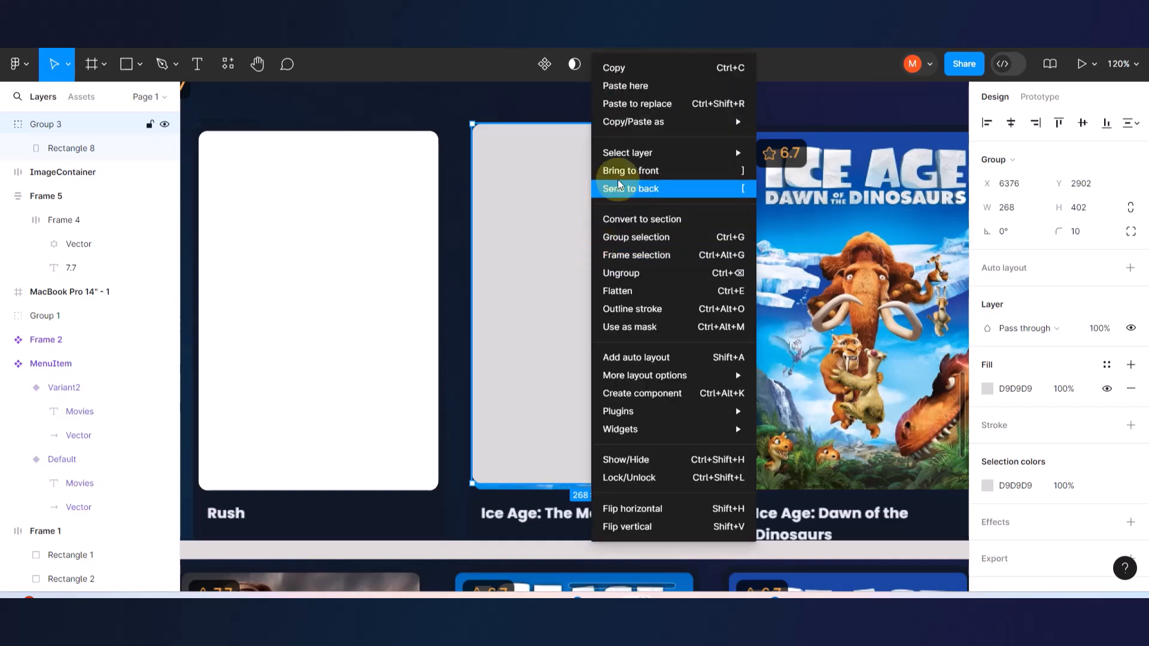
mouse_move(646, 126)
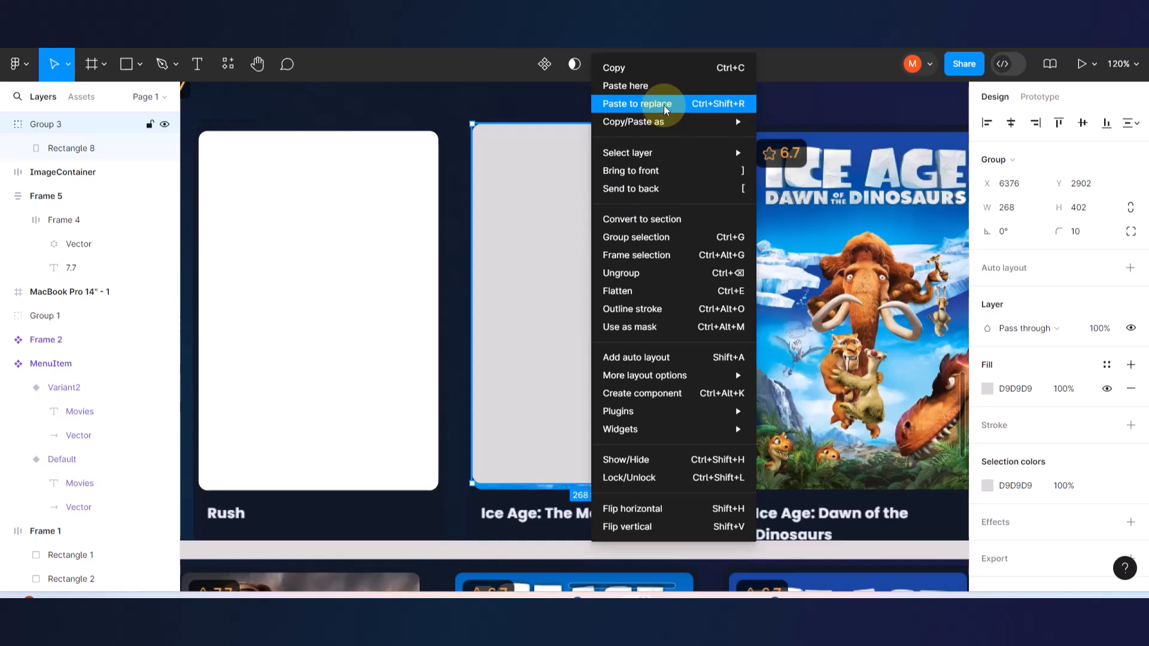
click(643, 91)
scroll(644, 92, down, 3)
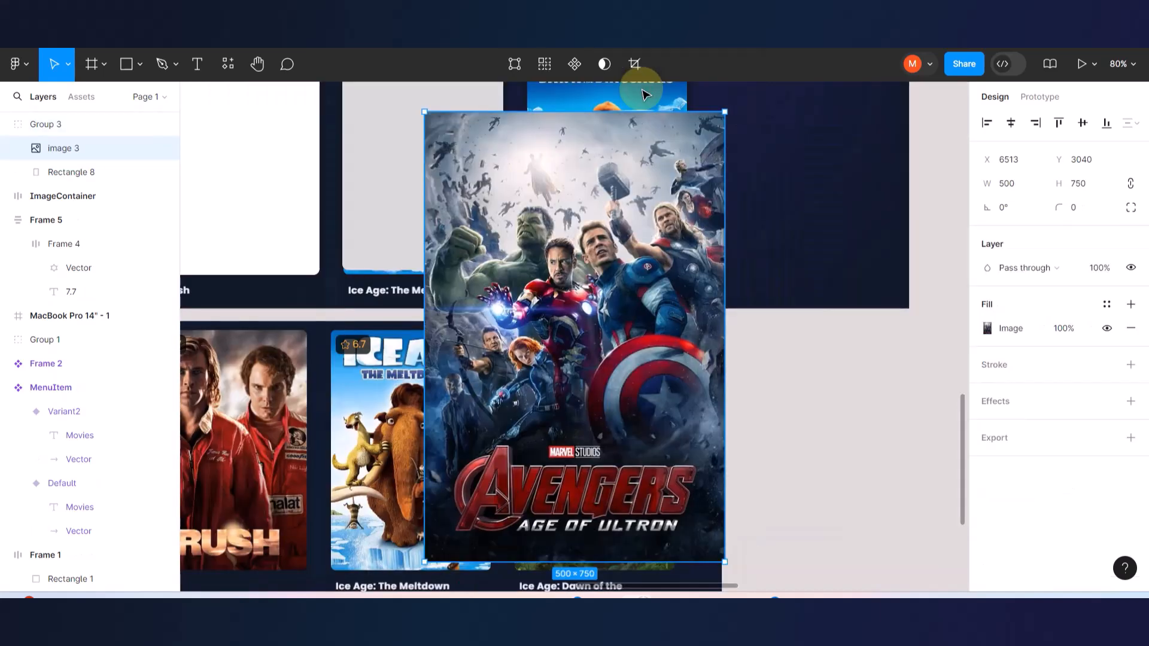
key(ctrl+z)
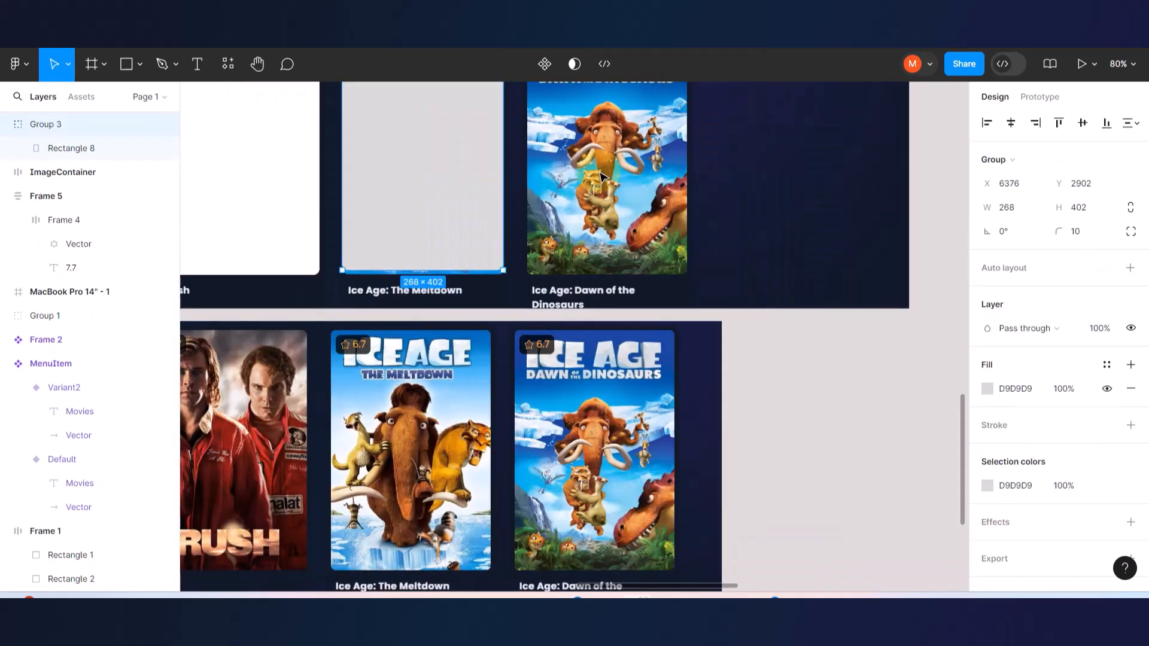
- Try replacing the grey group with the copied poster using Paste to replace, and undo the replacement
scroll(598, 179, up, 3)
scroll(598, 179, left, 3)
click(538, 192)
click(513, 305)
right_click(513, 308)
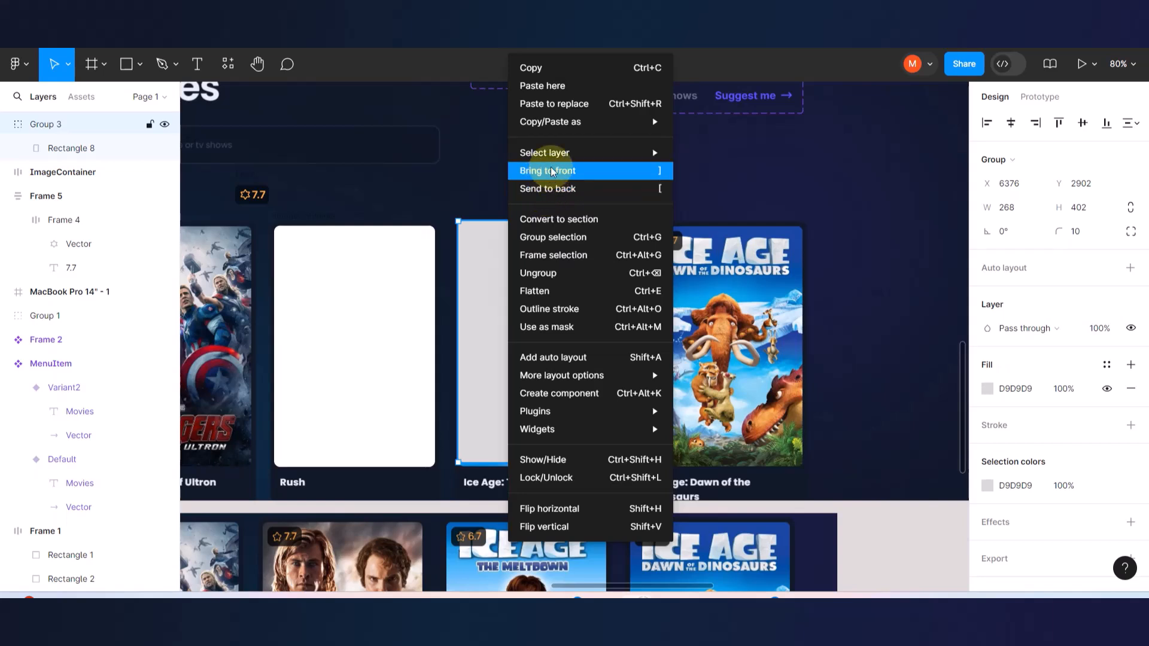
click(567, 105)
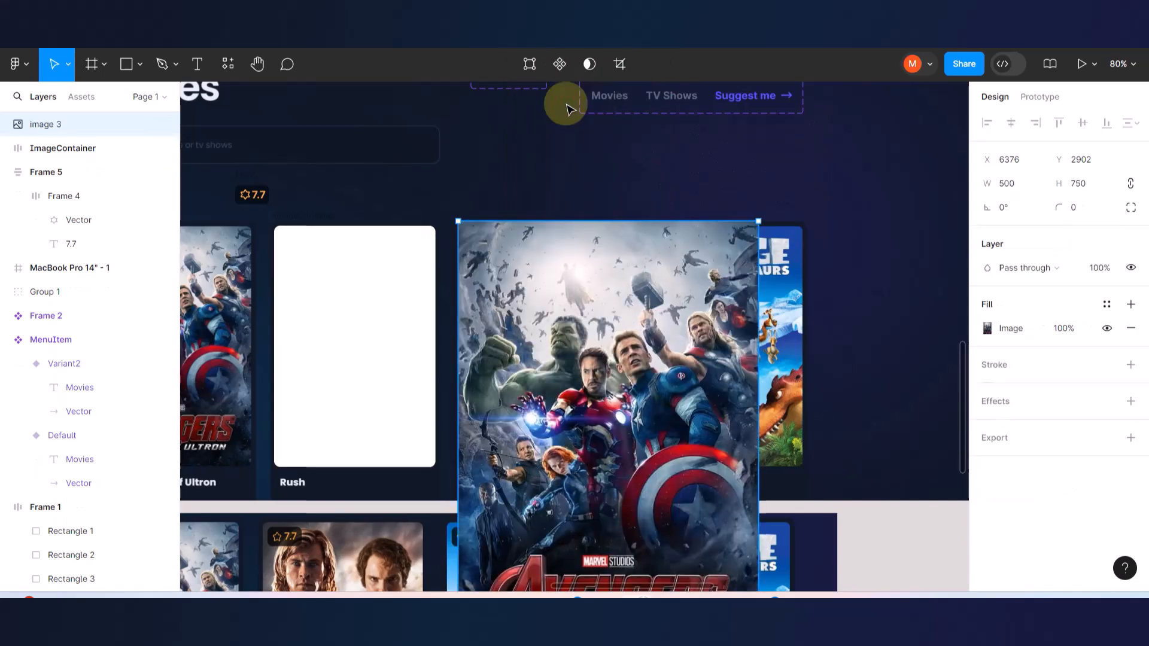
mouse_move(622, 334)
mouse_down()
mouse_move(634, 296)
mouse_move(685, 244)
mouse_move(775, 260)
mouse_move(676, 311)
mouse_move(655, 494)
mouse_move(636, 328)
mouse_up()
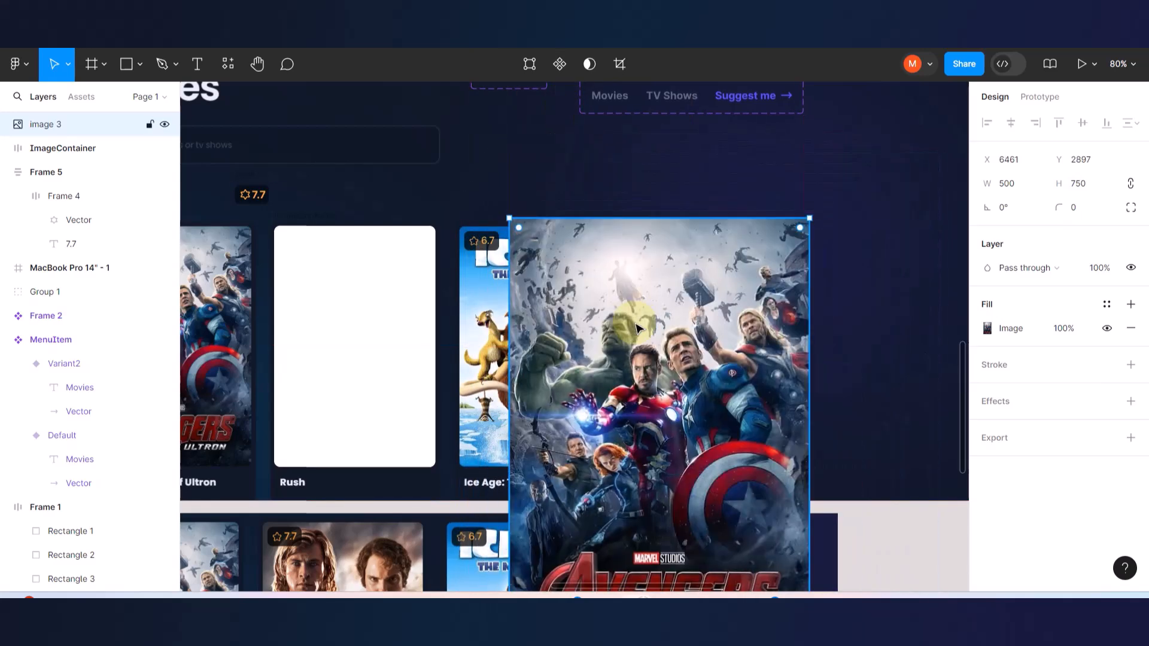
key(ctrl+z)
key(ctrl+z)
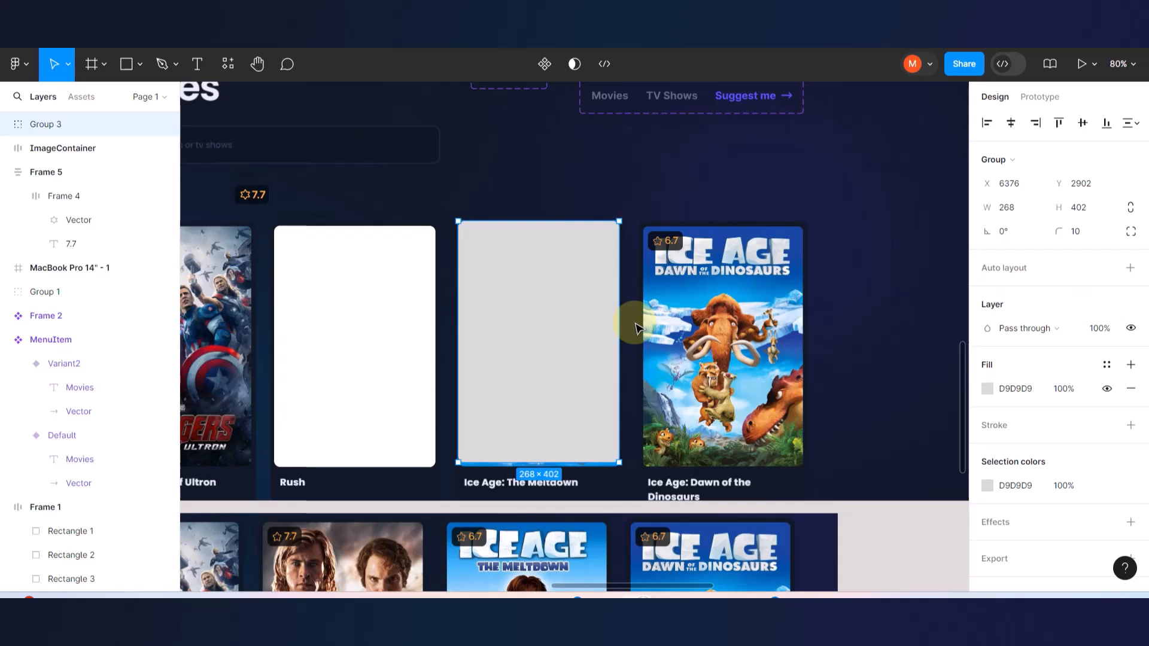
key(Escape)
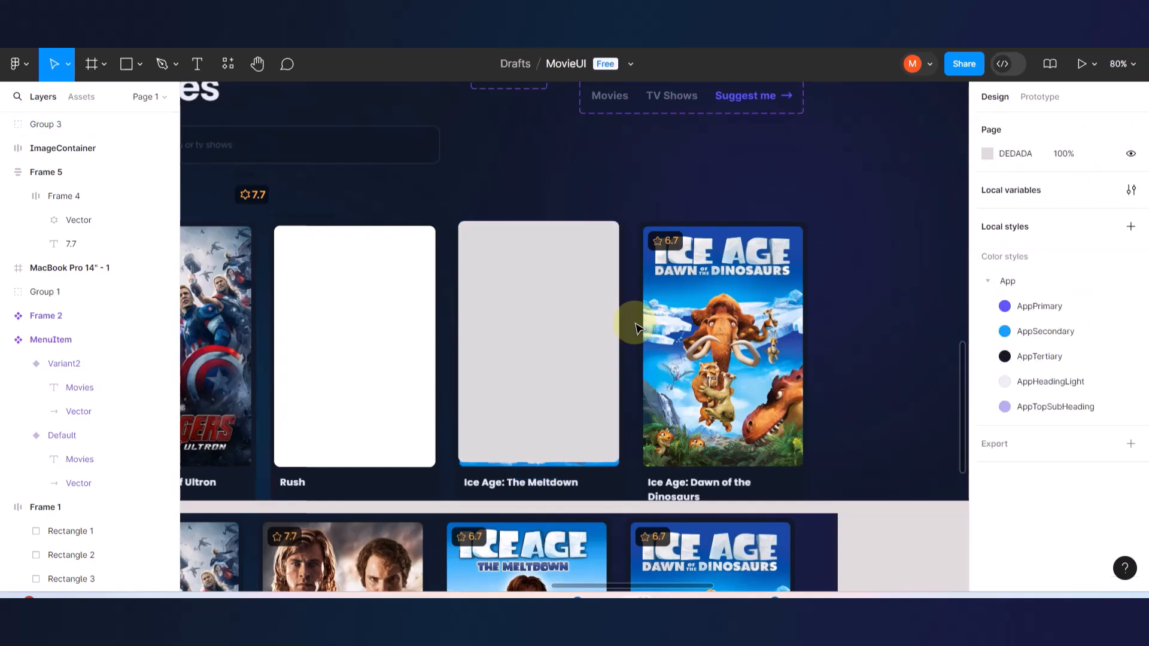
- Change the grey group's fill to an image fill, and cancel choosing an image file
scroll(613, 243, left, 3)
click(568, 272)
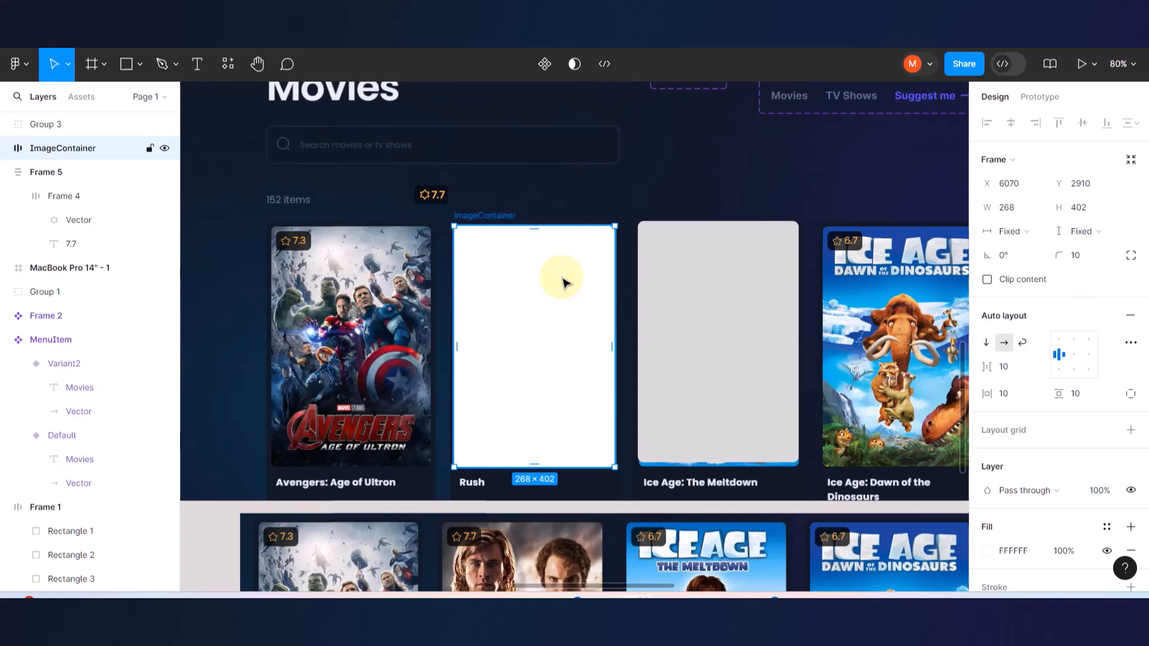
click(655, 267)
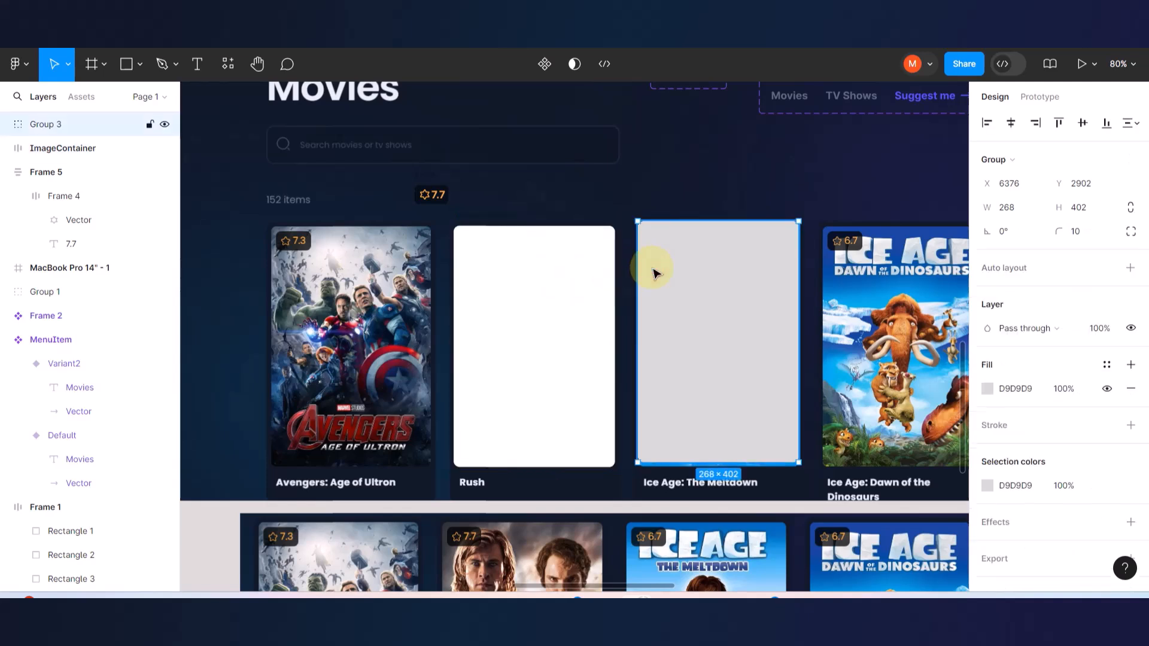
click(988, 388)
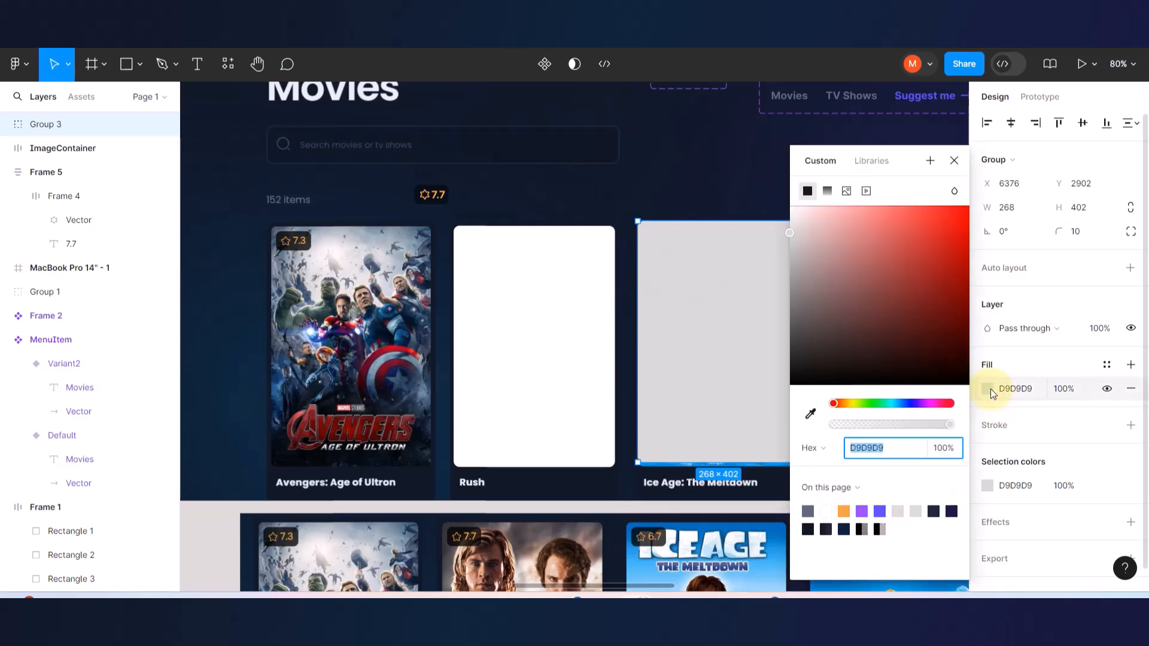
click(846, 191)
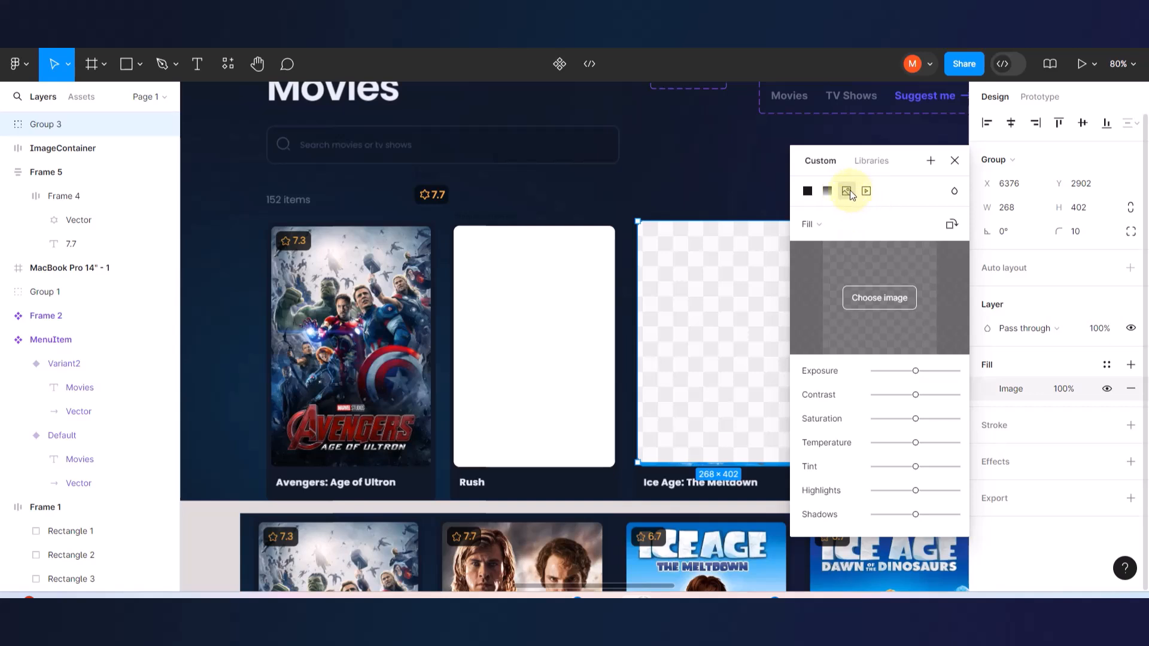
click(879, 297)
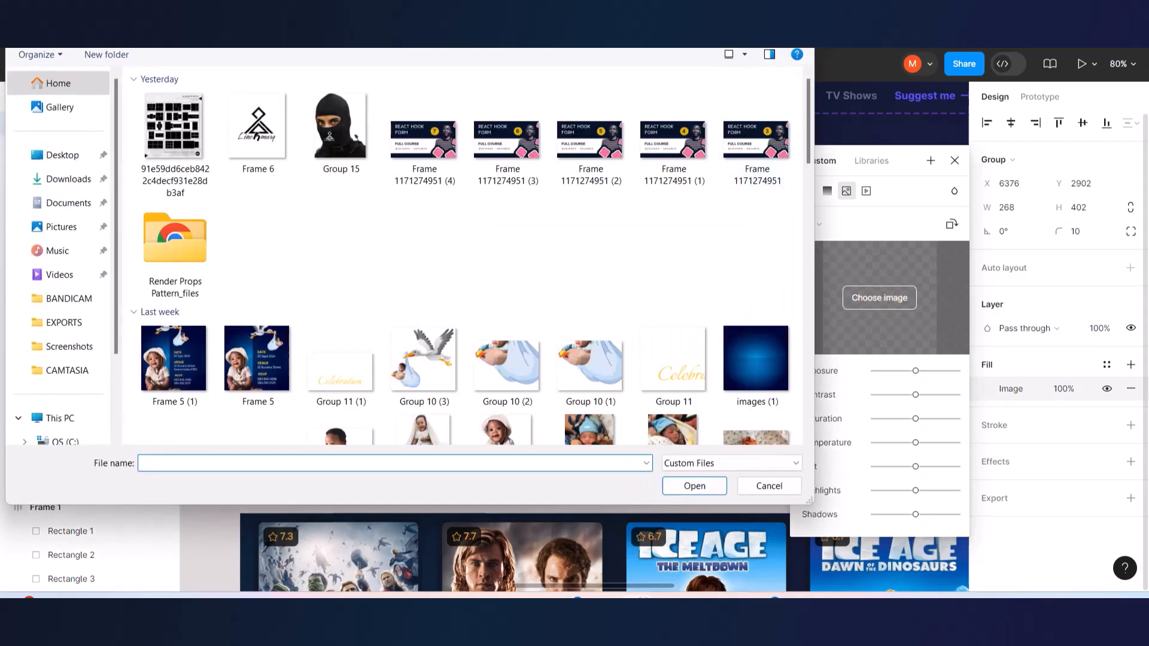
key(Escape)
click(518, 257)
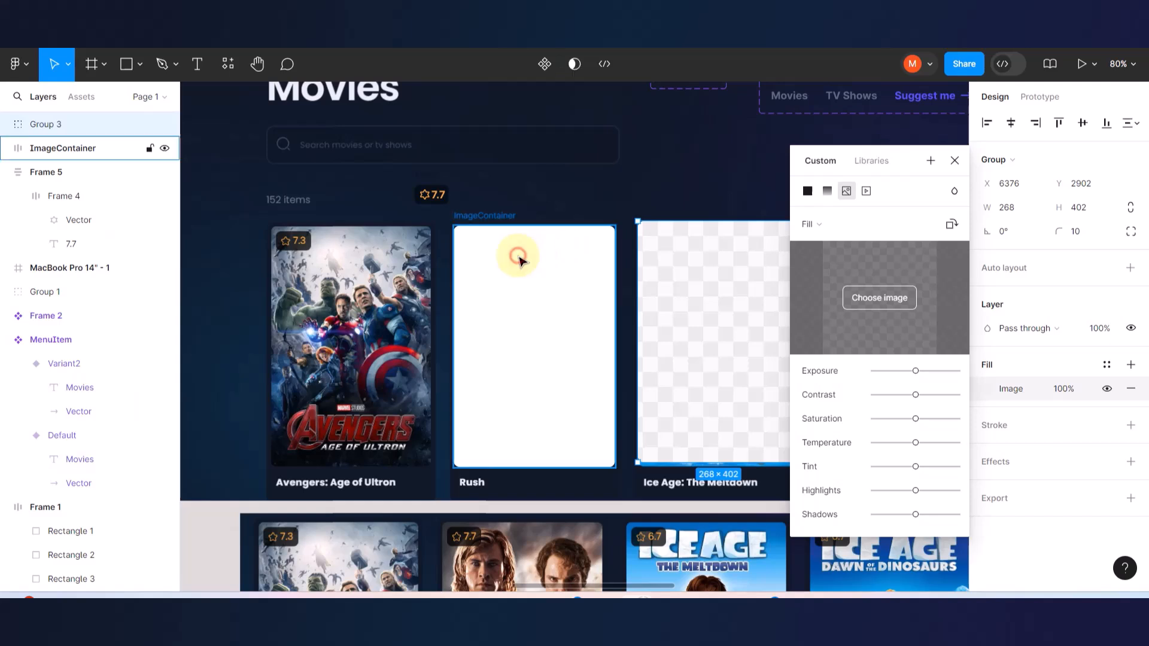
click(954, 160)
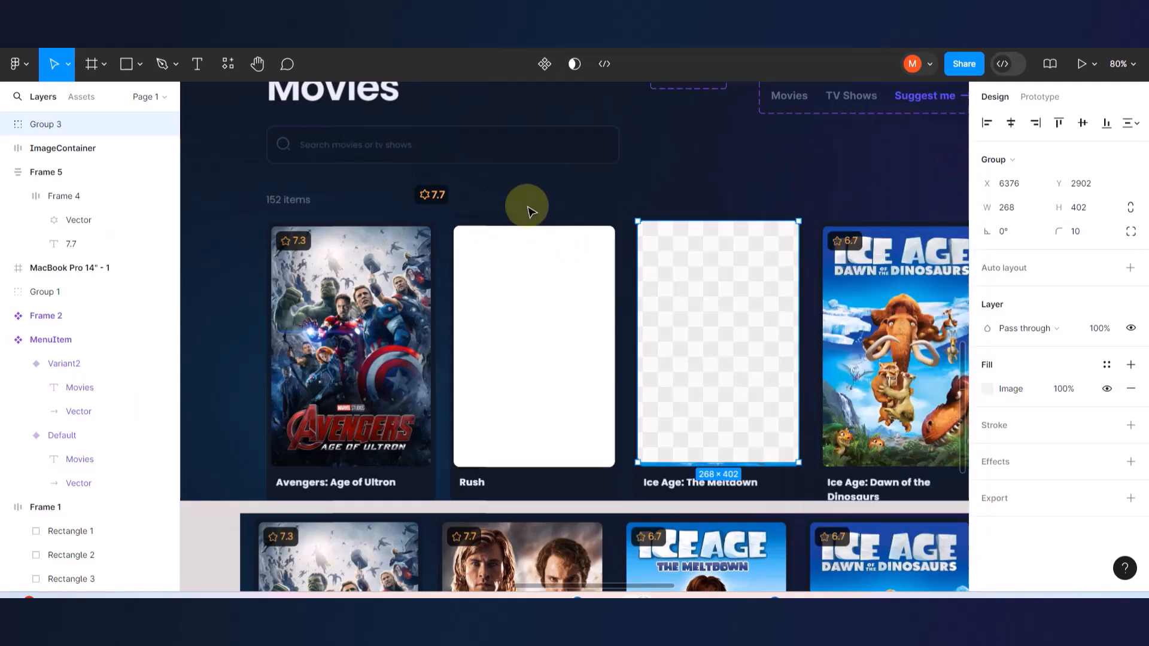
- Delete the placeholder group covering the Ice Age: The Meltdown poster
click(472, 221)
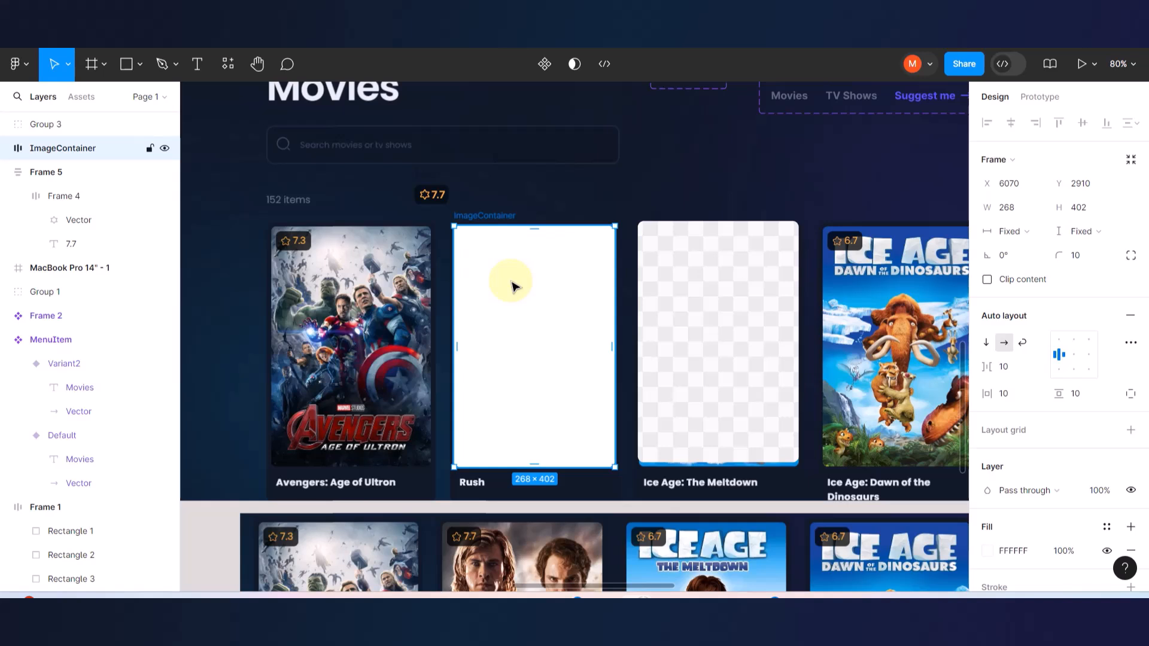
click(698, 289)
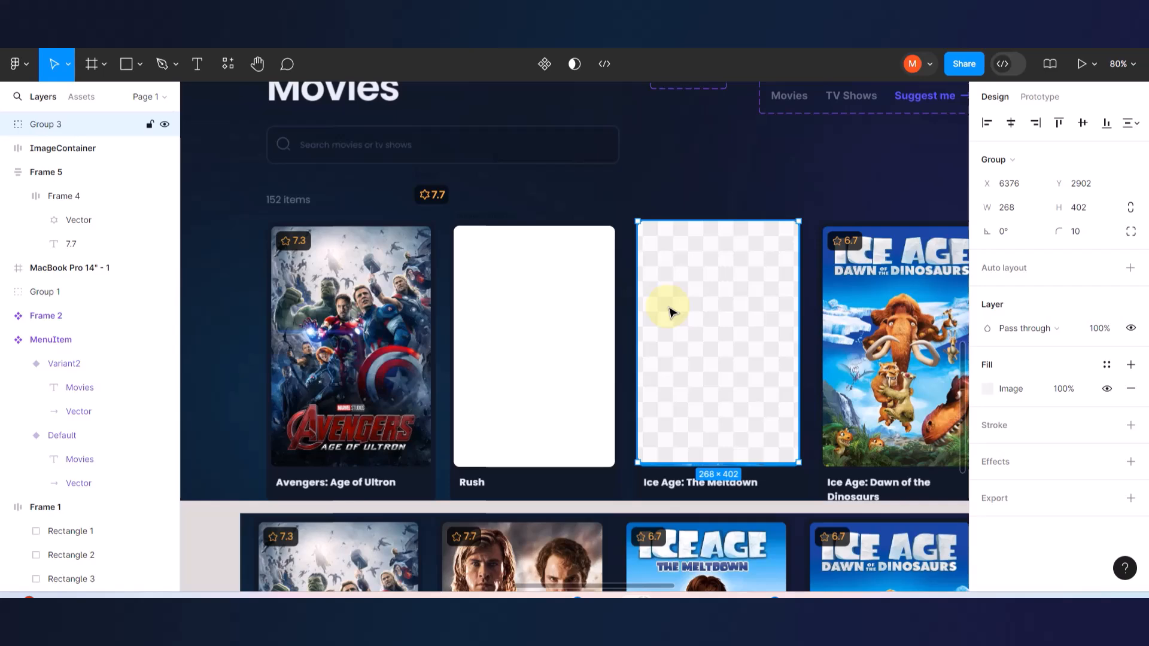
key(Delete)
scroll(670, 311, down, 3)
click(548, 305)
scroll(548, 305, down, 5)
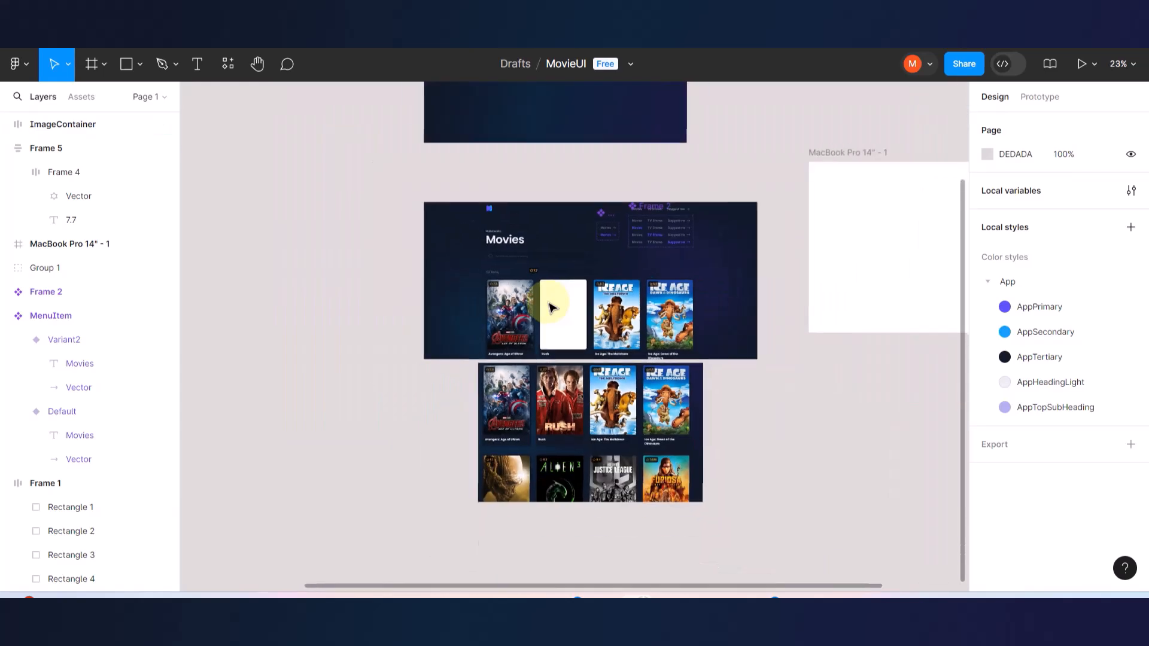
- Move the white ImageContainer frame off the Rush poster onto the empty canvas beside the movie mockups
click(551, 307)
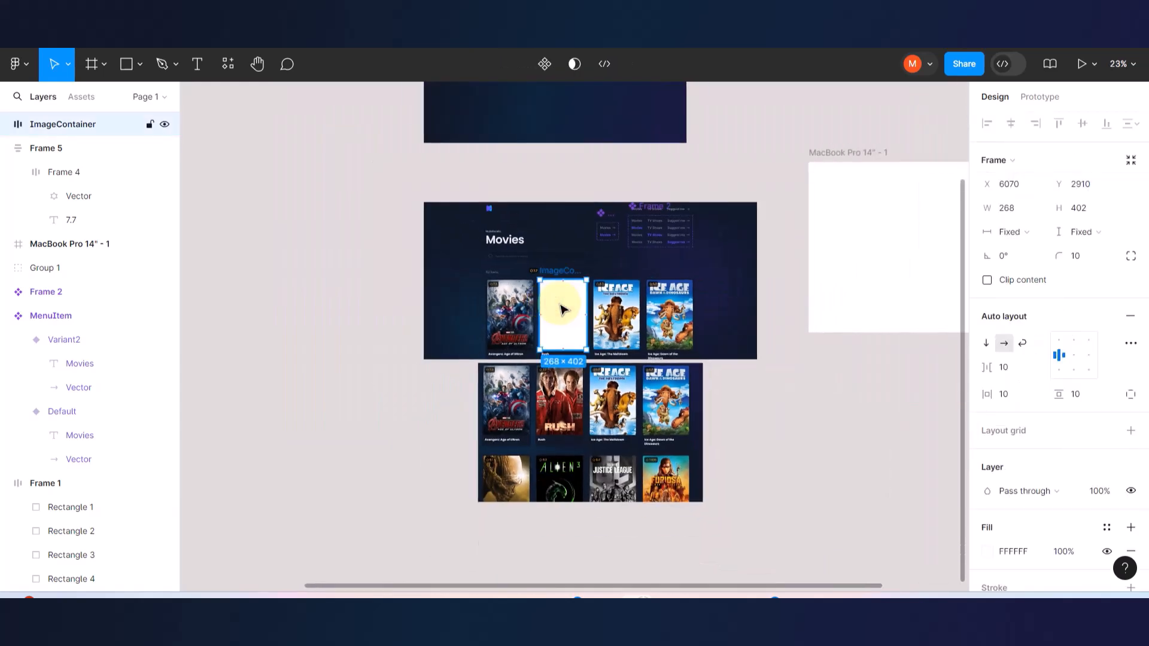
drag(562, 308, 788, 410)
scroll(828, 426, up, 1)
scroll(829, 426, up, 3)
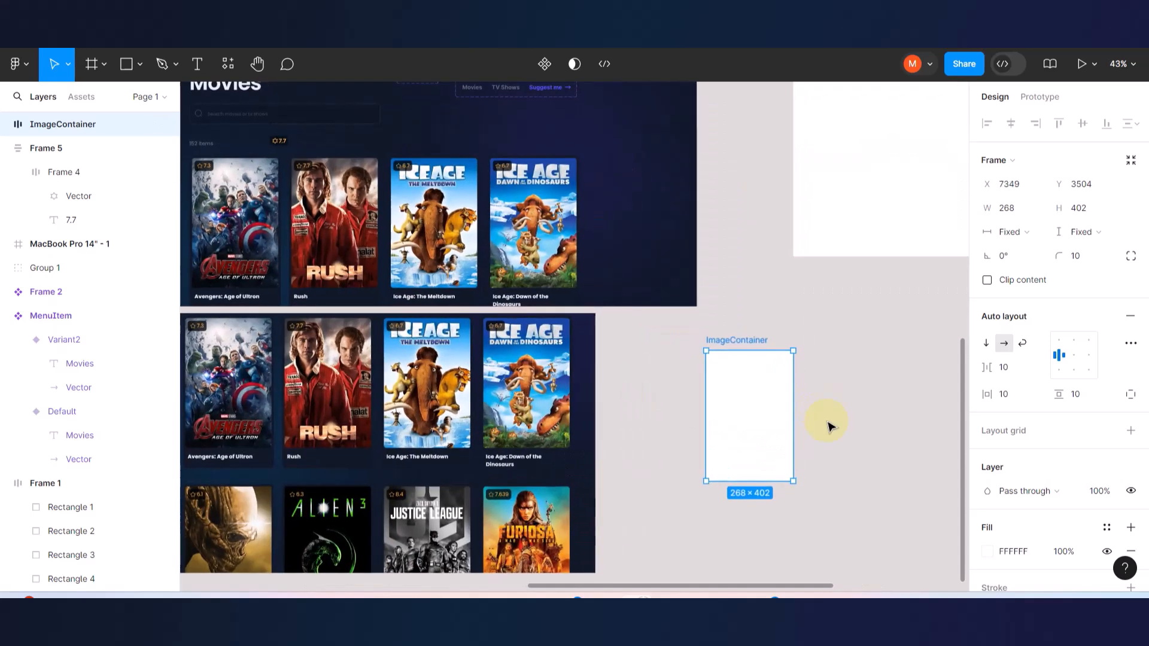
- Wrap the ImageContainer frame in a new parent frame using Frame selection
right_click(758, 403)
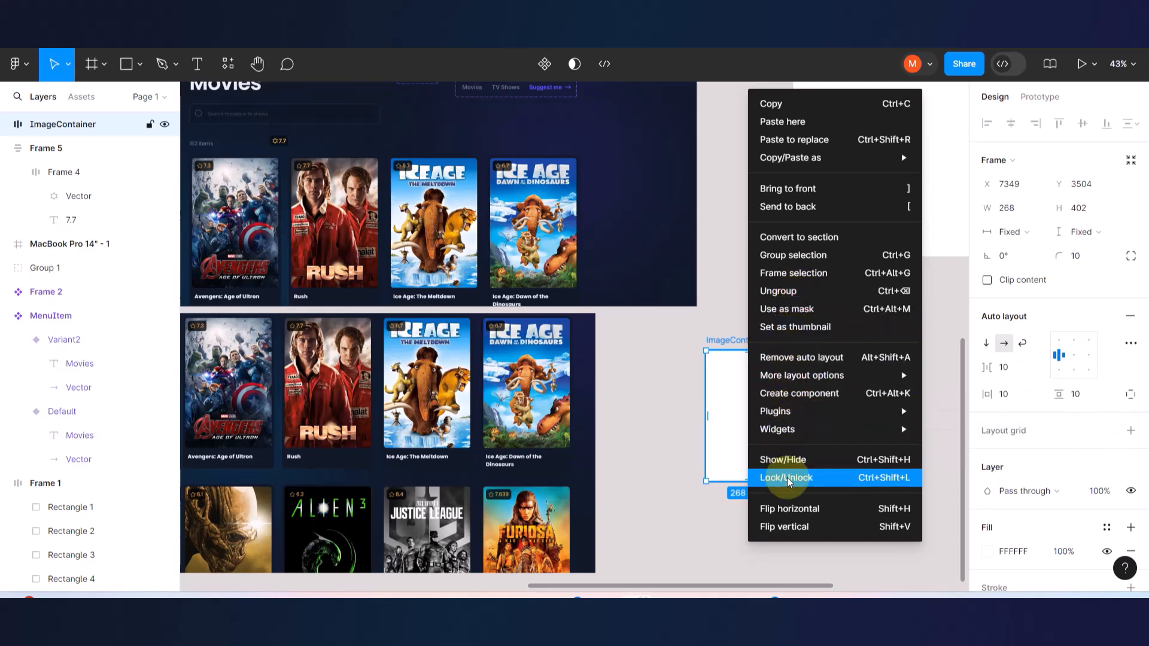
click(804, 278)
click(807, 282)
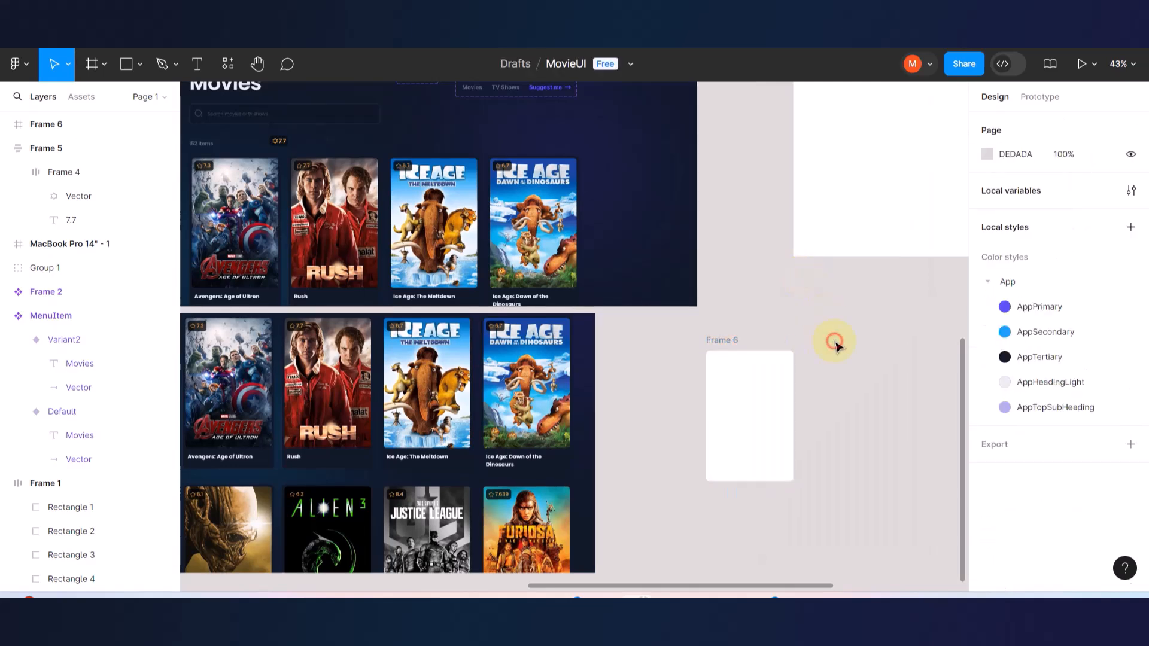
- Rename the new frame around ImageContainer as IMAGE
click(725, 347)
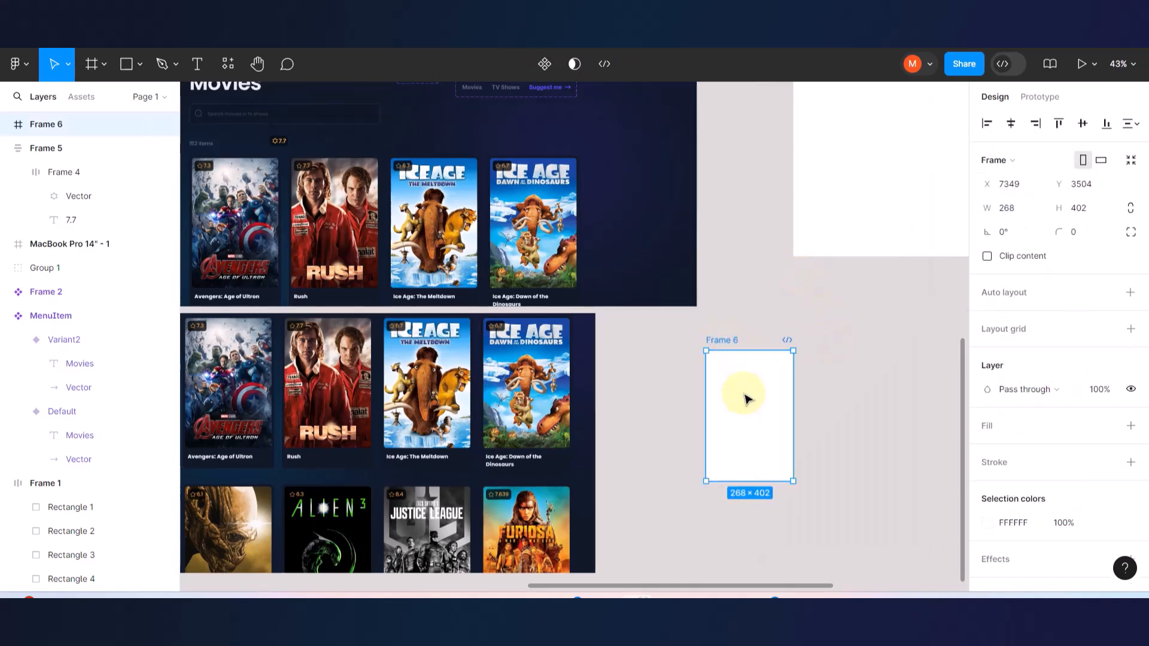
scroll(743, 385, up, 5)
scroll(583, 227, up, 10)
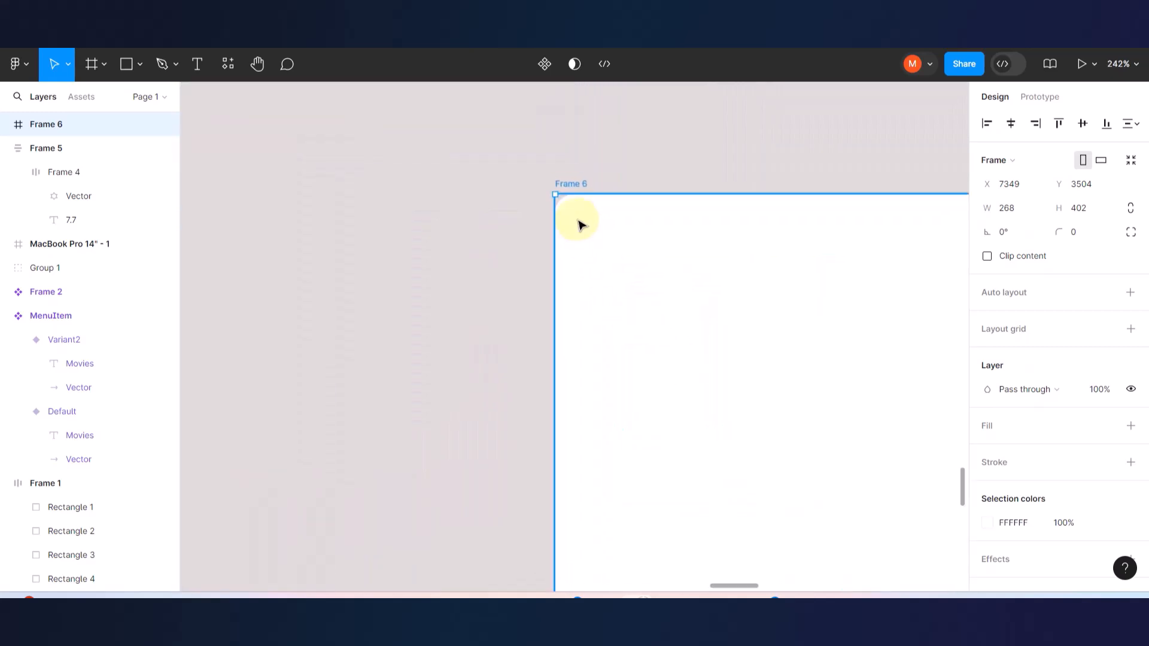
scroll(578, 224, down, 10)
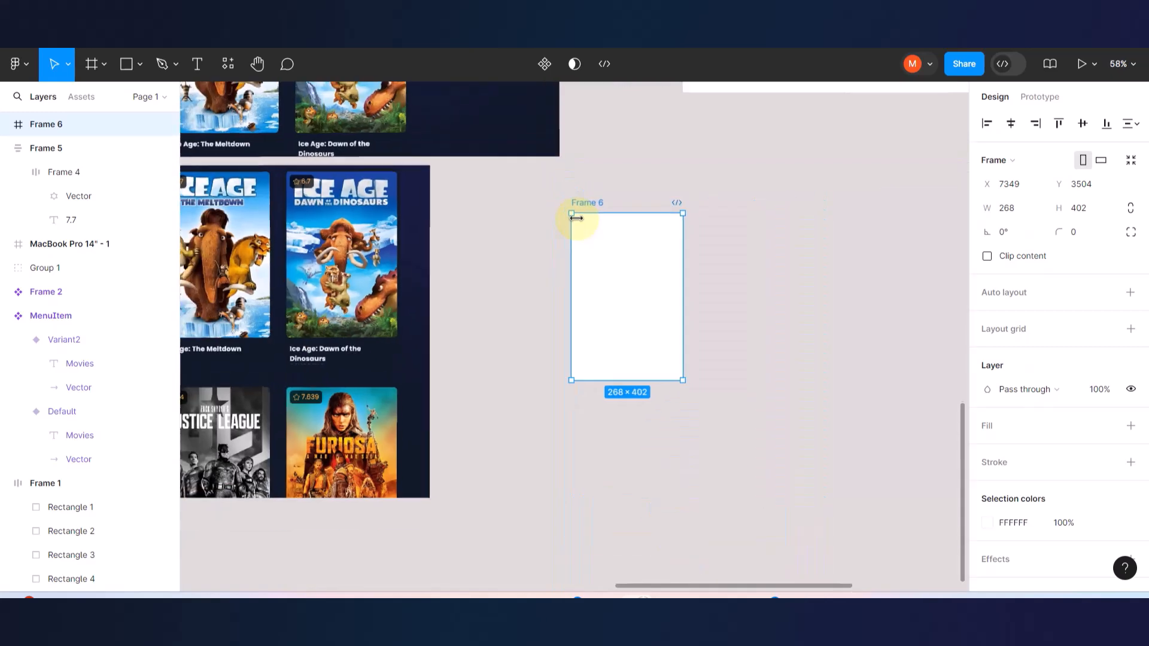
scroll(623, 228, up, 2)
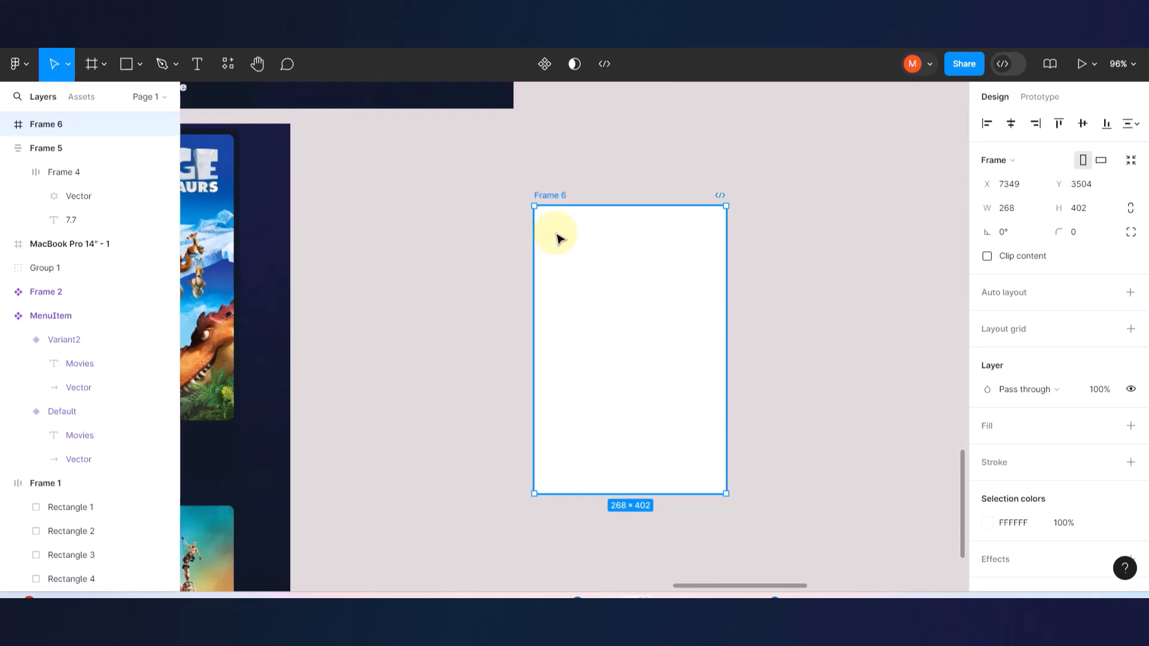
double_click(554, 193)
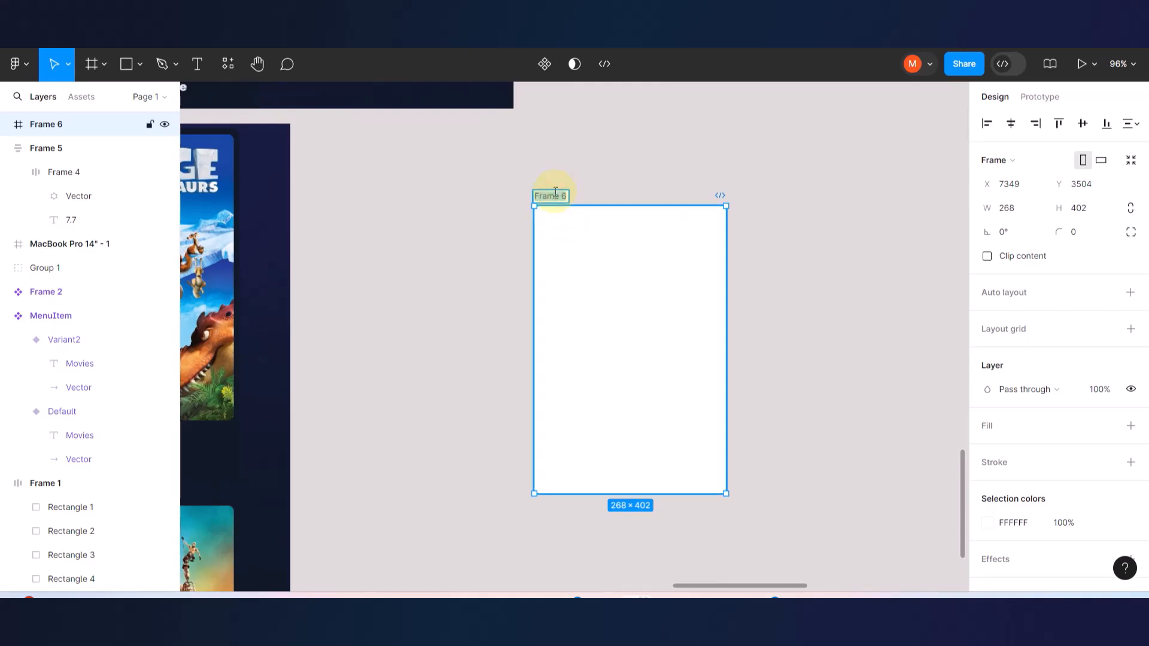
text(MAGE)
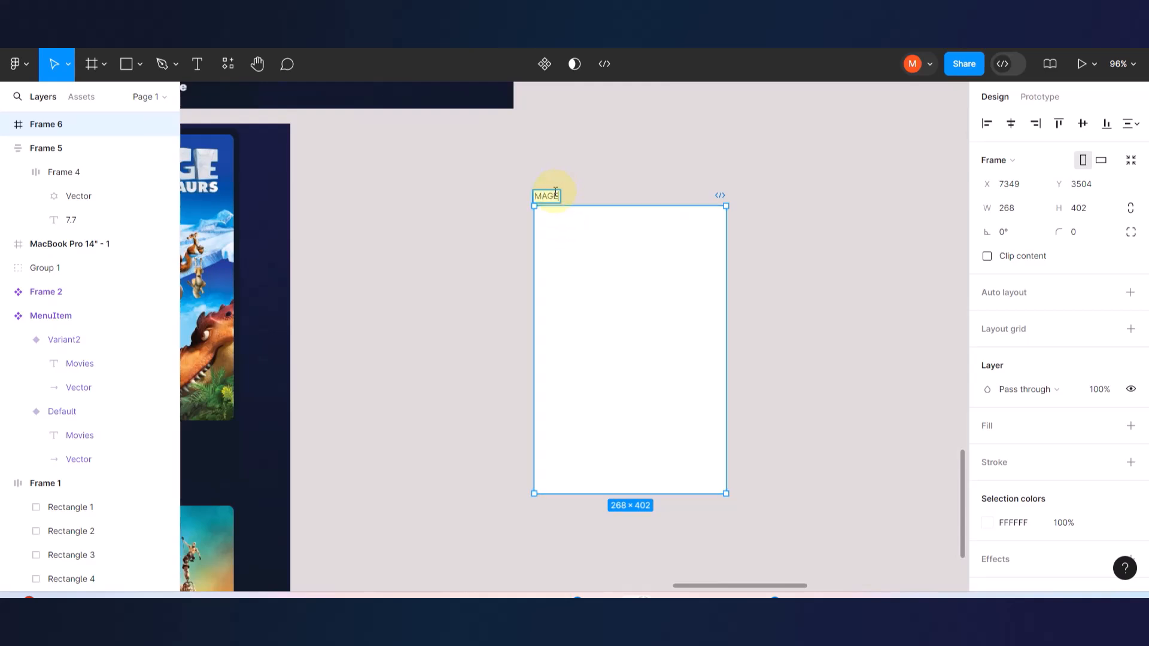
key(BackSpace)
key(BackSpace)
key(BackSpace)
click(658, 153)
click(547, 194)
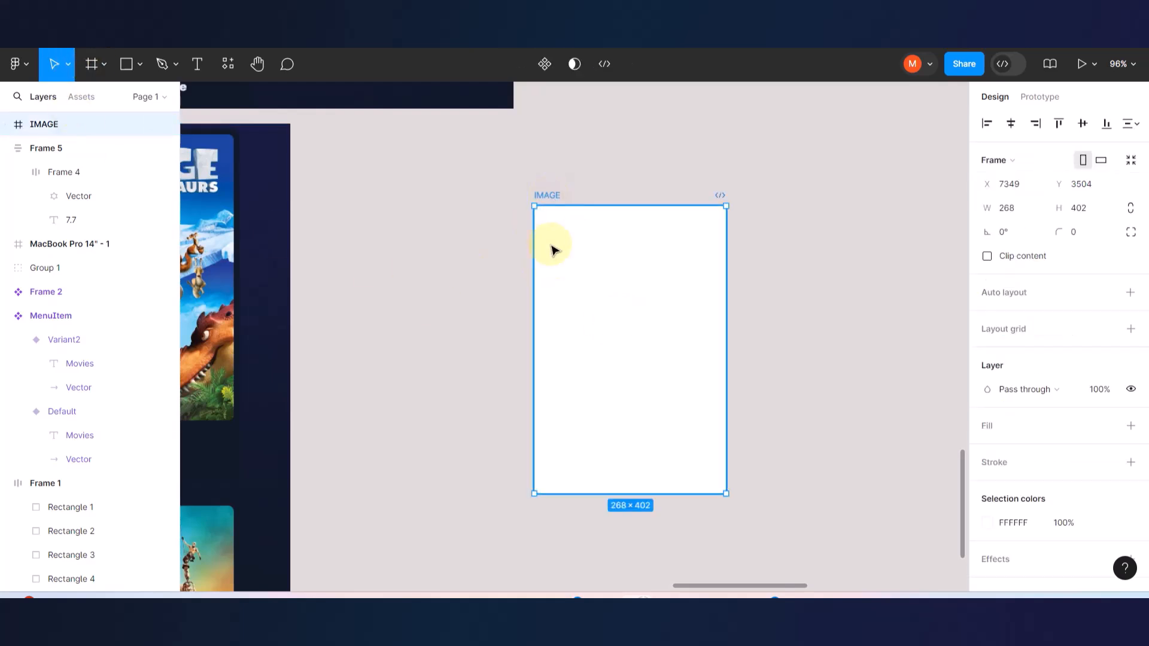
click(630, 166)
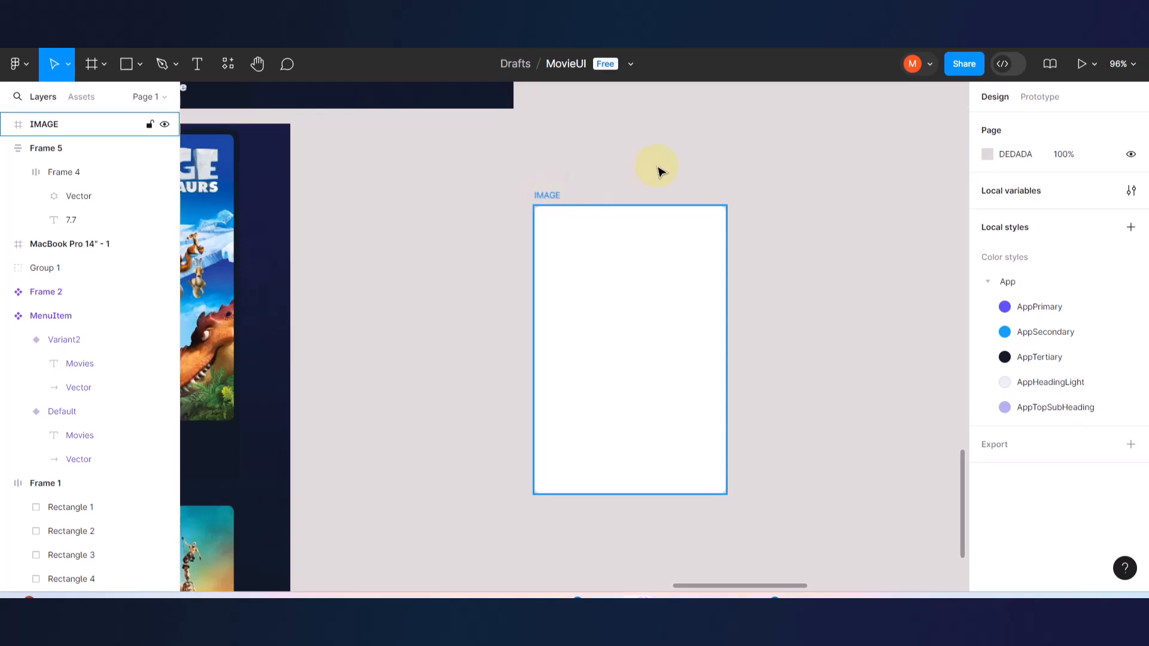
- Copy the Avengers poster from the movie website in the browser and paste it into the Figma design beside the IMAGE frame
key(ctrl+alt+Return)
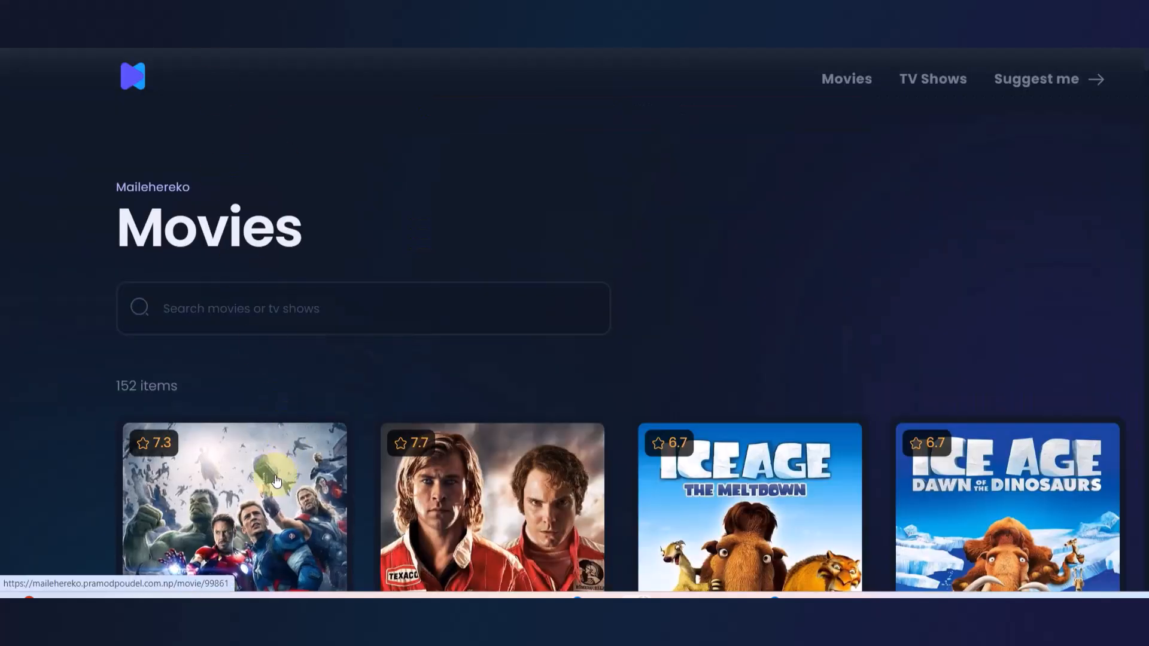
right_click(274, 475)
click(345, 383)
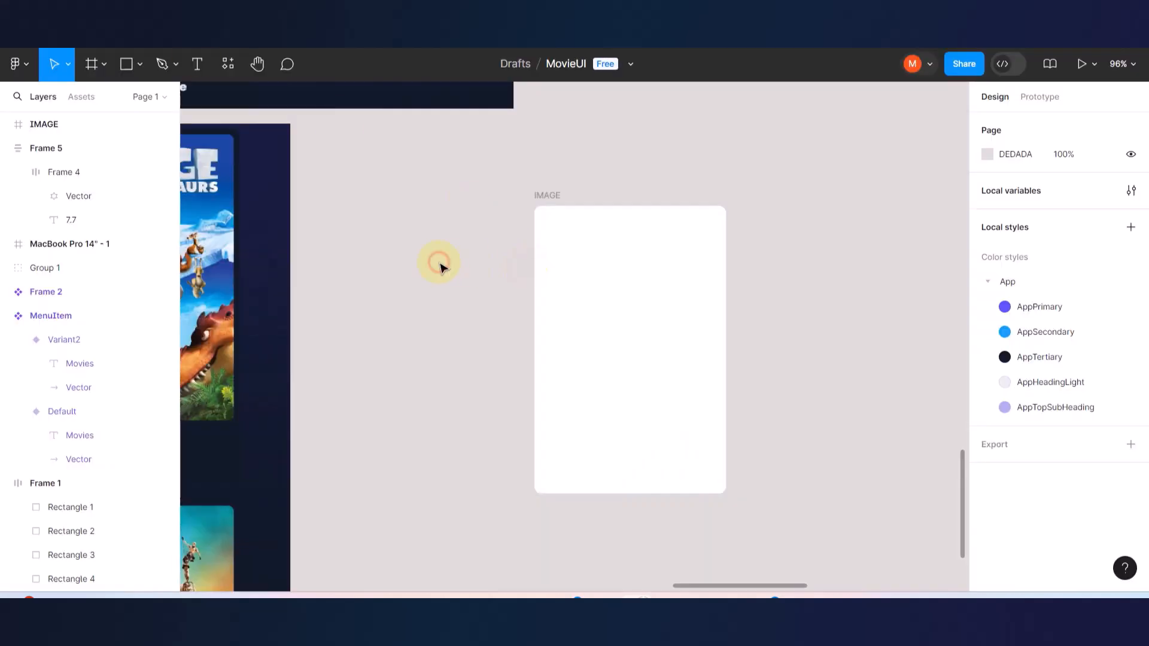
key(ctrl+v)
scroll(572, 269, down, 5)
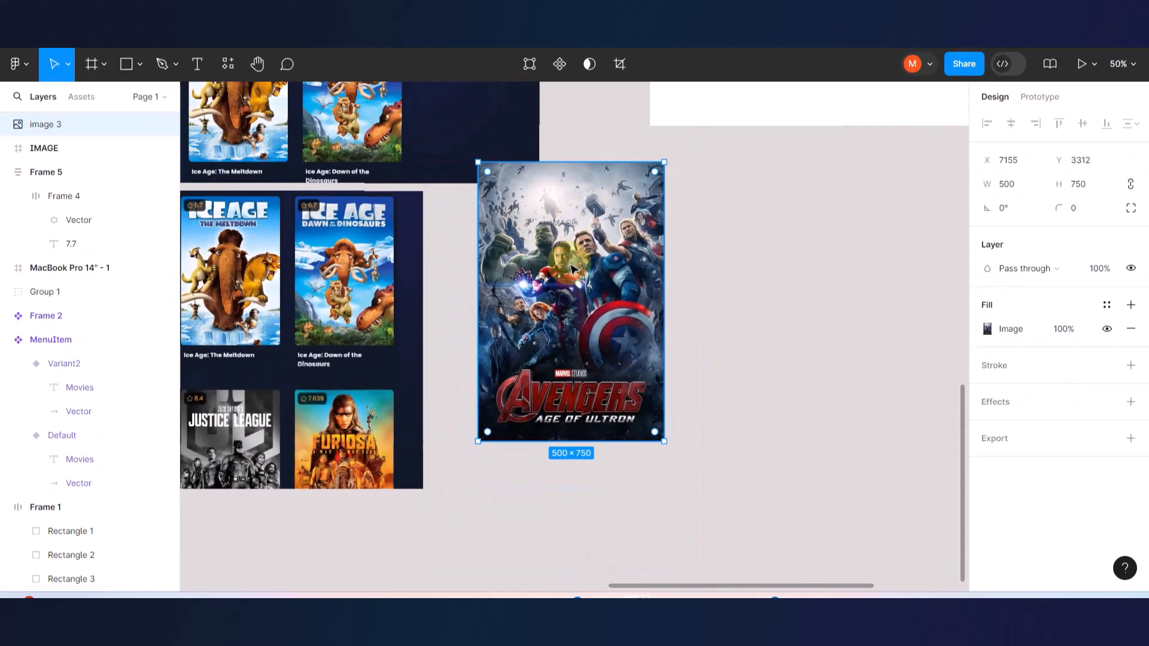
drag(707, 292, 811, 355)
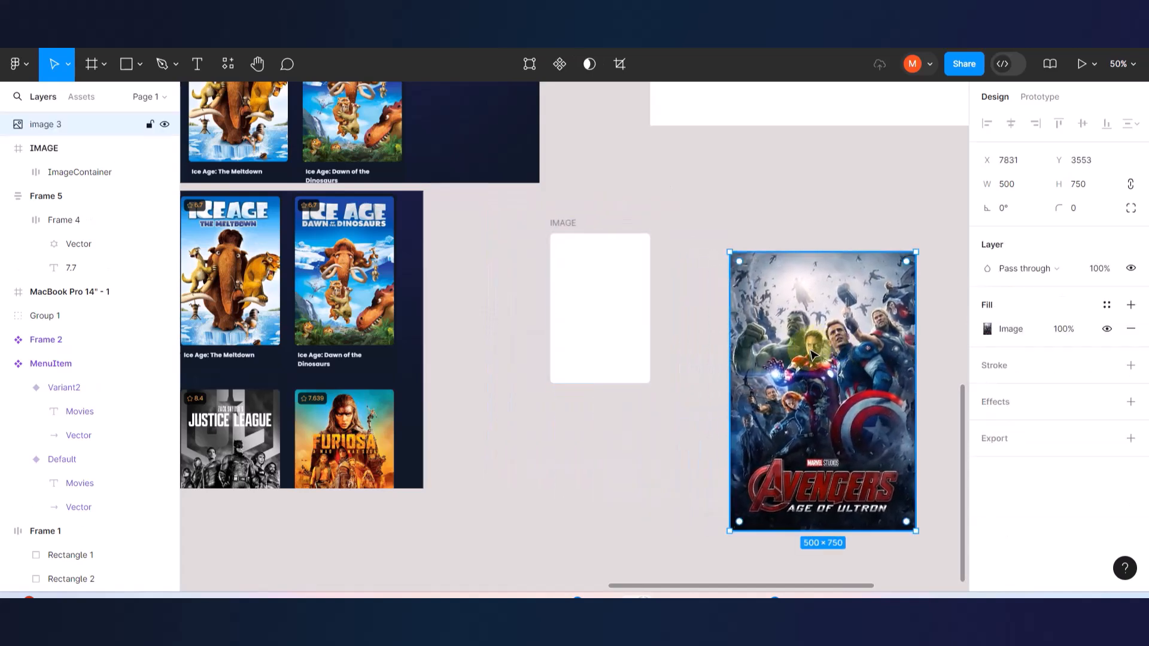
- Nest the pasted poster inside the IMAGE frame in the layer order and move it so it partly overlaps the white area
click(47, 124)
drag(51, 127, 44, 149)
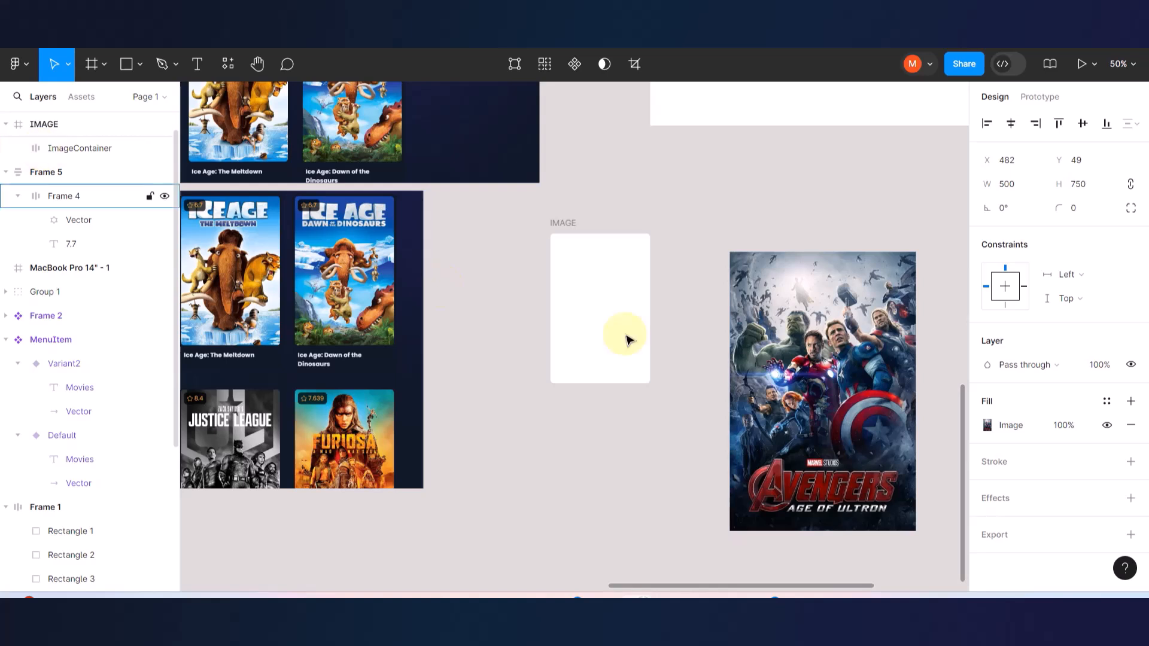
drag(829, 351, 682, 361)
- Turn on Clip content for the IMAGE frame and shift the frame slightly on the canvas
click(563, 223)
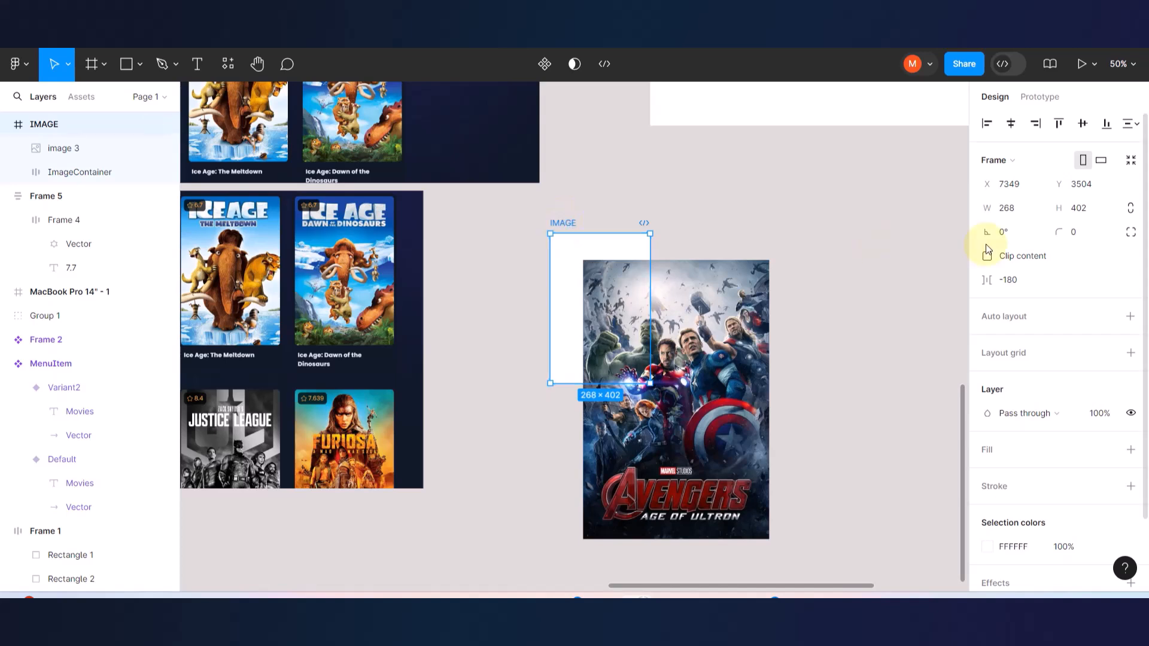
scroll(1015, 308, down, 2)
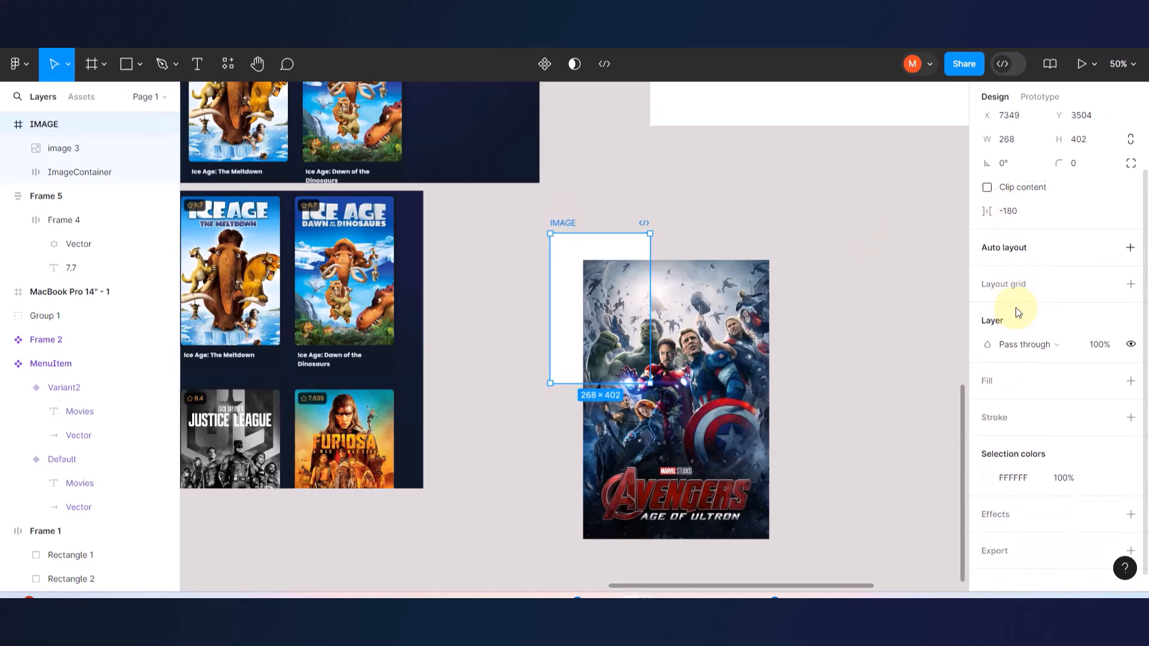
scroll(1015, 307, up, 2)
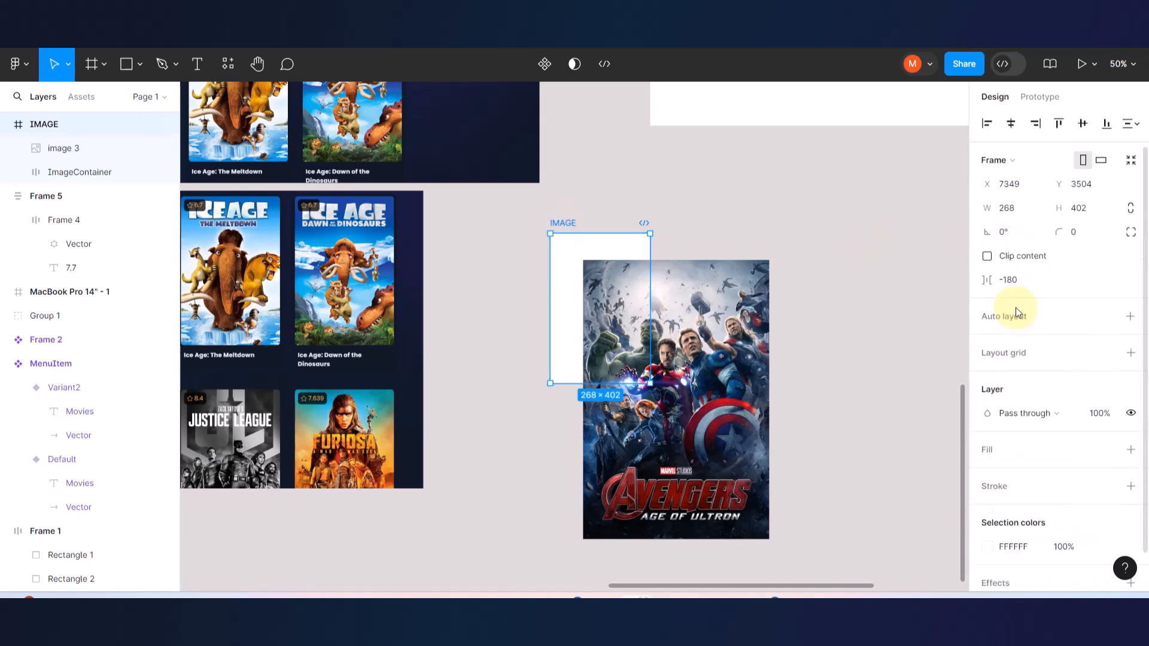
click(817, 226)
click(557, 225)
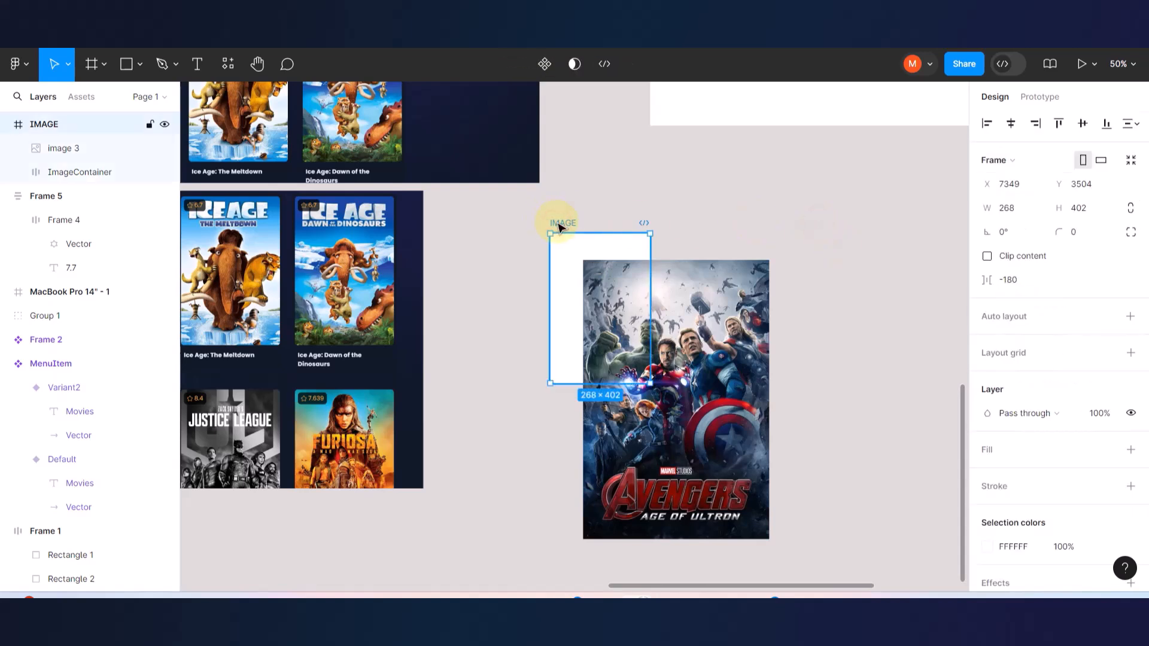
click(987, 256)
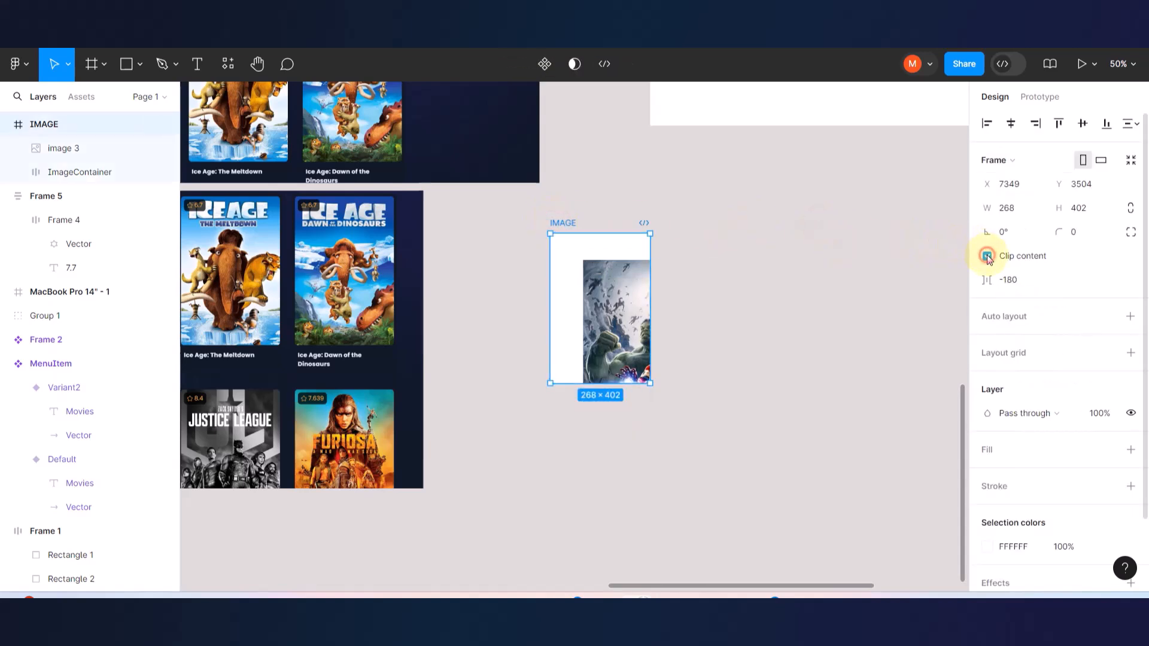
drag(635, 313, 610, 292)
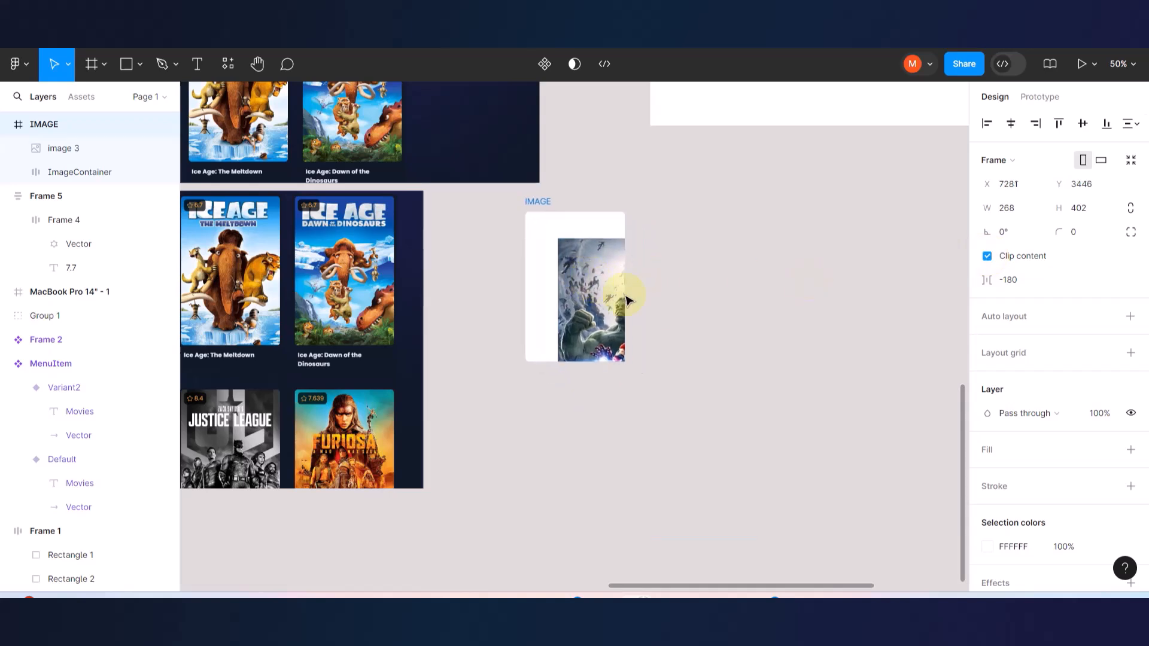
- Scale the Avengers poster down to about 273 × 410 and position it to cover the IMAGE frame
double_click(610, 291)
scroll(622, 299, up, 5)
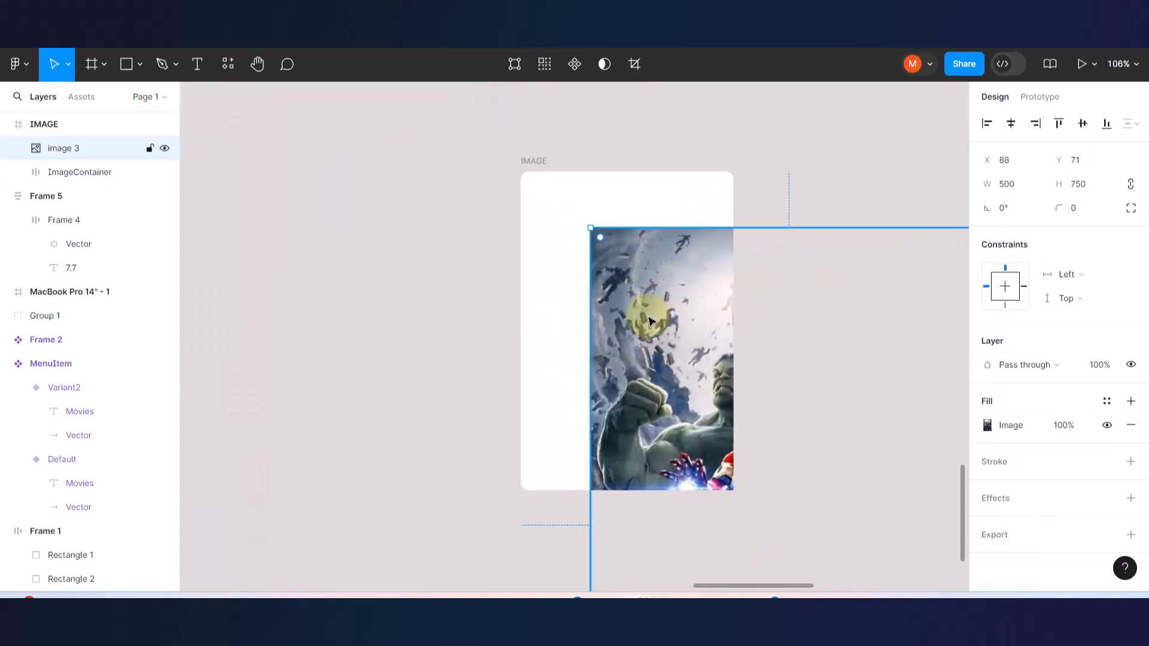
drag(588, 223, 828, 379)
drag(816, 432, 568, 321)
drag(641, 329, 497, 129)
drag(592, 235, 627, 269)
click(774, 294)
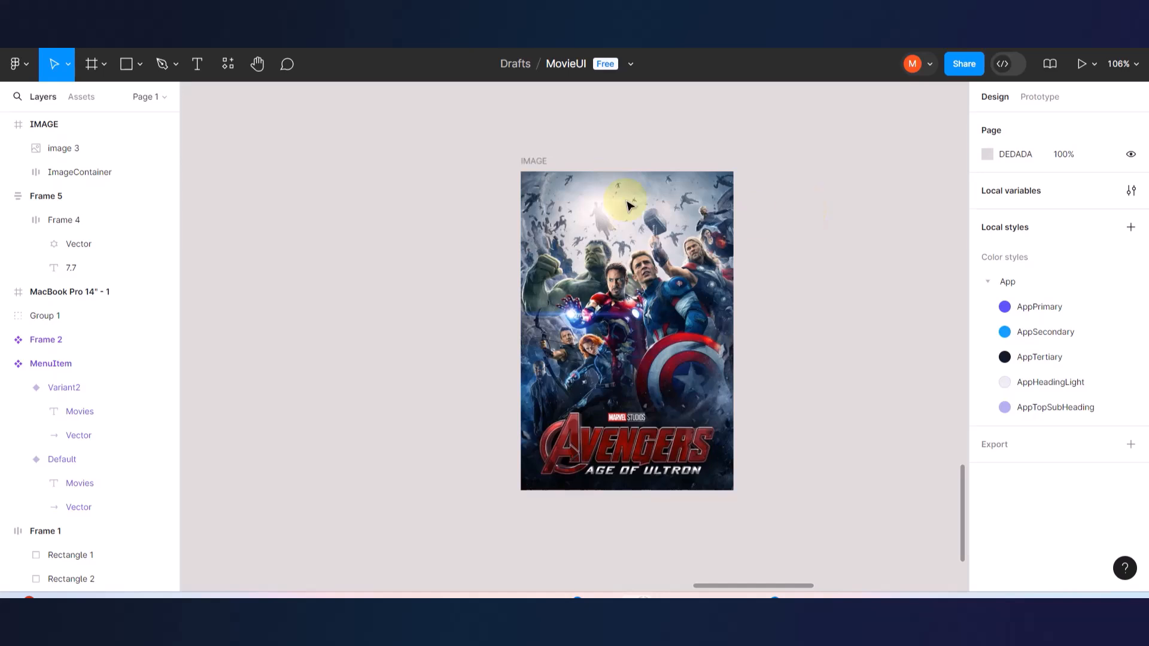
- Shift the poster aside inside the IMAGE frame and delete the white ImageContainer behind it
click(570, 224)
double_click(556, 211)
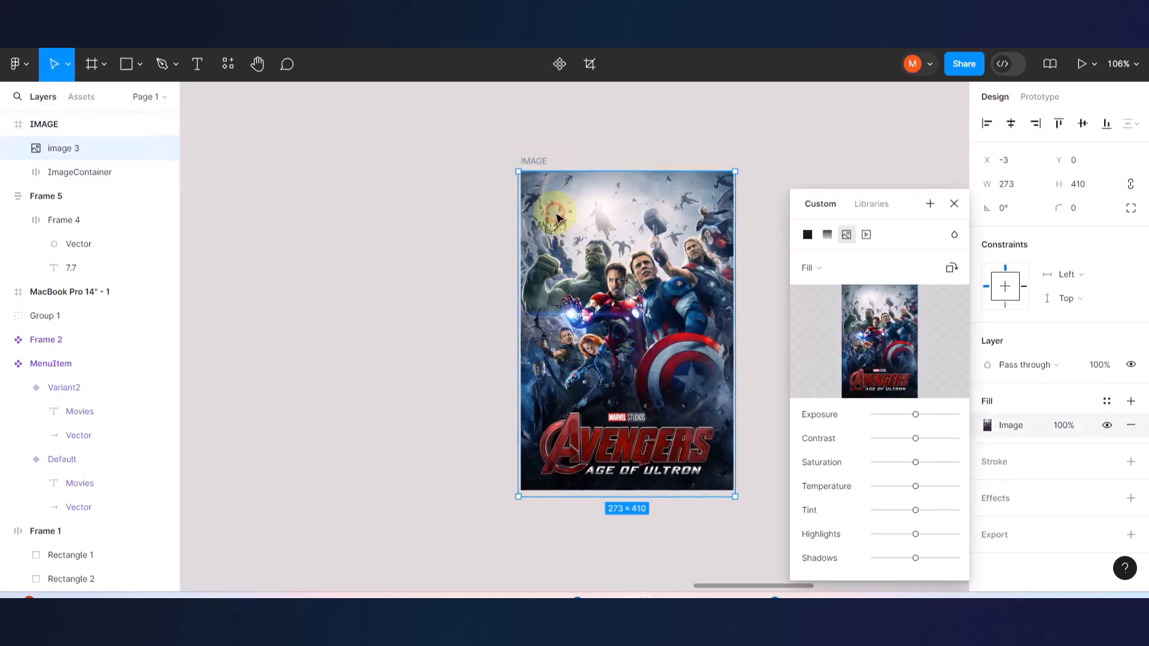
click(954, 203)
drag(592, 246, 617, 273)
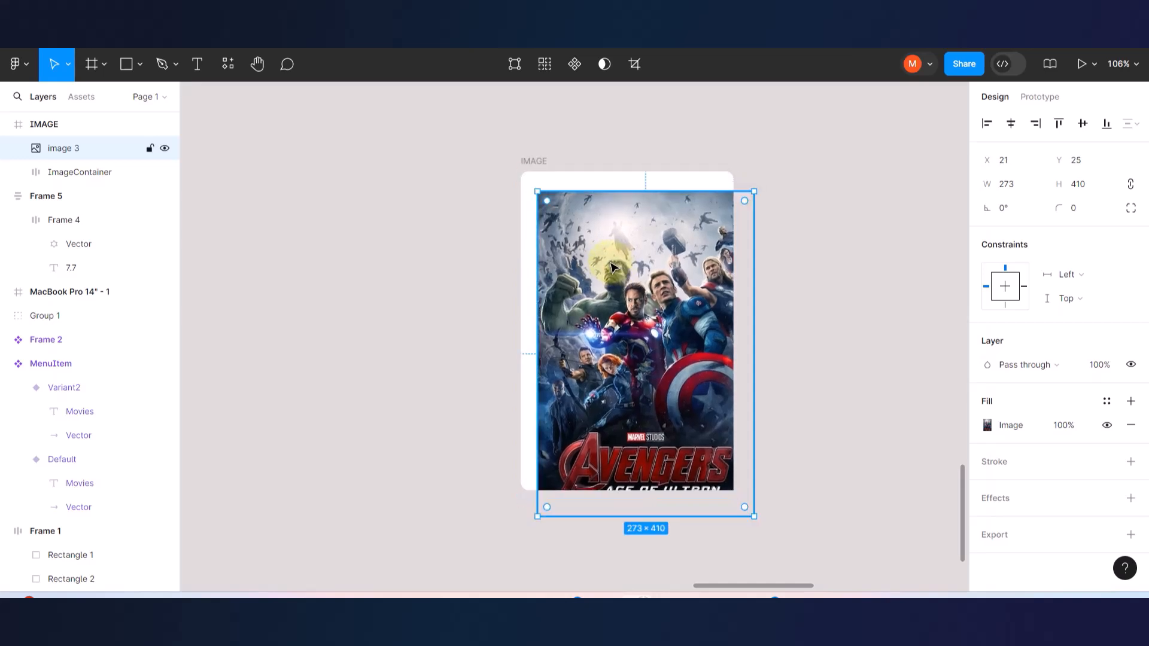
click(533, 183)
click(533, 183)
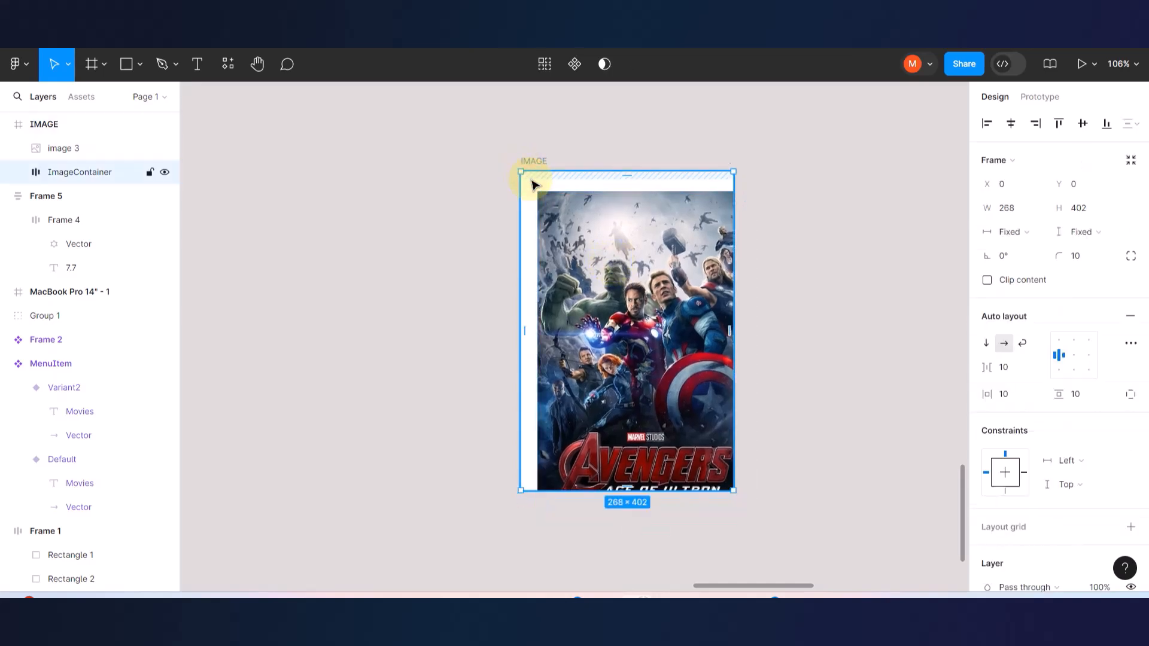
key(Delete)
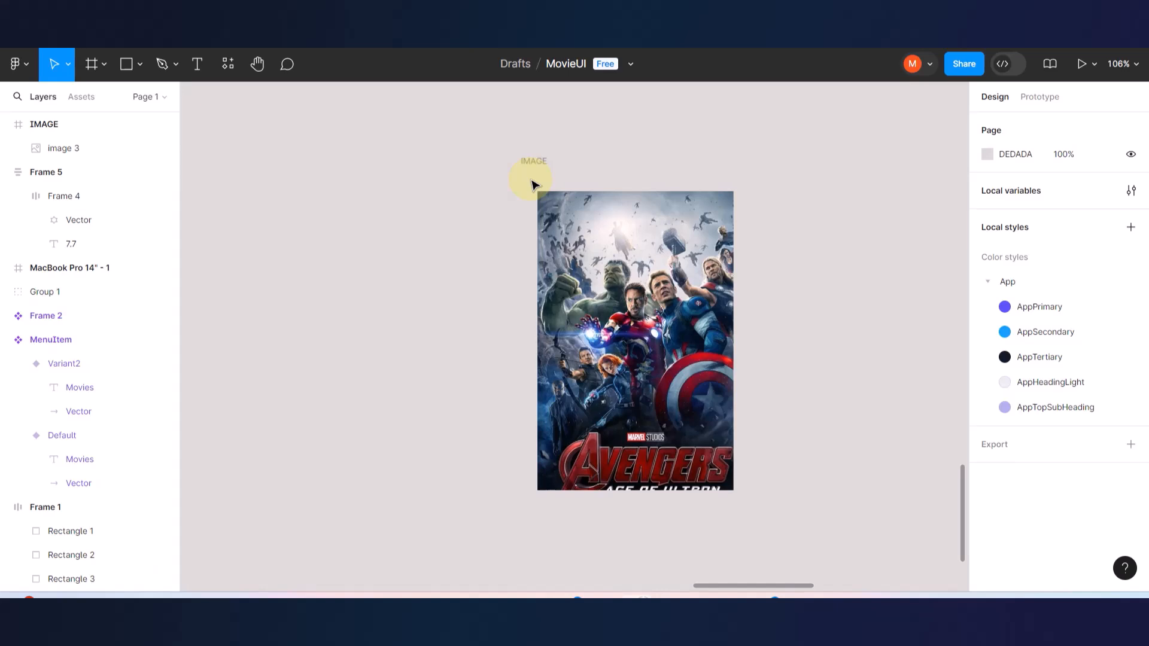
- Resize and reposition the Avengers poster so it fills the whole IMAGE frame
drag(572, 223, 538, 169)
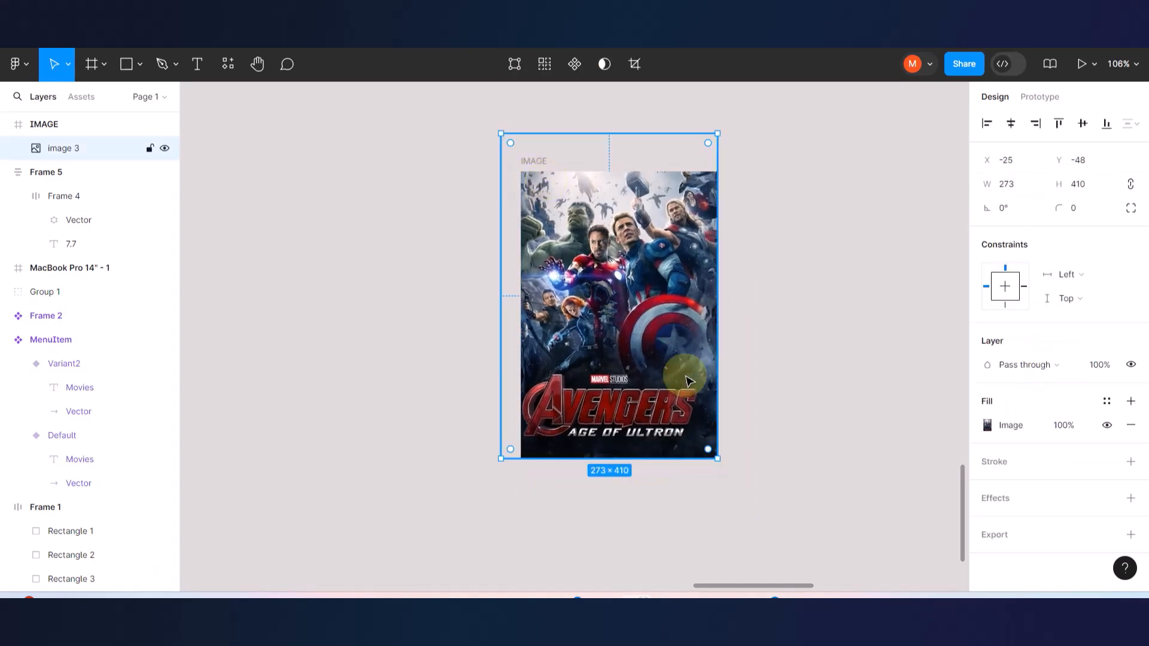
drag(717, 458, 726, 477)
mouse_move(661, 267)
mouse_down()
mouse_move(663, 296)
mouse_move(660, 268)
mouse_up()
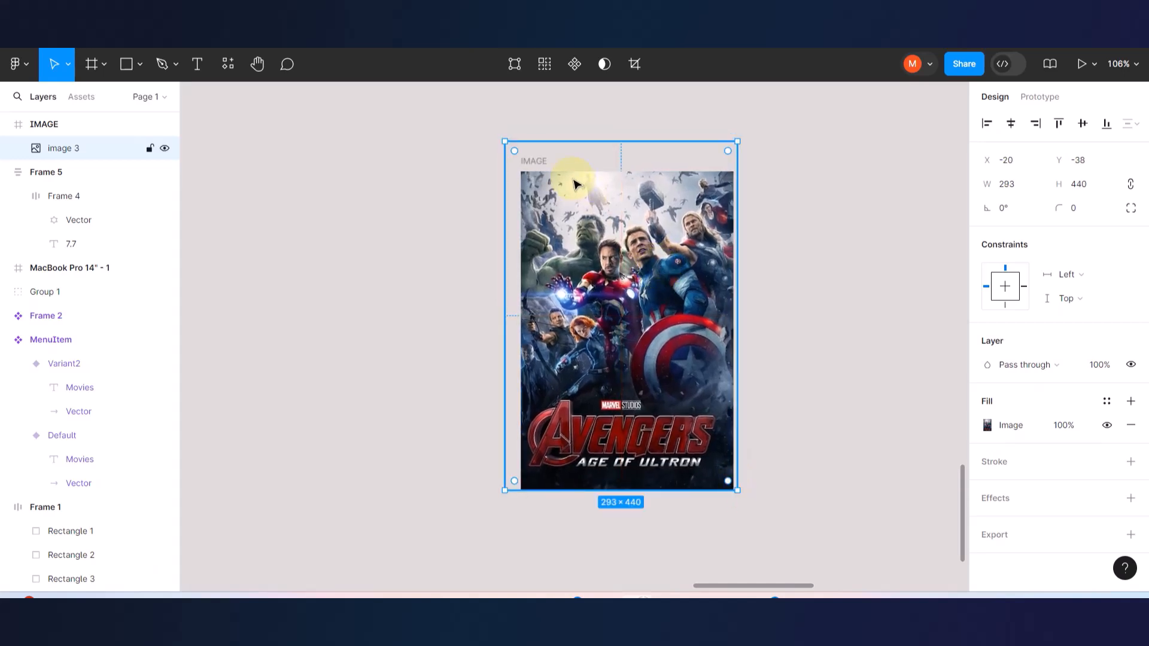
drag(736, 140, 722, 163)
drag(662, 243, 674, 242)
click(895, 252)
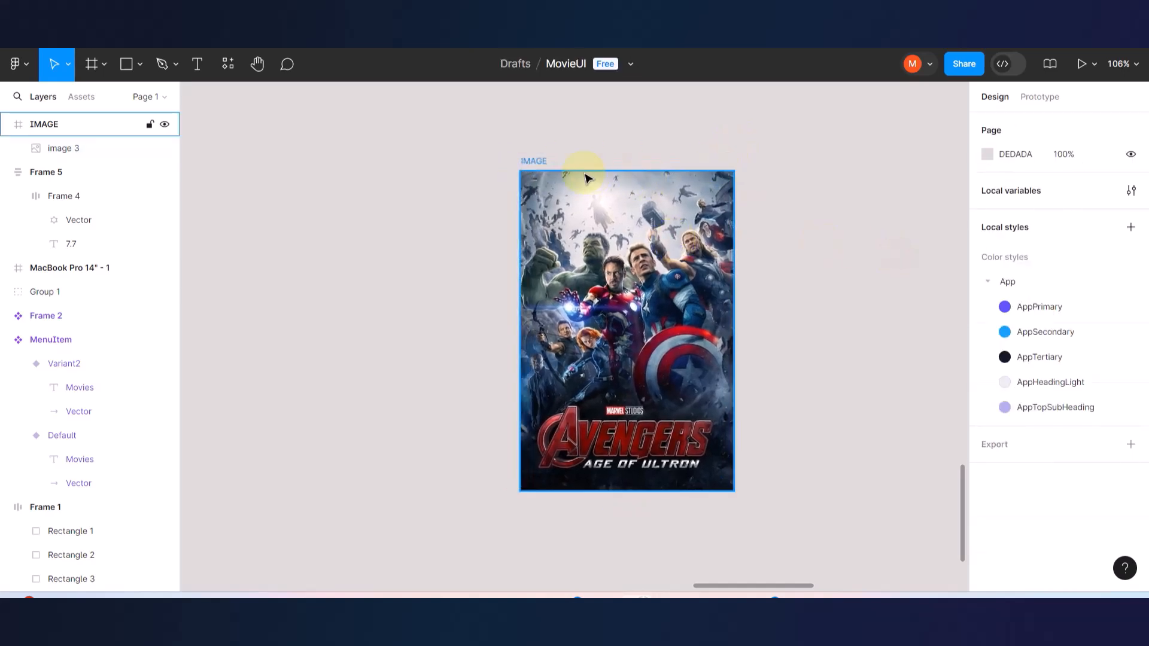
- Set the IMAGE frame's corner radius to 10
click(533, 159)
click(1083, 235)
text(10)
key(Return)
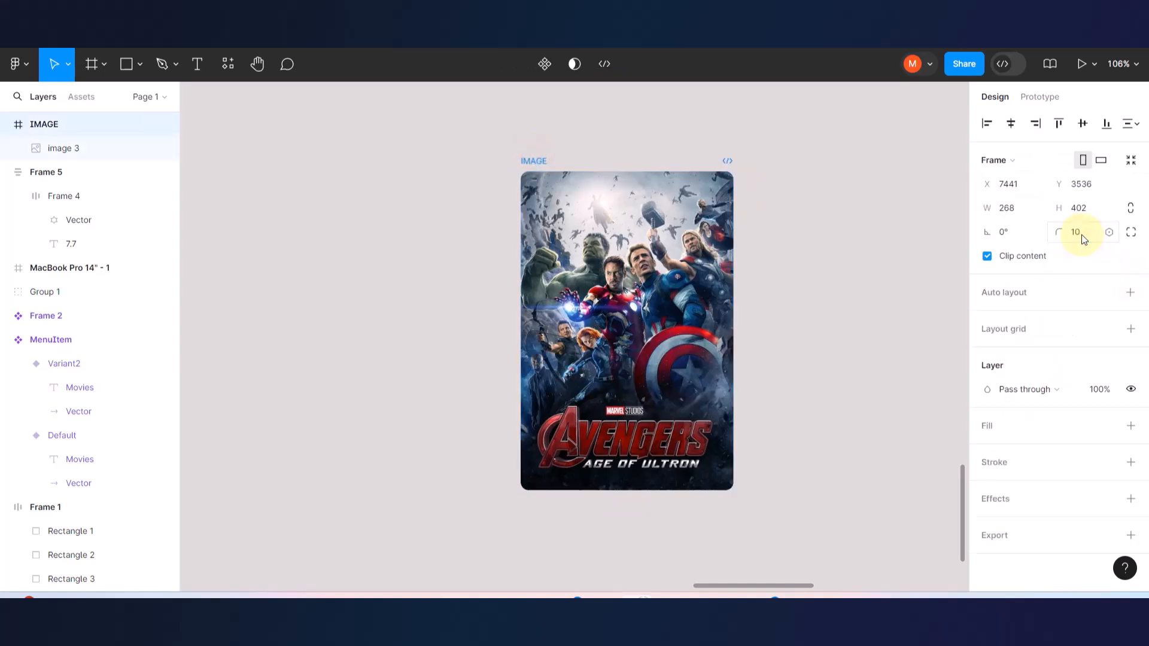
click(824, 200)
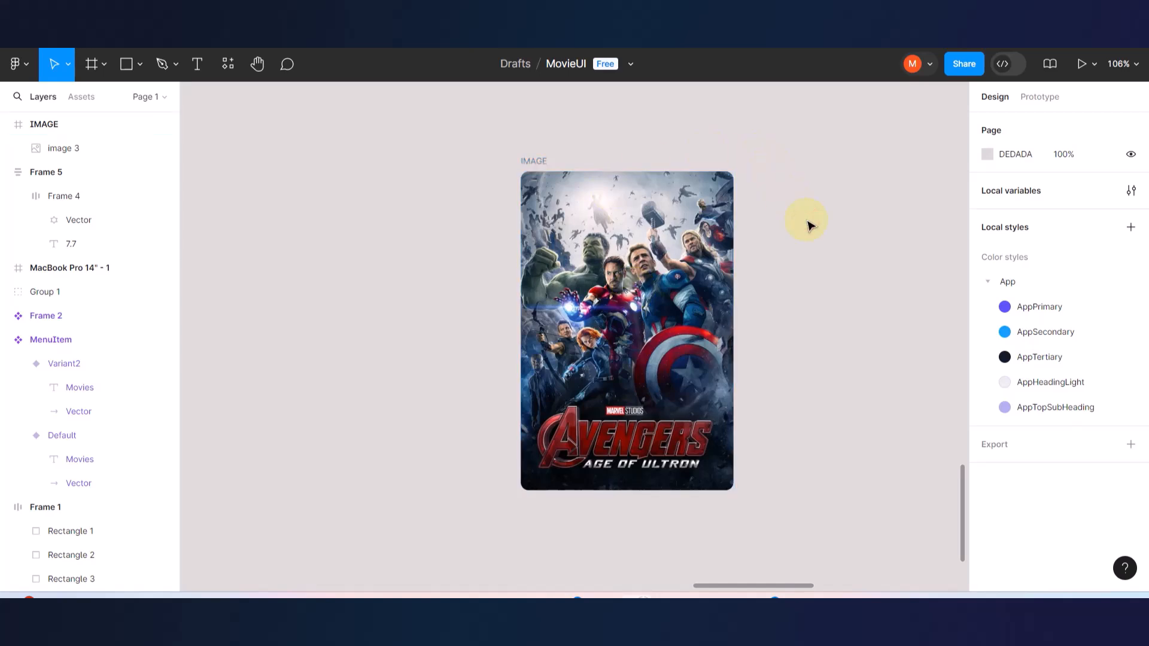
scroll(592, 258, down, 5)
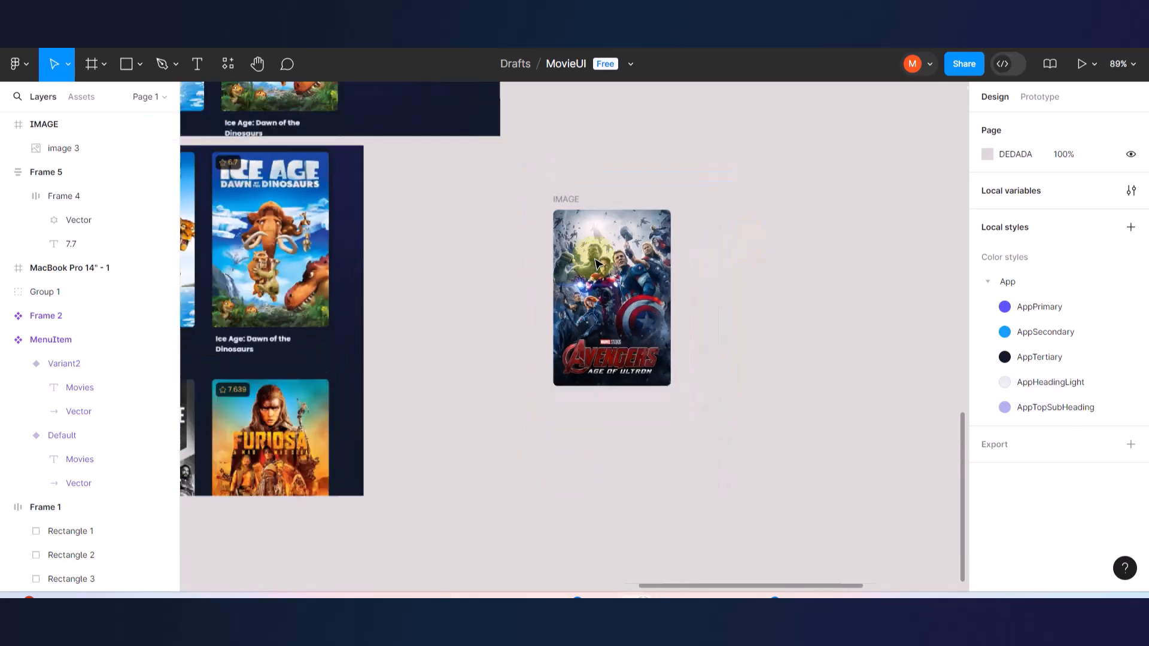
- Turn the IMAGE frame into a component and add a second variant to it
scroll(657, 269, up, 3)
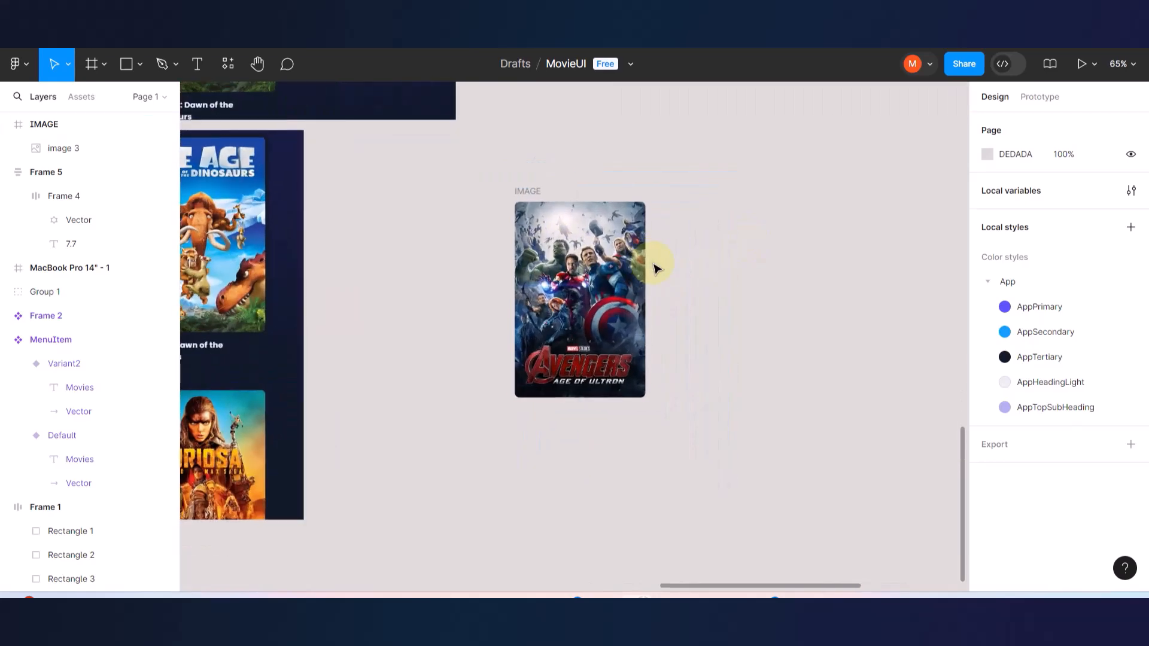
click(619, 258)
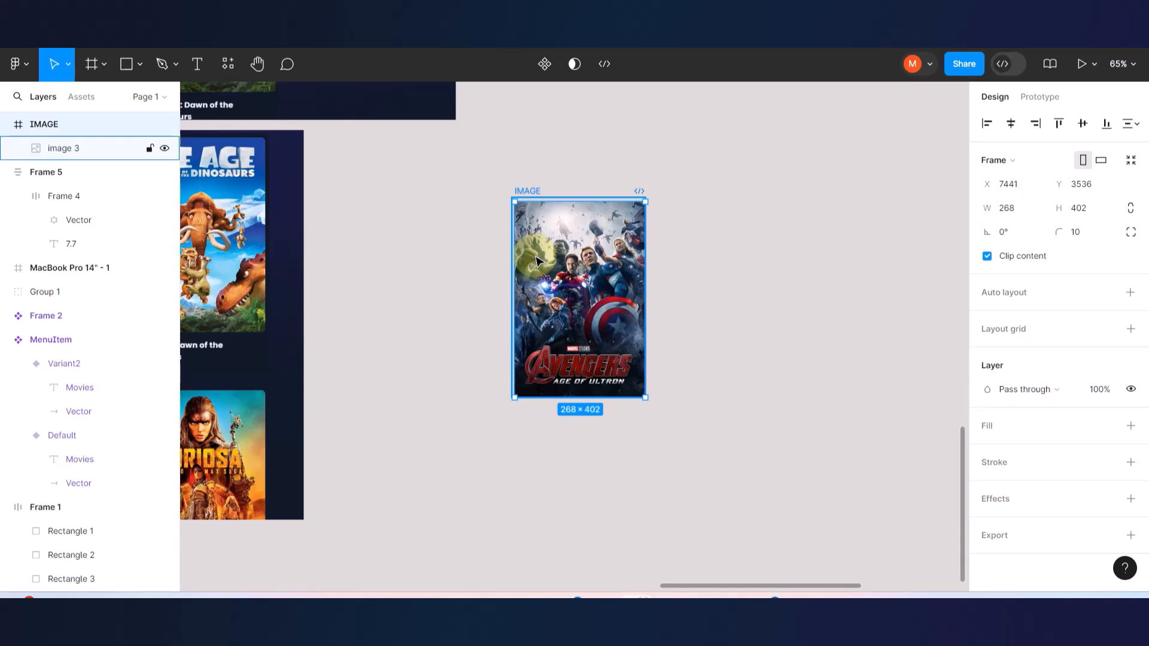
click(546, 63)
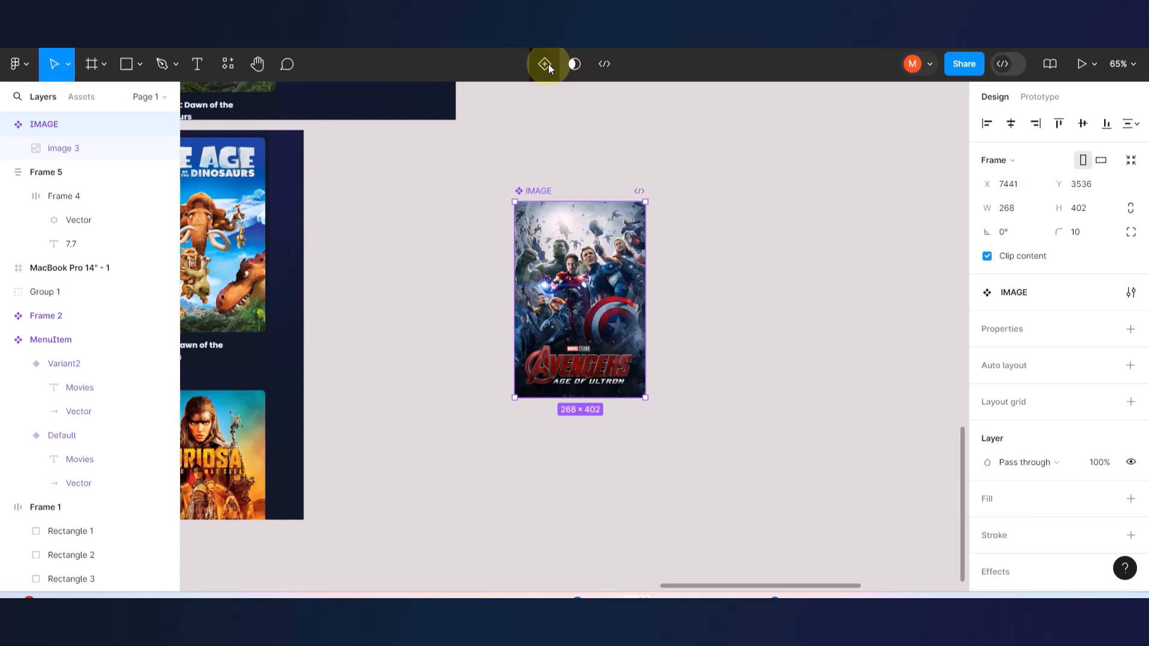
click(546, 63)
- Enlarge the Avengers poster inside the IMAGE component's Variant2 to a scale of 1.14x from its centre
scroll(595, 321, down, 1)
double_click(576, 329)
scroll(575, 329, up, 2)
scroll(575, 329, up, 1)
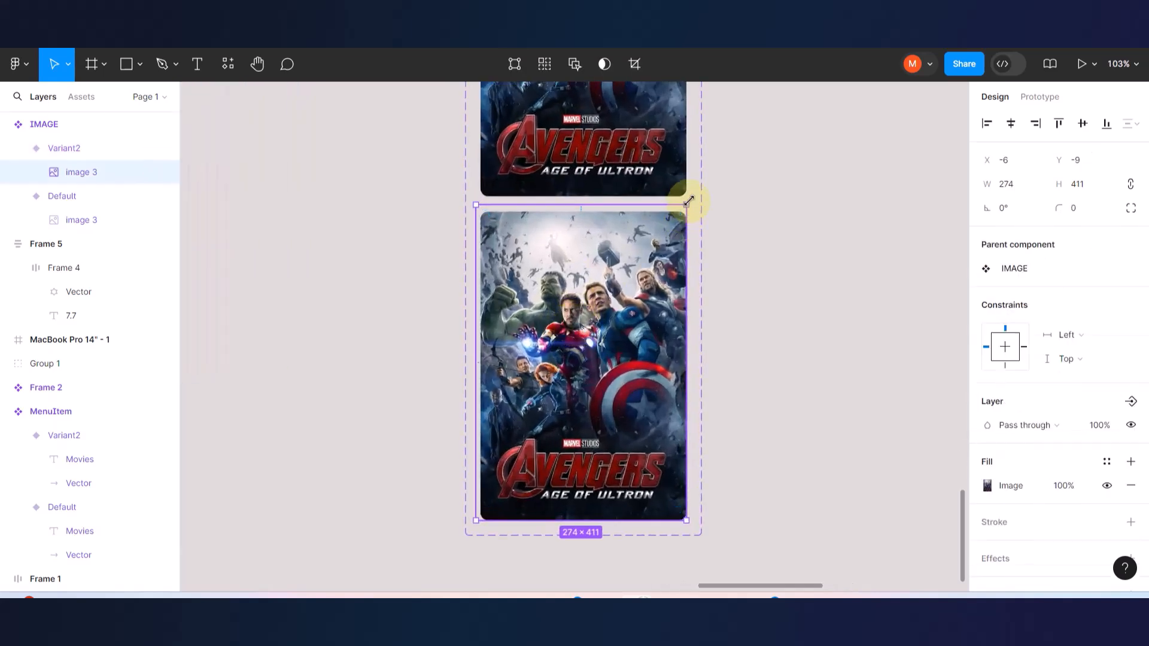
drag(689, 200, 709, 169)
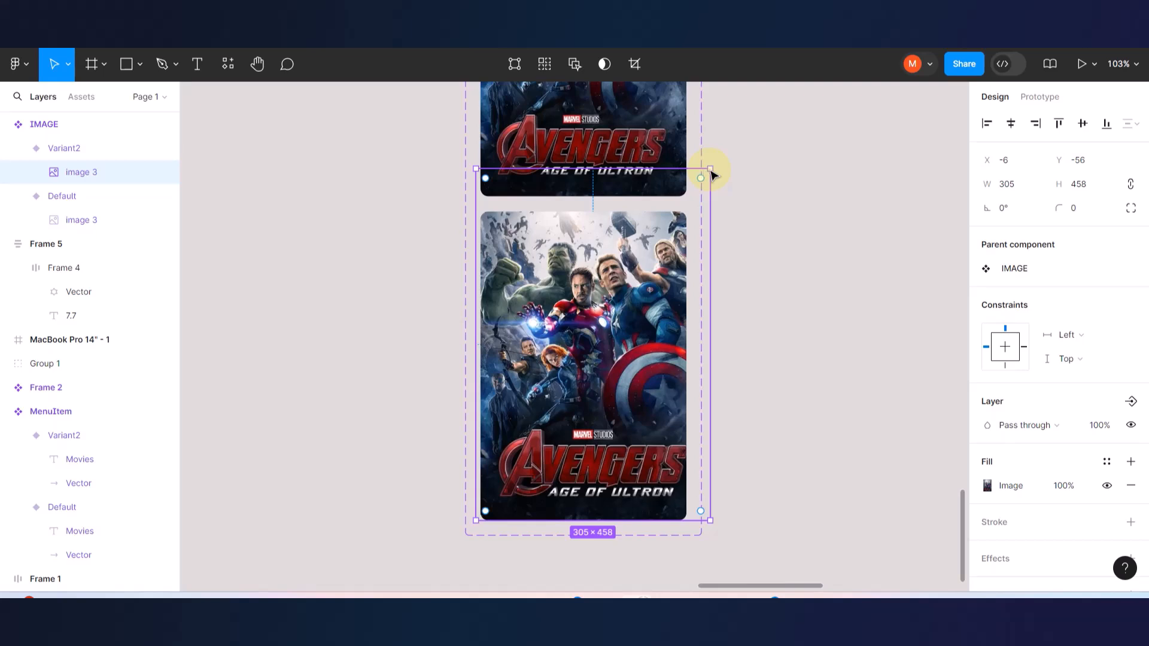
key(ctrl+z)
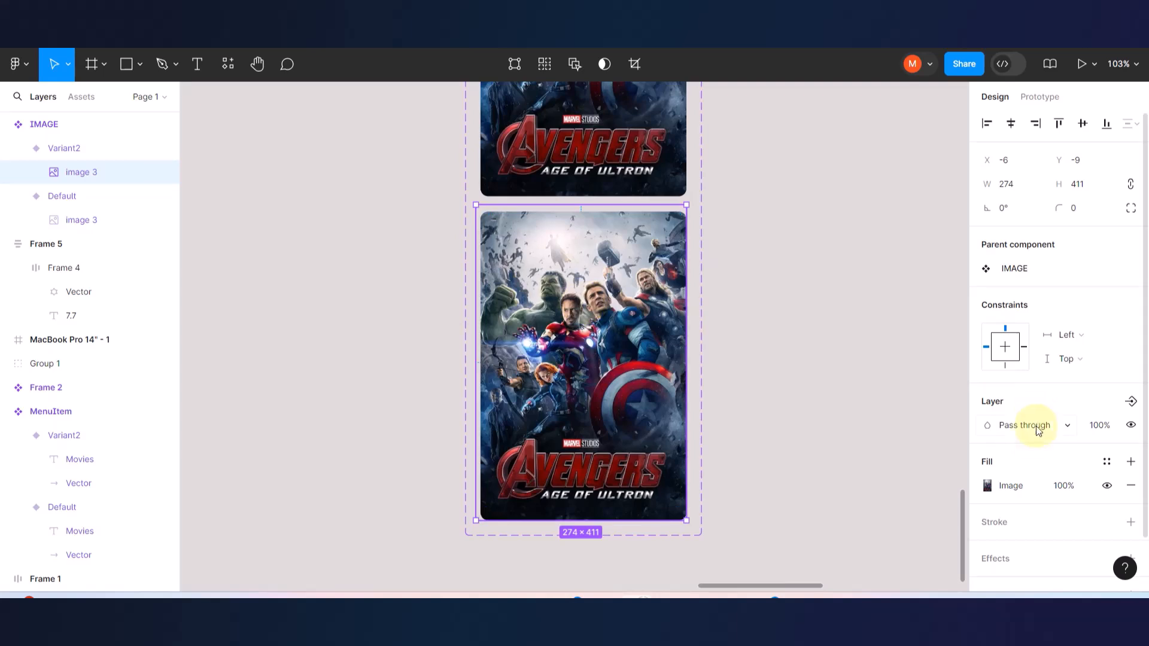
scroll(1032, 439, down, 2)
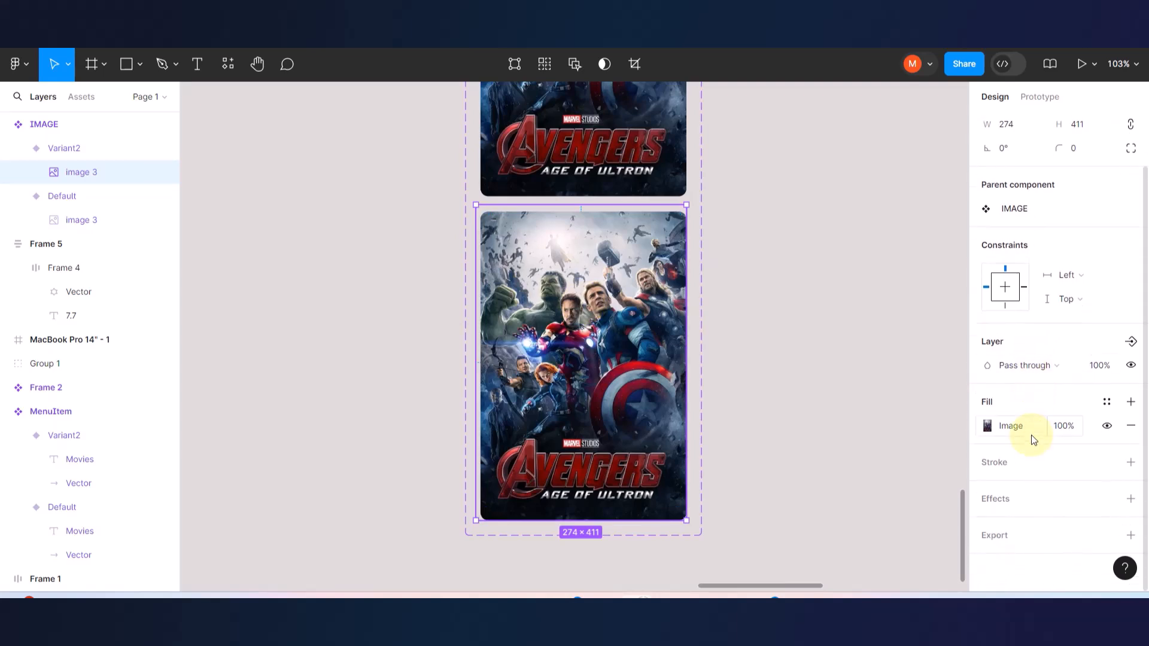
scroll(1032, 439, up, 2)
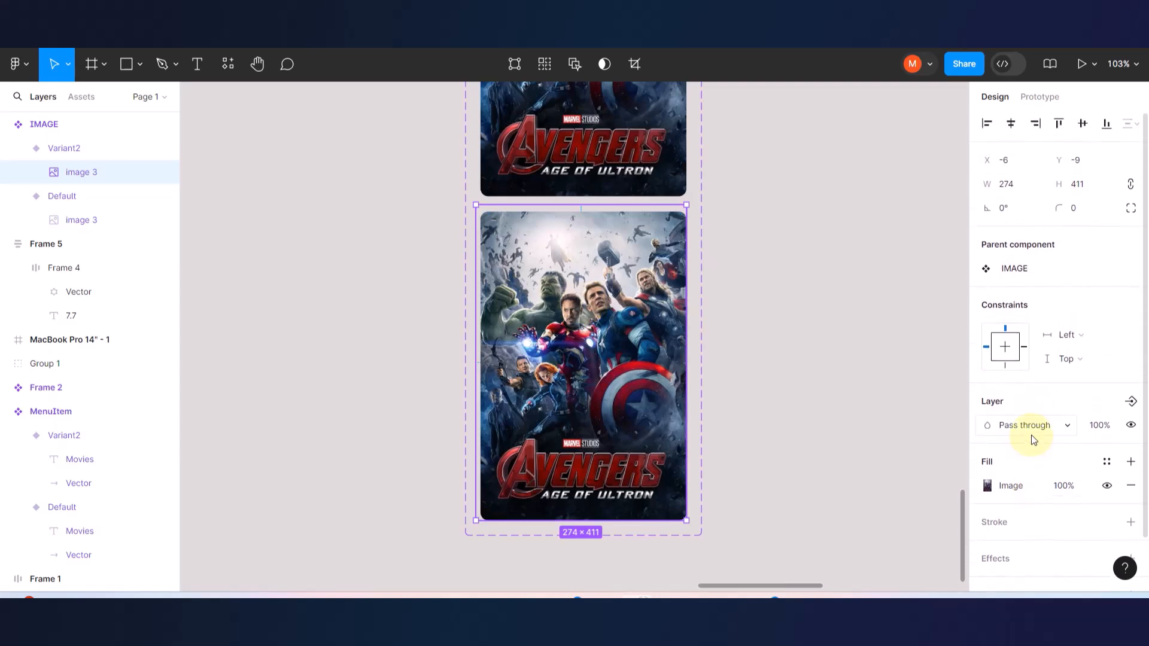
key(k)
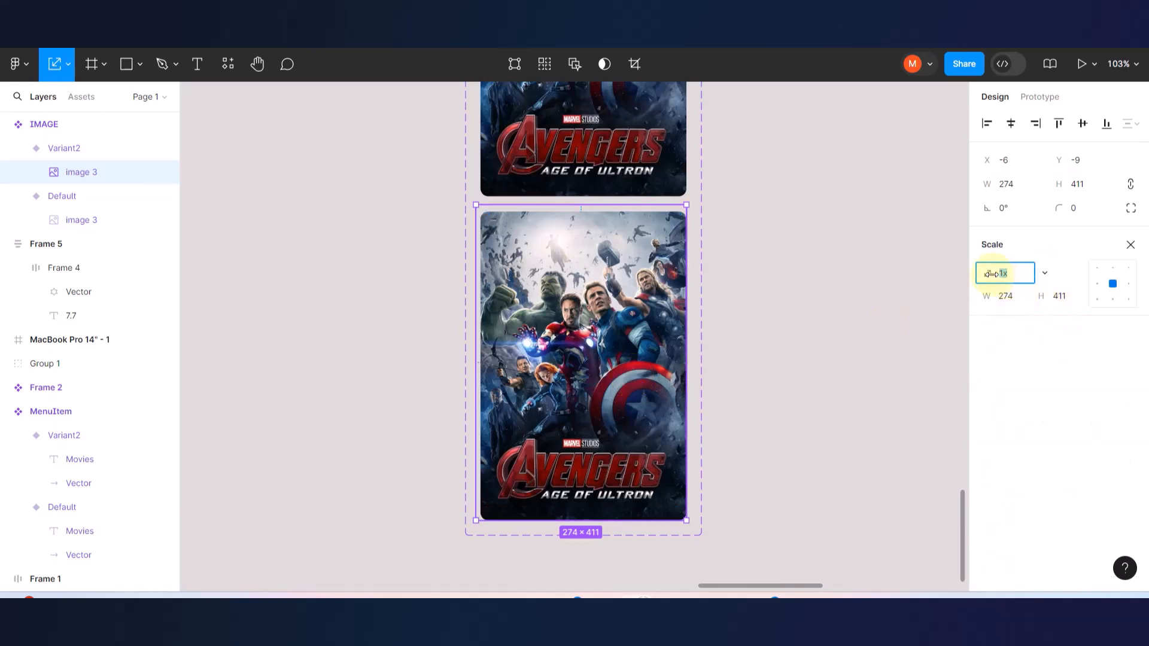
drag(992, 274, 1005, 273)
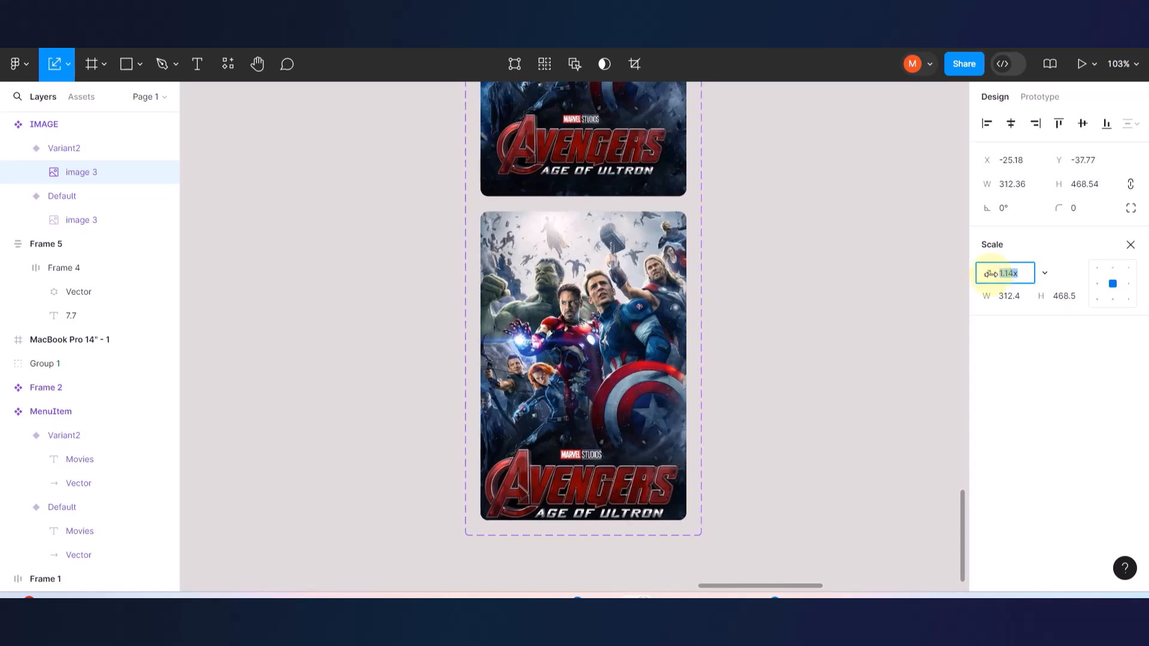
- Add a prototype connection from the IMAGE component's Default variant to Variant2
scroll(800, 312, up, 3)
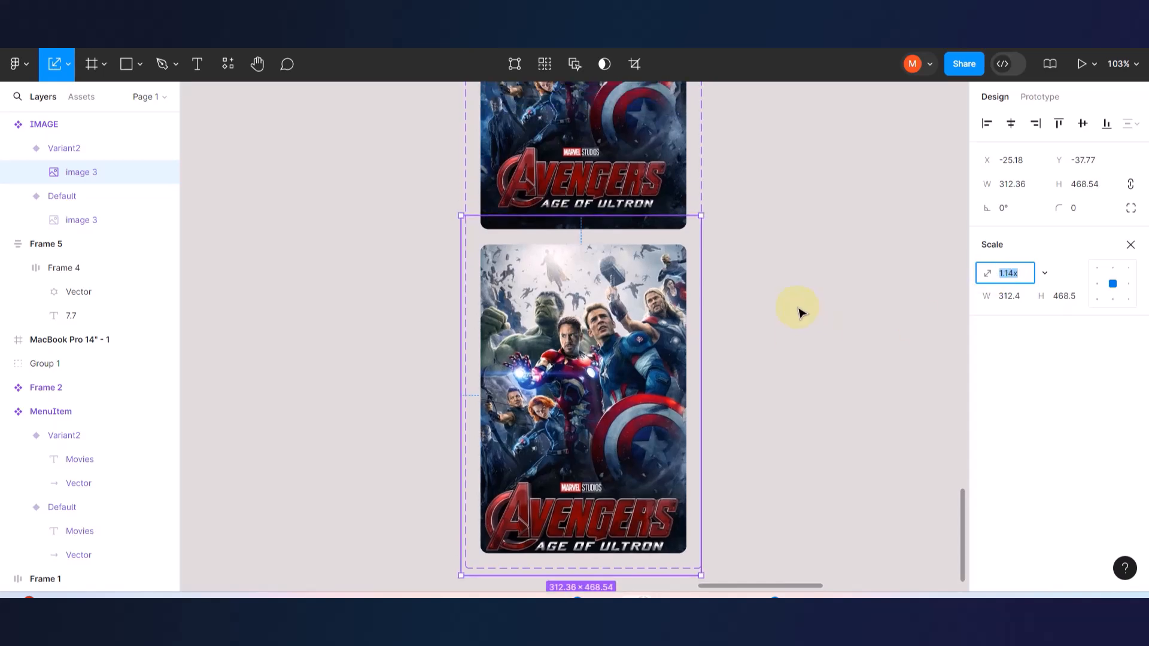
scroll(732, 283, down, 1)
scroll(732, 283, down, 5)
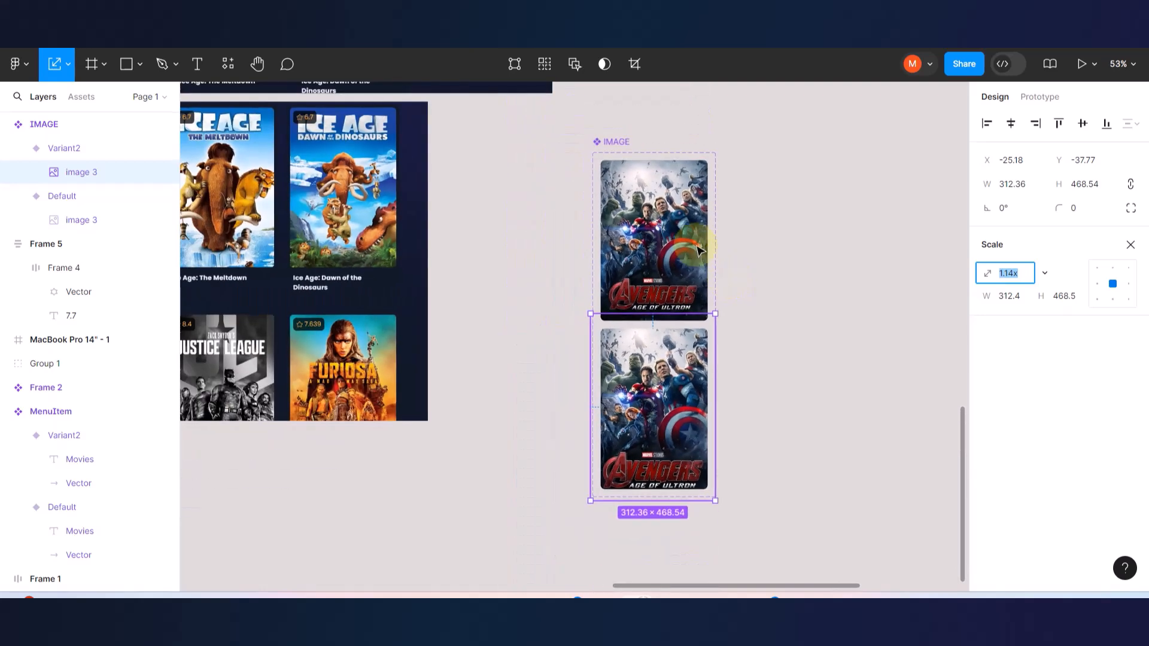
click(652, 230)
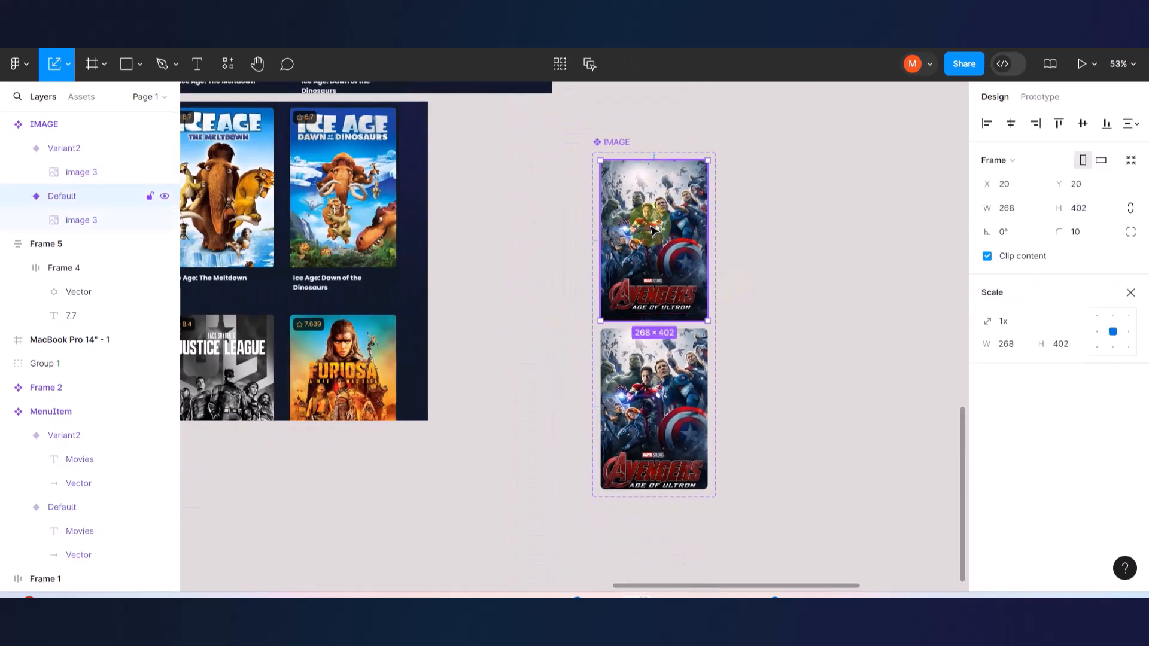
click(1081, 64)
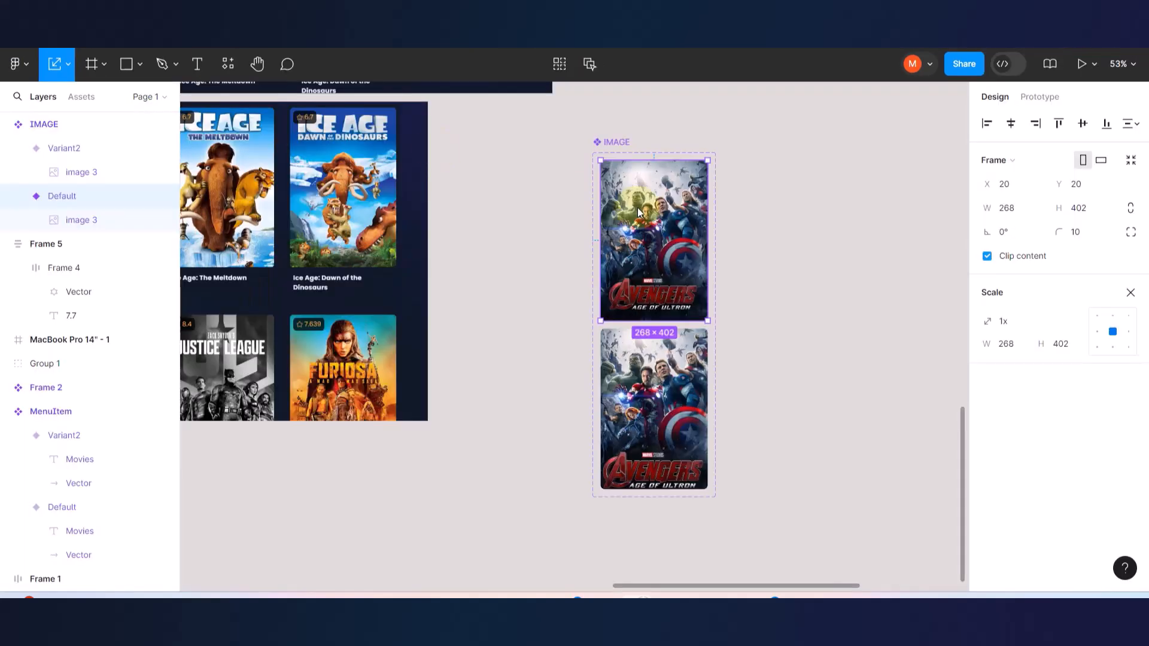
click(1039, 96)
scroll(693, 359, up, 5)
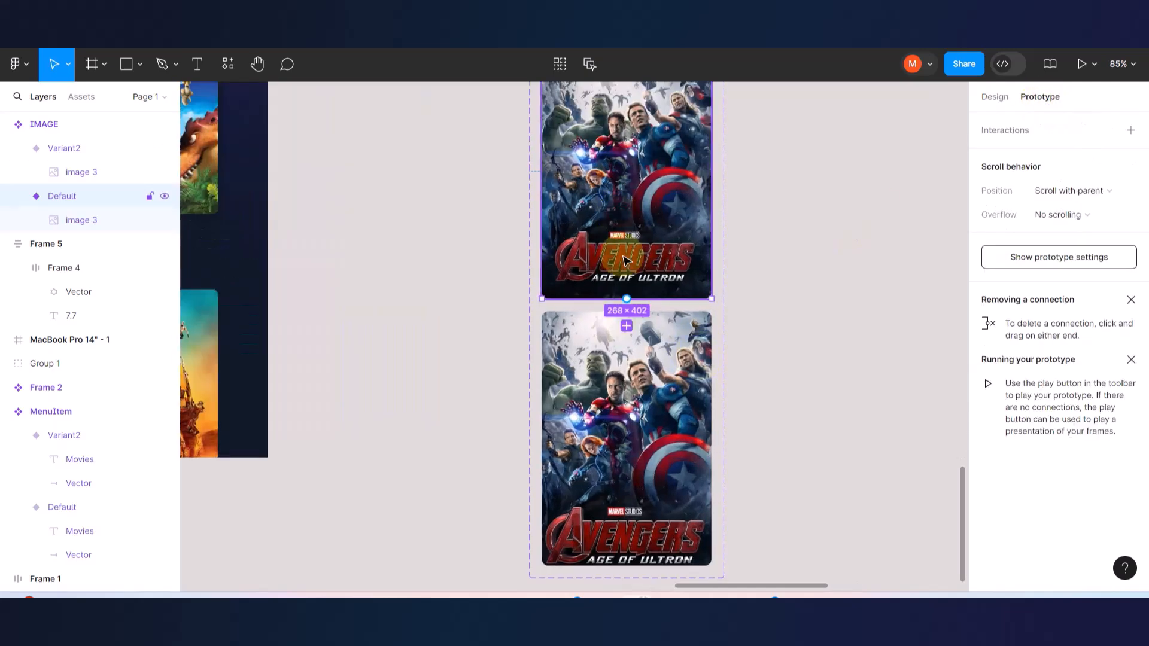
scroll(626, 299, up, 5)
drag(629, 292, 629, 334)
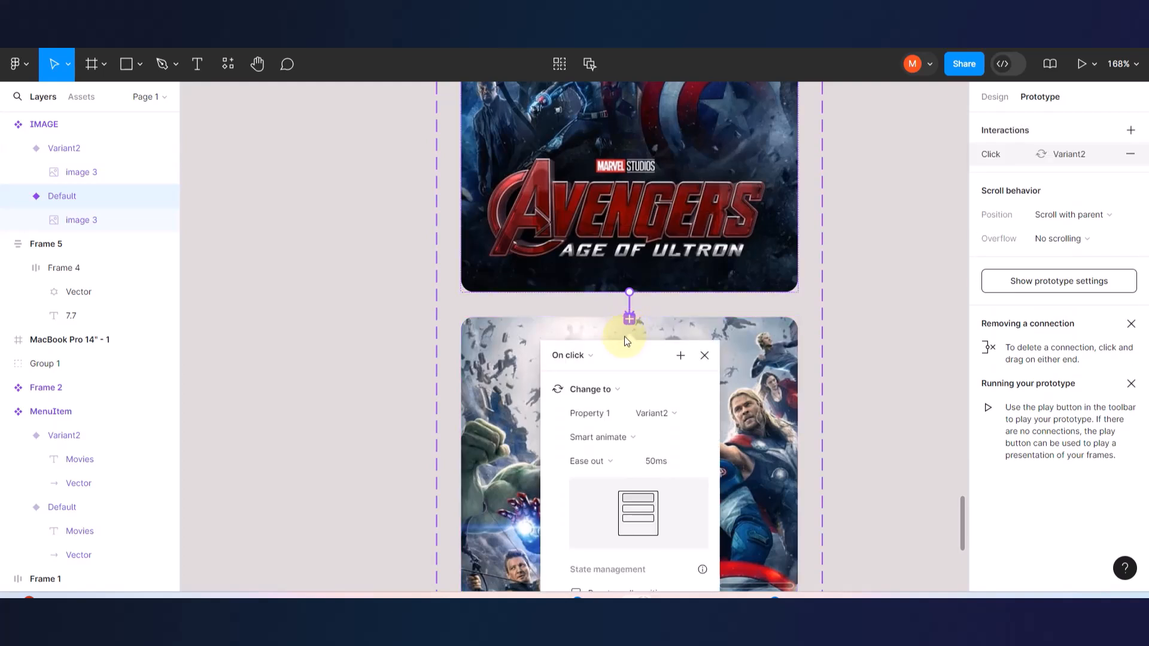
- Set the Default variant's interaction to trigger while hovering, with an animation duration of 200 ms
click(592, 357)
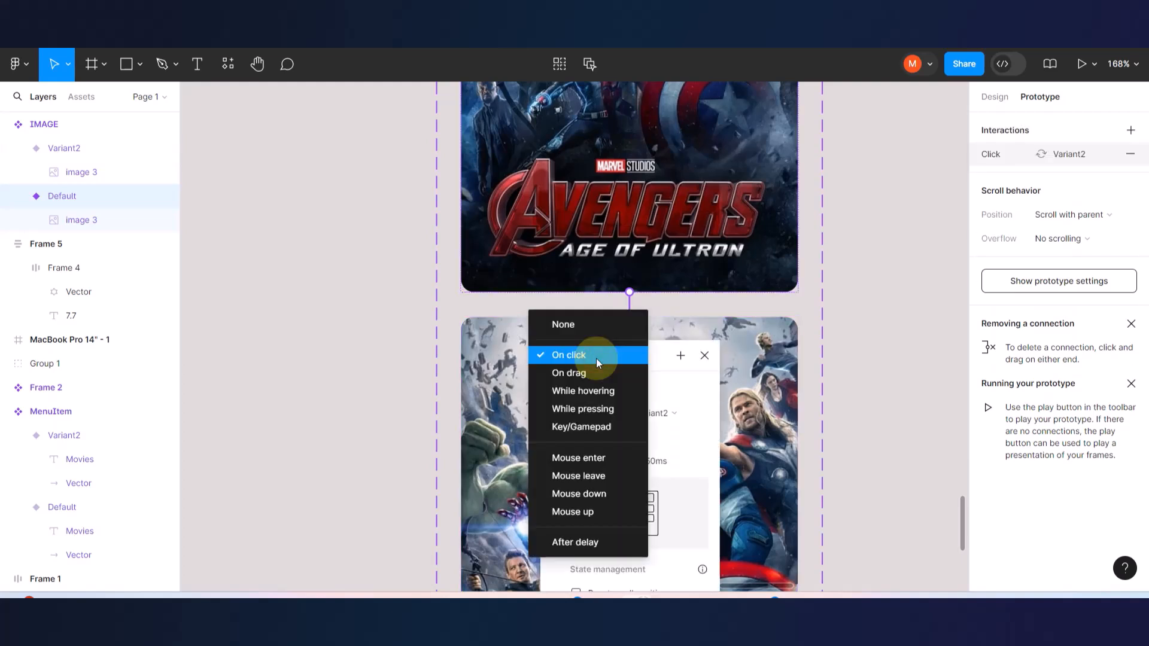
click(580, 391)
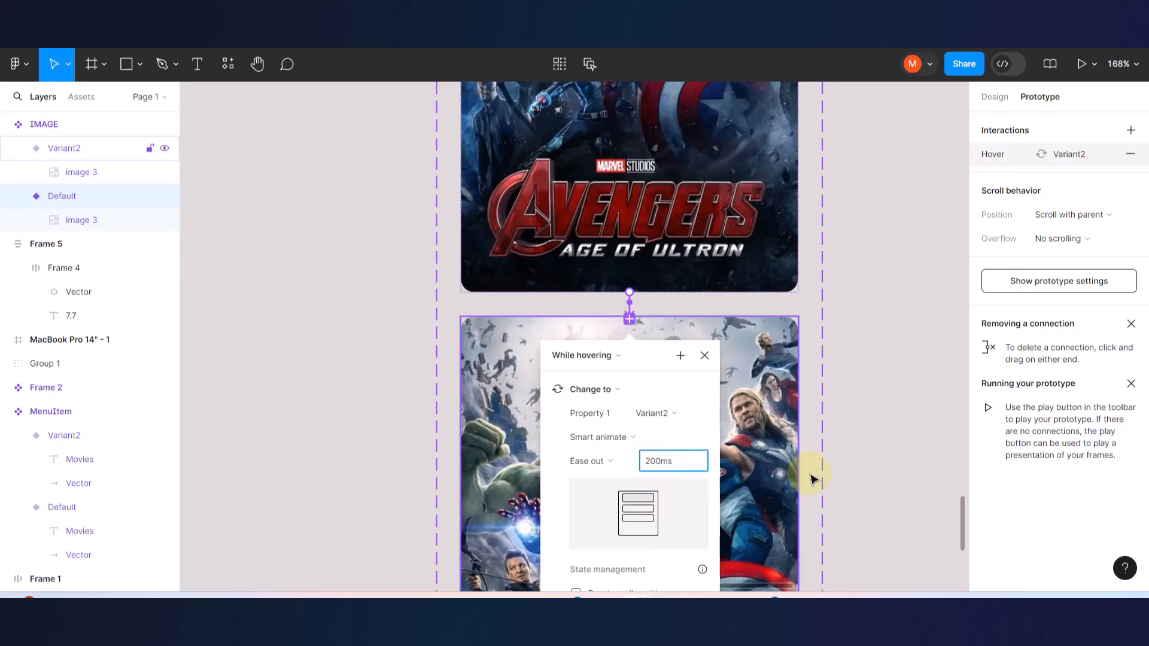
click(884, 469)
- Place an instance of the IMAGE component from the local components near the middle of the Home frame
scroll(576, 326, down, 10)
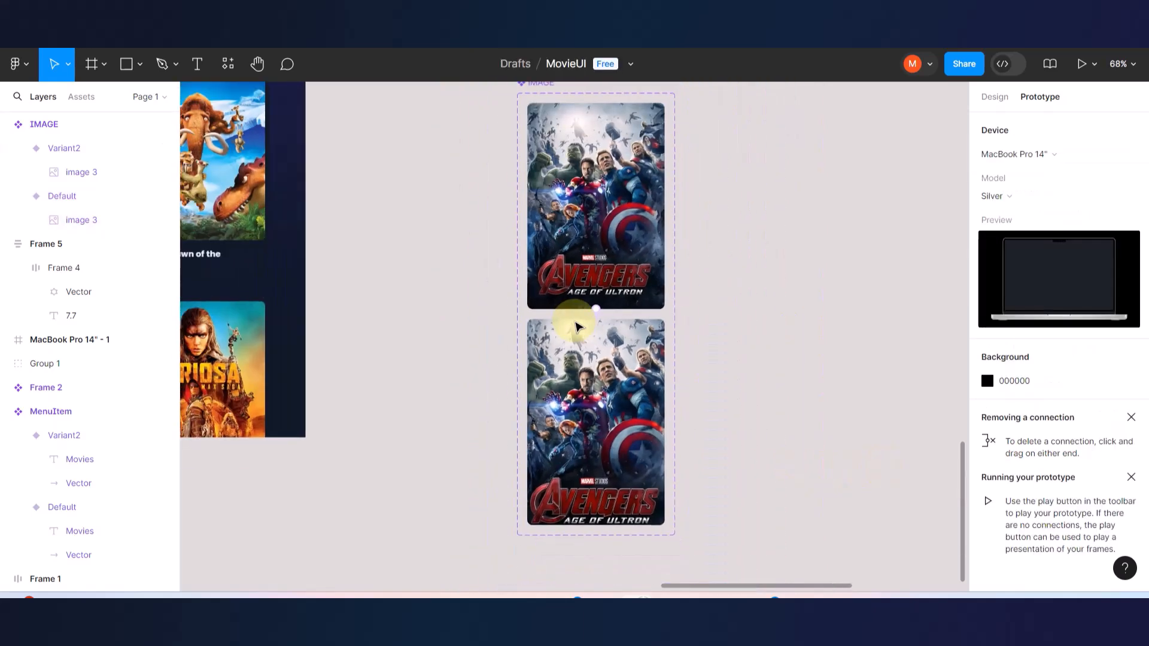
scroll(576, 326, down, 5)
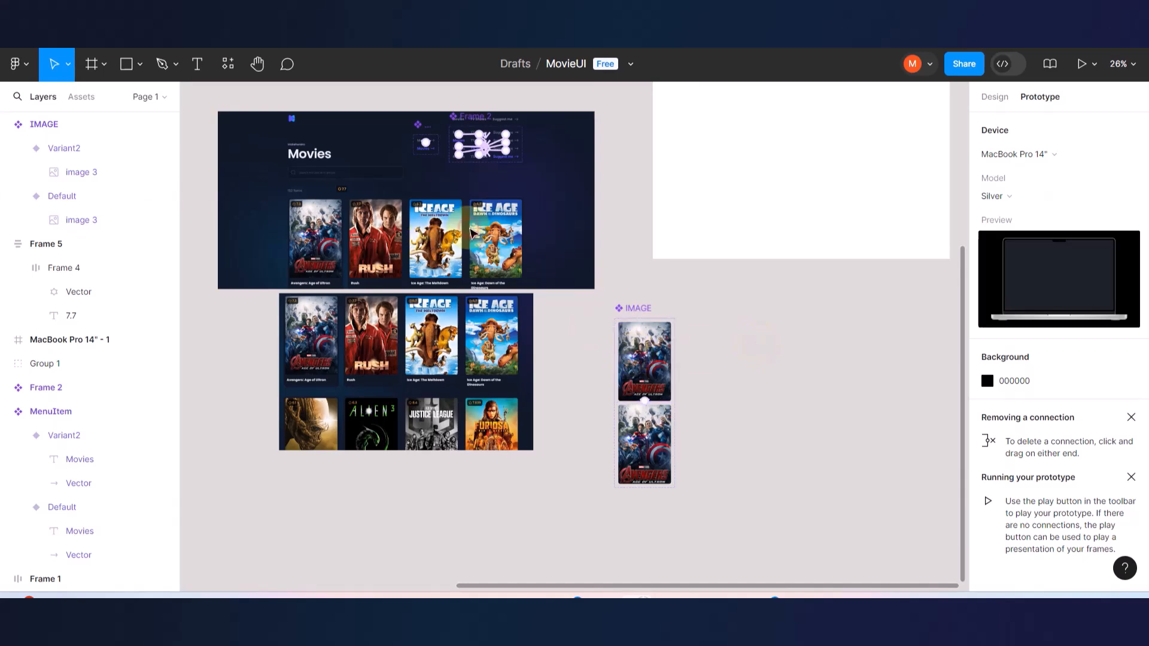
scroll(435, 273, down, 2)
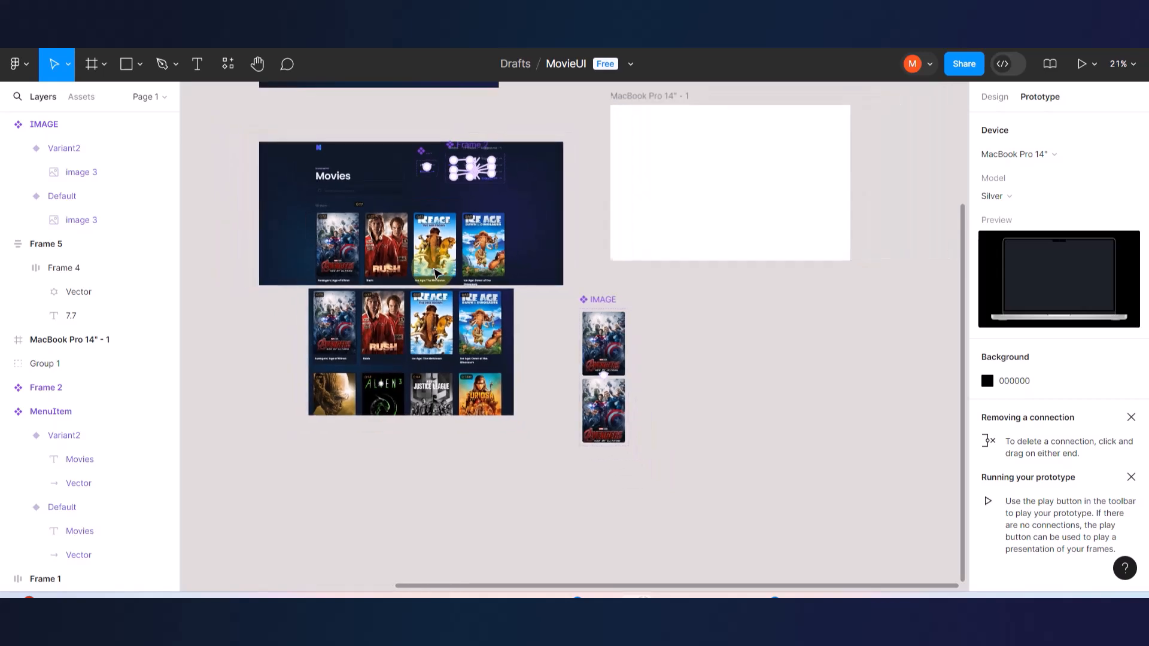
scroll(436, 267, up, 5)
scroll(533, 341, down, 3)
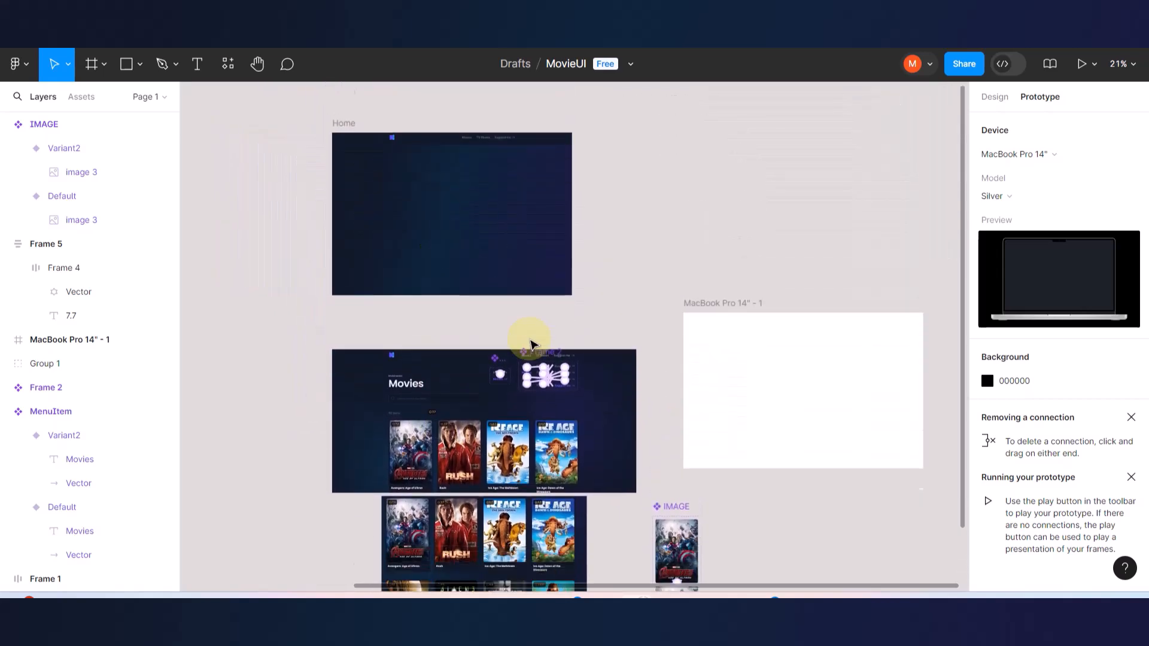
click(677, 405)
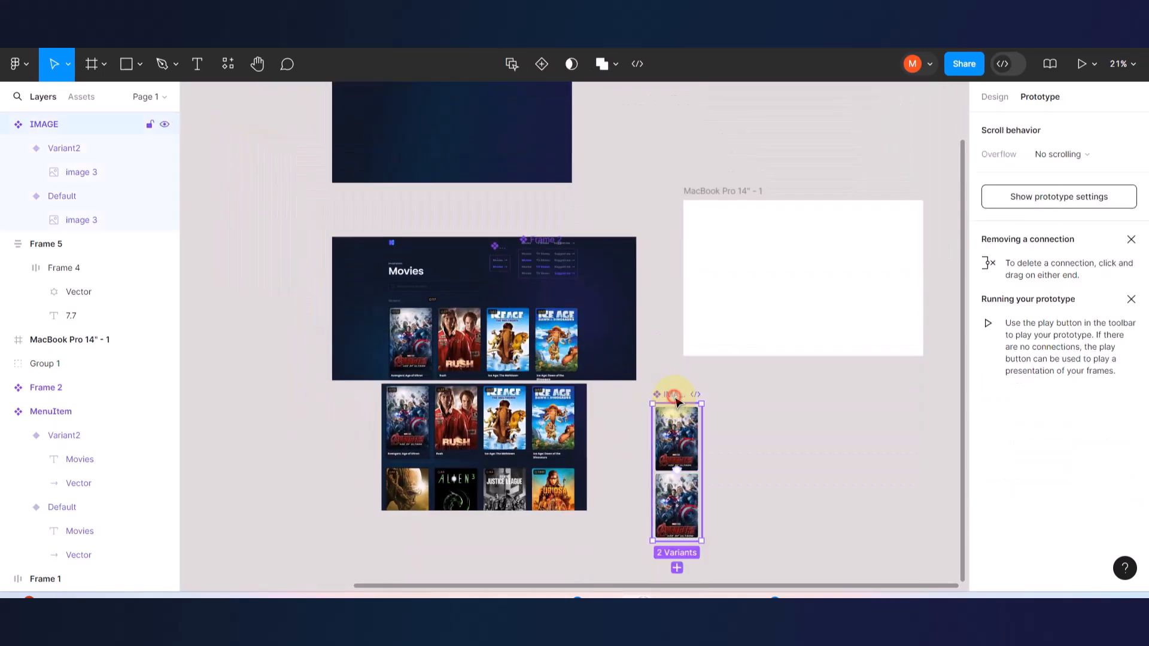
click(81, 96)
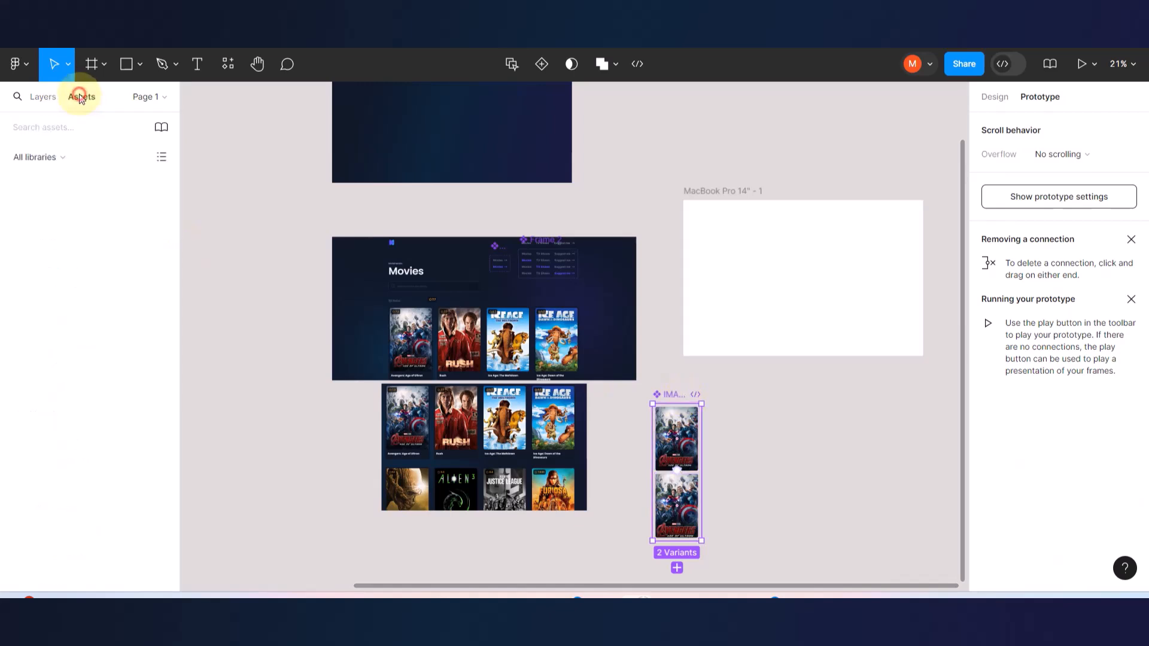
drag(131, 237, 458, 117)
scroll(471, 161, up, 5)
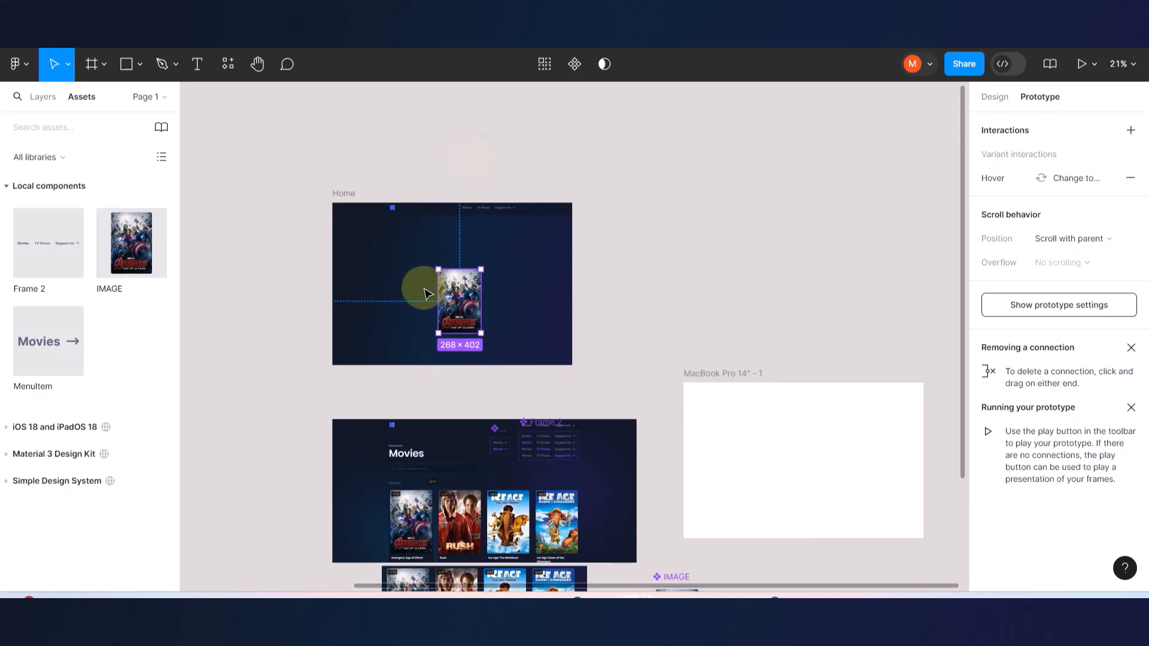
scroll(425, 287, up, 5)
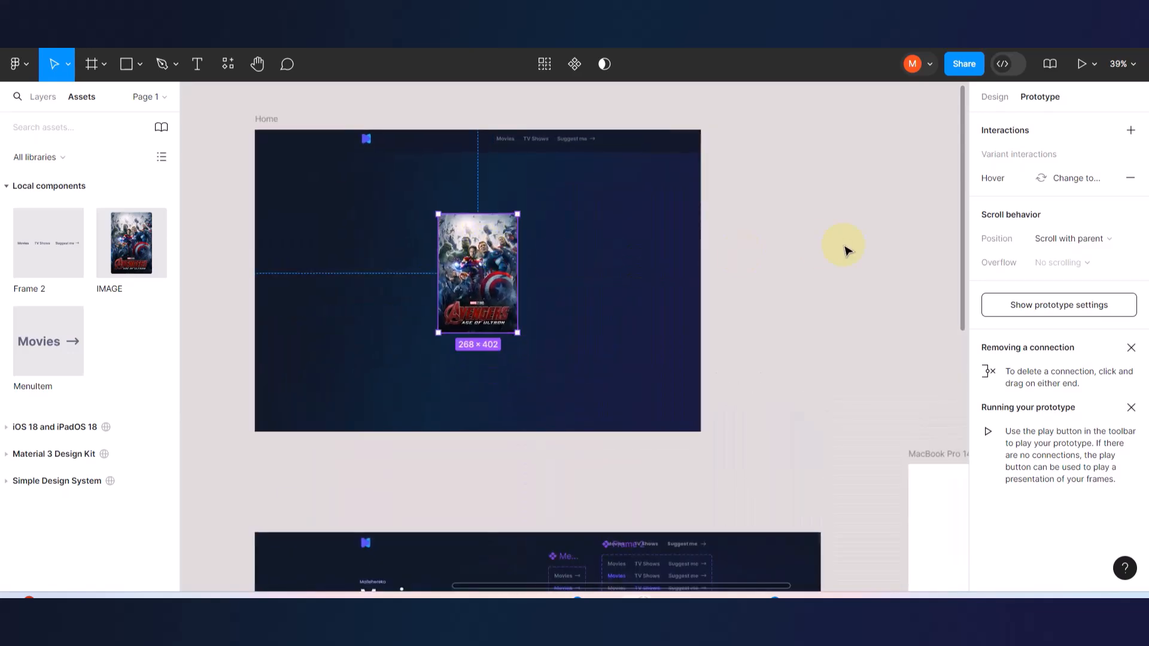
click(590, 215)
scroll(590, 215, up, 2)
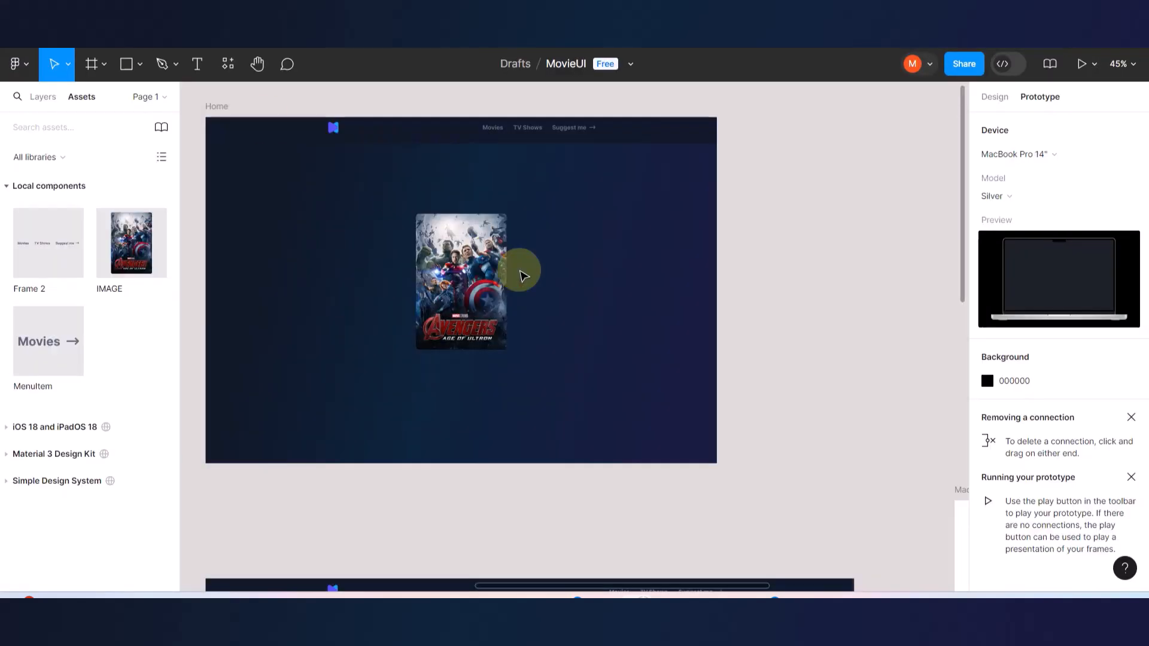
- Select the Home frame and run its prototype presentation
scroll(520, 275, down, 3)
click(307, 150)
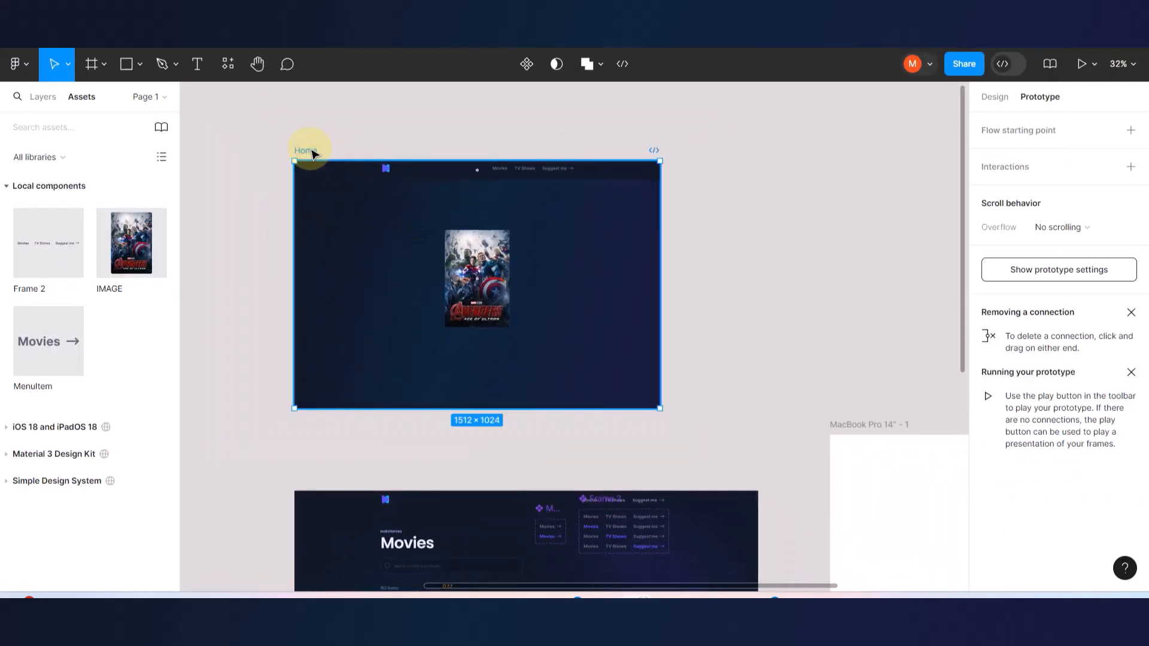
click(220, 49)
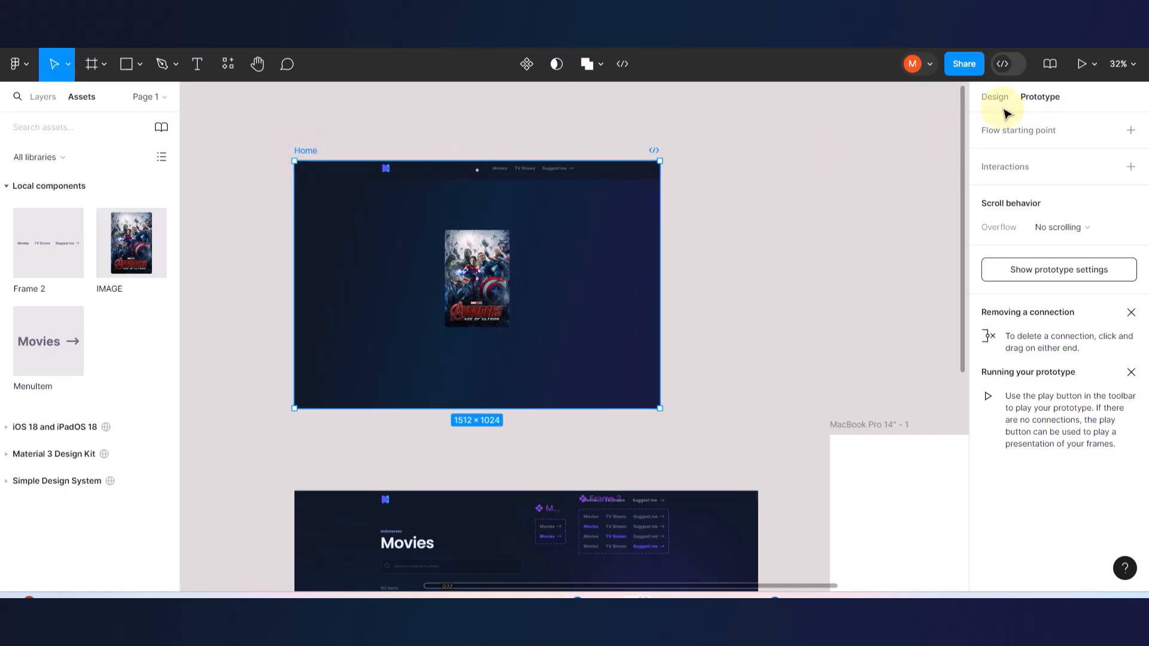
click(1082, 65)
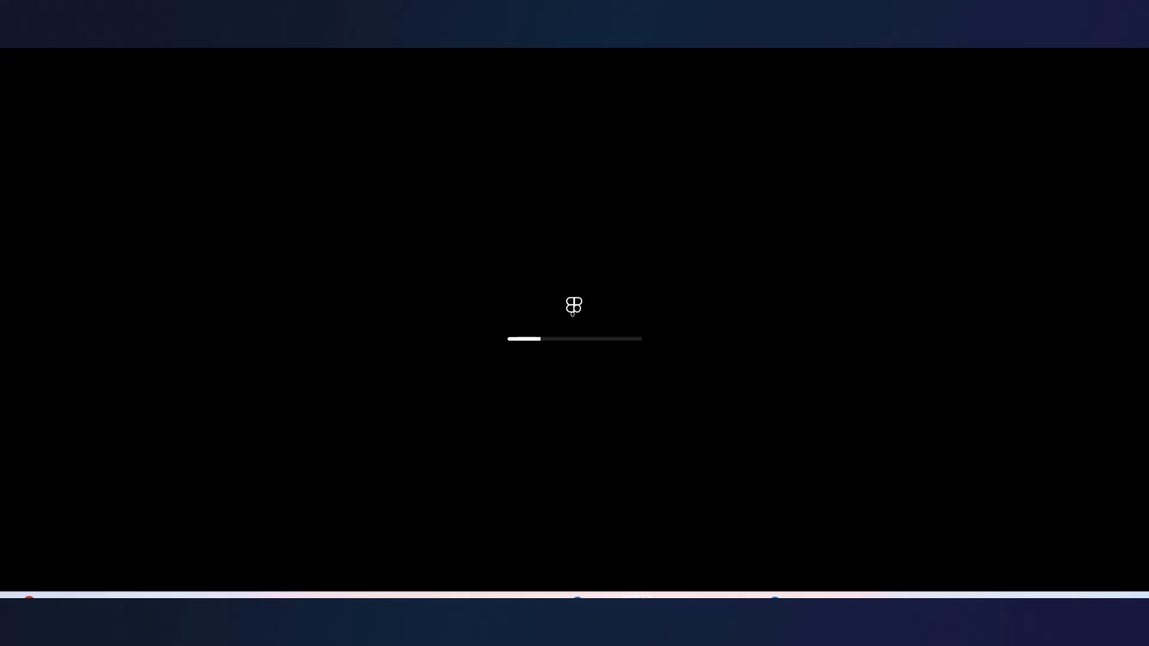
- Switch to YouTube and browse the video lists of the Coded Design and BugArray channels
scroll(682, 412, up, 15)
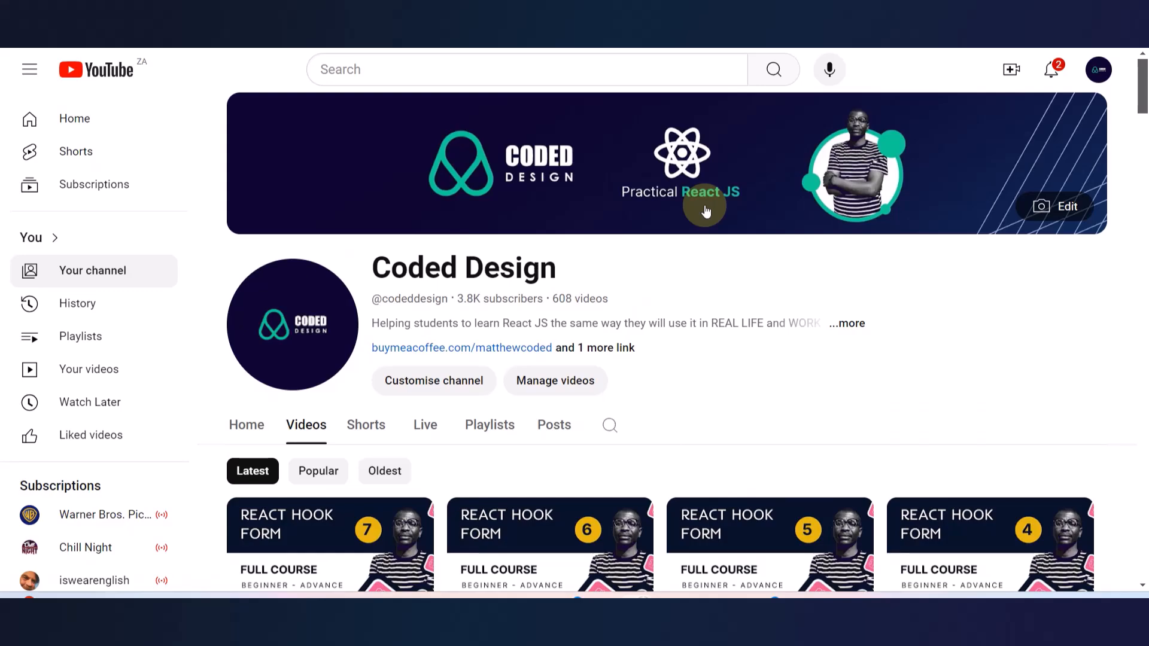
scroll(637, 304, down, 6)
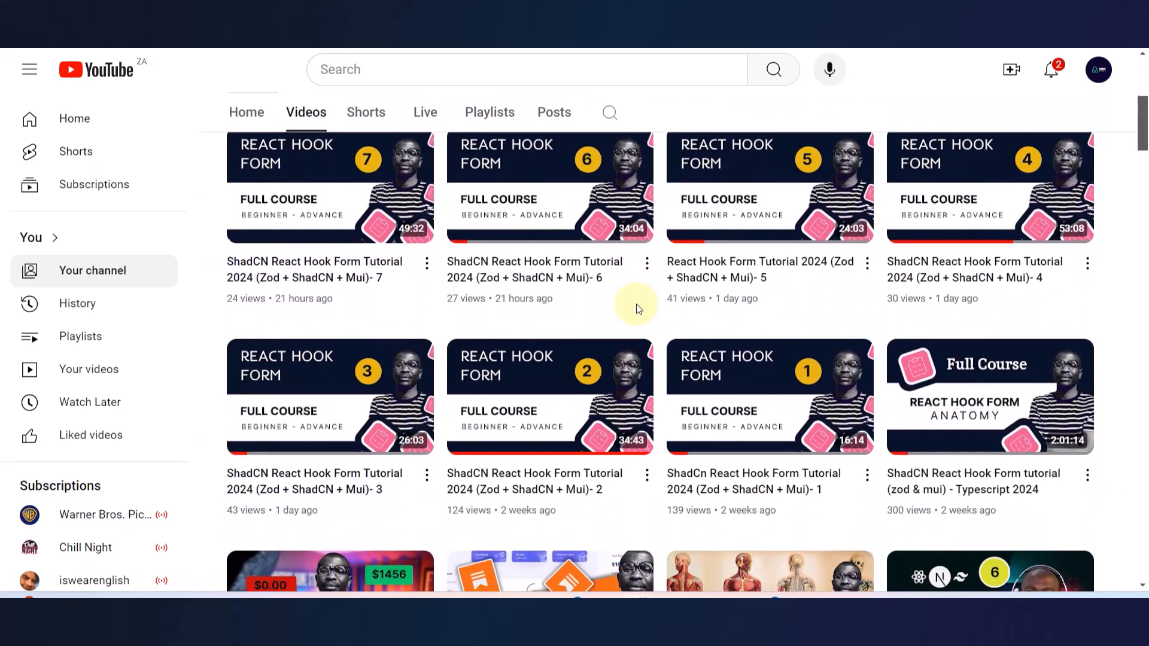
scroll(637, 309, down, 4)
scroll(638, 309, down, 3)
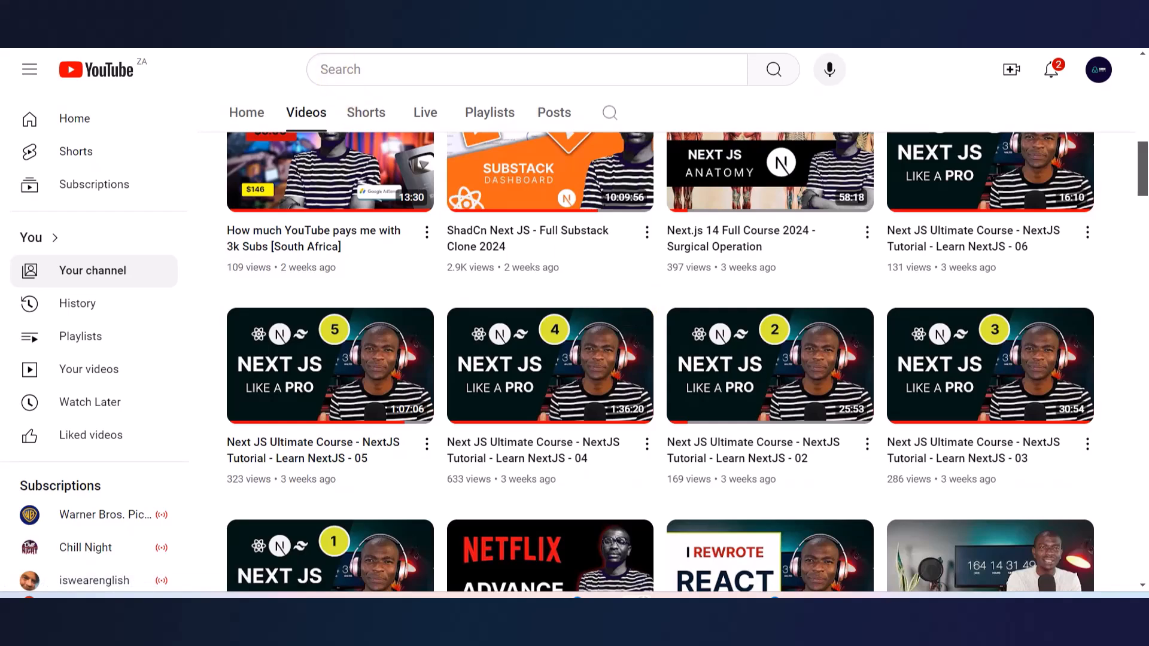
scroll(468, 223, up, 10)
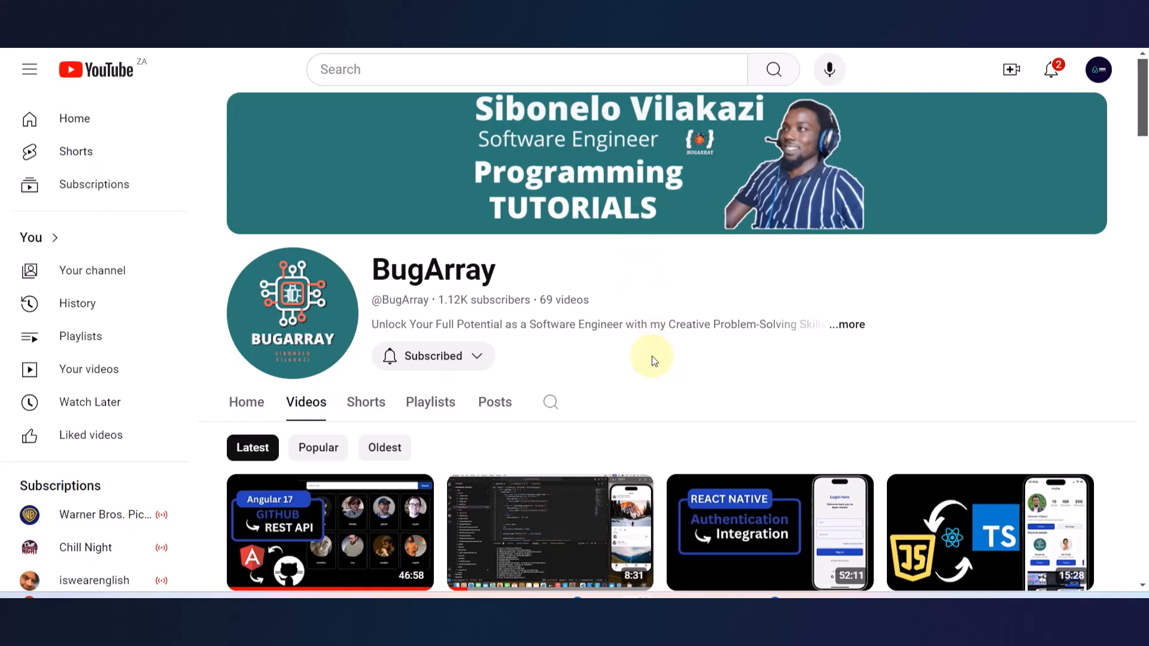
scroll(652, 357, down, 6)
scroll(651, 357, down, 11)
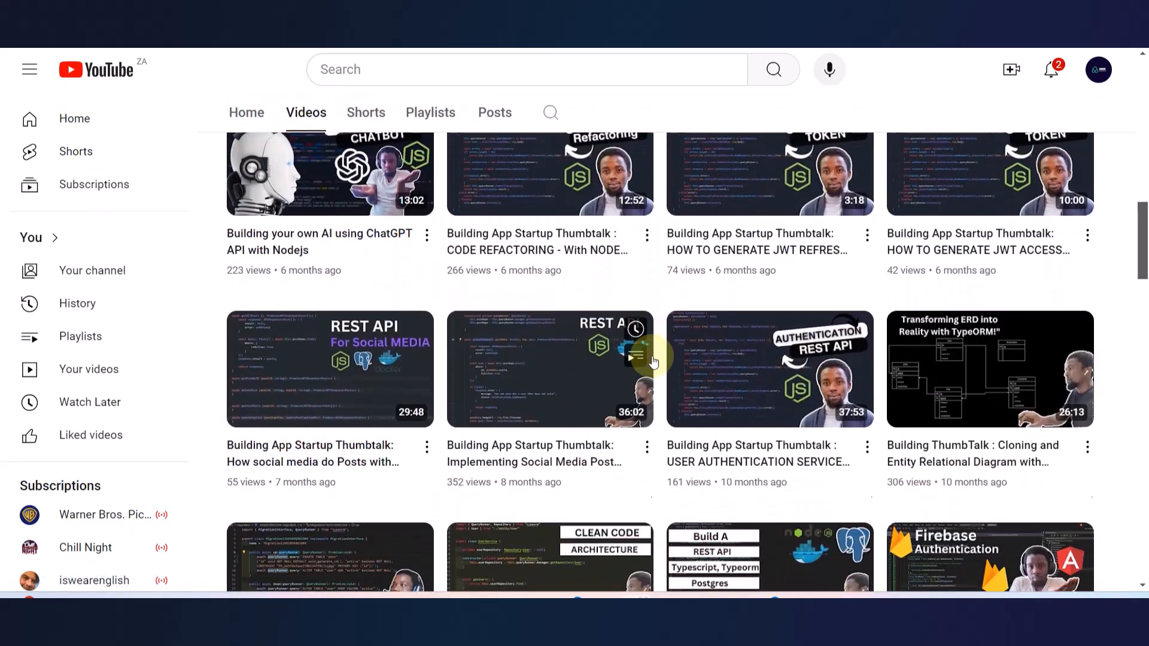
- Return up the YouTube video list and view the instructor's course search results on Udemy
scroll(652, 361, up, 6)
scroll(653, 361, up, 8)
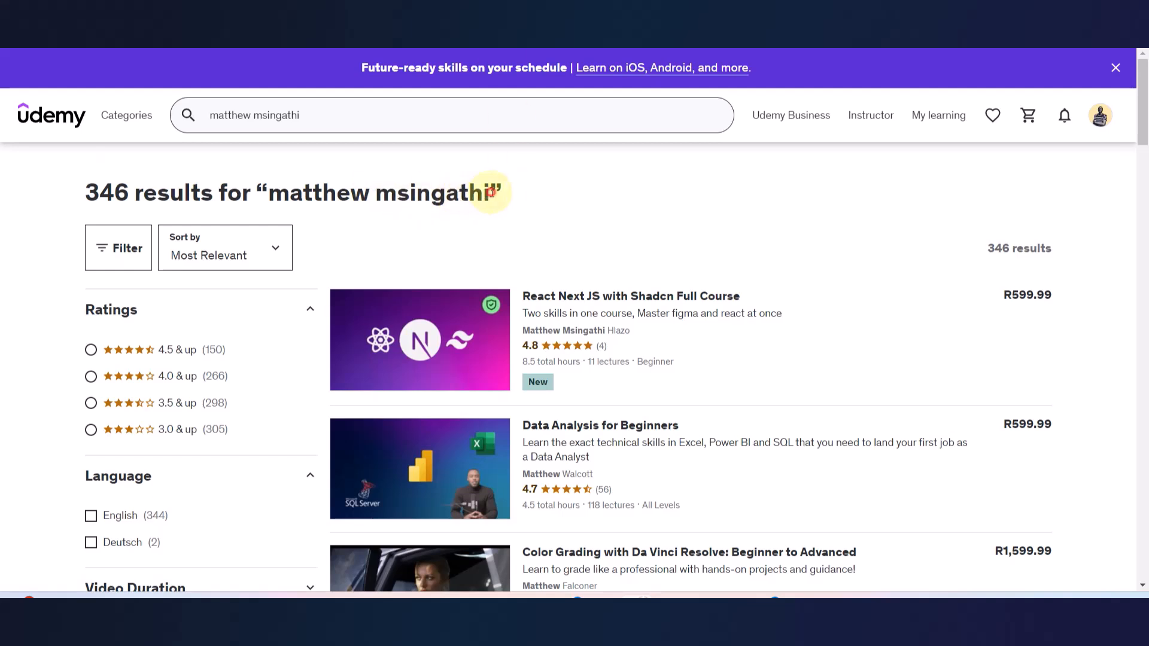
drag(491, 192, 268, 192)
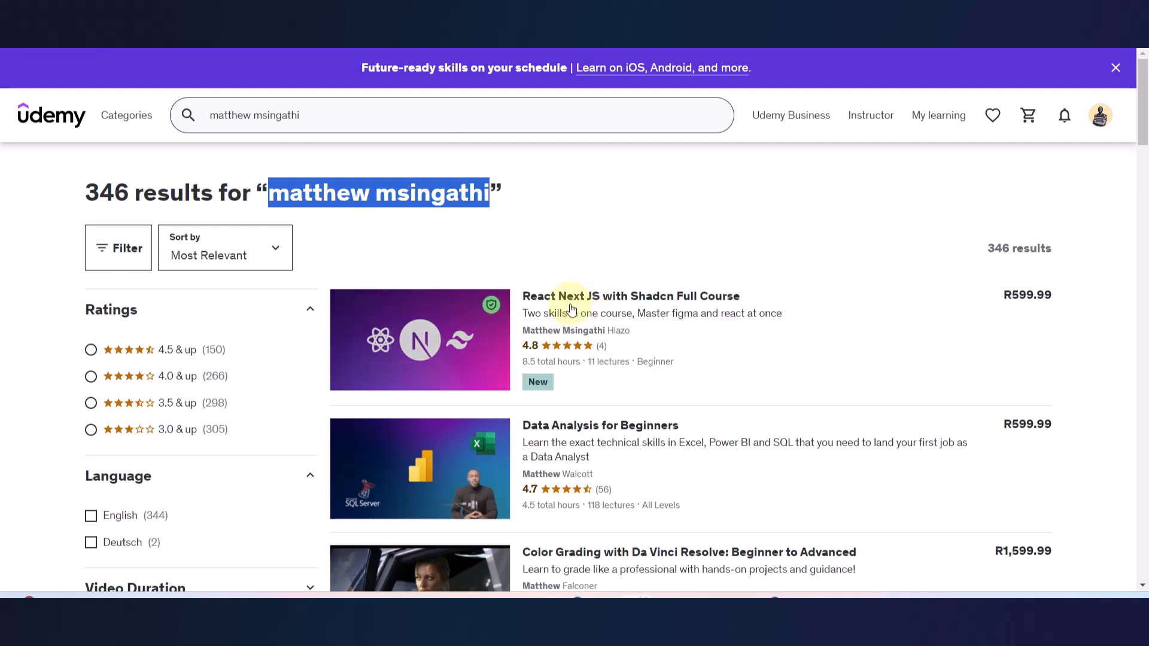
mouse_move(575, 309)
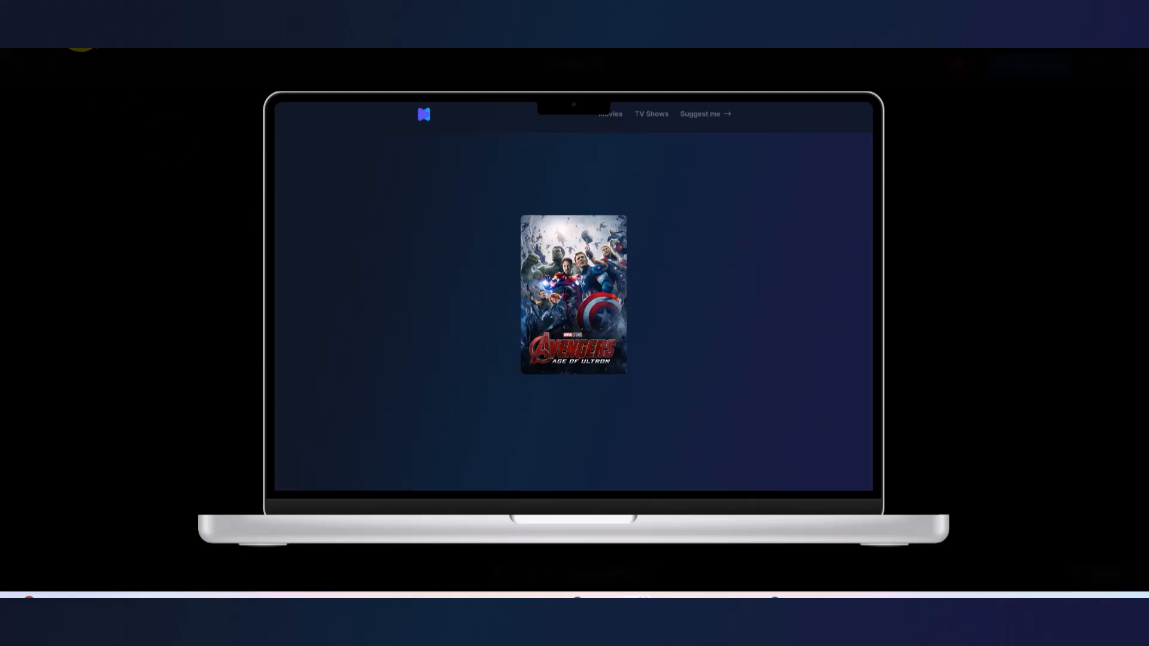
- Switch back to Figma, scale the enlarged poster image in the second IMAGE variant by 0.93x, and check the hover effect in the prototype
click(82, 33)
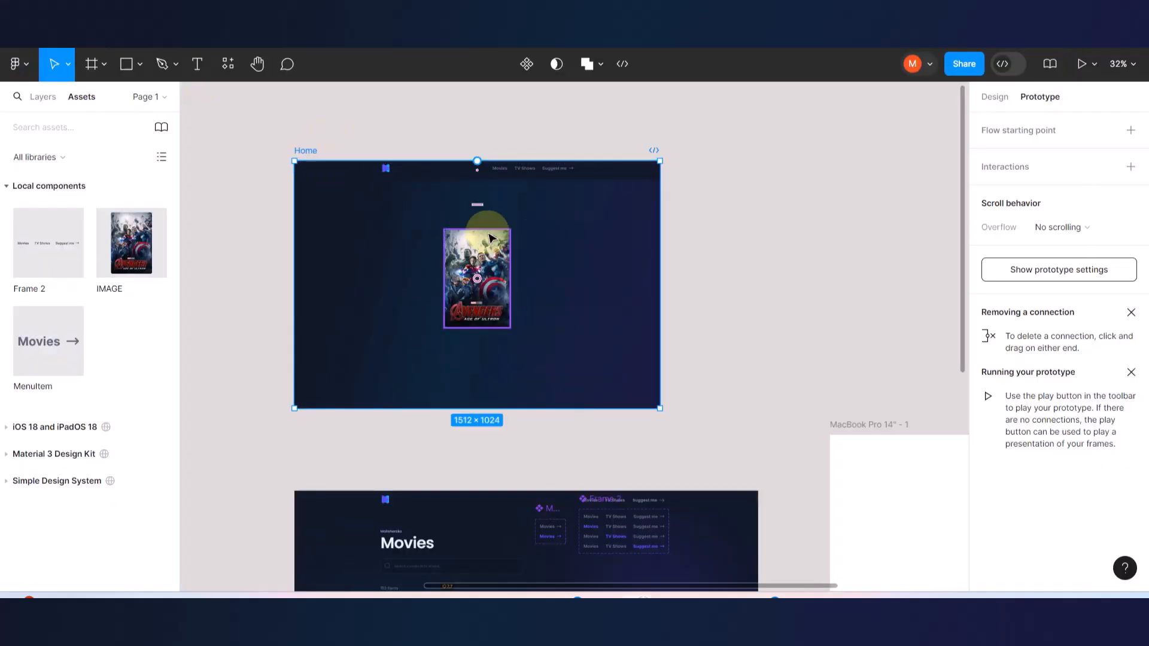
scroll(571, 406, down, 10)
scroll(578, 411, right, 3)
scroll(672, 512, up, 5)
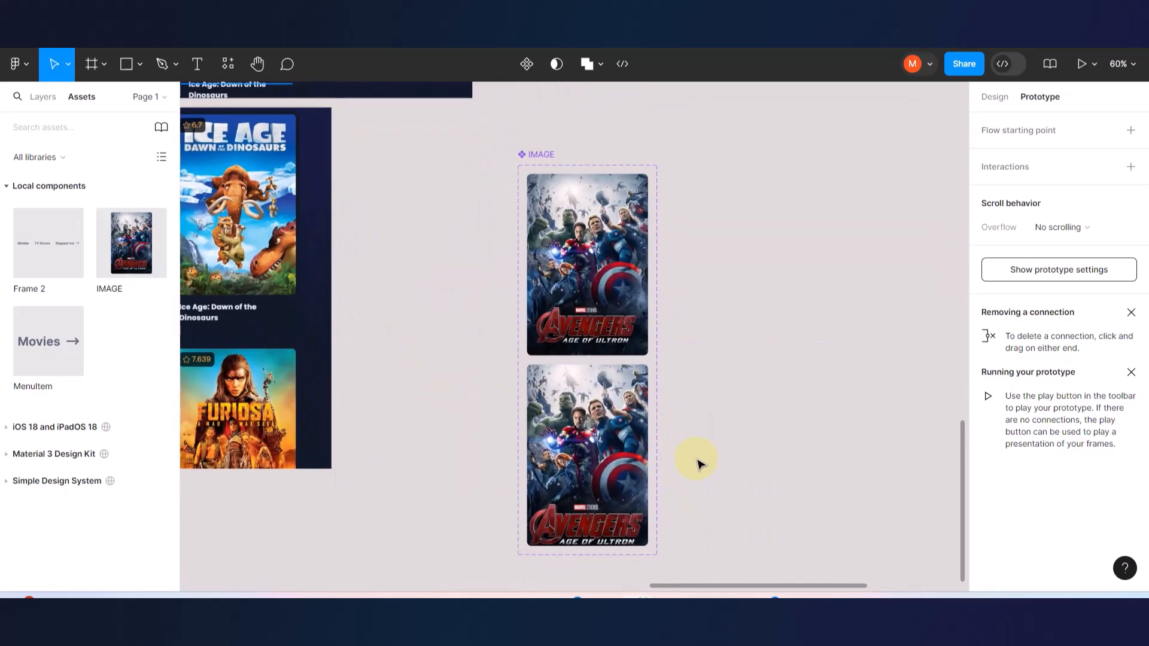
scroll(699, 464, up, 2)
click(583, 414)
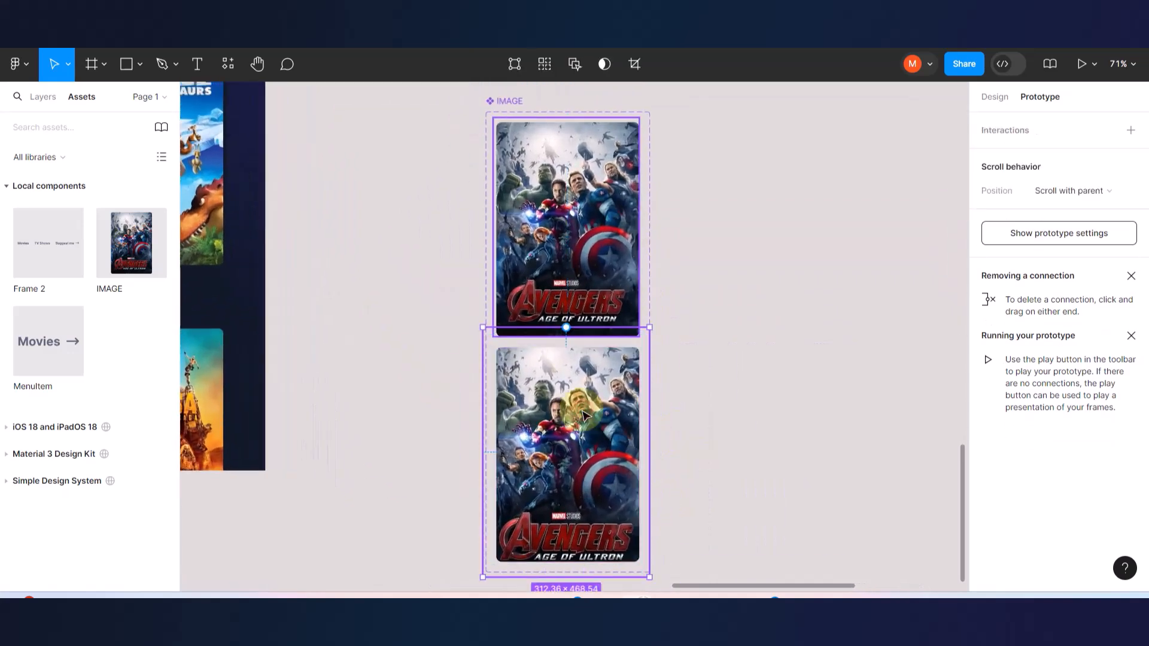
click(994, 102)
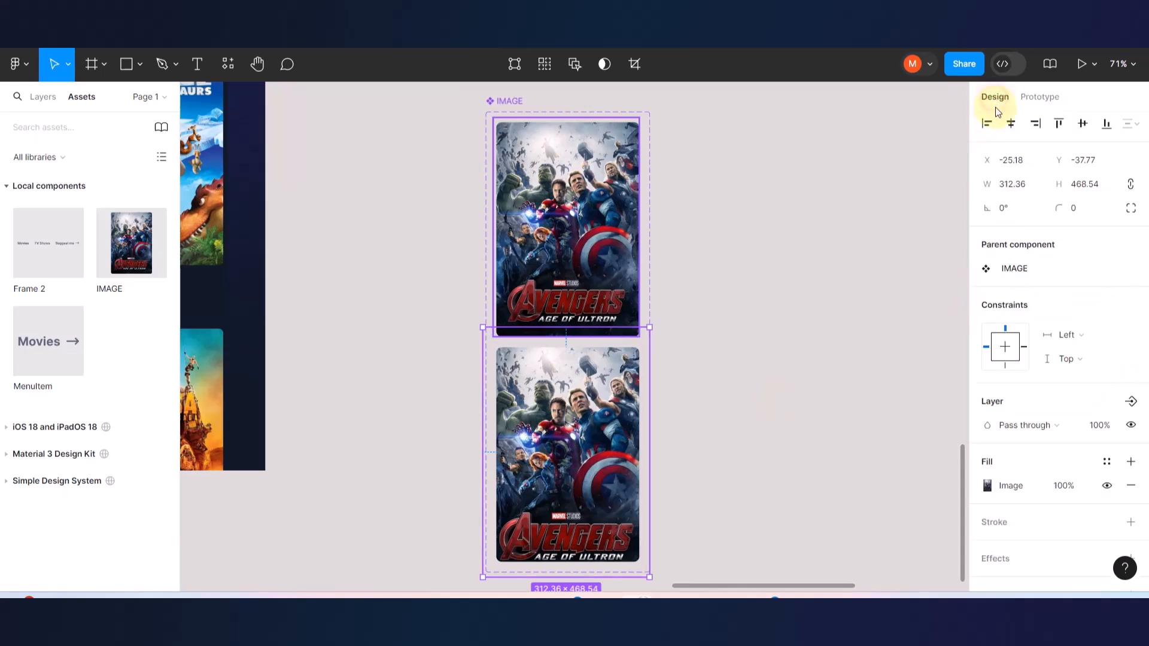
scroll(1043, 476, down, 1)
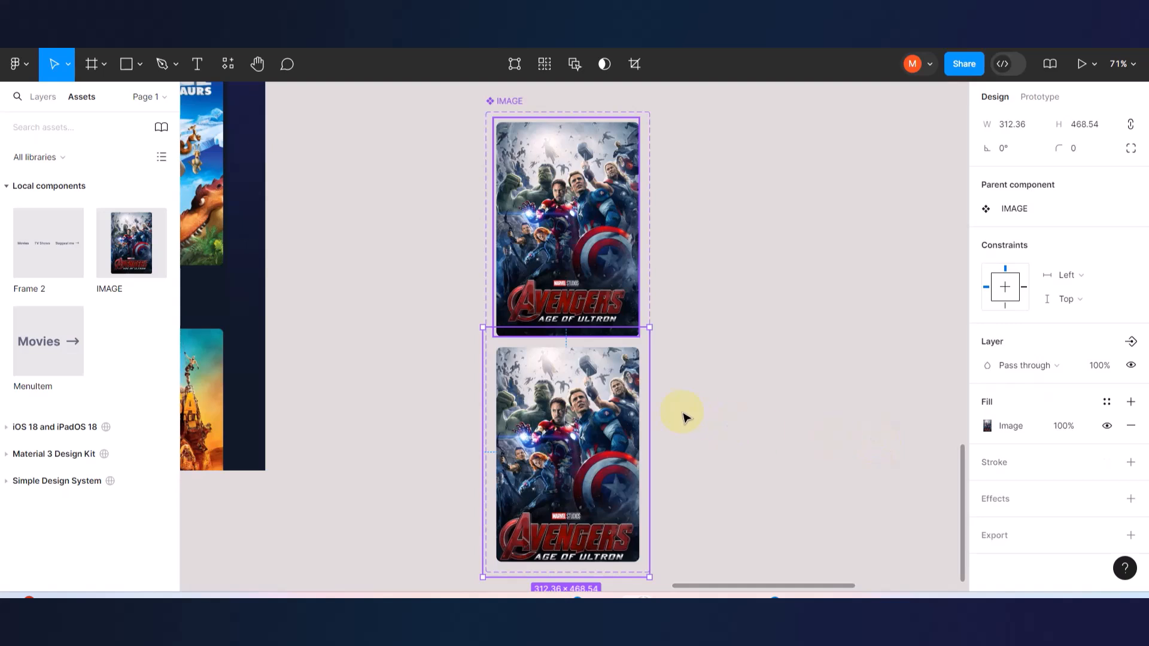
key(k)
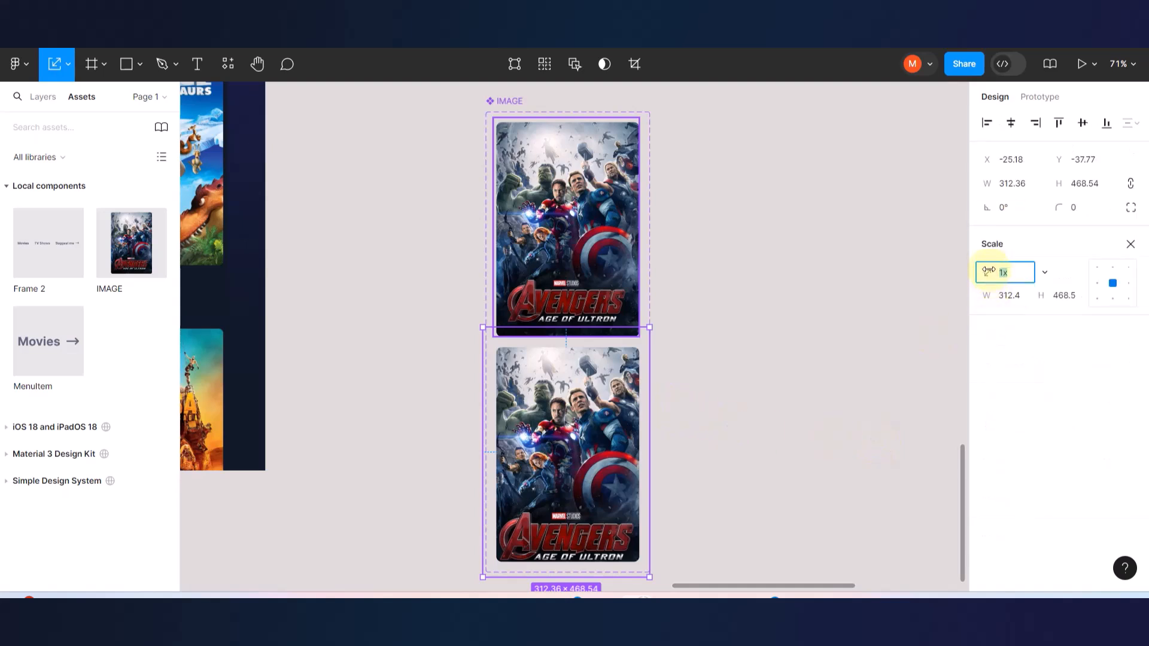
drag(988, 271, 984, 271)
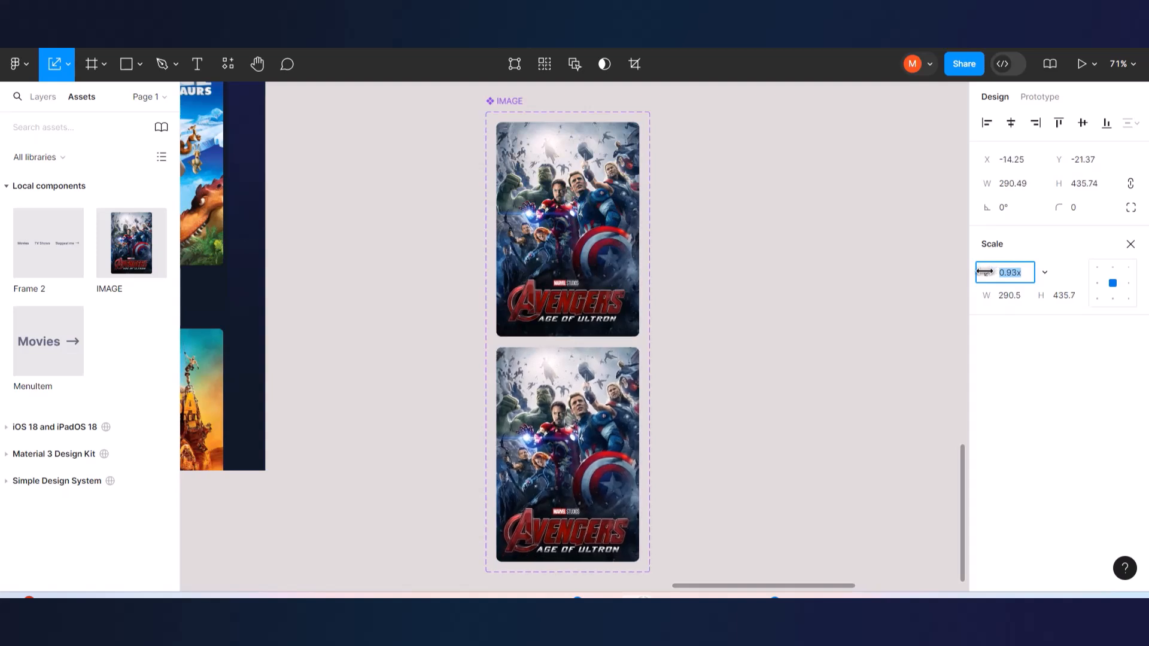
click(858, 290)
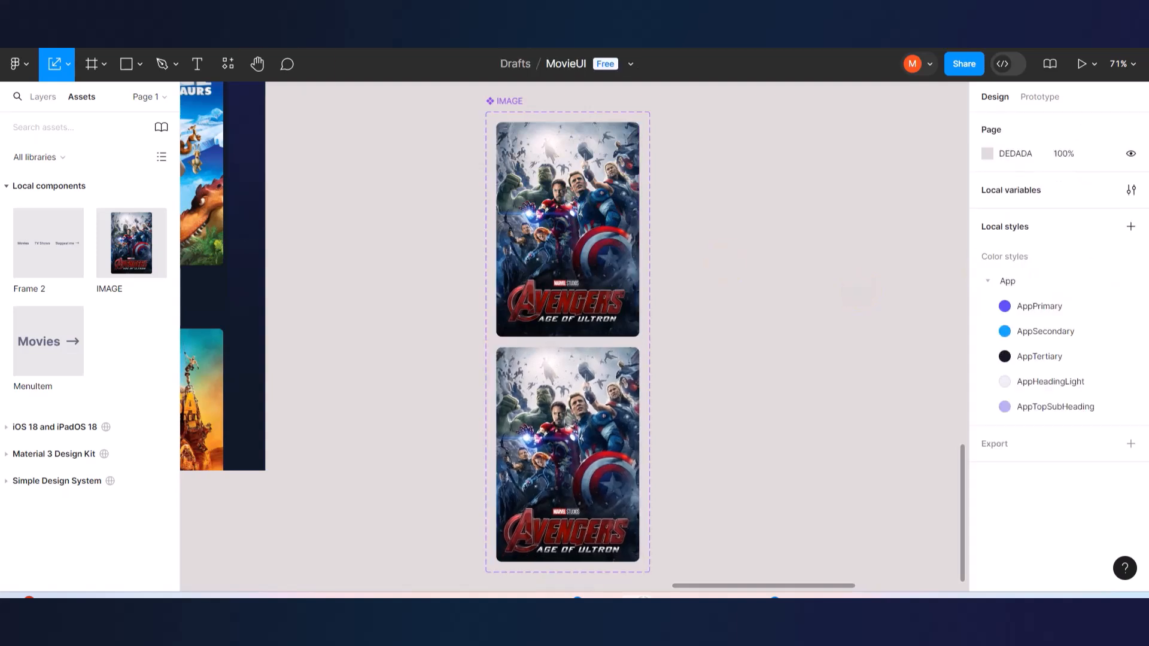
key(ctrl+Tab)
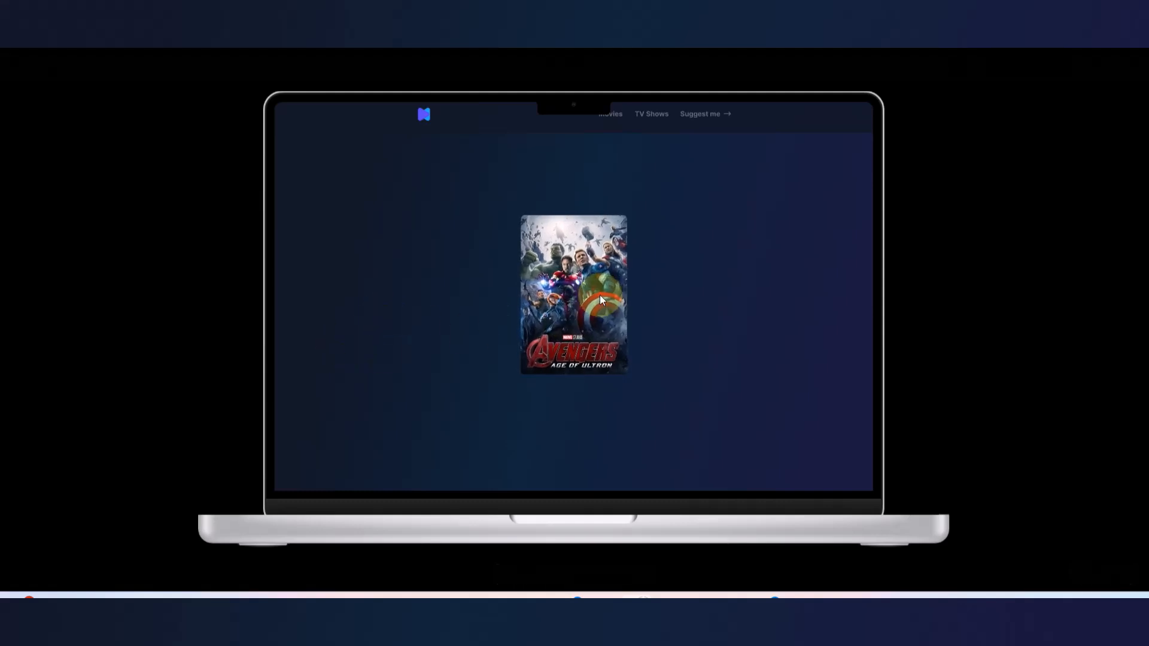
key(ctrl+Tab)
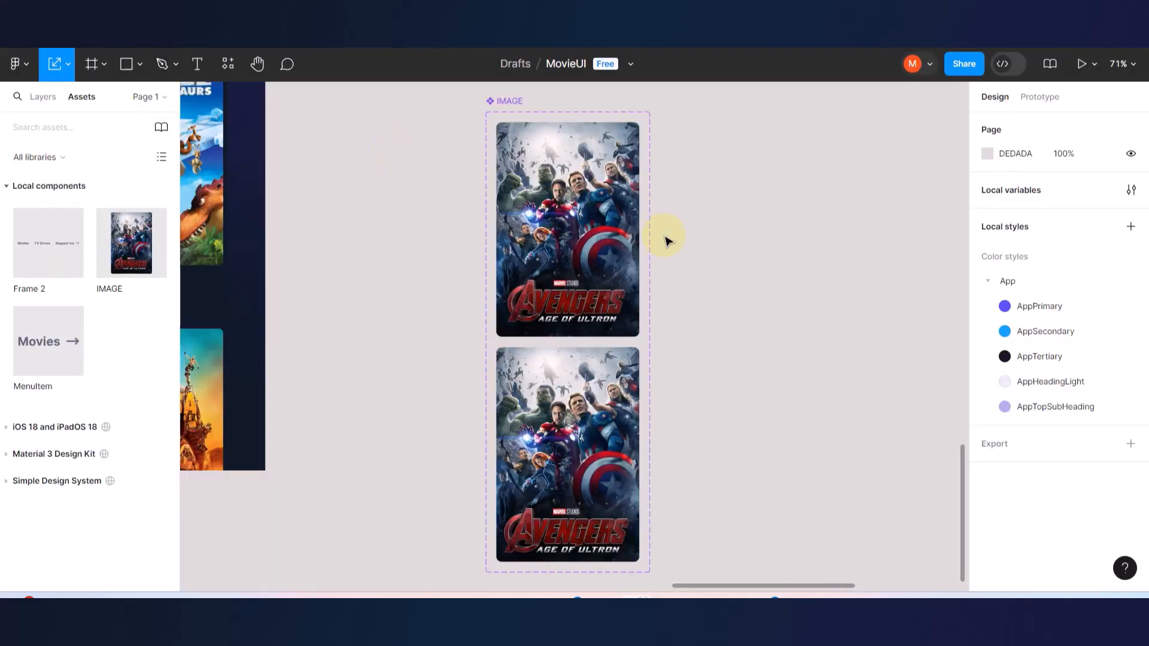
- Examine the title area and background of the reference movie cards below the Movies design
scroll(668, 241, down, 3)
scroll(664, 238, up, 5)
scroll(664, 238, left, 5)
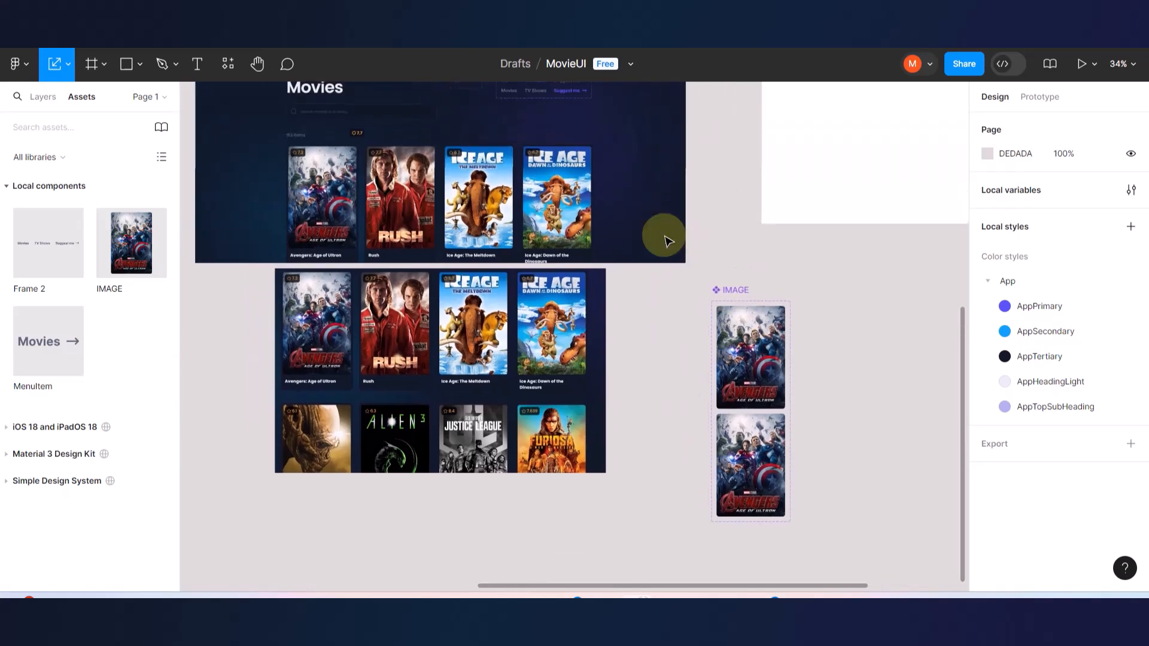
click(468, 402)
scroll(468, 402, up, 5)
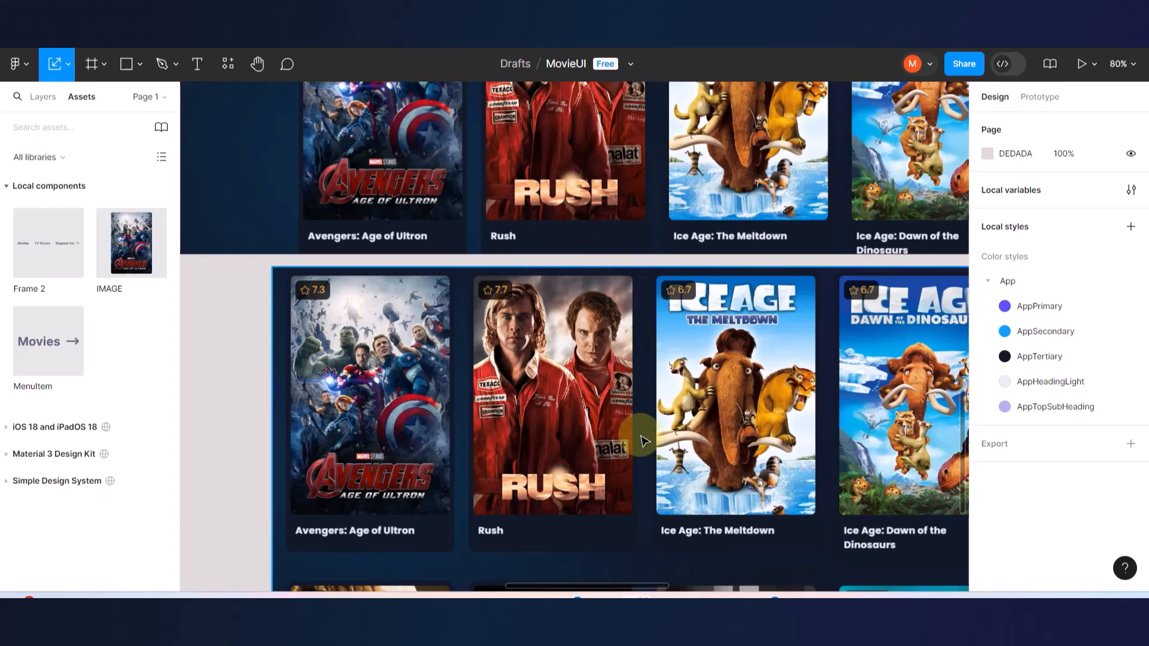
scroll(546, 436, down, 2)
scroll(546, 436, up, 4)
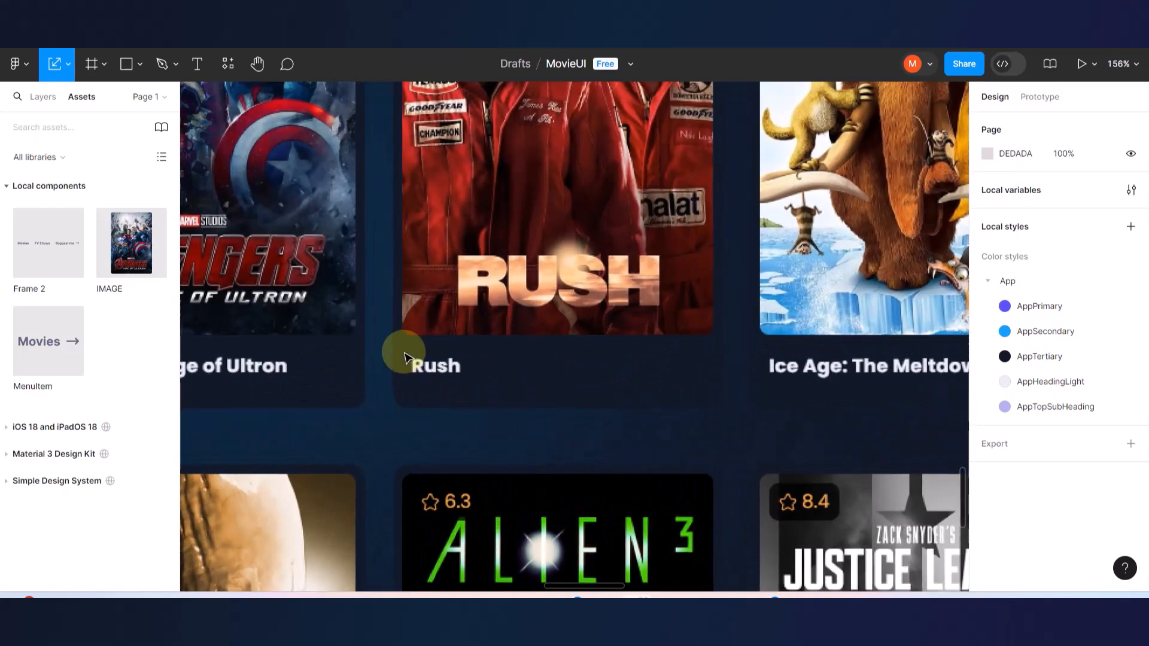
scroll(578, 430, down, 5)
scroll(579, 431, down, 3)
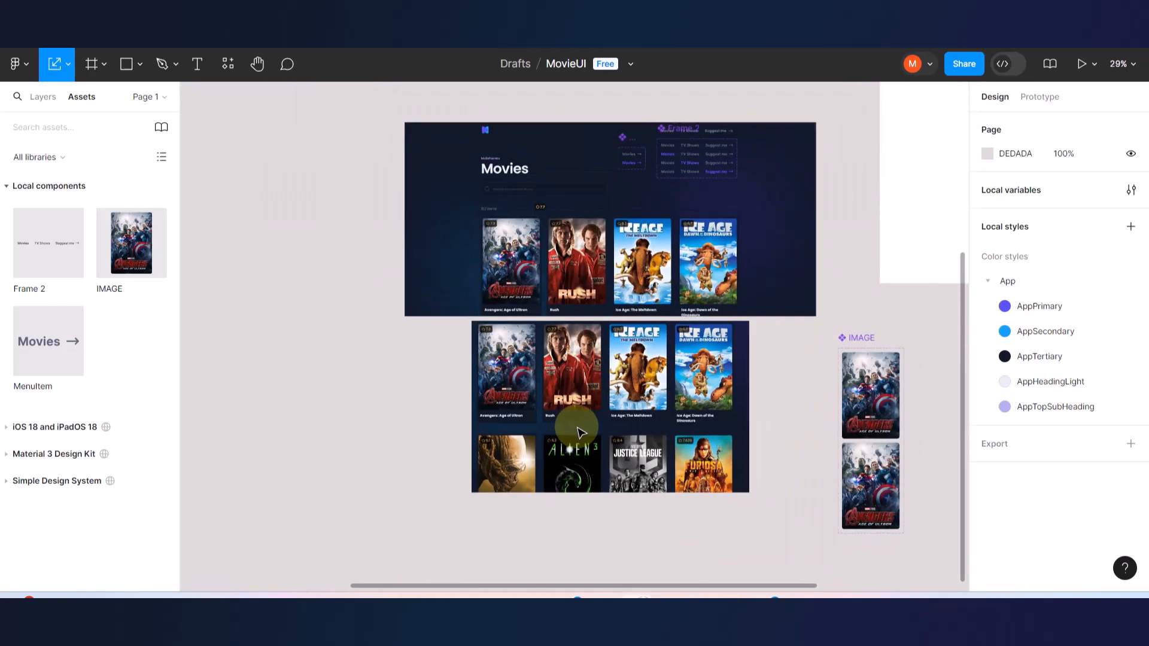
- Move the IMAGE instance out of the Home frame onto the Movies reference design
scroll(577, 430, up, 5)
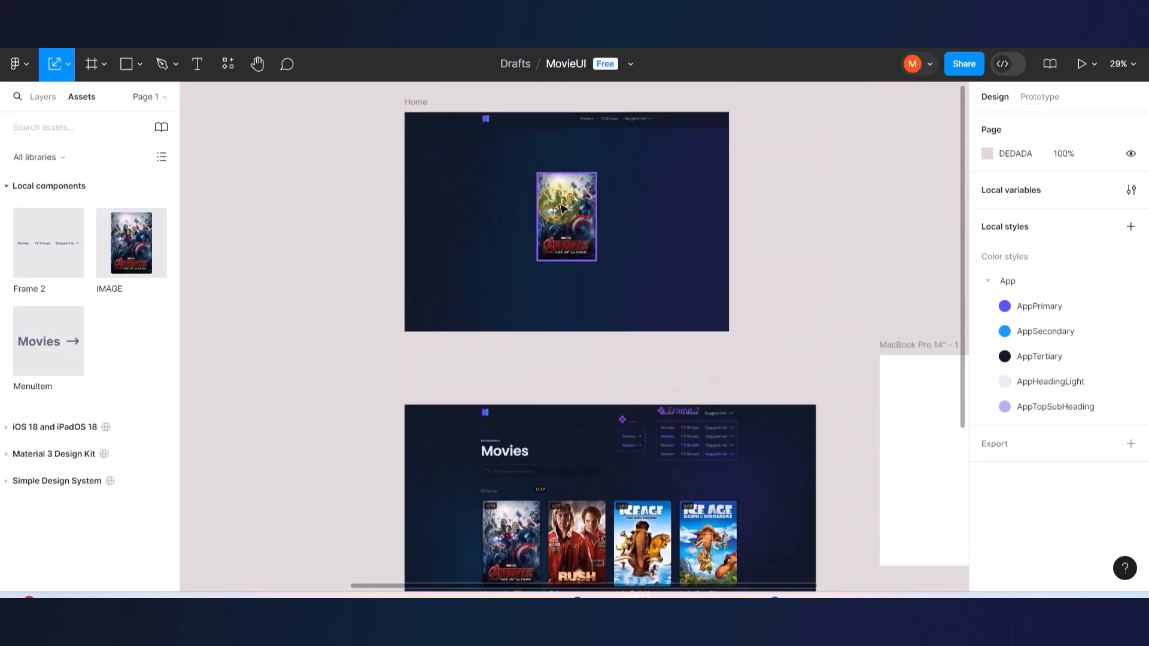
click(562, 208)
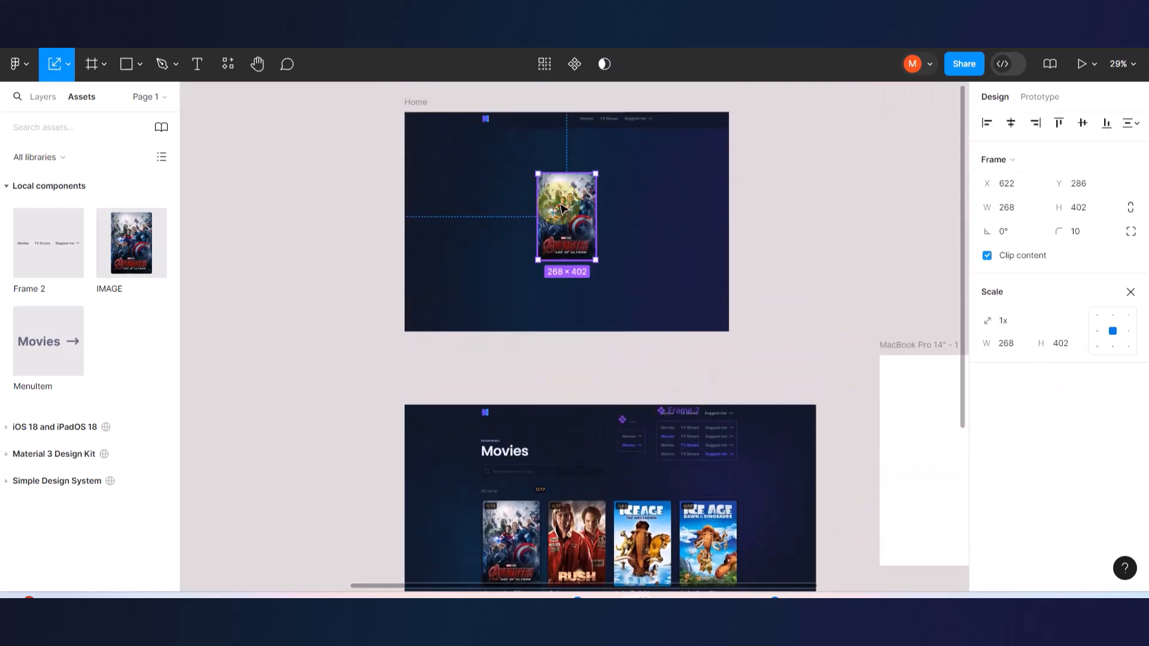
drag(571, 203, 599, 503)
scroll(671, 383, down, 5)
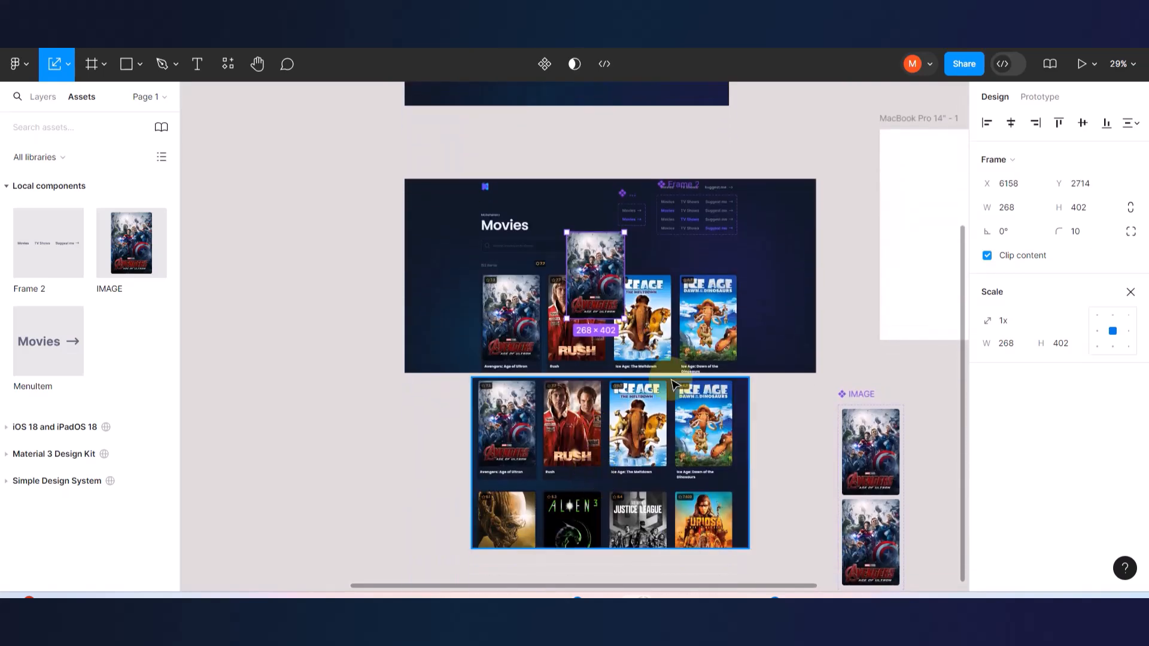
- Rename the empty MacBook Pro 14" - 1 frame as Components
scroll(671, 384, right, 3)
scroll(671, 384, down, 1)
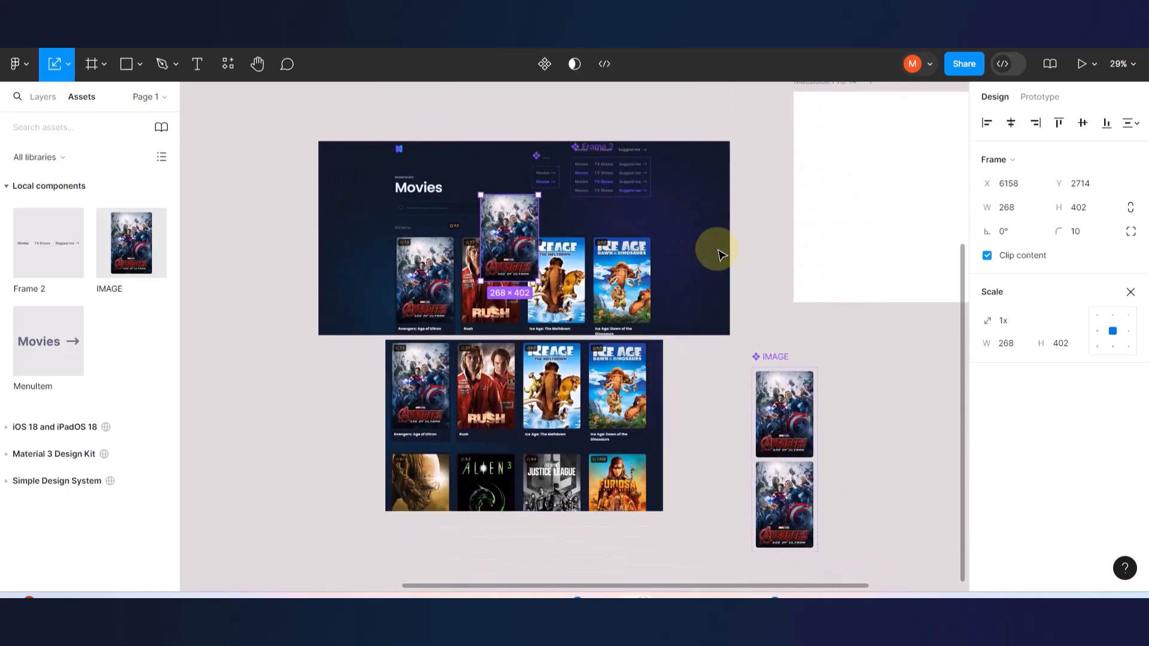
scroll(720, 254, right, 2)
scroll(719, 254, up, 2)
scroll(720, 254, right, 4)
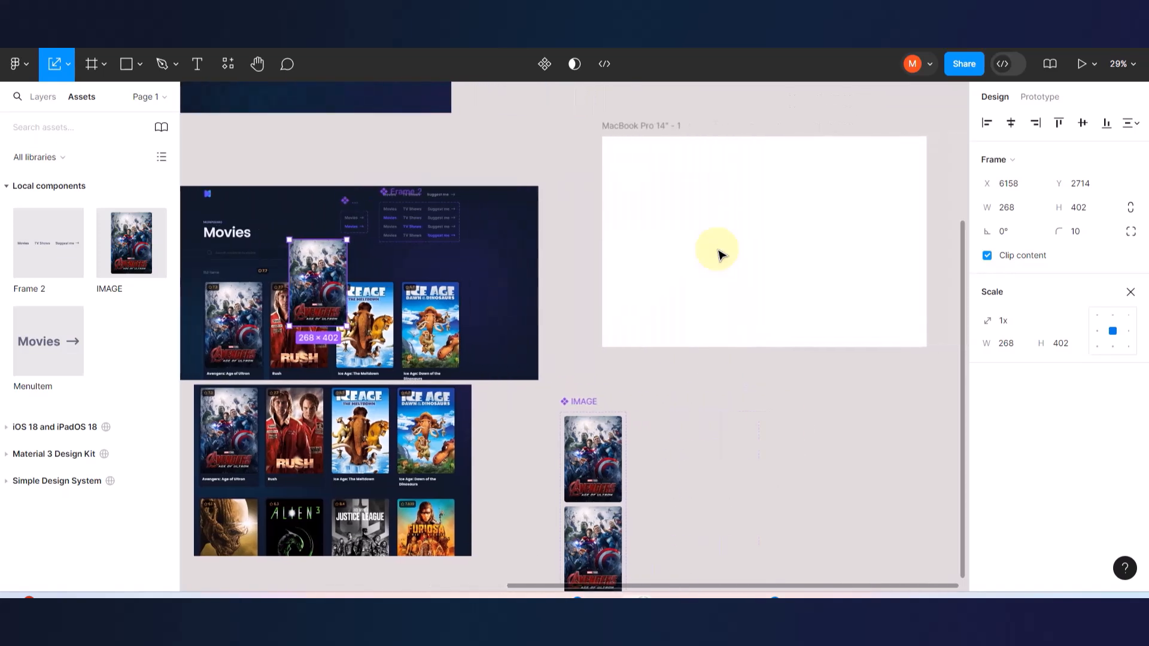
scroll(720, 254, up, 4)
click(638, 240)
double_click(638, 240)
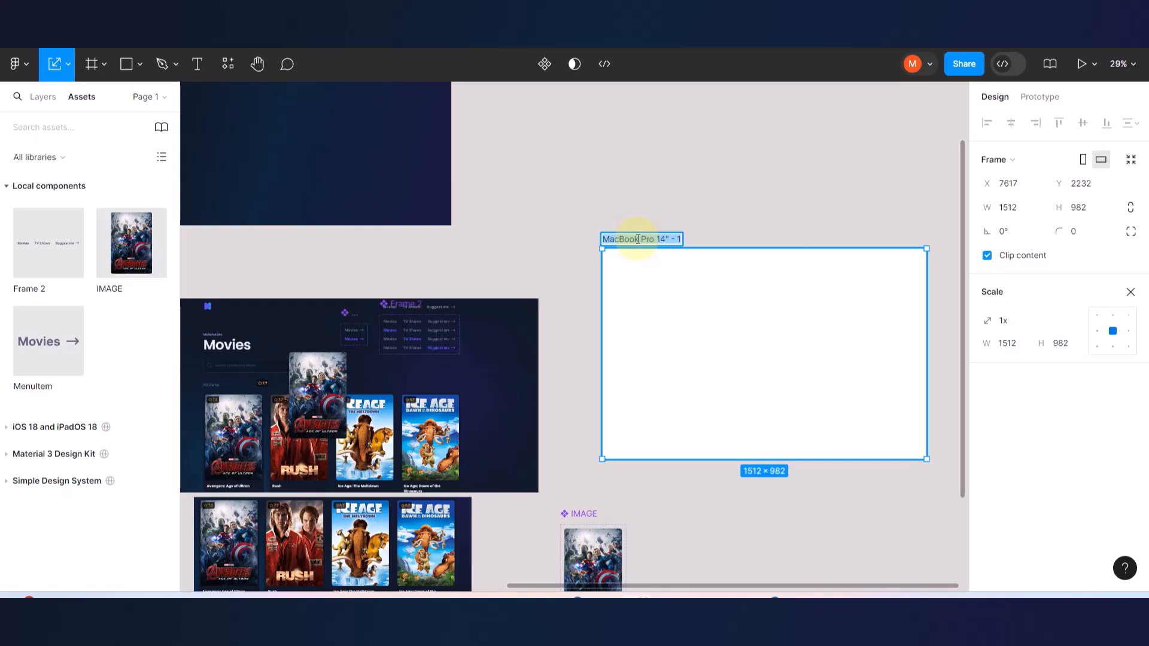
text(cOMPonents)
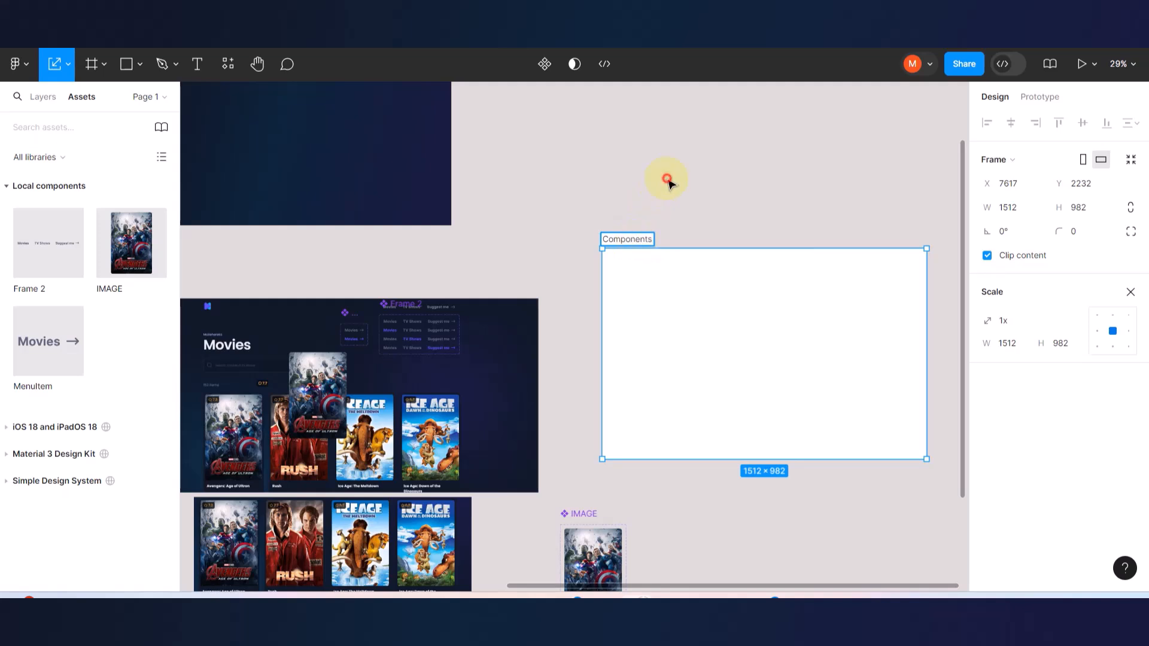
click(667, 179)
- Move the Frame 2, MenuItem and IMAGE component sets into the Components frame, placed side by side
drag(404, 309, 652, 282)
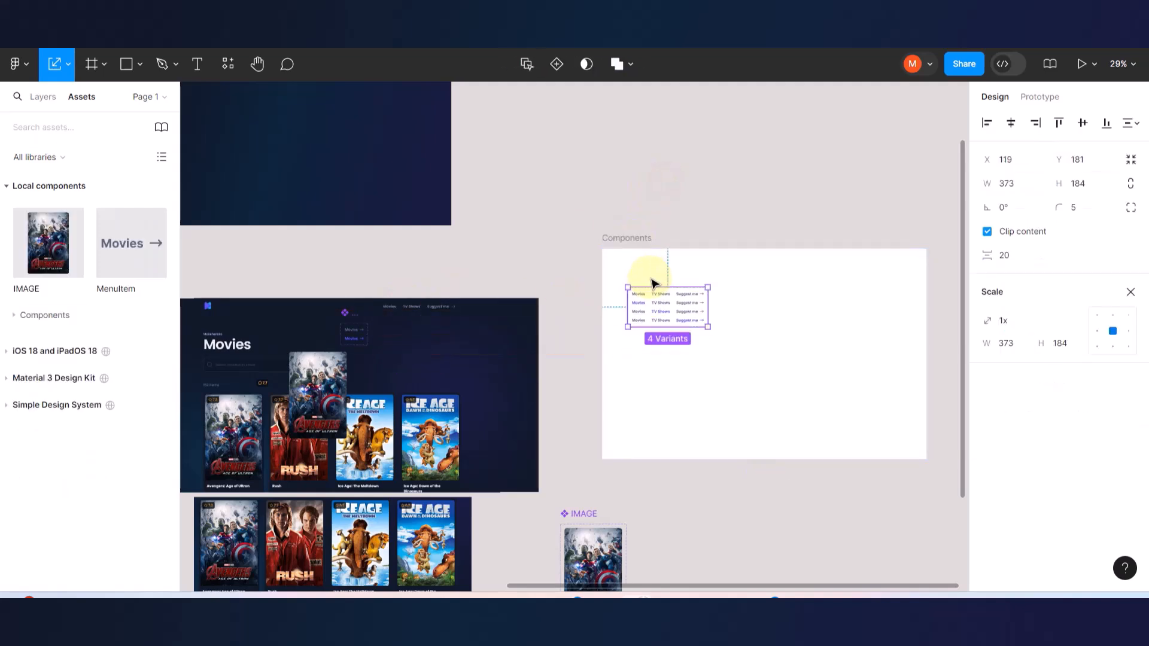
click(355, 321)
drag(355, 321, 742, 293)
drag(578, 515, 855, 257)
- Fill the Components frame with the dark navy 151930 sampled from the Movies reference design
click(643, 239)
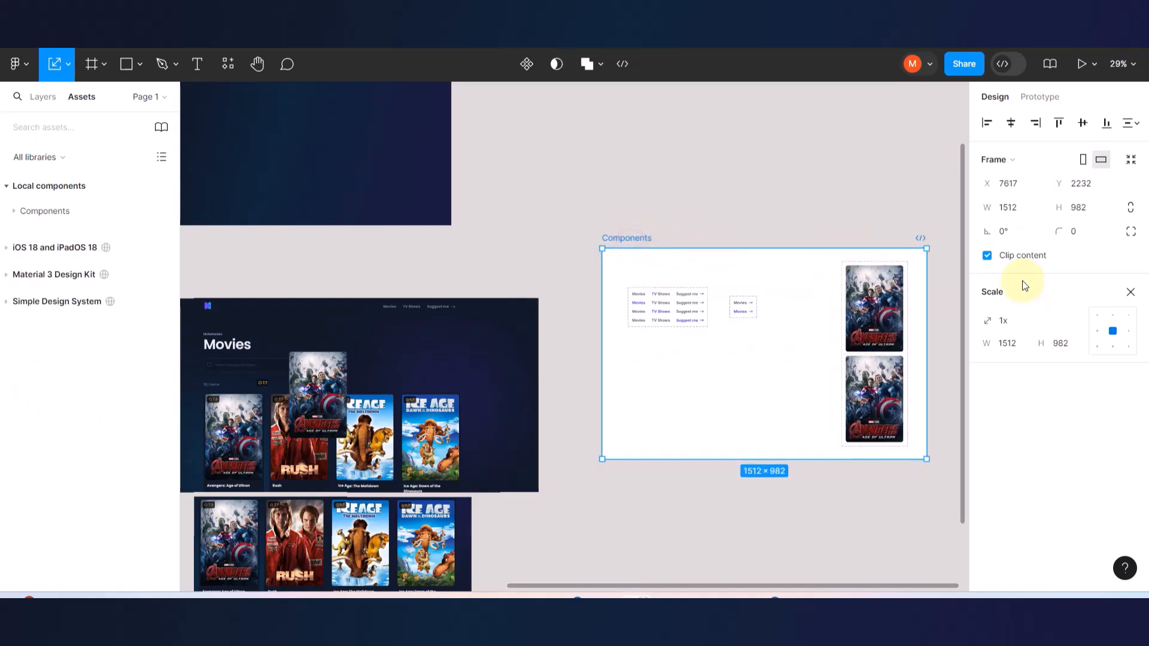
key(v)
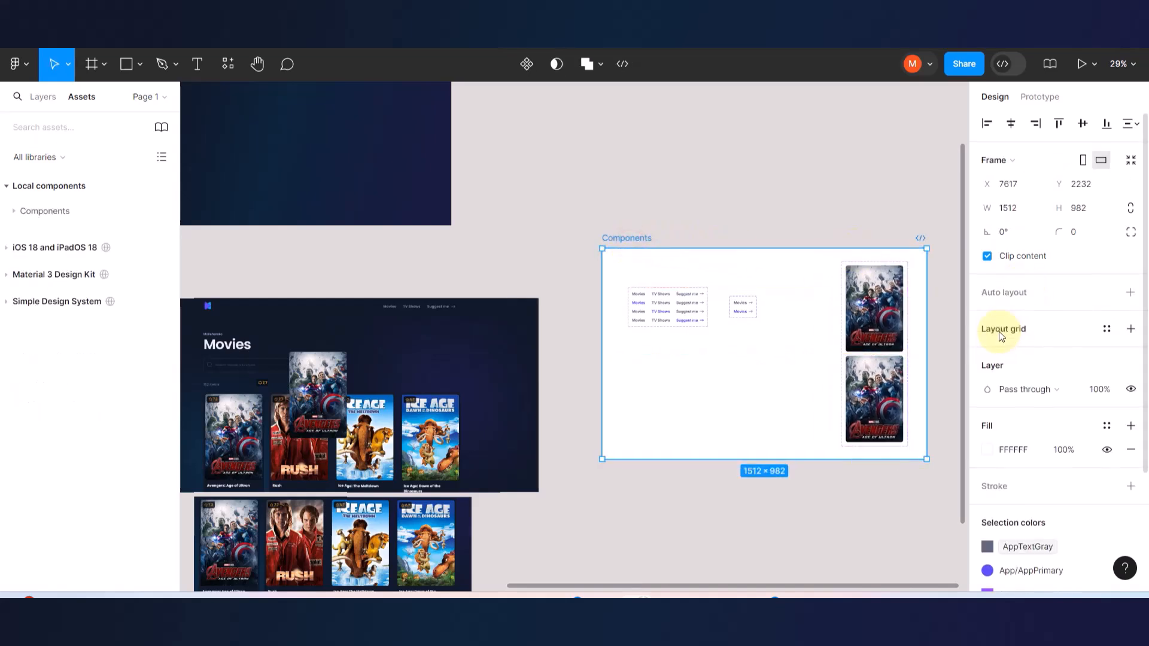
click(987, 450)
click(810, 414)
click(508, 344)
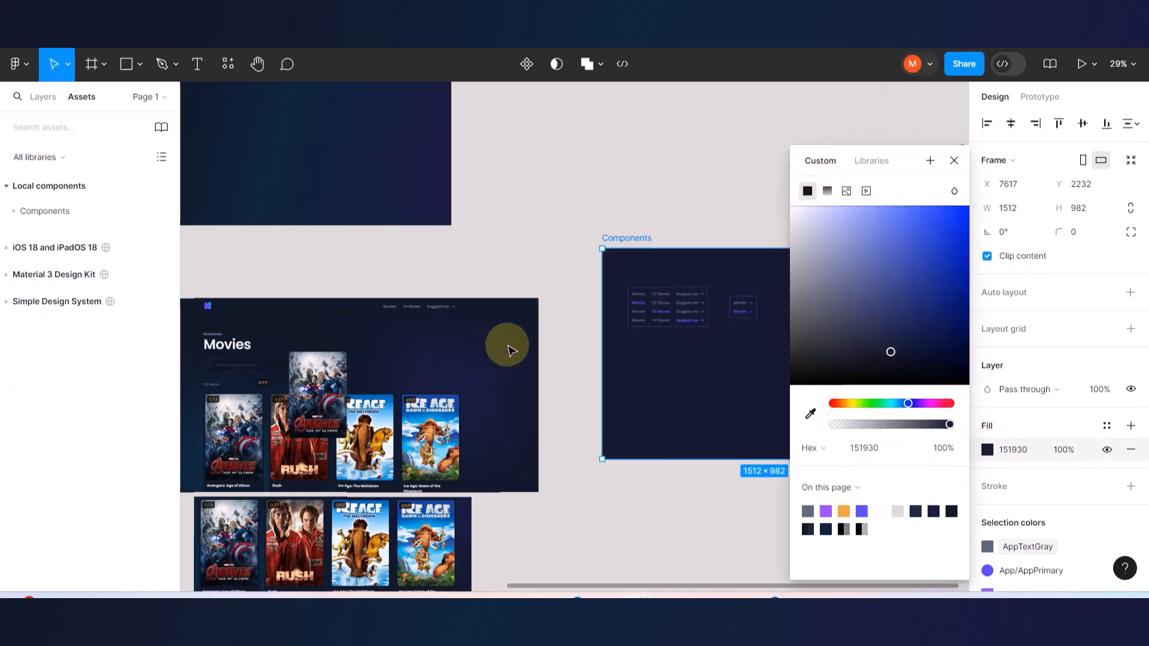
click(548, 202)
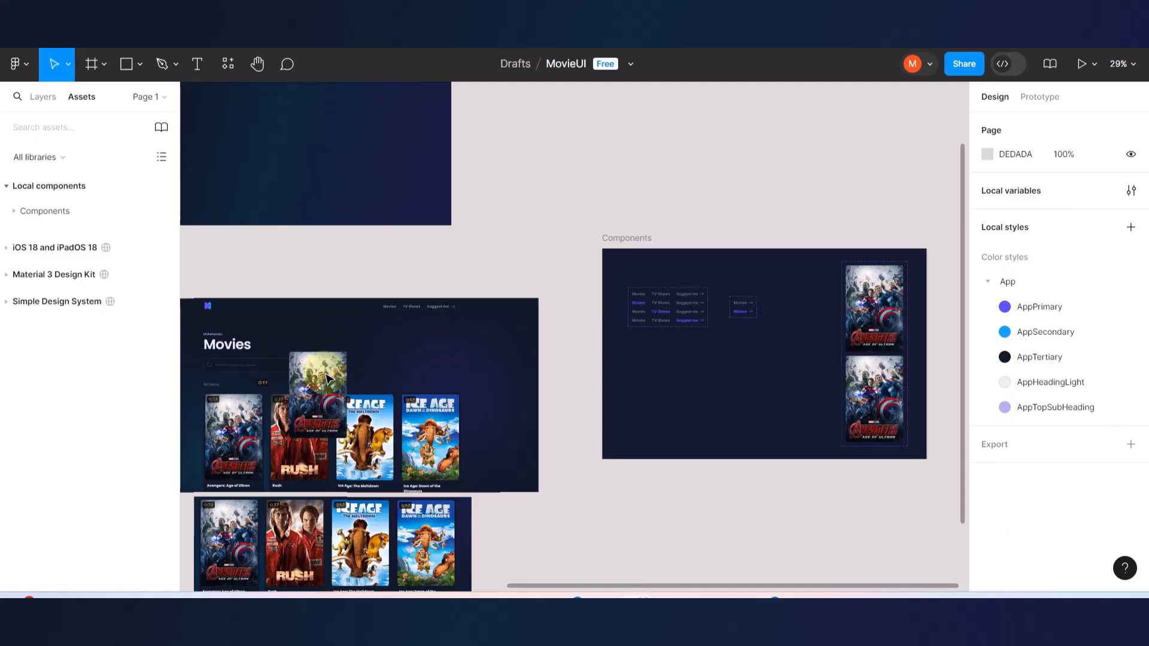
- Reposition the IMAGE instance beside the fourth poster of the Movies reference design
drag(313, 366, 682, 419)
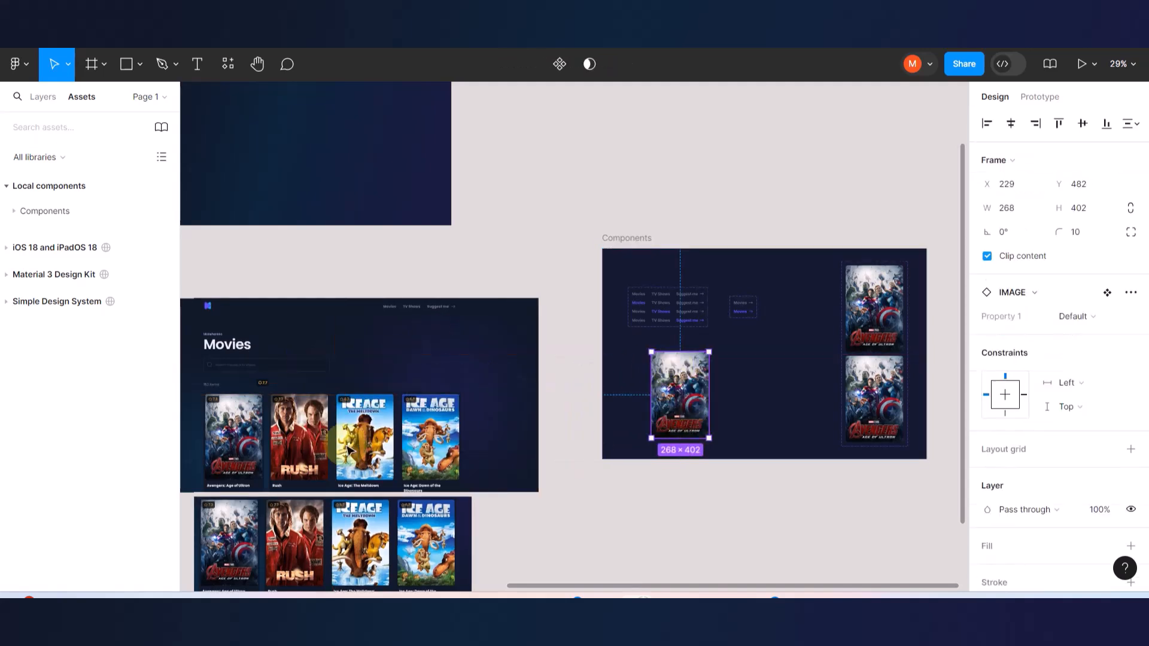
drag(671, 394, 484, 409)
- Examine the rating badges and one- and two-line titles on the Ice Age reference cards
scroll(484, 408, down, 3)
scroll(484, 408, left, 4)
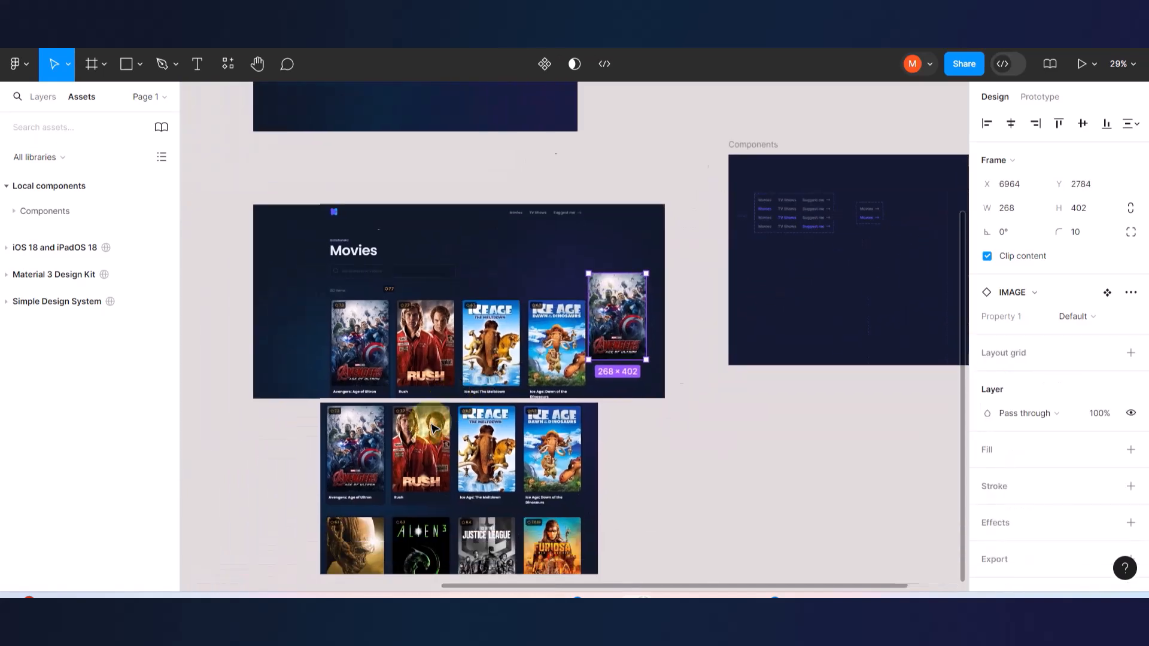
scroll(622, 392, up, 3)
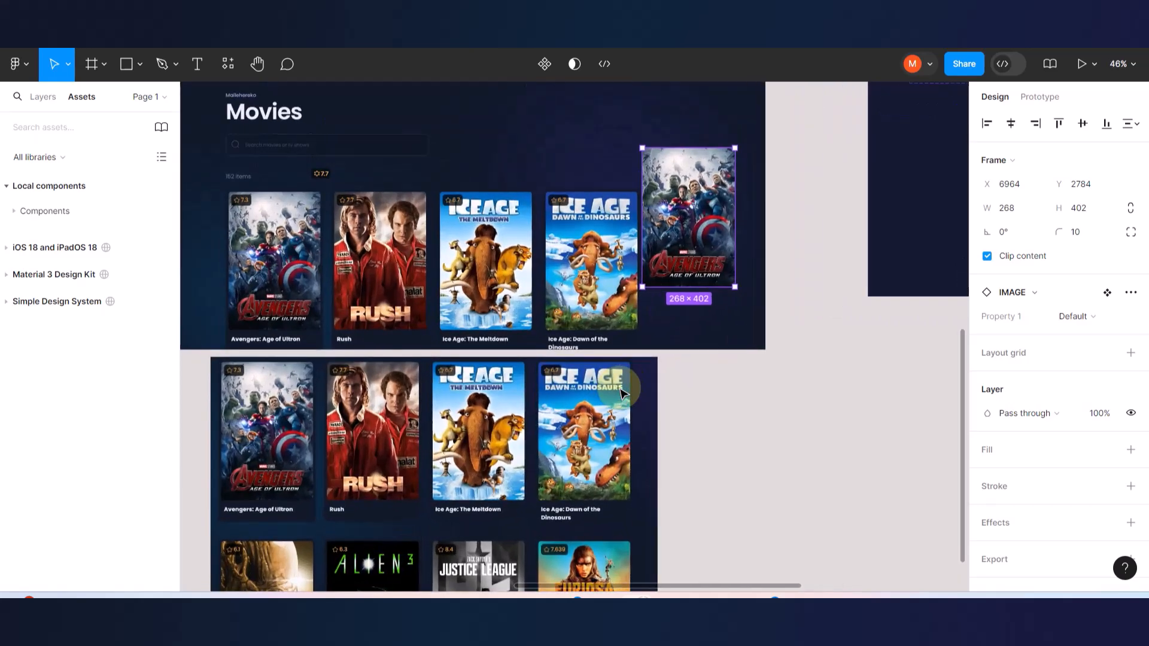
scroll(622, 392, up, 5)
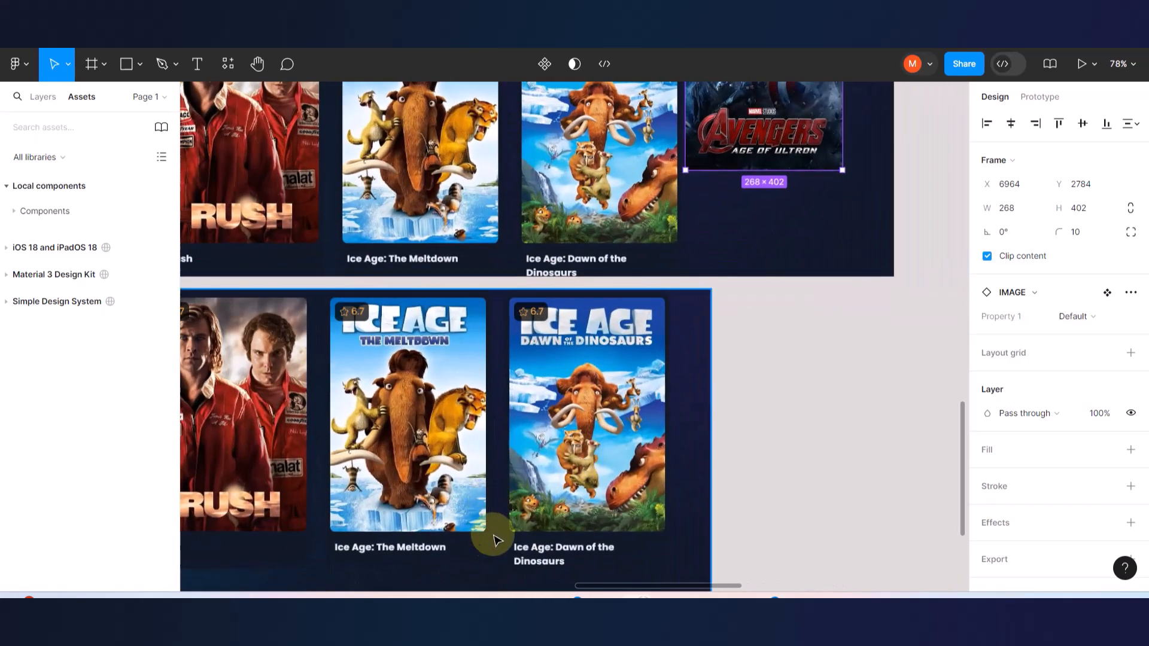
scroll(564, 499, up, 2)
scroll(538, 460, down, 4)
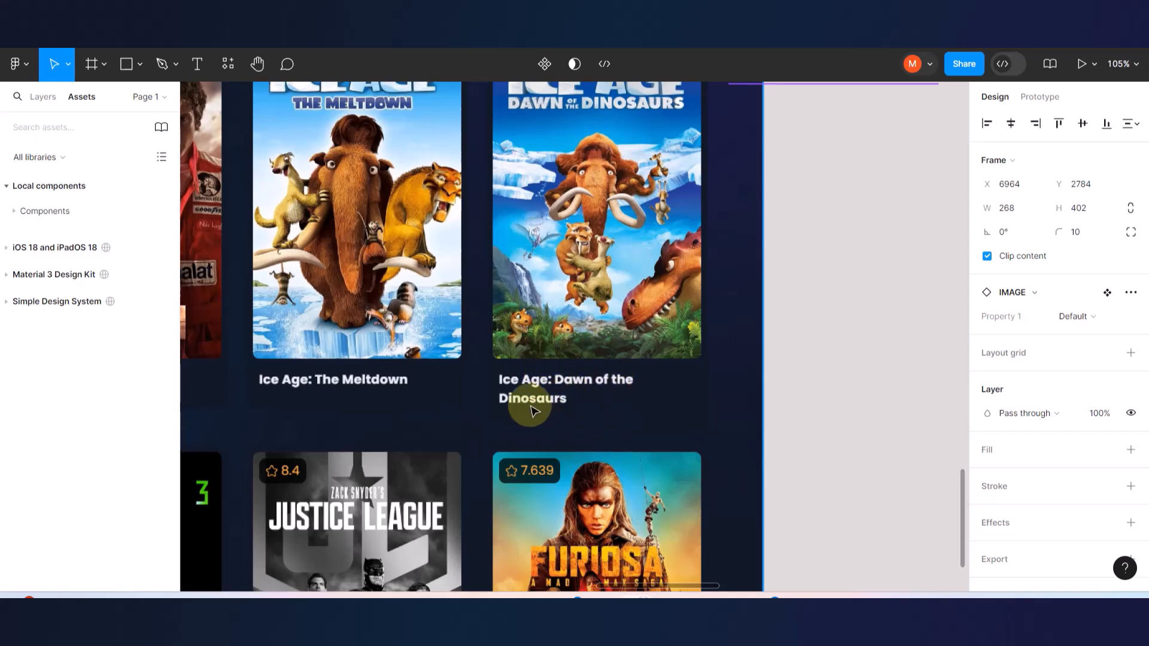
scroll(535, 411, right, 2)
scroll(527, 407, up, 2)
scroll(513, 398, down, 3)
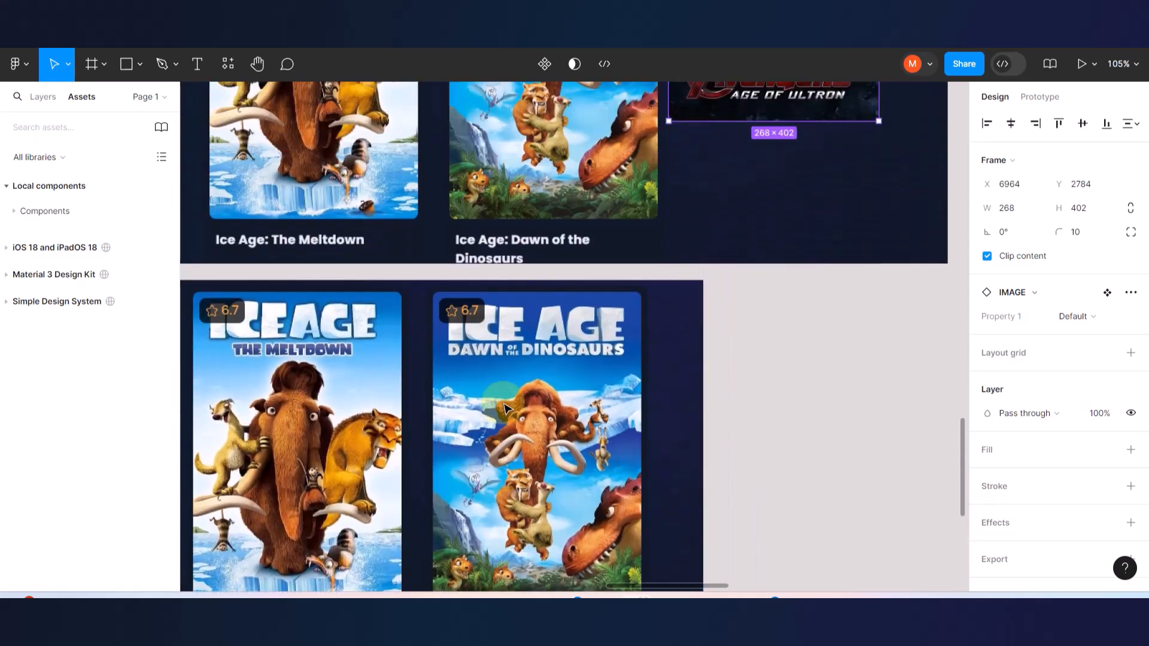
- Add the text "Avengers: Age of Ultron" over the matching title on the first card of the Movies reference design
scroll(491, 383, up, 1)
scroll(479, 377, left, 7)
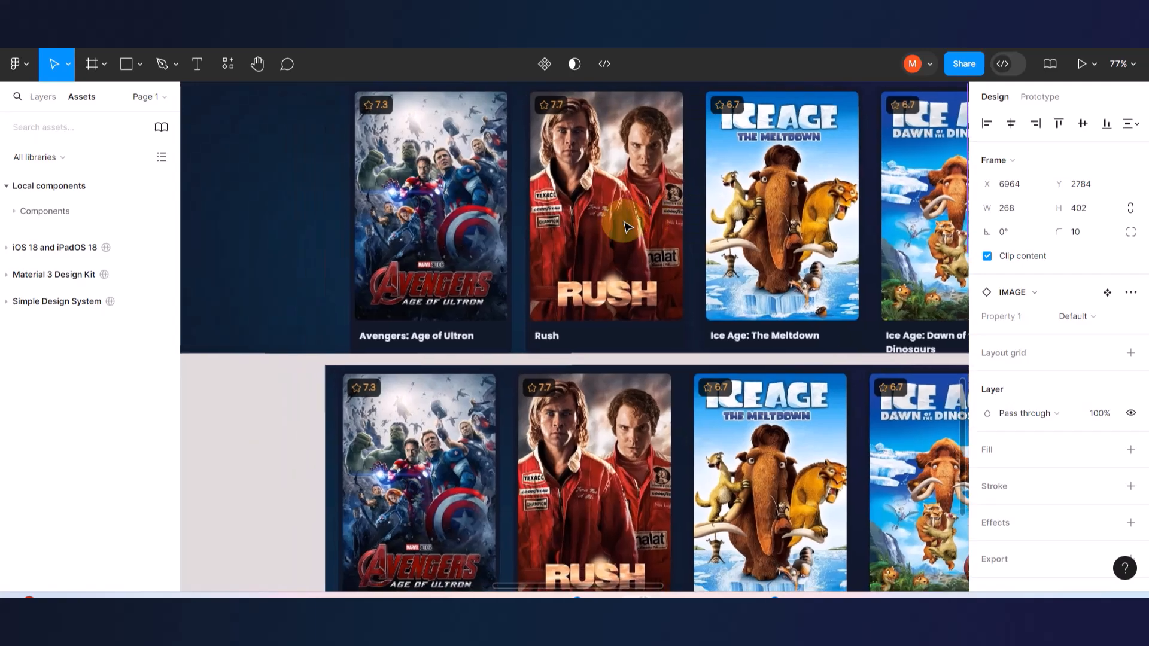
scroll(366, 352, up, 4)
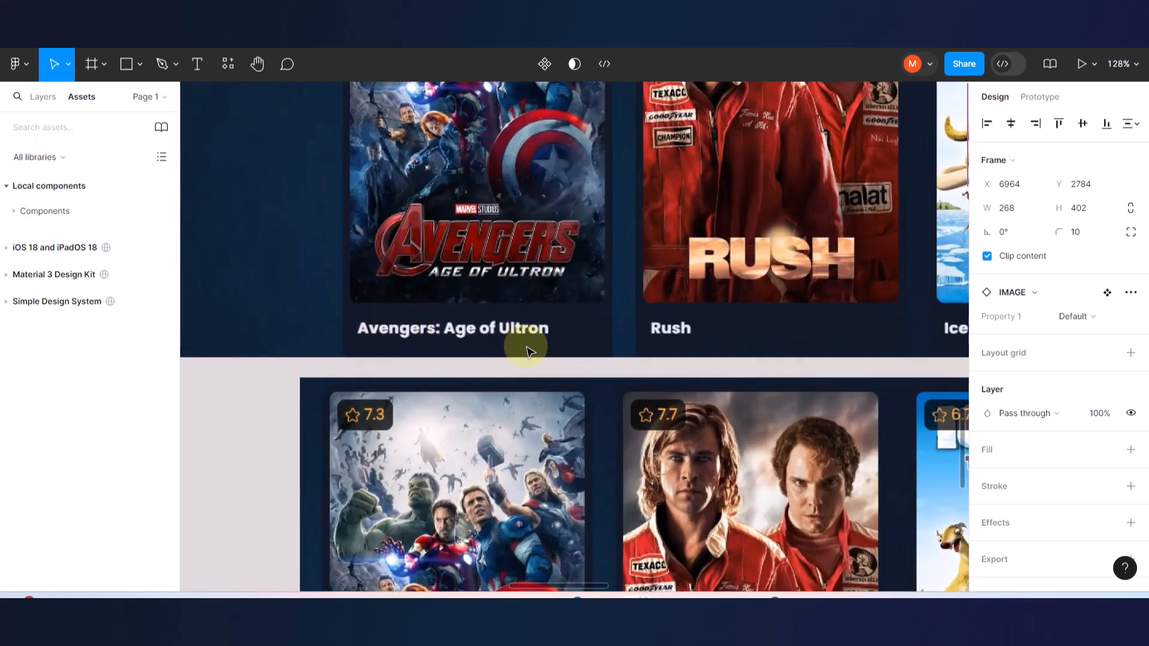
scroll(448, 320, up, 3)
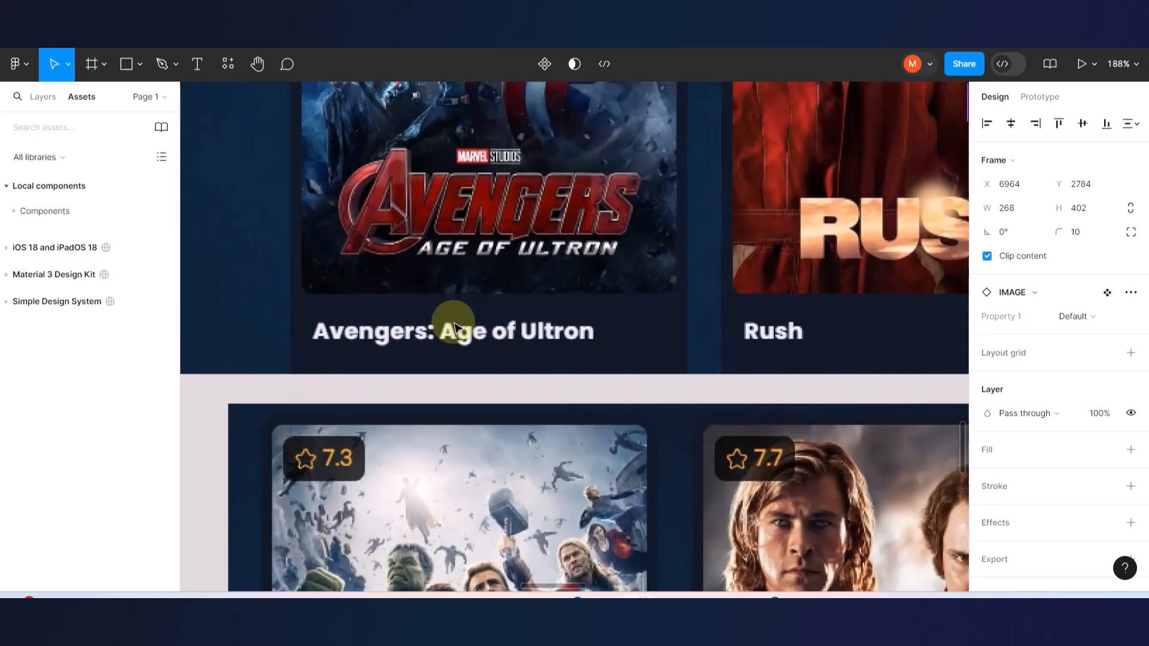
click(201, 62)
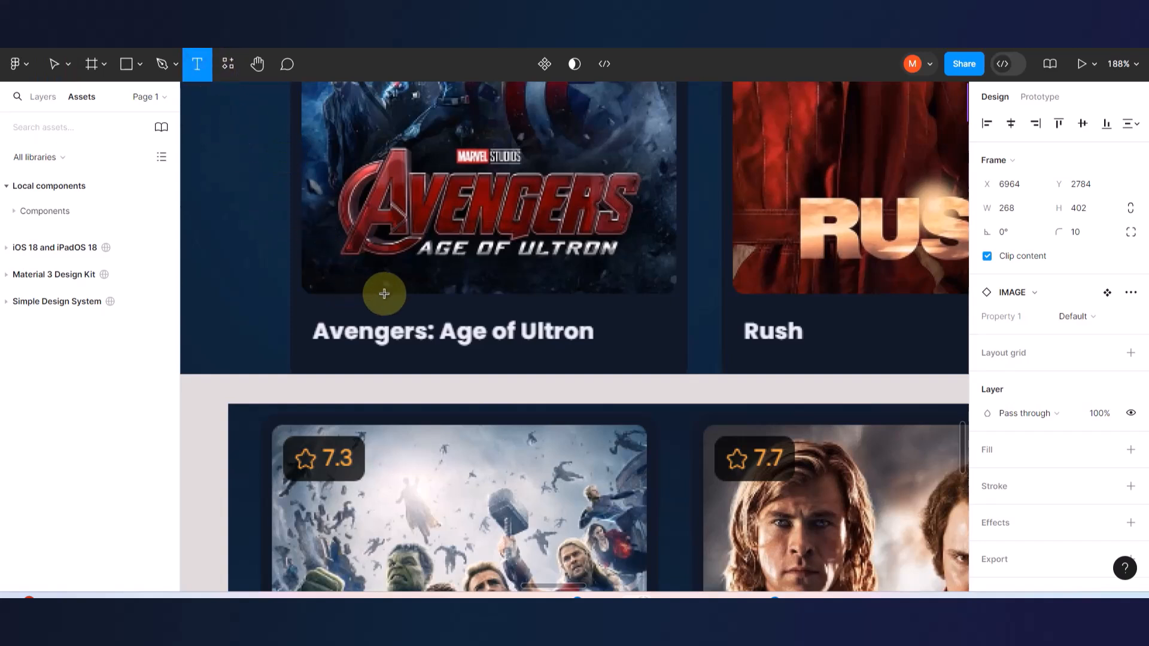
click(519, 309)
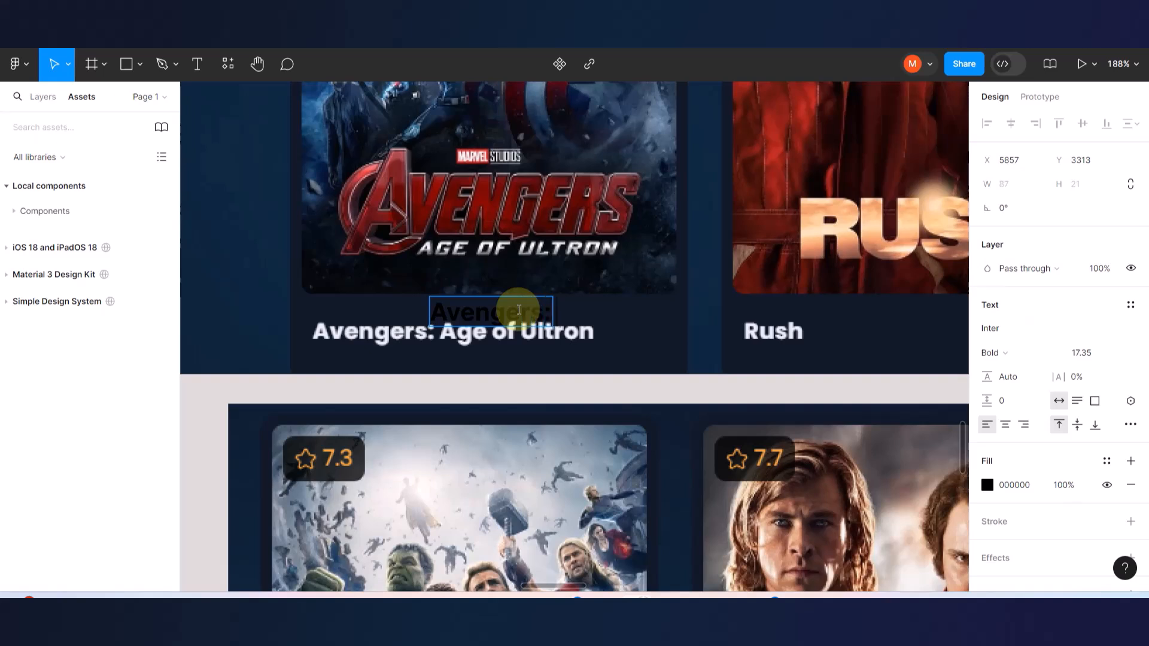
text(Avengers: Age)
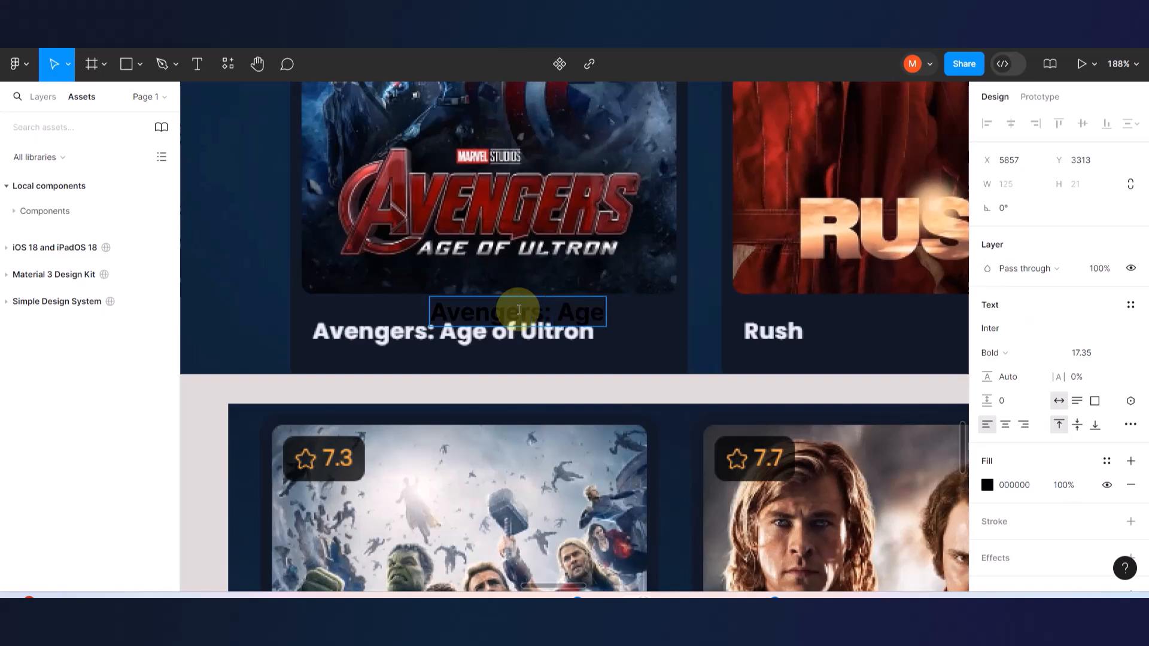
text( of Ul)
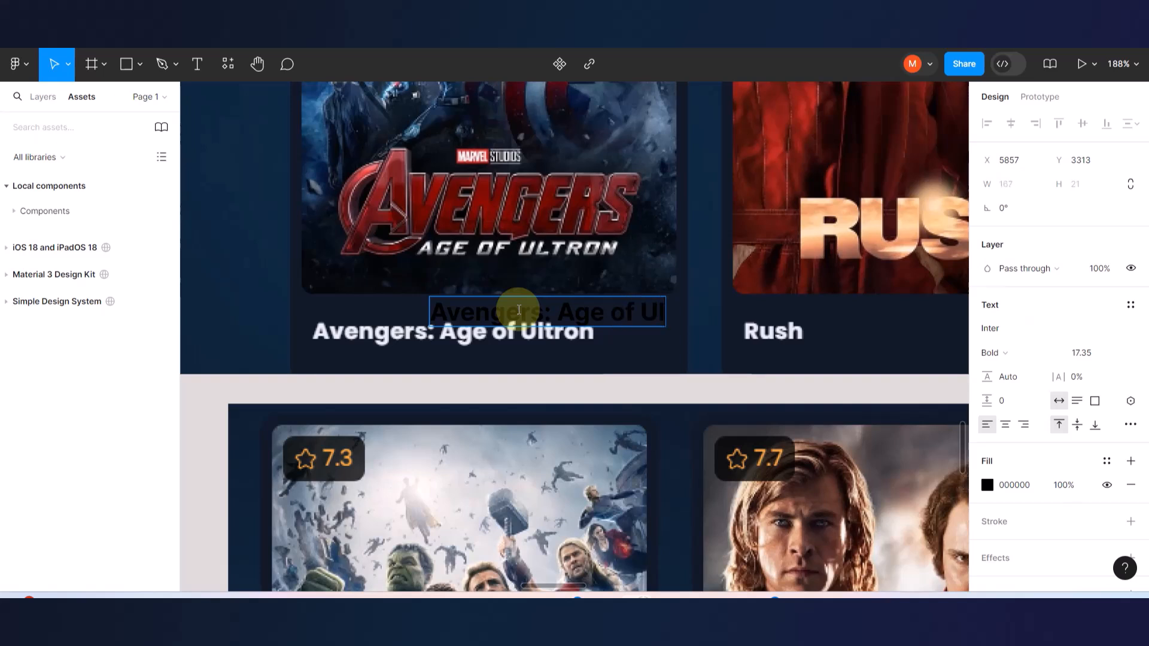
text(tron)
key(Escape)
- Compare the new title with the reference title, and move it beneath the IMAGE poster instance beside the fourth card
scroll(252, 248, up, 3)
scroll(281, 293, up, 3)
drag(579, 325, 365, 365)
scroll(365, 366, down, 5)
scroll(365, 366, down, 3)
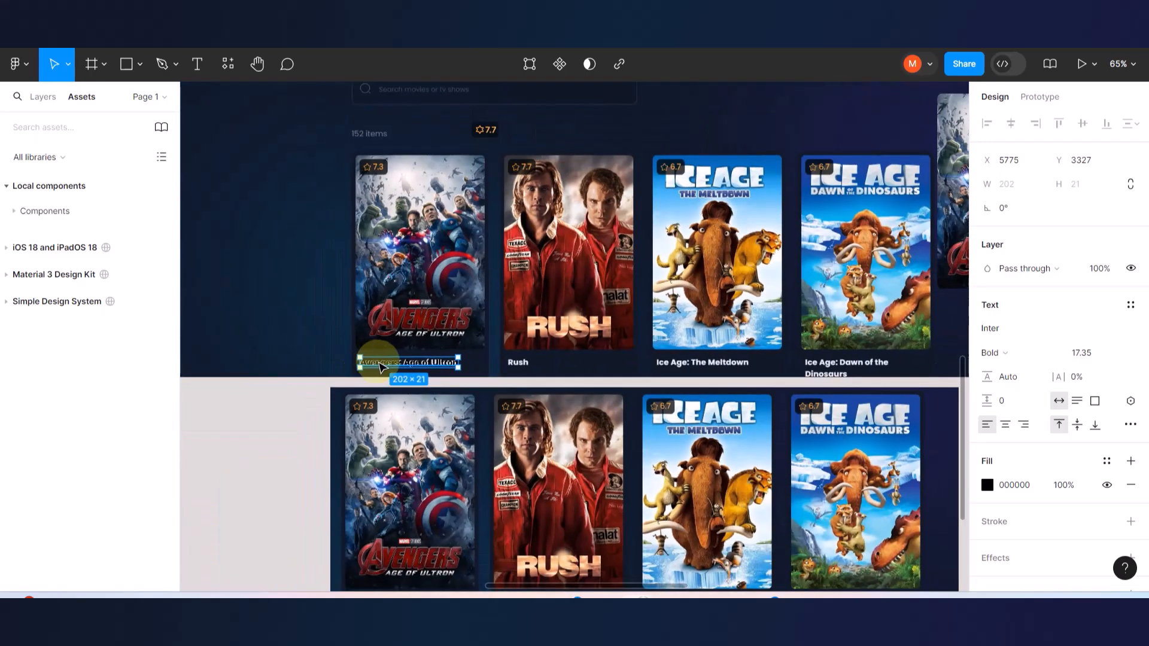
scroll(381, 366, down, 2)
drag(380, 367, 778, 335)
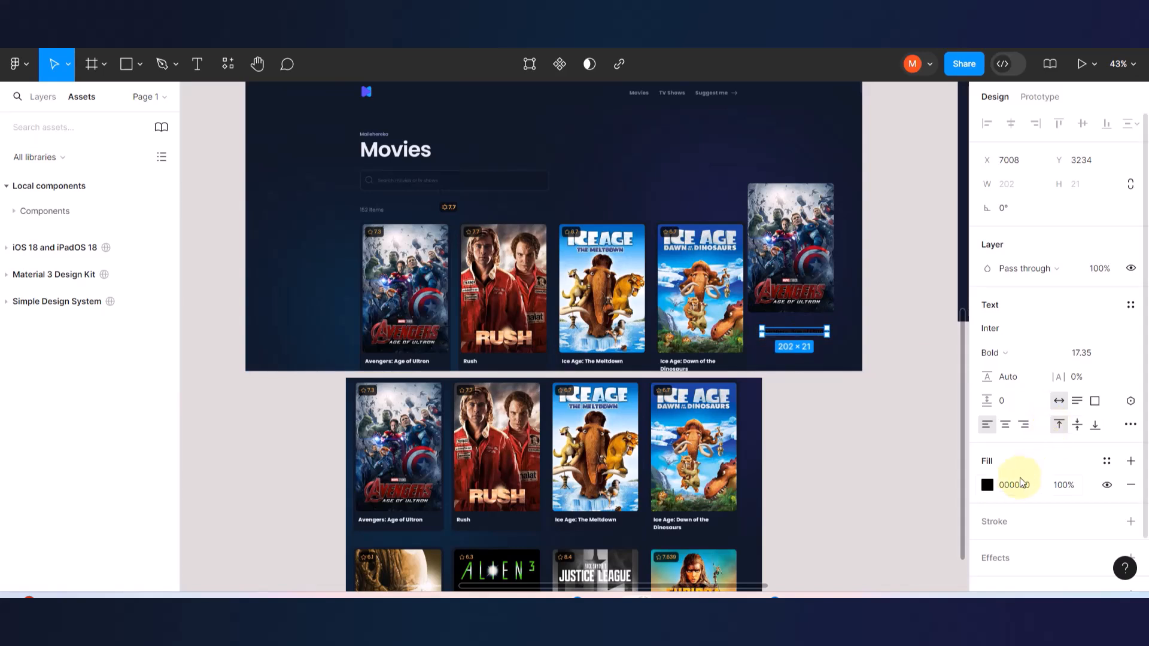
- Replace the title's black fill with the AppHeadingLight colour style
click(1129, 485)
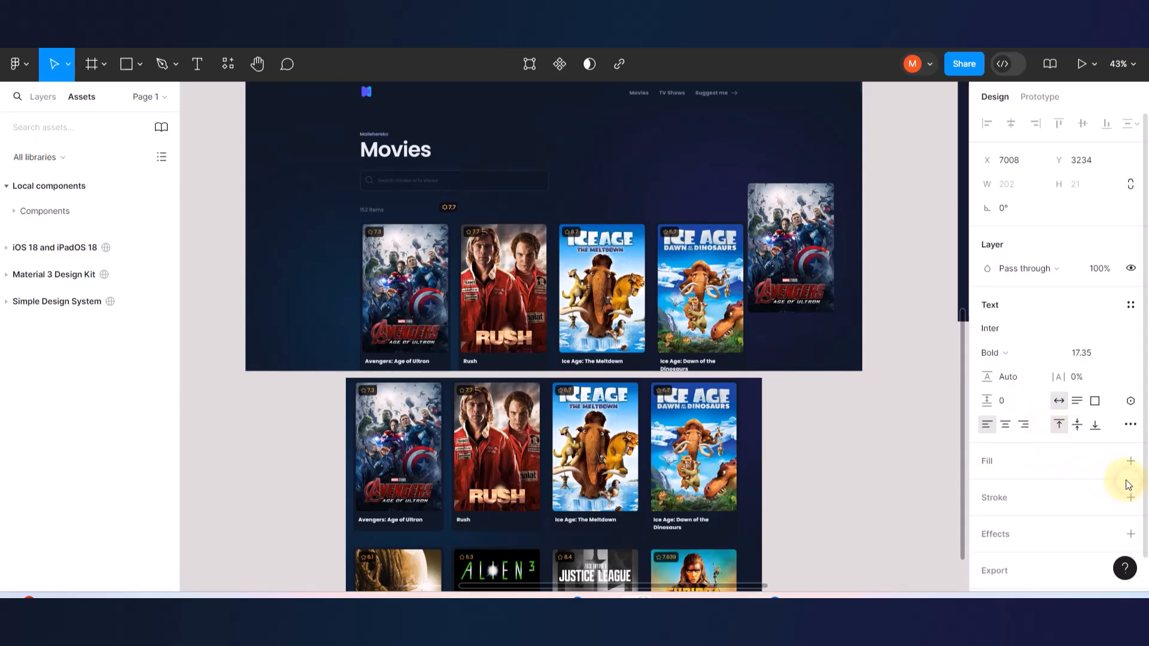
click(1108, 462)
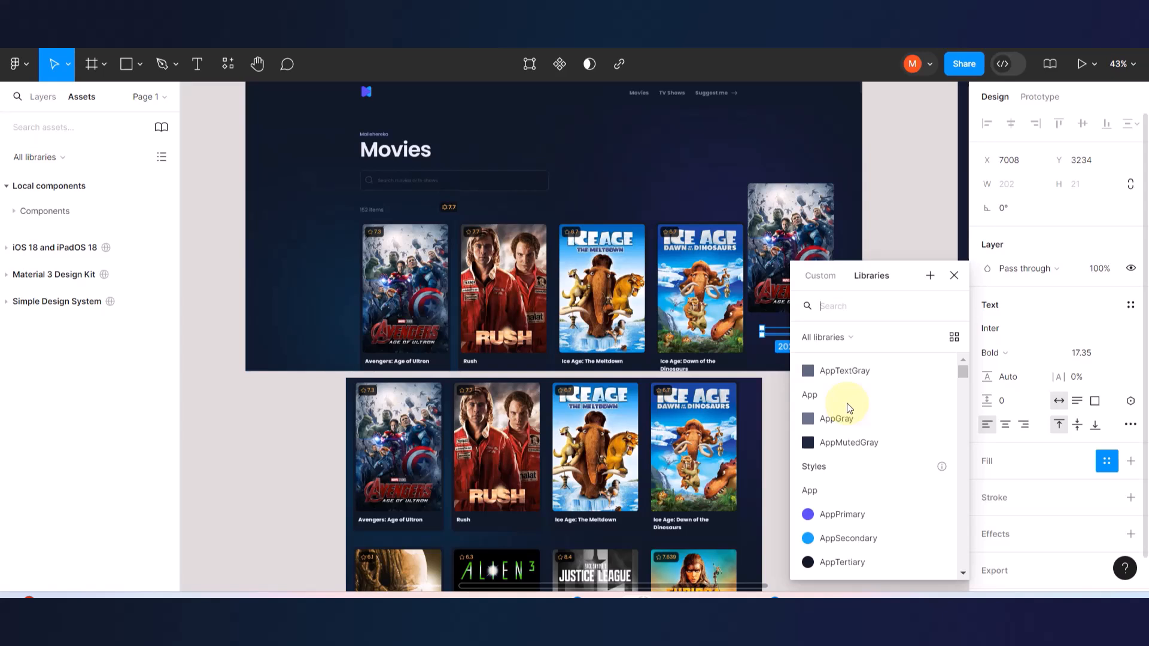
click(837, 372)
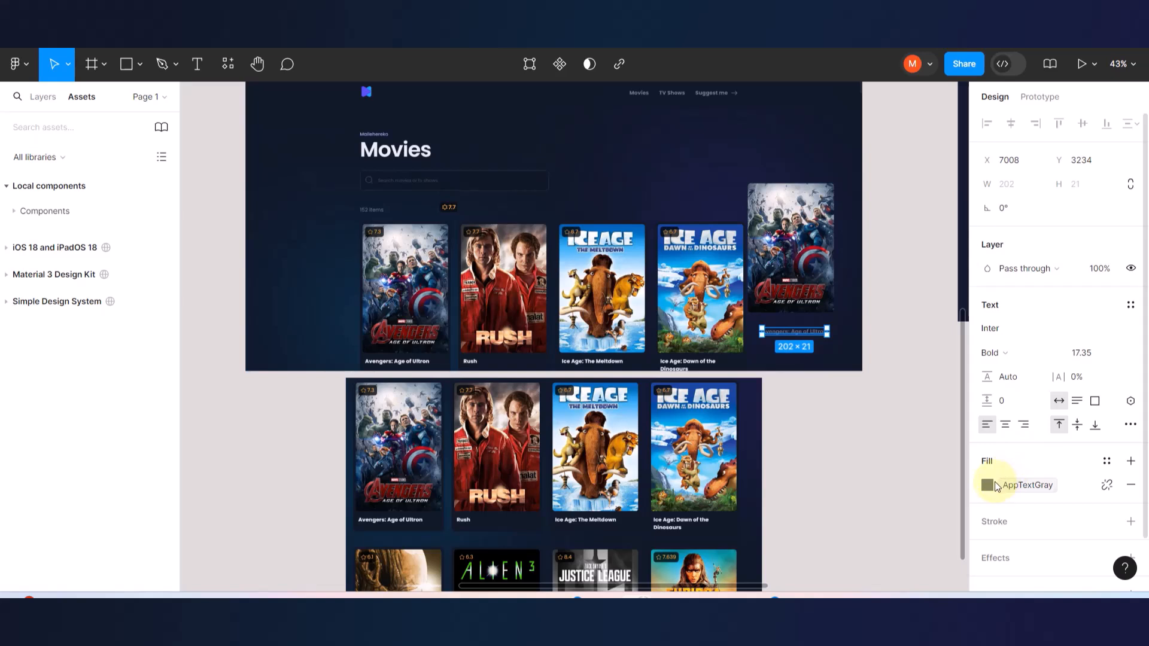
click(1106, 462)
scroll(860, 425, down, 2)
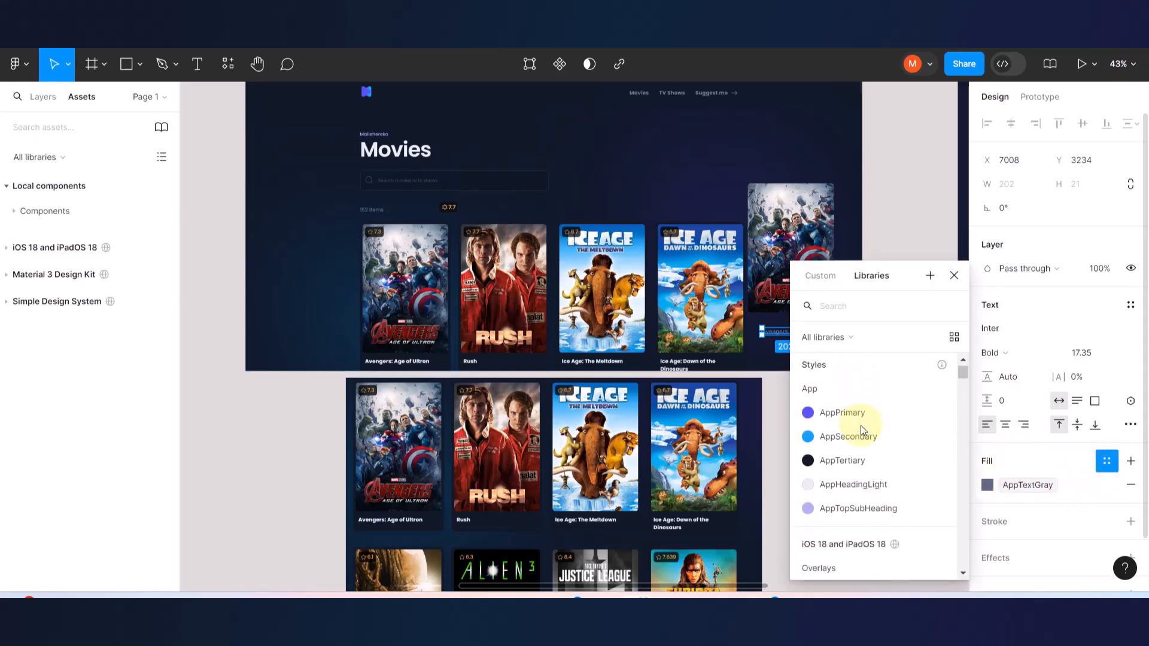
click(831, 484)
click(836, 401)
- Nudge the title up closer to the poster, and shift the IMAGE instance slightly so it lines up above the title
scroll(822, 323, up, 5)
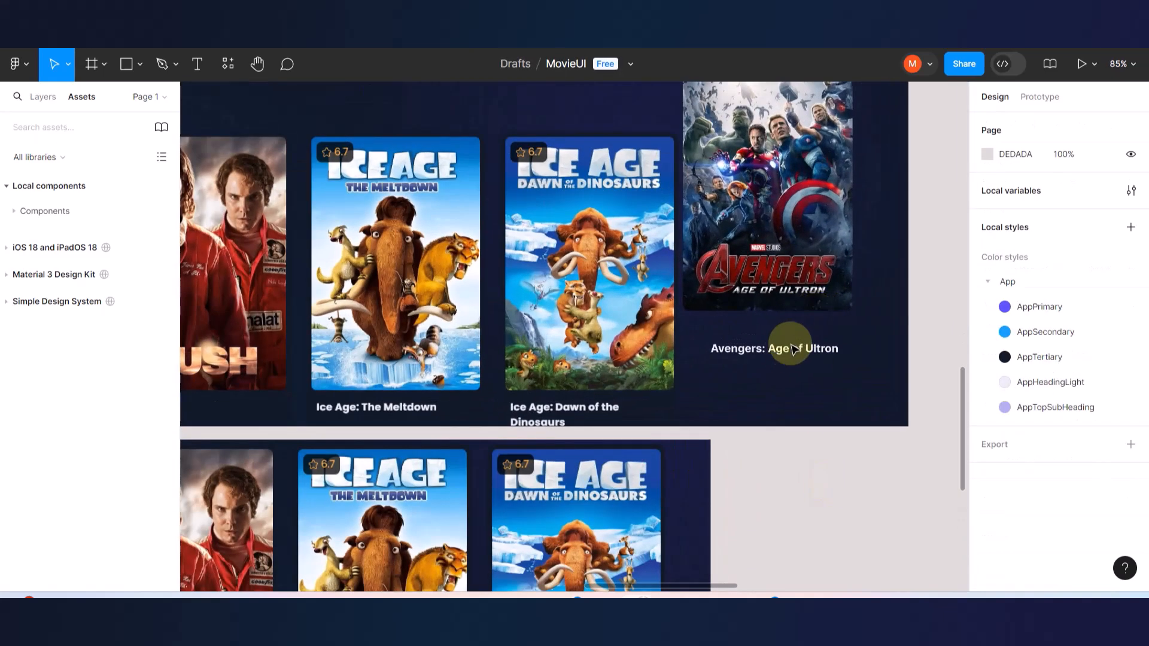
click(775, 342)
drag(784, 343, 761, 331)
scroll(784, 342, up, 3)
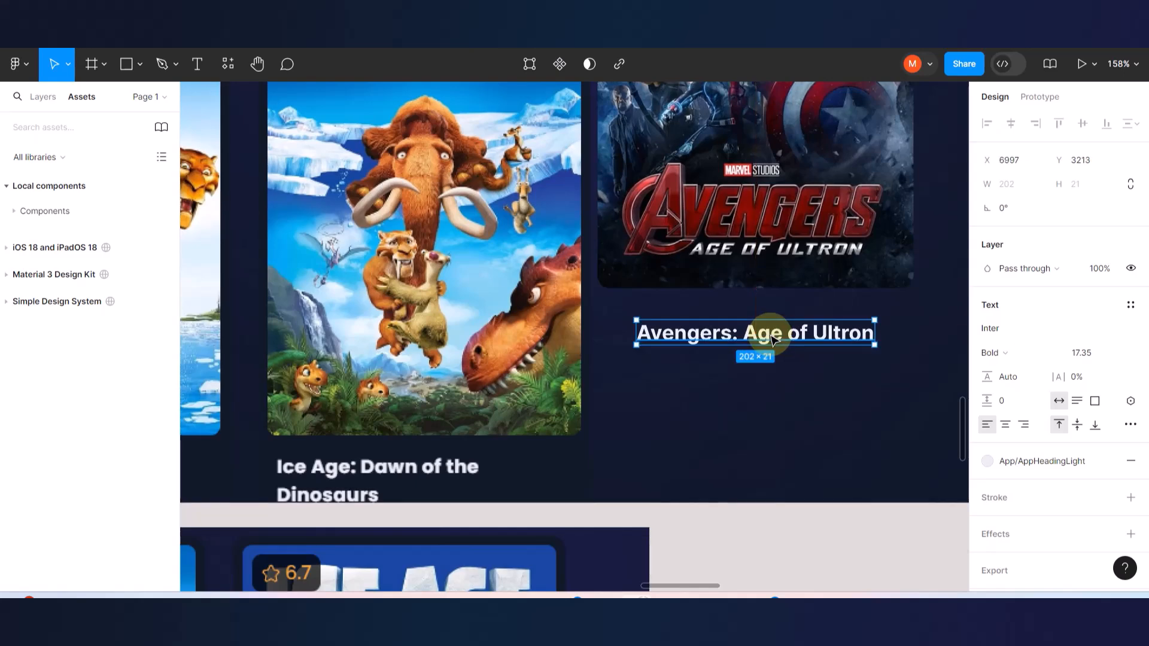
scroll(771, 339, down, 5)
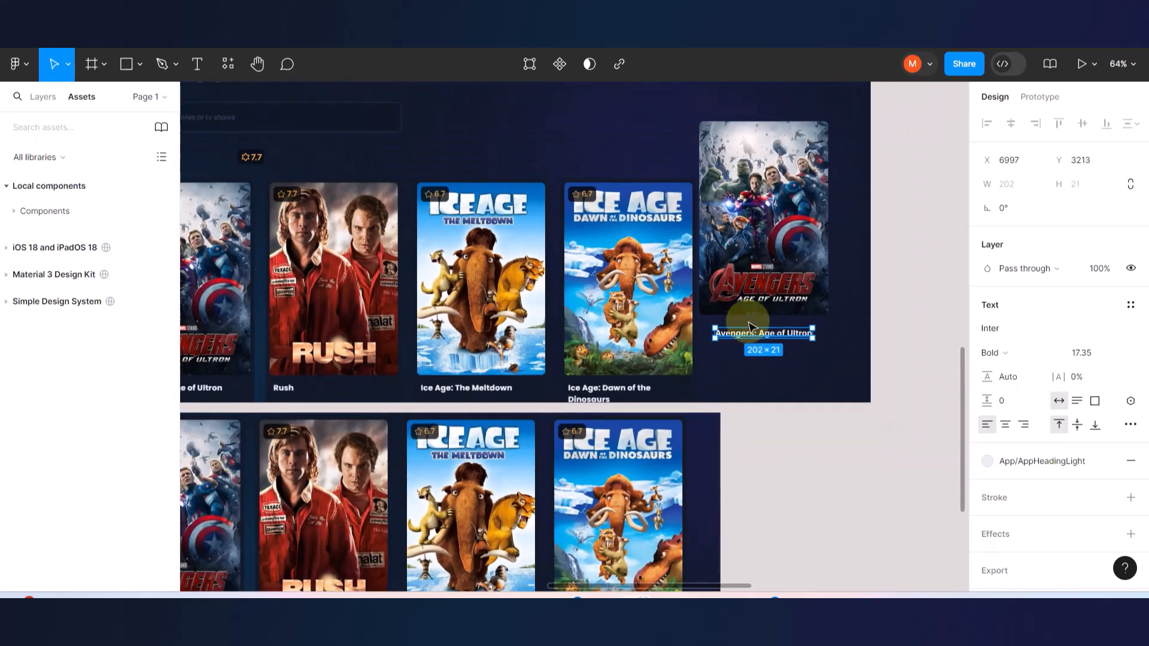
click(755, 233)
drag(759, 232, 764, 231)
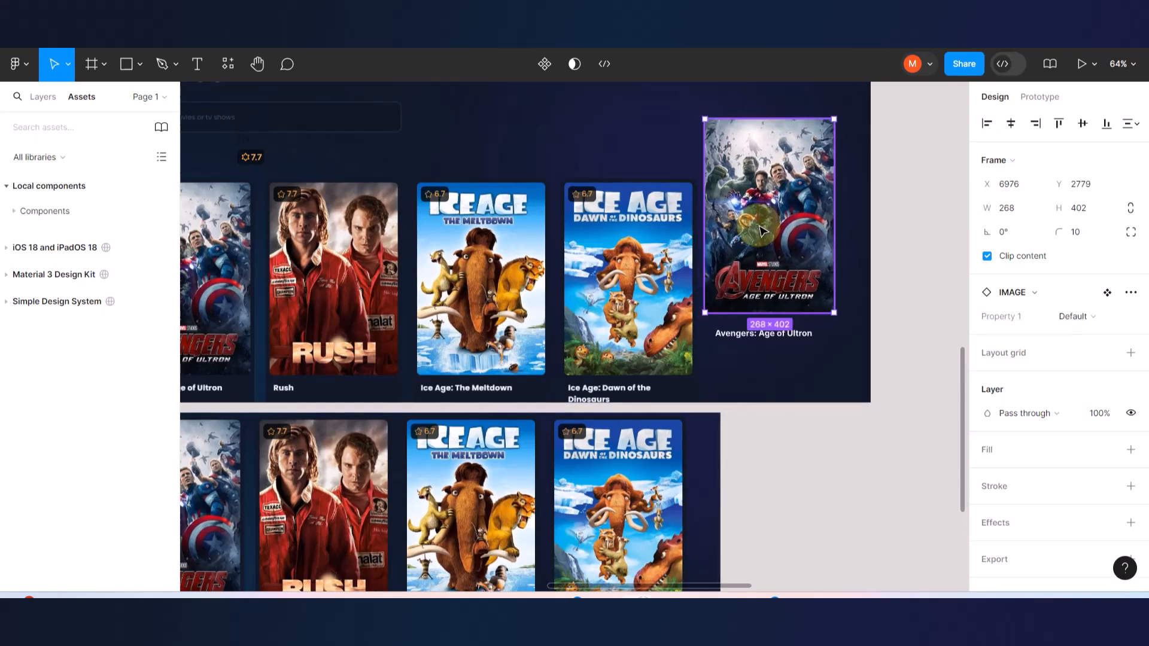
- Wrap the poster instance and its title together in a vertical auto layout frame
click(764, 333)
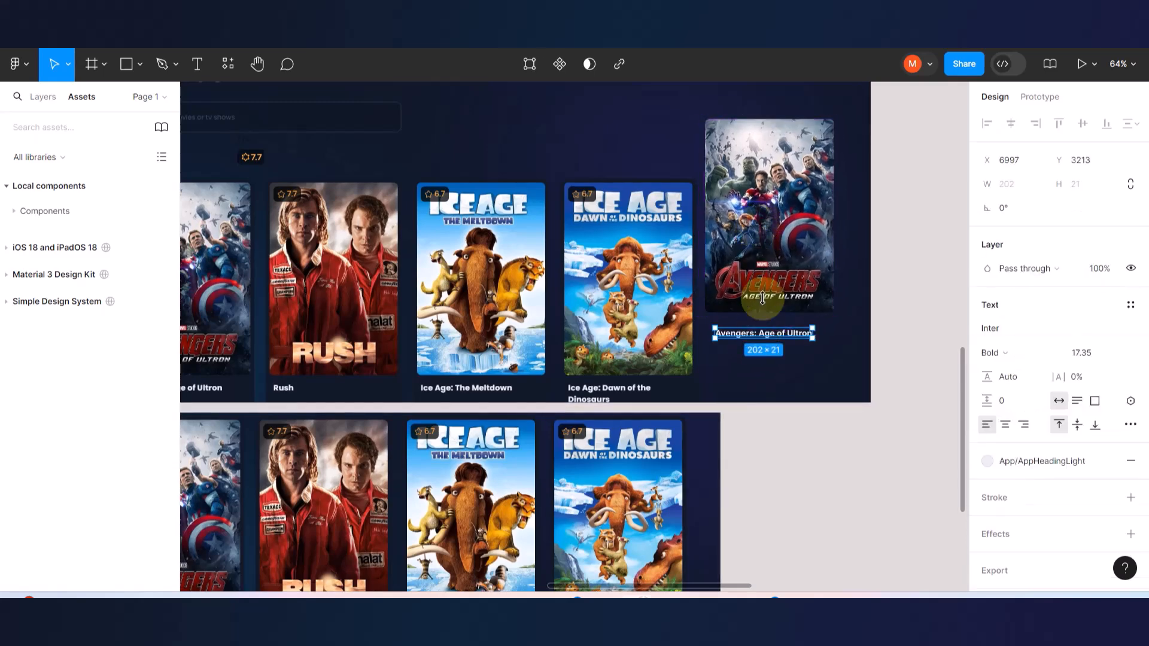
shift+click(769, 256)
key(shift+a)
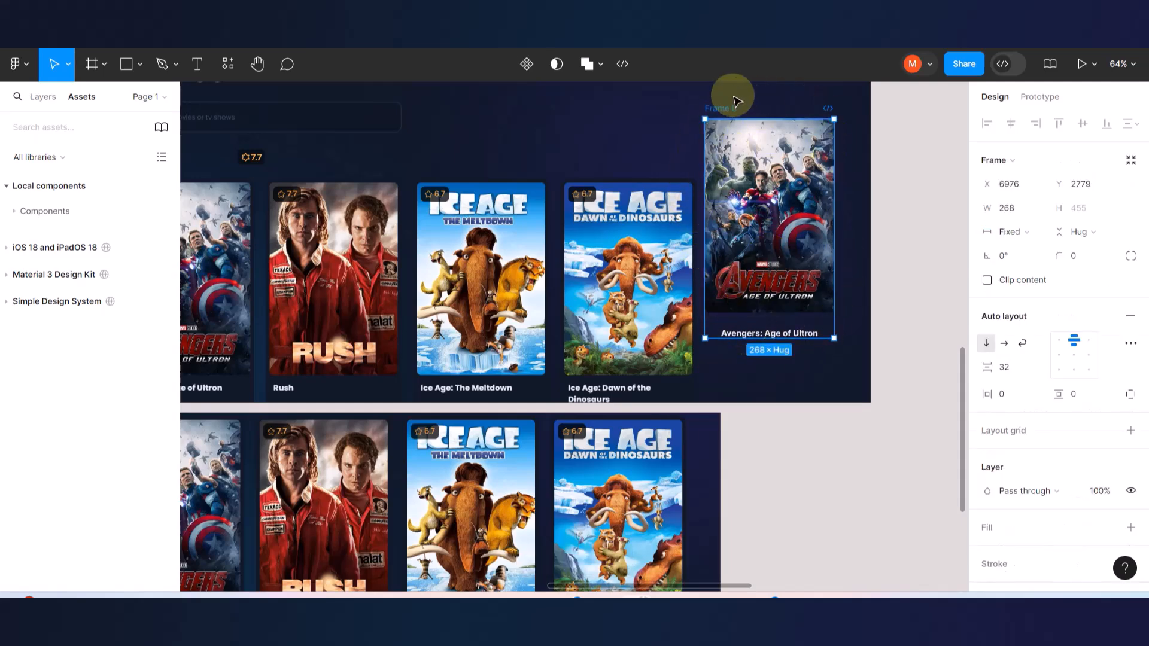
- Try the AppMutedGray colour as the fill of the poster-and-title auto layout frame
scroll(734, 195, left, 3)
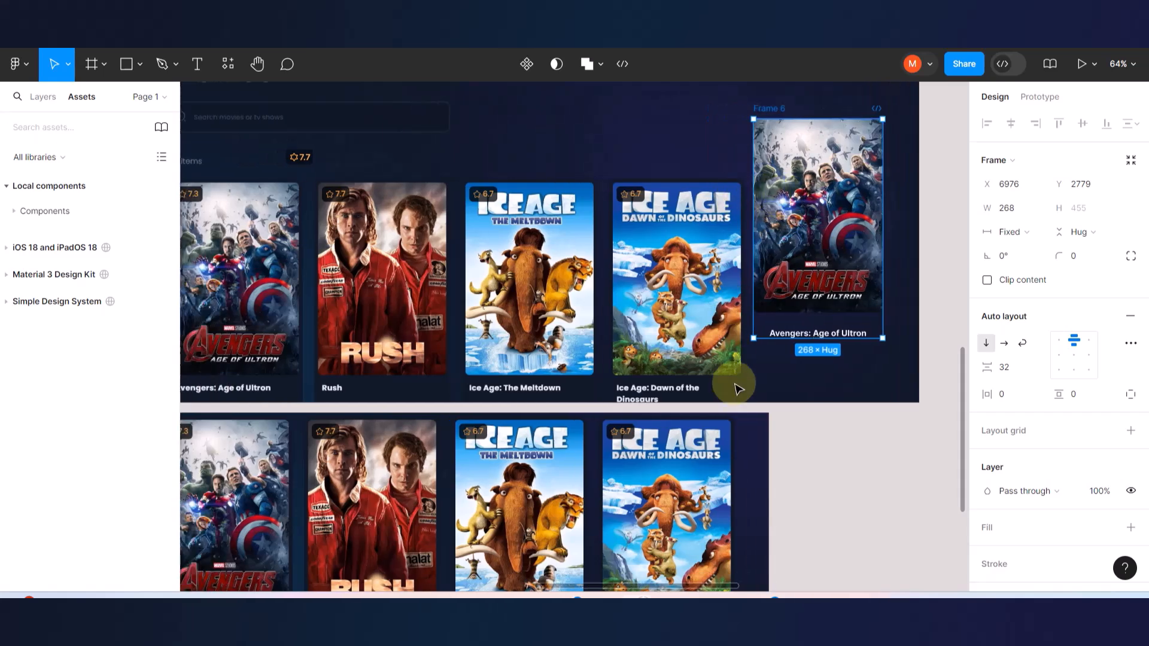
scroll(733, 400, up, 5)
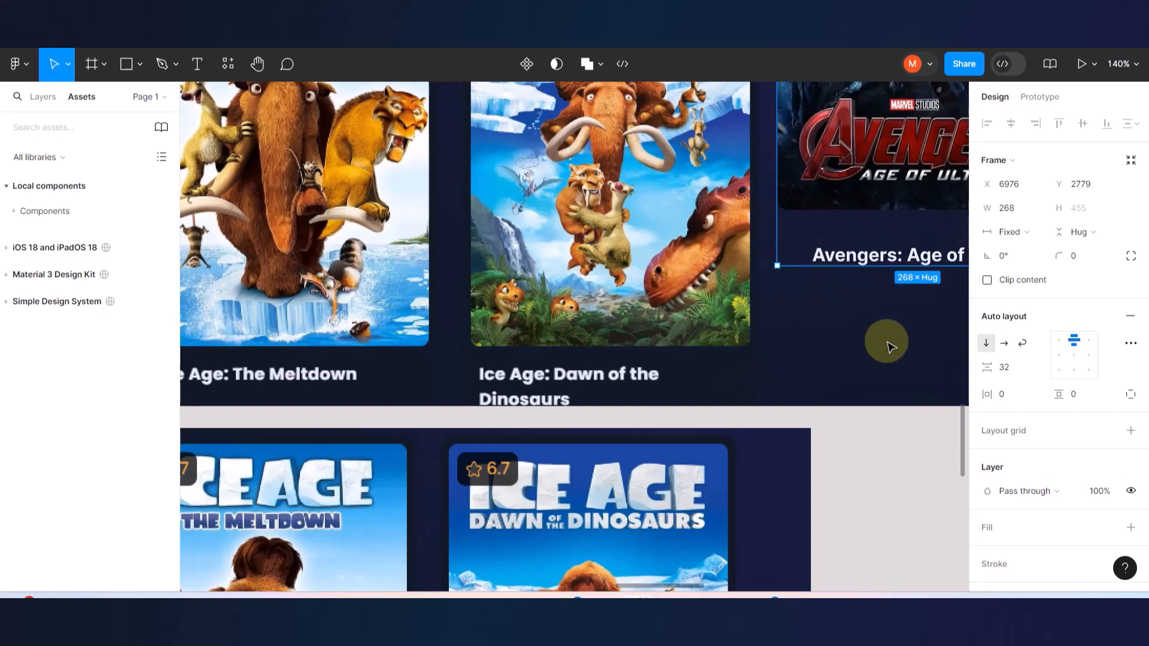
scroll(1010, 457, down, 2)
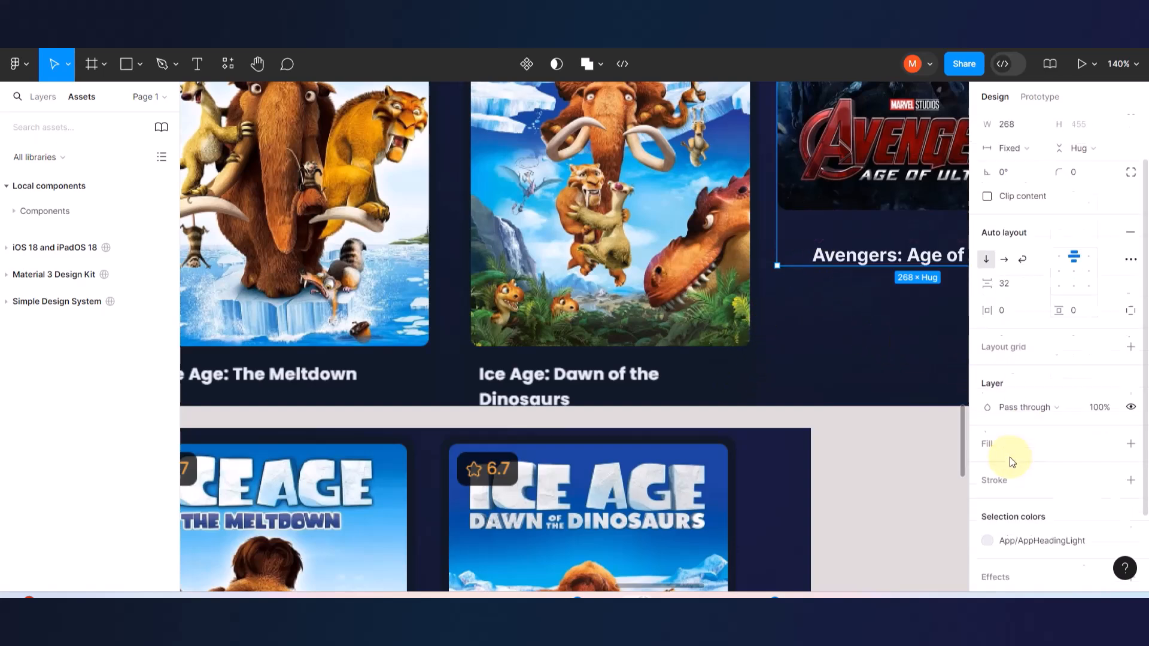
scroll(1010, 457, down, 2)
scroll(1030, 370, up, 3)
scroll(1030, 371, down, 3)
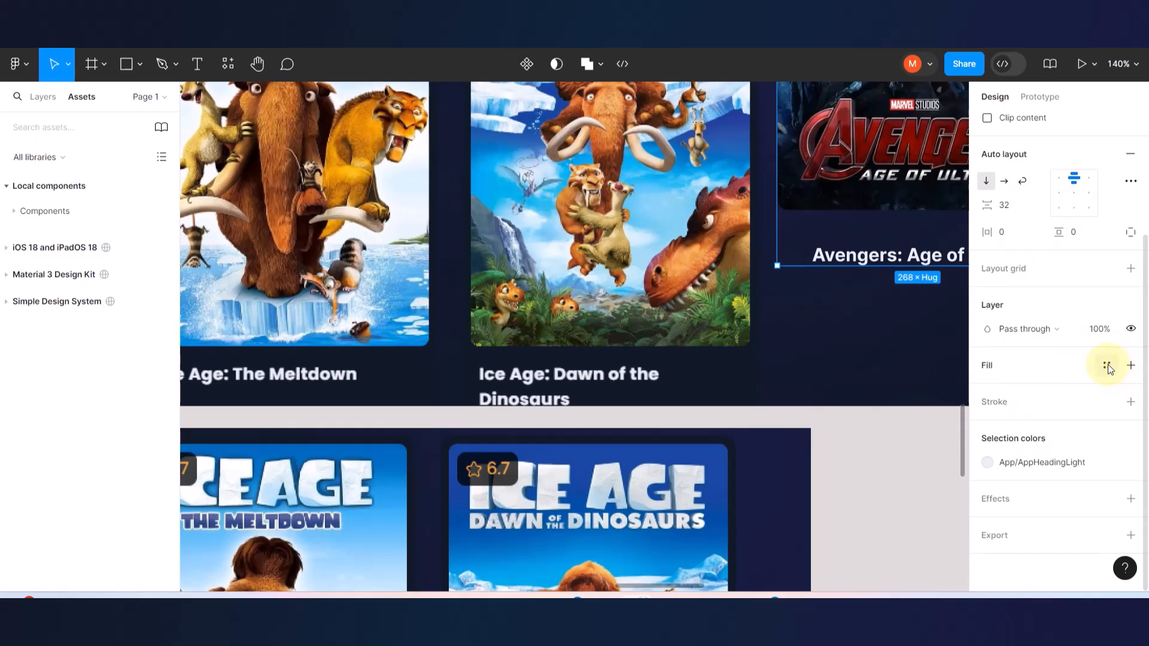
click(1106, 365)
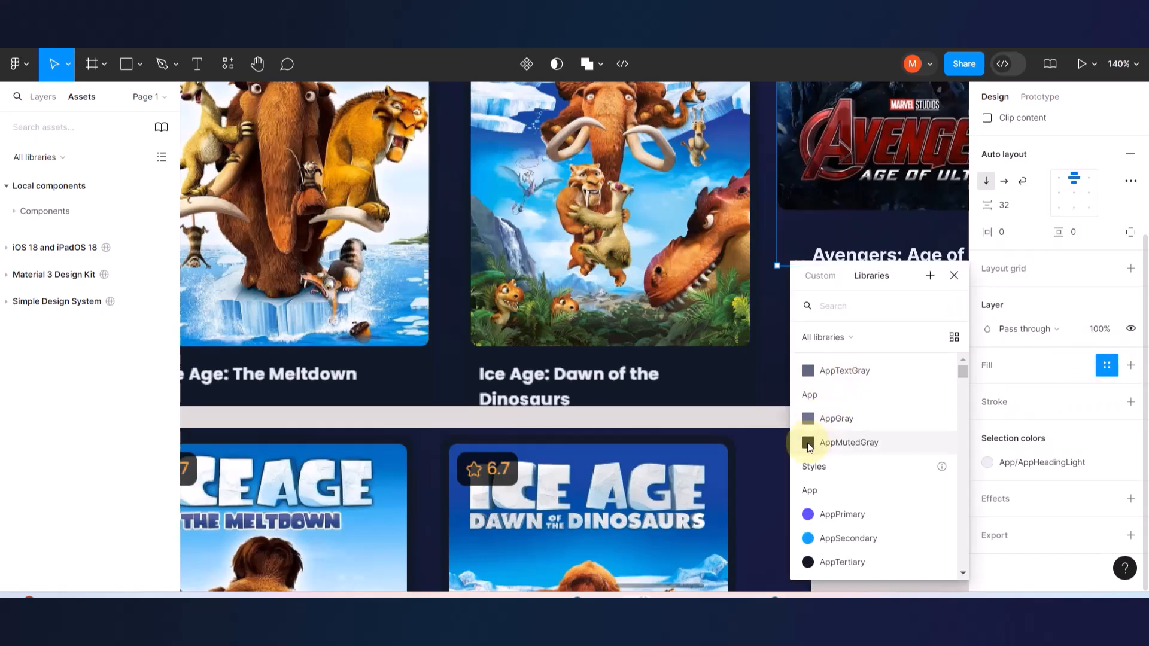
click(808, 444)
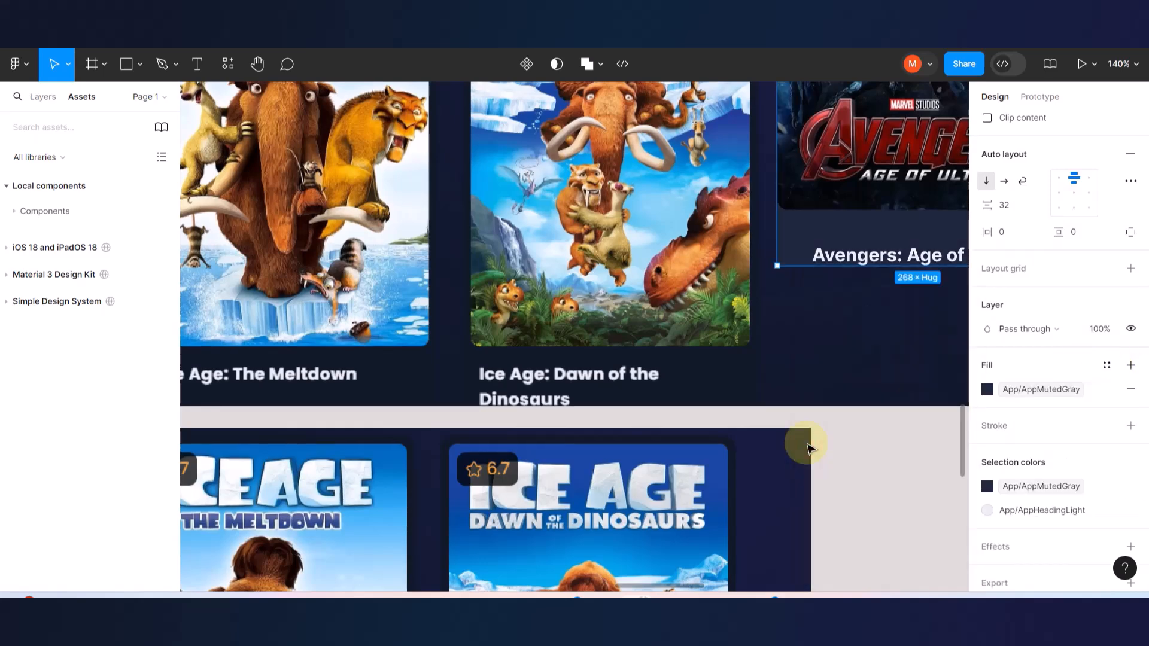
- Compare the frame's fill with the Ice Age reference card background, and remove the AppMutedGray fill
scroll(777, 281, up, 4)
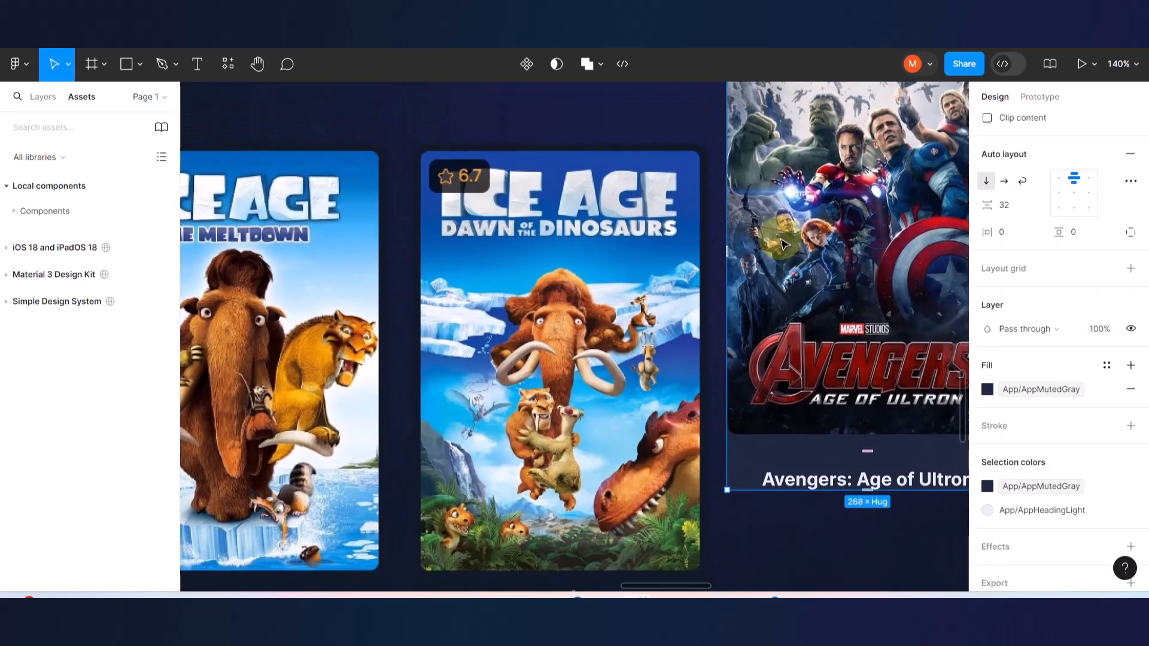
scroll(784, 245, down, 5)
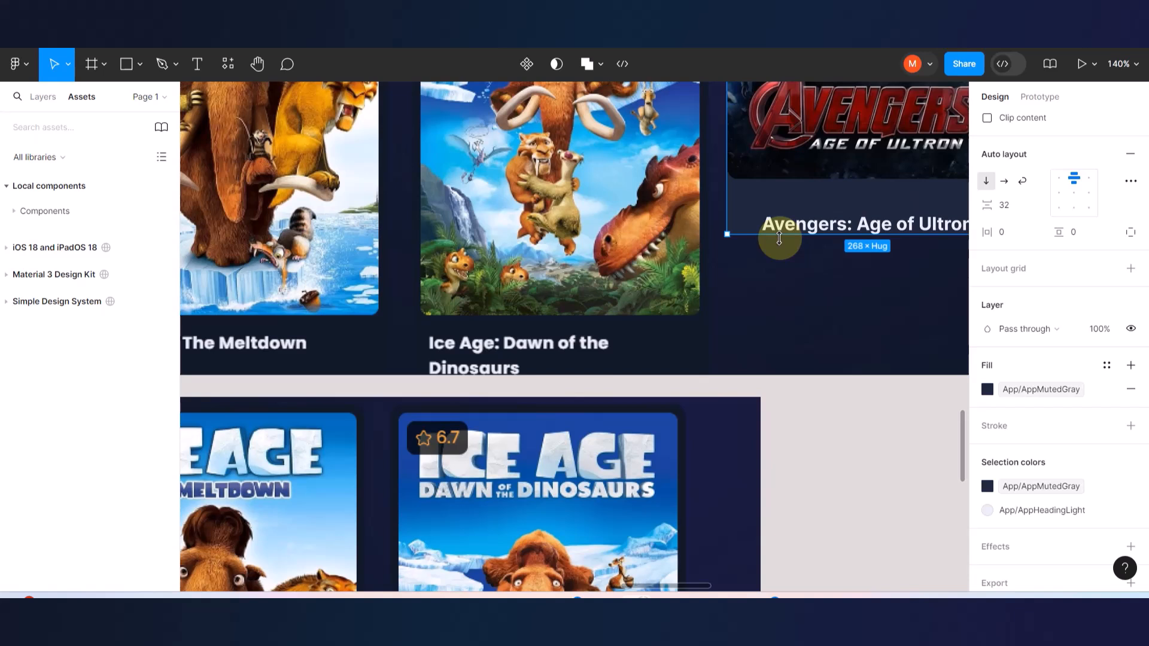
scroll(826, 194, up, 2)
scroll(826, 194, right, 2)
scroll(830, 198, up, 2)
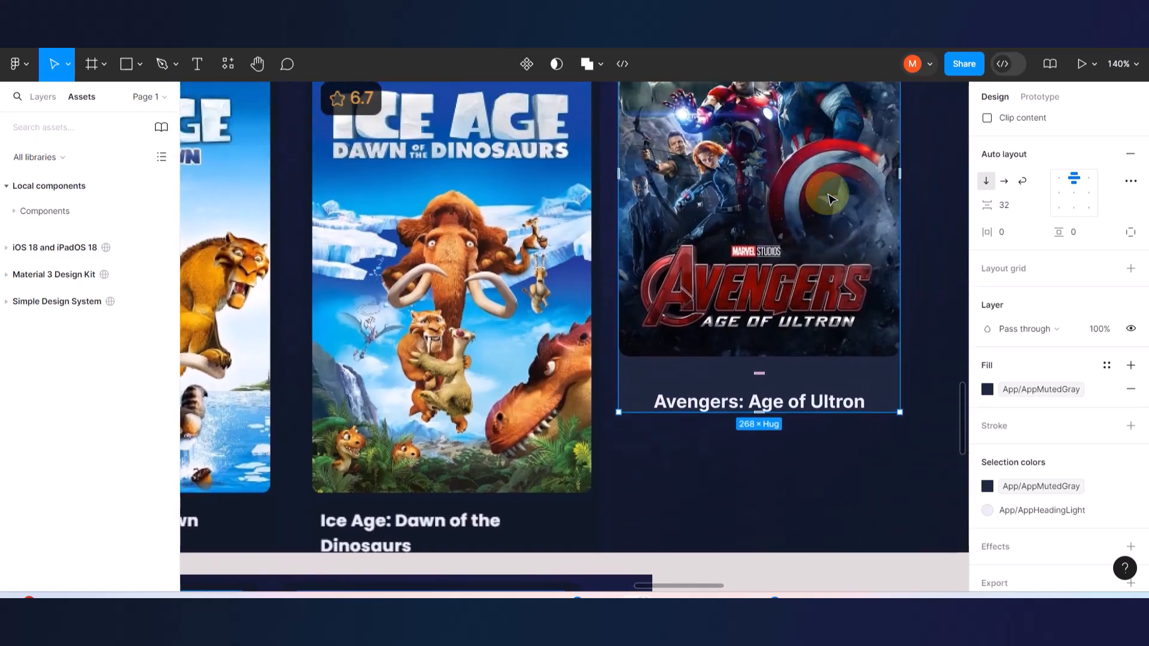
scroll(782, 333, down, 1)
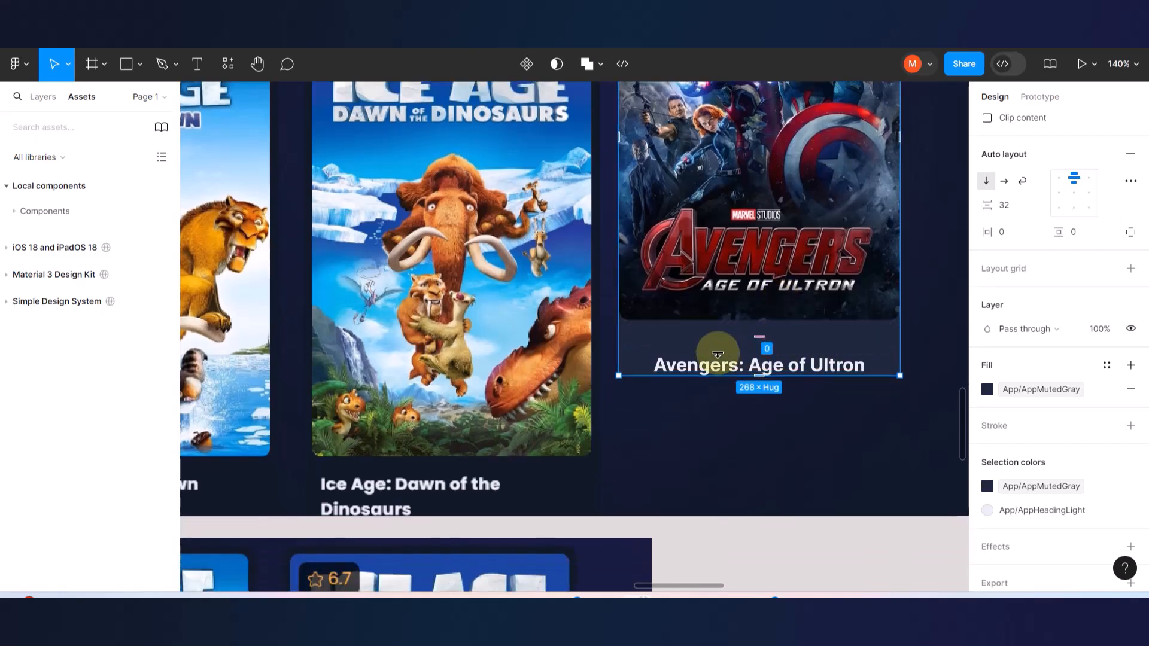
click(1129, 390)
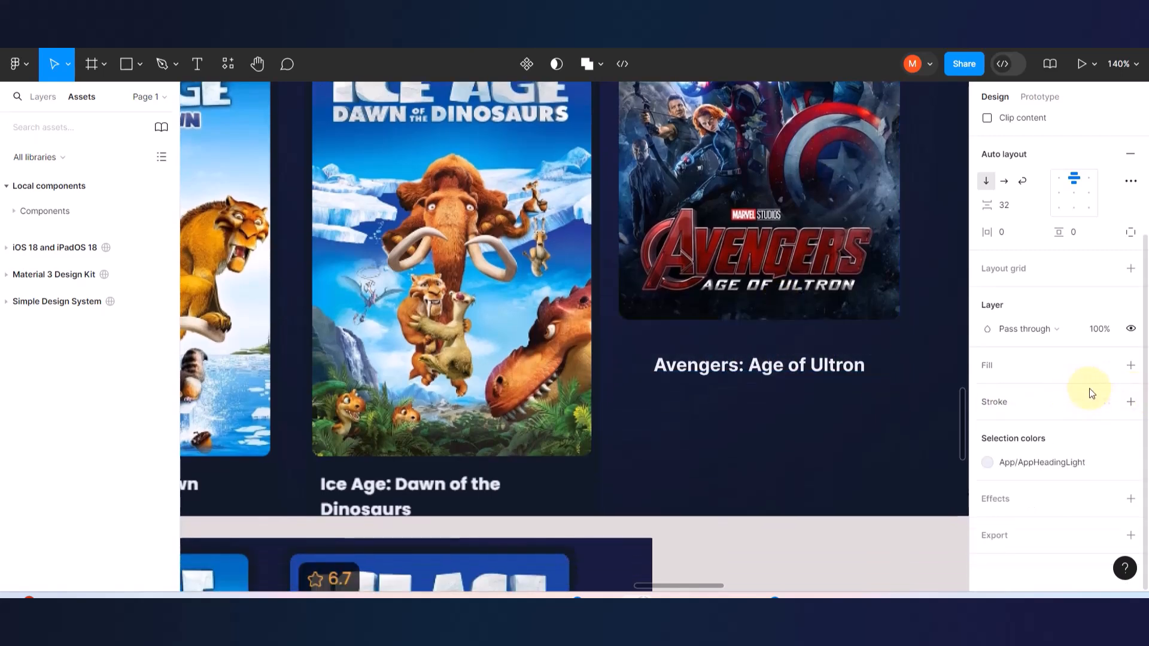
- Fill the poster-and-title frame with the dark navy 121829 sampled from the title area of the Ice Age reference card
click(1130, 365)
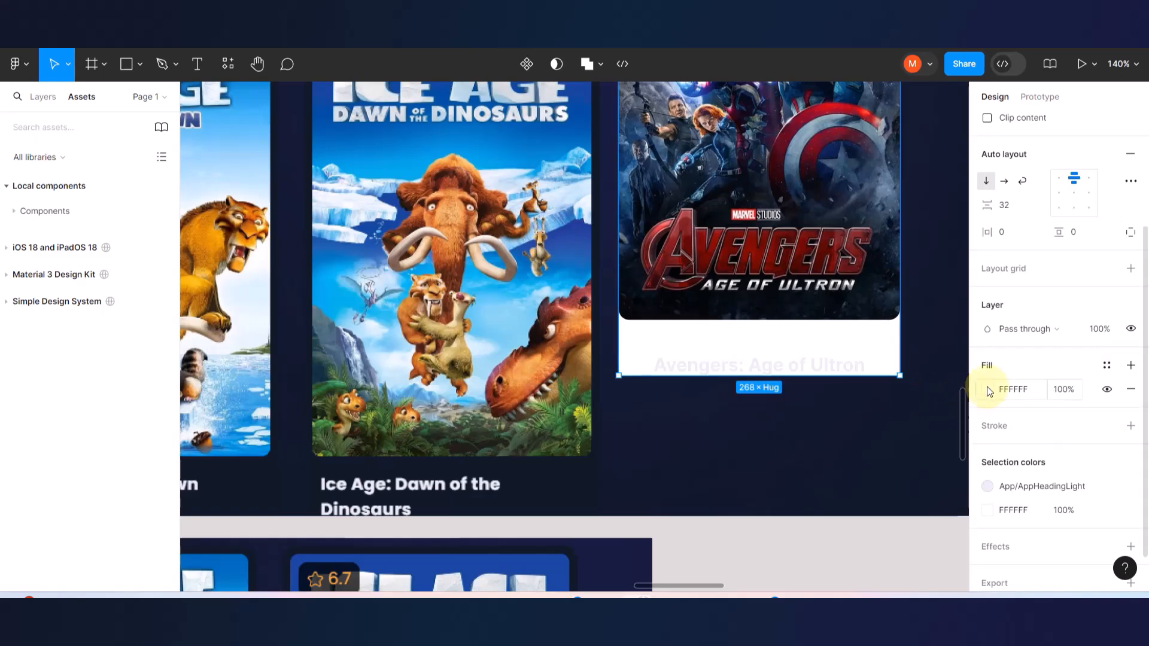
click(986, 389)
click(811, 413)
scroll(593, 480, up, 5)
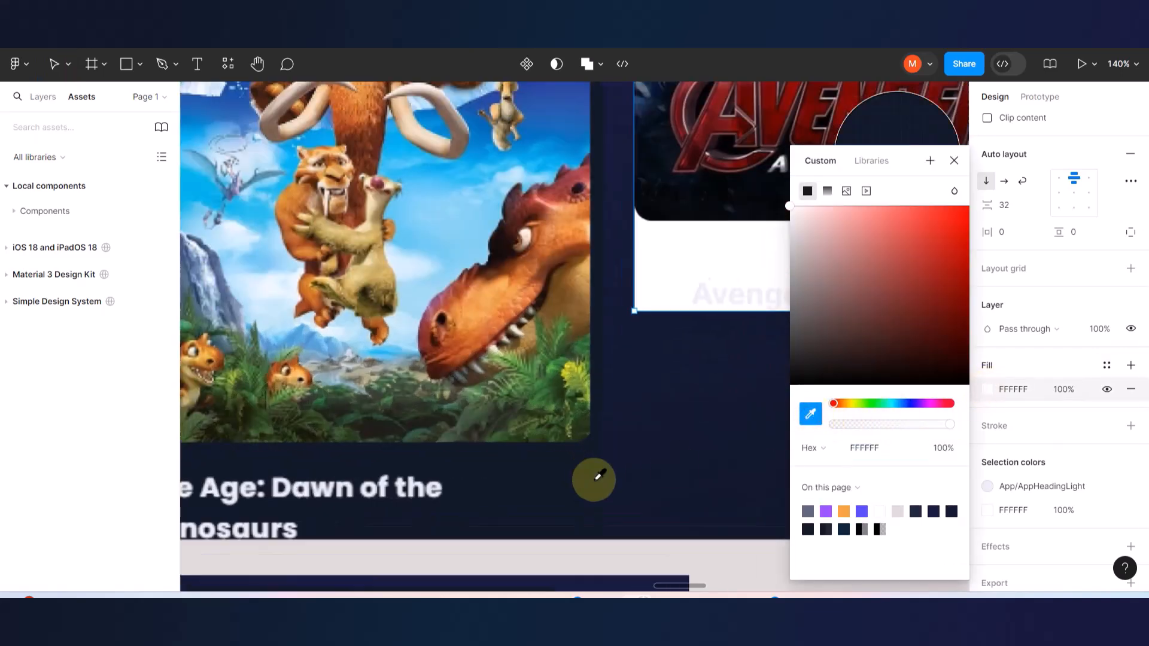
click(562, 474)
scroll(563, 479, down, 5)
click(626, 451)
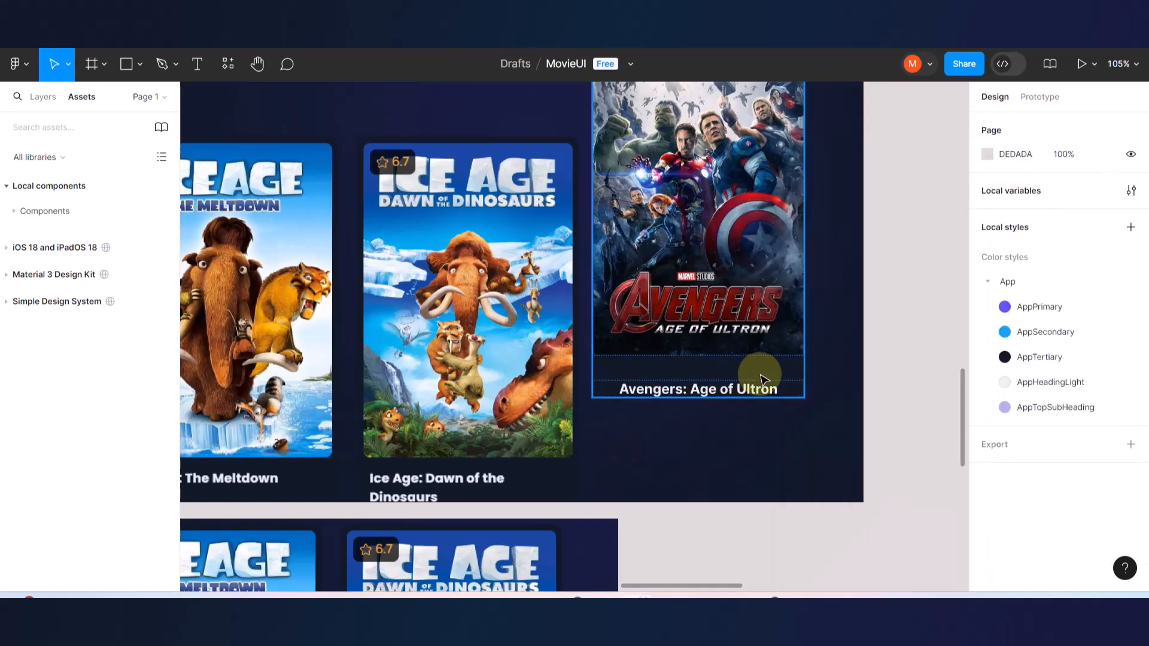
- Darken the poster-and-title frame's fill to 0F1424 and compare it with the neighbouring Ice Age cards
scroll(760, 377, up, 3)
click(808, 384)
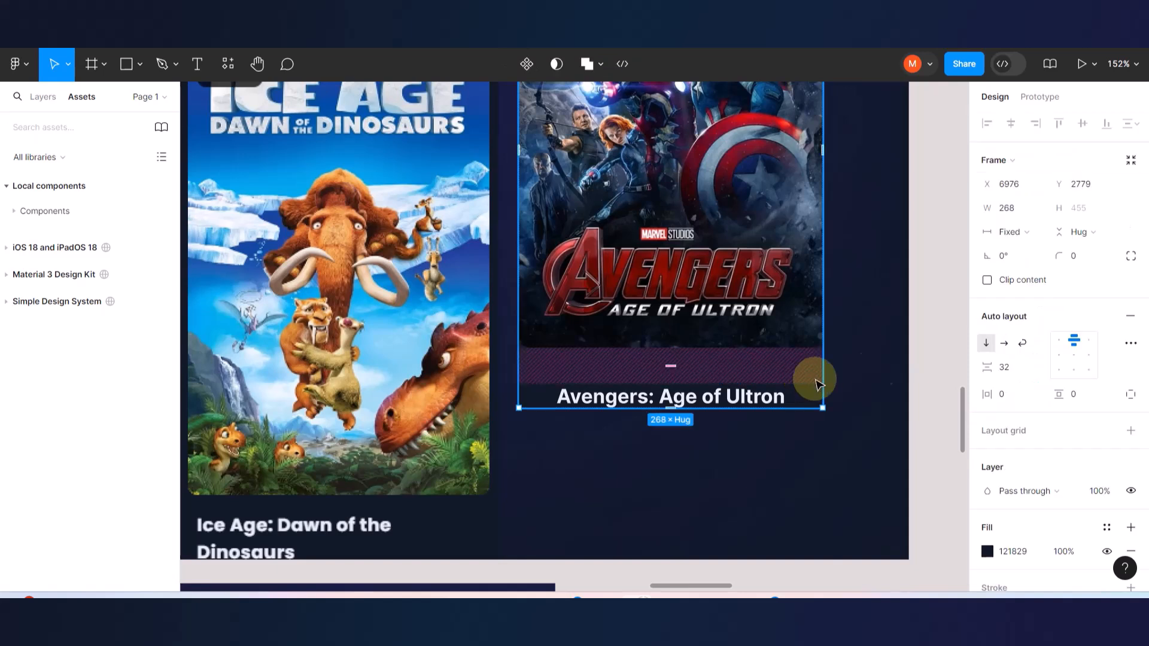
click(800, 374)
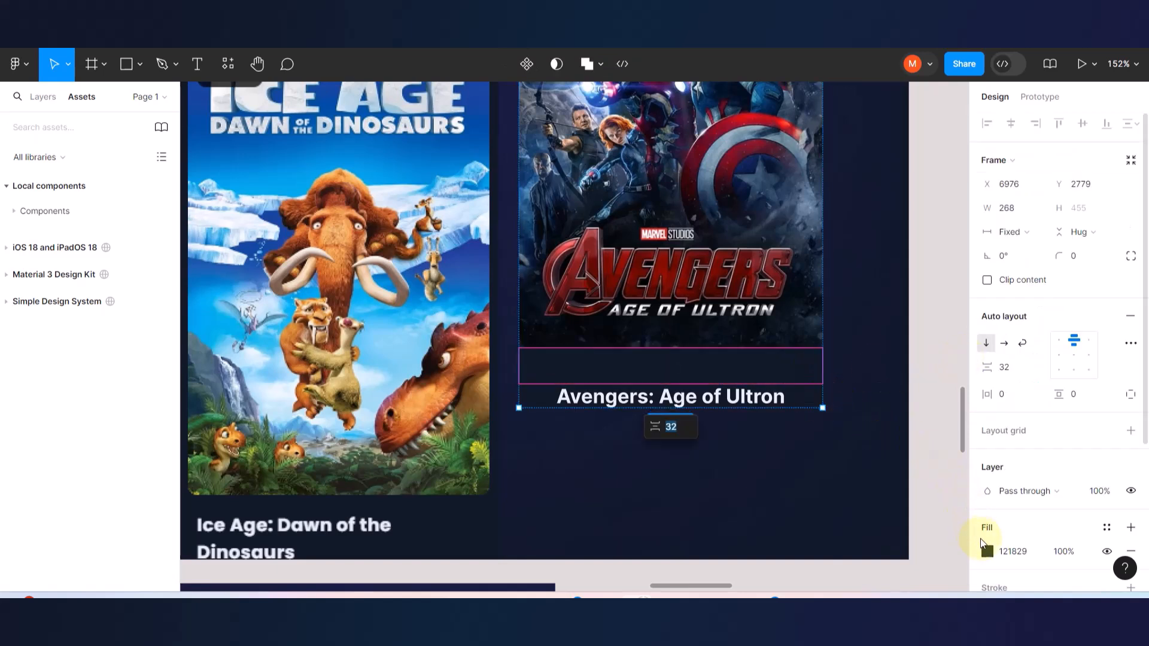
click(985, 549)
drag(921, 357, 895, 365)
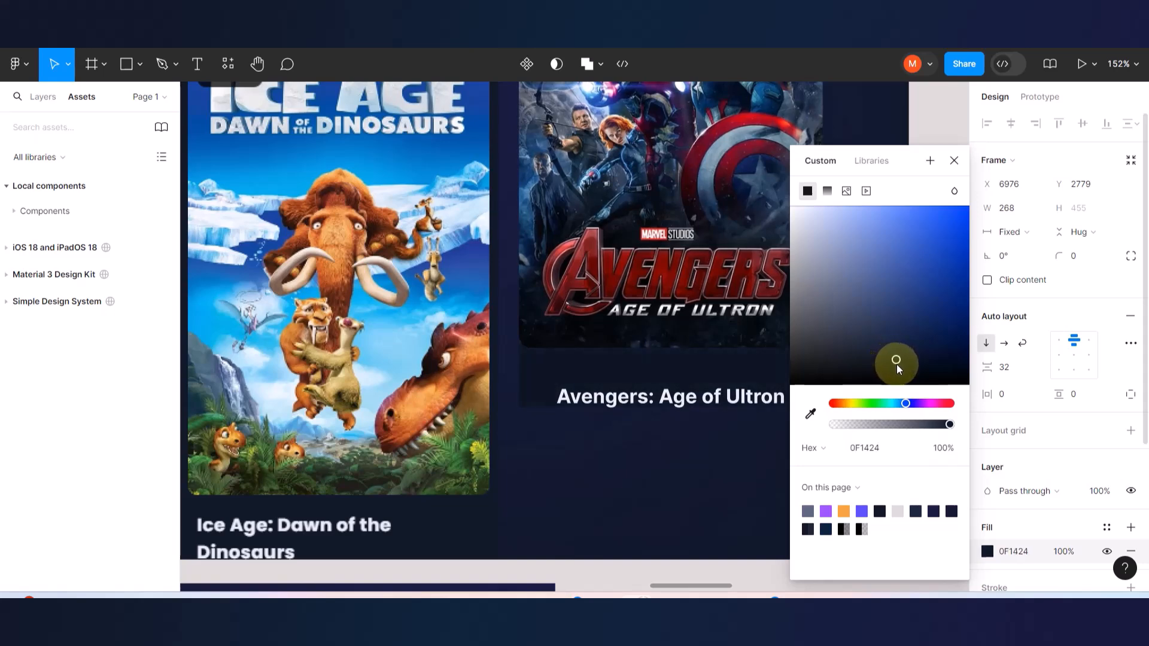
scroll(585, 377, down, 5)
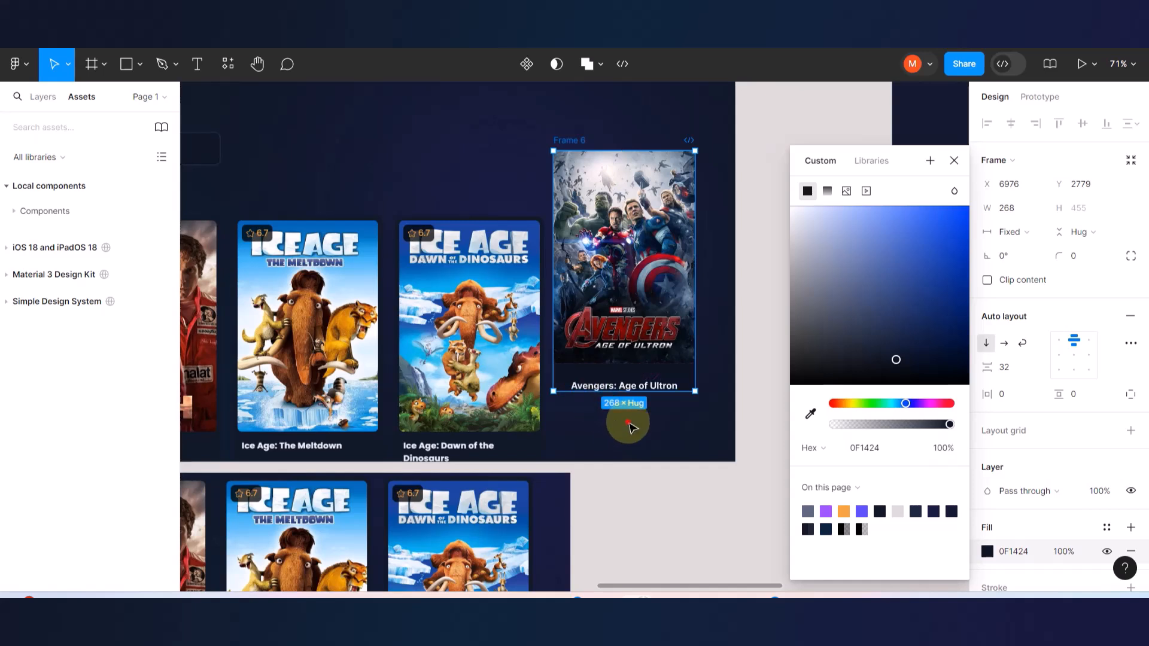
key(Escape)
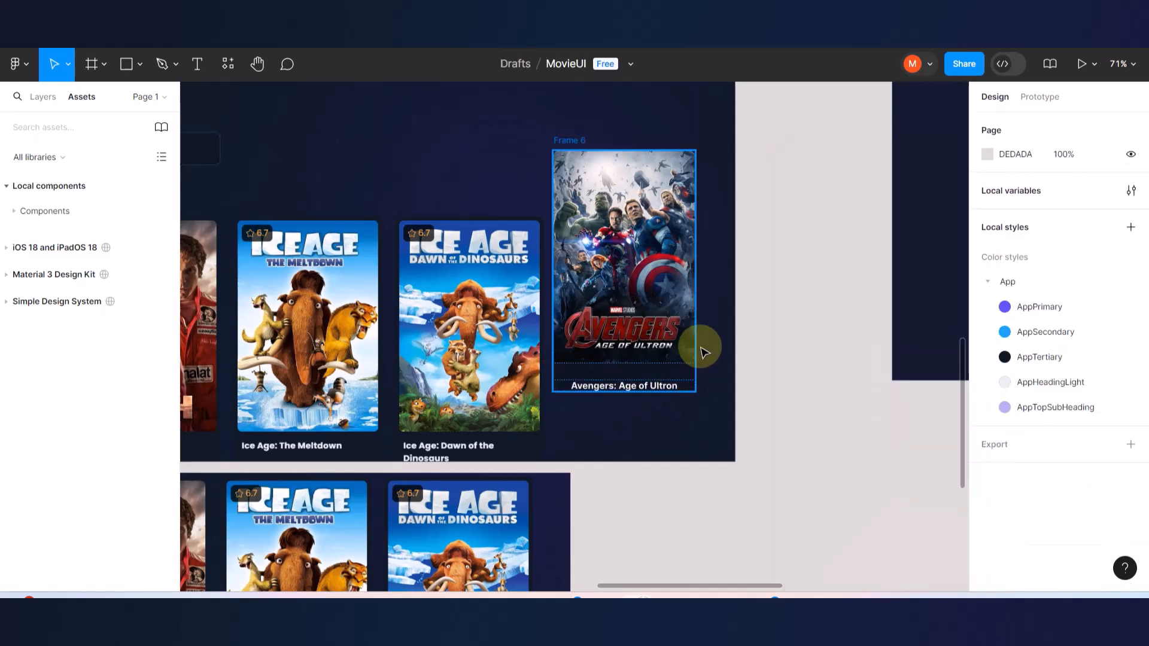
- Try centring the contents of the poster-and-title frame and enlarging the frame to 292 × 490
click(572, 142)
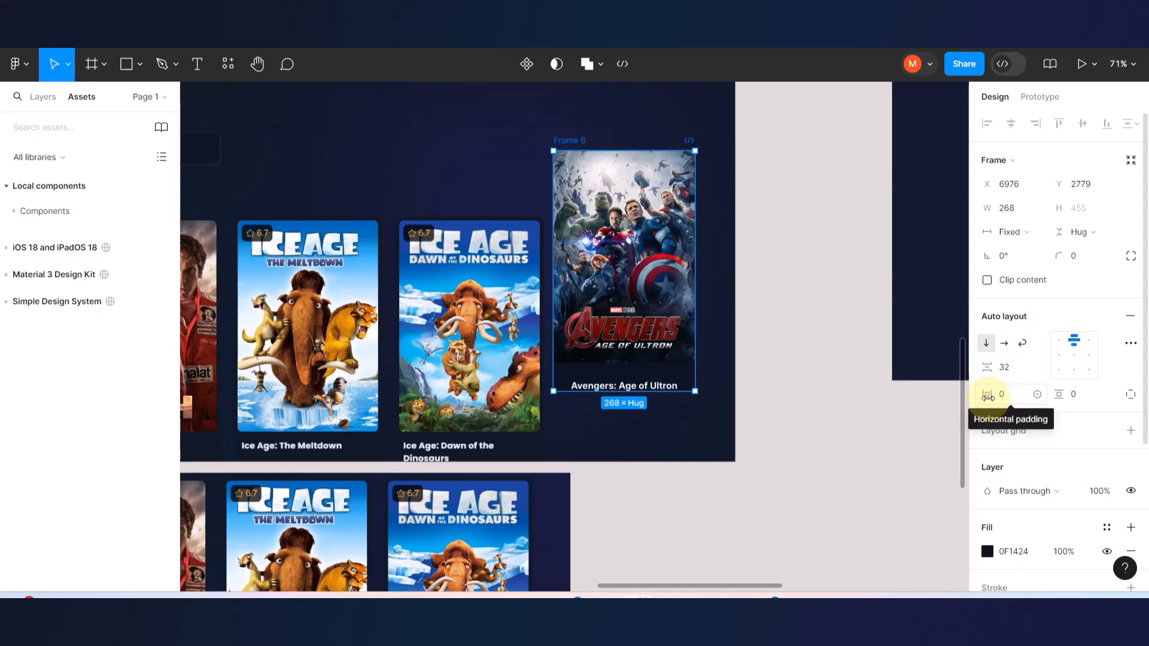
click(1005, 401)
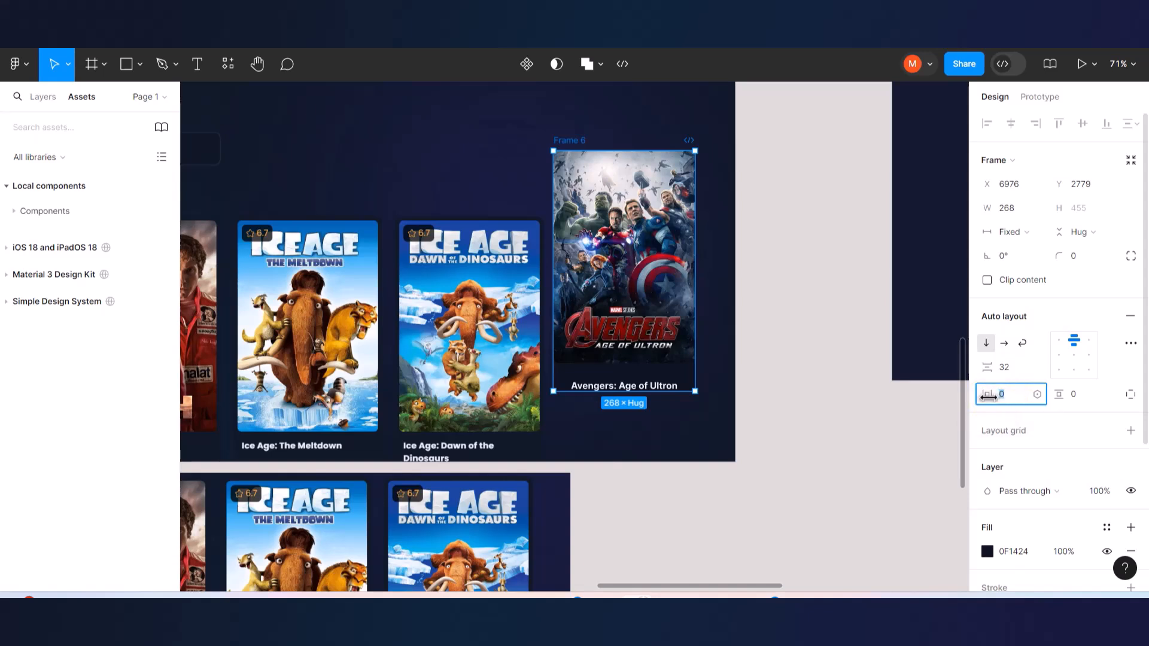
mouse_move(987, 395)
mouse_down()
mouse_move(1002, 395)
mouse_move(982, 395)
mouse_up()
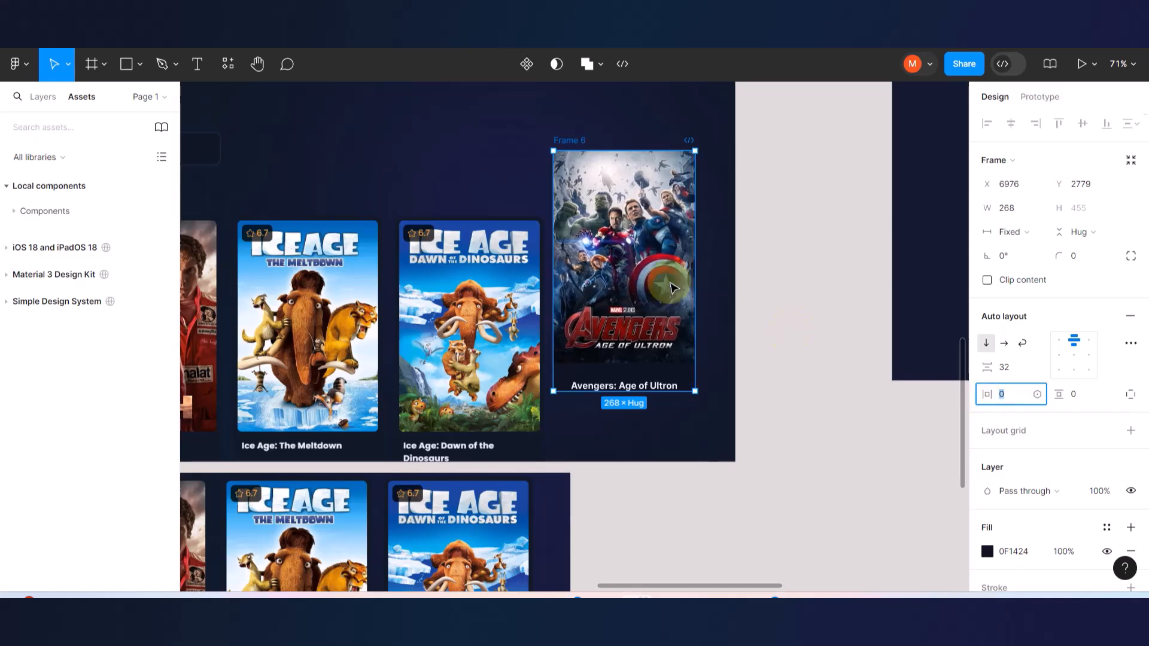
scroll(635, 228, up, 5)
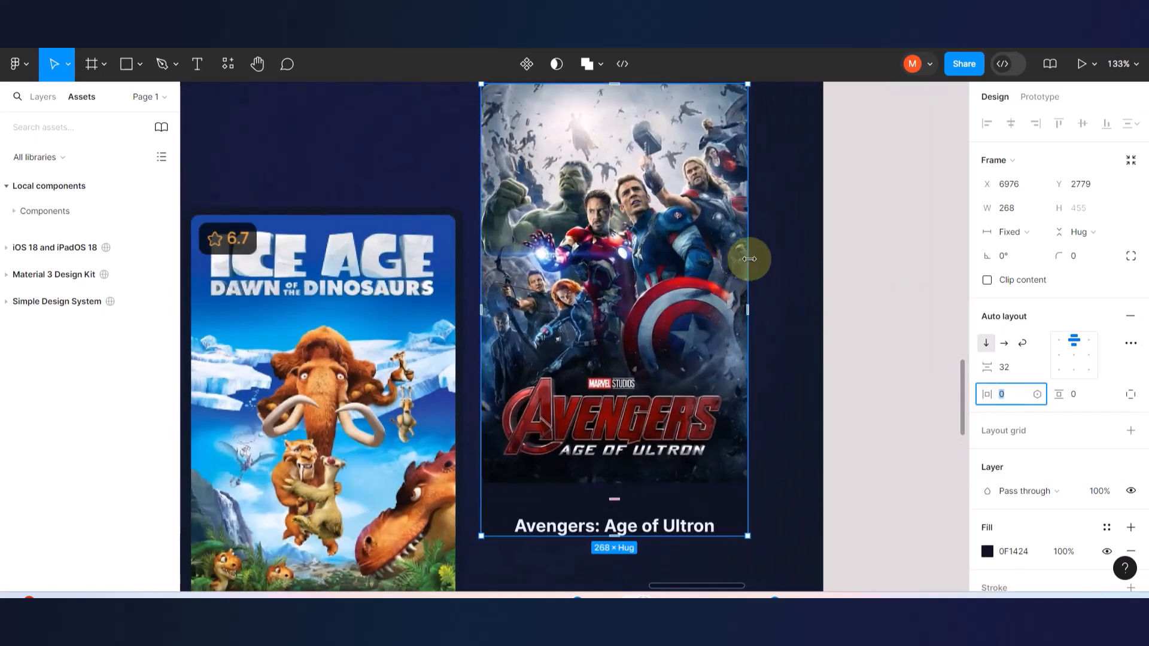
click(1074, 357)
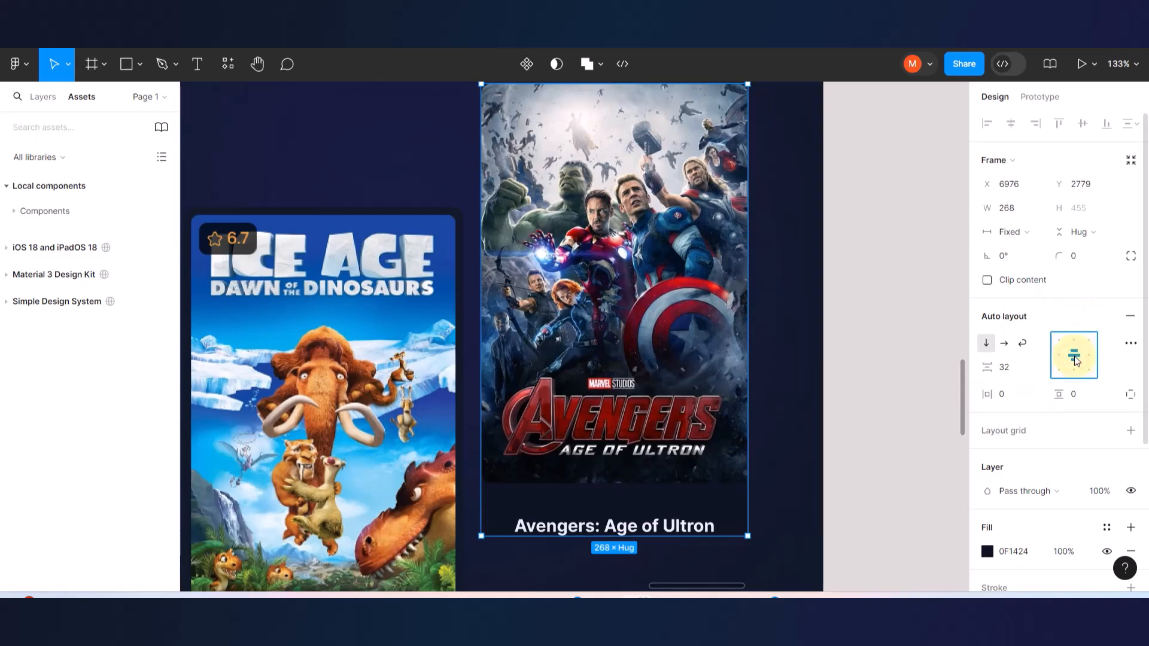
drag(748, 300, 771, 299)
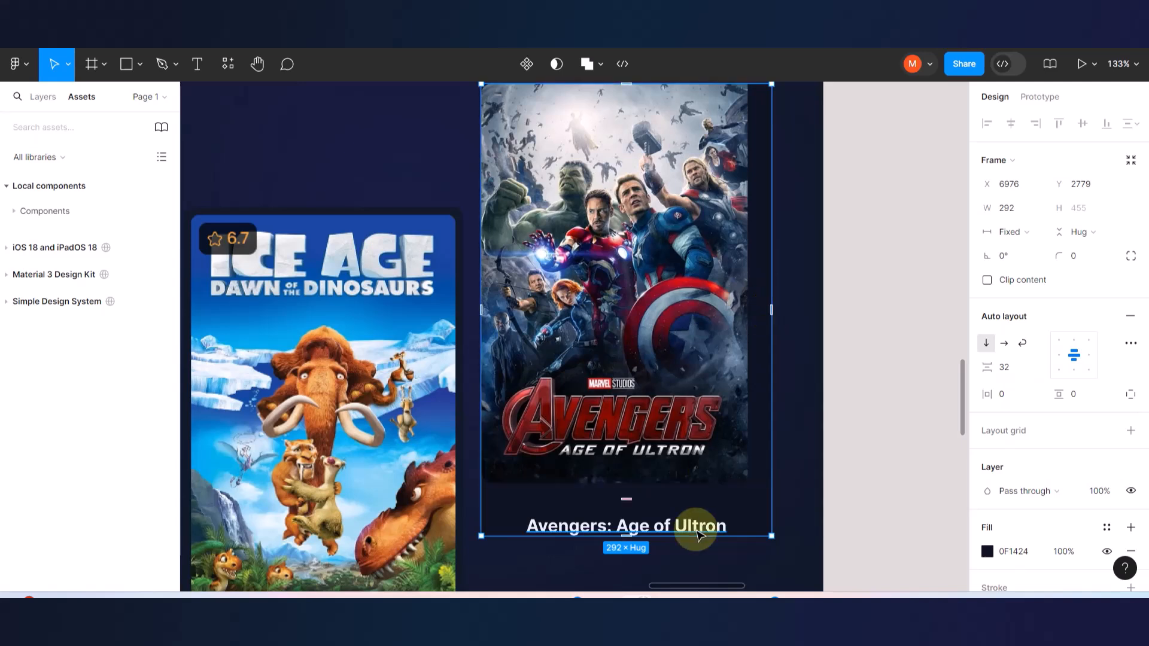
drag(690, 537, 694, 570)
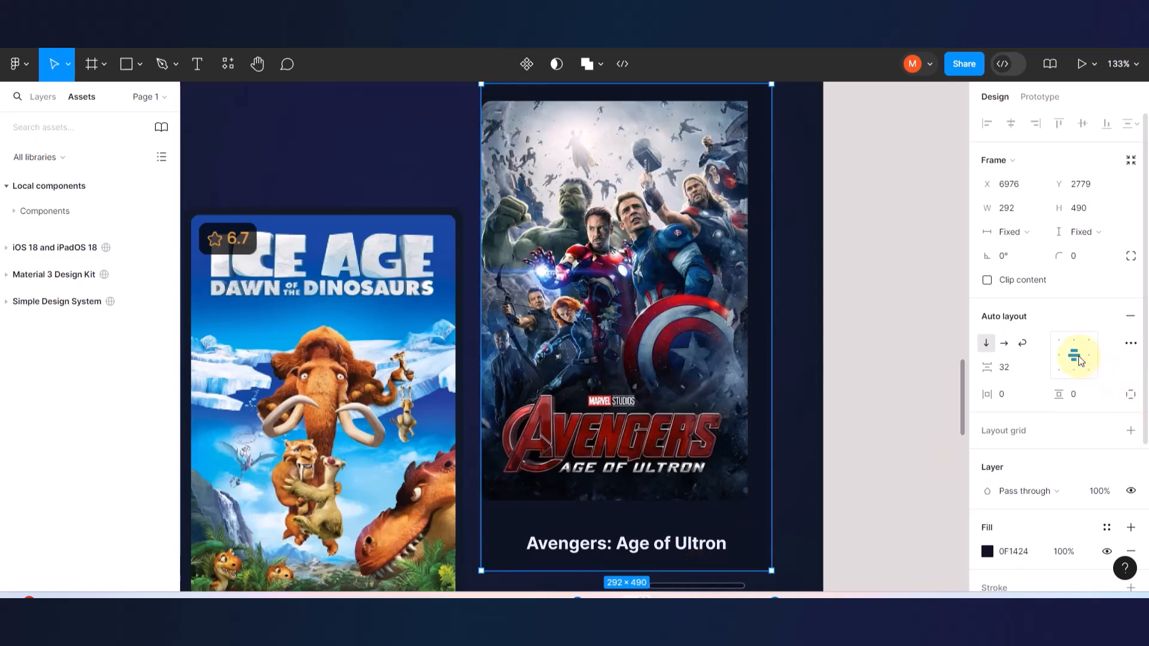
- Check the poster instance's sizing inside the enlarged frame, and undo the frame's height and width changes
click(694, 229)
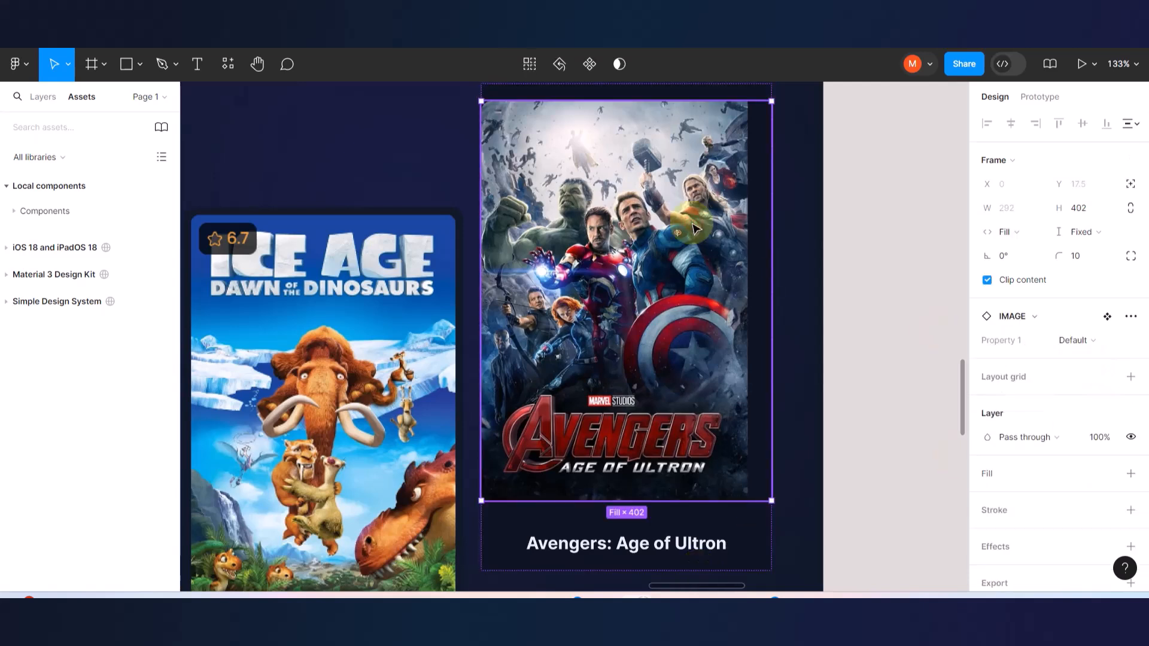
scroll(693, 229, down, 3)
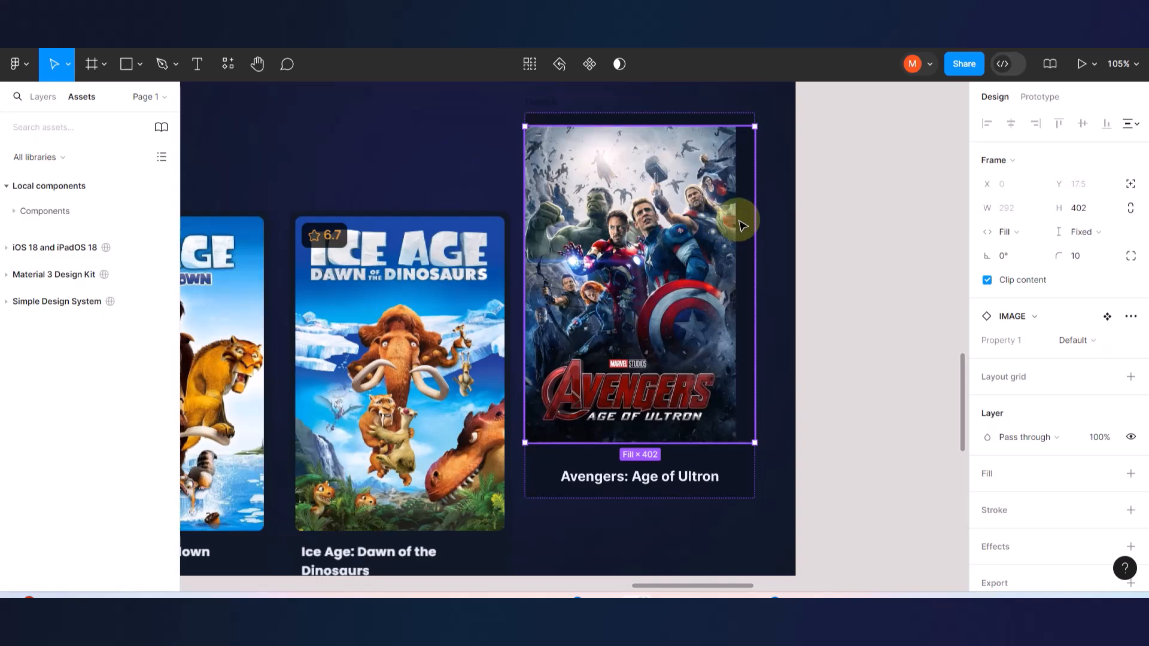
key(Escape)
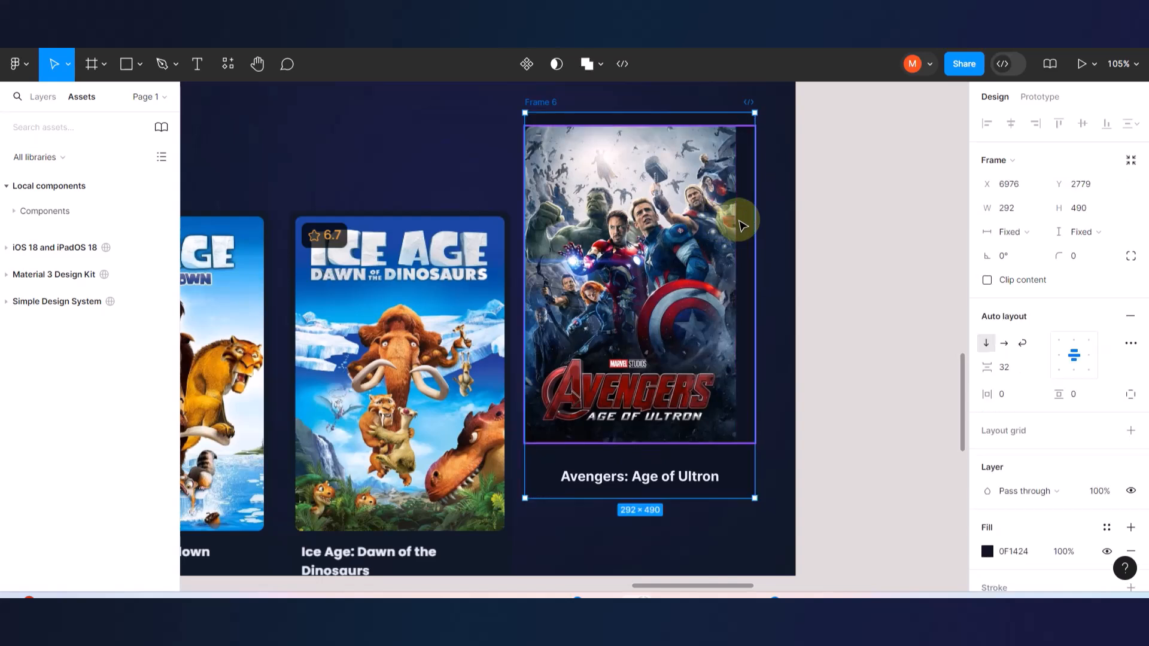
key(Escape)
key(ctrl+z)
key(ctrl+z)
key(ctrl+z)
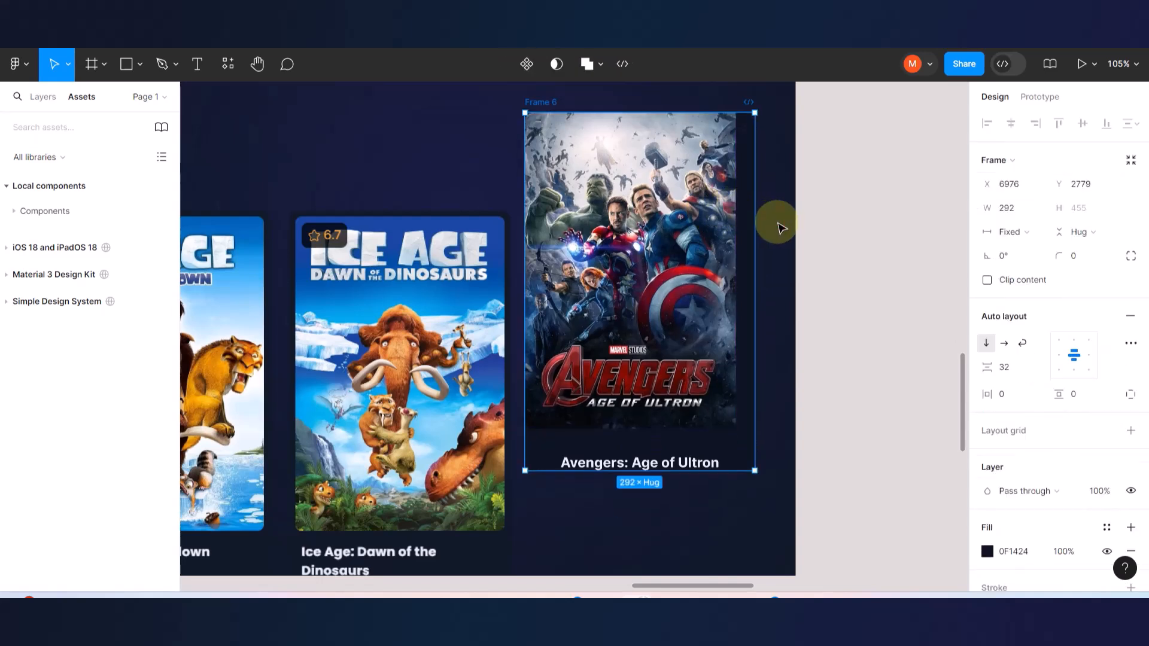
click(761, 206)
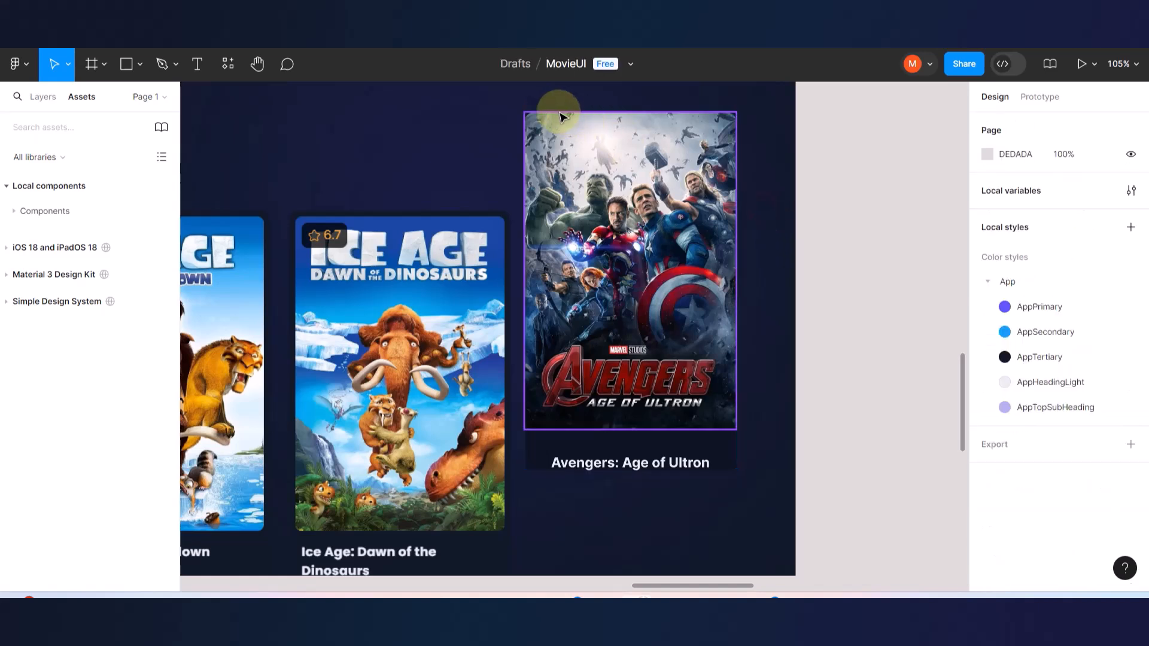
- Try widening the poster-and-title frame to 314 and examine how the poster image fills its instance
click(540, 105)
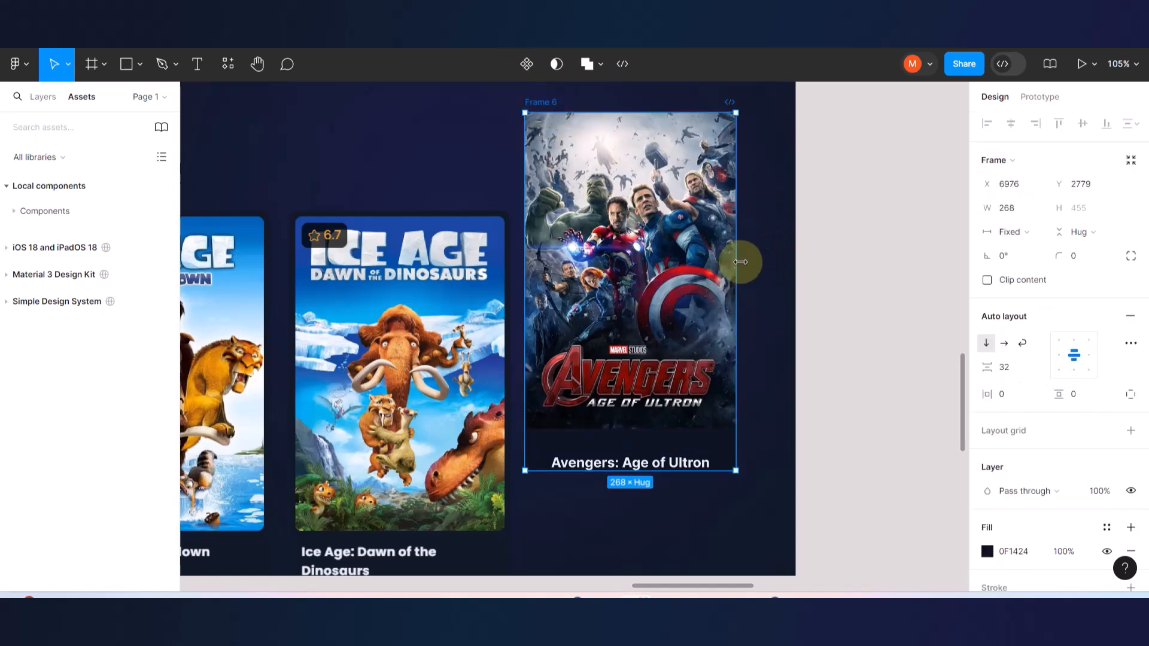
drag(739, 261, 774, 262)
click(714, 274)
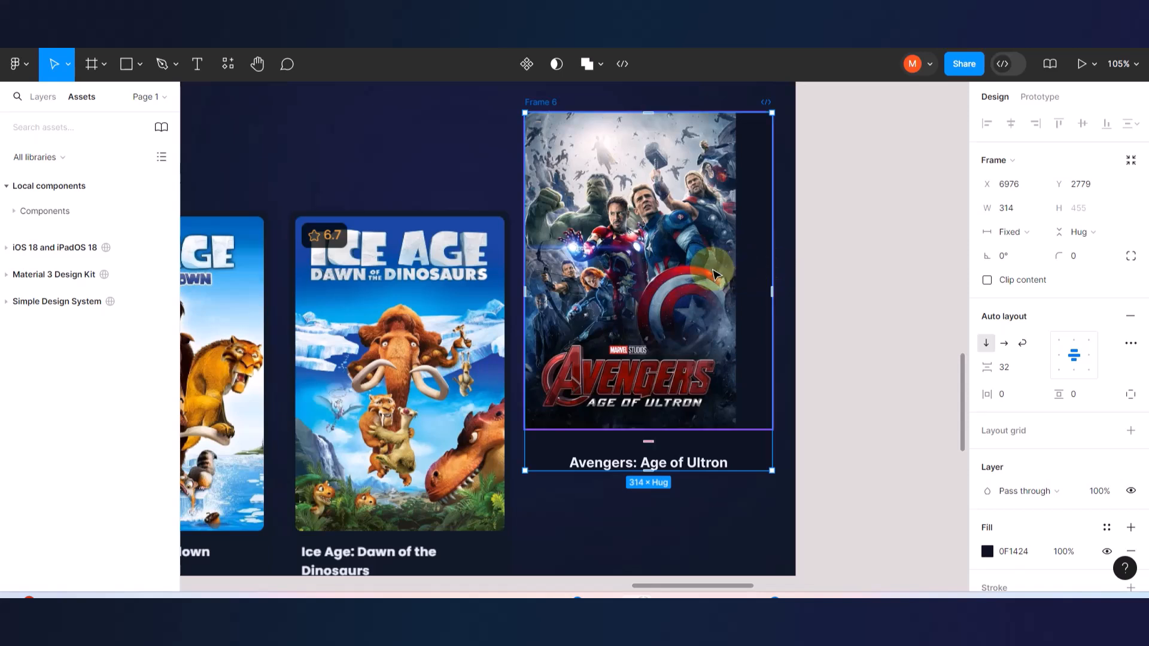
click(748, 259)
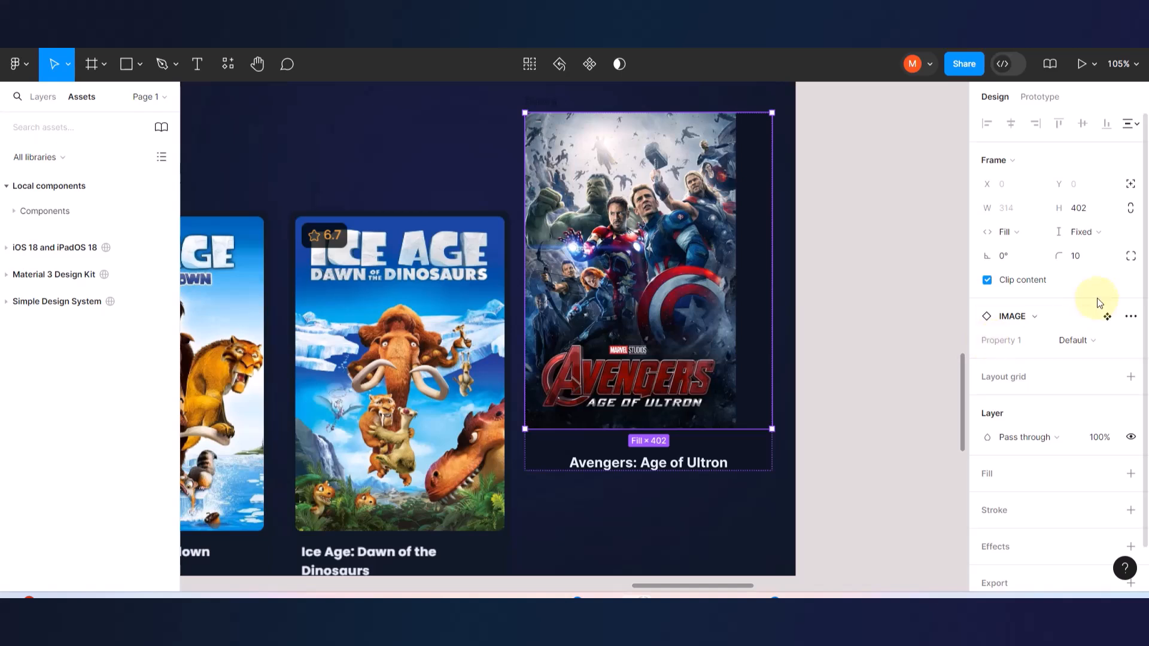
scroll(1100, 303, down, 1)
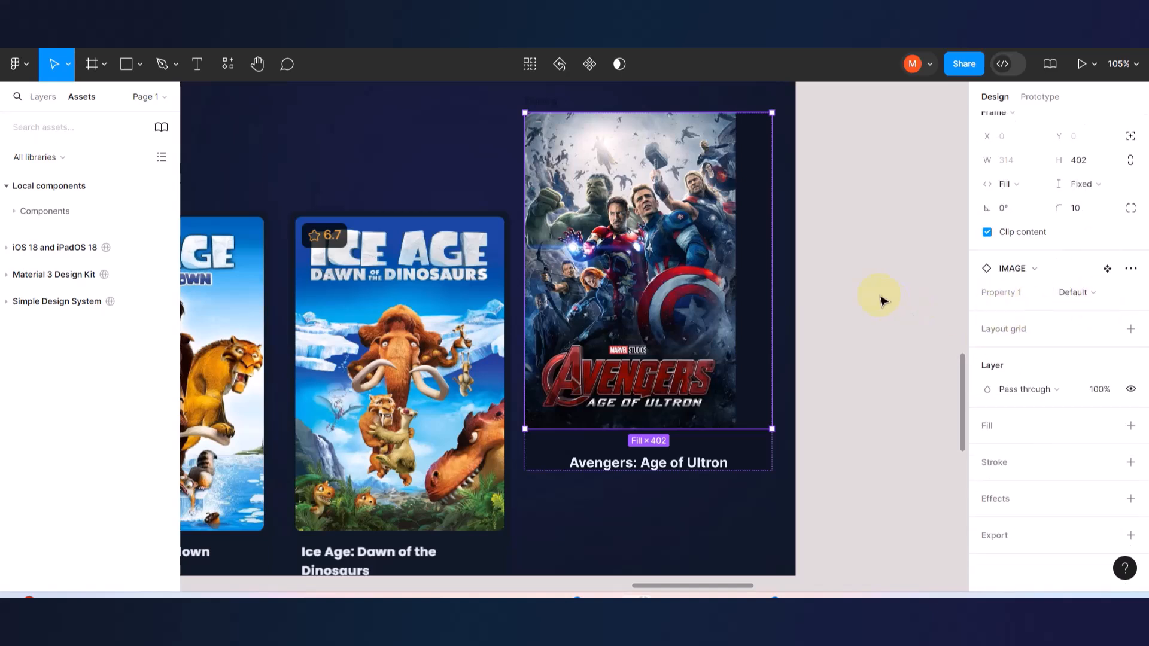
click(854, 271)
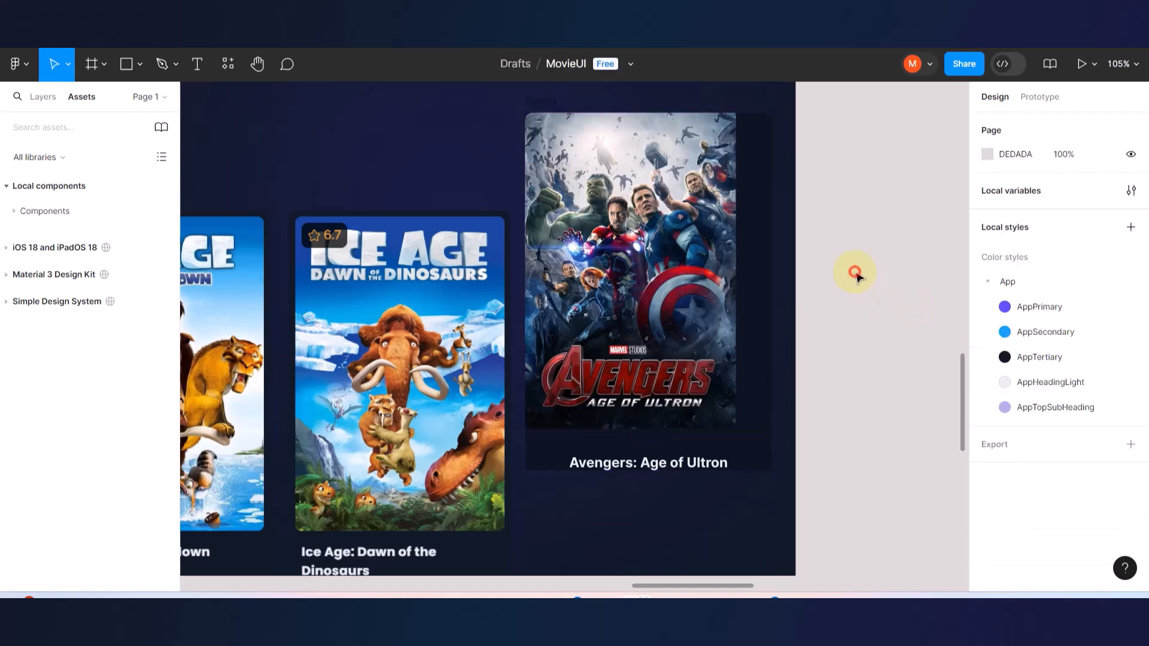
click(655, 162)
click(813, 203)
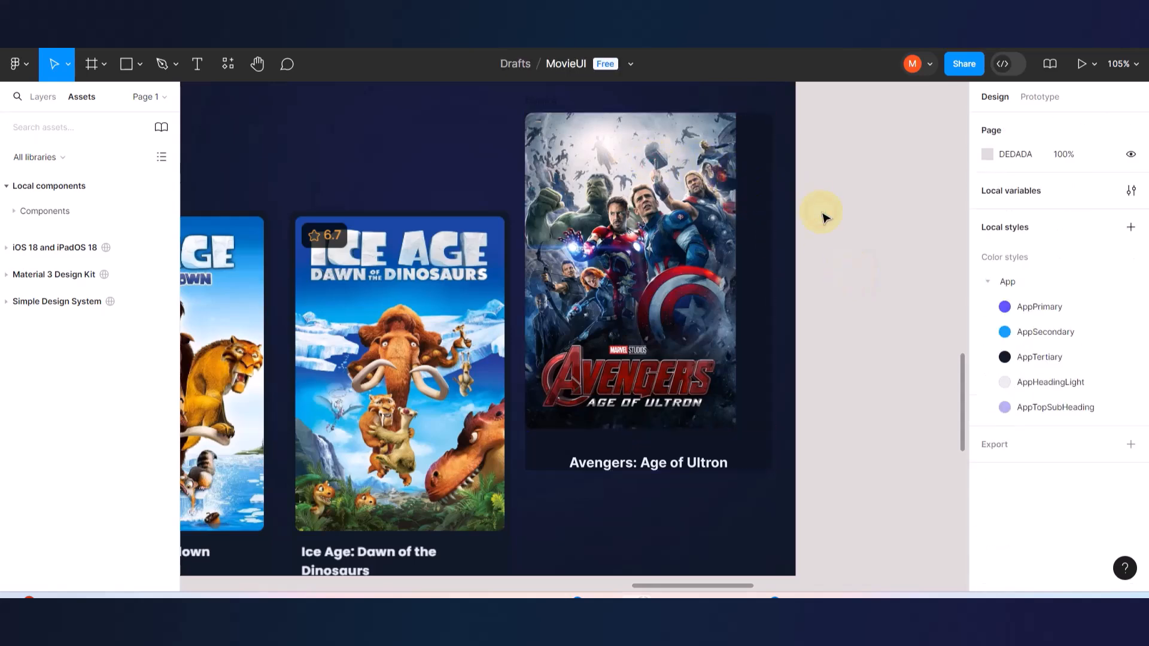
scroll(719, 128, up, 5)
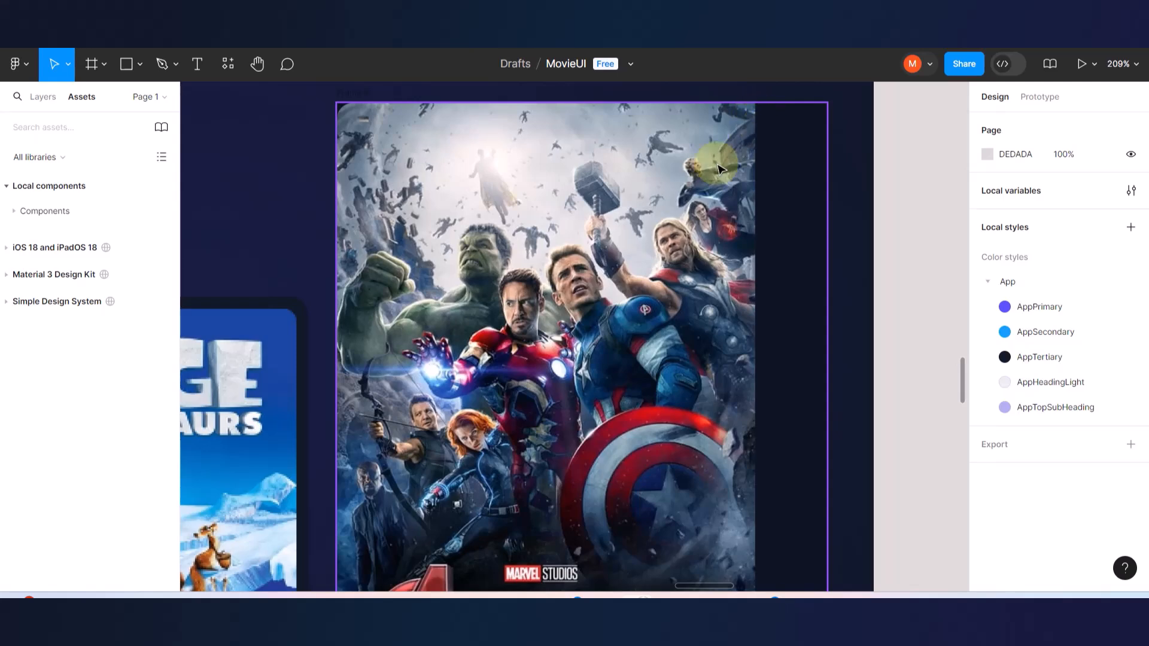
- Undo the frame's widening and its centred content alignment
scroll(716, 161, down, 5)
key(ctrl+z)
key(ctrl+z)
key(ctrl+z)
key(ctrl+z)
key(ctrl+z)
key(ctrl+z)
key(ctrl+z)
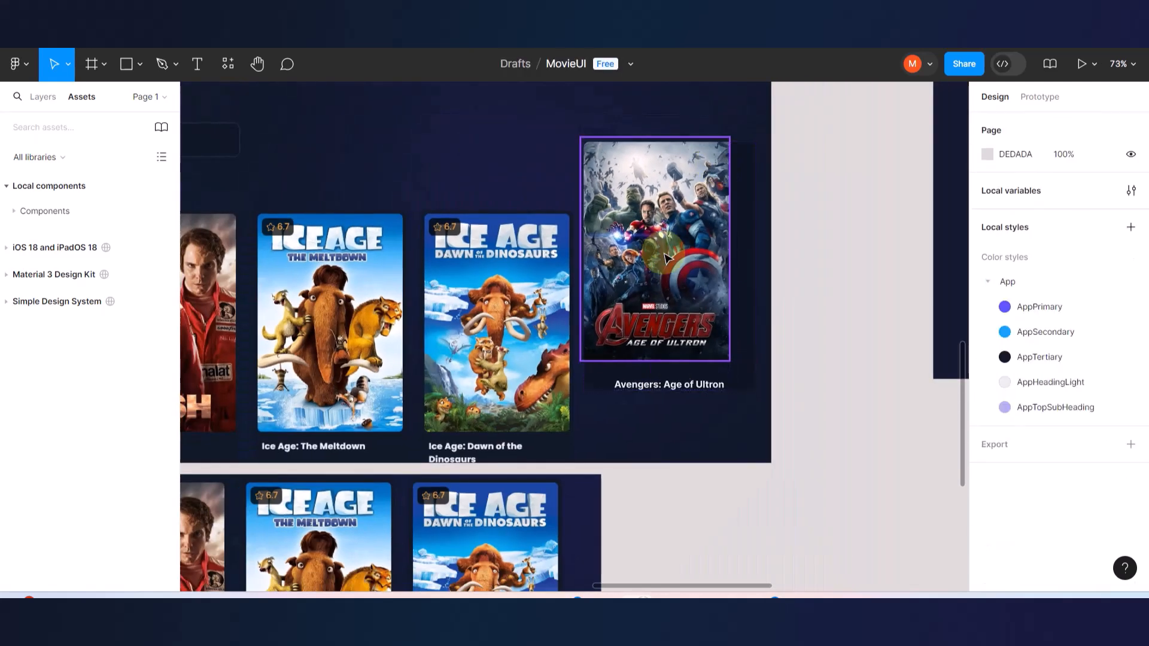
key(ctrl+z)
key(ctrl+z)
key(ctrl+z)
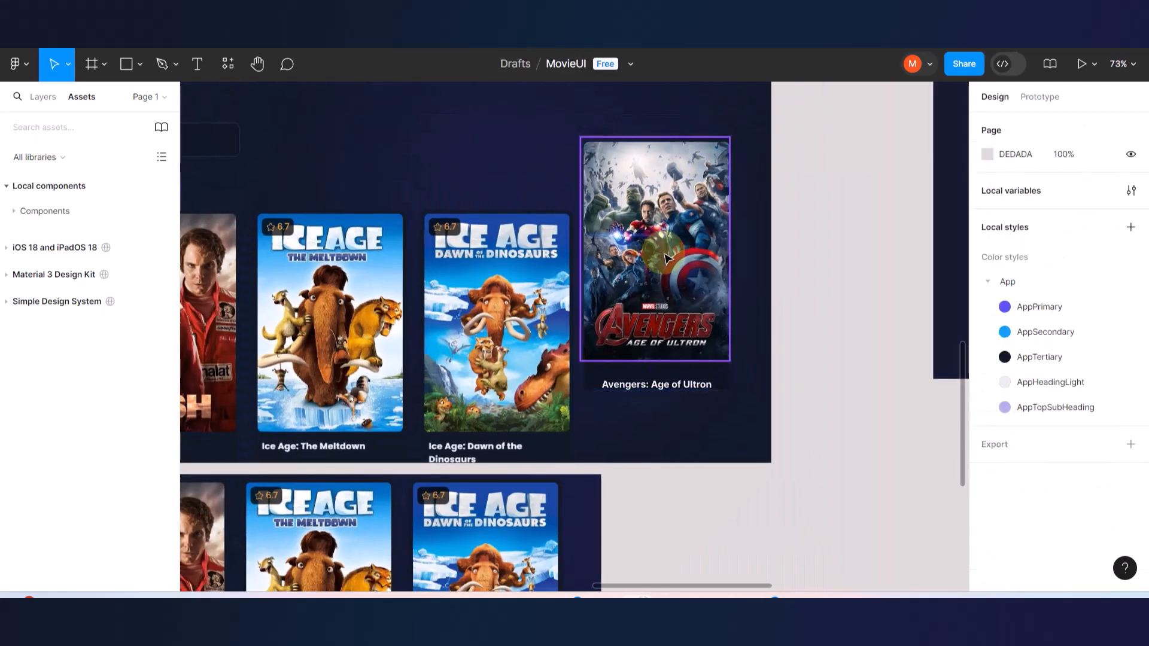
click(836, 320)
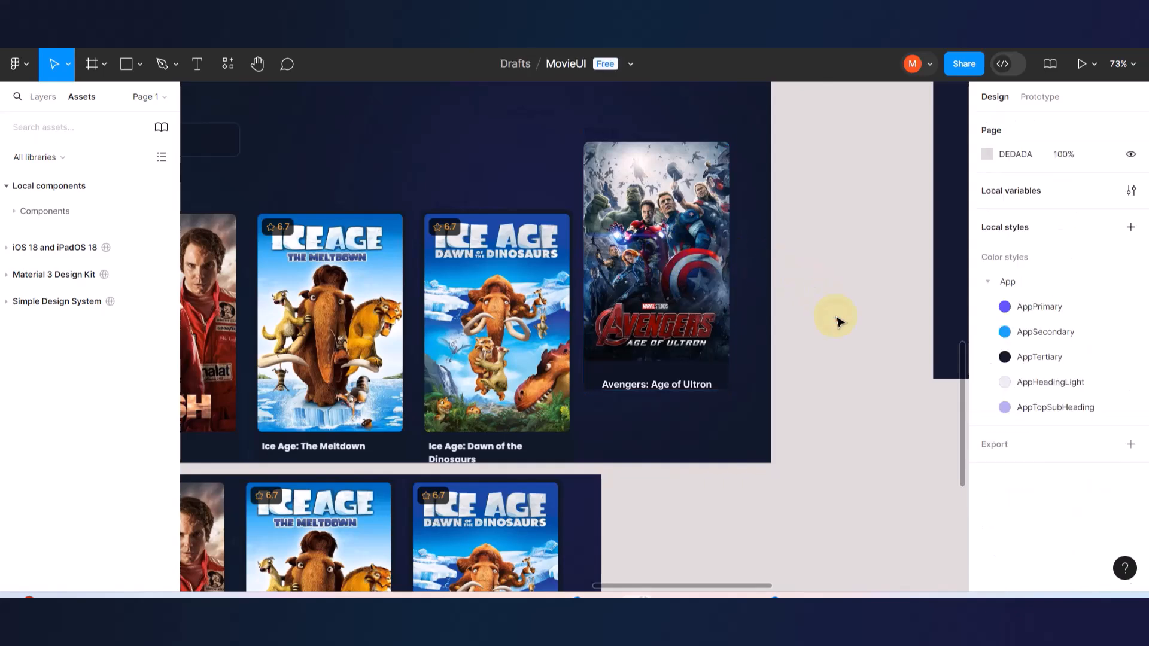
- Move the poster-and-title frame out of the Movies design onto the empty canvas and inspect its corners up close
scroll(676, 268, down, 5)
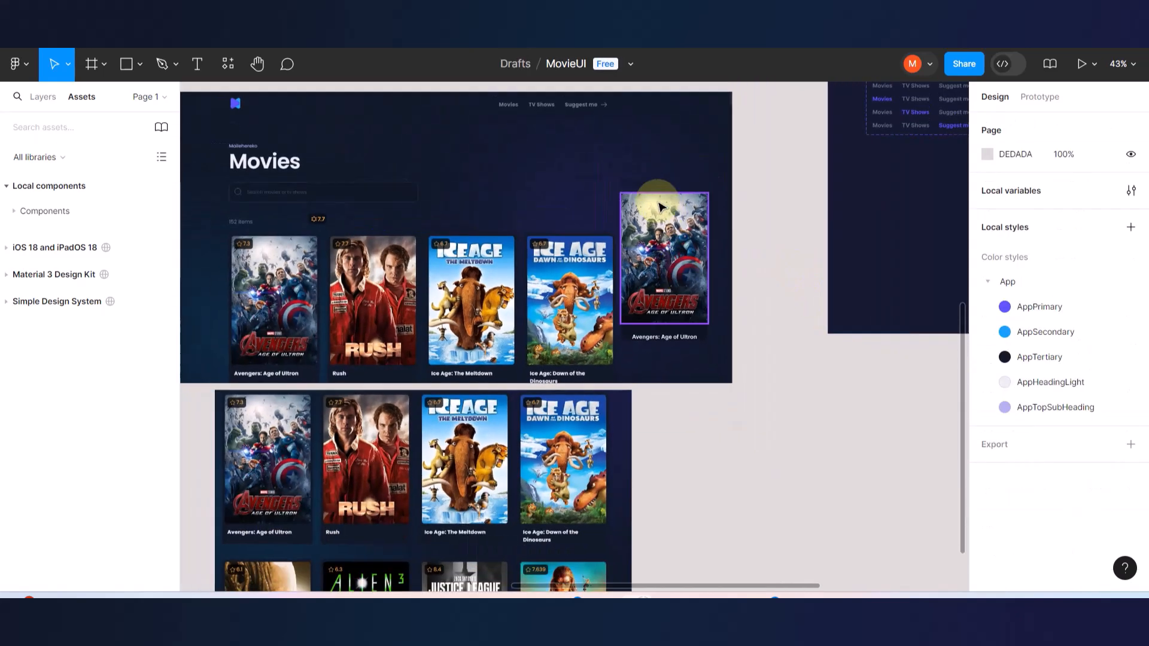
drag(643, 194, 757, 375)
scroll(810, 423, up, 10)
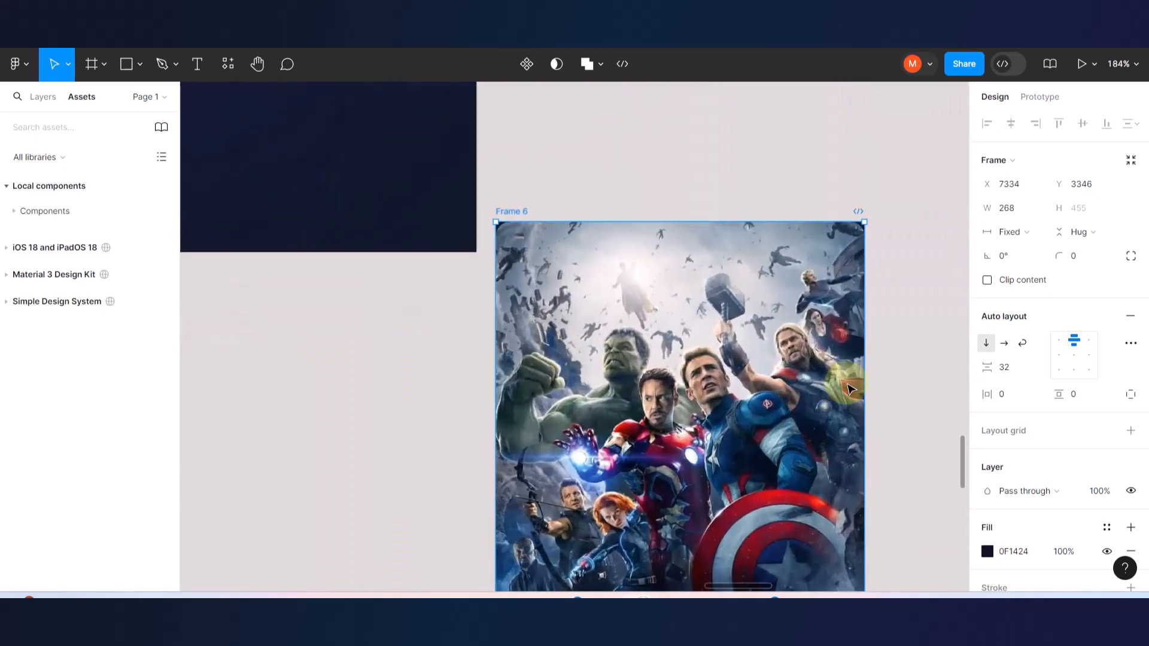
click(880, 337)
scroll(815, 257, up, 6)
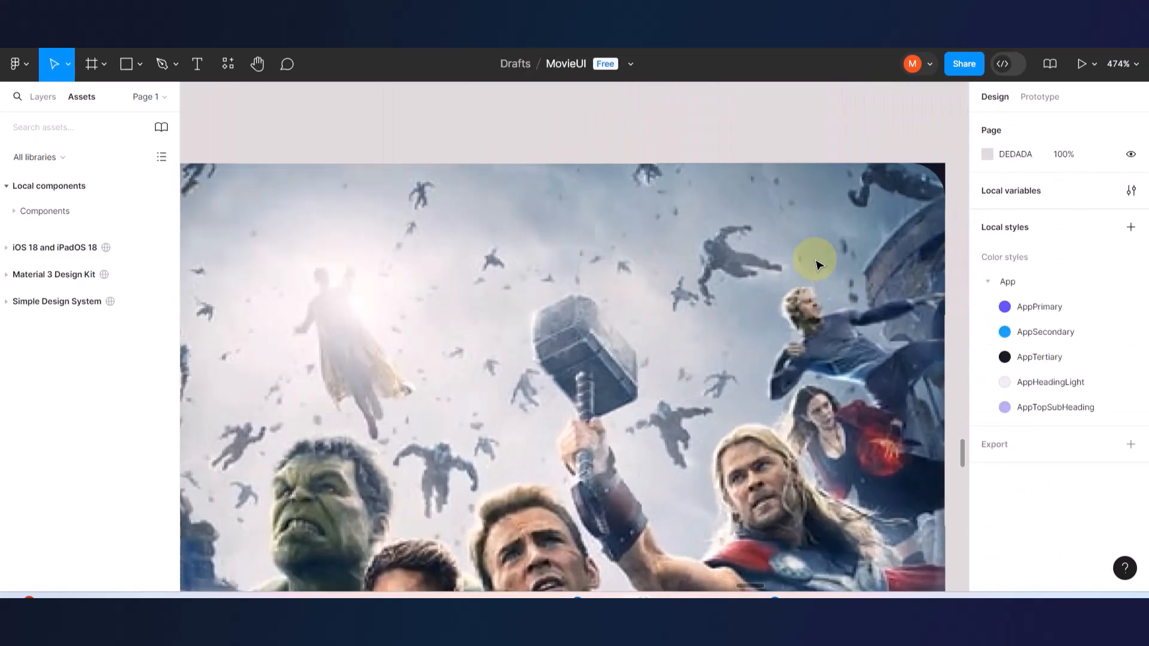
scroll(931, 193, down, 6)
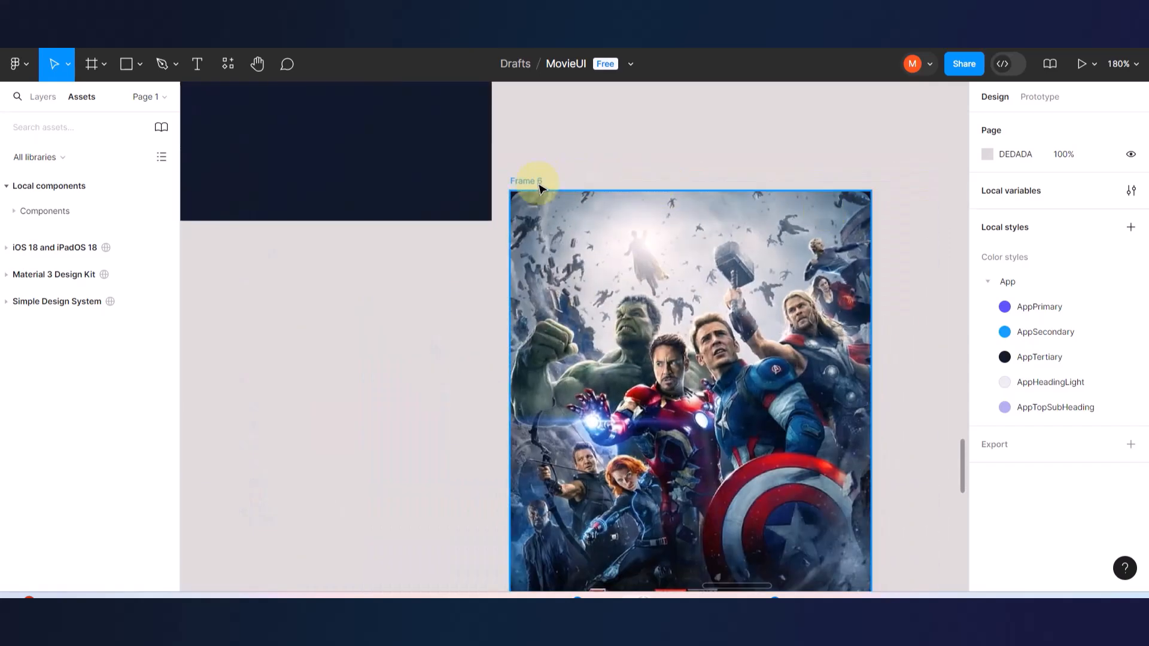
- Widen the poster-and-title frame by extending its left edge, and examine the poster image's right edge
click(527, 180)
scroll(574, 389, down, 3)
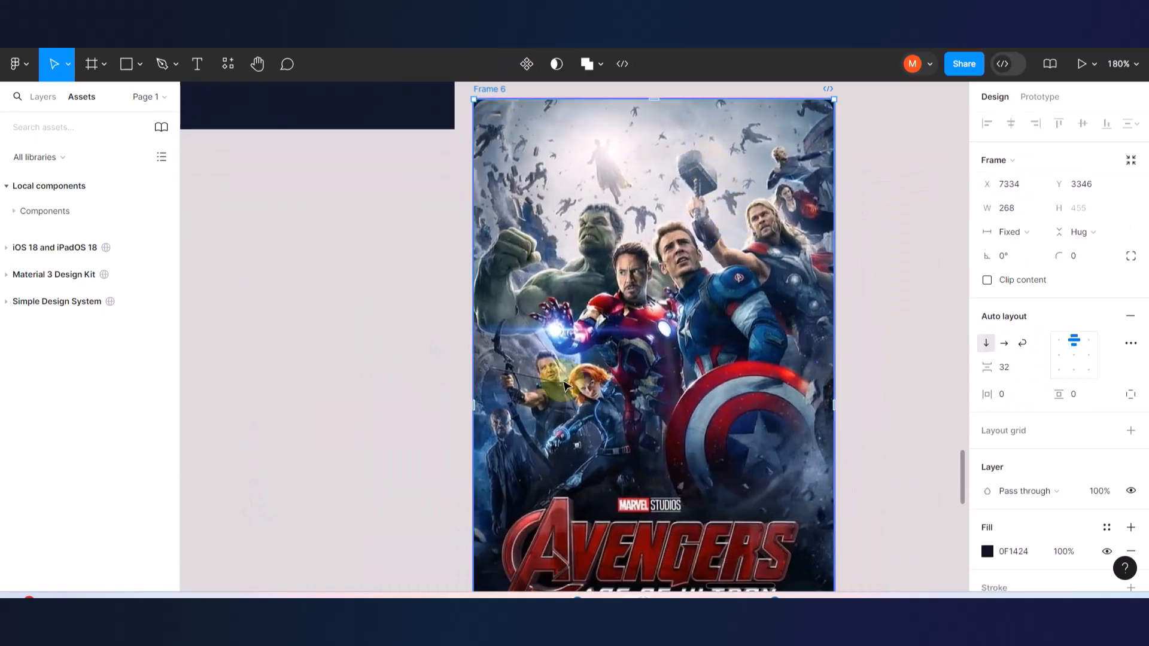
drag(463, 389, 418, 397)
click(885, 229)
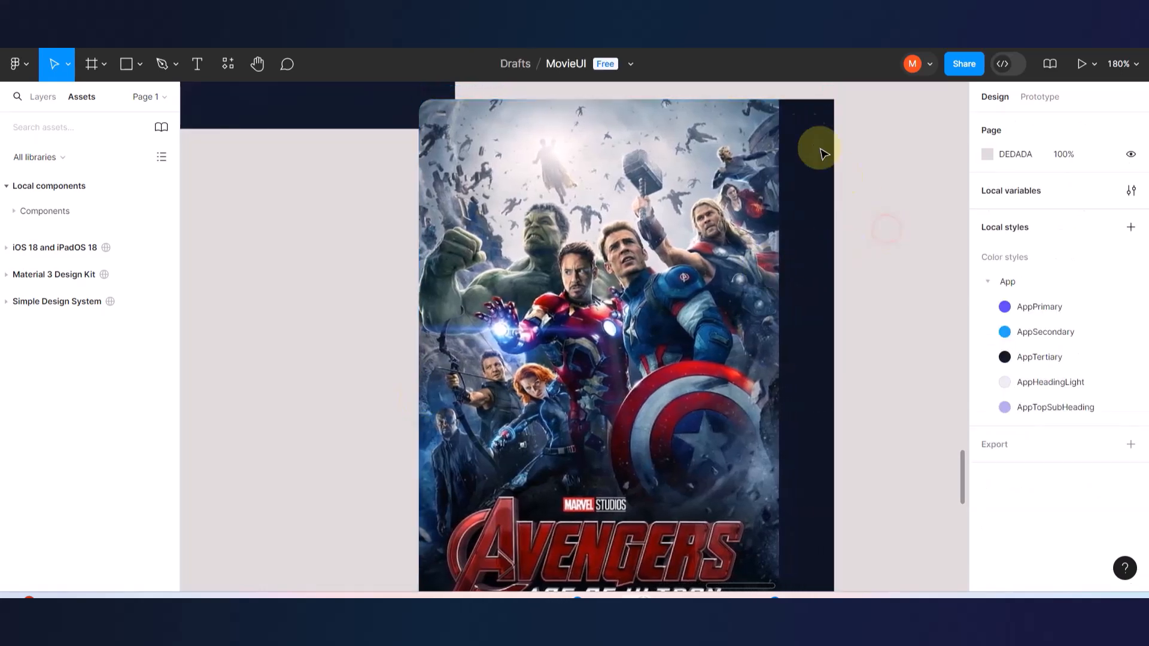
scroll(787, 119, up, 5)
scroll(786, 168, up, 3)
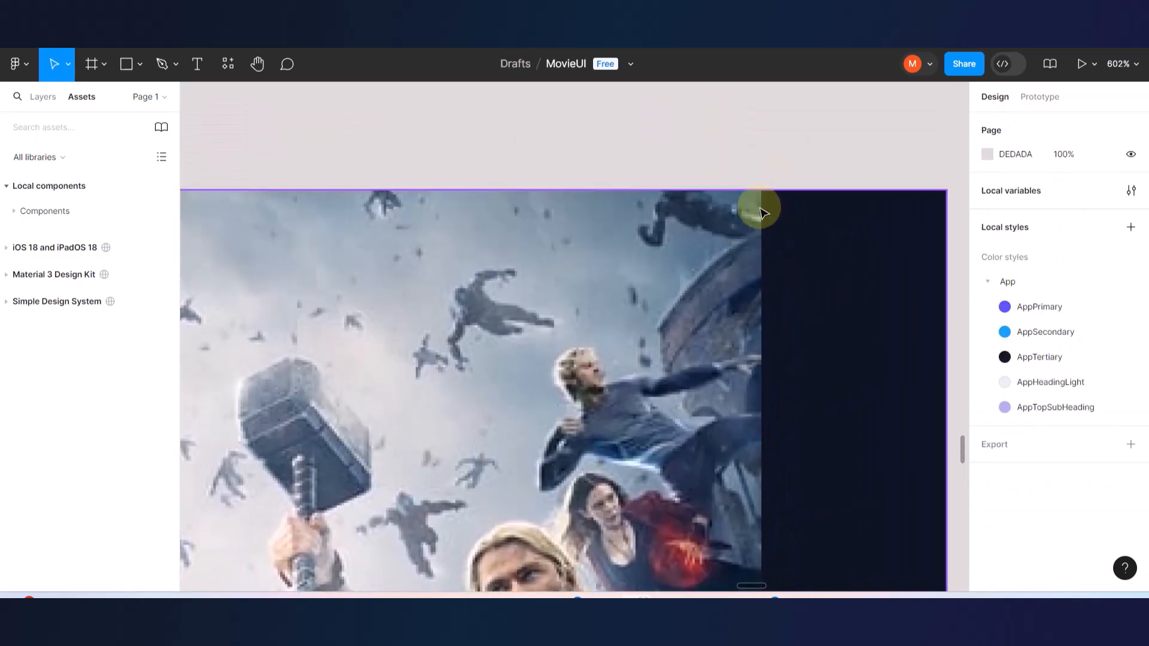
scroll(762, 203, down, 10)
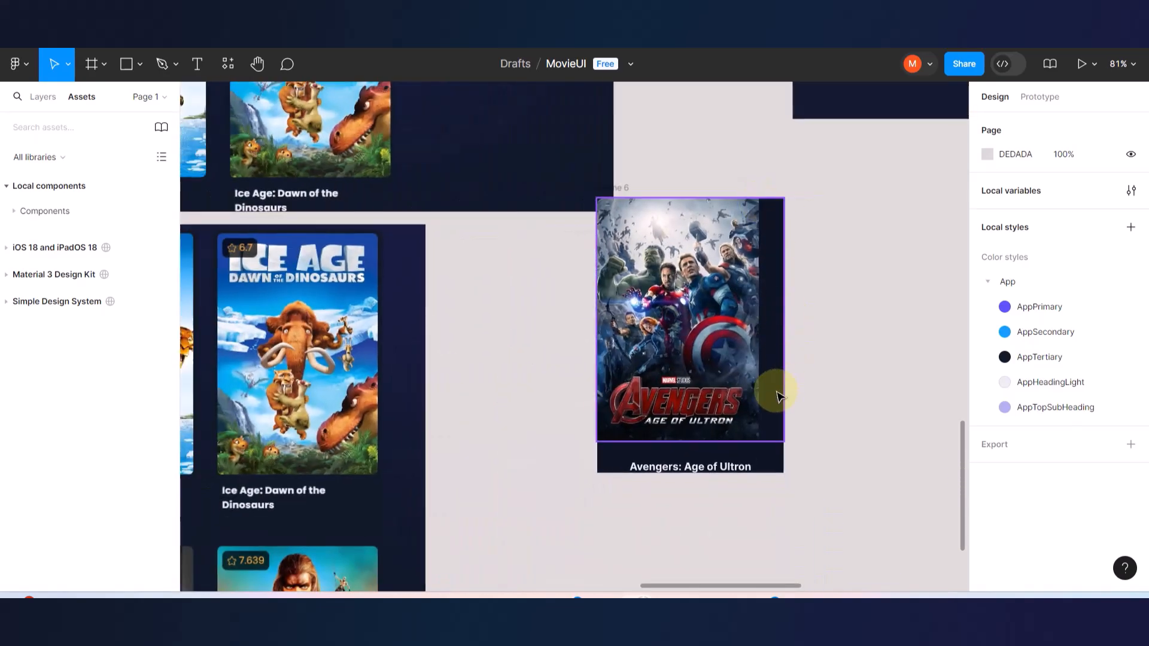
- Enlarge the poster-and-title frame to 515 × 620 by extending its upper and left edges
scroll(768, 458, up, 10)
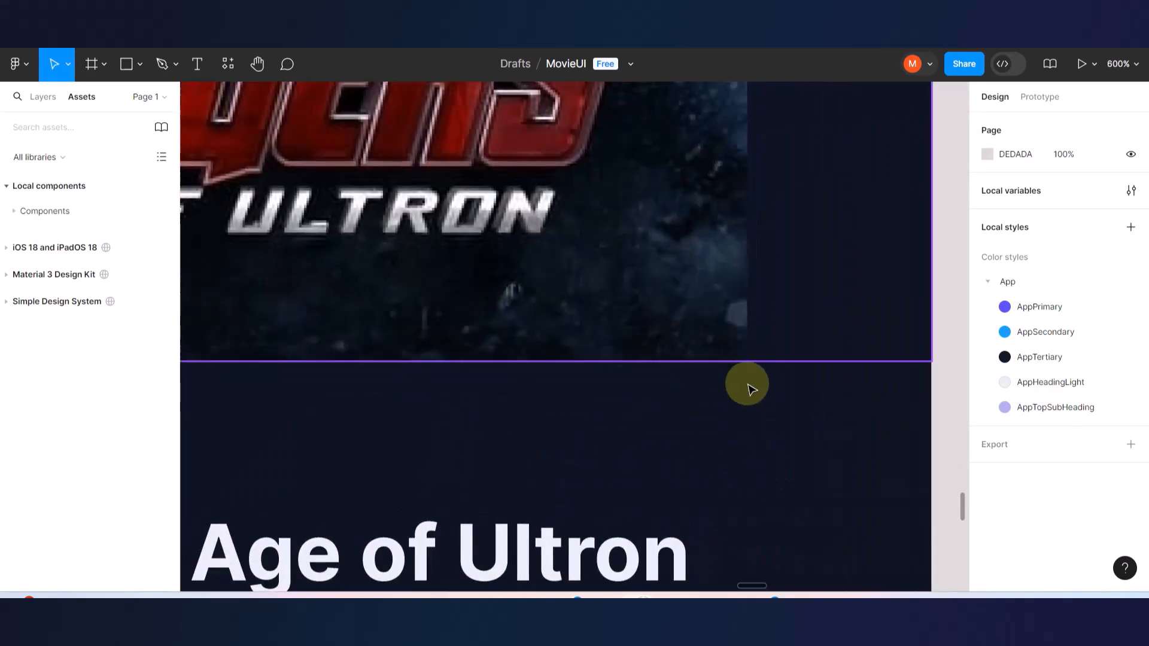
scroll(826, 406, down, 10)
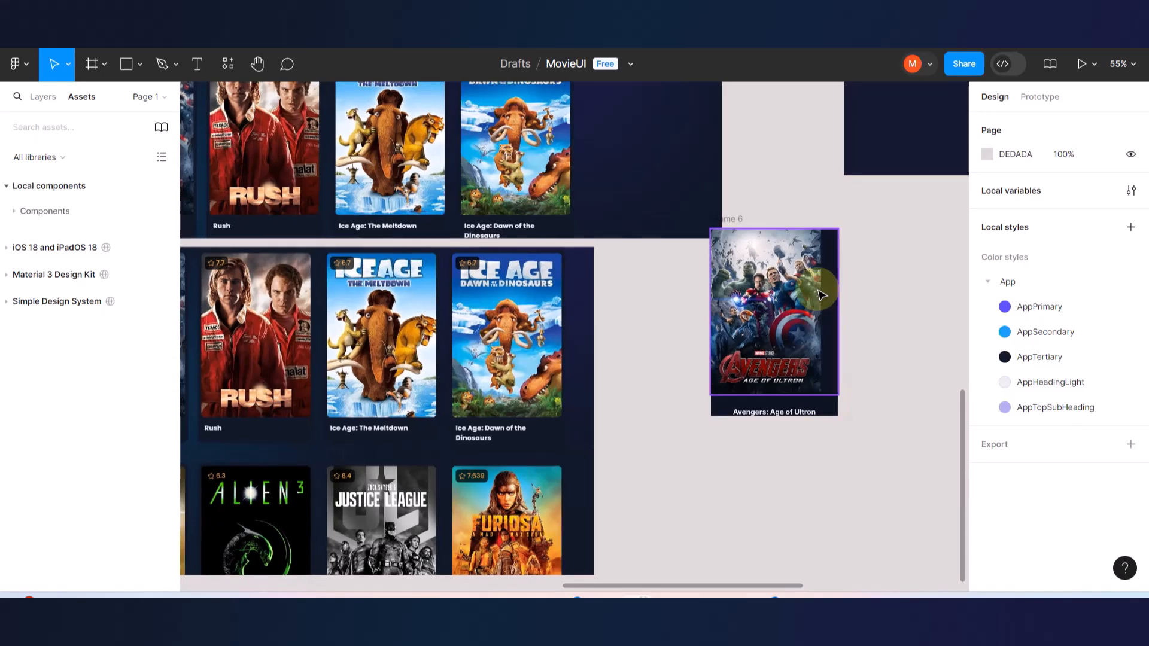
scroll(761, 218, up, 2)
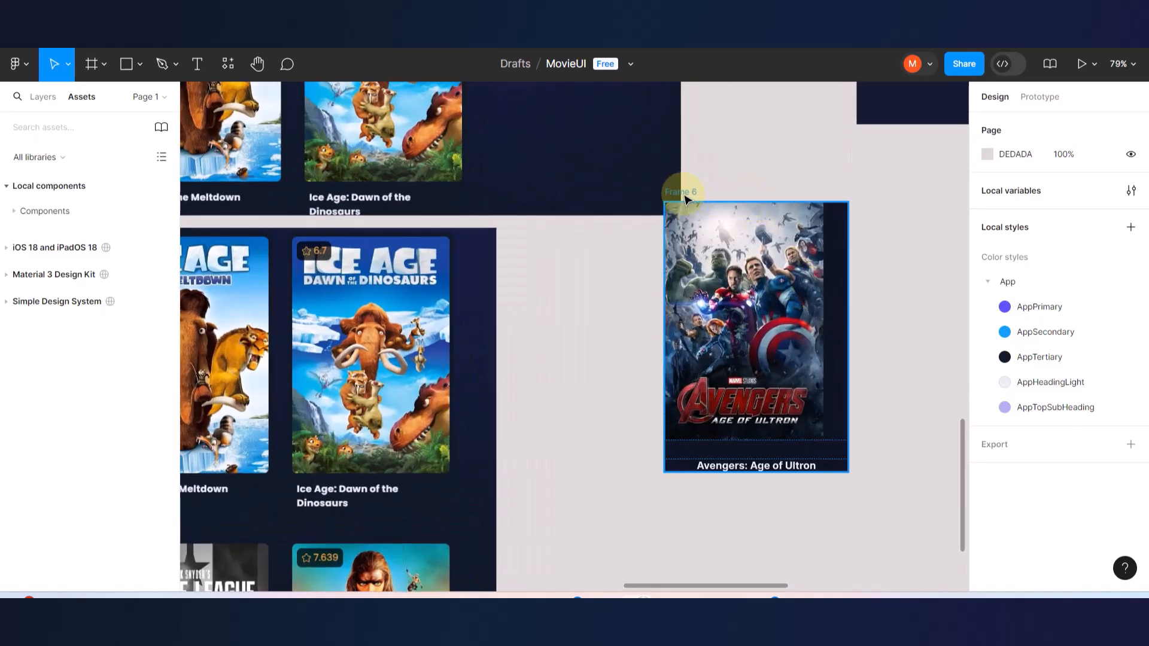
click(686, 469)
drag(720, 202, 720, 104)
drag(665, 290, 543, 312)
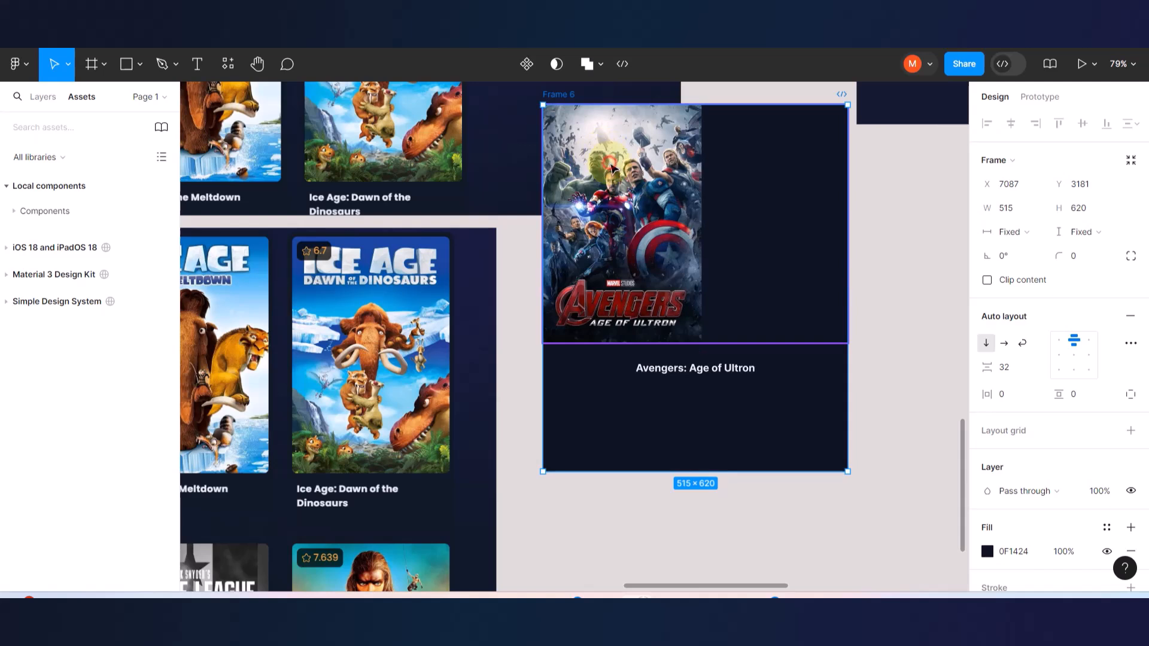
- Switch the poster instance from fill to fixed width and narrow it to 267 so it fits the image
click(611, 168)
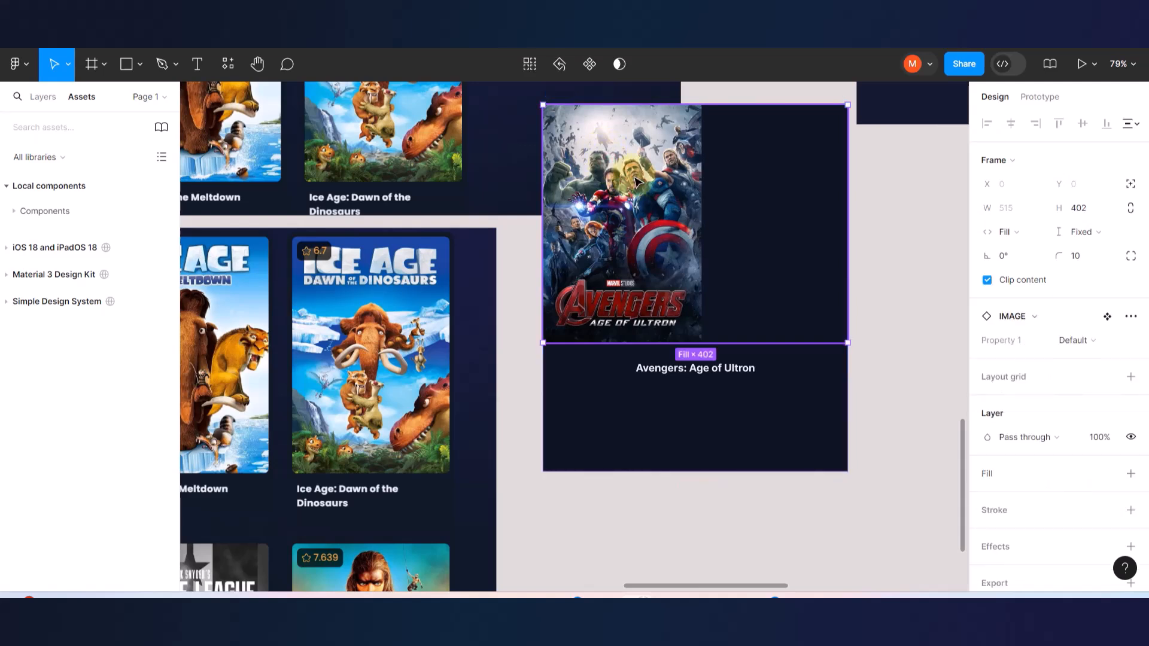
click(635, 180)
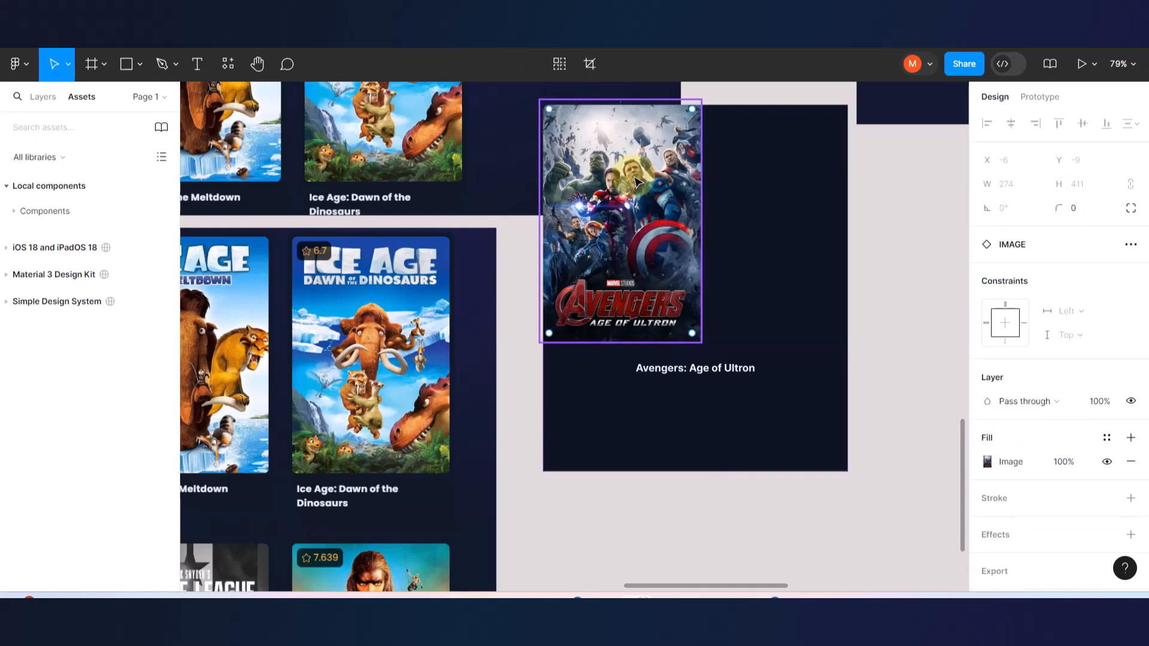
click(910, 261)
click(713, 333)
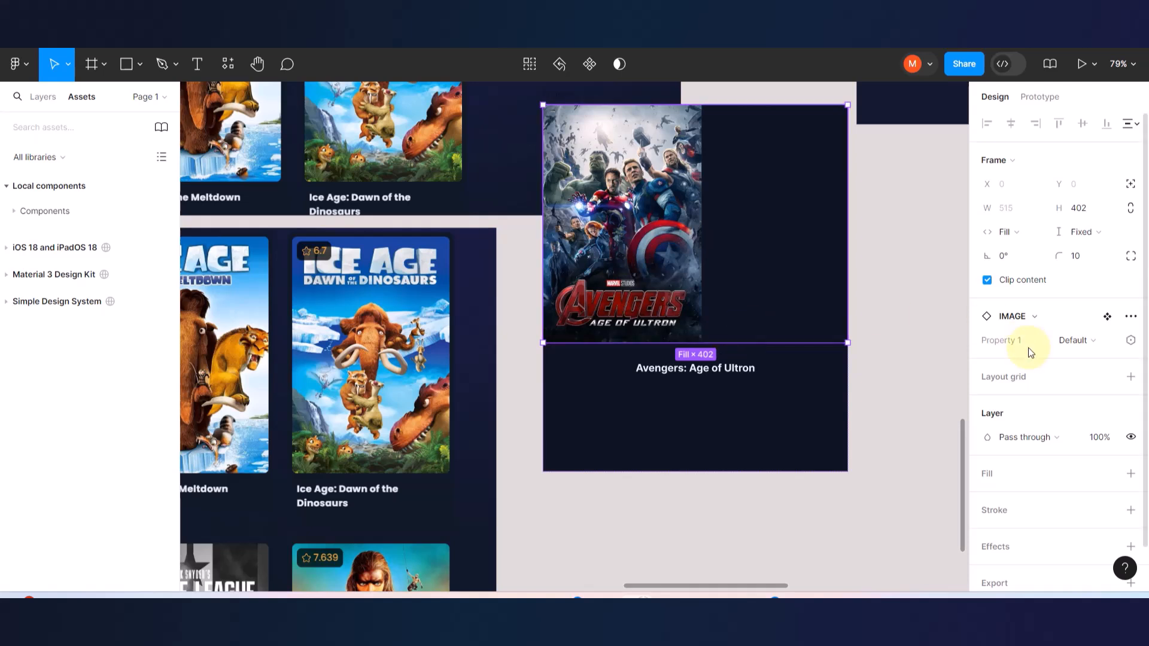
click(1041, 231)
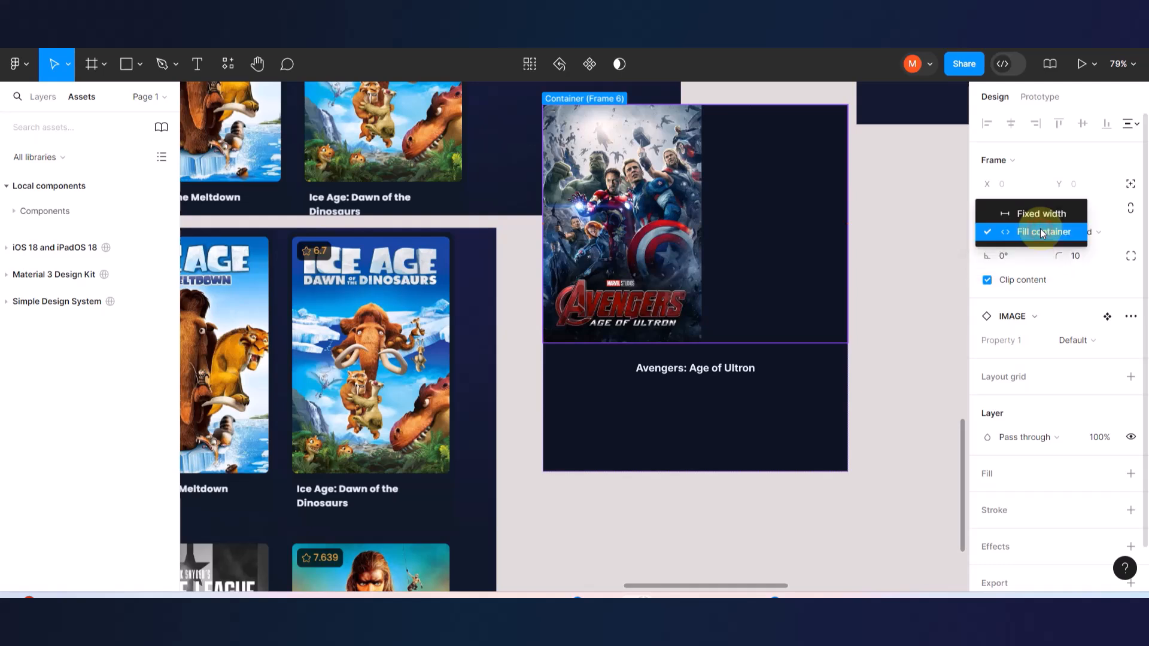
click(1034, 214)
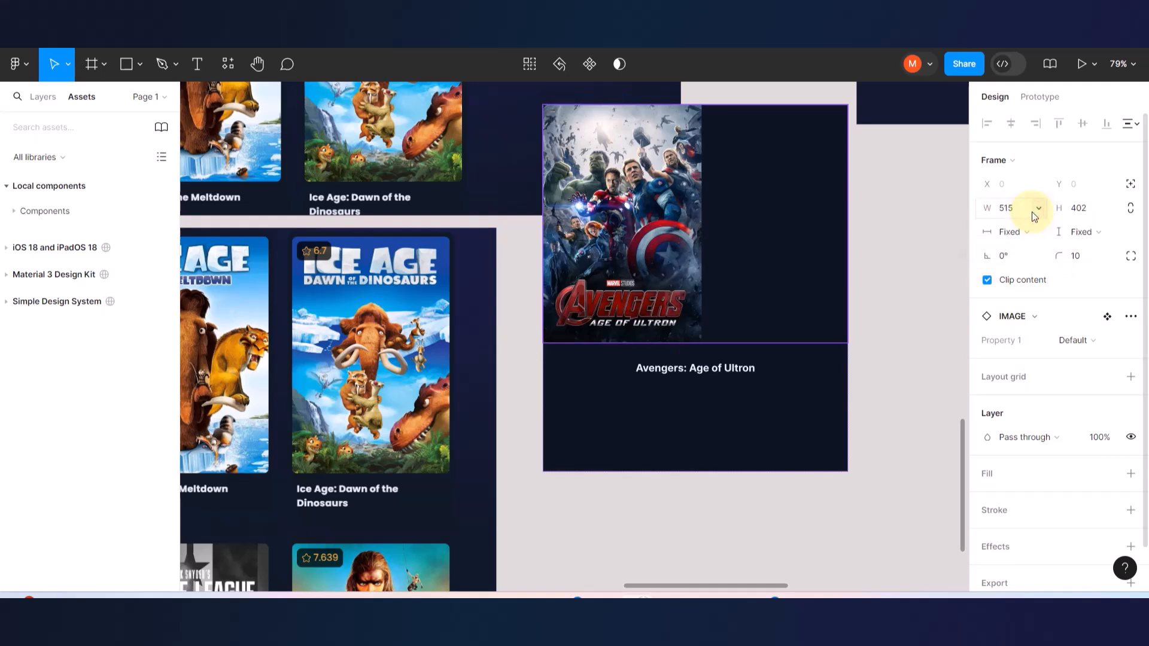
drag(847, 217, 703, 198)
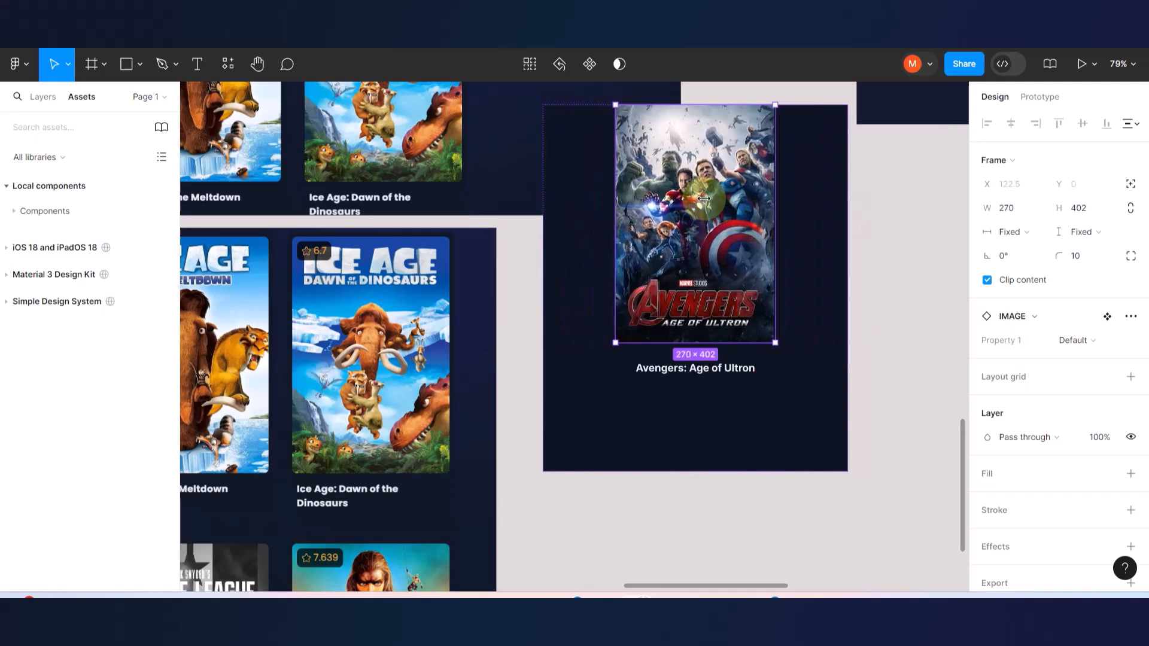
drag(703, 198, 703, 198)
click(880, 371)
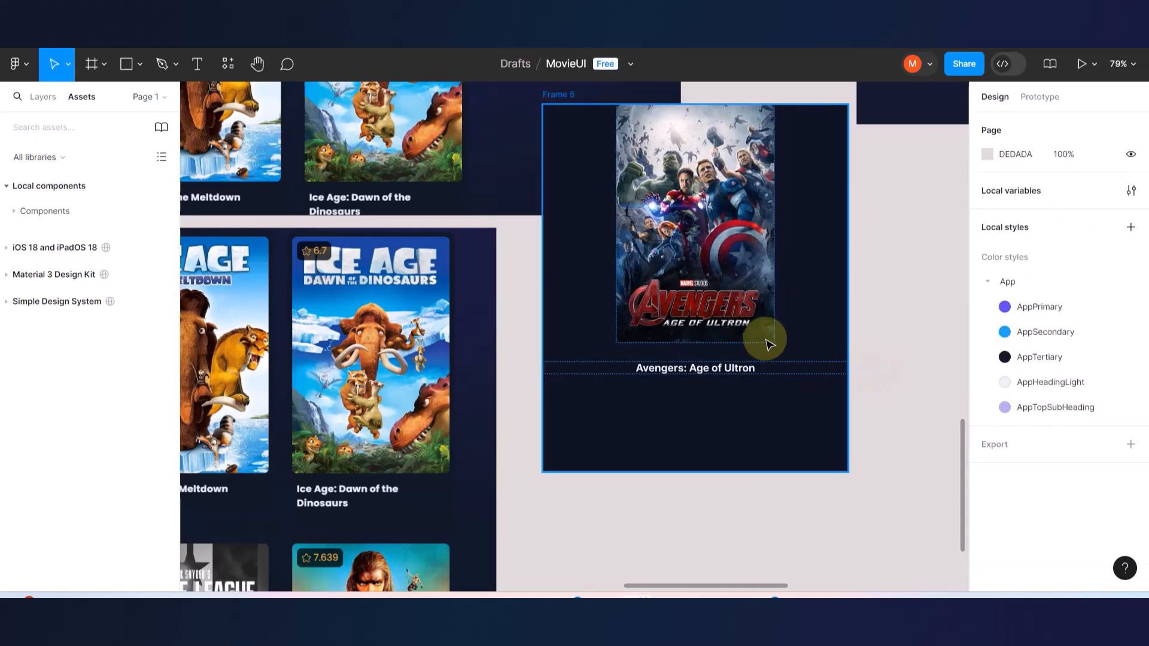
- Centre the frame's content both horizontally and vertically, and shrink the frame to 283 × 472 around the poster and title
scroll(767, 345, up, 10)
scroll(768, 345, down, 10)
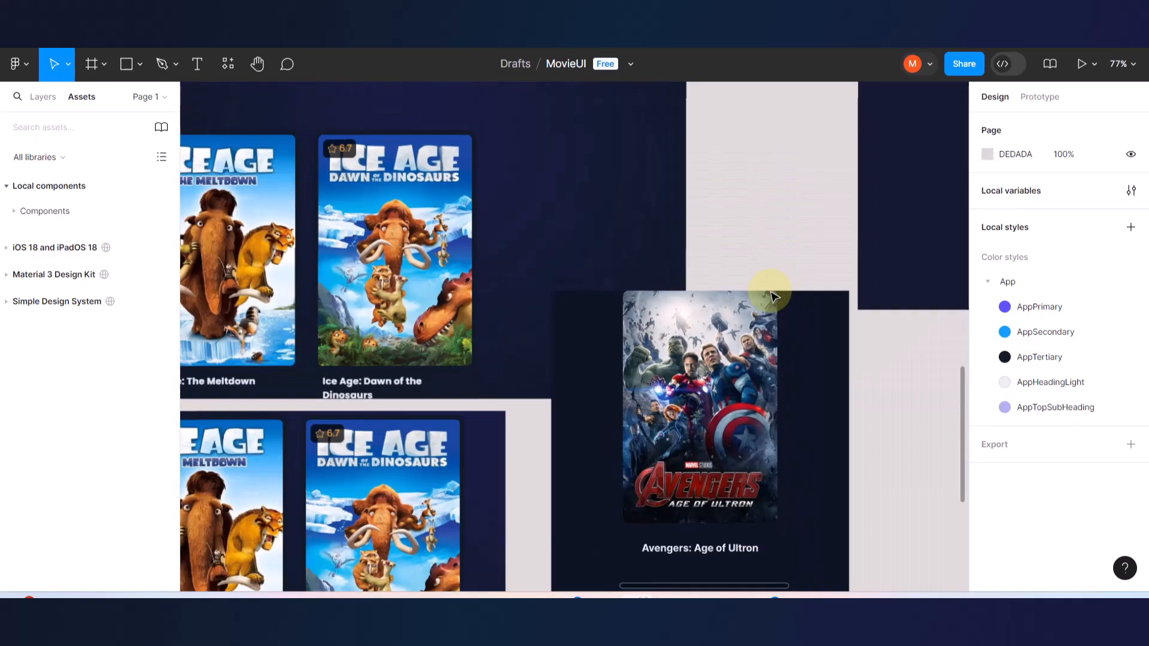
scroll(732, 397, down, 3)
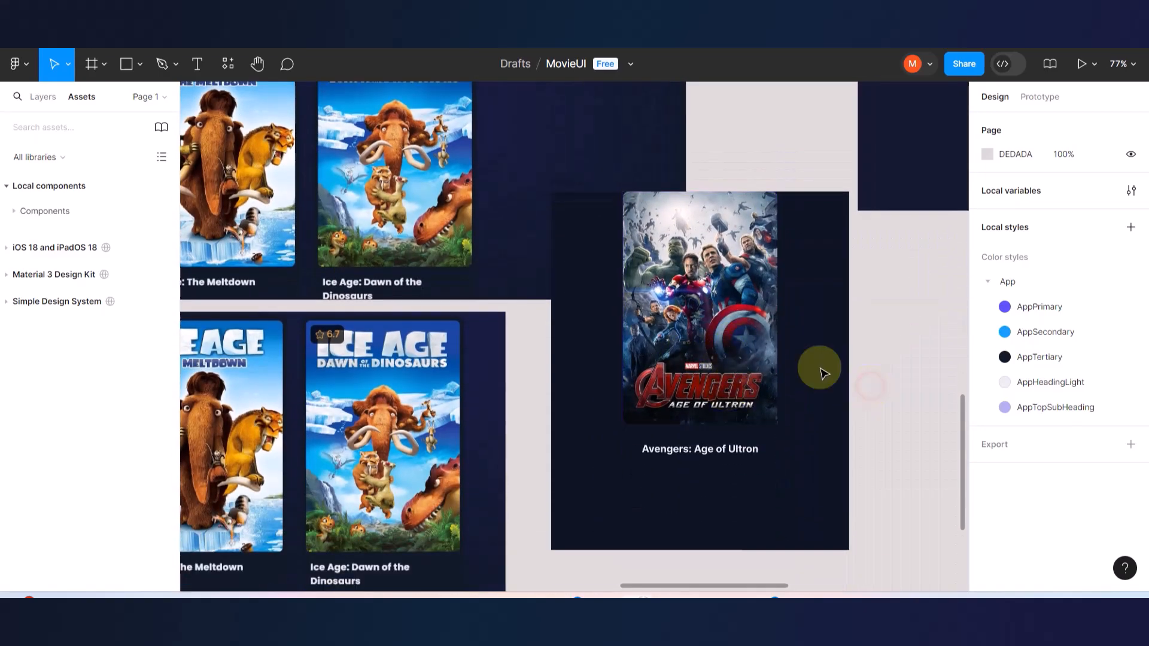
click(559, 188)
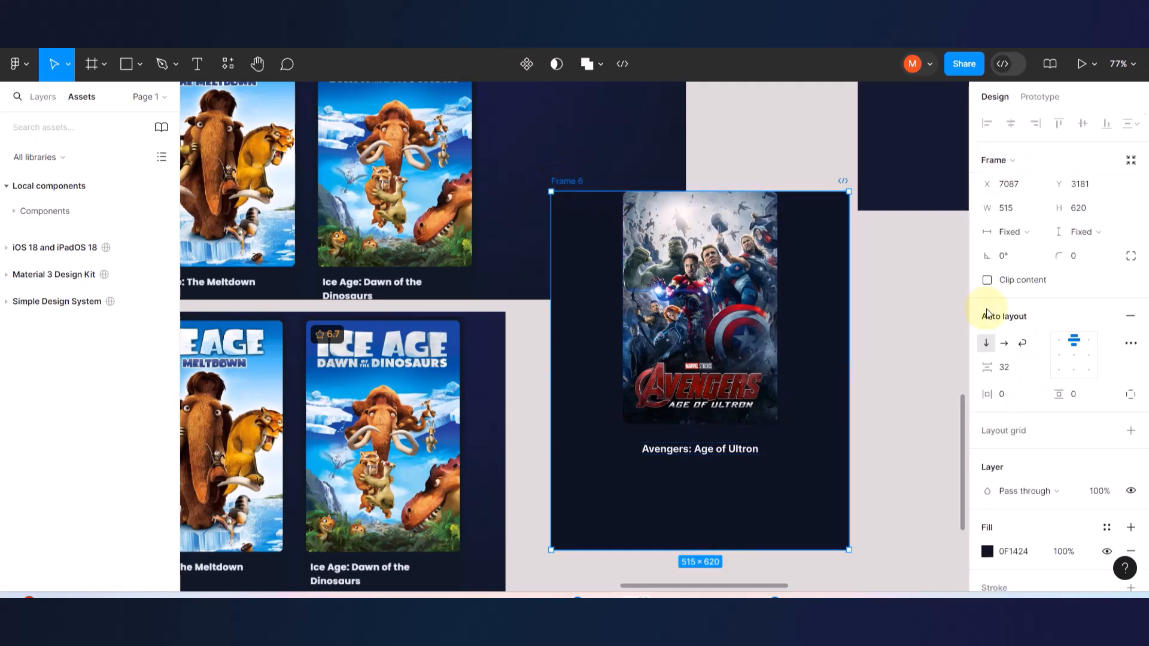
click(1074, 357)
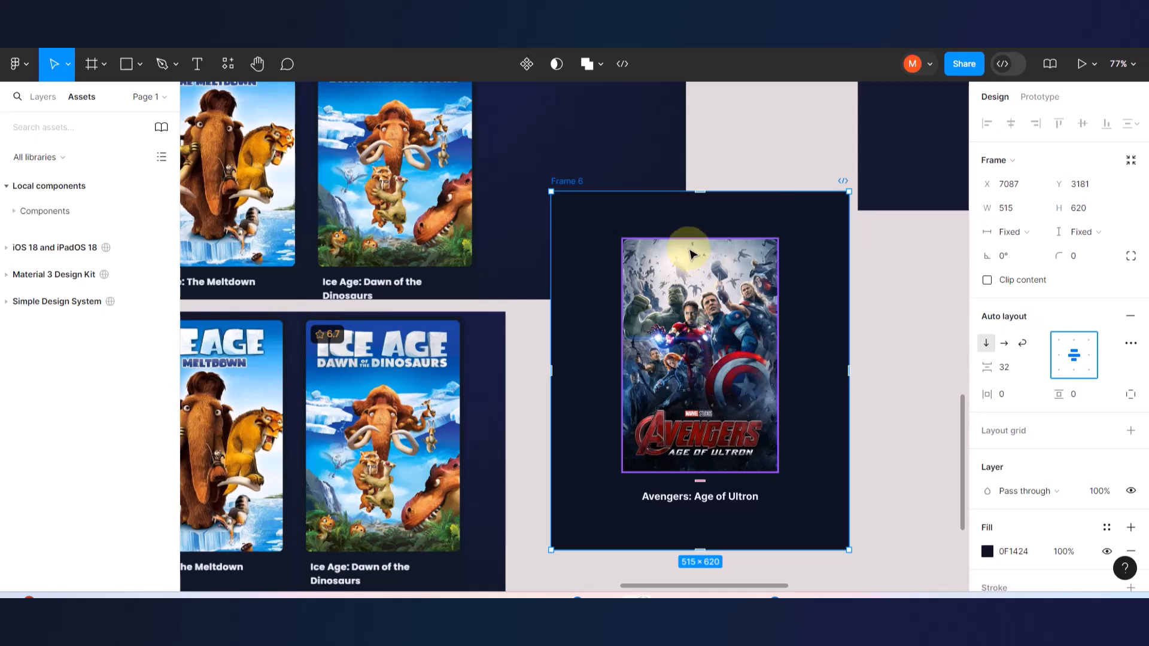
drag(853, 367, 715, 372)
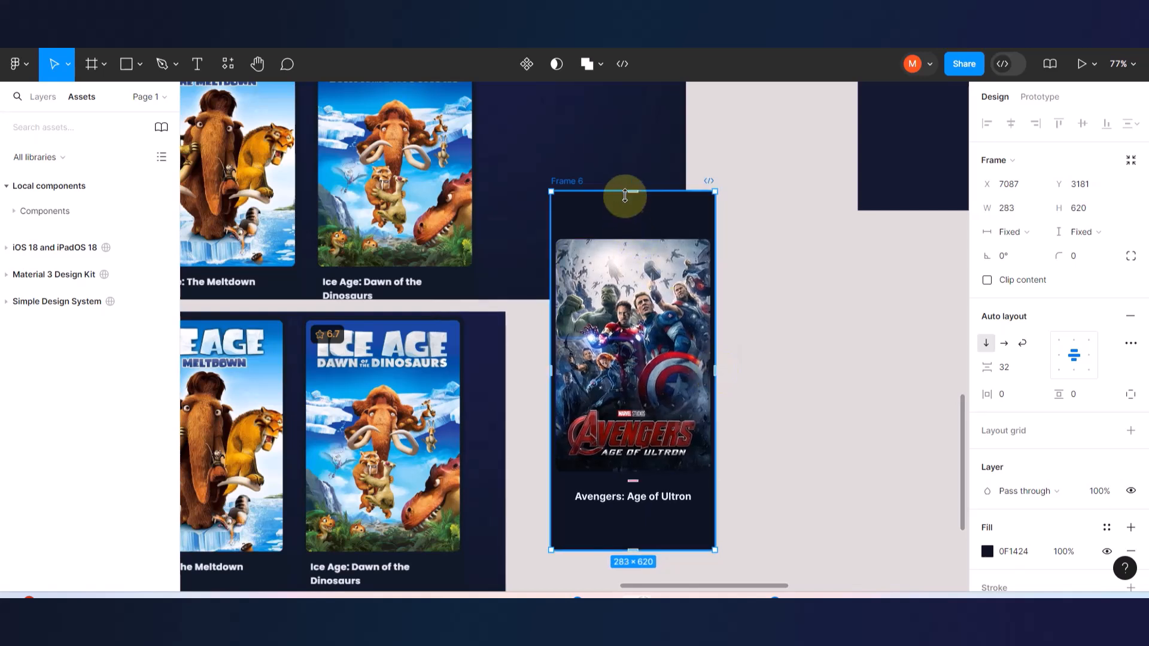
drag(624, 192, 630, 276)
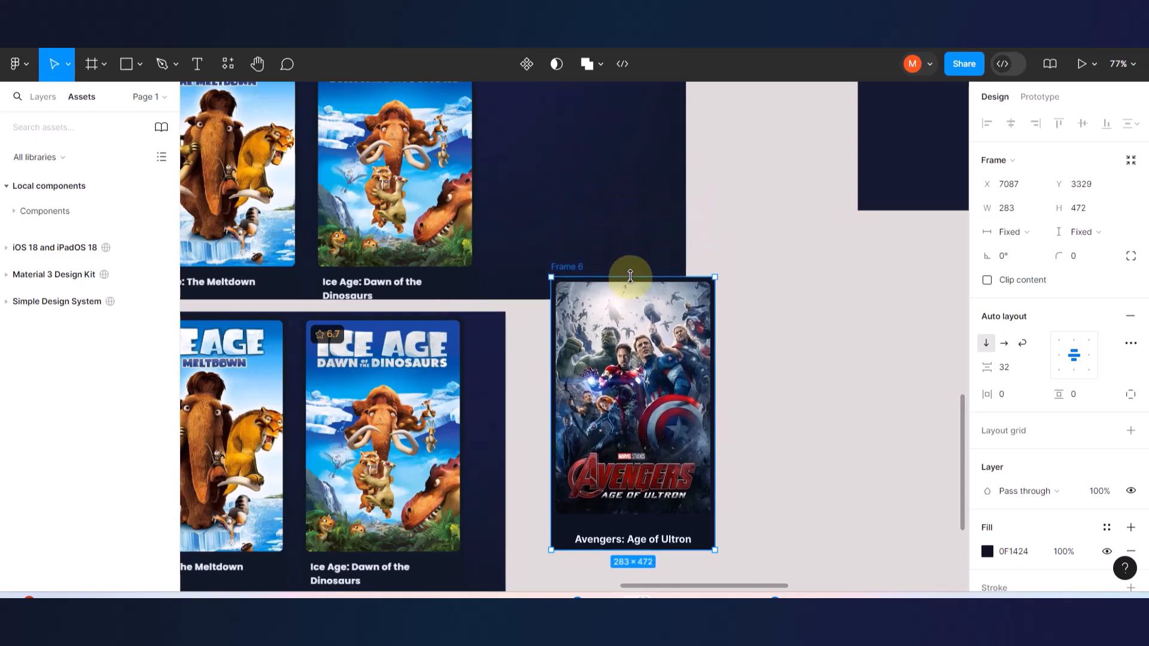
- Move the movie card frame clear of the Movies design to X 7365, Y 3299, and give it a corner radius of 10
scroll(666, 321, up, 5)
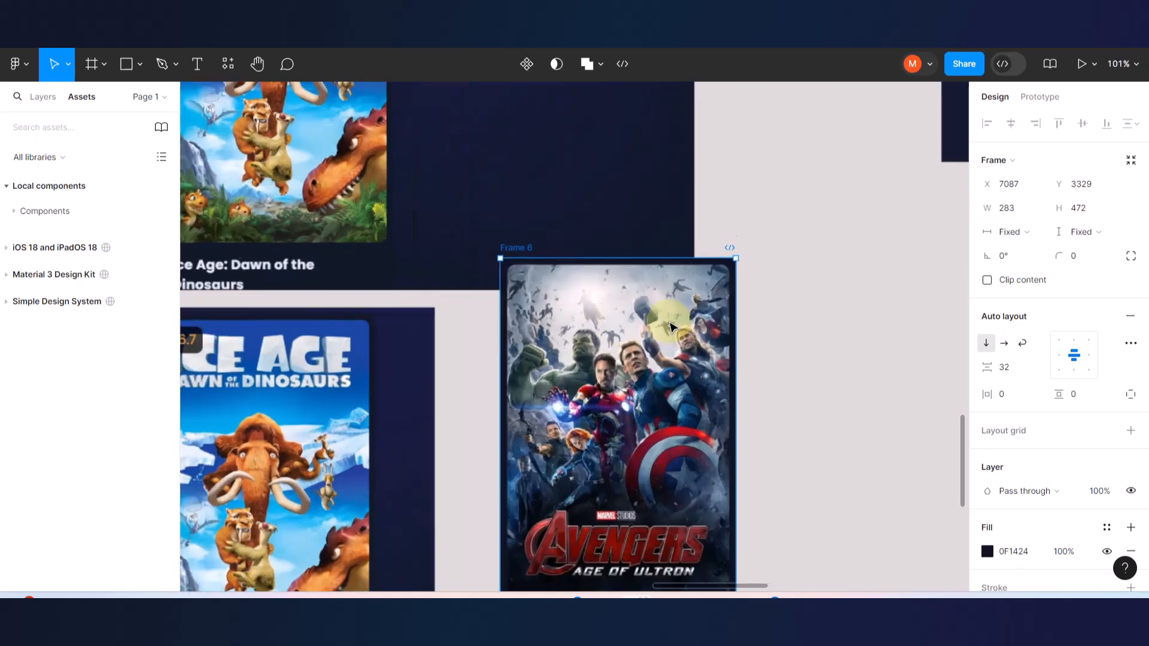
click(853, 258)
drag(447, 226, 754, 192)
scroll(751, 194, right, 5)
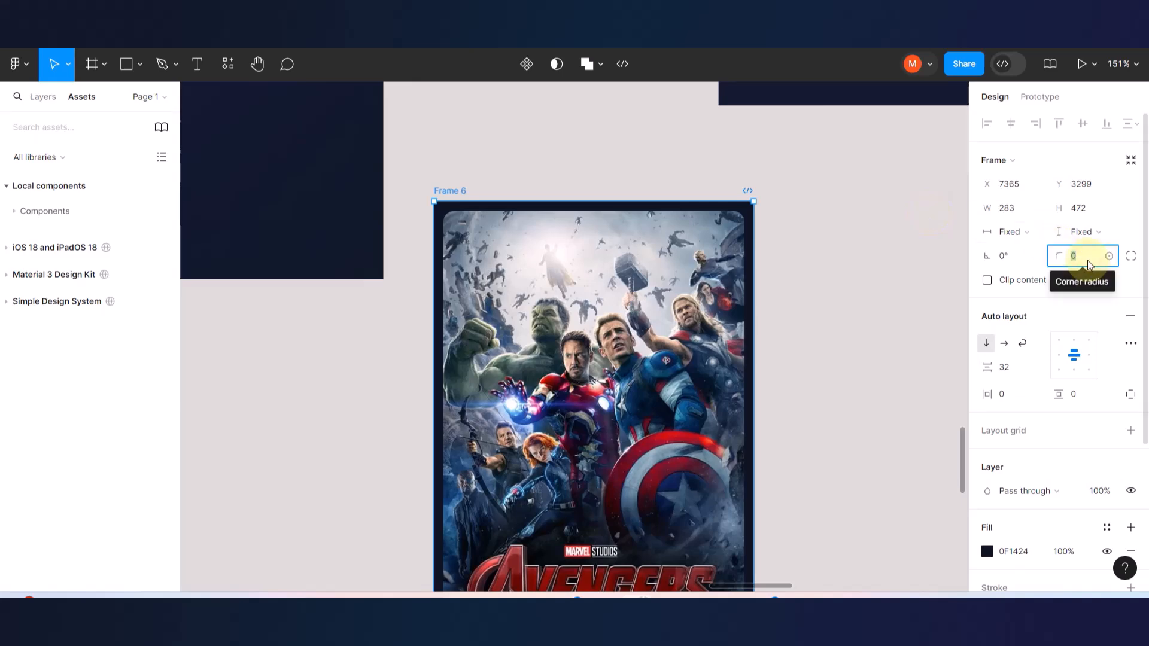
text(16)
key(Return)
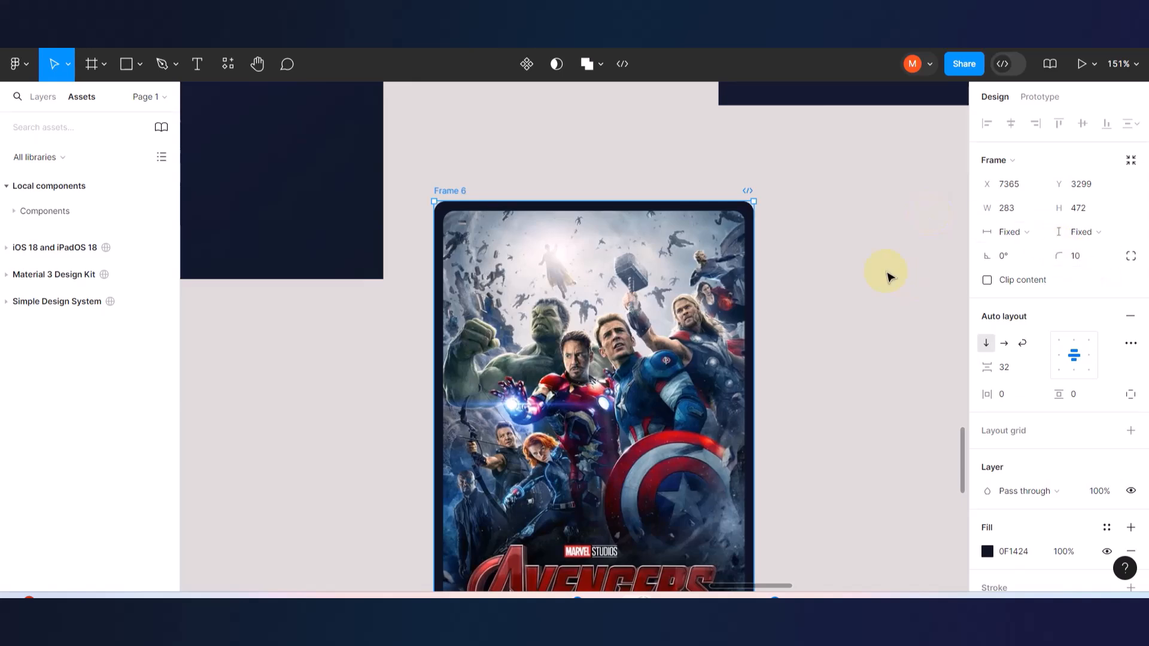
click(841, 276)
- Compare the card's rounded corners with the reference Ice Age card and set the frame's corner radius to 15
scroll(844, 280, down, 5)
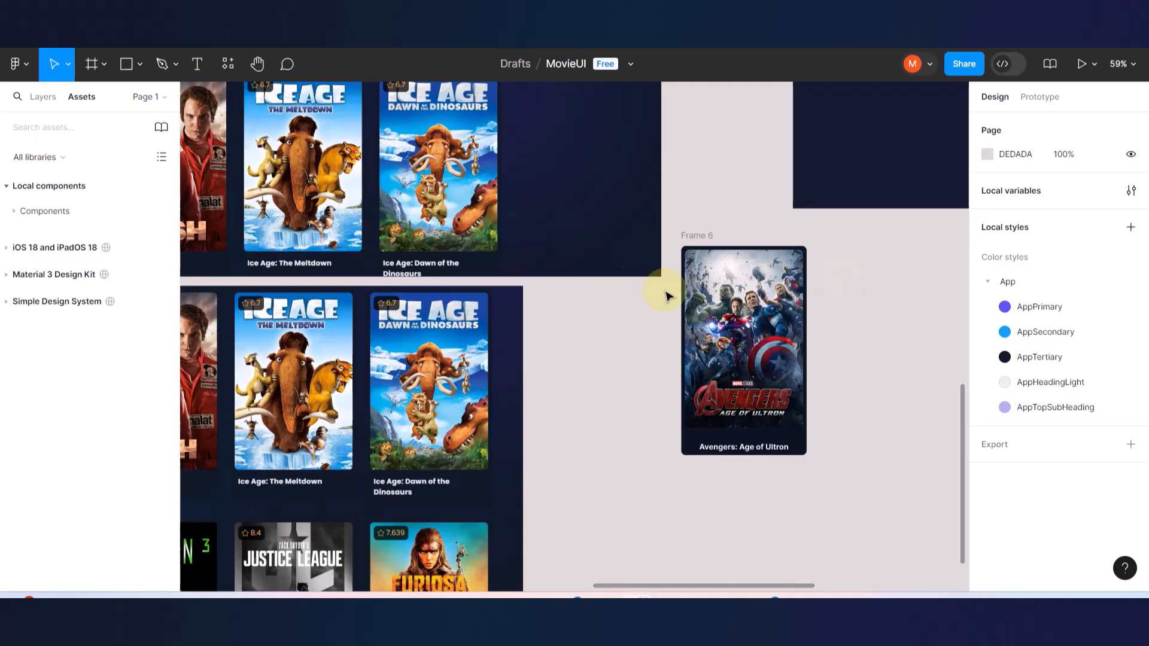
scroll(590, 280, up, 6)
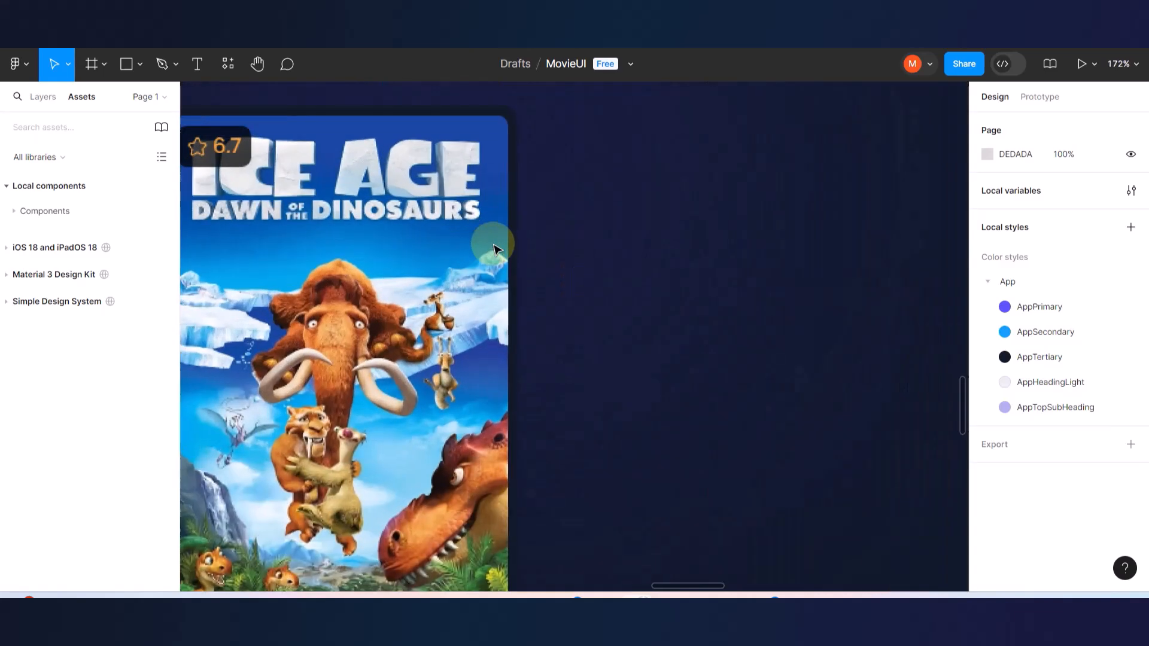
scroll(494, 248, right, 10)
scroll(494, 248, down, 5)
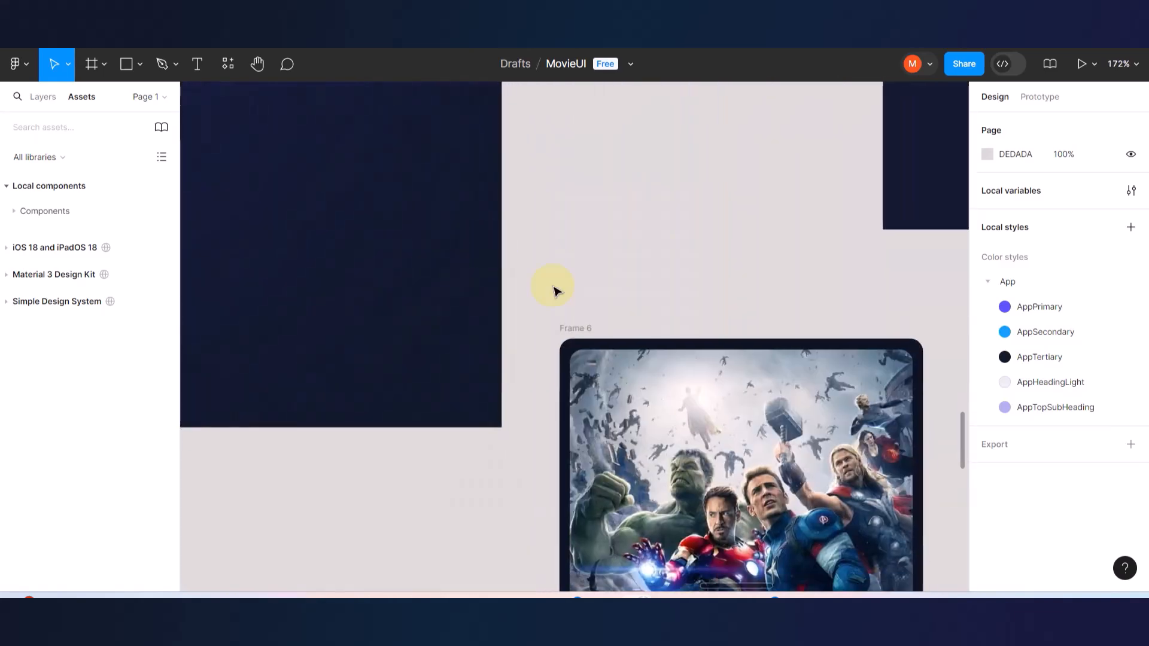
scroll(753, 377, up, 5)
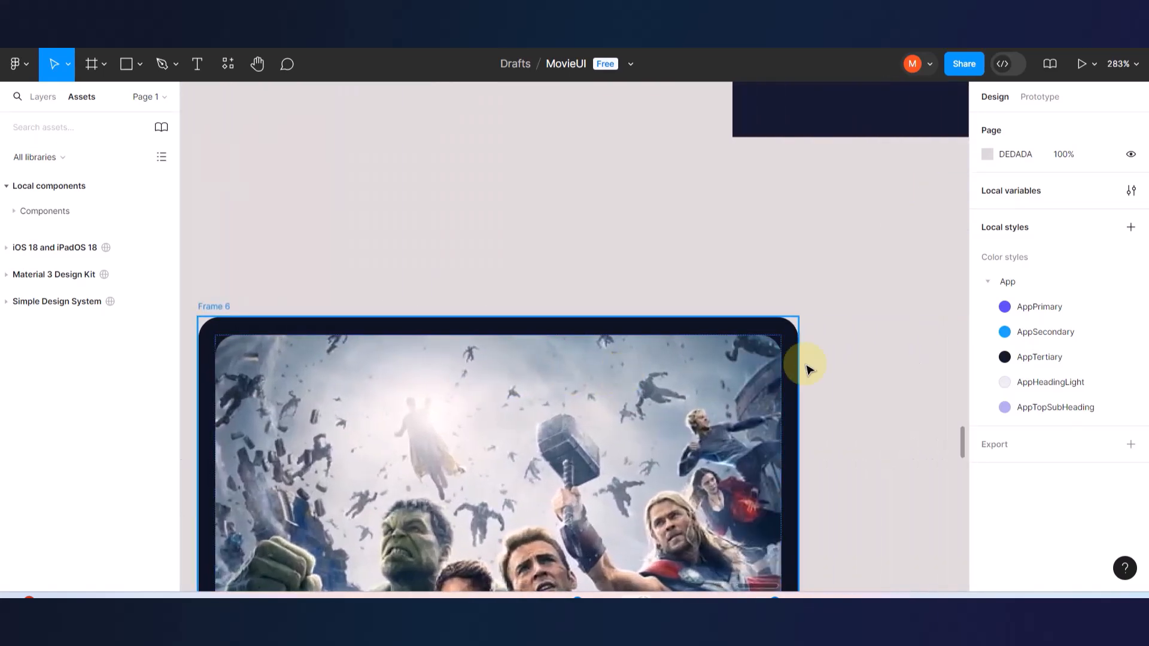
click(778, 319)
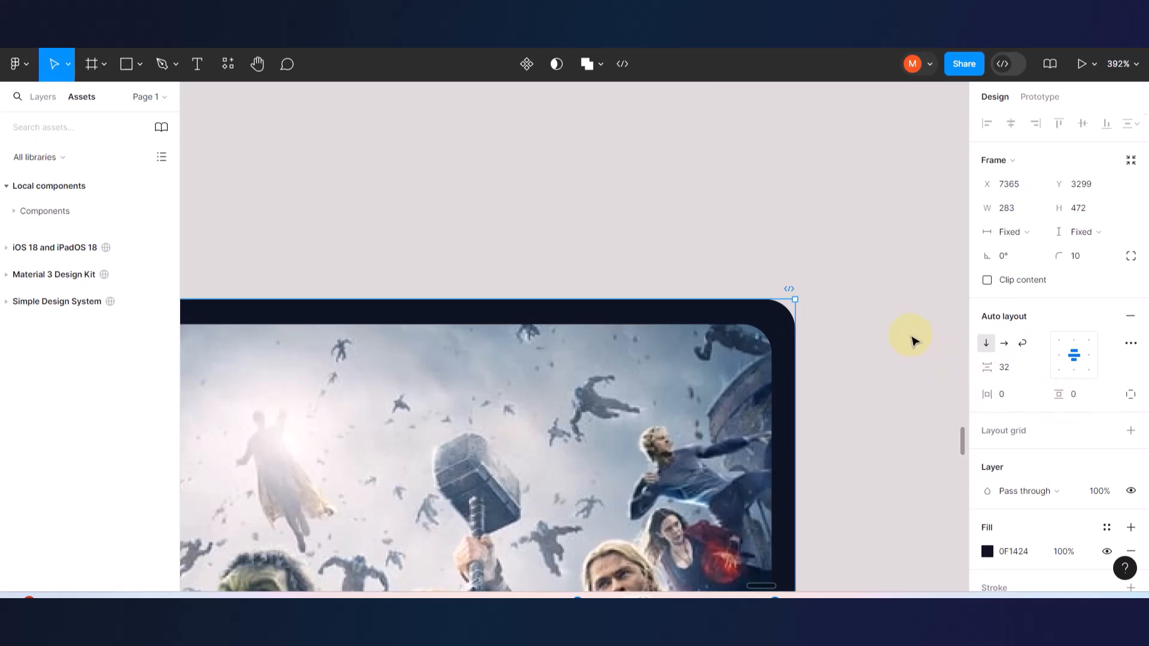
drag(1075, 255, 1092, 256)
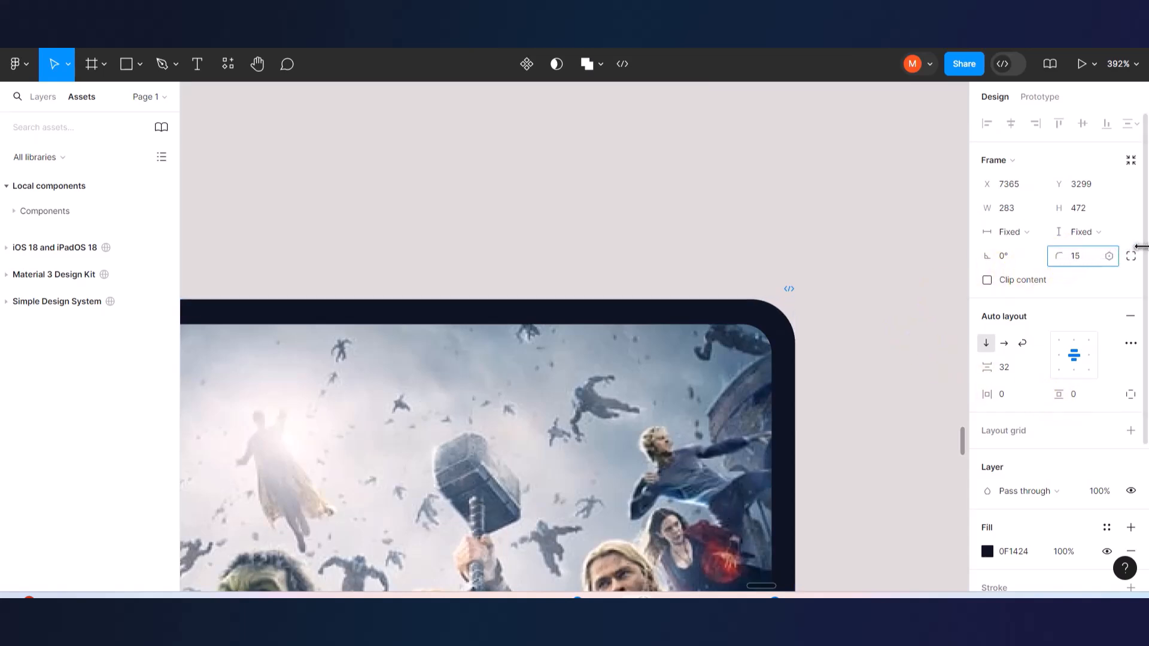
scroll(698, 274, down, 10)
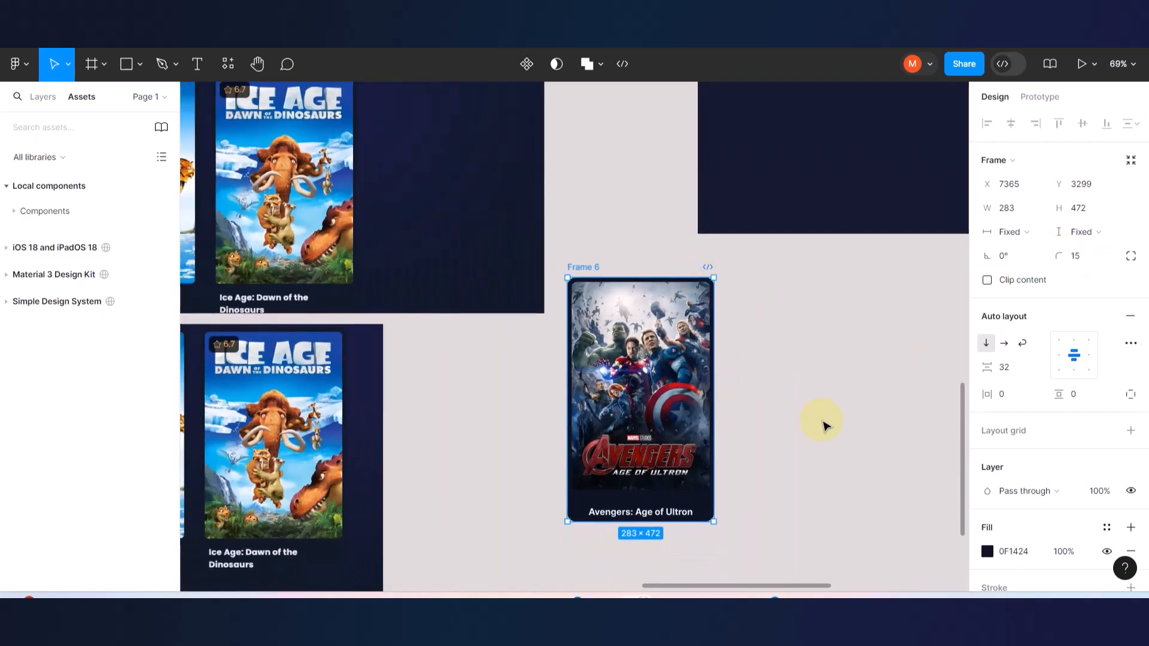
click(819, 424)
- Examine the movie card's title and poster sizing, and the frame's auto layout spacing and padding settings
scroll(618, 540, left, 3)
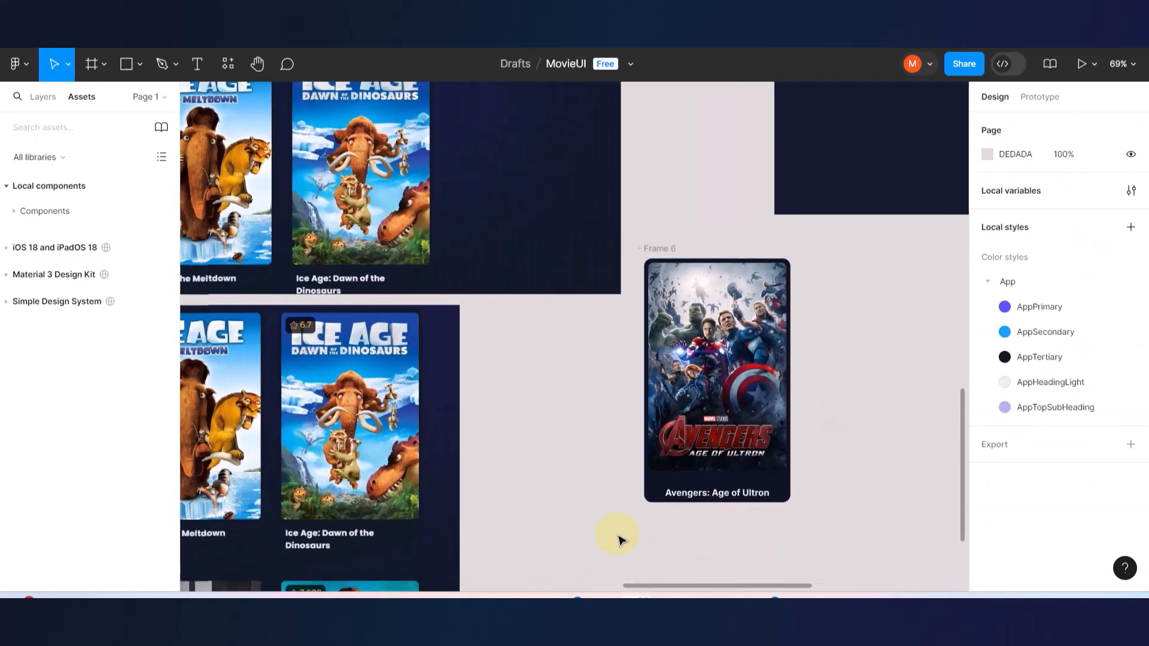
scroll(618, 540, left, 2)
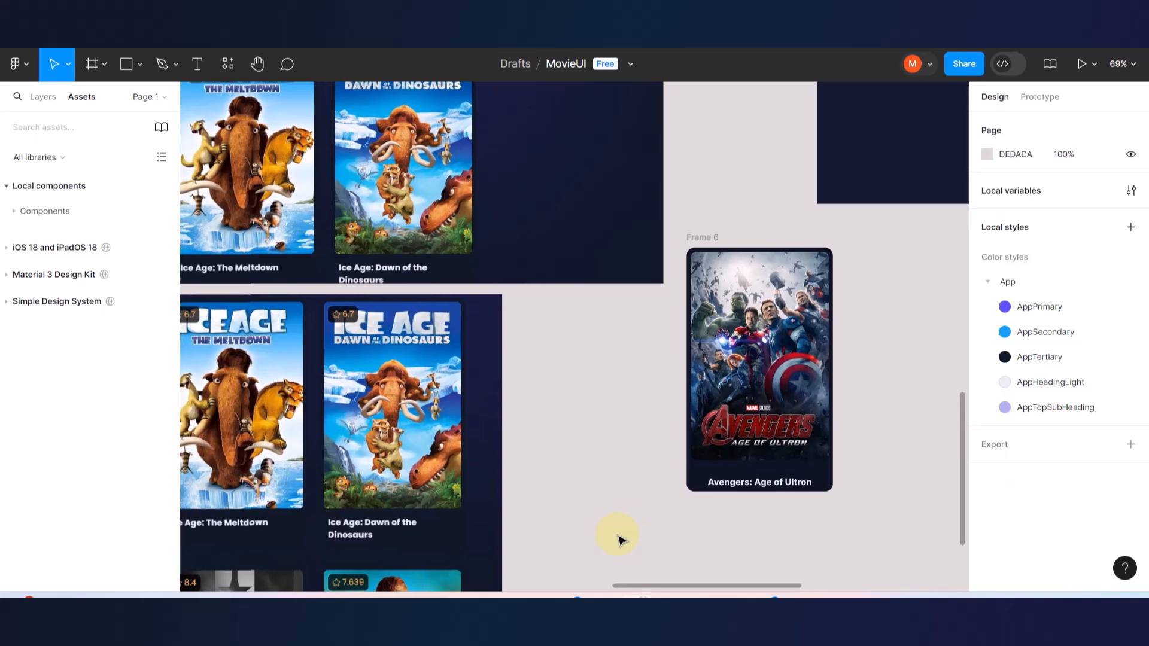
scroll(751, 513, up, 5)
click(761, 450)
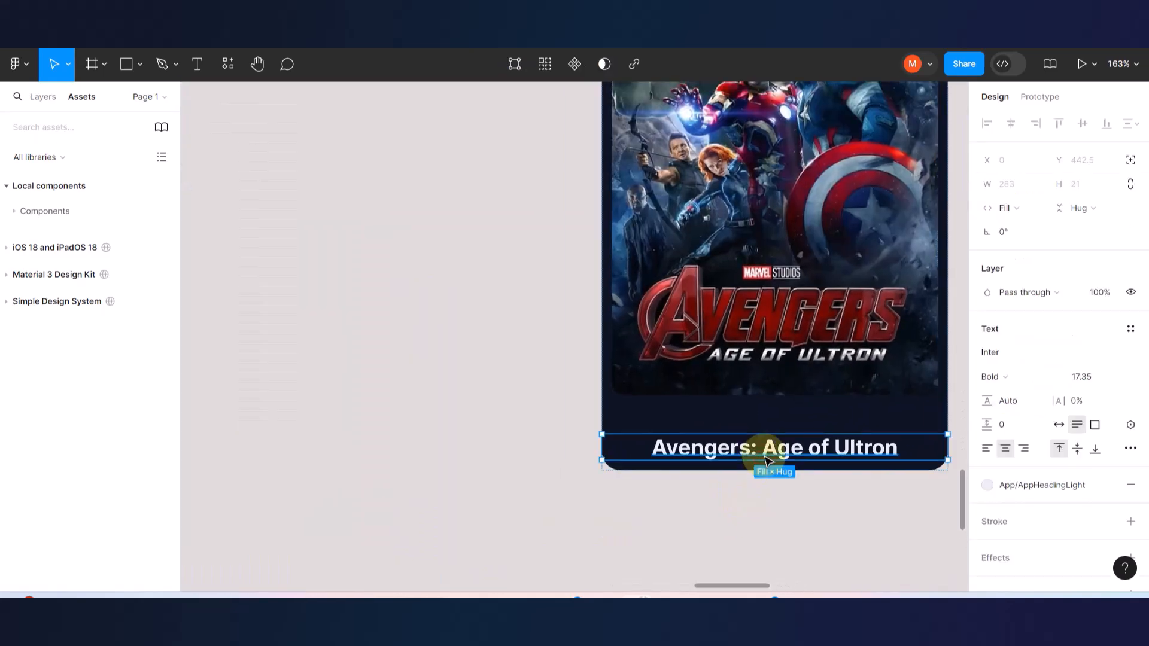
click(746, 374)
scroll(550, 389, down, 5)
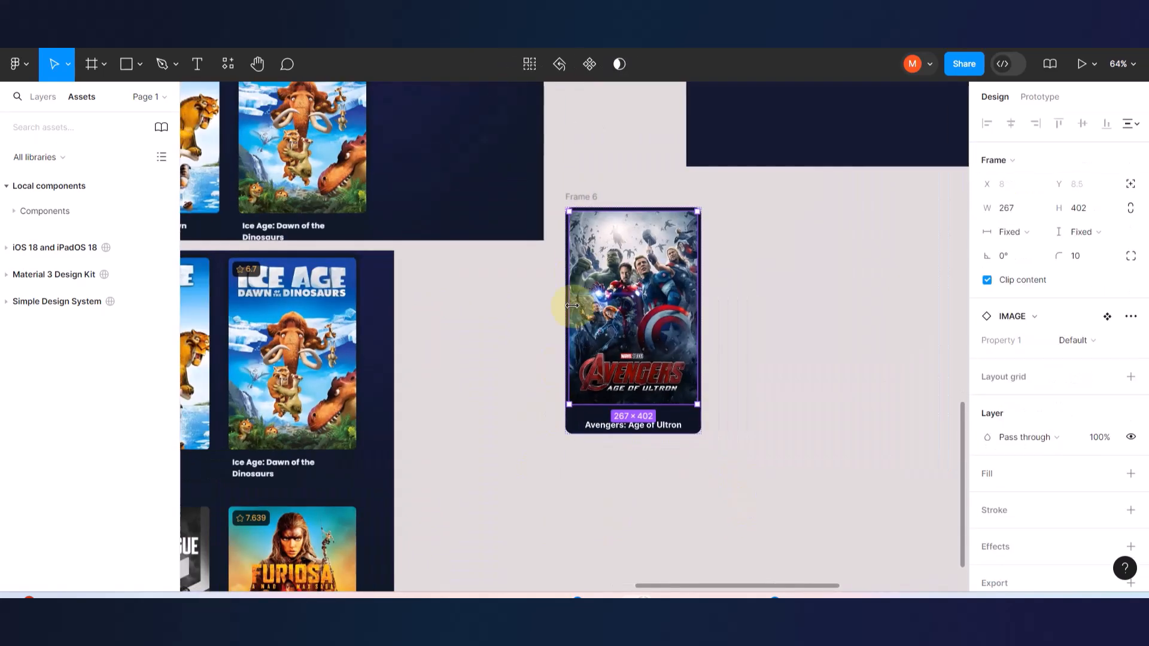
click(580, 196)
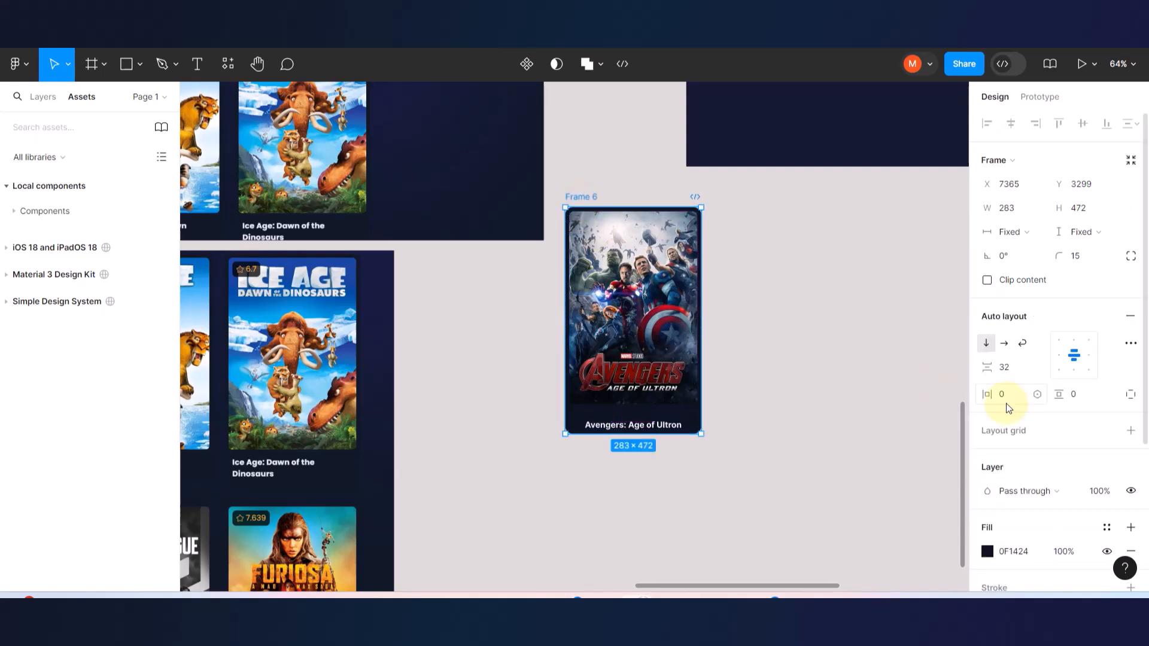
mouse_move(989, 374)
mouse_down()
mouse_move(957, 369)
mouse_move(987, 369)
mouse_up()
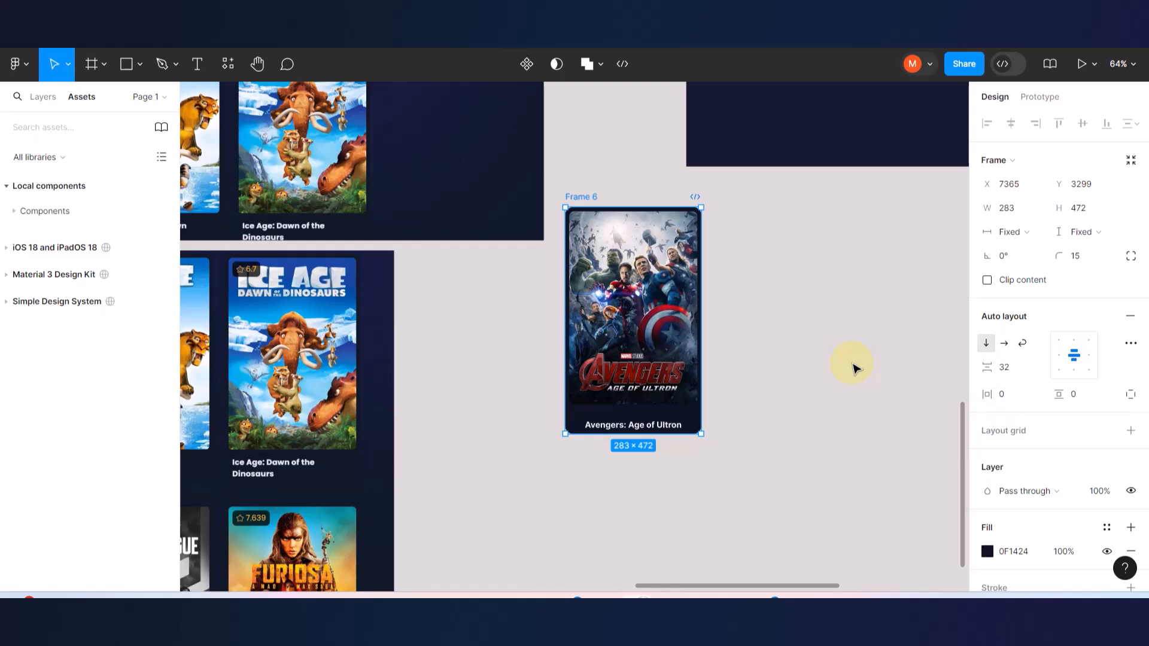
click(778, 336)
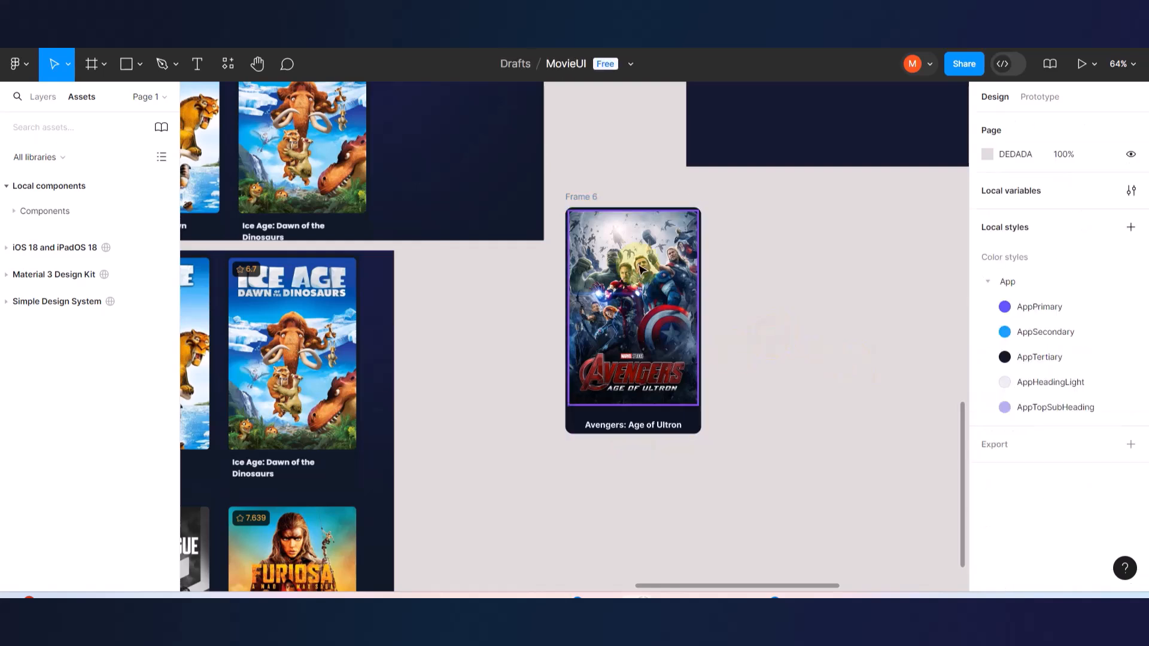
click(586, 198)
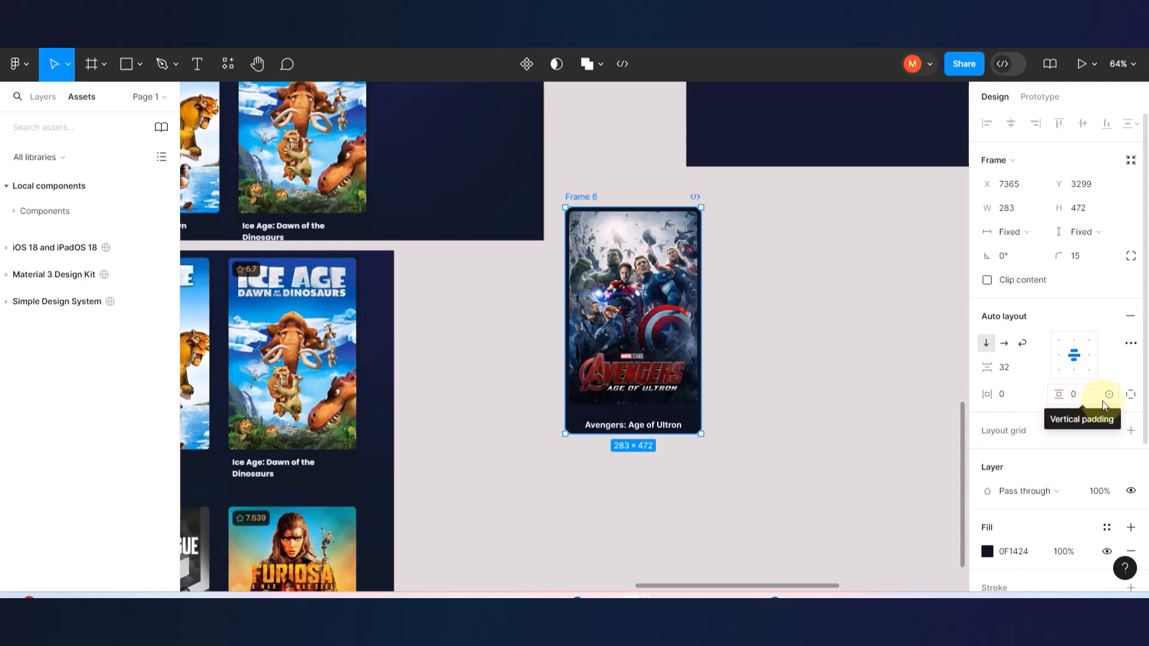
- Give the movie card frame individual paddings with 22 at the bottom, and set the auto layout spacing between poster and title to 7
click(1130, 396)
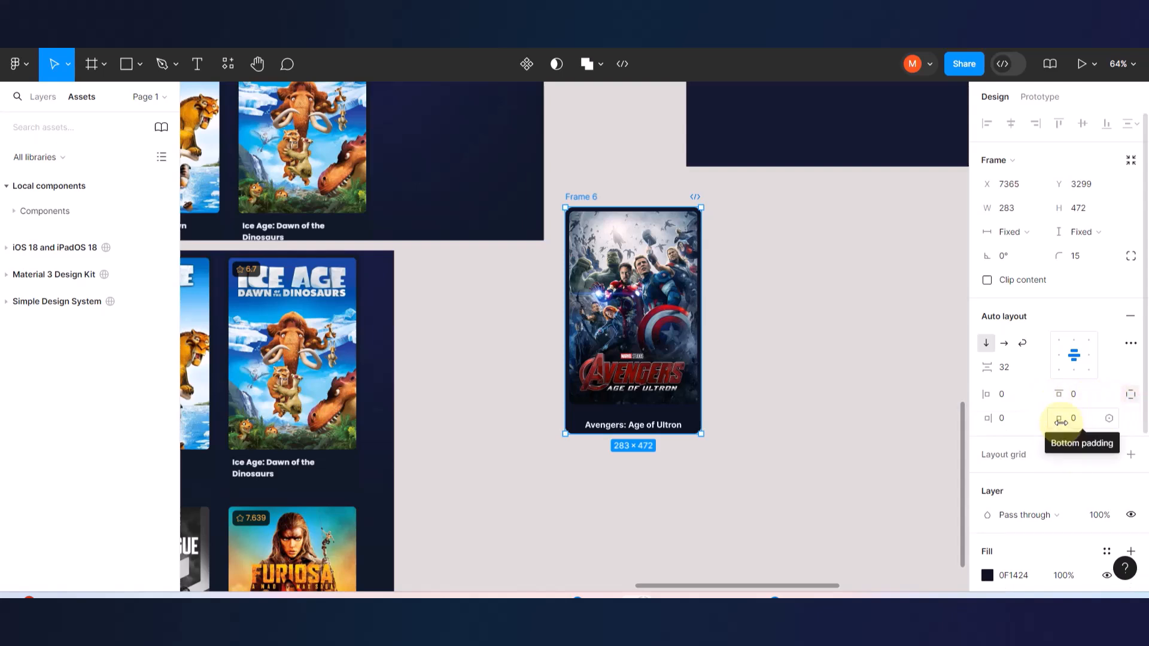
drag(1061, 422, 1095, 427)
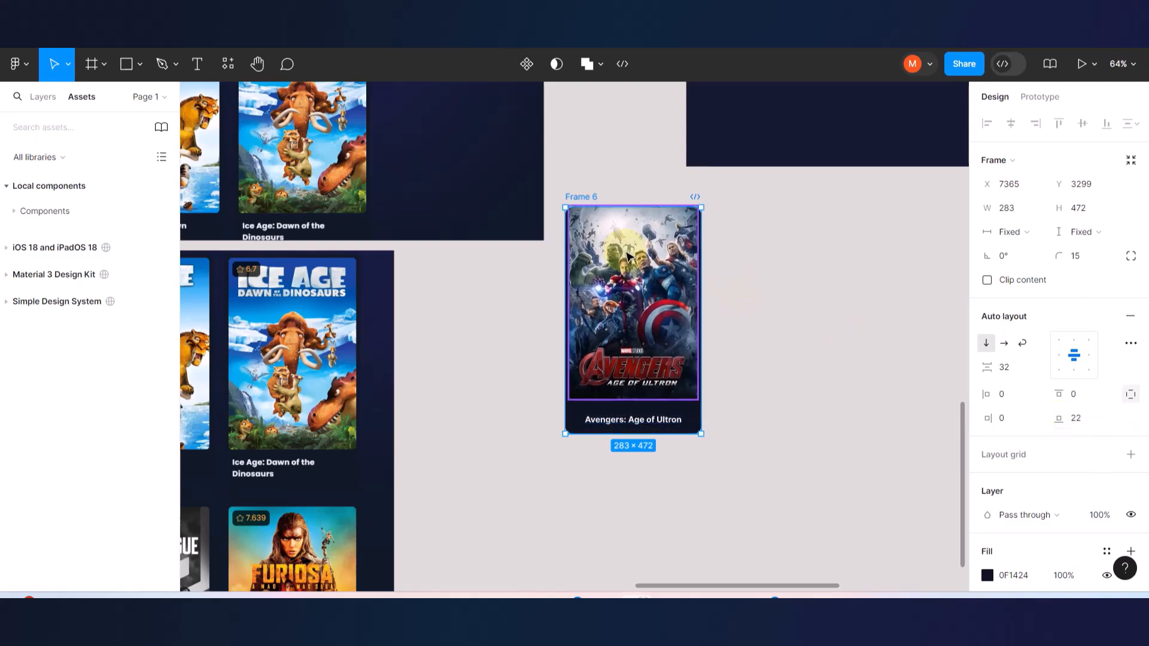
click(805, 325)
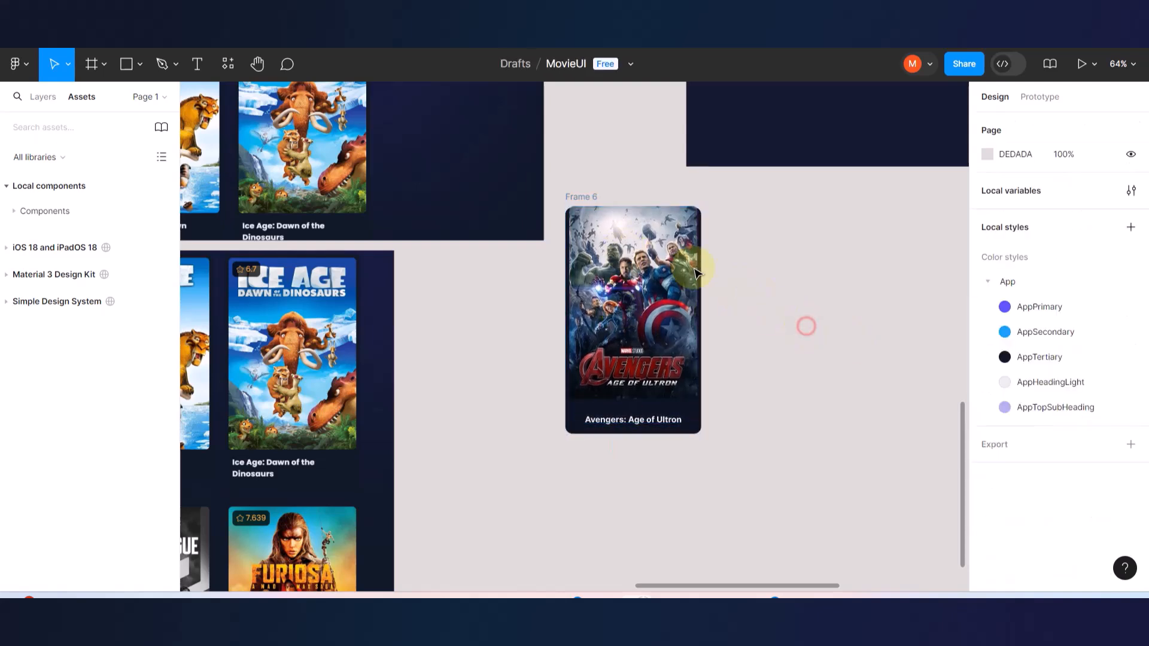
click(586, 198)
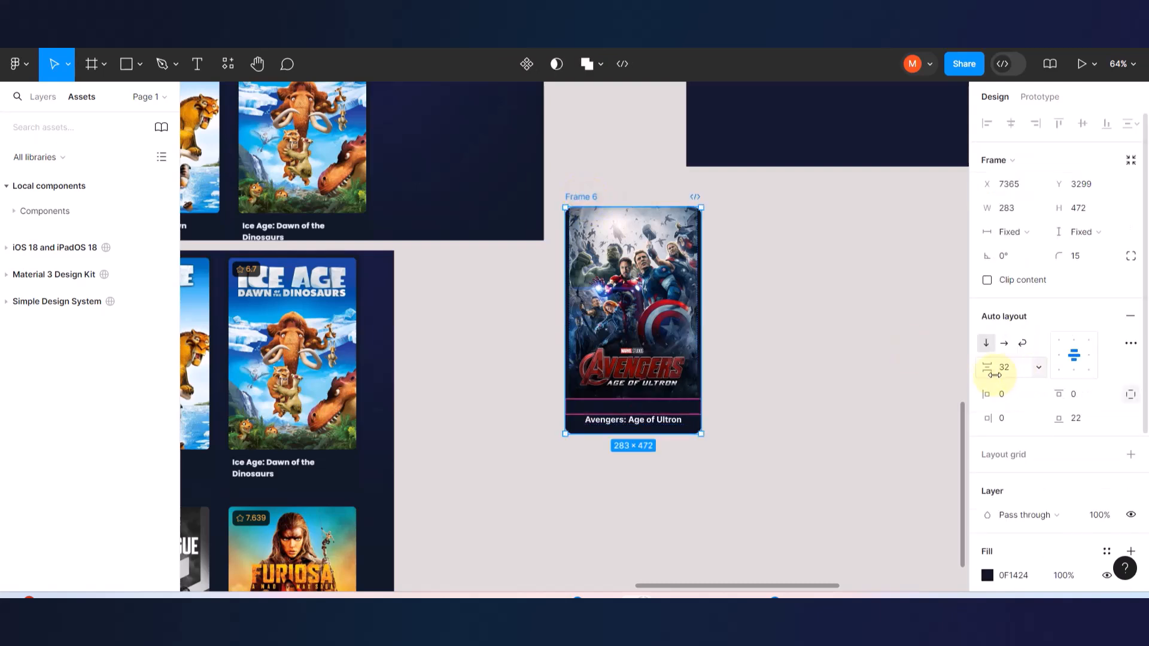
drag(990, 373, 953, 385)
click(879, 328)
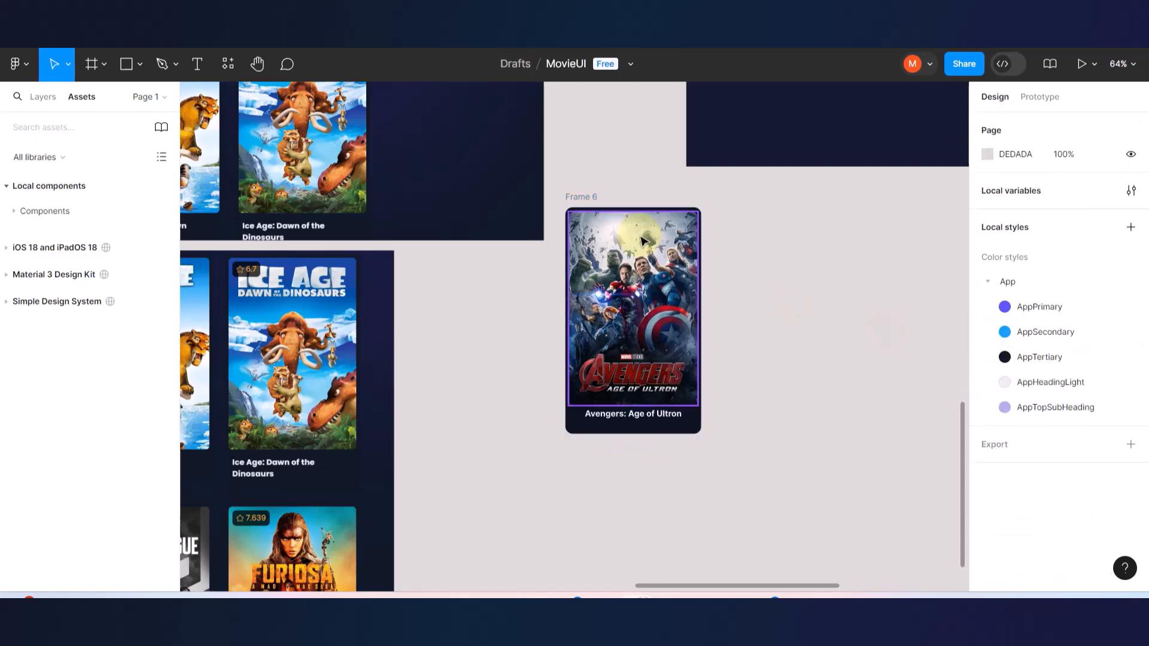
- Compare the movie card's title spacing with the cards on the reference Movies website and in the Movies design
scroll(640, 241, up, 5)
scroll(640, 242, down, 5)
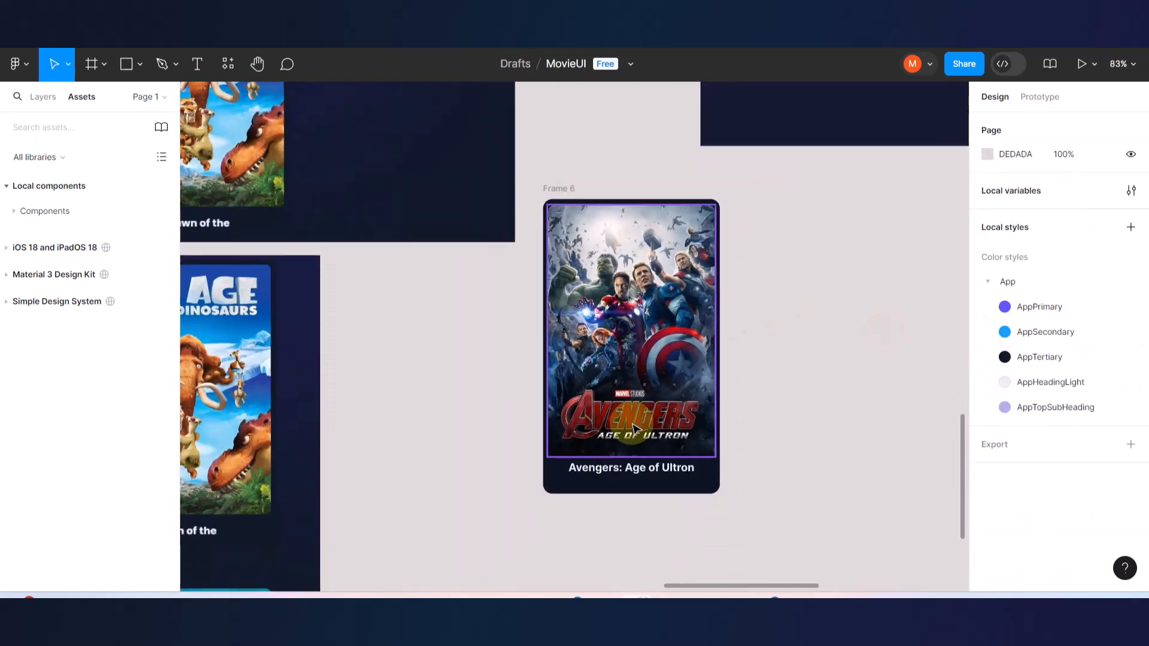
scroll(636, 426, left, 4)
scroll(635, 426, down, 3)
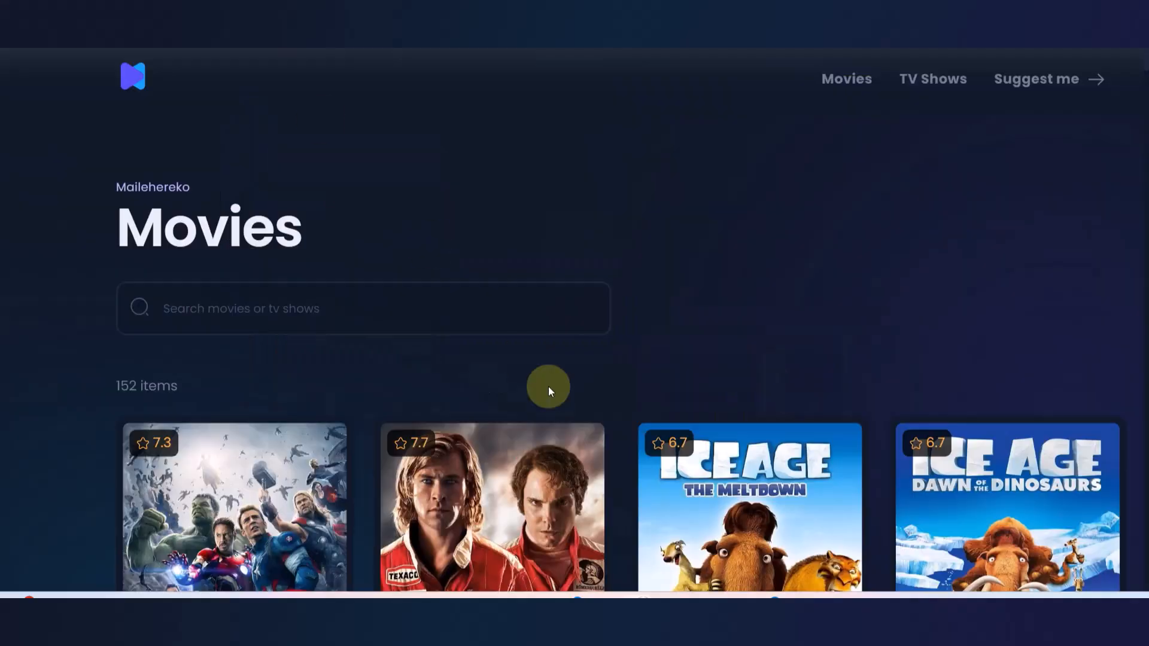
scroll(548, 385, down, 5)
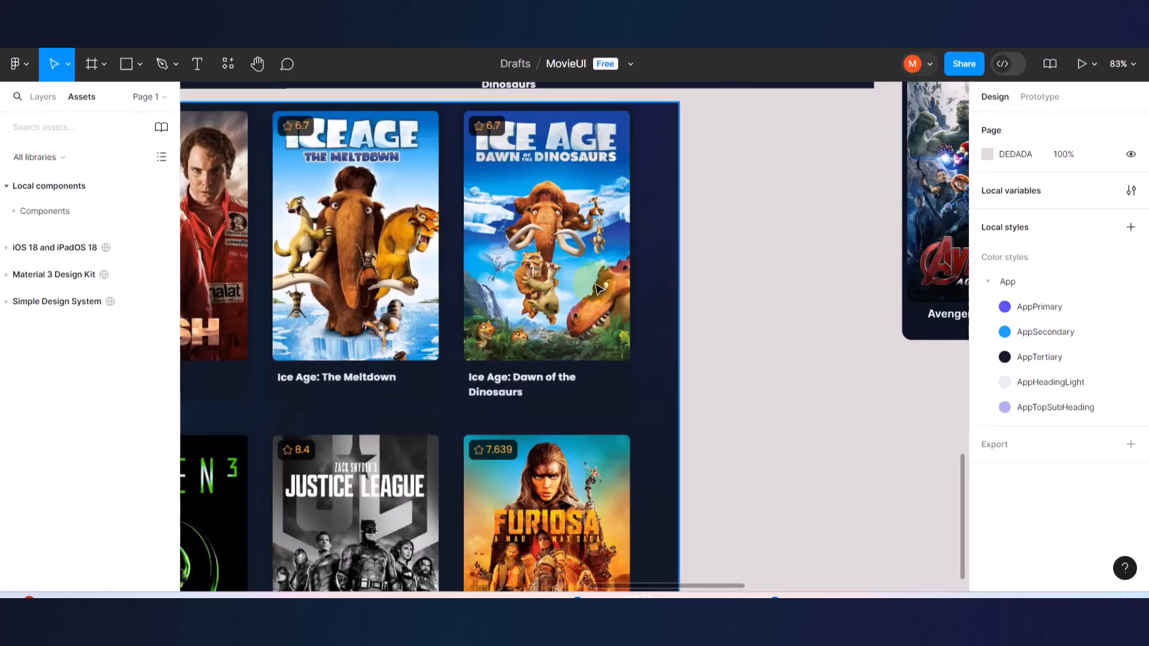
scroll(810, 290, right, 10)
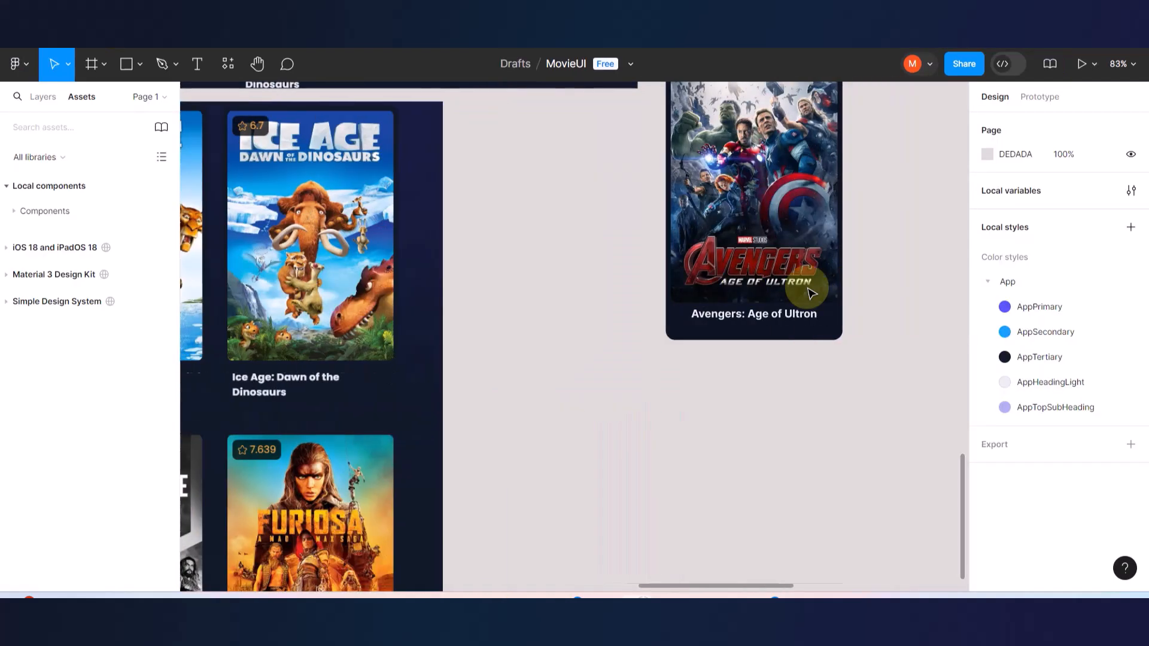
scroll(790, 412, up, 3)
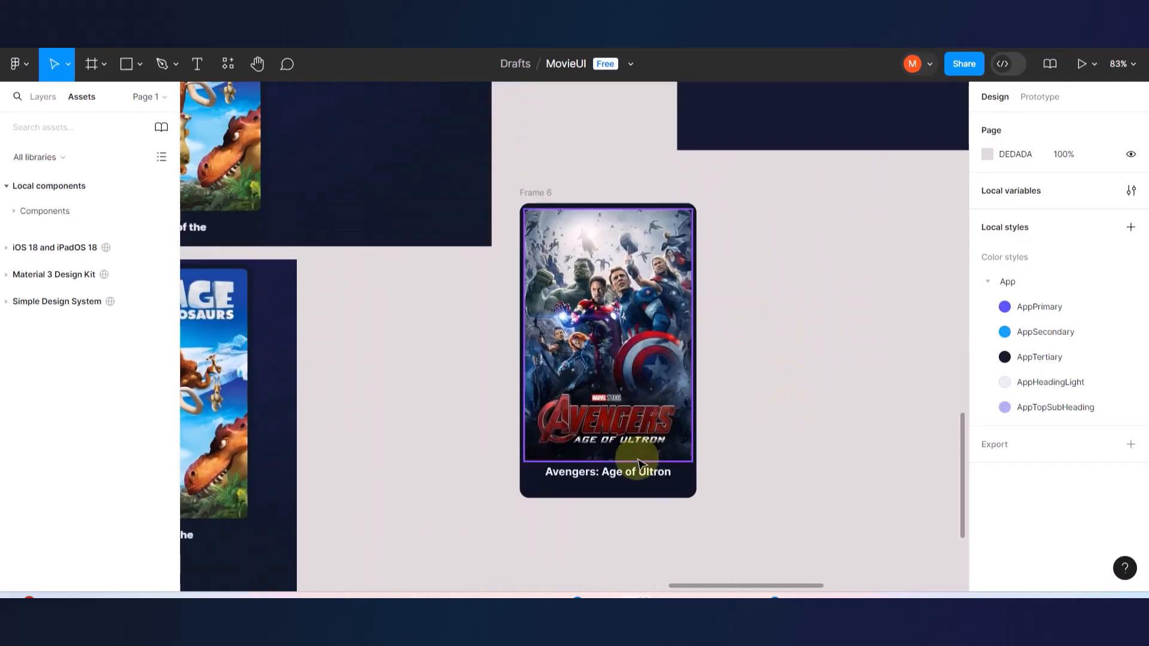
- Reduce the movie card frame's height to 464 and set its bottom padding to 16
click(653, 495)
drag(648, 500, 648, 494)
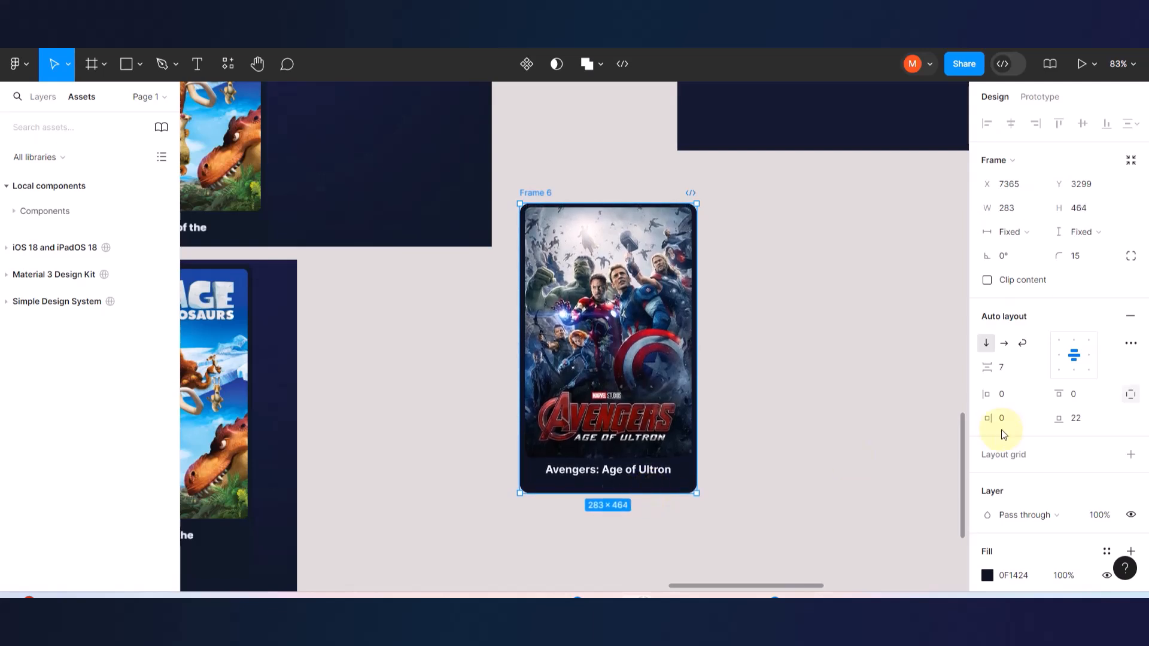
drag(1067, 418, 1057, 421)
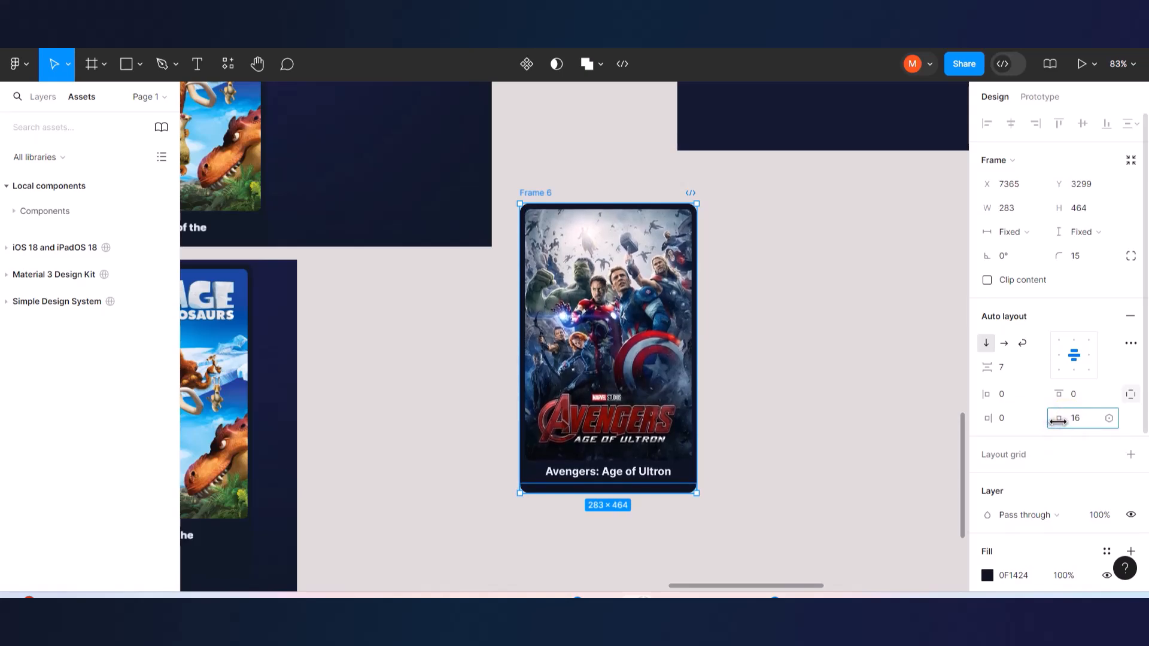
scroll(664, 287, up, 5)
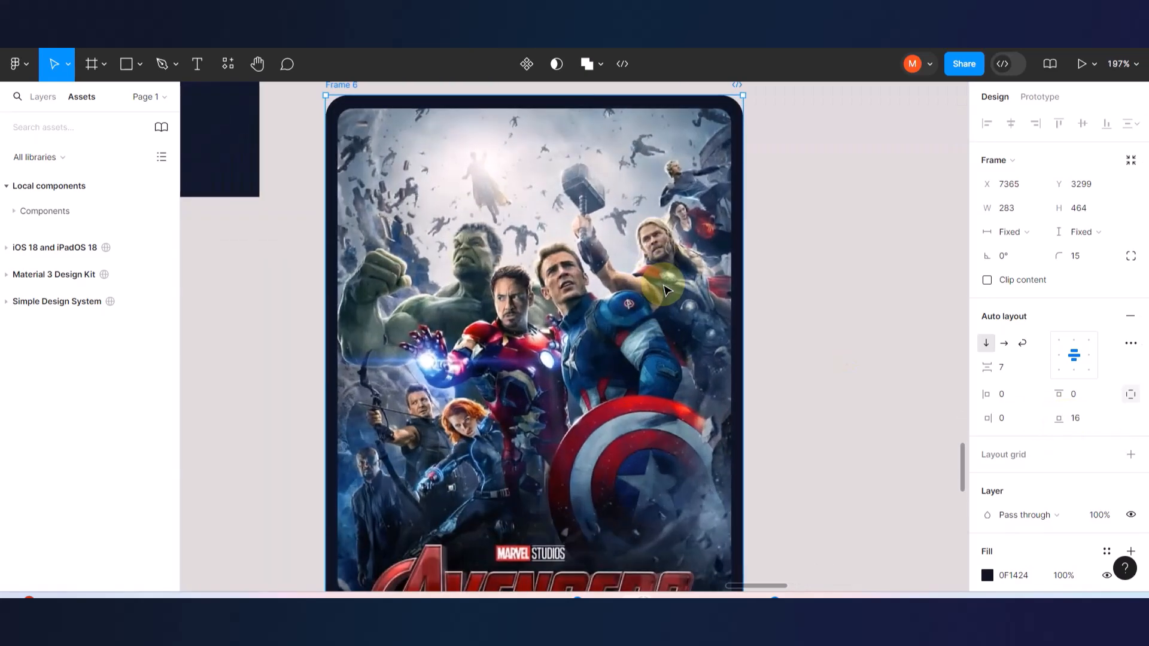
click(843, 302)
scroll(845, 307, down, 4)
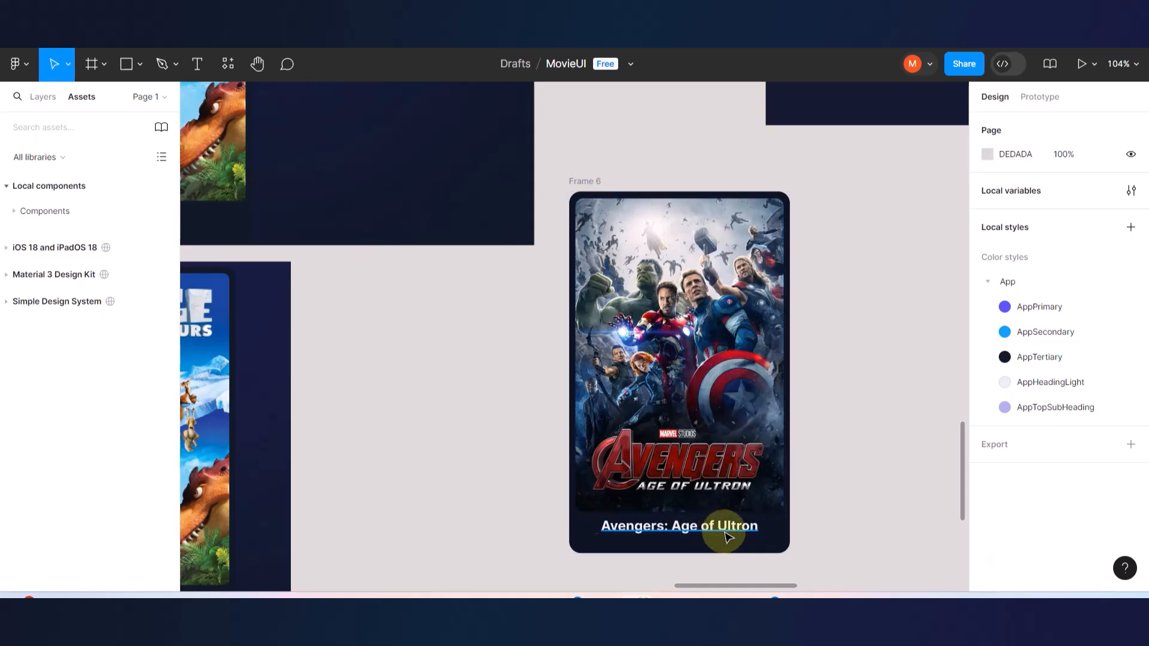
- Rename the card's frame as MovieCard
scroll(725, 529, down, 2)
scroll(662, 529, down, 4)
click(723, 506)
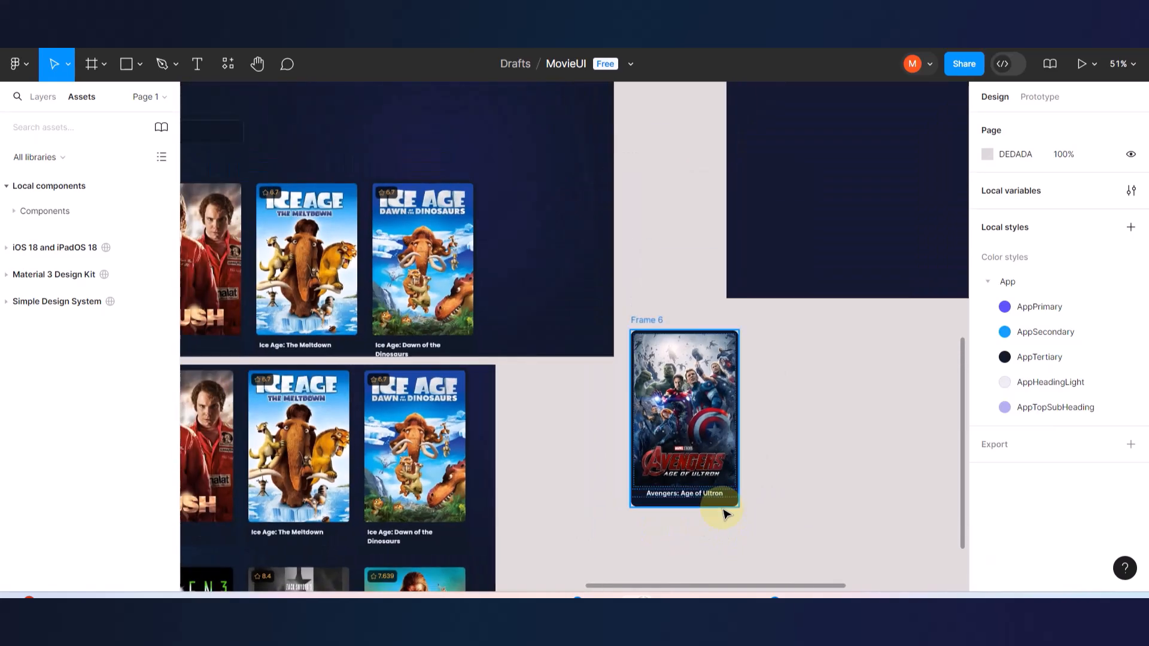
click(789, 469)
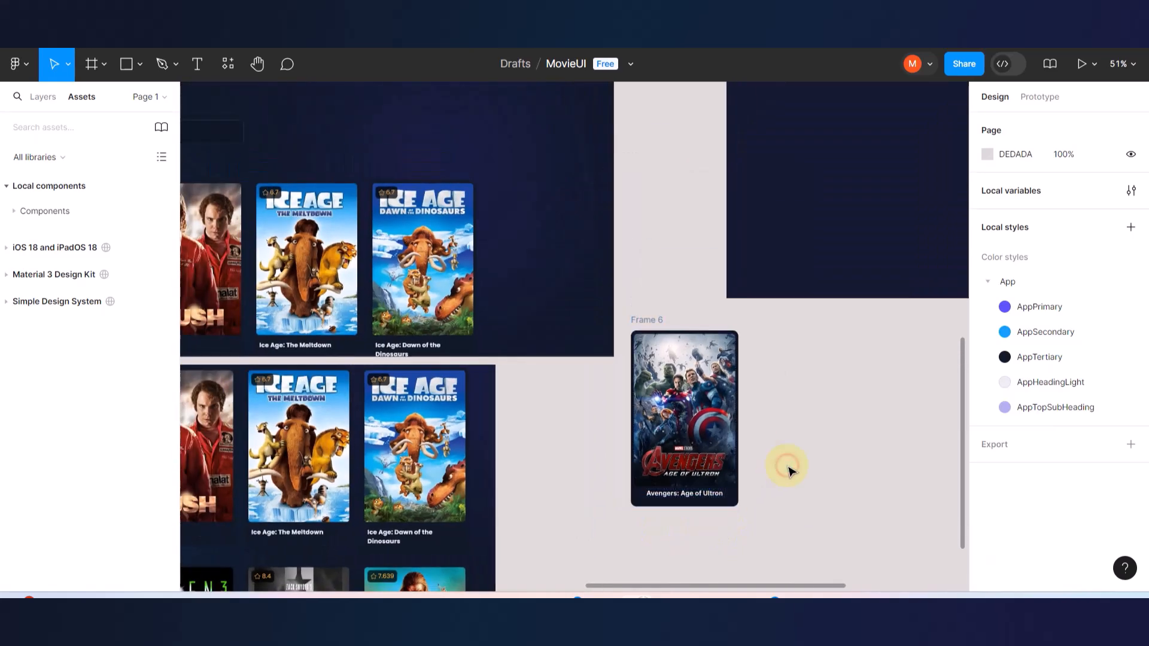
scroll(789, 470, down, 4)
click(750, 396)
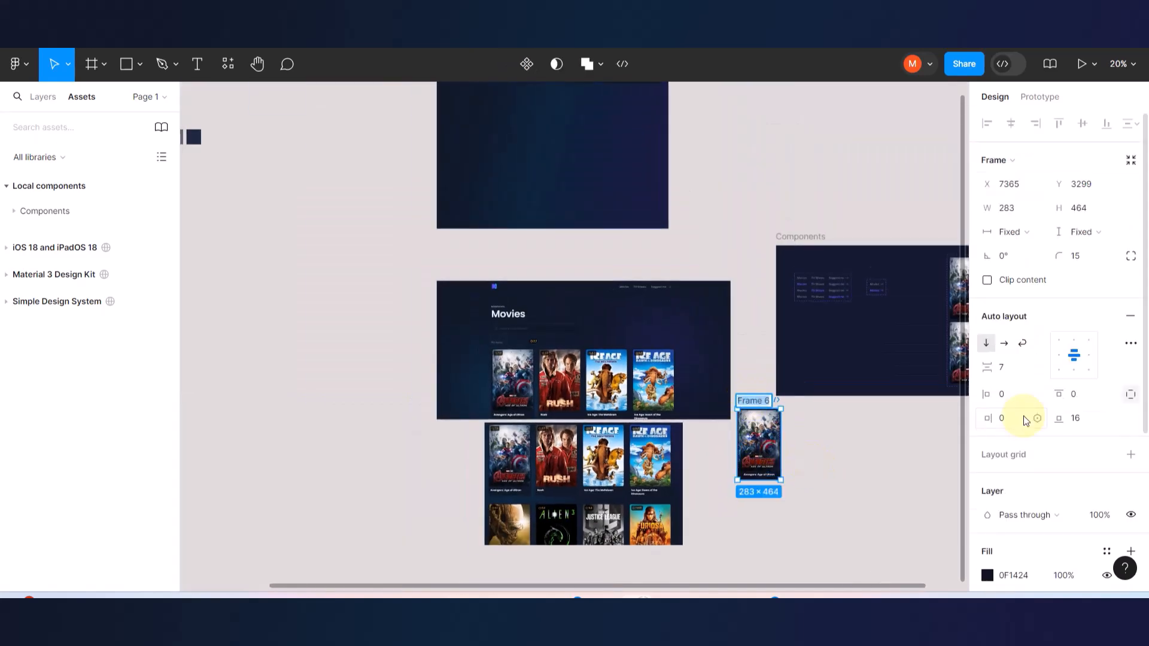
scroll(1022, 415, down, 4)
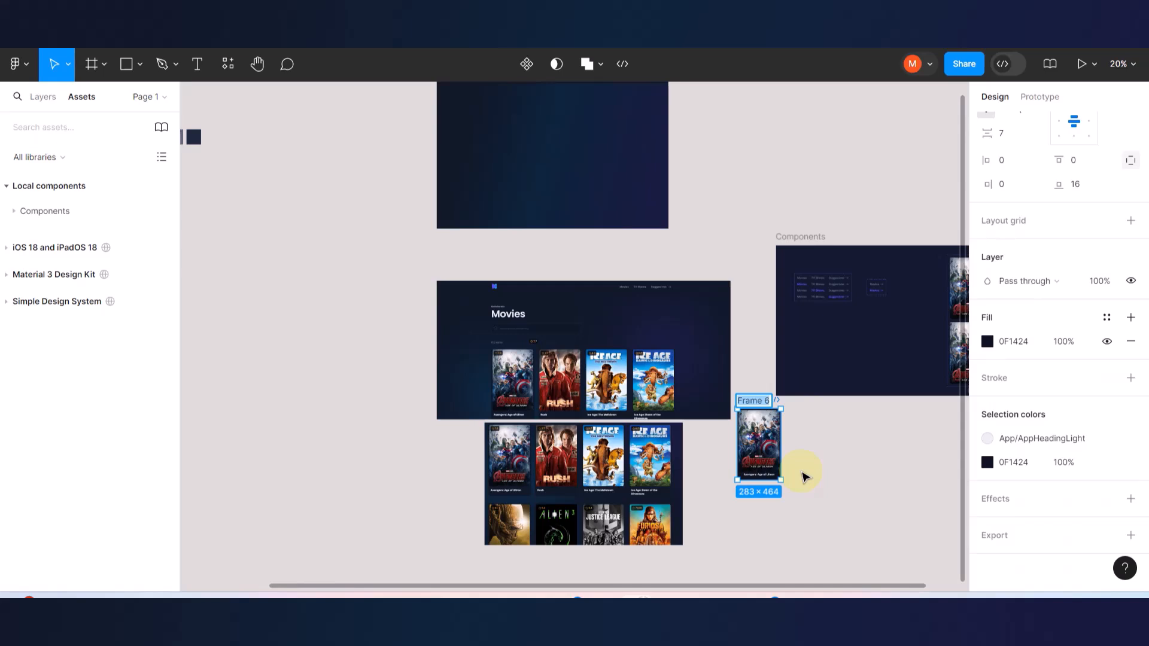
key(ctrl+r)
text(Mo)
click(859, 465)
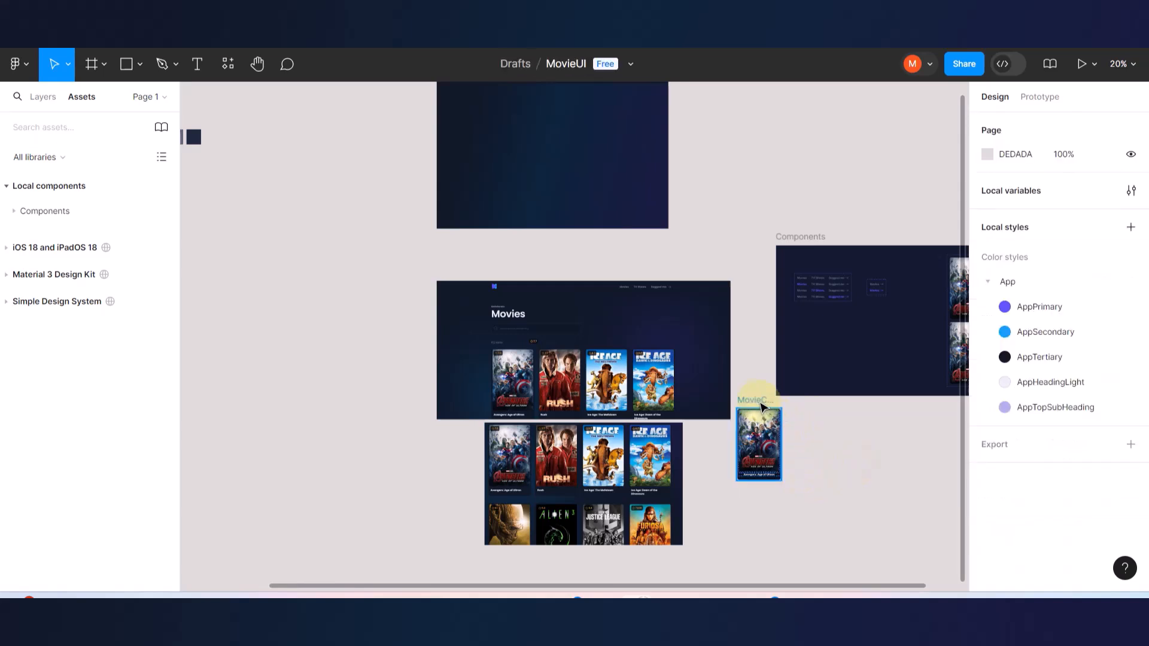
- Move the MovieCard frame into the Home frame at X 586, Y 330
drag(758, 404, 543, 110)
scroll(585, 179, up, 3)
scroll(571, 335, up, 4)
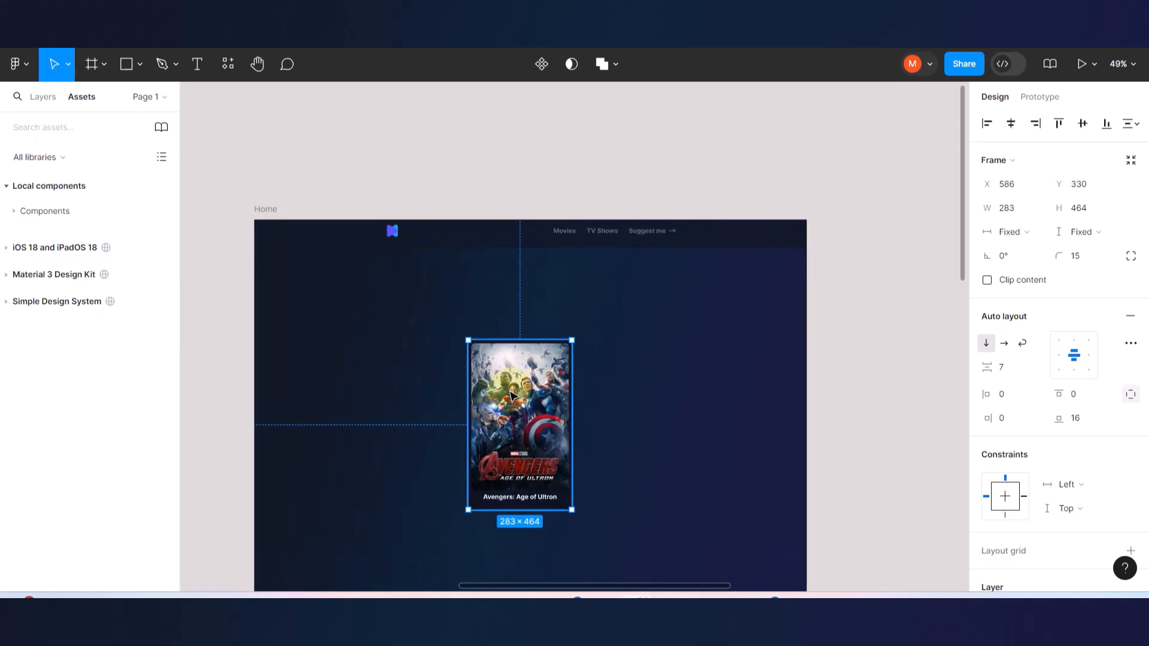
click(619, 155)
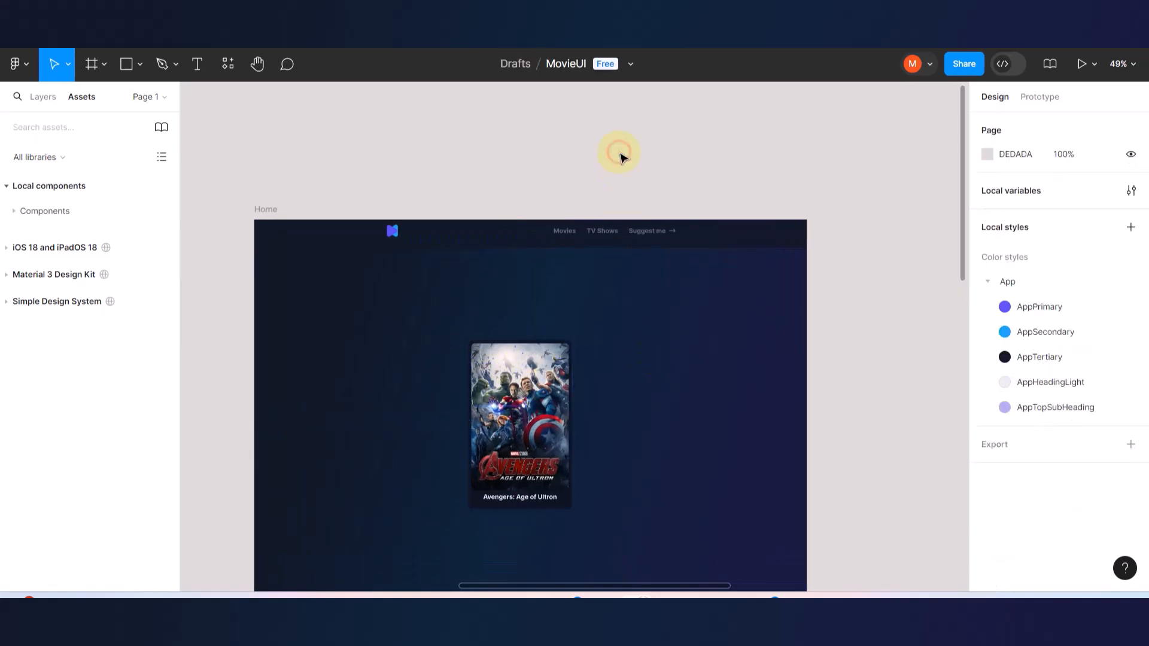
- Check the movie card's poster hover effect in the Home prototype preview, and return to the design file
key(ctrl+Tab)
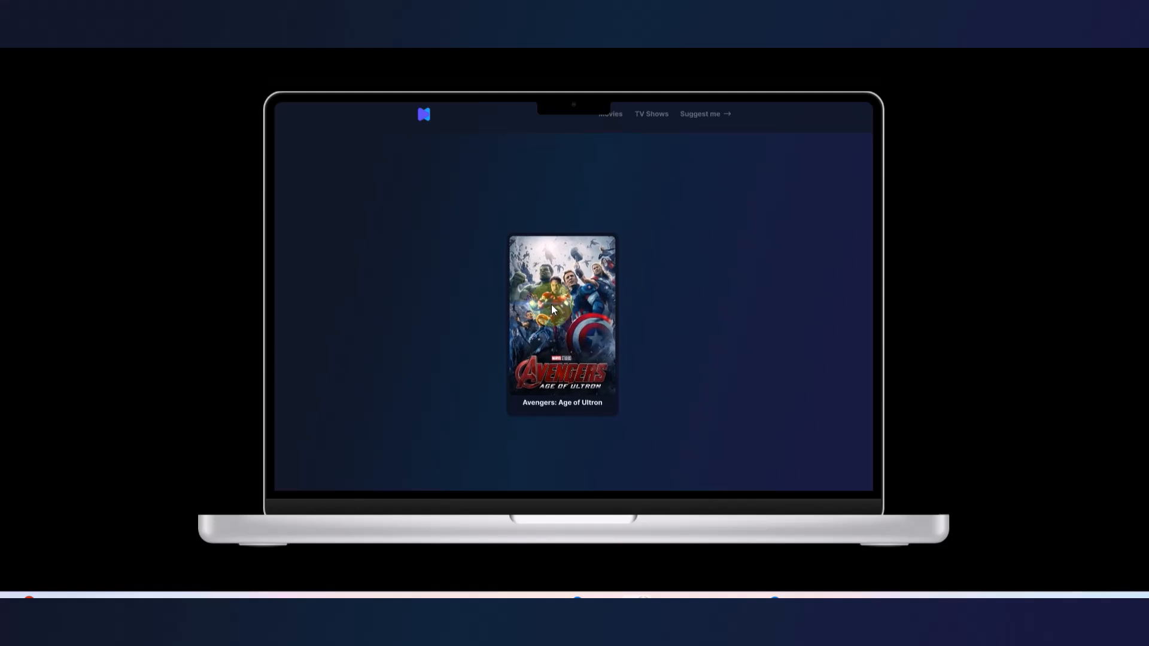
click(378, 310)
key(ctrl+shift+Tab)
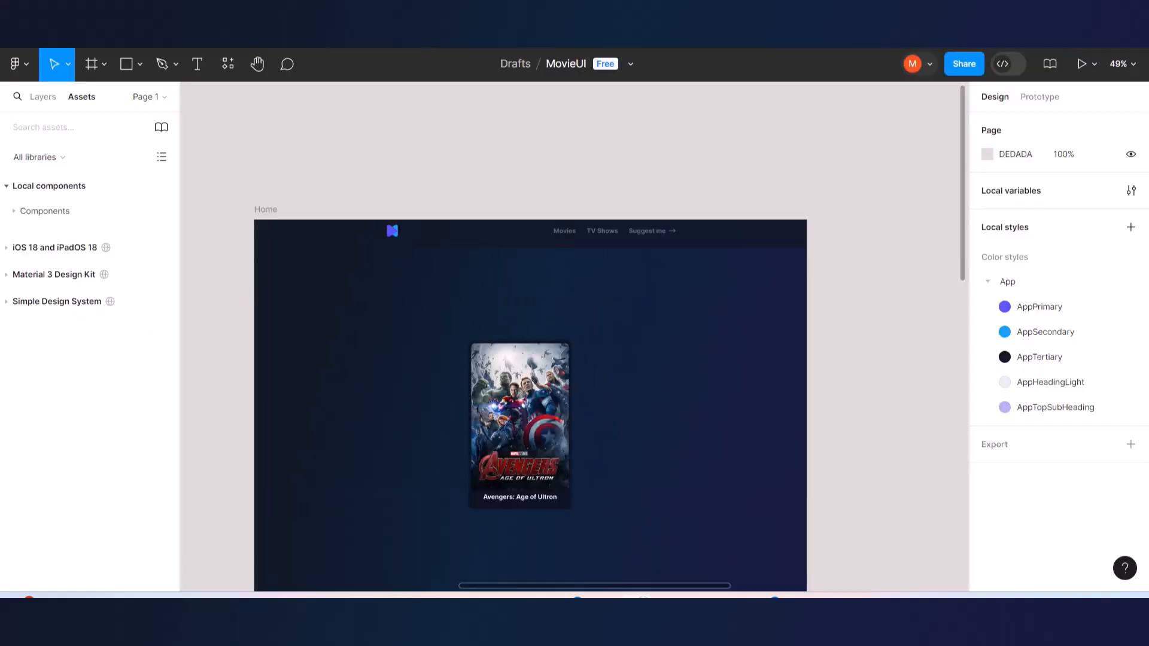
- Move the MovieCard frame from the Home frame into the Components frame at X 374, Y 466, below the navigation menu variants
scroll(538, 299, down, 5)
scroll(567, 386, down, 2)
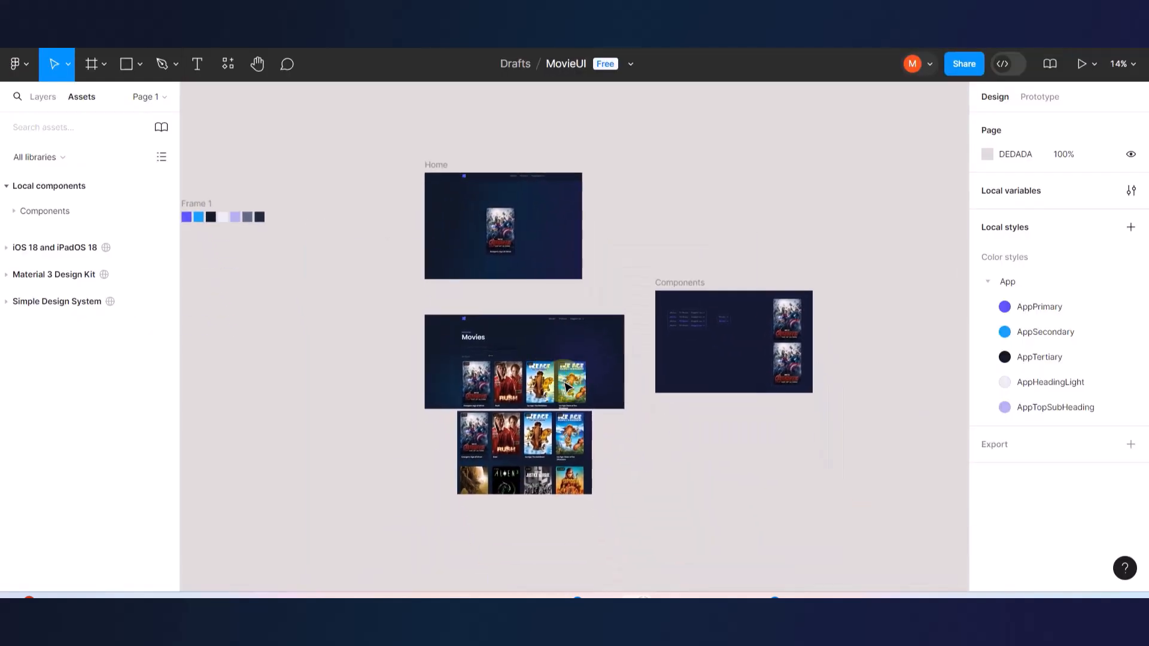
drag(498, 221, 709, 355)
scroll(748, 364, up, 5)
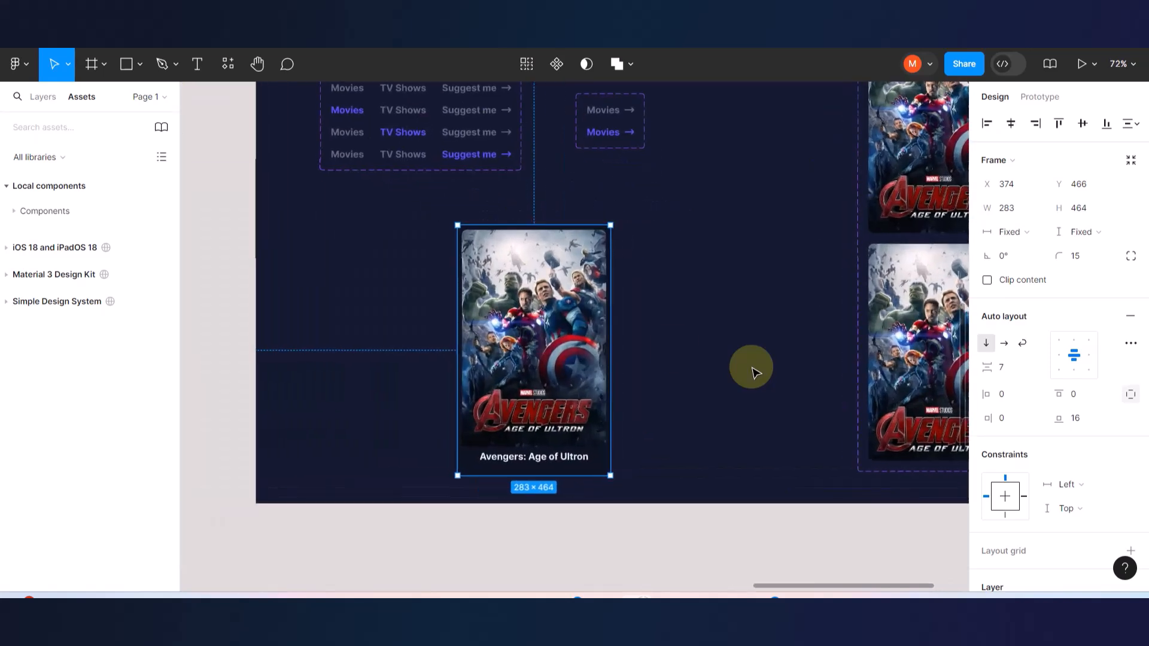
- Turn the MovieCard frame into a component and reposition it at X 417, Y 439 within the Components frame
click(555, 66)
scroll(760, 353, down, 5)
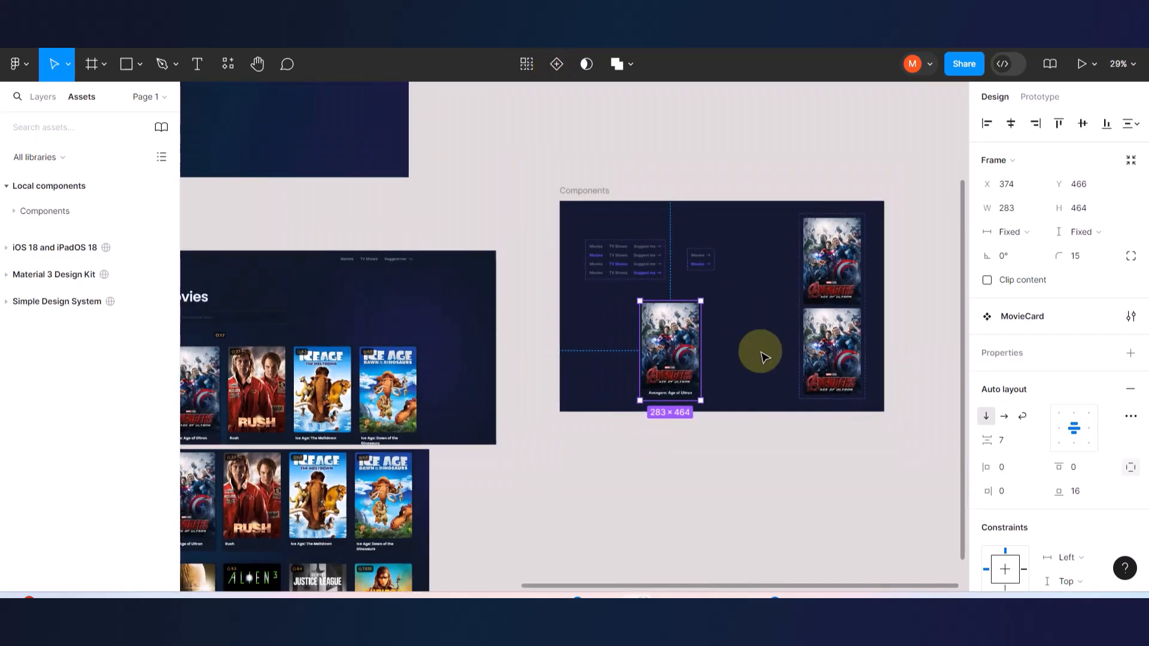
scroll(722, 353, left, 2)
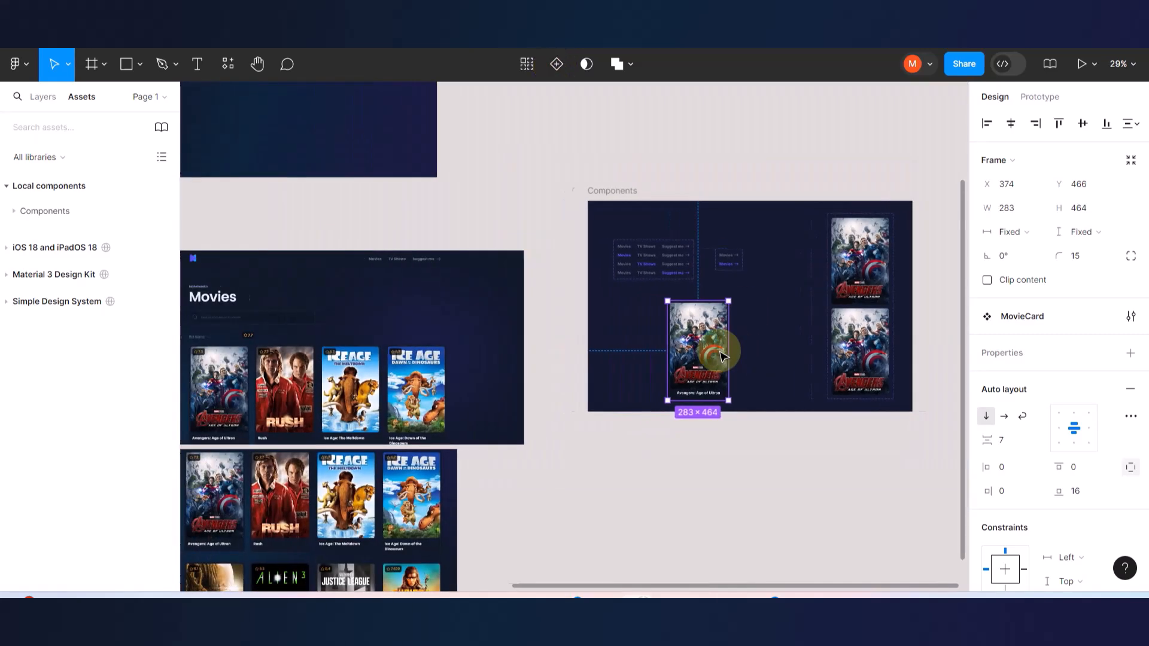
drag(754, 339, 762, 334)
scroll(703, 343, down, 4)
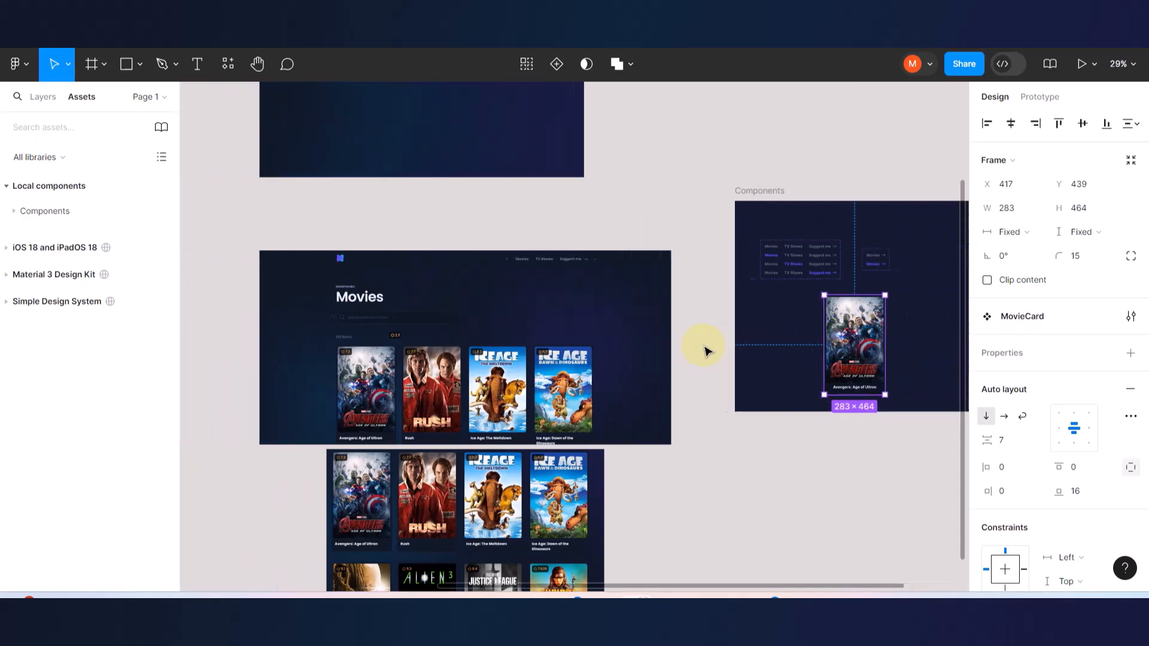
- Place an instance of the local MovieCard component in the Home frame at X 251, Y 239
scroll(654, 304, up, 3)
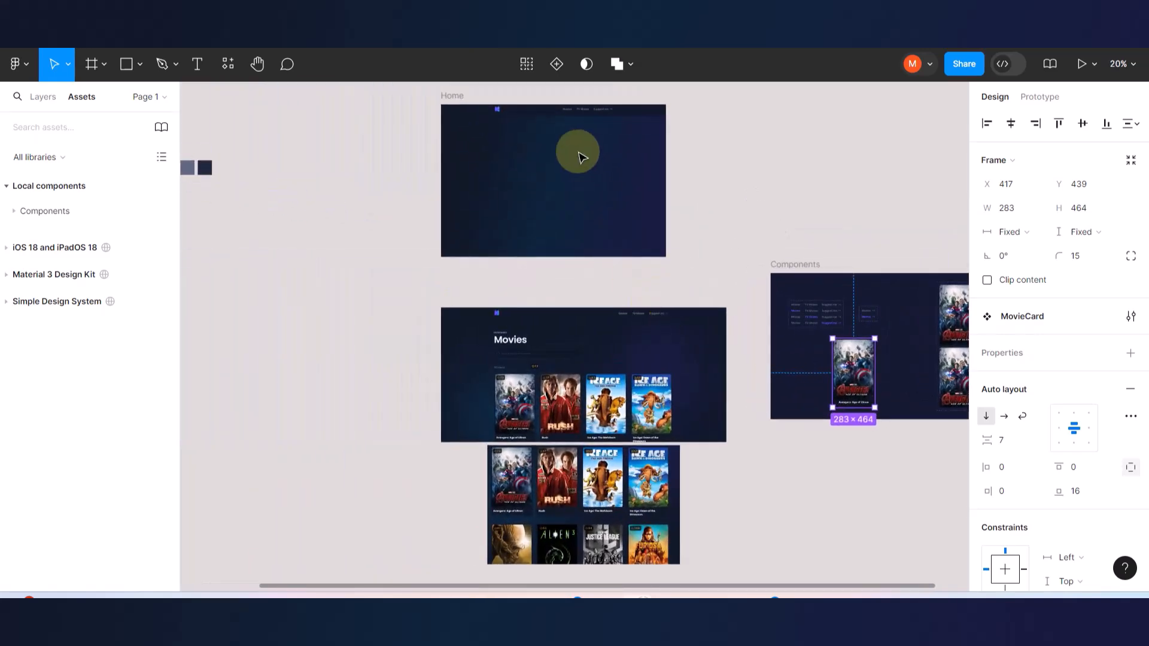
scroll(580, 154, up, 2)
scroll(557, 249, up, 2)
scroll(560, 254, up, 3)
scroll(562, 256, up, 1)
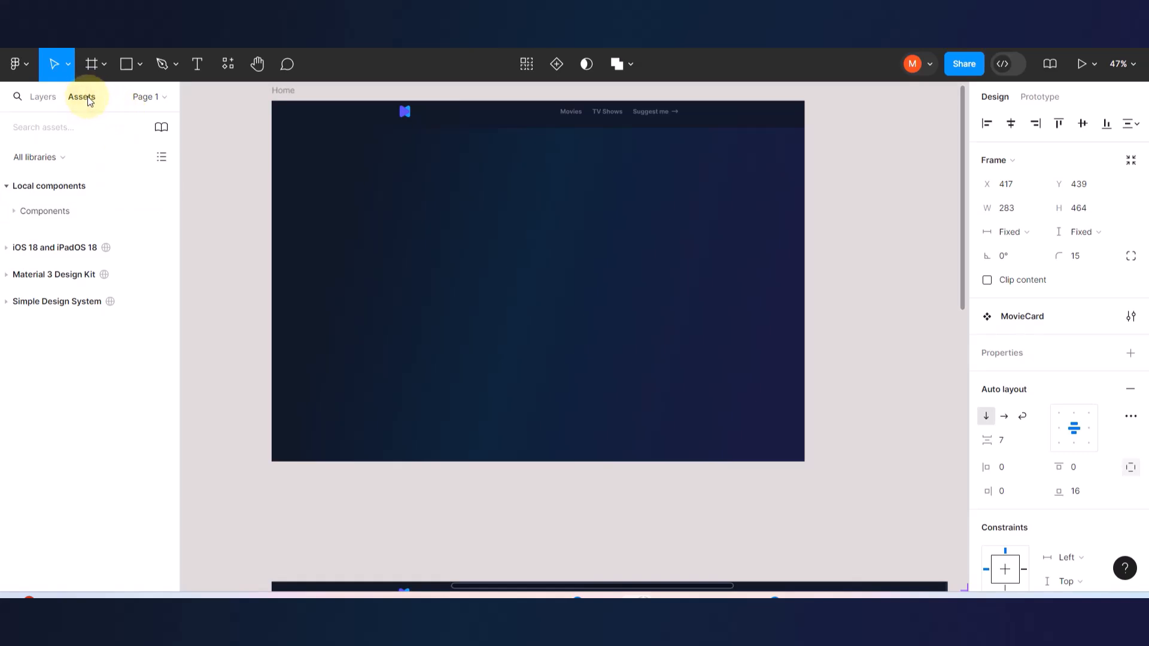
click(48, 99)
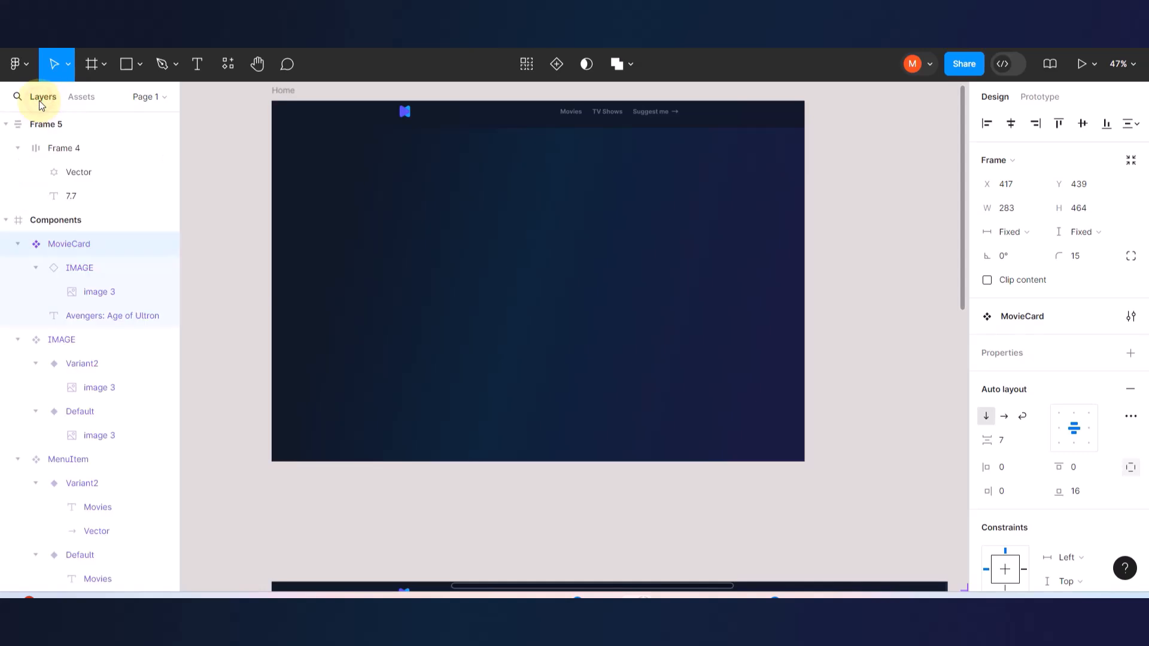
click(87, 100)
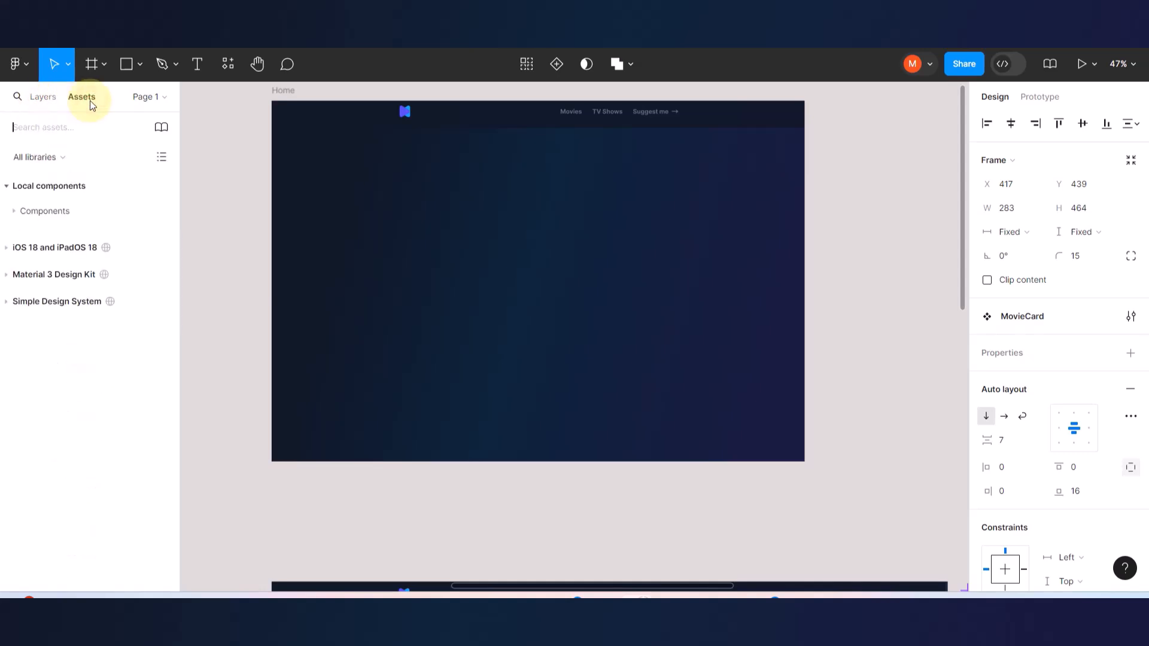
click(12, 212)
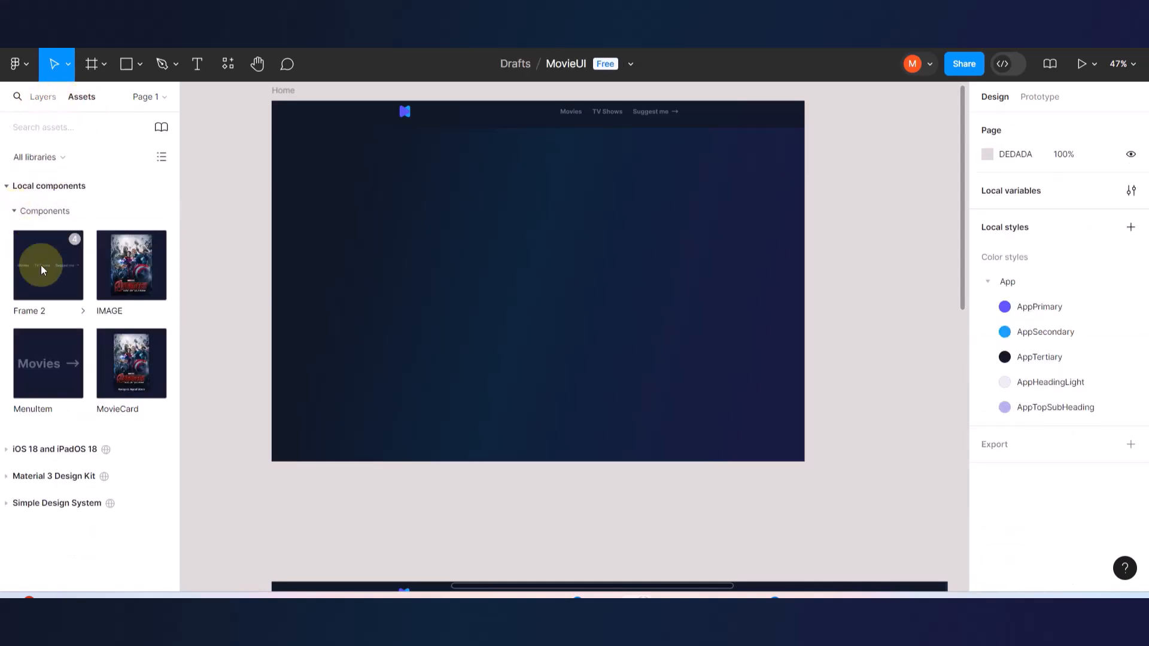
drag(124, 371, 433, 269)
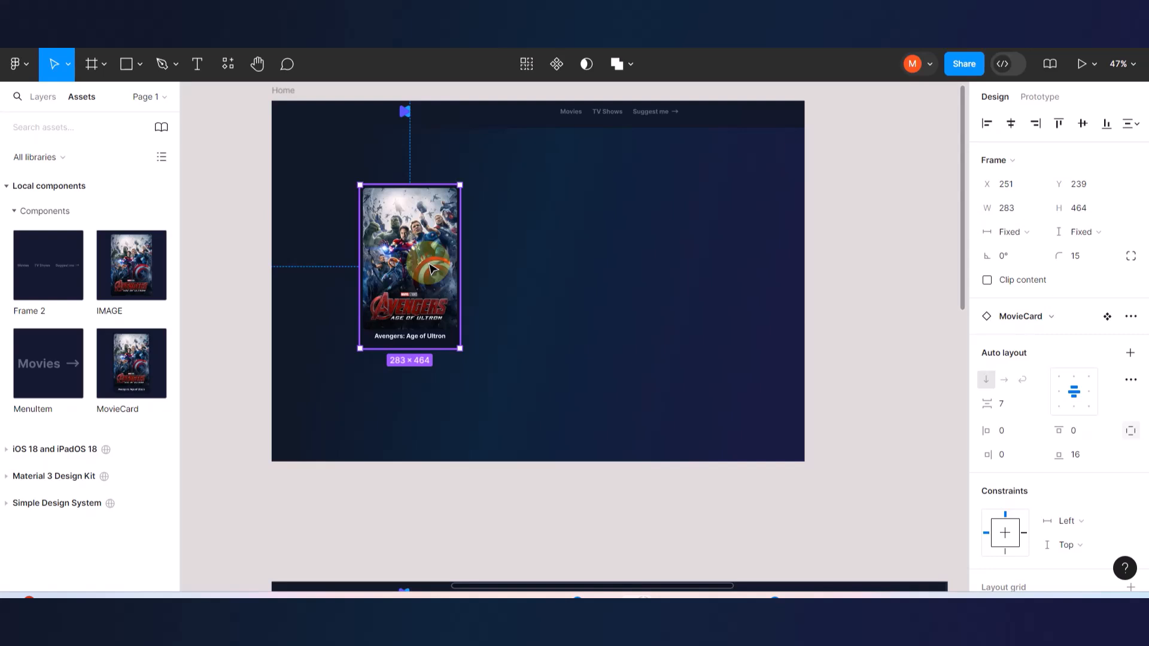
drag(433, 269, 550, 267)
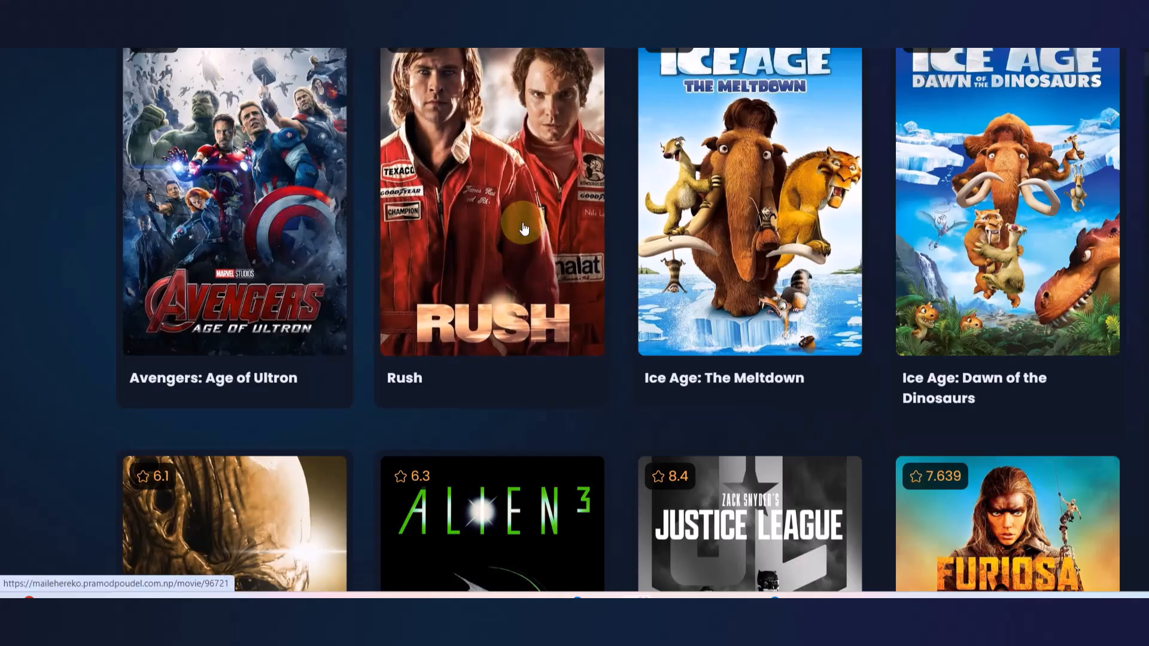
- Open the image options for the Rush poster on the reference Movies website
right_click(522, 224)
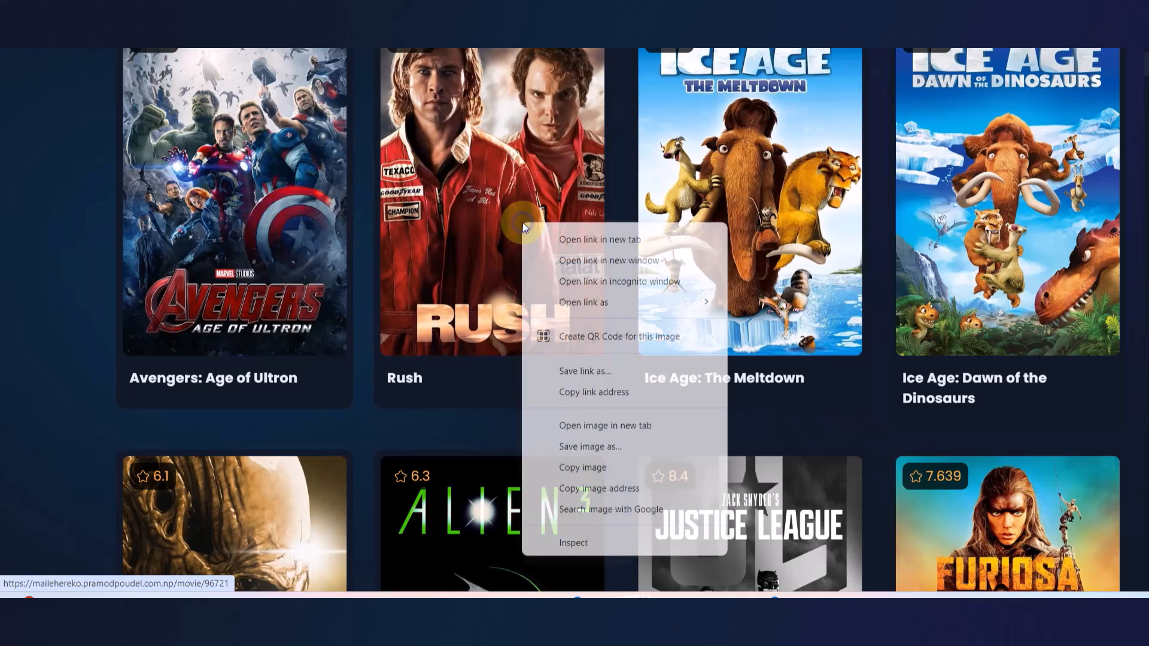
- Copy the Rush poster from the movie website and, in Figma, replace the second MovieCard's image fill with it
click(584, 468)
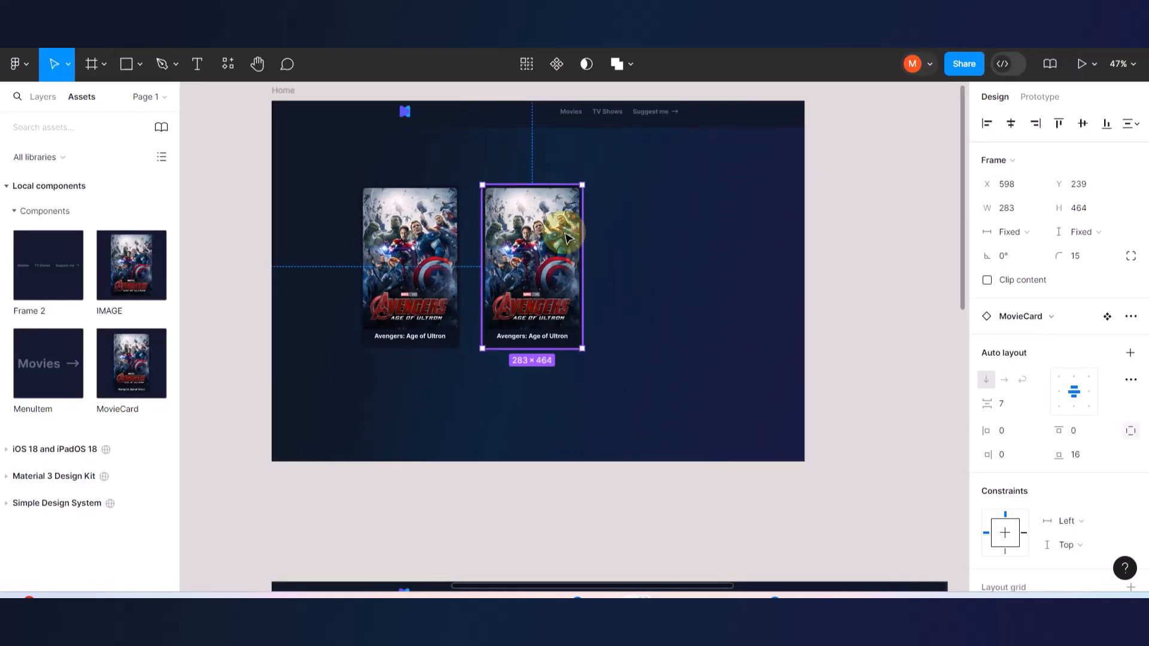
scroll(556, 236, up, 5)
double_click(536, 241)
double_click(537, 242)
double_click(537, 242)
click(536, 242)
double_click(536, 241)
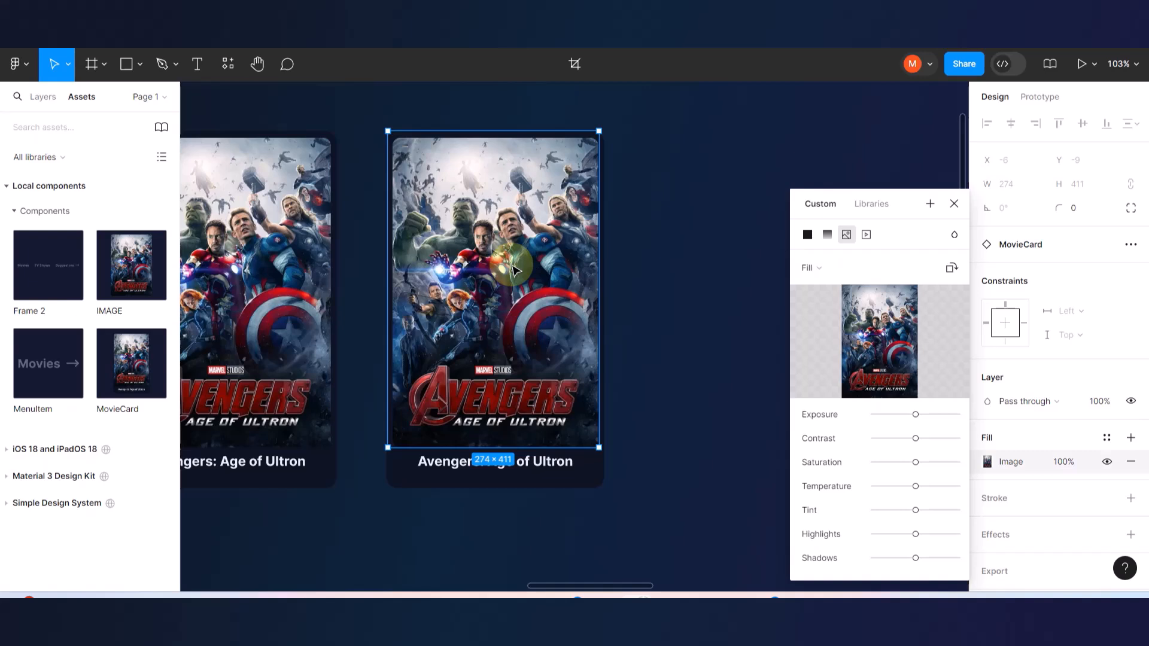
key(ctrl+v)
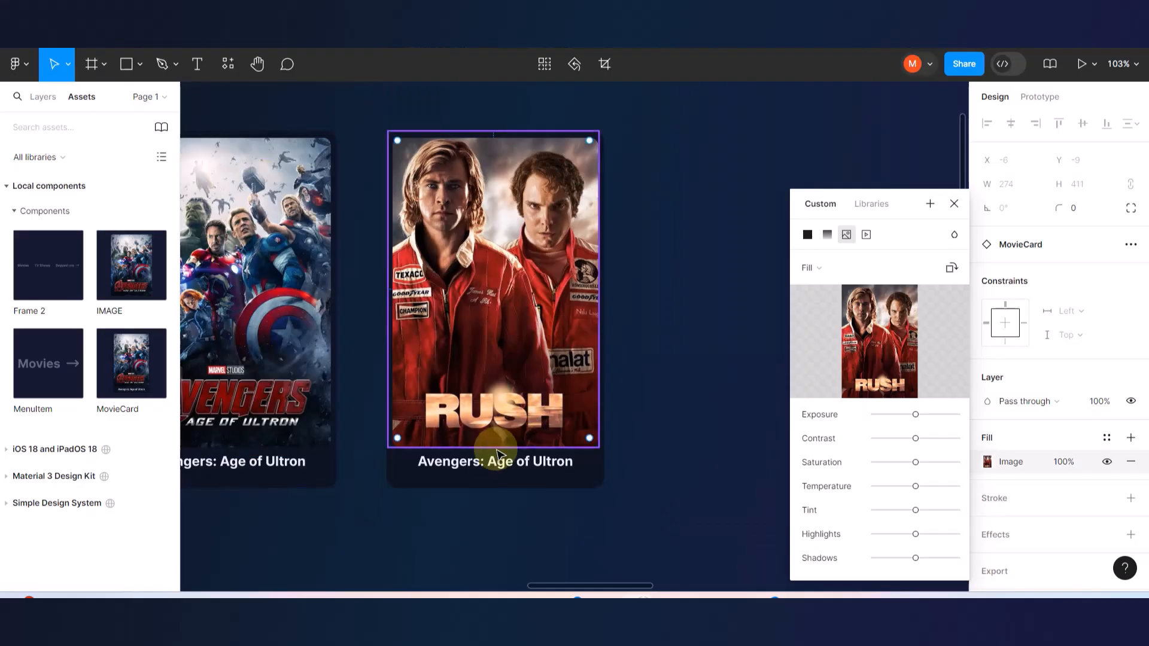
- Change the second movie card's title to "Rush"
click(476, 461)
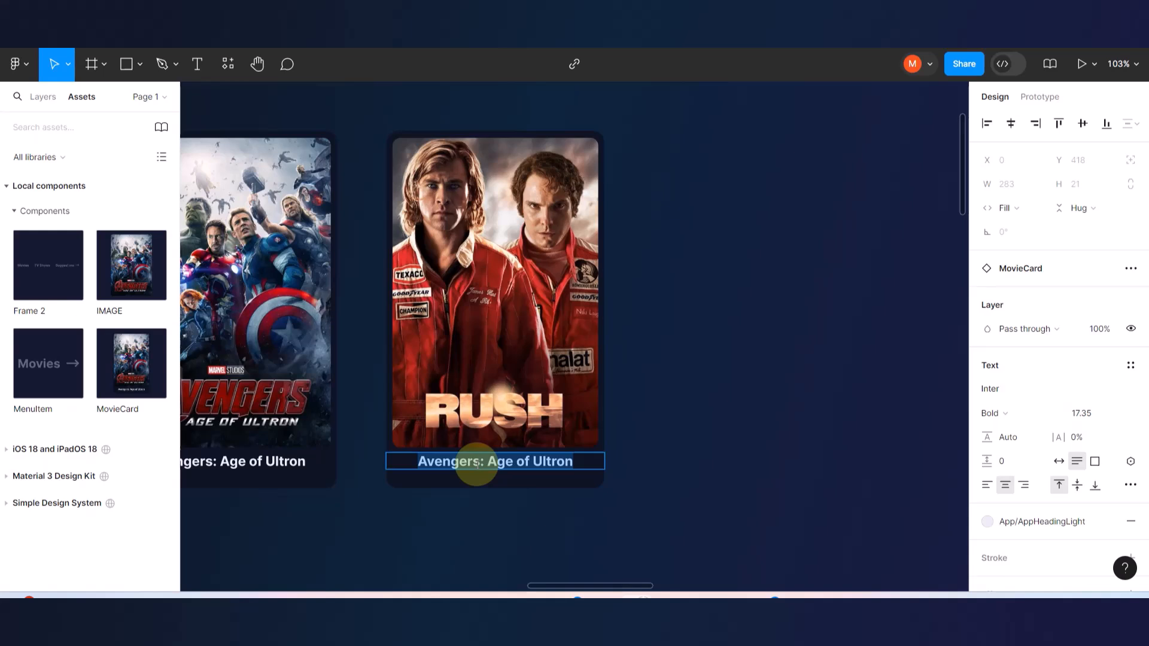
text(Rush)
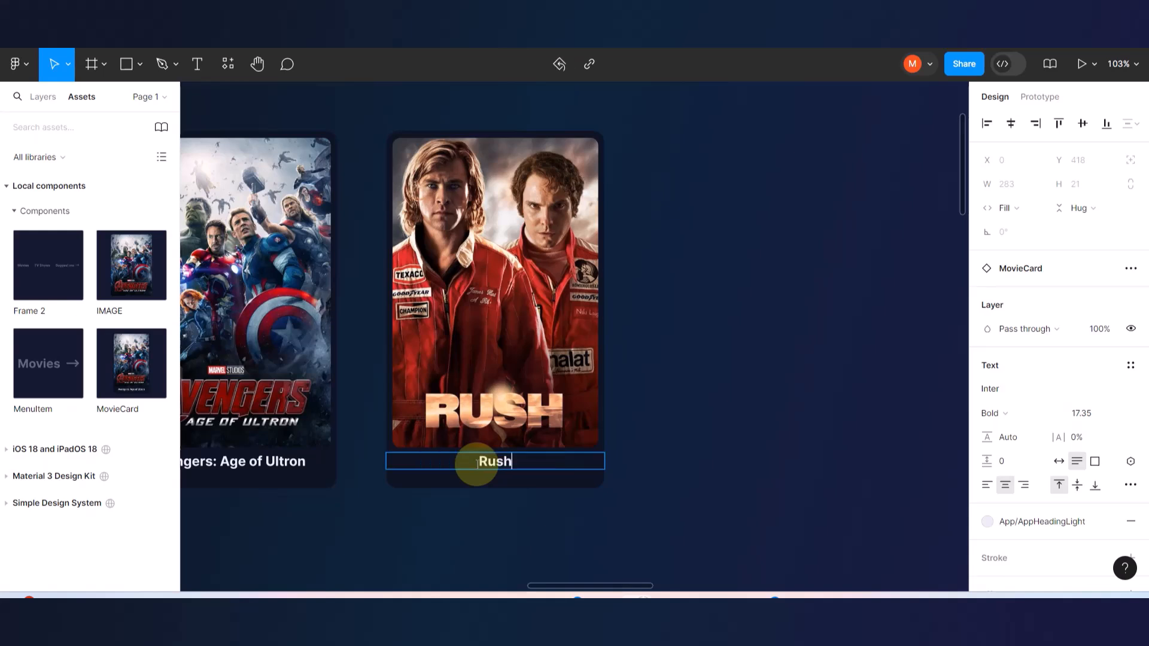
key(Escape)
click(723, 453)
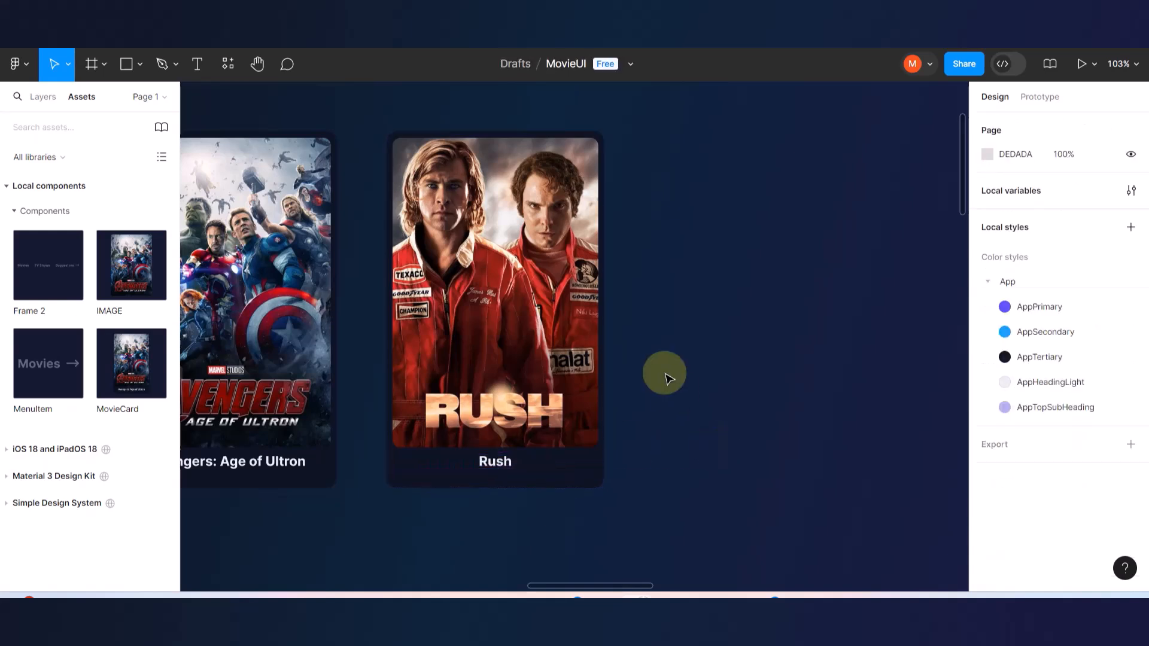
- Duplicate the Rush card as a third card in the same row at X 934, Y 239
key(shift+1)
click(573, 297)
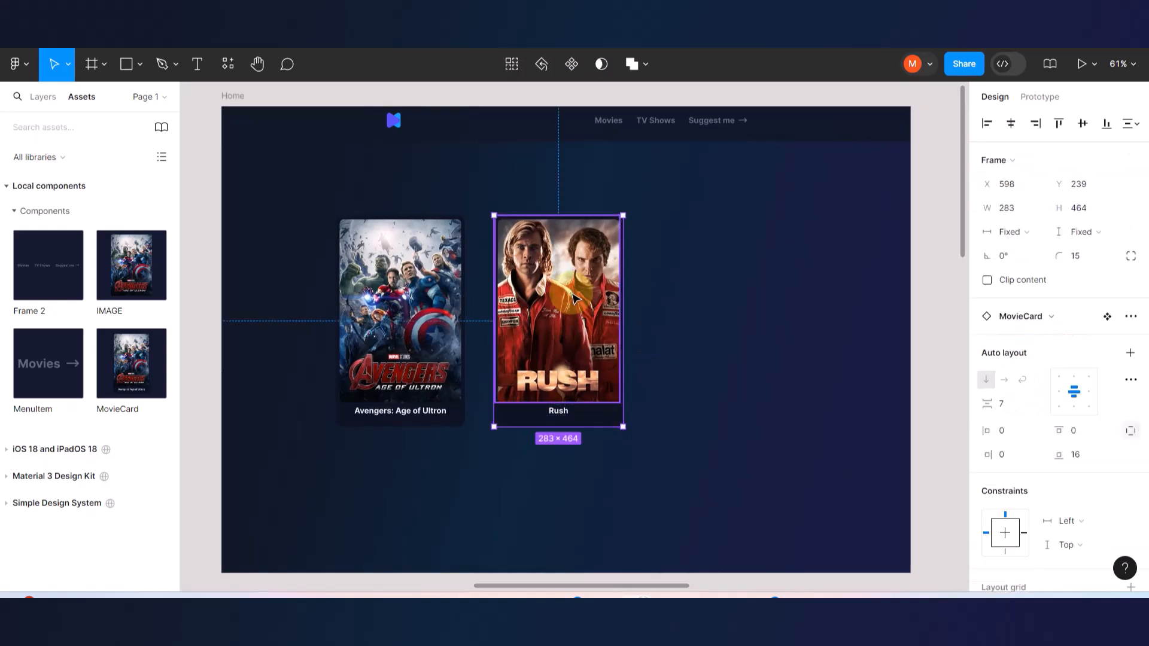
drag(573, 297, 761, 291)
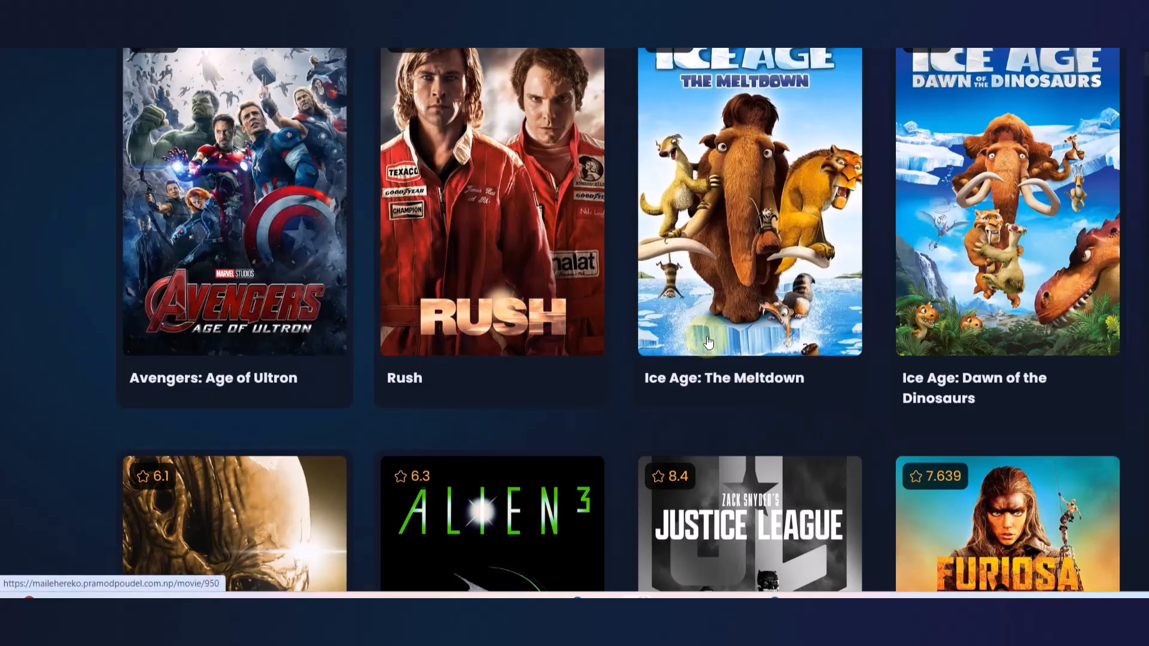
- Copy the Ice Age: The Meltdown poster from the movie website and replace the third card's image fill with it
scroll(707, 342, up, 1)
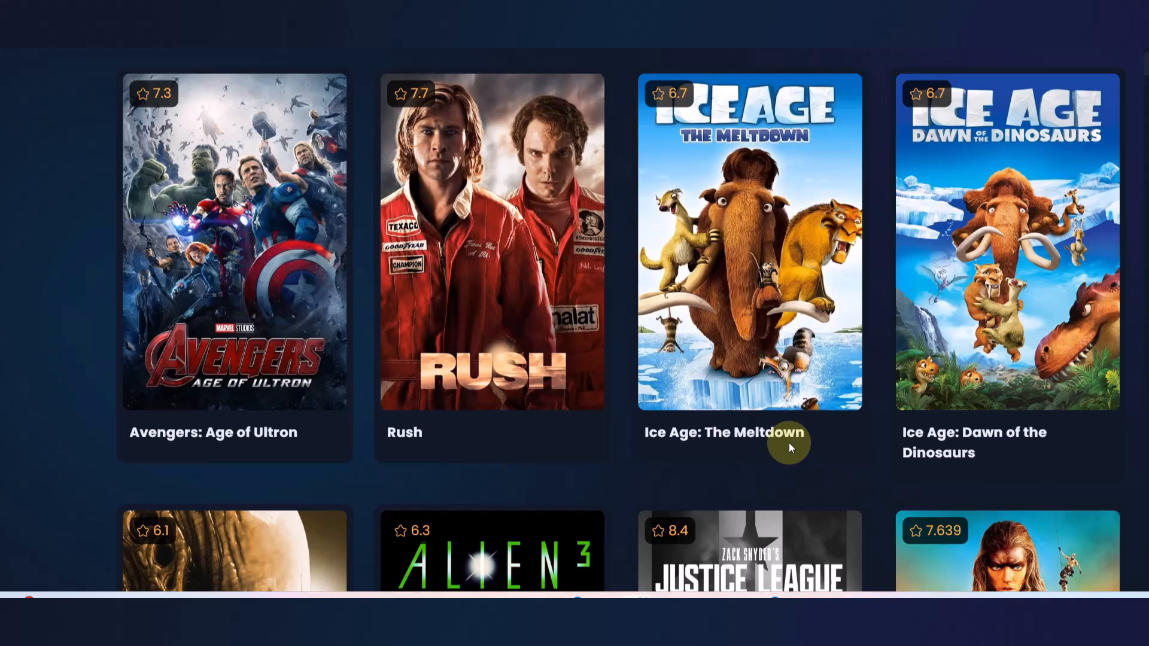
right_click(795, 354)
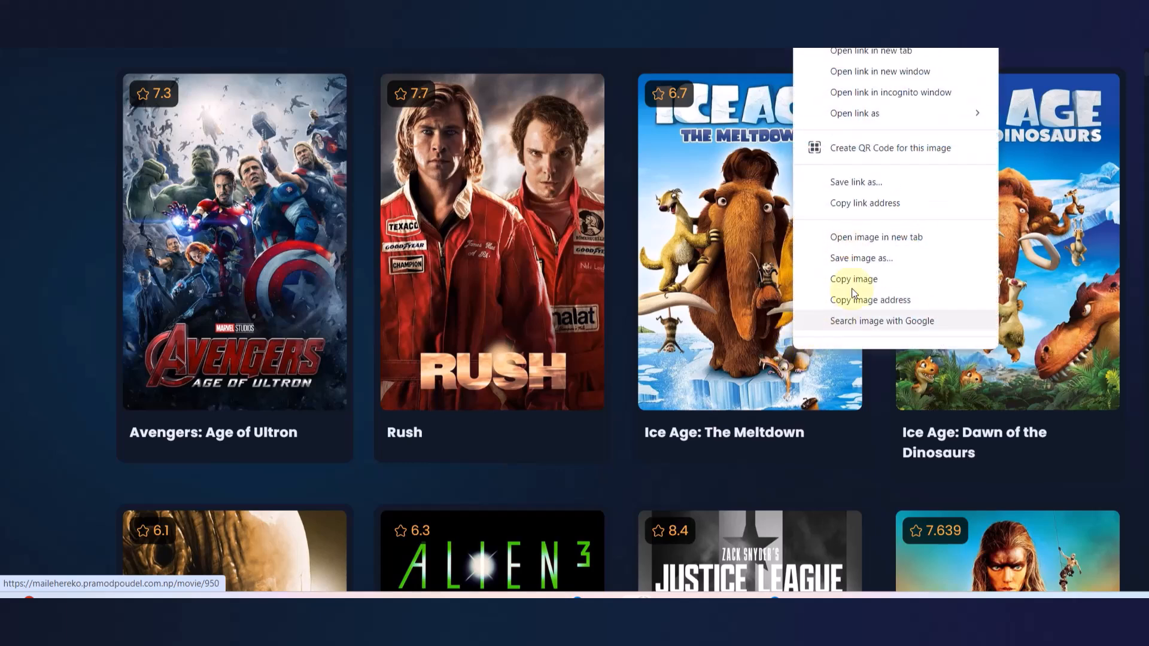
click(860, 279)
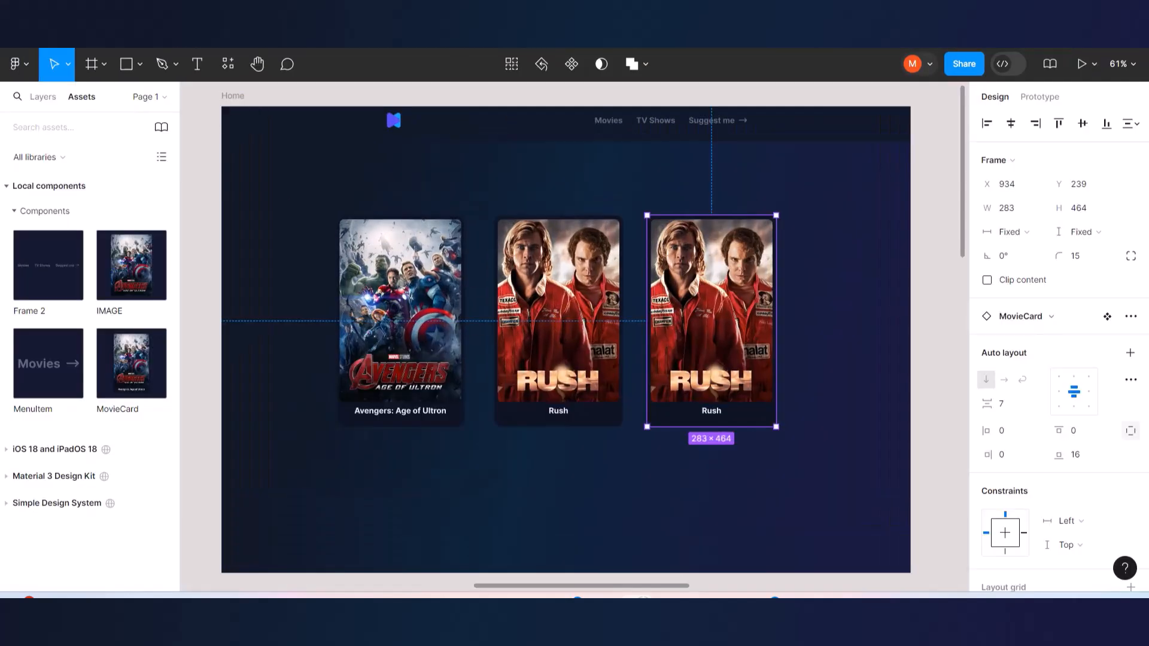
double_click(703, 317)
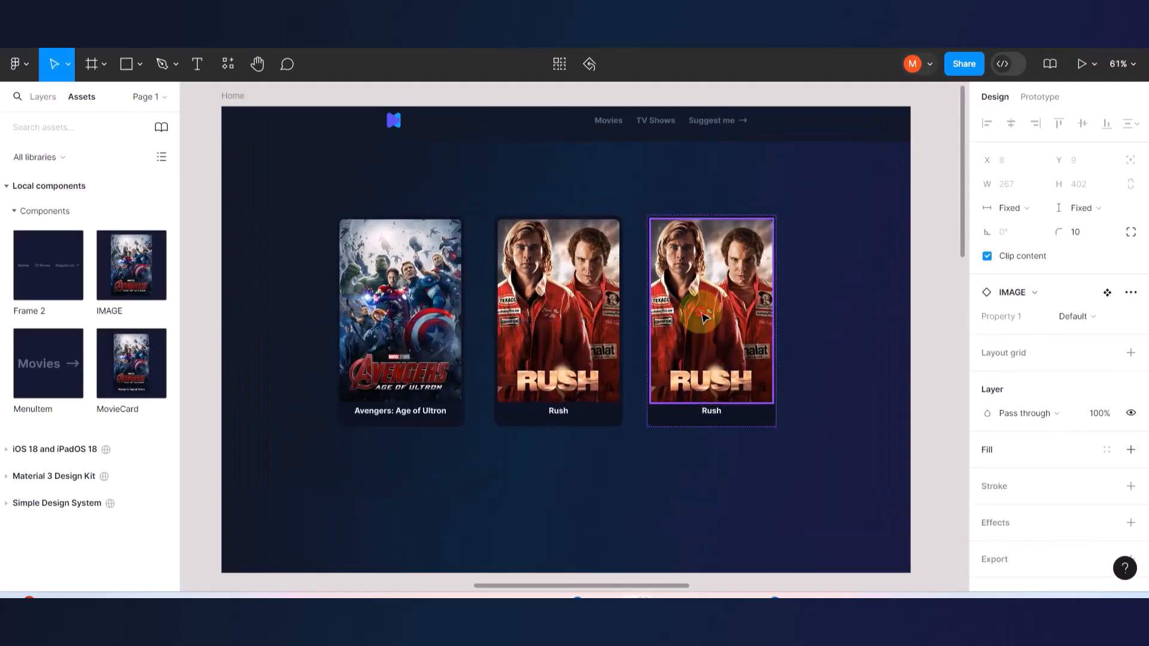
double_click(703, 317)
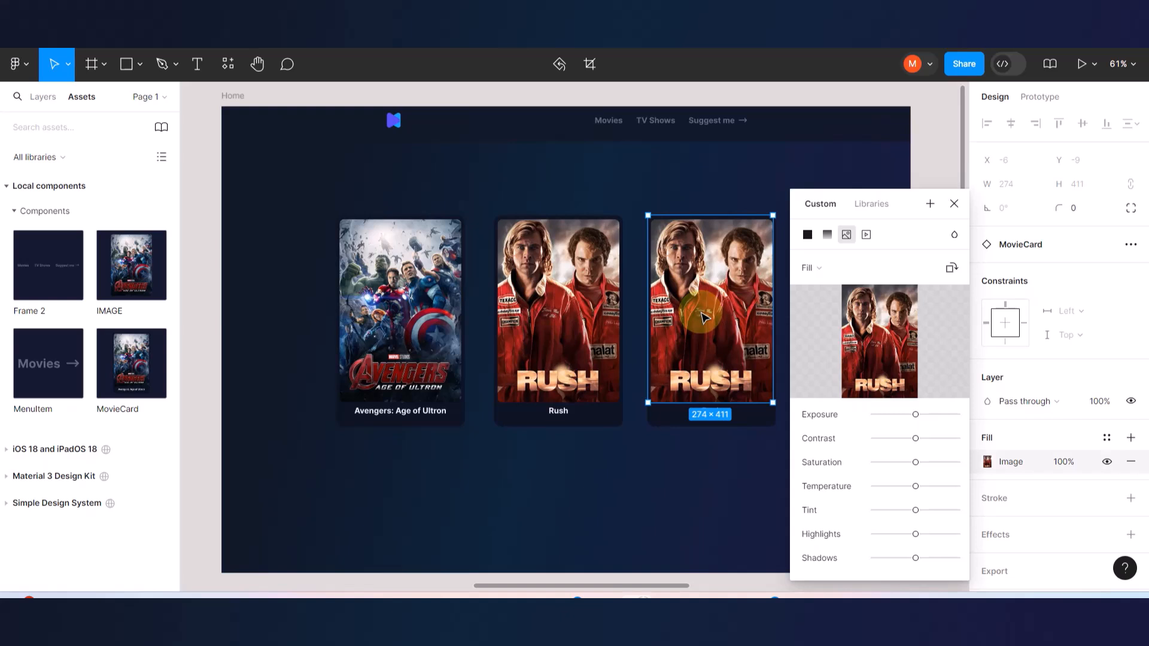
key(ctrl+v)
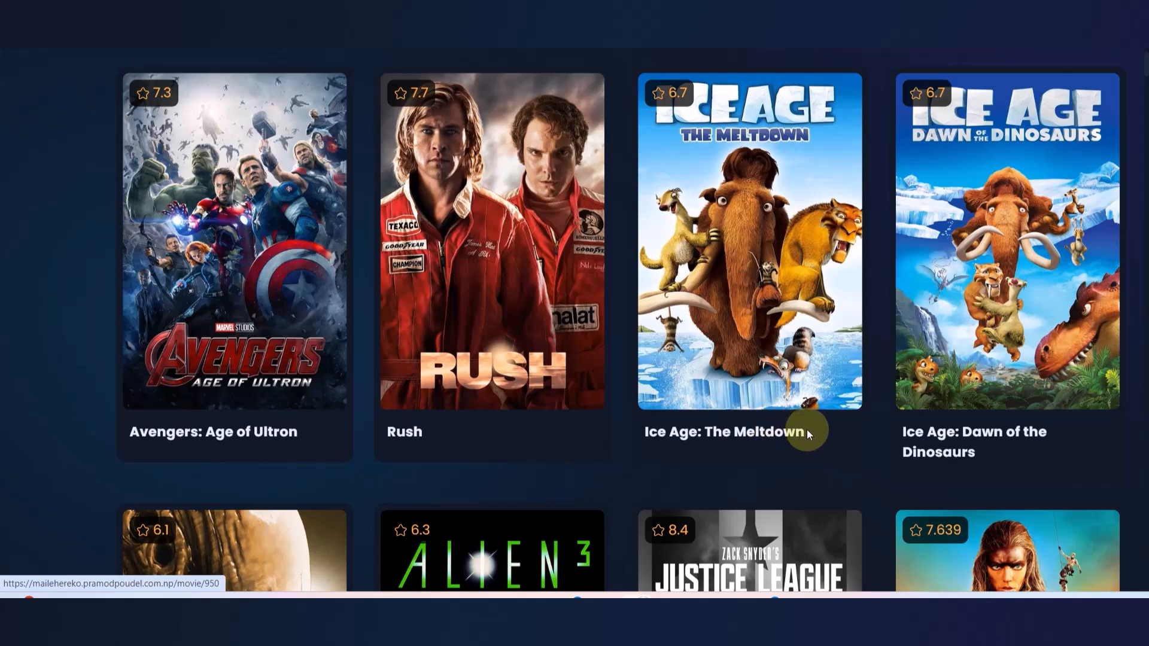
- Copy the title "Ice Age: The Meltdown" from the website and select the third card's title text for replacement
drag(806, 431, 646, 432)
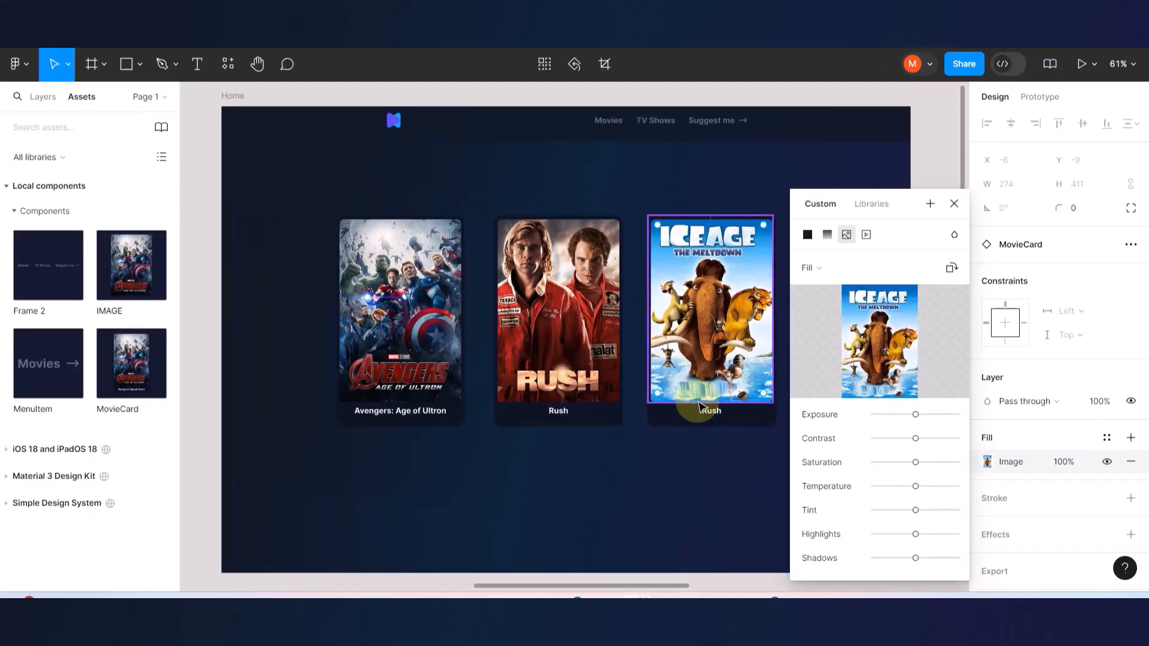
scroll(688, 395, up, 3)
scroll(606, 419, right, 3)
scroll(606, 418, up, 2)
double_click(558, 427)
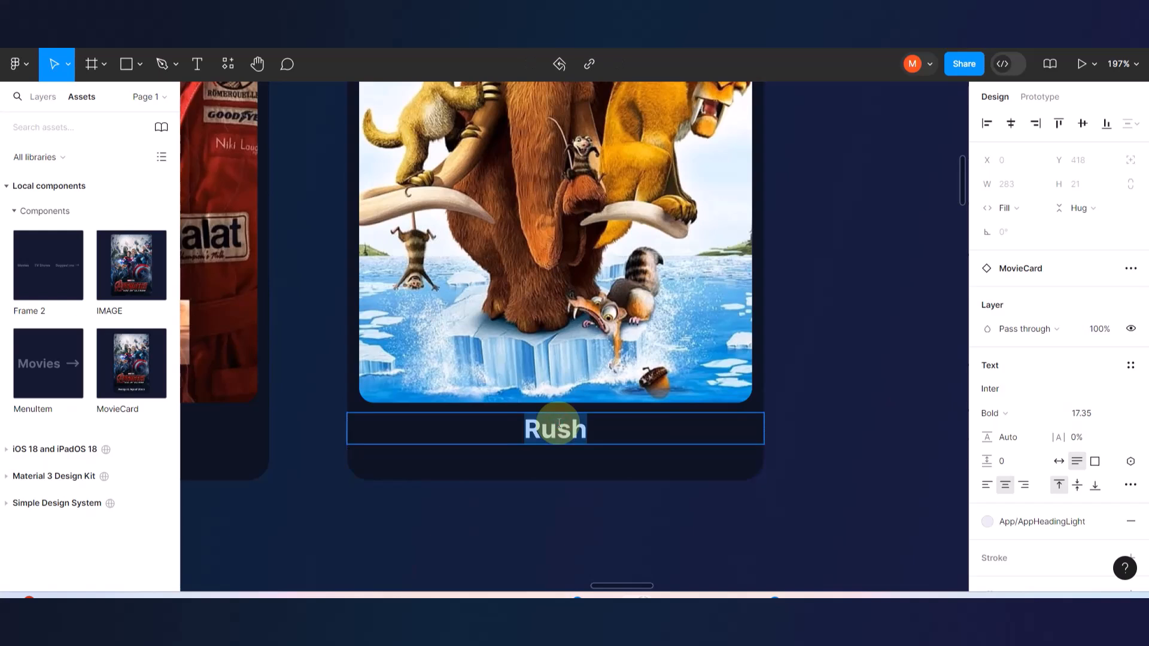
key(ctrl+v)
key(ctrl+a)
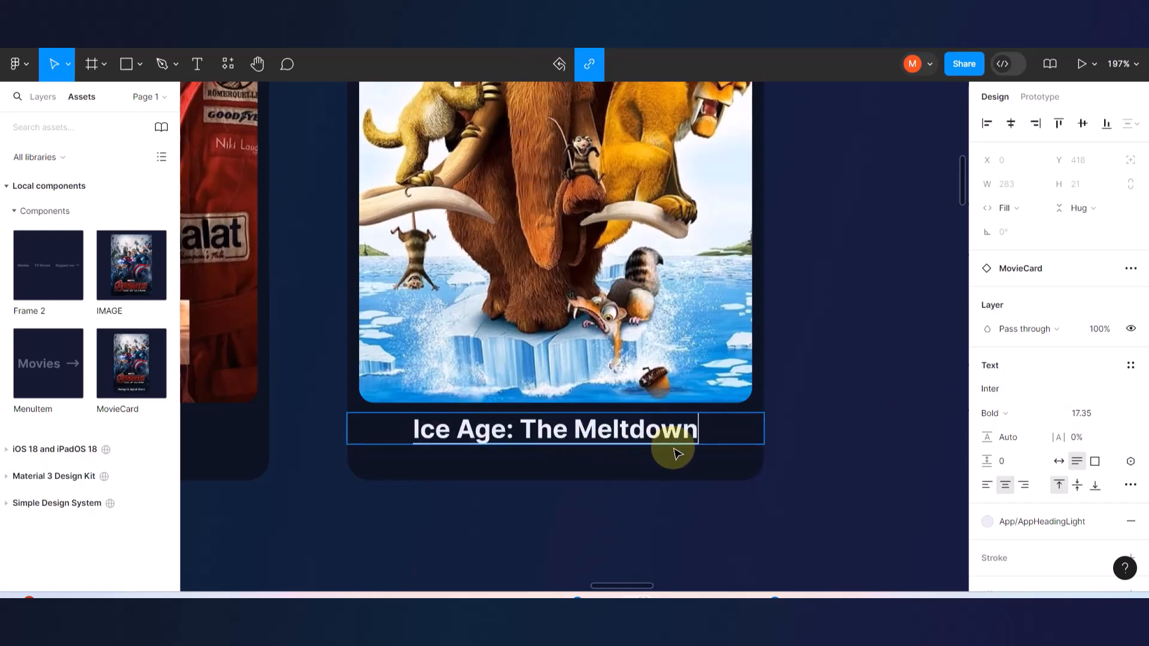
key(ctrl+z)
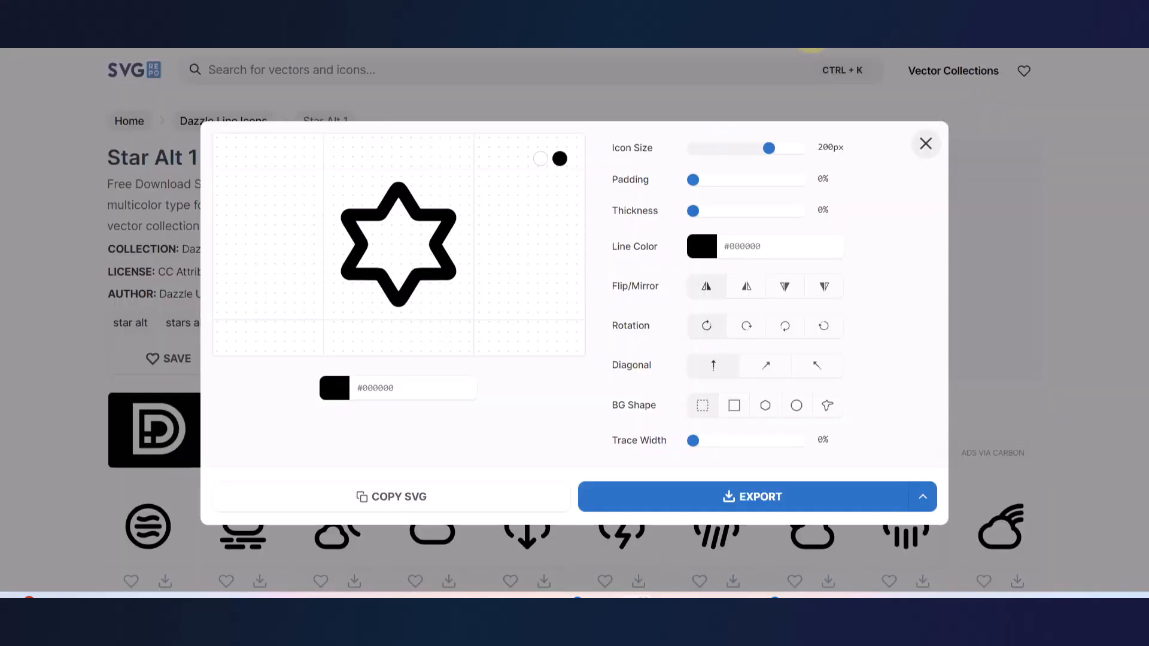
- Strip the link formatting from the copied title using the browser's address bar and set the third card's title to "Ice Age: The Meltdown"
key(ctrl+v)
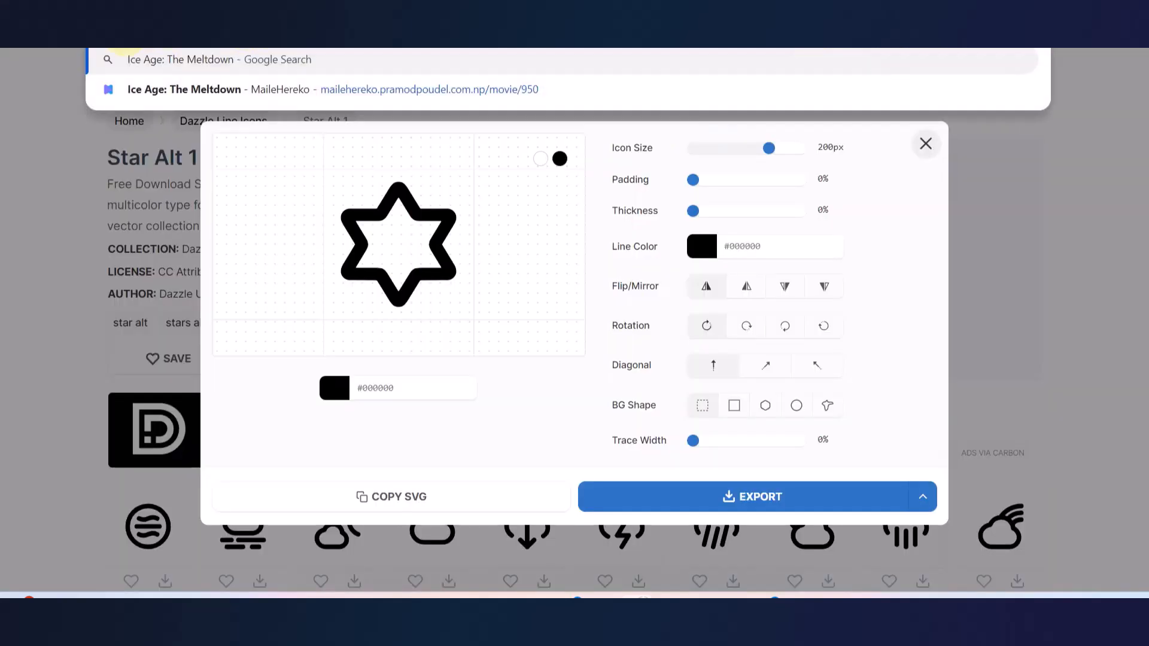
key(Escape)
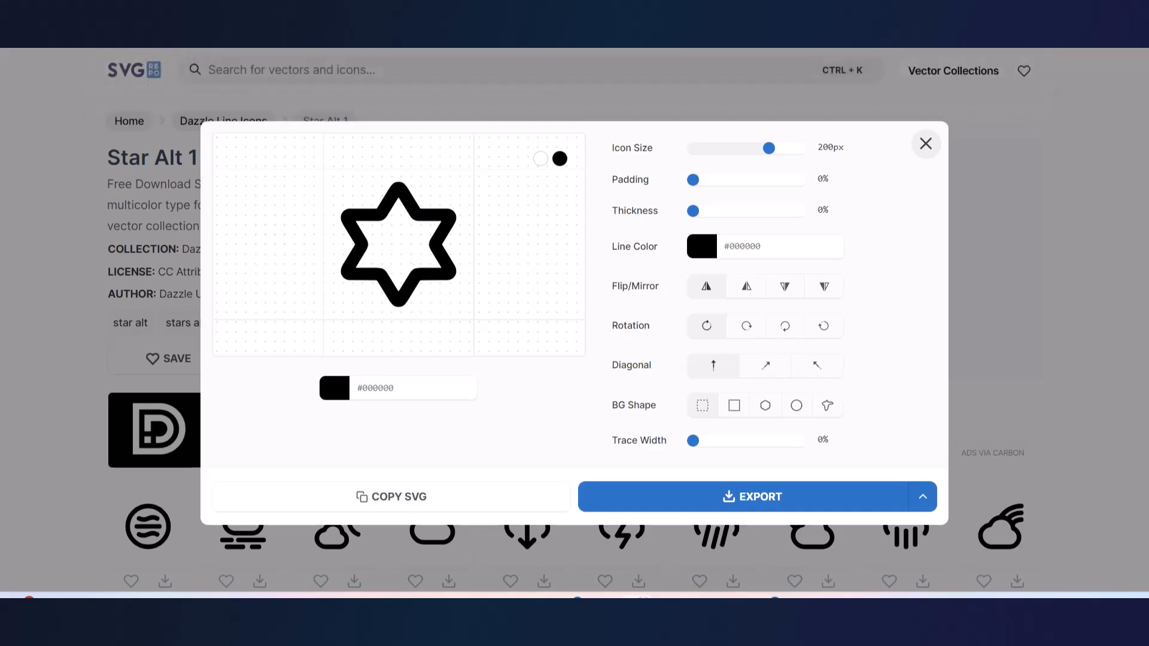
click(151, 49)
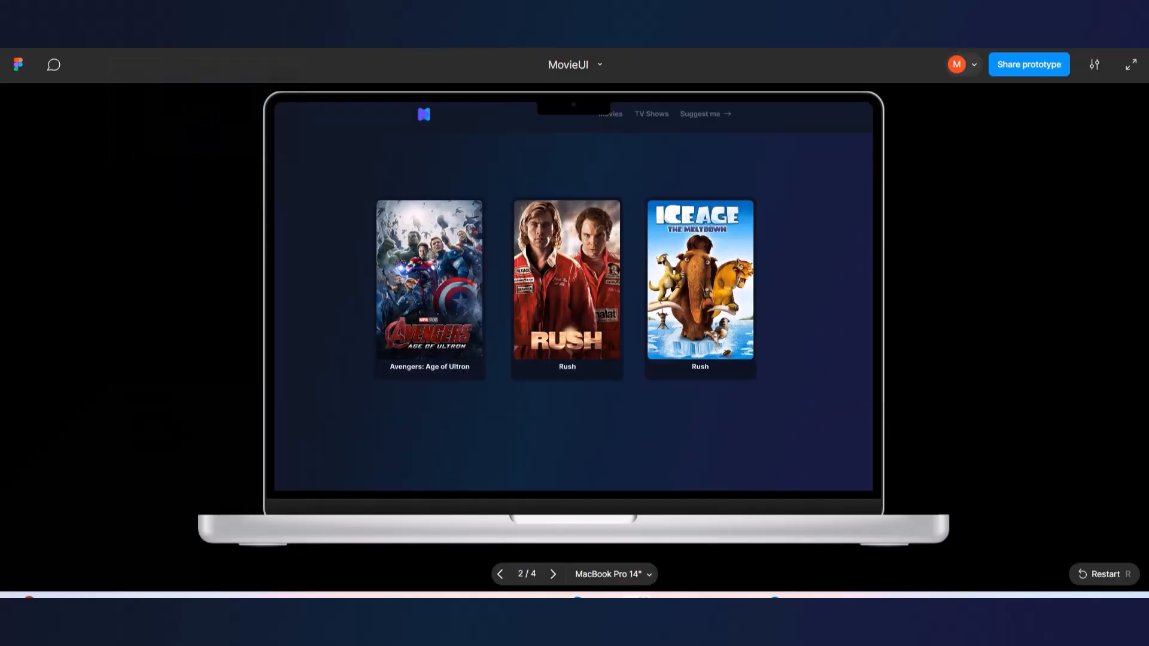
click(72, 49)
key(ctrl+v)
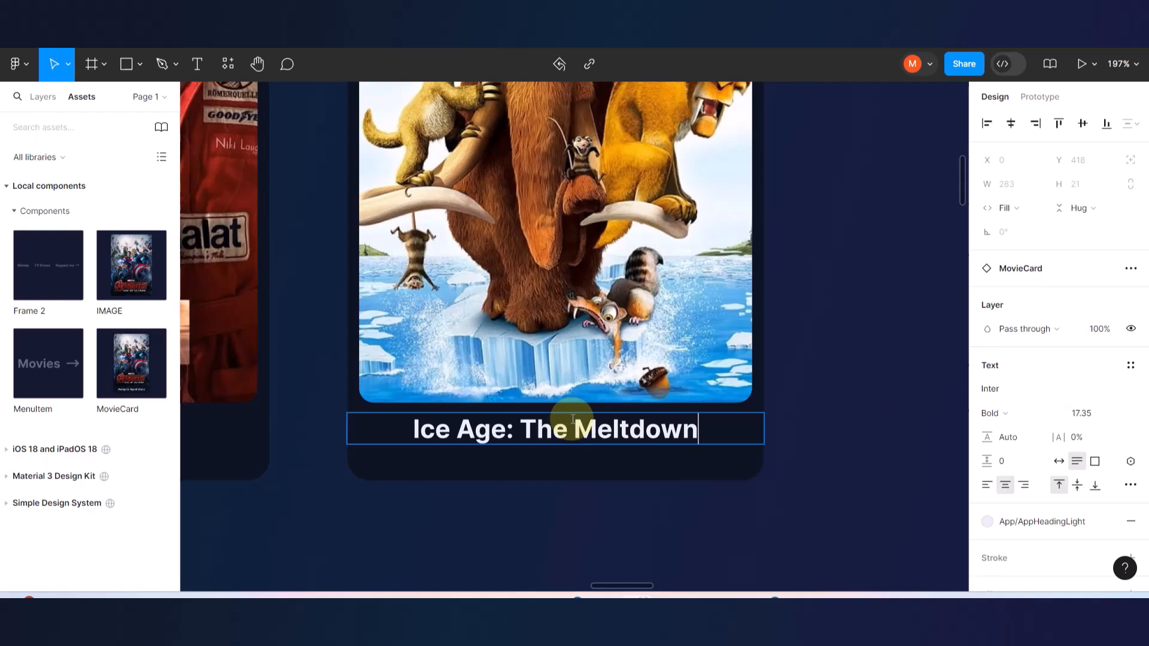
key(Escape)
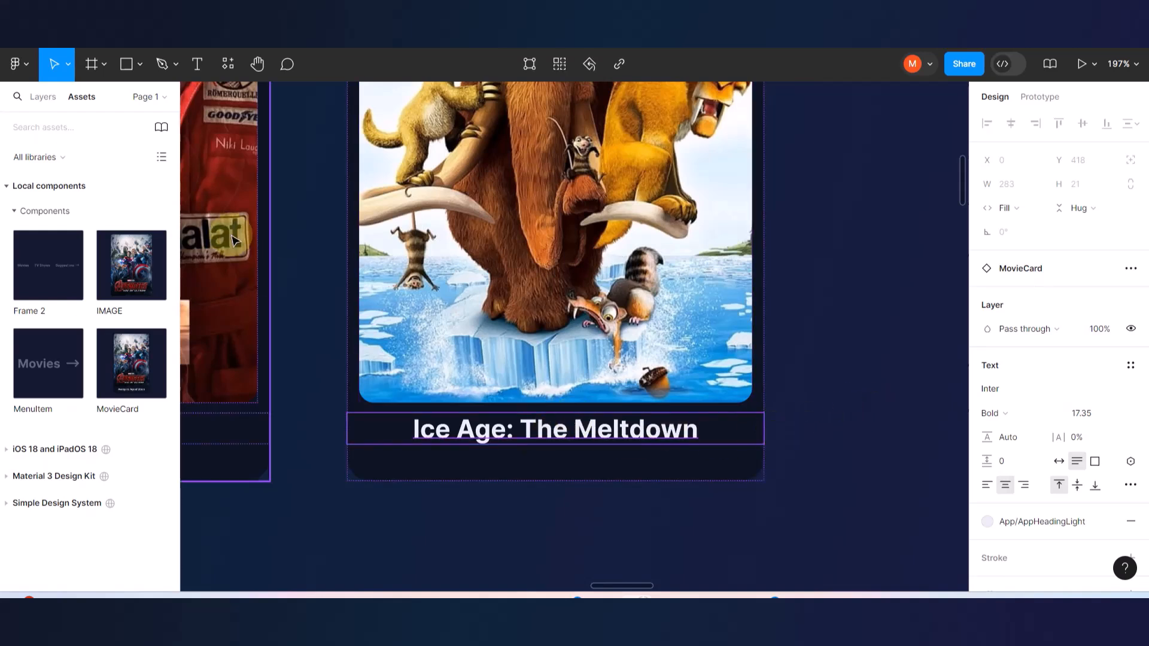
- Examine the website's Movies page header, search field and card grid, then the prototype preview and the Movies reference screenshot in the design file
click(180, 49)
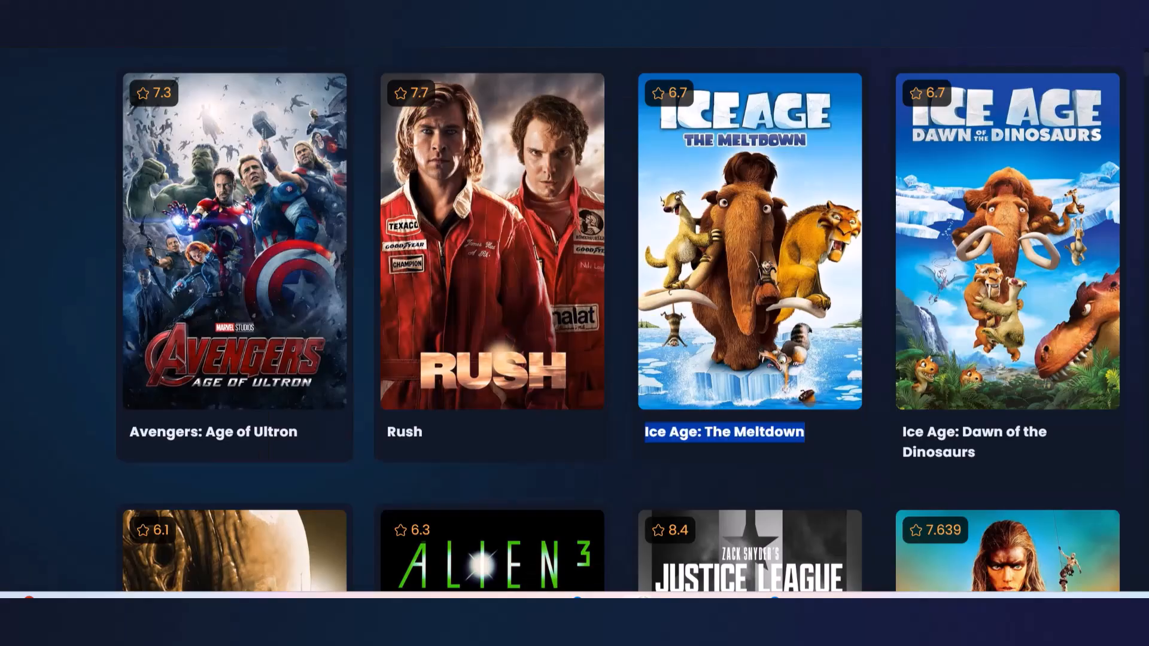
scroll(612, 385, up, 1)
scroll(612, 386, up, 5)
scroll(611, 385, down, 2)
scroll(612, 385, up, 2)
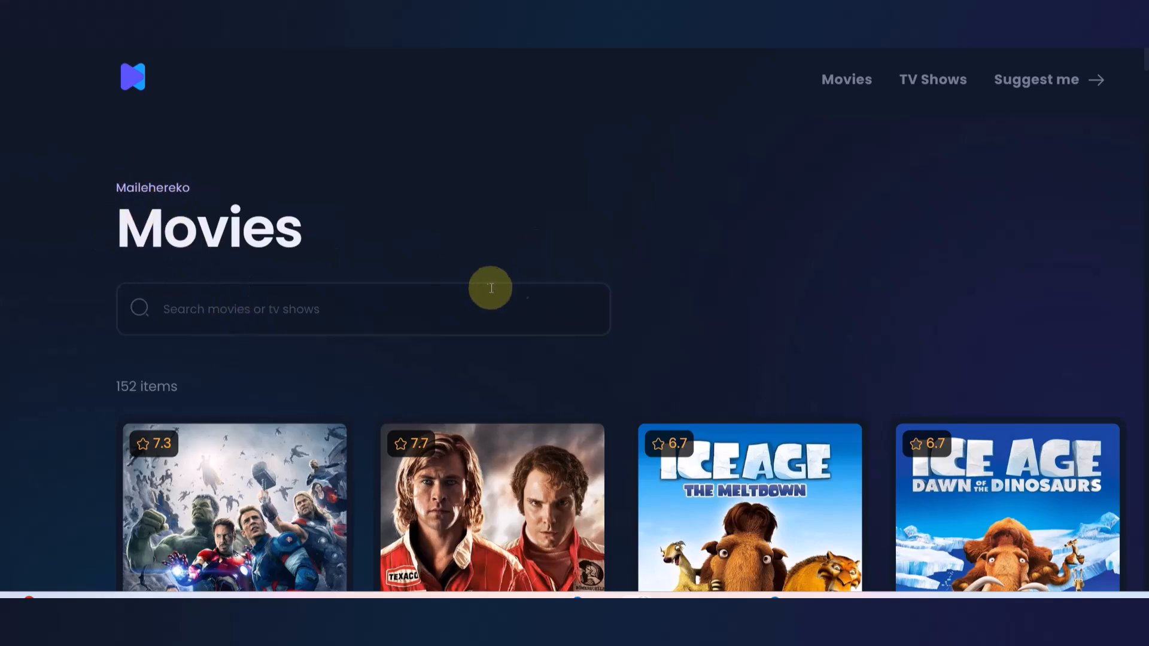
scroll(529, 351, down, 3)
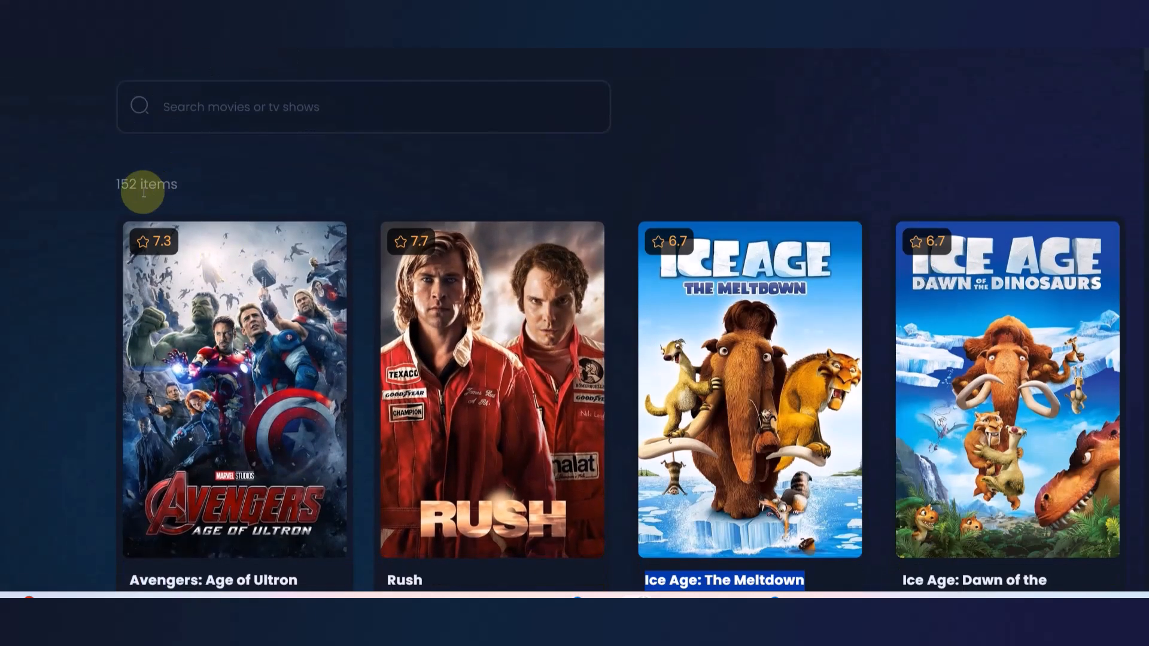
scroll(407, 326, down, 3)
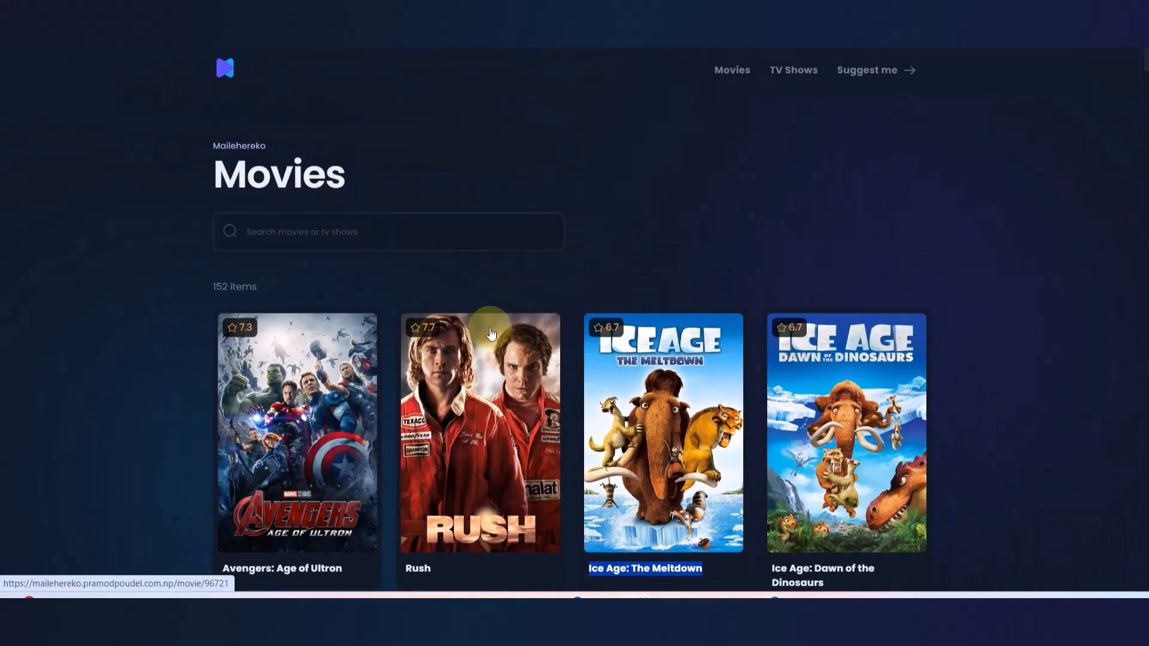
scroll(491, 333, down, 5)
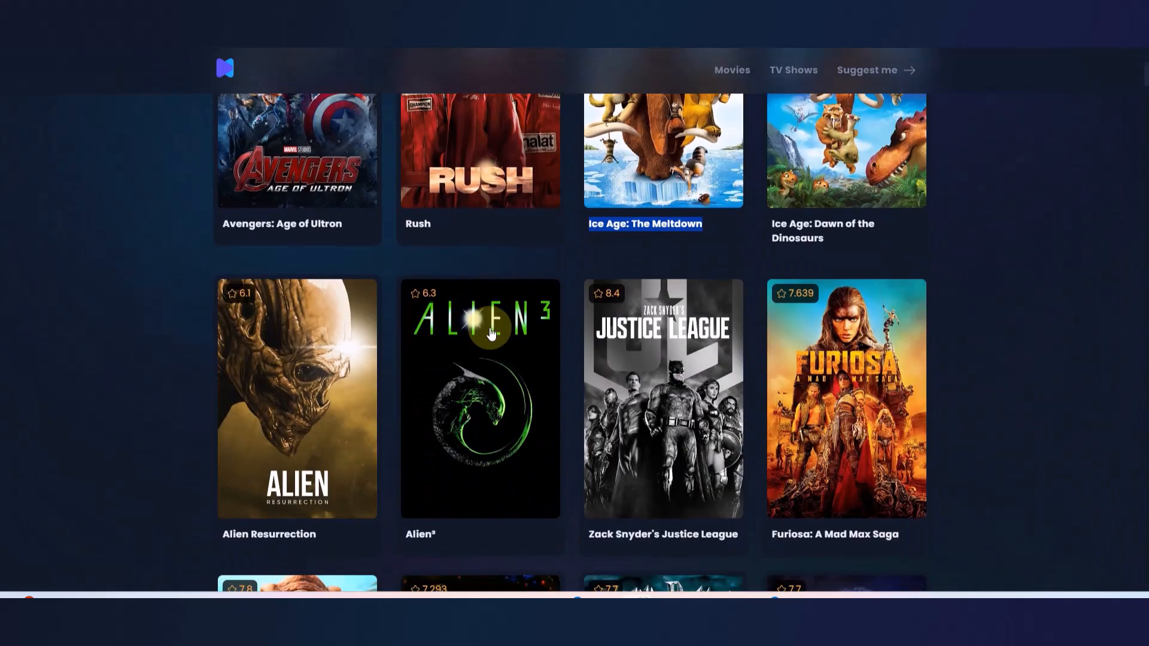
scroll(490, 333, up, 5)
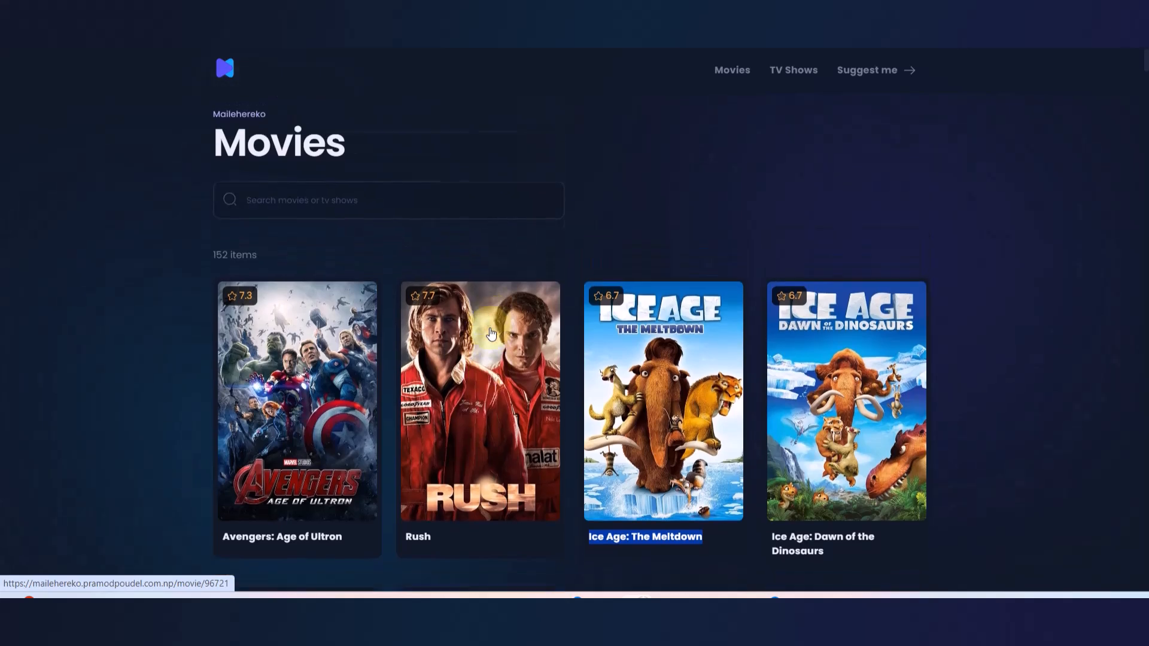
scroll(489, 327, down, 3)
click(164, 49)
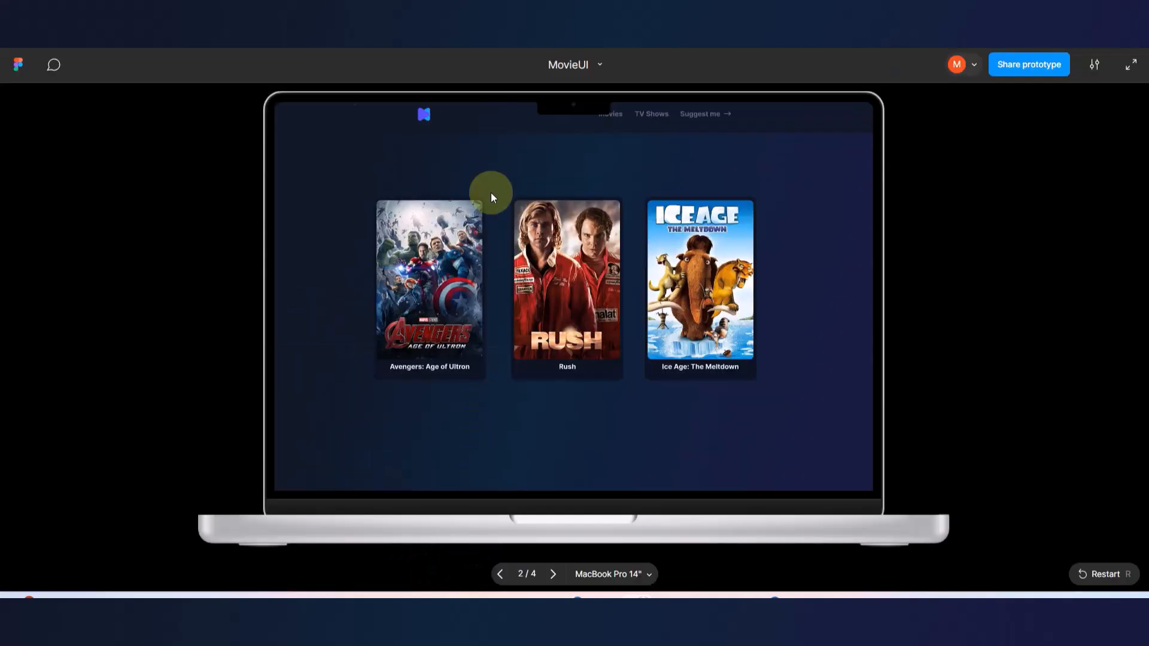
click(209, 49)
scroll(471, 177, down, 10)
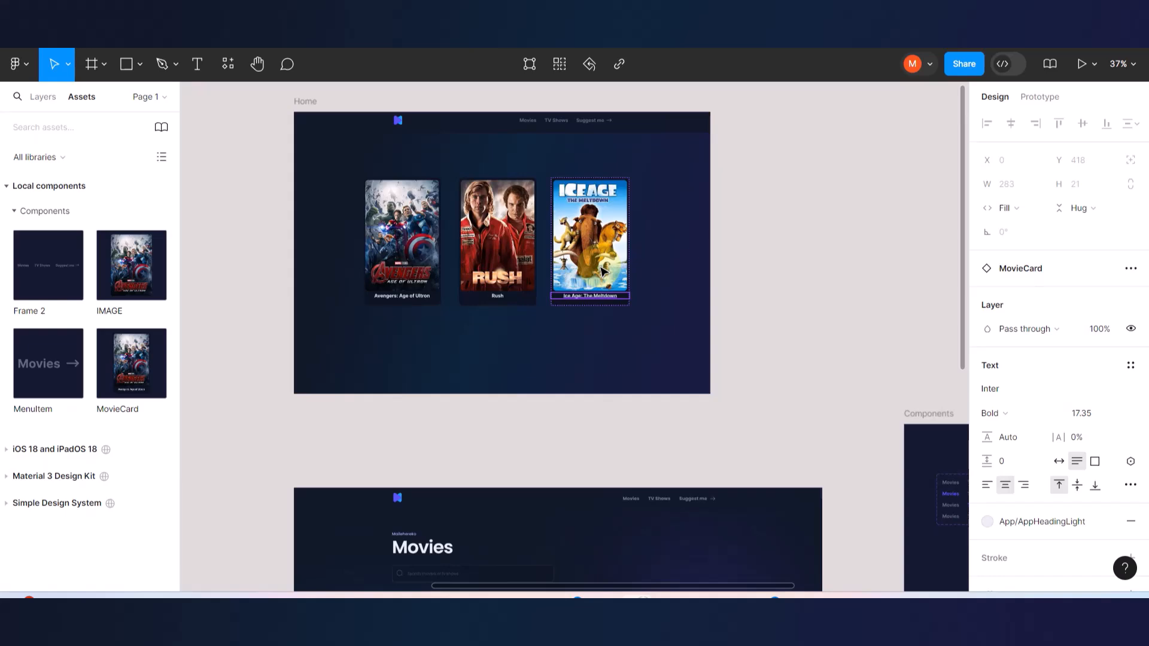
scroll(602, 270, down, 5)
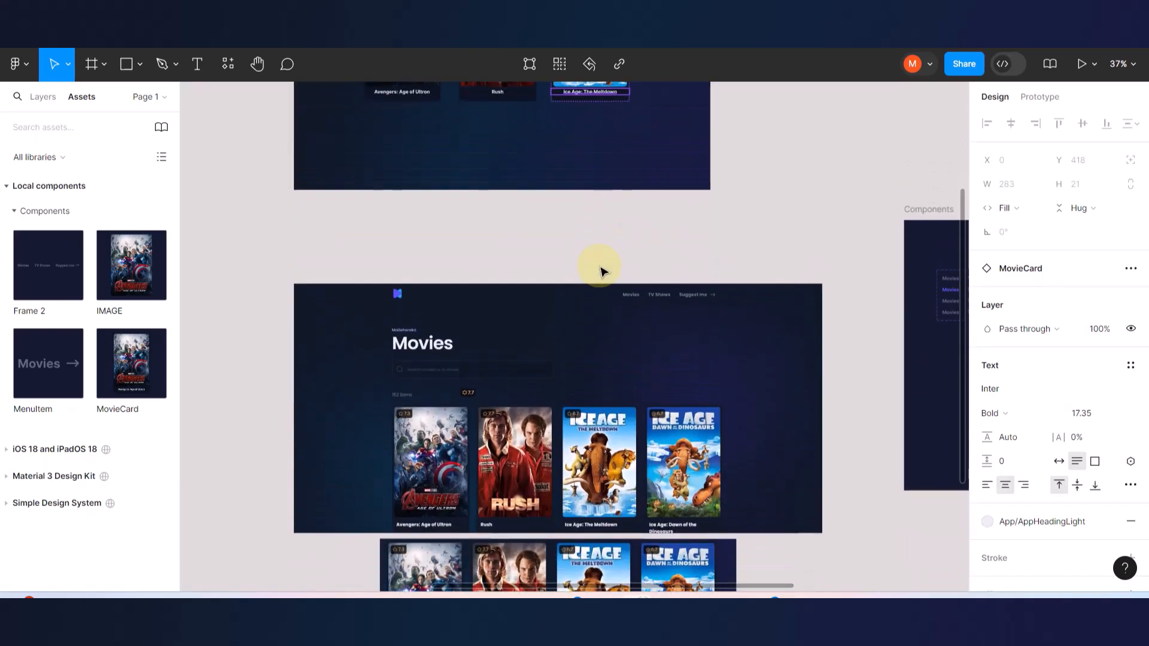
scroll(486, 476, up, 6)
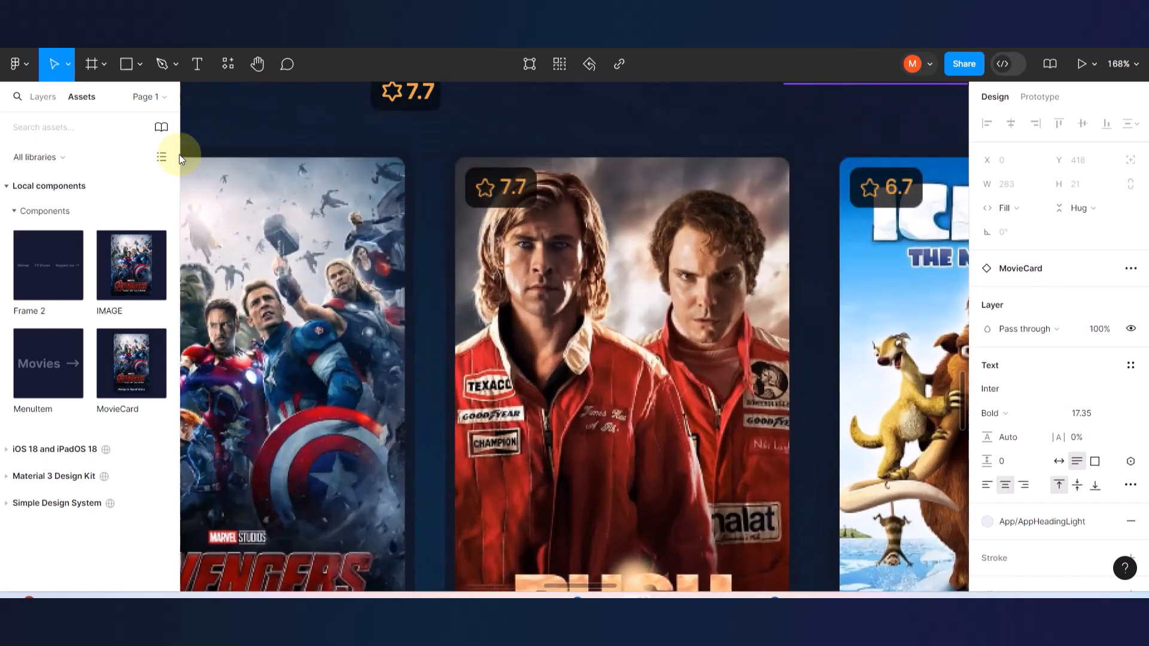
click(124, 67)
drag(412, 220, 449, 292)
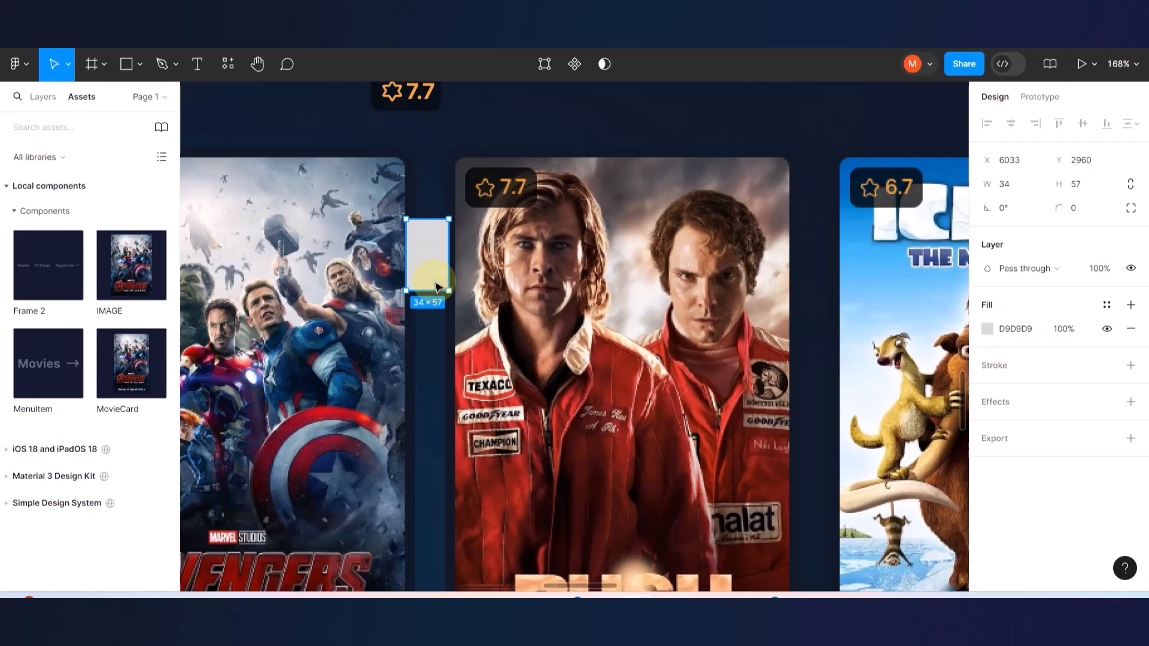
key(Delete)
scroll(435, 286, down, 5)
scroll(435, 286, down, 3)
scroll(501, 463, up, 3)
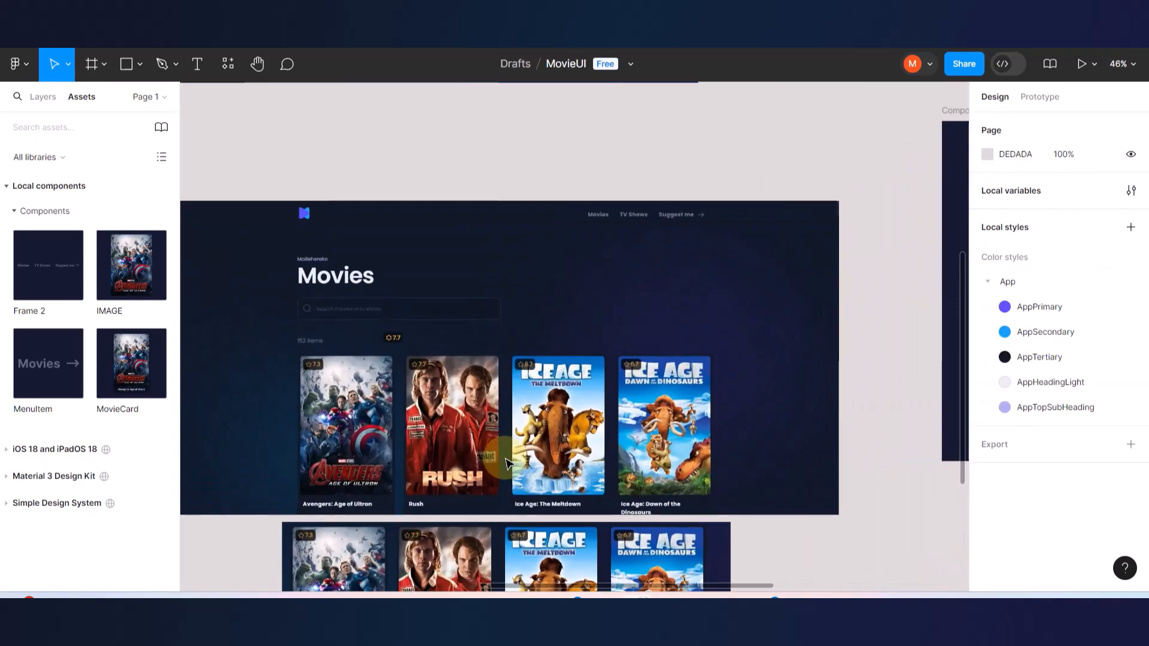
- Combine the three movie cards on the Home frame into one horizontal auto layout row
scroll(505, 463, down, 3)
scroll(469, 205, up, 5)
scroll(449, 307, up, 3)
scroll(449, 307, up, 2)
click(372, 287)
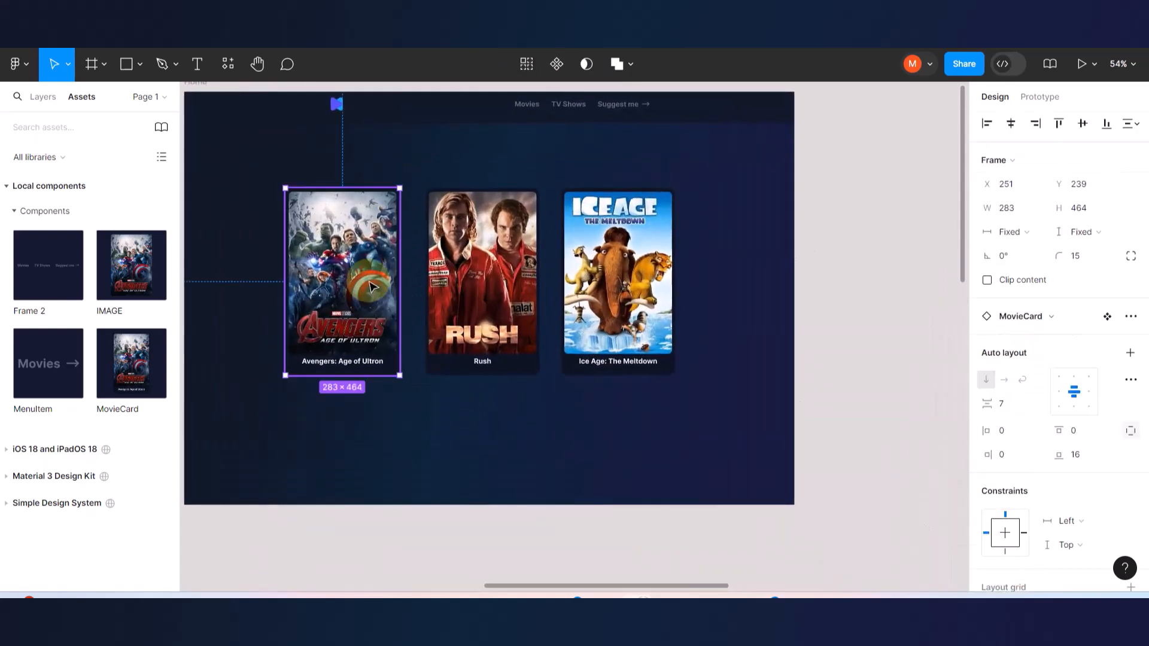
shift+click(472, 279)
shift+click(596, 274)
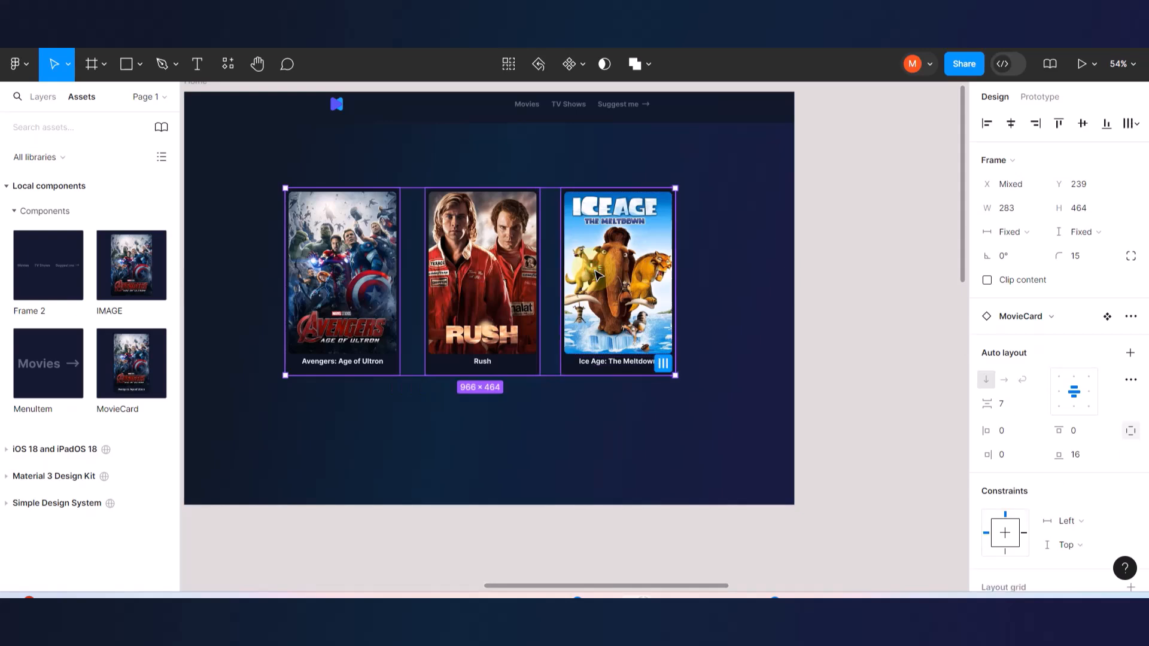
key(shift+a)
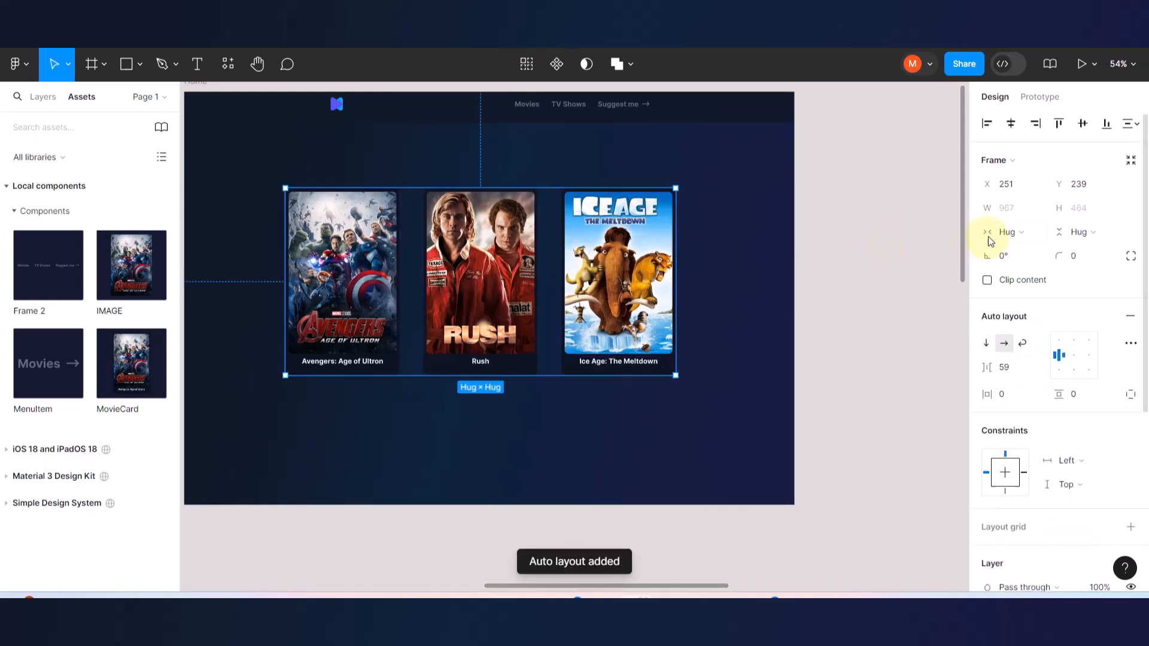
- Set the spacing between the cards in the Home frame's auto layout row to 30
click(1010, 185)
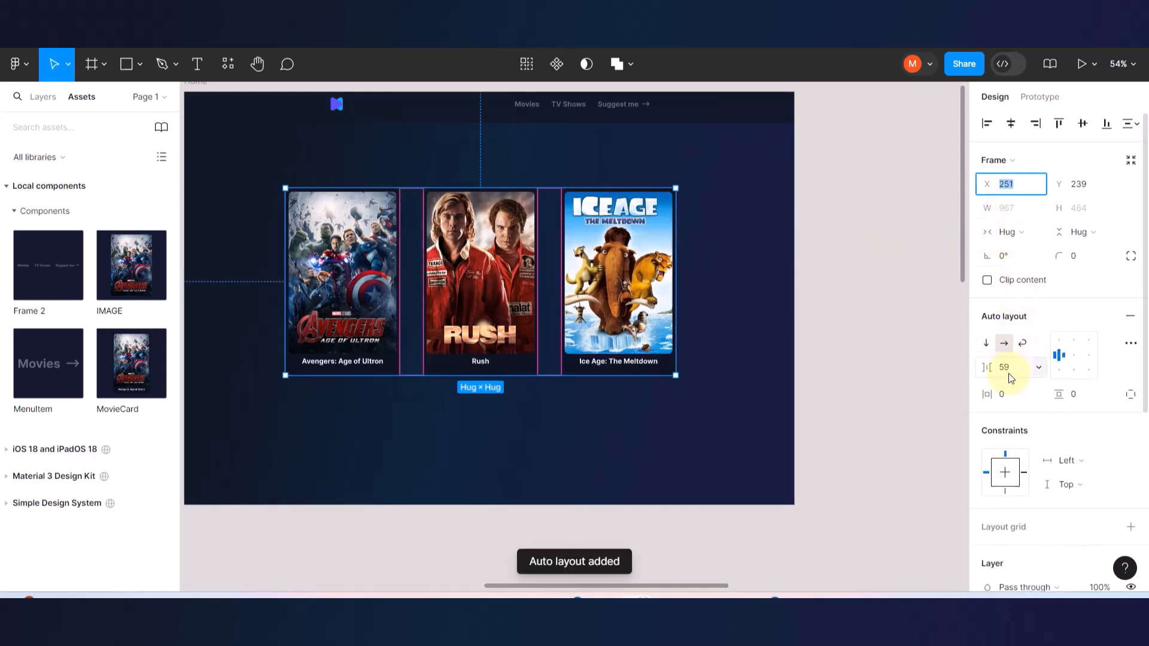
scroll(1012, 312, down, 3)
click(1004, 227)
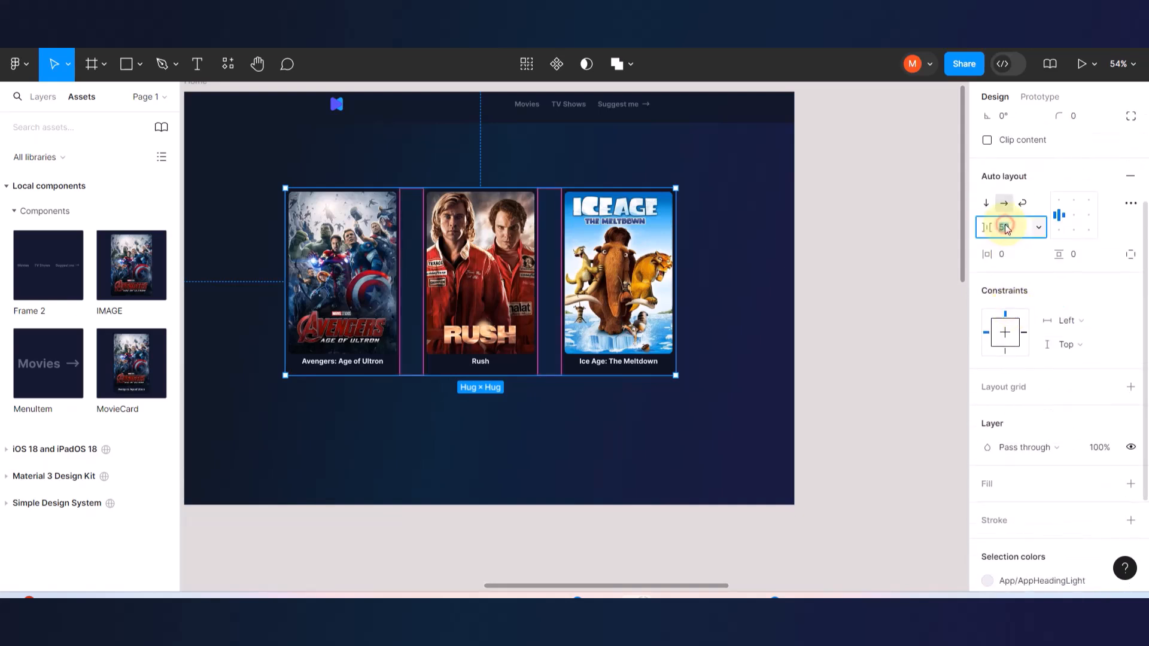
text(30)
key(Return)
click(887, 278)
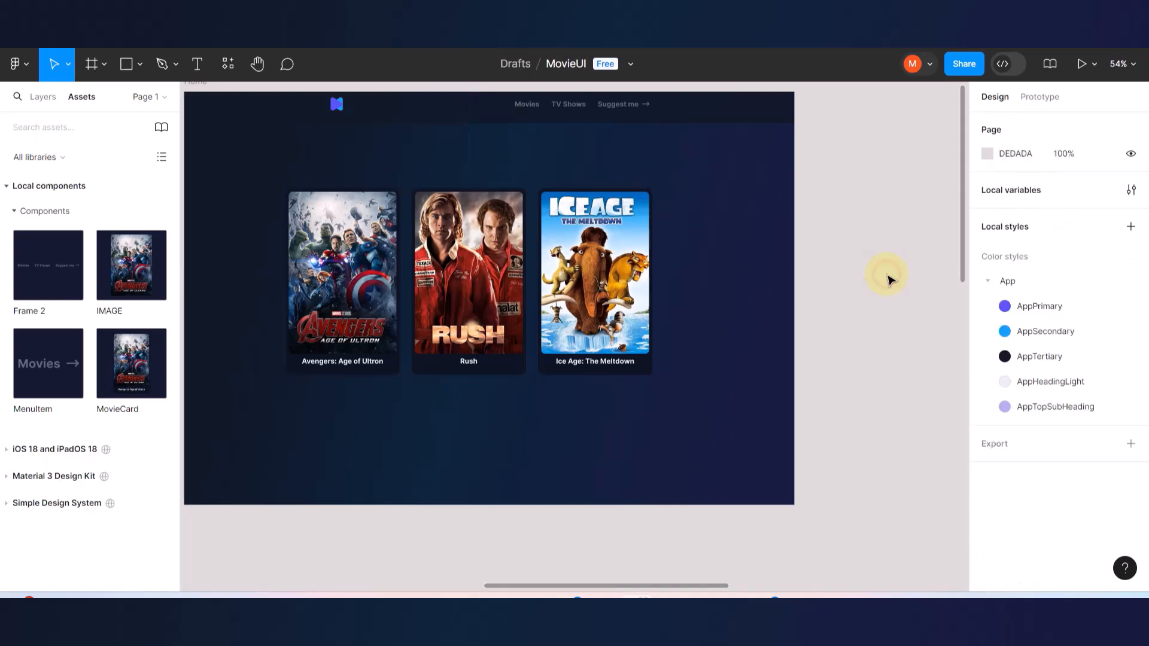
- Center the card row horizontally in the Home frame and move it up to a Y position of 185
scroll(716, 305, down, 3)
click(661, 287)
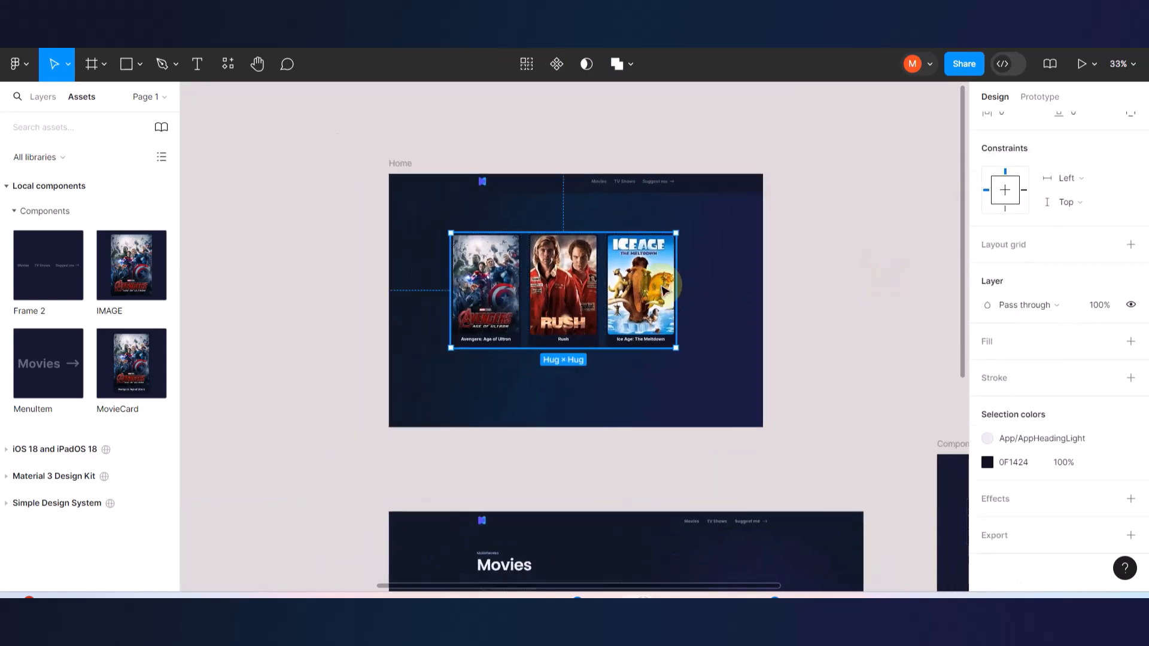
scroll(1011, 192, up, 5)
click(1011, 118)
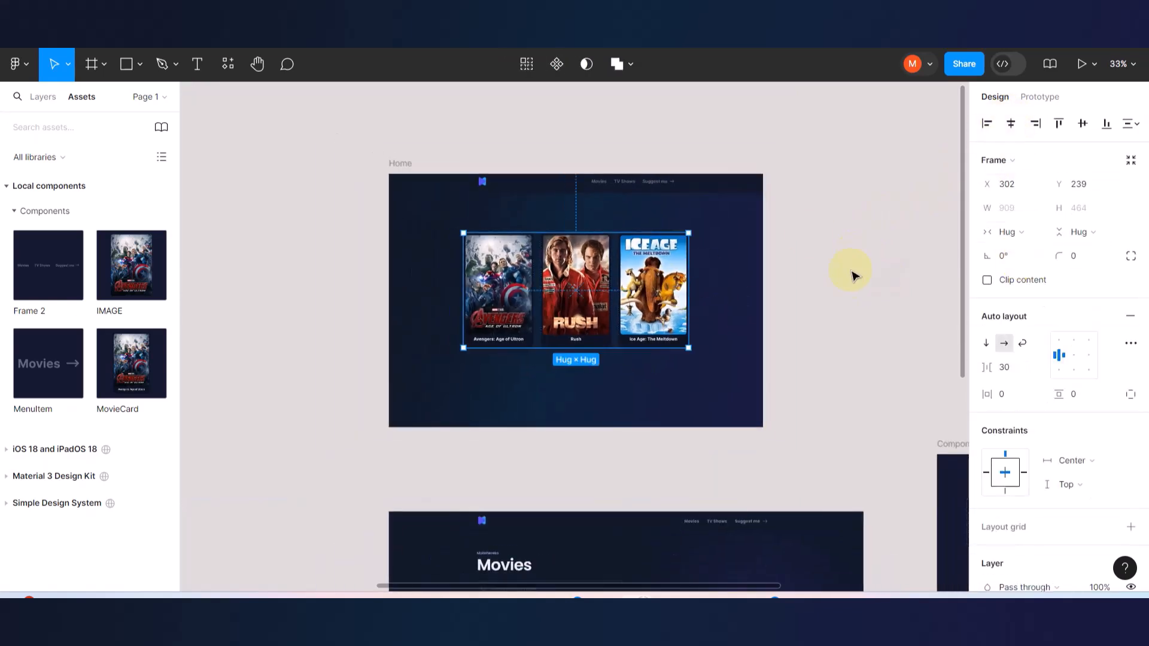
click(849, 279)
scroll(662, 226, up, 4)
drag(505, 311, 506, 286)
scroll(505, 285, down, 2)
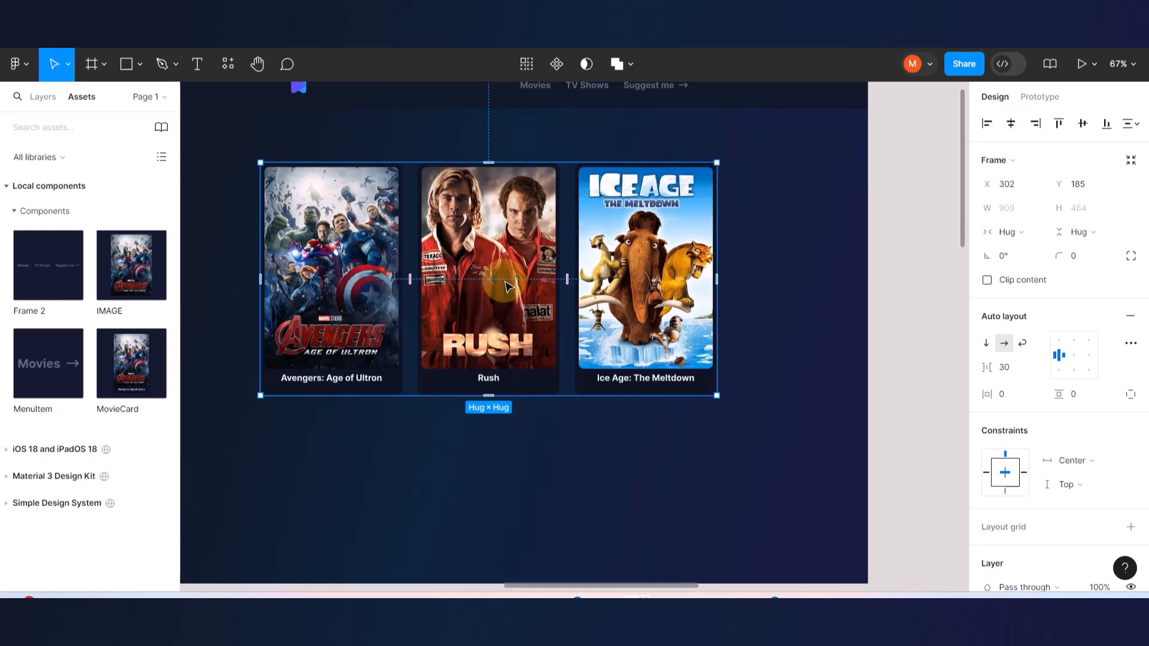
- Duplicate the card row below the original and stack both rows in a vertical auto layout with 30 spacing
drag(505, 286, 525, 510)
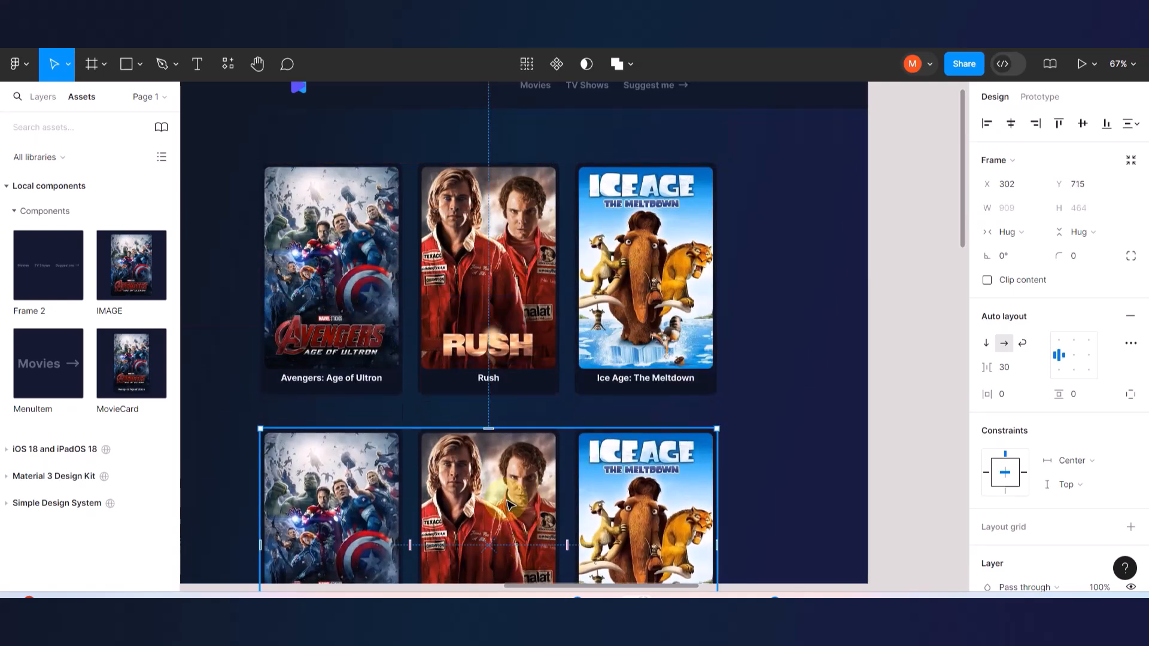
shift+click(494, 332)
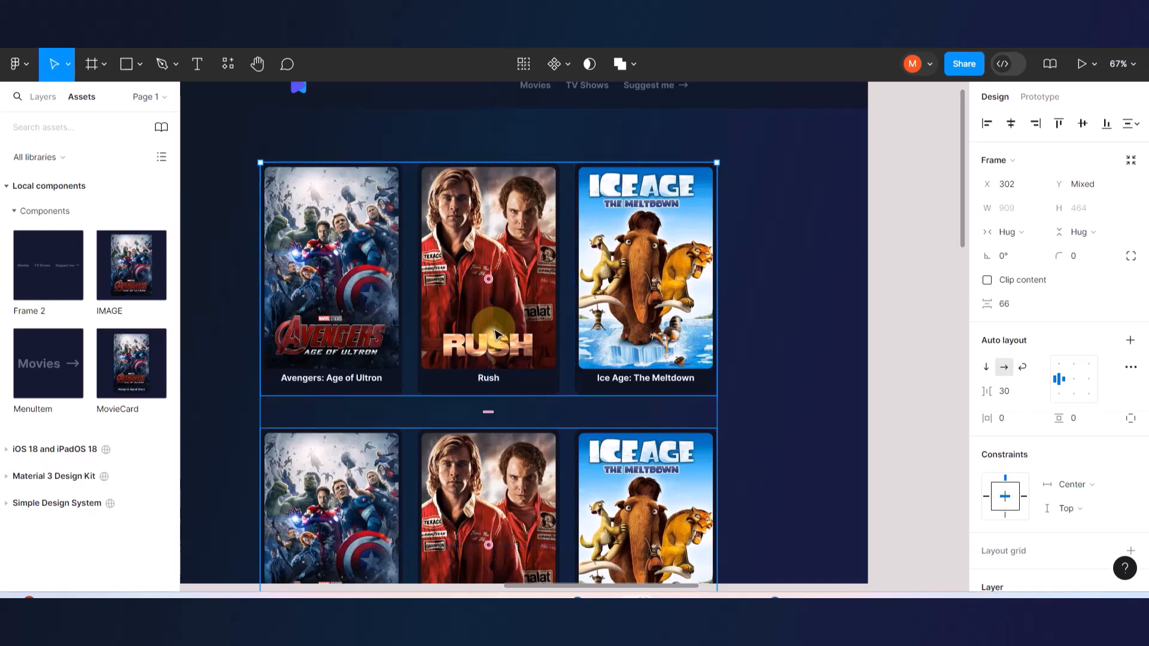
key(shift+a)
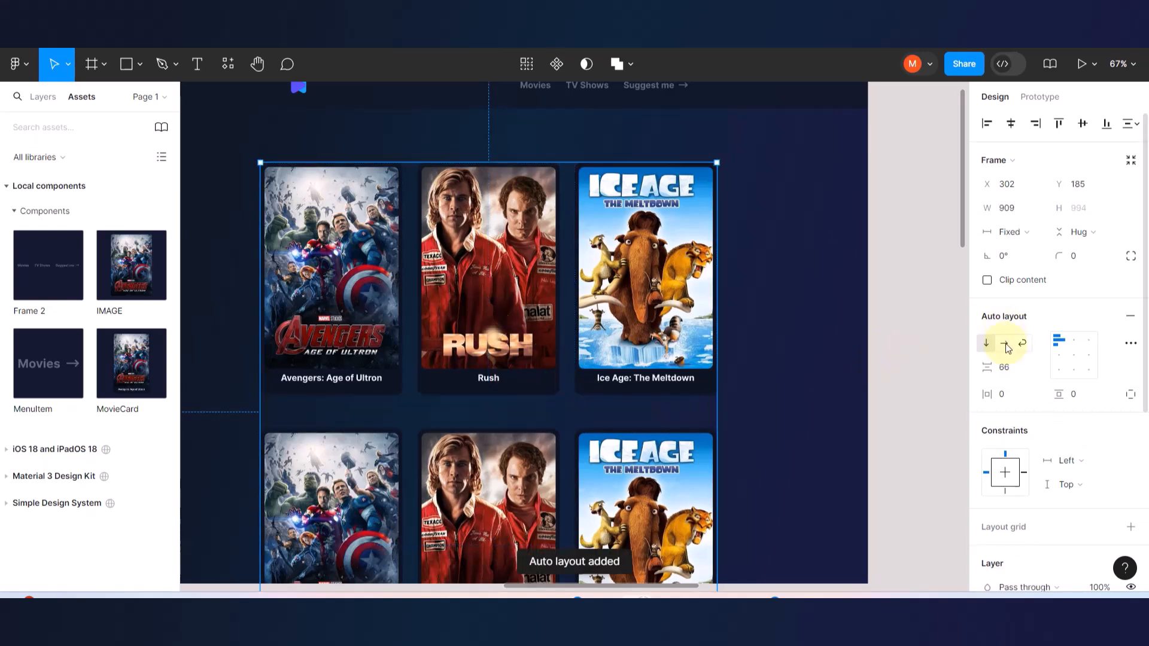
text(30)
key(Return)
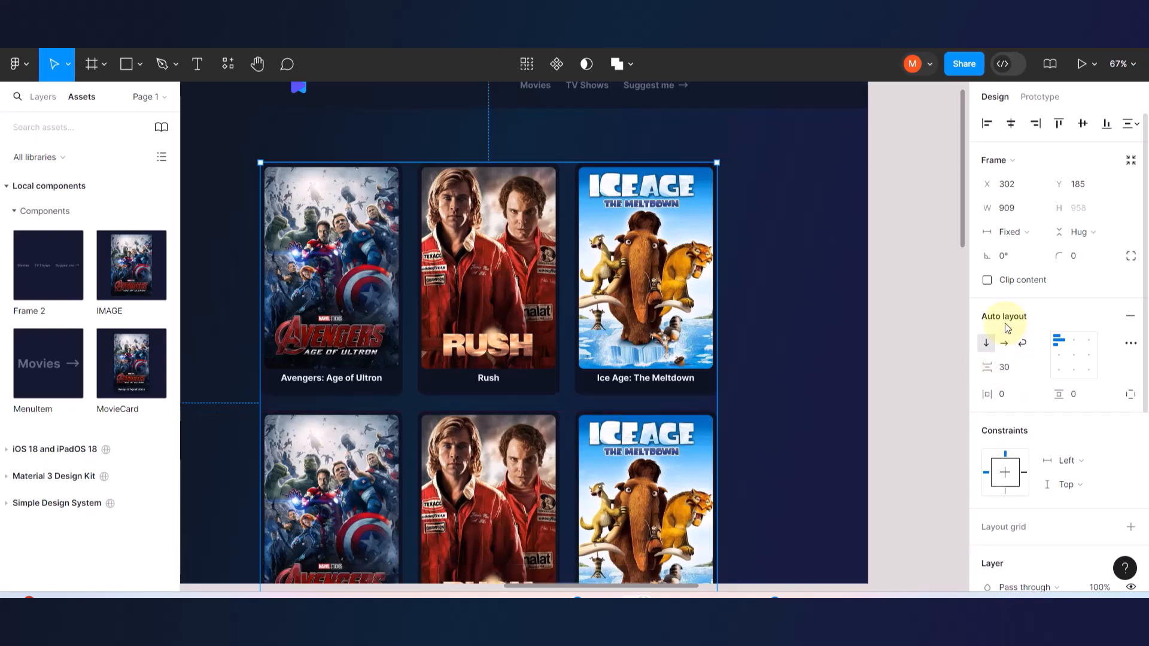
scroll(764, 252, down, 5)
click(888, 254)
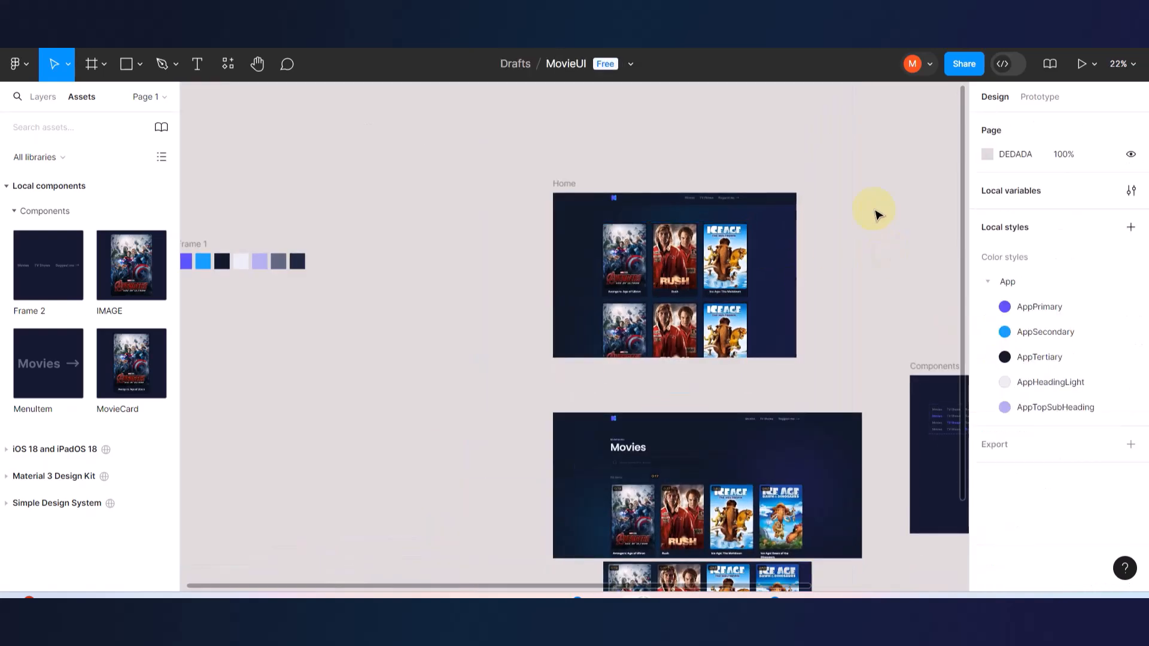
- Move the two-row card grid out of the Home frame onto the empty canvas above the Components frame
scroll(875, 214, up, 3)
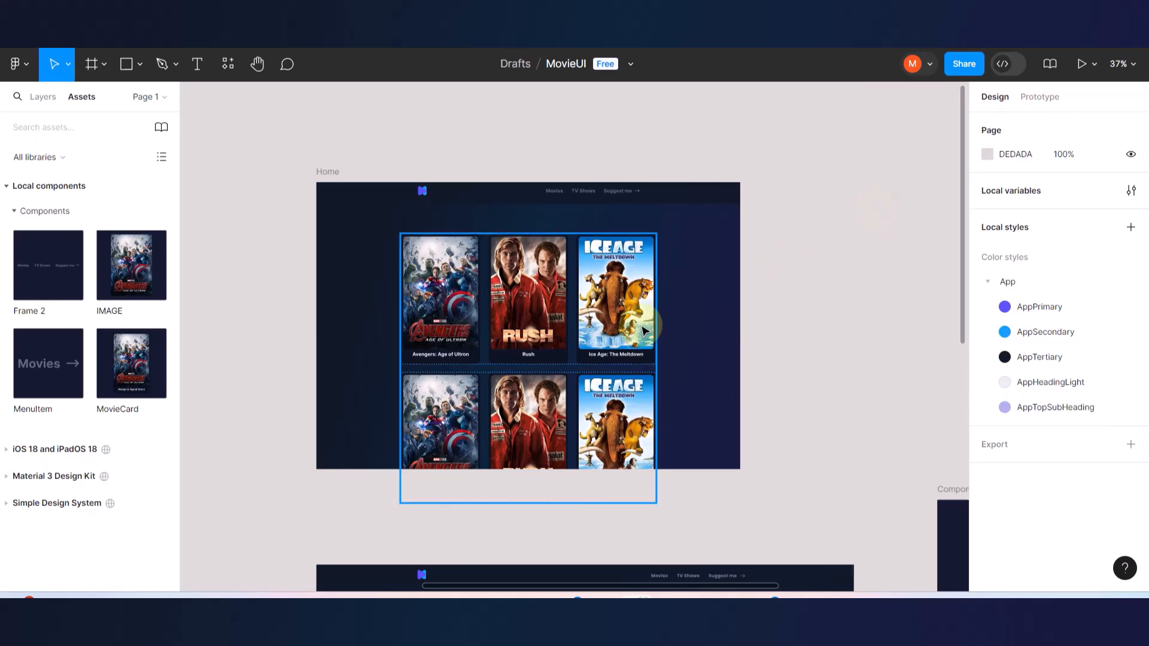
scroll(503, 308, down, 5)
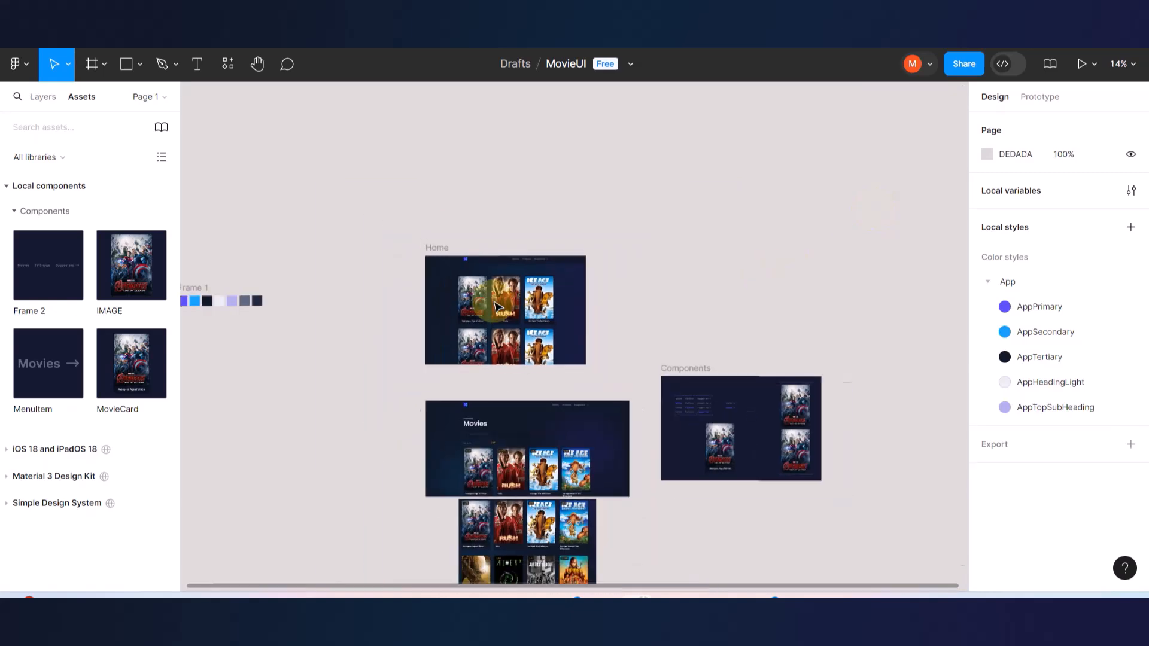
drag(506, 307, 683, 259)
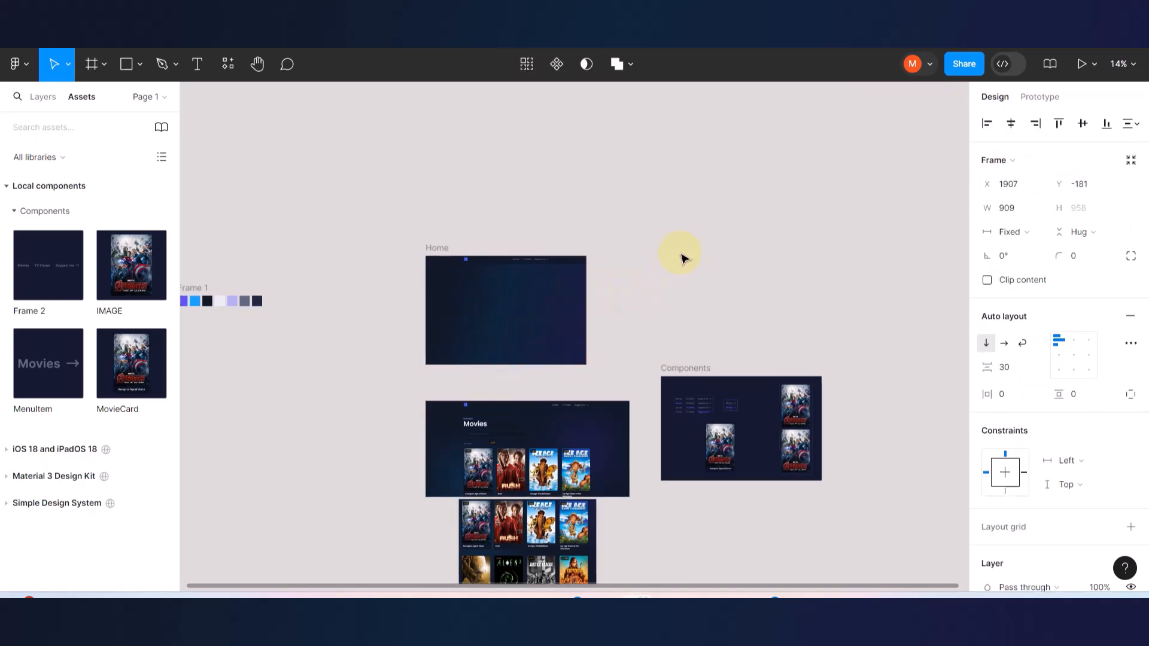
drag(685, 211, 715, 175)
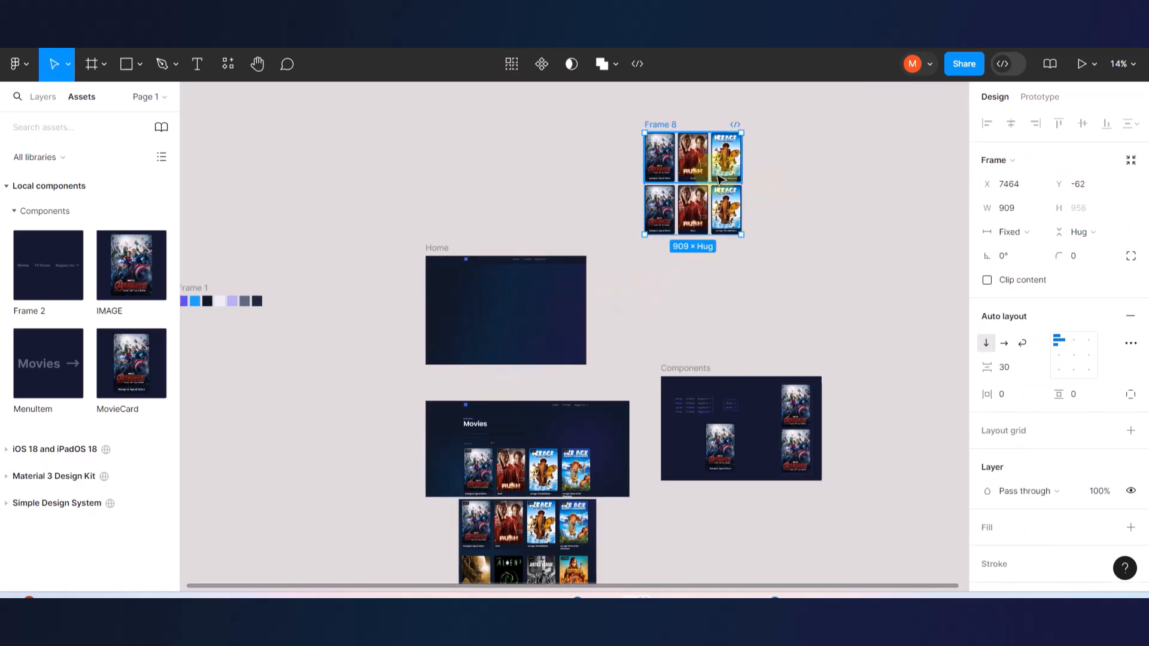
- Duplicate the second card row three times within the grid to make five rows
scroll(715, 175, up, 3)
click(669, 248)
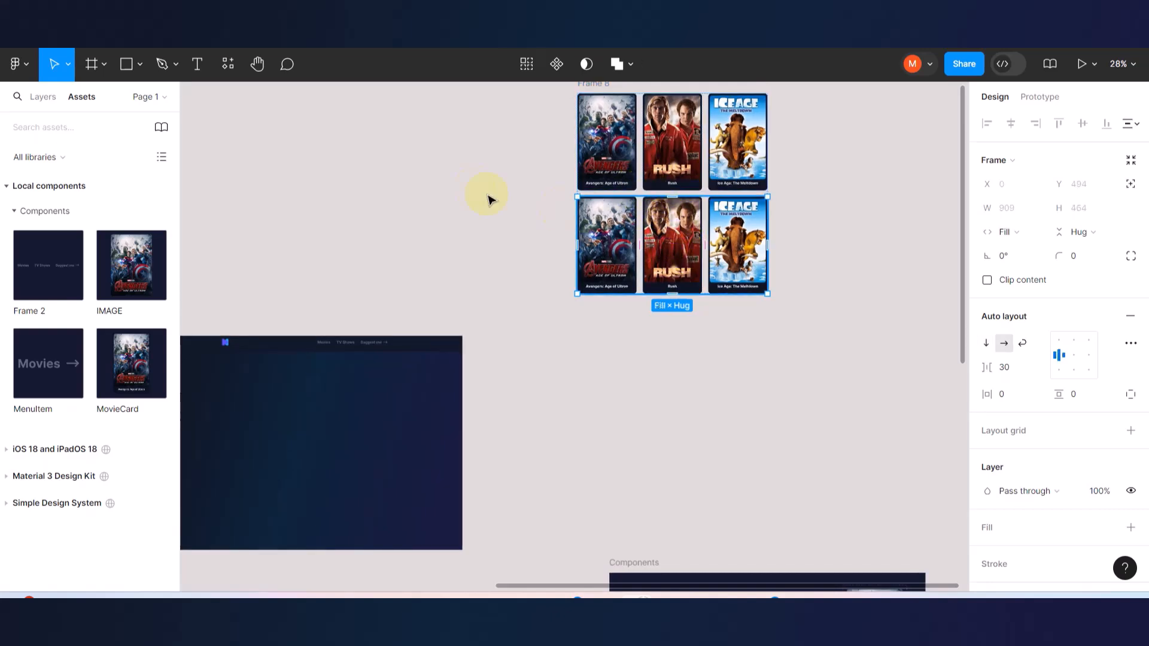
click(472, 180)
click(680, 226)
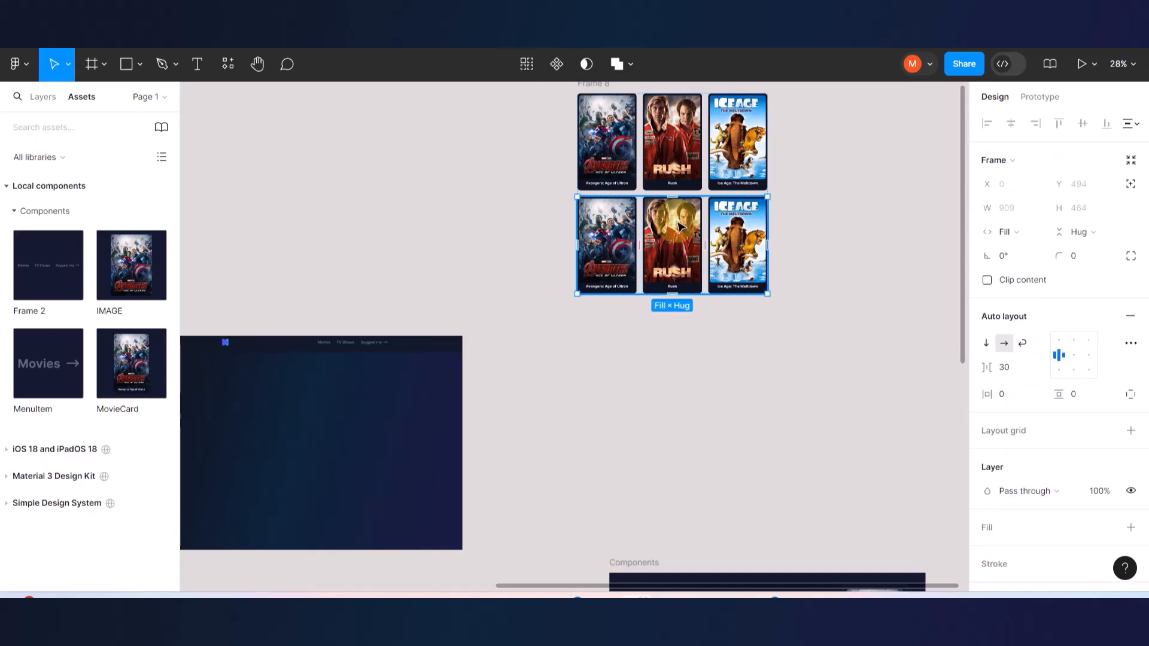
key(ctrl+d)
key(ctrl+d)
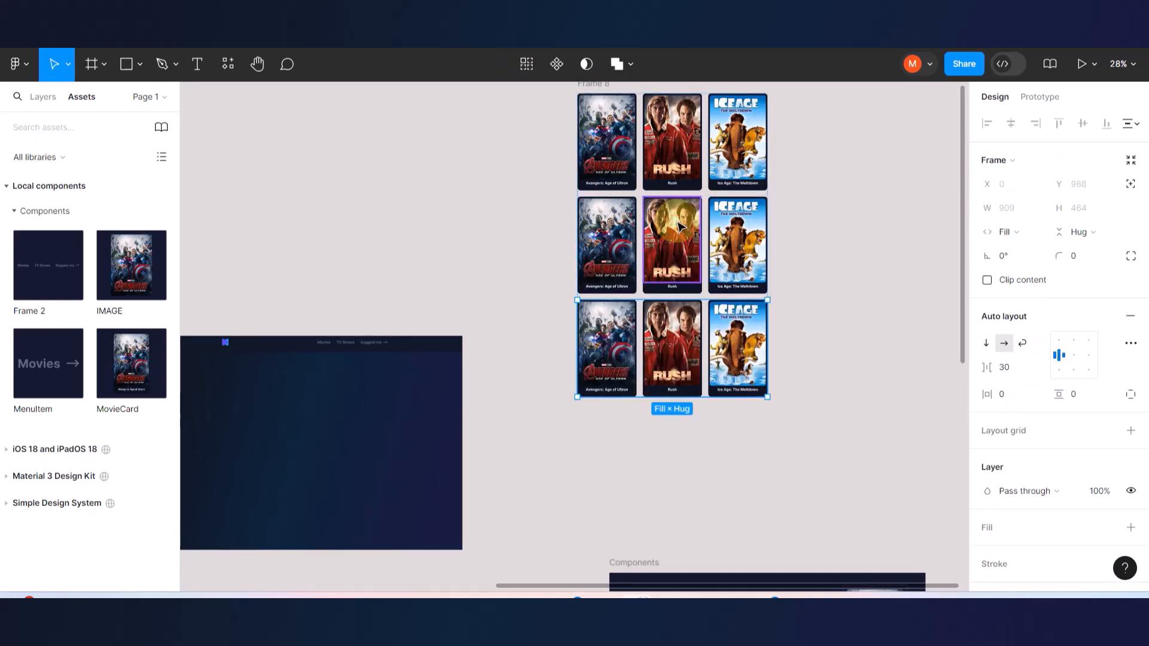
key(ctrl+d)
scroll(729, 235, down, 5)
- Move the card grid up clear of the Components frame and duplicate its last row once
click(800, 231)
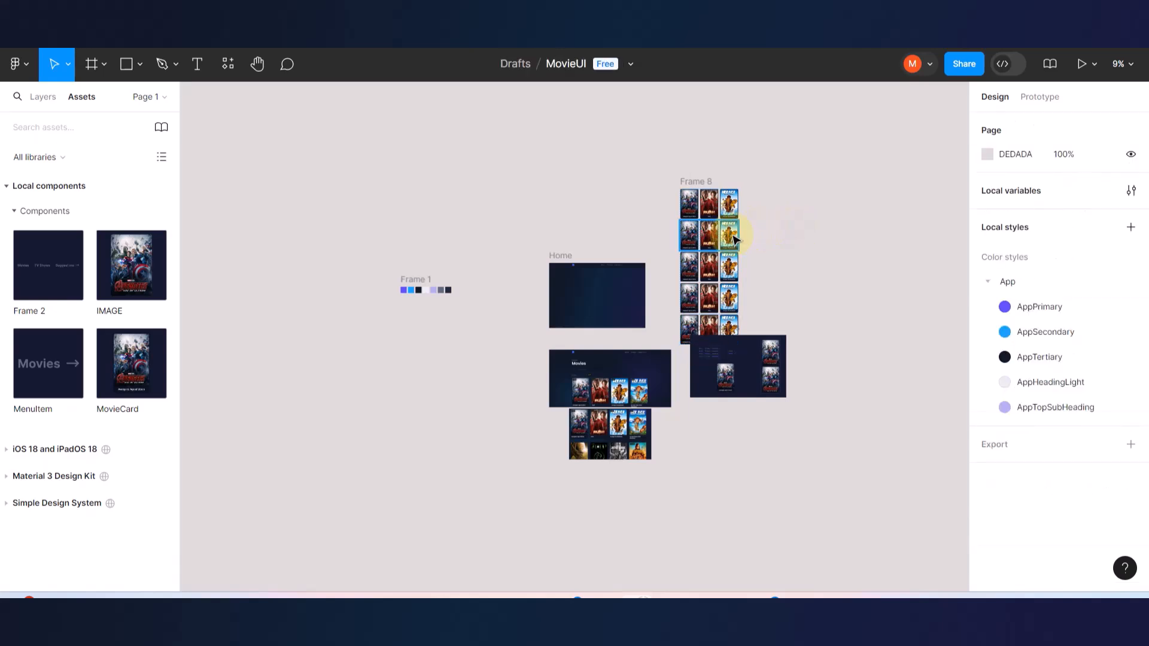
click(734, 240)
click(800, 200)
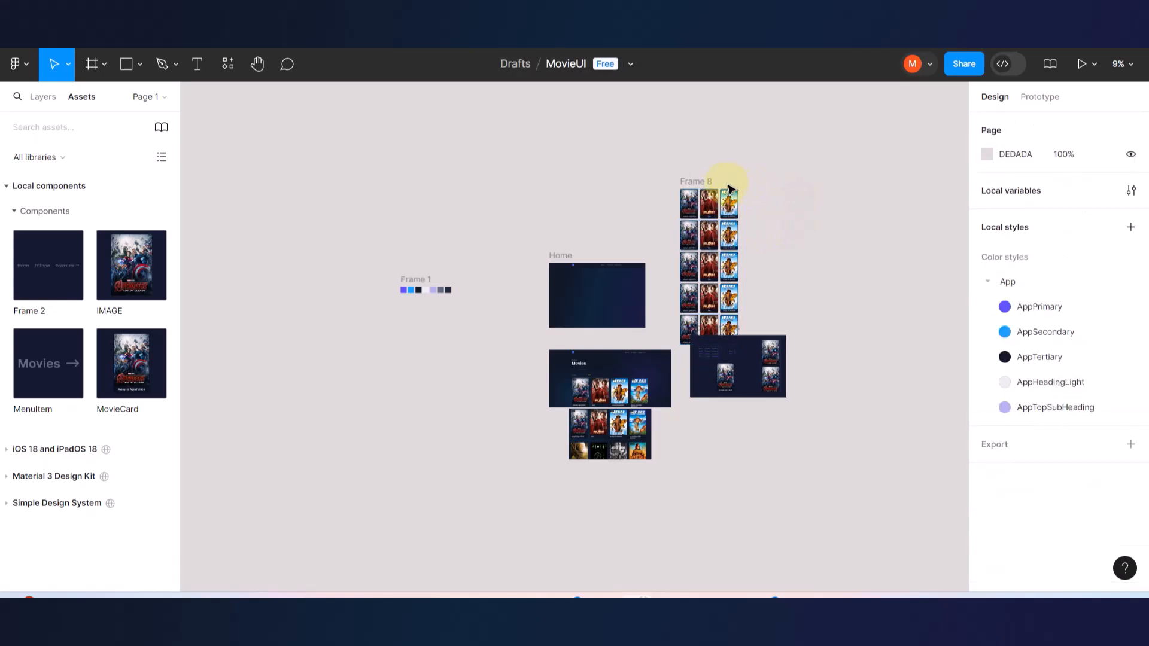
drag(705, 185, 717, 109)
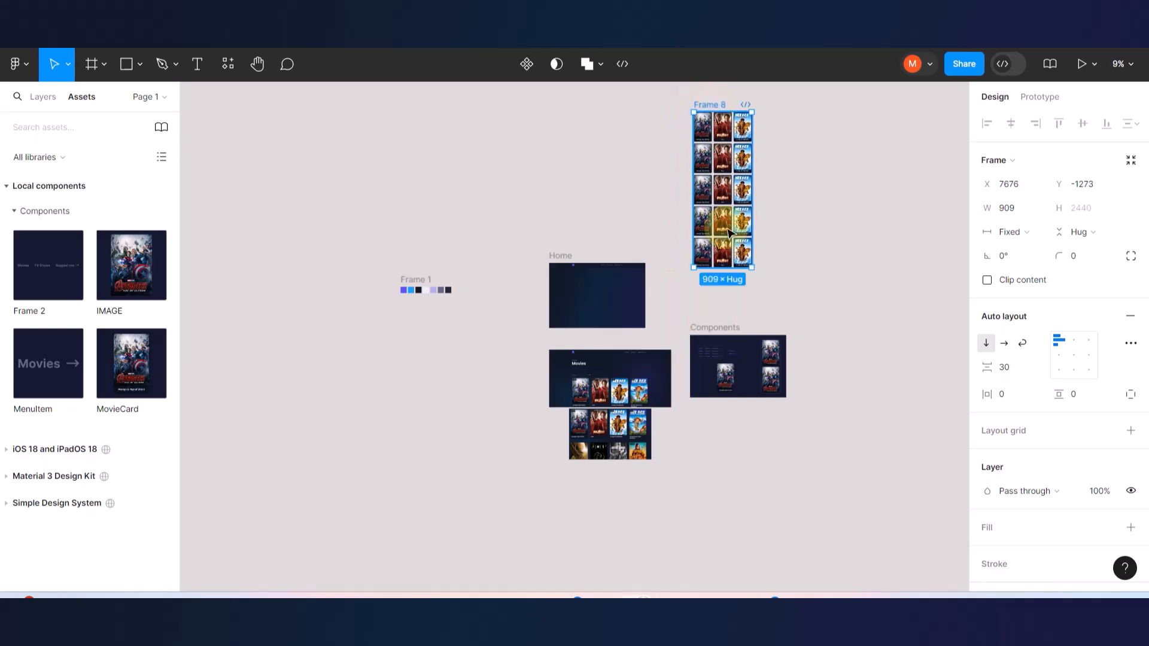
click(709, 254)
key(ctrl+d)
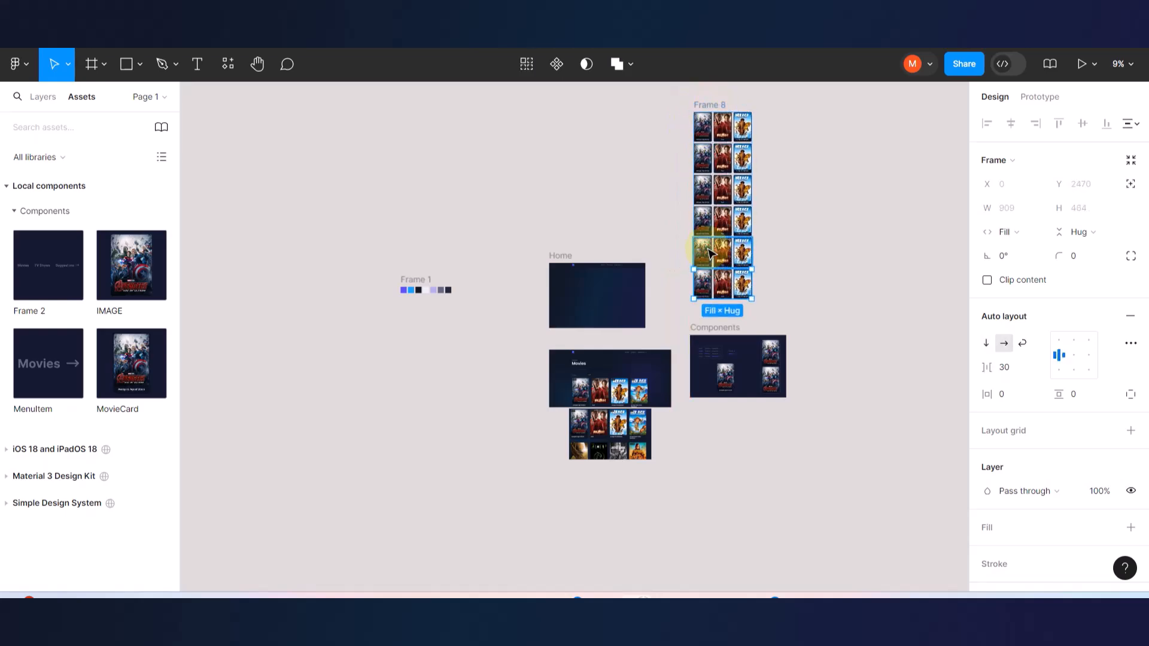
- Copy the Alien Resurrection poster image from the movie website
scroll(739, 197, up, 3)
scroll(732, 267, up, 10)
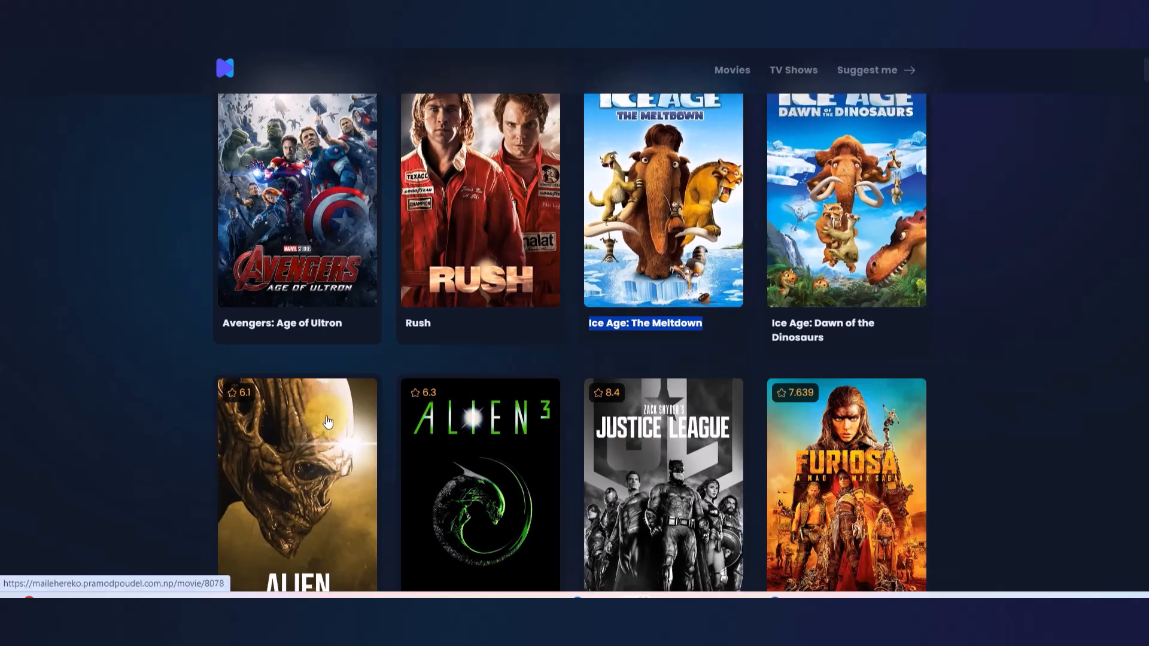
right_click(315, 442)
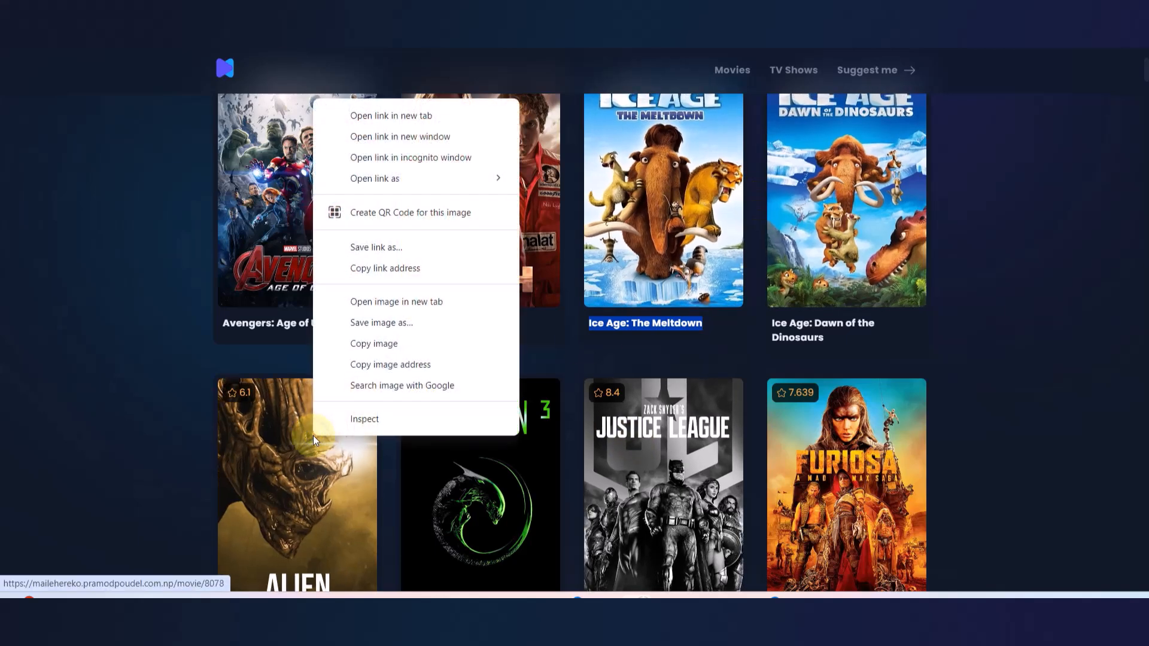
click(382, 344)
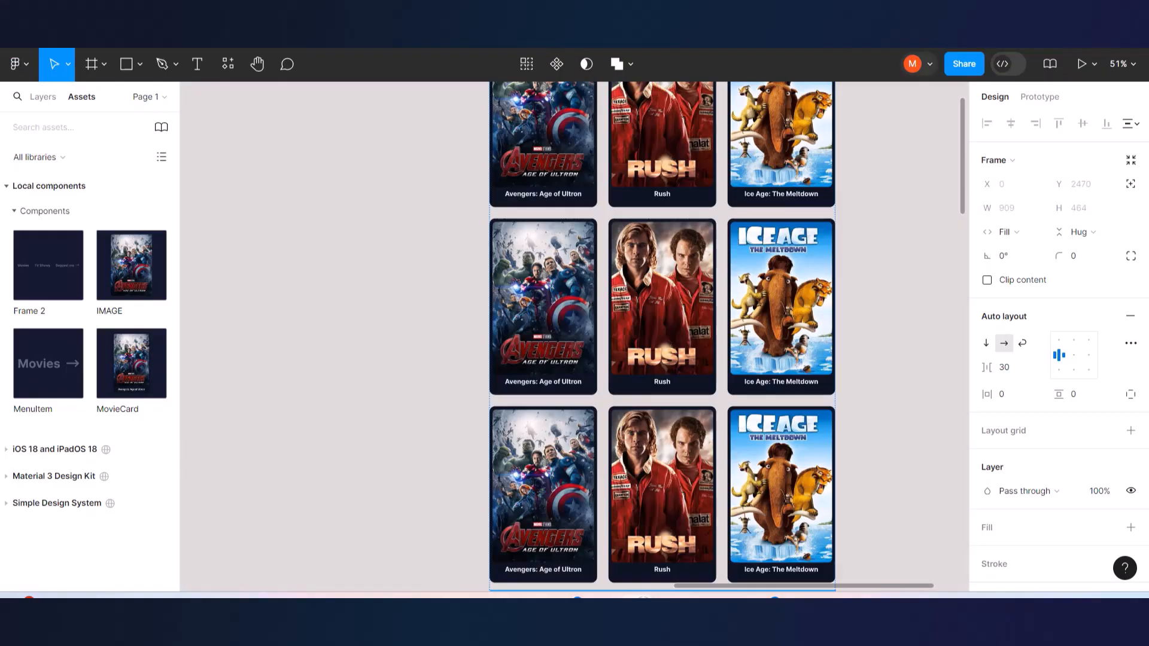
- Try to paste the copied Alien Resurrection poster into the first card of the grid's second row
scroll(698, 312, up, 15)
scroll(688, 334, down, 3)
click(575, 416)
click(574, 417)
click(575, 417)
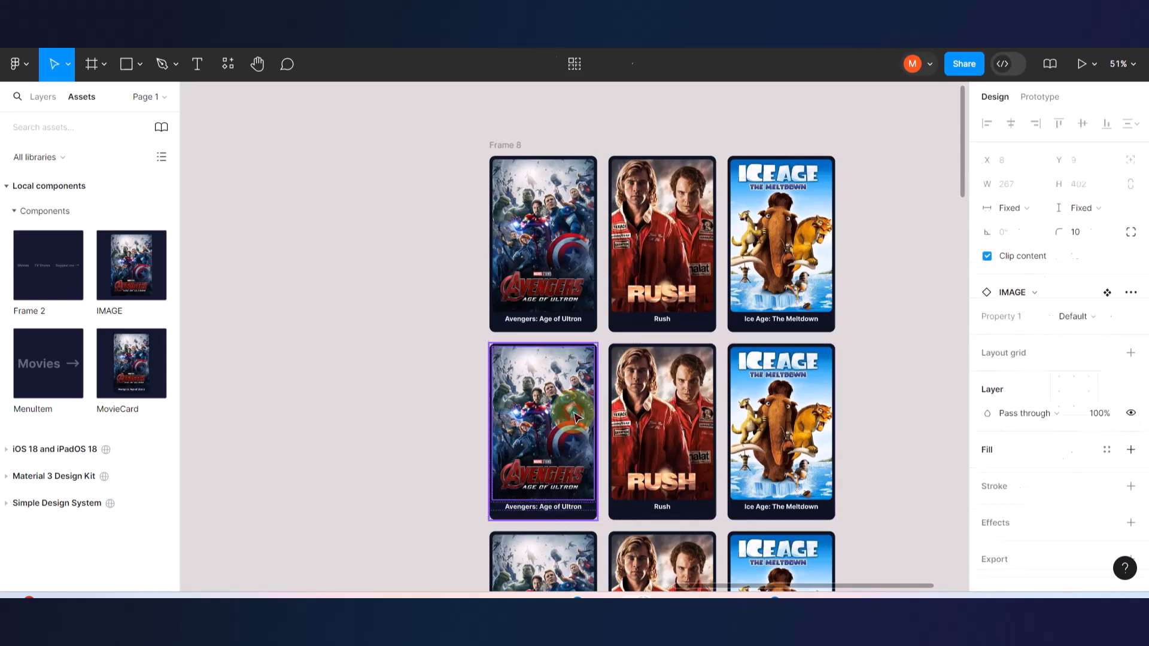
click(574, 417)
key(shift+Return)
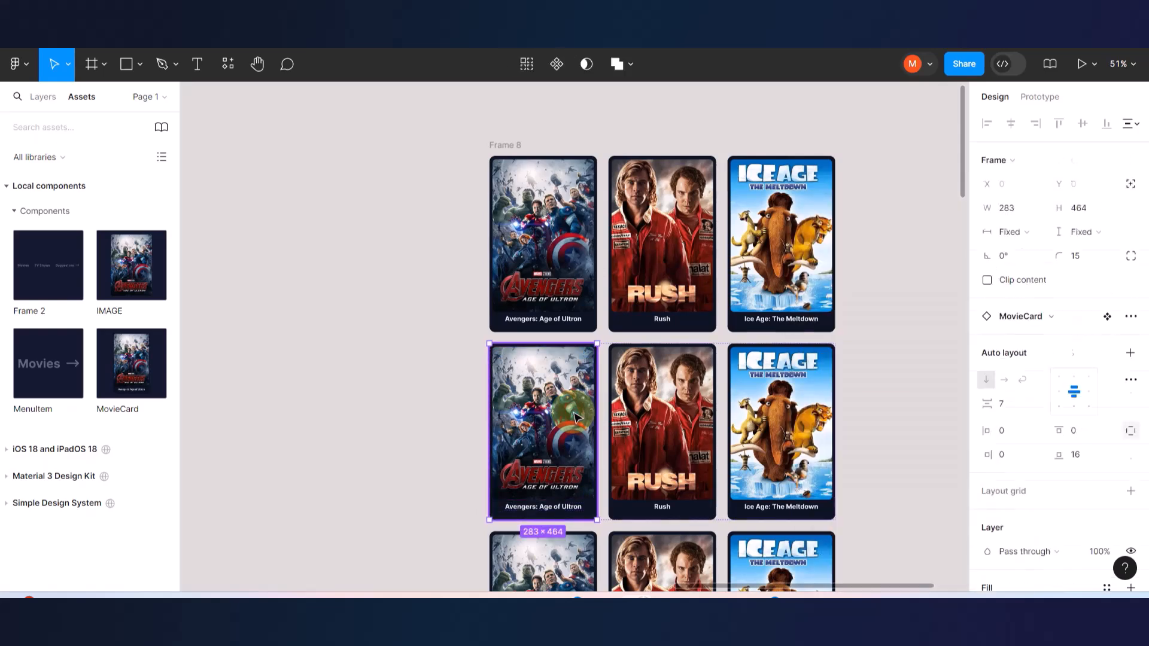
key(ctrl+v)
key(ctrl+z)
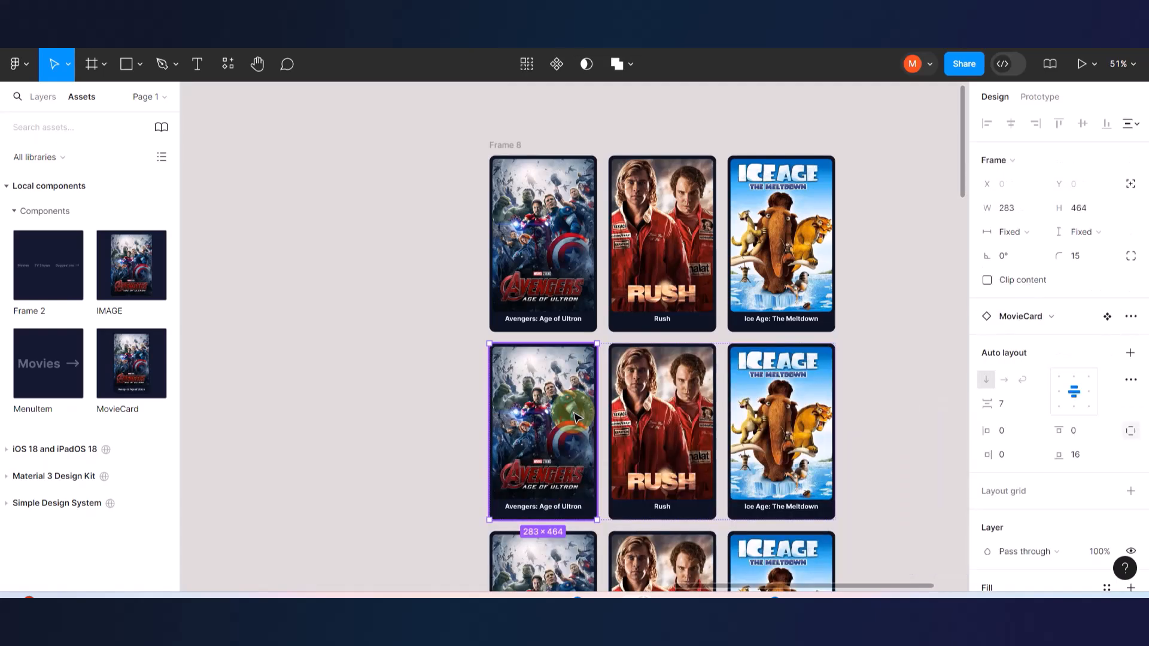
- Replace the image fill of the second row's first card with the copied Alien Resurrection poster
click(551, 380)
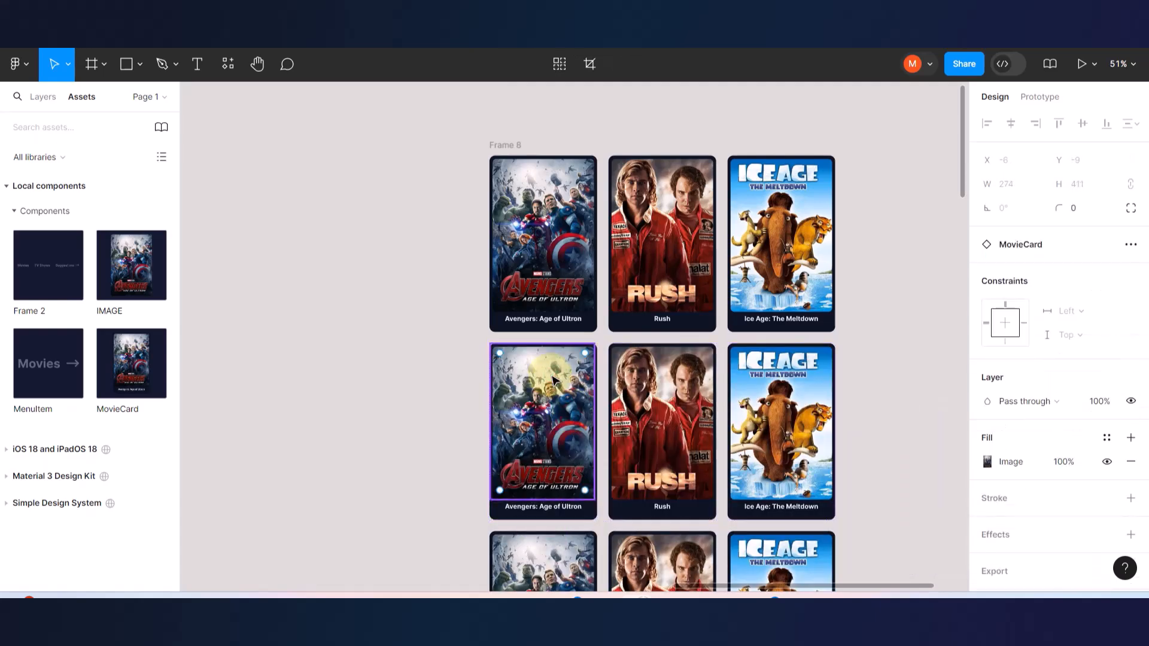
double_click(551, 380)
key(ctrl+v)
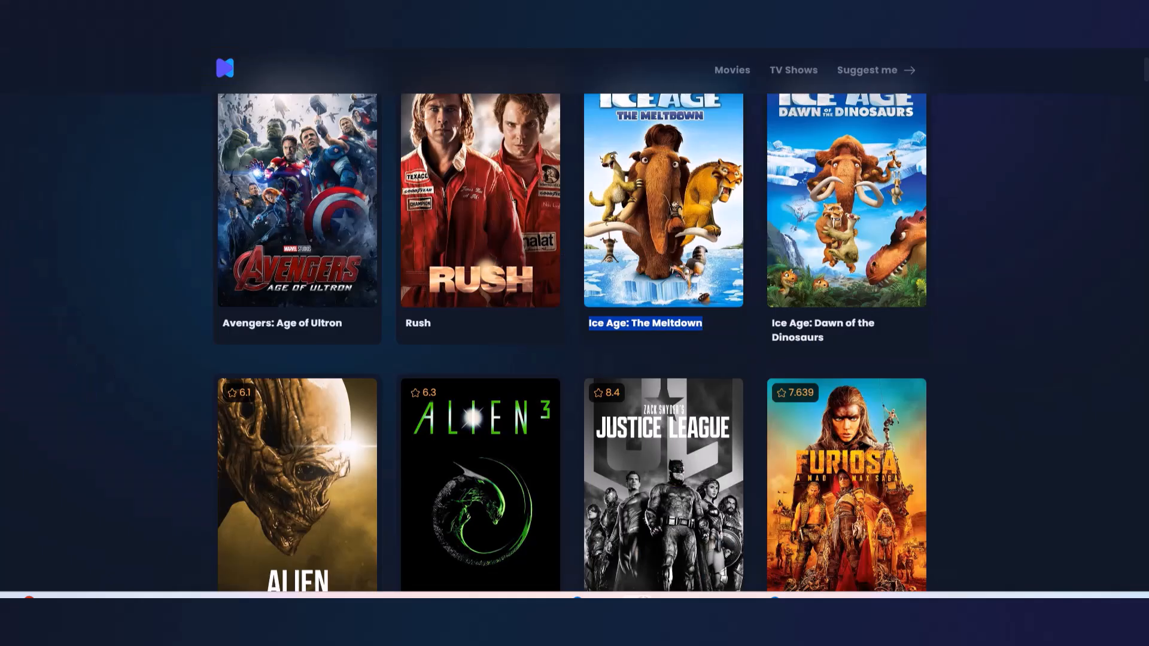
- Copy the Alien 3 poster from the movie website and use it as the image fill of the second row's middle card
right_click(504, 462)
click(568, 371)
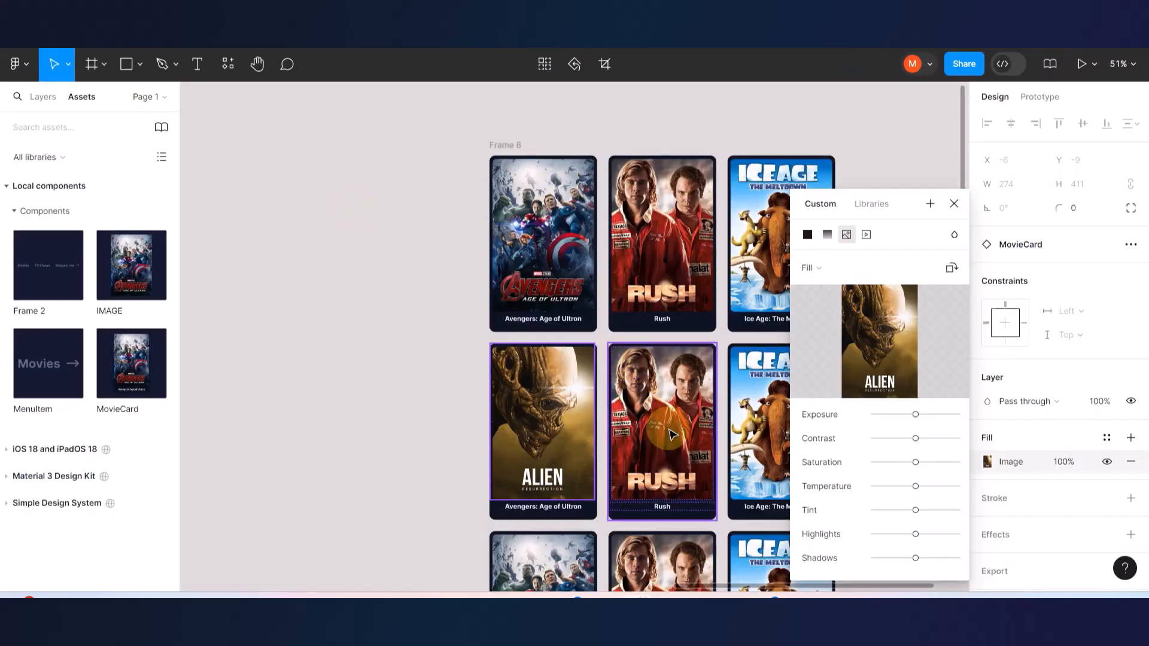
click(670, 434)
double_click(670, 435)
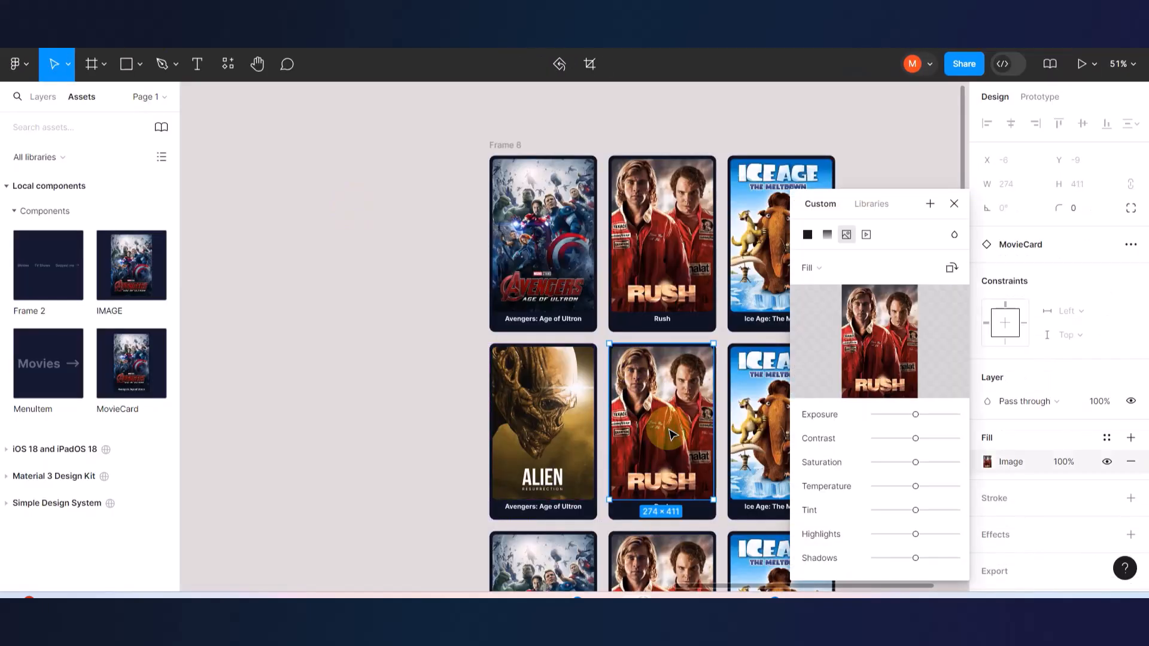
key(ctrl+v)
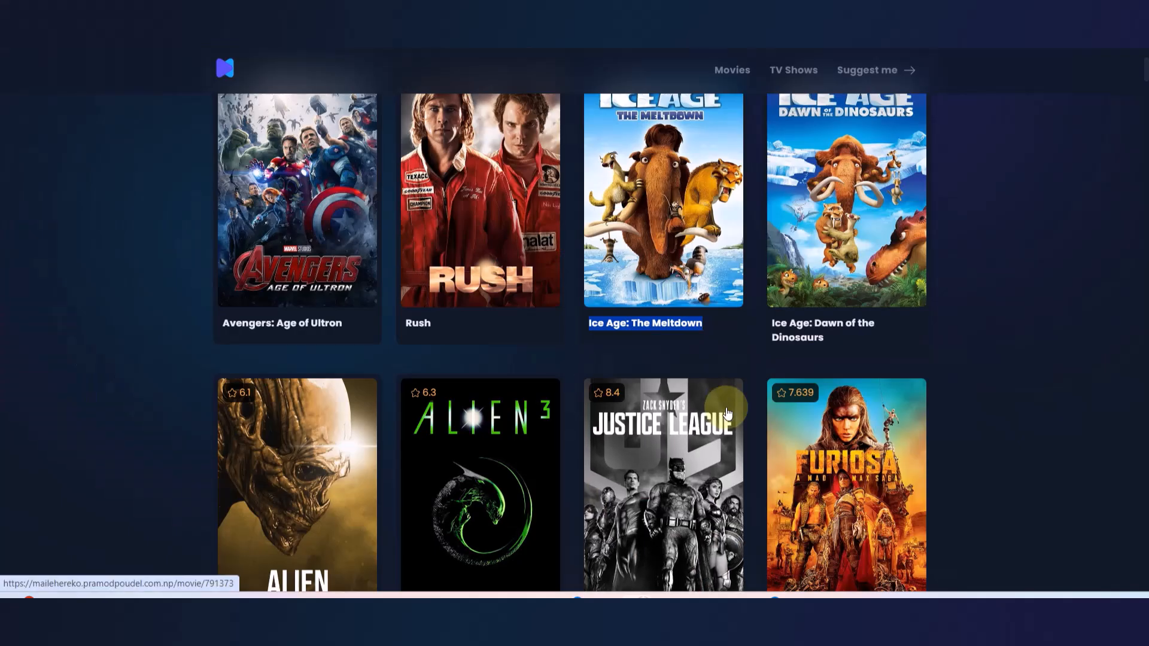
- Copy the Zack Snyder's Justice League poster from the movie website and use it as the image fill of the second row's third card
scroll(672, 399, down, 2)
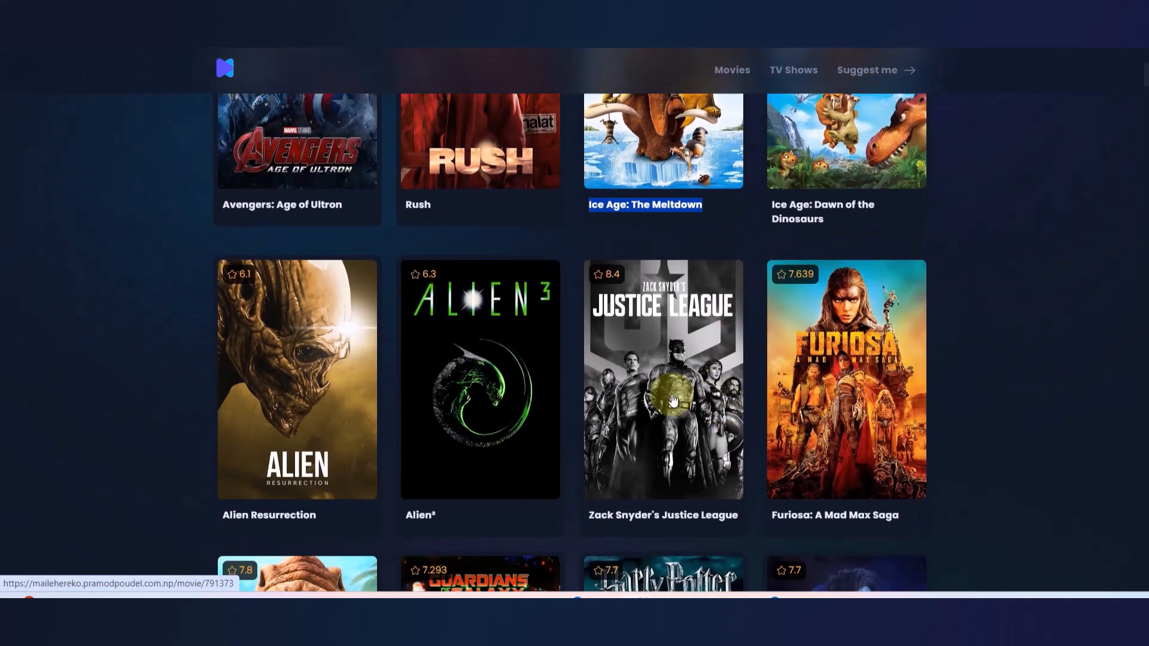
right_click(673, 399)
click(731, 302)
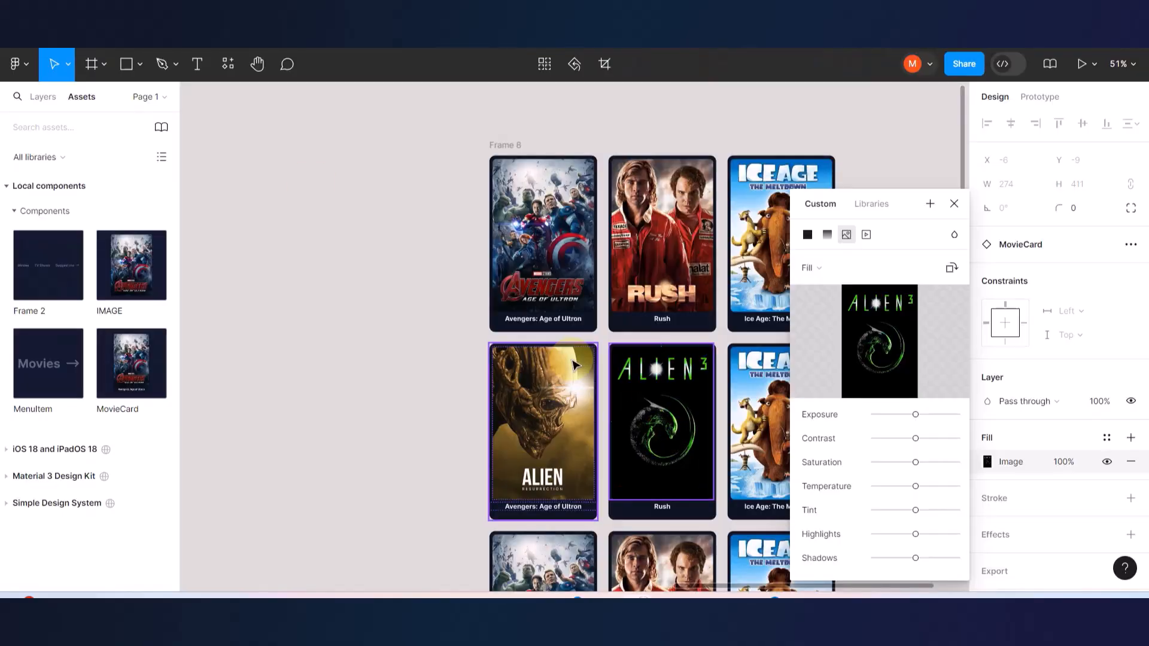
scroll(604, 416, right, 5)
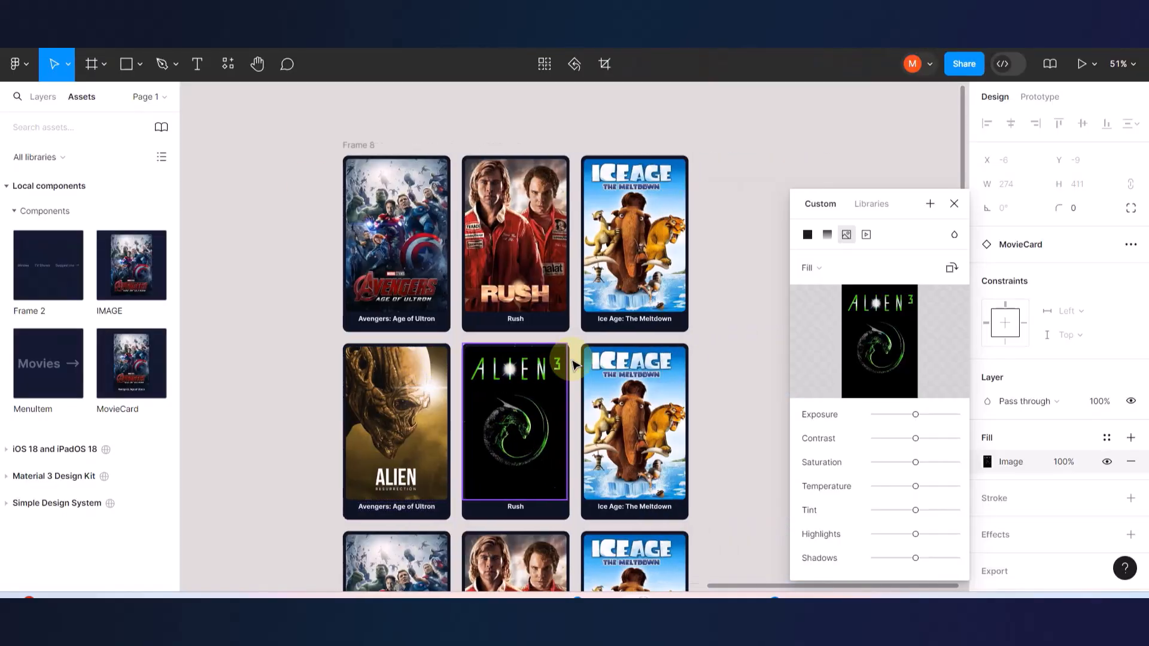
click(604, 417)
click(604, 417)
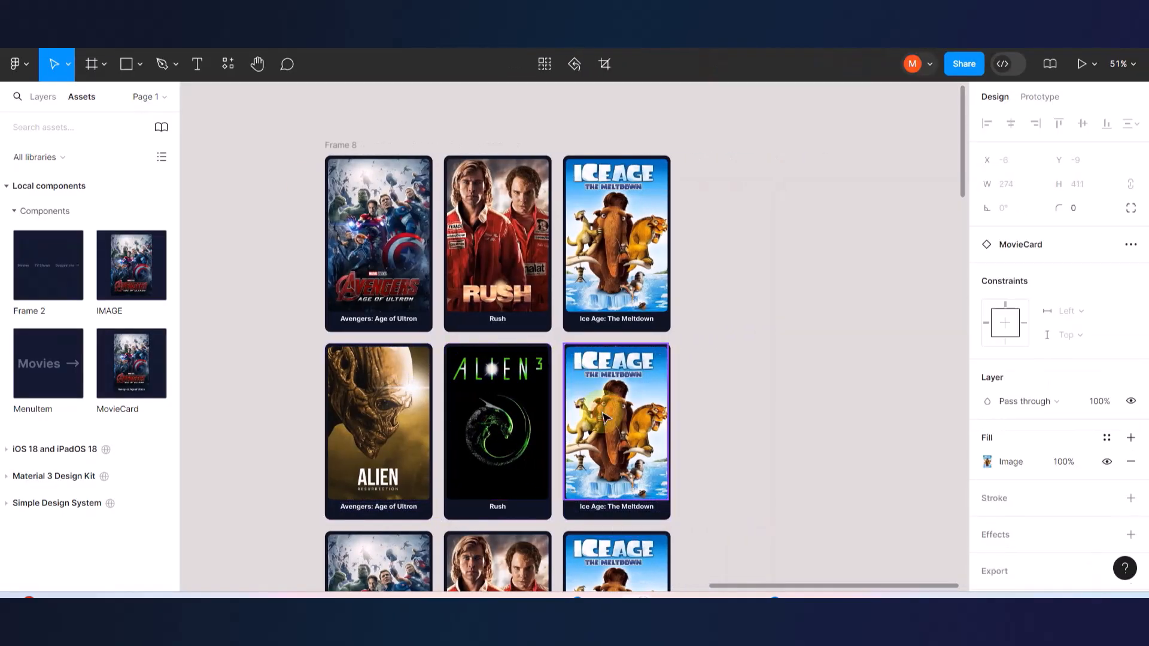
double_click(604, 417)
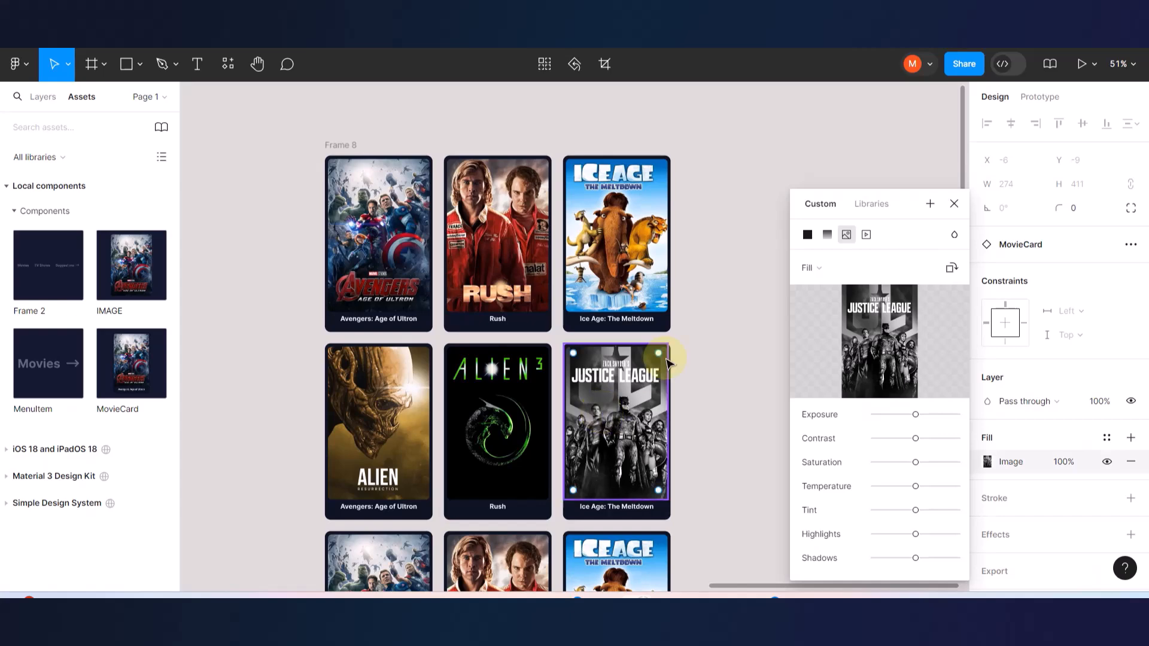
- Look over the card grid's rows to compare the updated second row with the duplicated ones
scroll(671, 346, down, 6)
click(480, 362)
scroll(619, 457, down, 2)
scroll(619, 370, up, 4)
scroll(619, 339, down, 10)
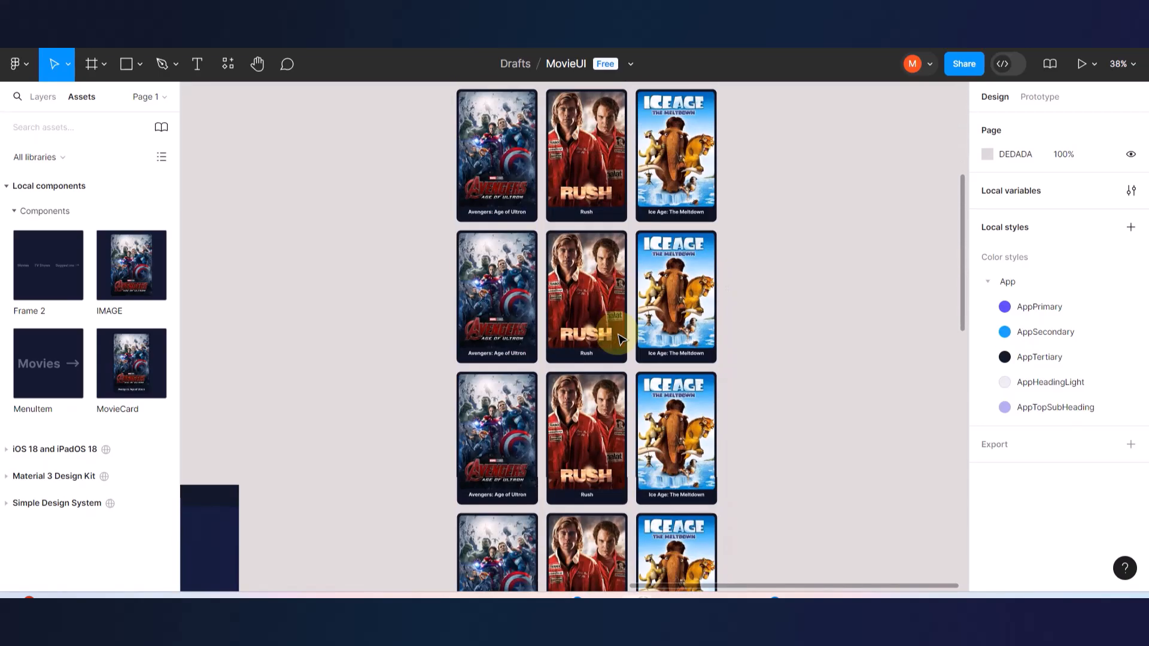
scroll(619, 339, down, 3)
scroll(658, 287, up, 8)
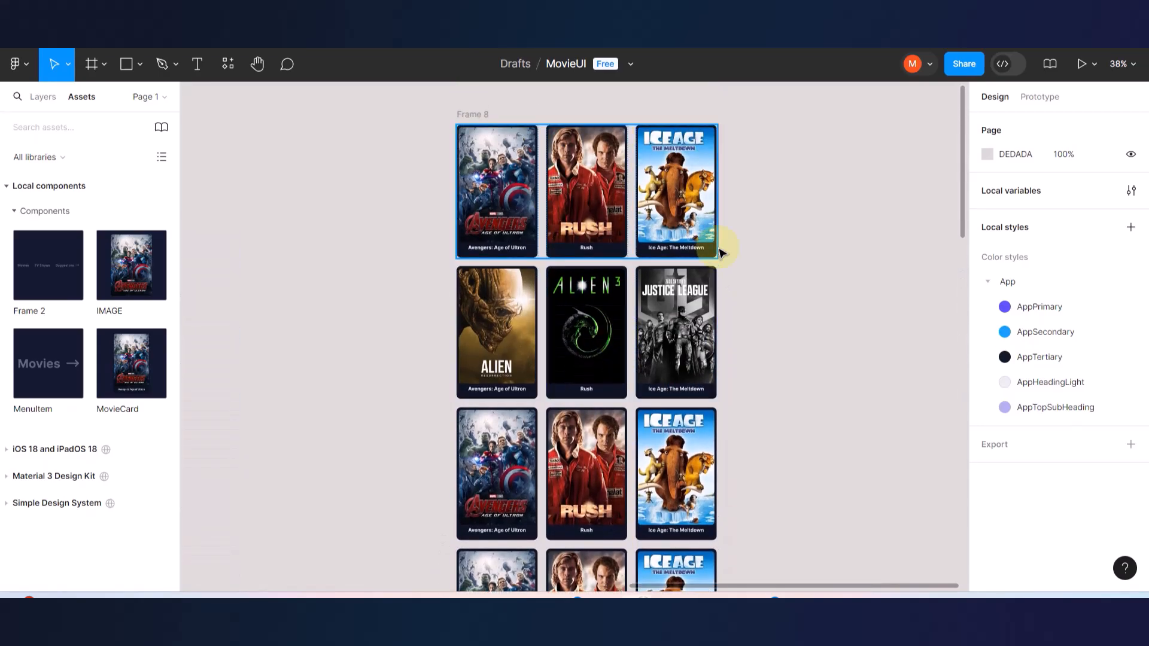
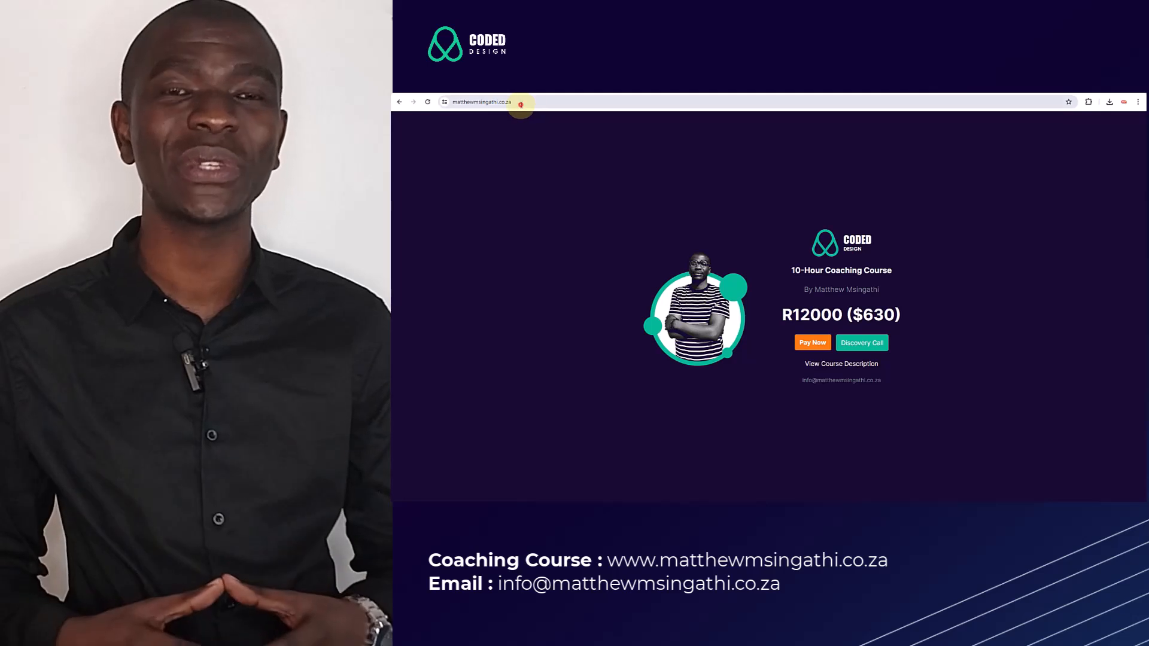
click(519, 103)
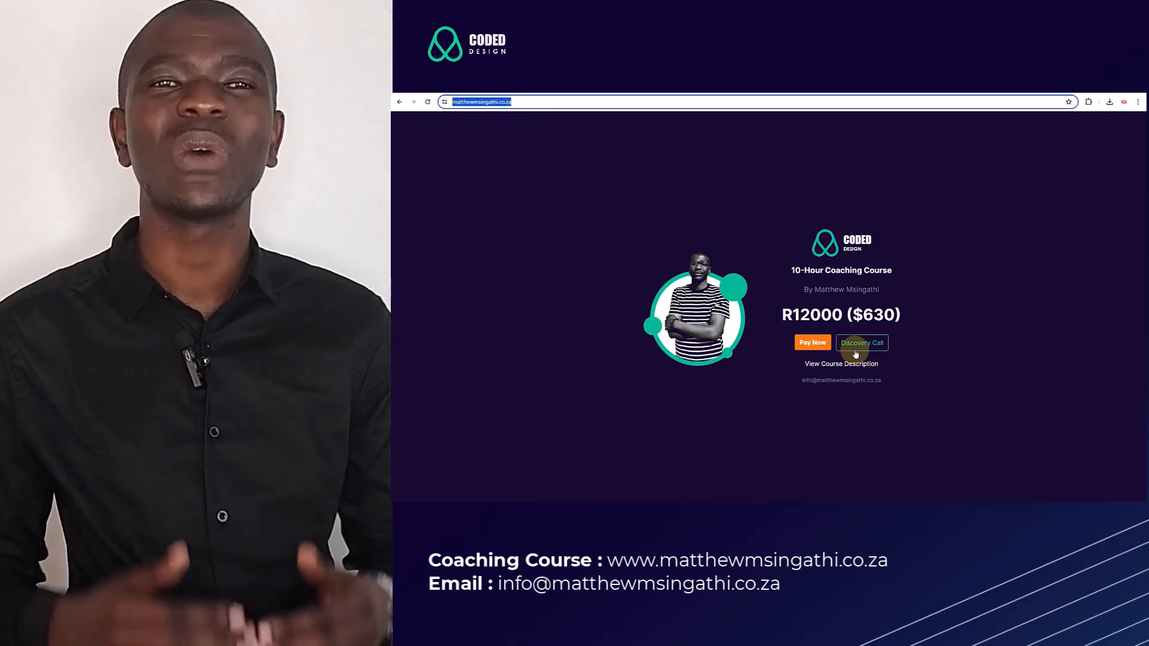
click(859, 345)
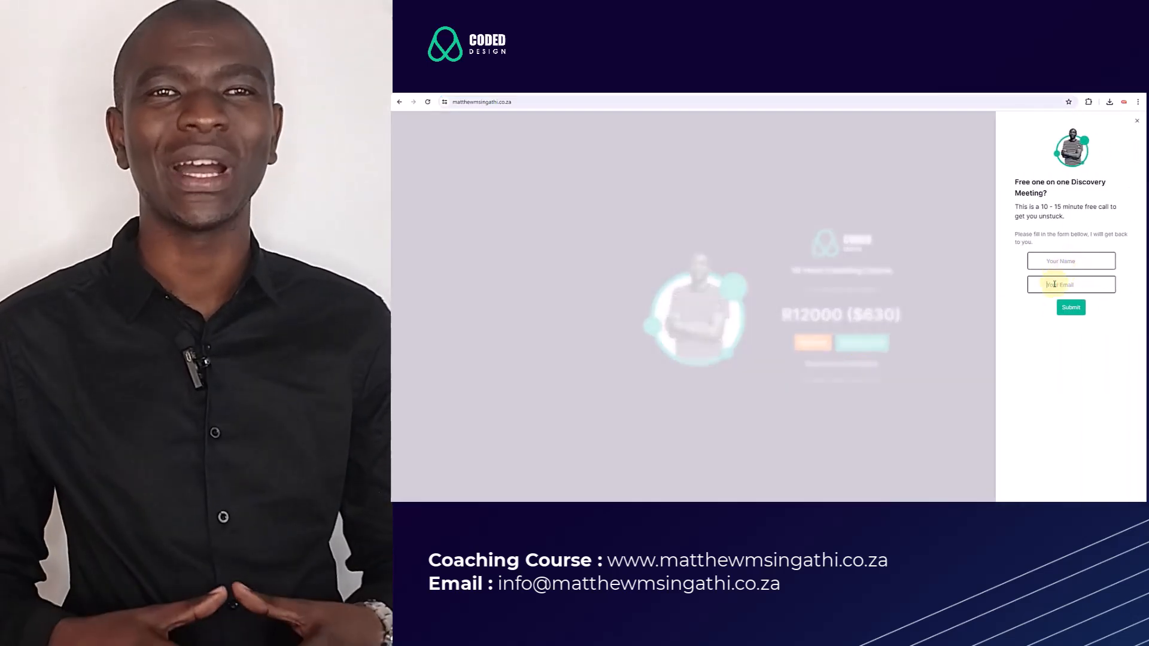
click(871, 324)
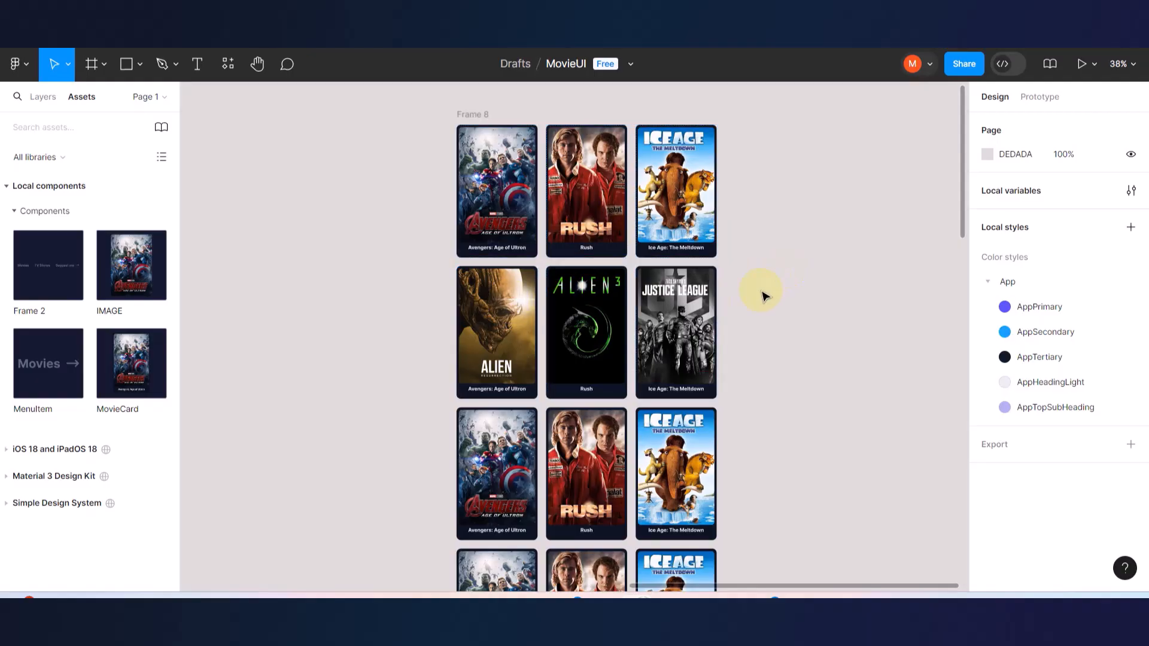
- Examine the Home frame and the Movies reference screen, including its heading, search field, cards and rating badges
scroll(764, 295, down, 5)
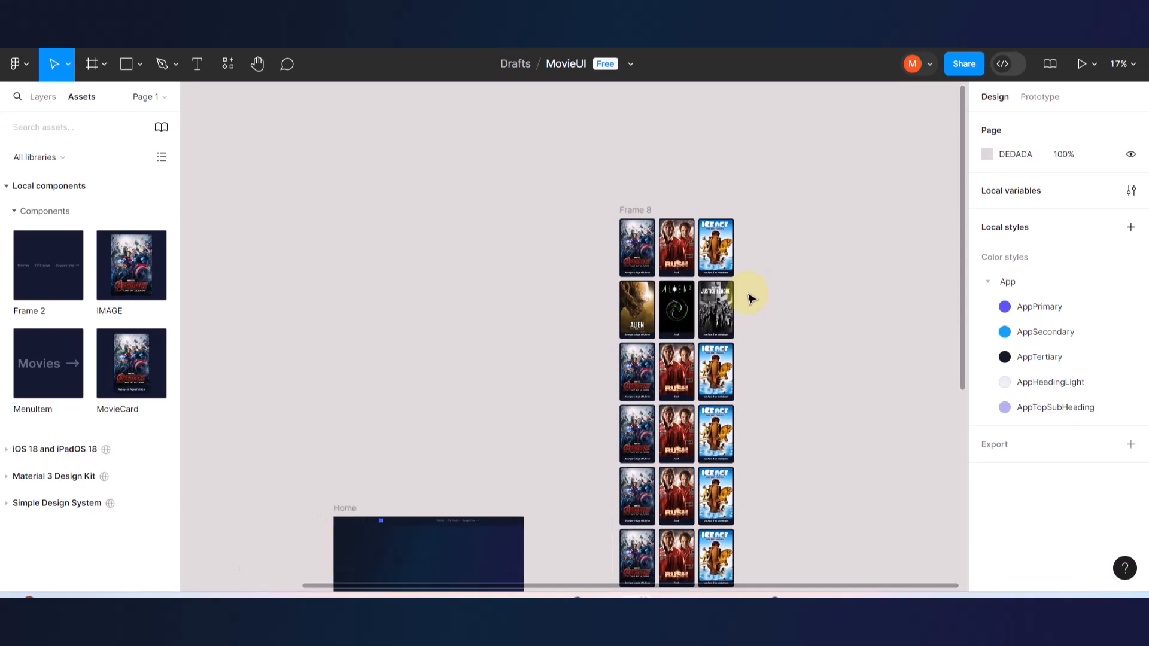
scroll(751, 297, down, 4)
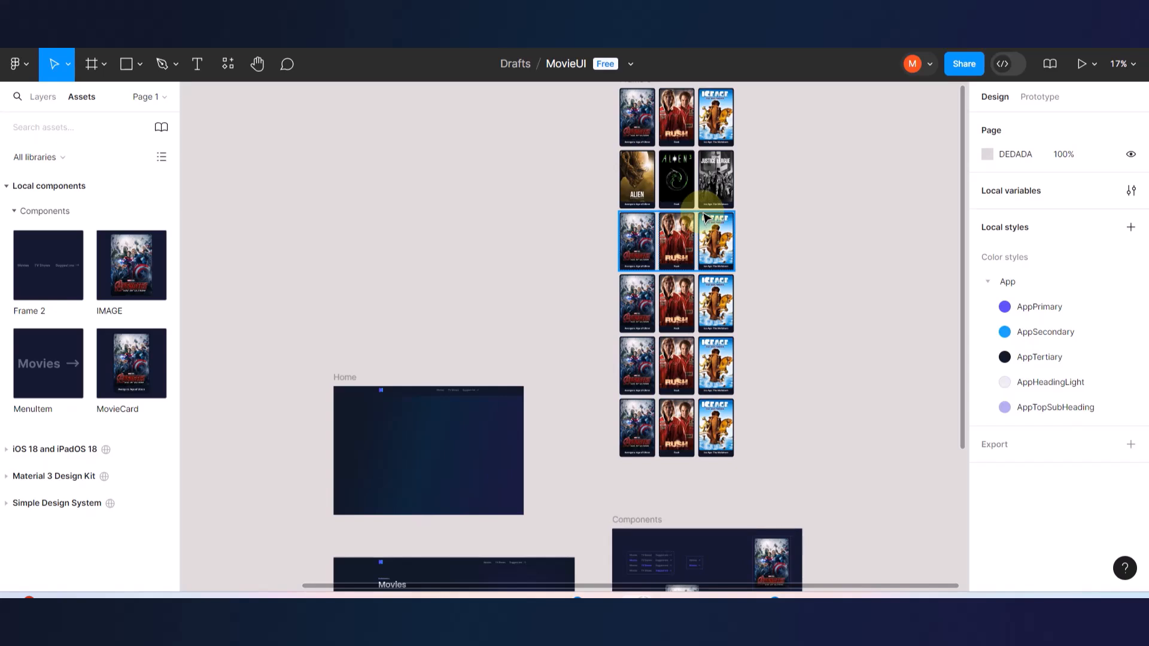
scroll(658, 264, down, 4)
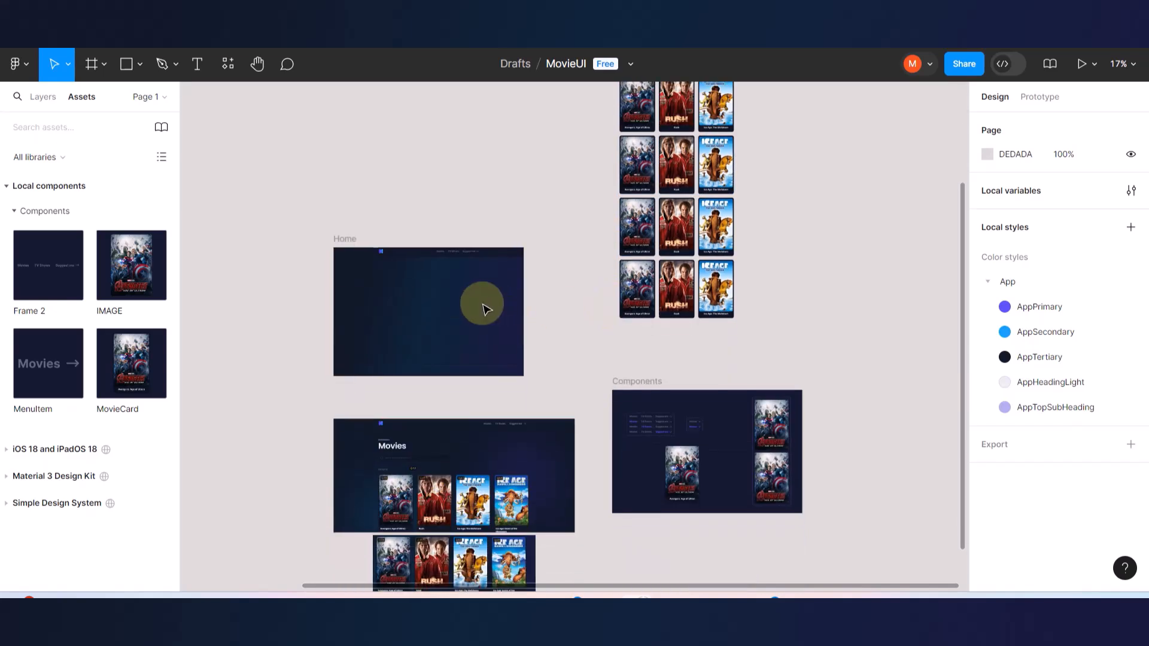
scroll(483, 309, left, 3)
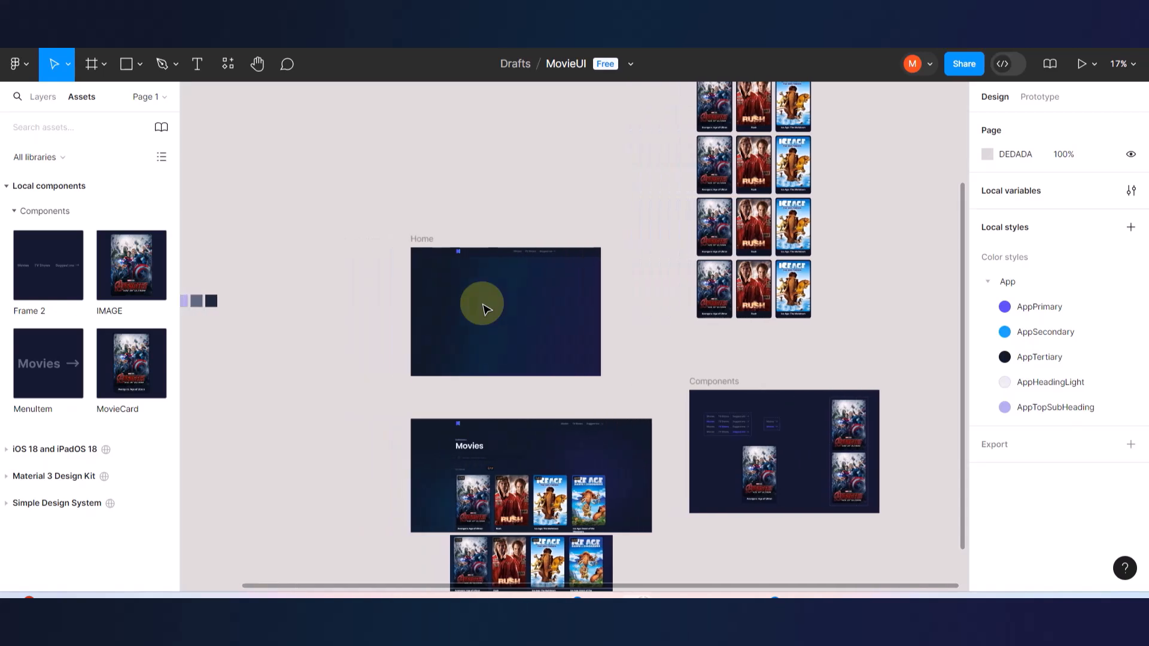
scroll(515, 479, up, 5)
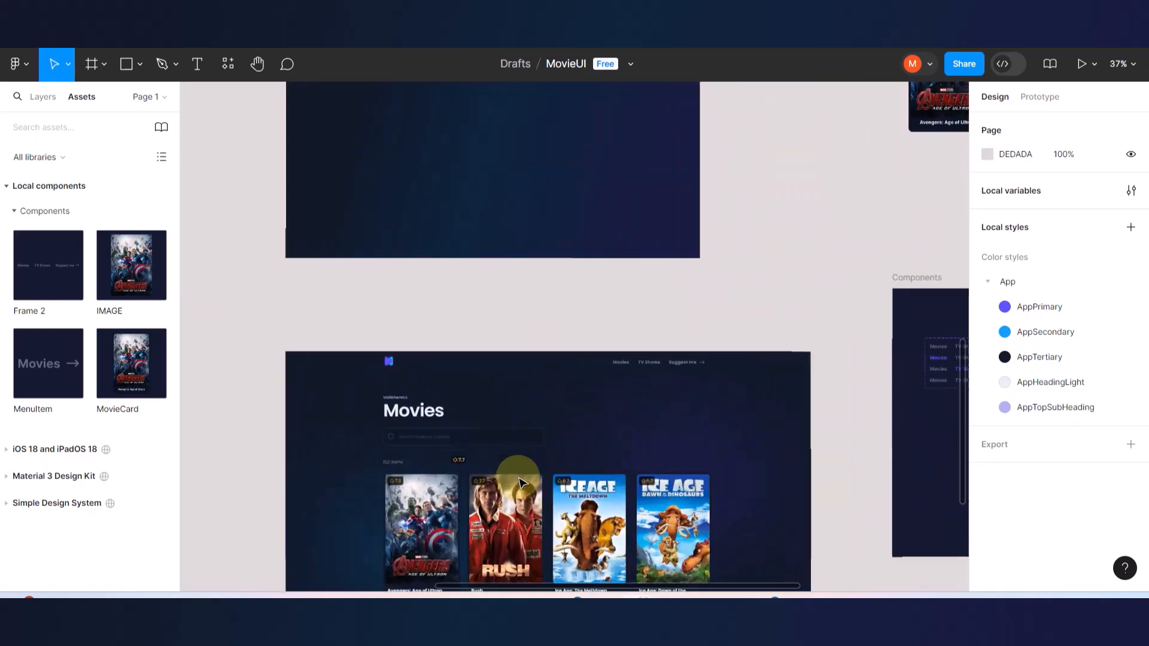
scroll(405, 413, up, 5)
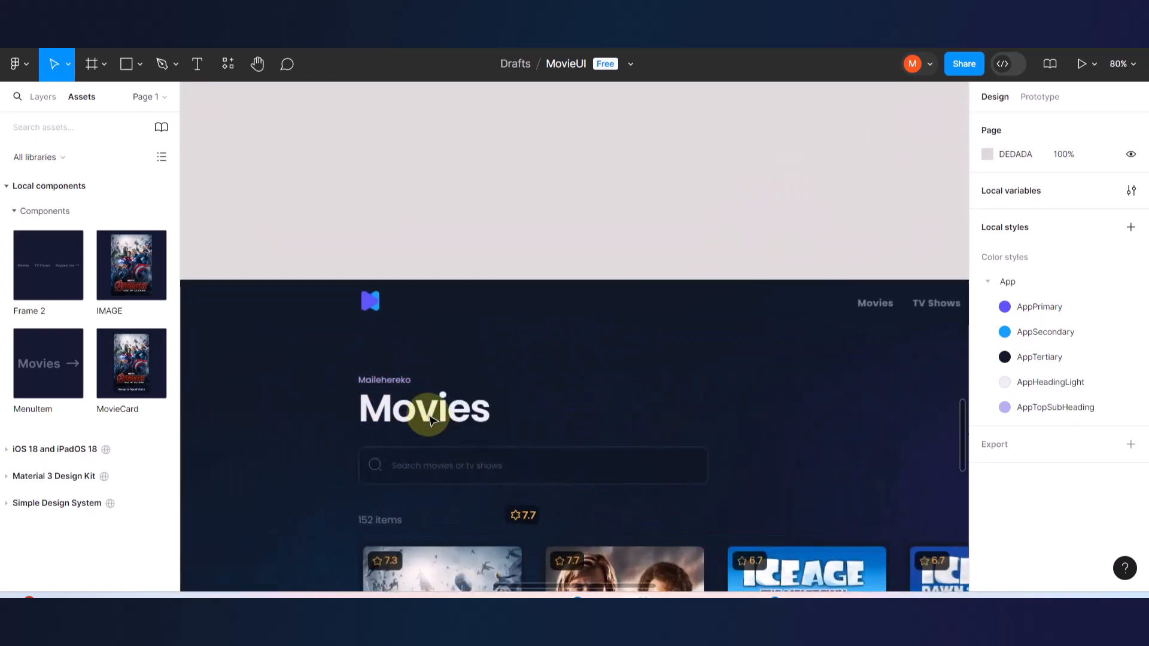
scroll(430, 420, down, 3)
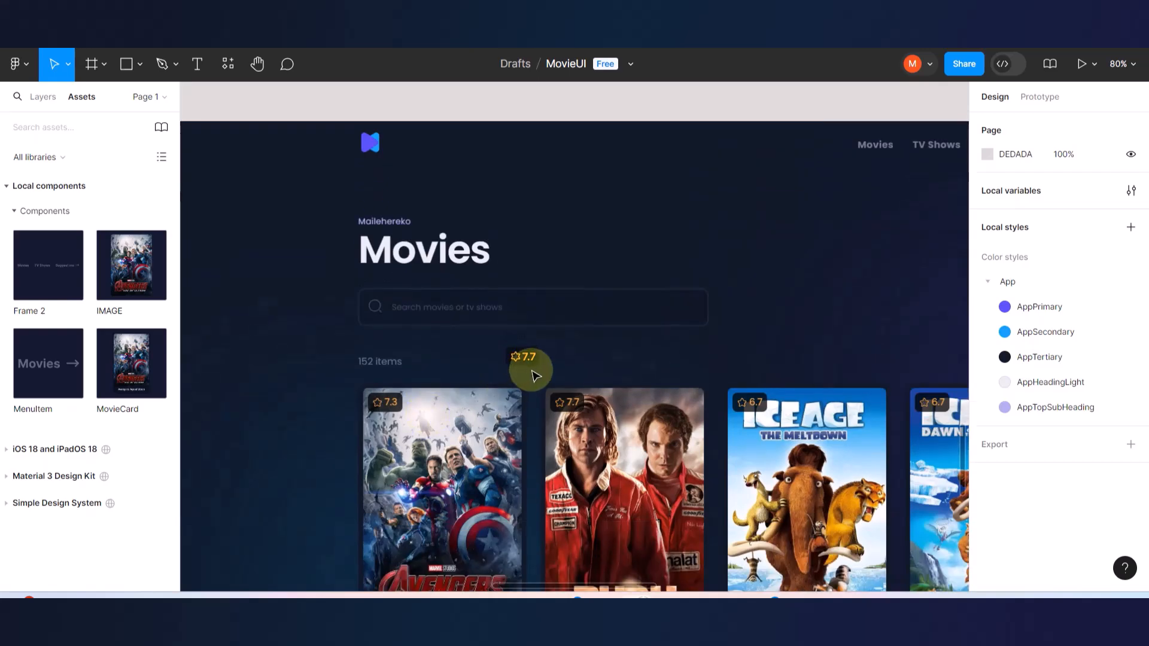
scroll(516, 372, down, 5)
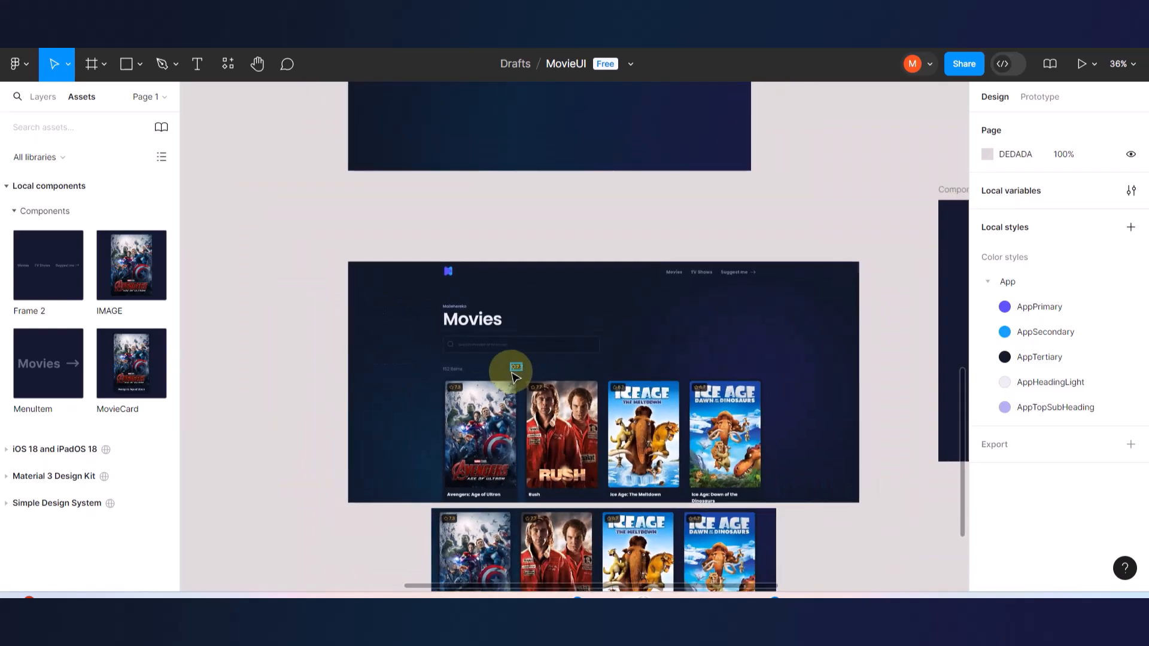
scroll(514, 376, down, 6)
scroll(731, 154, up, 3)
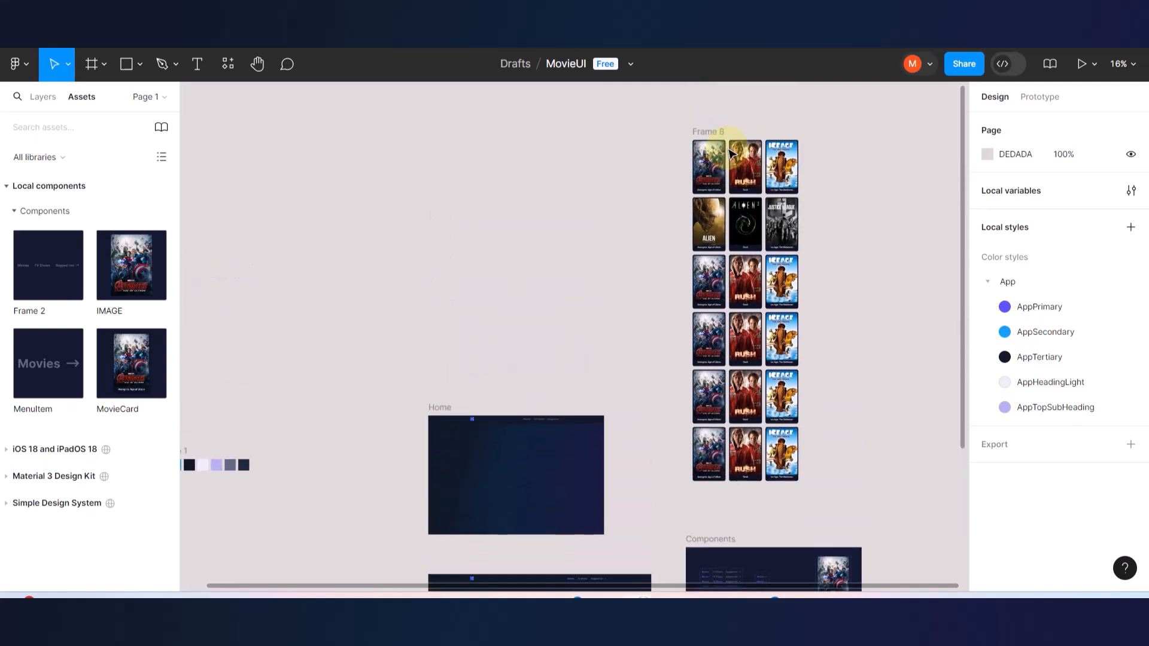
- Select the grid's first row and examine its cards against the rows below
scroll(727, 149, up, 8)
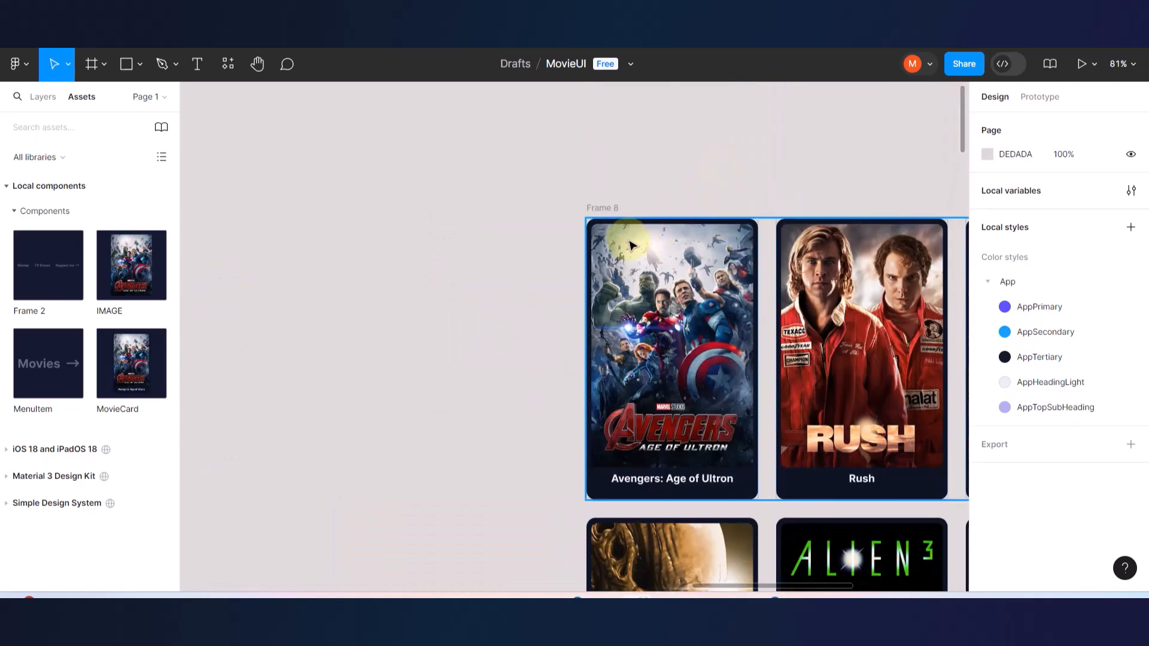
click(681, 264)
scroll(681, 264, up, 2)
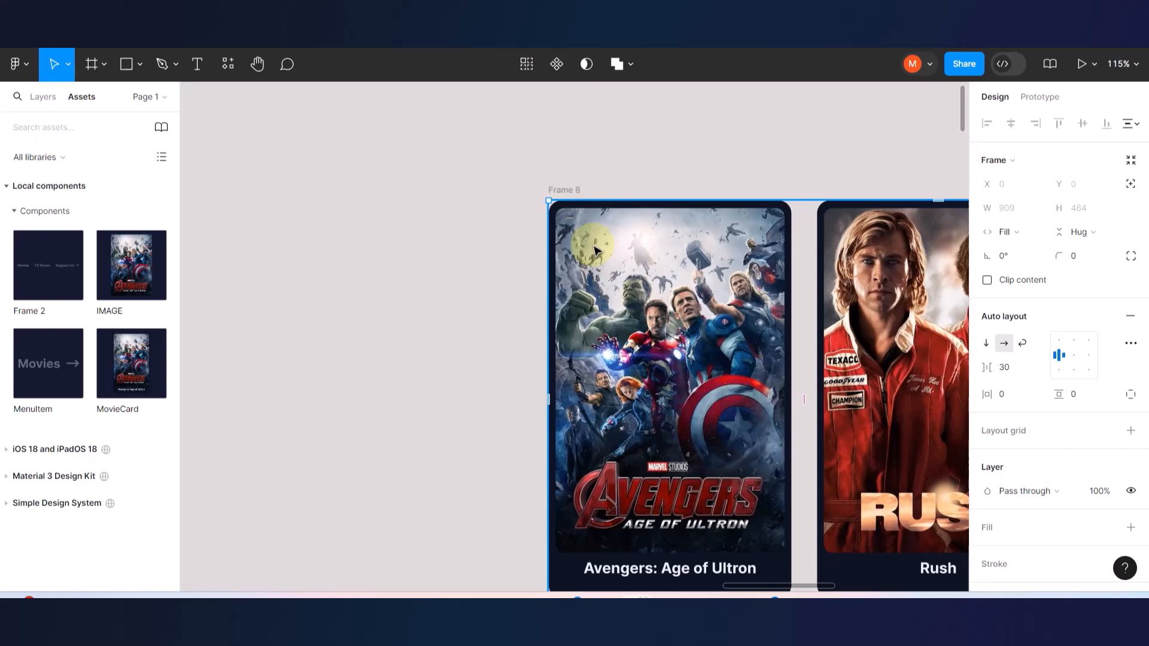
scroll(595, 252, down, 5)
scroll(597, 251, down, 1)
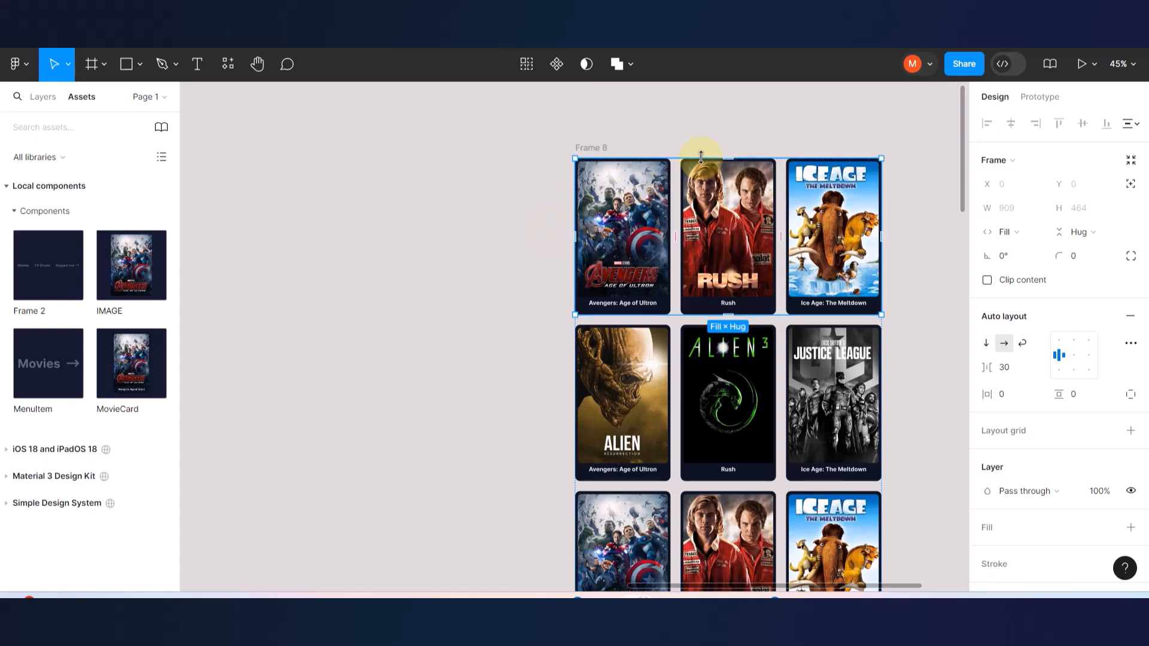
scroll(739, 278, right, 3)
scroll(739, 278, down, 3)
scroll(682, 407, down, 5)
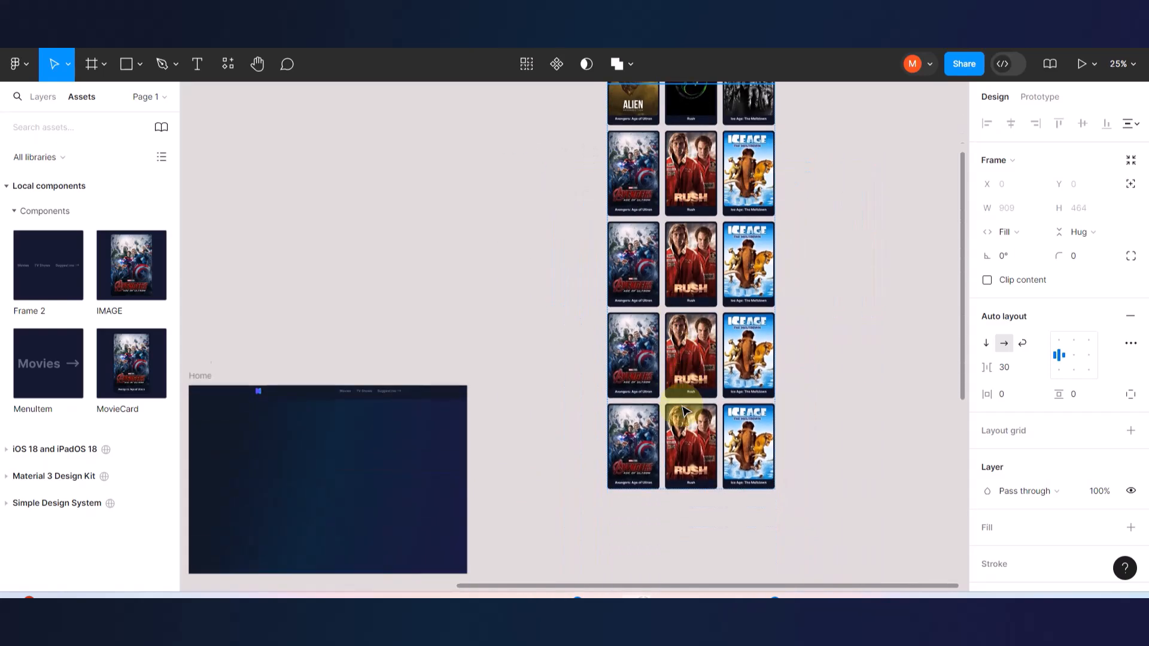
scroll(682, 408, up, 3)
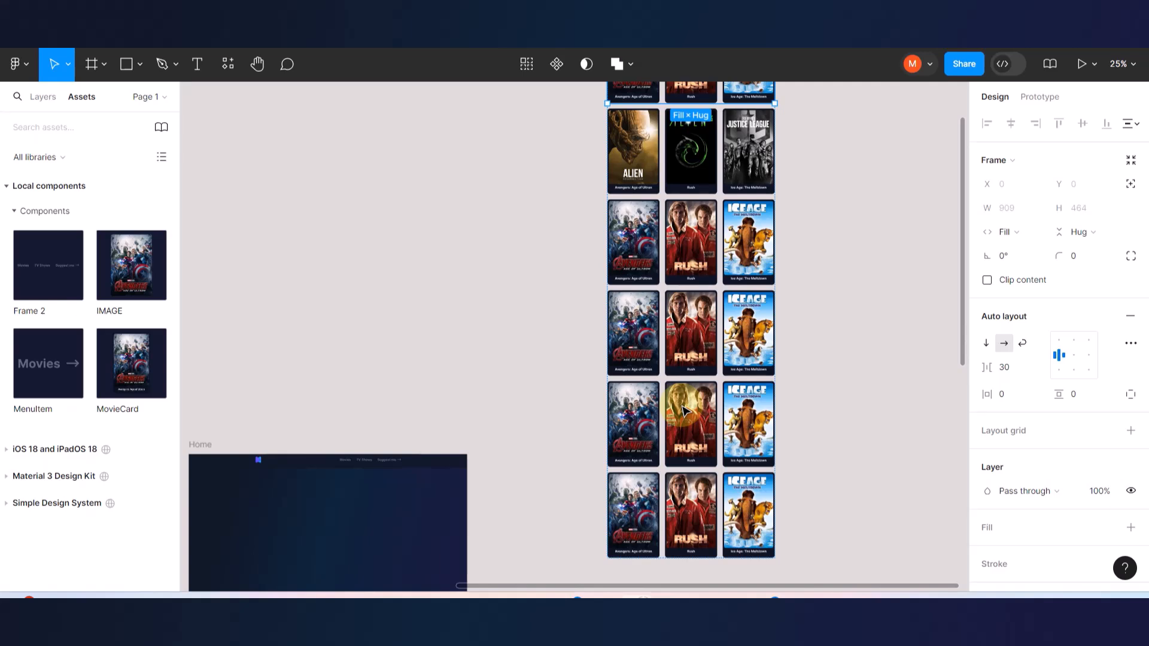
scroll(684, 410, up, 3)
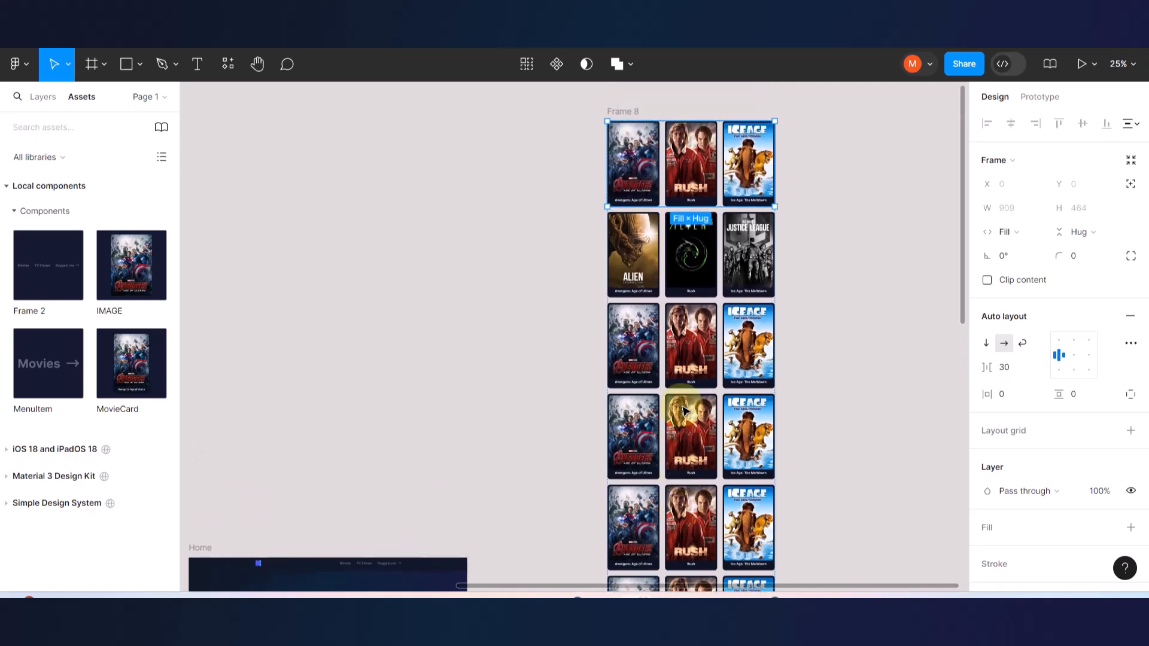
scroll(683, 410, up, 3)
scroll(684, 410, up, 3)
scroll(684, 409, down, 5)
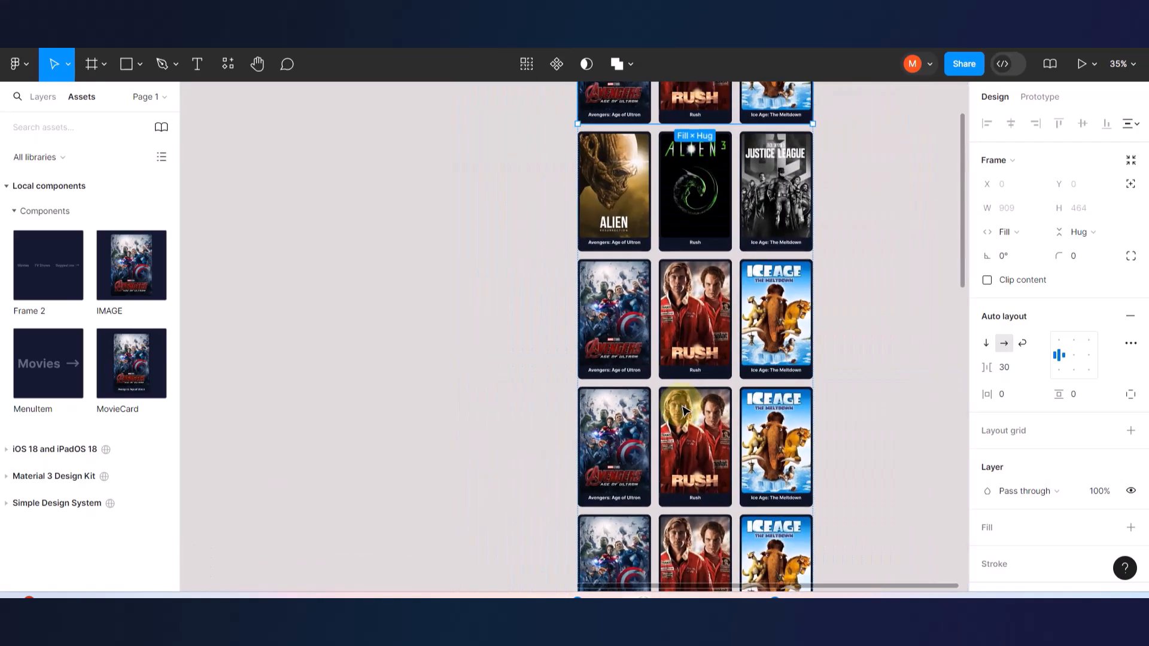
- Remove the loose 7.7 rating badge lying above the cards on the Movies reference screen
scroll(683, 409, down, 3)
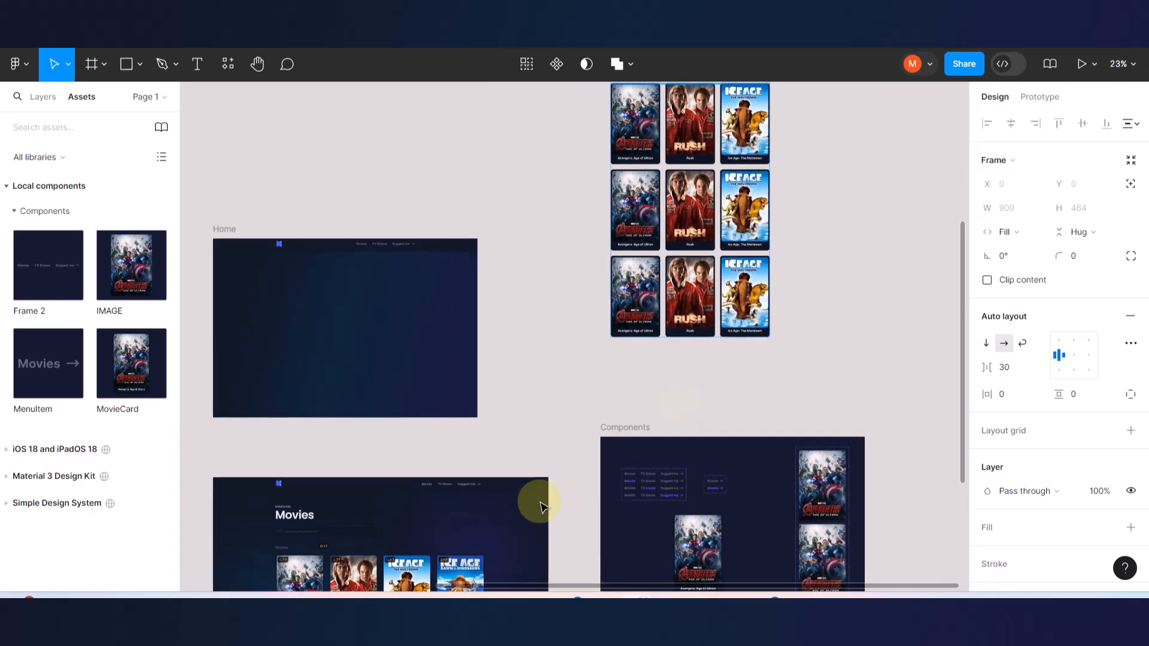
scroll(540, 507, down, 5)
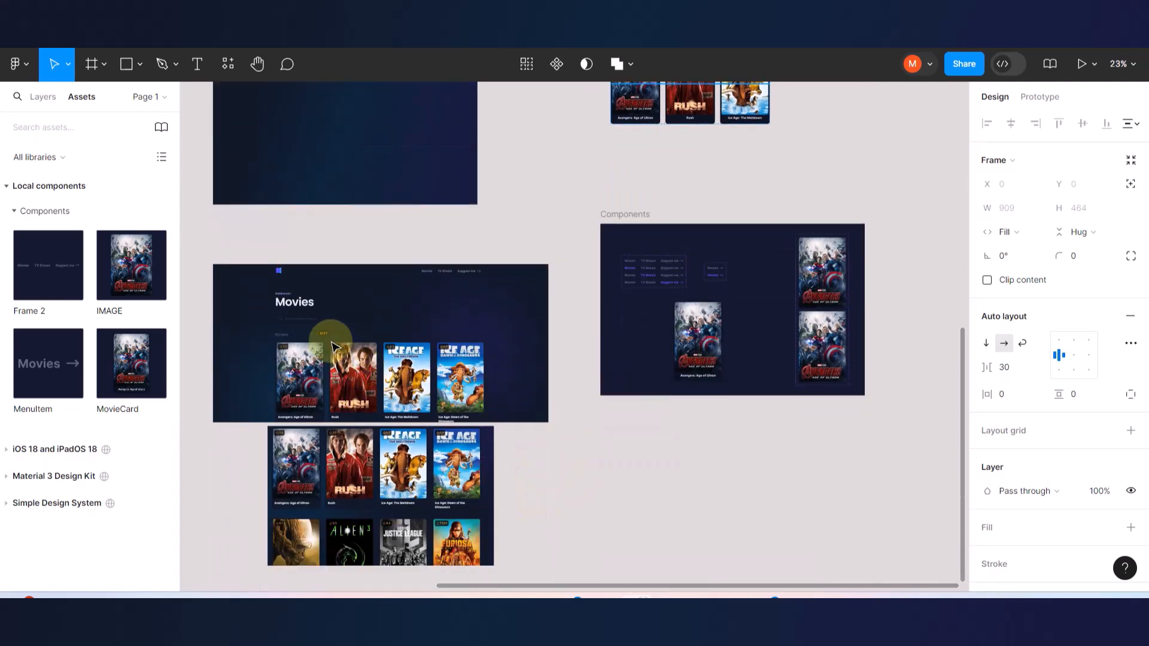
drag(324, 340, 430, 350)
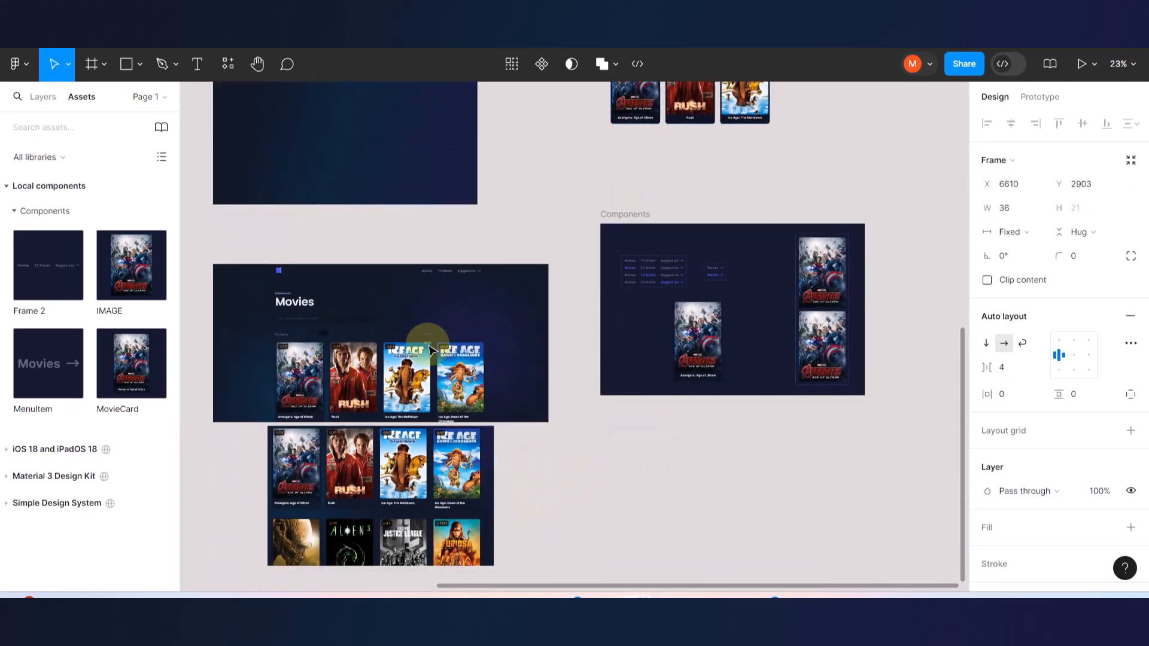
scroll(303, 339, up, 5)
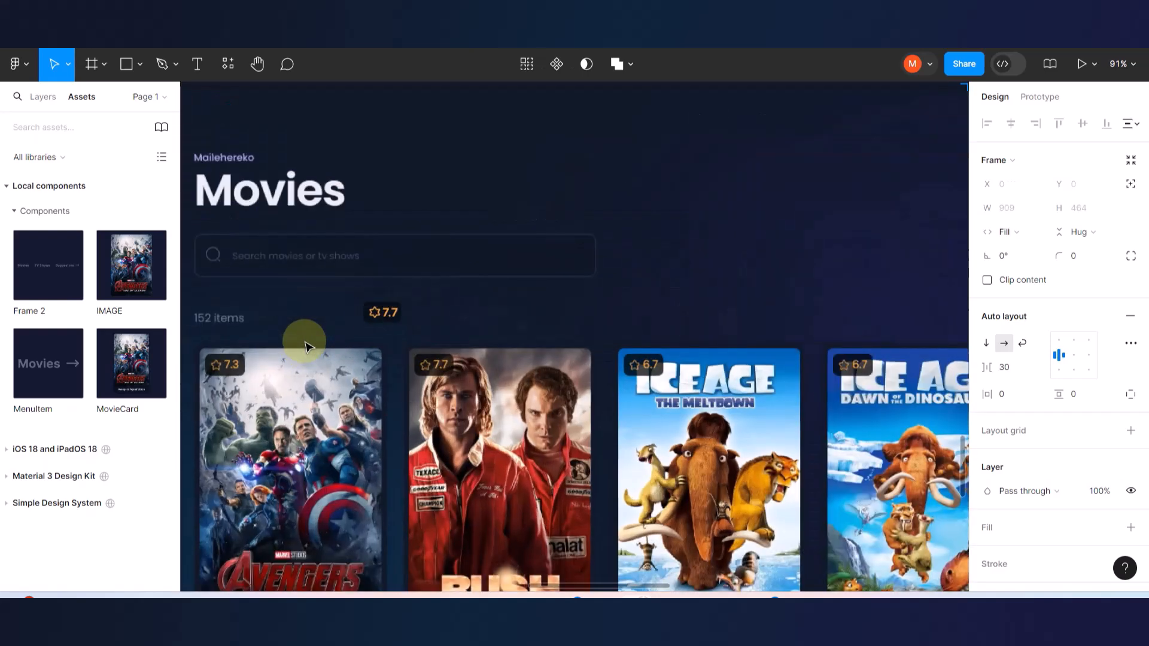
click(384, 293)
key(Escape)
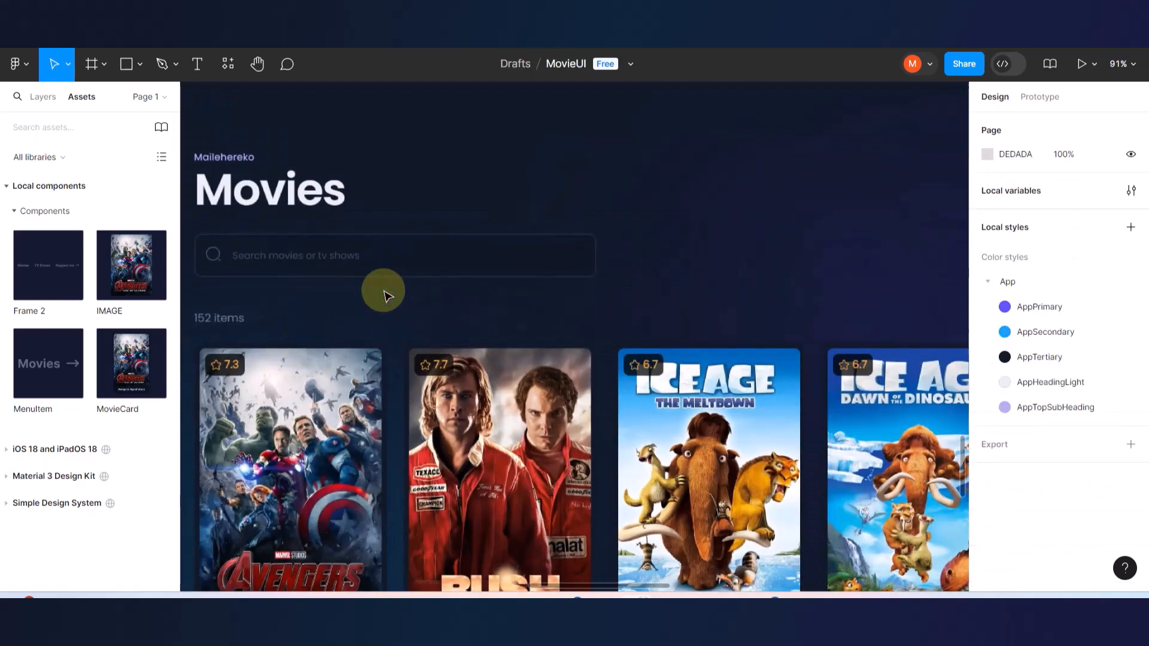
- Paste the 7.7 rating badge and place it inside the MovieCard main component in the Components frame
scroll(380, 289, down, 8)
scroll(631, 306, right, 2)
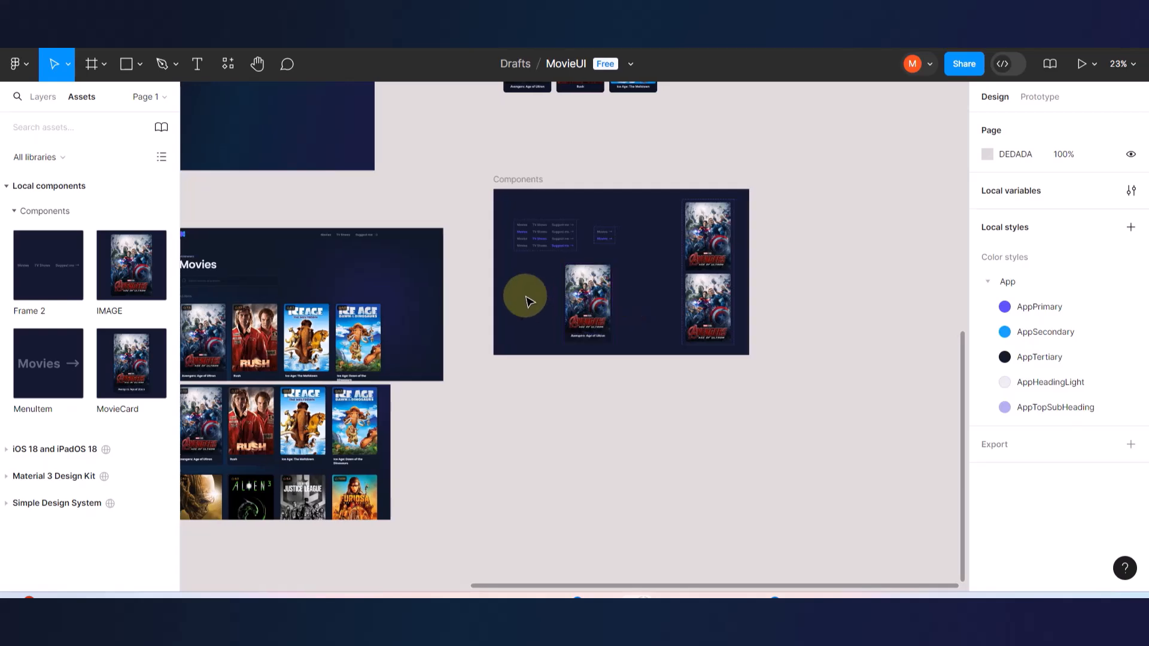
key(ctrl+v)
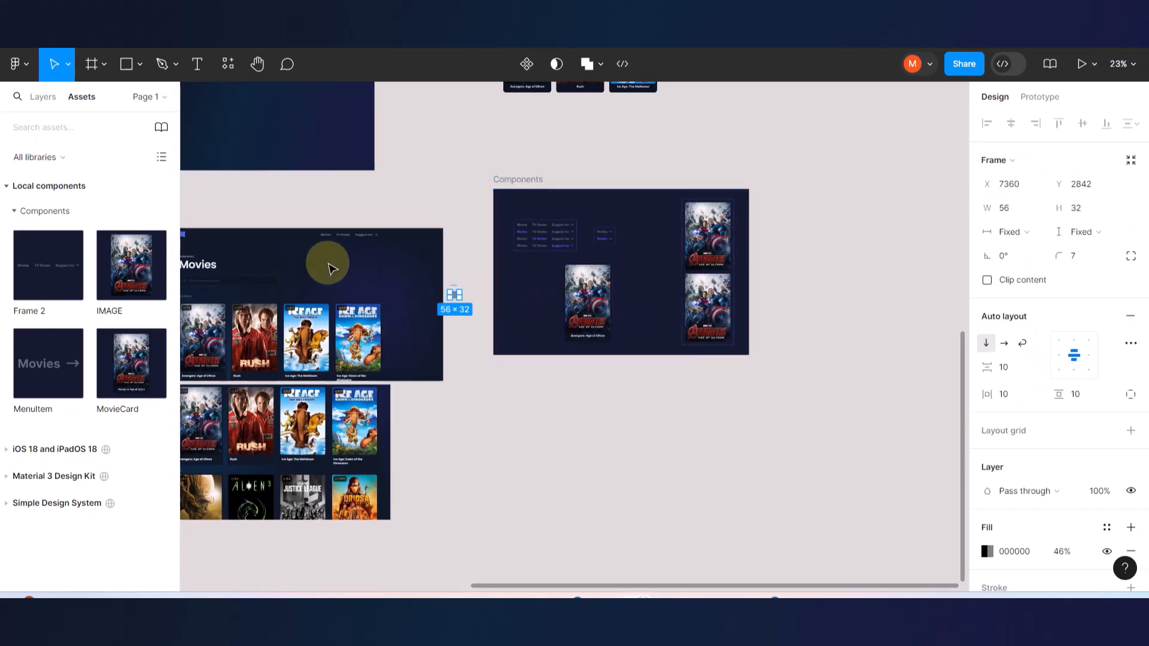
scroll(454, 293, up, 5)
drag(397, 293, 666, 249)
scroll(791, 226, up, 3)
scroll(791, 231, up, 2)
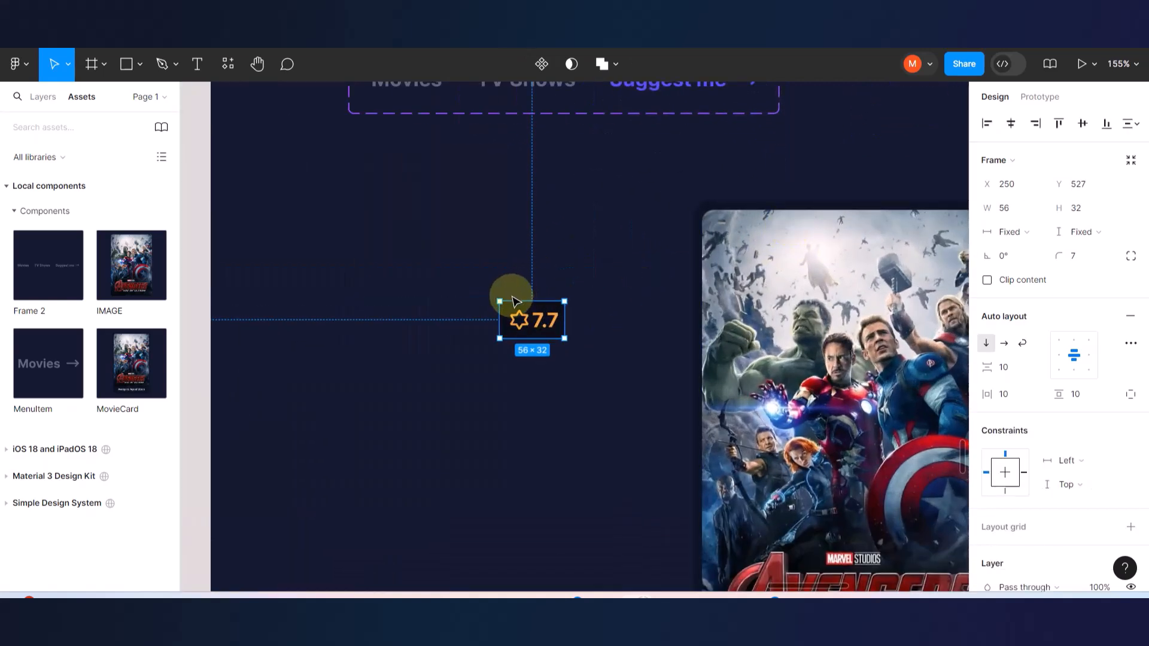
drag(522, 320, 717, 249)
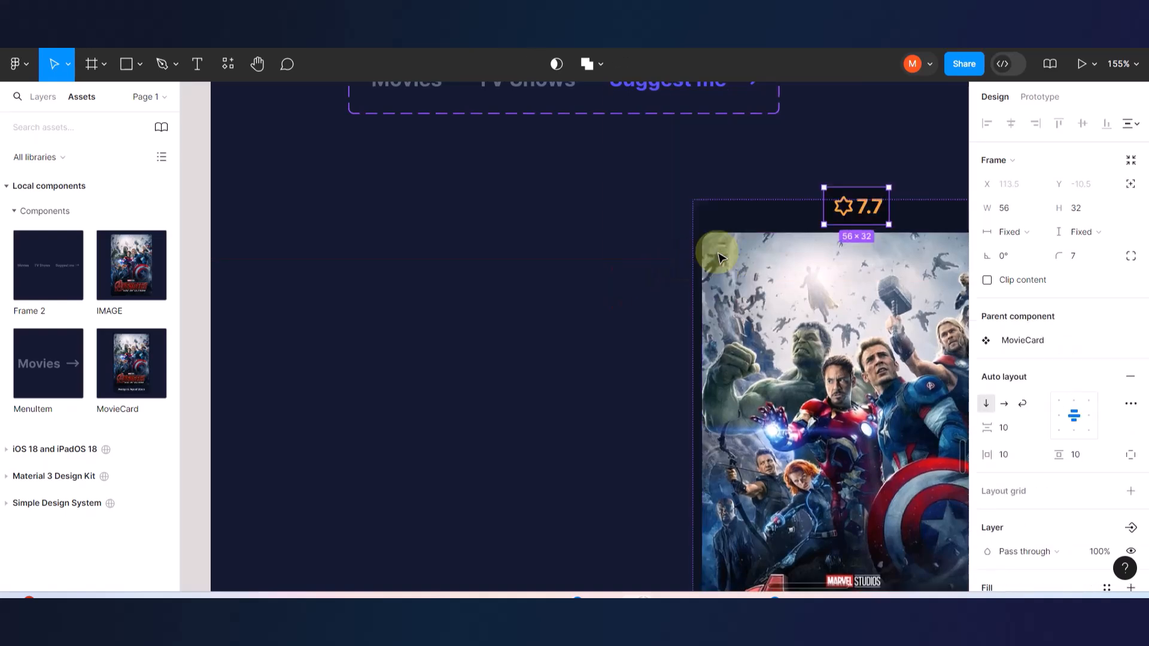
- Check how the rating badge sits on the MovieCard component and on the grid's card instances
scroll(719, 247, right, 5)
scroll(736, 308, down, 10)
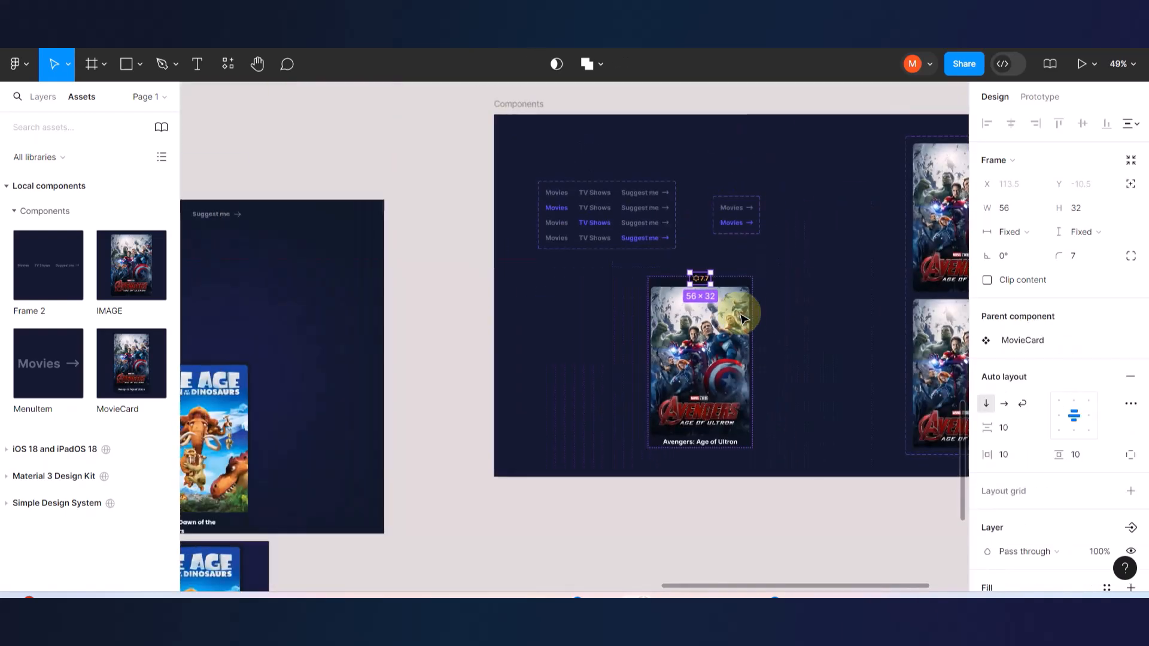
scroll(742, 317, up, 4)
scroll(742, 317, up, 1)
scroll(676, 281, up, 10)
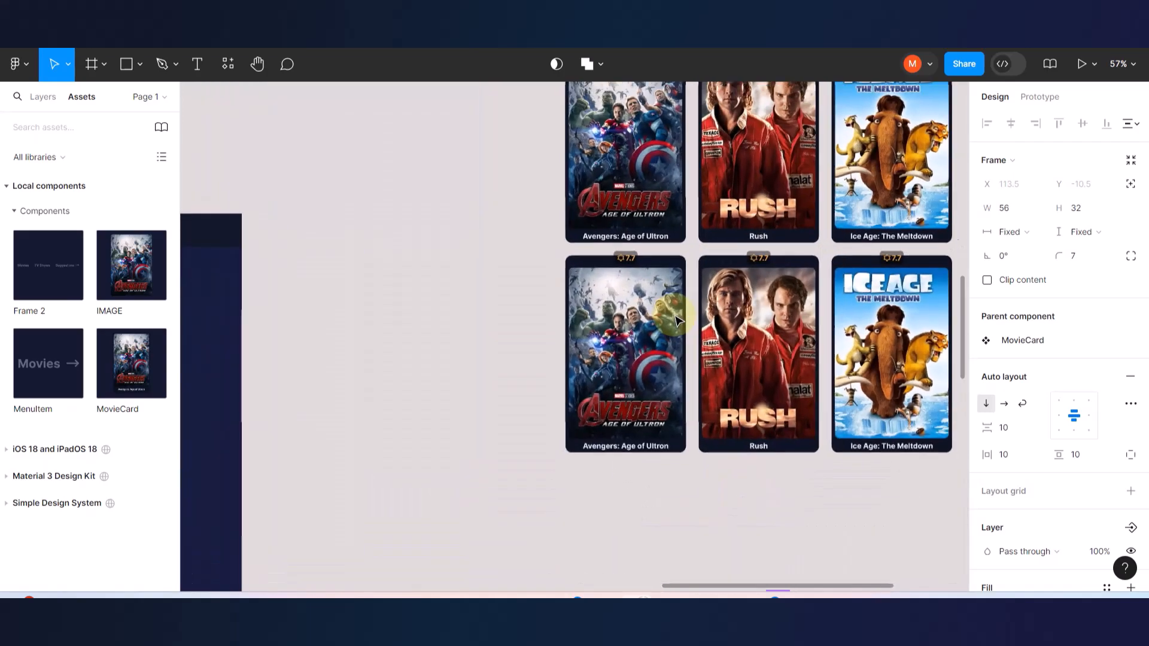
scroll(584, 229, up, 5)
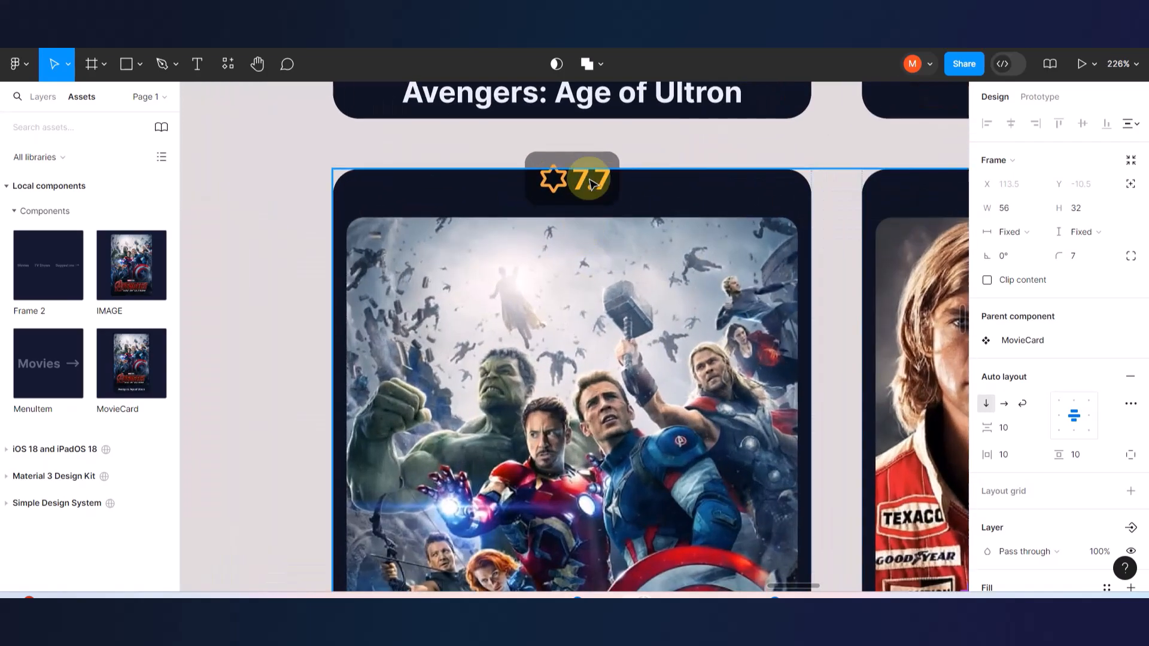
scroll(591, 184, down, 10)
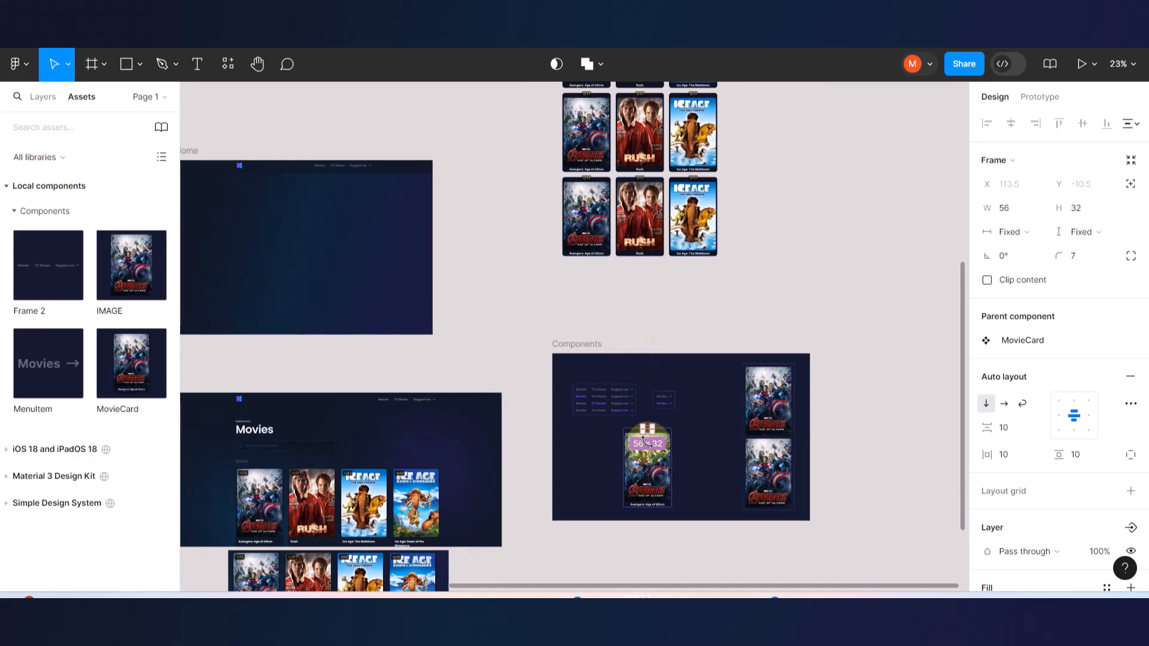
- Give the MovieCard's rating badge absolute position, place it in the poster's upper-left corner at about X 18, Y 17, and bring it to front
scroll(651, 450, up, 3)
scroll(652, 452, up, 8)
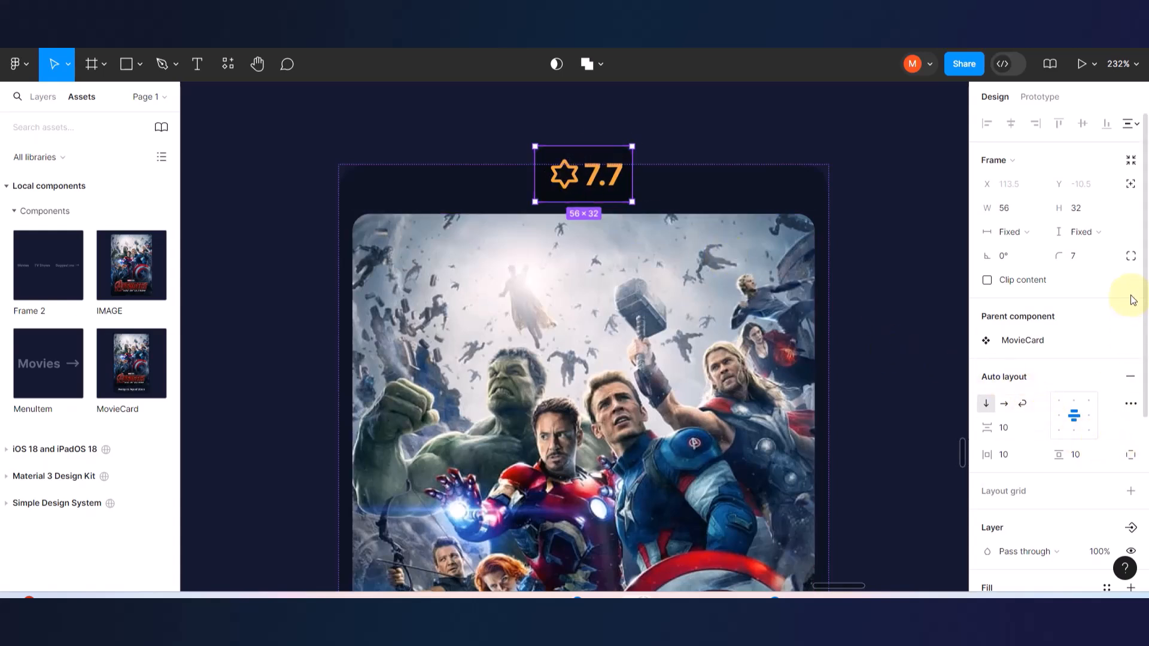
click(1130, 184)
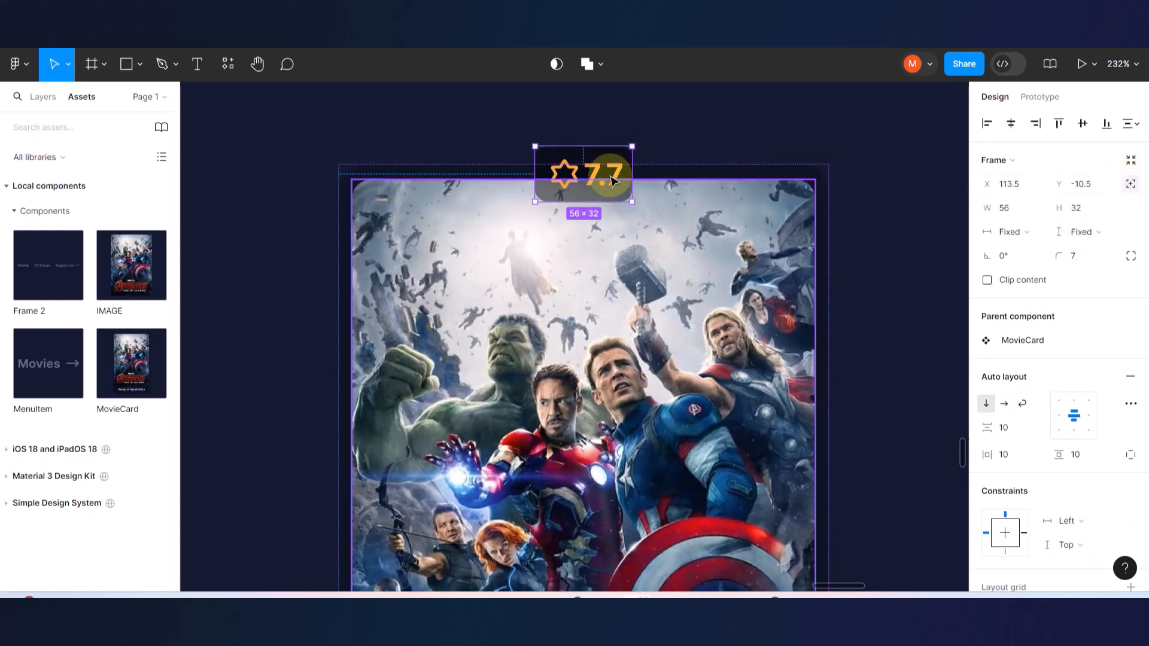
drag(602, 185, 436, 232)
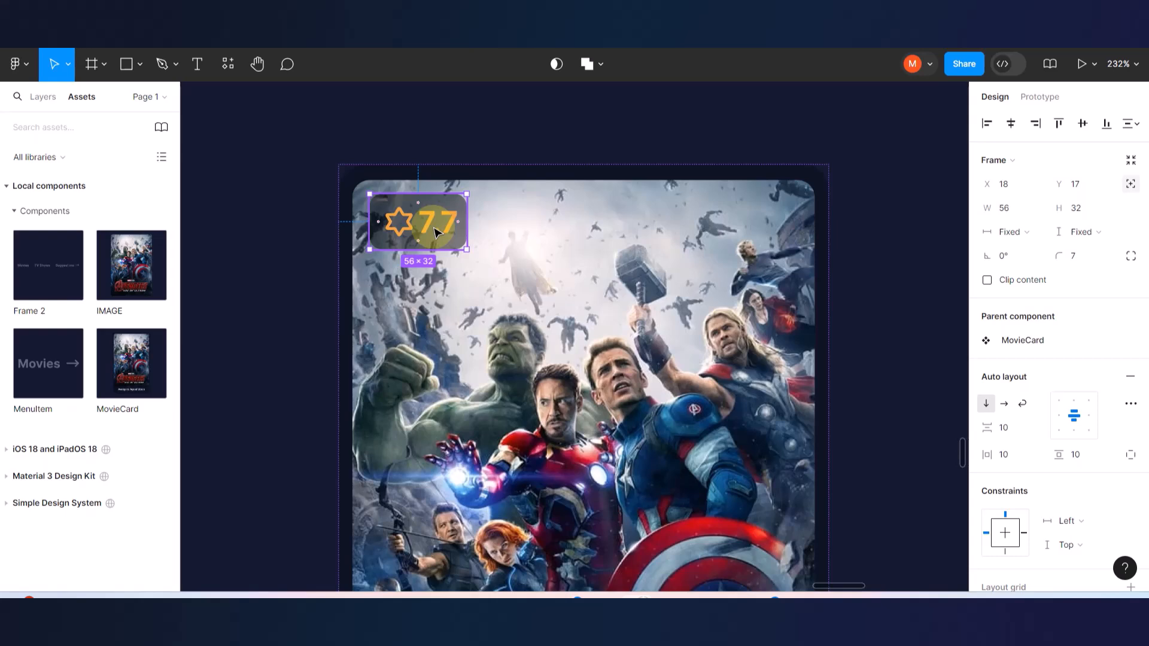
right_click(434, 231)
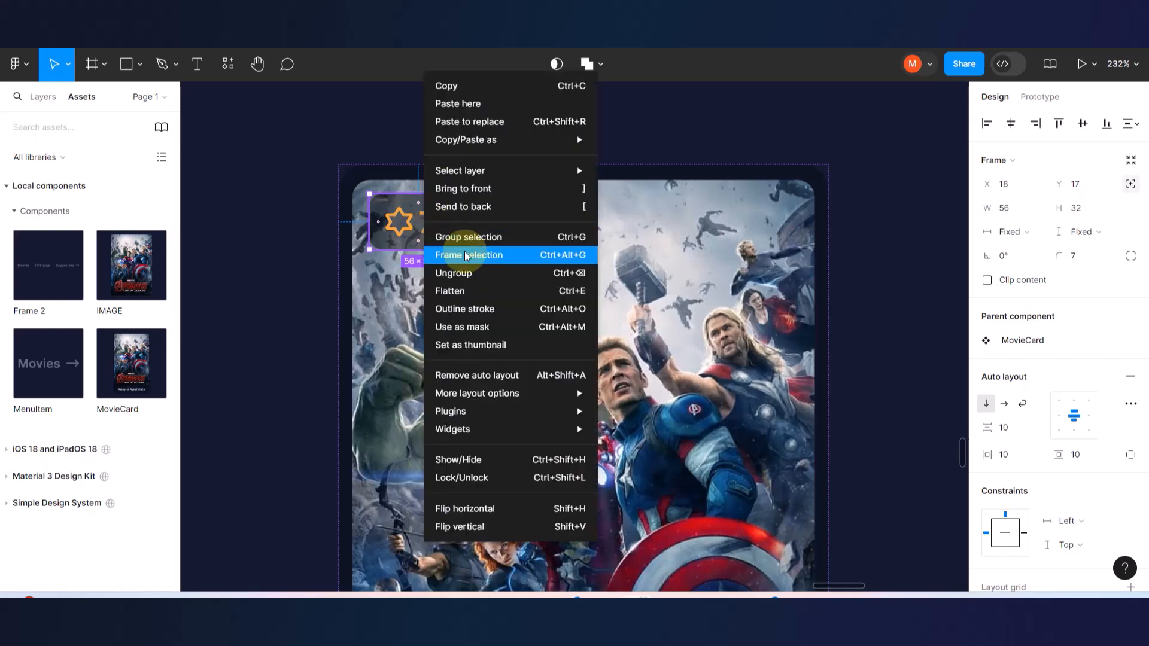
click(485, 189)
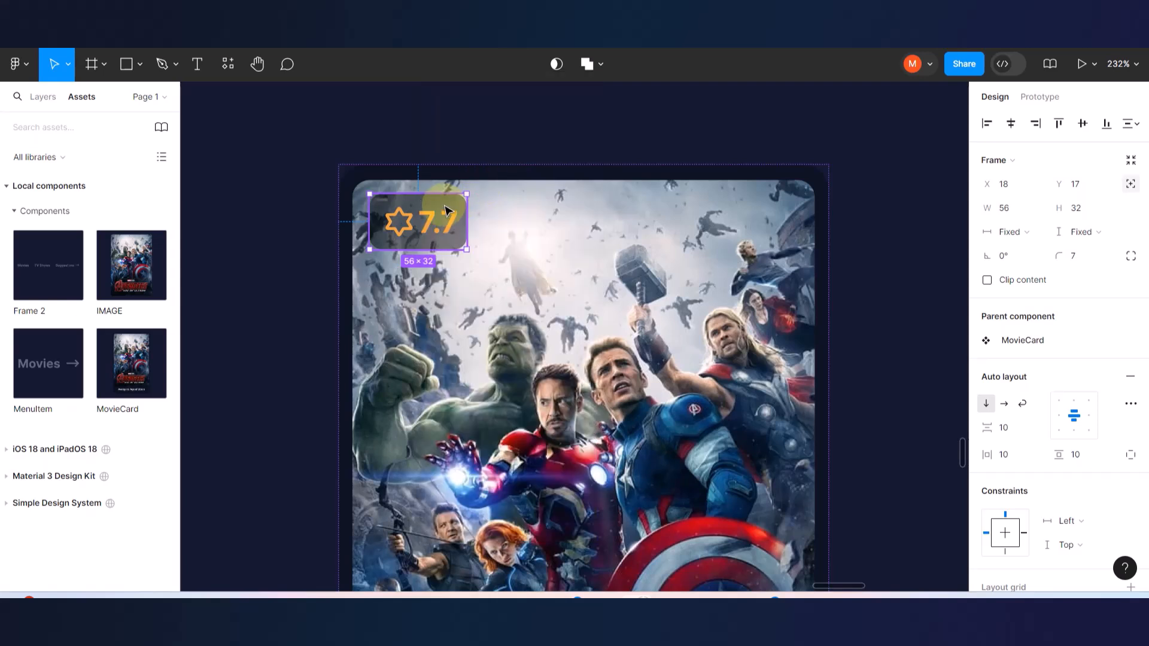
- Set the rating badge's black fill opacity to 80% and shift the badge slightly toward the poster's left edge
scroll(999, 424, down, 5)
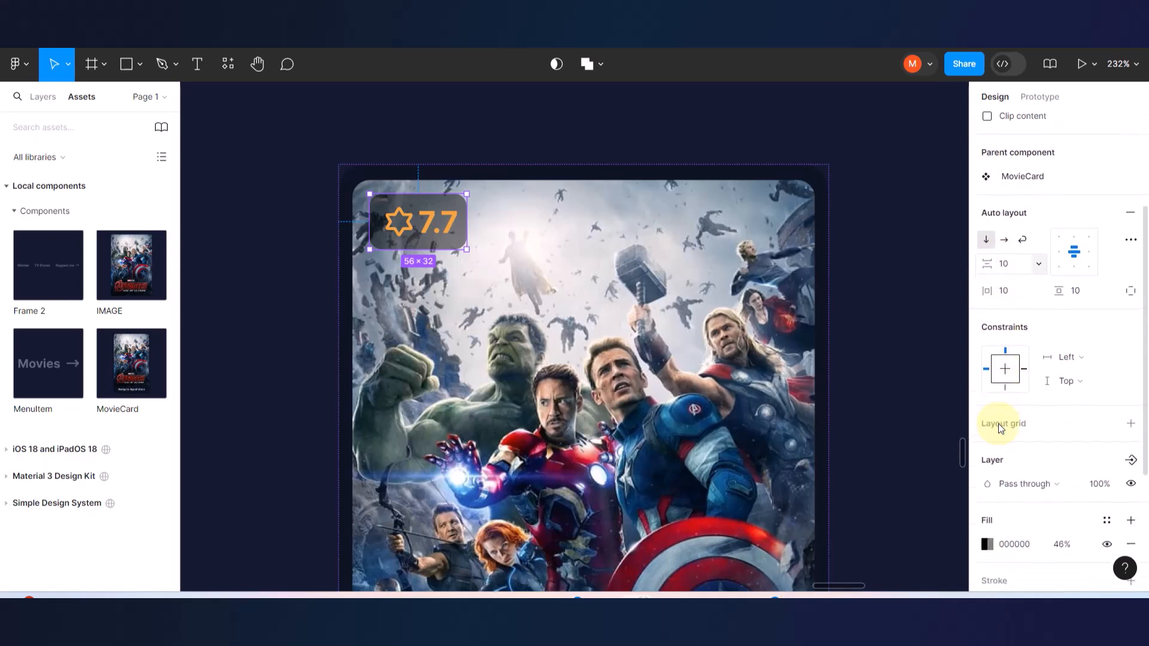
scroll(1000, 428, down, 1)
click(987, 428)
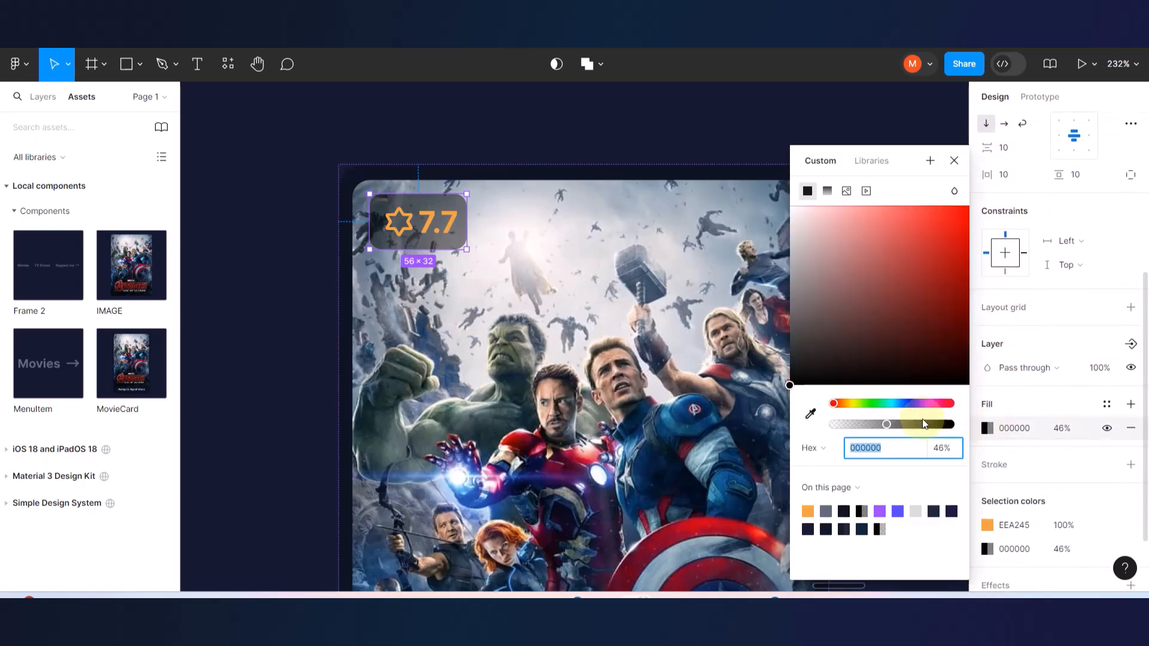
drag(891, 425, 928, 426)
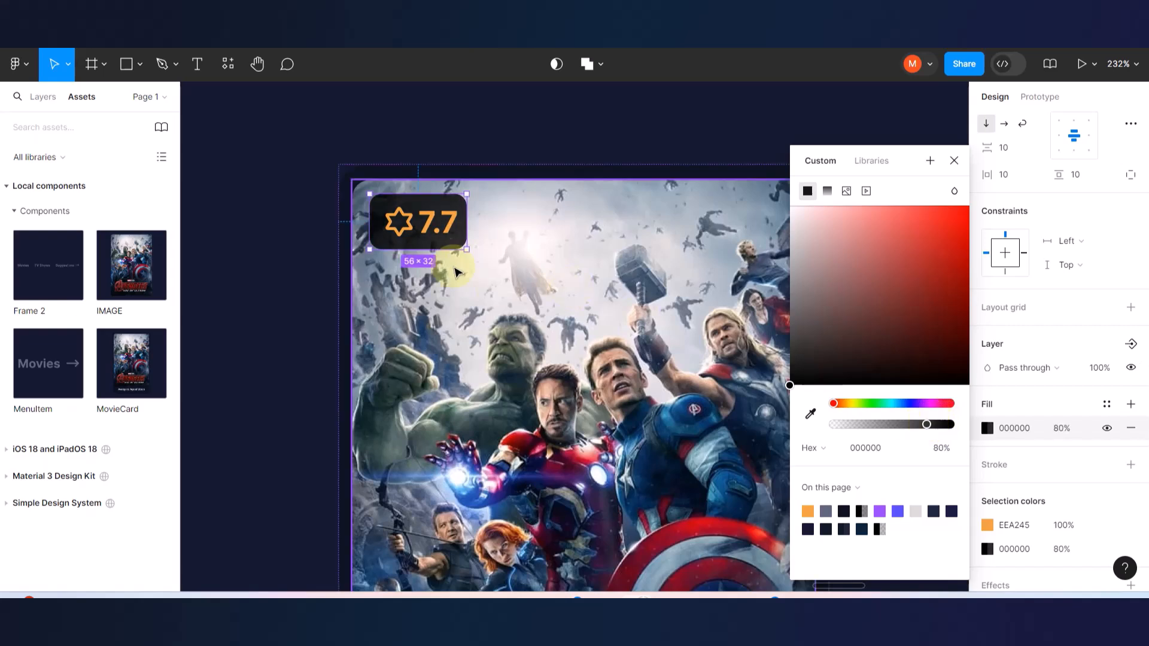
click(428, 224)
drag(422, 219, 419, 219)
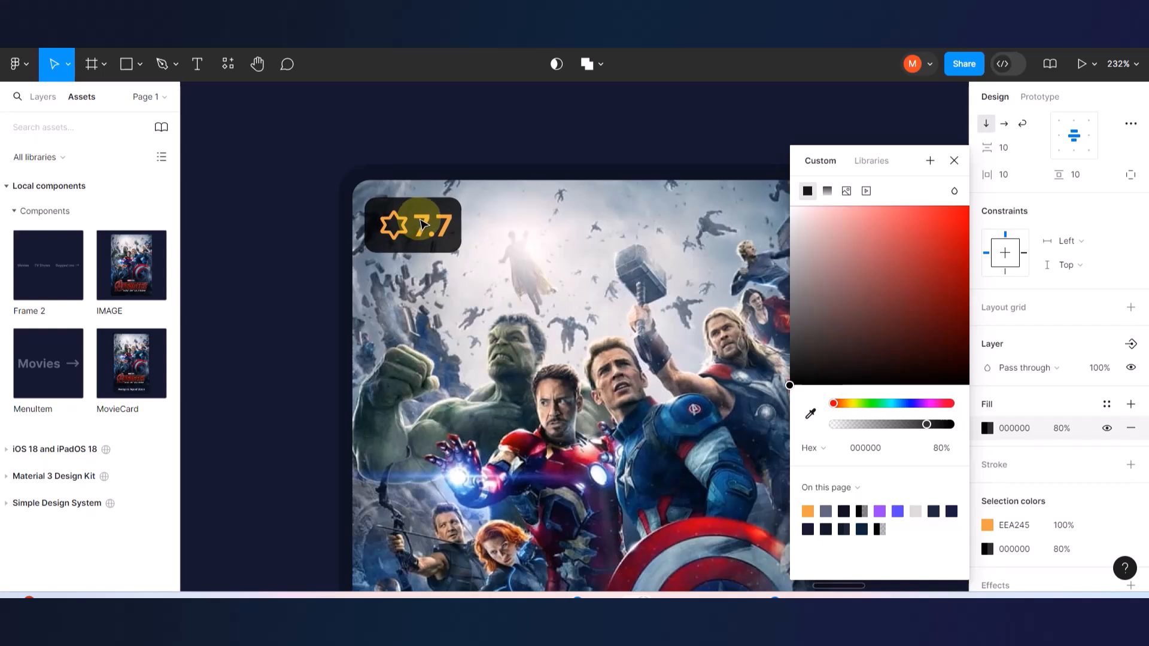
- Inspect the rating badges on the card grid's rows, including the Alien and Justice League cards
scroll(419, 222, down, 8)
scroll(420, 222, up, 3)
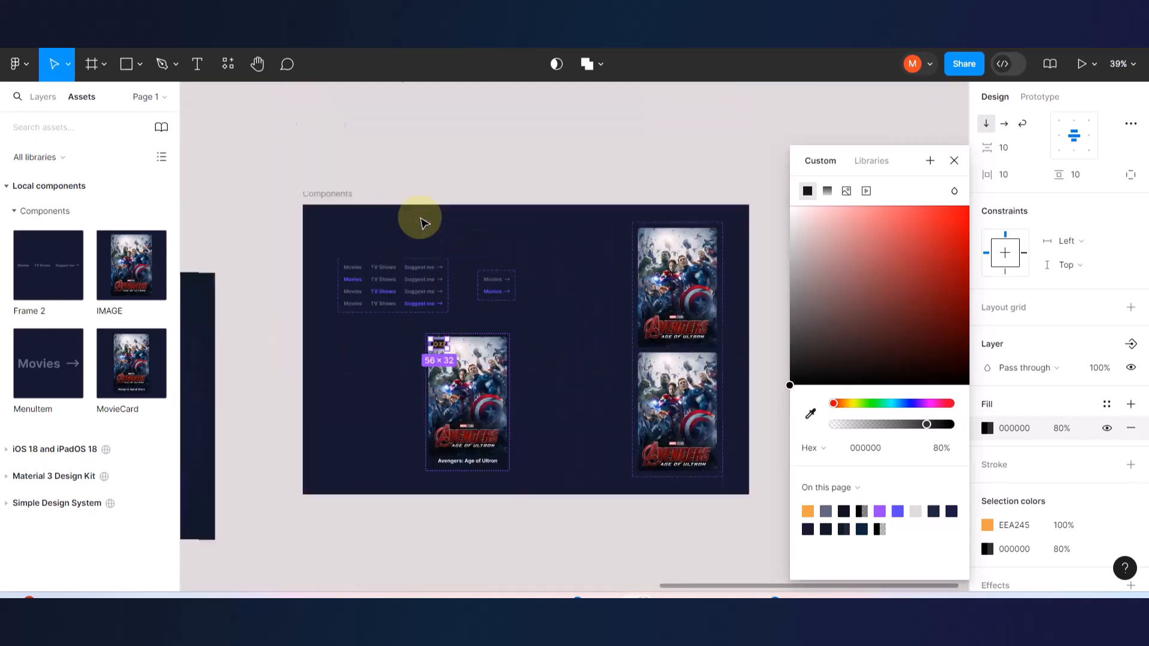
scroll(403, 223, down, 3)
scroll(403, 219, up, 5)
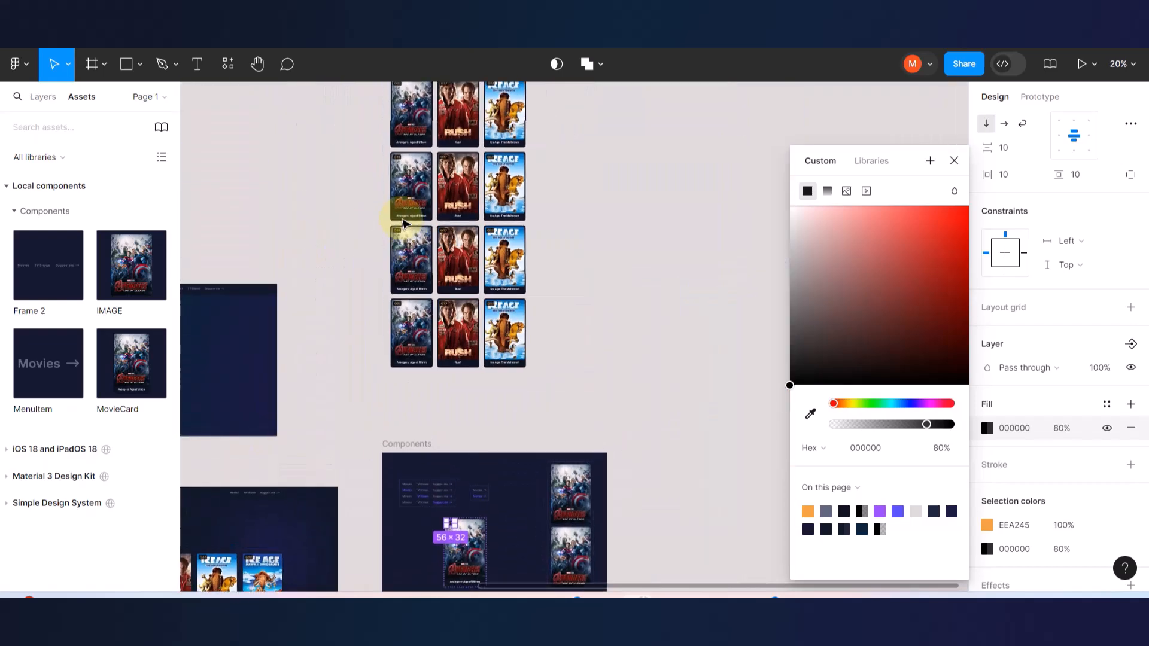
click(321, 218)
scroll(408, 145, up, 5)
scroll(413, 198, up, 2)
scroll(419, 202, up, 8)
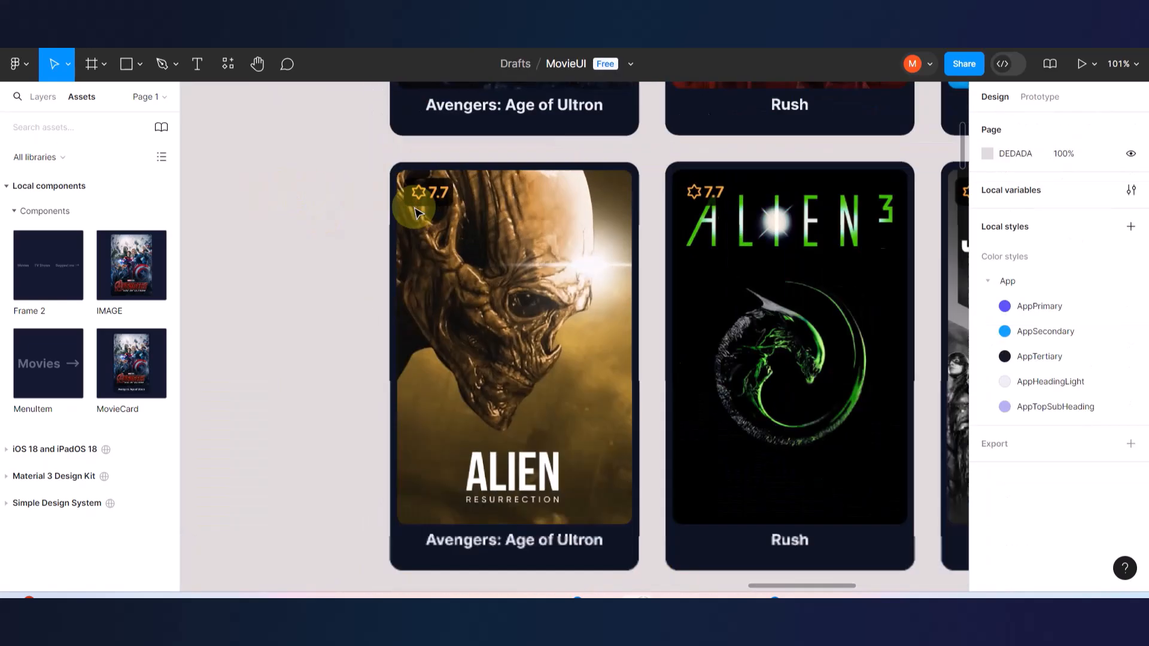
scroll(469, 259, down, 8)
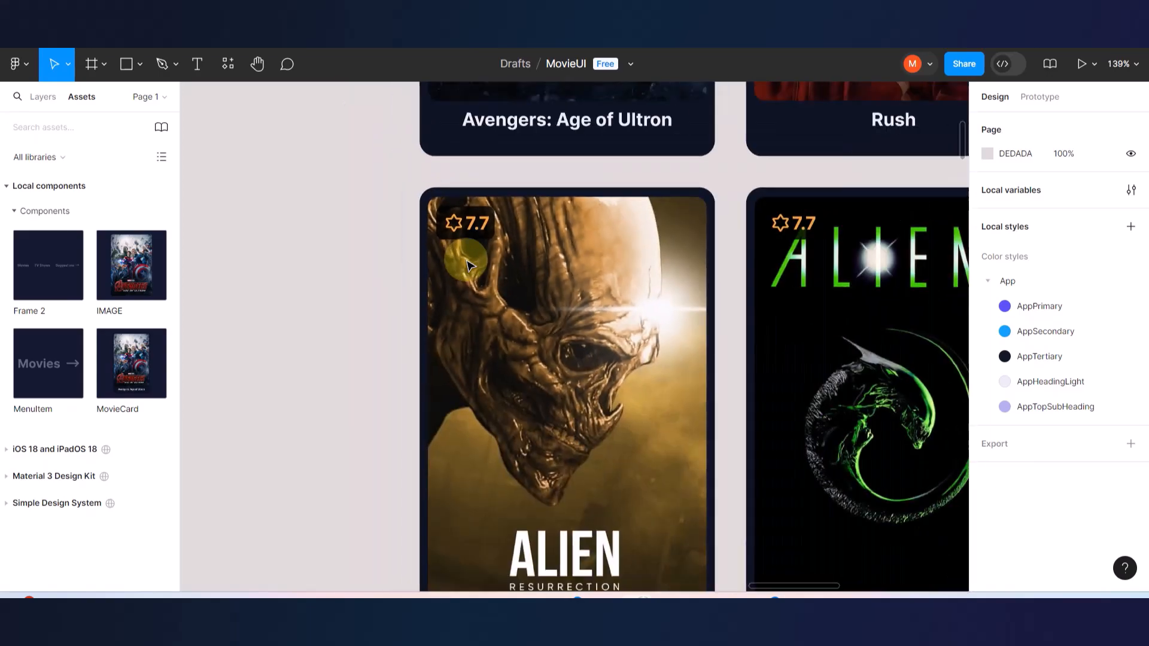
scroll(468, 263, up, 5)
scroll(469, 264, down, 3)
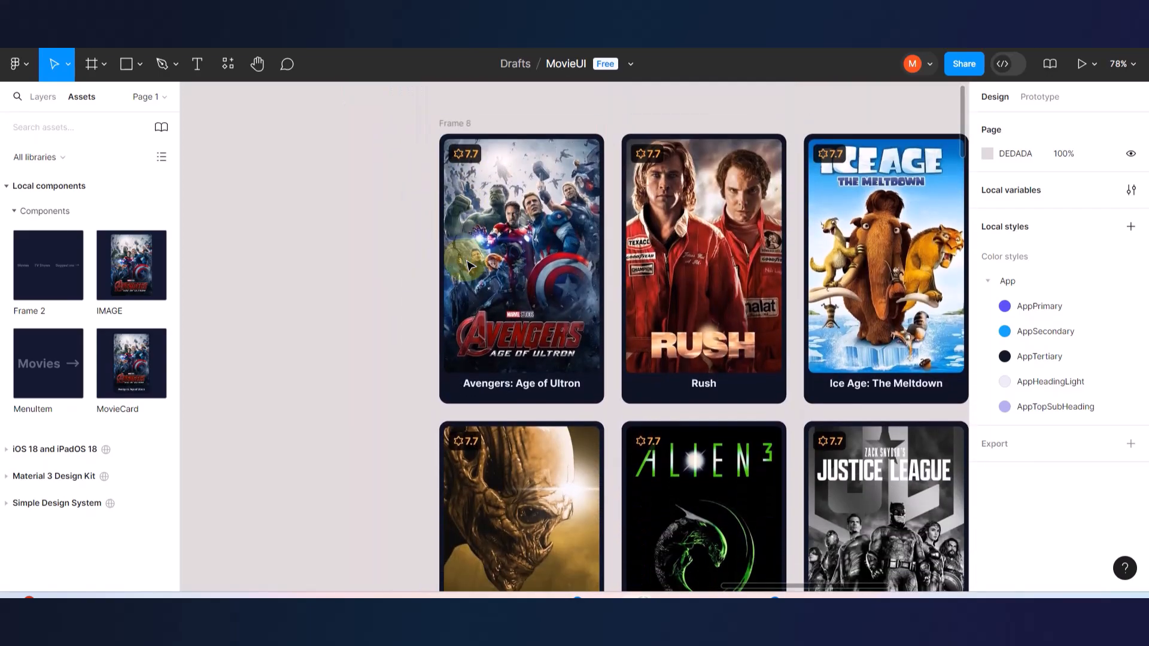
scroll(468, 265, down, 4)
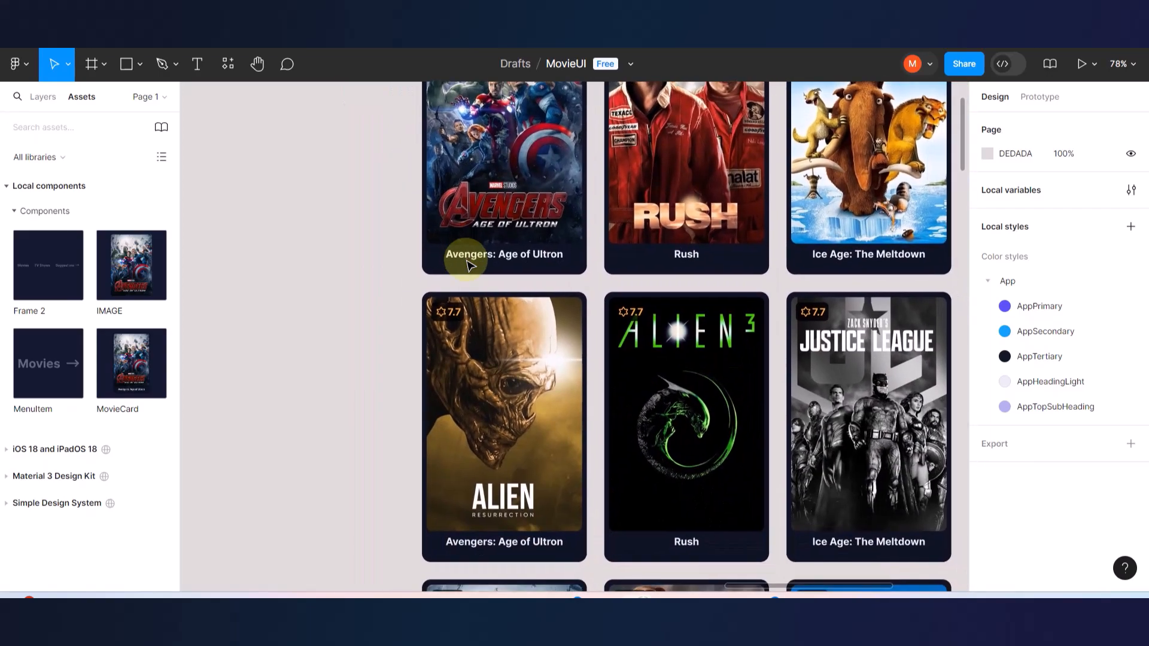
scroll(640, 367, down, 5)
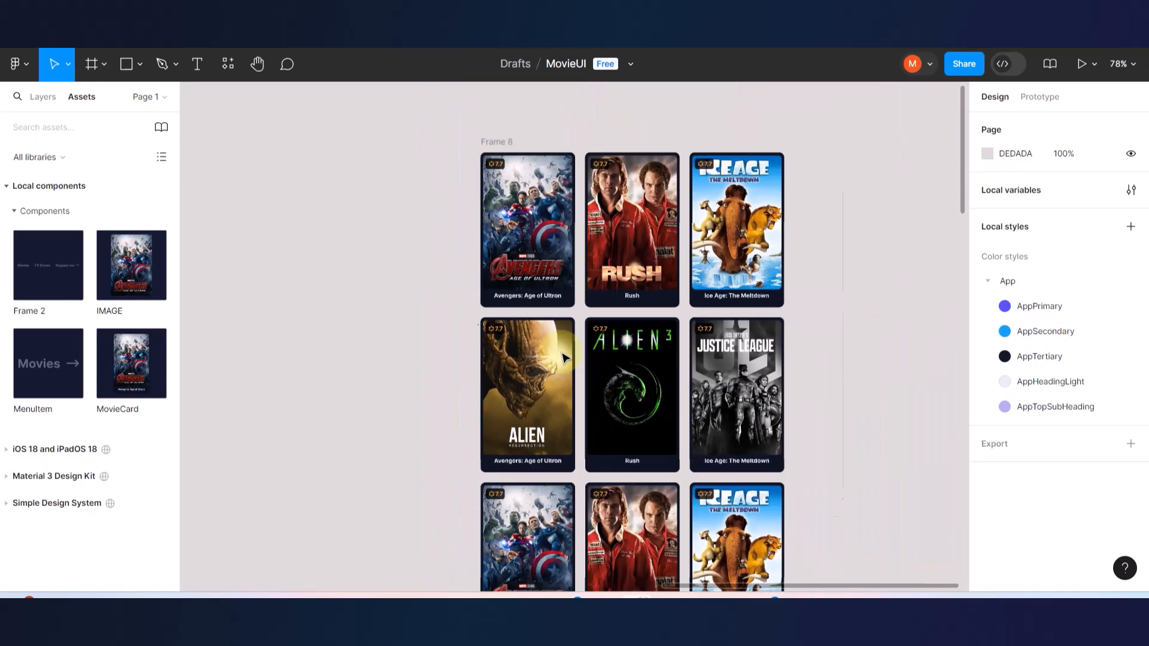
scroll(589, 395, down, 3)
scroll(589, 395, down, 3)
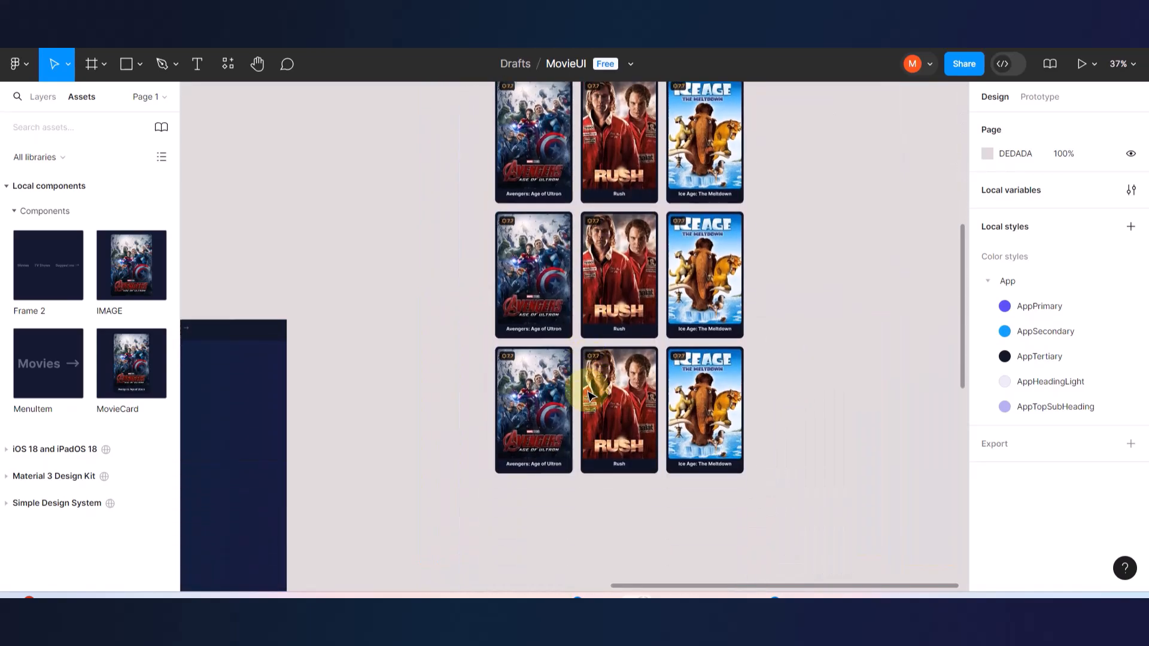
- Add the text "Mailehereko" in Inter Regular above the reference screen's Movies heading
scroll(588, 394, left, 5)
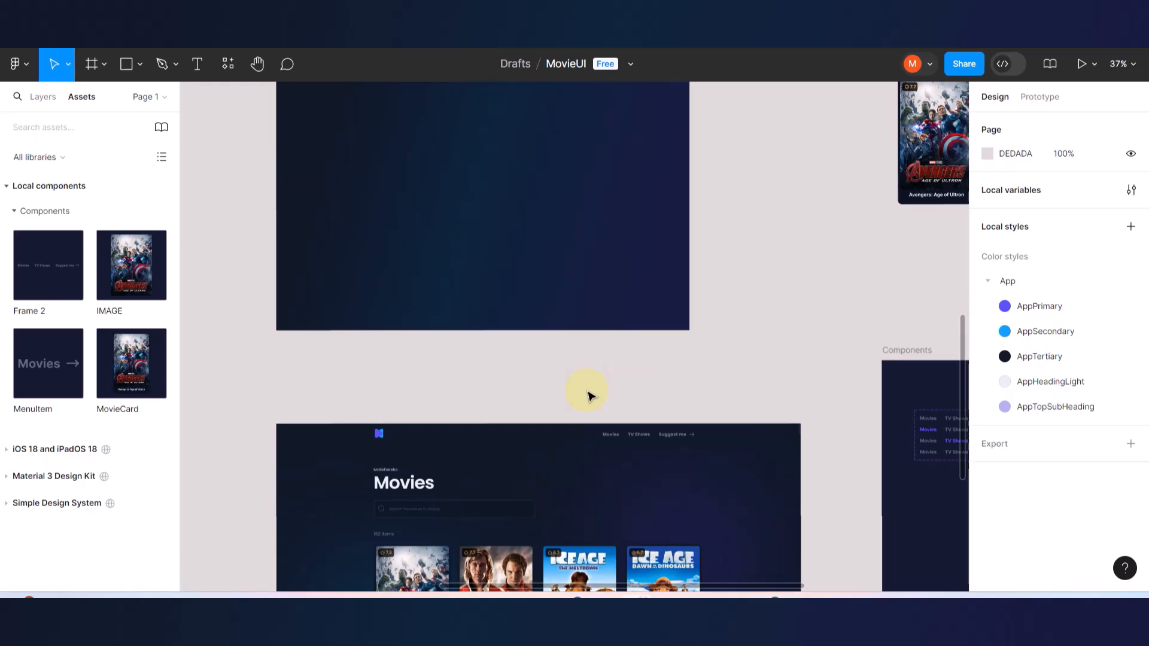
scroll(568, 398, down, 2)
scroll(431, 405, up, 6)
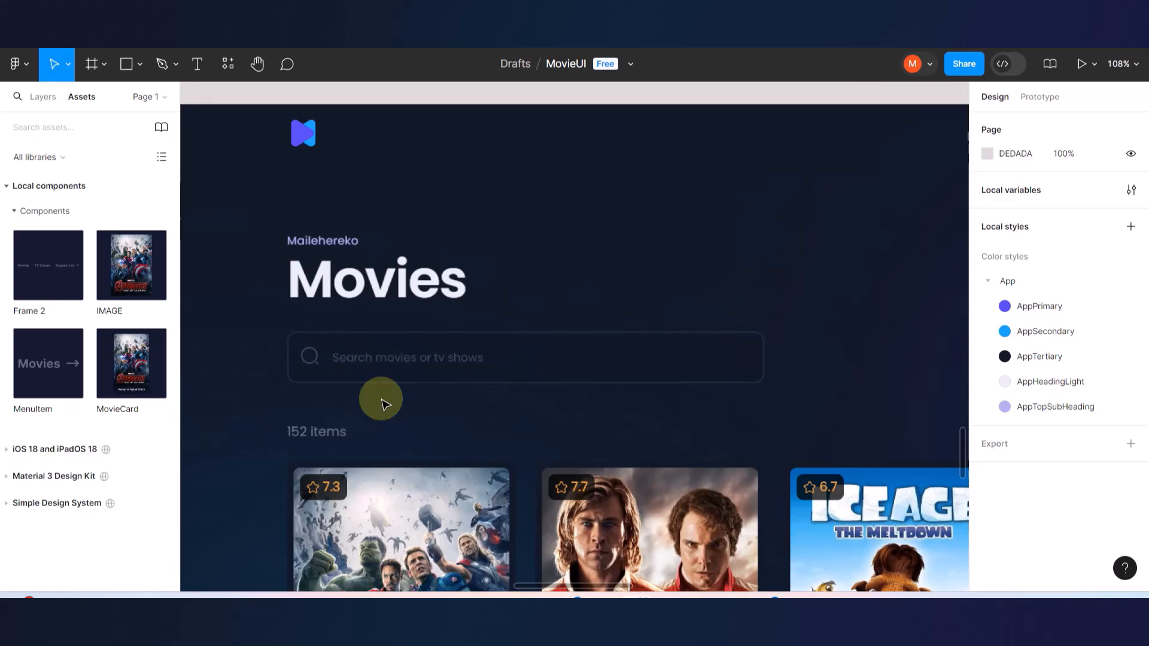
scroll(279, 232, up, 4)
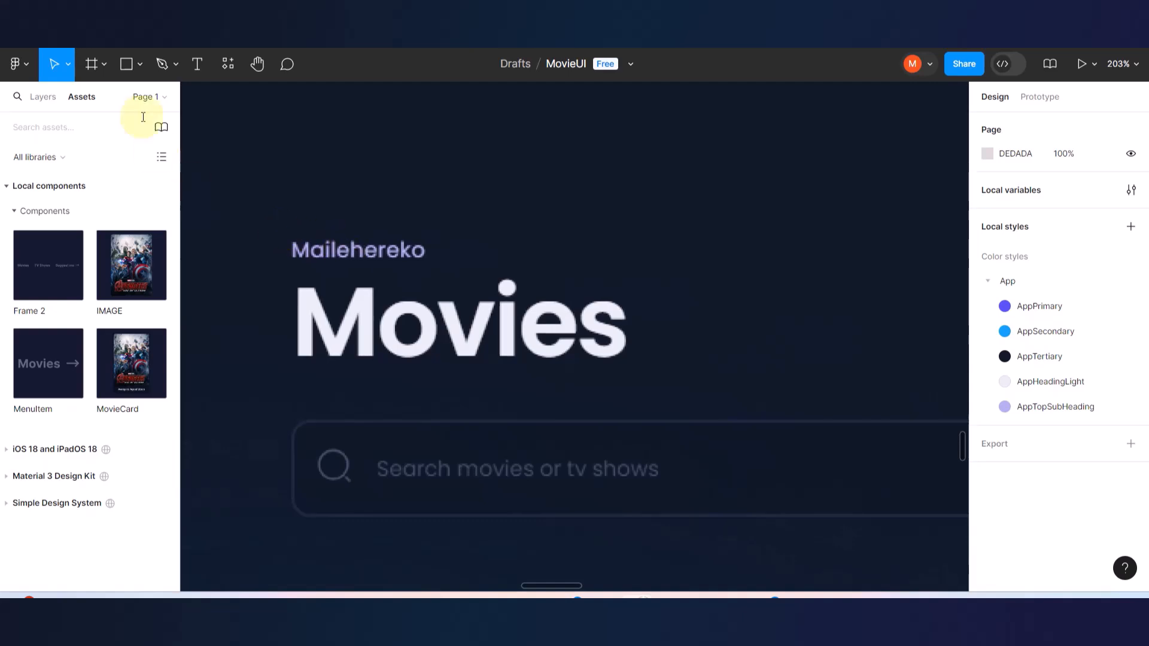
click(196, 63)
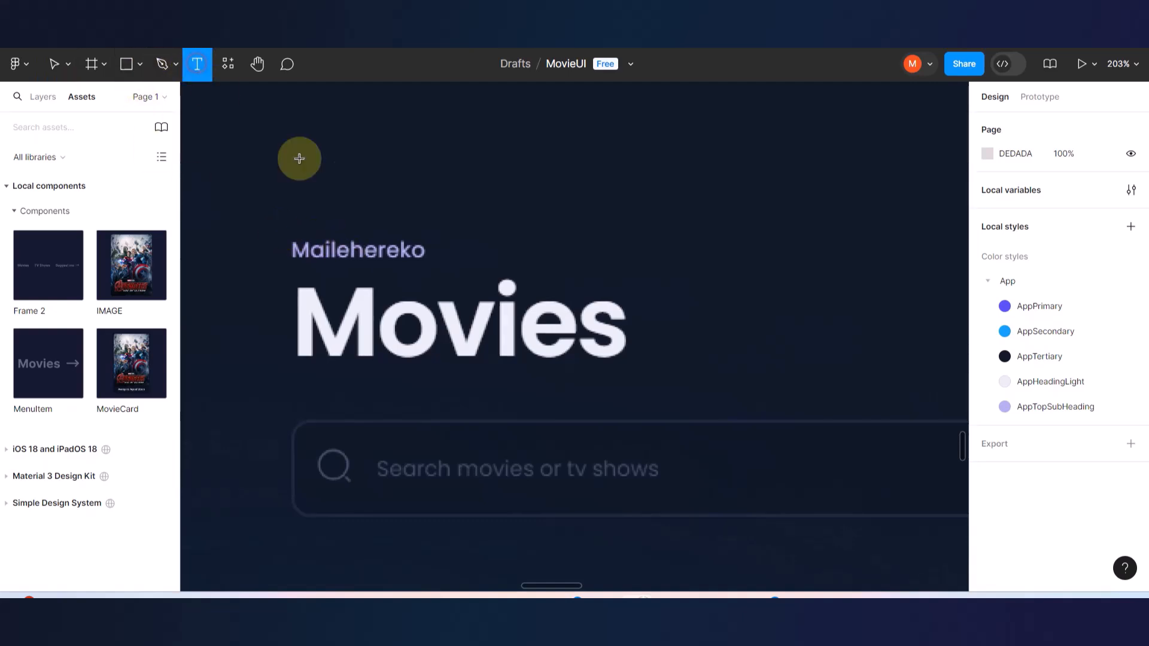
click(384, 190)
text(M)
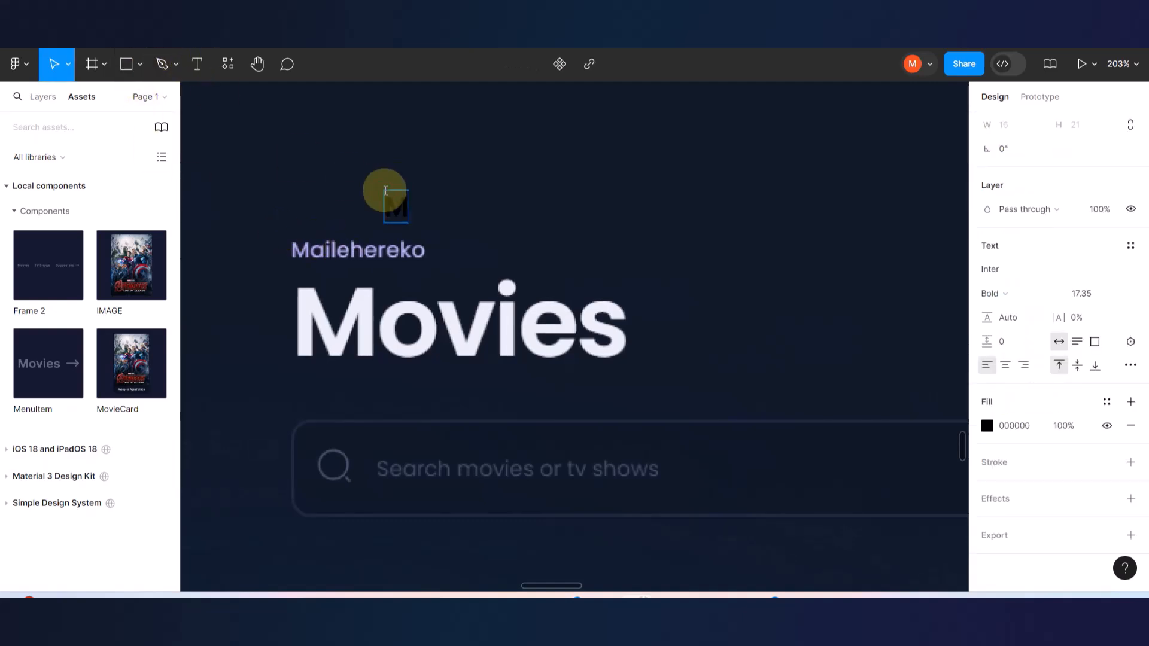
text(aile)
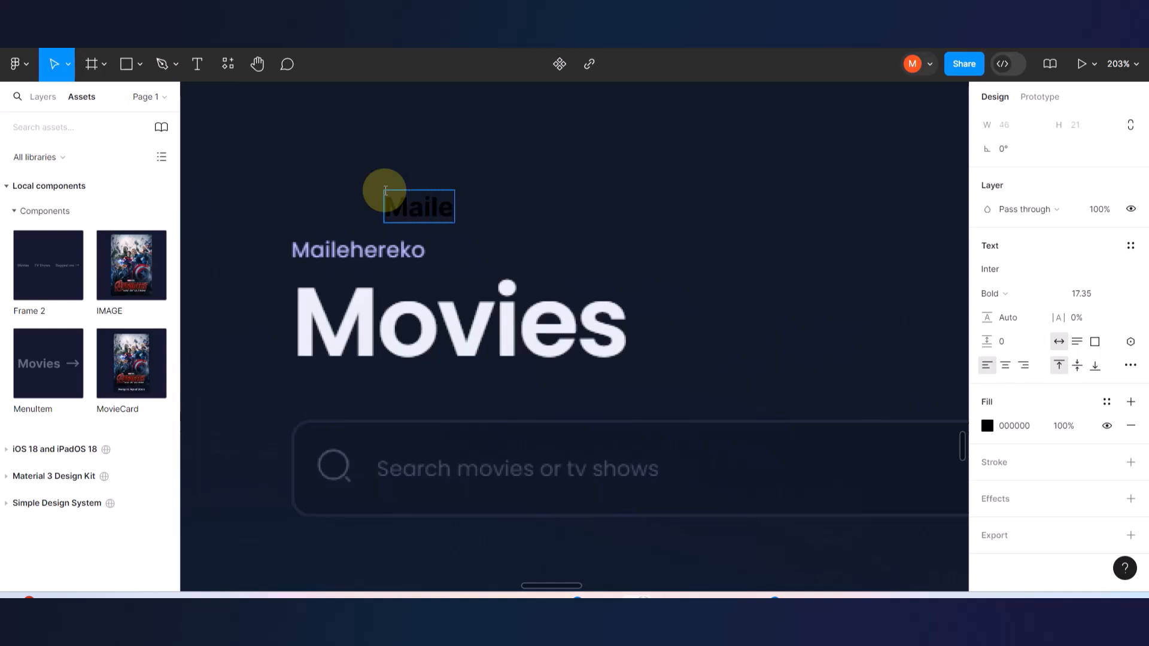
text(hereko)
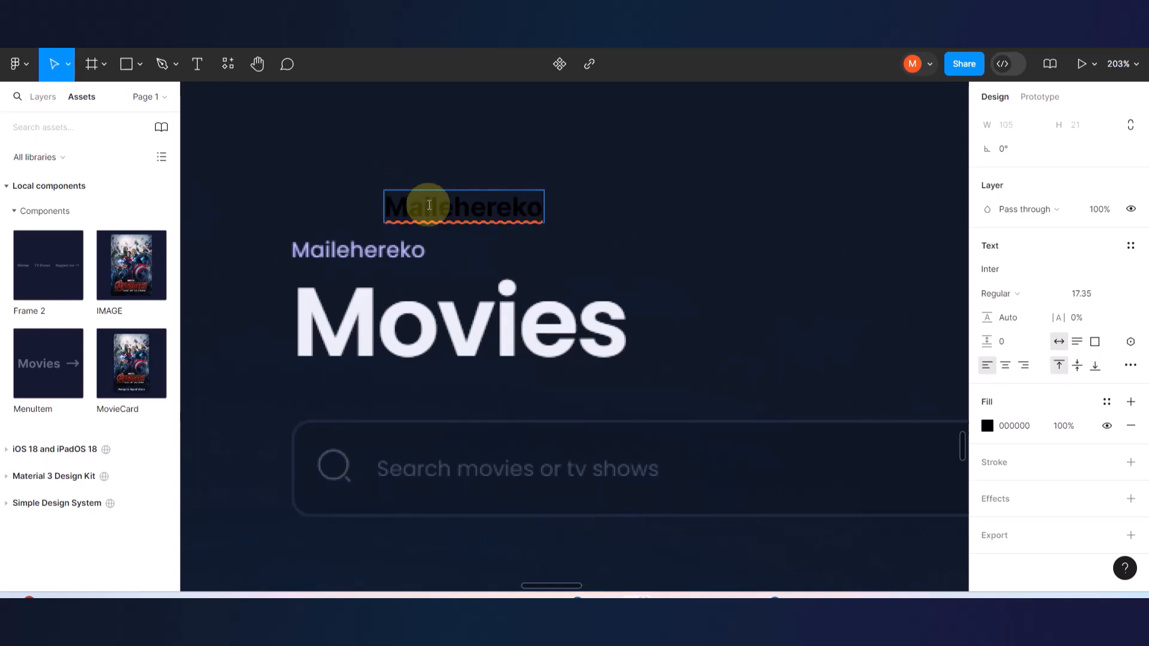
key(Escape)
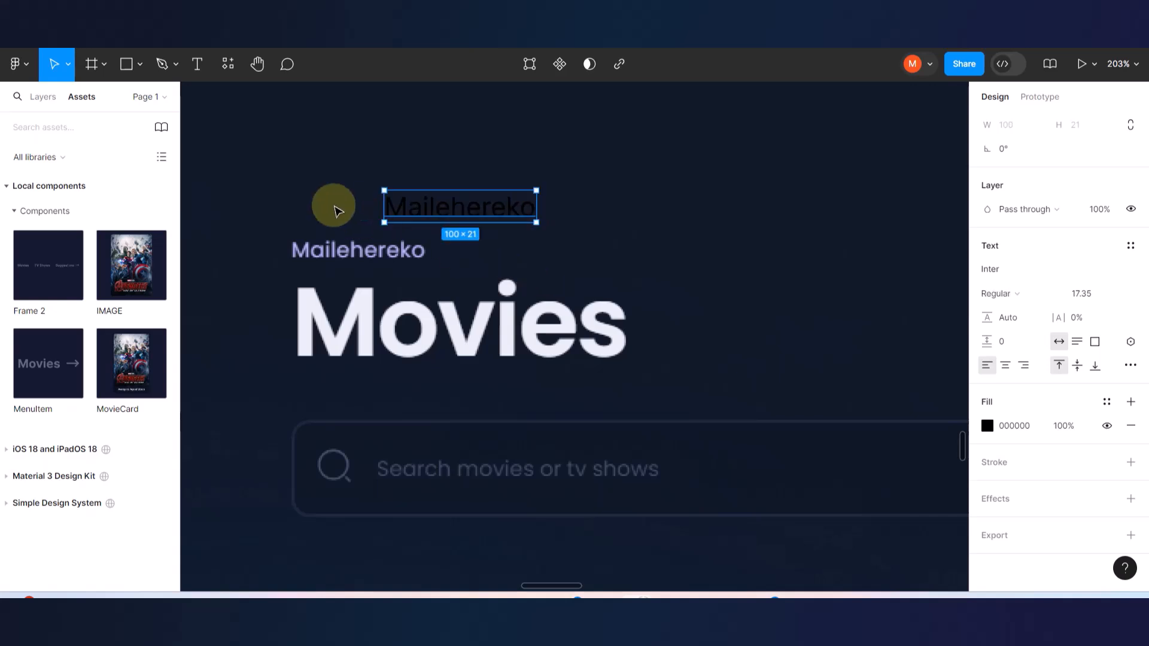
- Scale the Mailehereko text down to about 93 × 20 to match the reference label and place it just above that label
scroll(334, 206, up, 3)
drag(459, 206, 252, 296)
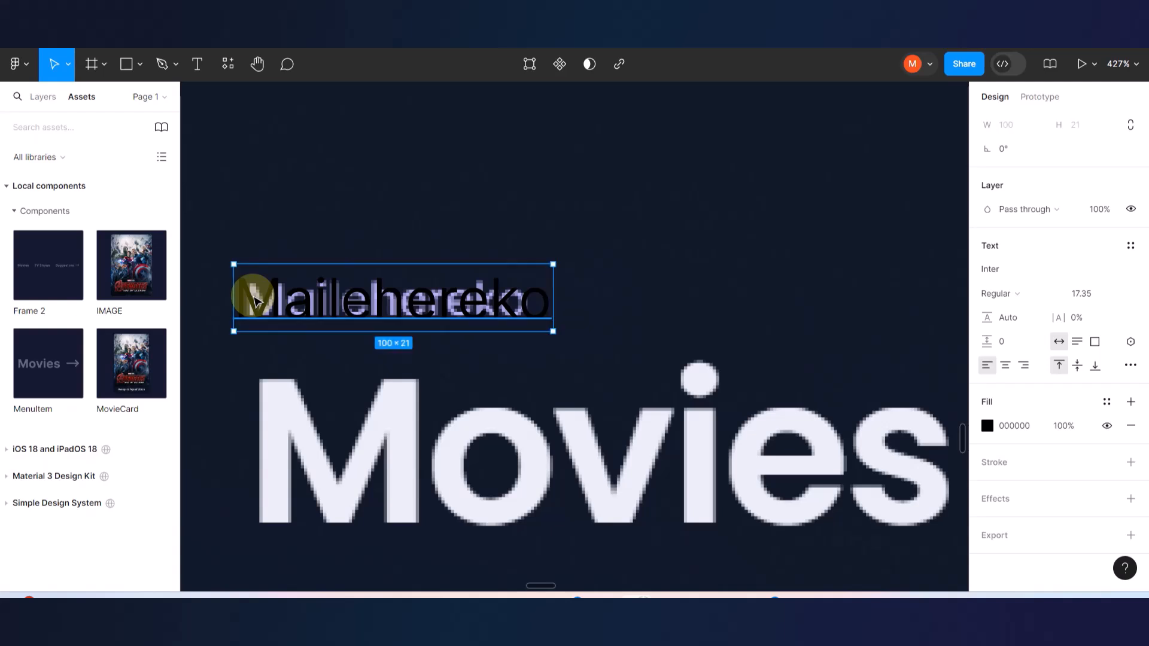
key(k)
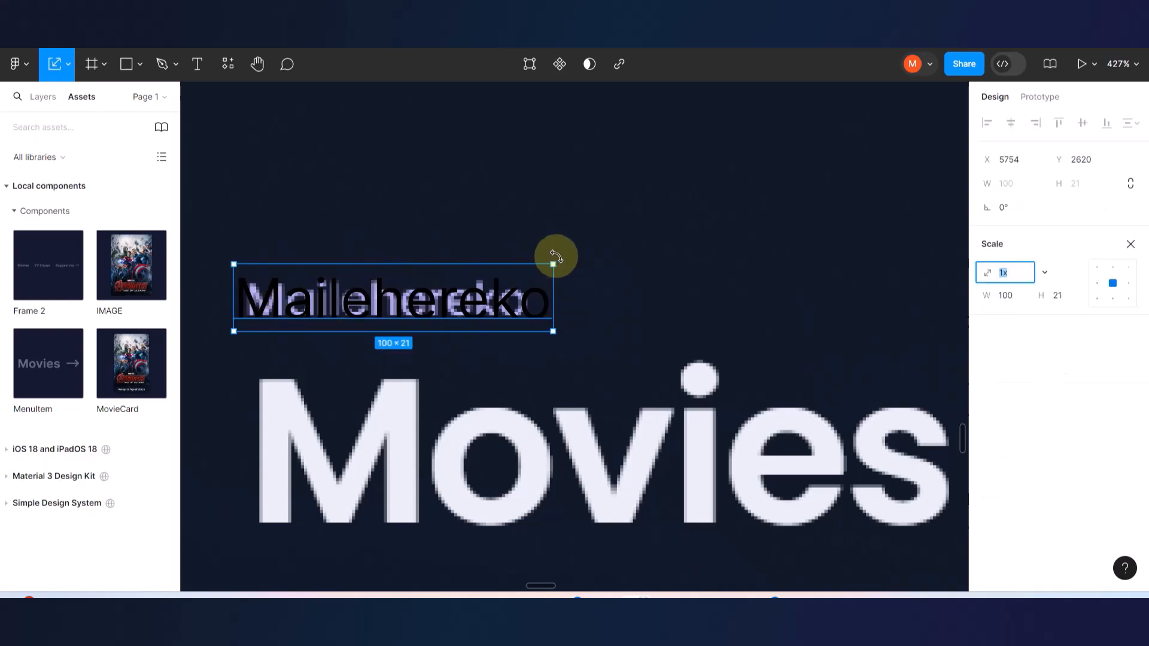
drag(552, 264, 530, 269)
drag(430, 301, 435, 247)
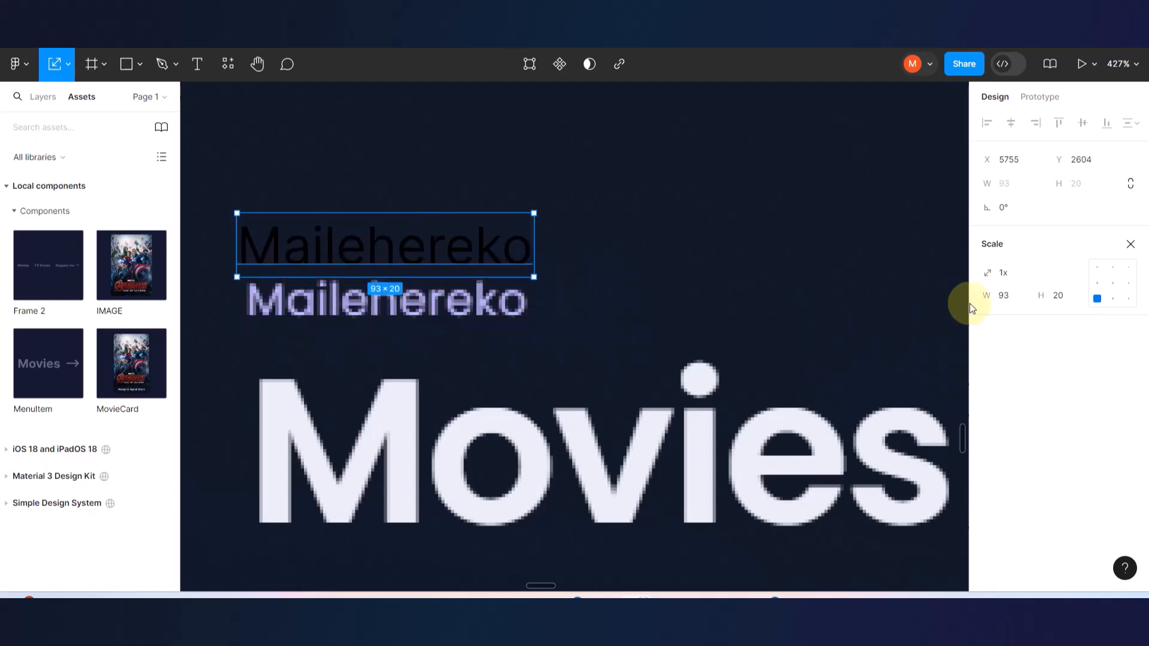
- Apply the AppTopSubHeading color style to the Mailehereko text and position it over the reference label
key(v)
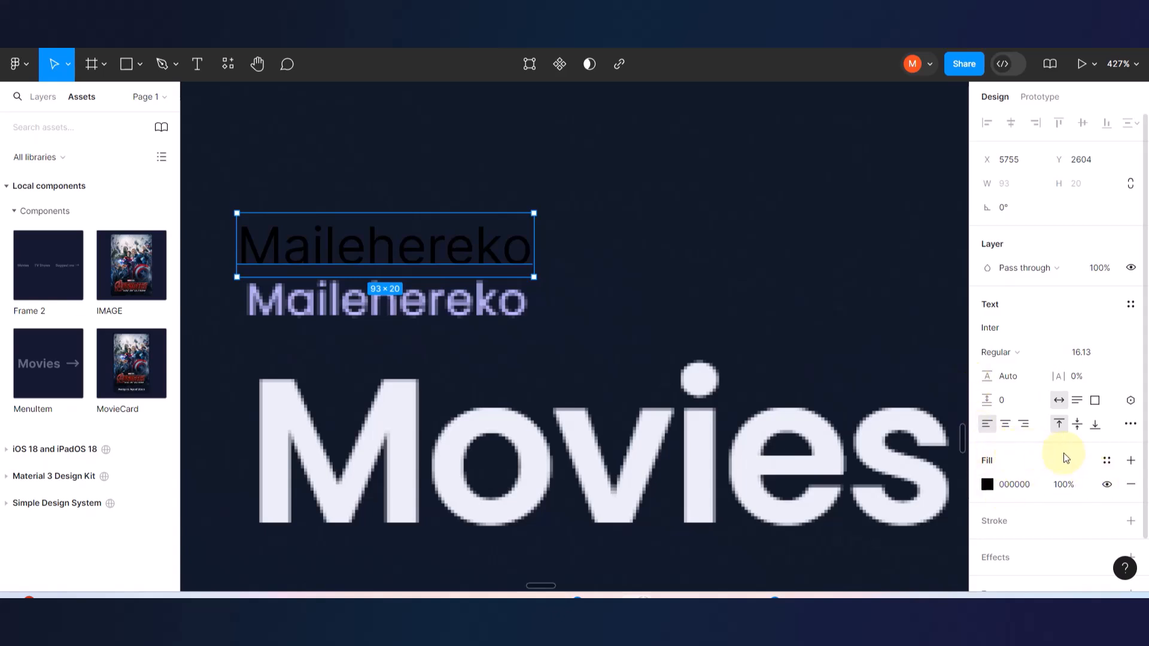
click(1113, 461)
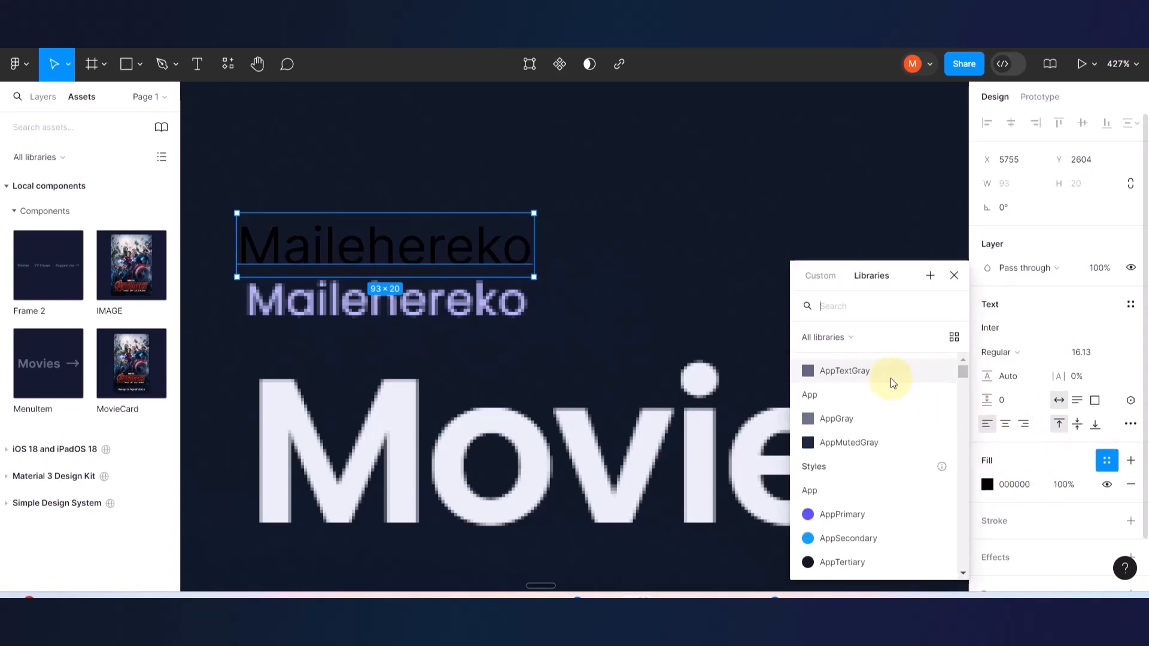
scroll(812, 518, down, 3)
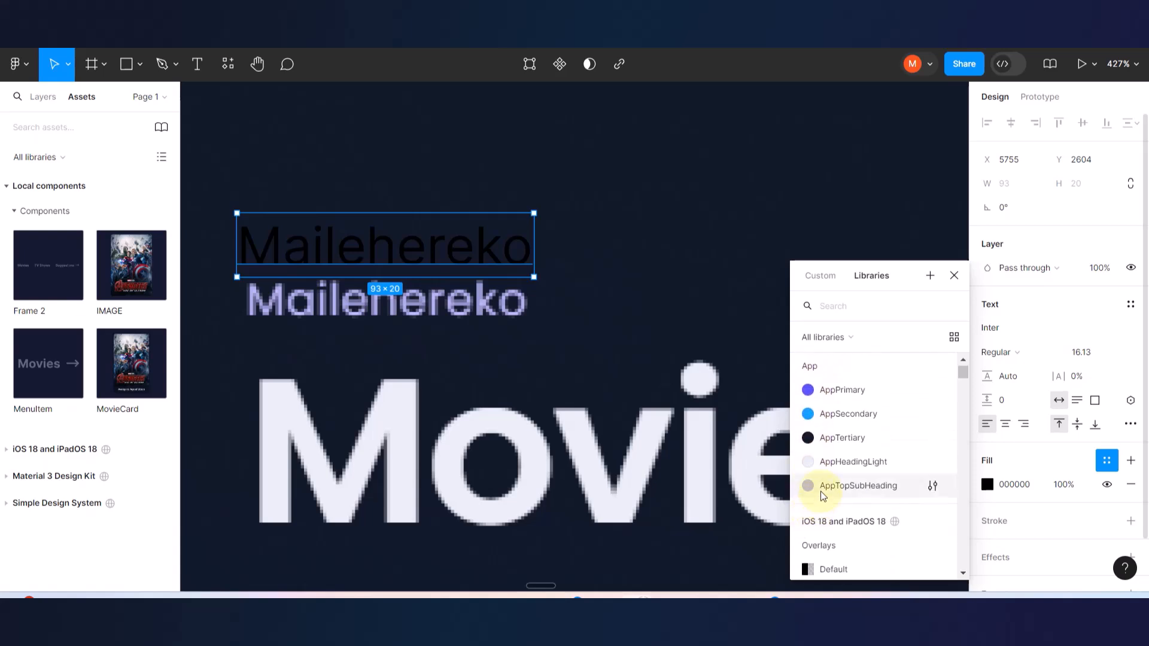
click(850, 485)
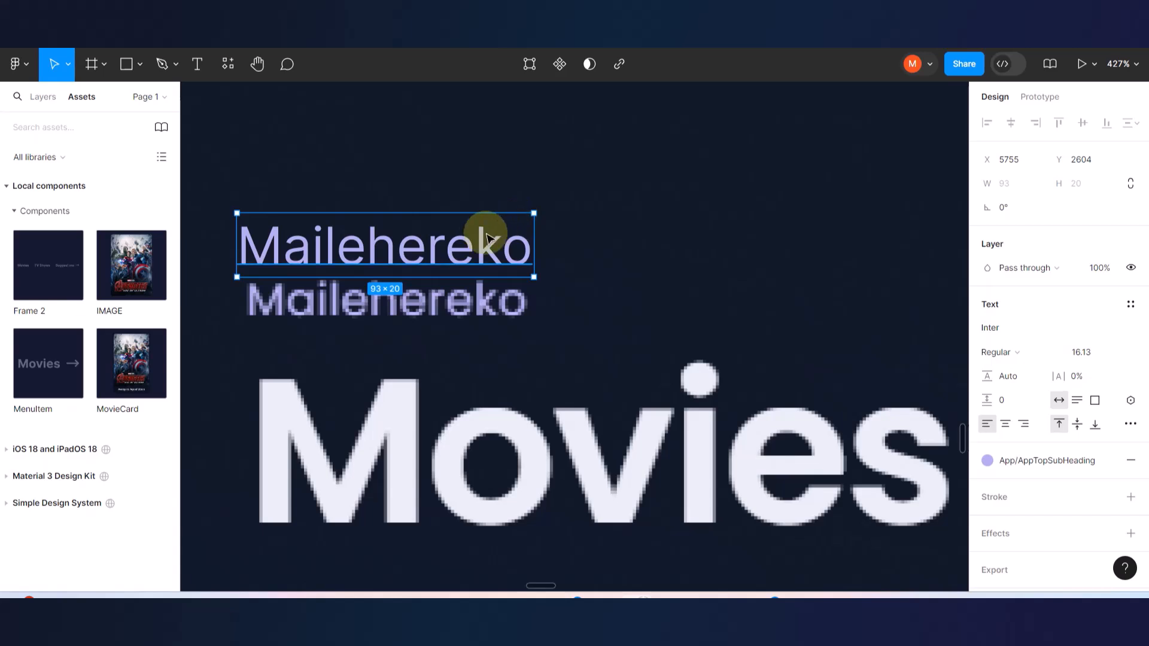
drag(477, 235, 488, 302)
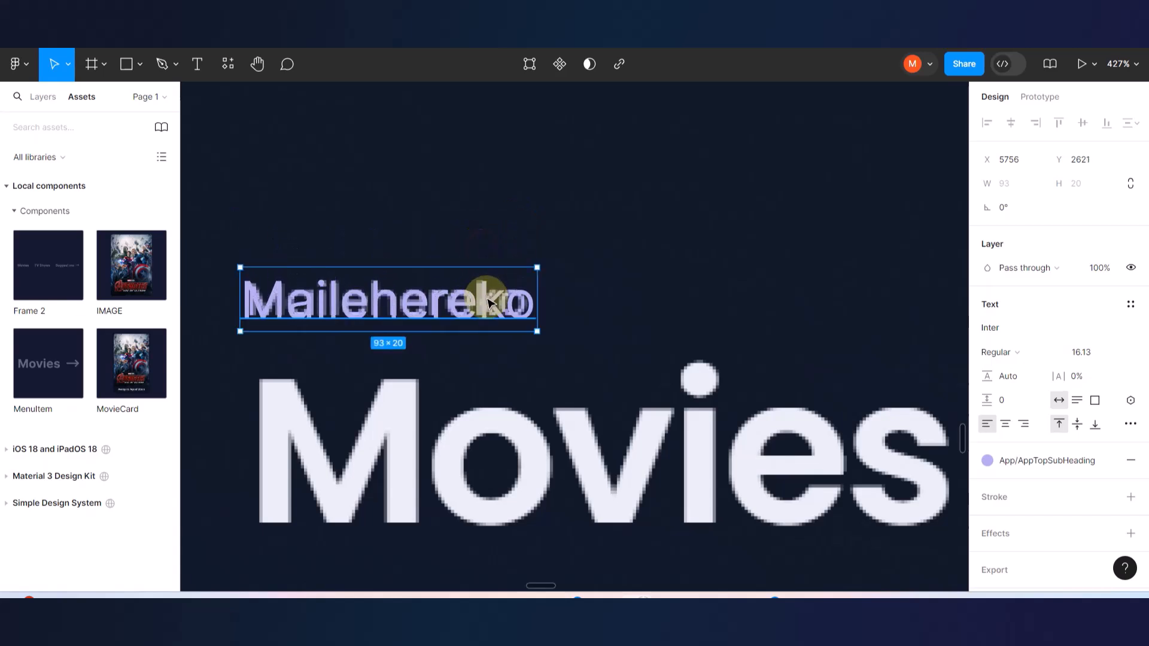
- Duplicate the Mailehereko text below the reference Movies heading, change the copy's text to "Movies" and make it bold
scroll(526, 259, down, 3)
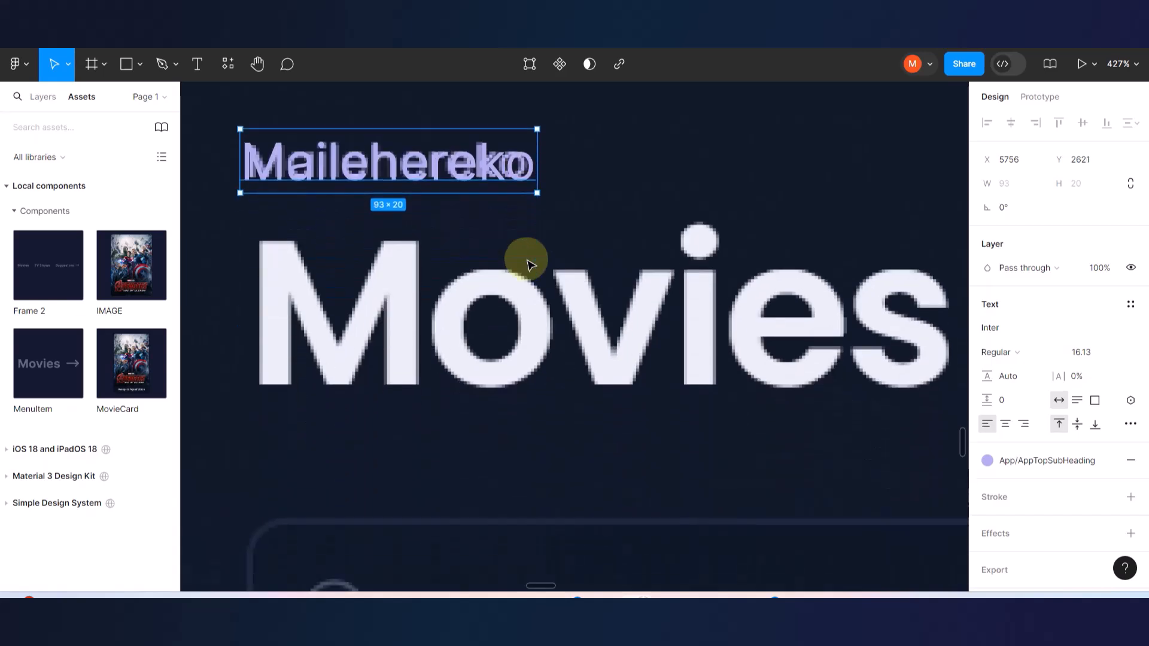
click(413, 231)
drag(398, 159, 424, 433)
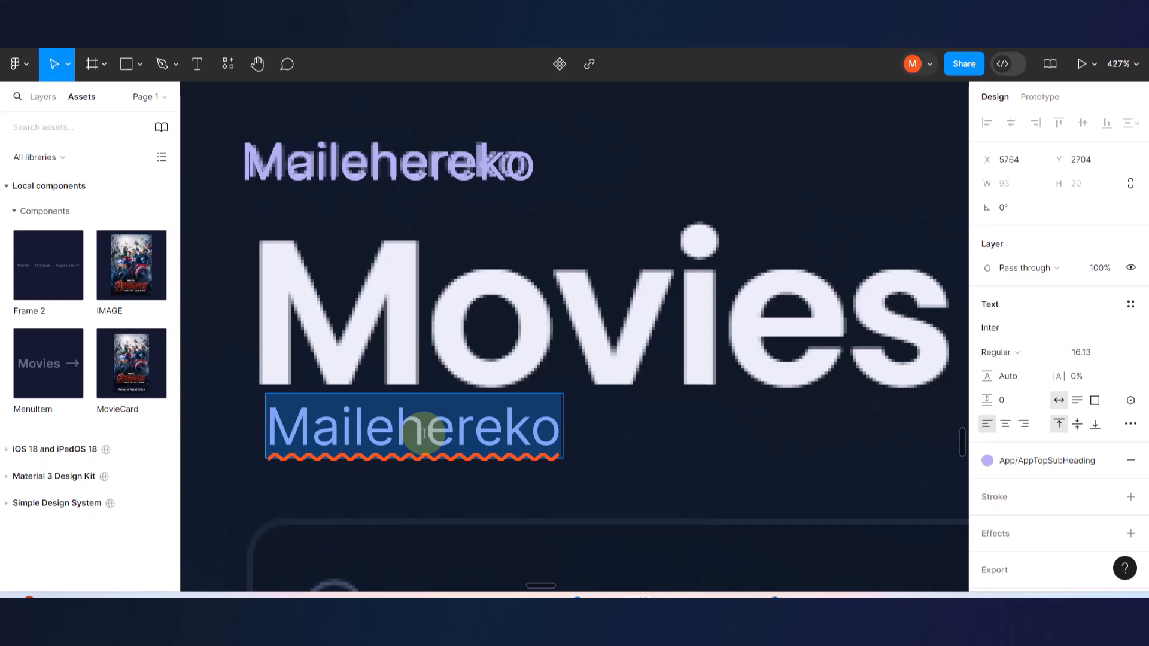
text(Movies)
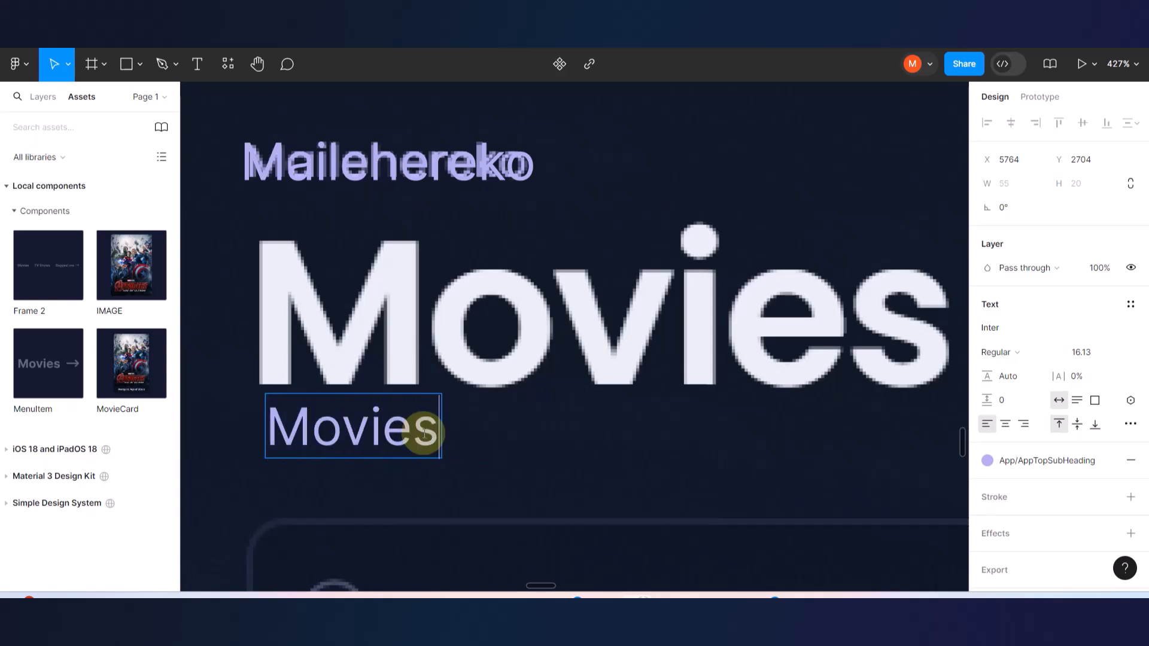
key(Escape)
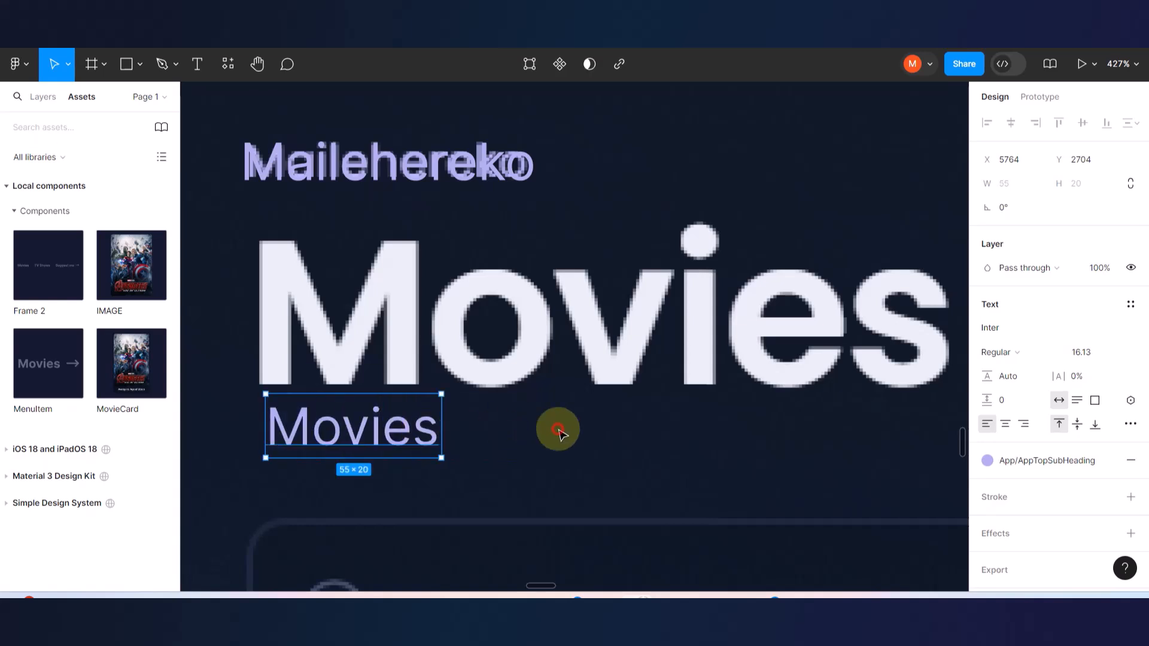
key(ctrl+b)
click(442, 431)
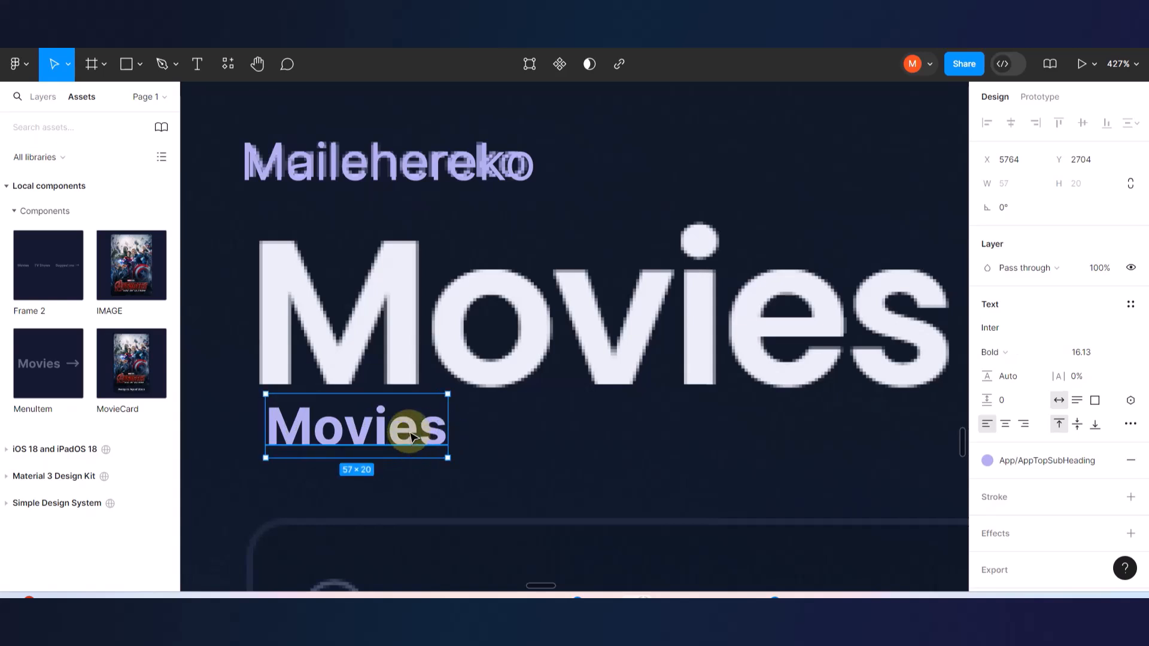
- Scale the Movies text up to about 225 × 77 and position it over the reference heading
key(k)
scroll(408, 434, down, 3)
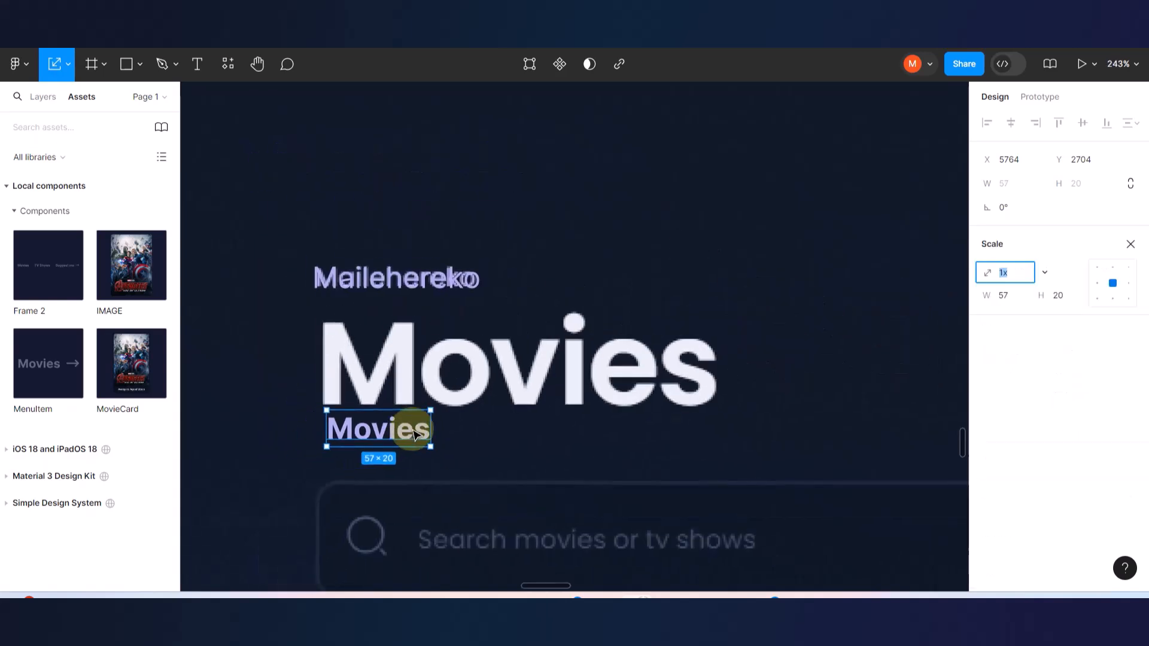
drag(430, 411, 614, 302)
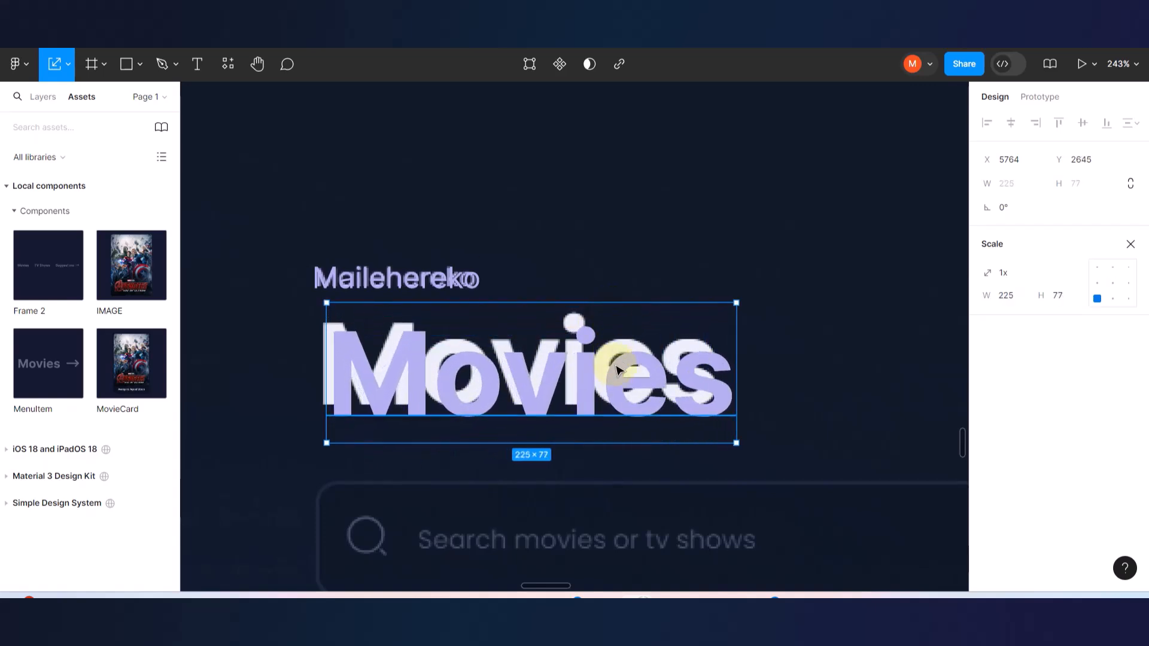
drag(610, 374, 601, 371)
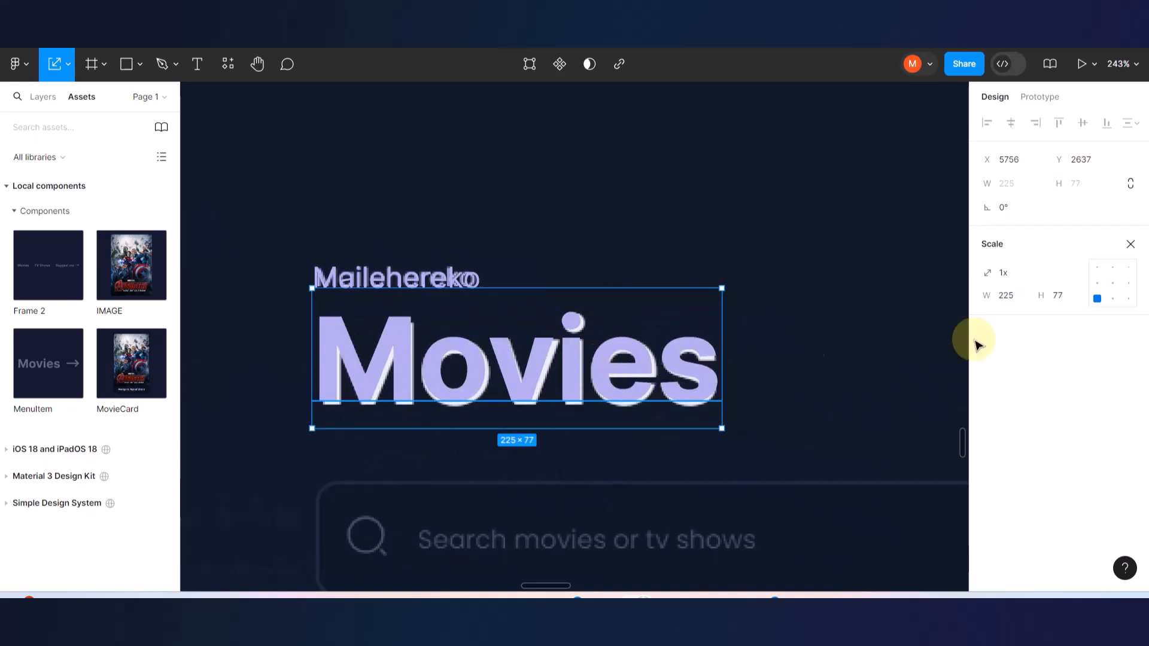
- Change the Movies heading's fill to the AppHeadingLight color style
key(v)
scroll(991, 330, down, 1)
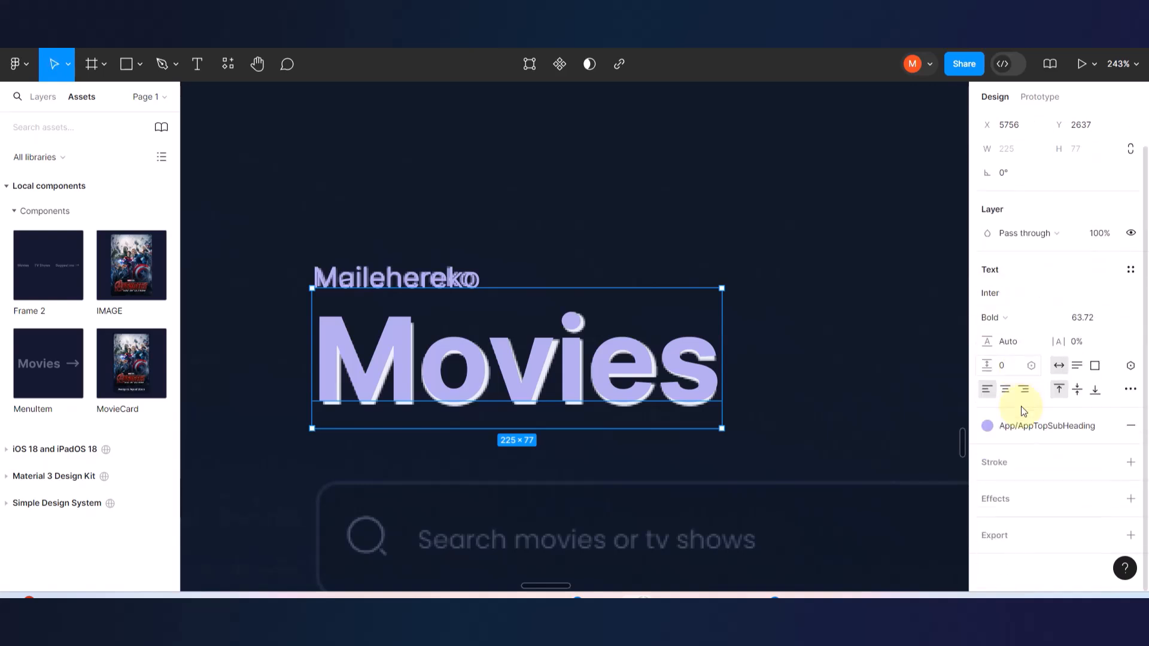
click(987, 427)
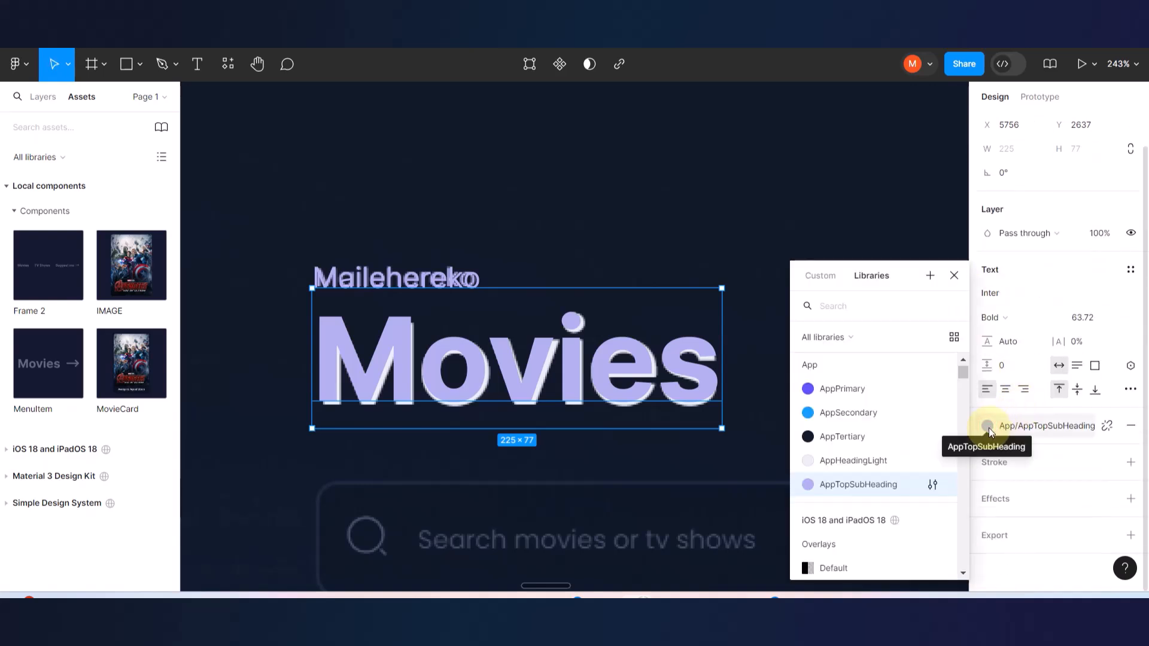
click(845, 460)
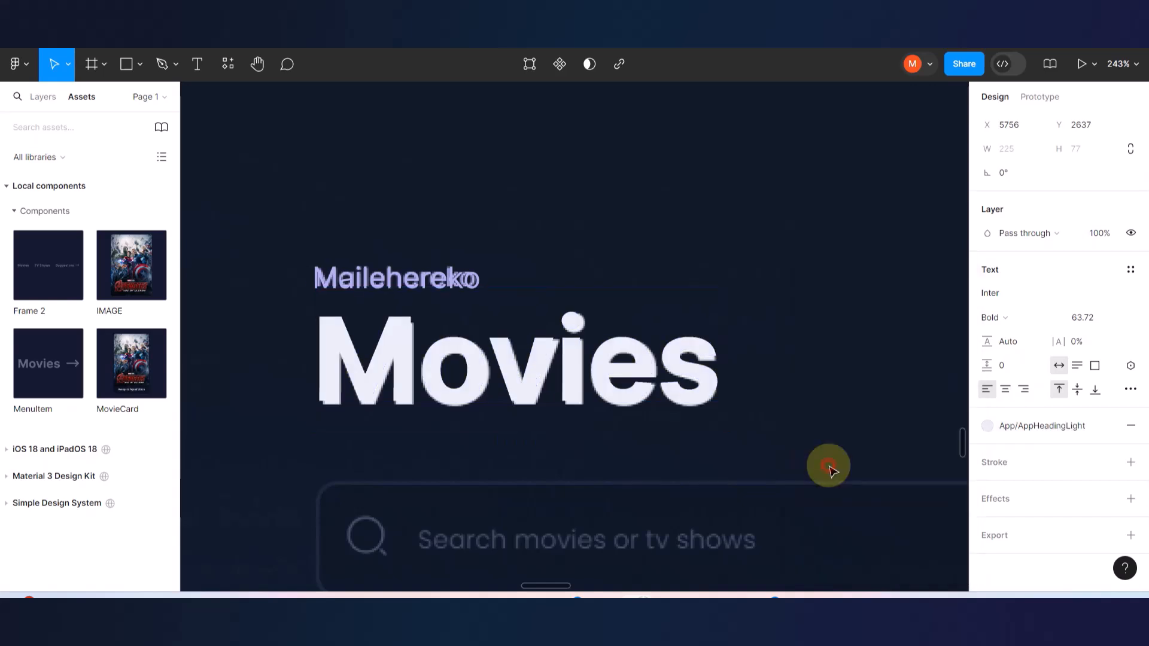
- Place a copy of the Mailehereko text inside the reference screen's search bar
scroll(559, 379, down, 5)
scroll(559, 379, down, 3)
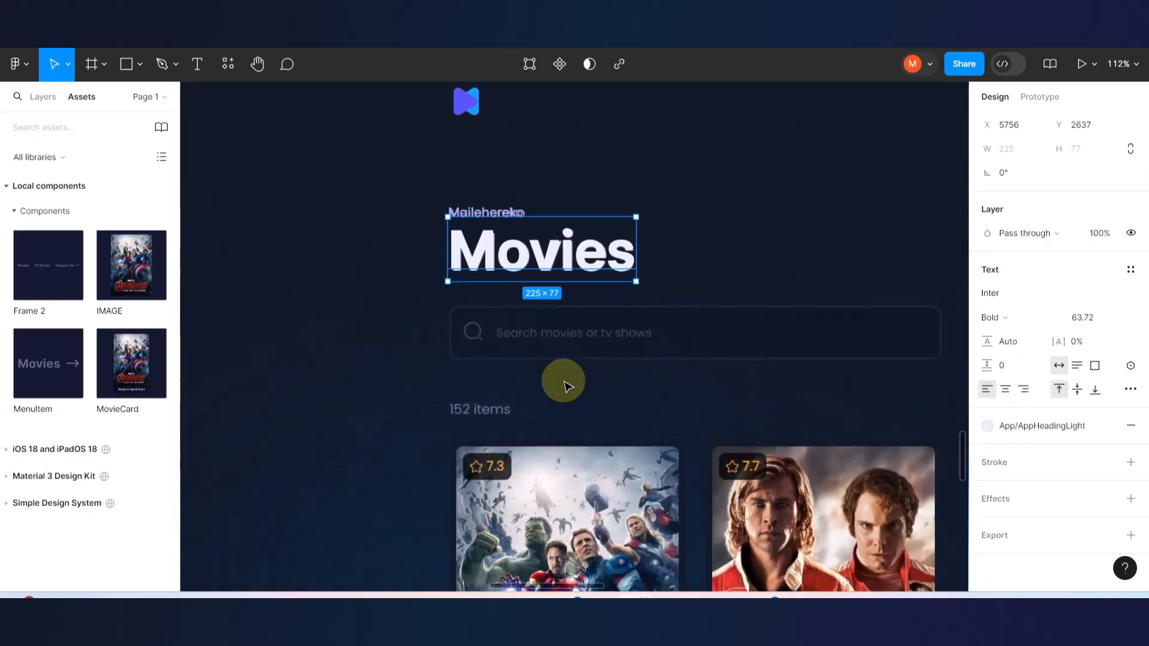
scroll(636, 364, up, 2)
click(464, 190)
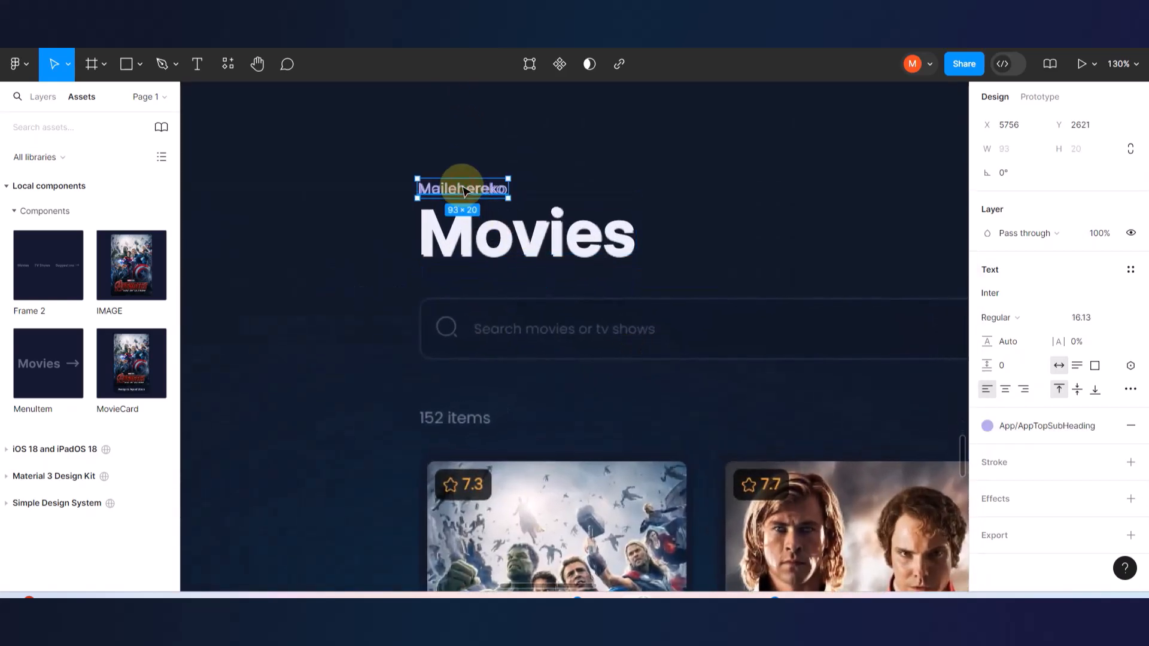
alt+drag(460, 189, 592, 345)
scroll(585, 343, up, 5)
- Change the copied text in the search bar to "Search movies or tv shows"
double_click(576, 348)
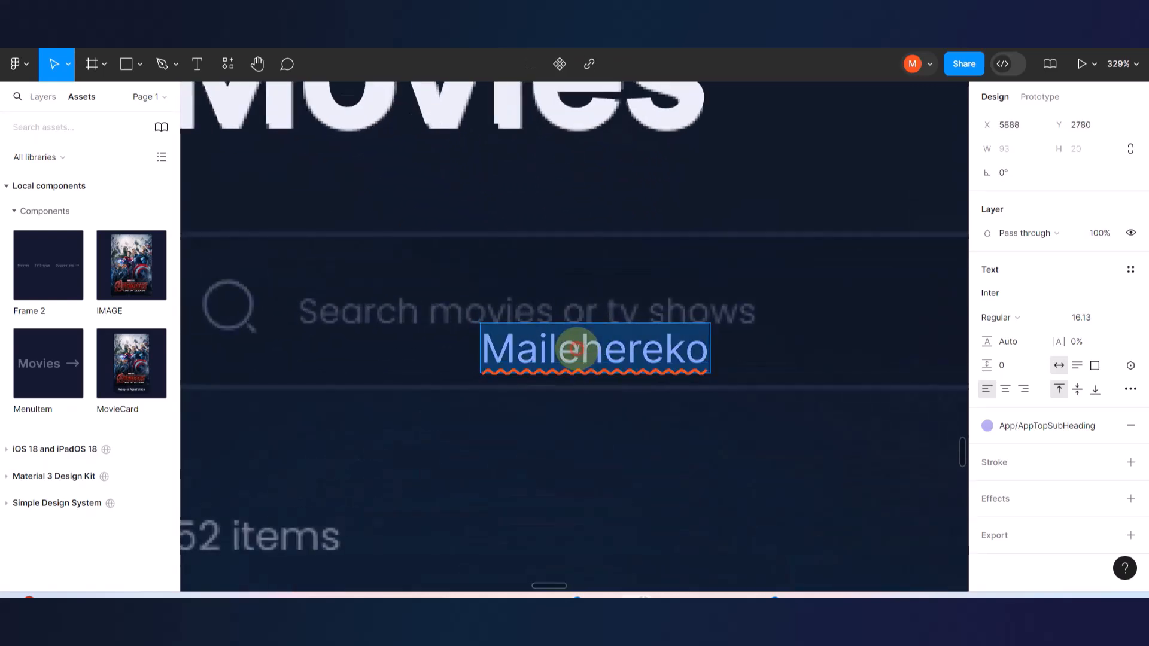
text(S)
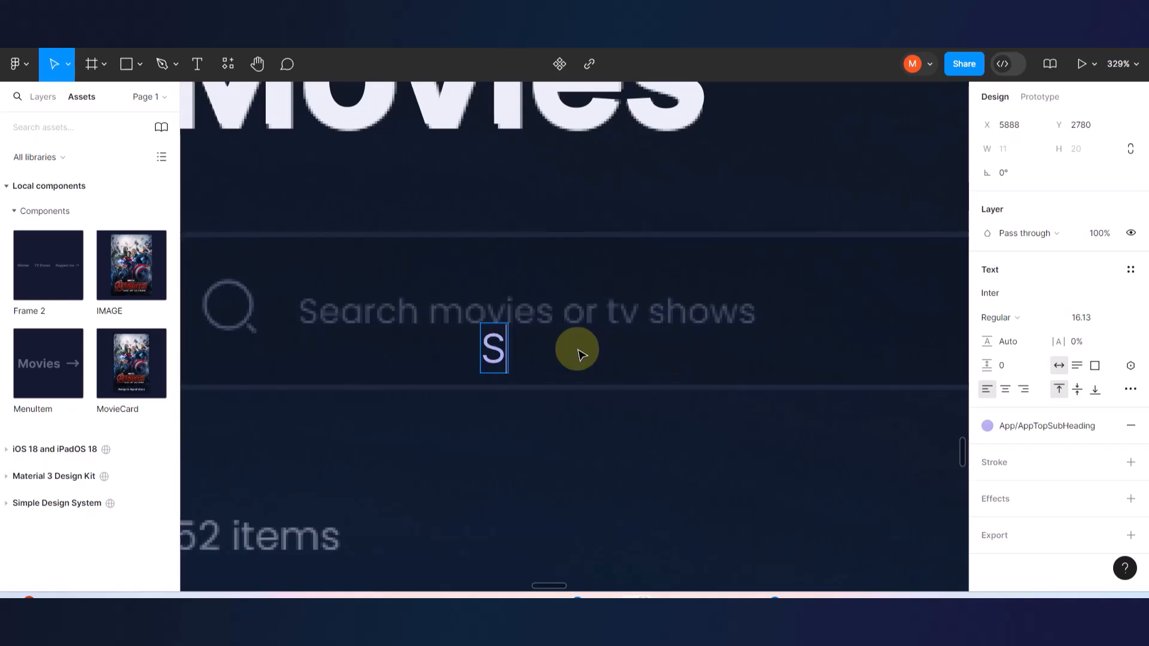
text(ear)
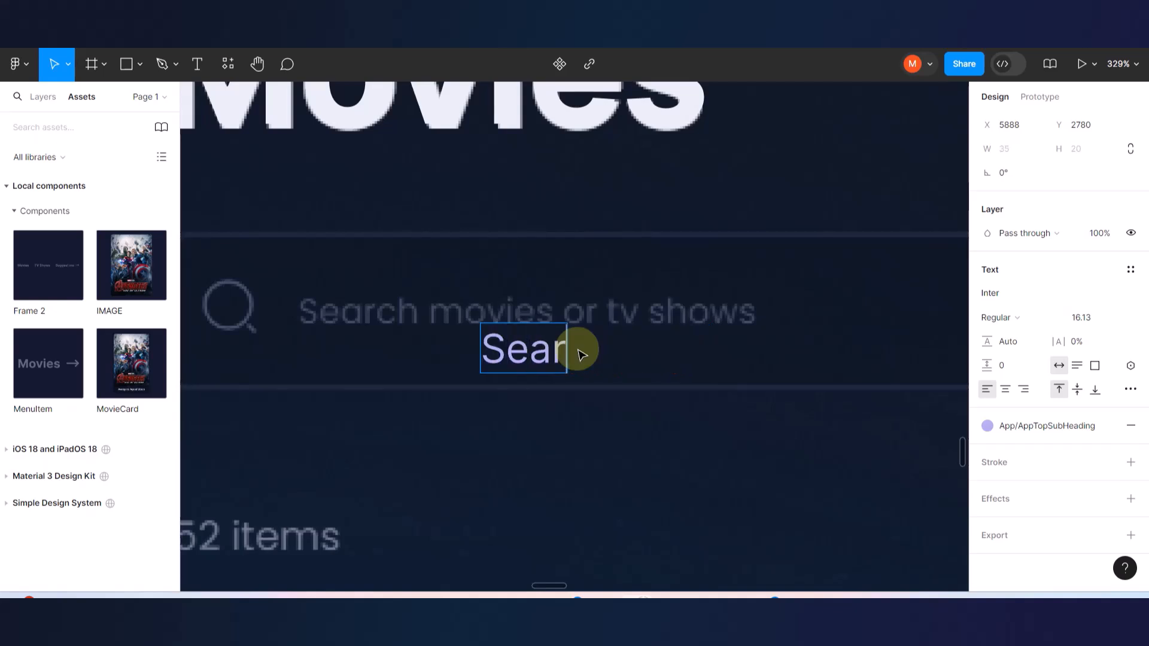
text(ch mo)
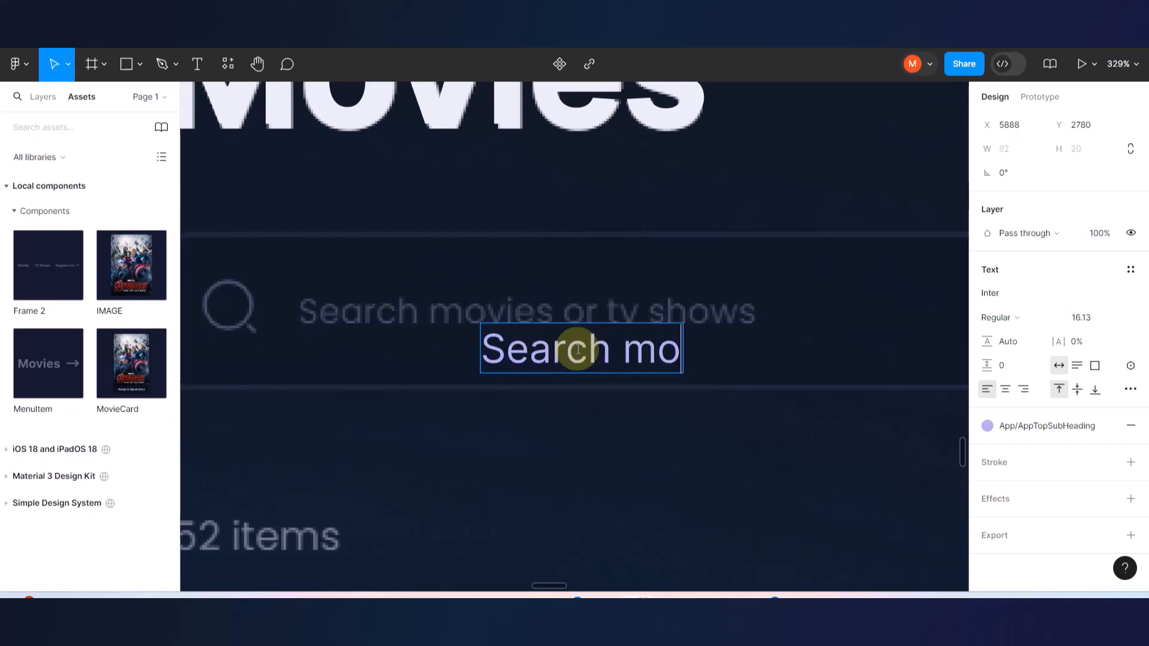
text(vies o)
key(BackSpace)
key(BackSpace)
text(ot)
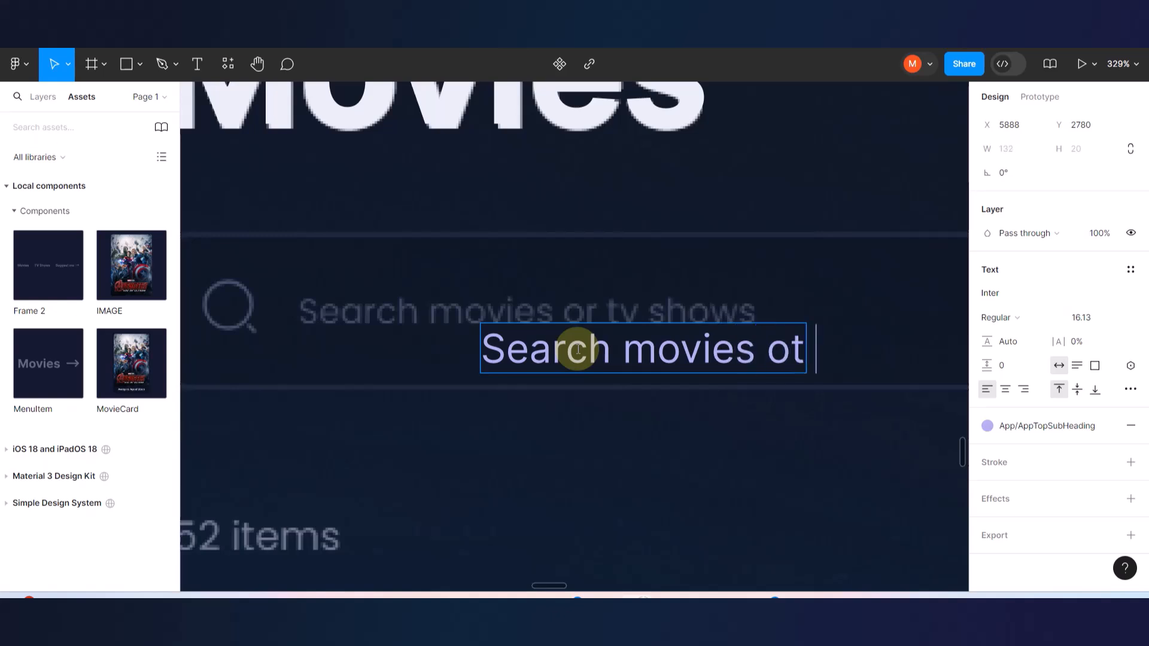
key(BackSpace)
text(r tv sh)
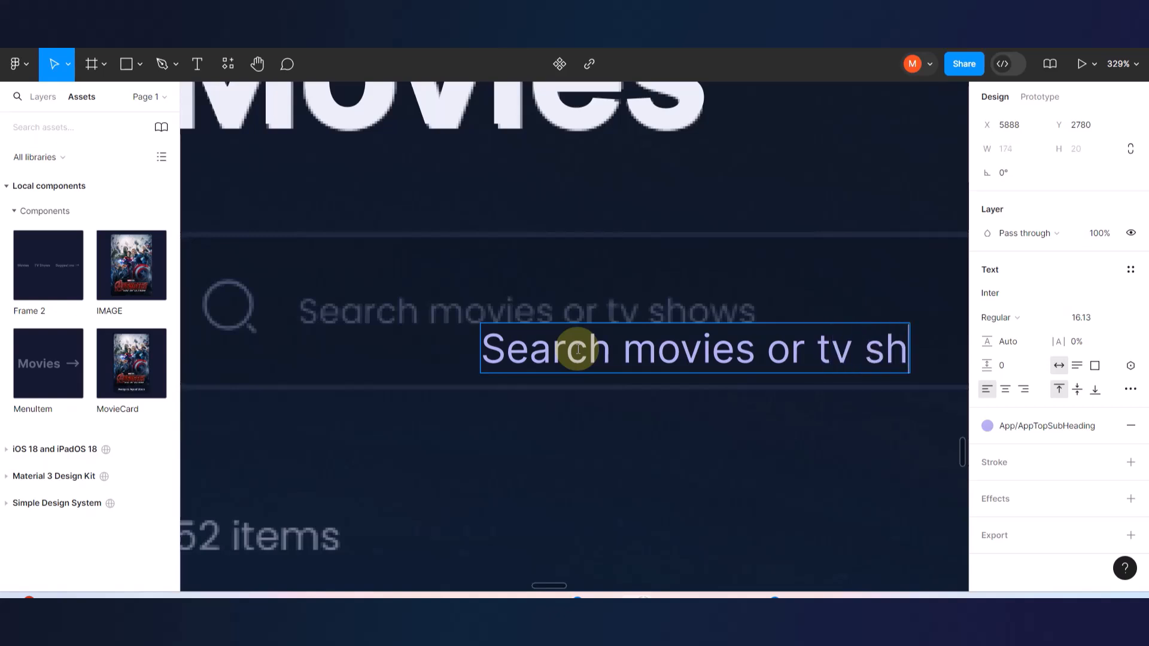
text(ows)
click(478, 196)
- Move the search text closer to the reference placeholder and change its fill to AppTextGray
scroll(583, 302, down, 3)
drag(585, 339, 477, 336)
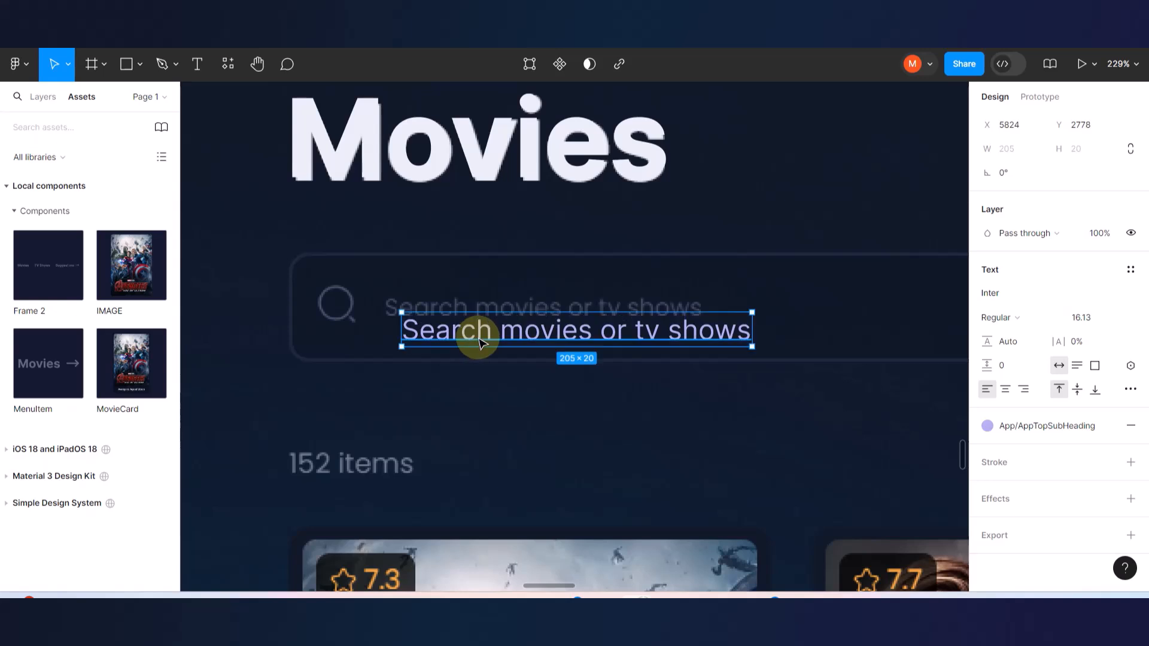
scroll(477, 335, up, 3)
click(987, 426)
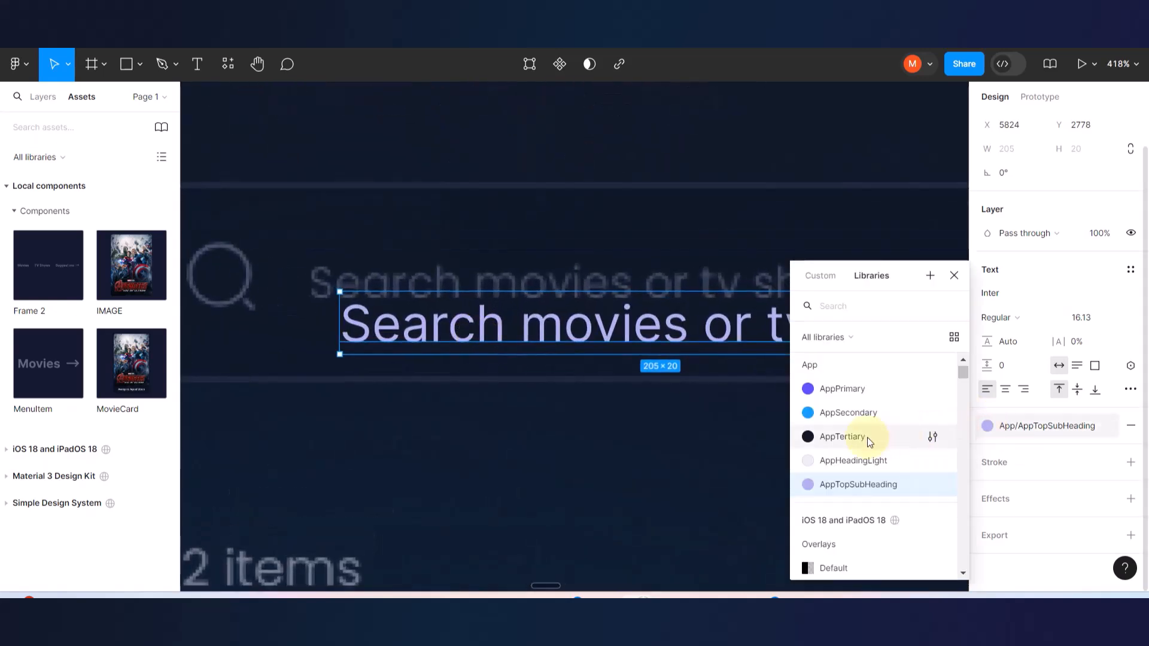
scroll(866, 436, down, 4)
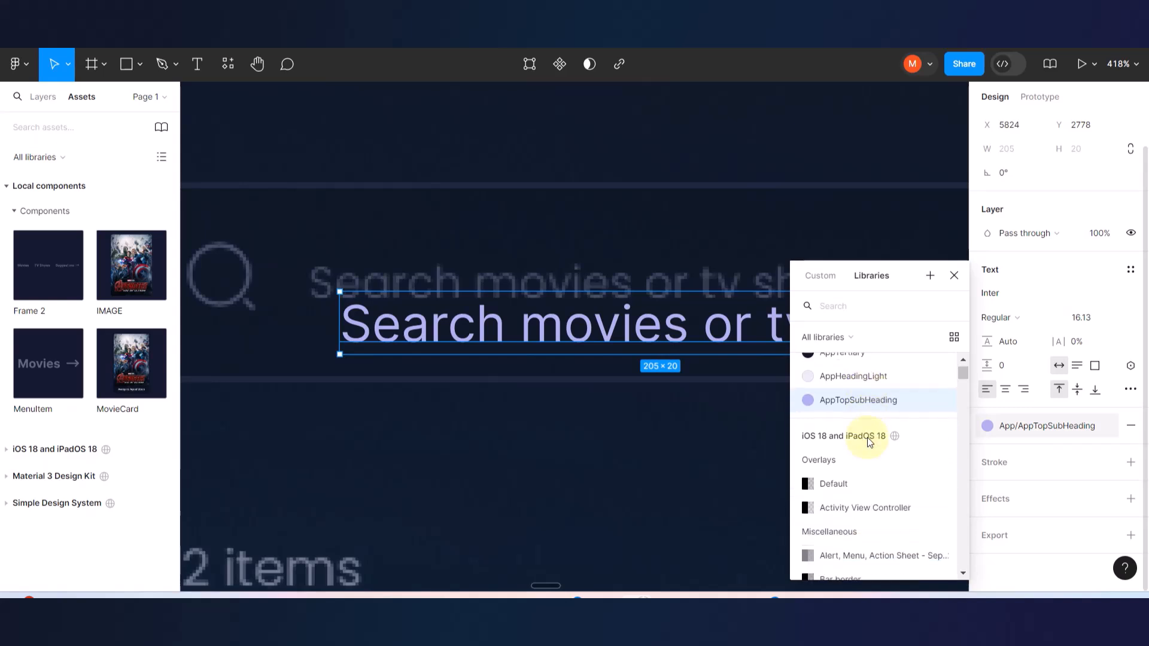
scroll(867, 437, up, 4)
scroll(867, 437, up, 5)
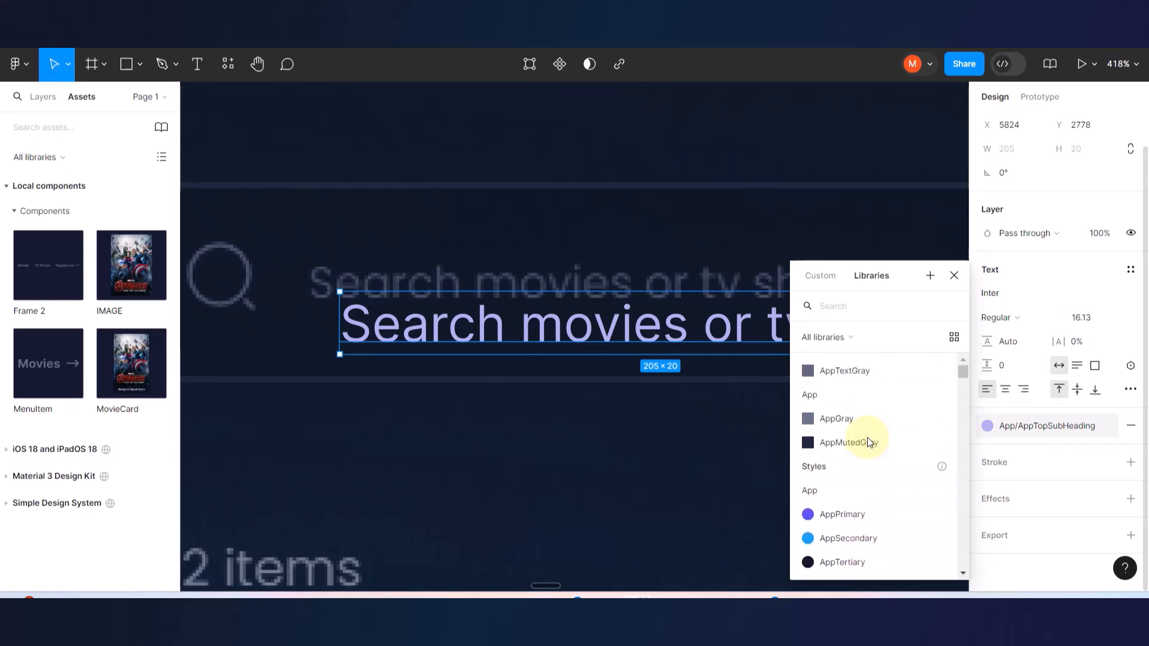
click(843, 371)
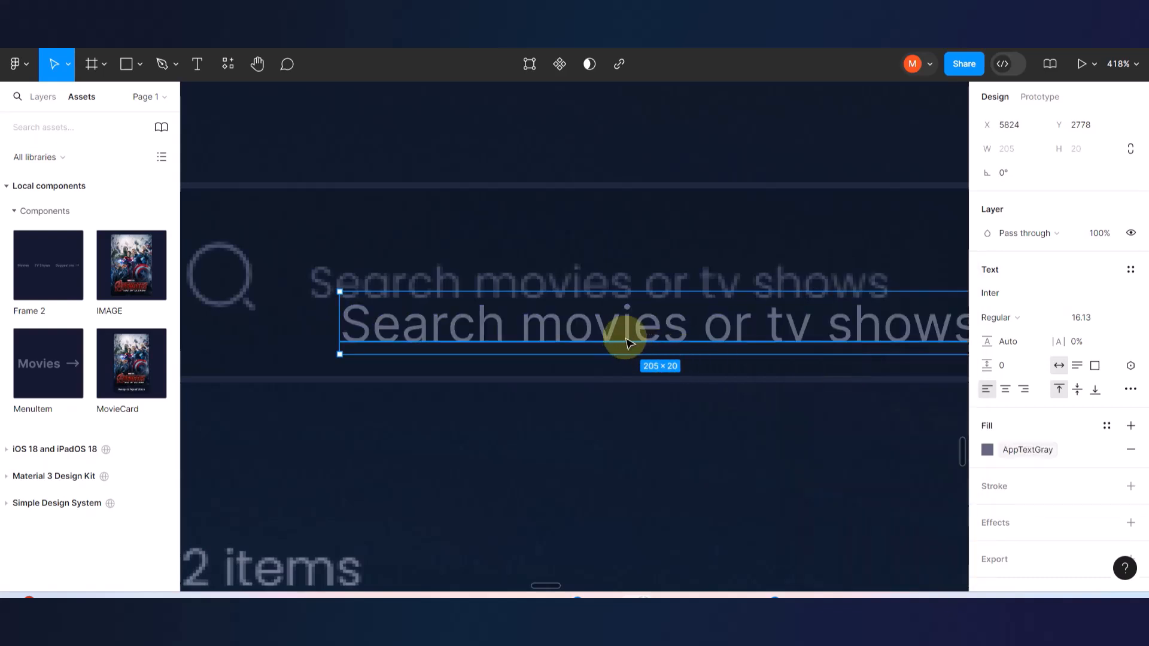
drag(605, 325, 576, 329)
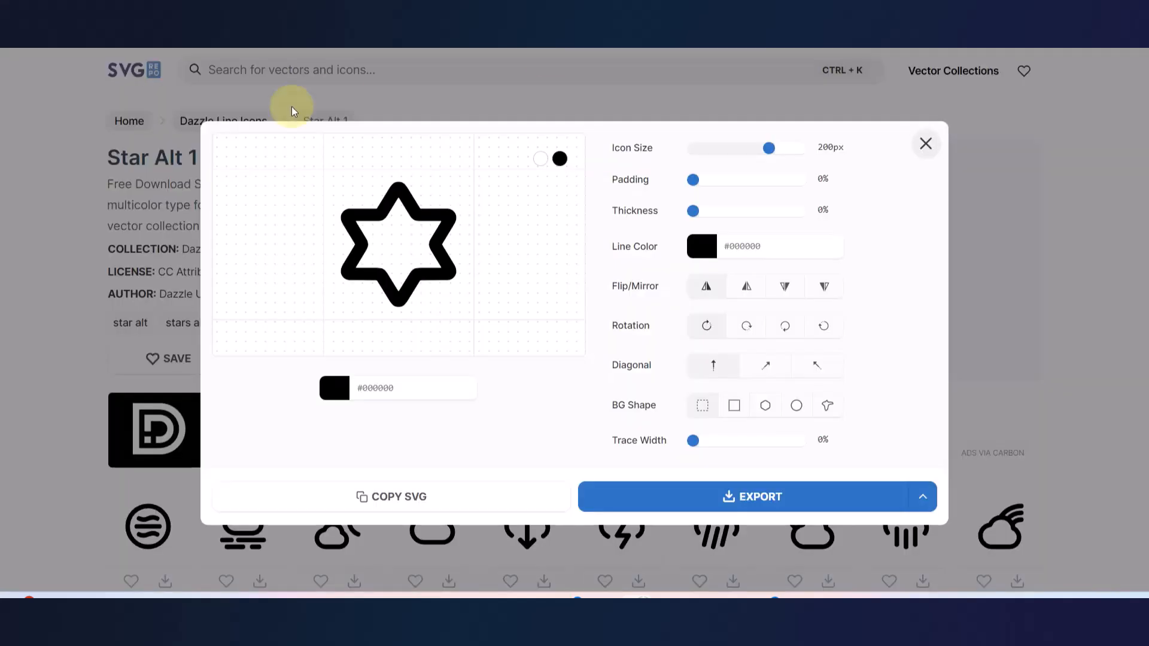
- Close the star icon's vector editor and search SVG Repo for "search"
click(923, 141)
click(312, 74)
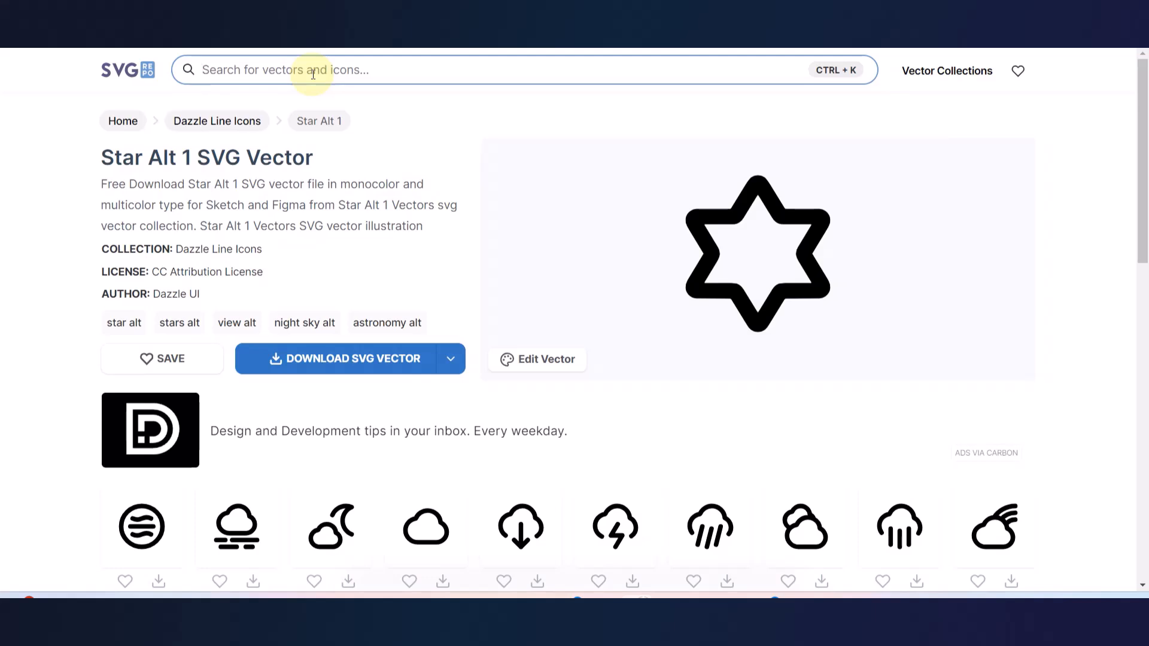
text(sea)
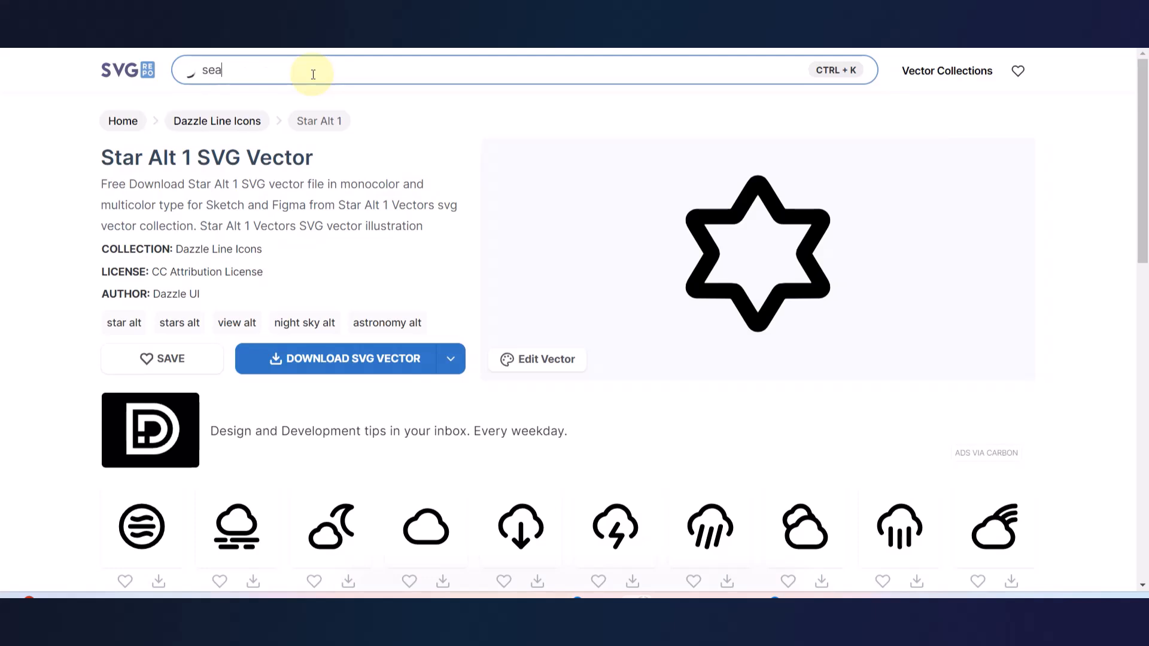
text(rch)
key(Return)
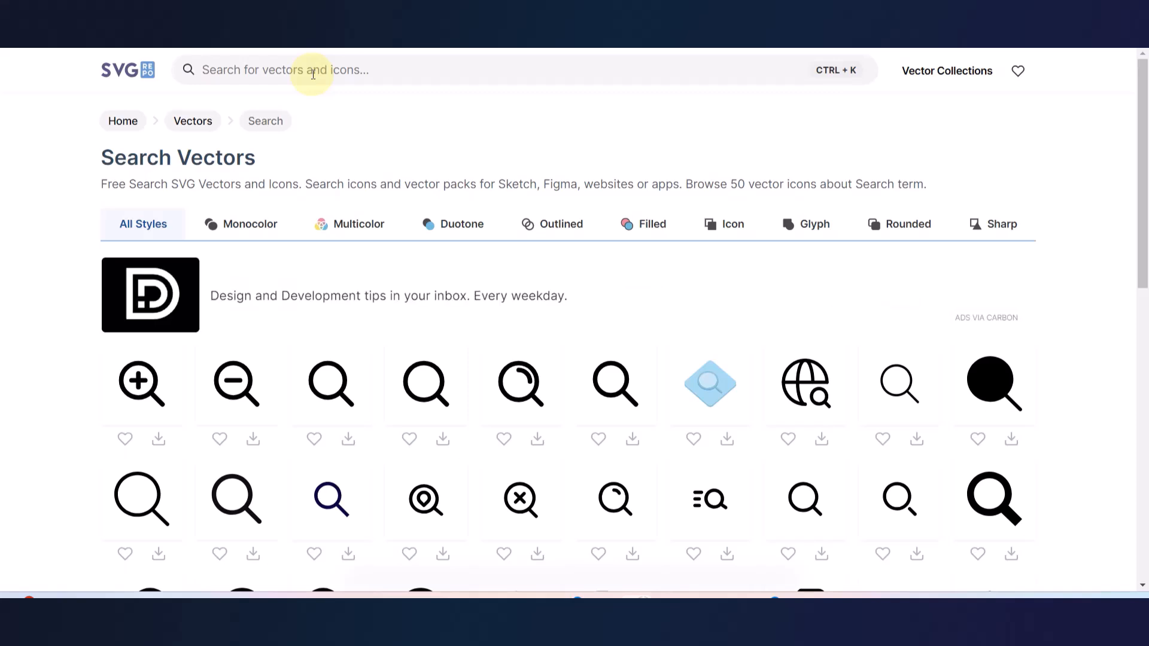
- Open the magnifier icon with the detached handle from the search results and copy its SVG code
scroll(622, 351, down, 3)
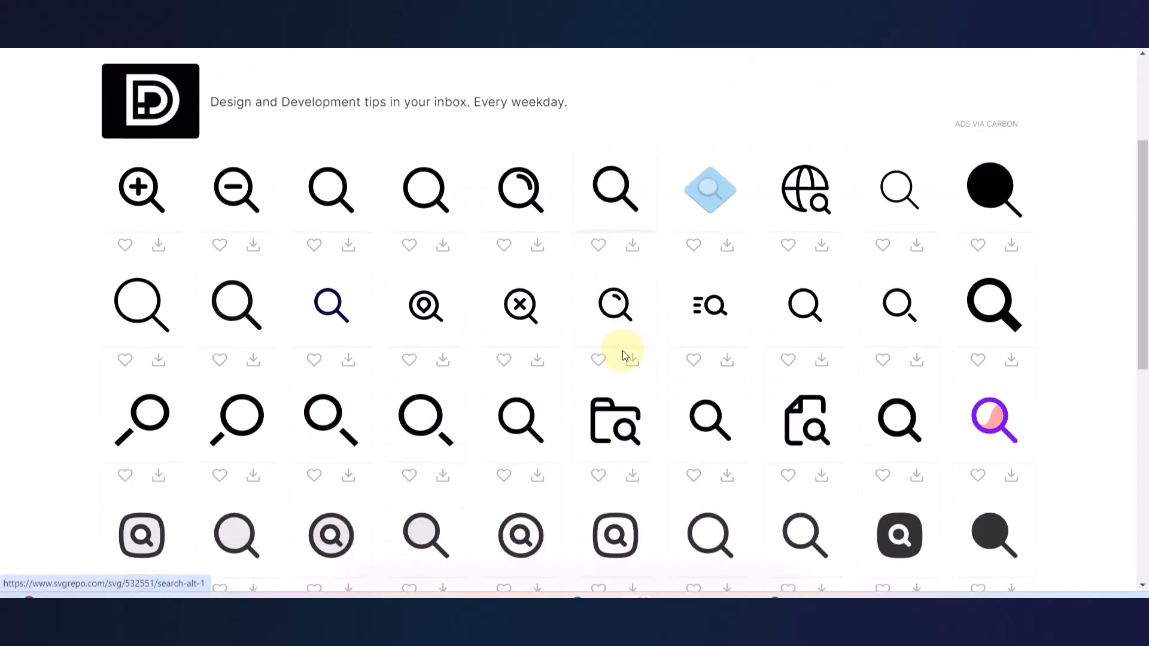
click(900, 306)
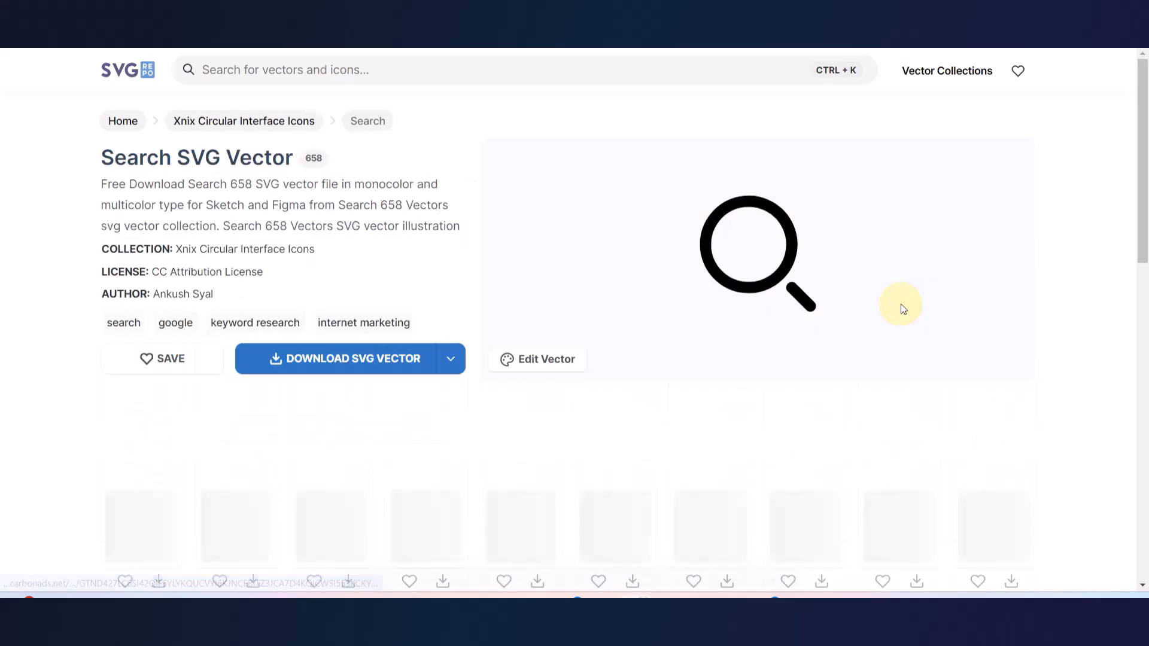
click(522, 363)
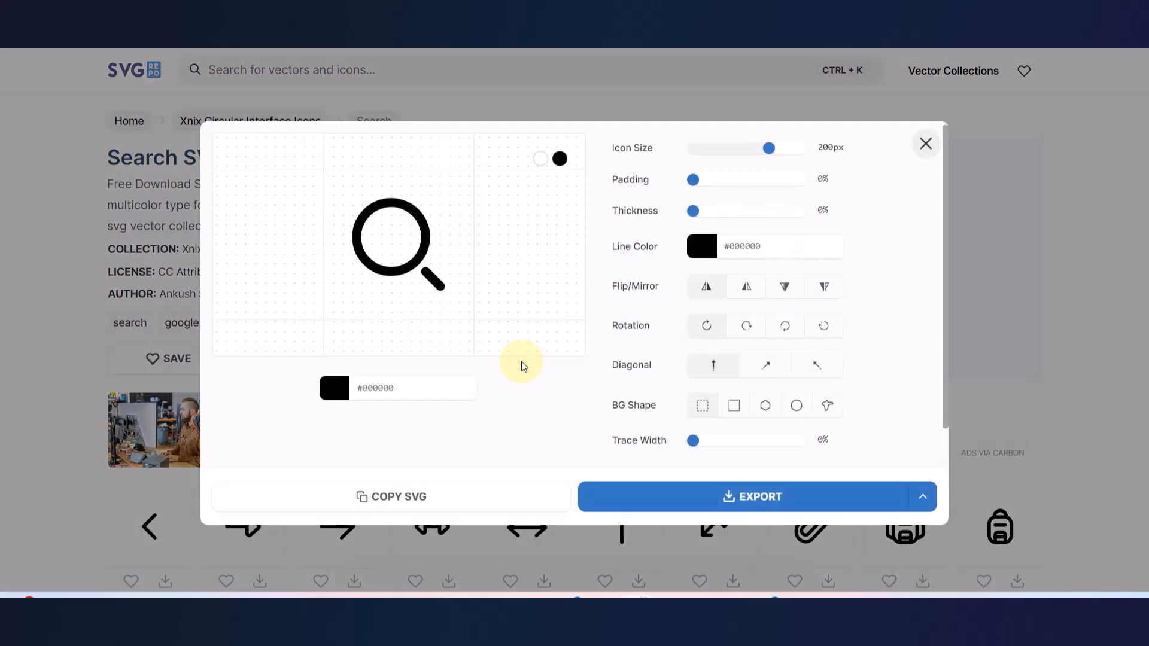
click(399, 504)
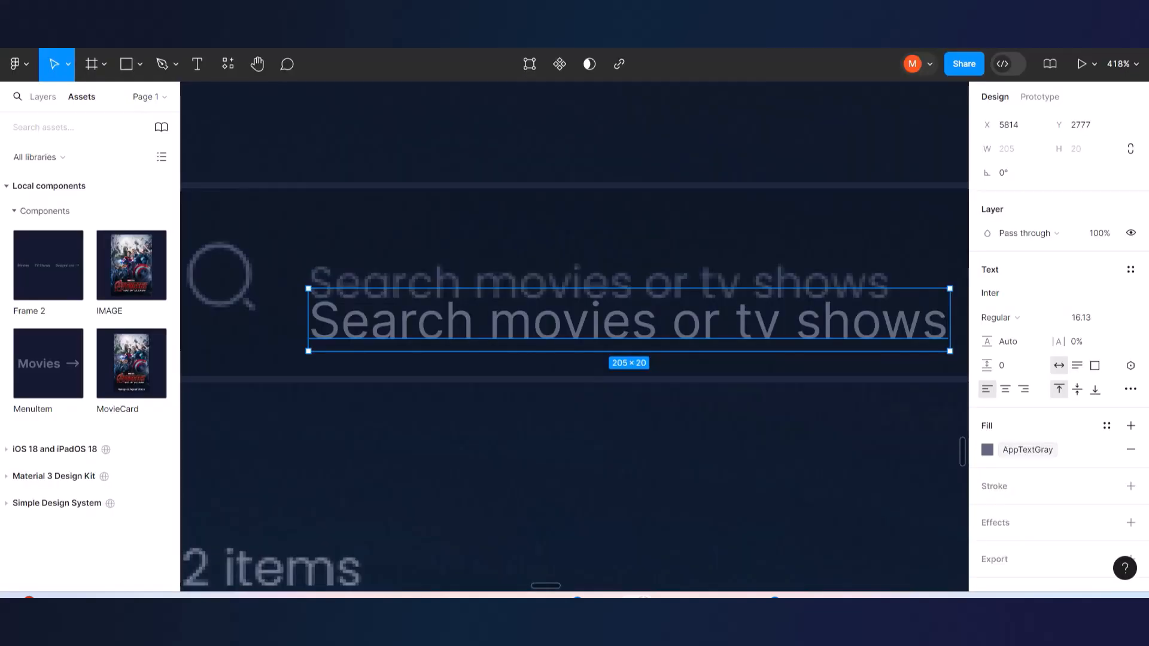
- Switch to Figma, paste the magnifier icon, and place its 14 × 14 group just before the search text
click(549, 484)
key(ctrl+v)
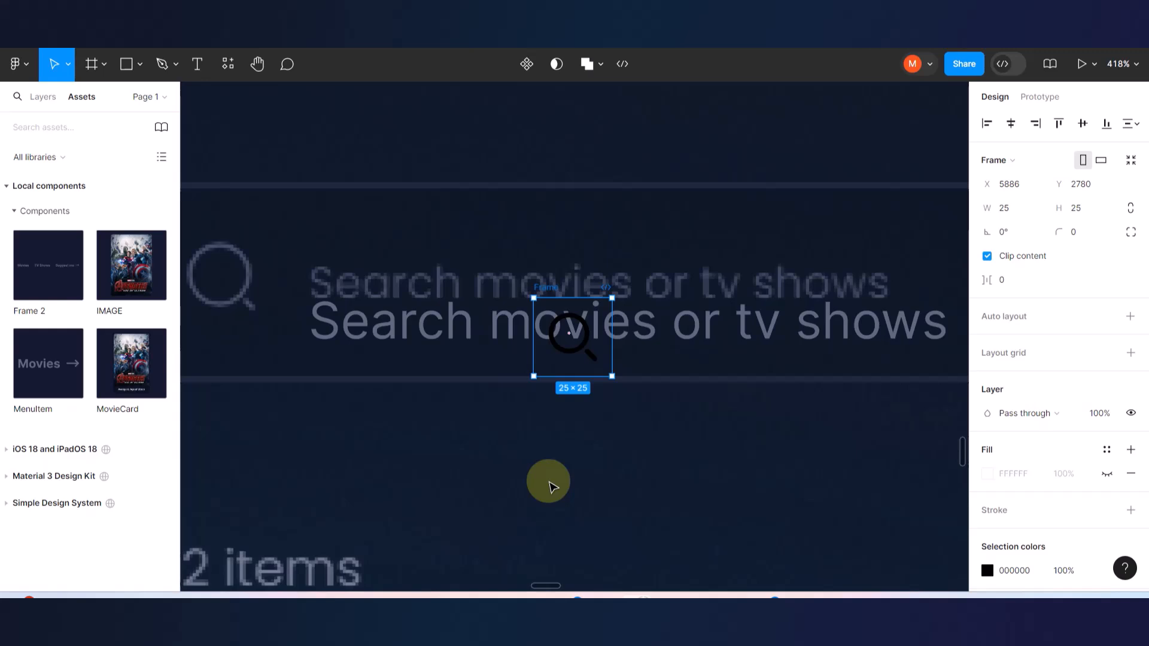
click(549, 482)
scroll(508, 364, left, 2)
scroll(507, 364, up, 1)
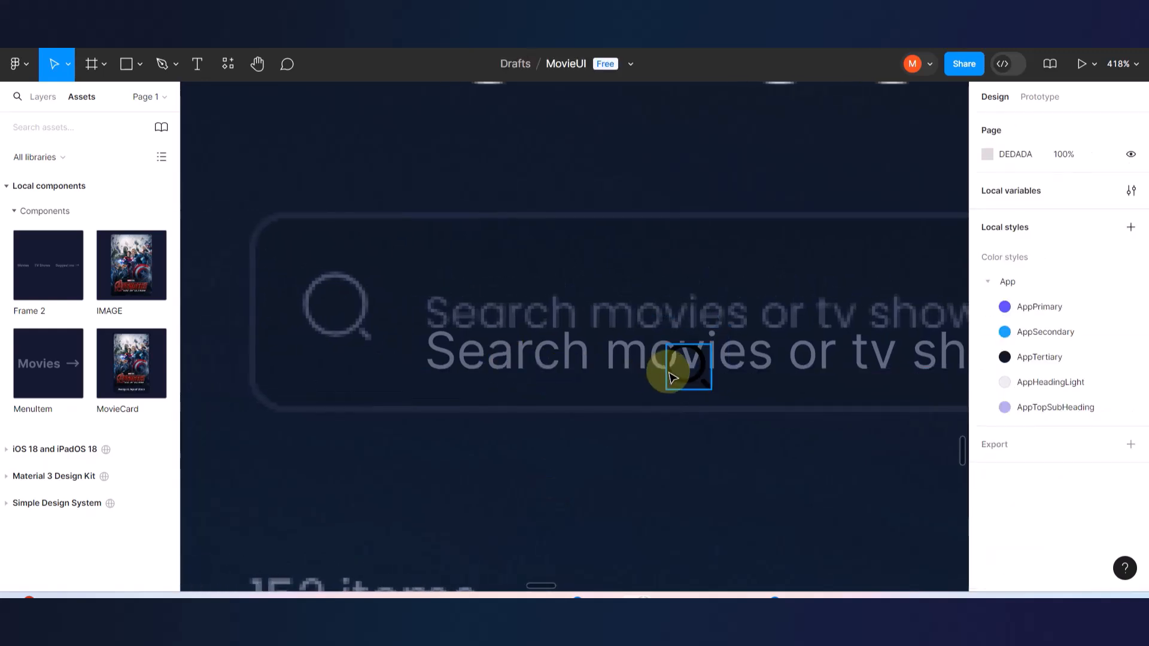
click(671, 372)
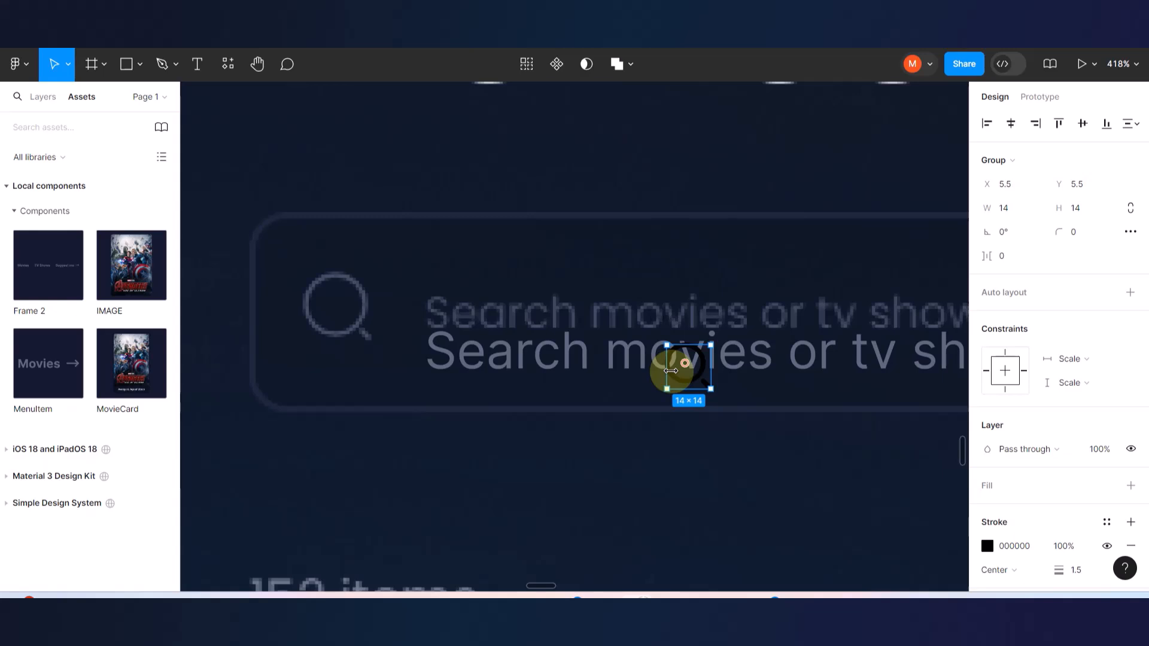
drag(671, 372, 399, 326)
double_click(377, 368)
key(ctrl+z)
click(450, 434)
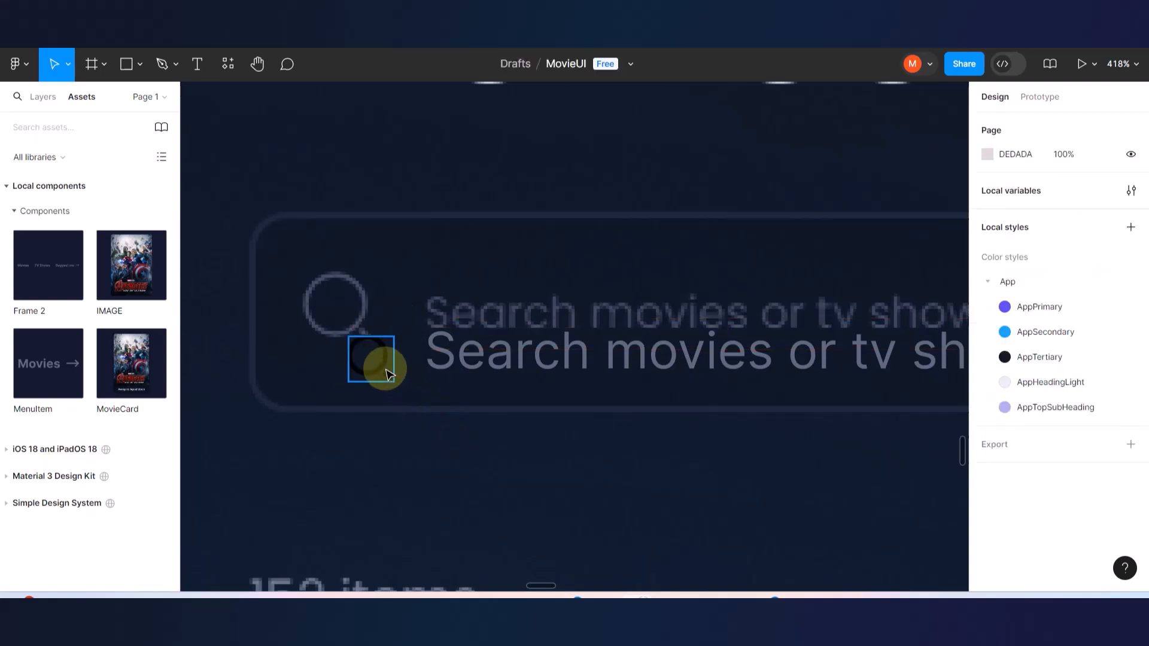
- Change the magnifier icon's stroke to the AppTextGray color
click(383, 366)
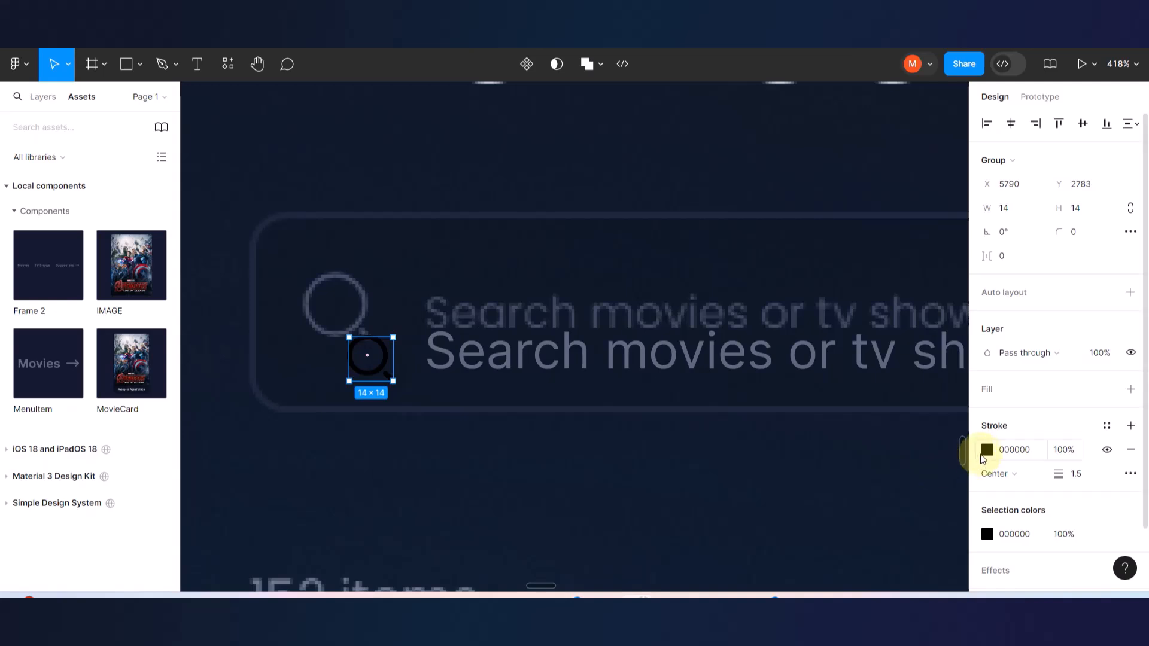
click(987, 450)
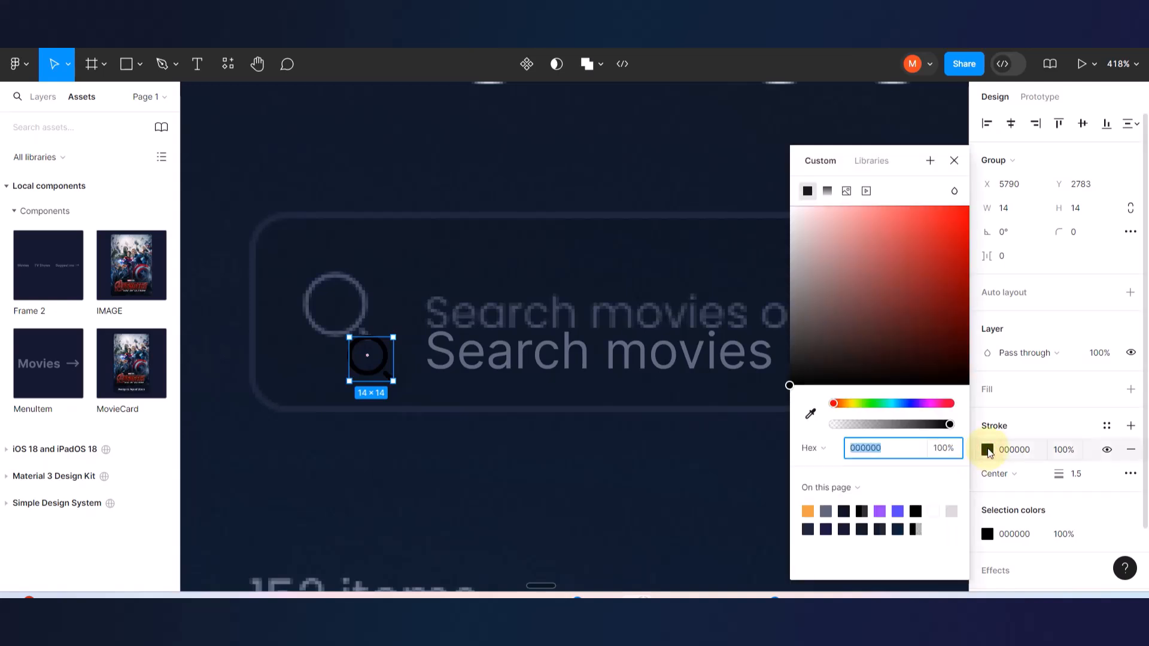
click(1011, 403)
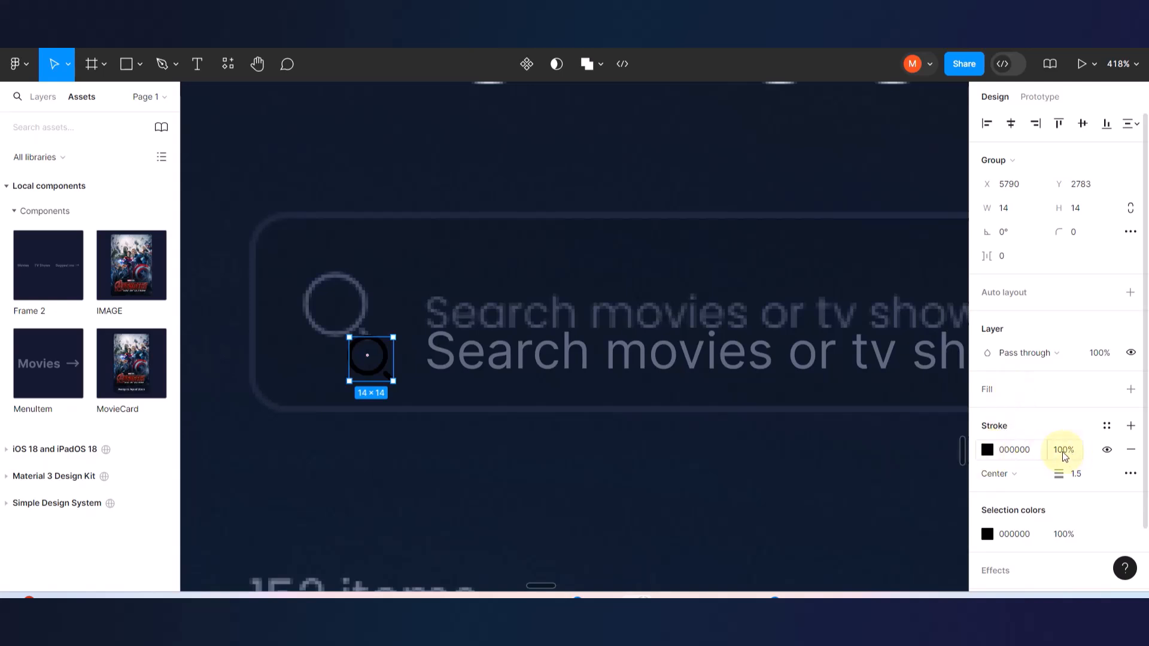
click(1106, 425)
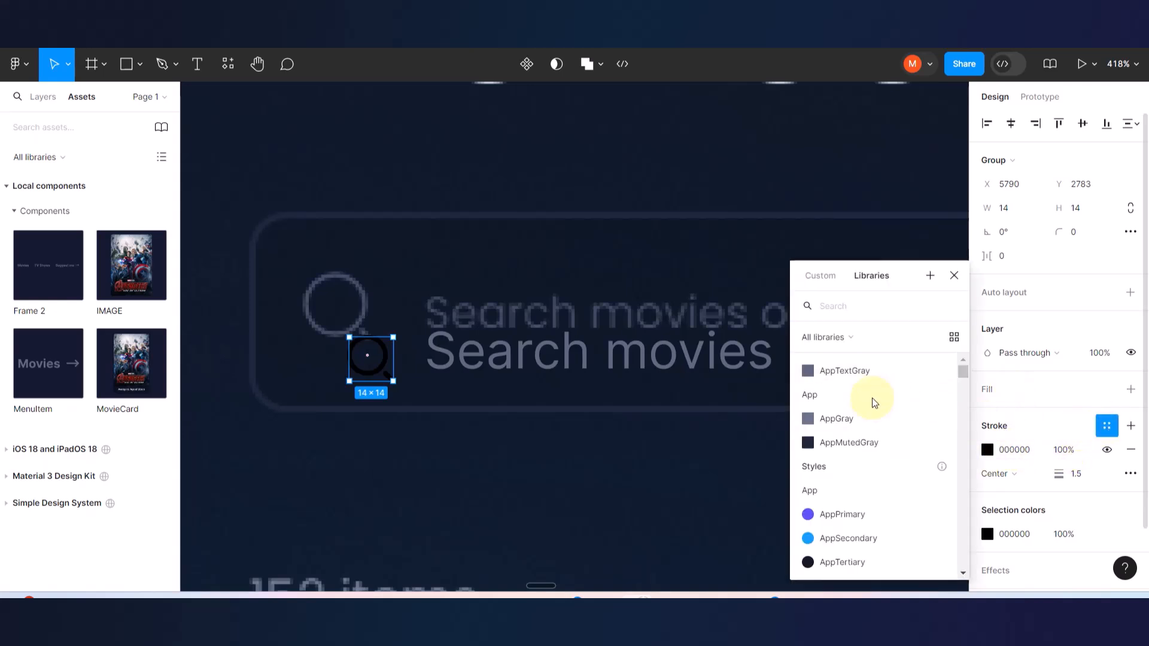
click(823, 375)
click(448, 453)
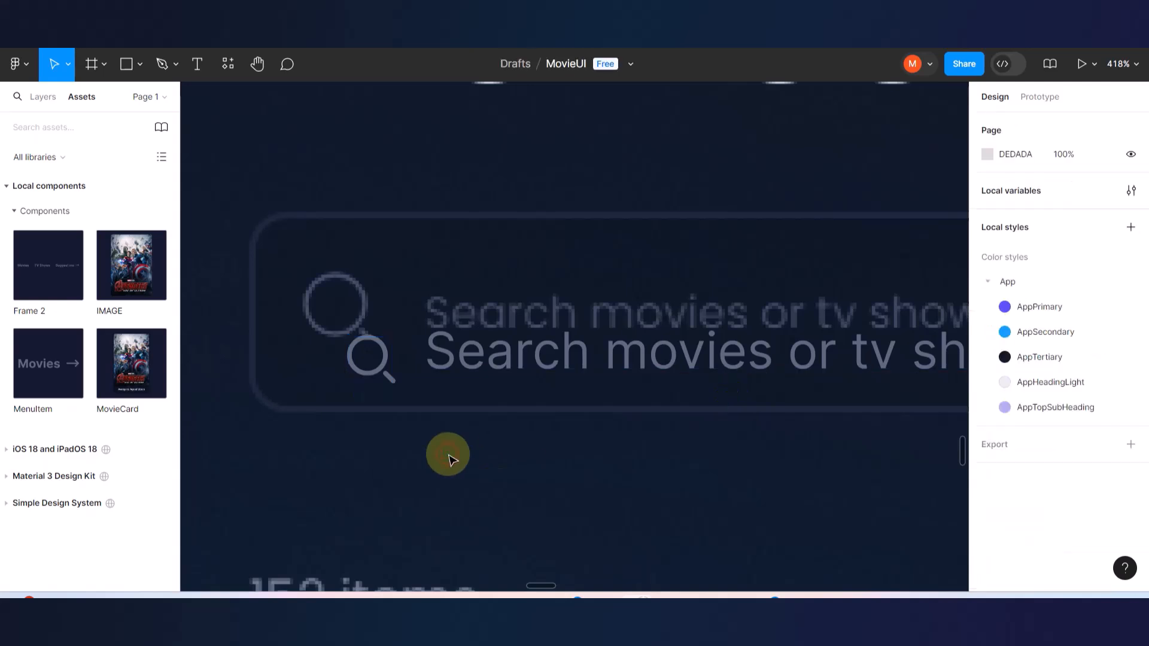
- Combine the magnifier icon and search text in a horizontal auto layout frame with centered alignment
click(388, 362)
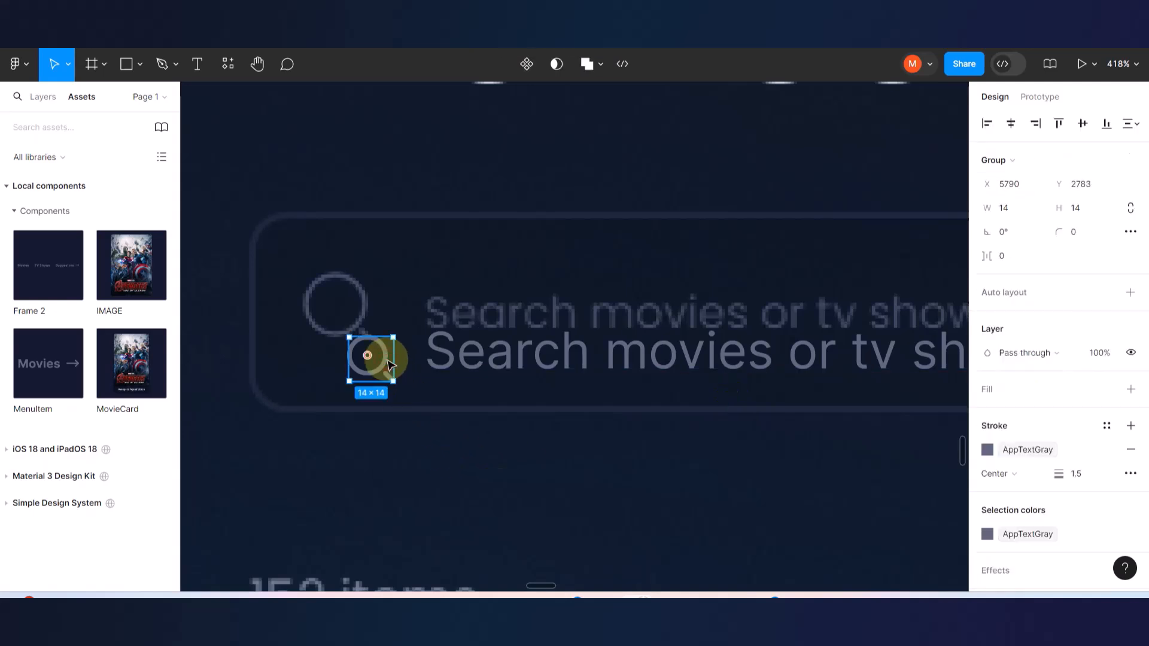
scroll(388, 363, up, 2)
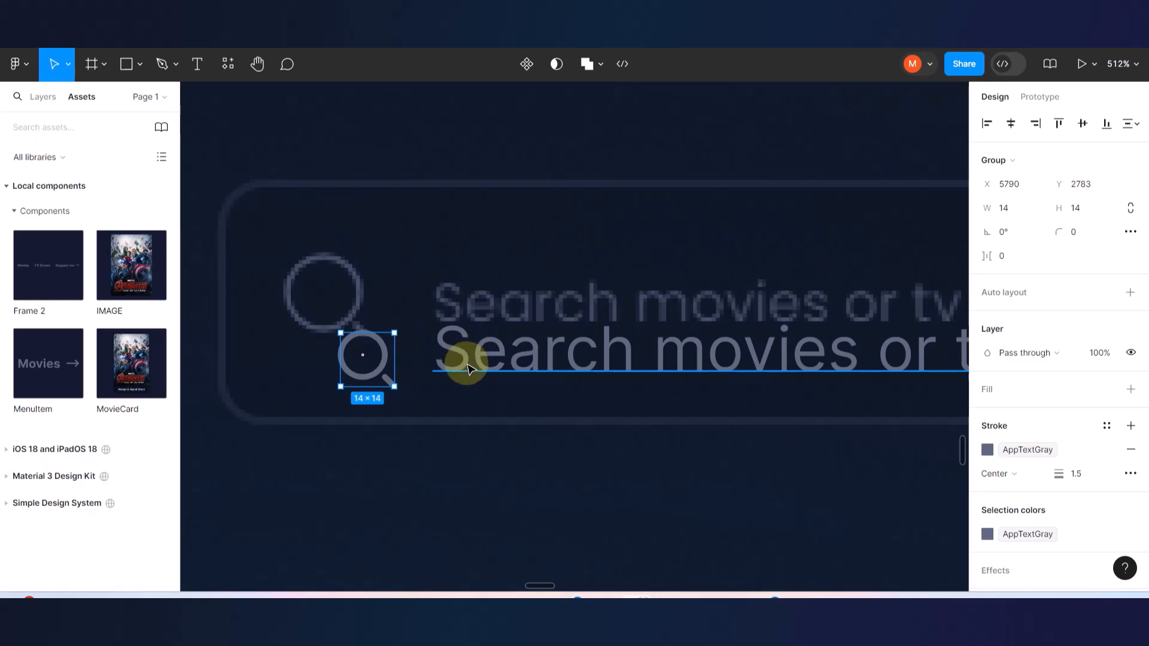
shift+click(464, 362)
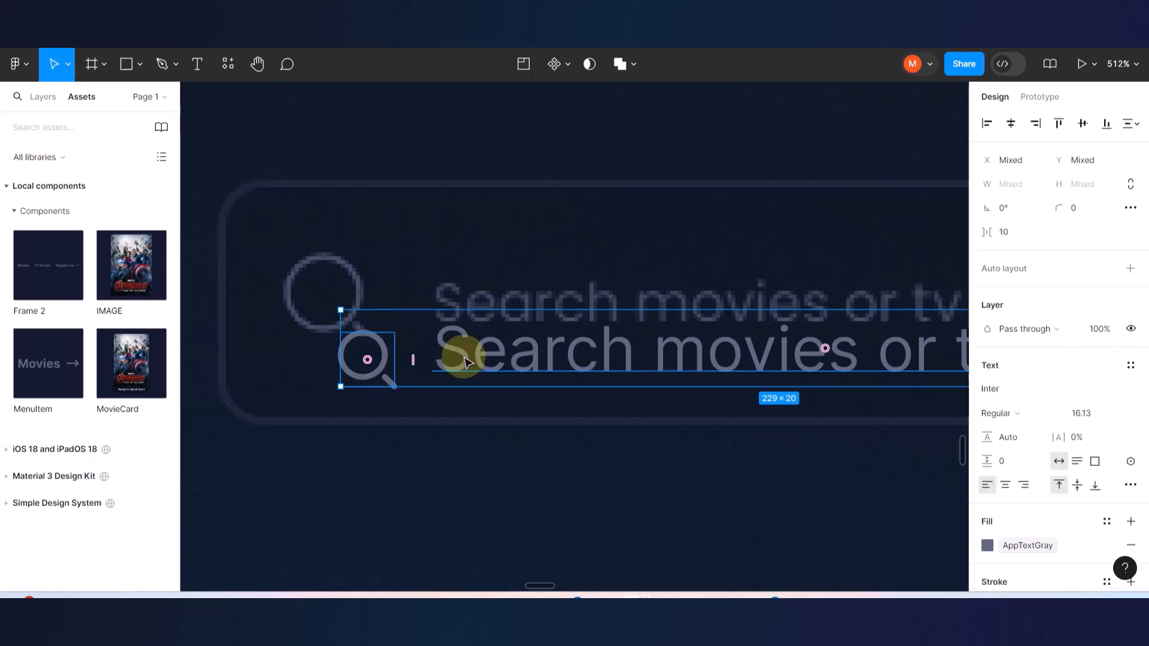
key(shift+a)
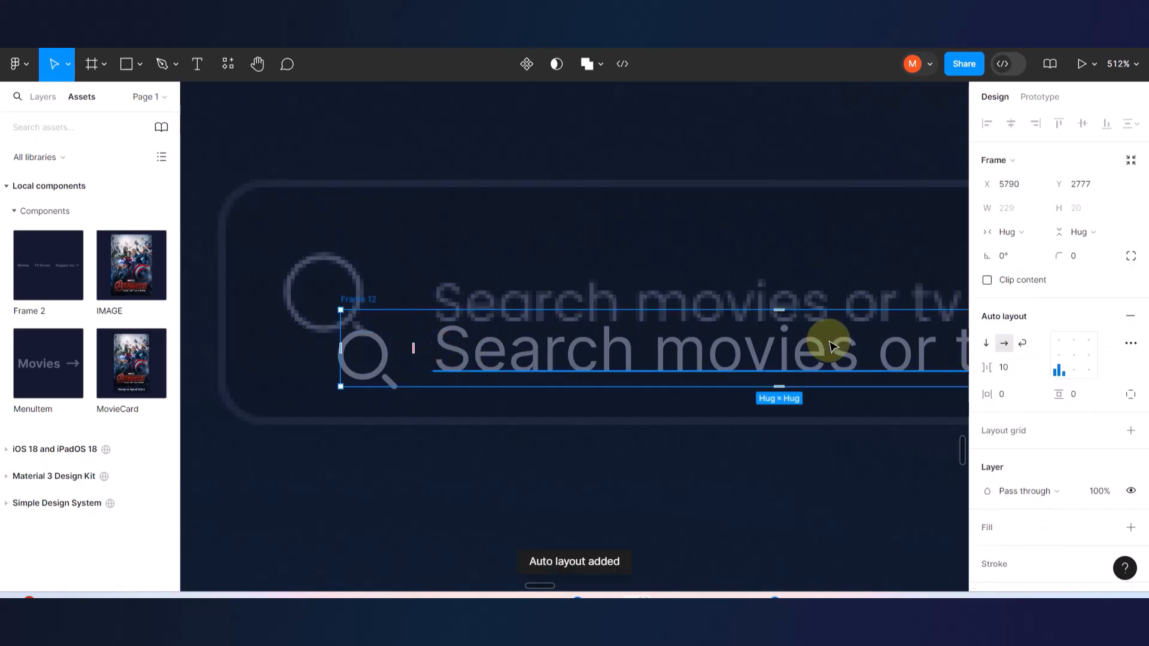
click(1074, 355)
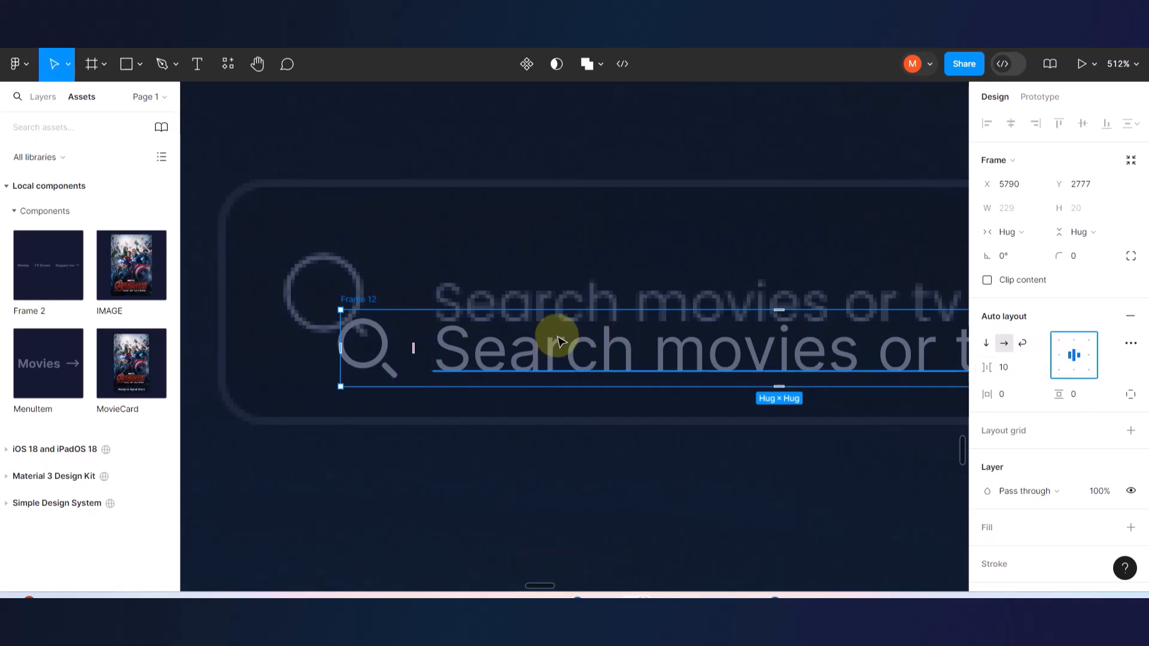
- Move the search frame over the reference placeholder and scale its magnifier icon to about 23 × 23
drag(524, 346, 479, 281)
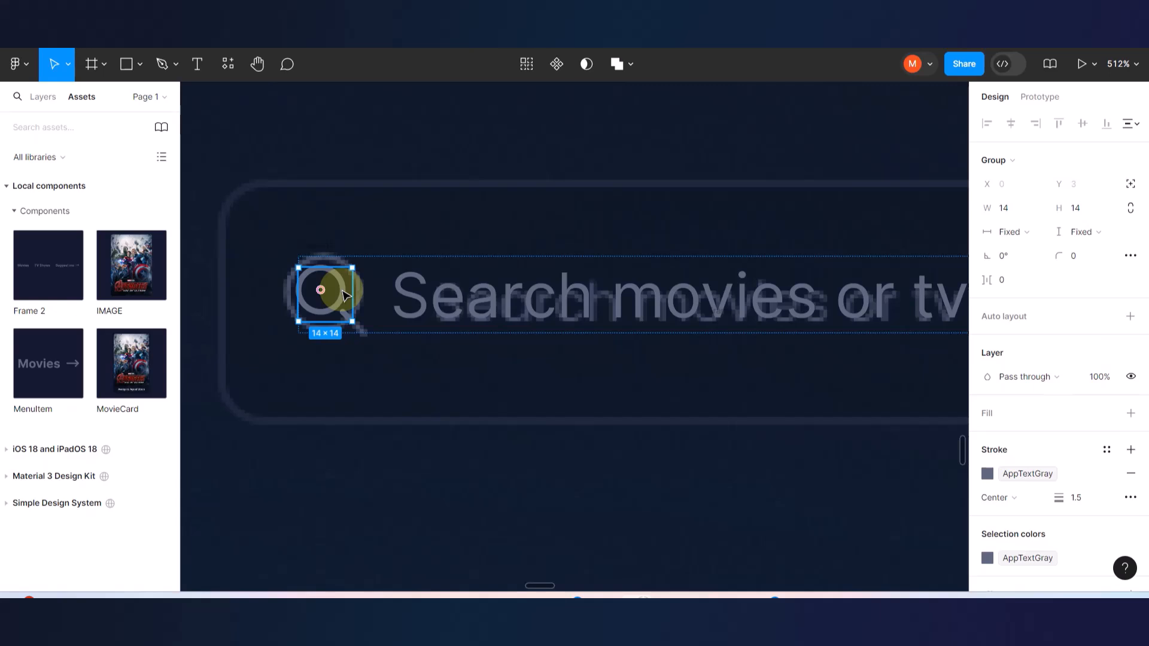
key(k)
drag(353, 323, 386, 338)
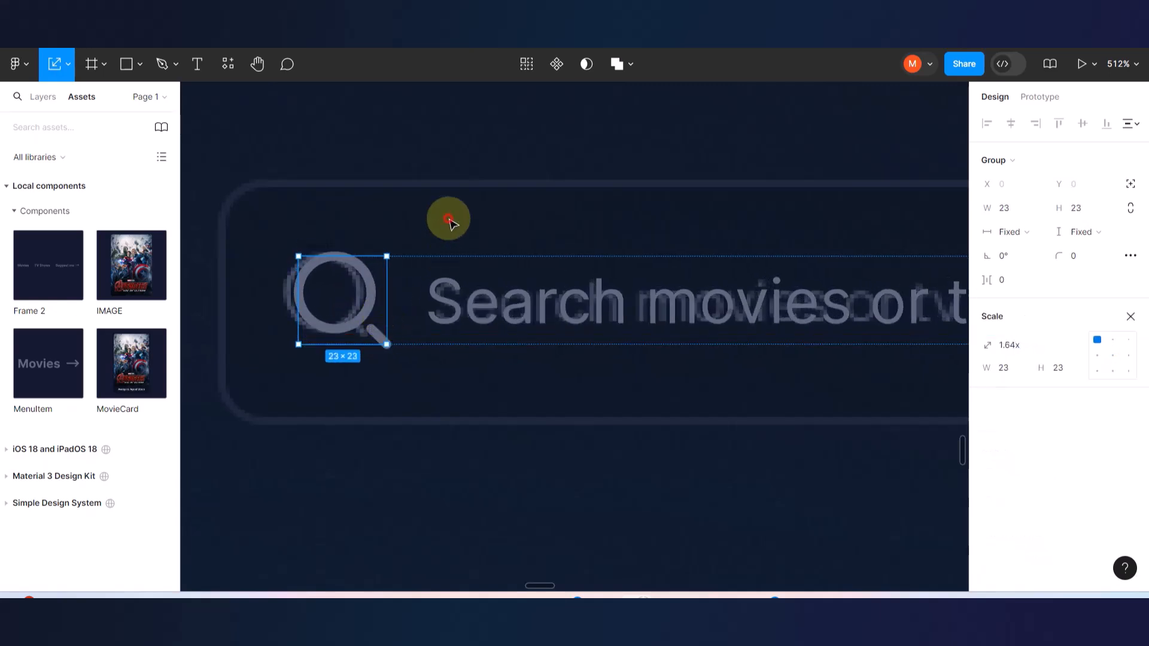
click(449, 221)
click(441, 299)
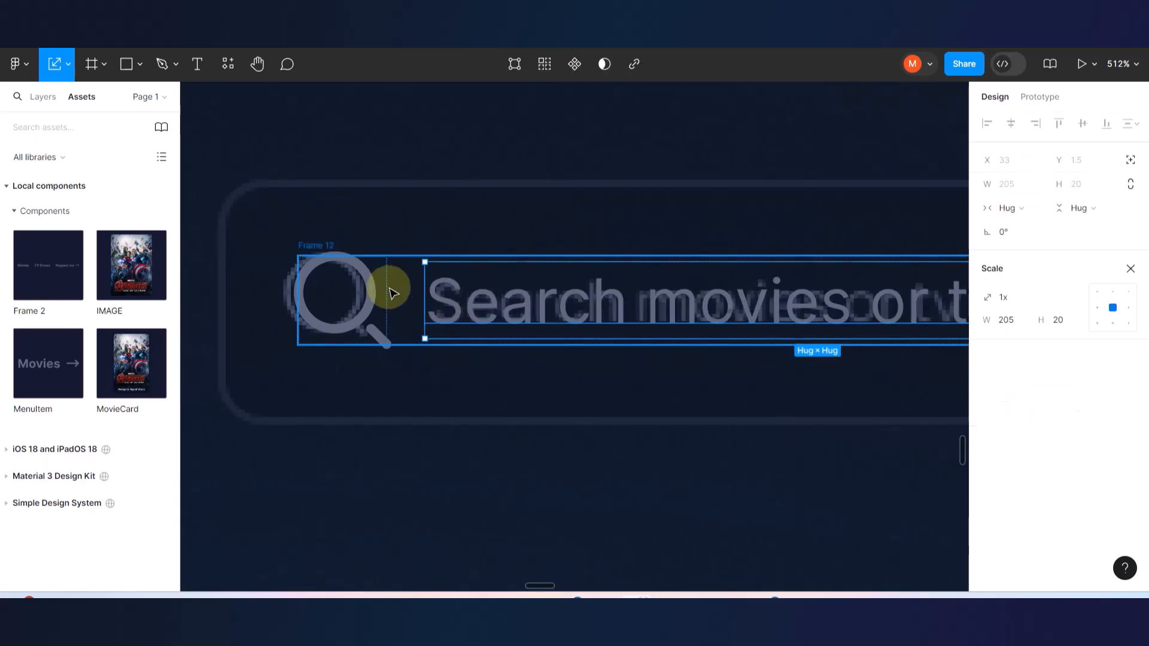
- Wrap the icon-and-text frame in an outer auto layout frame
click(396, 295)
ctrl+scroll(374, 291, down, 3)
ctrl+scroll(343, 299, down, 5)
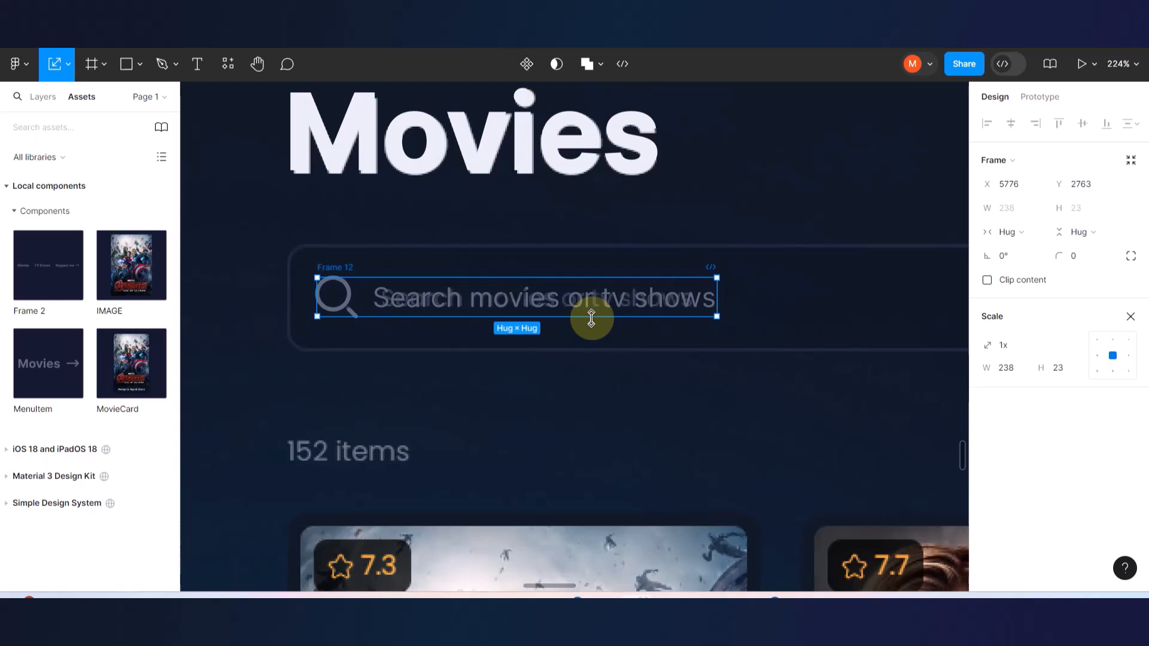
key(shift+a)
key(minus)
scroll(701, 309, right, 4)
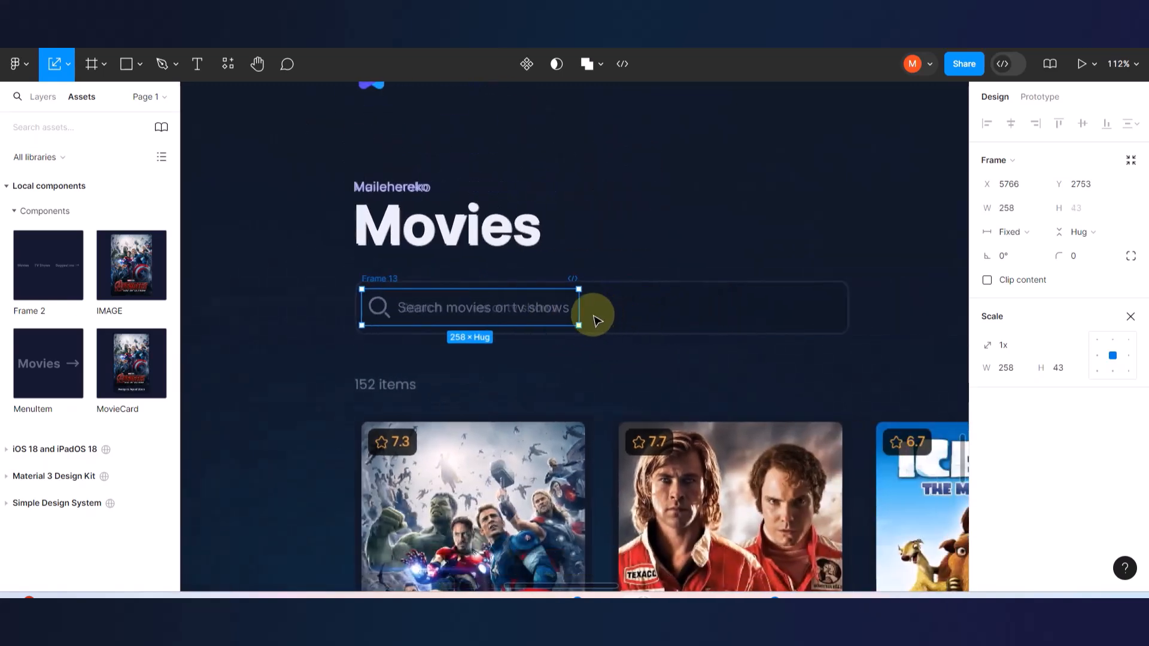
- Widen the outer search frame to about 577 across the reference search bar without scaling its contents
drag(583, 310, 745, 312)
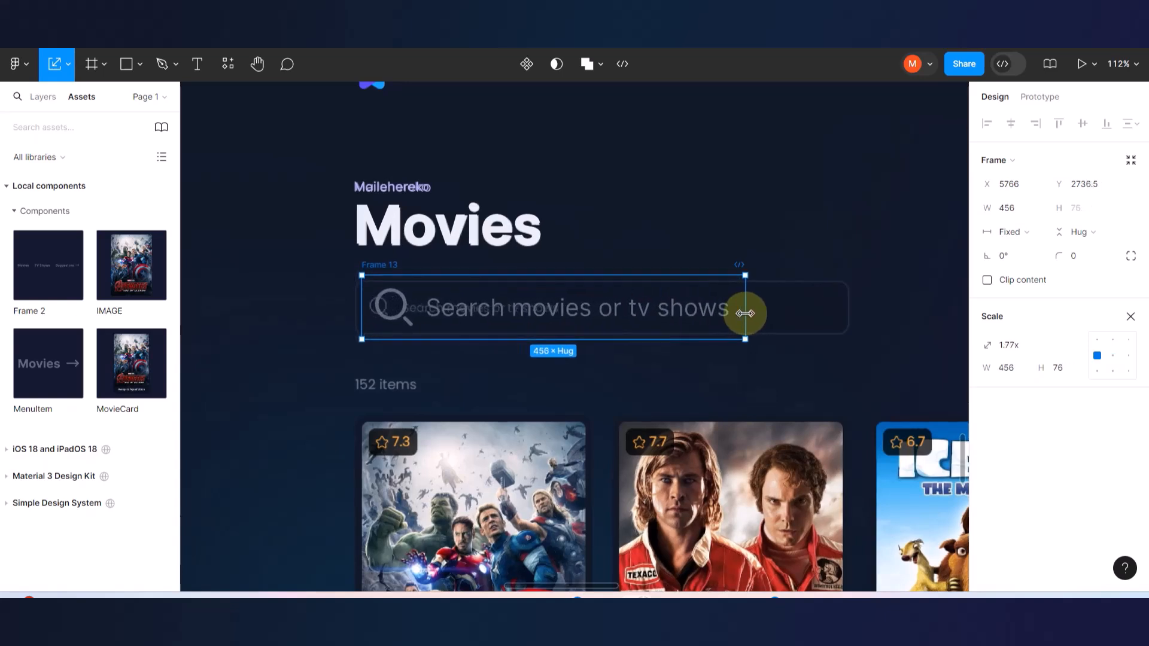
key(ctrl+z)
key(v)
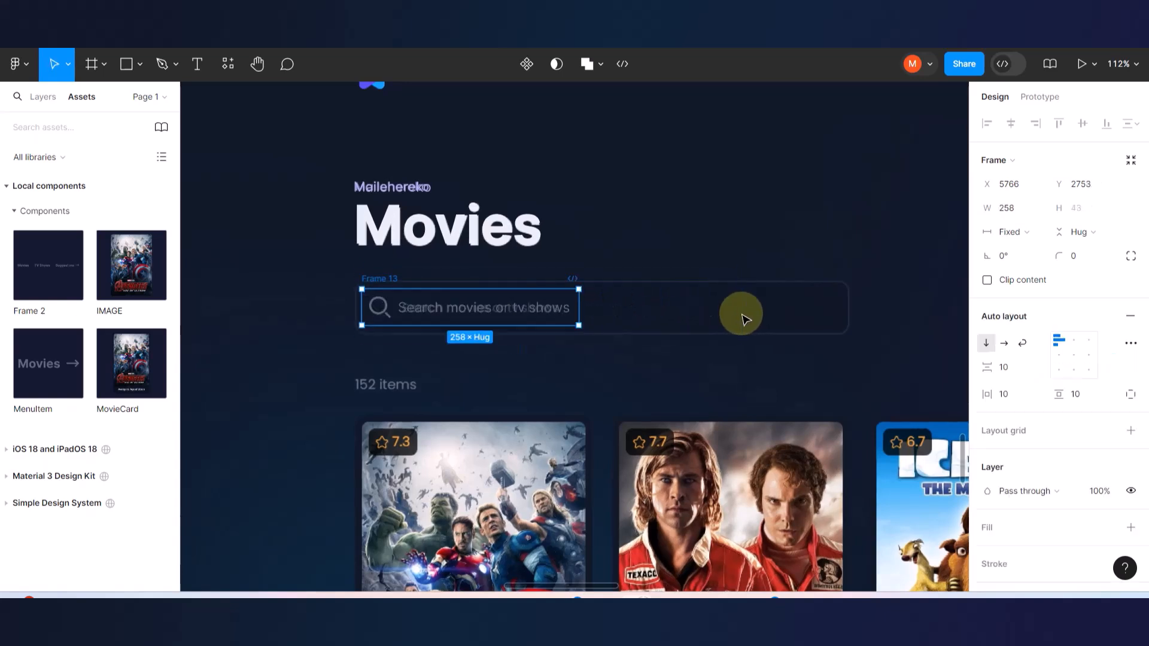
drag(580, 308, 847, 316)
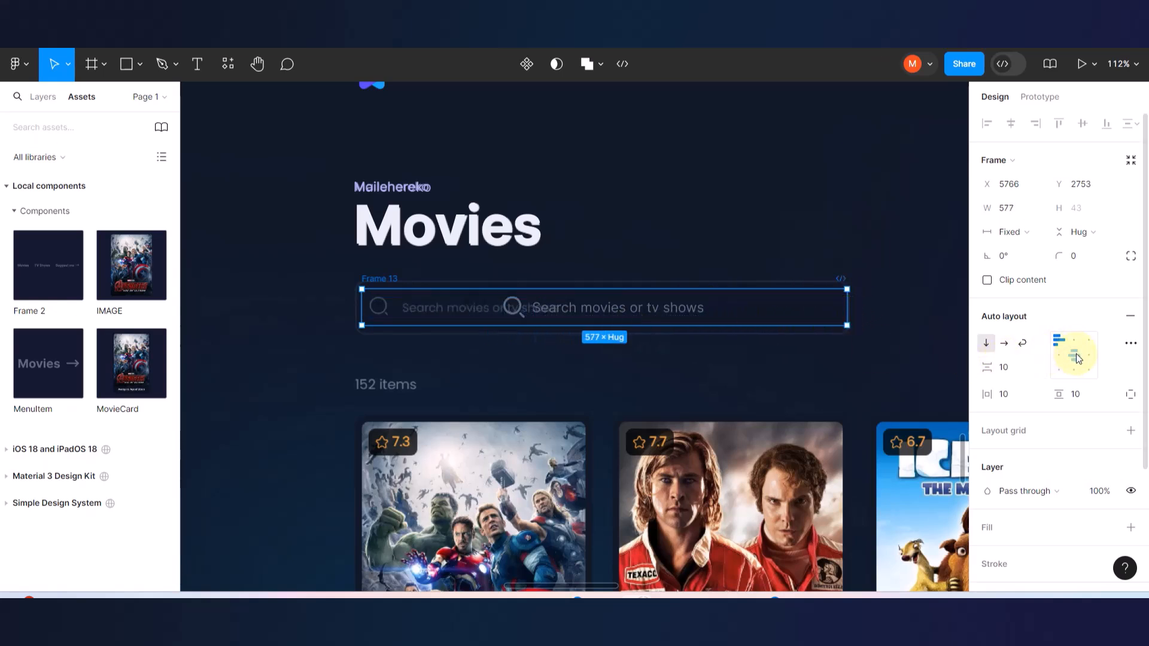
- Extend the outer search frame's upper and lower edges to the reference bar's borders, about 64 high
scroll(521, 318, up, 5)
drag(528, 338, 541, 353)
scroll(546, 228, up, 5)
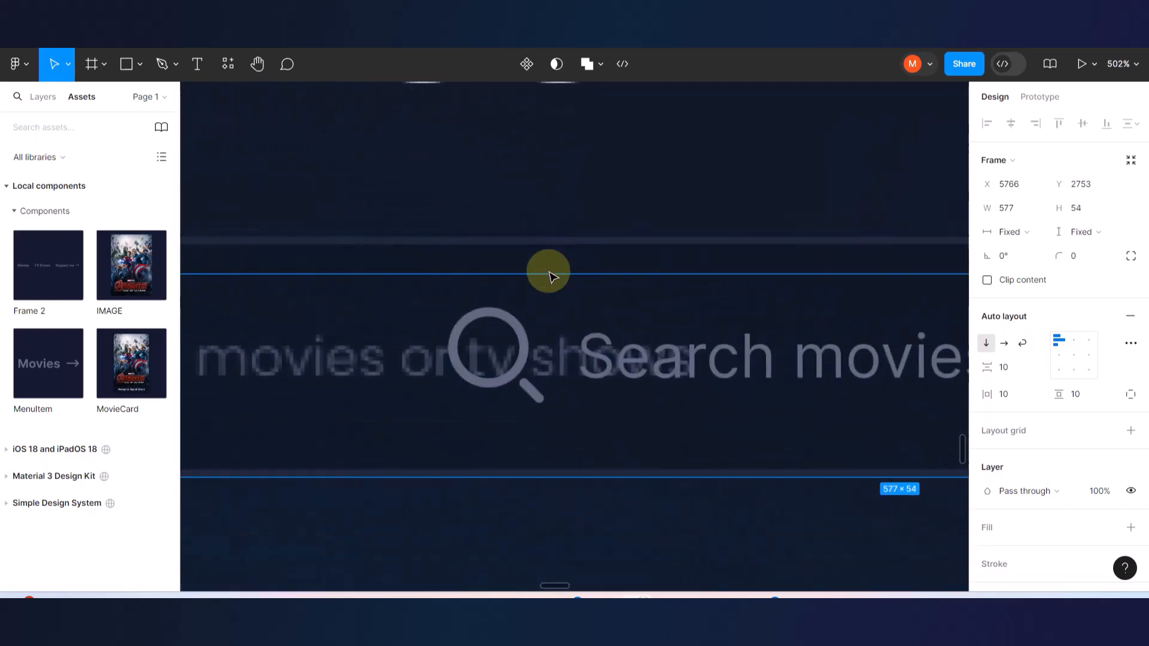
drag(548, 275, 572, 236)
scroll(570, 237, down, 5)
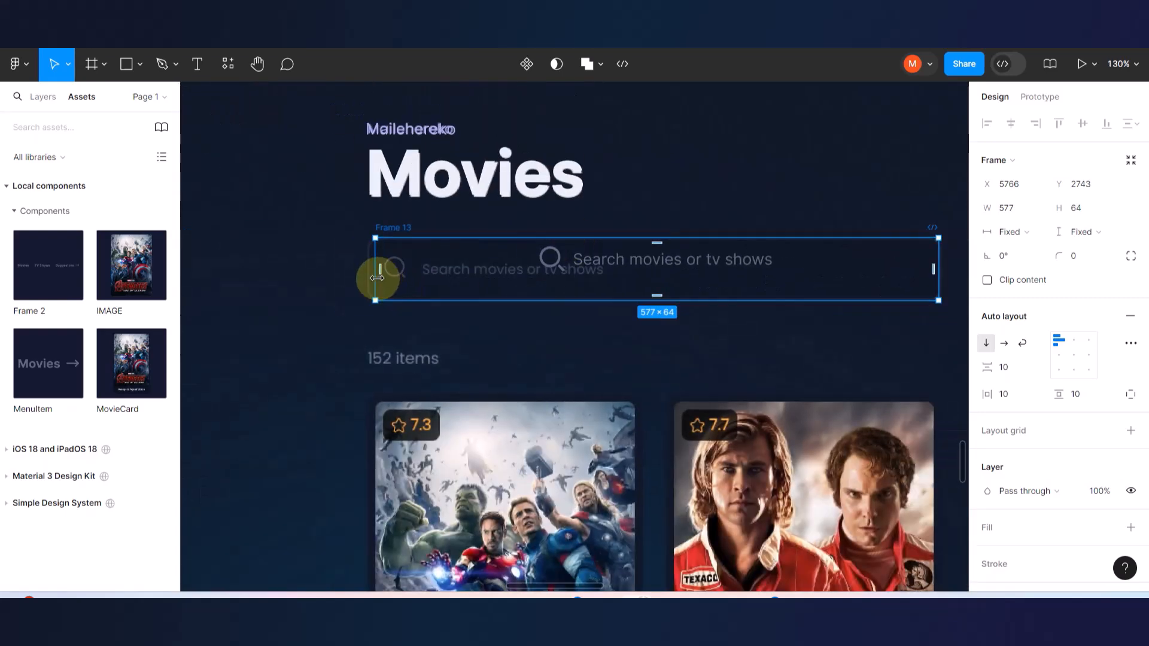
- Extend the outer frame's left edge to the reference border, about 583 wide, and align its contents left and vertically centered
scroll(378, 277, up, 6)
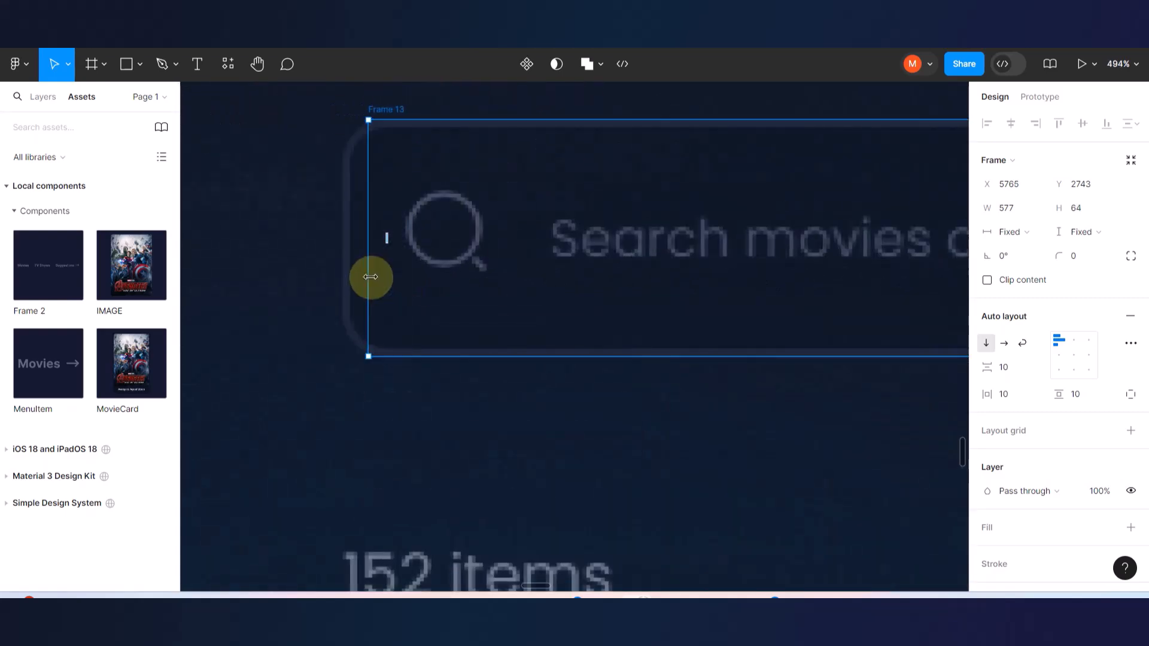
drag(369, 277, 348, 280)
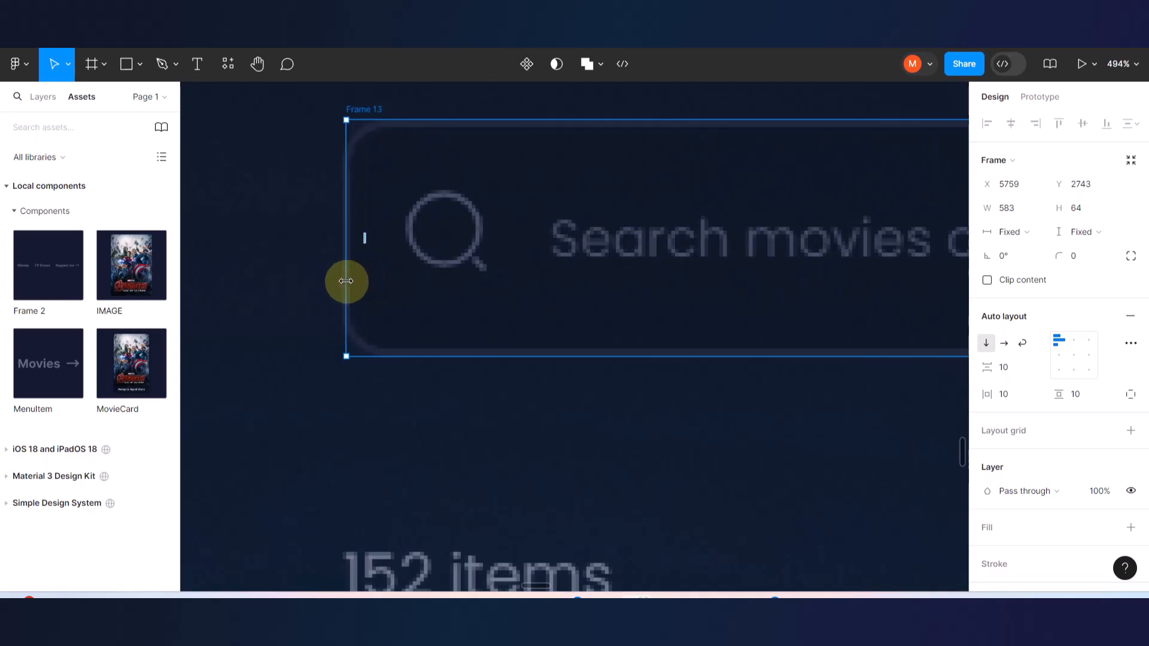
scroll(346, 281, down, 5)
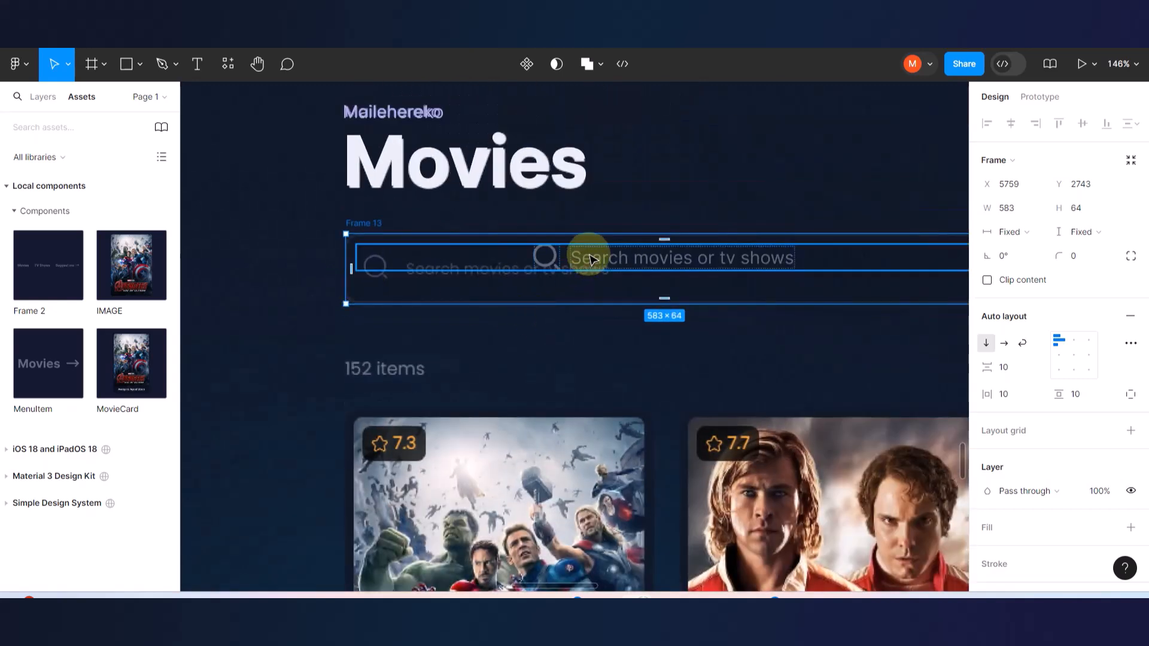
click(1056, 358)
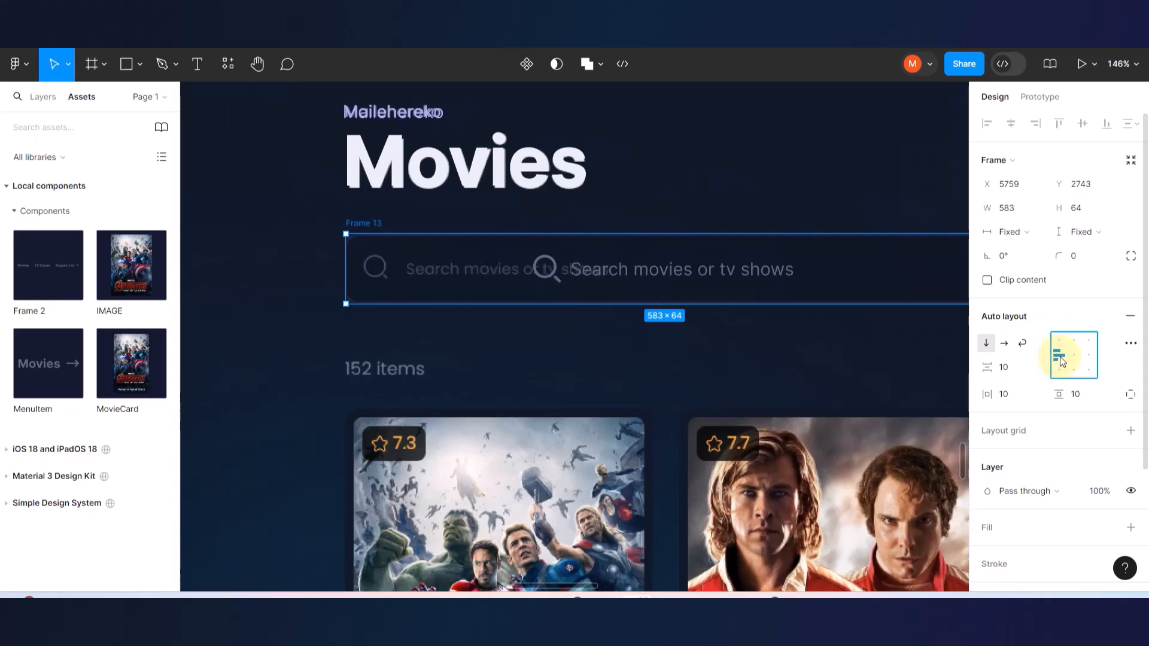
- Align the search icon and placeholder text to the left, vertically centered, within the inner search frame
scroll(780, 400, right, 5)
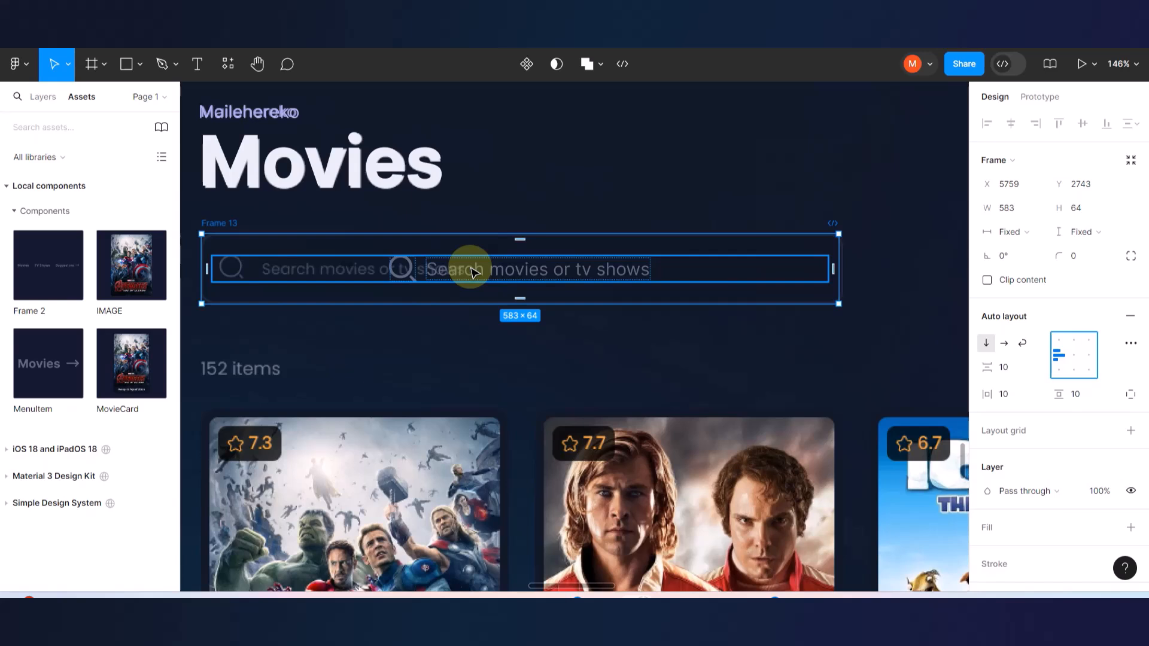
click(362, 280)
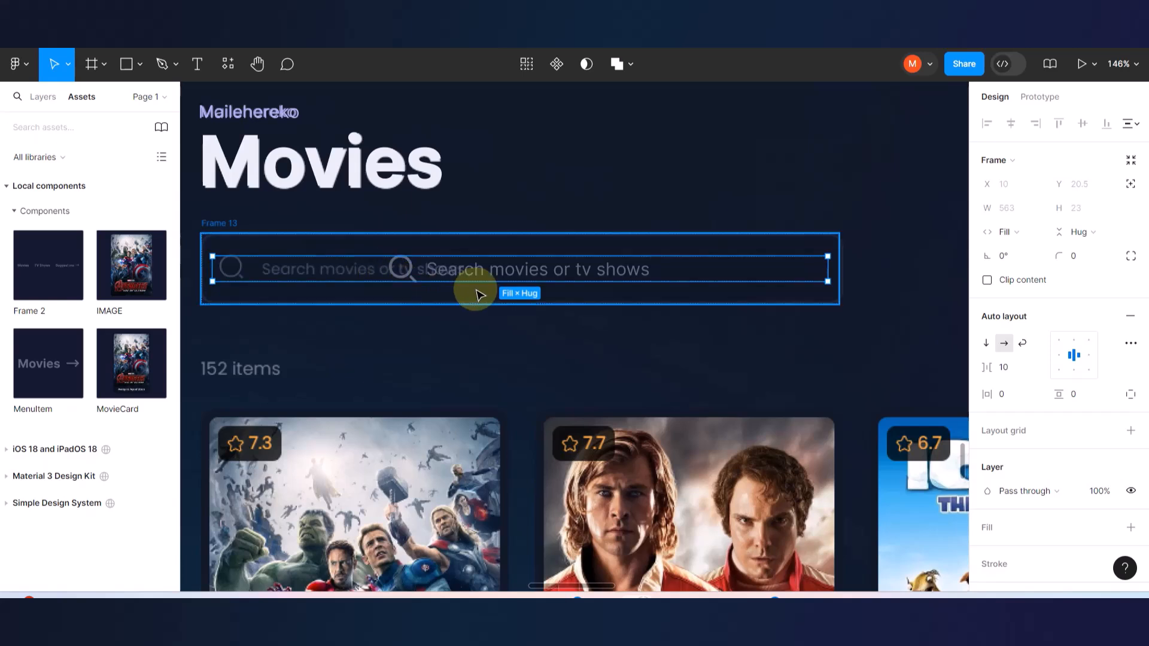
click(1058, 356)
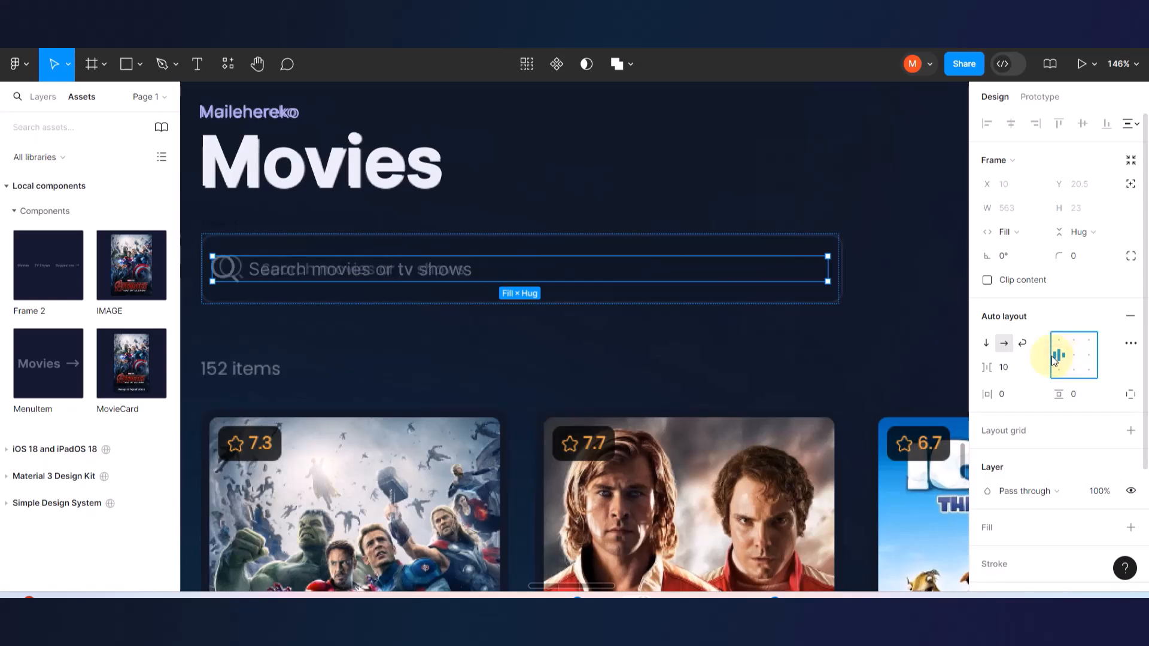
- Set the outer search frame's horizontal padding to 18 and extend its right edge to the reference border, about 586 wide
click(821, 238)
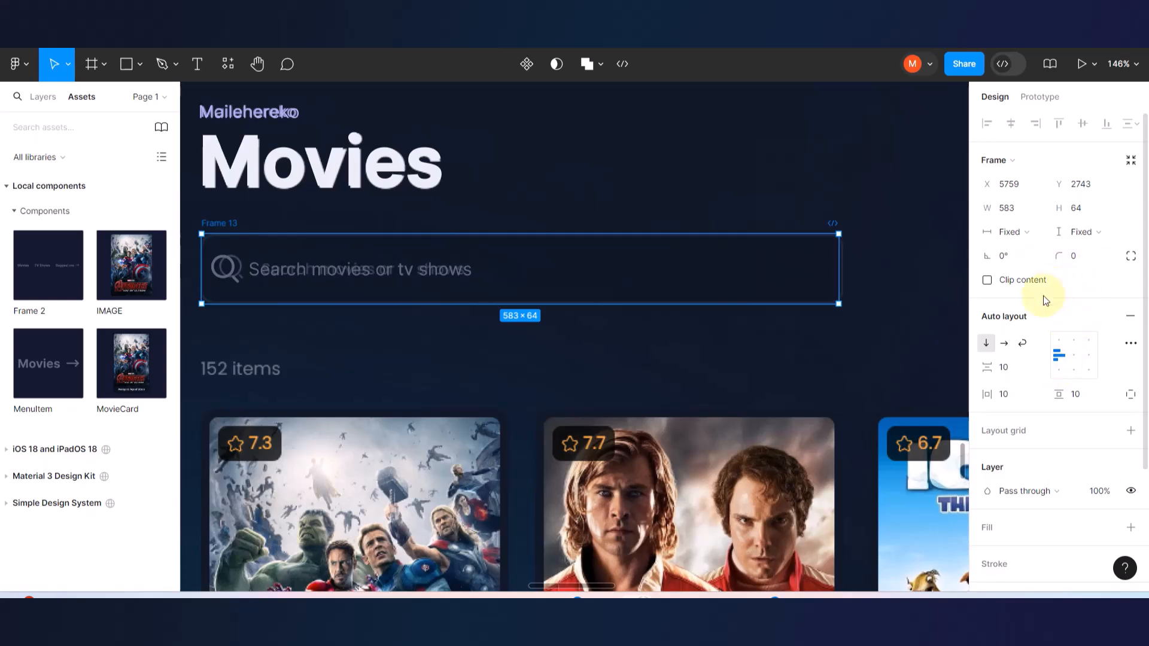
drag(984, 394, 995, 396)
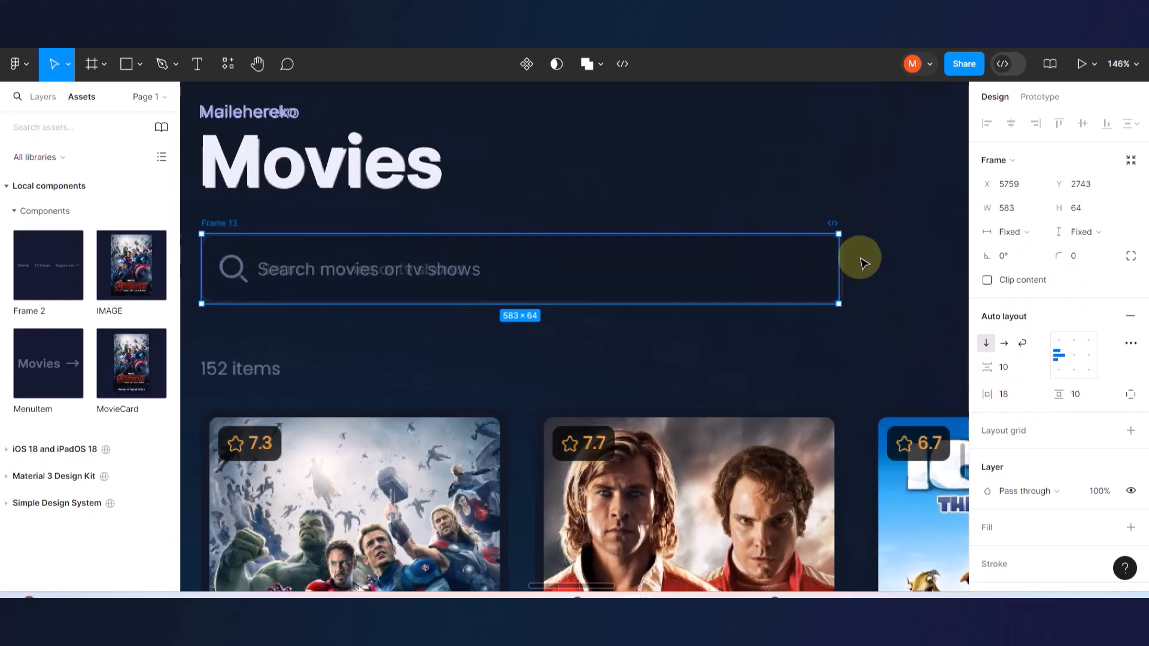
scroll(859, 257, up, 10)
drag(760, 280, 774, 279)
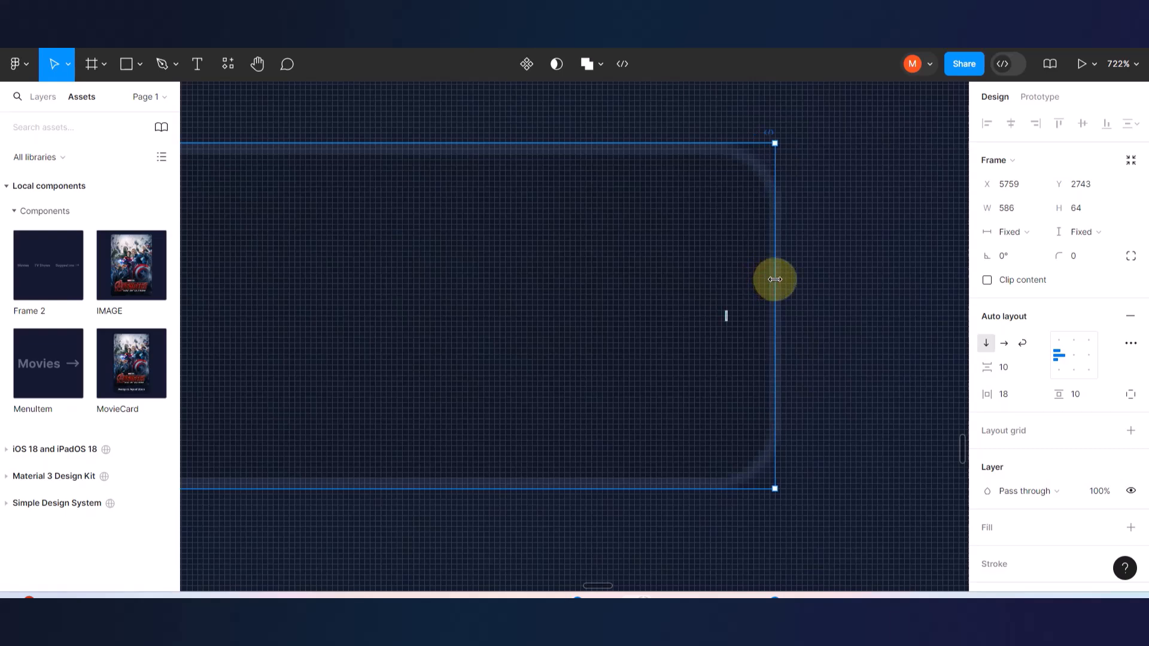
- Add a 1 px inside stroke to the outer search frame, sampling its color 20283E from the reference search bar's border
scroll(1103, 472, down, 3)
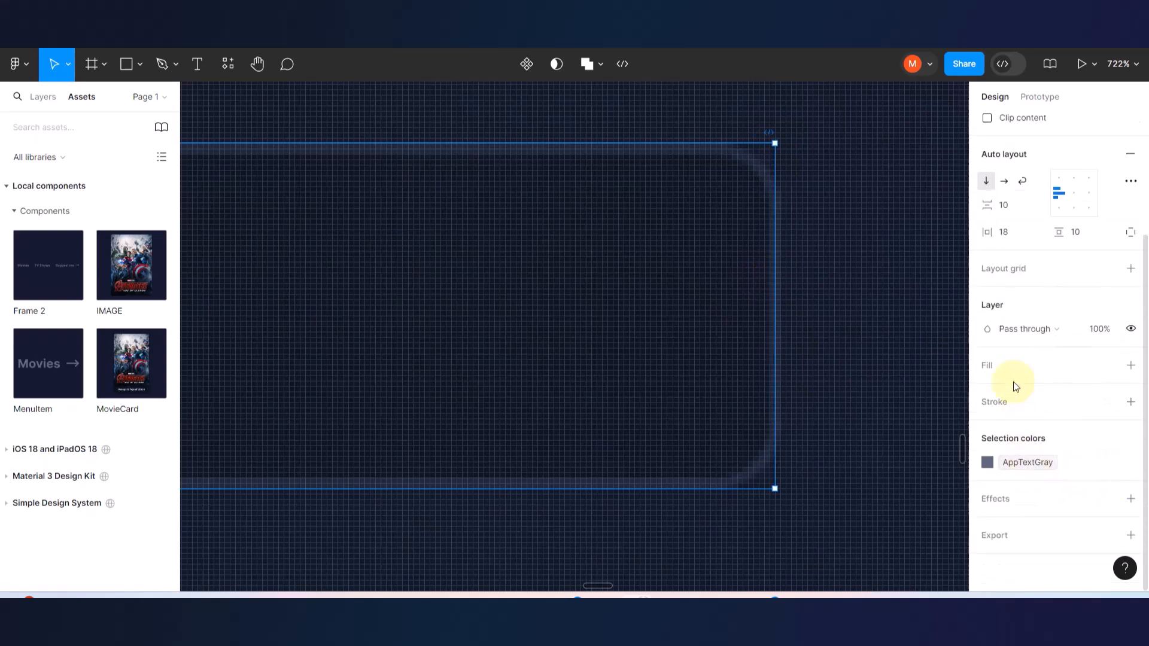
click(1130, 366)
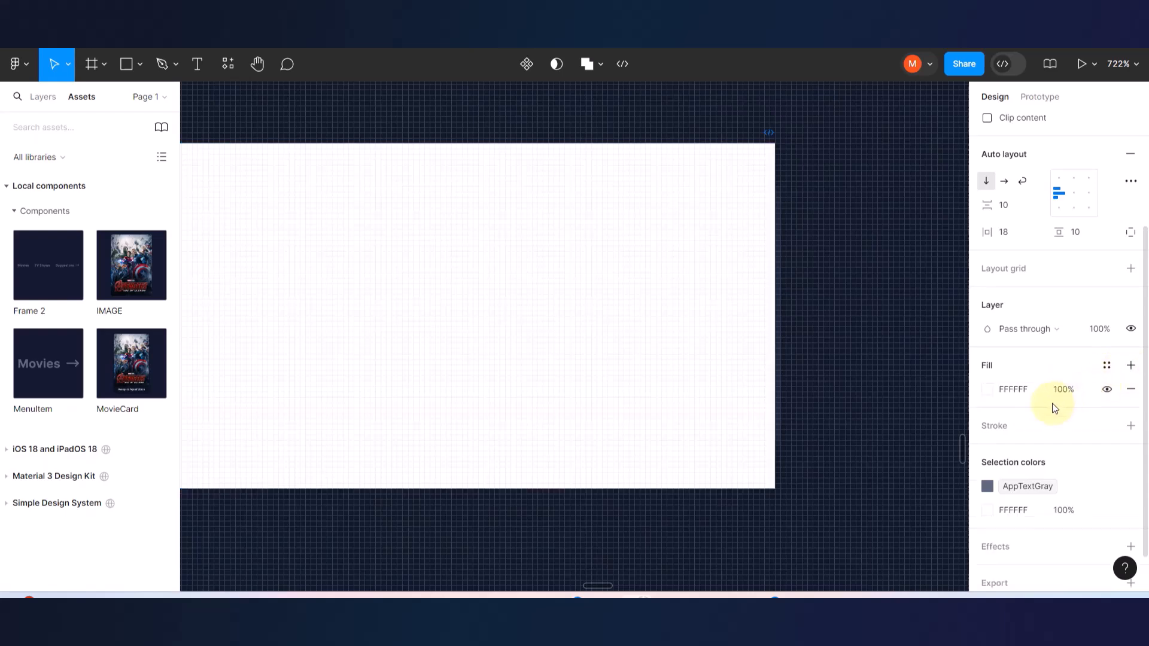
key(ctrl+z)
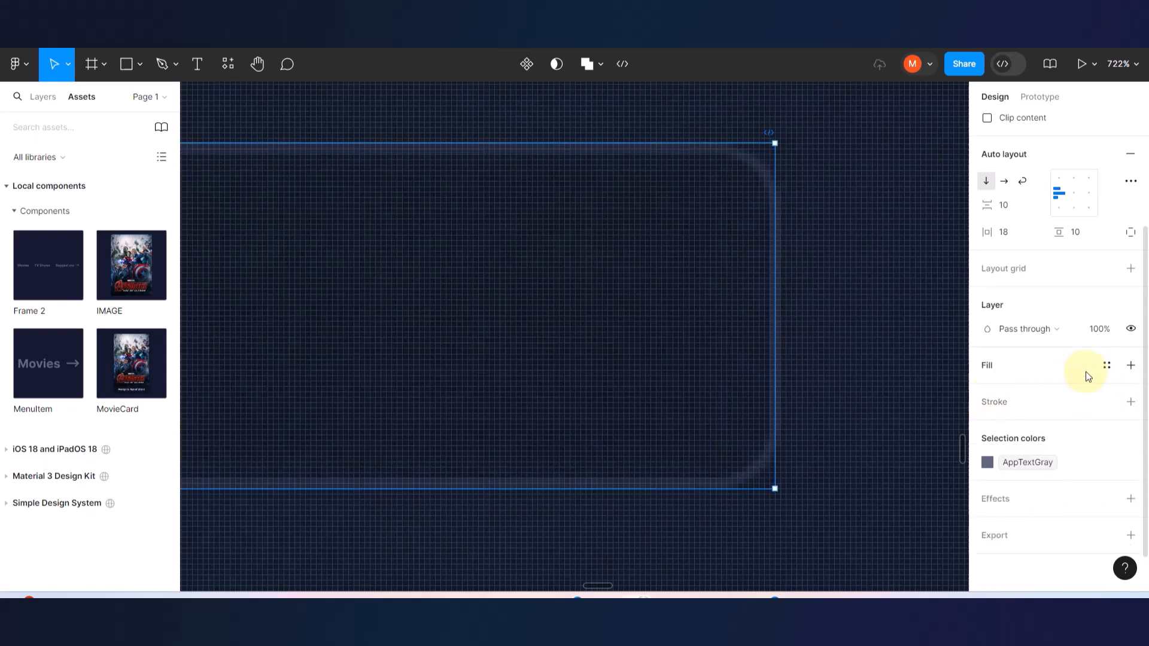
click(1130, 402)
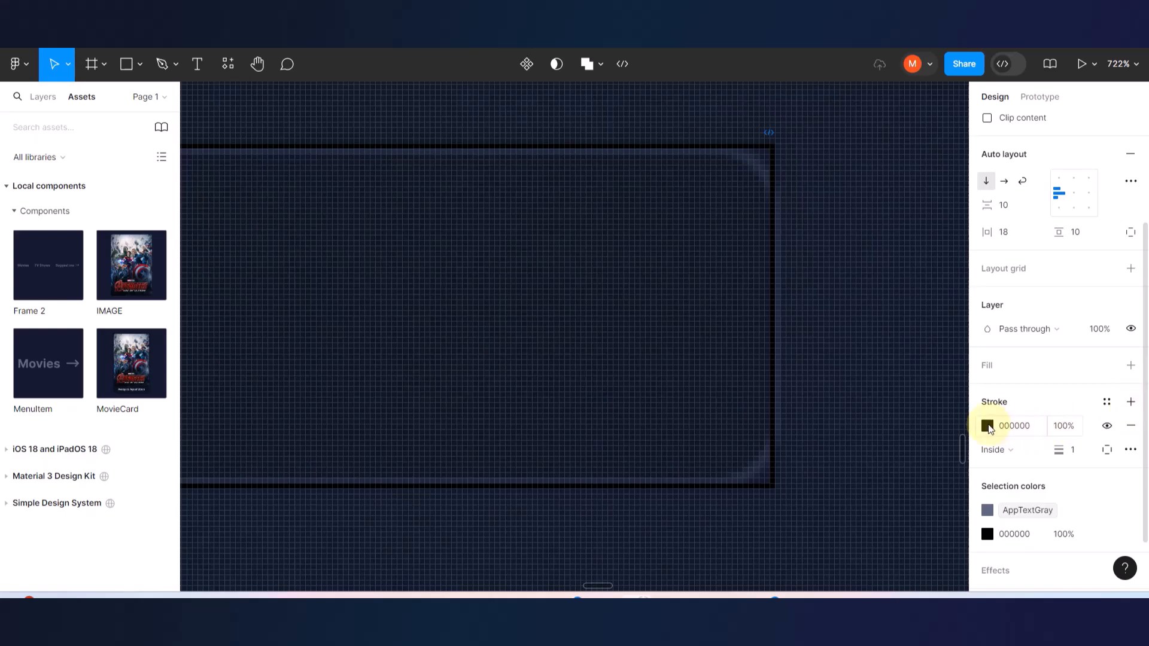
click(987, 425)
click(810, 413)
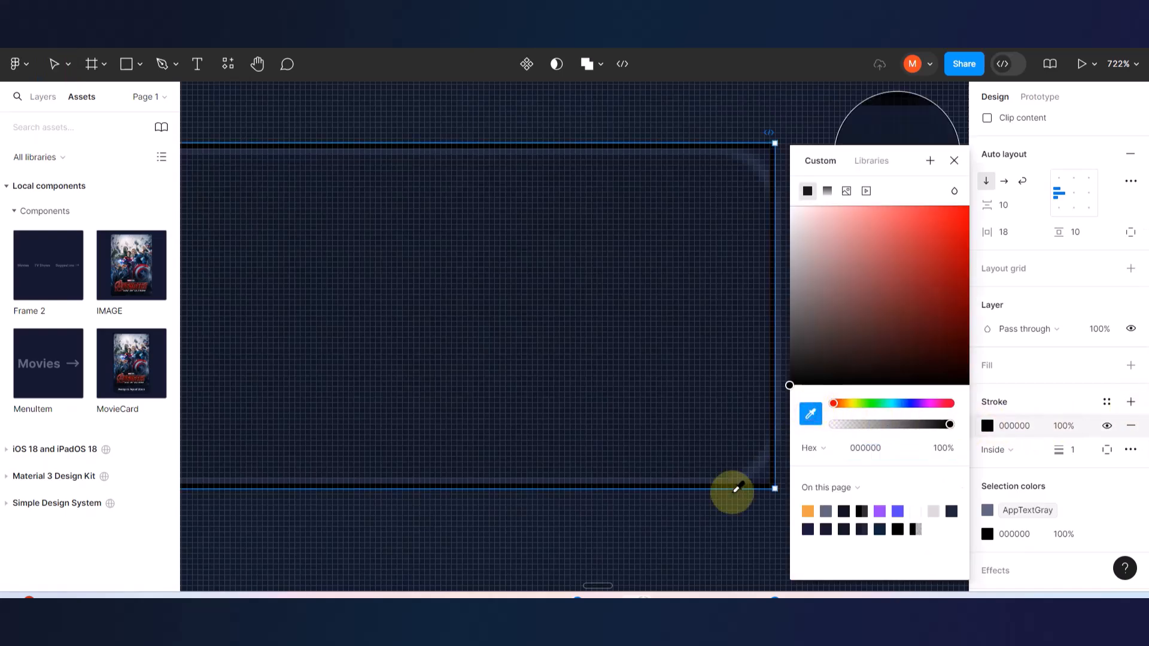
scroll(739, 482, up, 5)
click(743, 458)
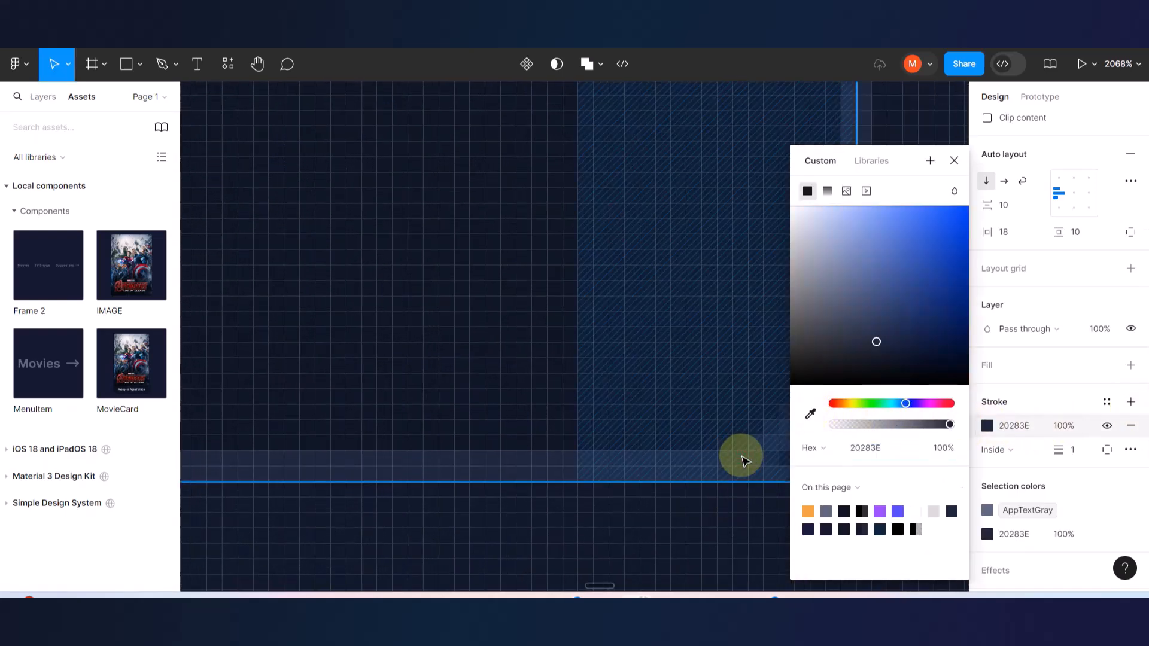
- Set the outer search frame's corner radius to 13 to match the reference bar's rounded corners
scroll(740, 456, down, 5)
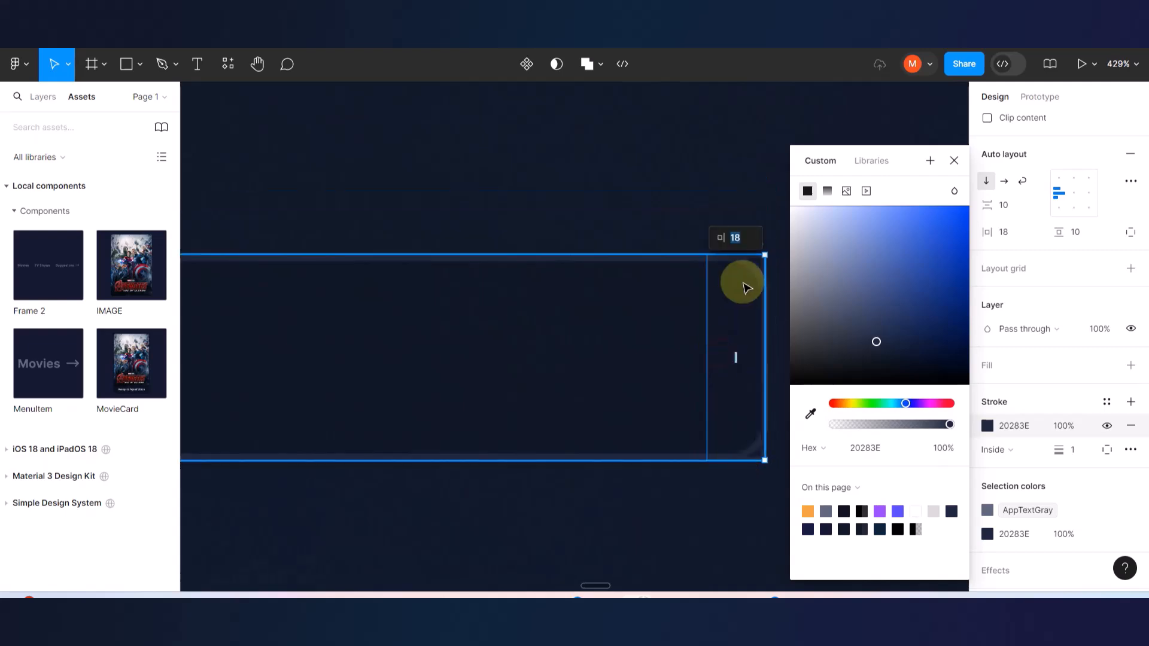
scroll(740, 264, up, 5)
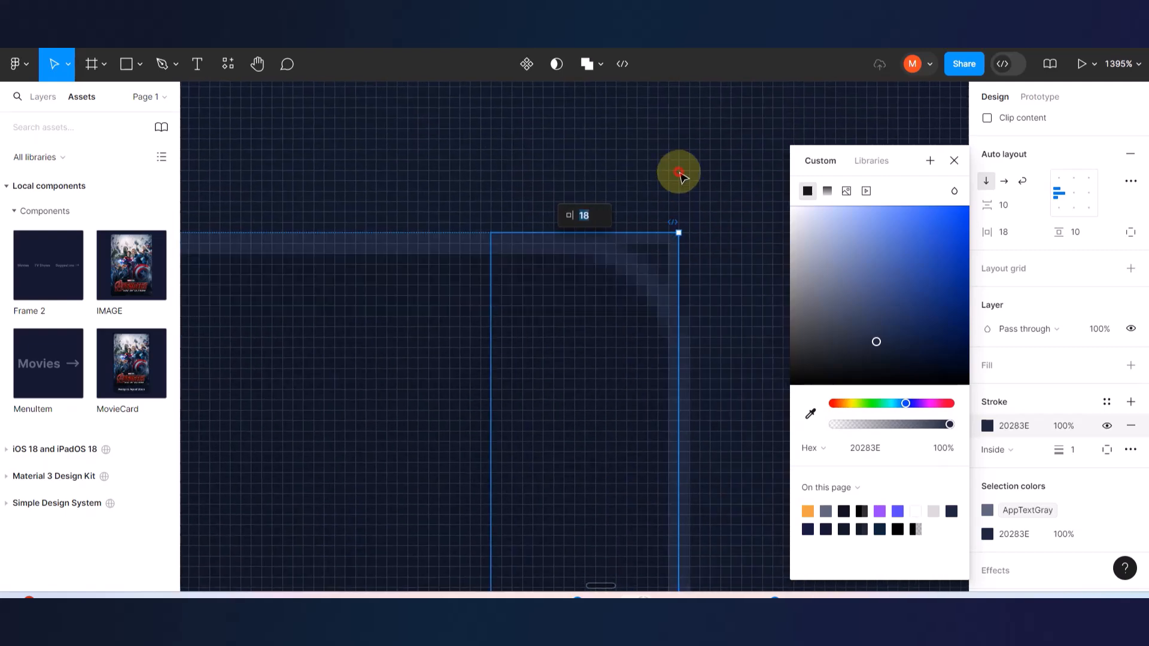
click(677, 172)
scroll(651, 281, up, 3)
click(672, 228)
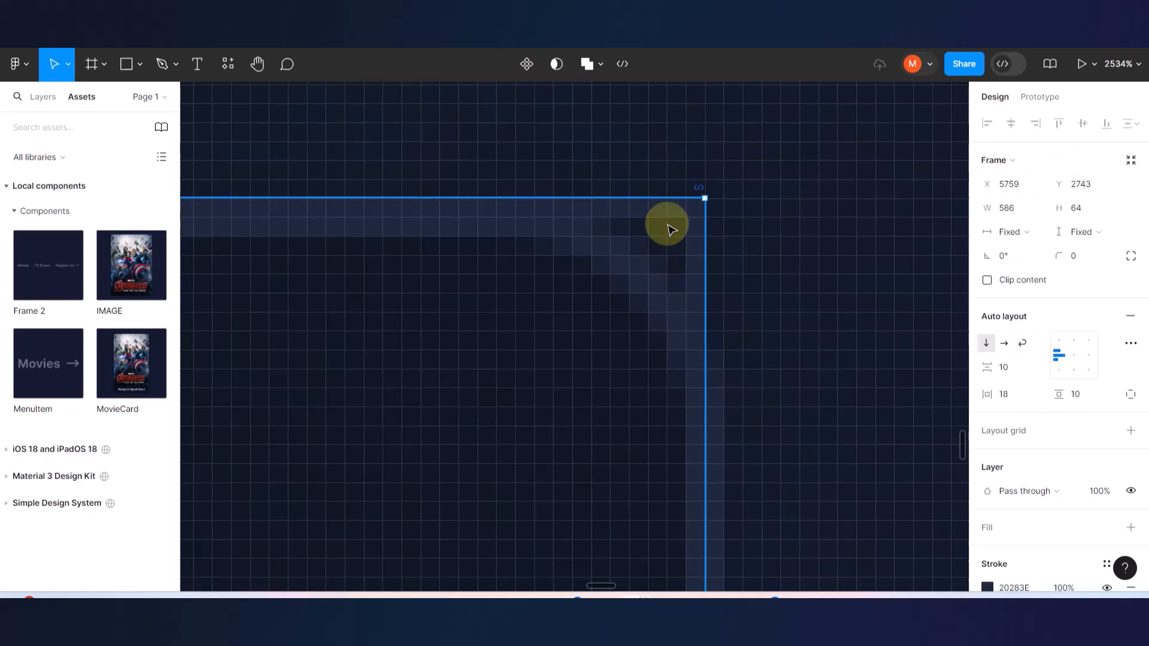
drag(1064, 257, 120, 251)
scroll(743, 302, down, 15)
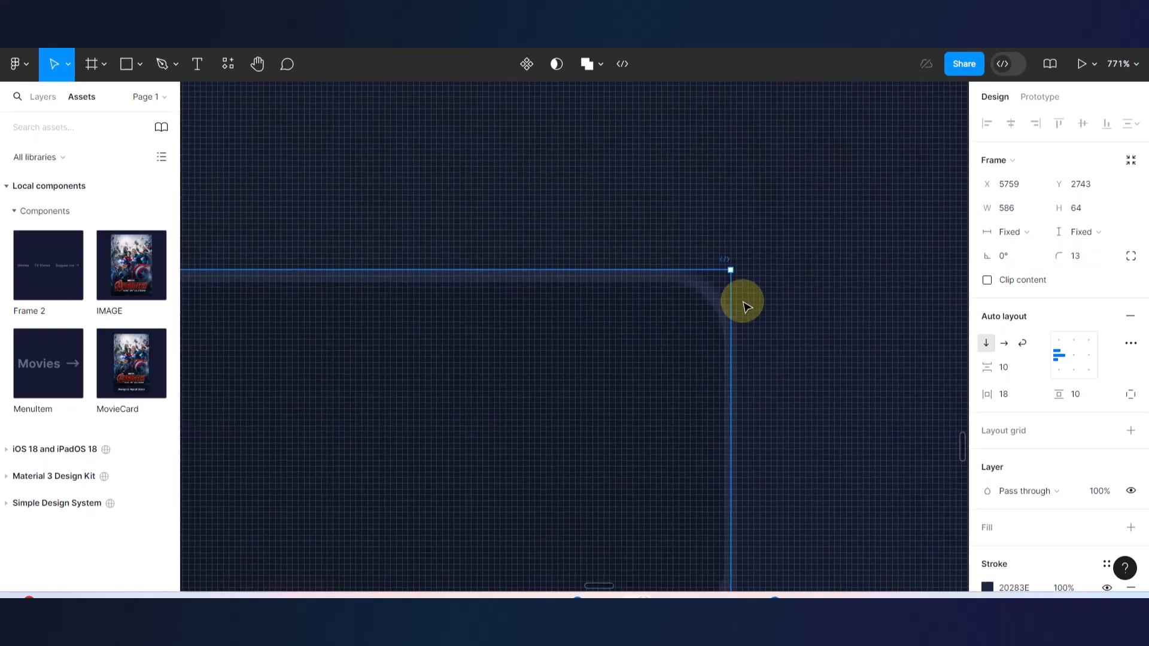
scroll(742, 299, down, 1)
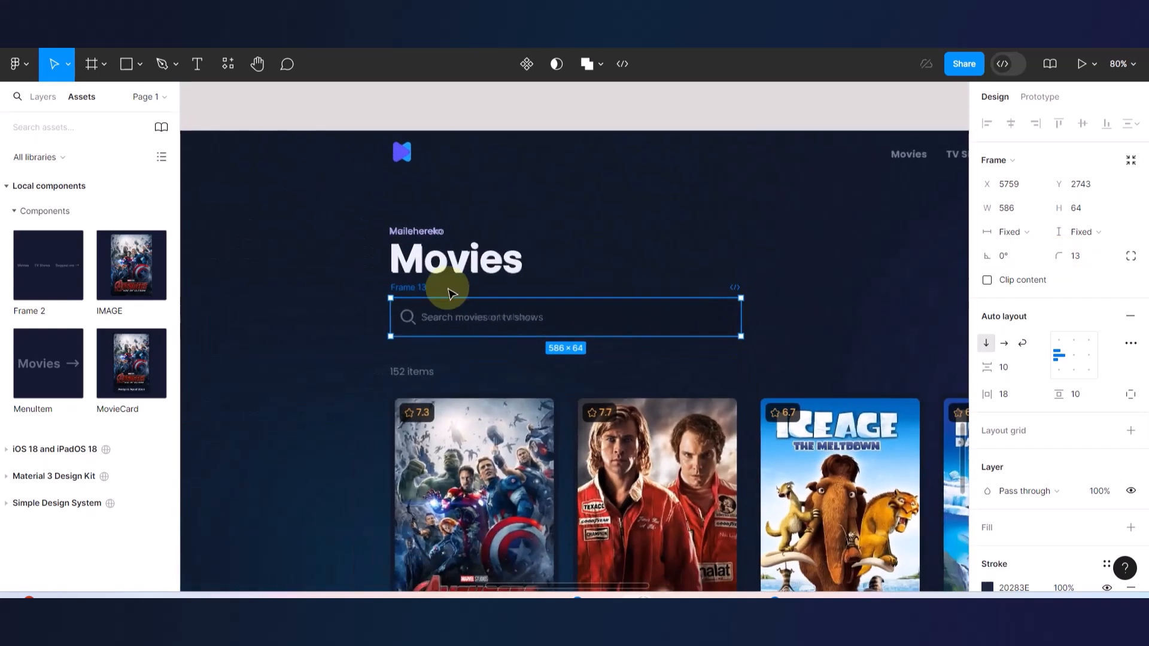
- Wrap the Mailehereko subheading and the Movies heading together in an auto layout frame
click(428, 232)
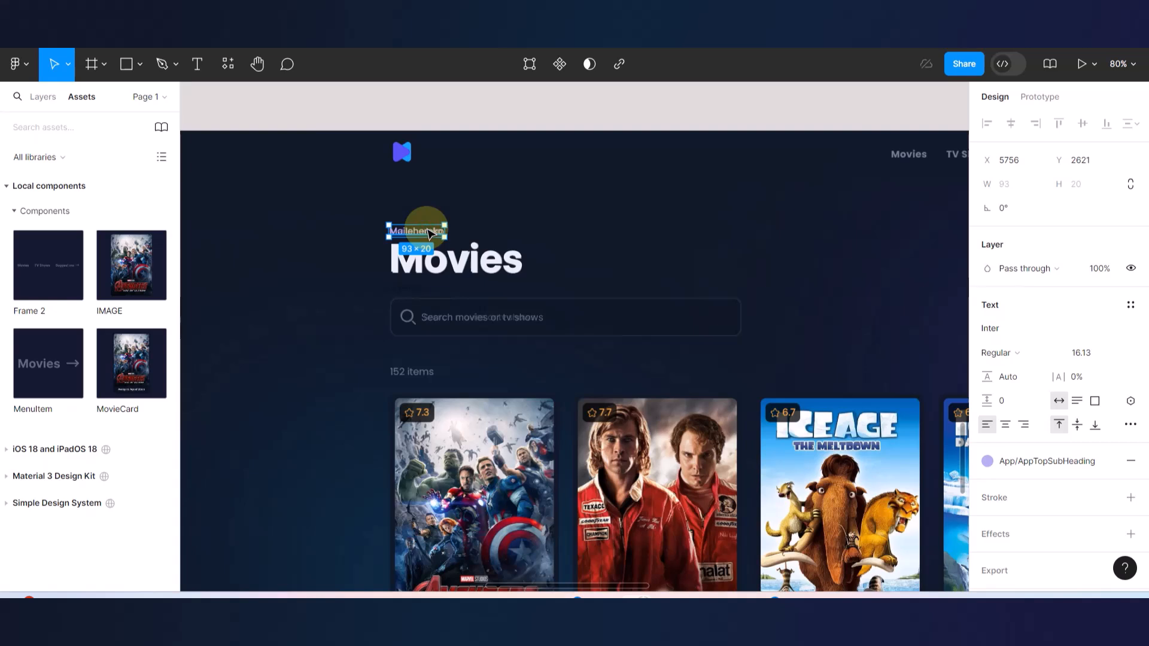
shift+click(450, 266)
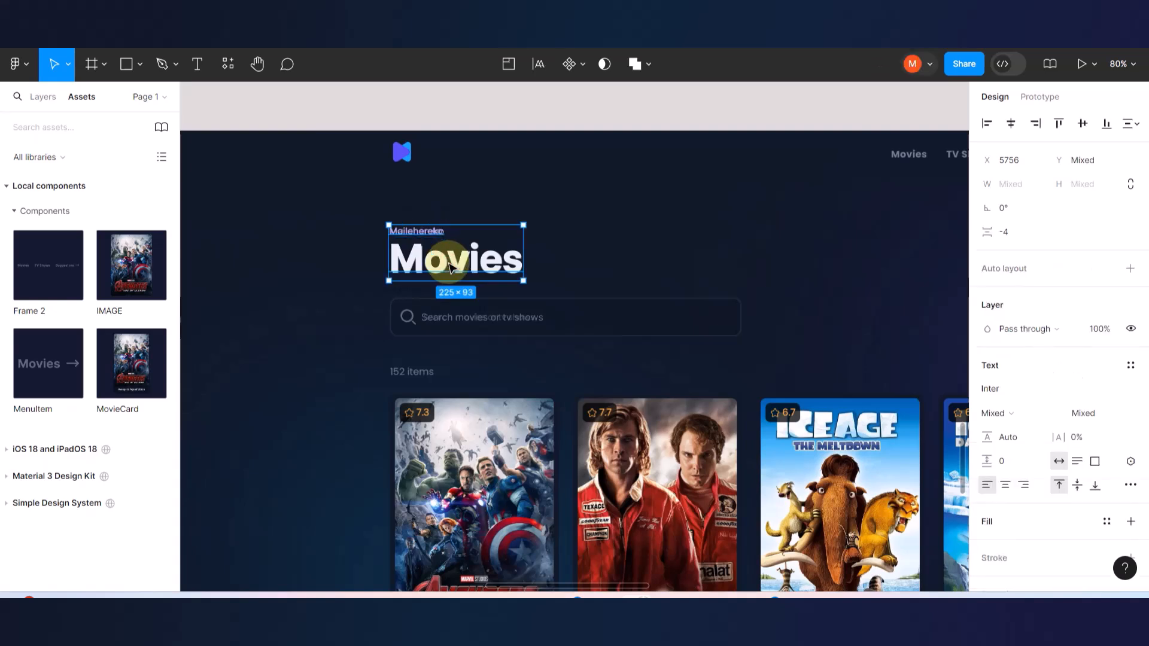
key(shift+a)
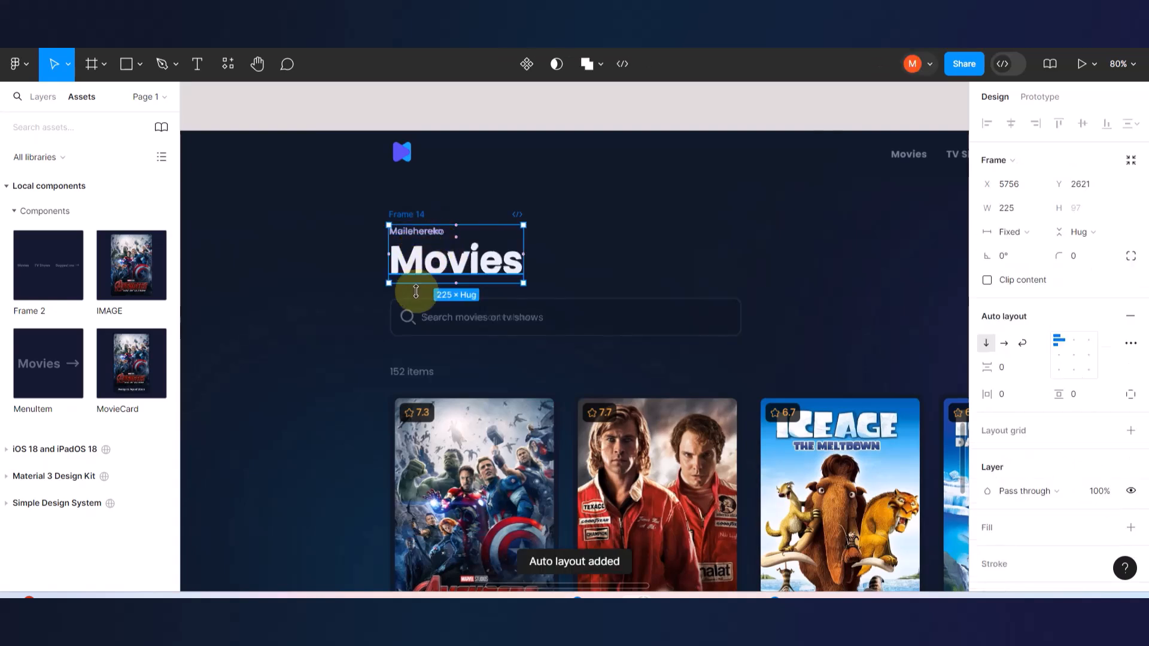
- Try to wrap the Movies heading and the search bar in auto layout and move them away from the reference
click(424, 263)
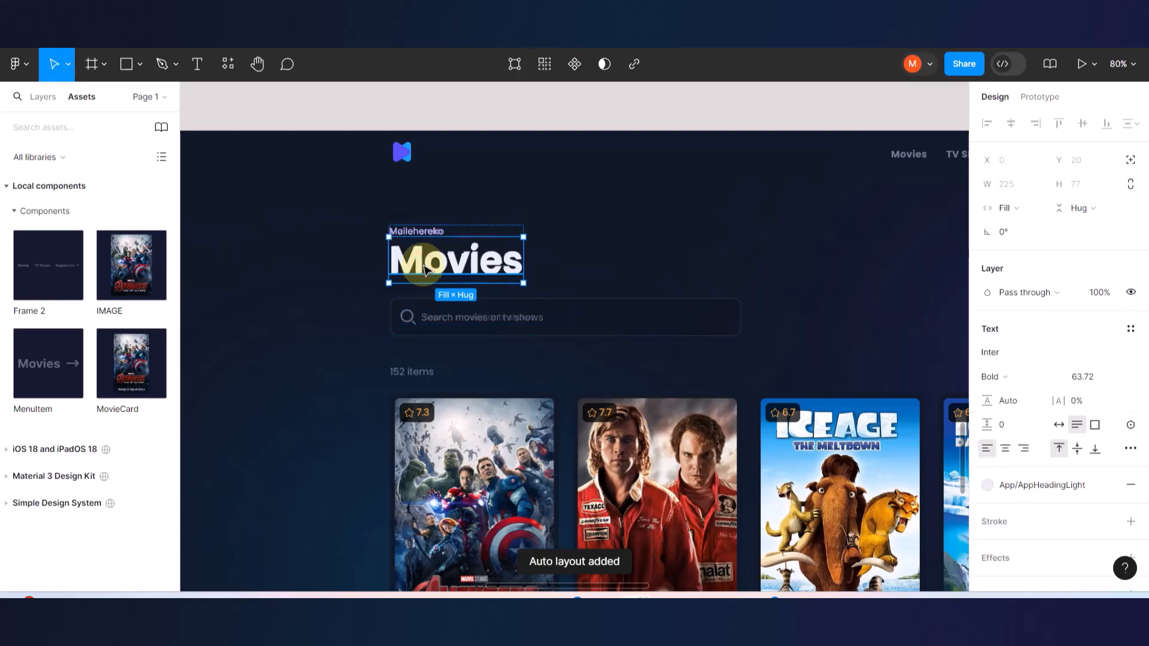
shift+click(430, 309)
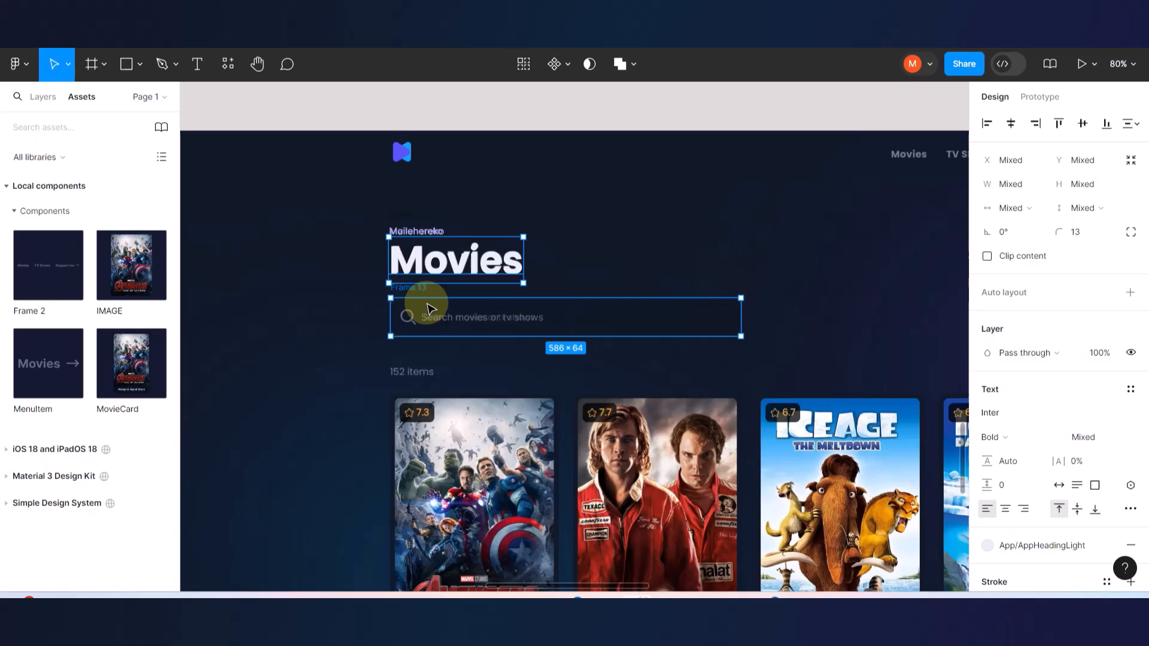
key(shift+a)
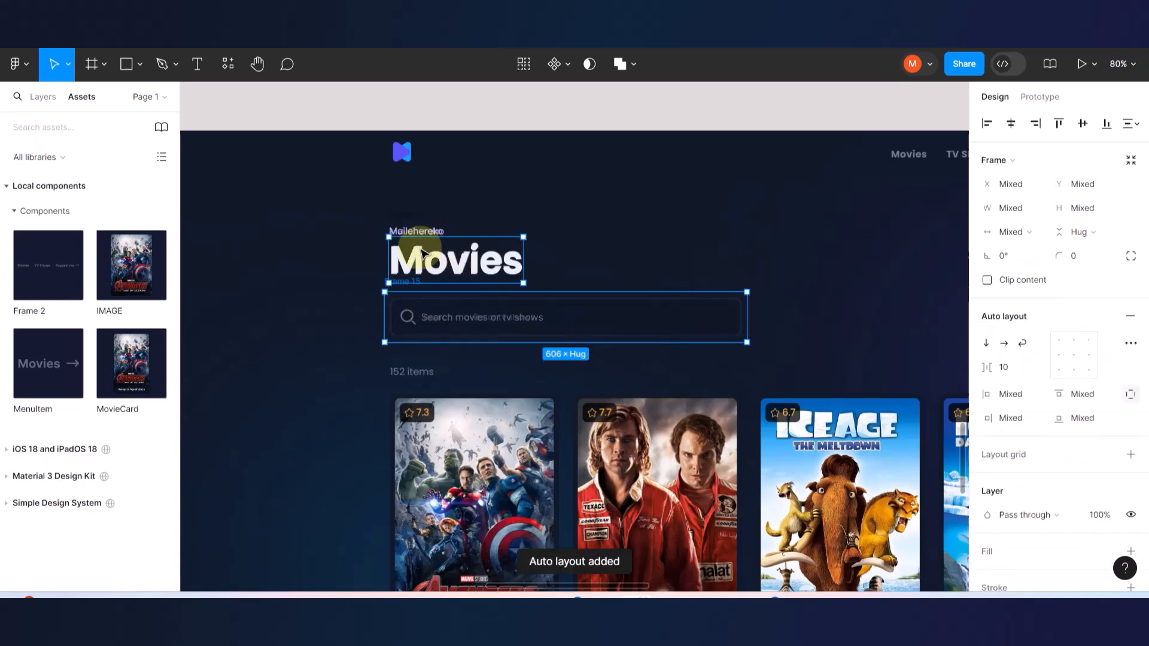
drag(427, 255, 616, 204)
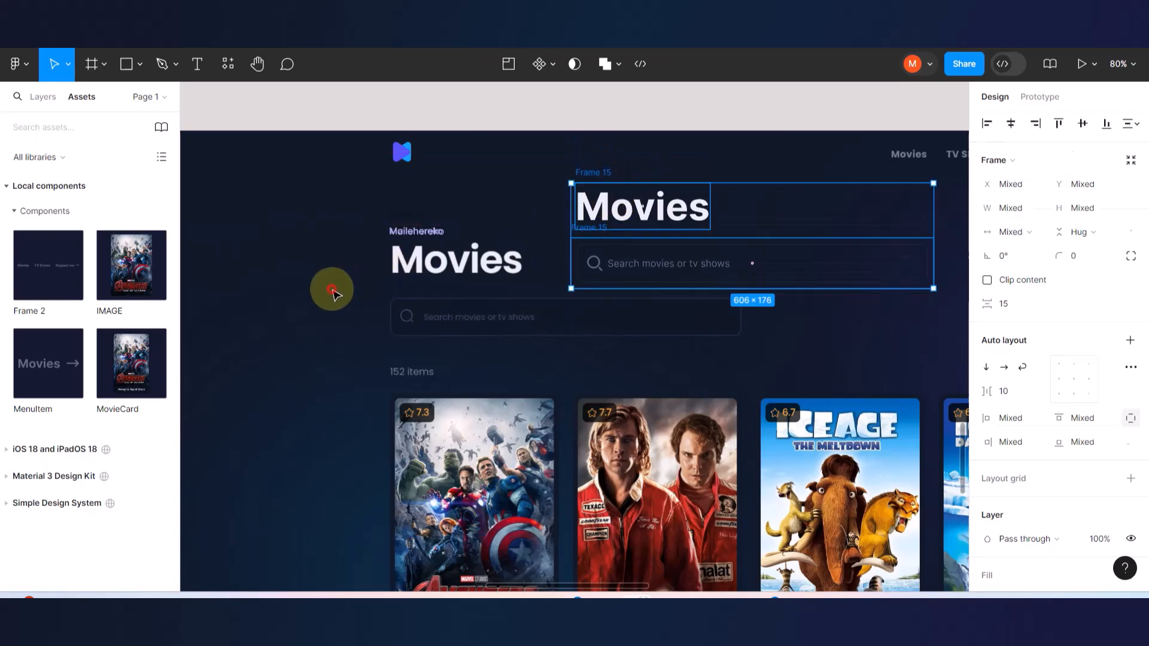
click(332, 291)
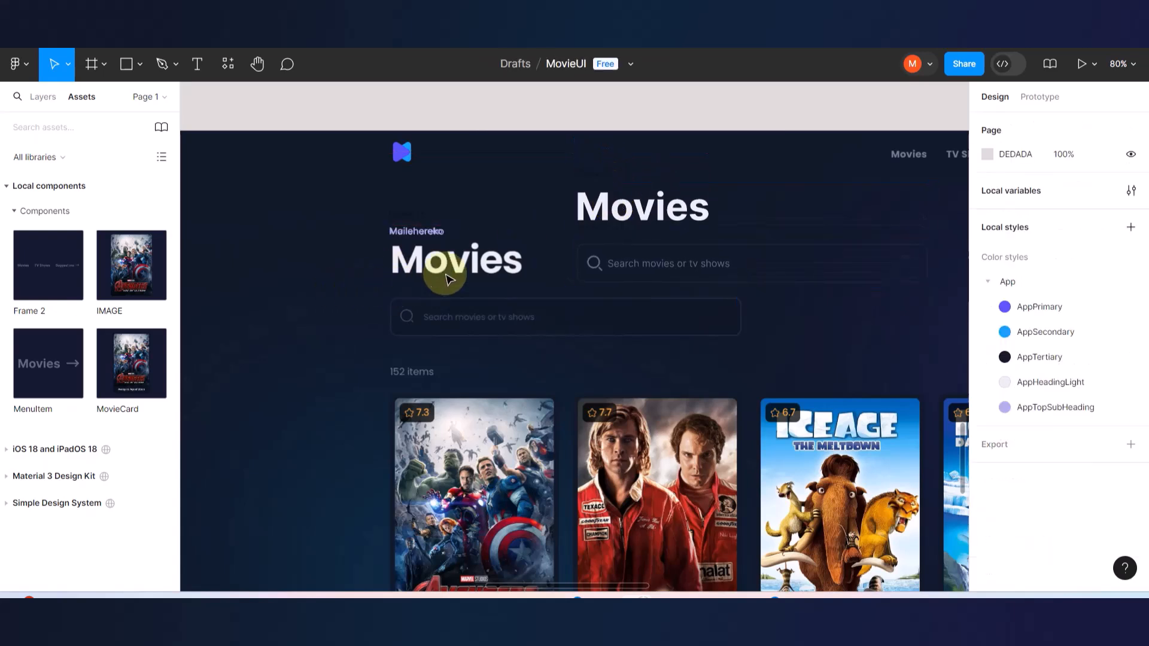
scroll(594, 189, up, 5)
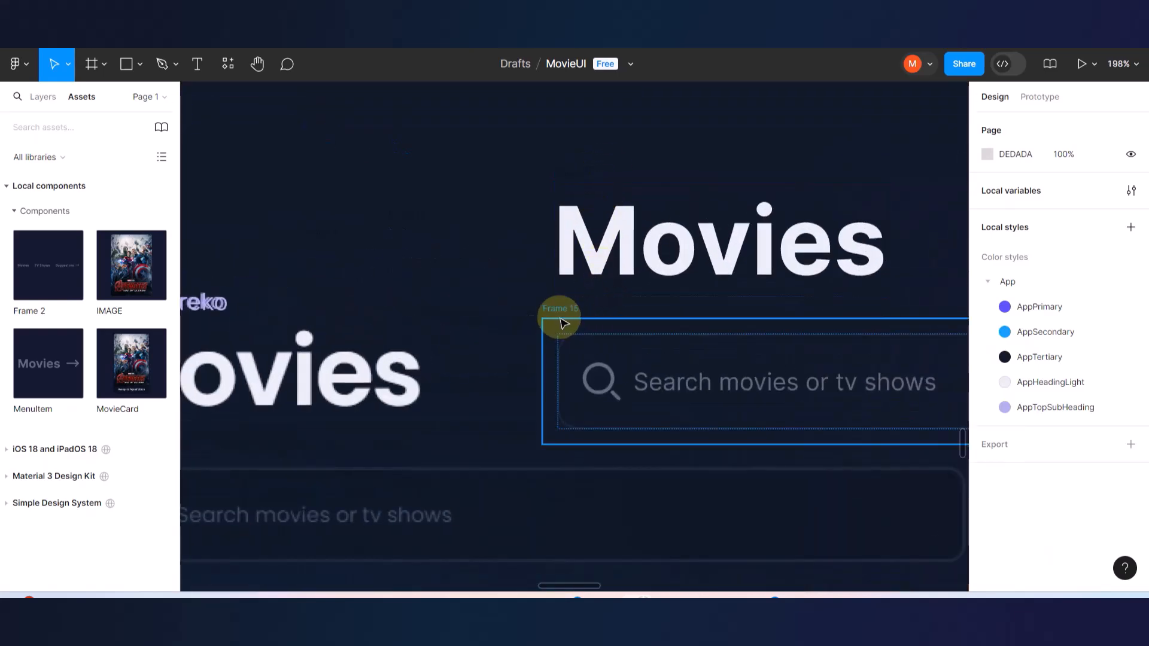
scroll(559, 320, down, 6)
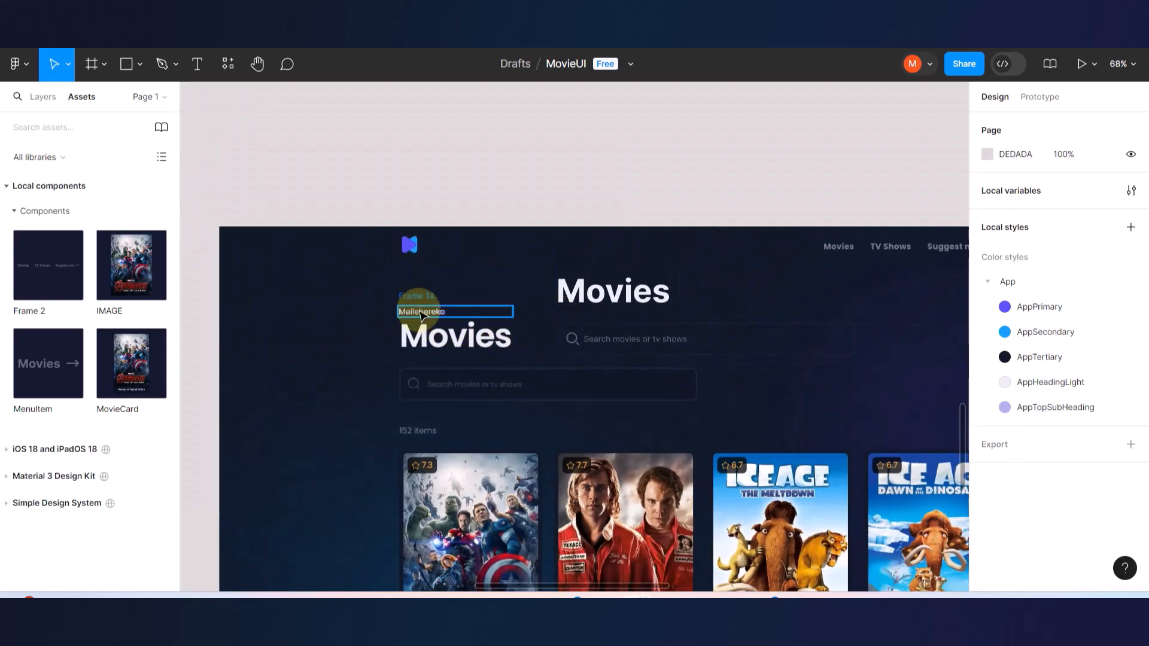
- Undo the move and the auto layout wrapping of the Movies heading and search bar
key(ctrl+z)
key(ctrl+z)
key(ctrl+z)
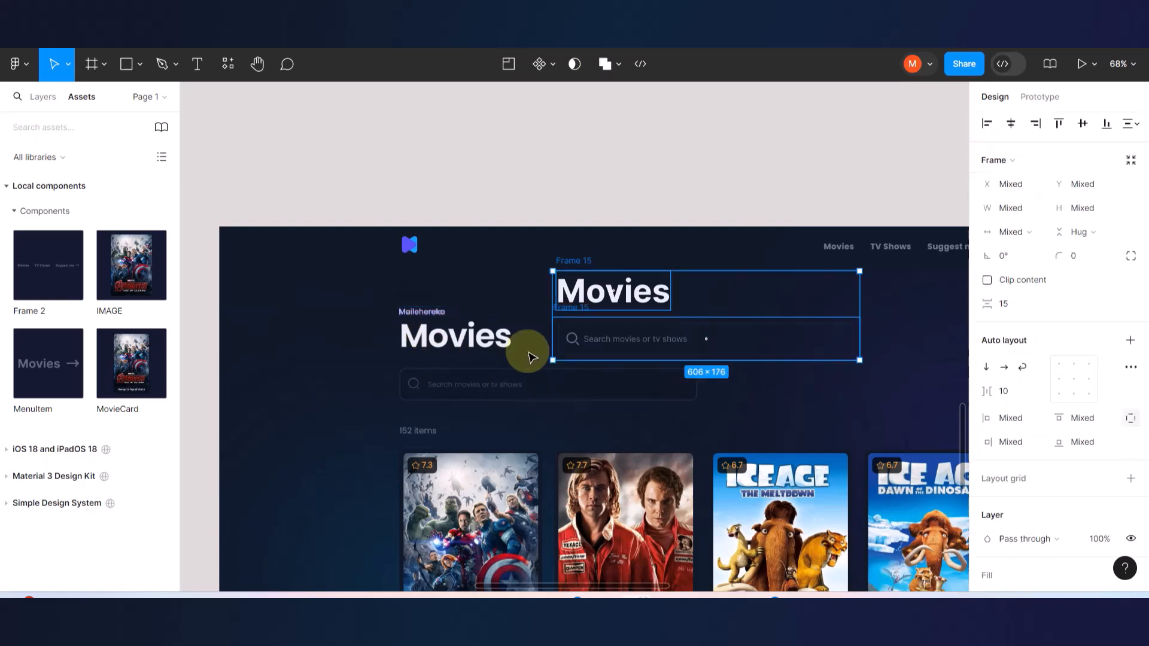
click(591, 307)
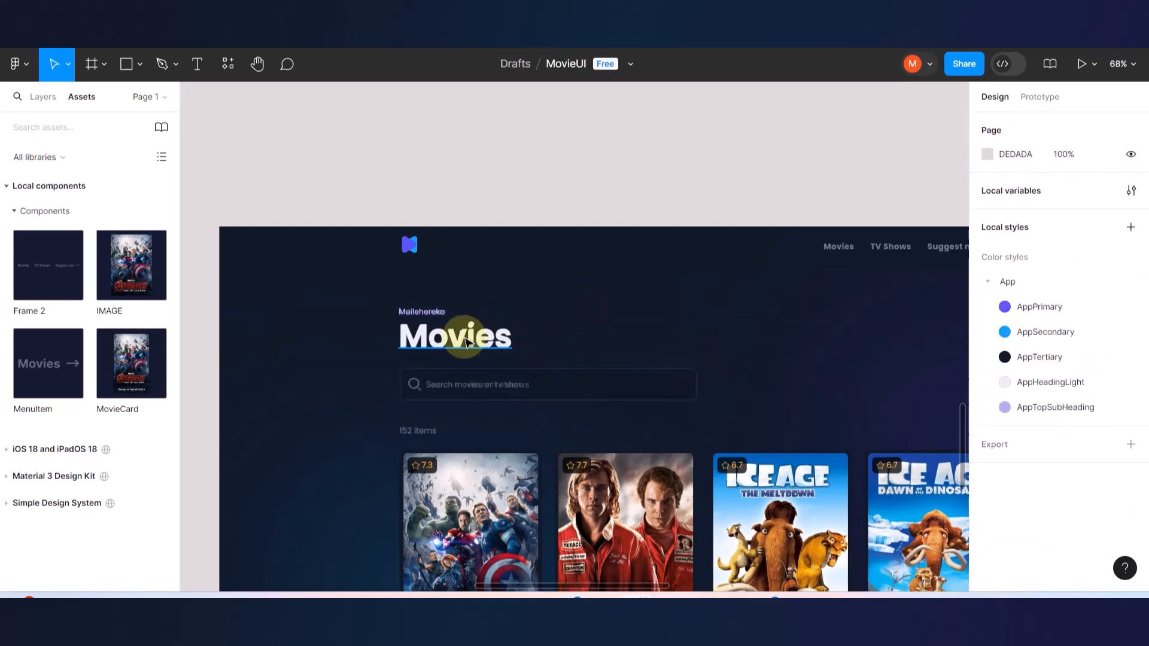
- Undo the auto layout frame around the Mailehereko subheading and the Movies heading
click(453, 340)
scroll(453, 340, up, 5)
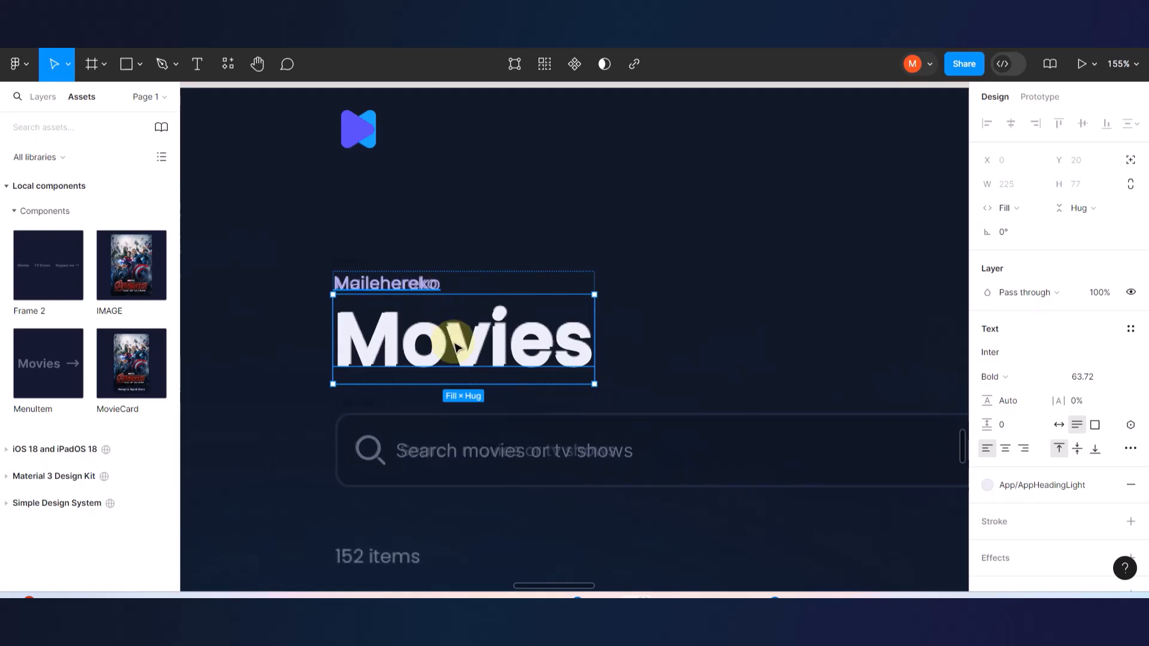
drag(474, 354, 504, 369)
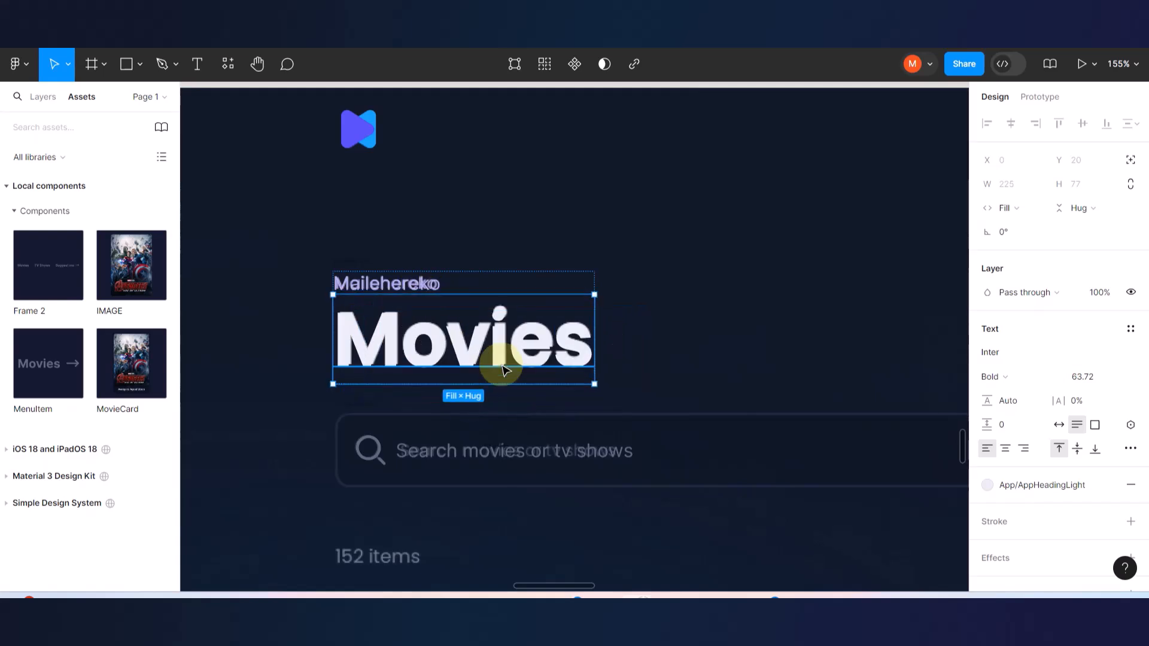
key(Escape)
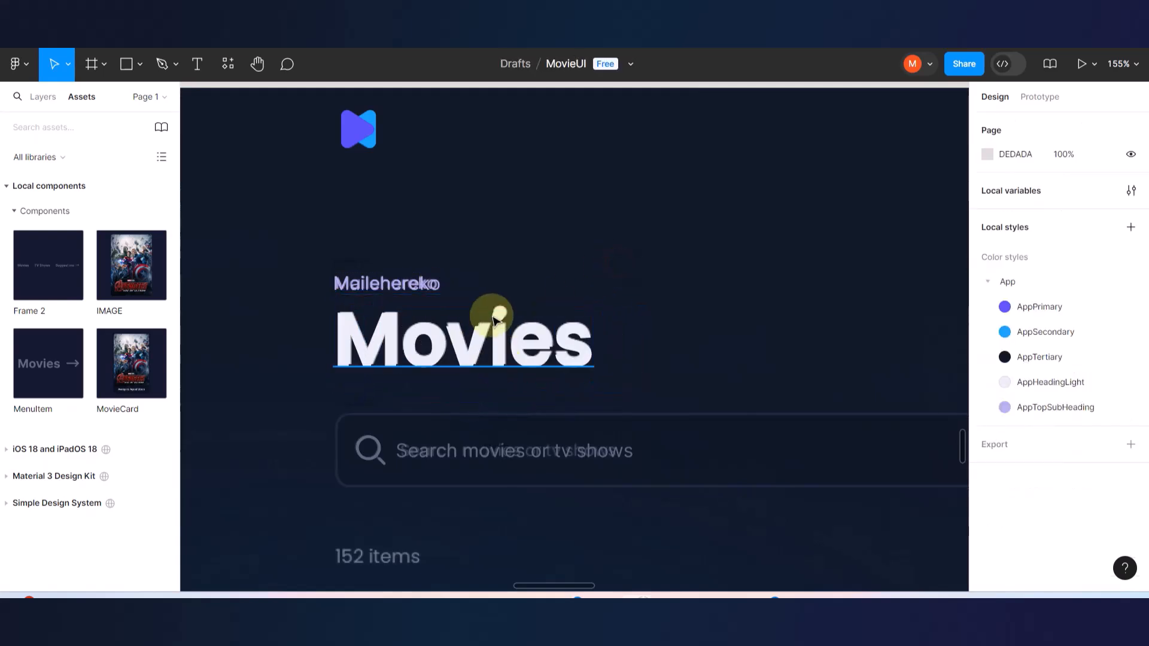
key(ctrl+z)
key(ctrl+z)
key(ctrl+z)
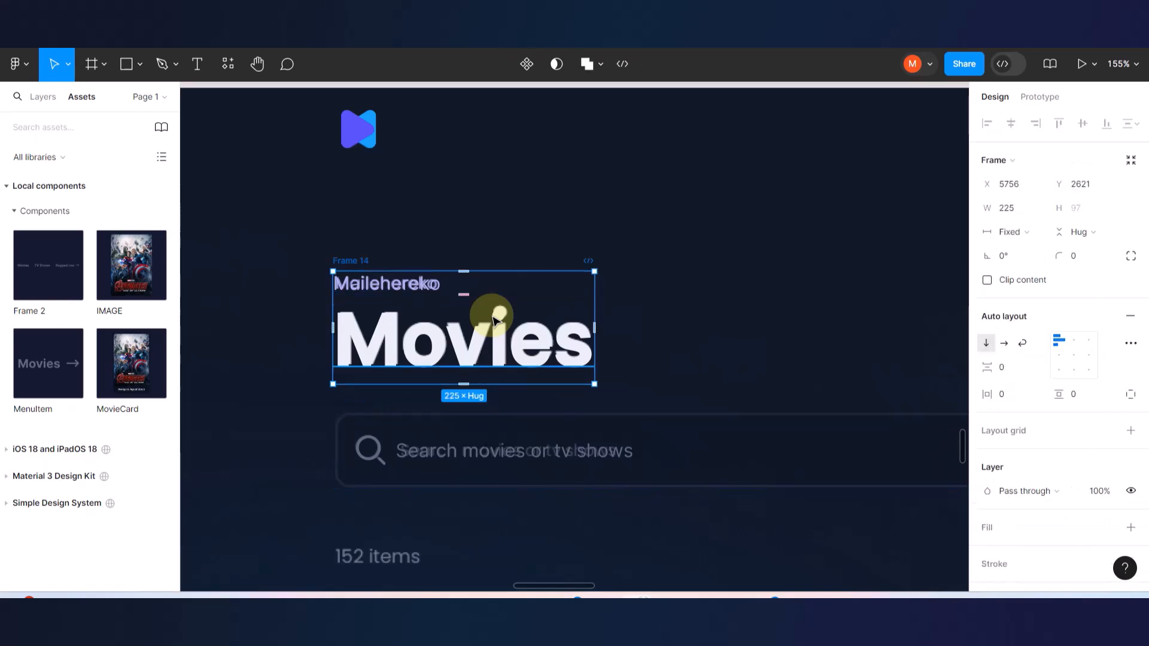
click(619, 300)
mouse_move(481, 334)
mouse_down()
mouse_move(494, 348)
mouse_move(569, 307)
mouse_move(500, 364)
mouse_move(462, 329)
mouse_move(467, 338)
mouse_up()
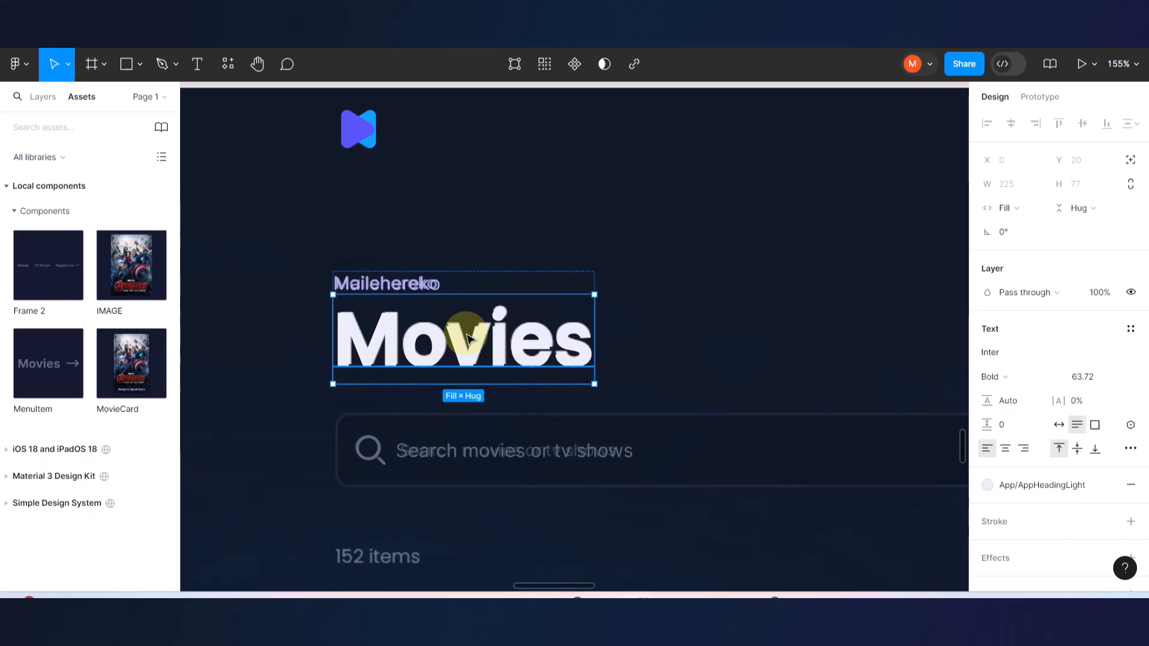
key(ctrl+z)
key(ctrl+z)
key(ctrl+z)
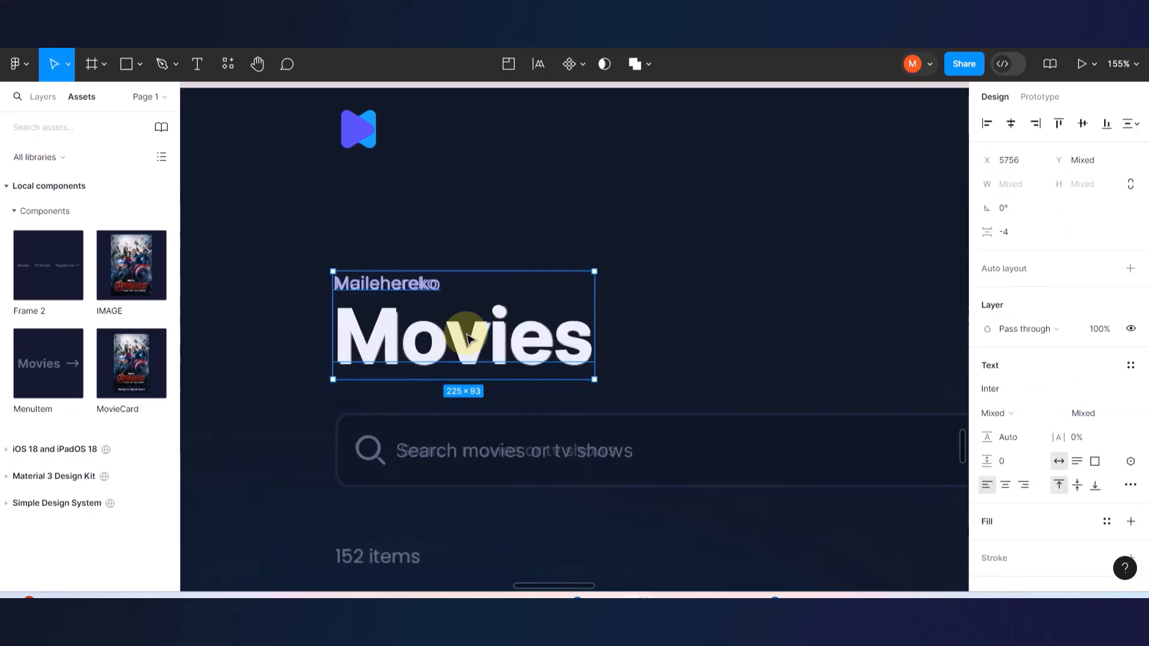
- Try to move the Mailehereko subheading up off the reference text and undo the move
key(ctrl+z)
click(508, 256)
drag(423, 282, 429, 245)
click(405, 282)
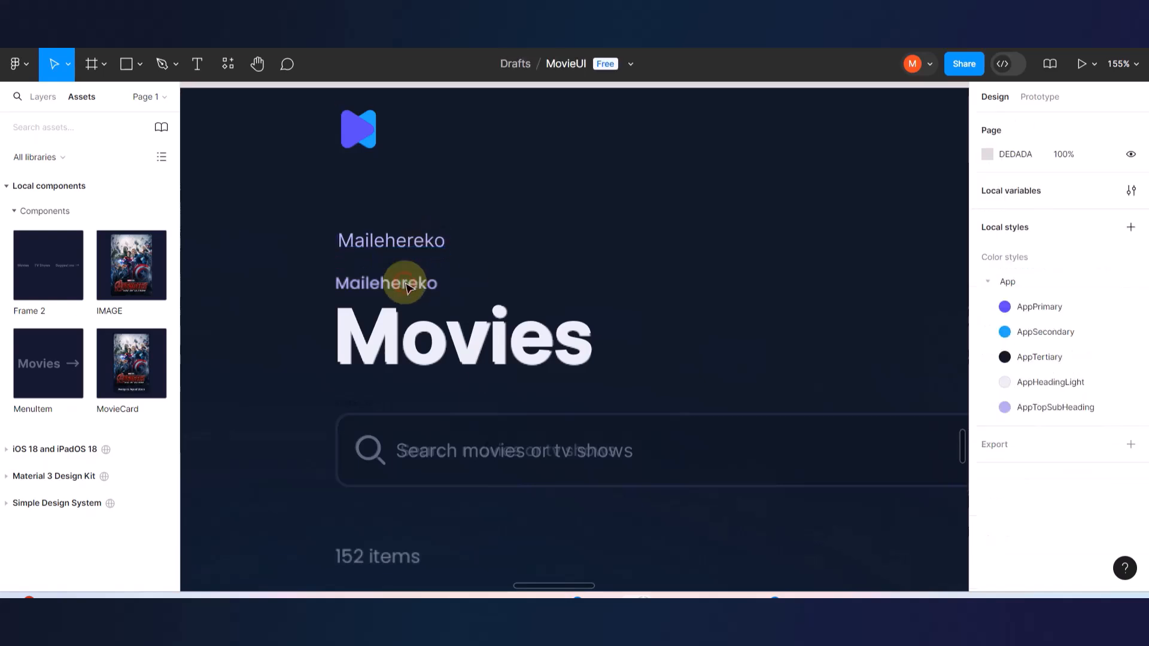
key(ctrl+z)
key(Delete)
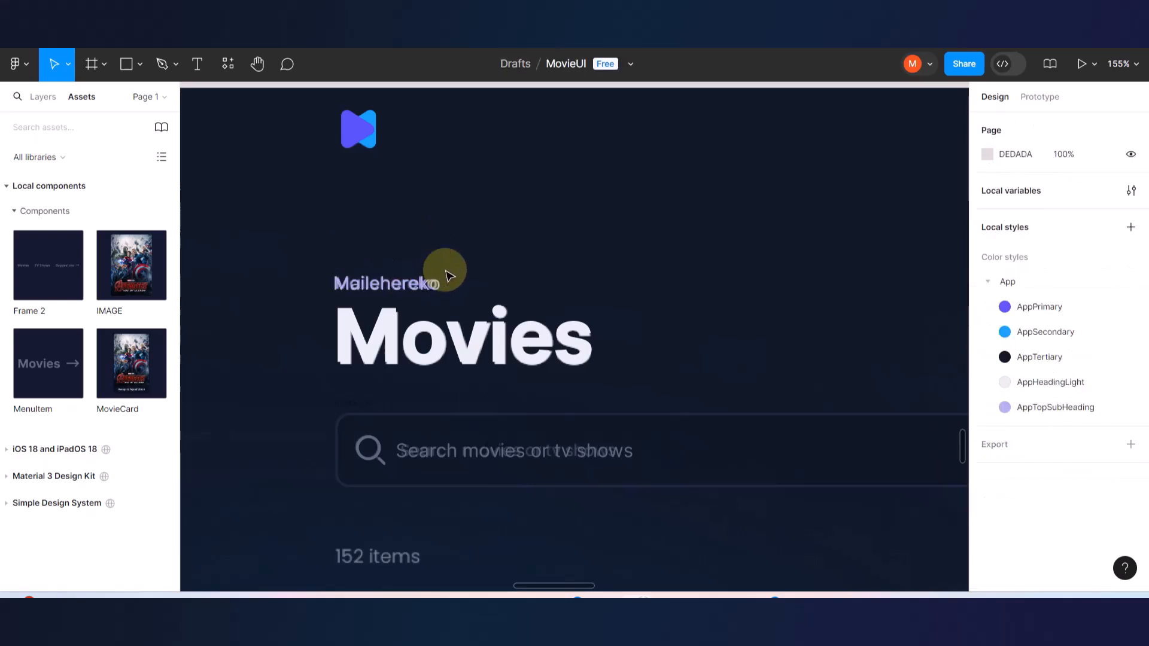
- Wrap the Mailehereko subheading and the Movies heading together in a vertical auto layout frame
click(418, 283)
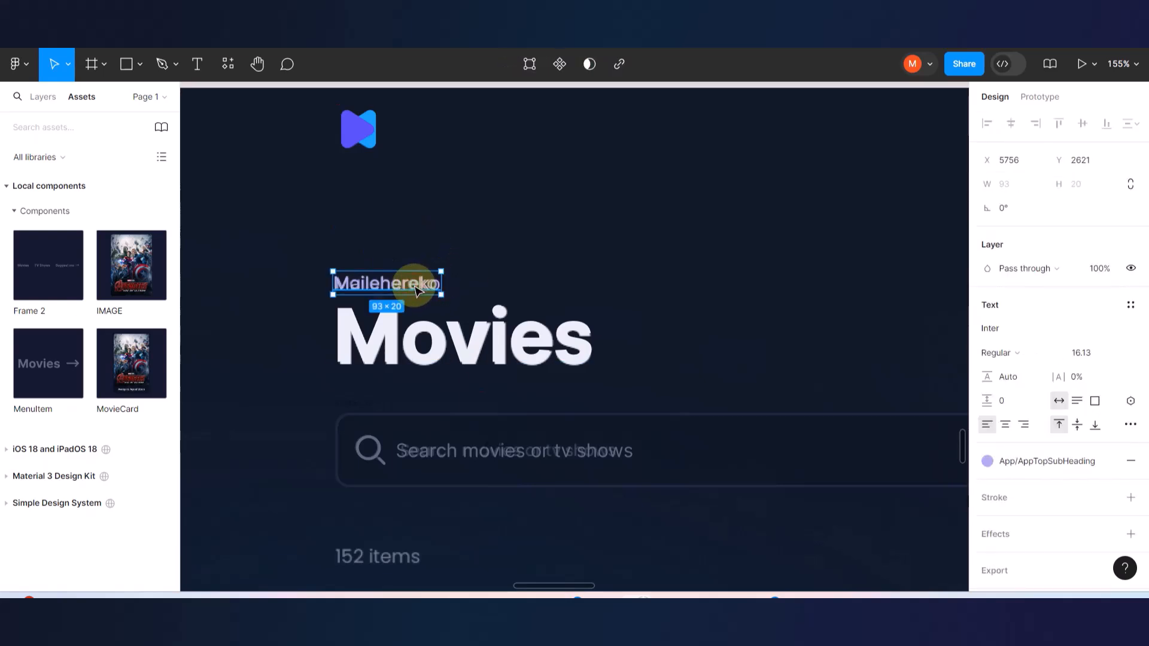
shift+click(429, 341)
drag(427, 341, 404, 381)
key(ctrl+z)
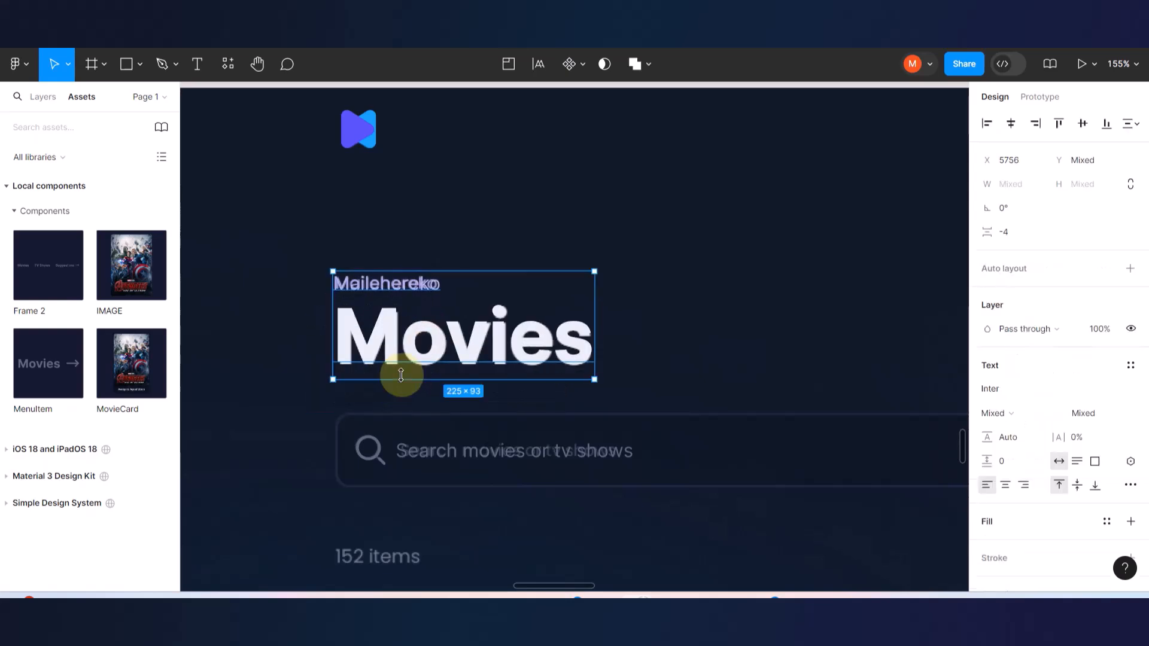
key(shift+a)
drag(401, 375, 495, 267)
key(ctrl+z)
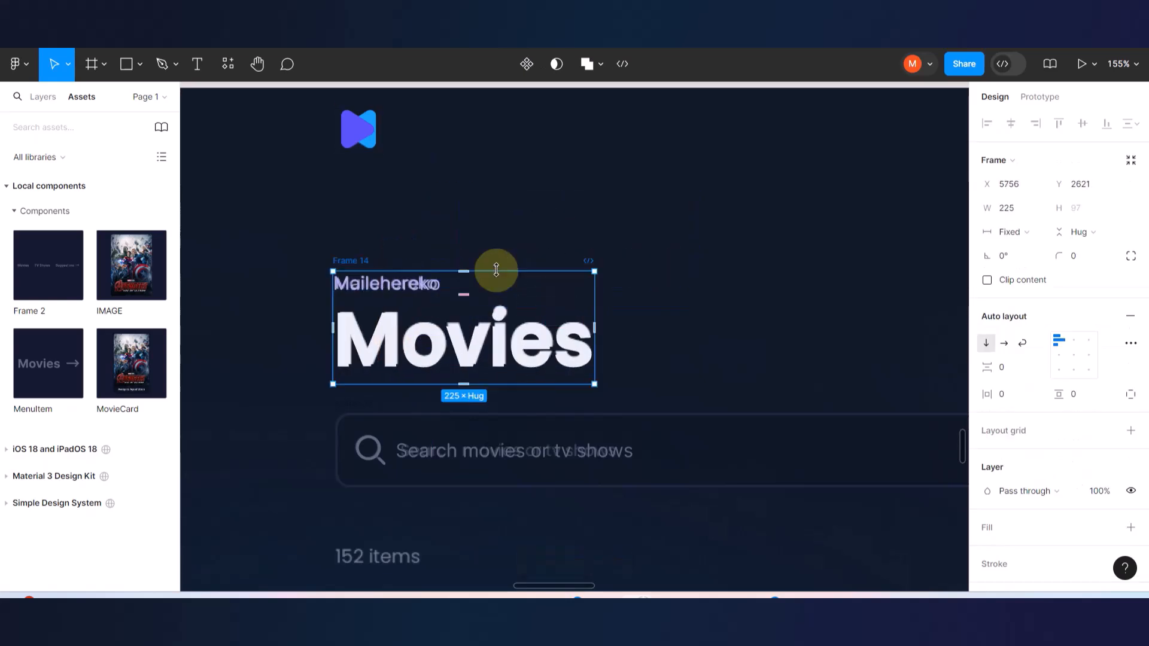
- Combine the heading frame and the search bar in one auto layout frame and move it clear of the reference headings
double_click(423, 334)
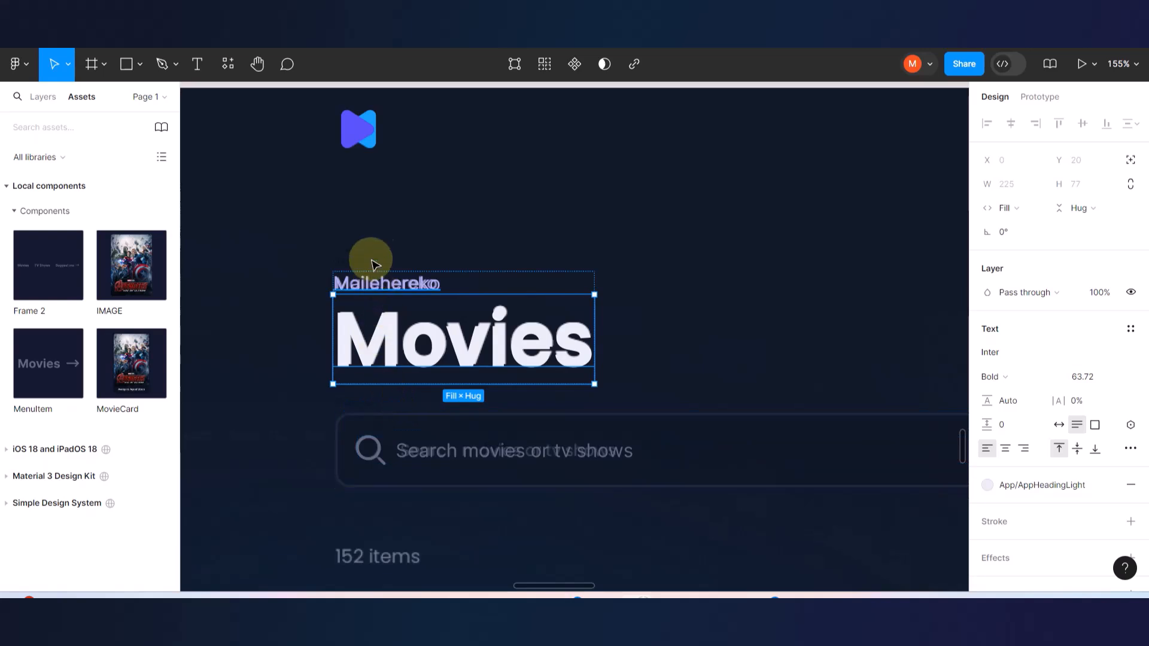
click(374, 228)
click(353, 274)
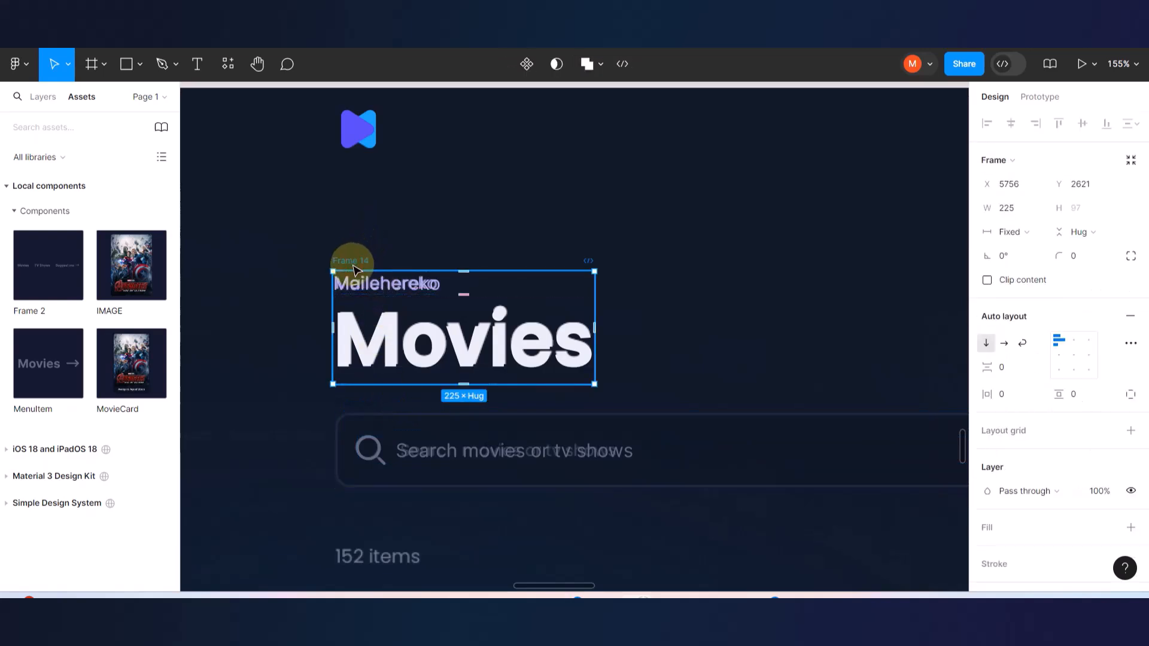
shift+click(372, 431)
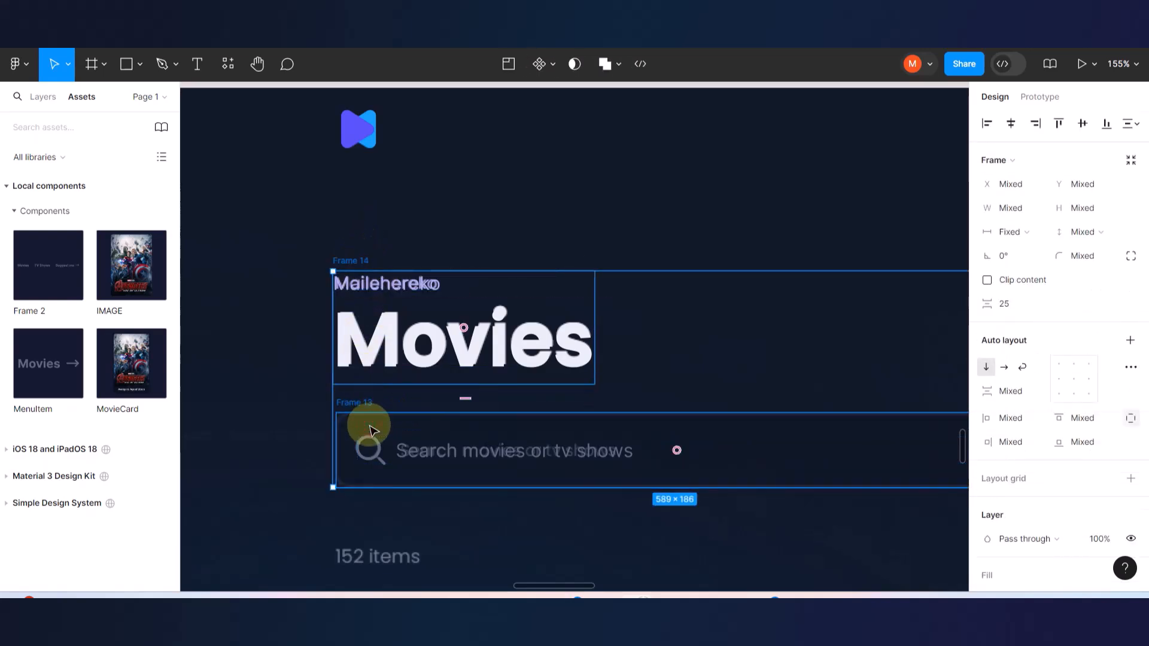
key(shift+a)
scroll(368, 428, down, 5)
drag(399, 414, 567, 356)
scroll(470, 429, up, 2)
scroll(470, 430, up, 3)
- Add a fill to the search bar using the dark colour 0F1627 sampled from the reference search field
click(639, 301)
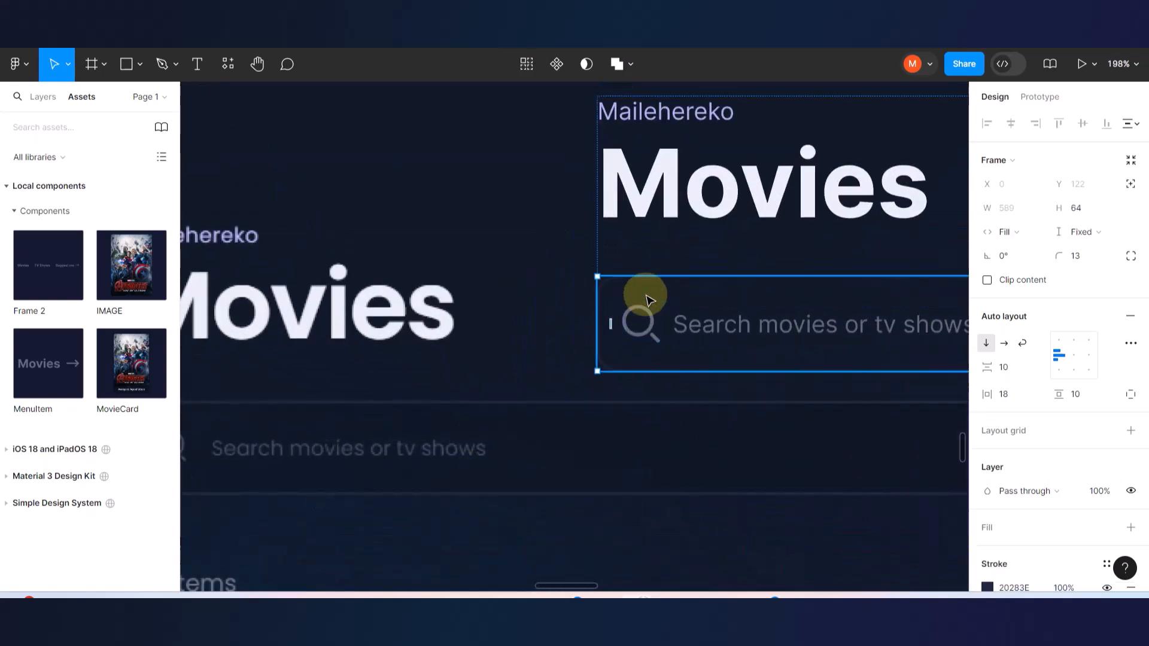
scroll(1035, 423, down, 4)
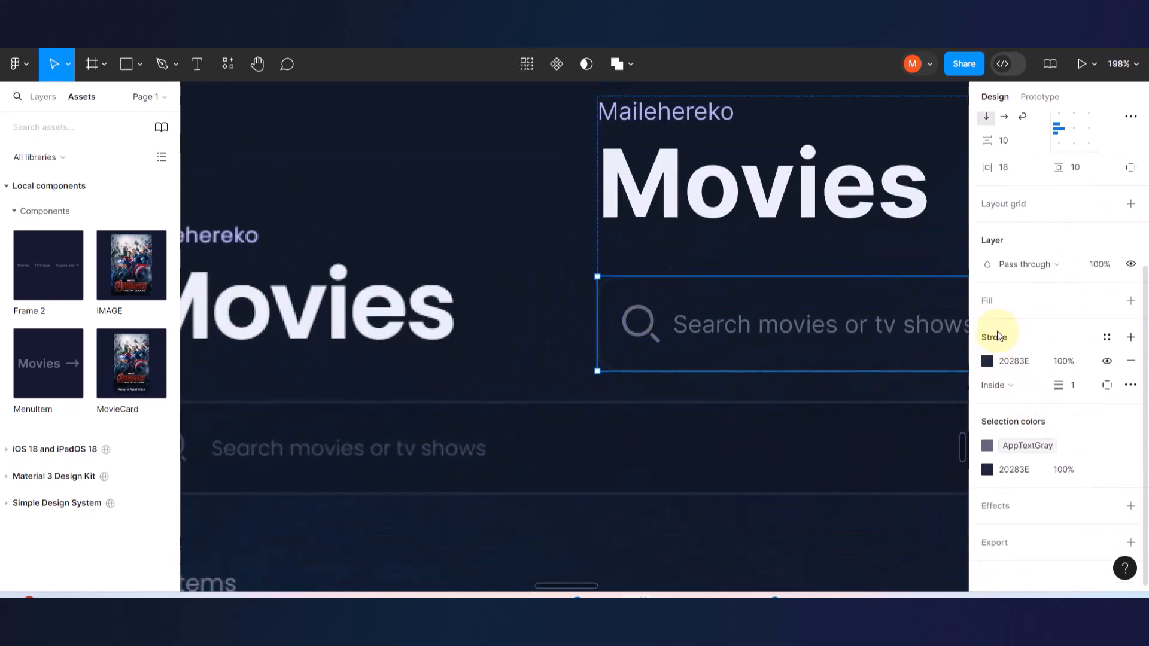
click(1131, 301)
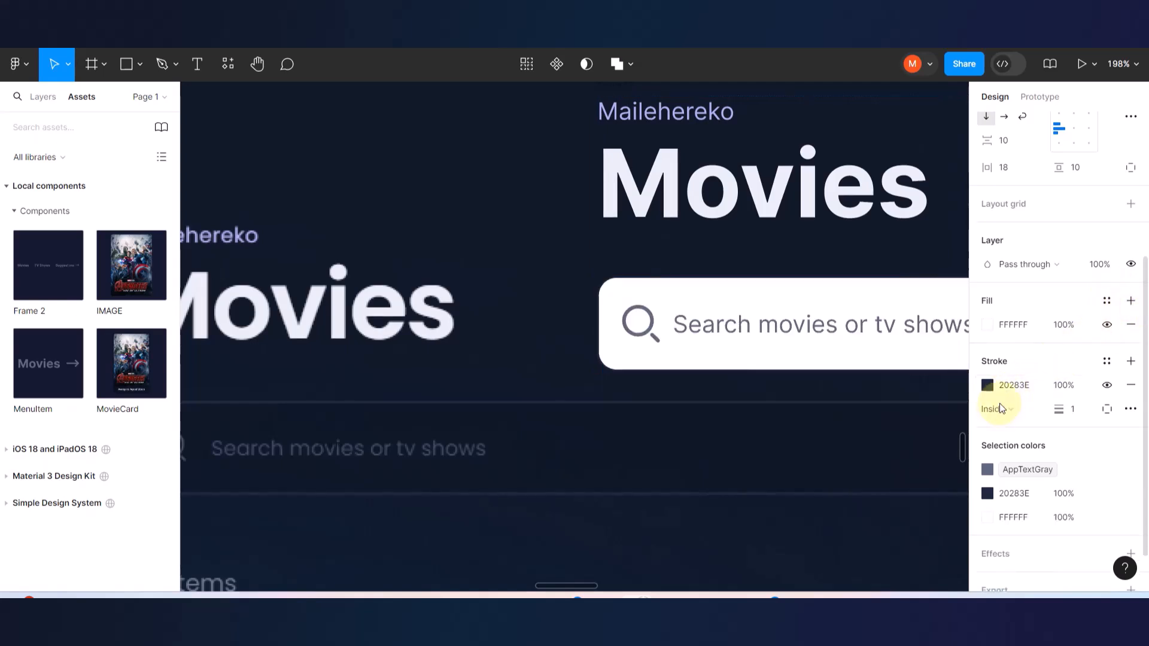
click(988, 324)
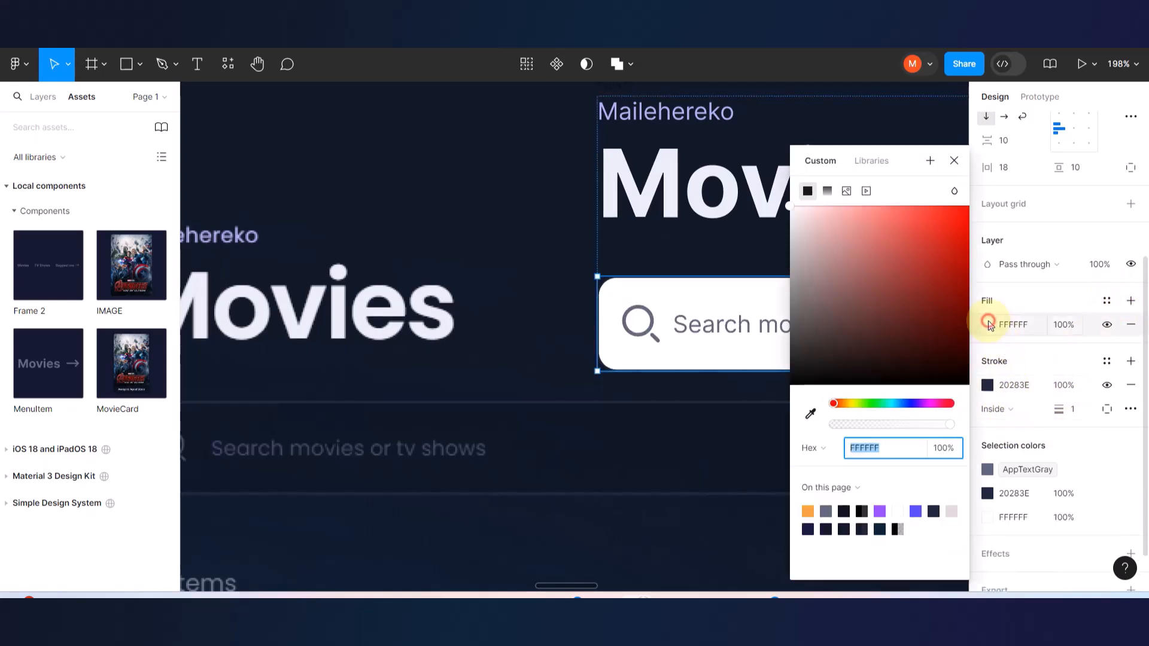
click(812, 414)
click(692, 449)
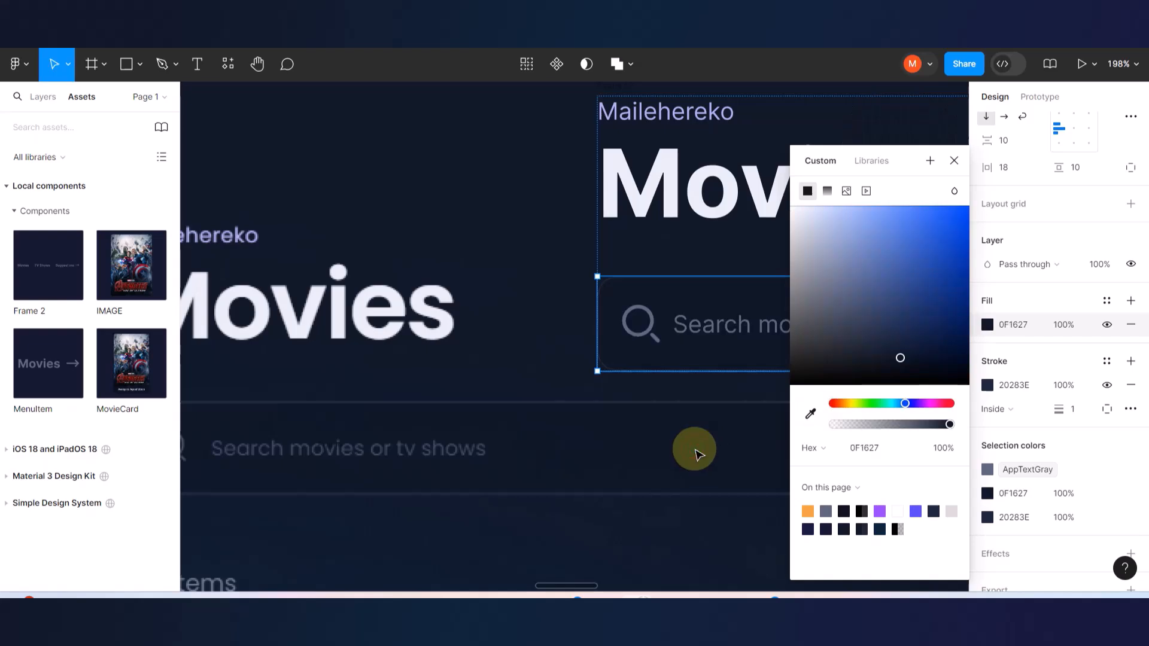
scroll(584, 436, down, 5)
click(534, 375)
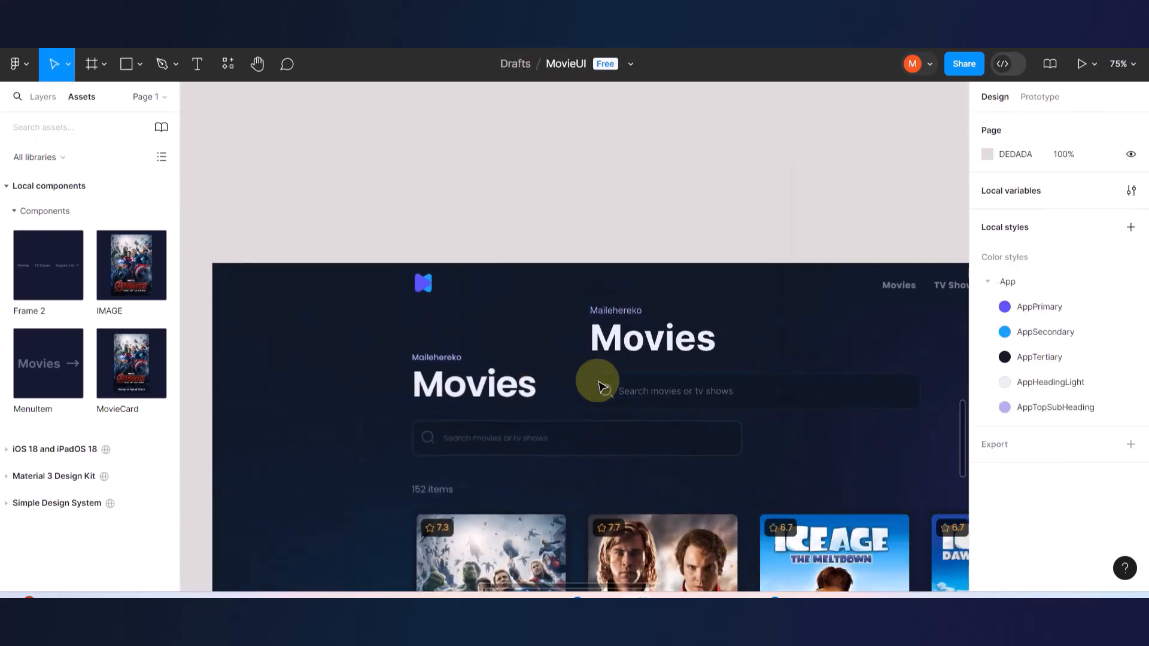
- Switch to the reference website in the browser and examine the layout of its Movies and TV Shows pages
scroll(598, 384, down, 5)
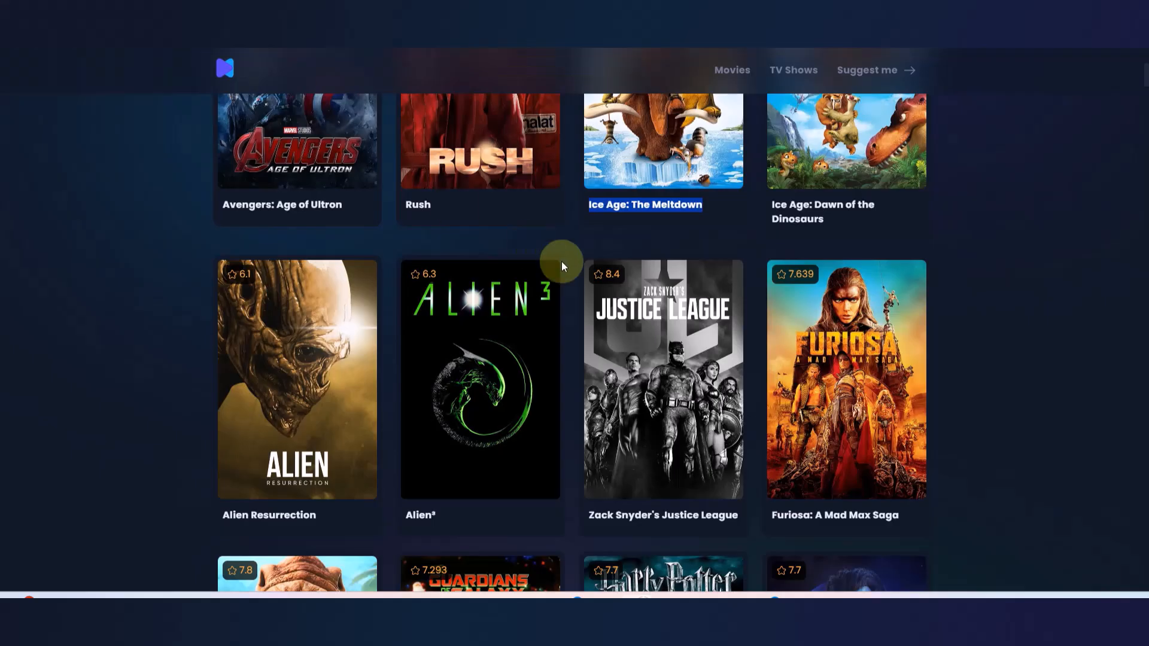
scroll(561, 262, up, 6)
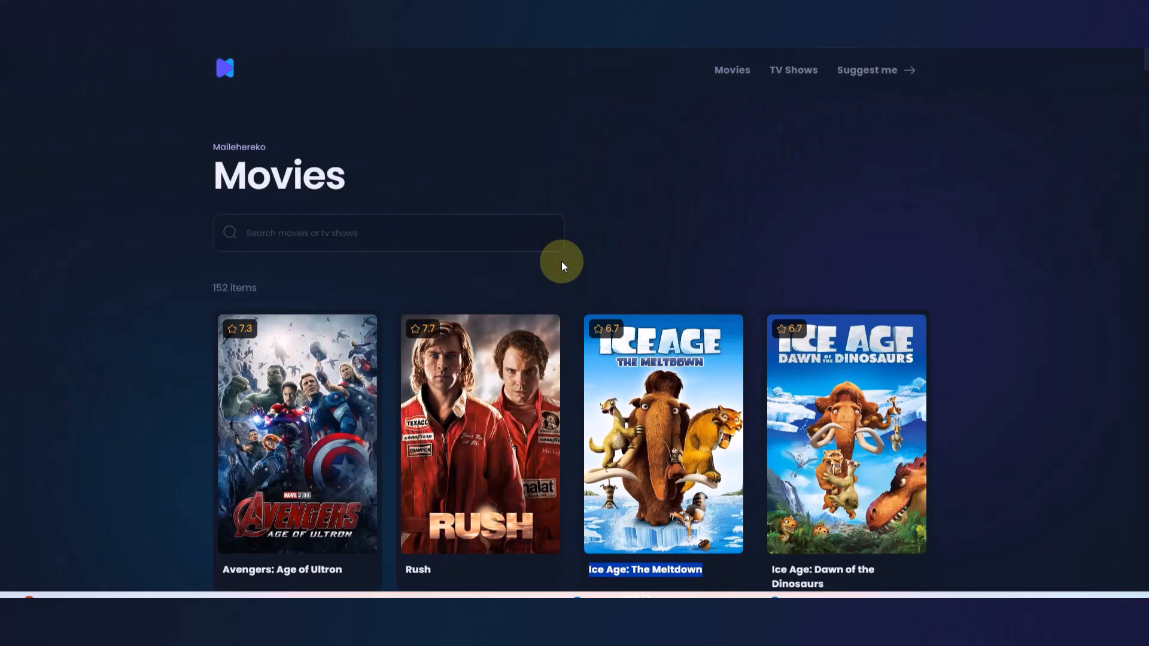
scroll(561, 264, down, 4)
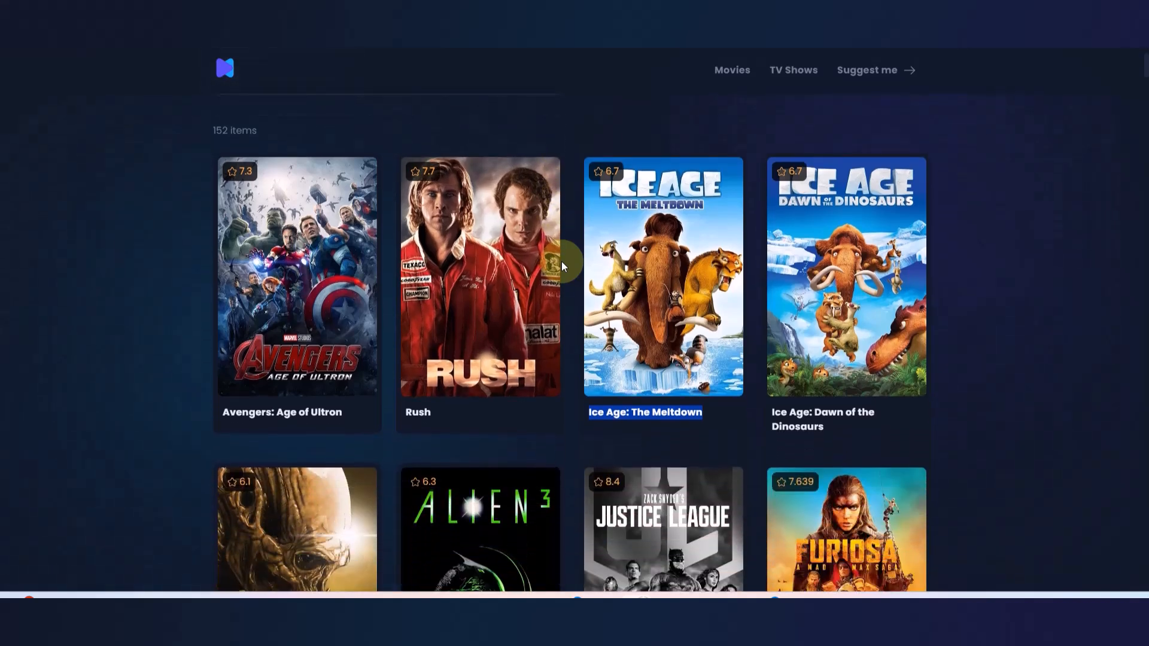
scroll(323, 239, up, 4)
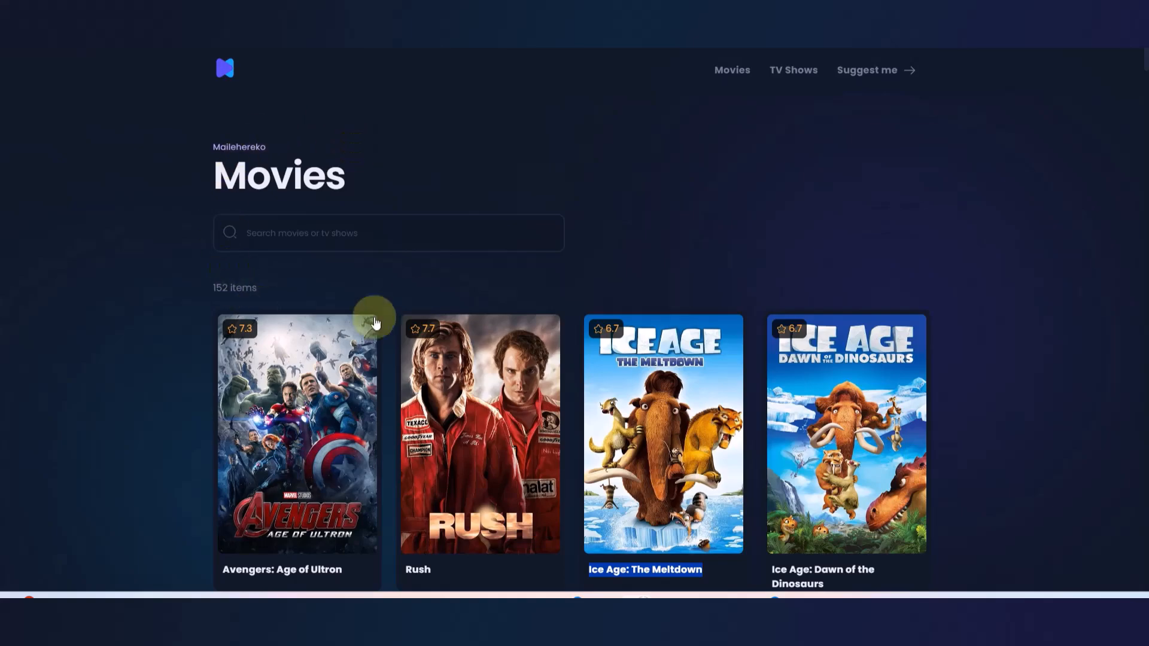
scroll(373, 289, down, 9)
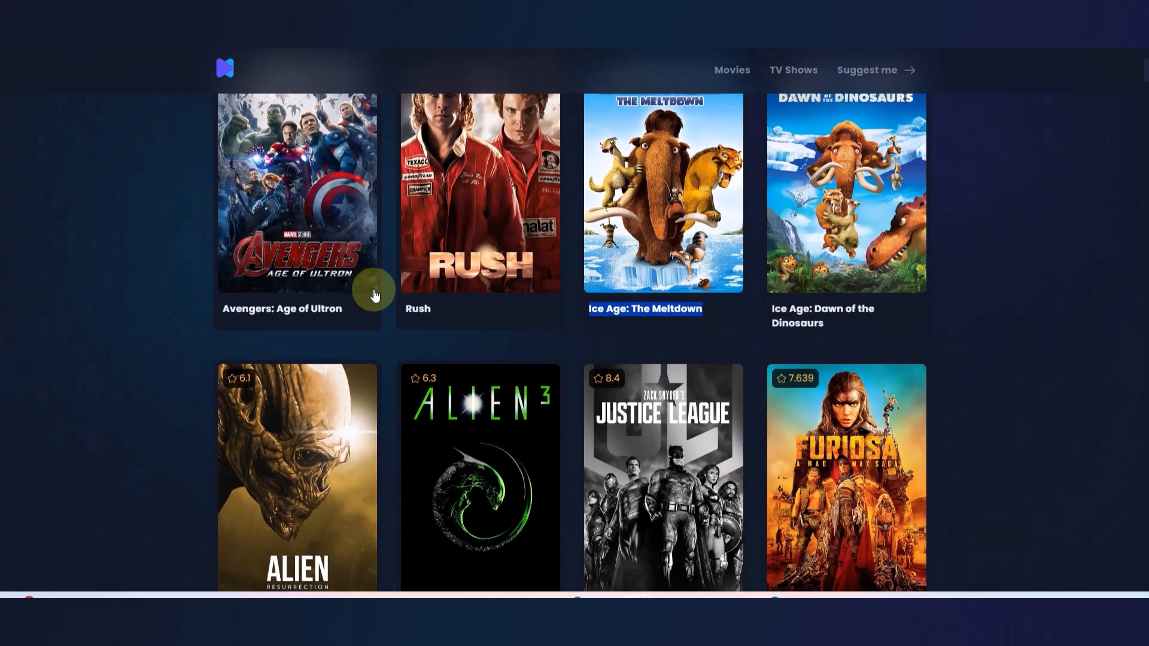
scroll(374, 295, down, 18)
scroll(373, 295, up, 17)
scroll(373, 293, up, 10)
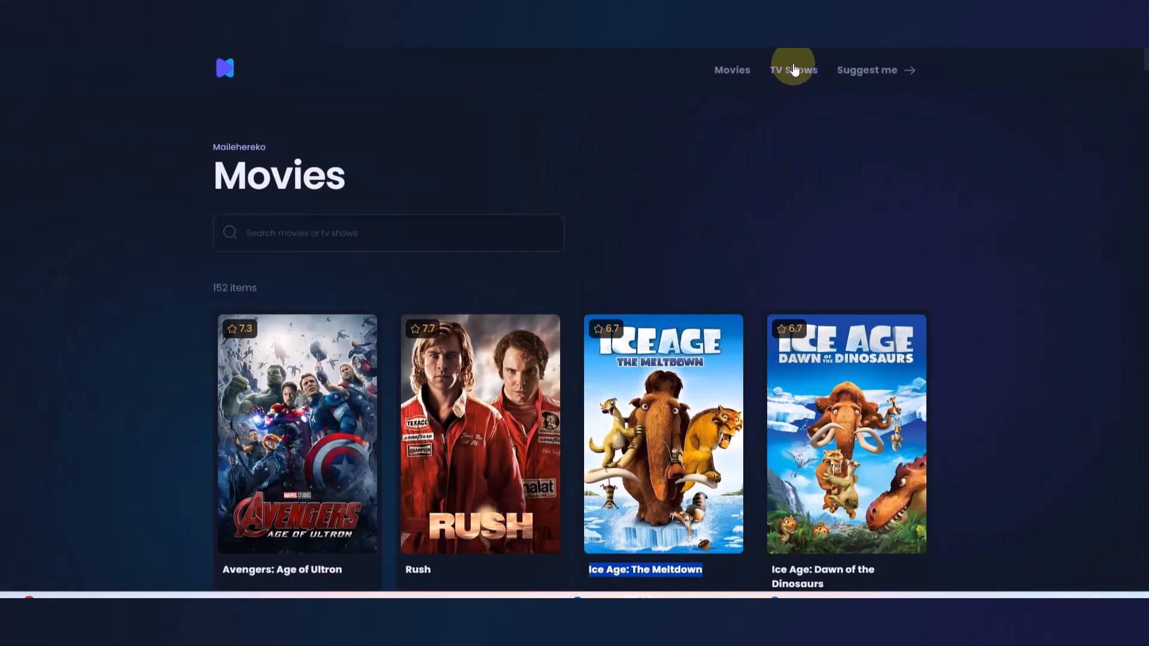
click(793, 70)
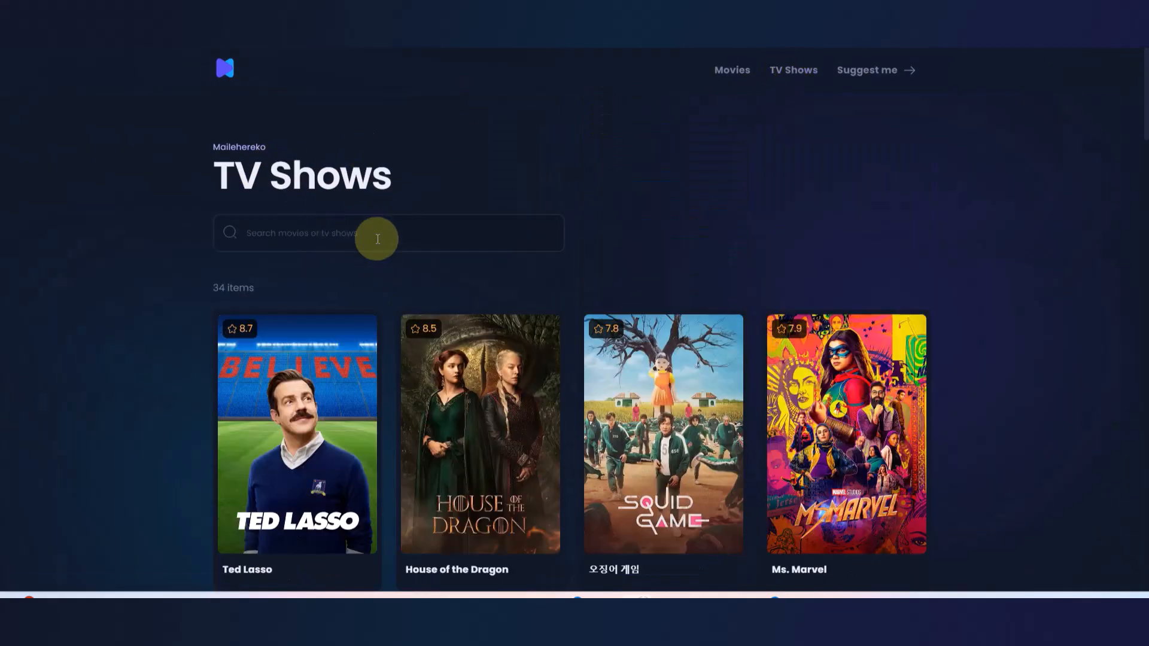
scroll(378, 239, down, 20)
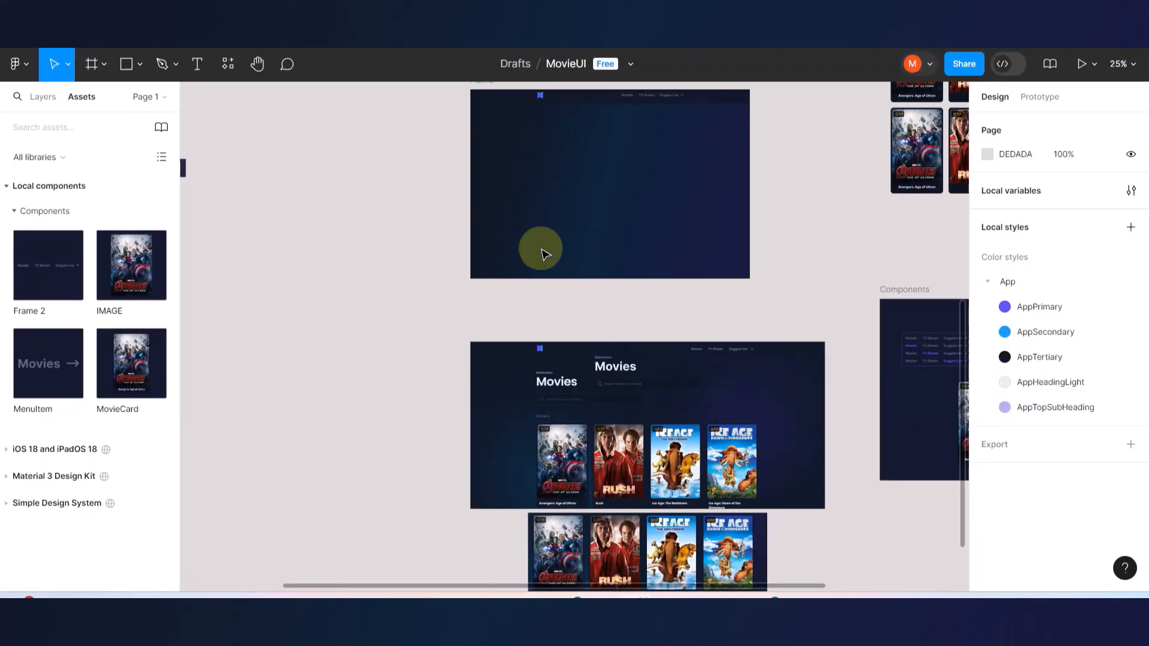
- Move the Home frame away from the reference design to an empty area of the canvas beneath the colour swatches
scroll(543, 254, down, 5)
drag(520, 177, 270, 358)
scroll(413, 339, down, 4)
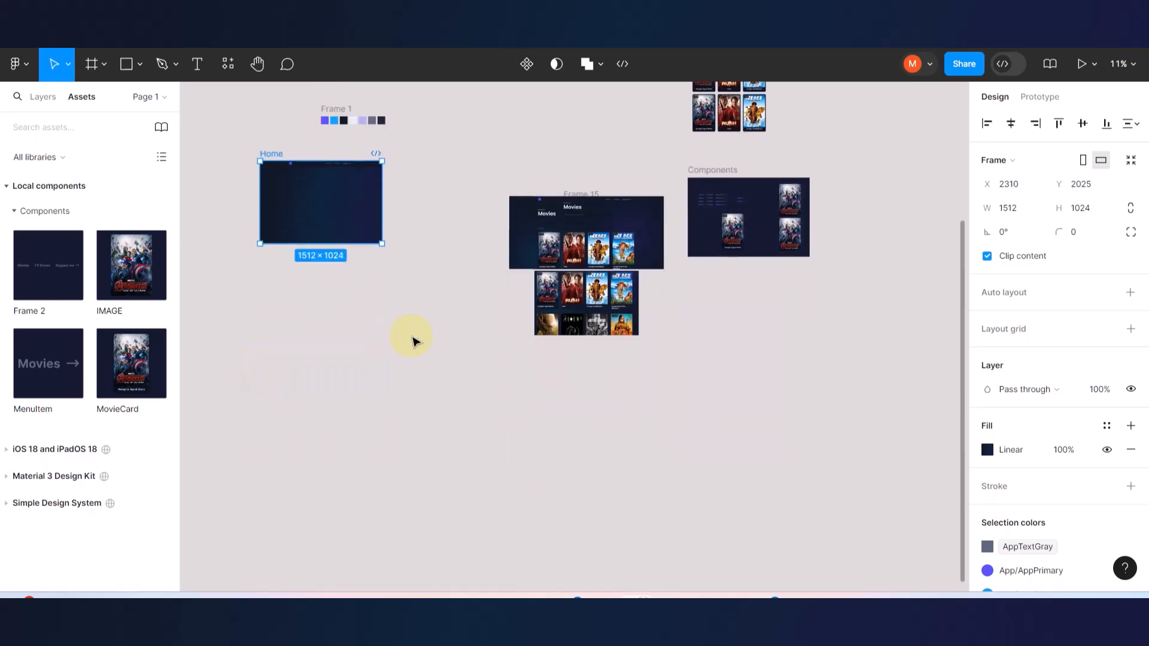
- Stretch the Home frame downward to a height of about 4533, keeping its 1512 width
scroll(413, 338, up, 2)
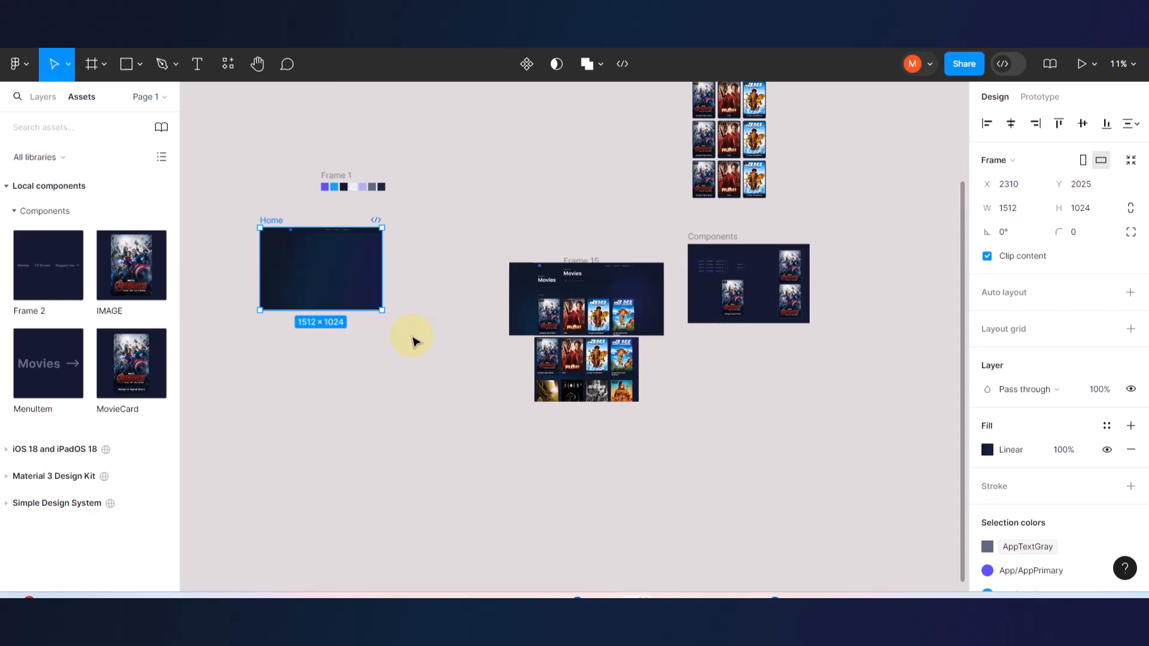
ctrl+scroll(413, 339, down, 3)
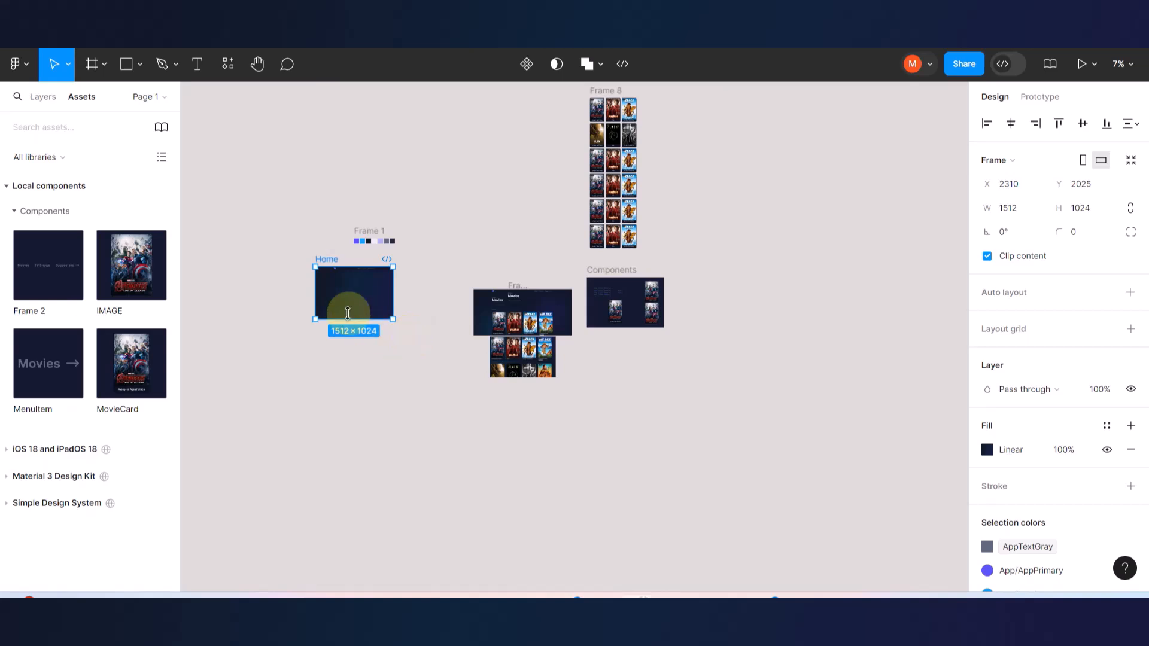
ctrl+scroll(359, 318, up, 3)
click(361, 336)
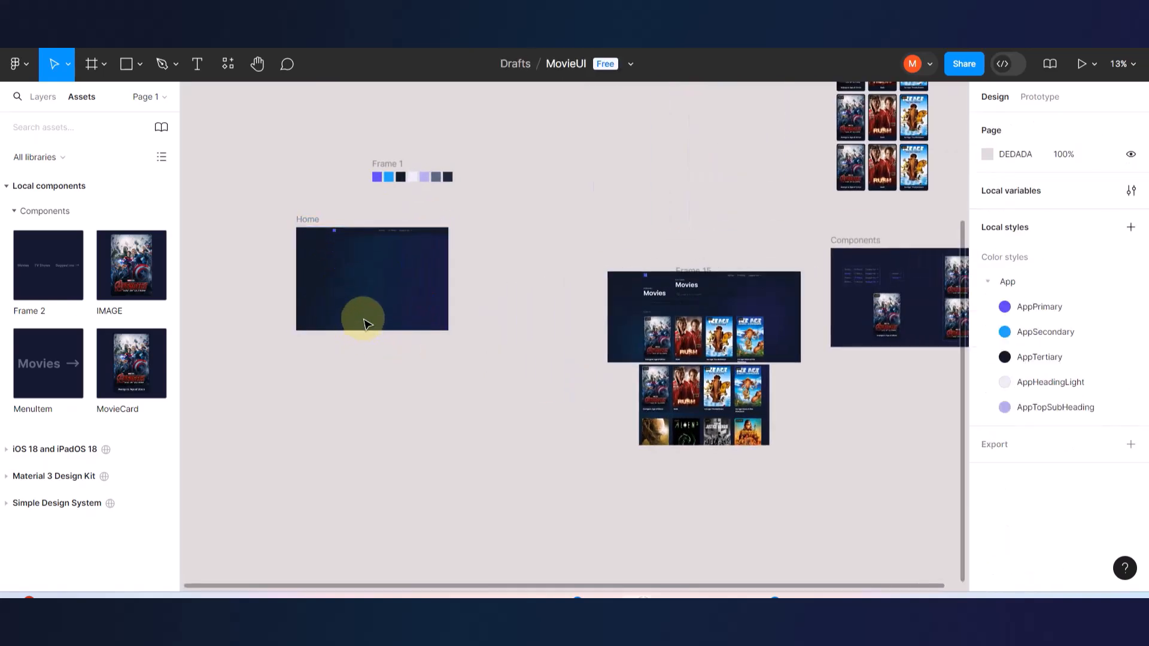
click(311, 221)
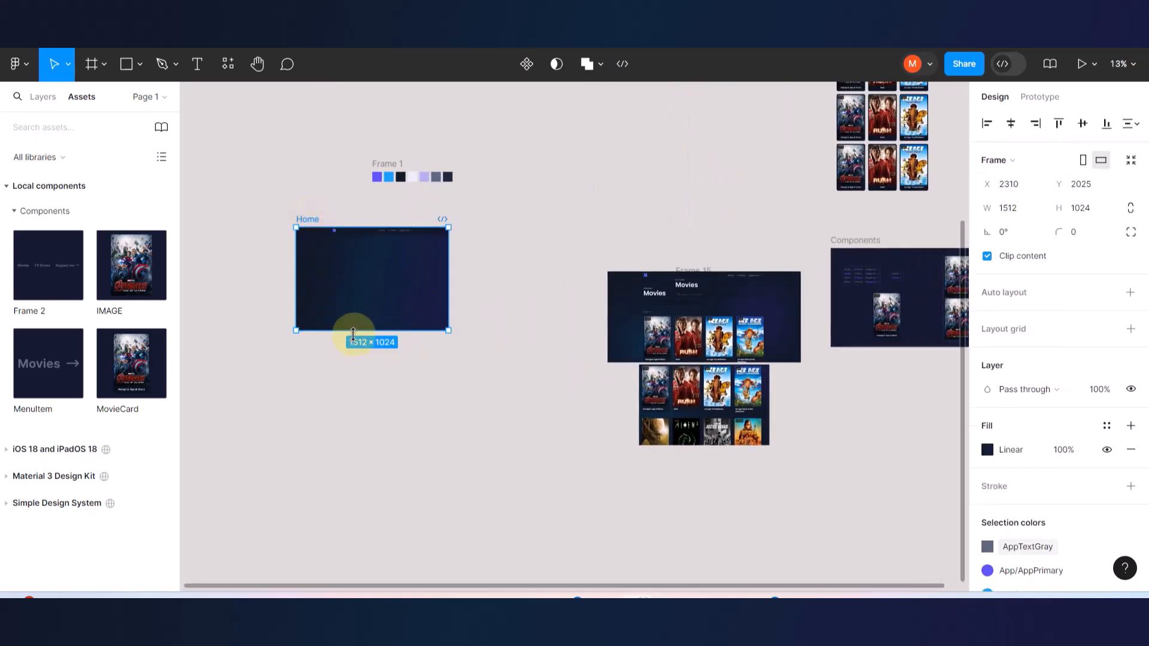
drag(352, 328, 368, 469)
scroll(452, 457, down, 5)
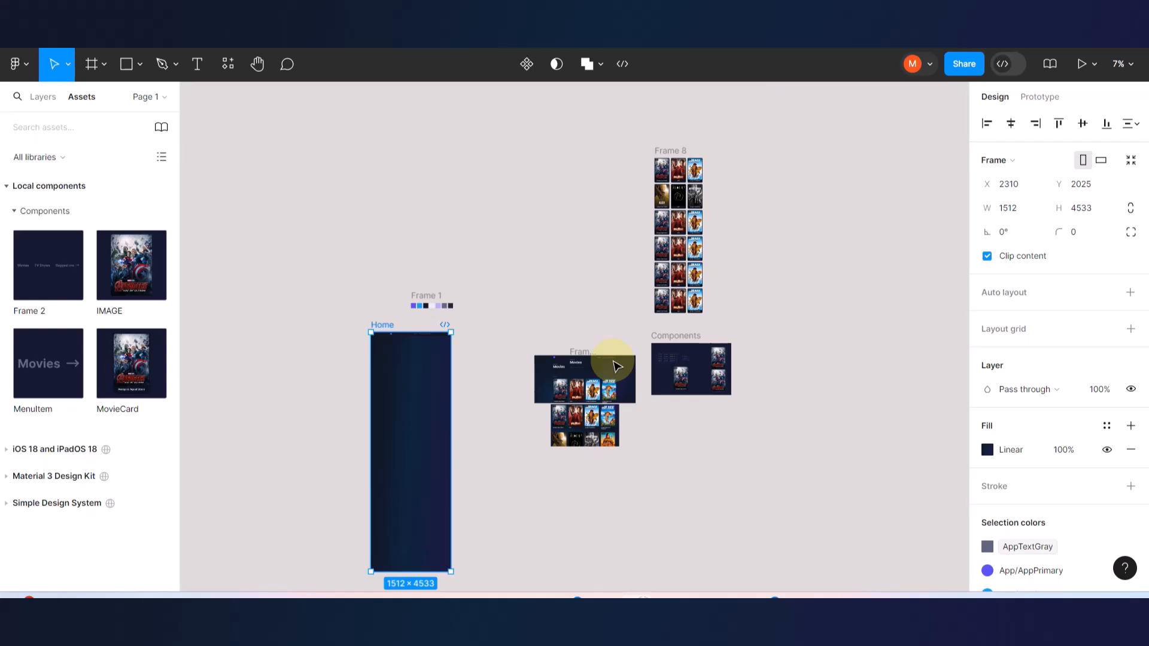
- Move the combined heading and search bar frame into the Home frame at about X 230, Y 246
scroll(523, 385, up, 10)
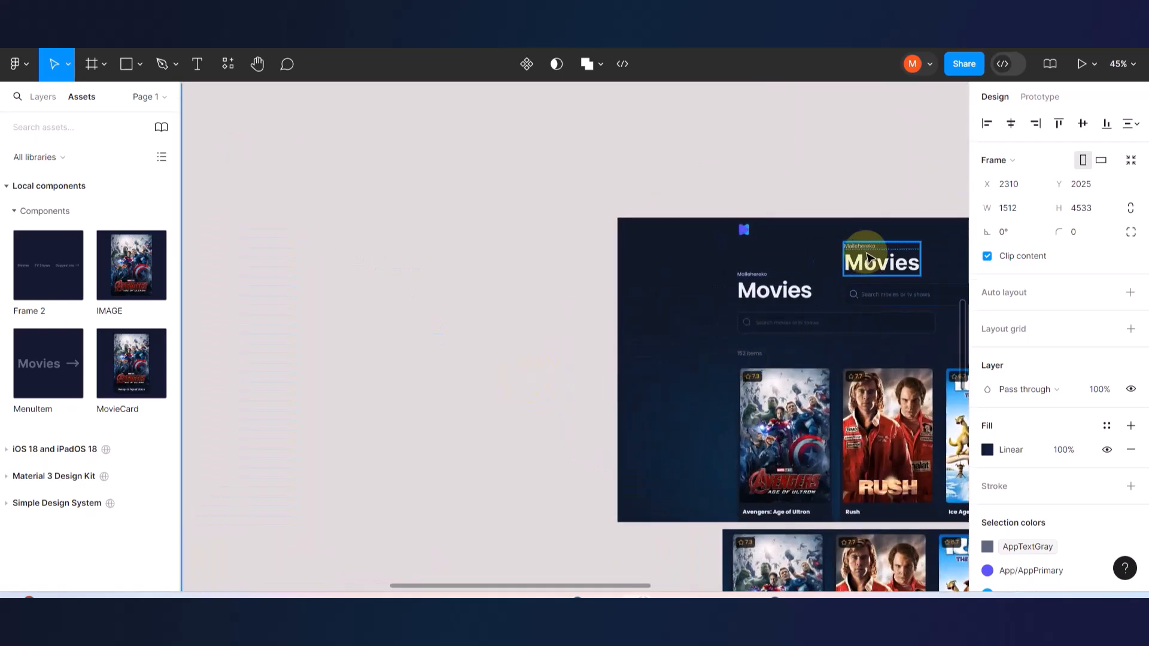
scroll(872, 288, down, 4)
drag(870, 274, 269, 230)
scroll(875, 277, right, 7)
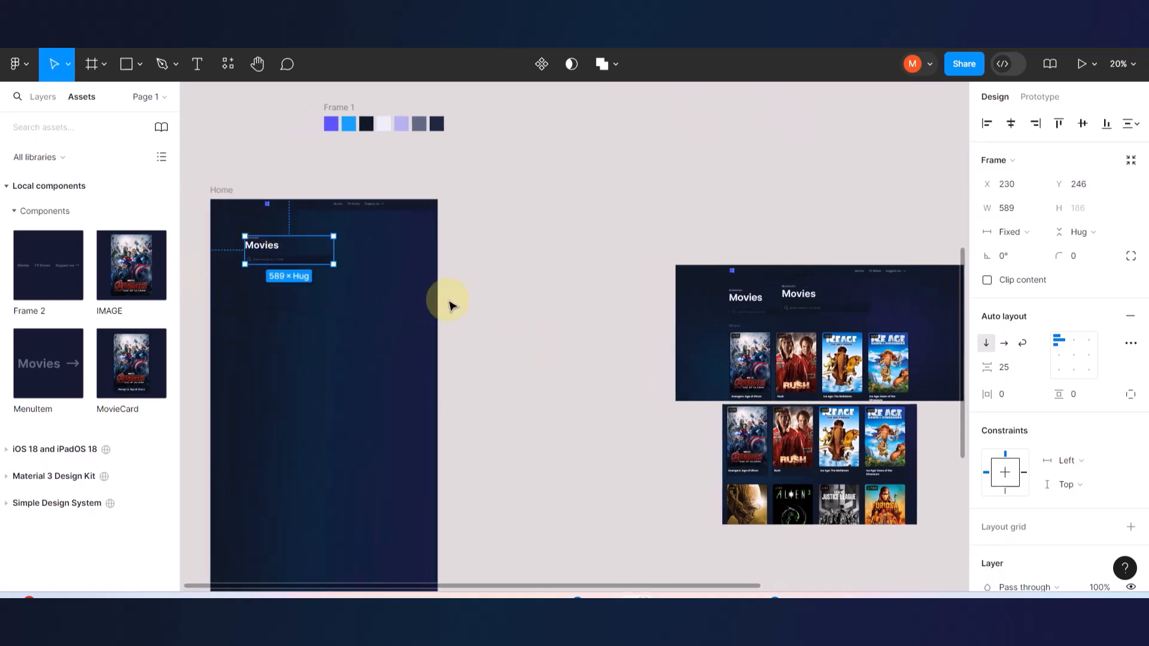
- Move the three-column movie card grid into the Home frame at about X 301, Y 800
scroll(536, 352, down, 5)
drag(706, 120, 435, 329)
scroll(430, 330, up, 5)
scroll(430, 332, up, 2)
scroll(532, 308, right, 5)
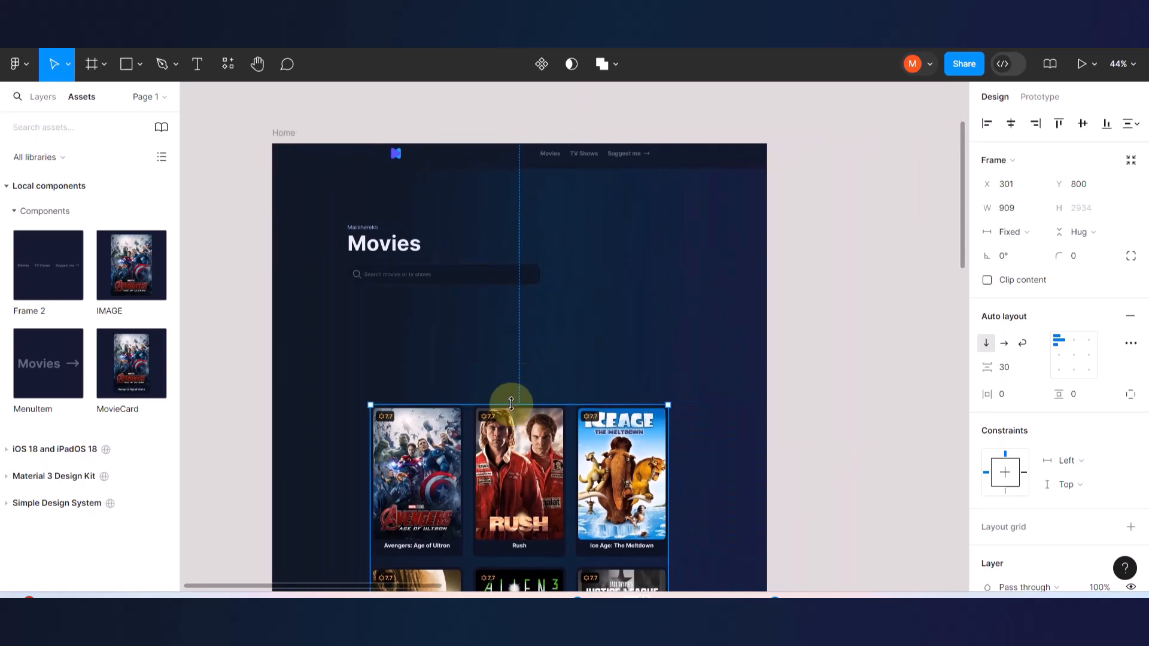
- Centre the heading and search bar frame horizontally in Home and move the movie grid up beneath it to about X 275, Y 533
click(402, 244)
click(1015, 125)
drag(505, 397, 494, 356)
- Compare with the reference design and move the heading and search bar frame to about X 384, Y 212
scroll(494, 358, down, 4)
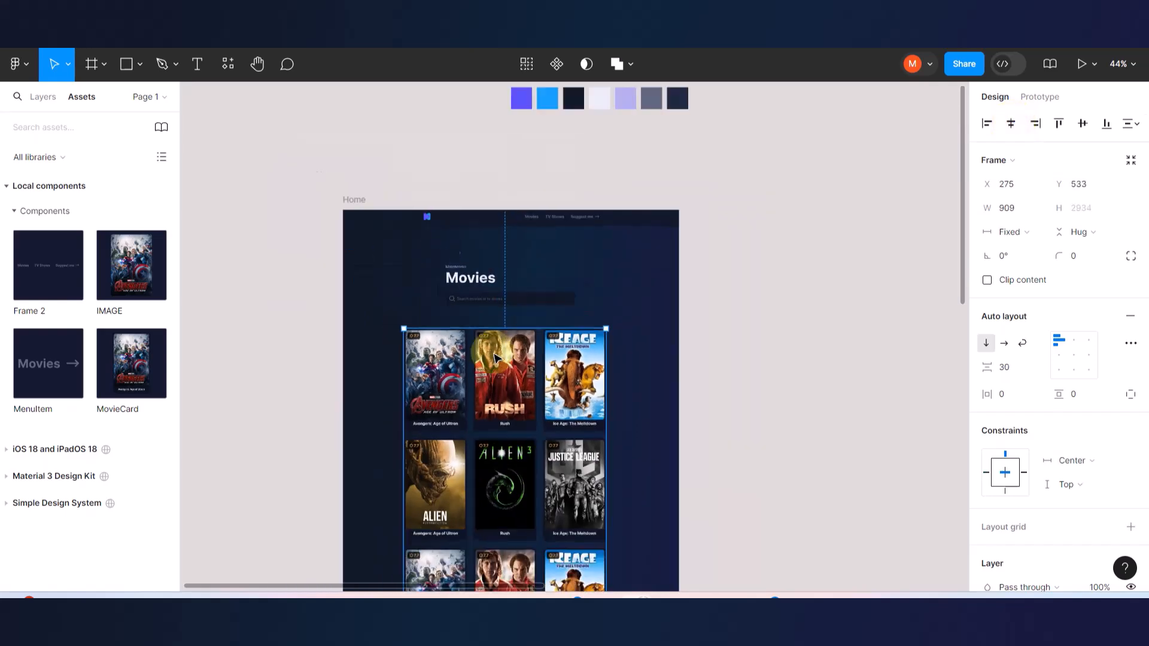
scroll(803, 384, up, 4)
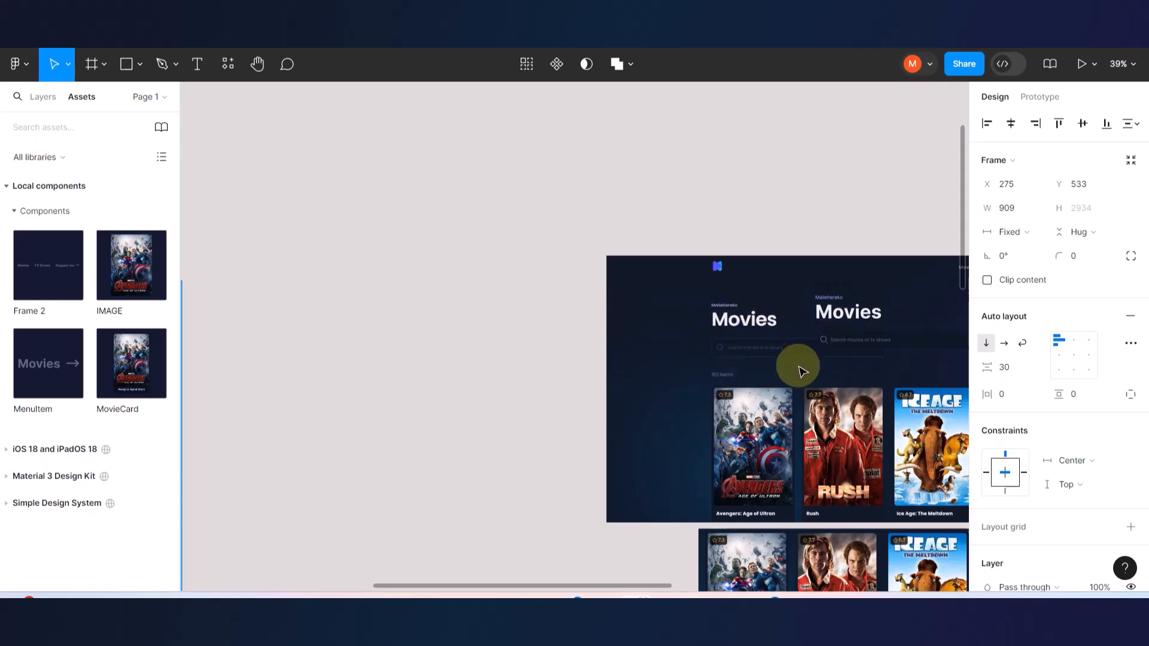
scroll(748, 351, left, 4)
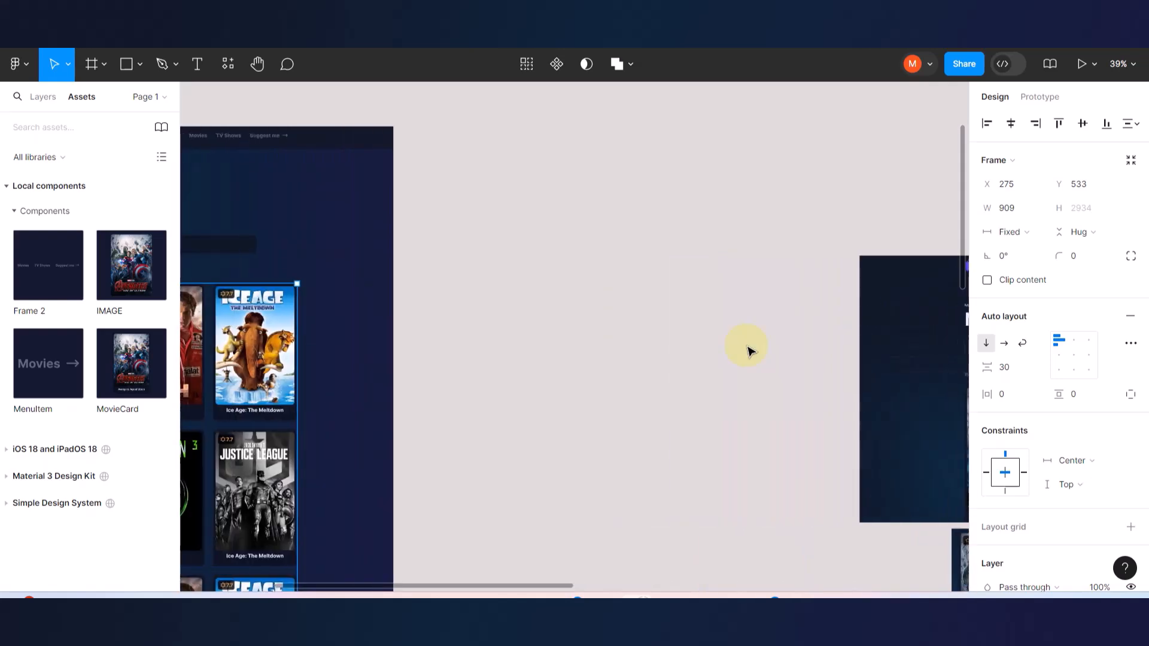
scroll(746, 351, down, 4)
scroll(454, 294, up, 3)
scroll(454, 293, up, 2)
drag(481, 272, 458, 262)
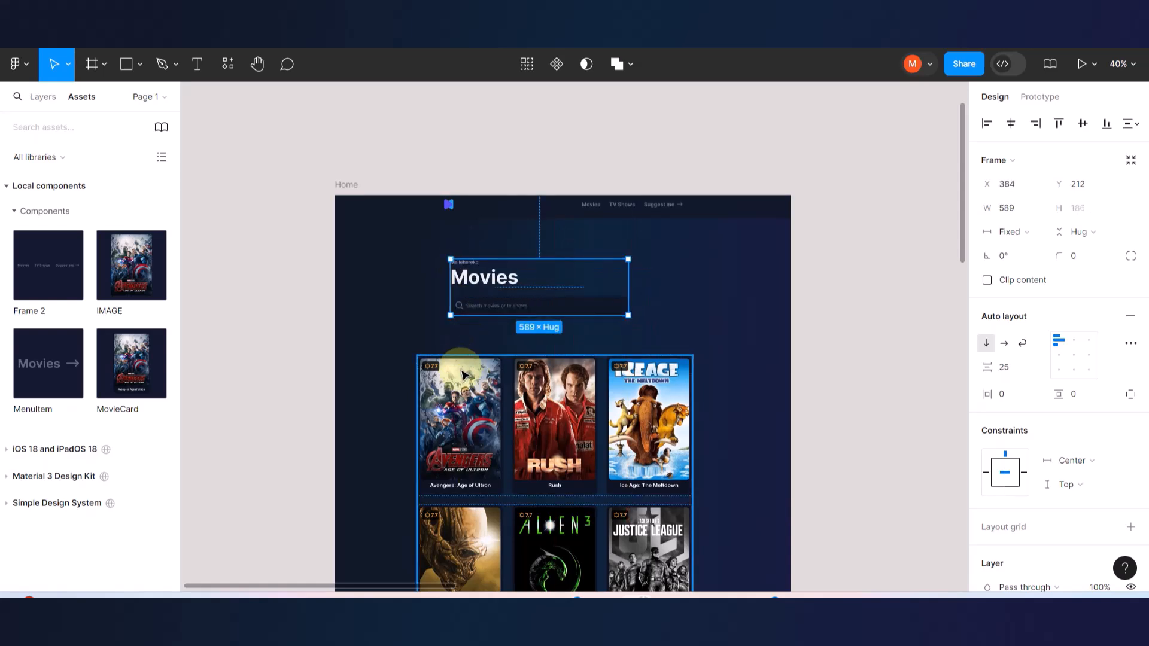
- Wrap the heading and search frame with the movie grid in one vertical auto layout, left-aligned with 25 spacing
shift+click(462, 375)
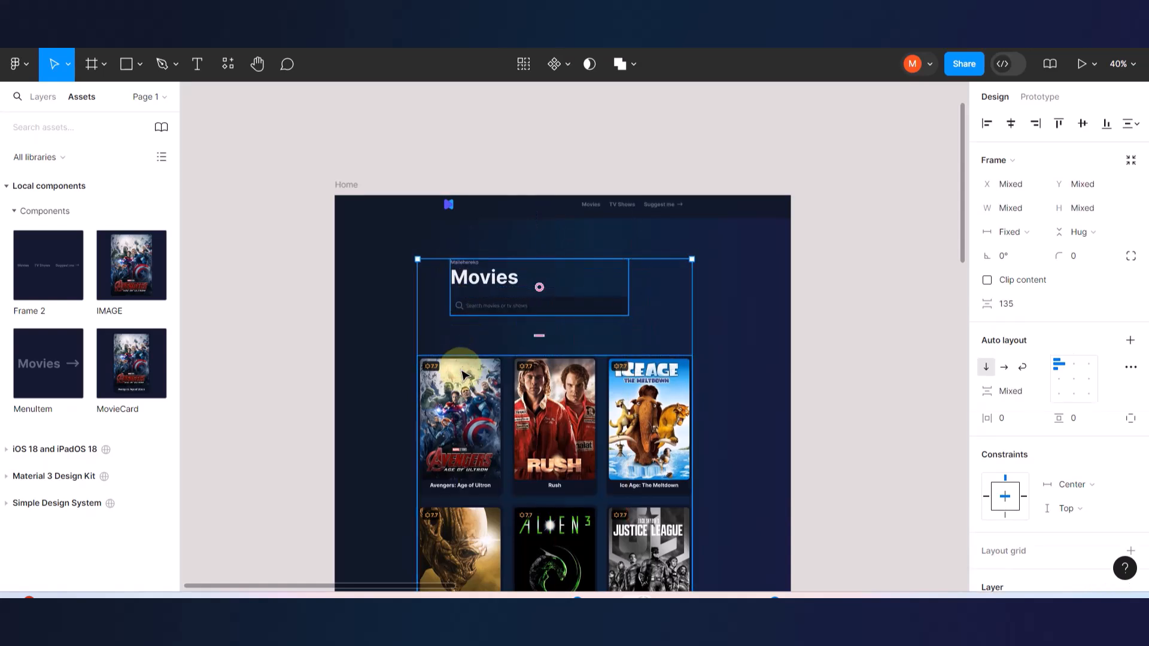
key(shift+a)
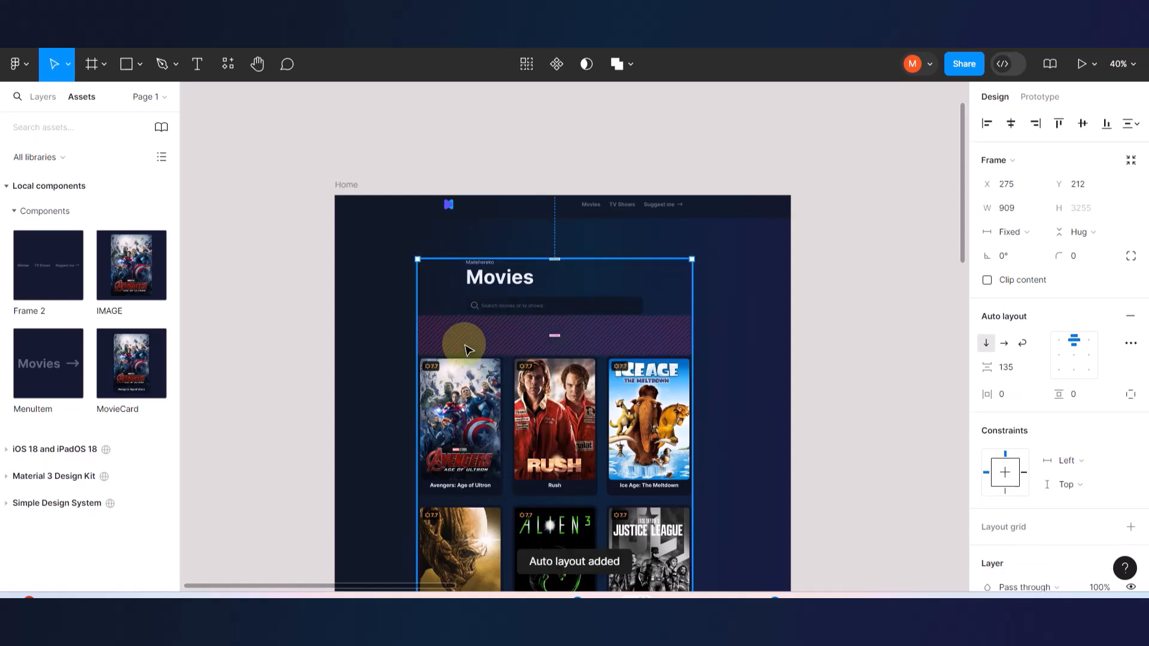
click(1060, 358)
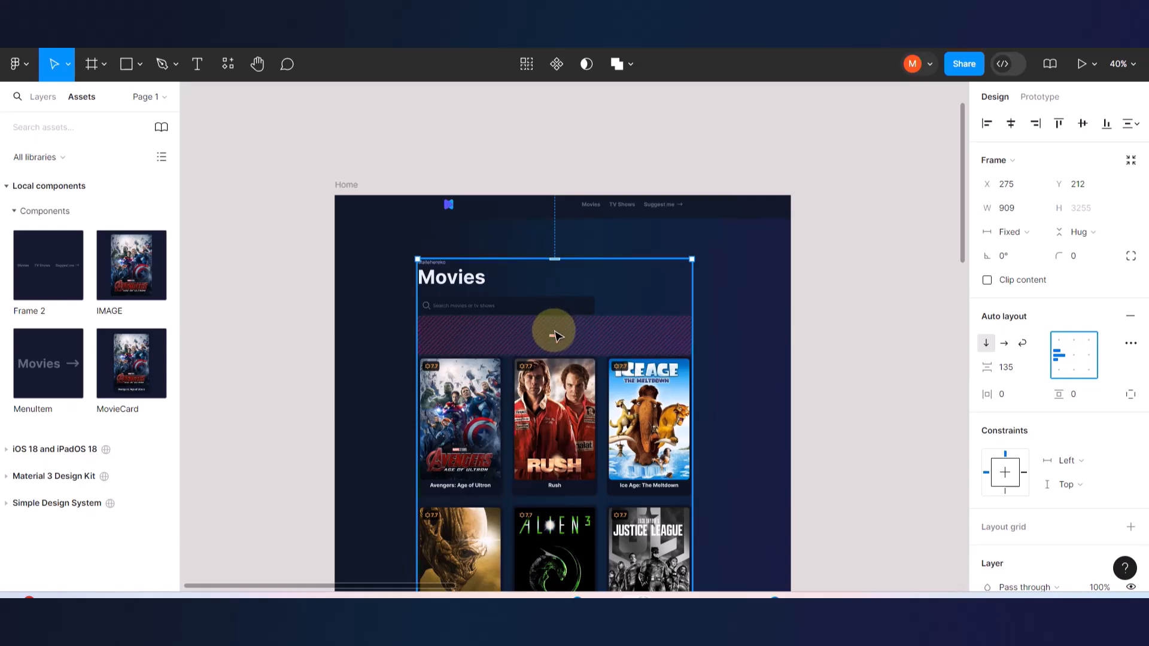
drag(553, 333, 553, 318)
click(796, 333)
- Move the combined content frame within Home to about X 364, Y 148, beneath the logo
click(456, 274)
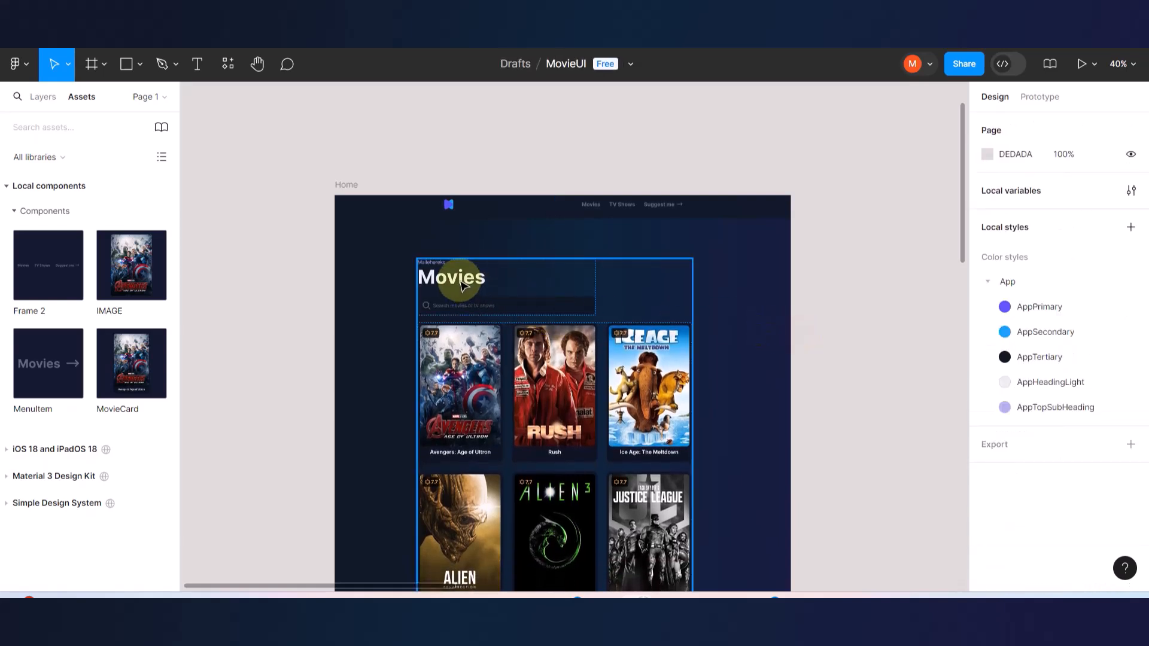
drag(471, 275, 490, 266)
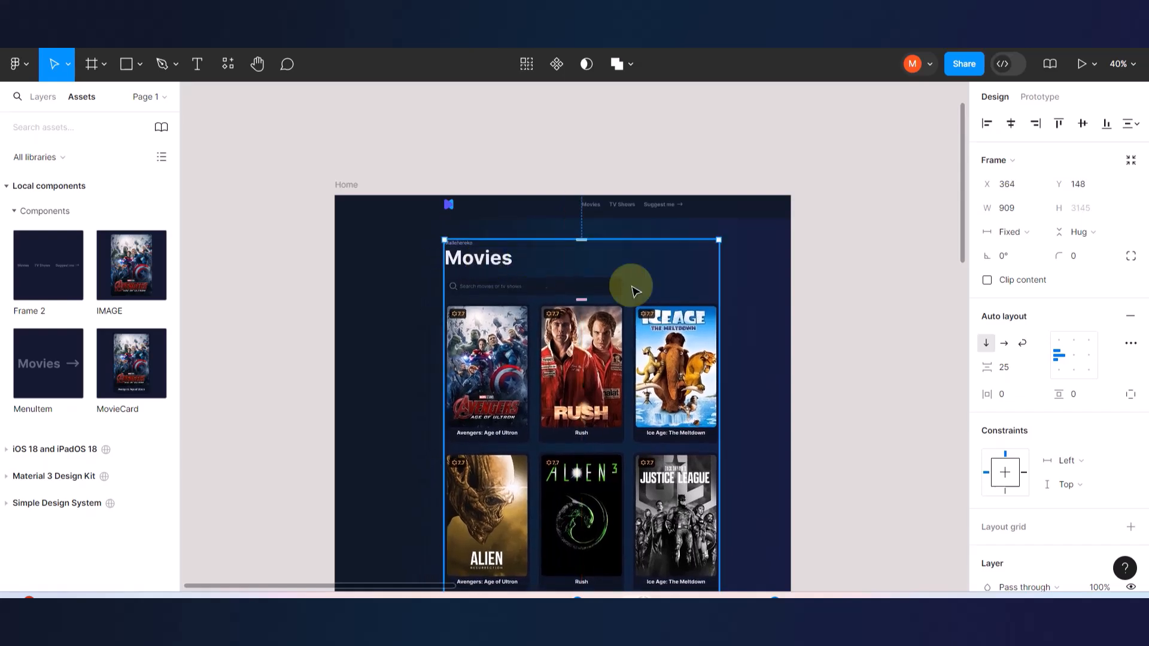
click(854, 336)
ctrl+scroll(688, 272, up, 5)
ctrl+scroll(688, 269, down, 4)
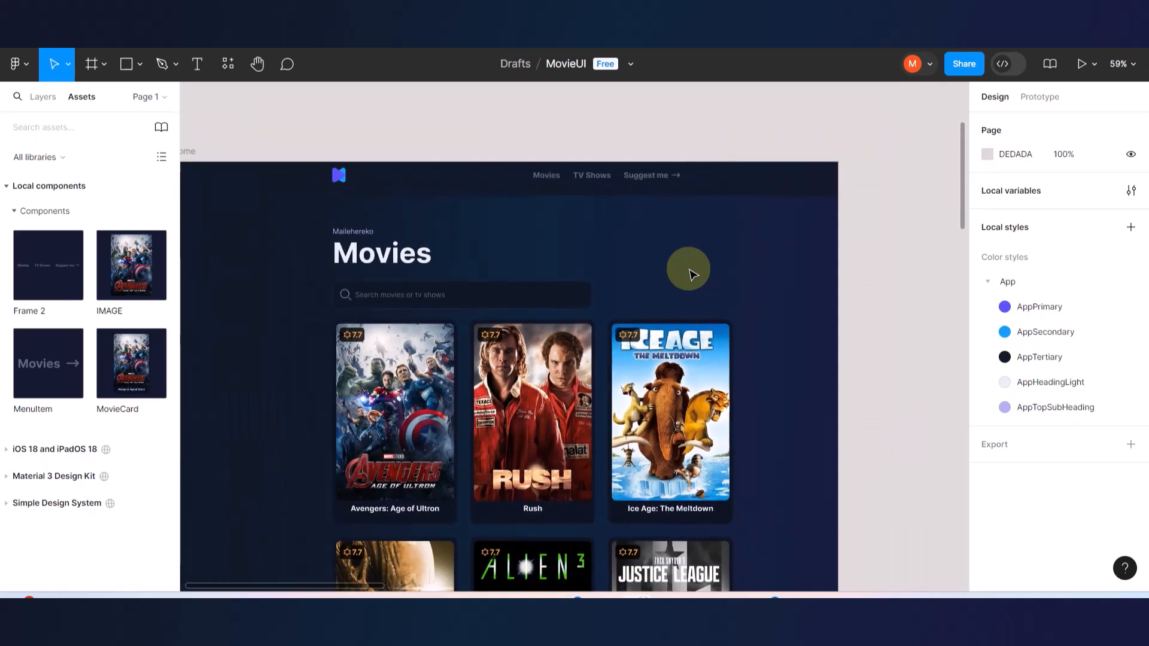
- Compare the header with the reference website and set the navigation bar's right padding to 245
click(340, 167)
click(305, 178)
ctrl+scroll(423, 236, down, 2)
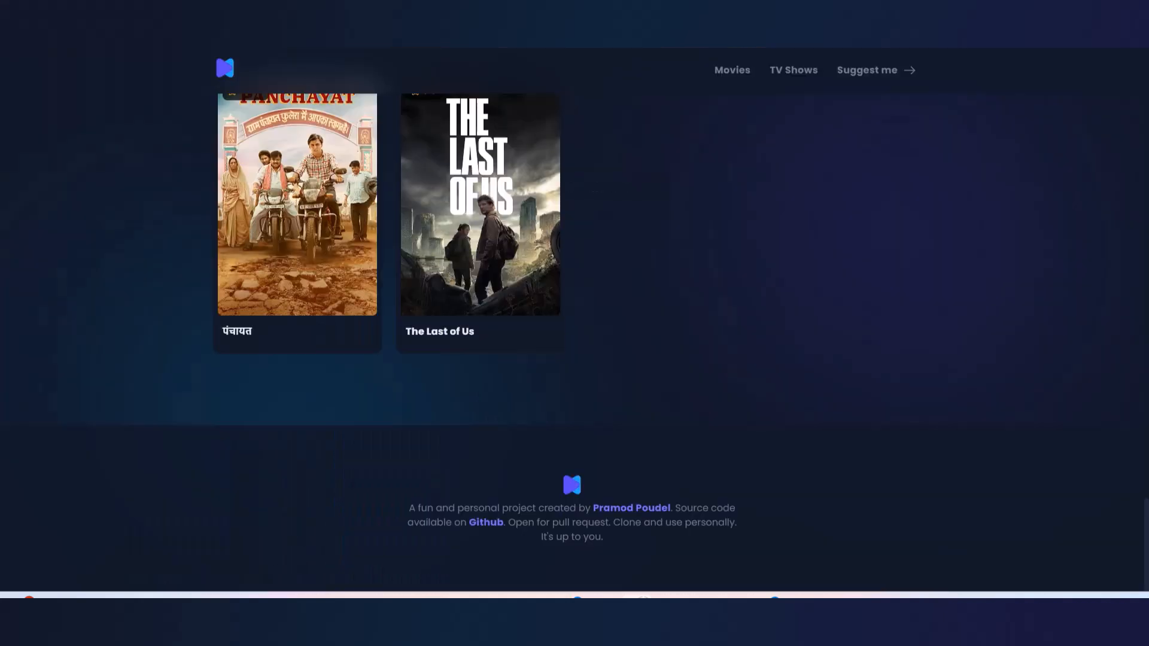
scroll(593, 323, up, 20)
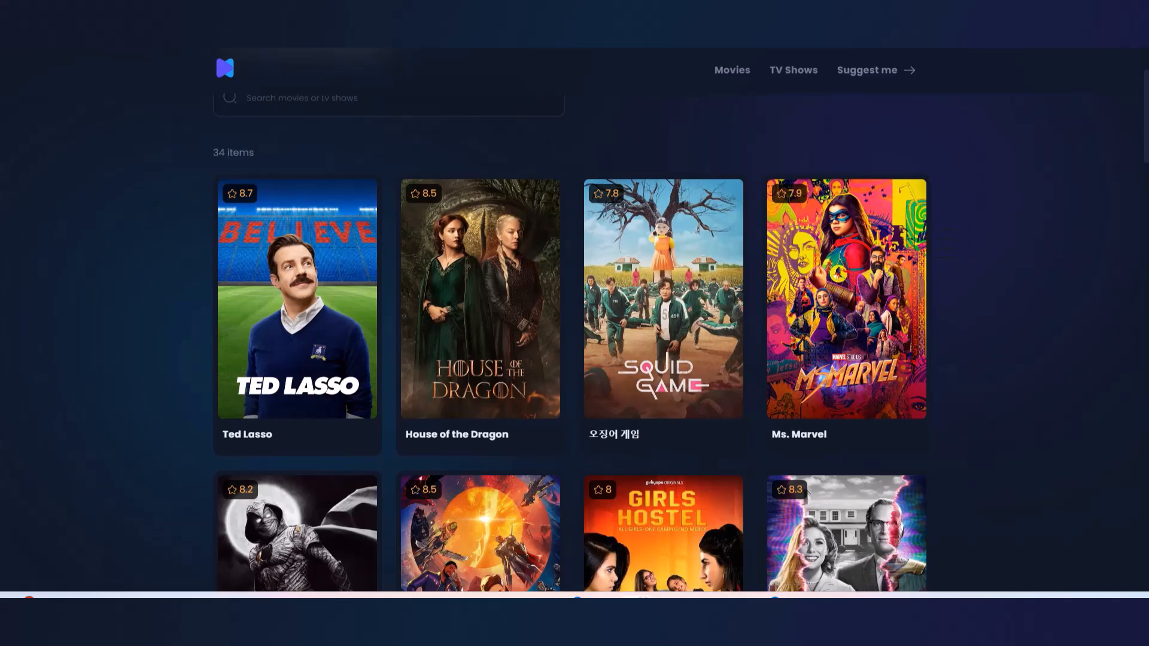
click(110, 42)
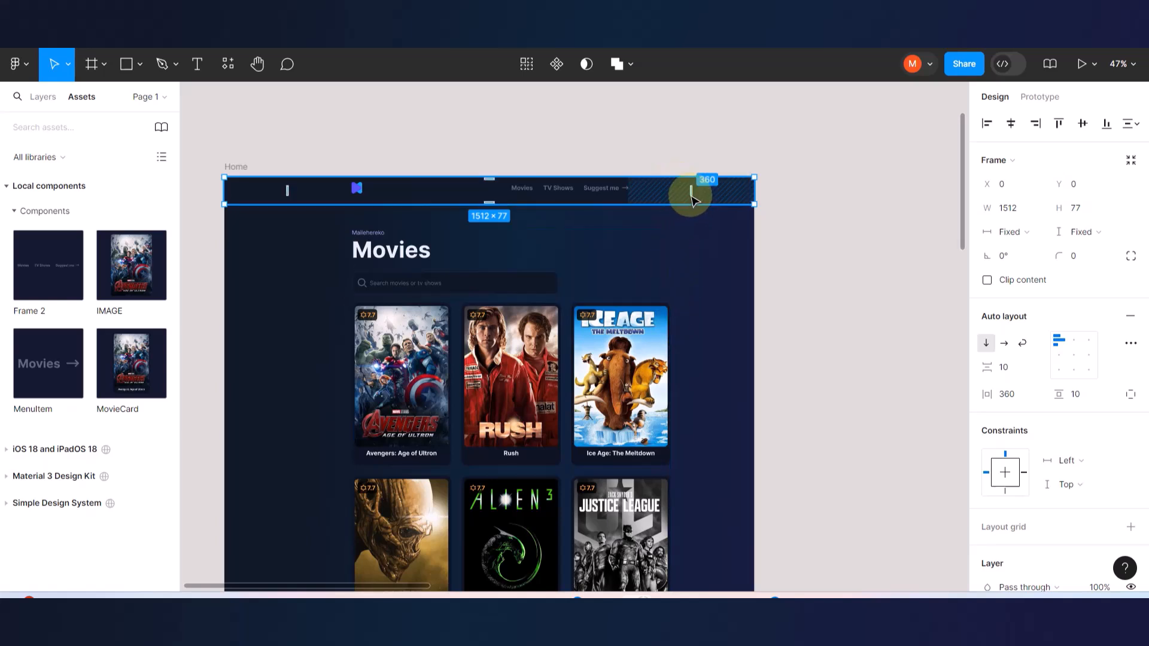
drag(692, 192, 705, 191)
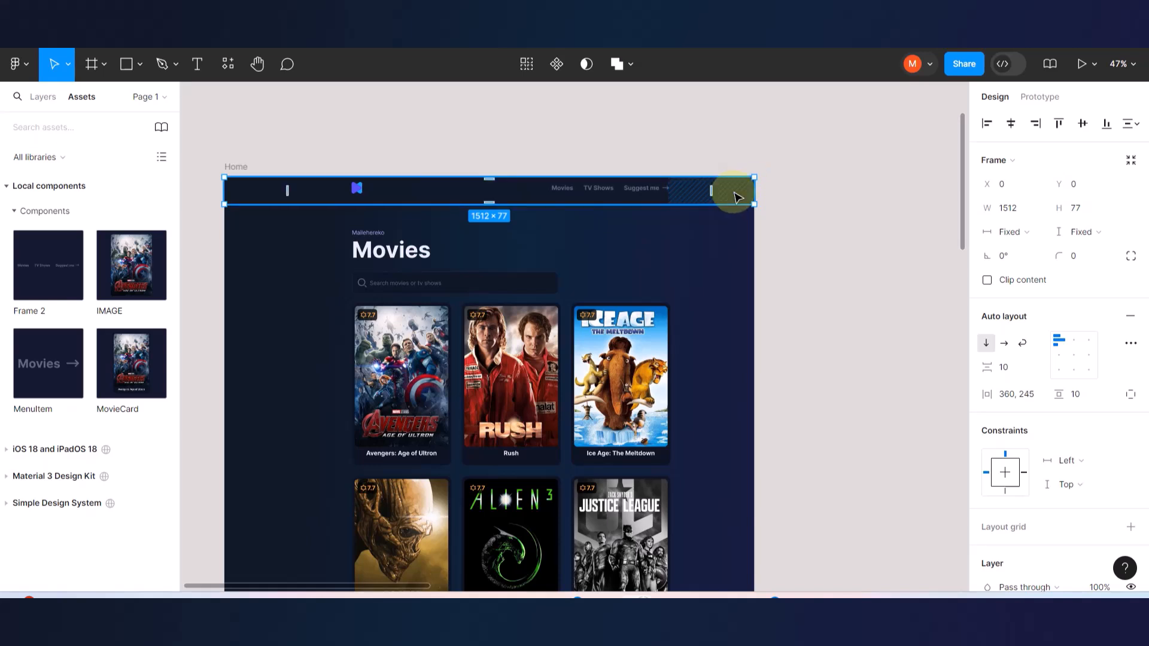
click(862, 291)
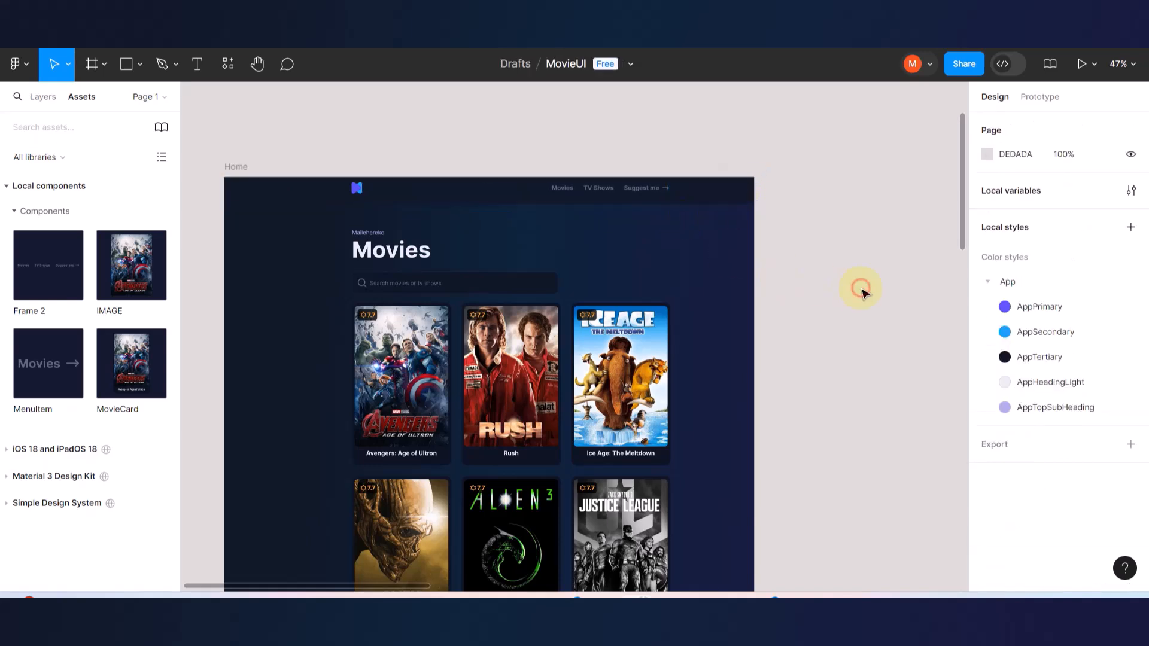
click(524, 195)
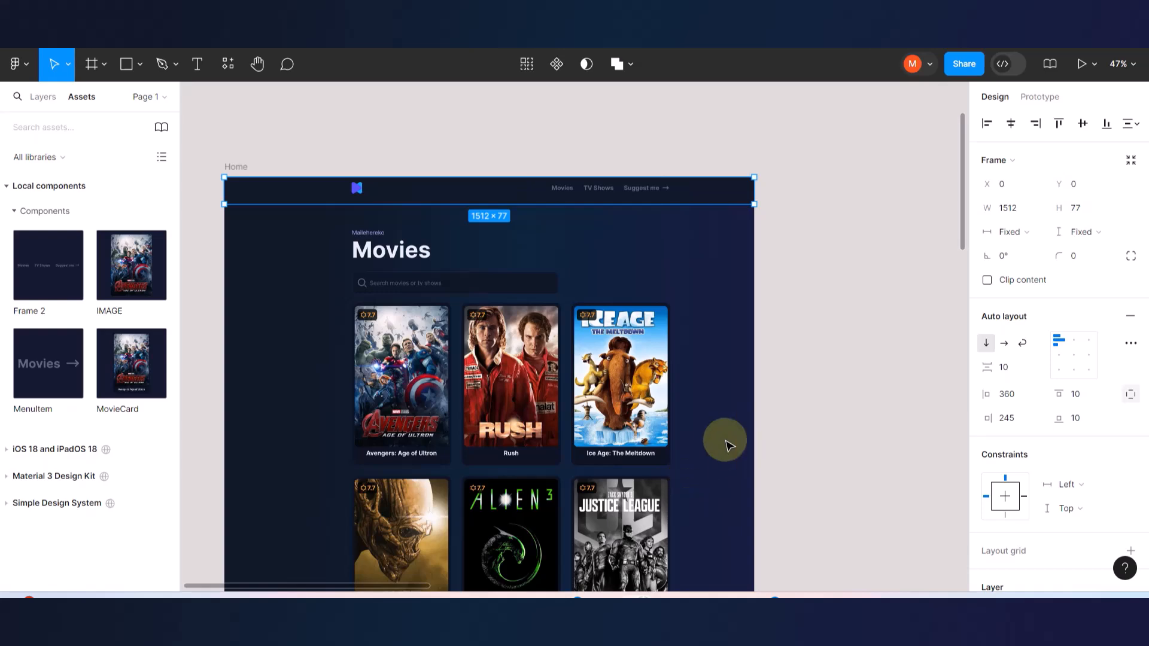
- Draw a measuring rectangle about 377 × 167 across Home's left margin and move it to the right margin at X 1132, Y 113
scroll(727, 442, down, 5)
click(801, 335)
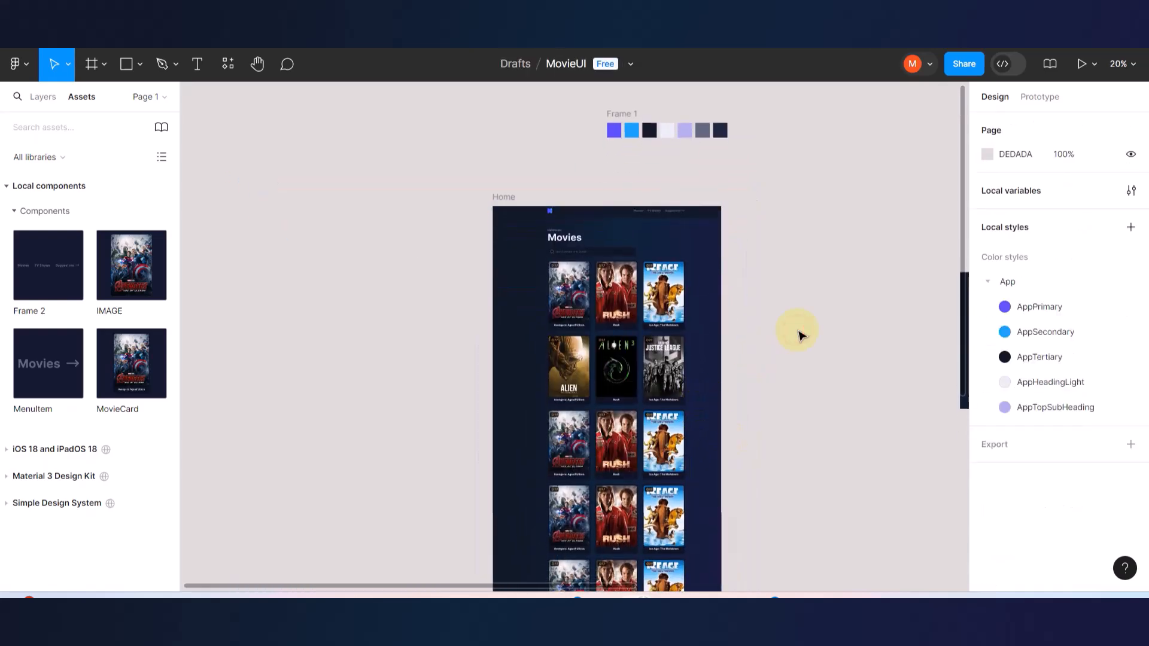
scroll(798, 332, up, 4)
scroll(799, 332, down, 1)
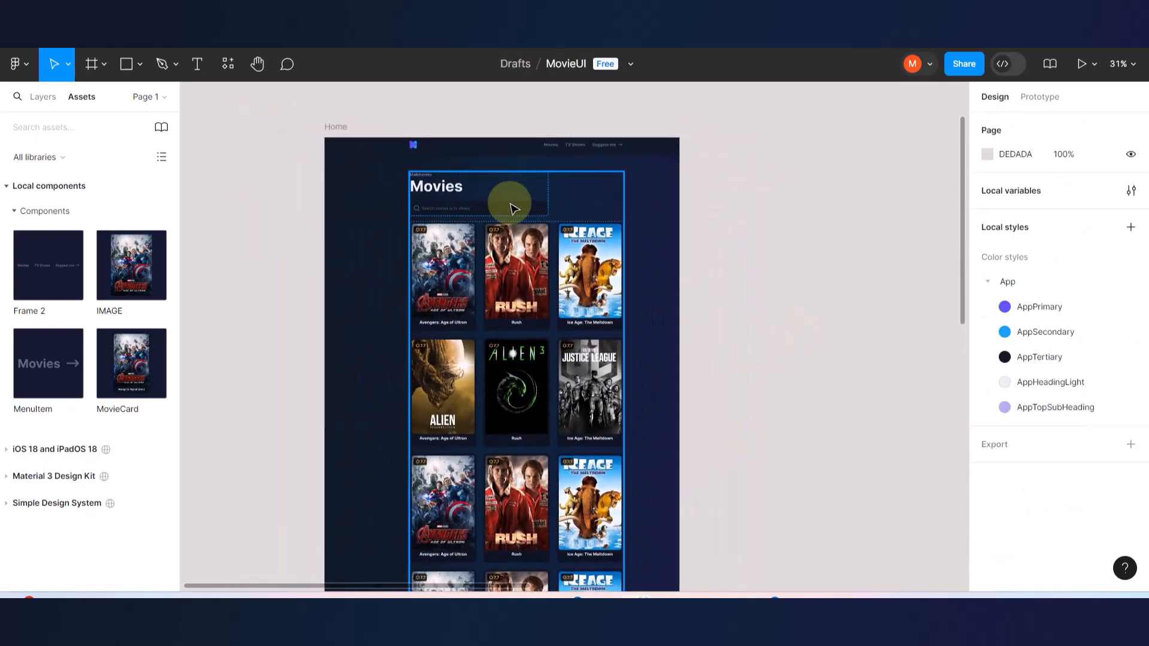
scroll(509, 205, up, 3)
click(126, 64)
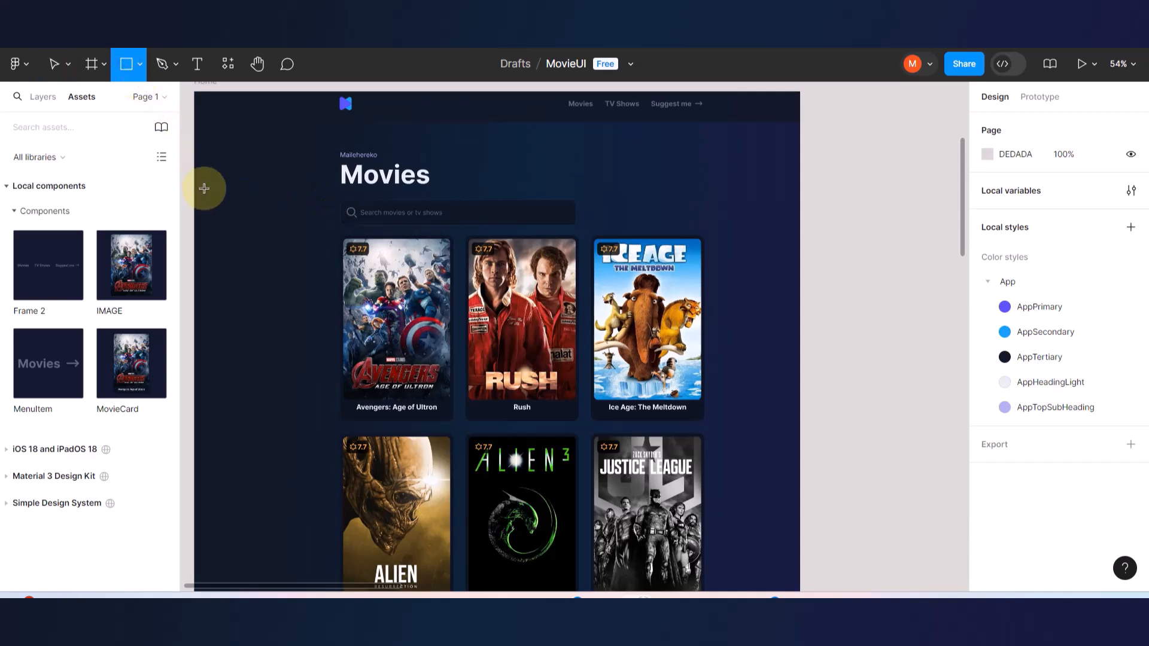
mouse_move(196, 202)
mouse_down()
mouse_move(318, 267)
mouse_move(341, 264)
mouse_up()
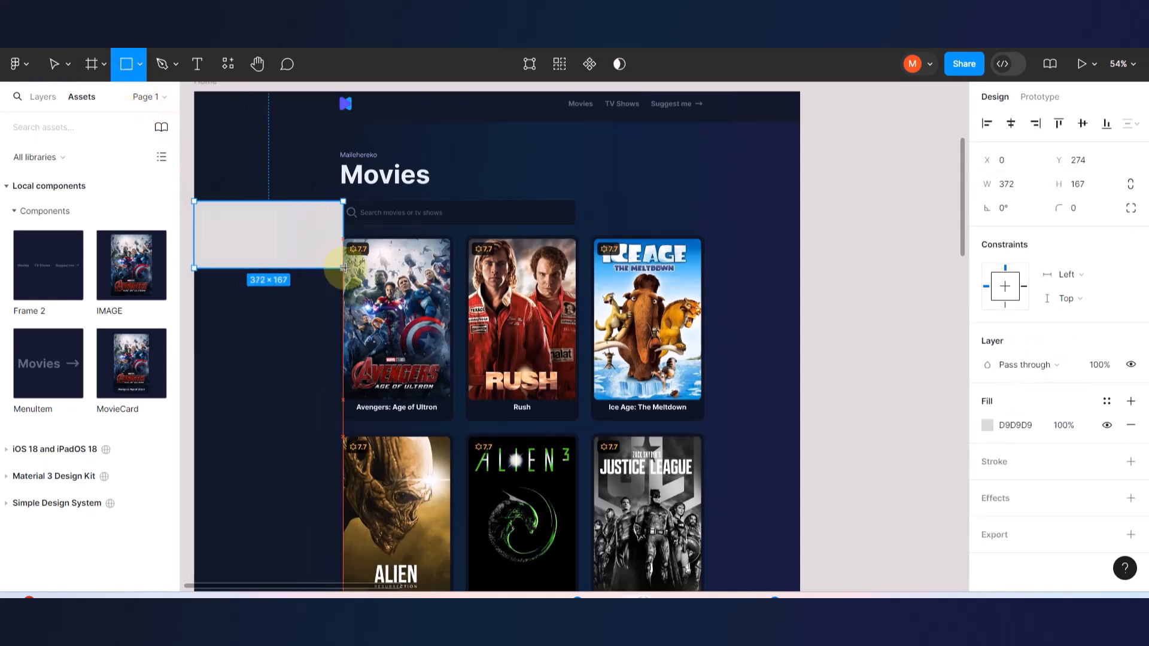
mouse_move(259, 236)
mouse_down()
mouse_move(764, 254)
mouse_move(700, 203)
mouse_move(692, 164)
mouse_move(707, 166)
mouse_up()
scroll(707, 169, up, 4)
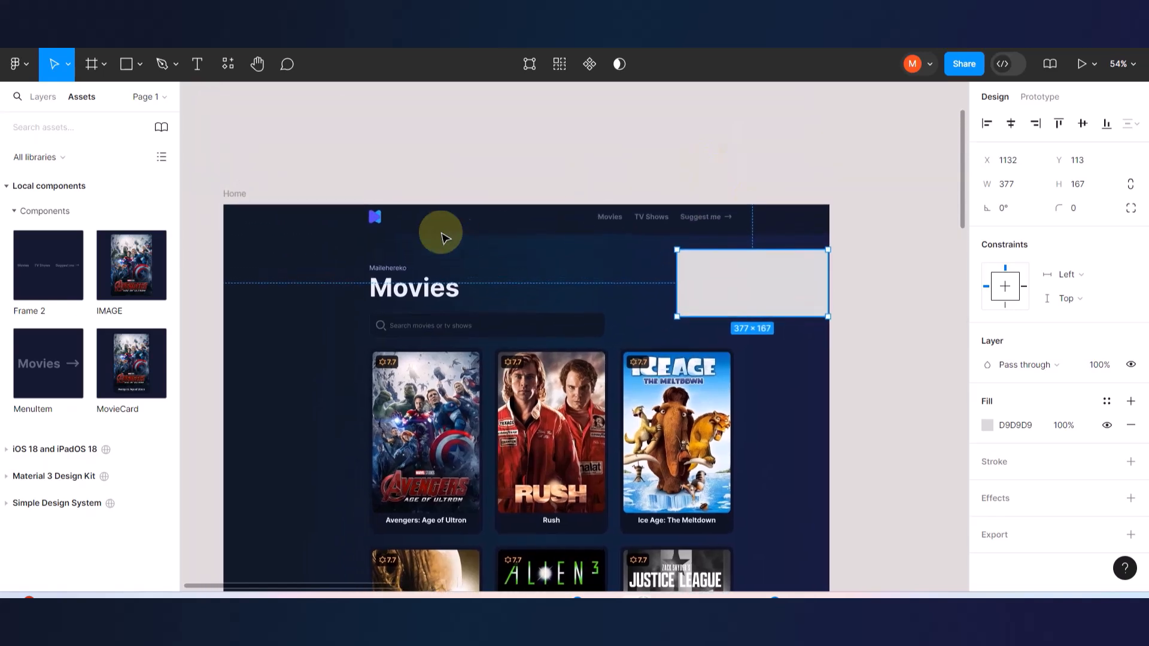
- Adjust the navigation bar's horizontal padding to 292 on the left and 327 on the right
click(363, 231)
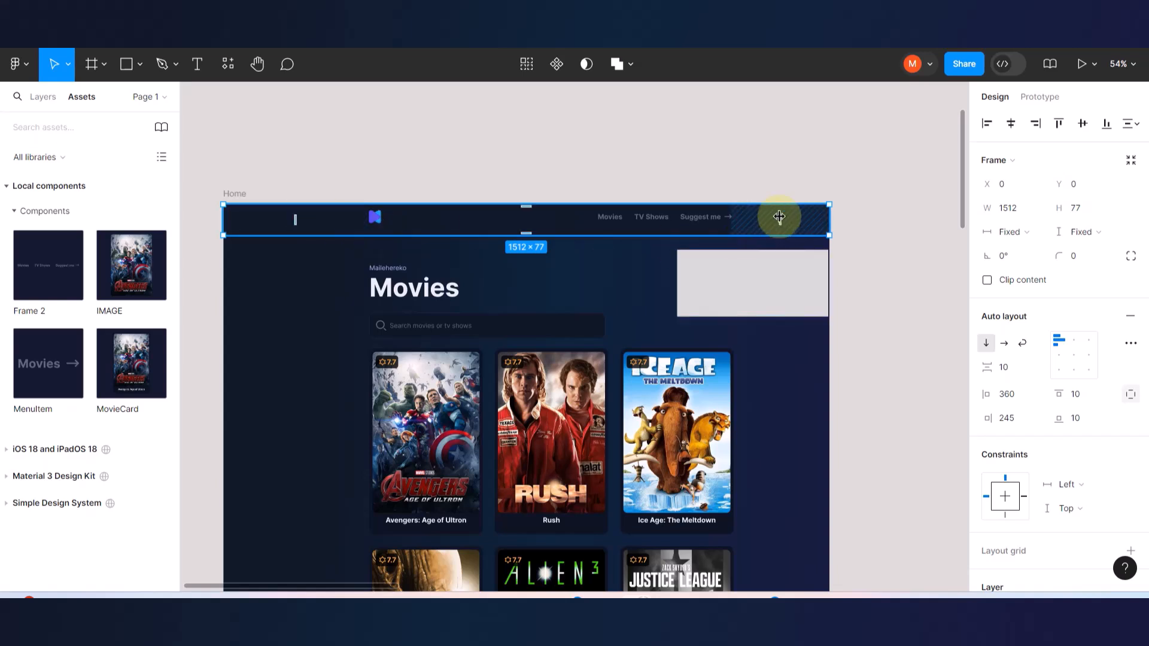
drag(780, 214, 748, 214)
drag(289, 213, 276, 217)
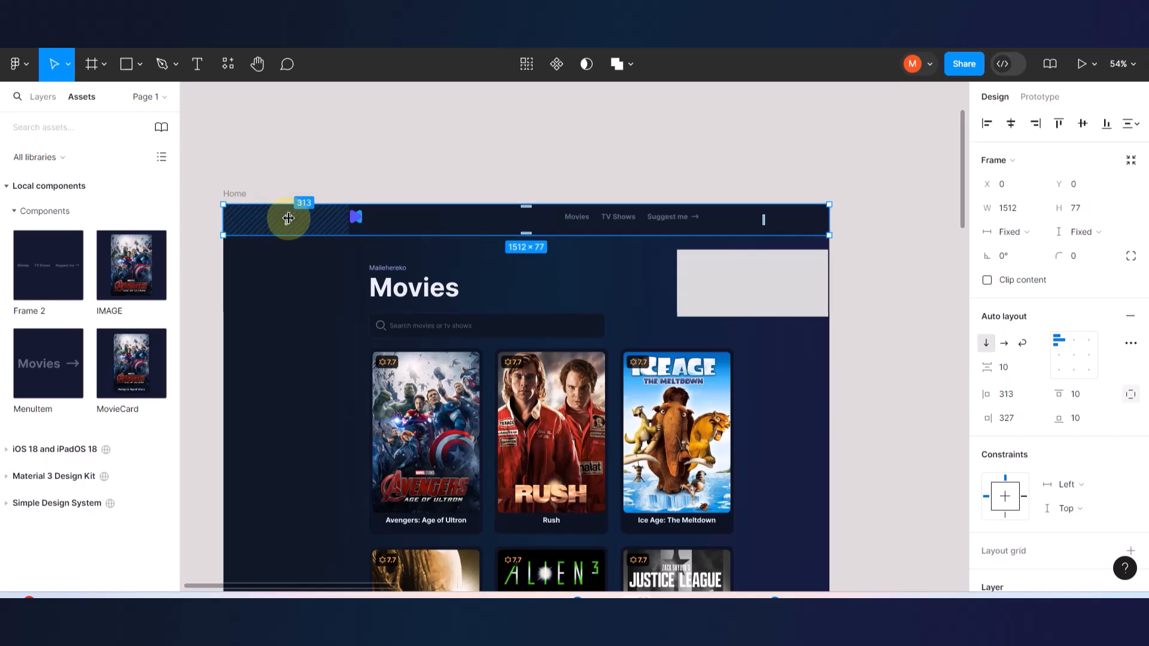
drag(288, 218, 277, 219)
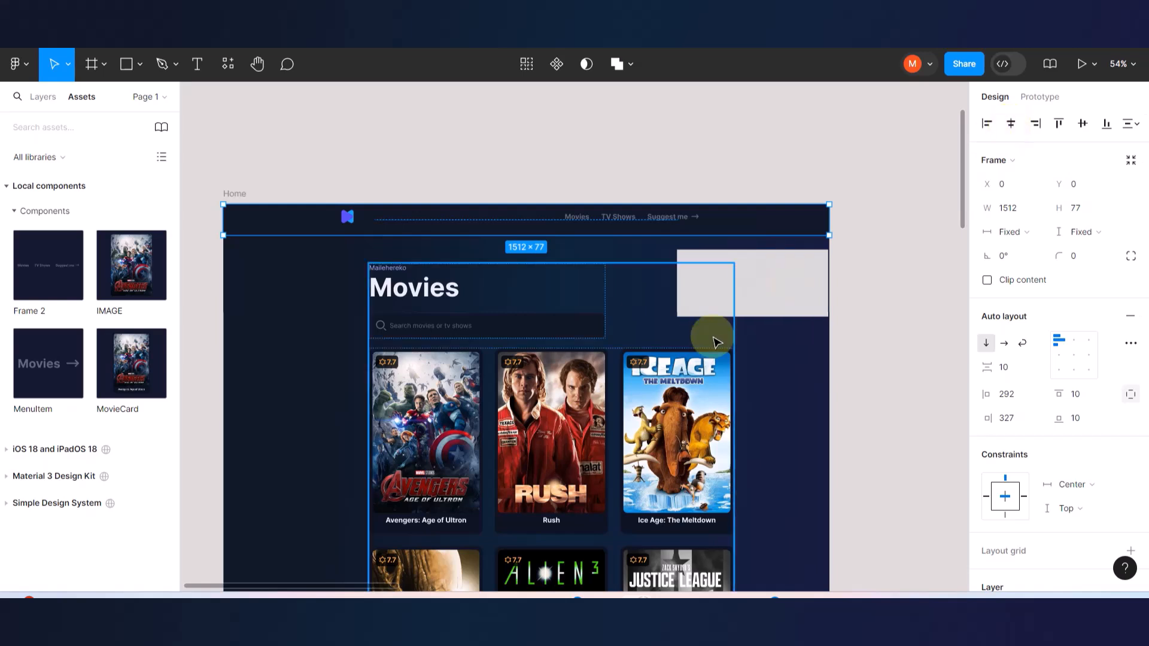
- Move the content frame to X 360, Y 77 and compare its side margins using the measuring rectangle resized to 360 wide
drag(663, 401, 662, 369)
drag(770, 304, 312, 302)
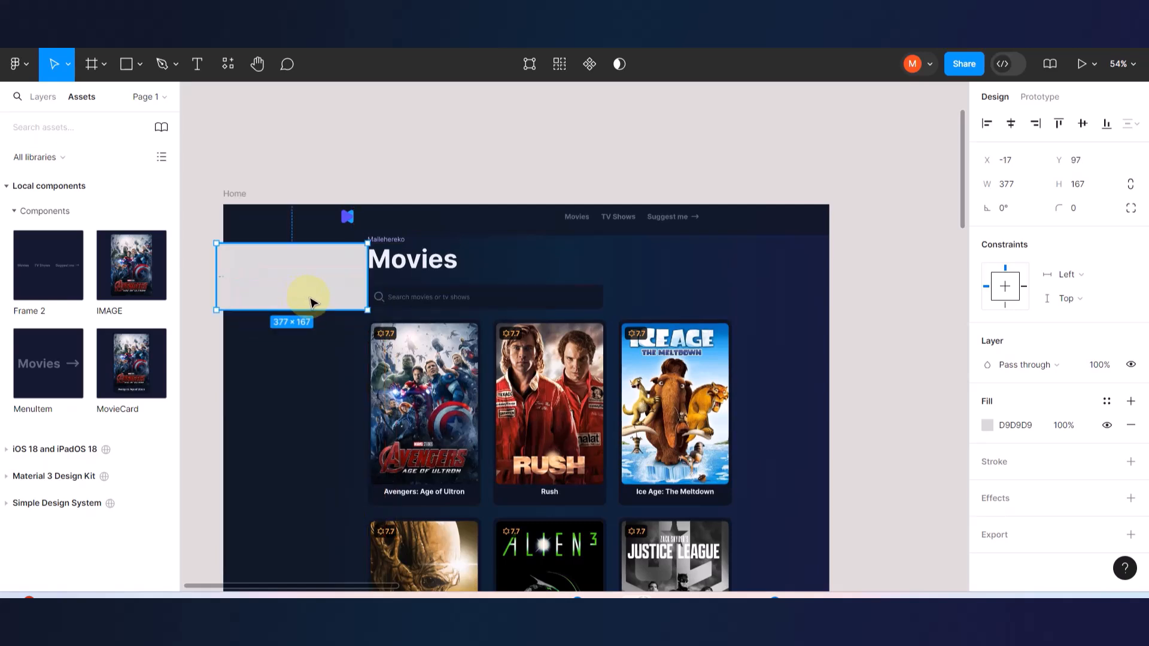
drag(217, 282, 231, 288)
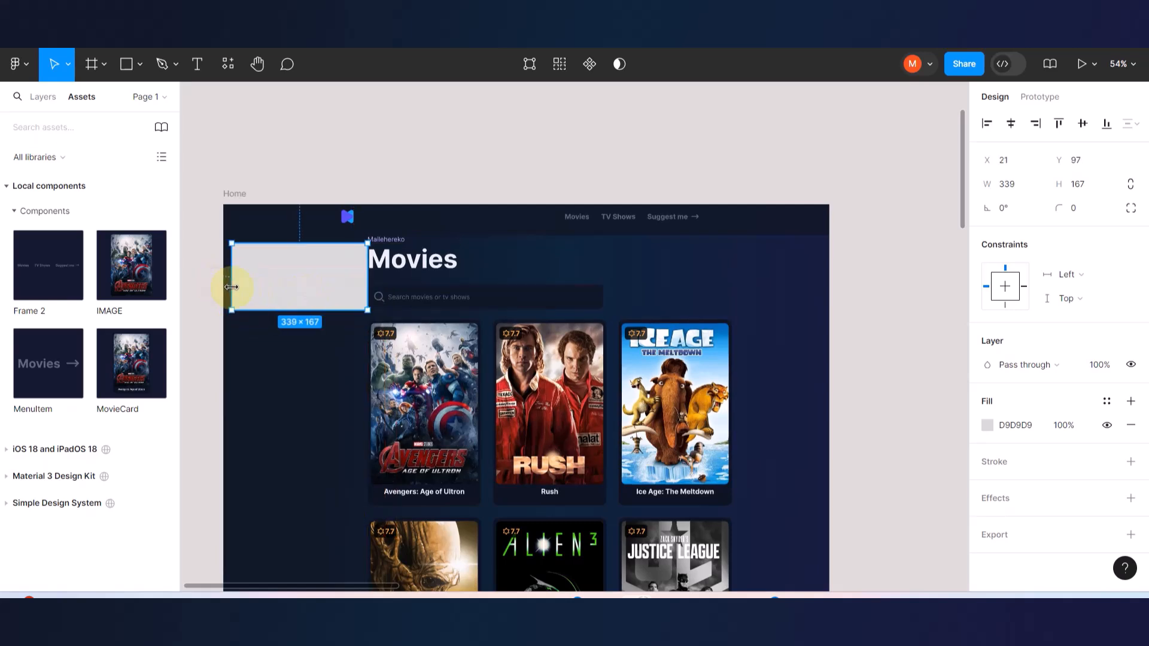
drag(275, 287, 782, 370)
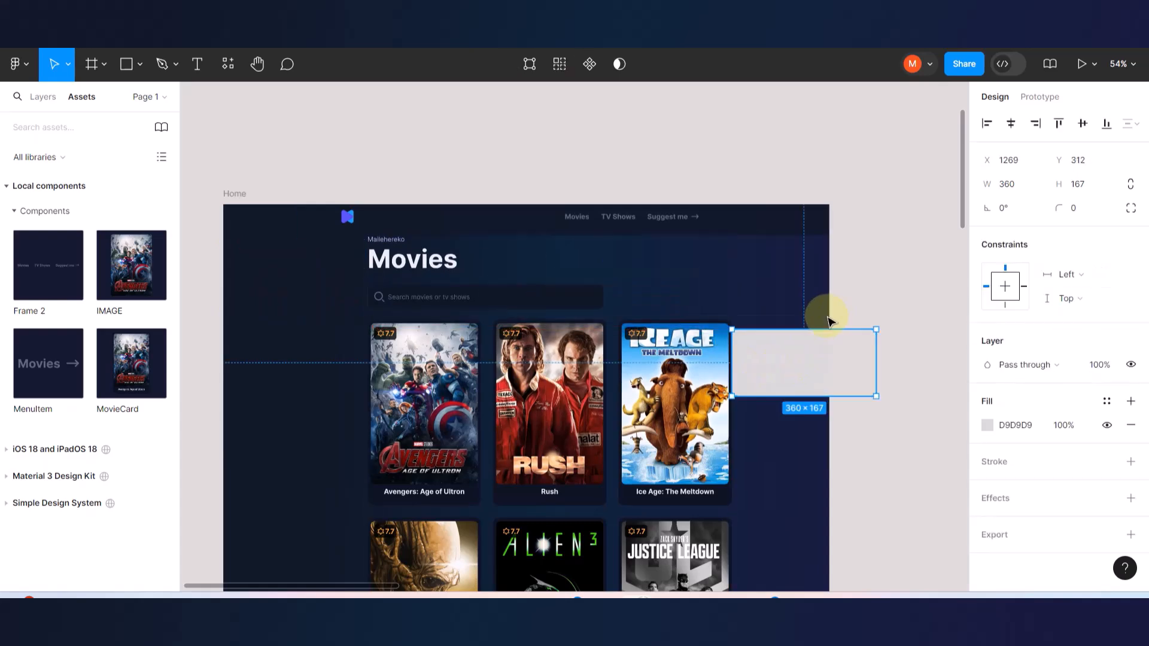
- Centre the combined content frame horizontally within the Home frame
scroll(513, 287, down, 5)
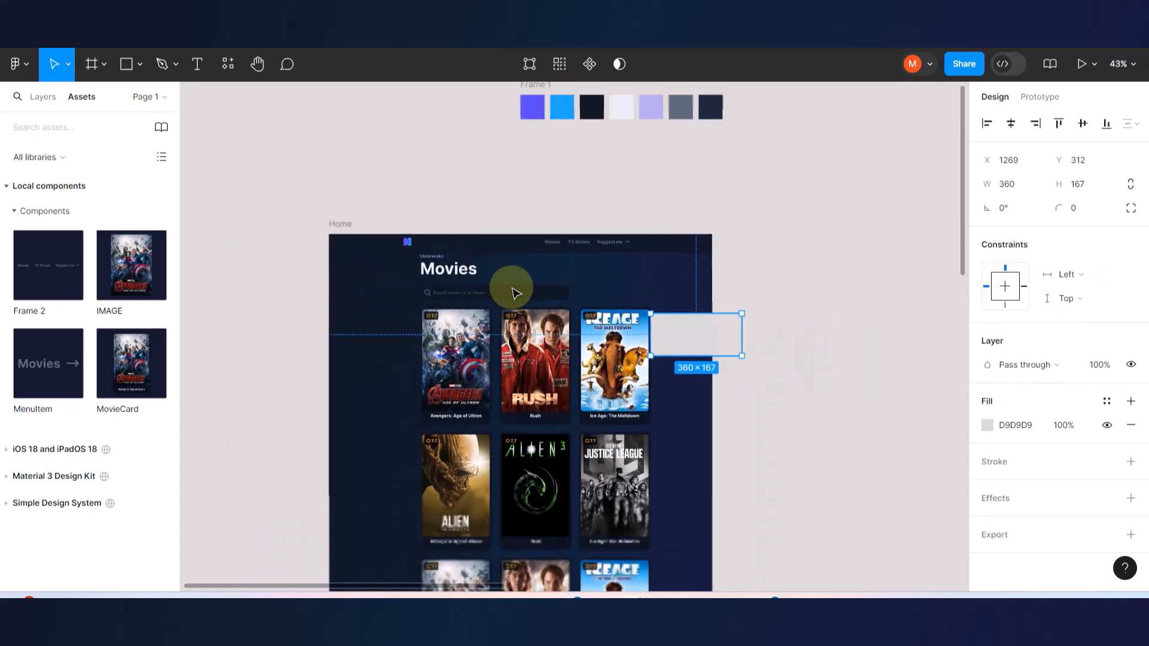
click(515, 335)
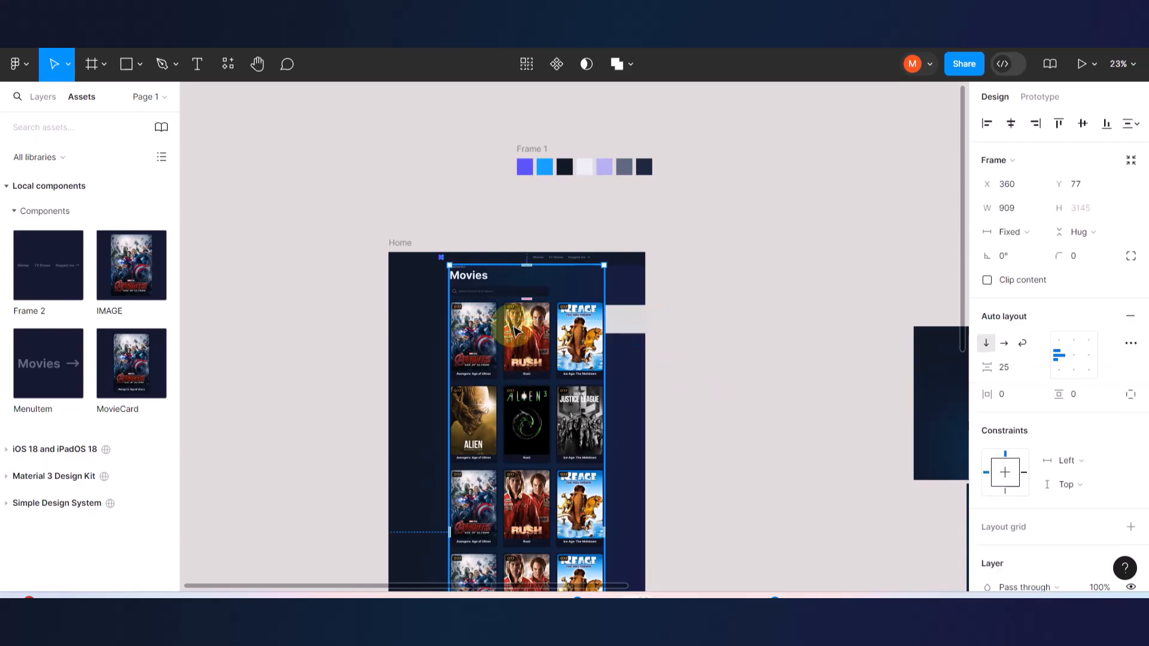
click(1011, 123)
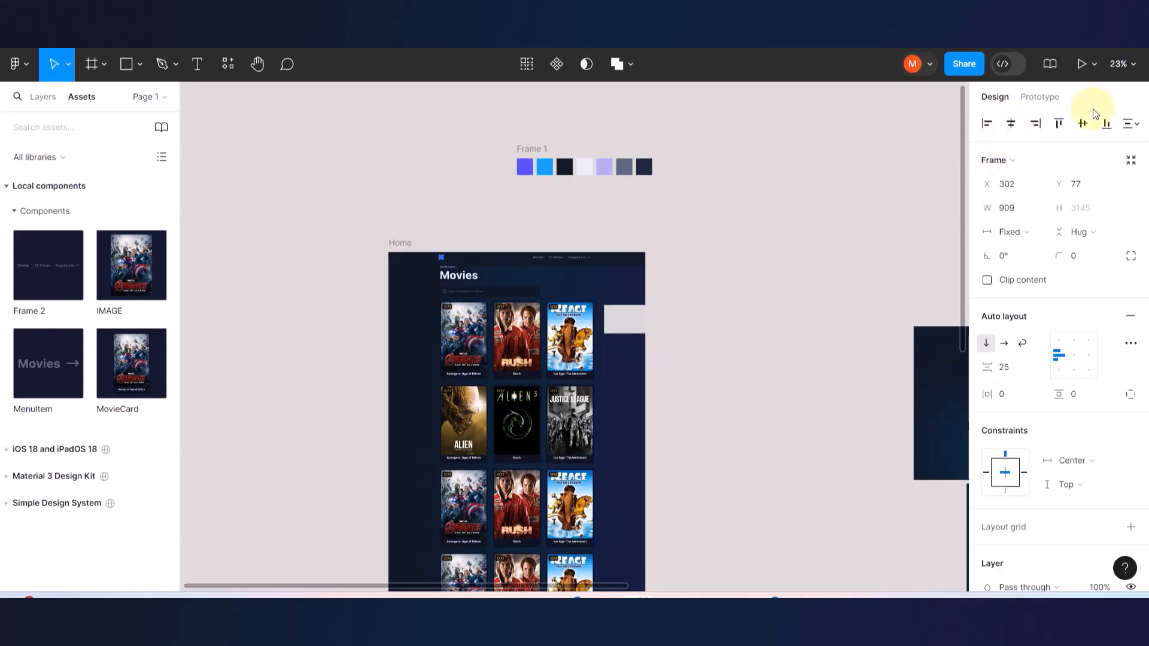
- Fit the measuring rectangle to the left margin at 310 wide and place it in the right margin at X 1202, Y 353
scroll(495, 331, up, 5)
drag(831, 307, 263, 320)
drag(370, 314, 832, 324)
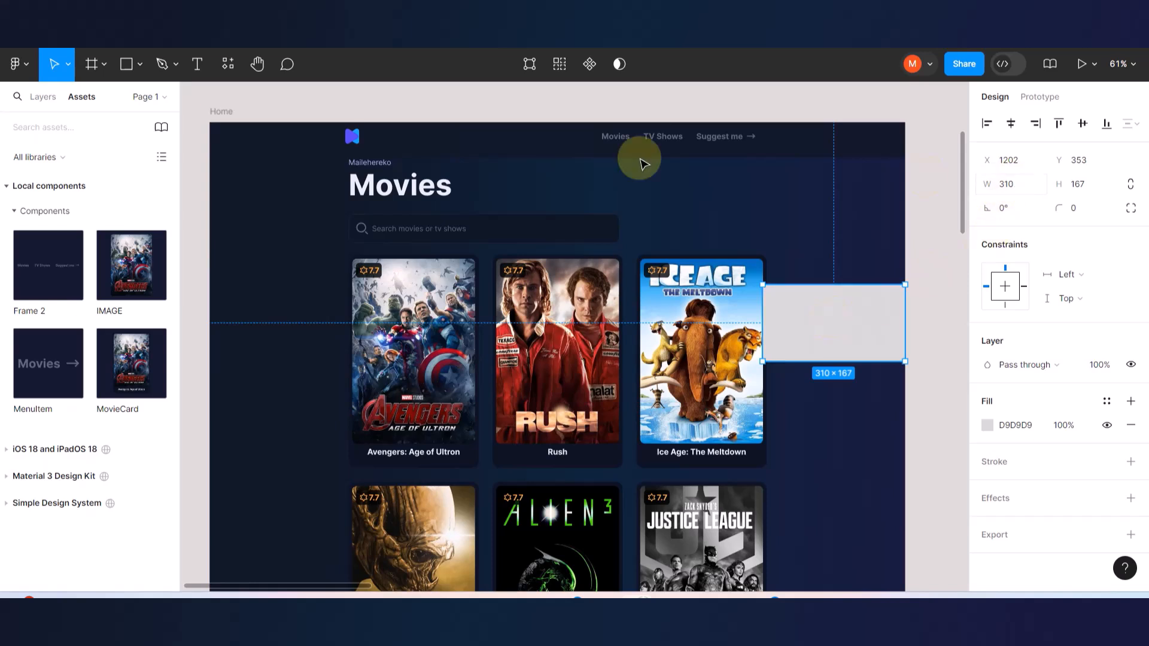
- Set the navigation bar's left padding to 310
click(287, 133)
click(278, 141)
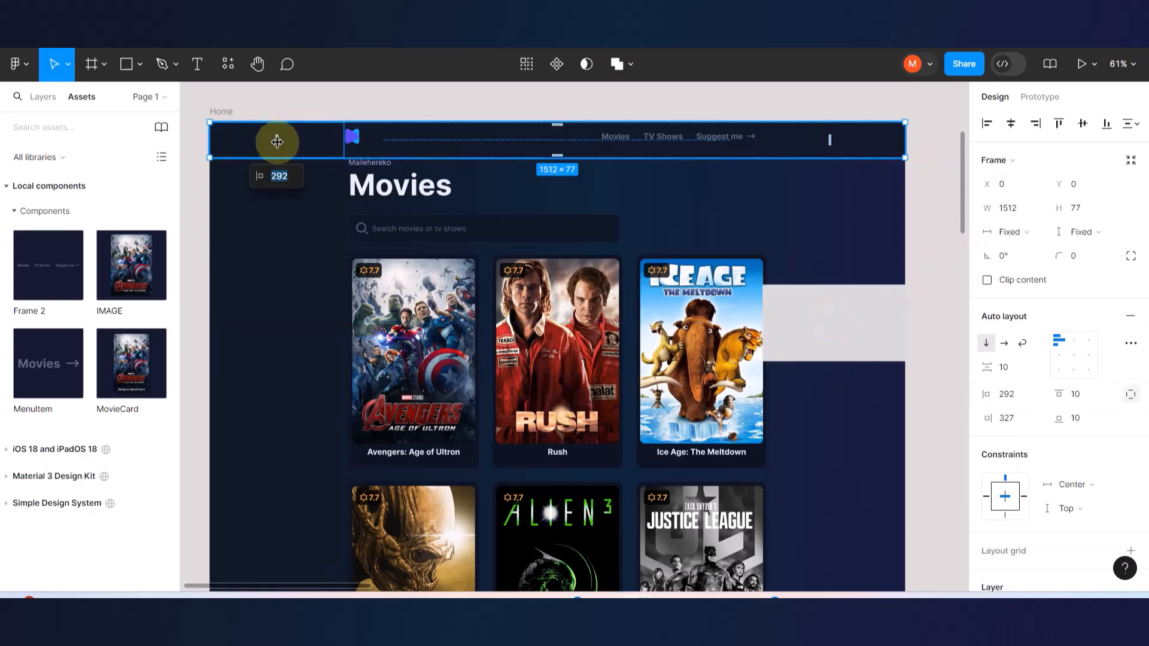
click(277, 174)
text(310)
key(Return)
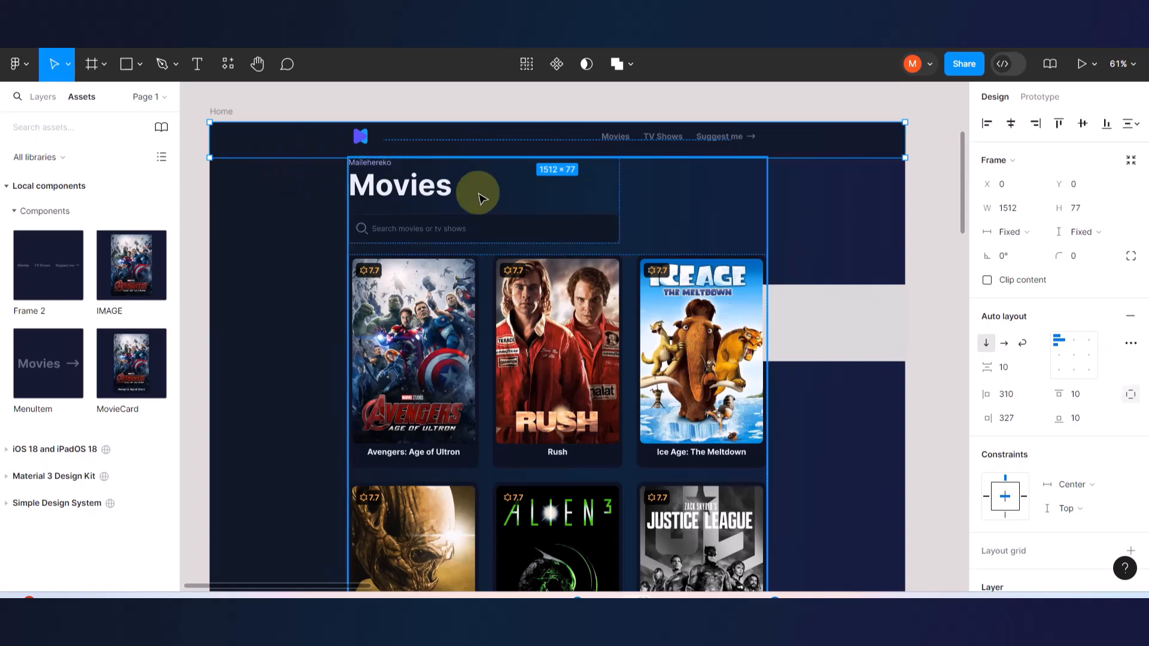
- Set the navigation bar's right padding to 310
scroll(538, 183, right, 2)
scroll(538, 184, up, 1)
click(764, 159)
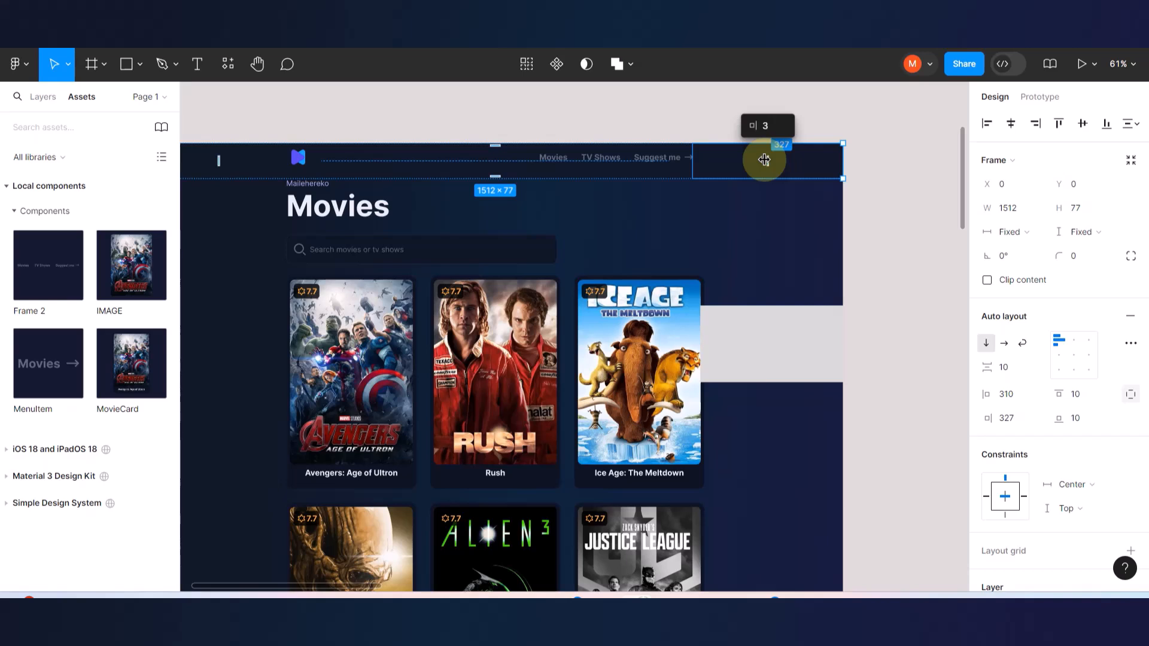
text(310)
key(Return)
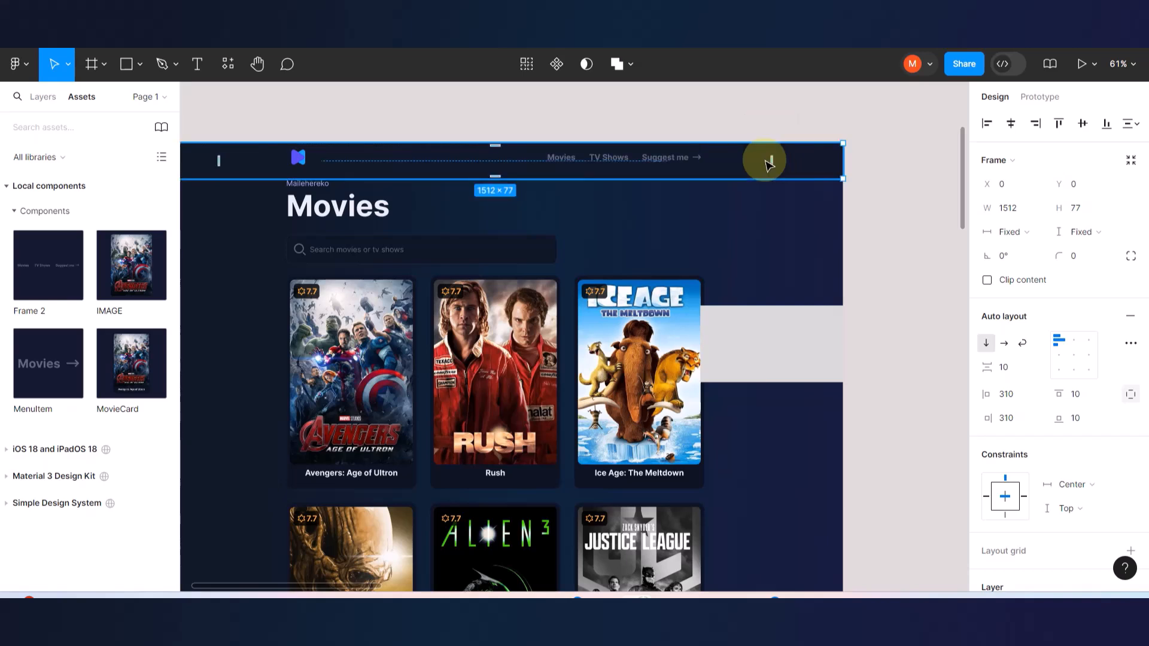
- Delete the grey measuring rectangle from Home's right margin
click(757, 335)
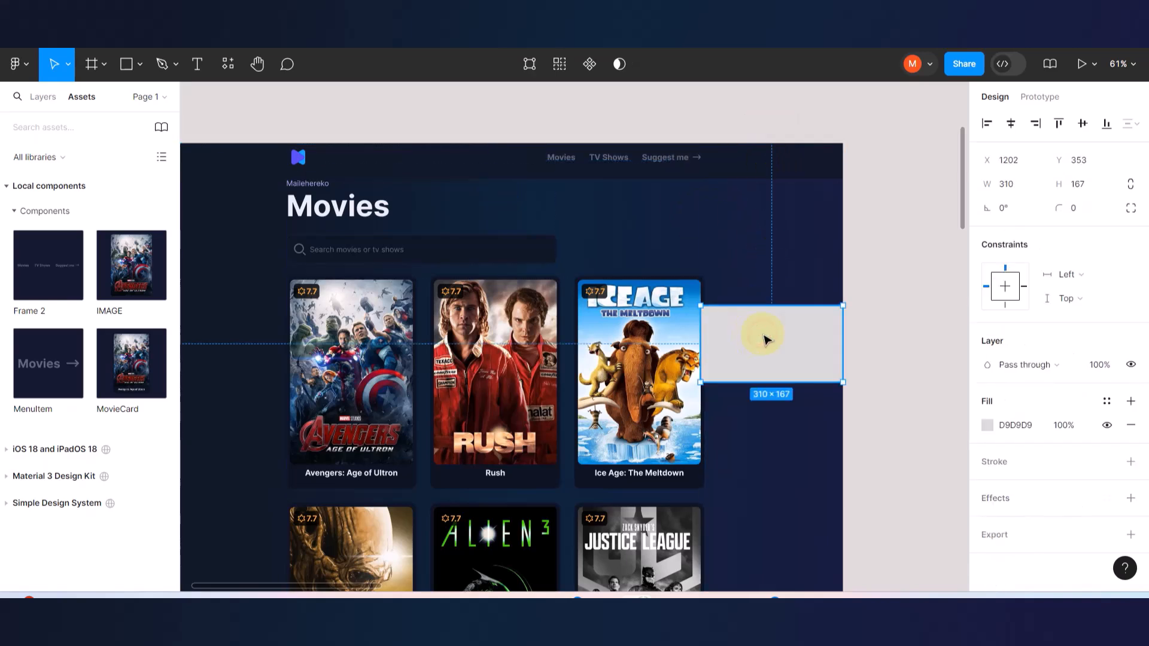
key(Delete)
ctrl+scroll(758, 335, down, 5)
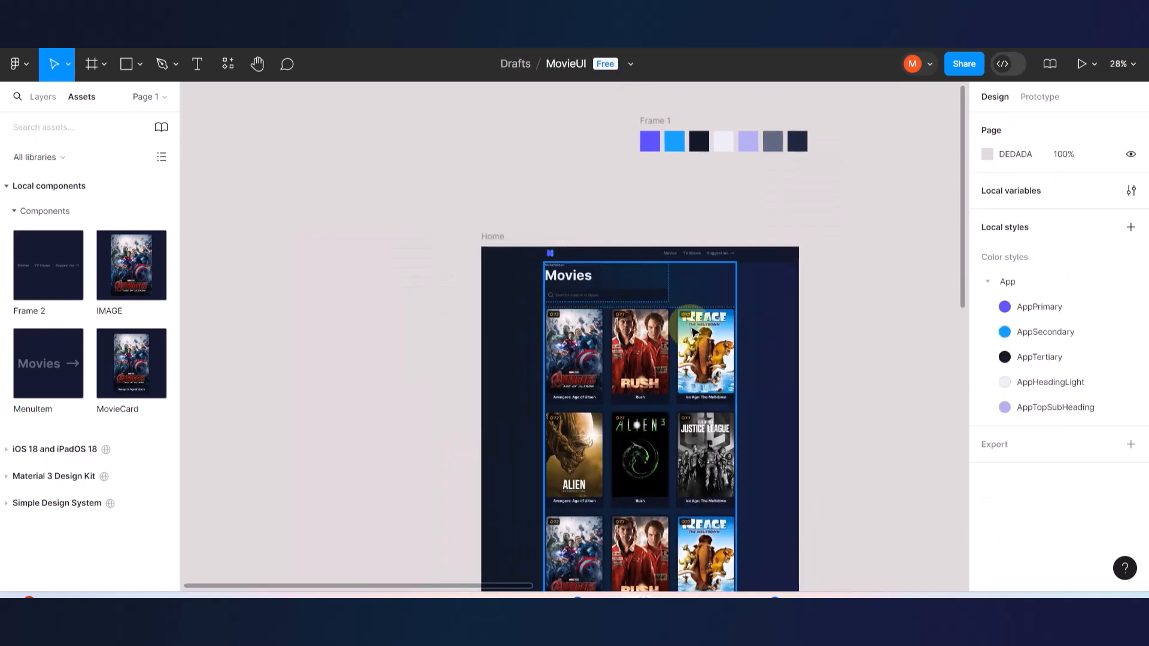
- Move the content frame slightly down to leave a gap beneath the navigation bar, and check the empty space below the grid
ctrl+scroll(736, 336, up, 5)
drag(673, 331, 670, 362)
click(787, 317)
ctrl+scroll(787, 316, down, 7)
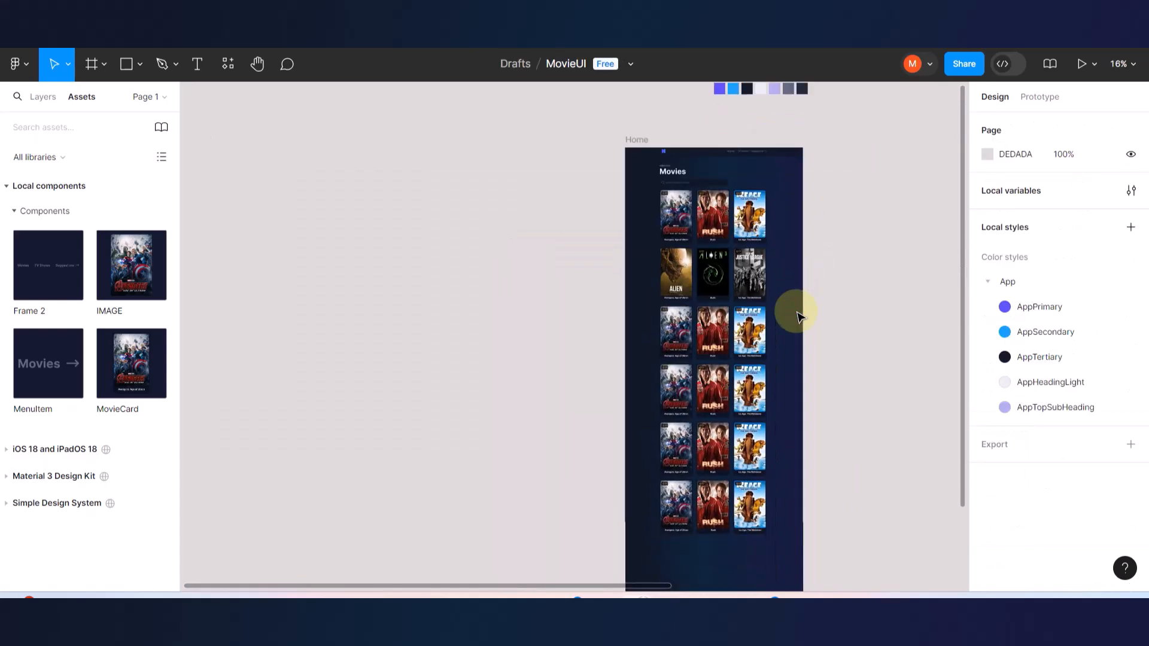
scroll(798, 315, right, 3)
scroll(671, 477, down, 3)
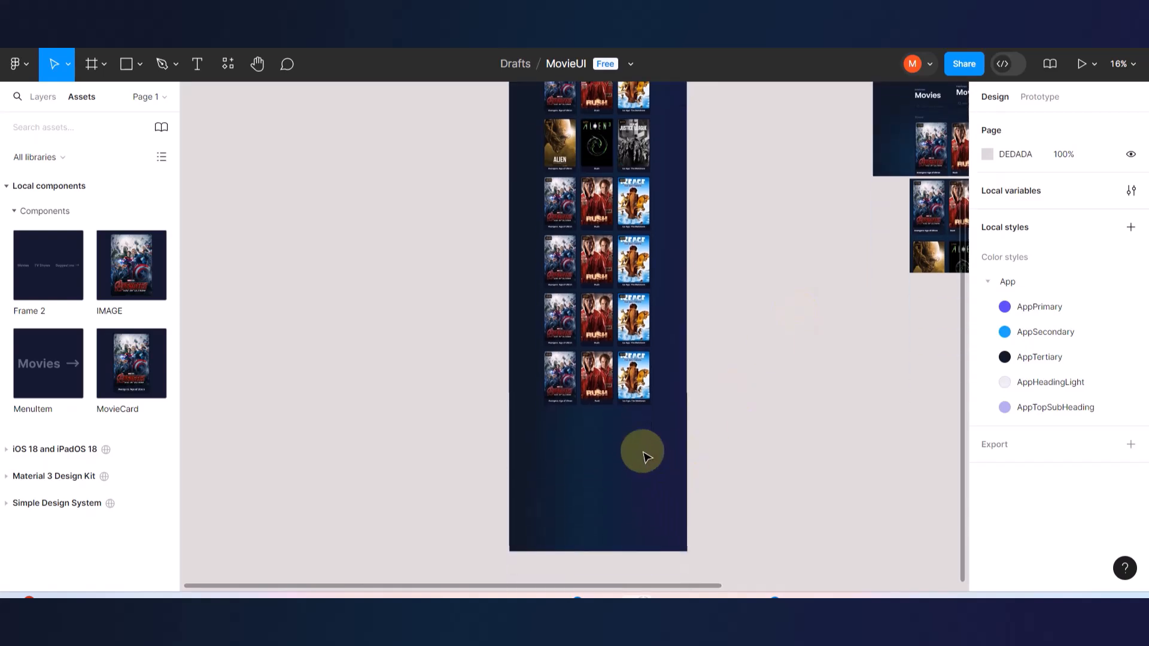
- Shorten the Home frame from its bottom edge to a height of 3797, trimming the empty space below the movie grid
ctrl+scroll(643, 456, up, 2)
scroll(622, 464, down, 2)
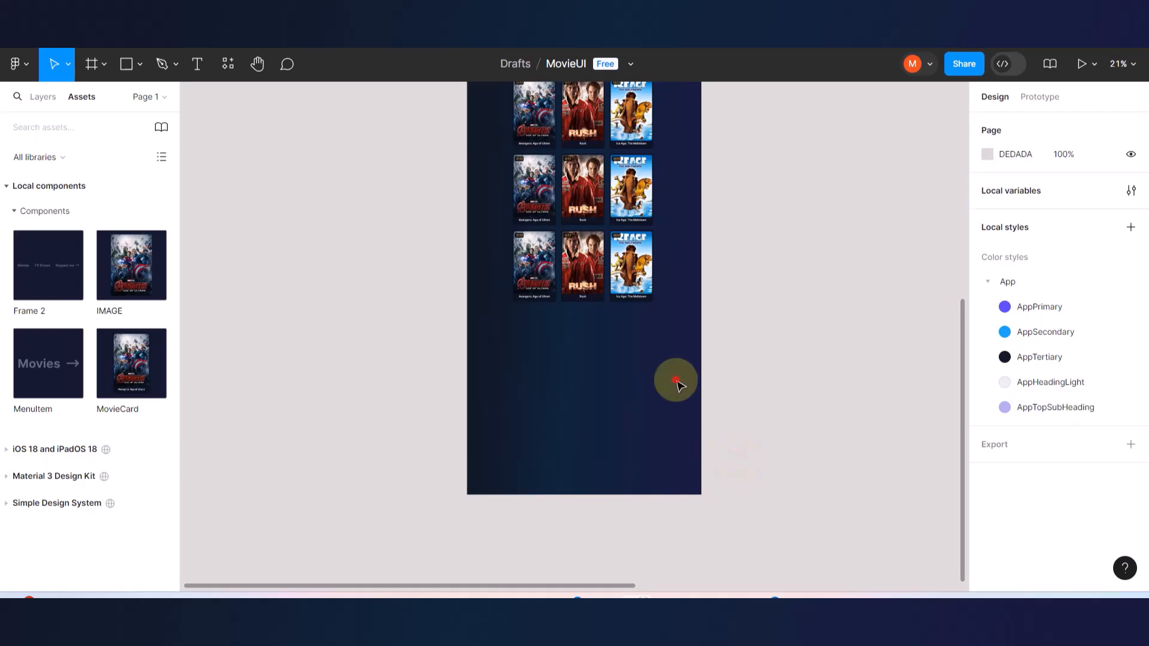
scroll(636, 385, up, 7)
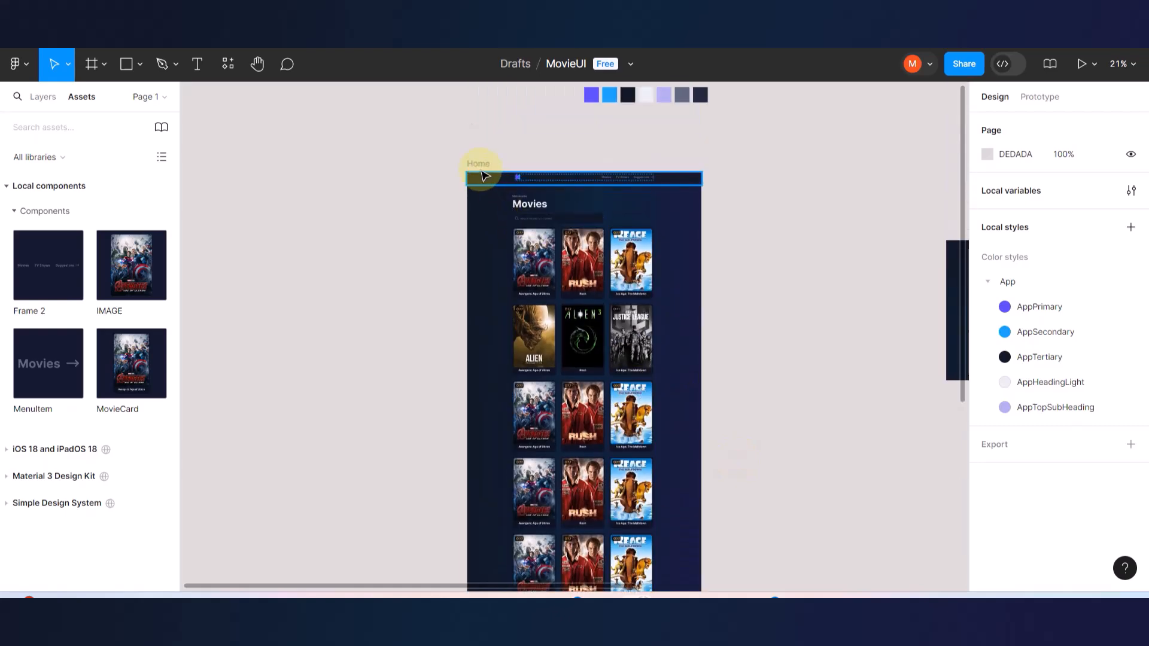
click(478, 165)
scroll(517, 302, down, 5)
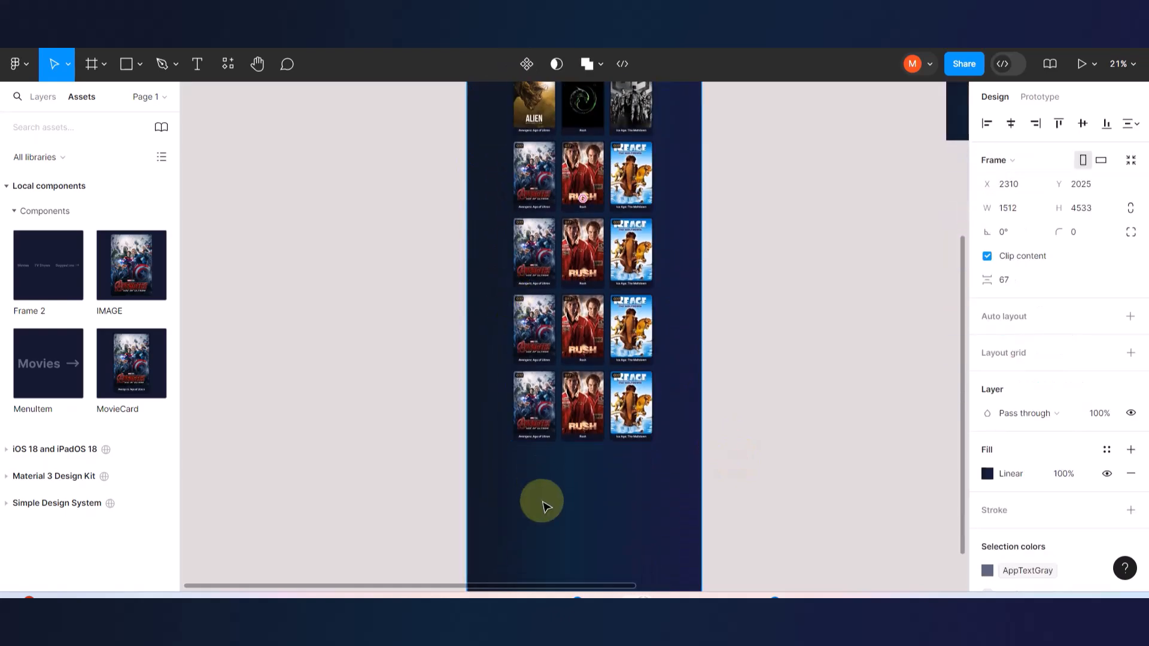
scroll(550, 491, down, 4)
drag(564, 435, 579, 321)
scroll(583, 326, up, 9)
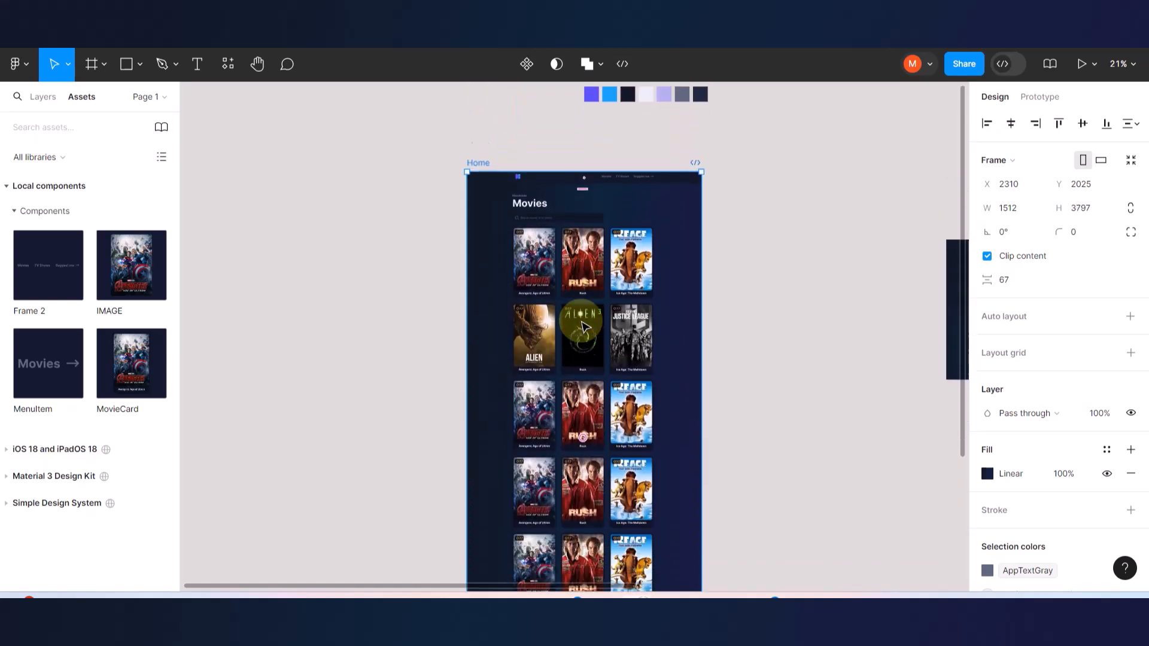
scroll(761, 318, down, 1)
click(762, 318)
- Switch to the reference movie website and capture a full-width screenshot of its footer section
scroll(768, 323, down, 3)
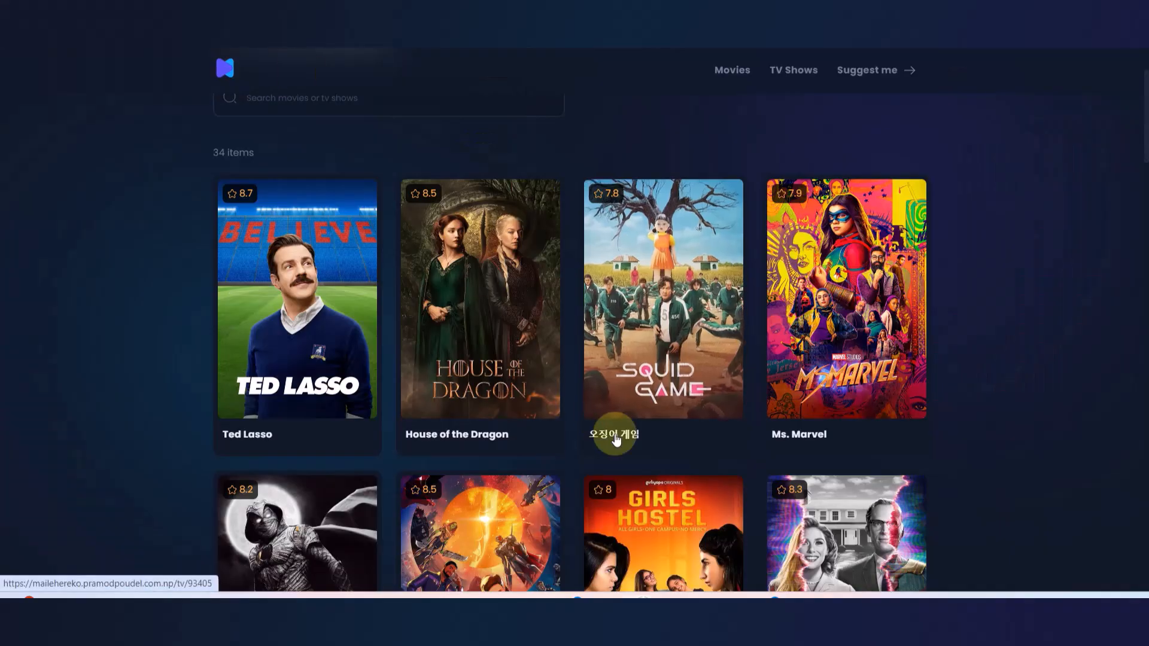
scroll(616, 439, down, 20)
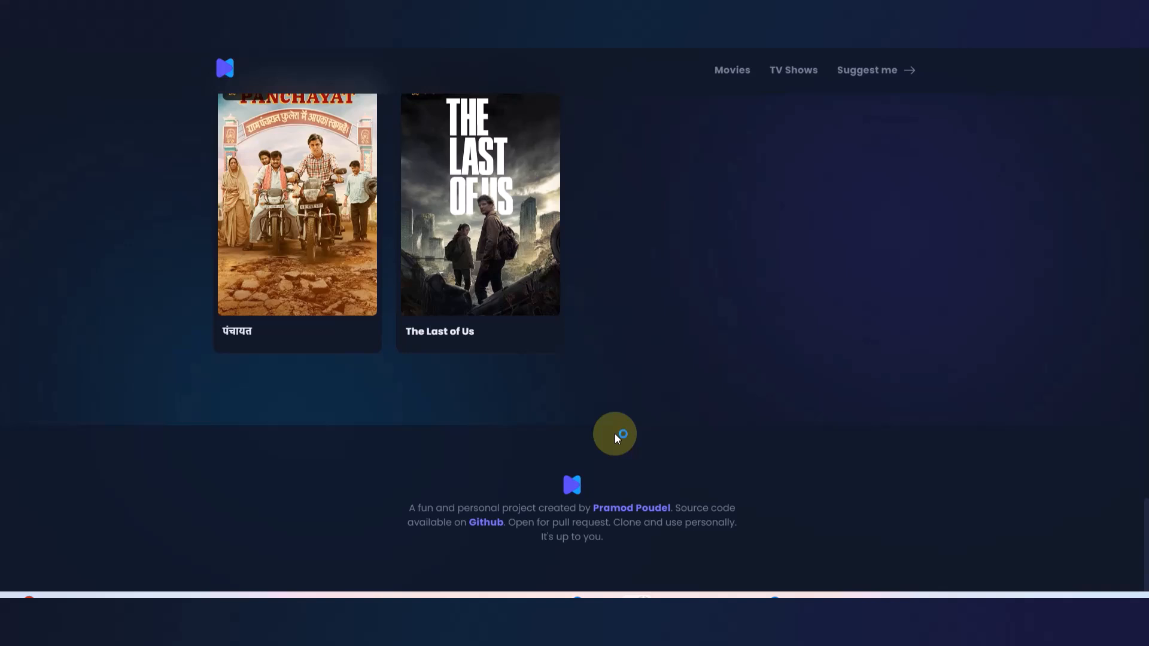
key(super+shift+s)
drag(1, 411, 1148, 591)
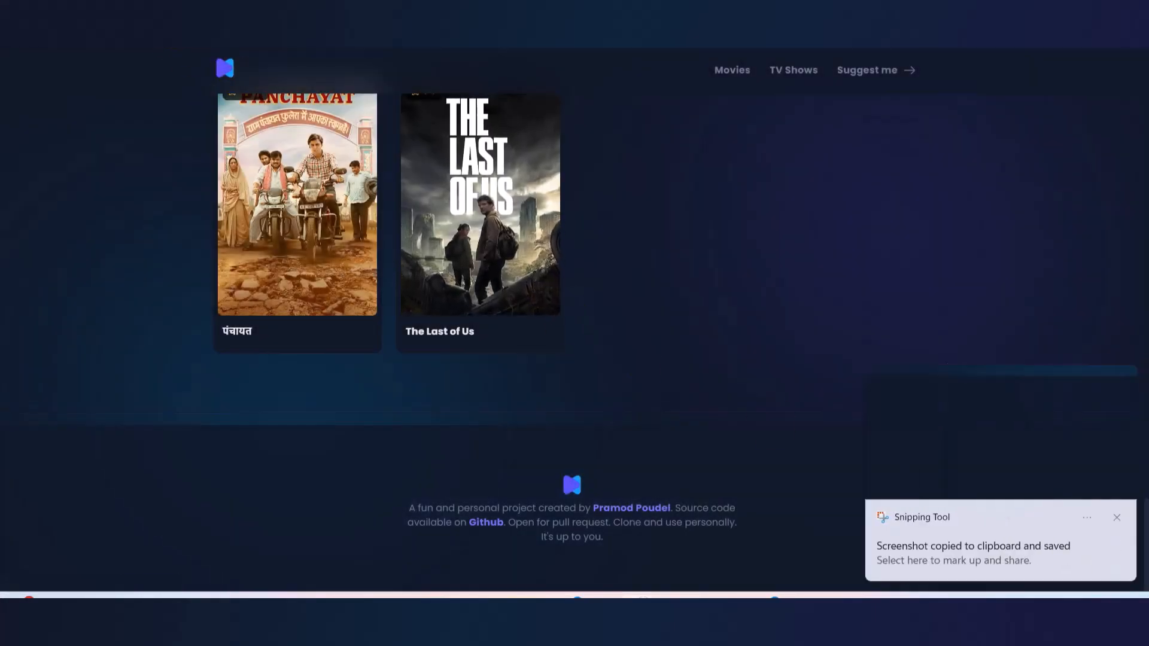
- Return to Figma and paste the footer screenshot onto the canvas
key(alt+Tab)
scroll(589, 339, down, 3)
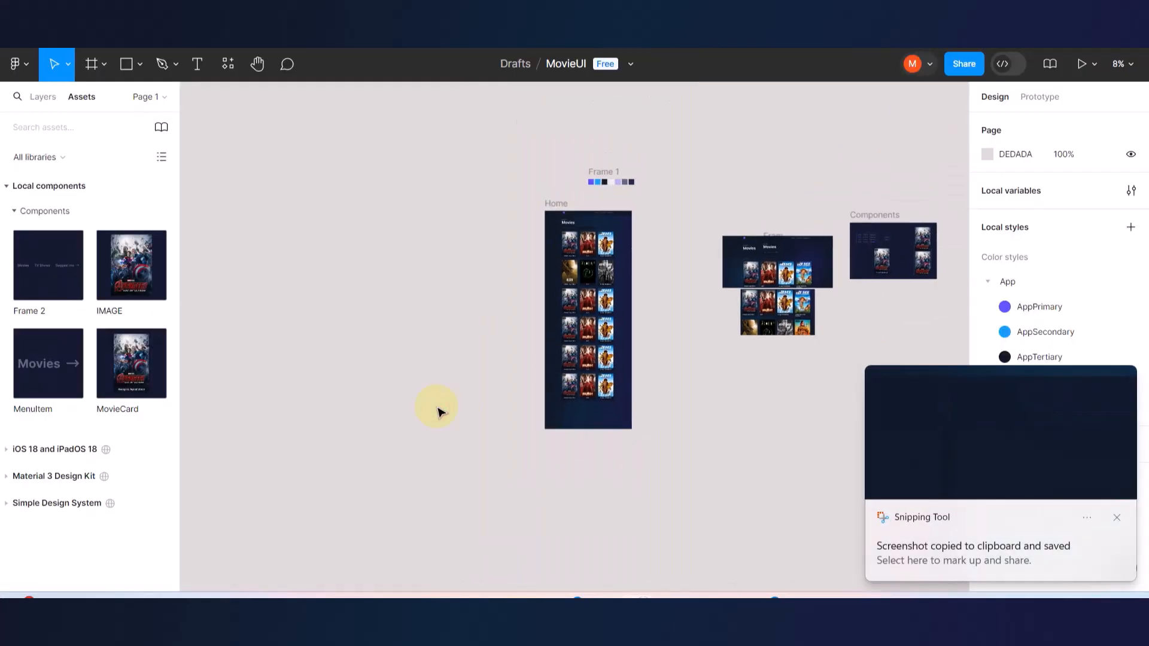
key(ctrl+v)
scroll(618, 469, up, 2)
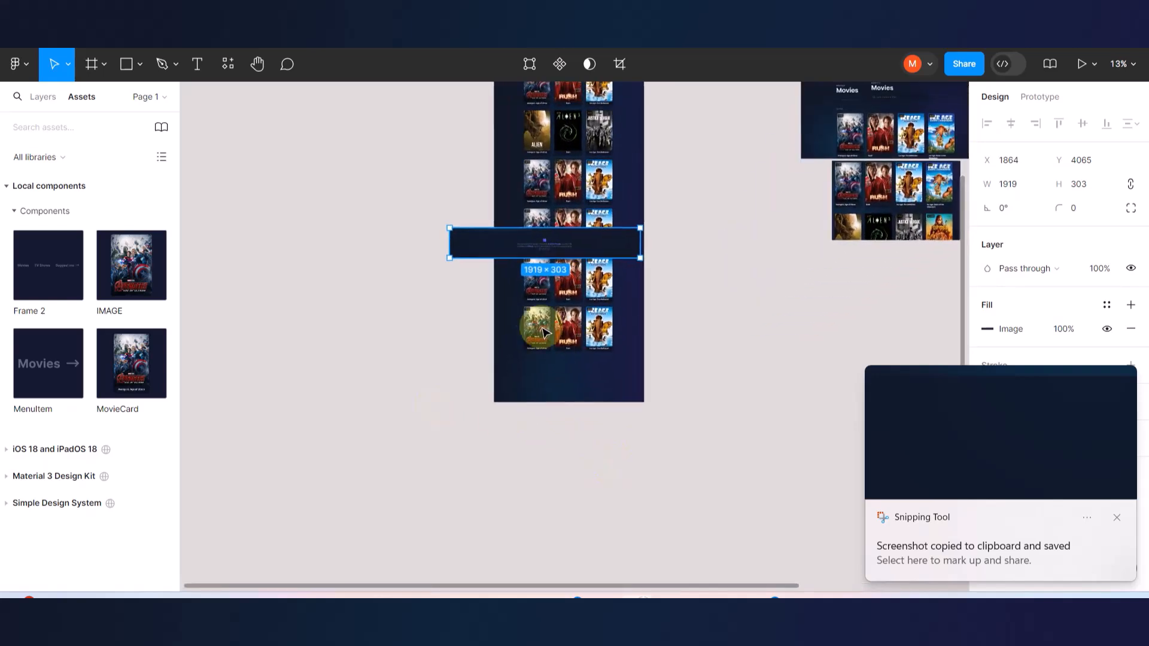
drag(504, 258, 506, 391)
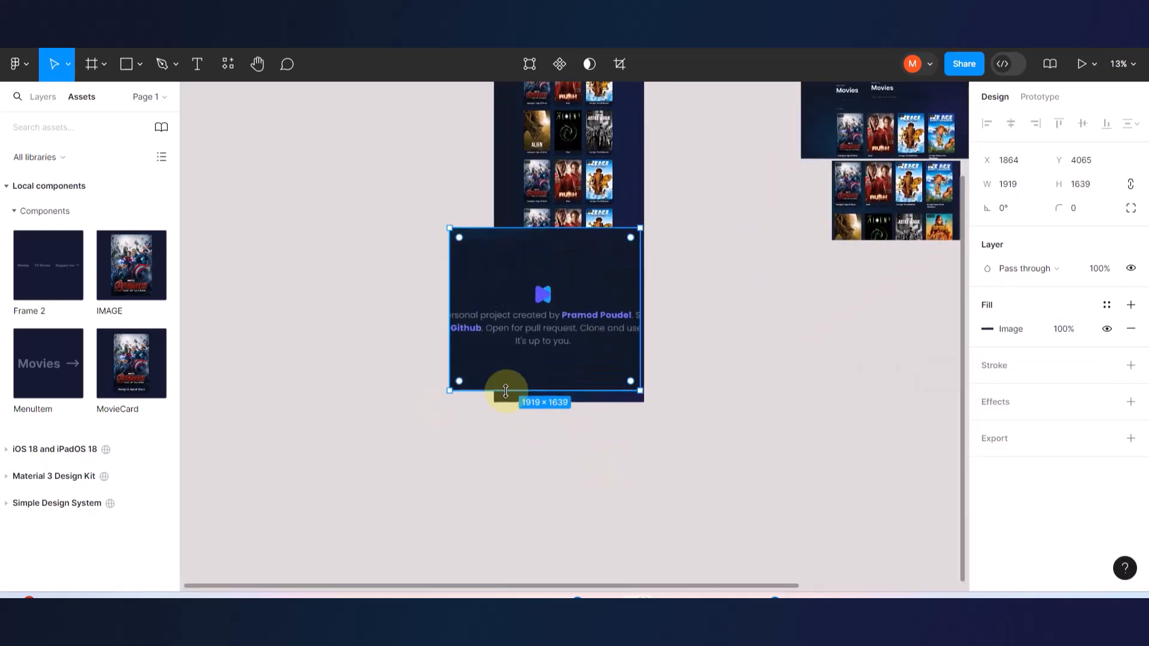
key(ctrl+z)
click(440, 284)
- Move the footer screenshot onto the empty canvas just below the Home frame
click(466, 252)
drag(466, 253, 477, 451)
click(544, 483)
scroll(542, 474, up, 2)
scroll(542, 475, up, 3)
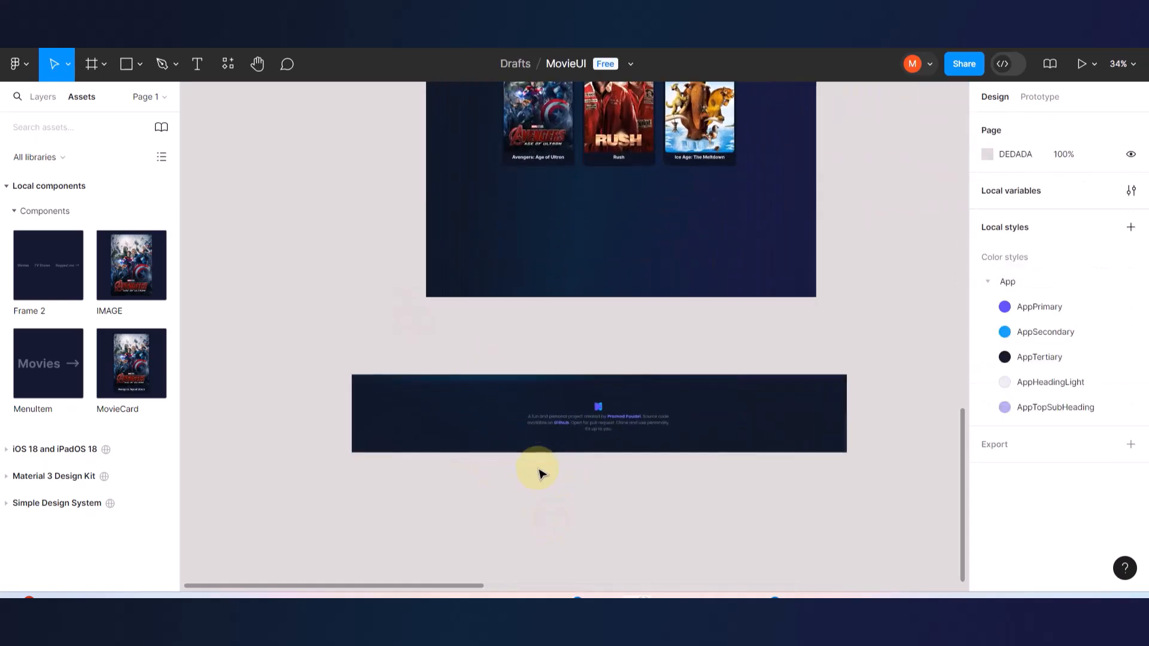
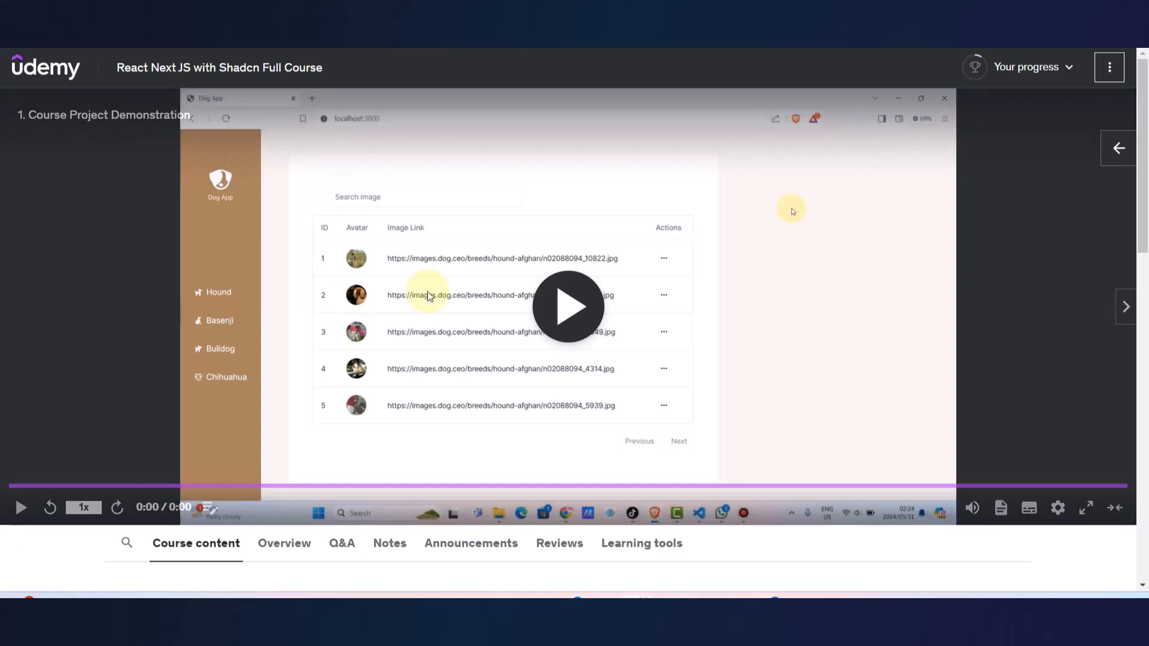
- Examine the Udemy course's lecture list and the video list of the Coded Design YouTube channel
scroll(627, 532, down, 10)
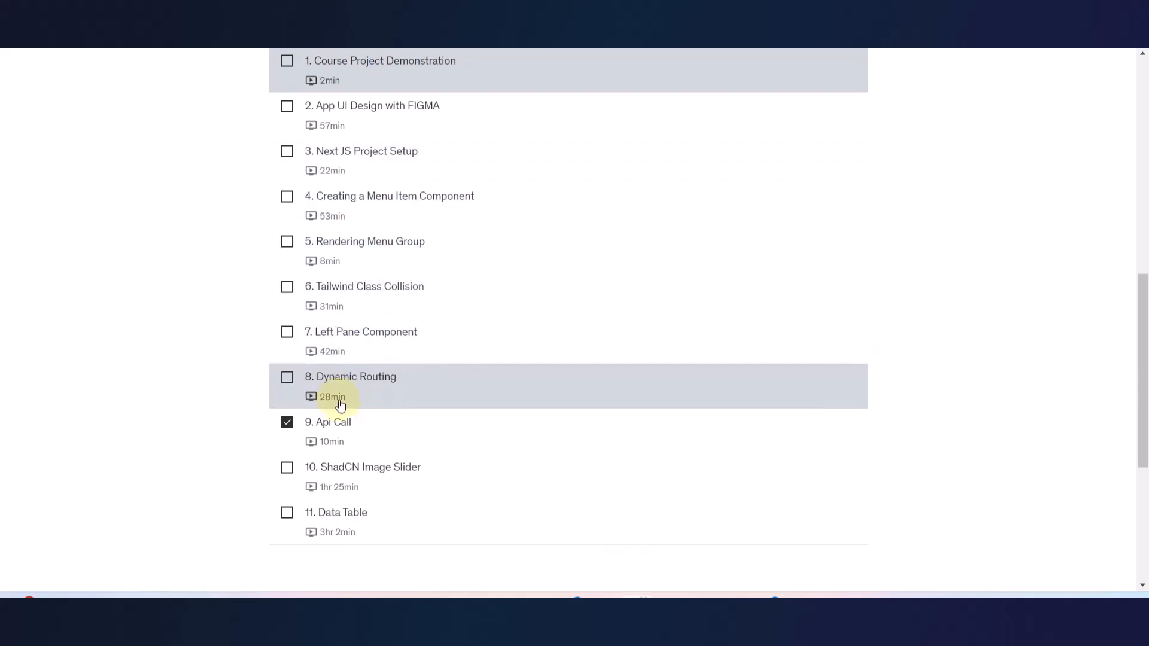
scroll(497, 397, up, 10)
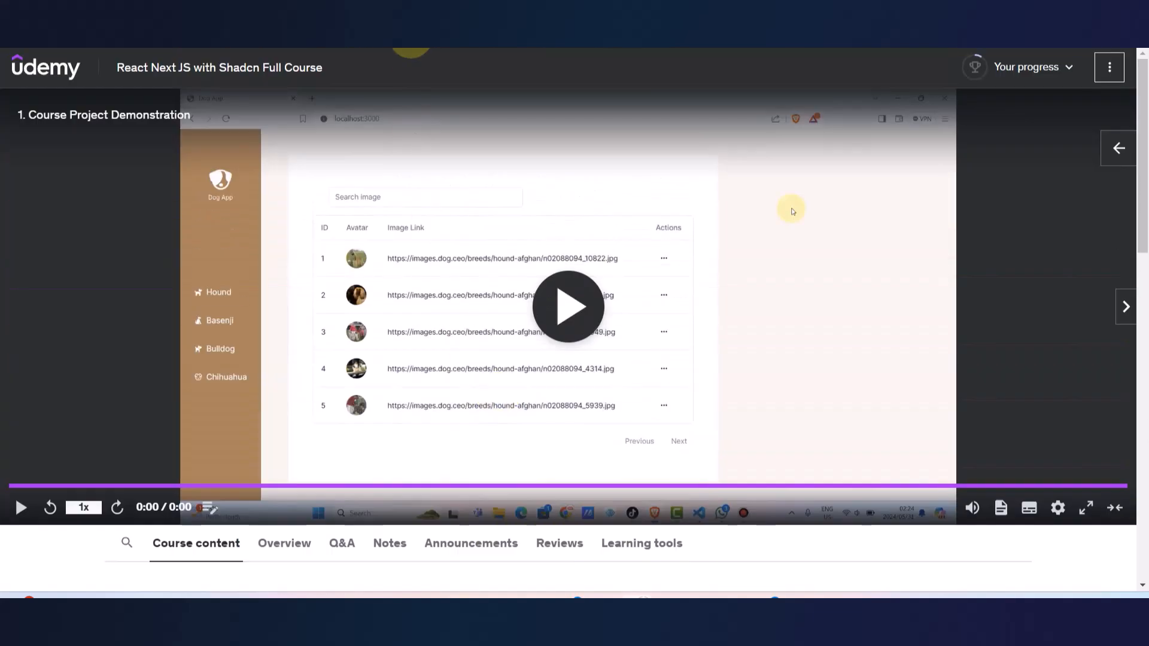
key(ctrl+Tab)
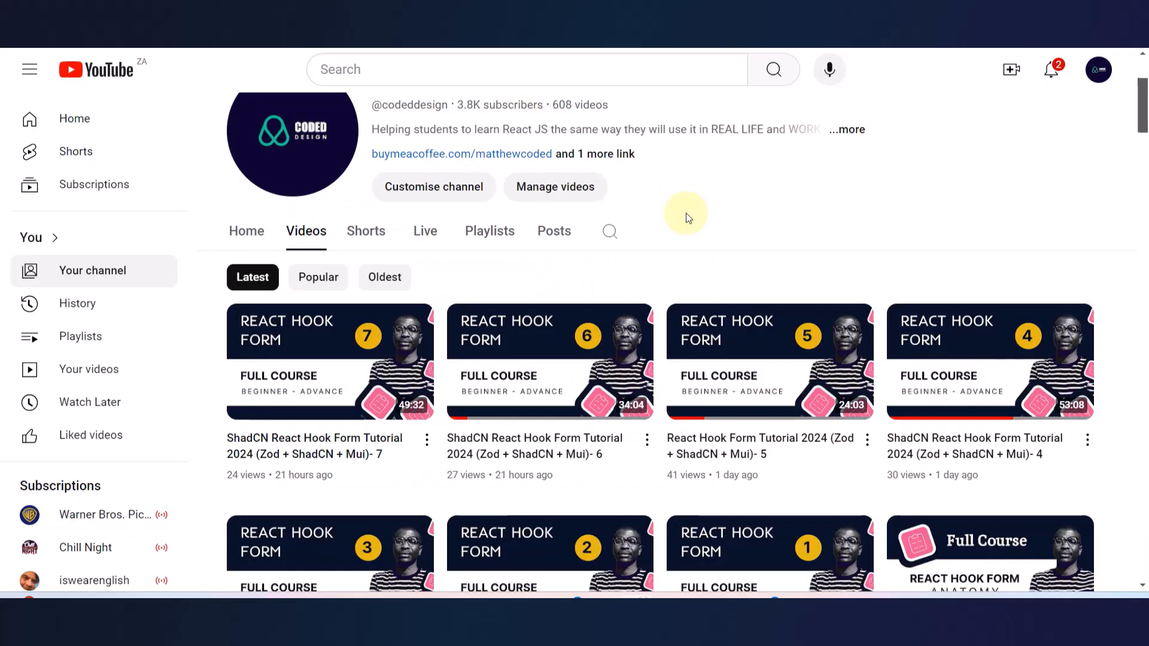
scroll(686, 213, up, 3)
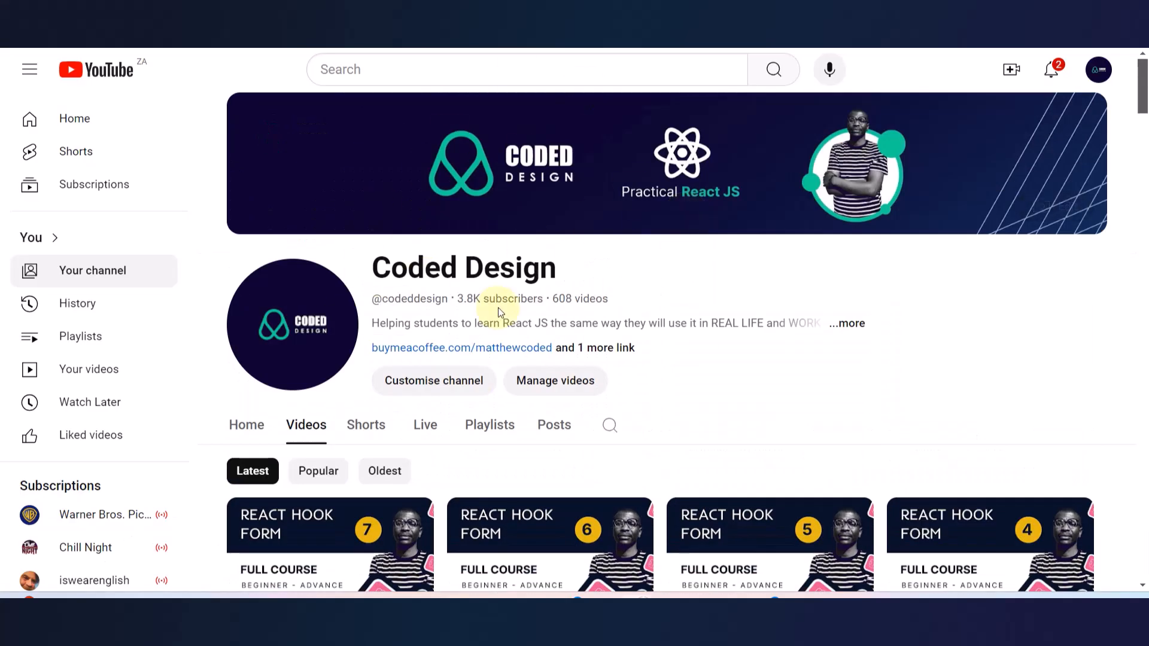
scroll(687, 385, down, 10)
scroll(688, 388, down, 15)
scroll(688, 388, down, 12)
scroll(688, 387, down, 10)
scroll(688, 388, up, 20)
scroll(688, 387, up, 15)
scroll(688, 387, up, 3)
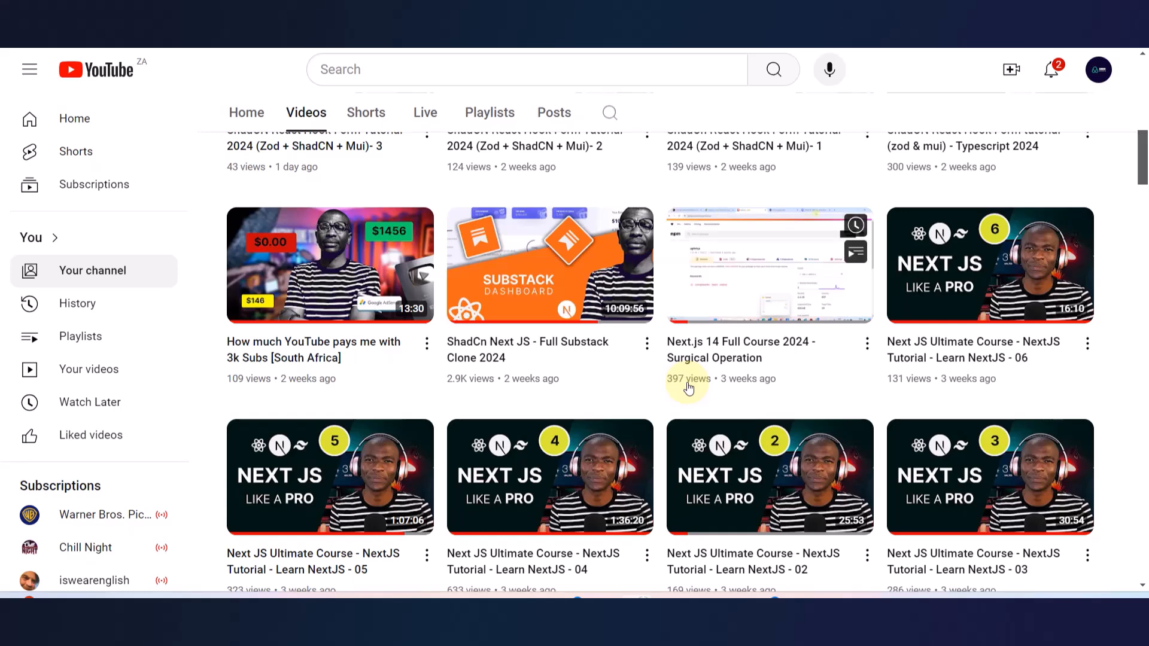
mouse_move(583, 320)
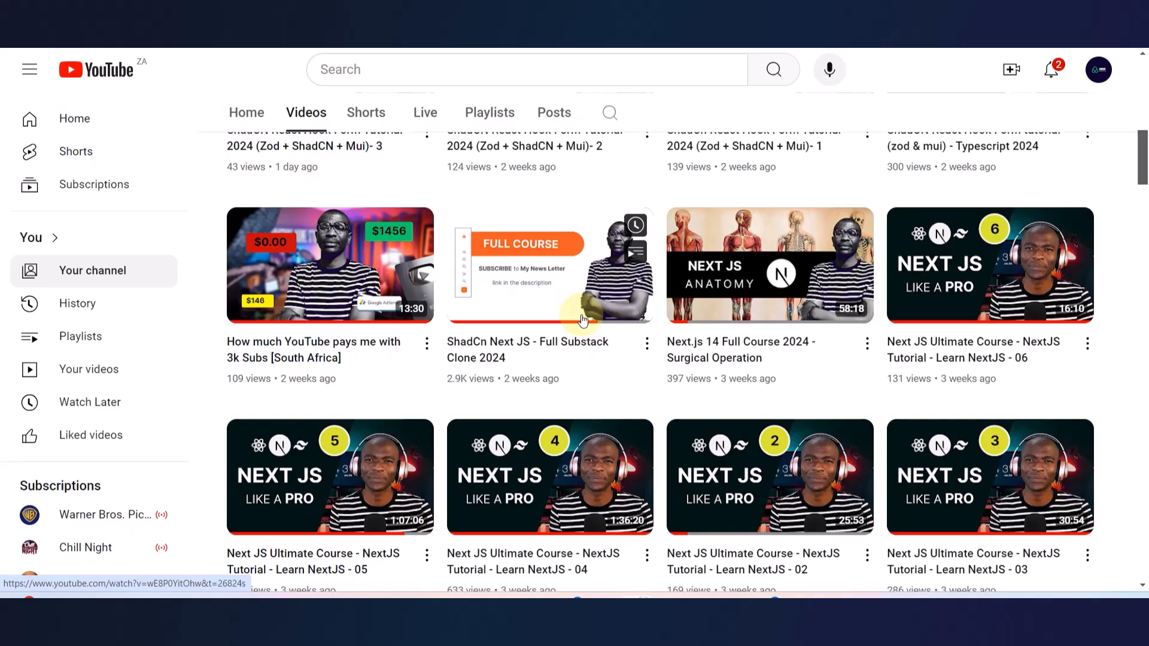
scroll(583, 320, up, 10)
scroll(583, 320, down, 7)
scroll(580, 320, down, 12)
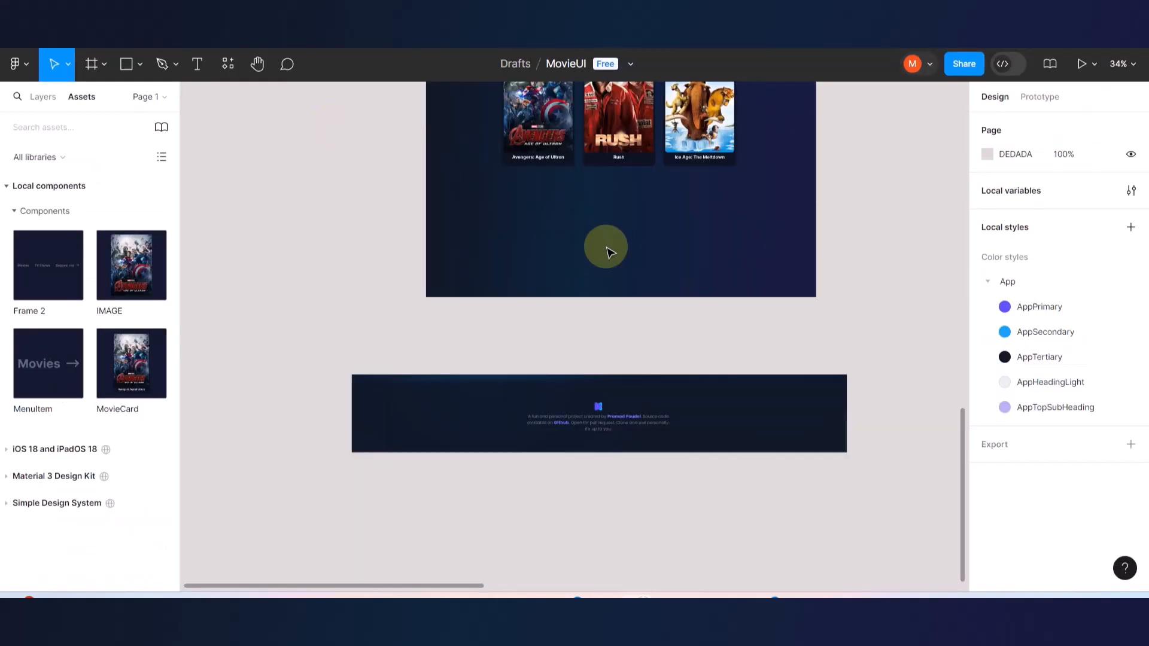
- Examine the Home frame in Figma, from the navigation bar and heading down through the movie grid
scroll(607, 248, up, 10)
scroll(605, 247, up, 2)
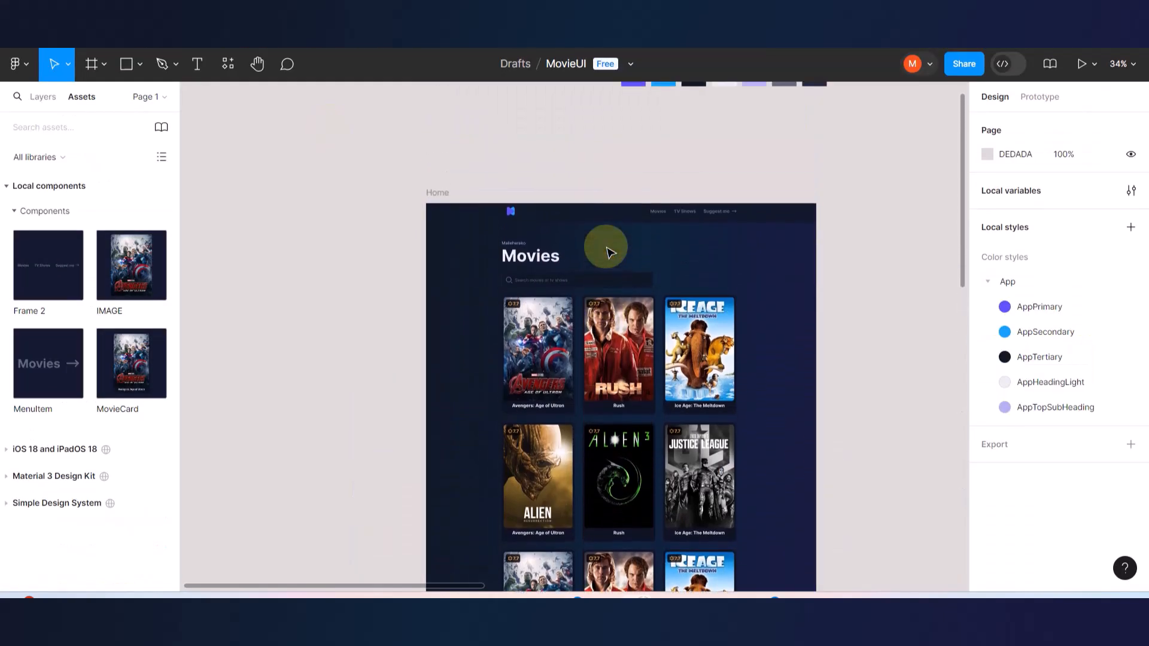
scroll(688, 250, up, 5)
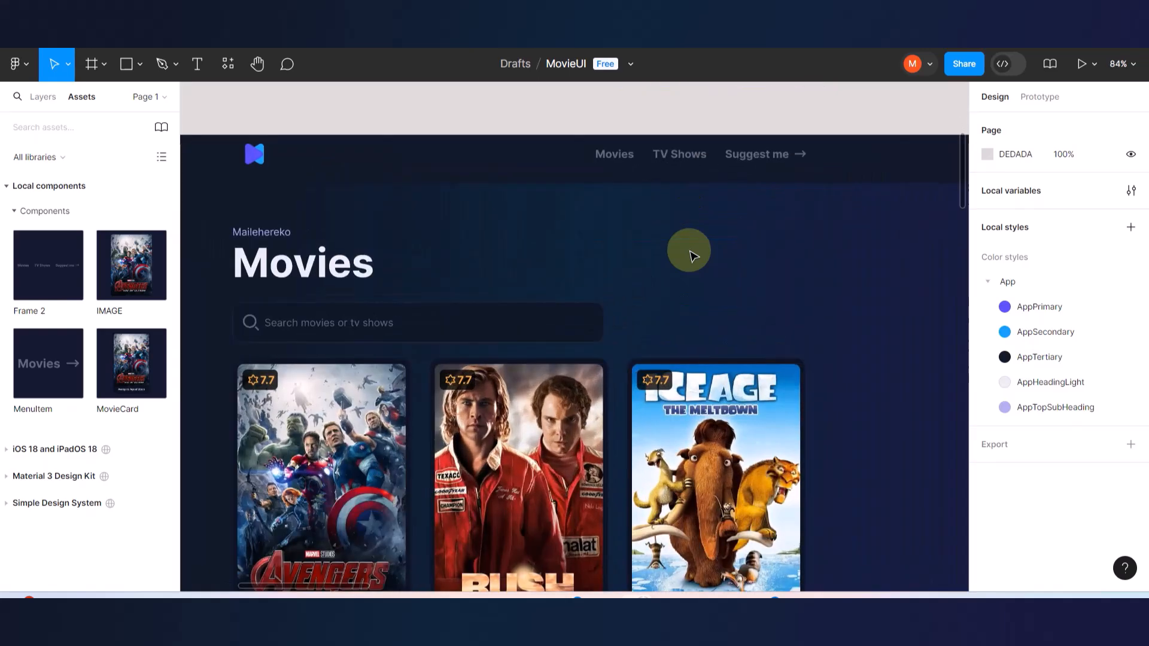
scroll(689, 254, down, 5)
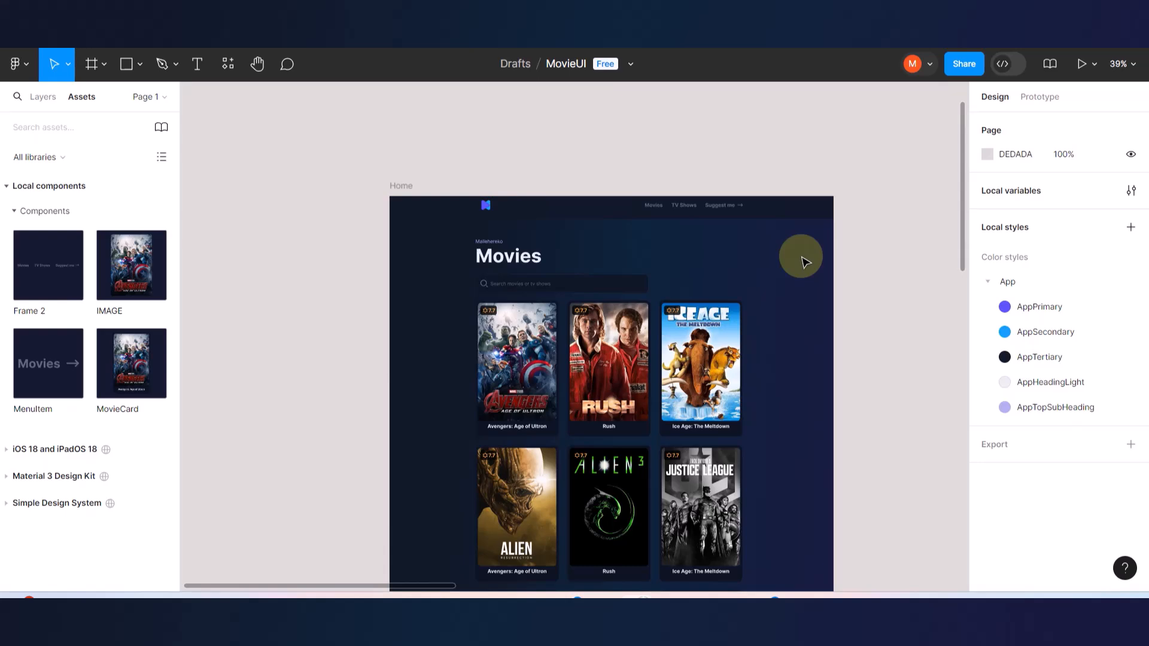
scroll(736, 274, down, 5)
scroll(725, 468, down, 5)
scroll(725, 466, down, 3)
scroll(658, 335, up, 8)
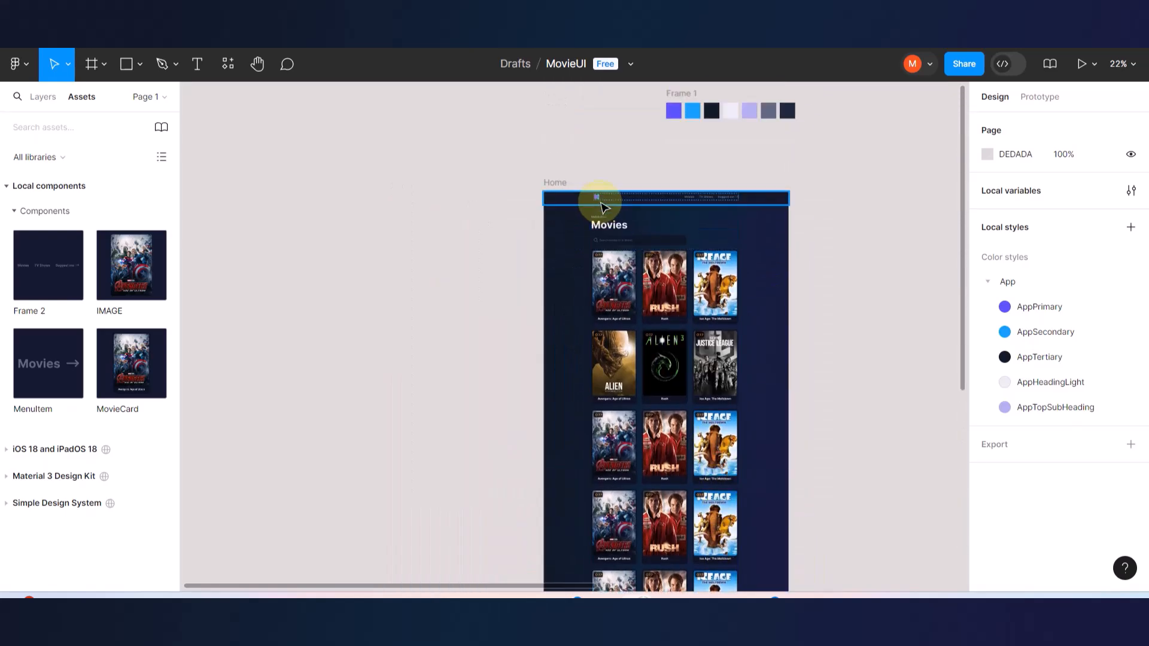
- Duplicate the navigation bar's logo and place the copy over the logo in the footer screenshot
scroll(600, 207, up, 8)
click(592, 190)
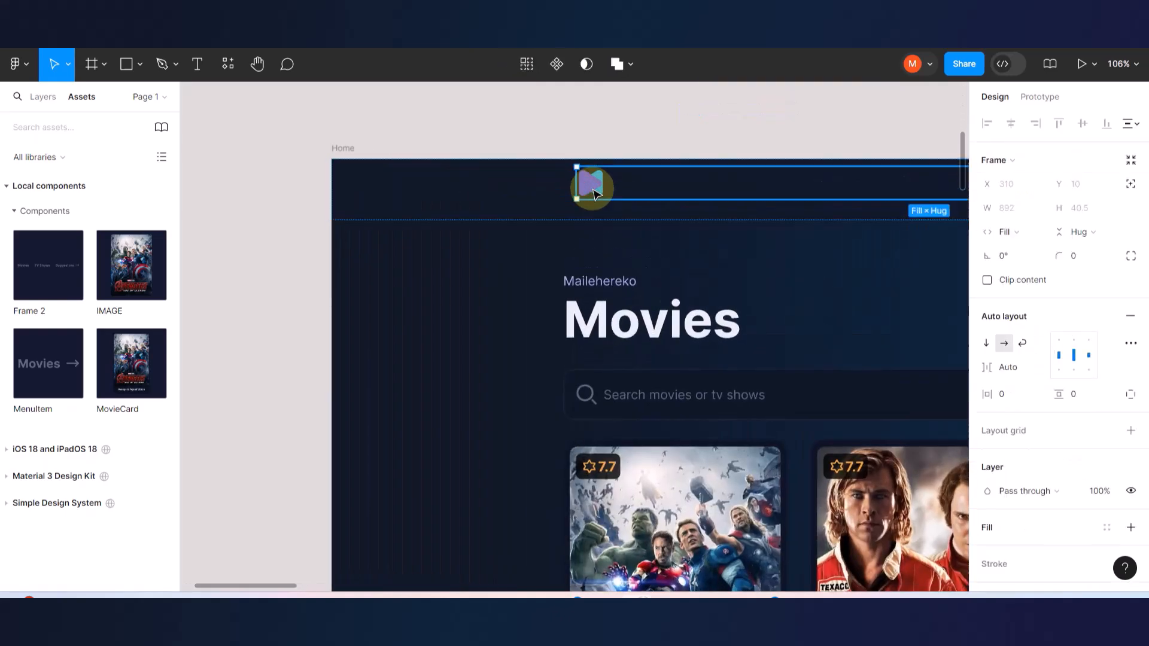
double_click(594, 193)
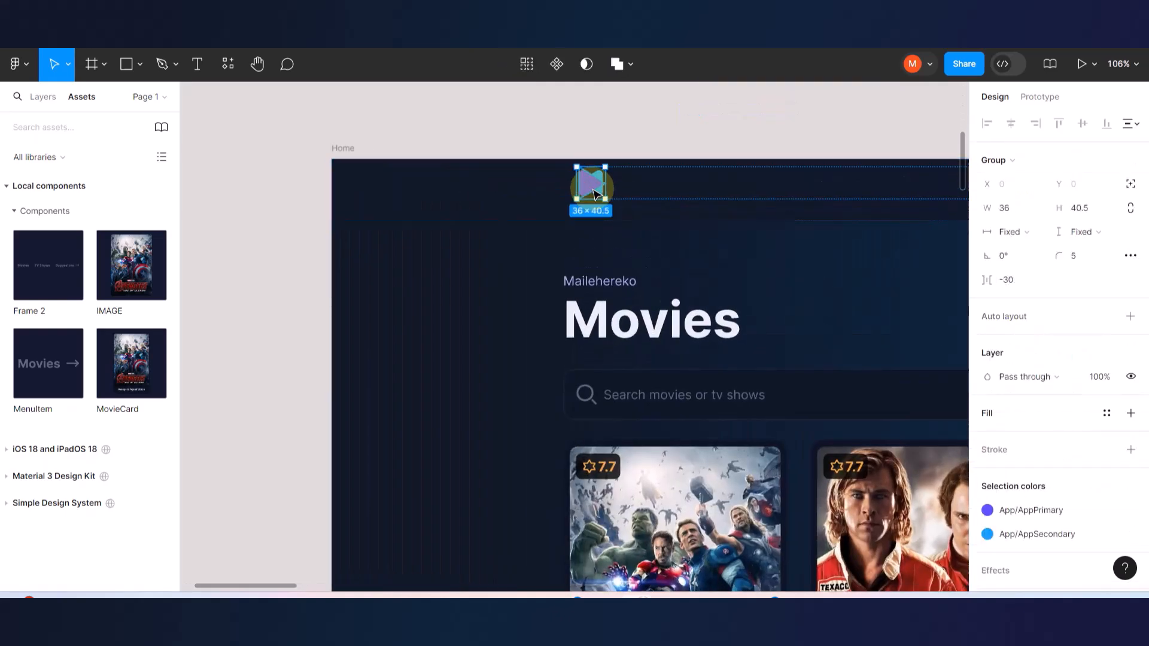
key(ctrl+d)
drag(811, 183, 768, 223)
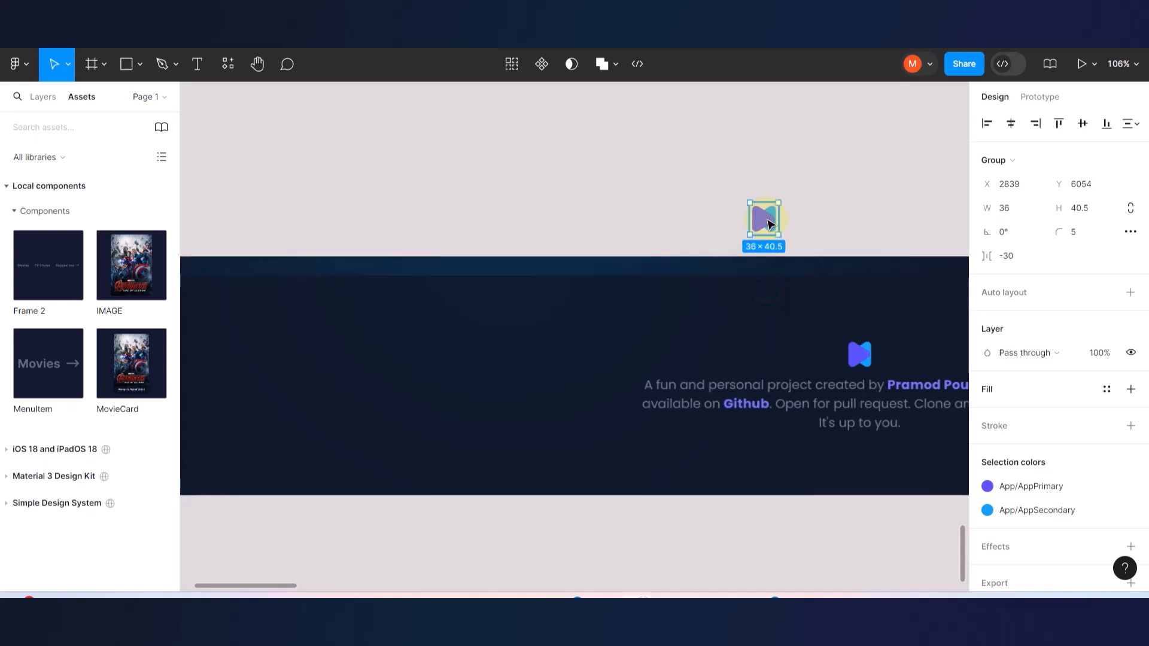
scroll(742, 227, right, 3)
drag(634, 224, 731, 362)
drag(731, 358, 727, 352)
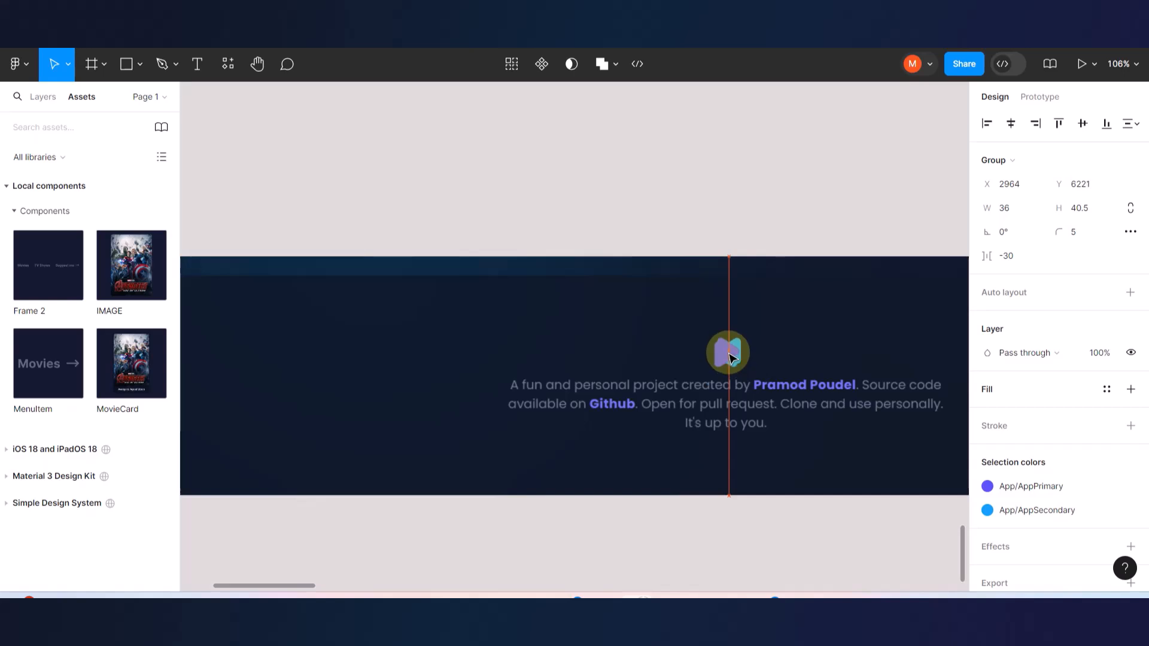
- Start an empty text layer on the footer screenshot, just below its paragraph
scroll(640, 408, up, 5)
scroll(633, 427, up, 2)
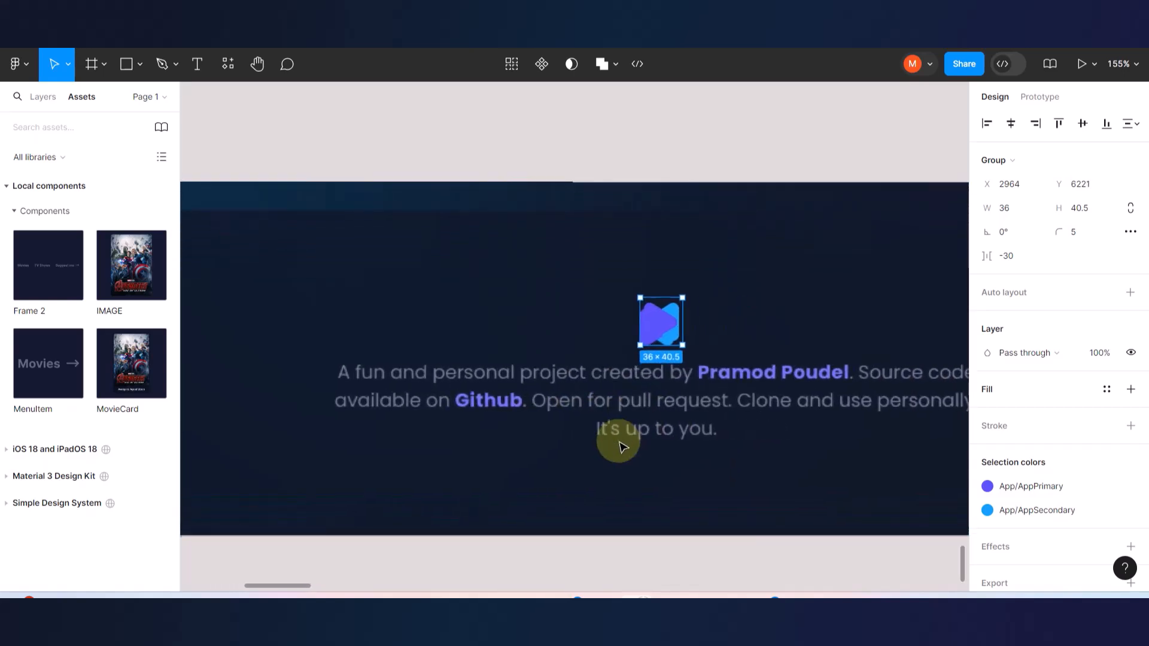
click(190, 67)
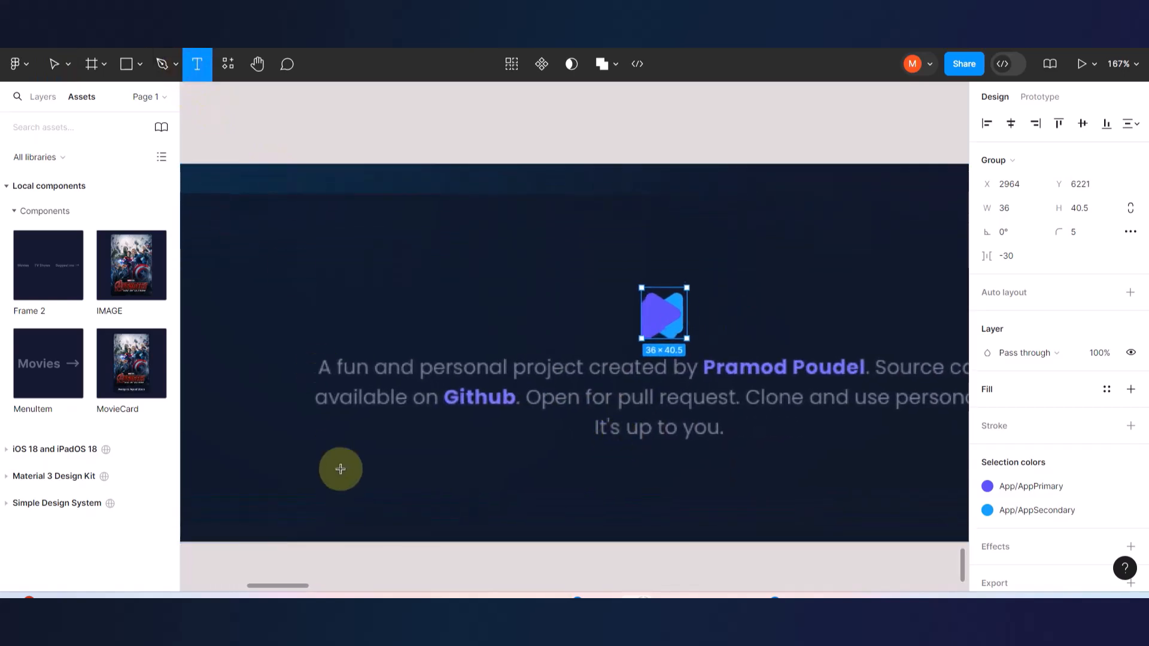
click(338, 484)
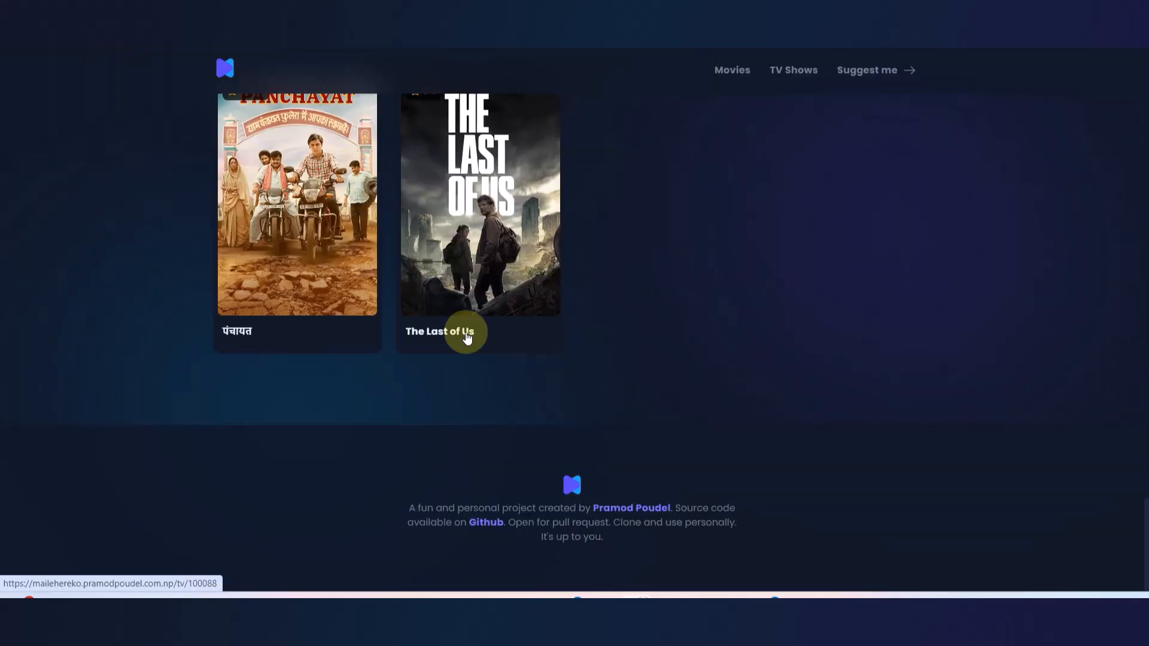
- Copy the footer paragraph's text from the reference website and return to the Figma file
drag(397, 506, 626, 536)
key(ctrl+c)
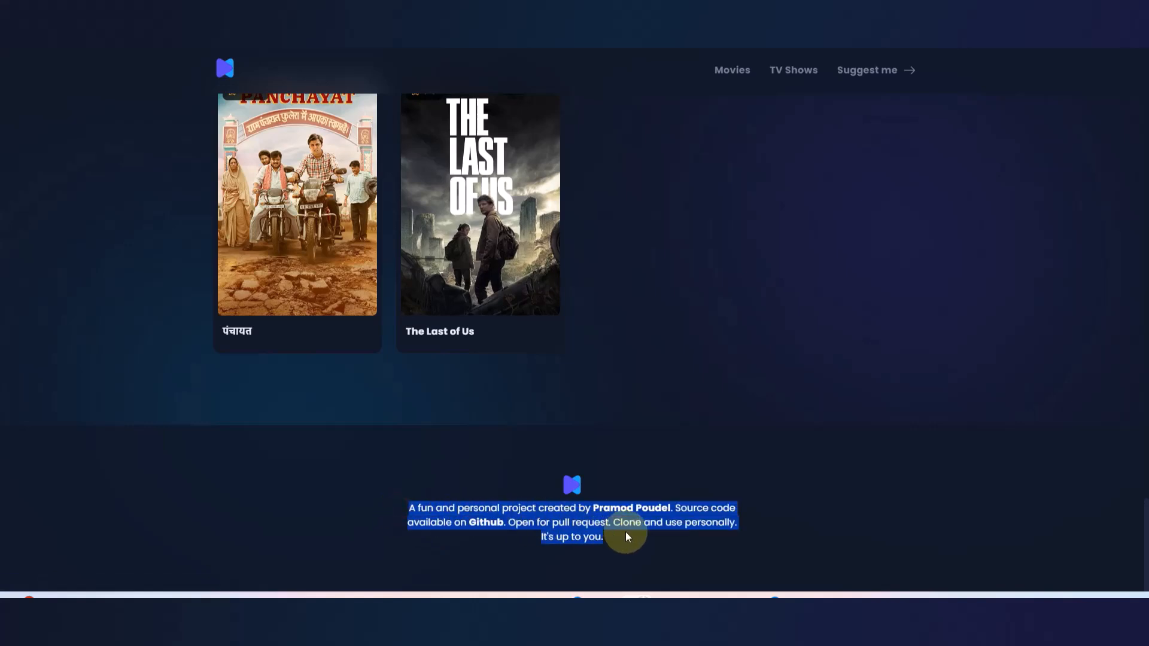
click(601, 30)
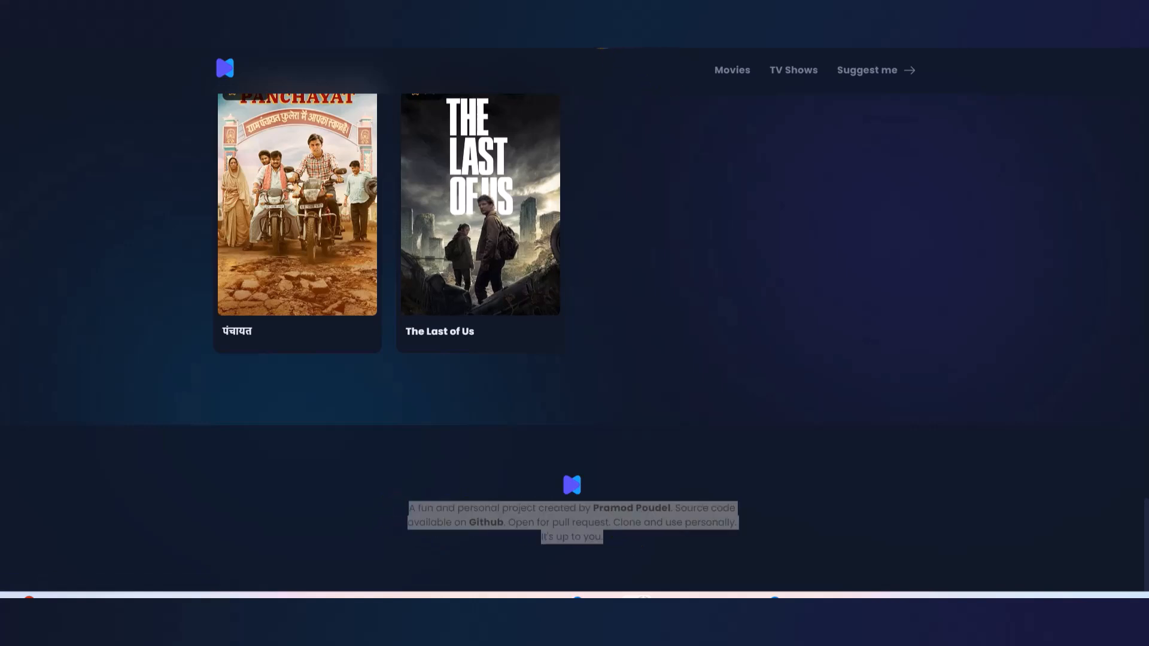
key(ctrl+v)
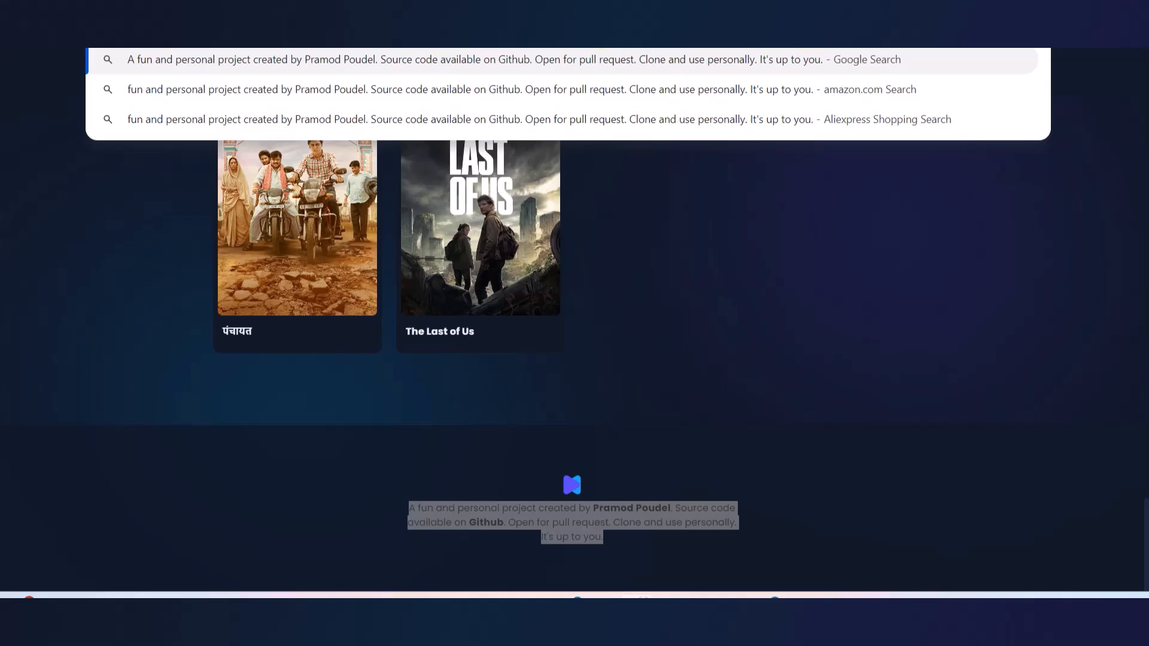
click(622, 417)
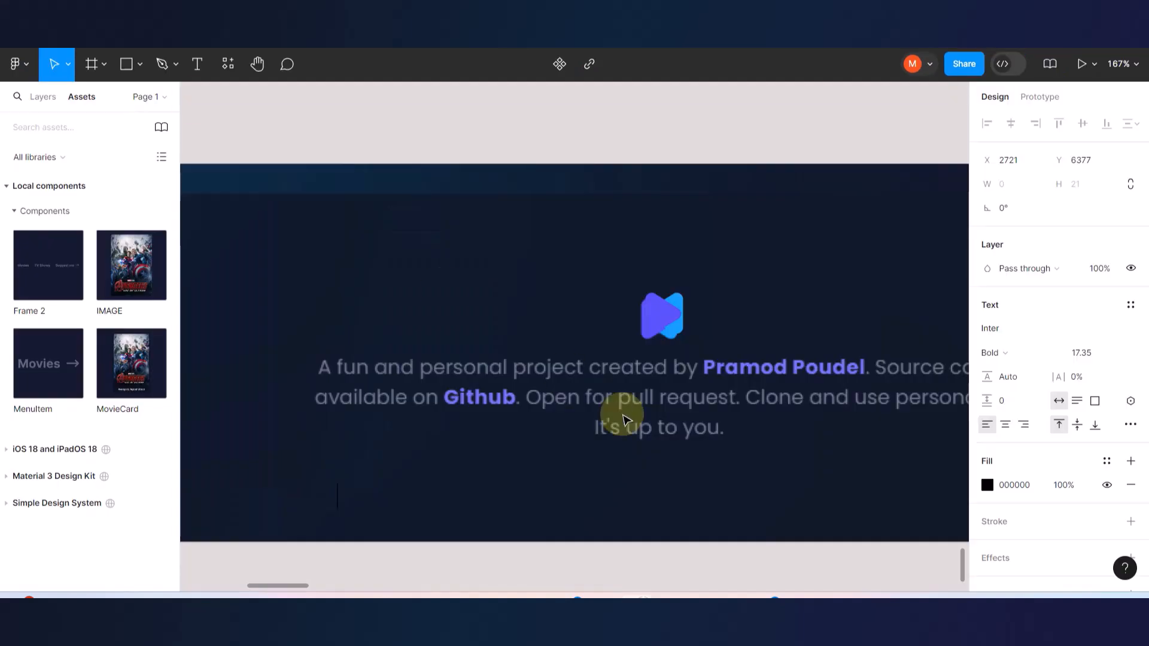
- Create a text box about 553 × 69 over the footer screenshot's paragraph and paste the copied text into it
scroll(623, 417, down, 1)
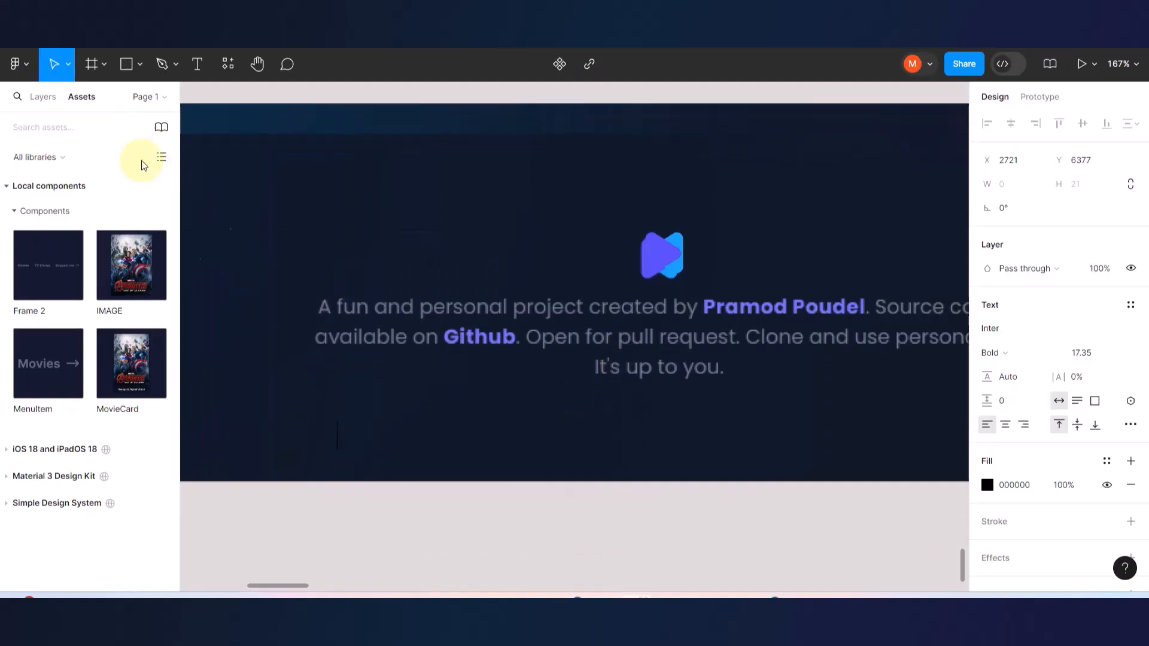
click(195, 64)
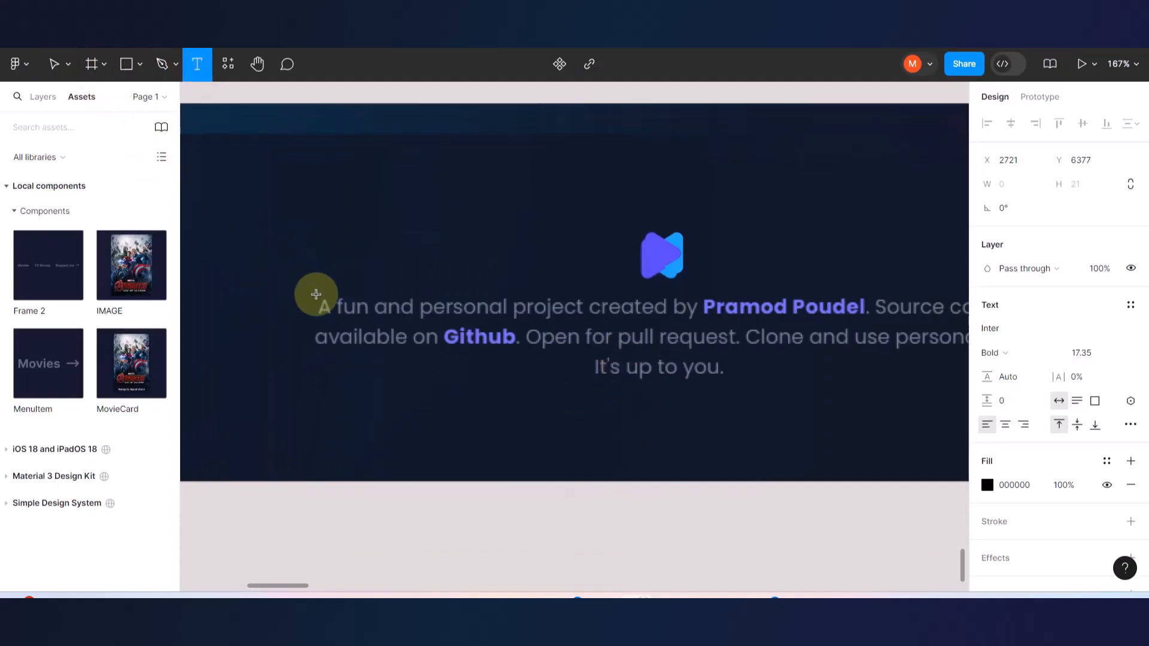
drag(312, 295, 793, 378)
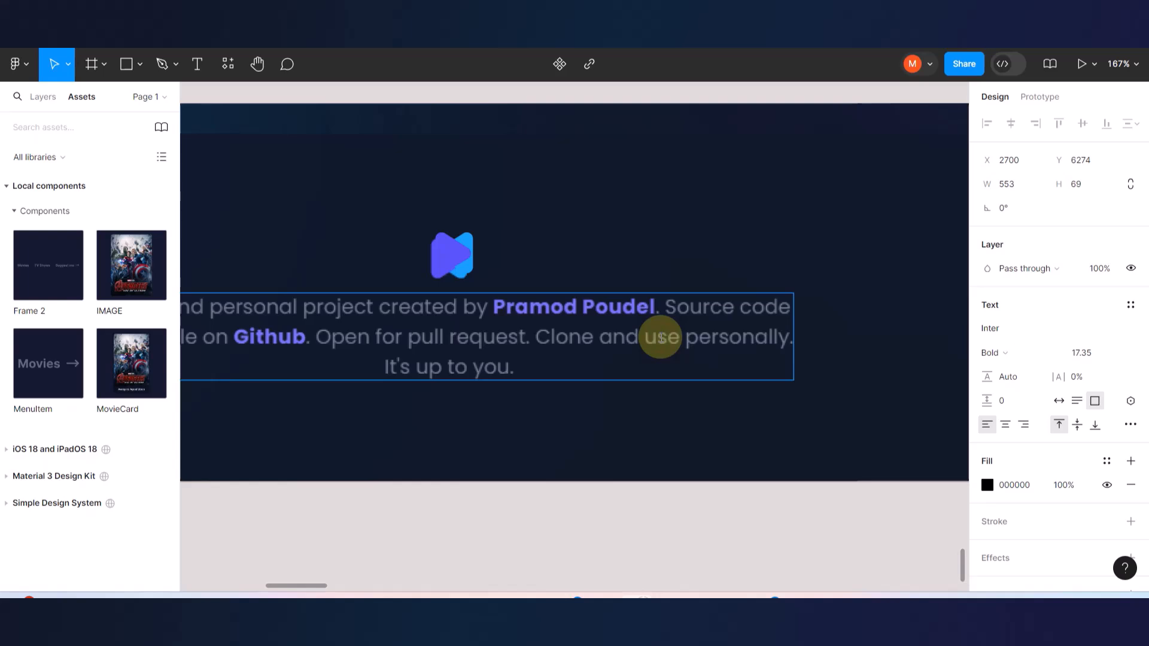
key(ctrl+v)
key(ctrl+minus)
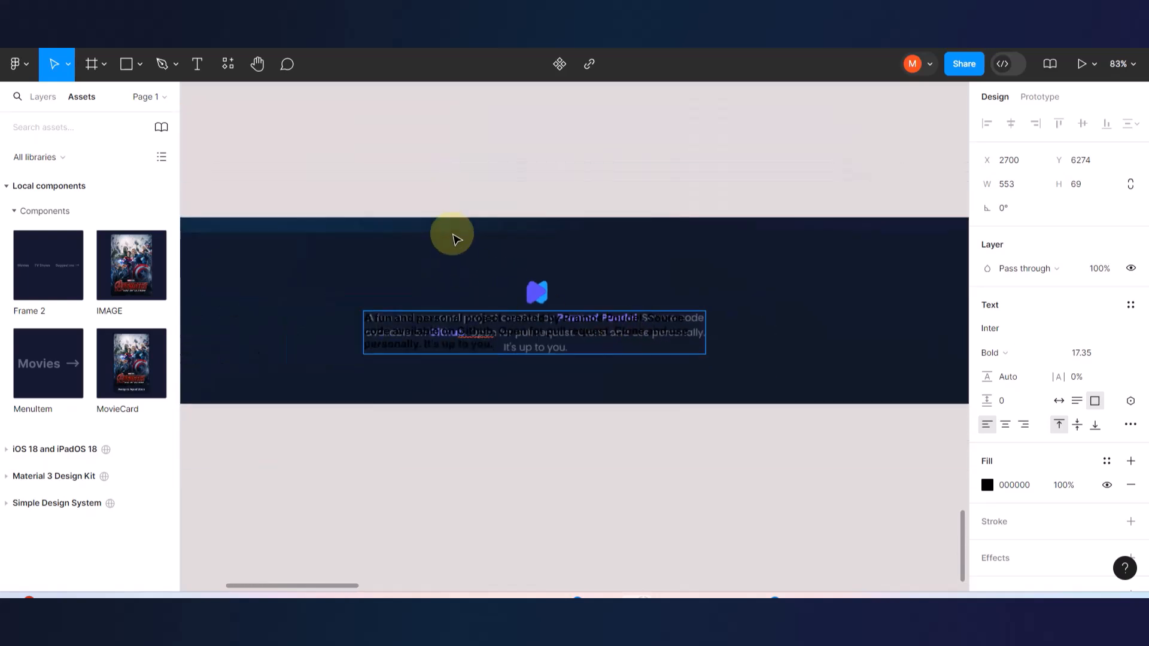
key(Escape)
- Combine the pasted paragraph and the logo copy in a vertical auto layout and move it beside the screenshot's original footer content
drag(552, 329, 613, 318)
shift+click(537, 295)
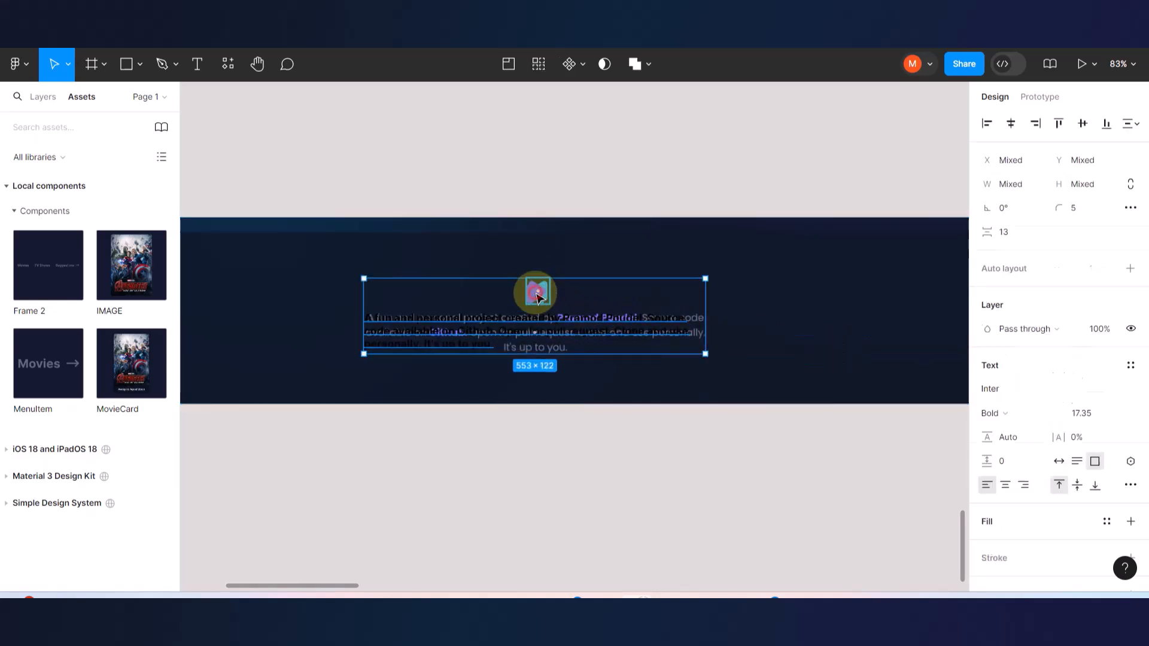
key(shift+a)
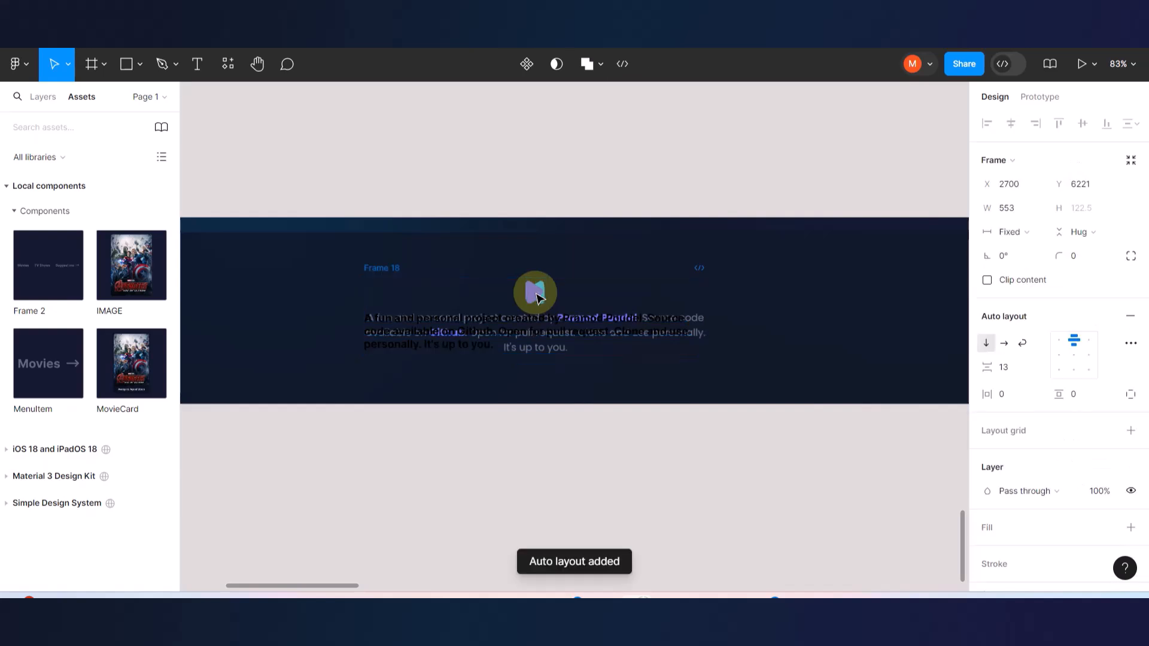
scroll(497, 323, down, 3)
drag(504, 327, 763, 326)
- Format the pasted footer paragraph with centred alignment, Regular weight and the AppTextGray fill
double_click(753, 324)
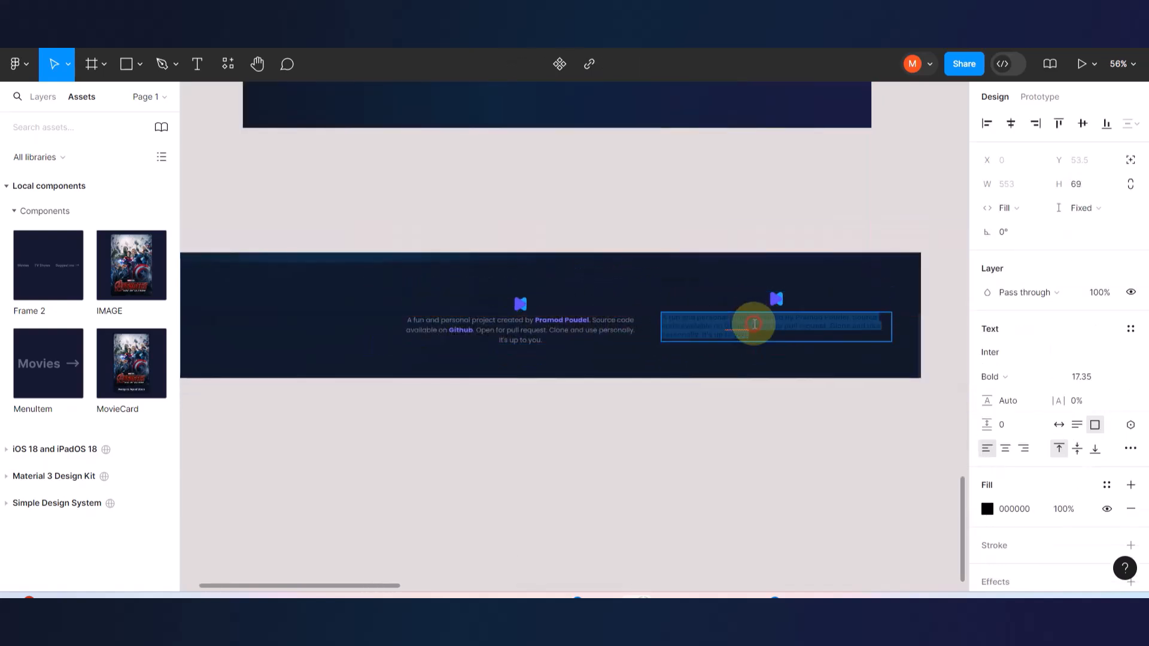
key(Escape)
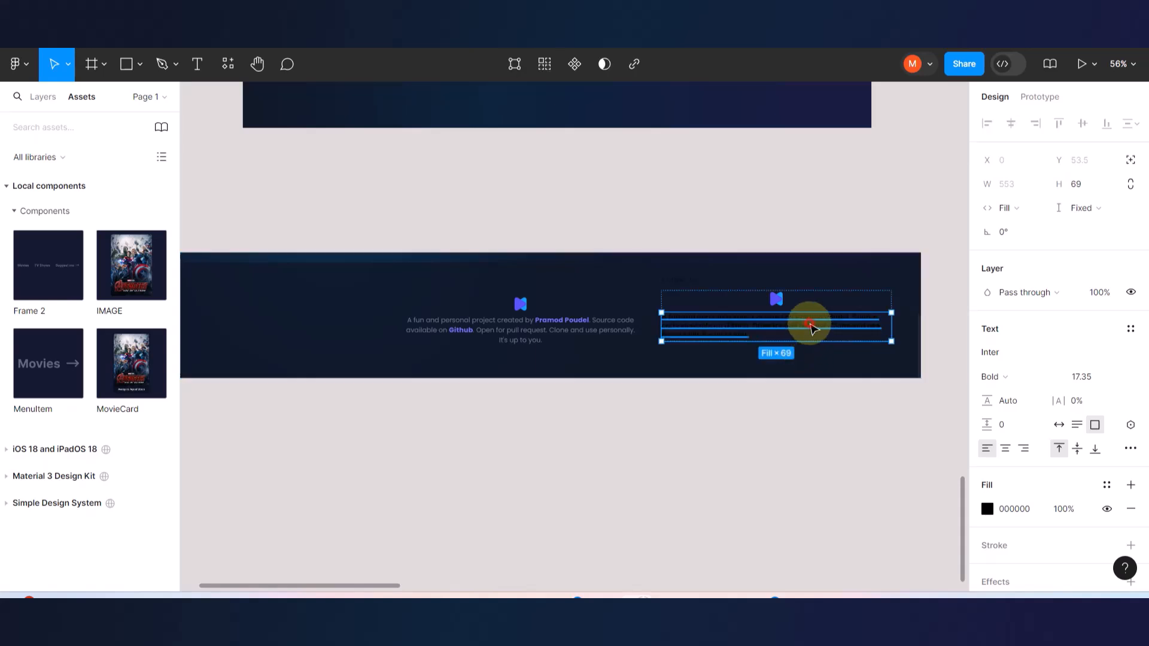
click(1005, 449)
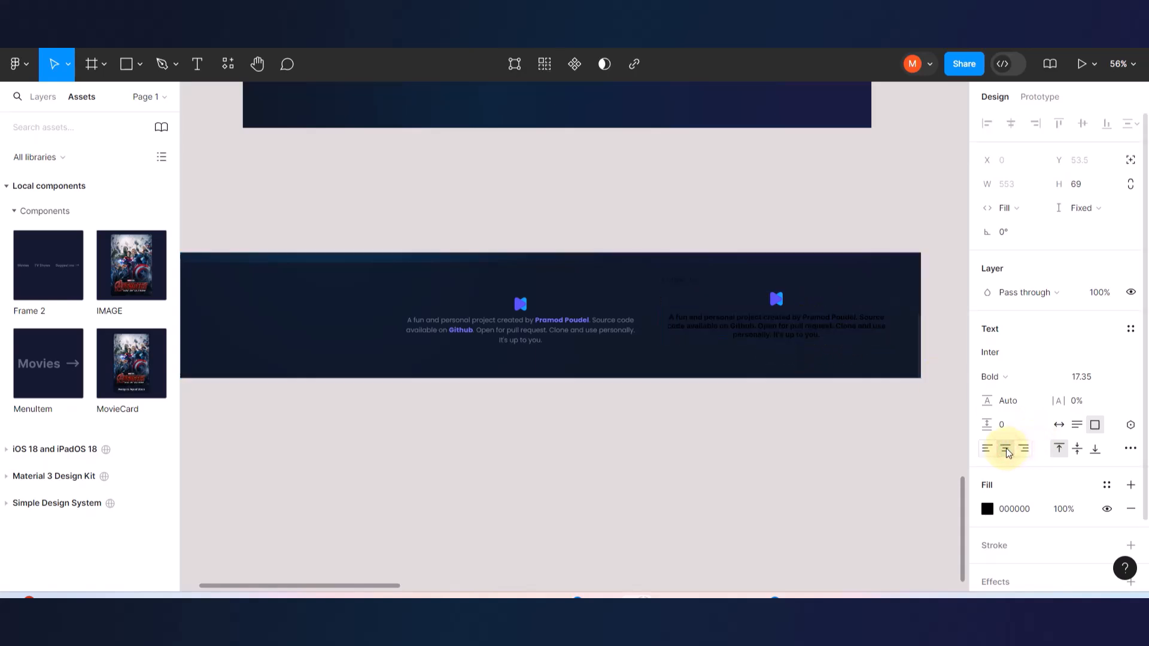
scroll(770, 314, up, 5)
key(ctrl+b)
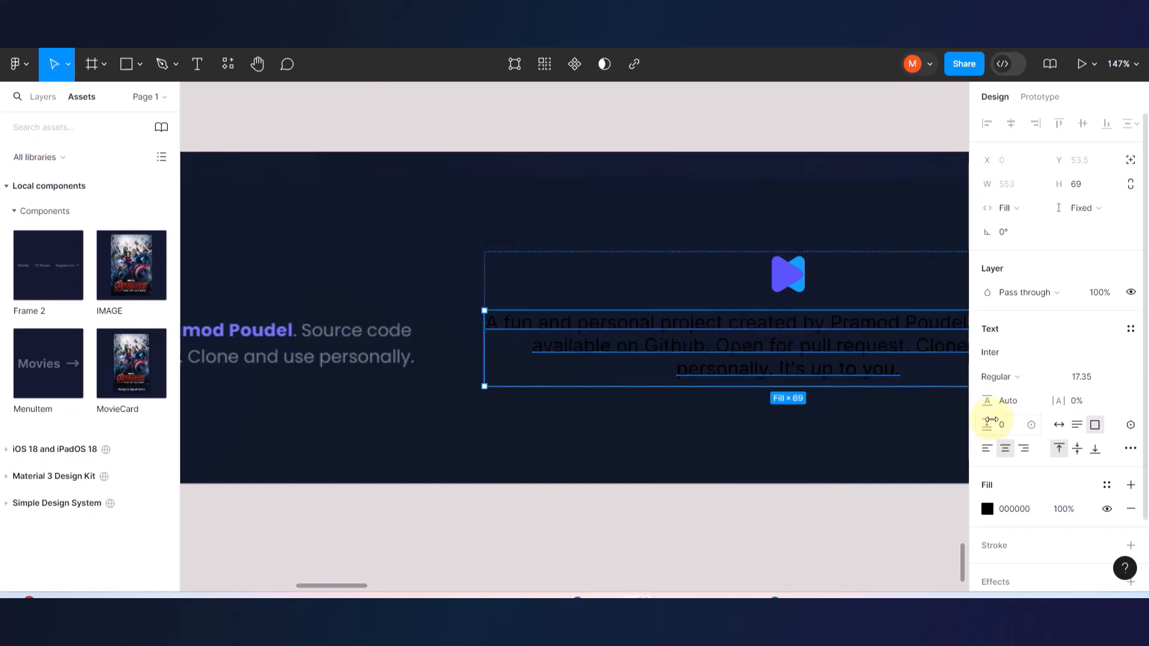
click(1105, 486)
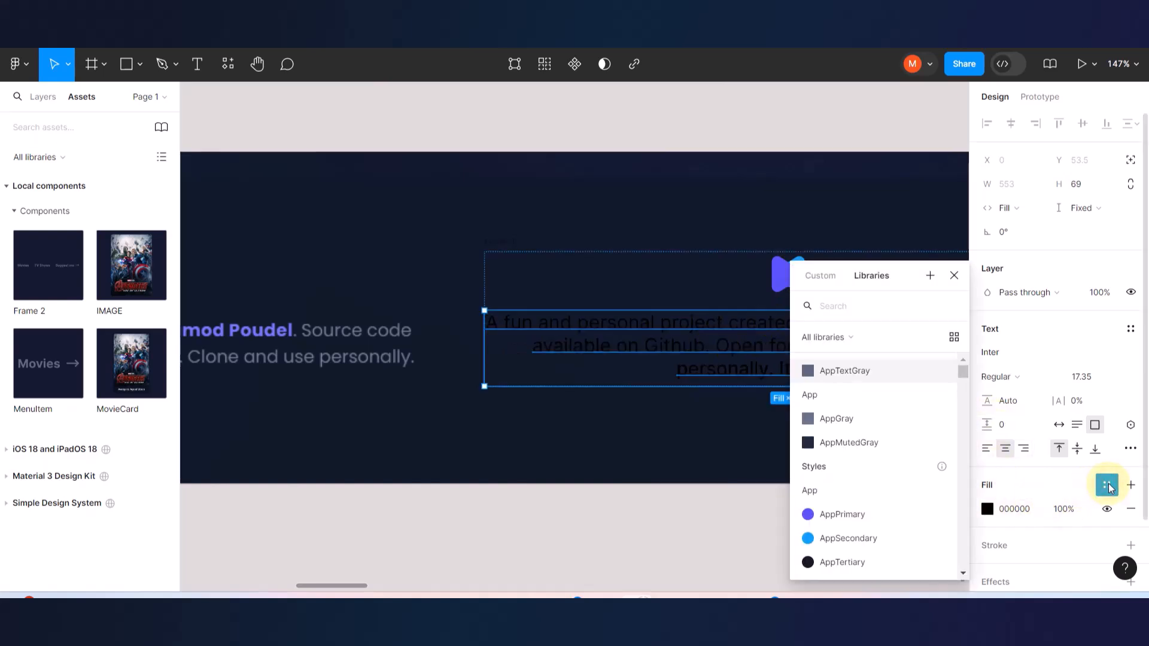
click(857, 376)
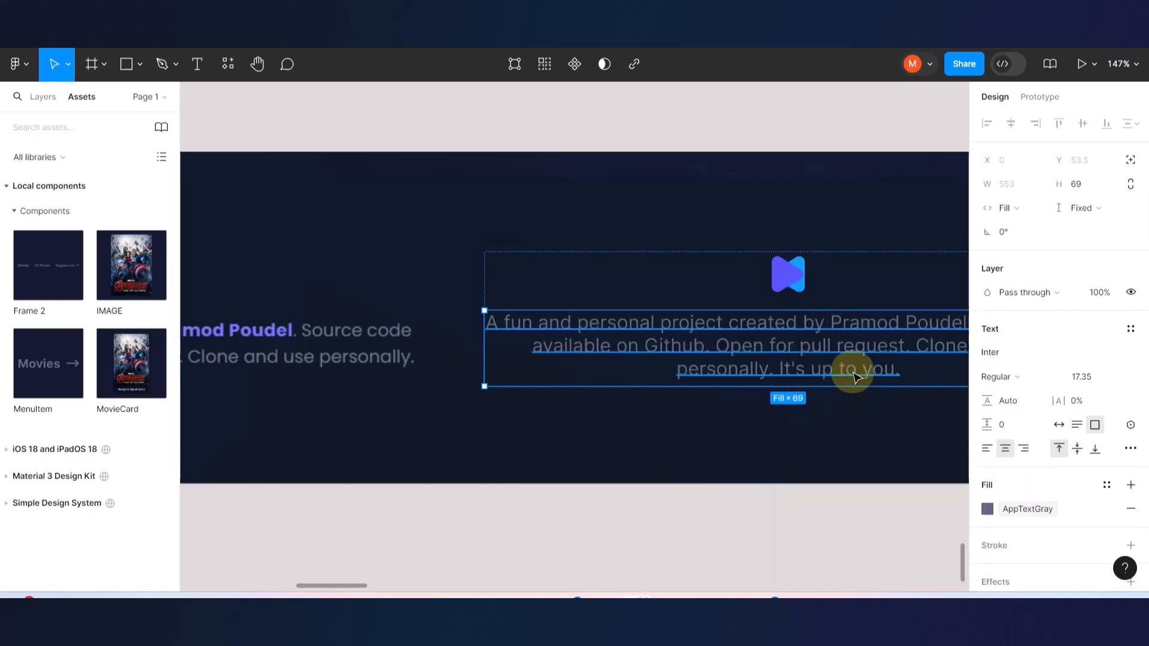
- Make the author's name in the new footer paragraph bold and colour it with the AppPrimary style
scroll(757, 382, left, 10)
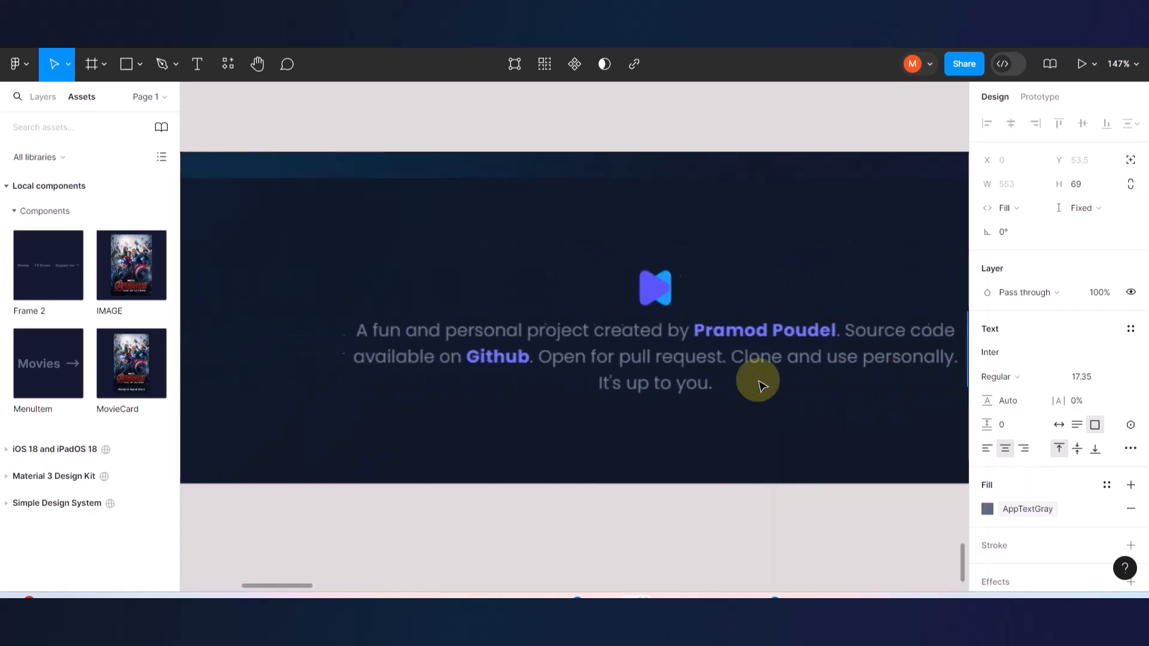
scroll(759, 383, right, 6)
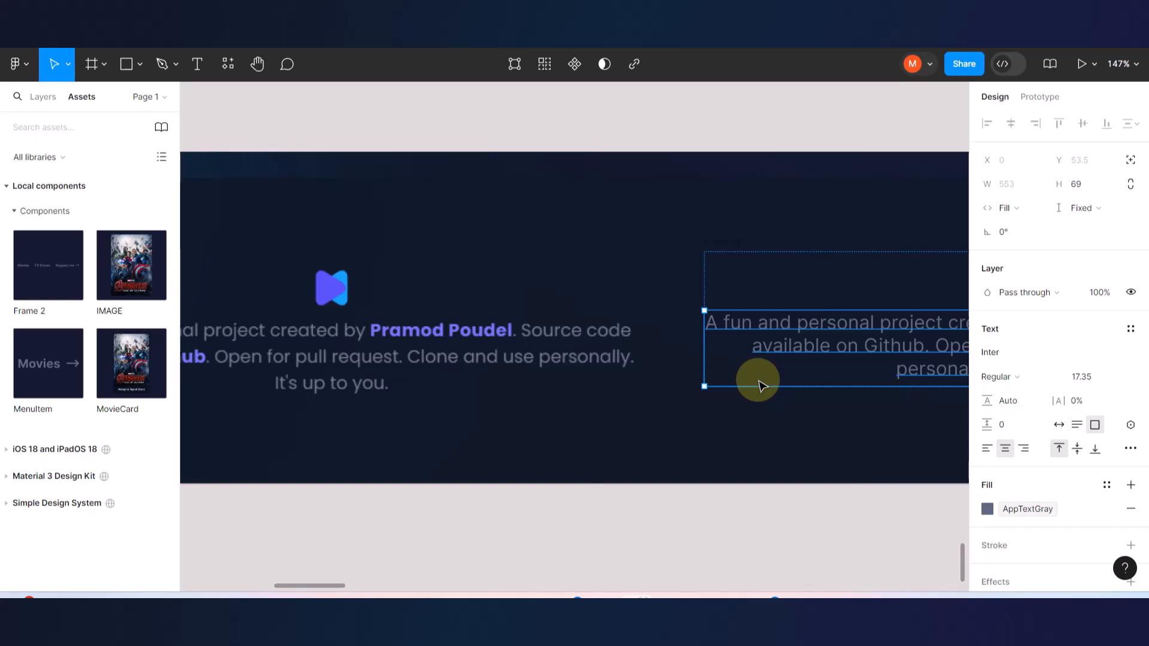
scroll(759, 382, right, 7)
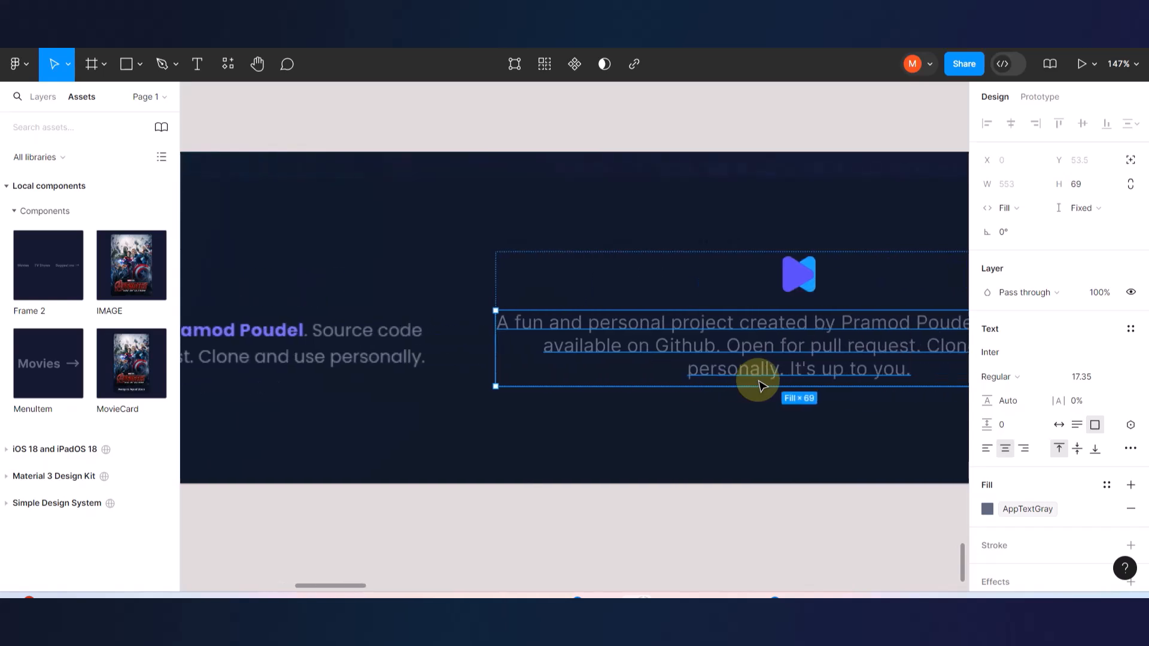
double_click(804, 326)
click(809, 323)
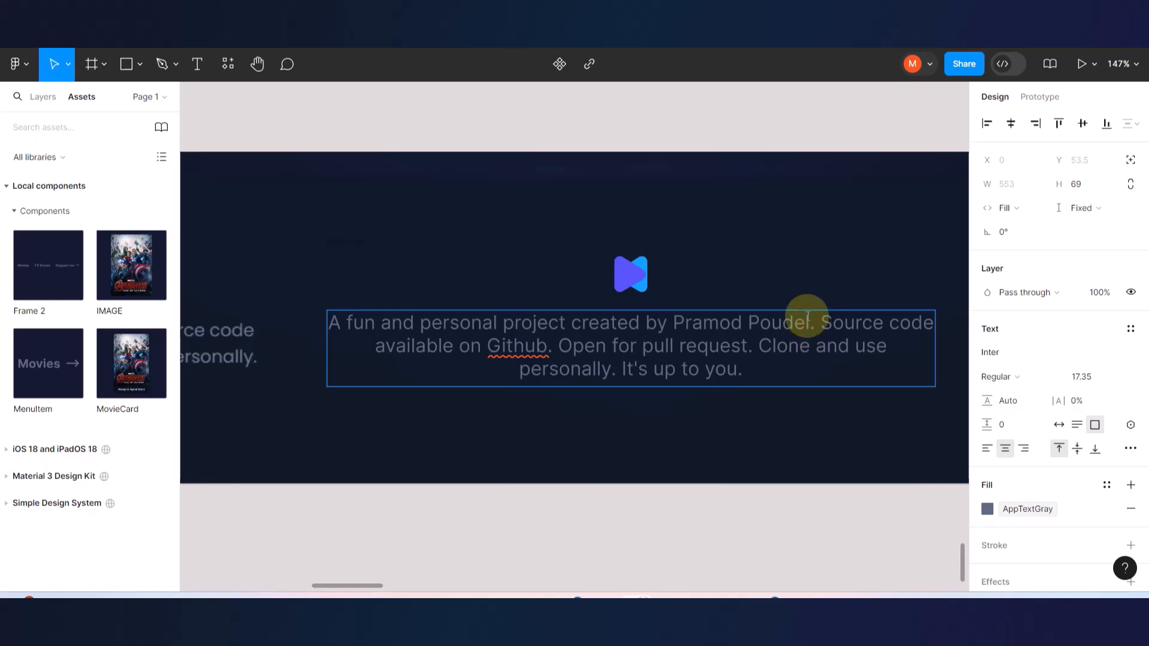
drag(811, 323, 686, 327)
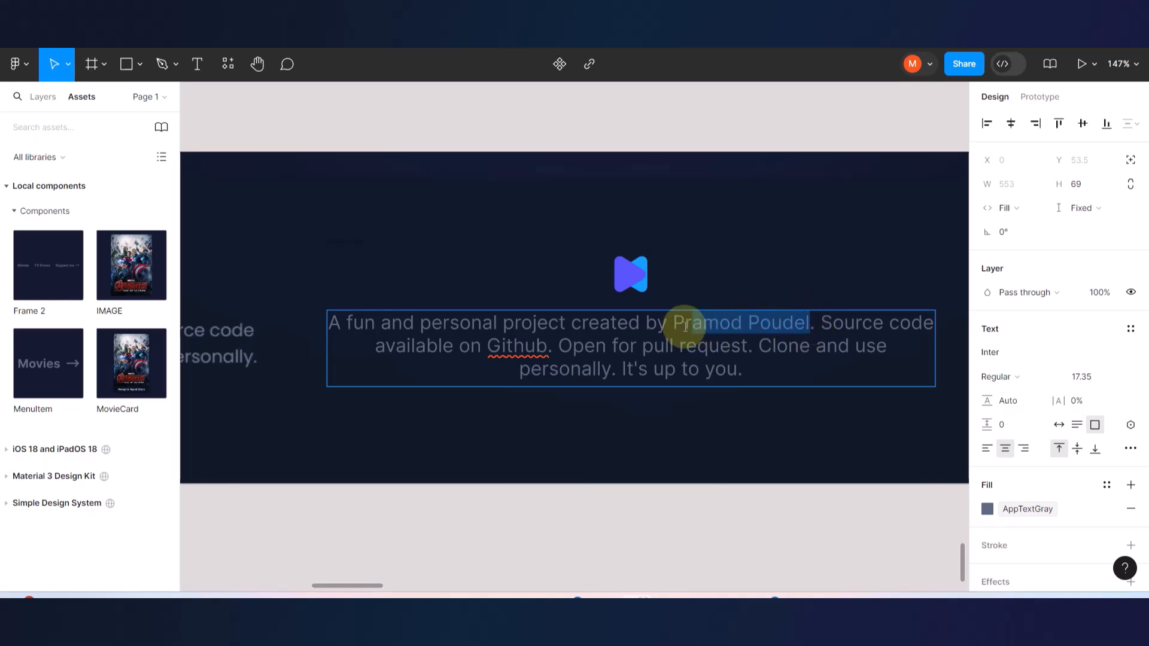
key(ctrl+b)
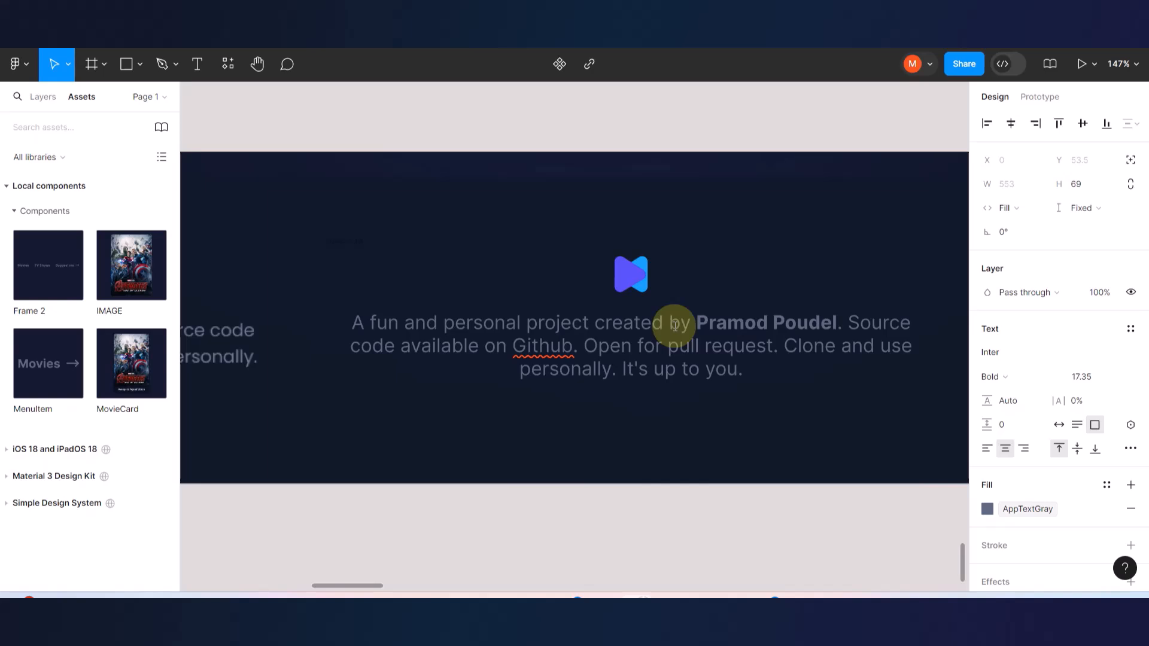
scroll(673, 326, down, 3)
scroll(673, 326, left, 4)
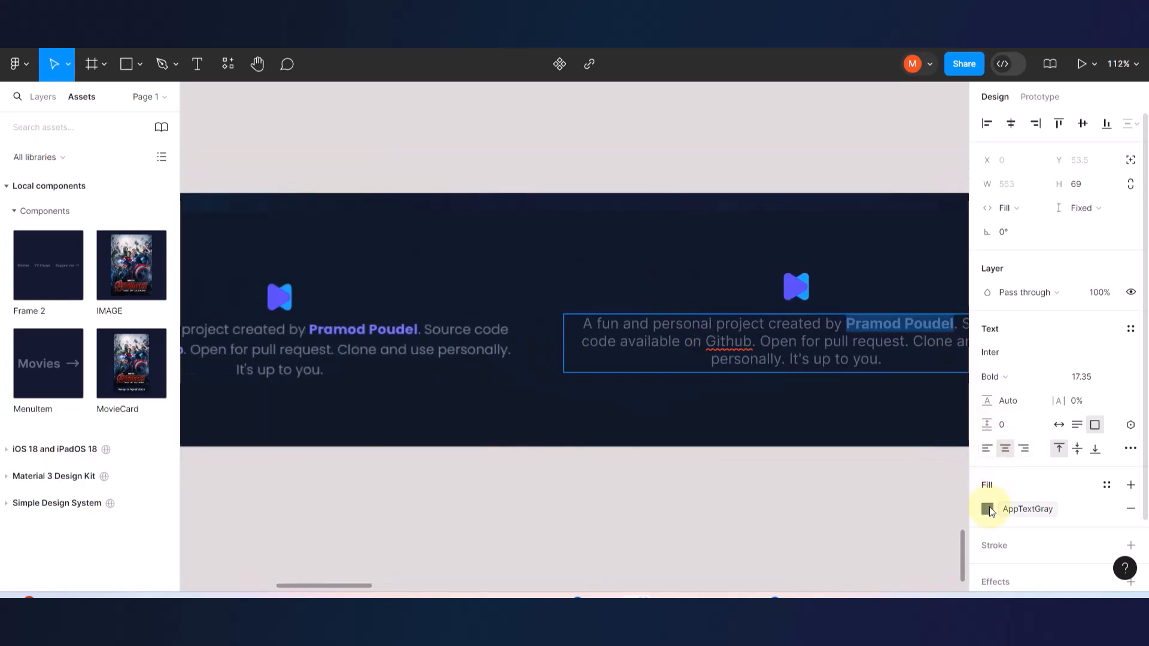
click(987, 509)
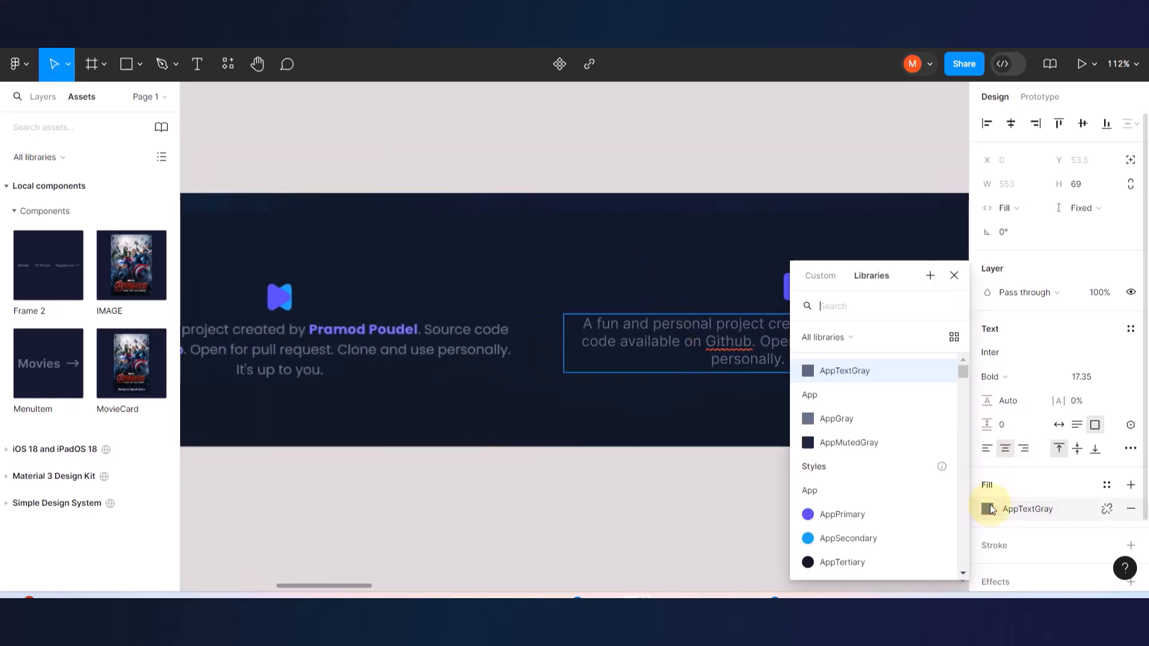
click(812, 514)
- Make the word "Github" in the new footer paragraph bold and colour it with the AppPrimary style
scroll(603, 415, left, 3)
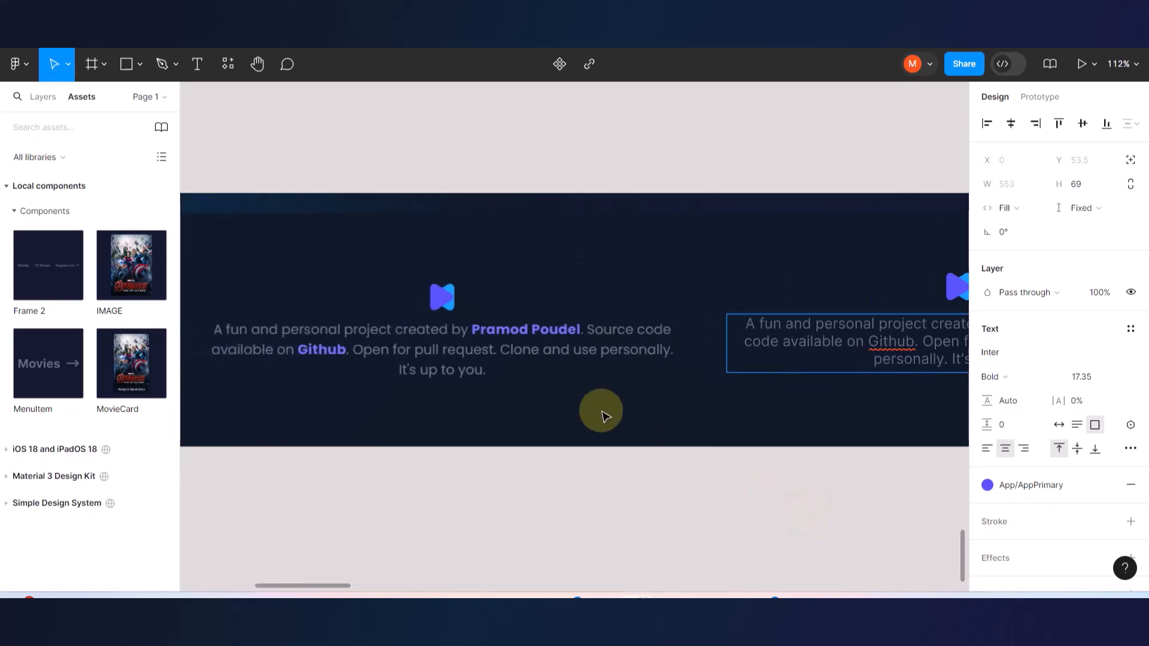
scroll(601, 412, right, 4)
drag(678, 344, 634, 345)
key(ctrl+b)
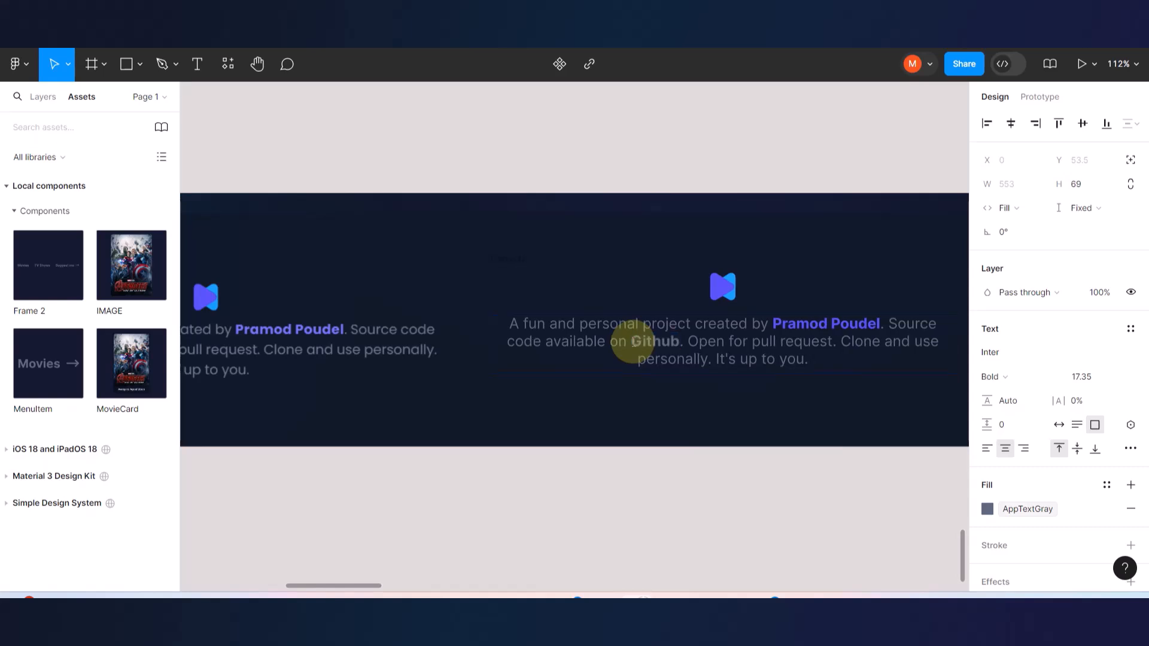
click(1012, 510)
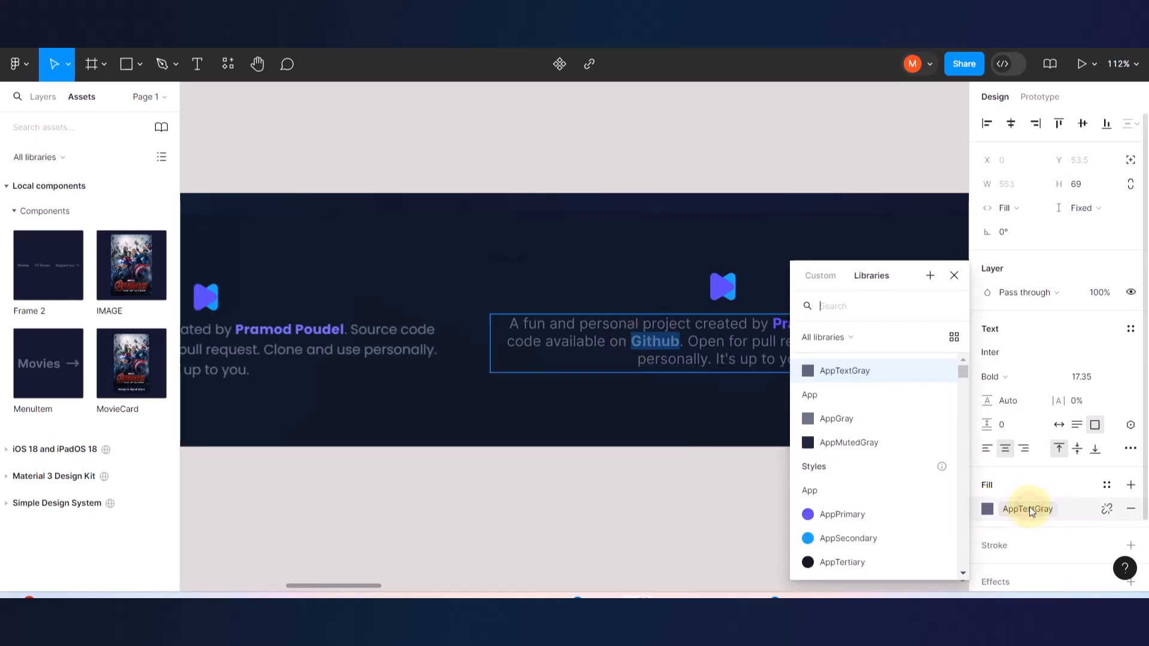
click(838, 510)
scroll(623, 380, right, 5)
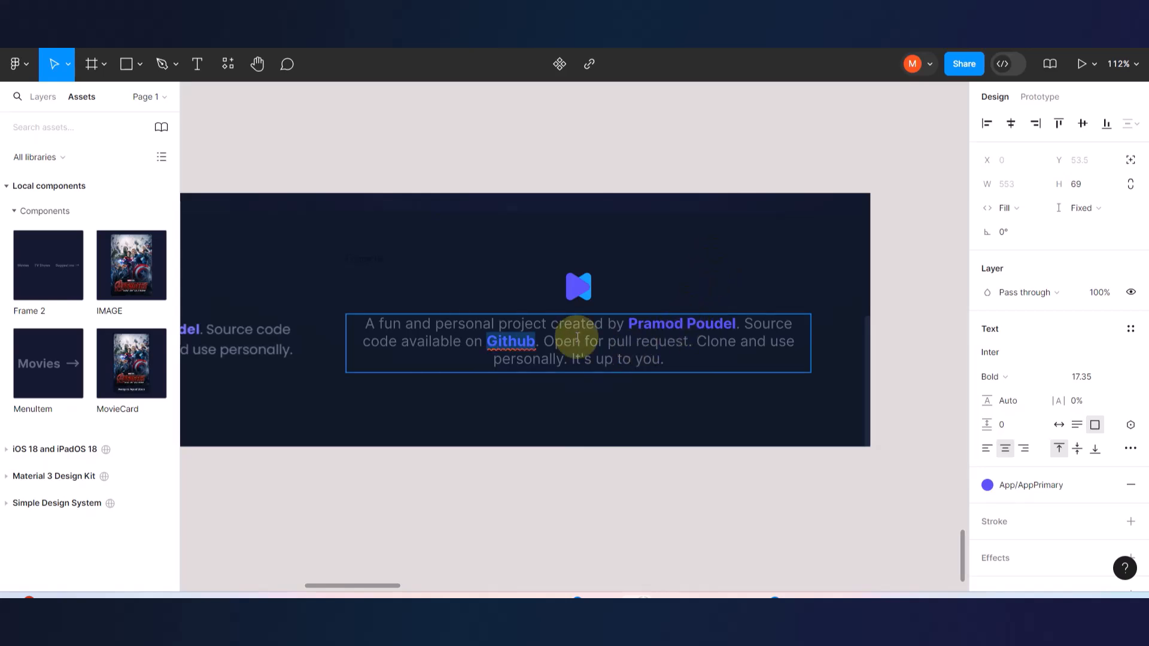
key(Escape)
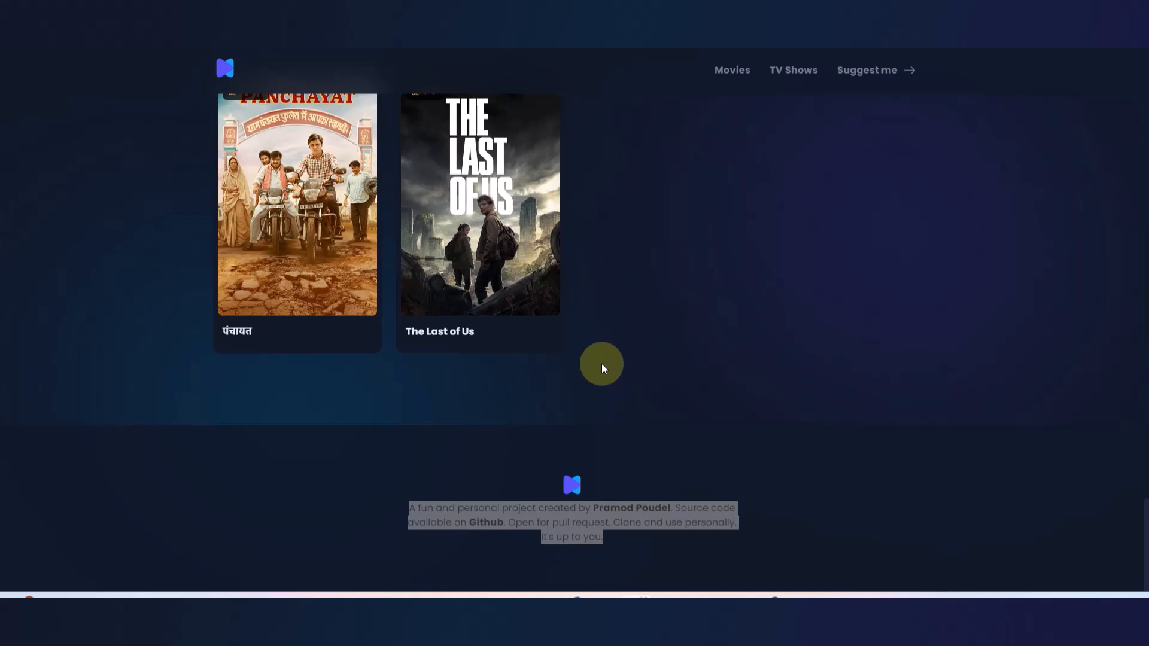
- On the reference website, follow the footer's author link and examine the portfolio site's contact page and menu
click(602, 366)
click(636, 512)
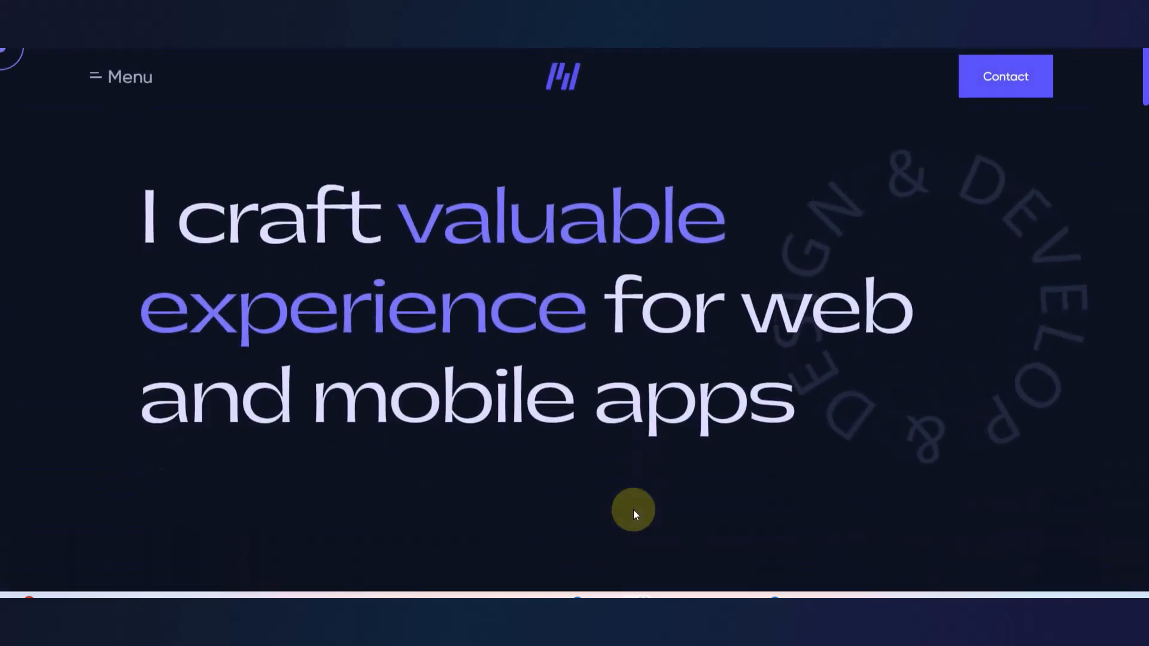
click(1006, 73)
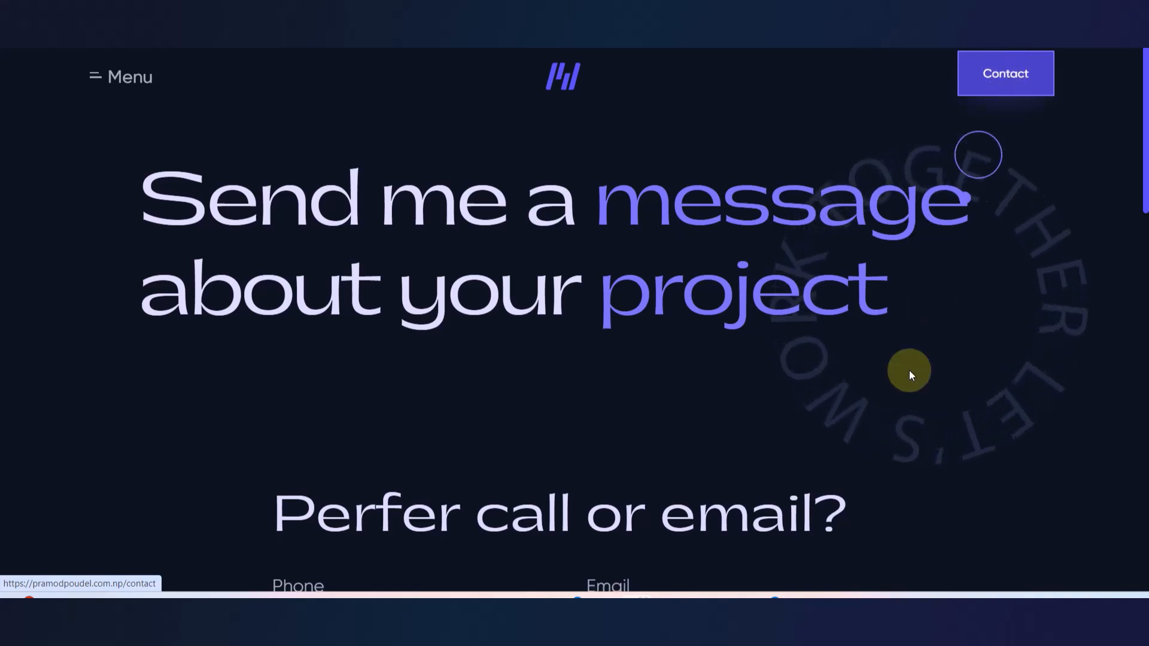
scroll(910, 374, down, 2)
scroll(910, 371, down, 2)
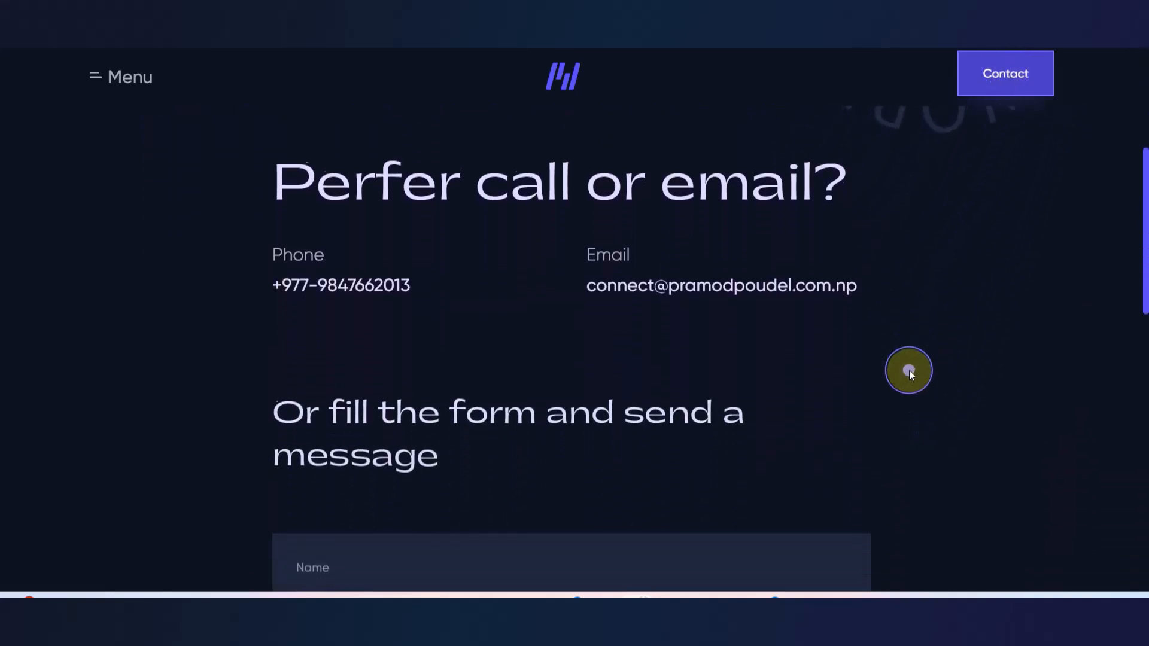
scroll(909, 371, down, 2)
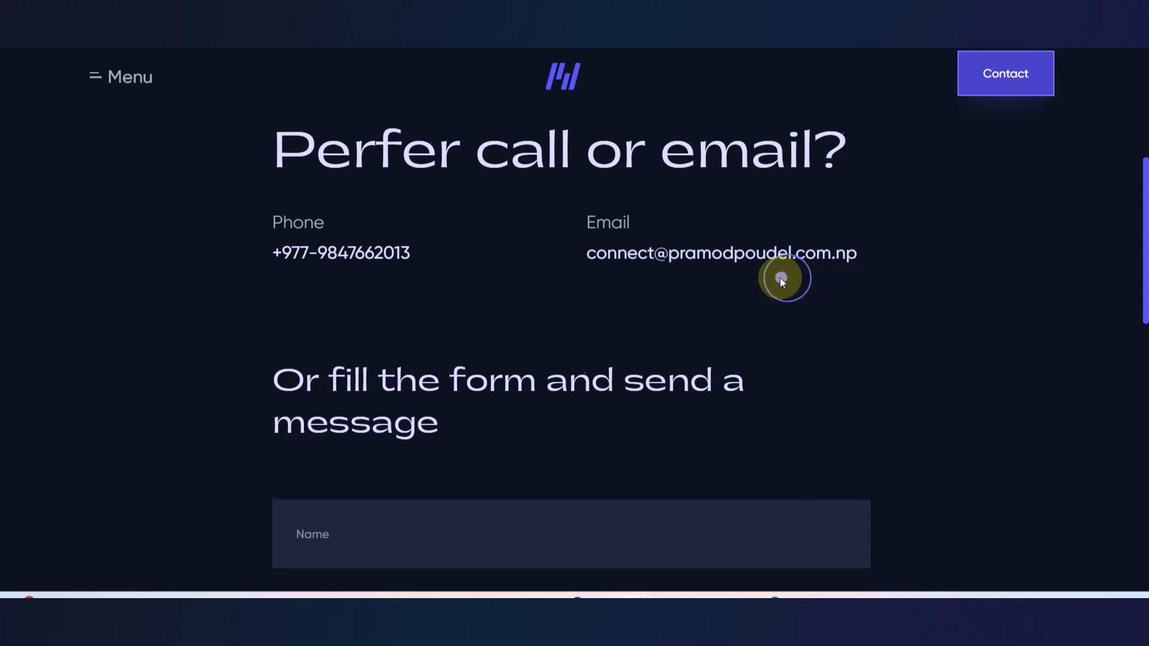
scroll(780, 277, down, 5)
scroll(779, 277, down, 5)
scroll(779, 278, up, 10)
scroll(779, 277, up, 5)
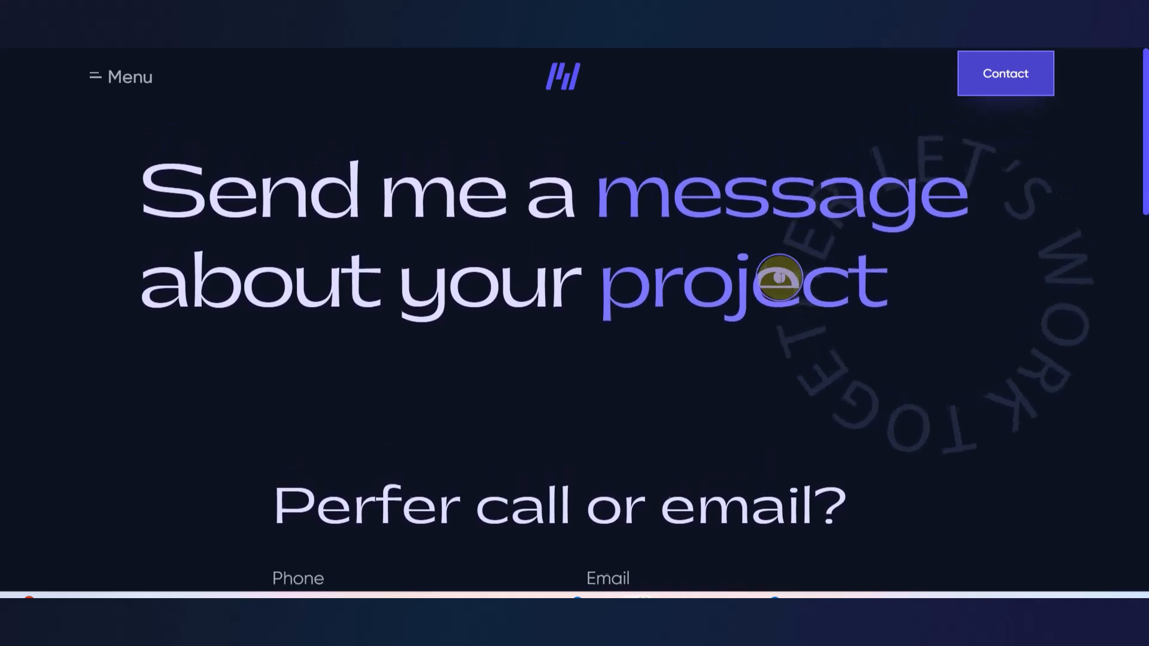
click(120, 77)
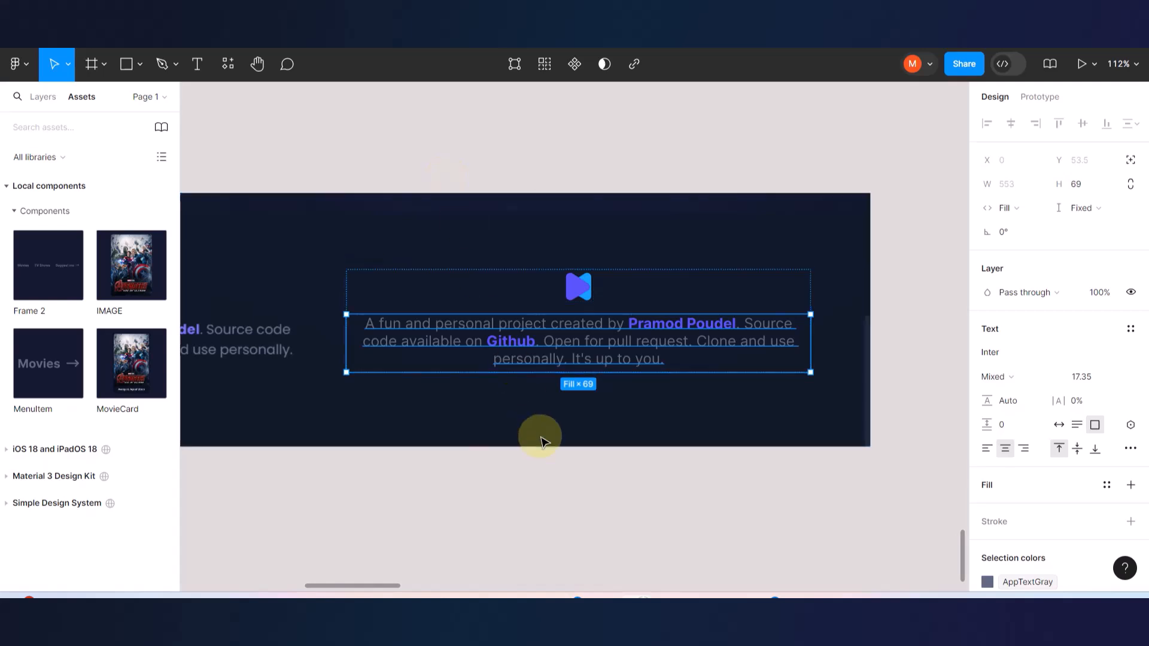
- Examine the Home page from its header to the empty area below the movie cards and the separate footer mockup
click(551, 469)
click(601, 320)
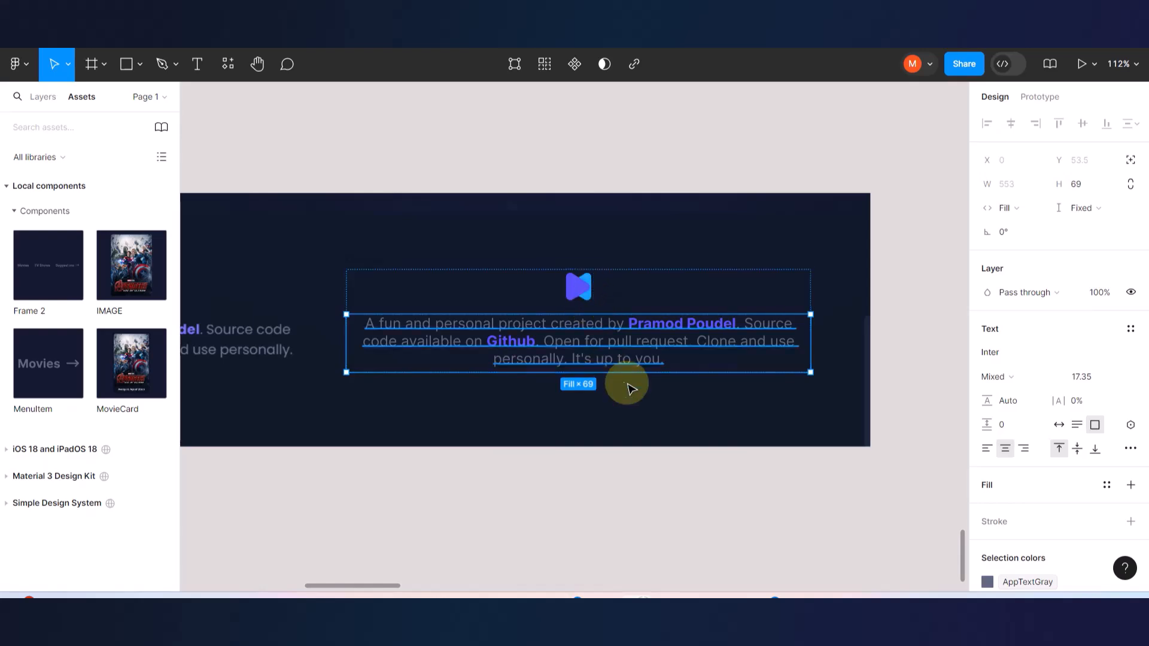
scroll(628, 389, down, 10)
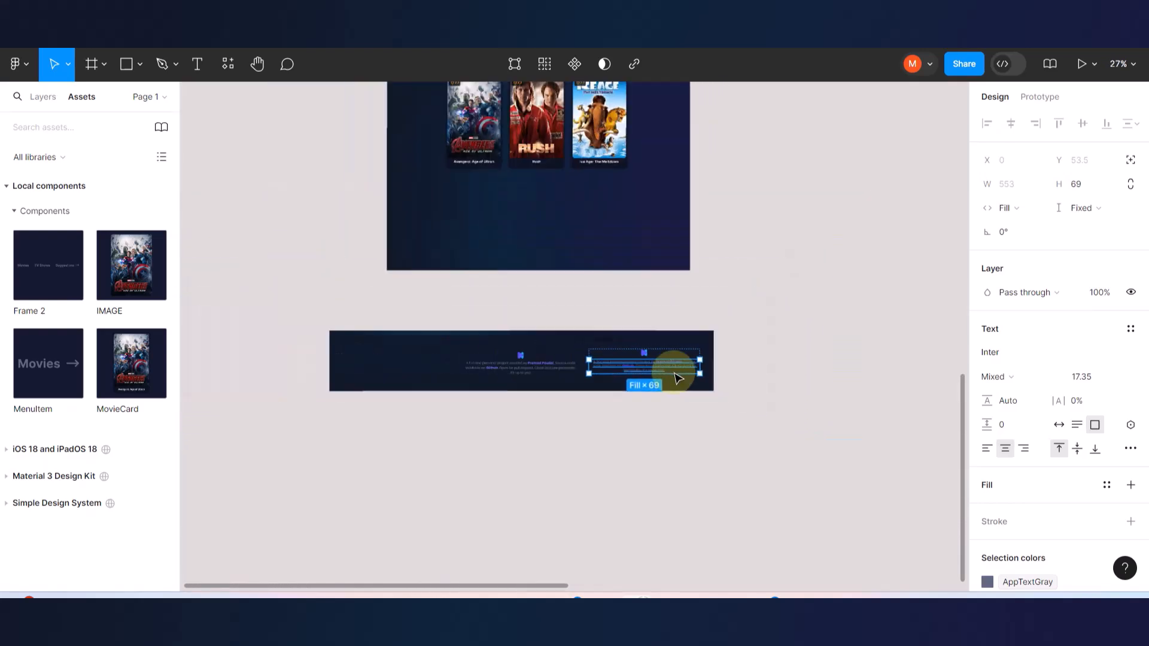
click(679, 430)
scroll(661, 328, up, 20)
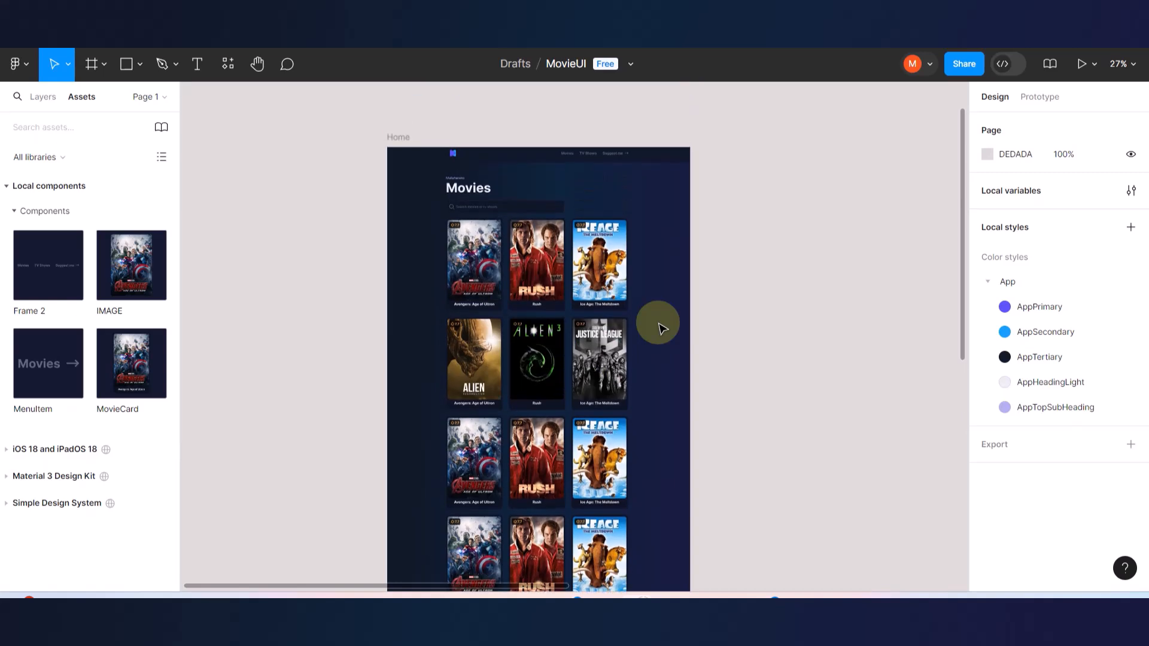
click(761, 320)
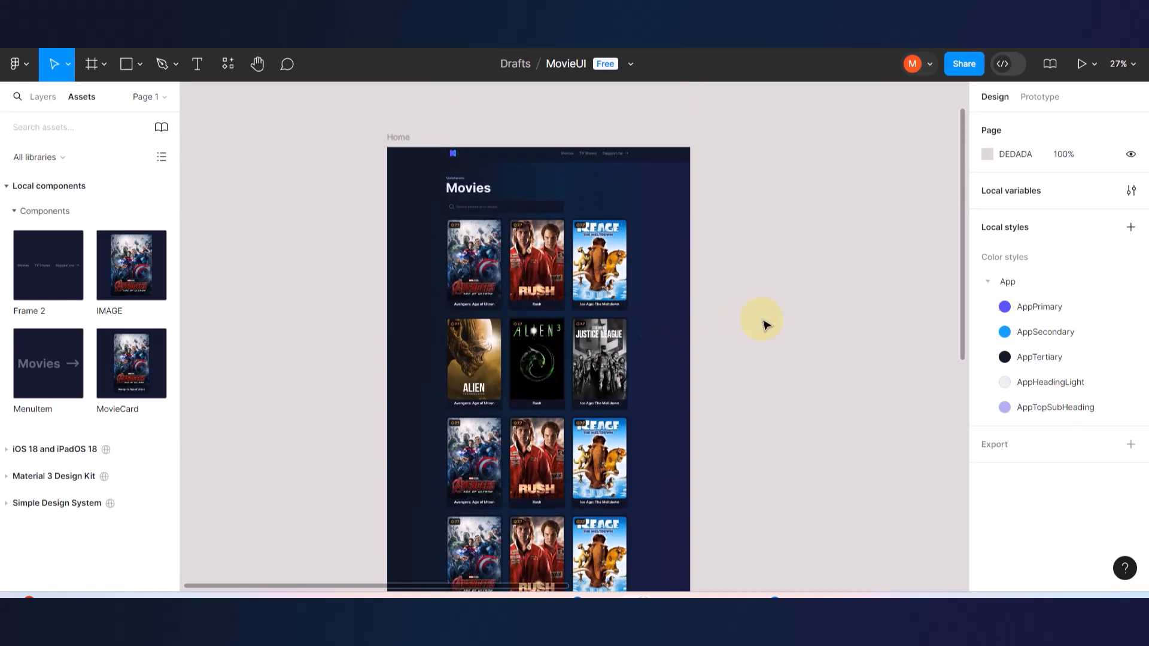
scroll(762, 323, down, 10)
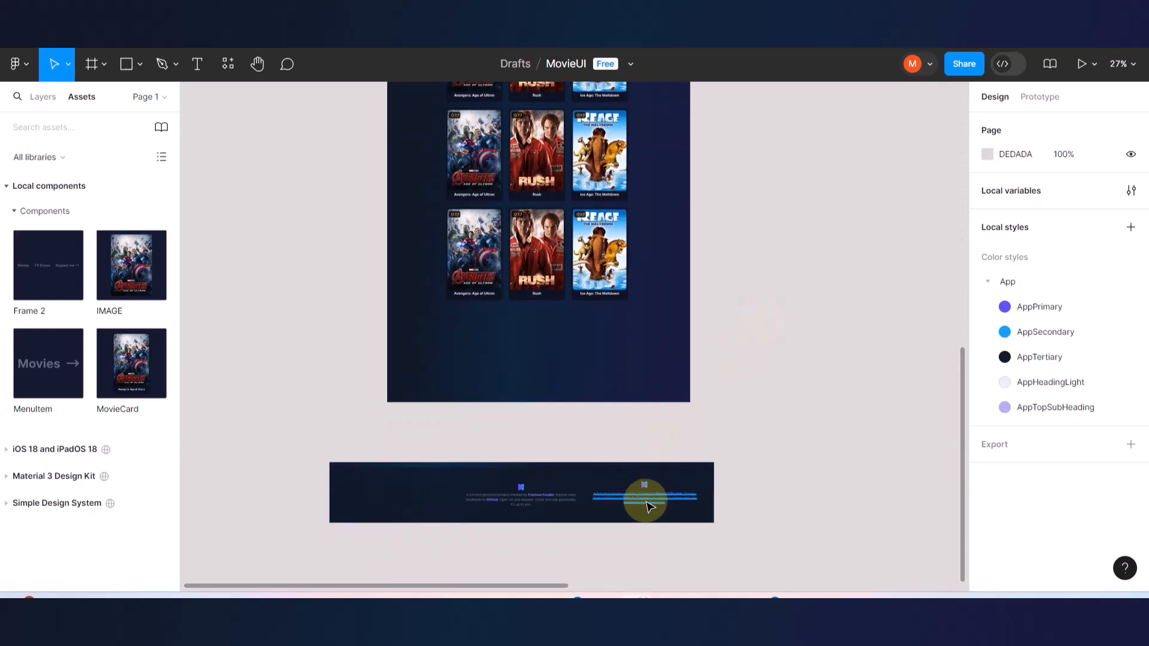
- Wrap the new logo-and-paragraph frame in an auto layout and move it into the bottom of the Home frame, at about X 519, Y 3568
scroll(644, 495, up, 3)
scroll(600, 372, up, 4)
scroll(652, 350, down, 5)
click(688, 402)
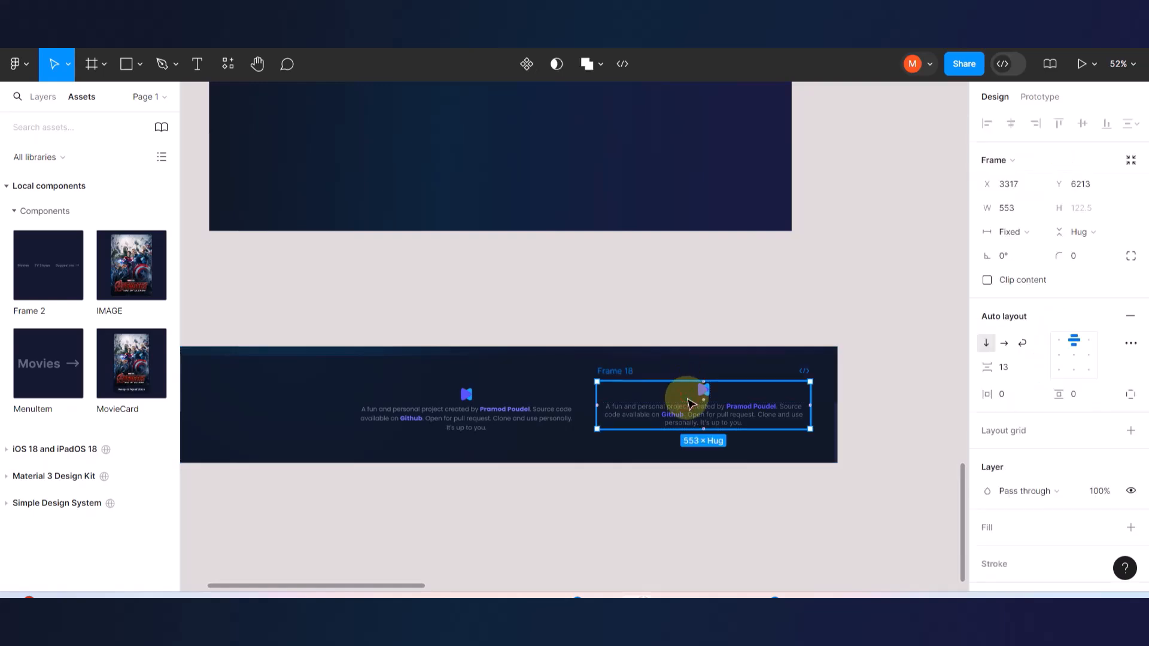
key(shift+a)
drag(687, 403, 500, 167)
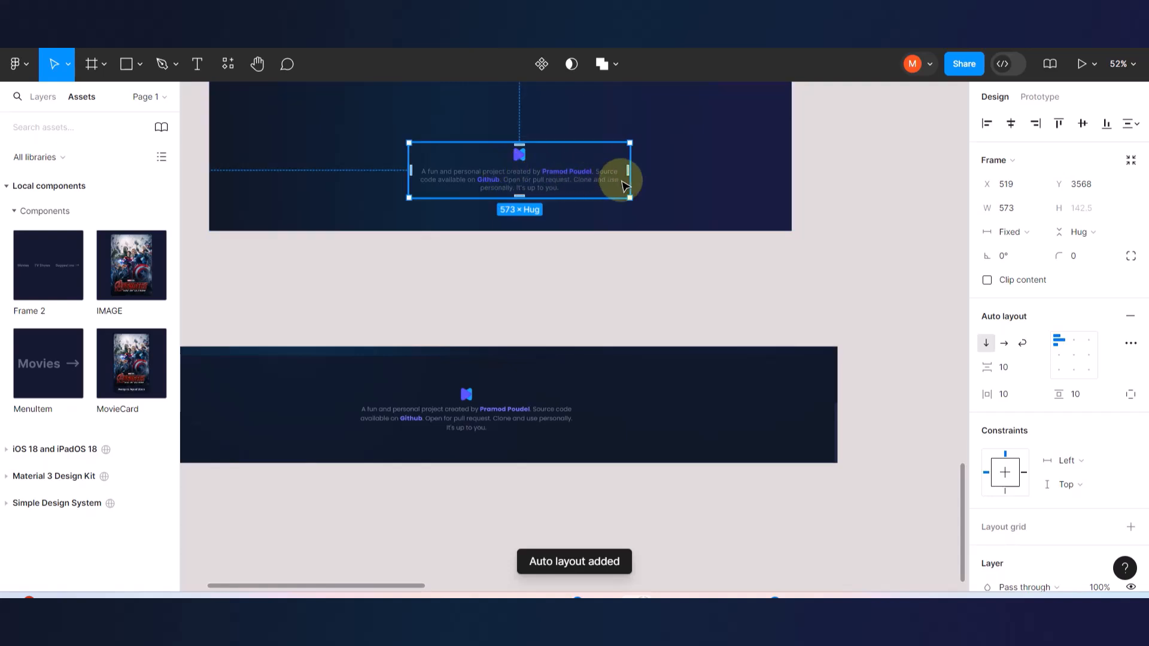
- Try widening the outer footer frame to about 922, undo the resize, and select the inner logo-and-paragraph frame
drag(630, 176, 765, 181)
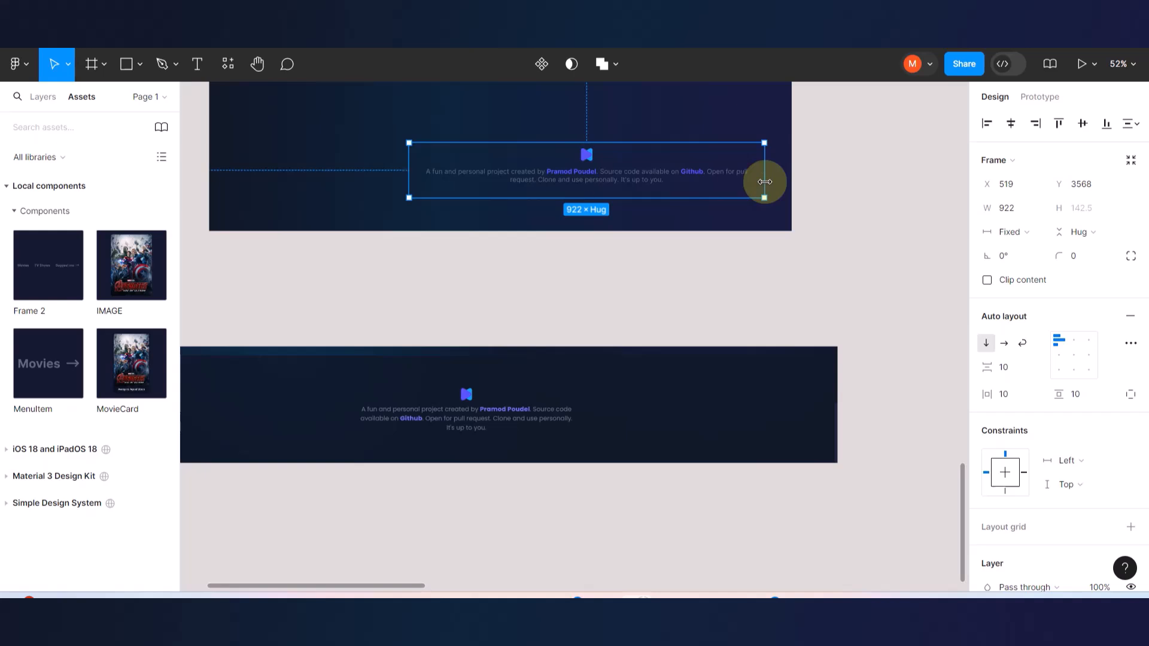
key(ctrl+z)
double_click(566, 179)
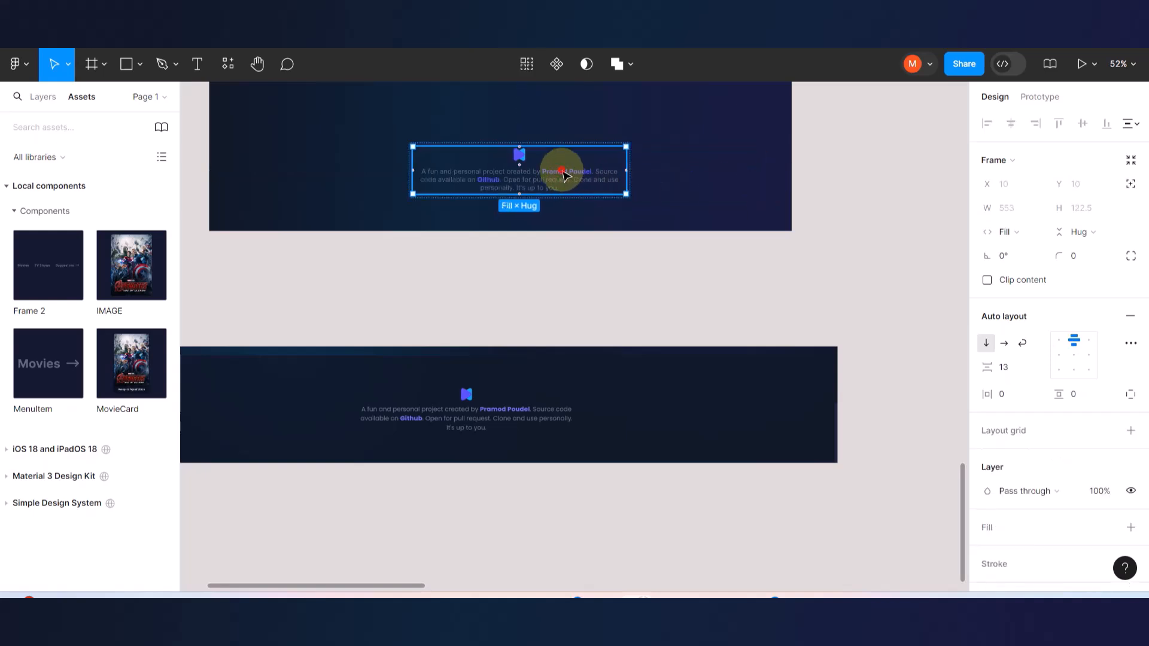
- Change the footer paragraph's horizontal resizing from Fill container to Fixed width
click(565, 176)
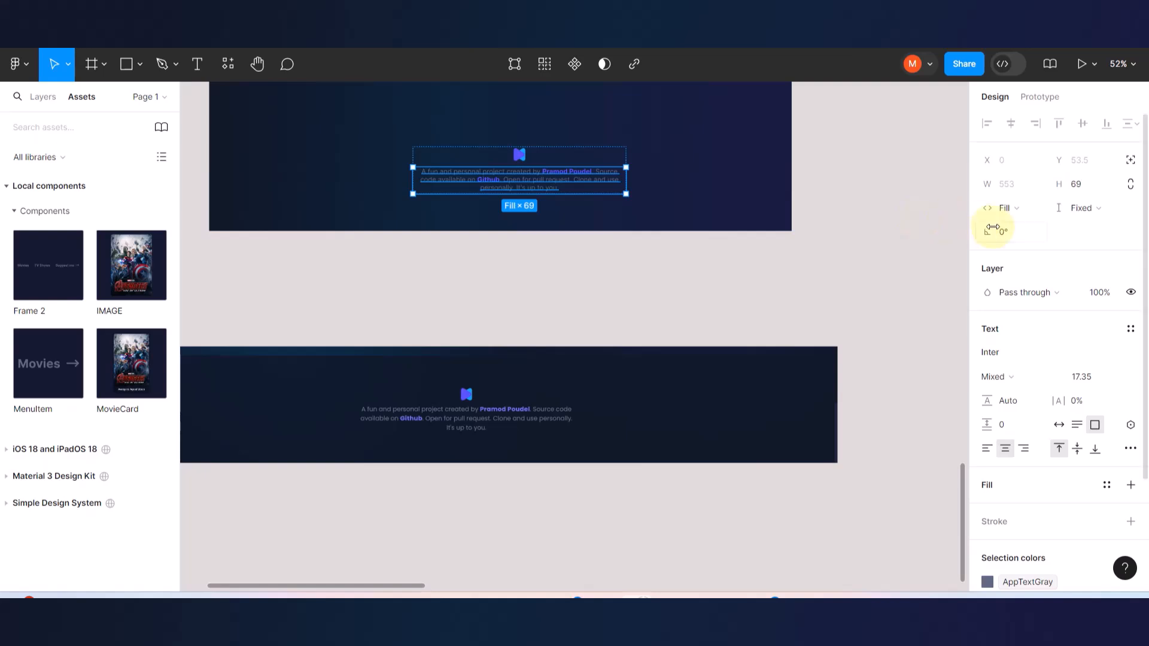
click(1032, 211)
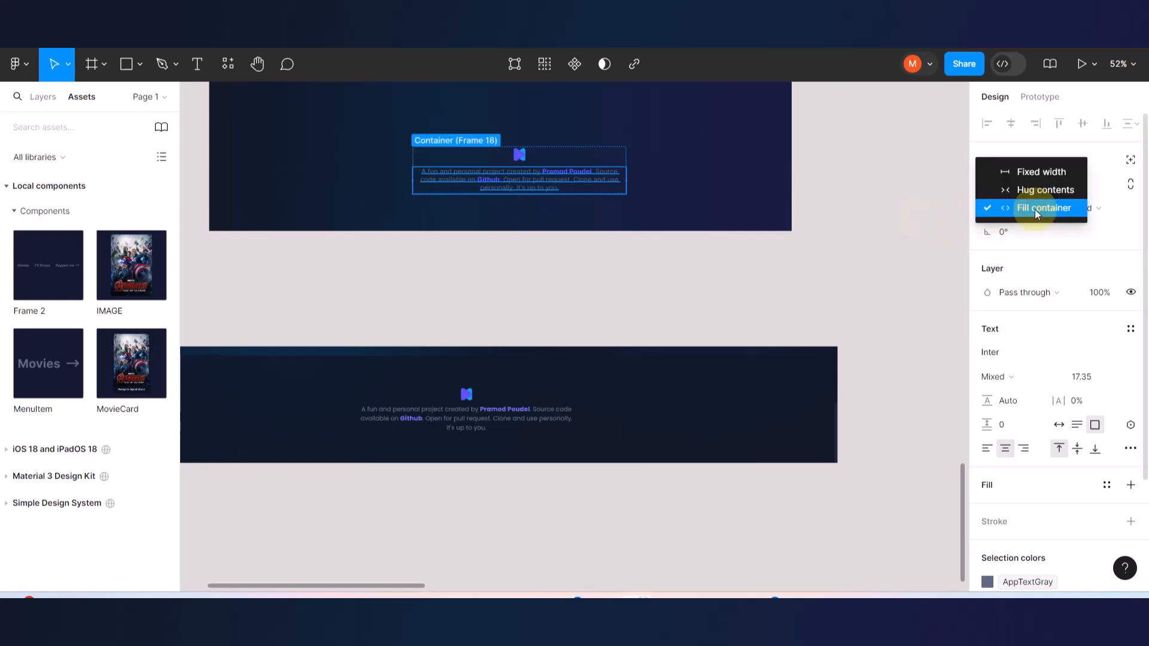
click(1035, 171)
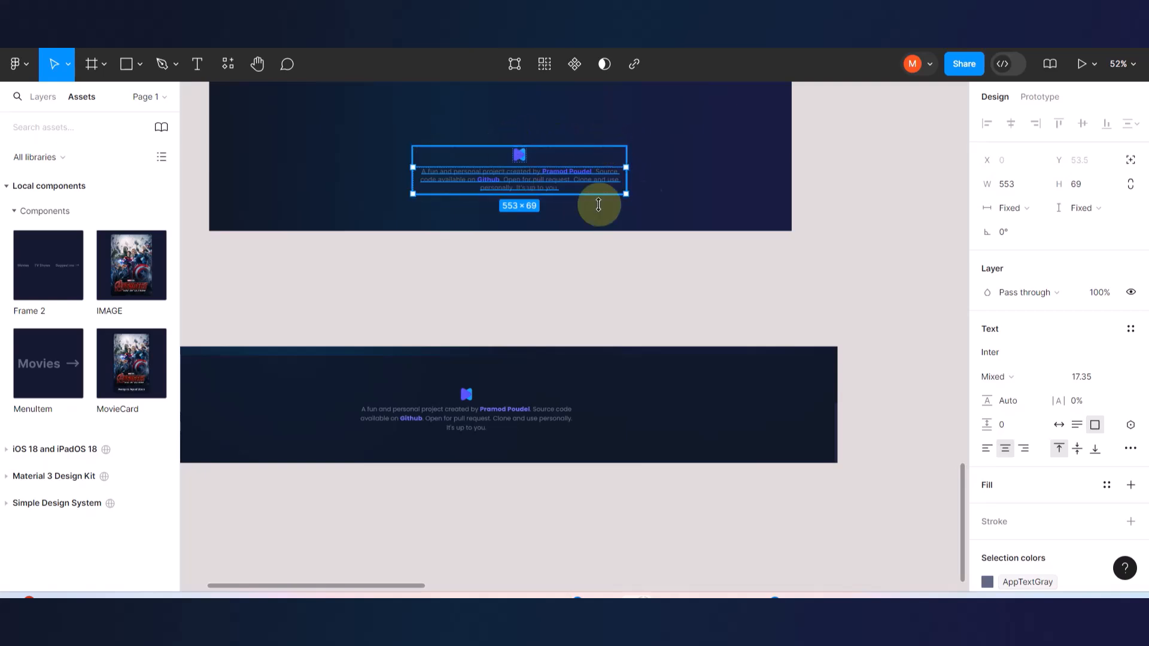
click(702, 206)
- Stretch the footer frame on both sides to span the Home page's full width of 1512
click(427, 142)
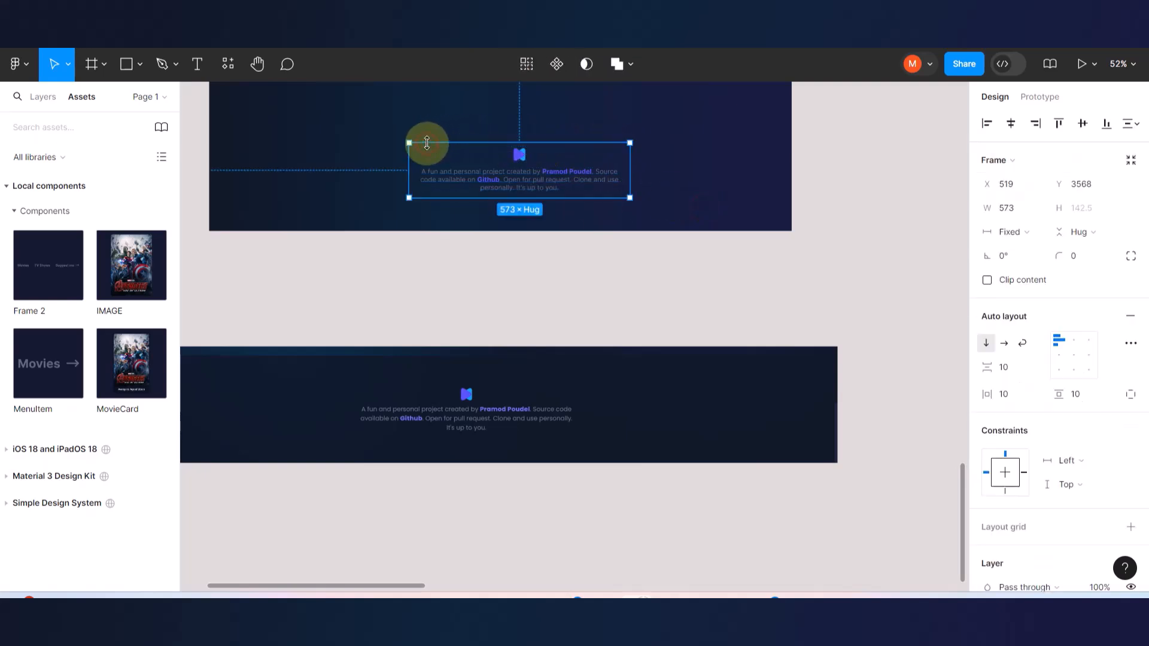
drag(639, 172, 790, 173)
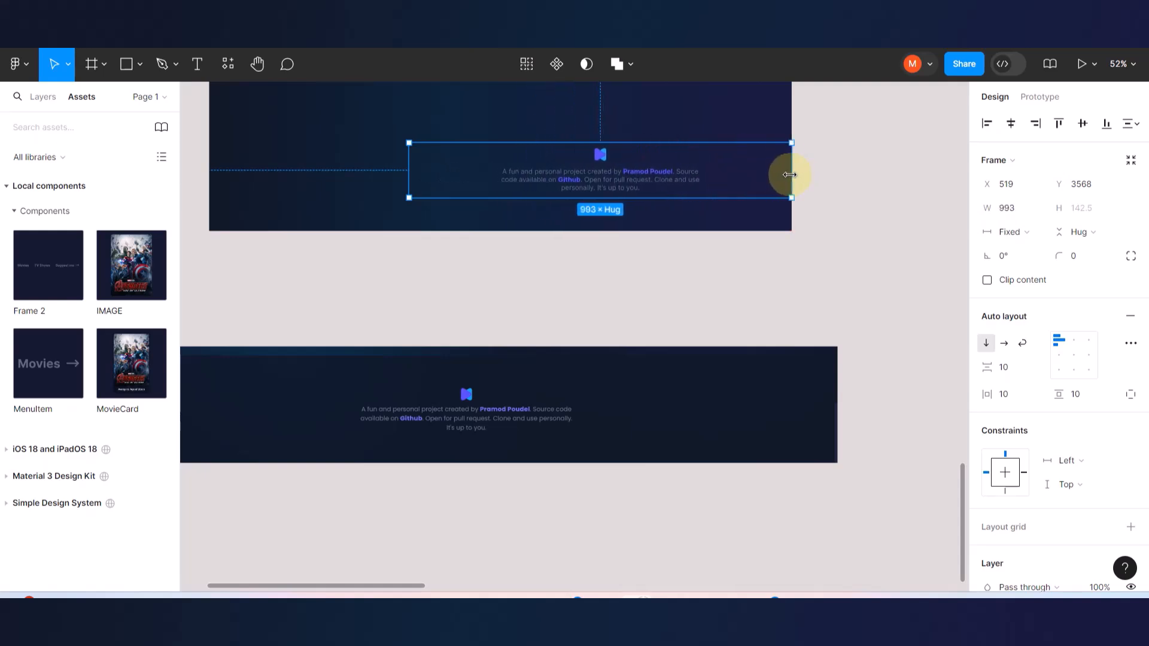
drag(410, 173, 214, 181)
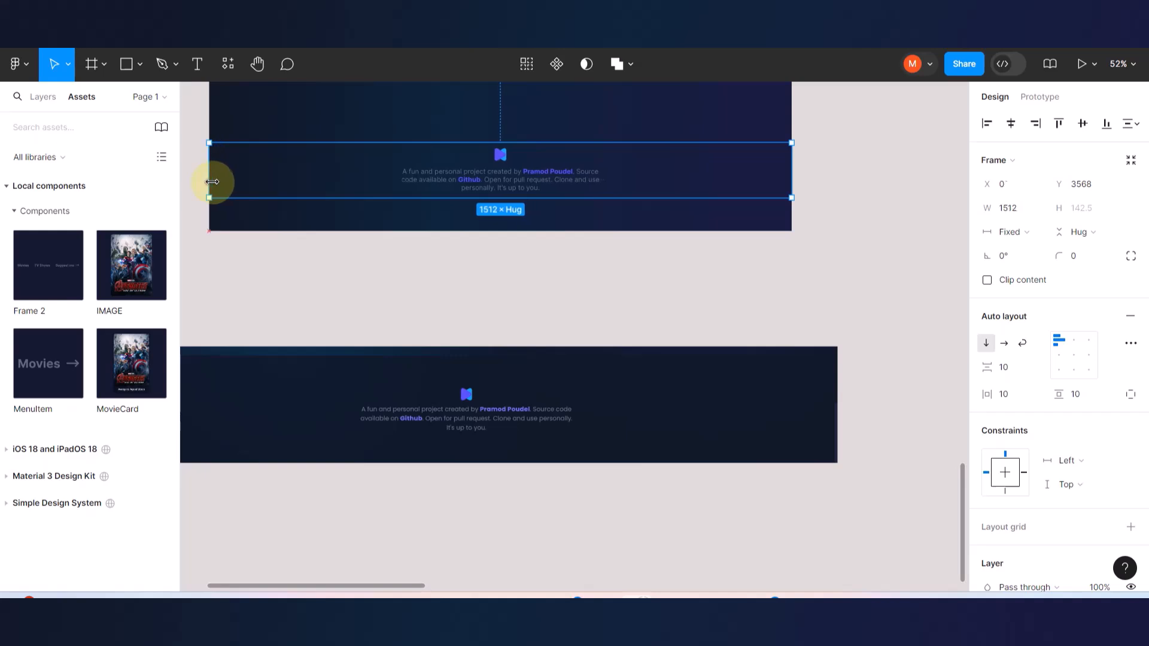
- Check the reference footer's size, set the footer frame's height to 300 and move it flush with the page's bottom edge
click(745, 426)
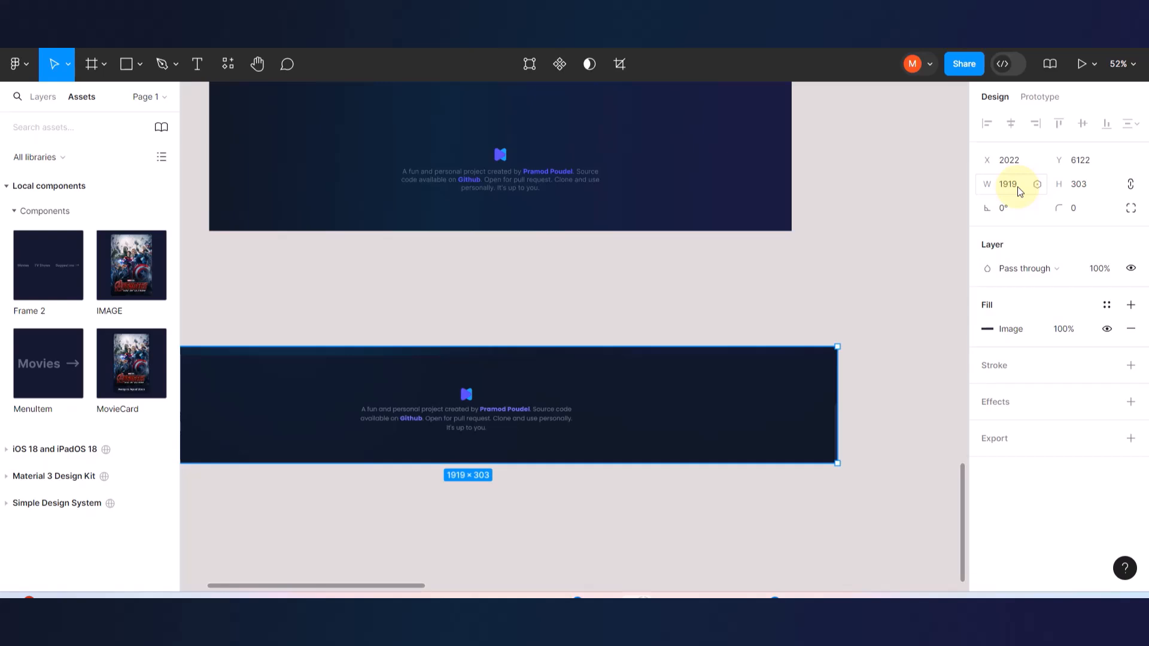
click(661, 185)
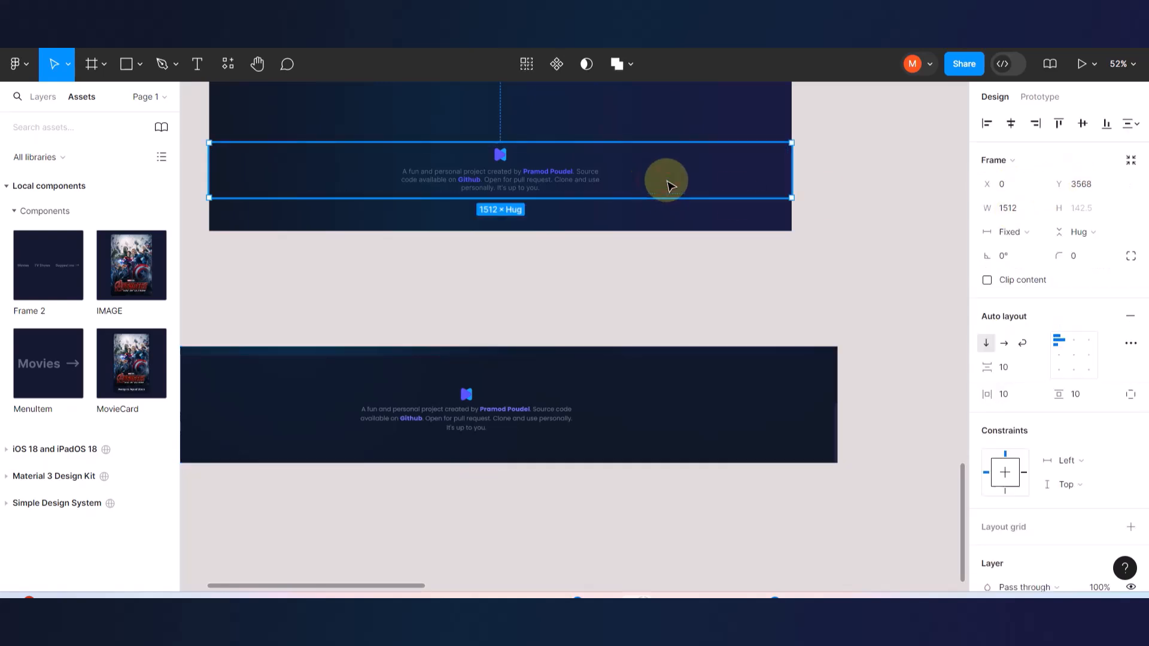
click(1088, 208)
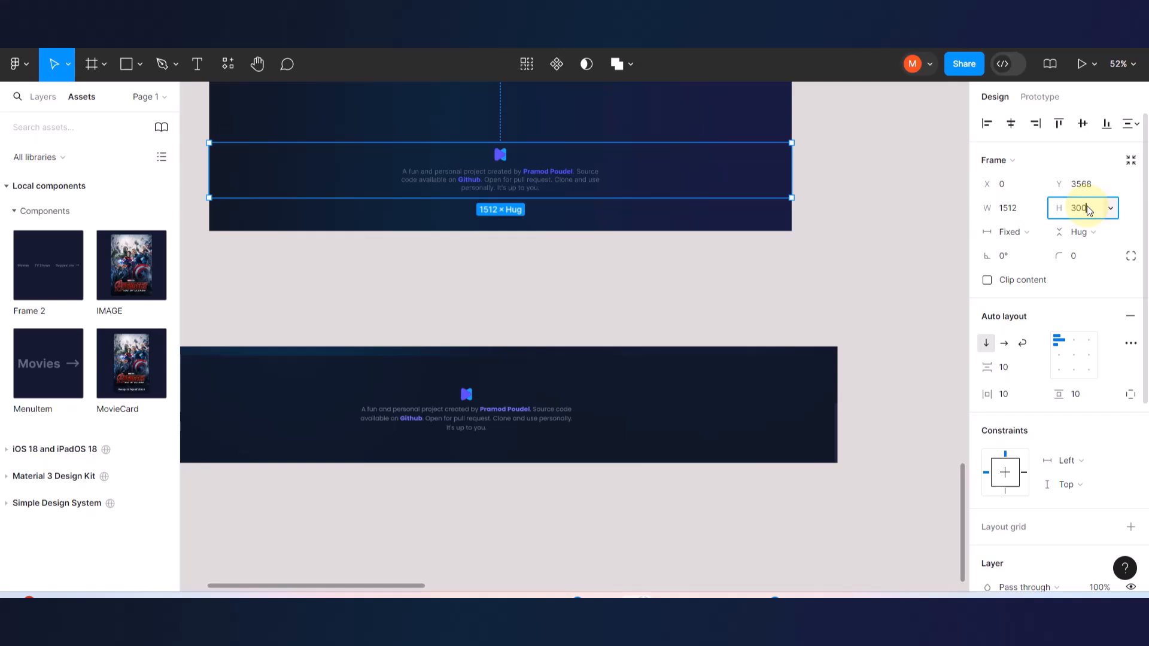
text(300)
key(Return)
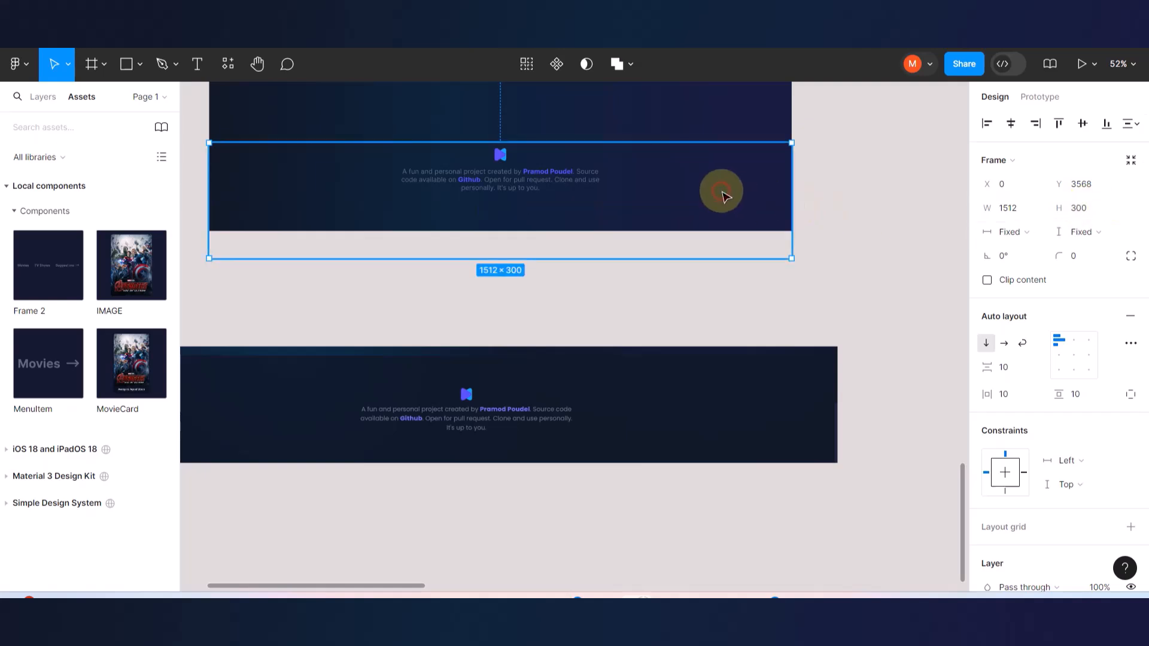
drag(725, 173, 726, 170)
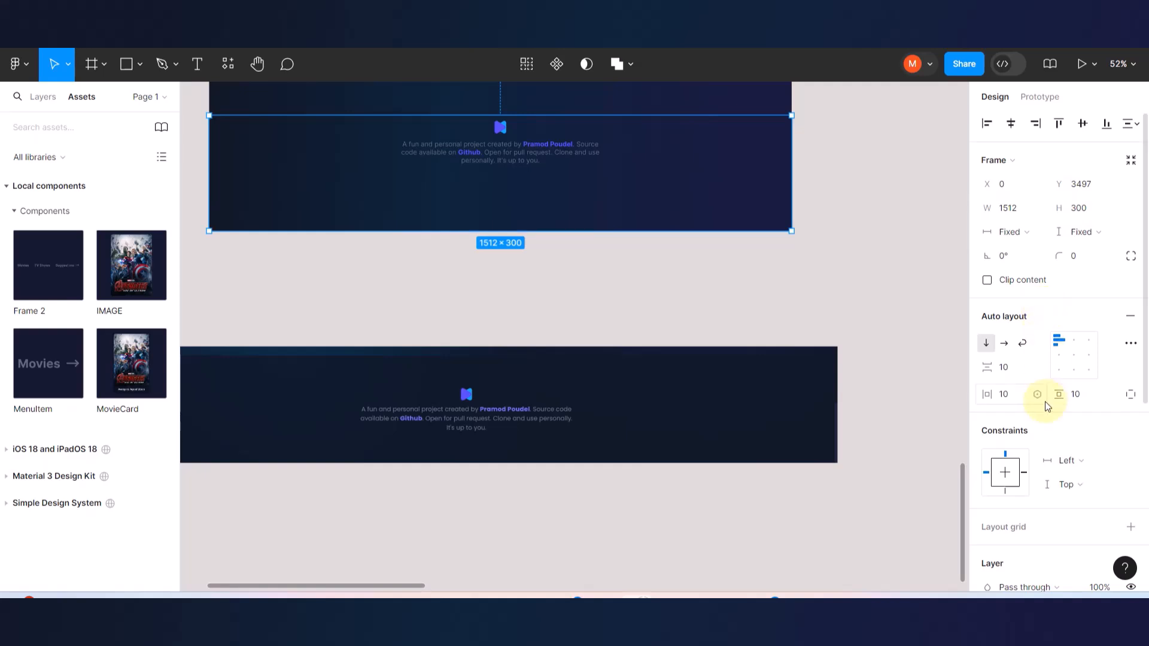
- Add a fill to the footer frame using the dark navy sampled from the reference footer image
scroll(1044, 401, down, 5)
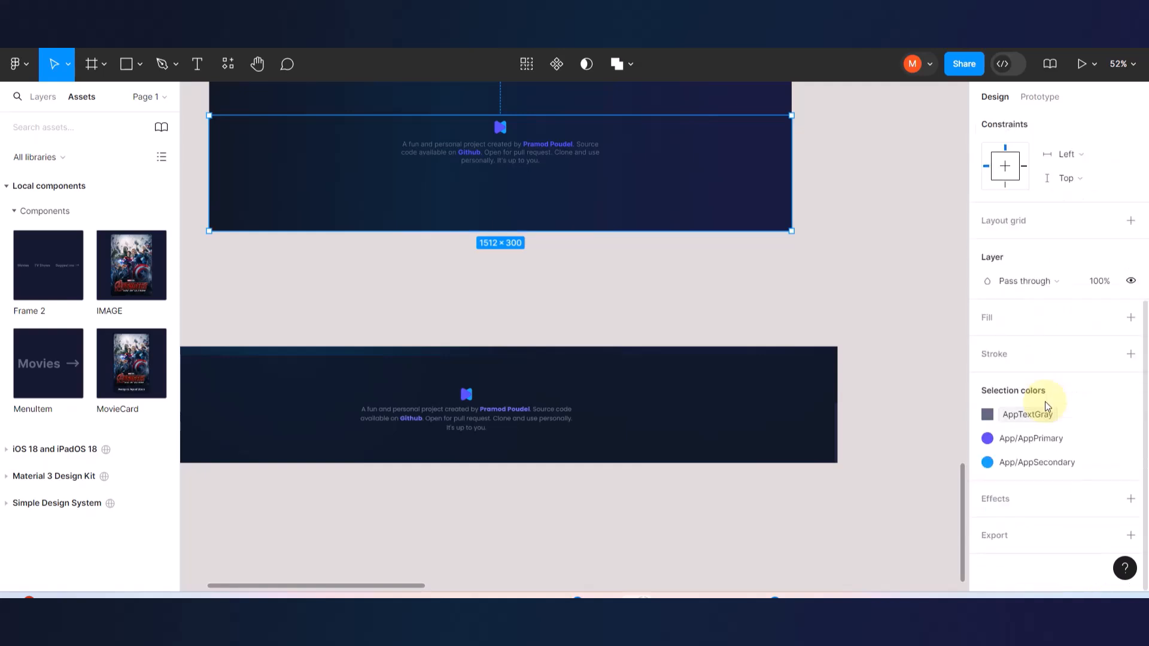
click(1130, 318)
click(988, 342)
click(810, 412)
click(705, 417)
click(606, 312)
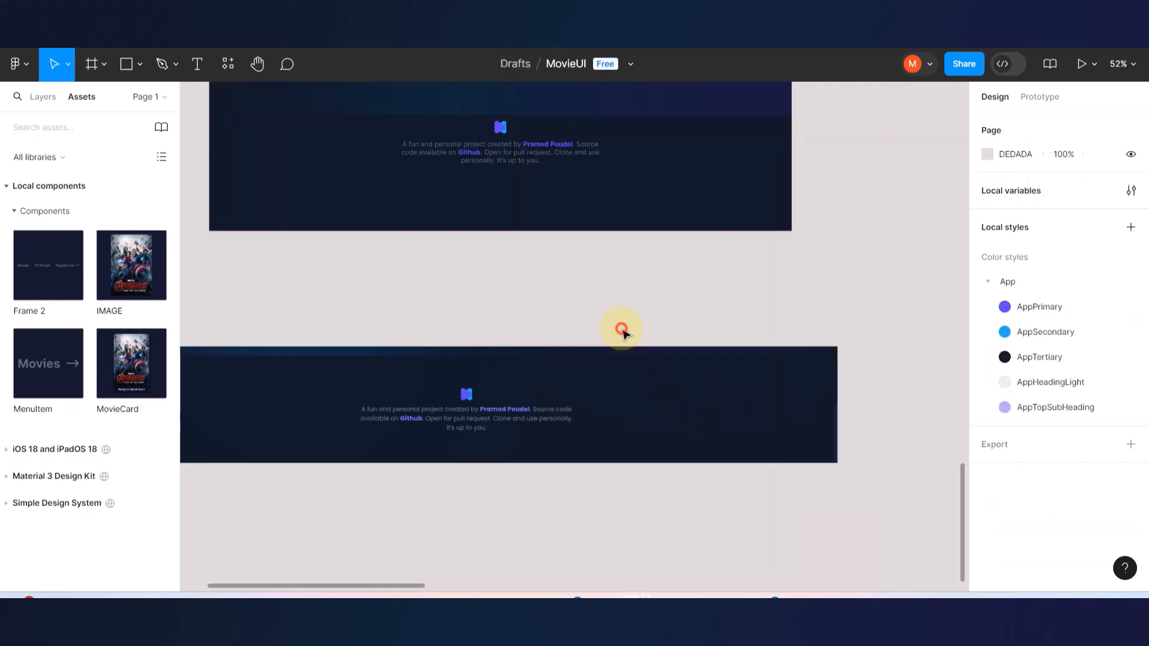
- Extend the footer's inner content frame to a height of 300 and center its logo and text within it
click(553, 166)
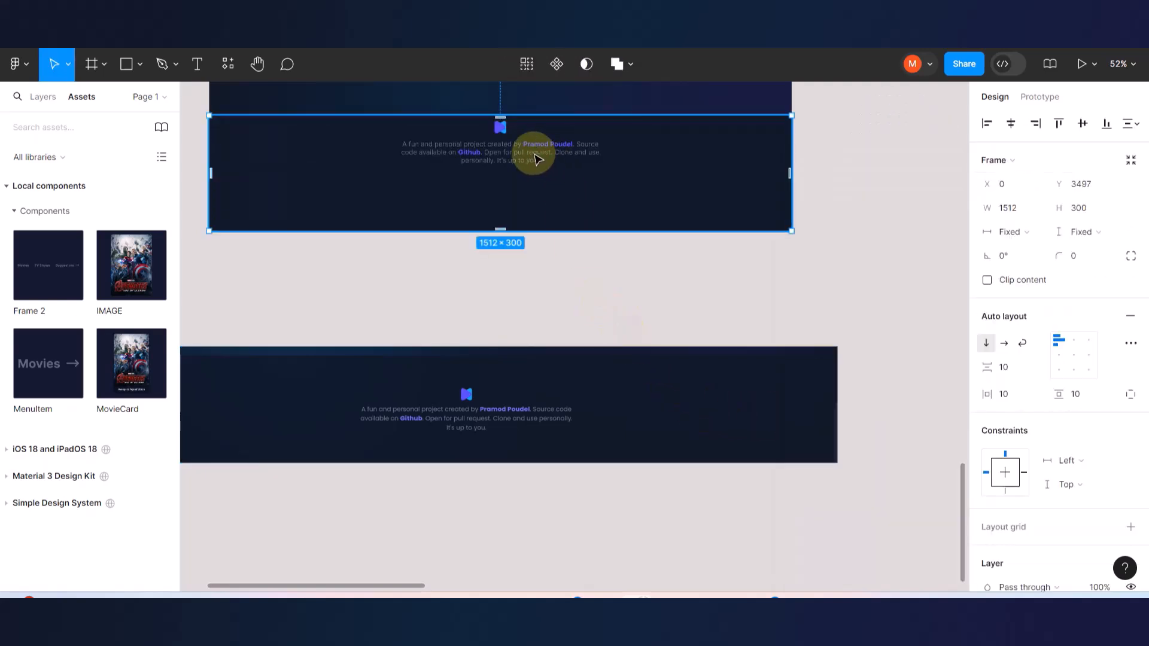
double_click(534, 158)
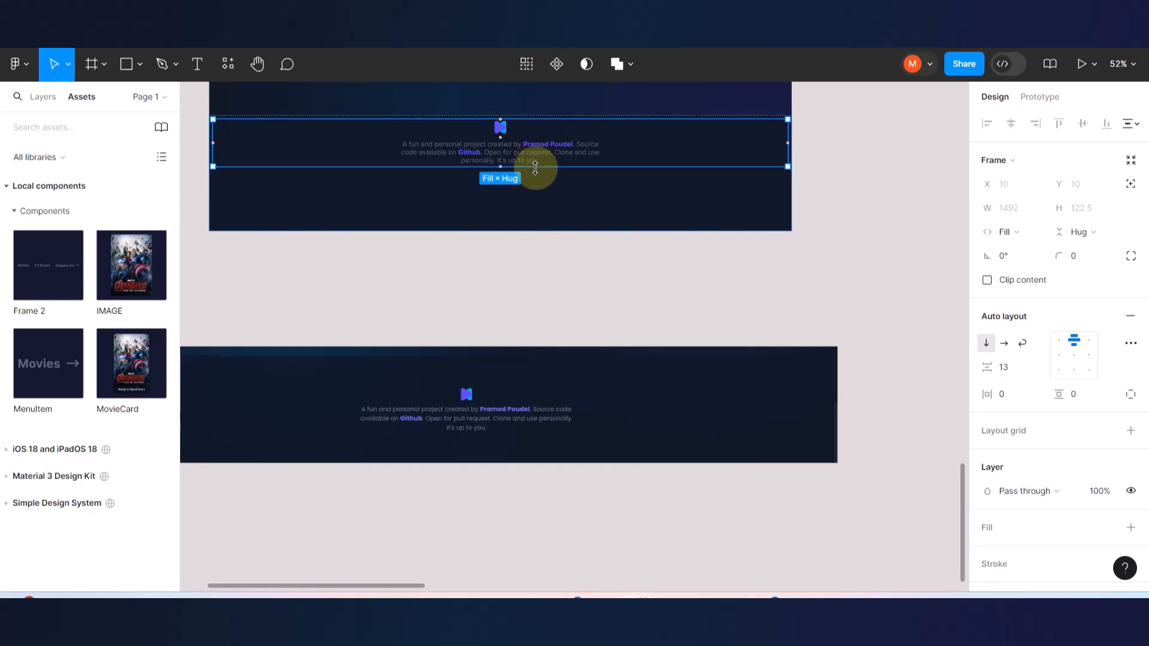
drag(535, 168, 538, 236)
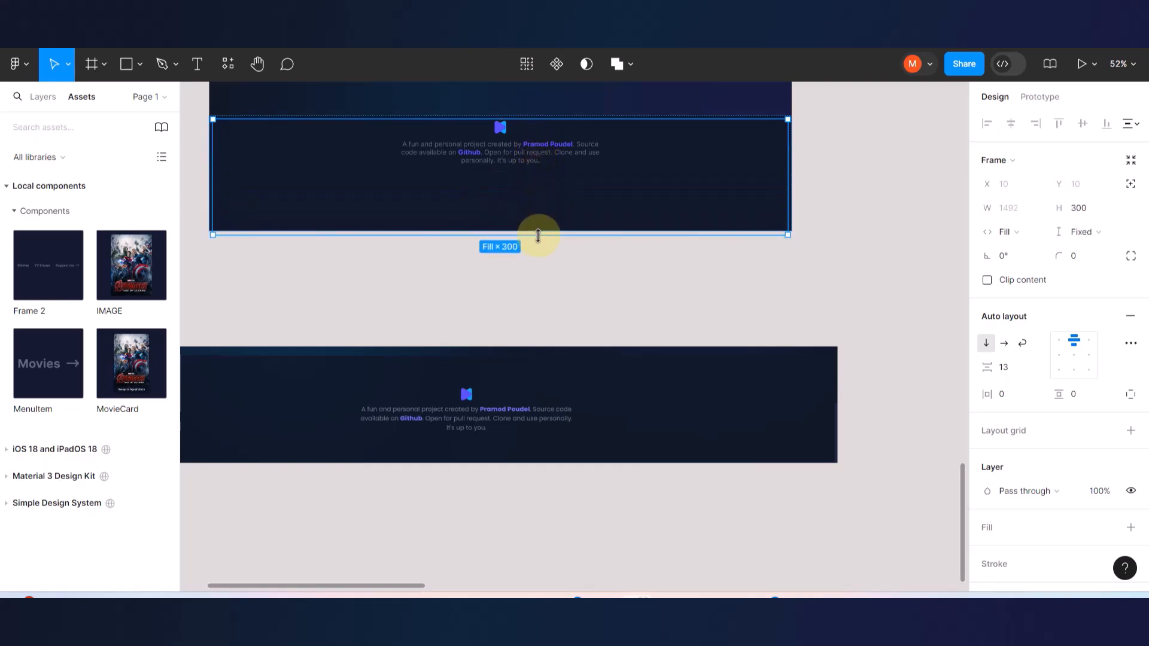
click(1073, 359)
click(799, 284)
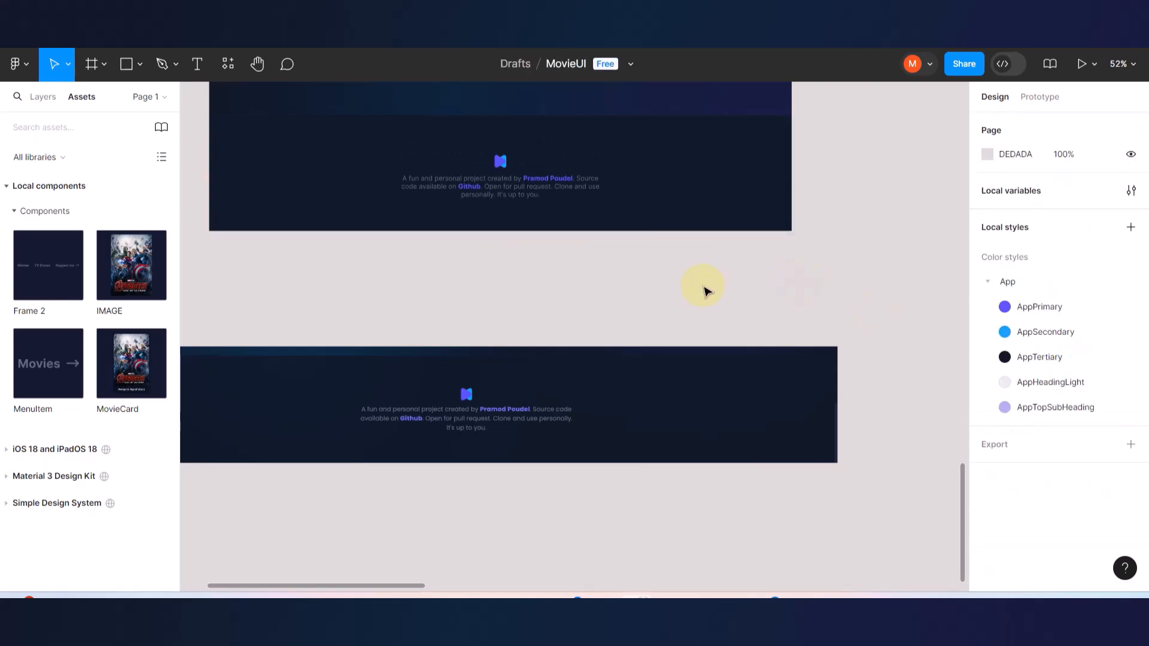
- Center the auto layout contents of the navigation bar frame at the top of the Home page
scroll(703, 291, down, 5)
scroll(700, 284, up, 4)
scroll(715, 317, up, 6)
scroll(666, 302, up, 5)
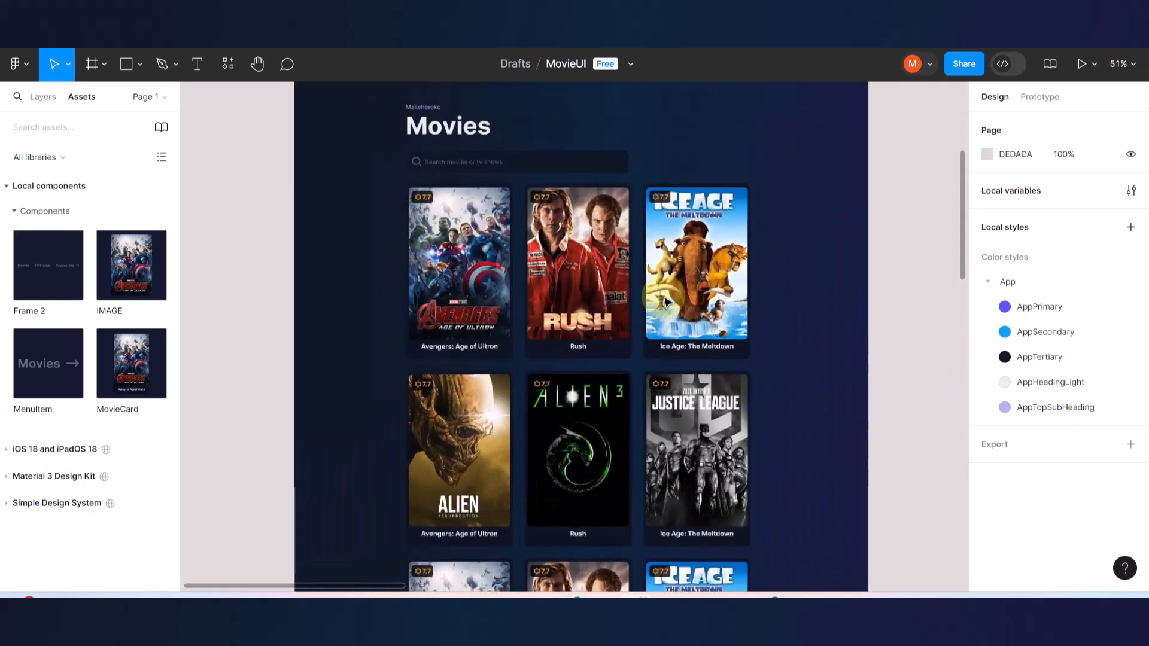
scroll(666, 302, up, 2)
scroll(666, 302, up, 5)
scroll(664, 299, left, 2)
scroll(662, 297, down, 3)
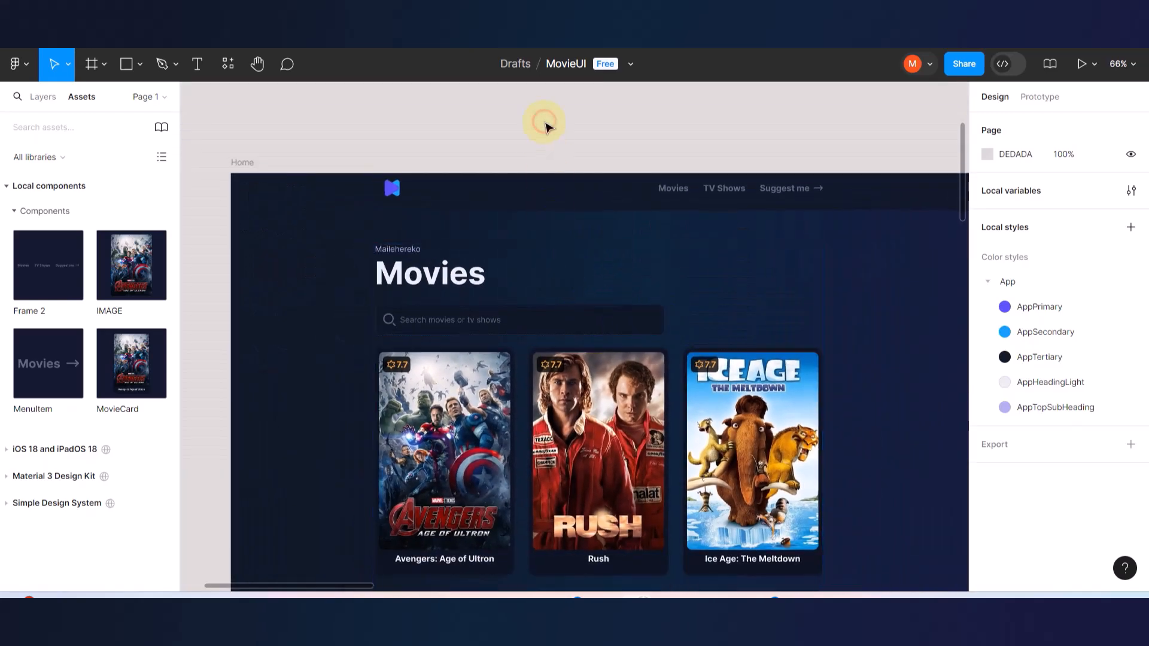
scroll(390, 182, up, 10)
click(389, 179)
scroll(407, 185, down, 5)
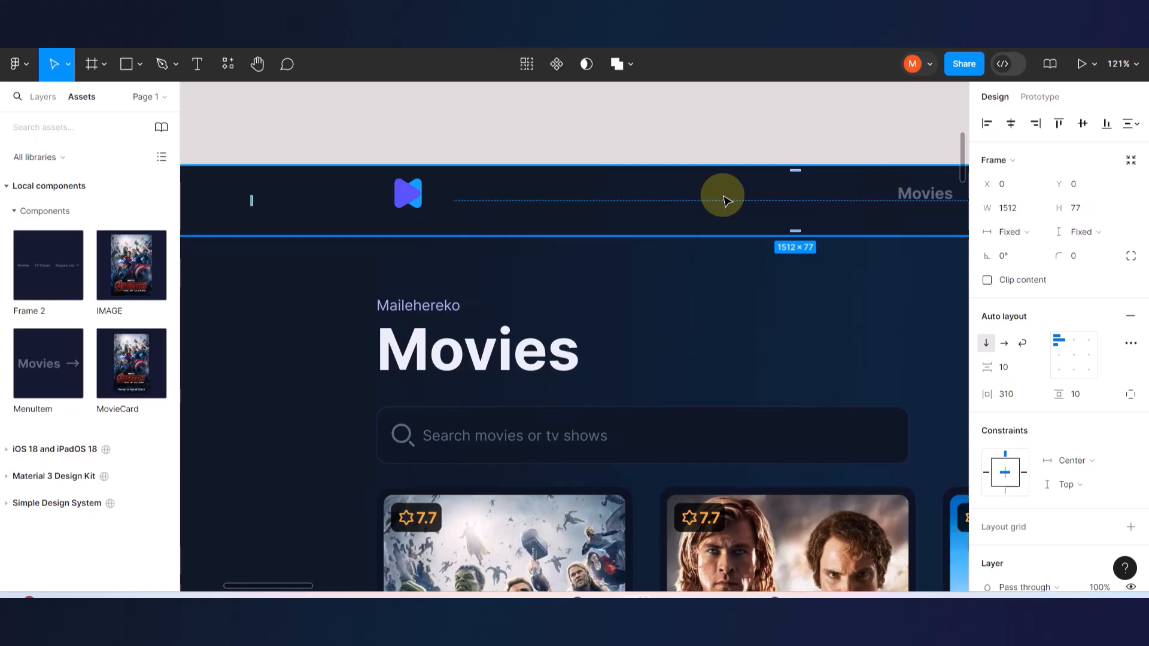
scroll(726, 200, right, 2)
click(769, 302)
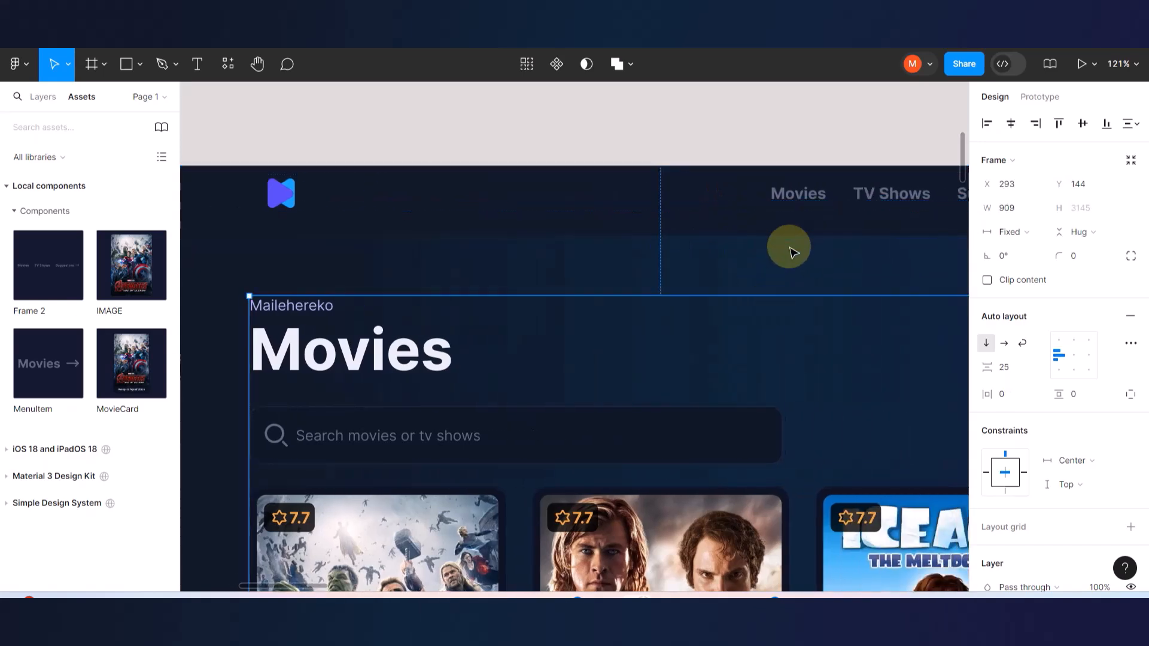
scroll(789, 251, right, 2)
scroll(748, 233, right, 4)
click(673, 211)
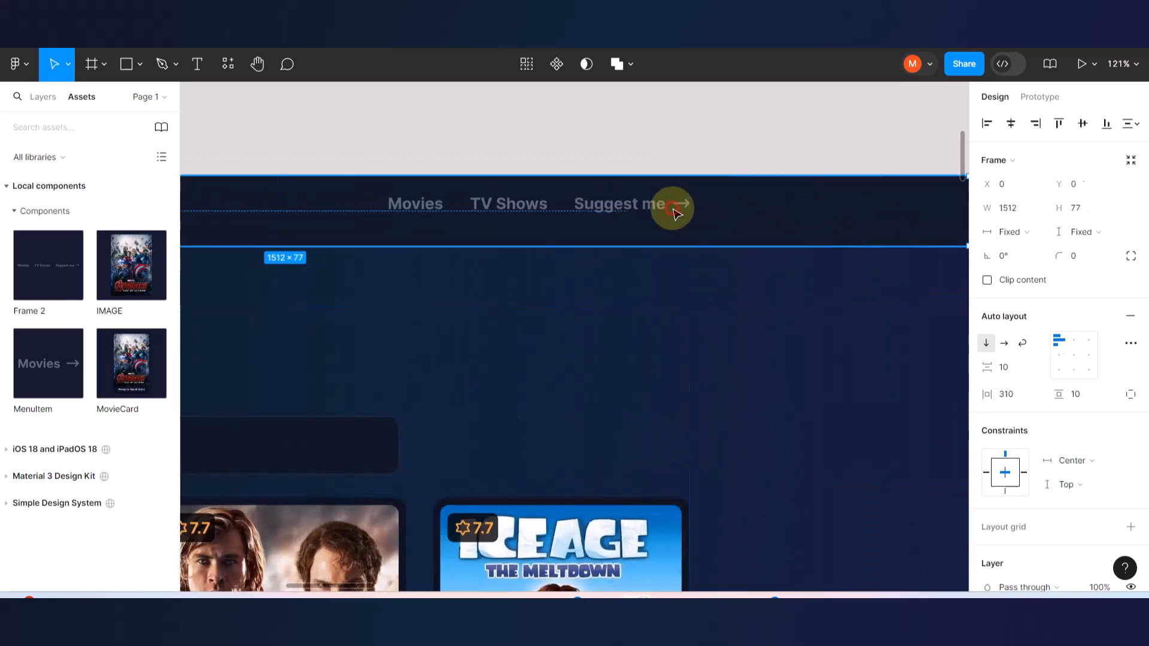
click(1076, 357)
- Review the whole Home page layout from the navigation bar down to the footer
scroll(716, 346, left, 3)
scroll(714, 344, left, 3)
scroll(713, 344, down, 5)
click(712, 239)
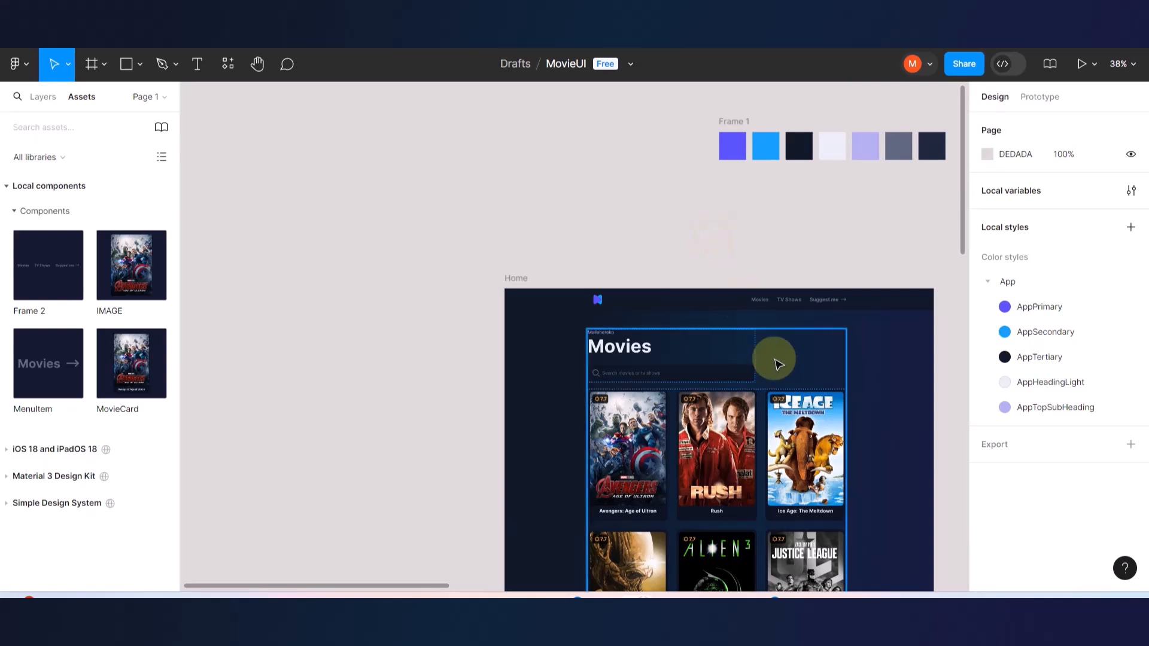
scroll(775, 364, down, 4)
scroll(776, 363, right, 1)
scroll(776, 363, right, 3)
scroll(776, 363, down, 15)
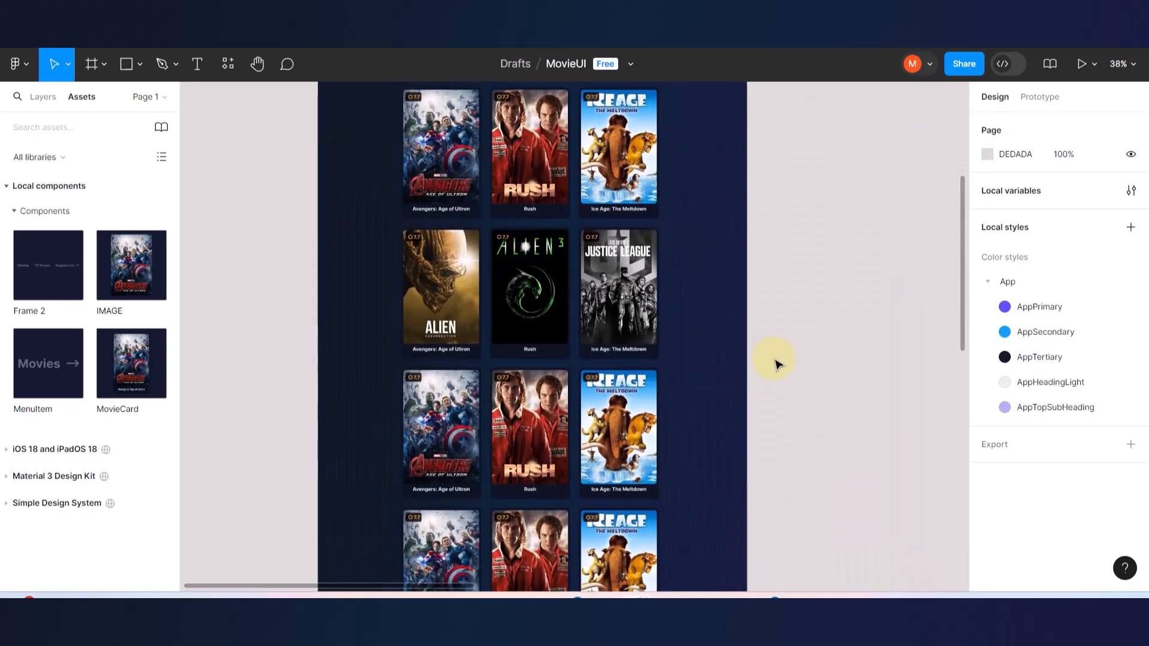
scroll(776, 363, down, 5)
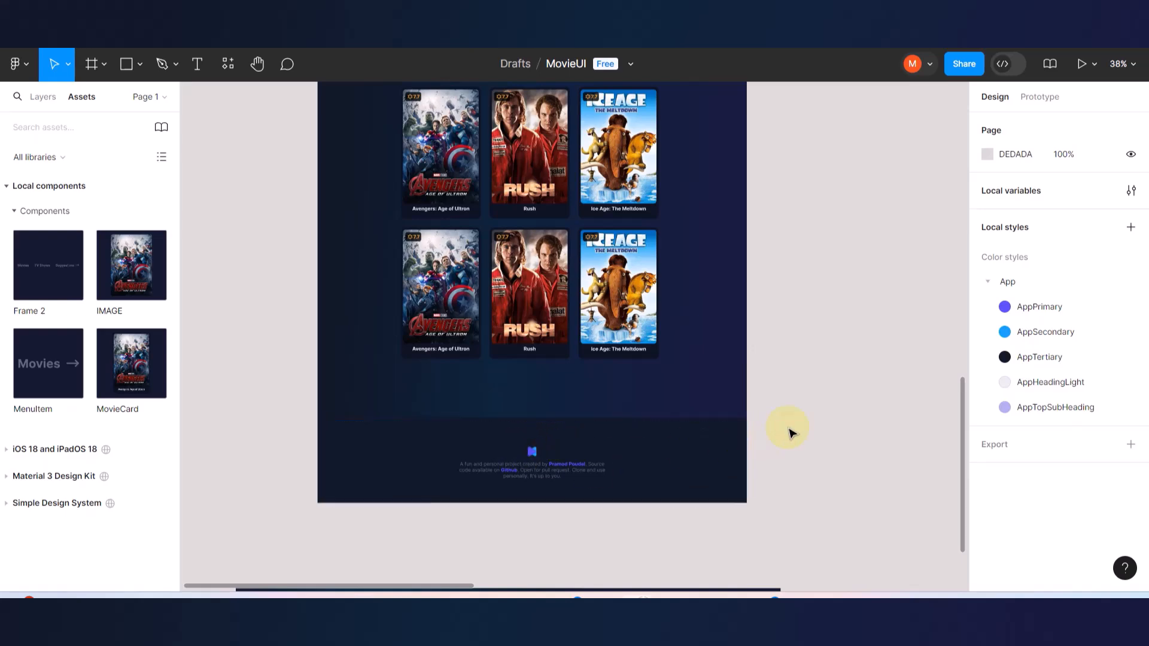
scroll(789, 432, up, 20)
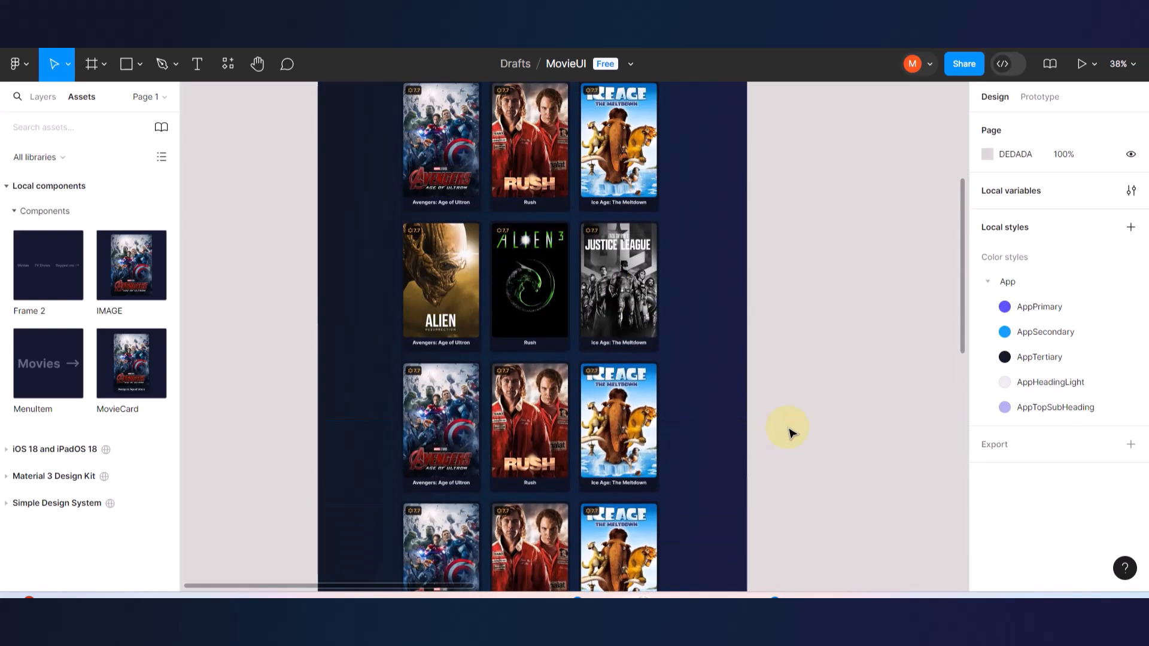
scroll(789, 432, down, 4)
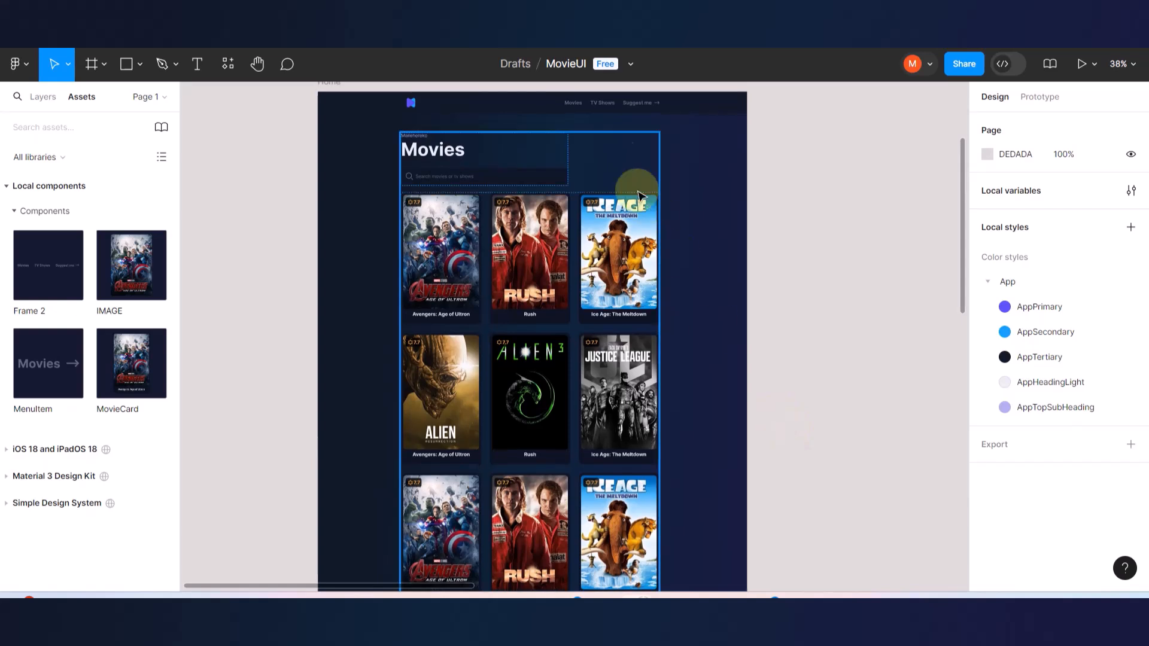
- Examine the navigation bar's alignment with the movie grid and the overall proportions of the Home page
click(576, 109)
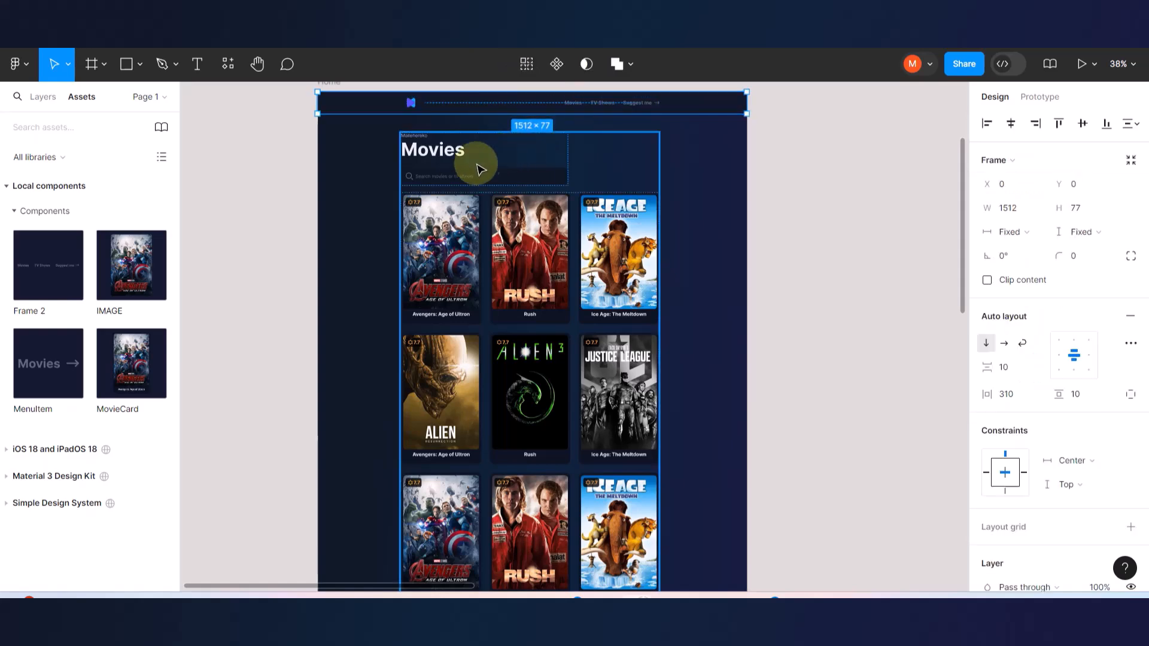
scroll(658, 105, up, 5)
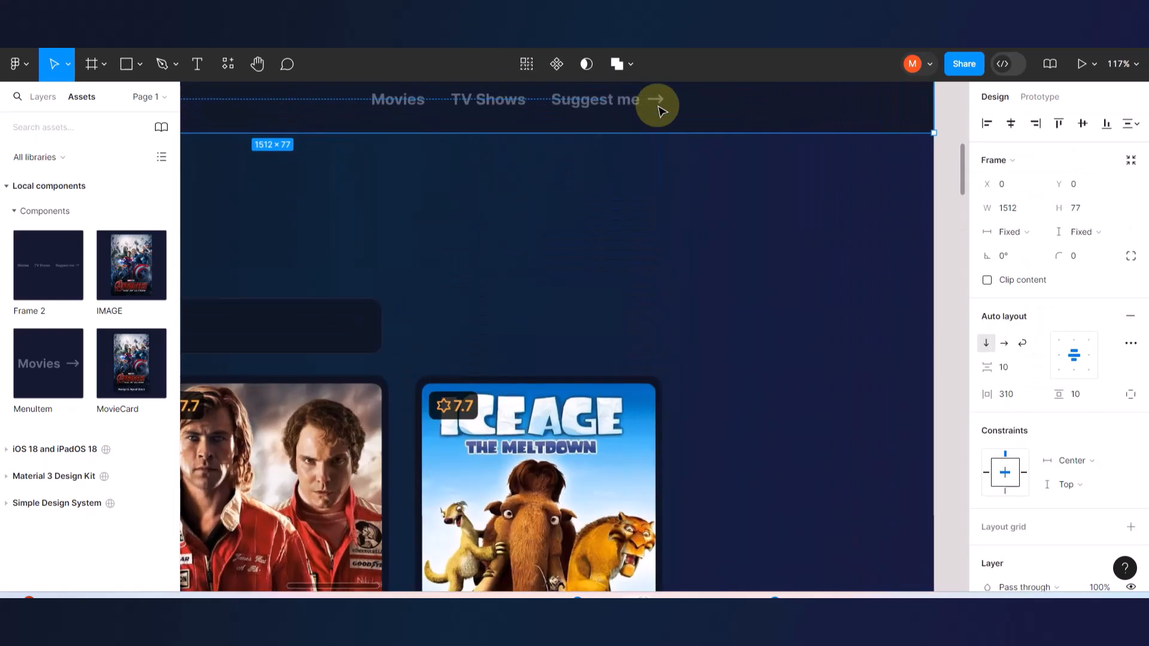
scroll(615, 219, down, 5)
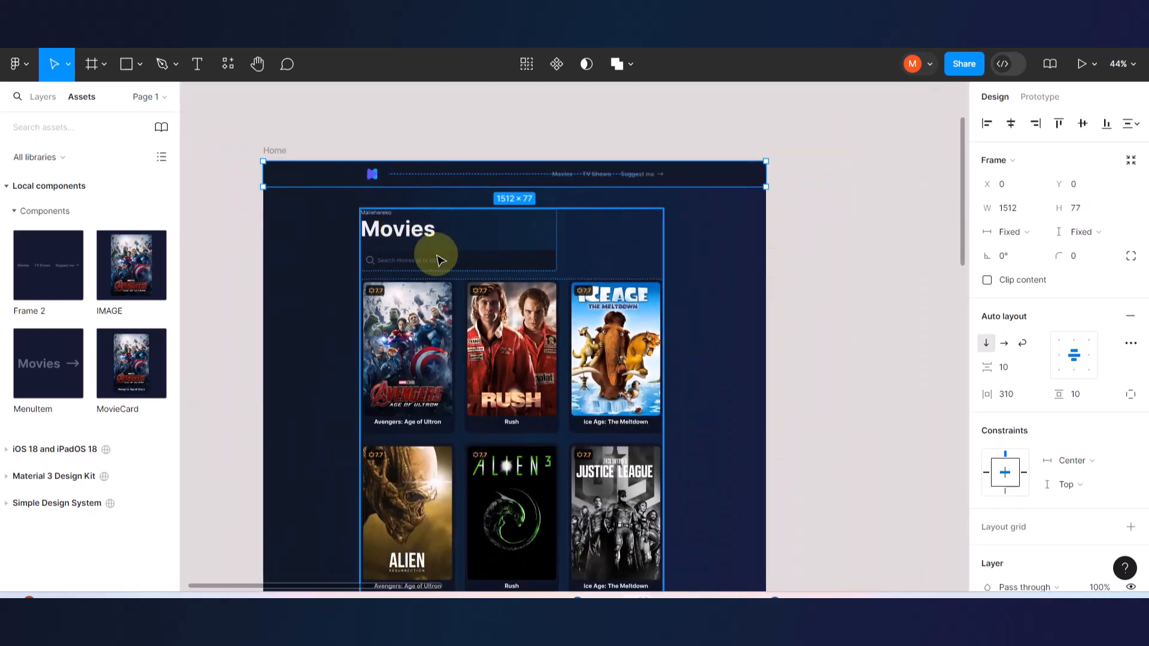
scroll(441, 261, down, 5)
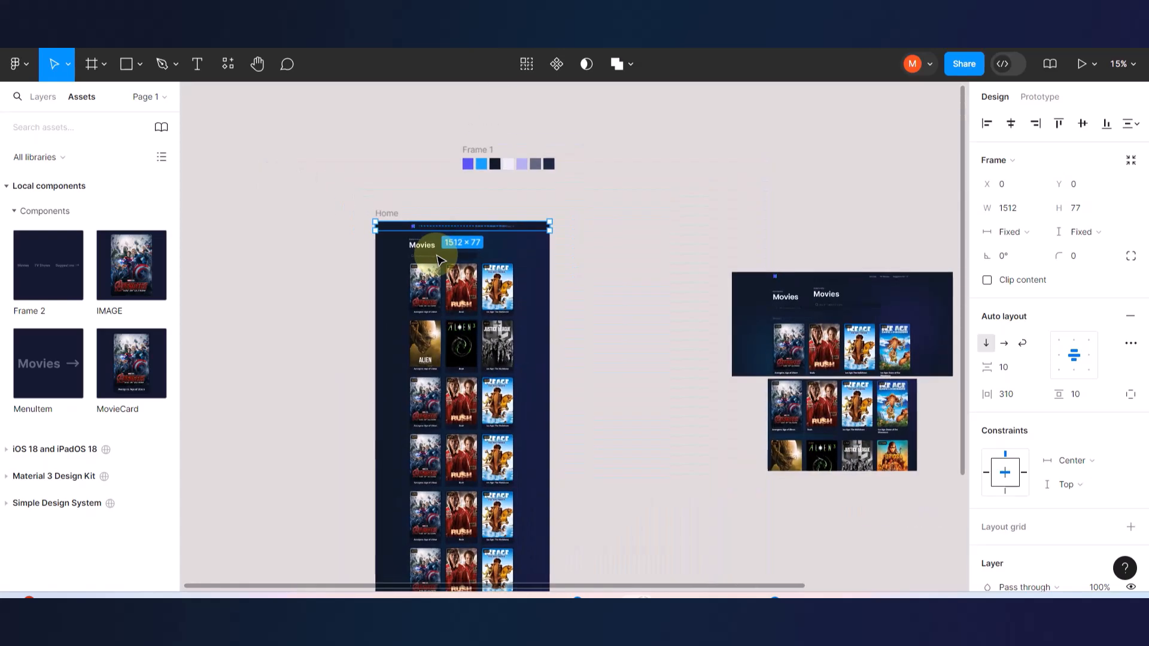
scroll(484, 372, down, 3)
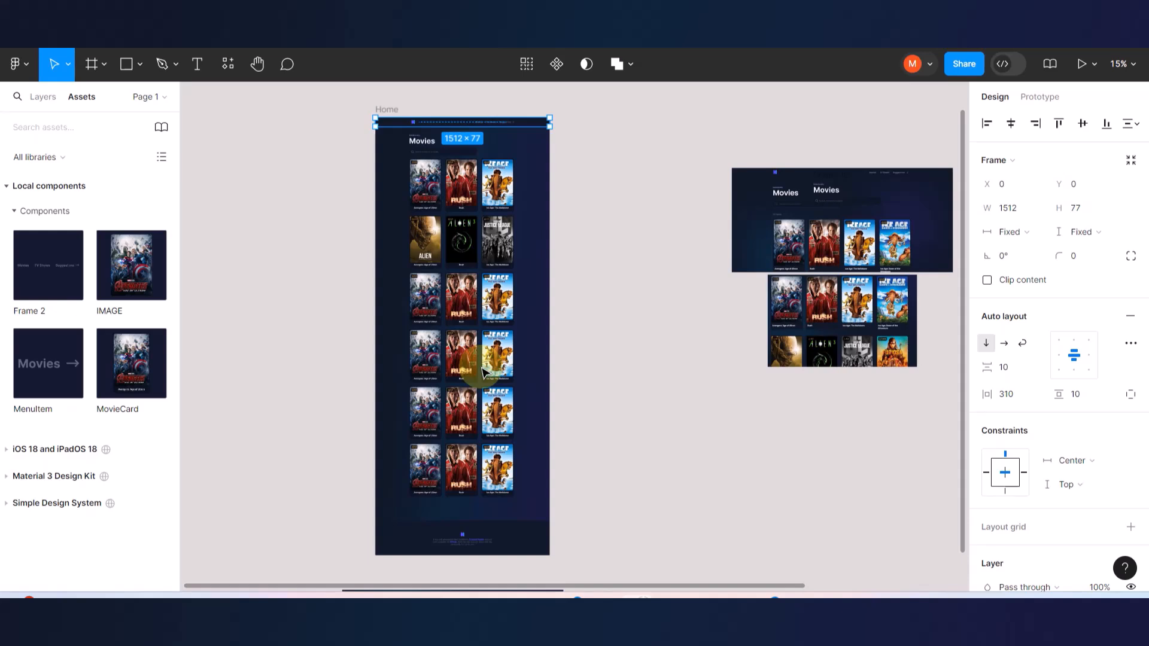
click(619, 274)
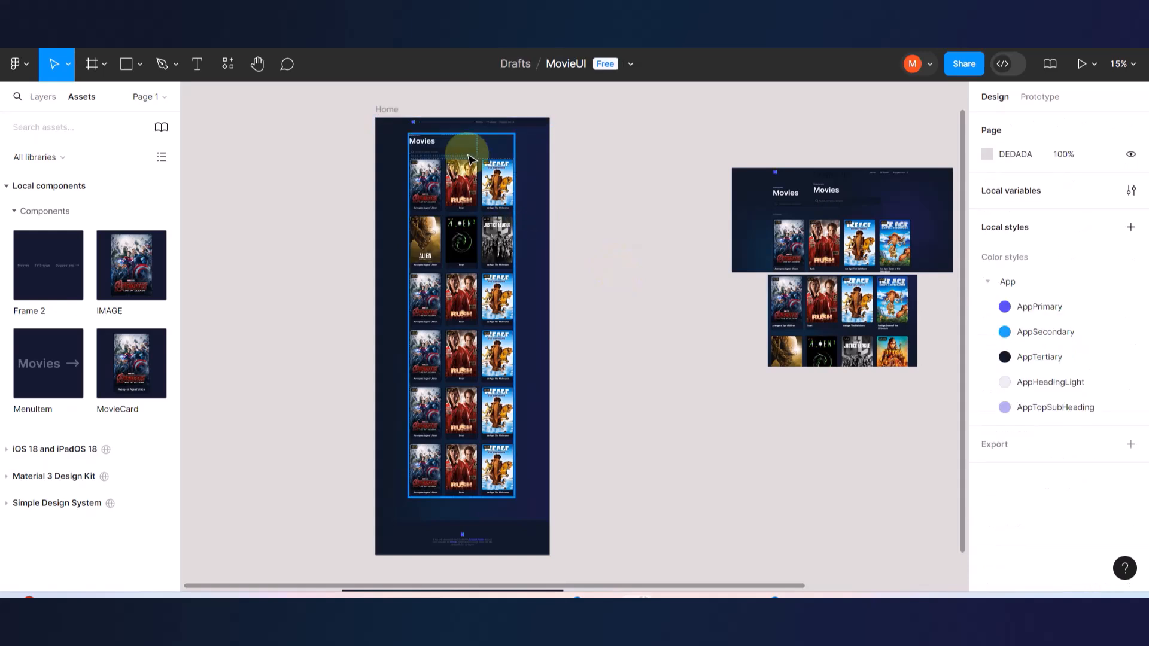
scroll(441, 190, up, 4)
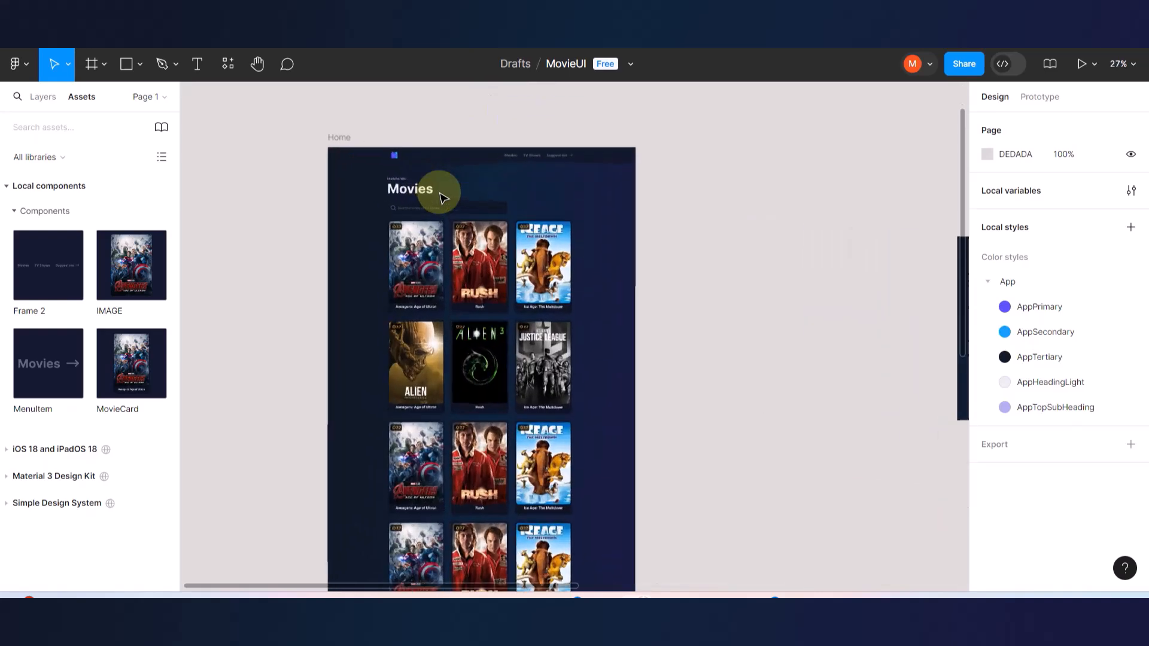
scroll(440, 193, up, 3)
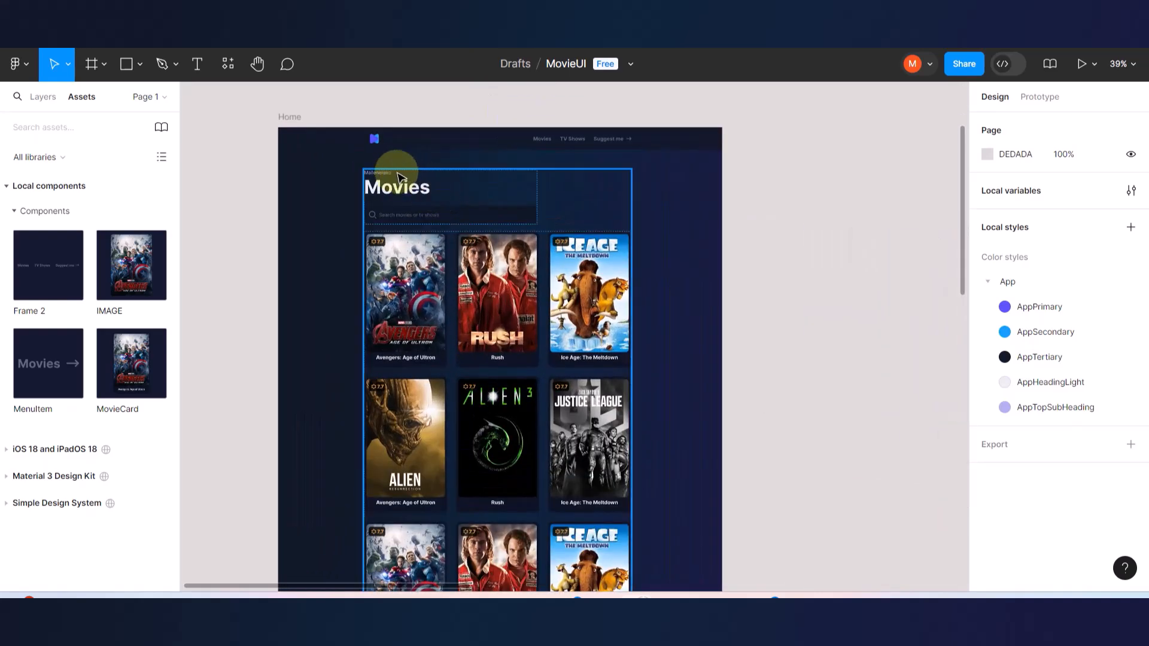
click(398, 177)
scroll(439, 242, down, 3)
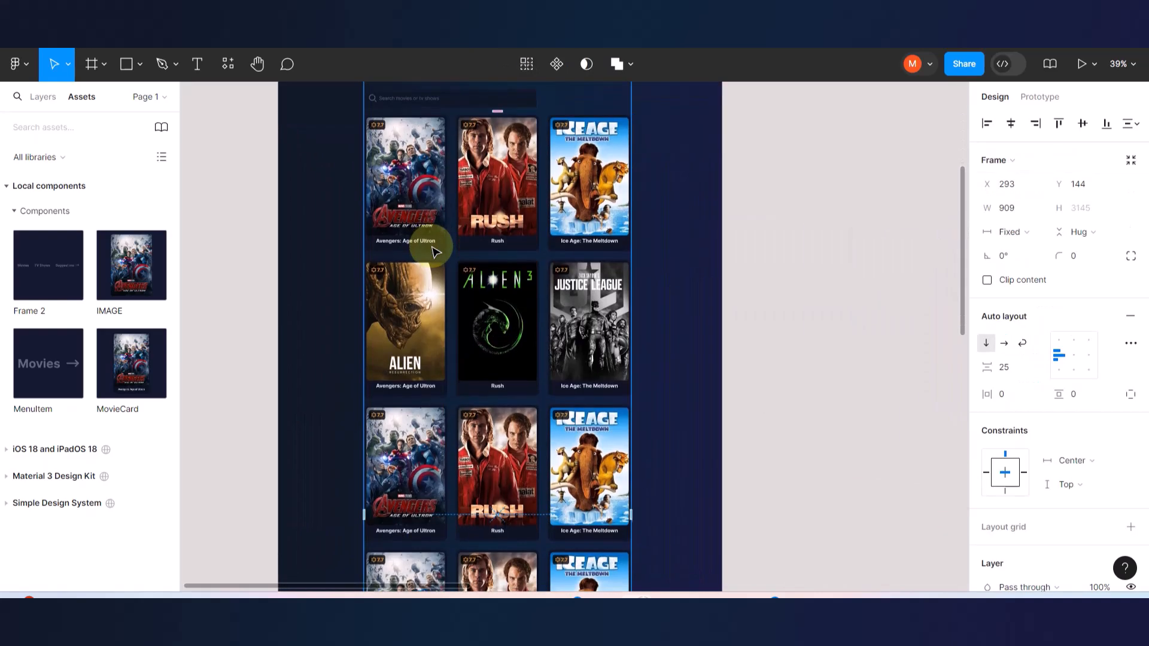
drag(456, 238, 608, 236)
key(ctrl+z)
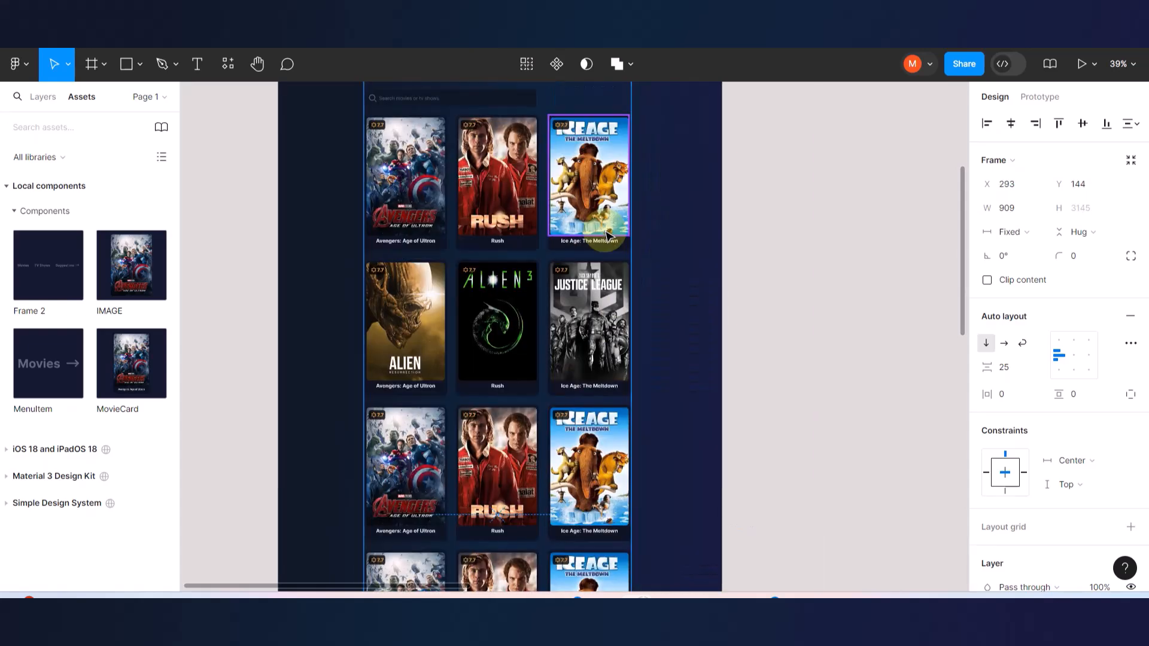
- Move the footer up to Y 3390, closer to the last row of movie cards on the Home page
scroll(608, 237, down, 7)
scroll(606, 235, down, 4)
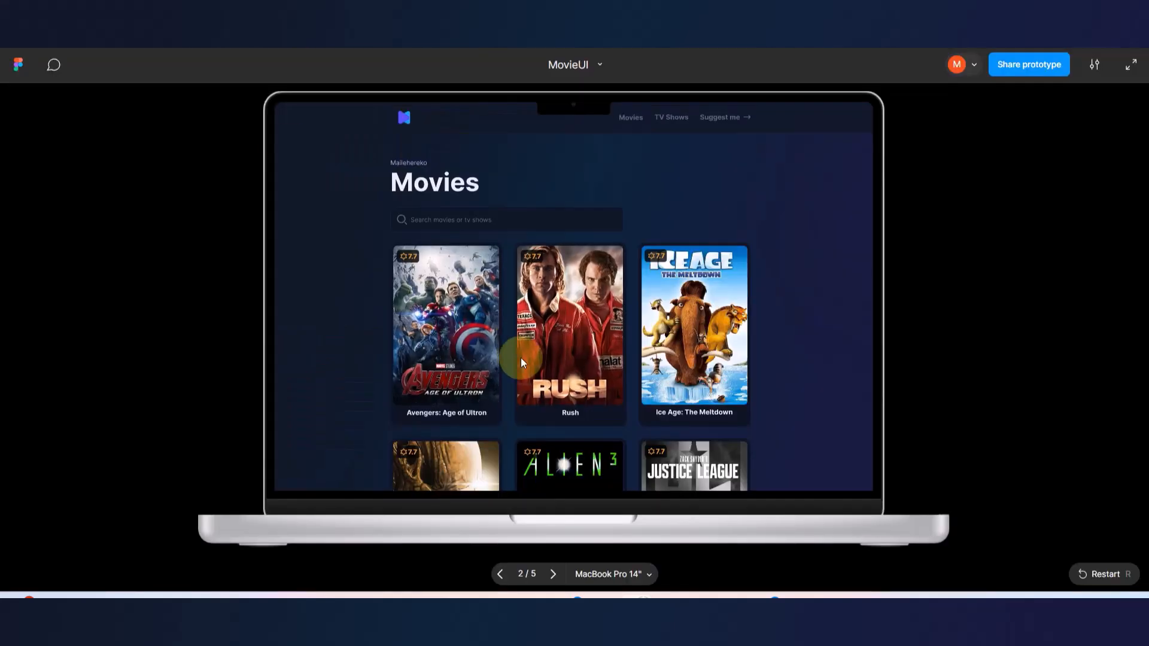
scroll(521, 357, down, 2)
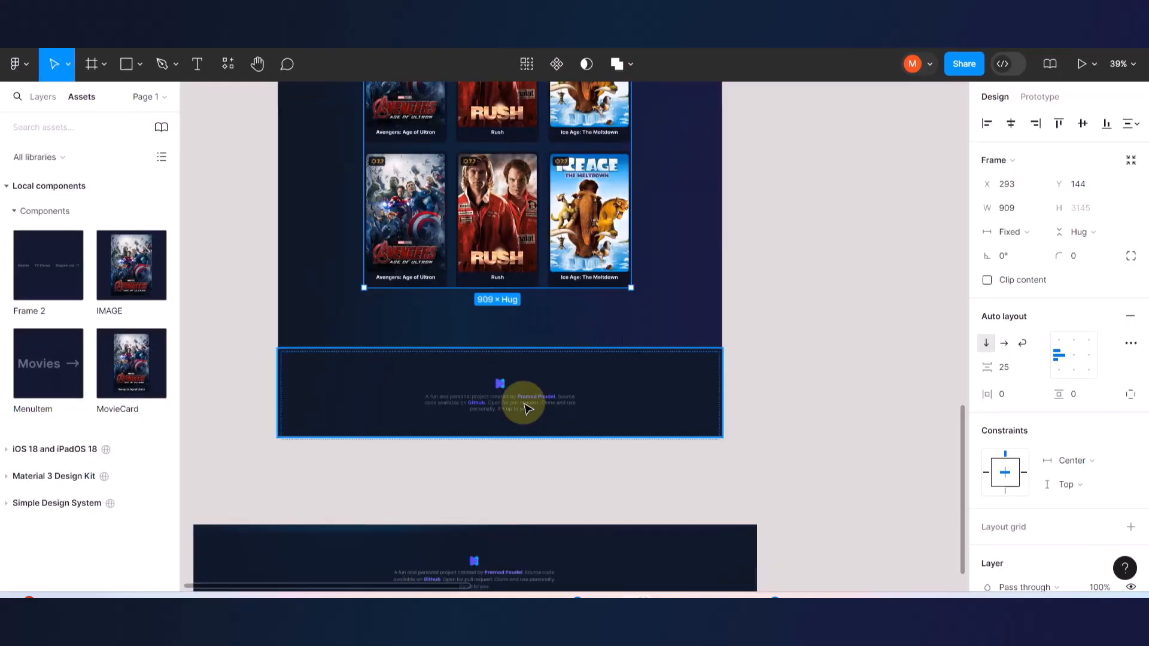
scroll(526, 403, down, 5)
scroll(526, 406, up, 5)
click(335, 363)
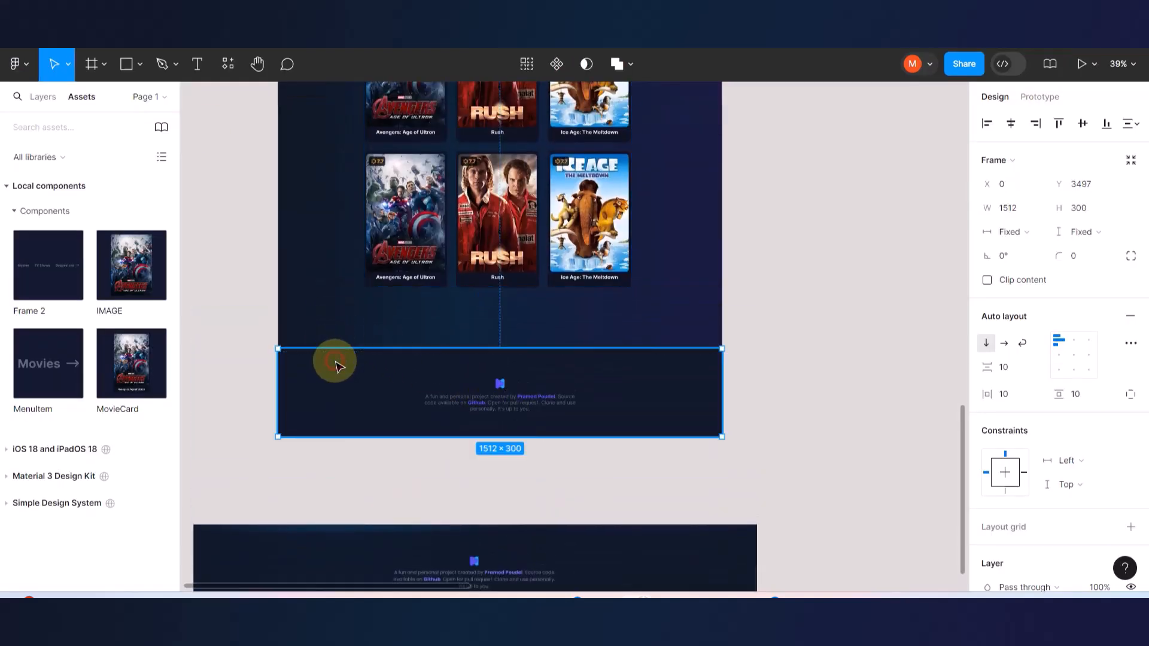
drag(336, 364, 336, 348)
click(328, 423)
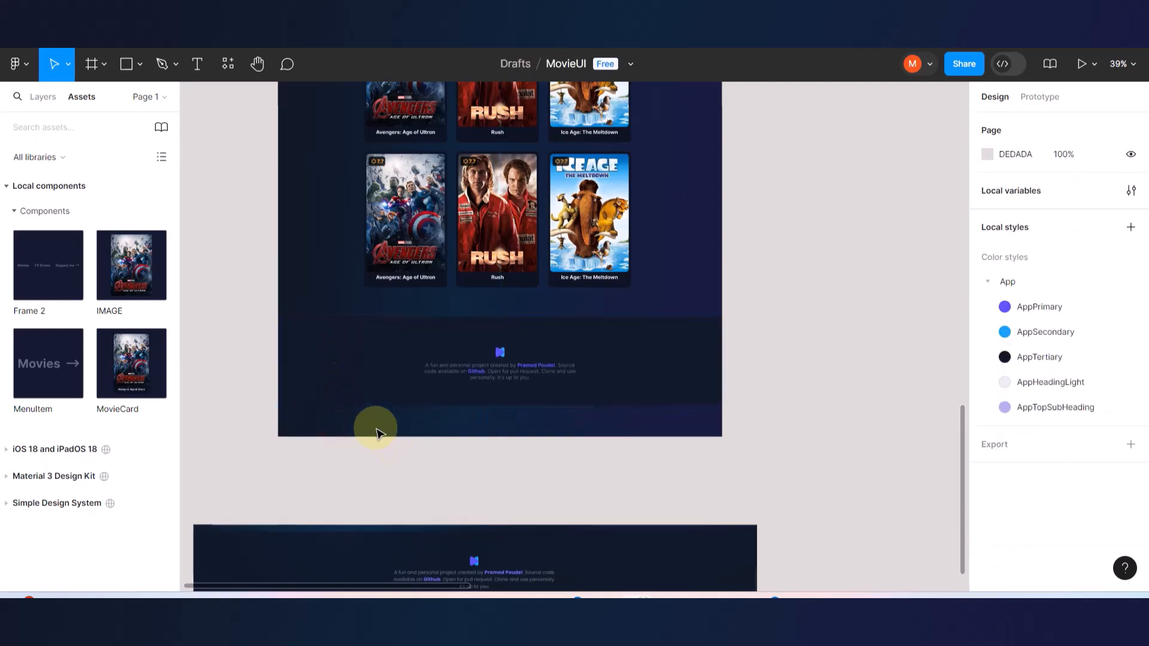
- Shorten the Home frame to a height of 3690 so that it ends at the footer's lower edge
scroll(313, 275, up, 10)
click(290, 378)
scroll(428, 379, down, 20)
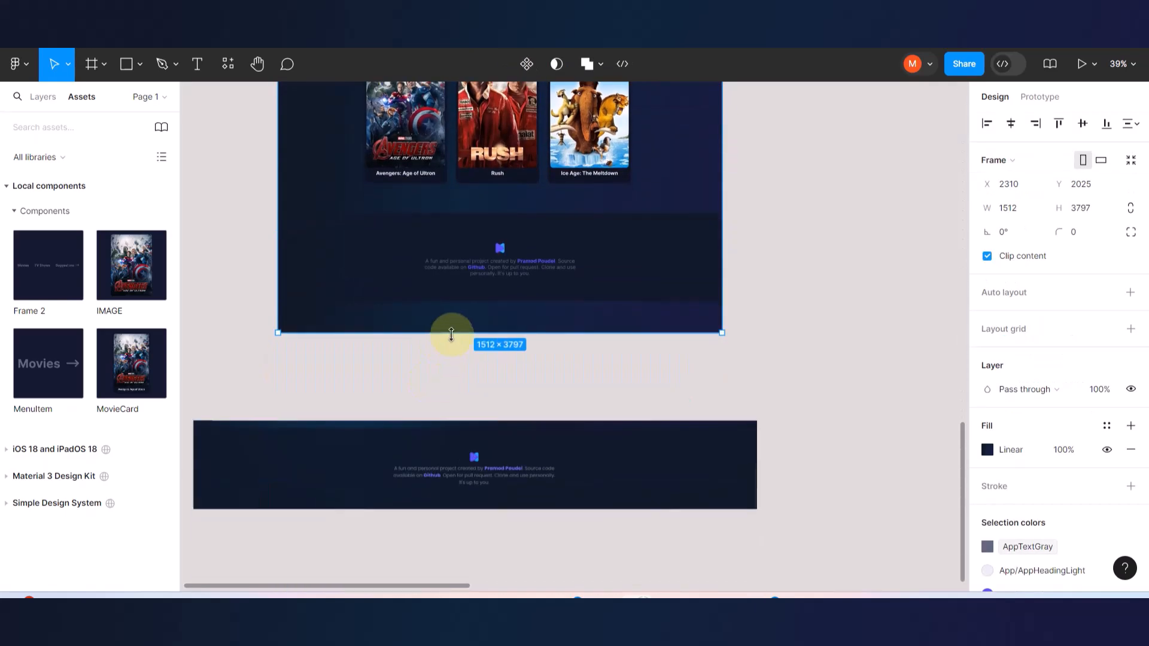
drag(452, 332, 457, 302)
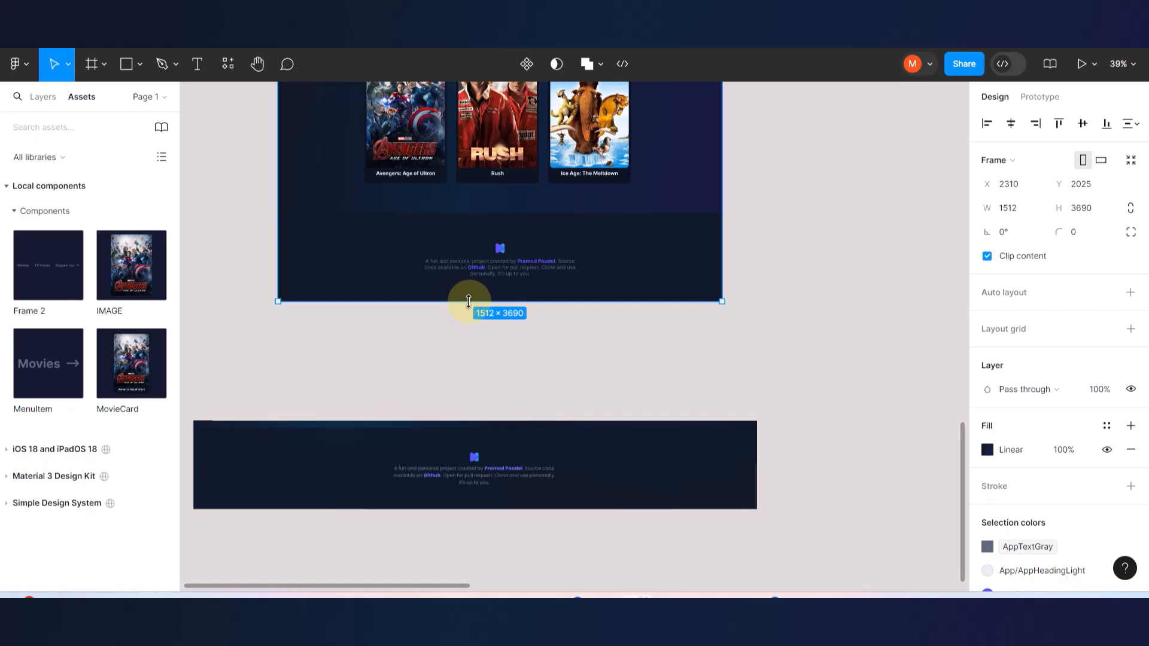
- Combine the footer and the movie content frame into one vertical auto layout frame
scroll(575, 288, up, 4)
click(577, 357)
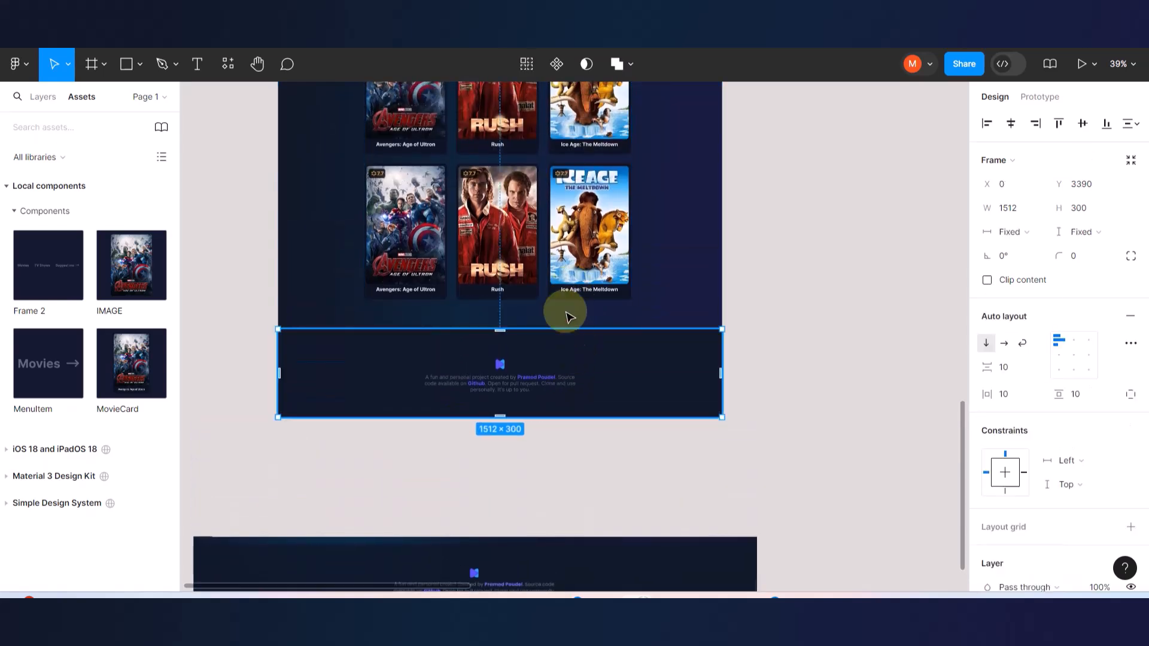
shift+click(516, 241)
scroll(517, 241, up, 15)
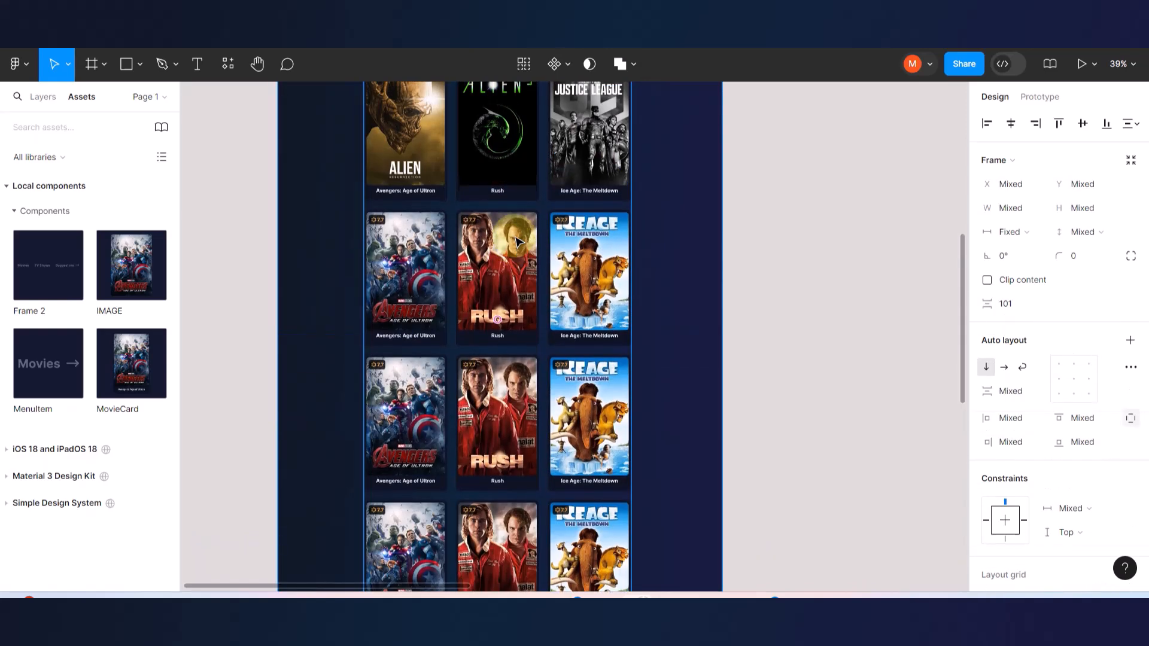
scroll(516, 241, down, 4)
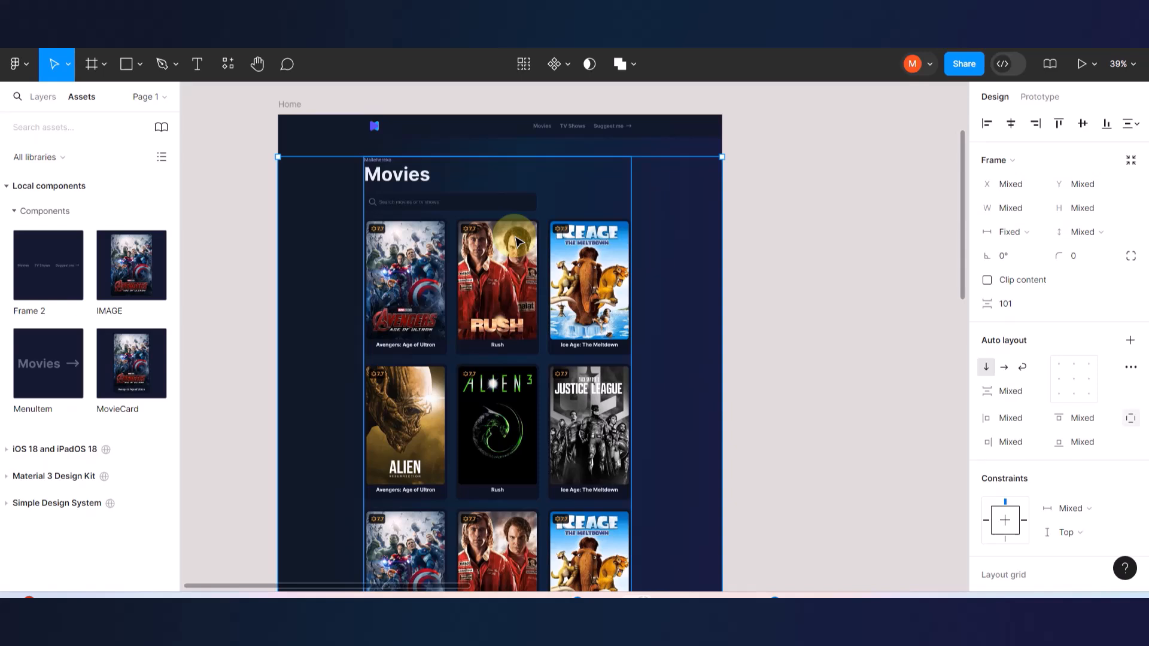
key(shift+a)
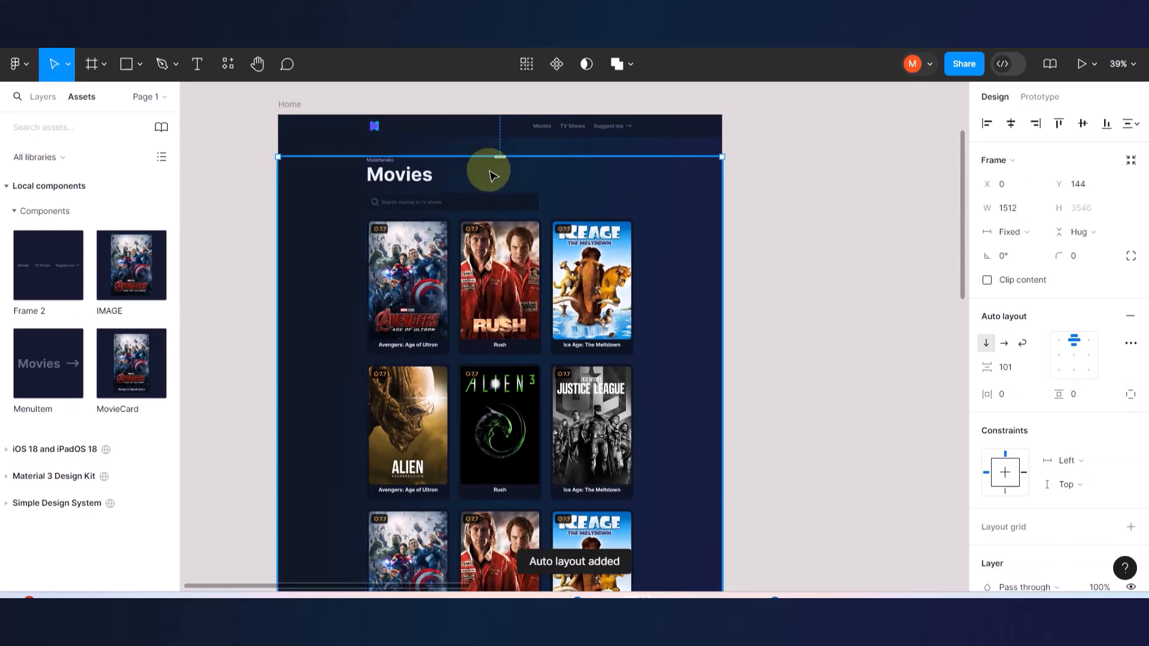
- Extend the upper edge of the combined content frame to Y 3, giving it a height of 3687
scroll(488, 173, up, 2)
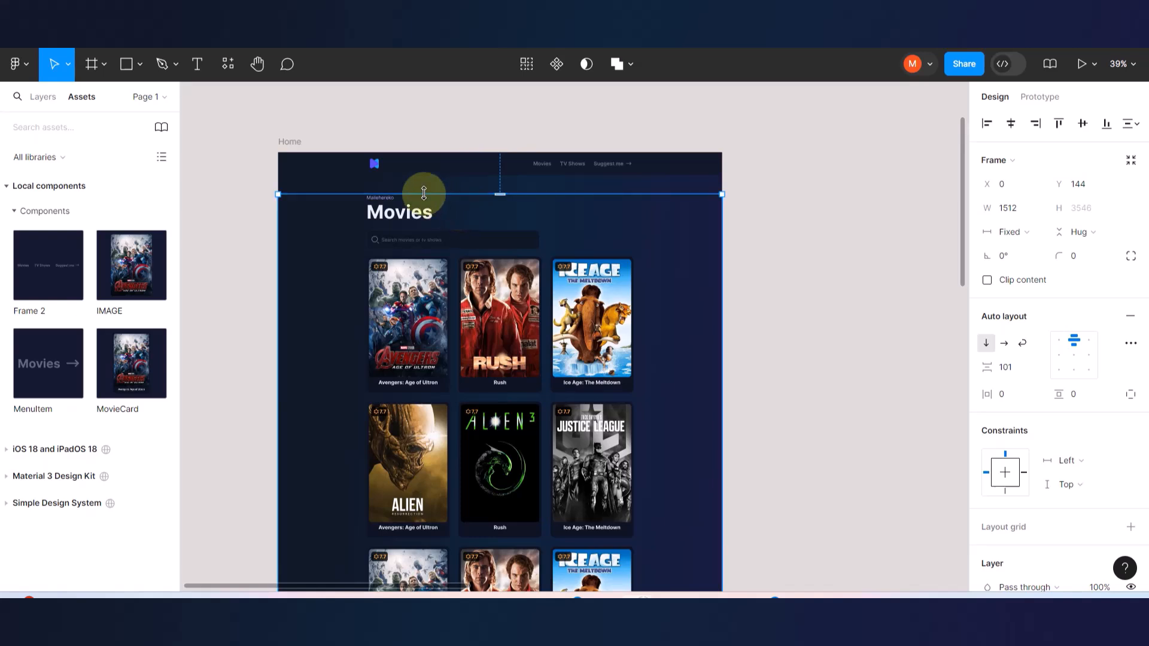
scroll(425, 192, up, 3)
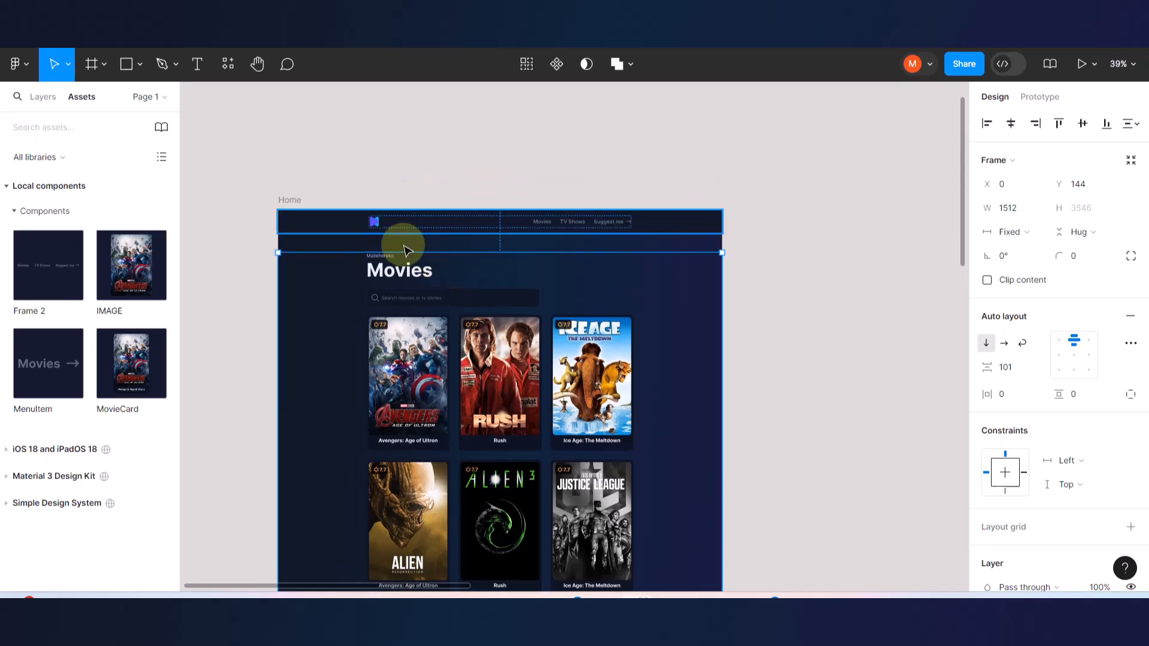
scroll(397, 256, up, 5)
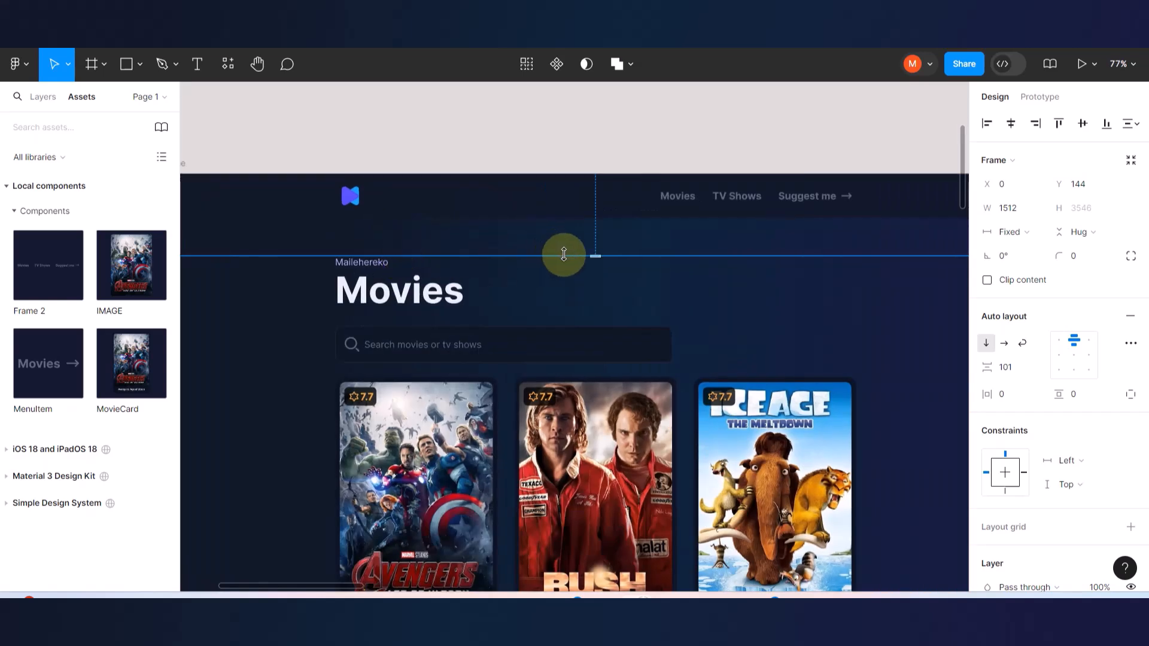
drag(564, 251, 584, 175)
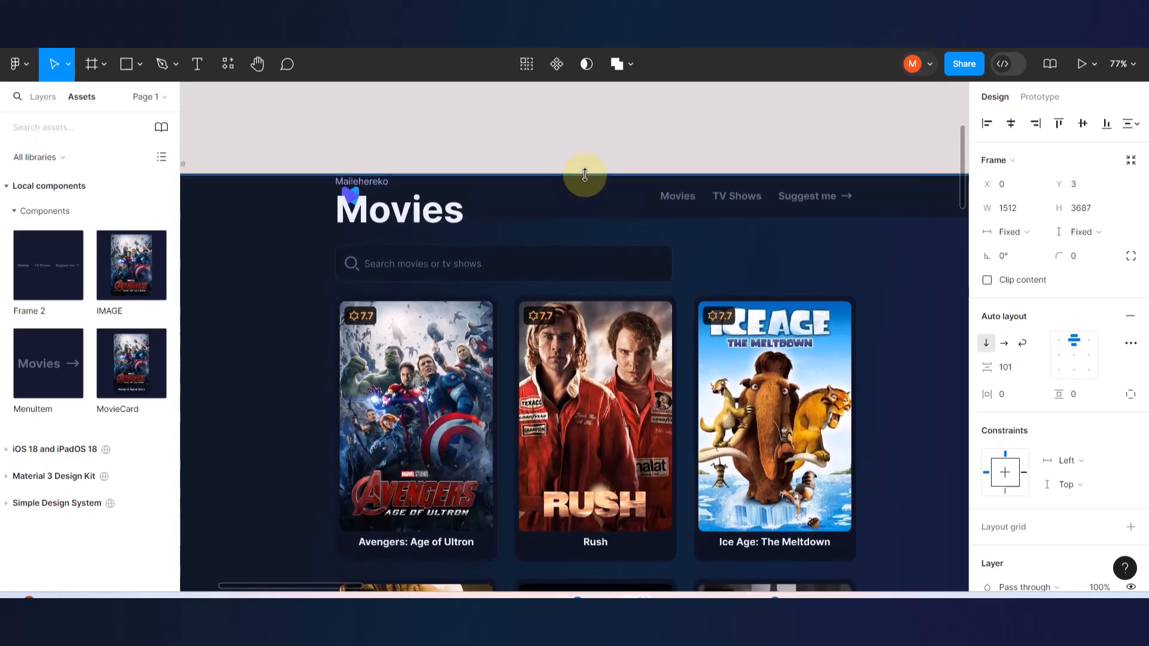
- Align the combined frame's auto layout contents to bottom center and check the page down to the footer
scroll(585, 174, down, 3)
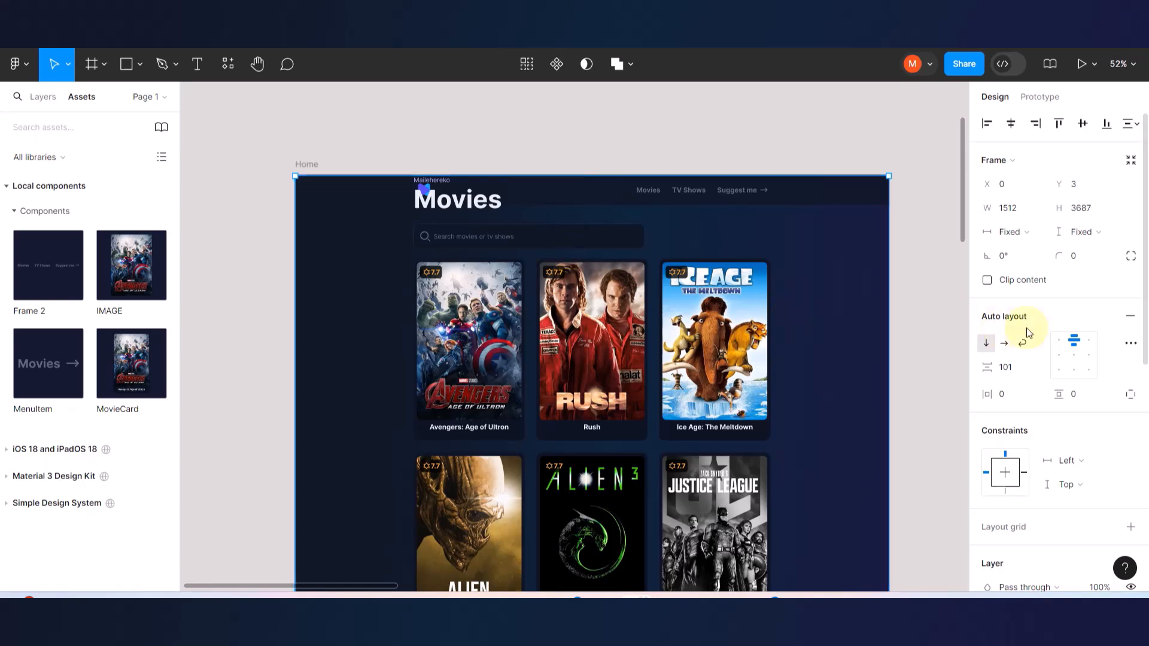
click(1074, 356)
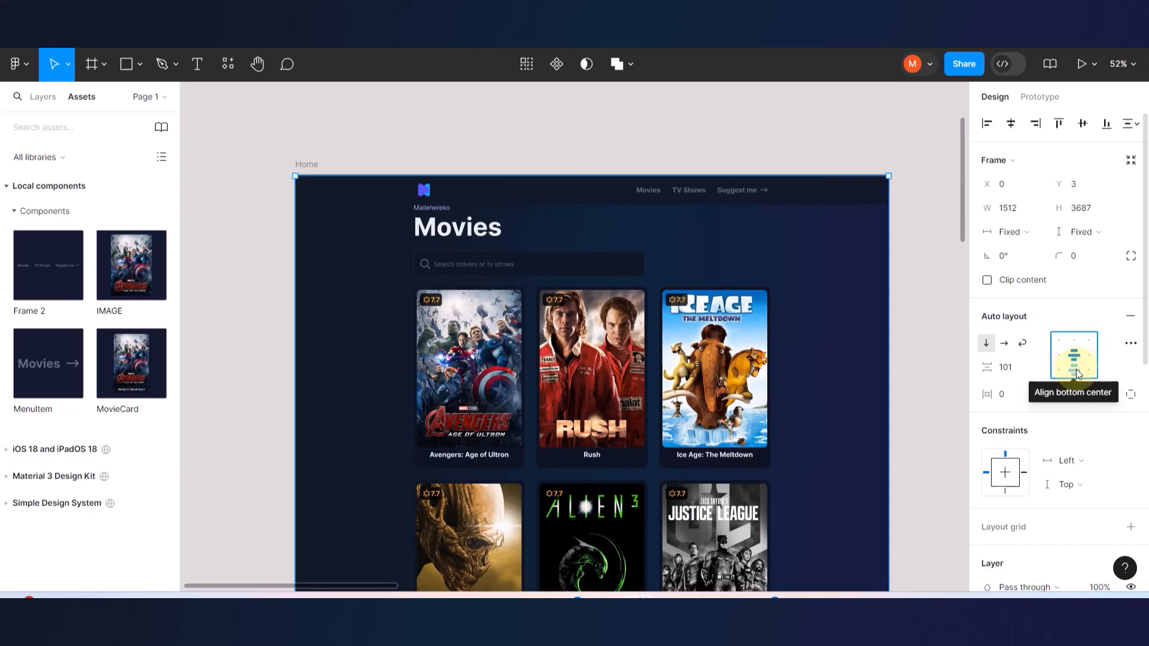
click(1077, 374)
scroll(703, 335, down, 5)
scroll(703, 335, down, 7)
scroll(621, 473, up, 2)
scroll(621, 473, up, 10)
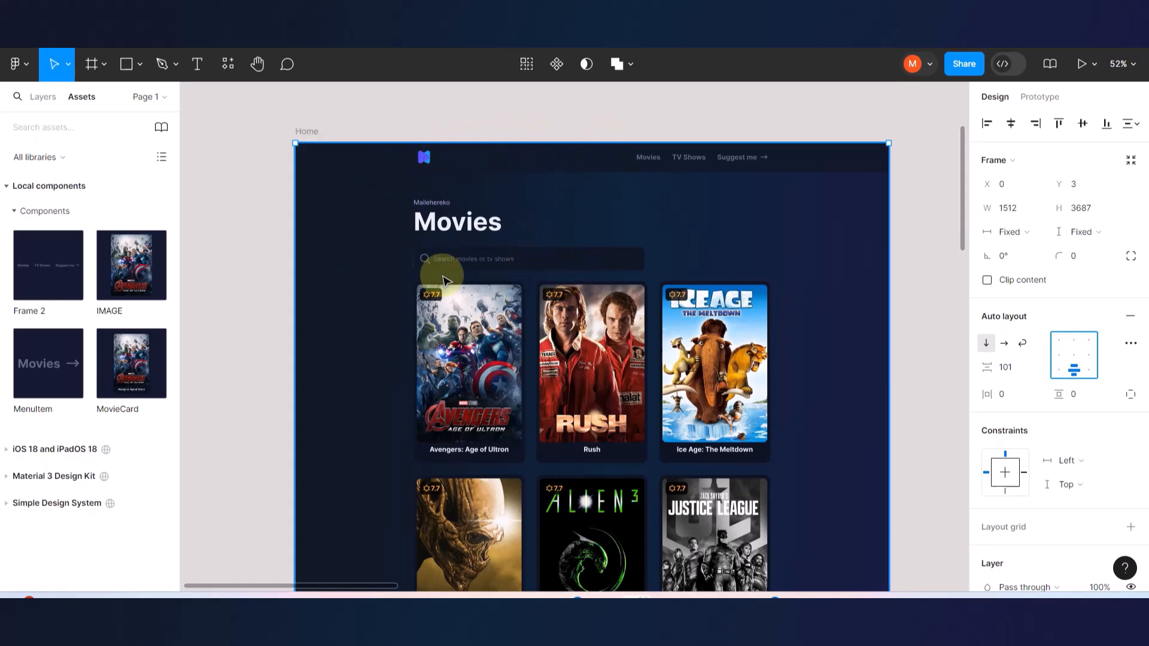
drag(524, 277, 545, 150)
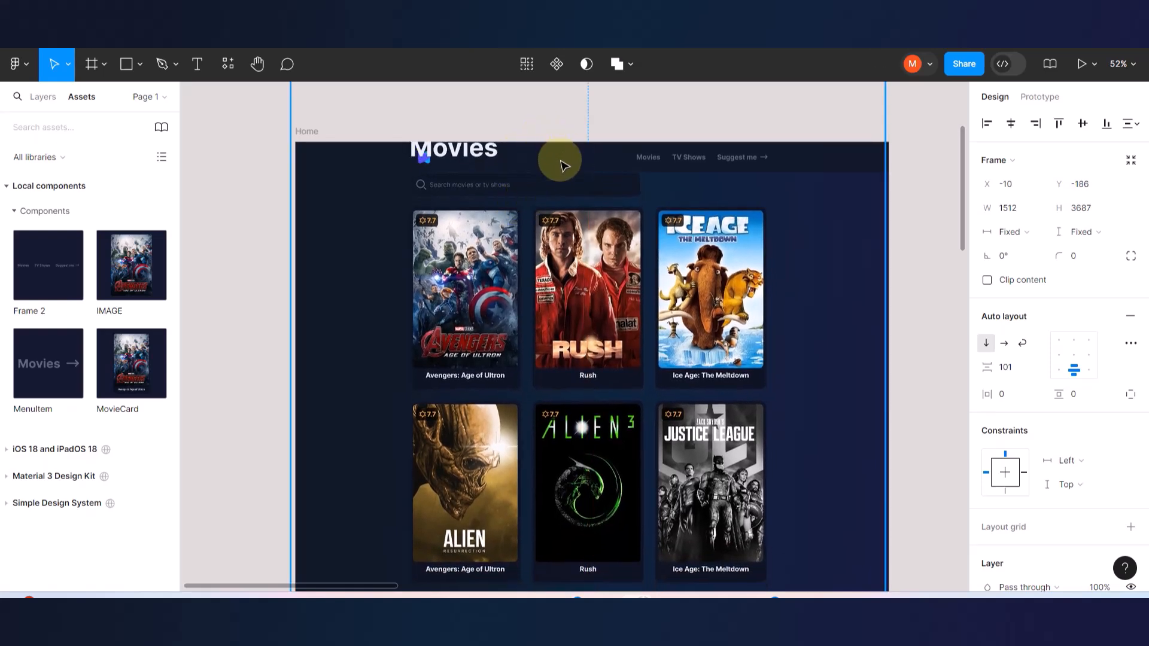
key(ctrl+z)
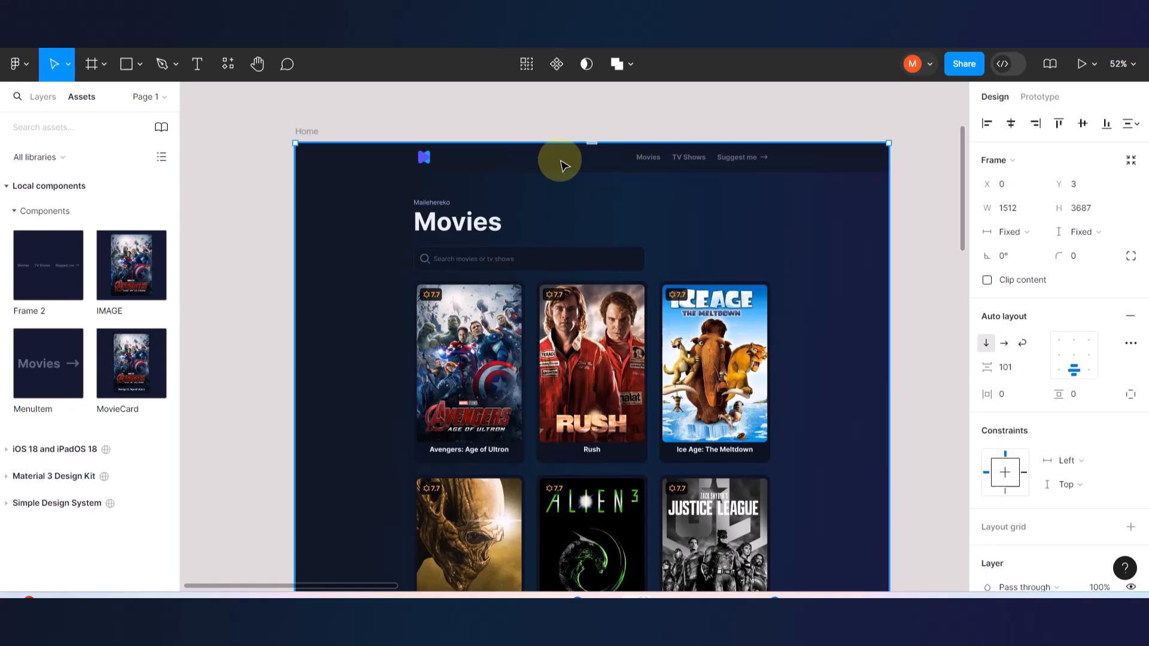
click(501, 104)
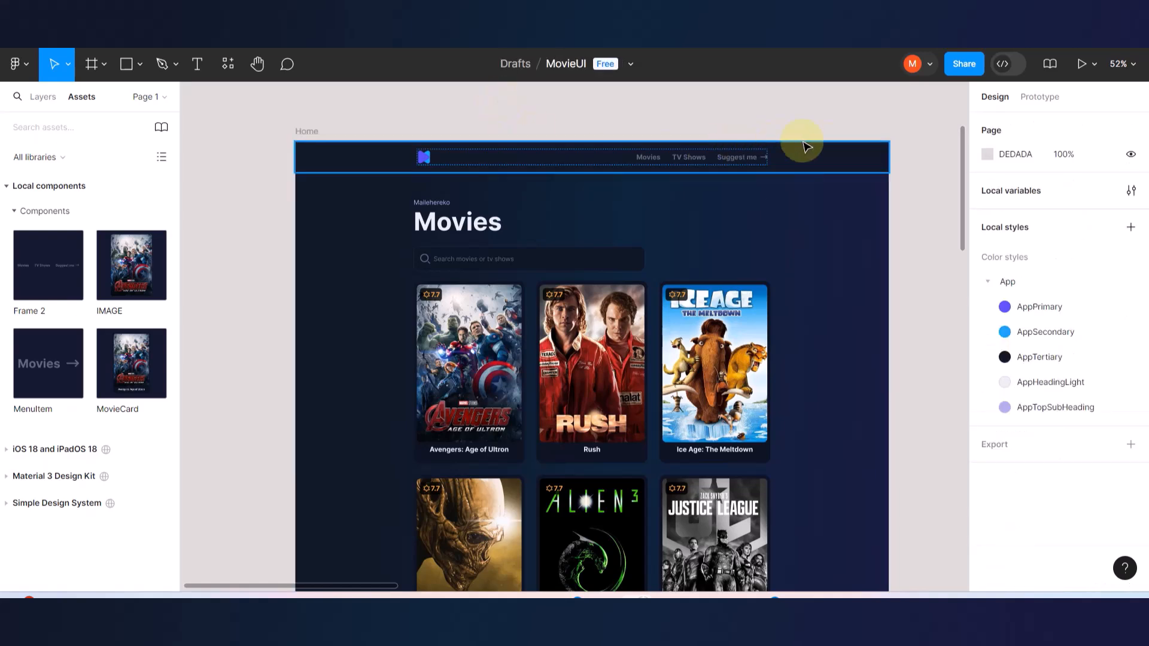
- Move the combined content frame down to Y 110 and bring the Header frame to the front
click(829, 160)
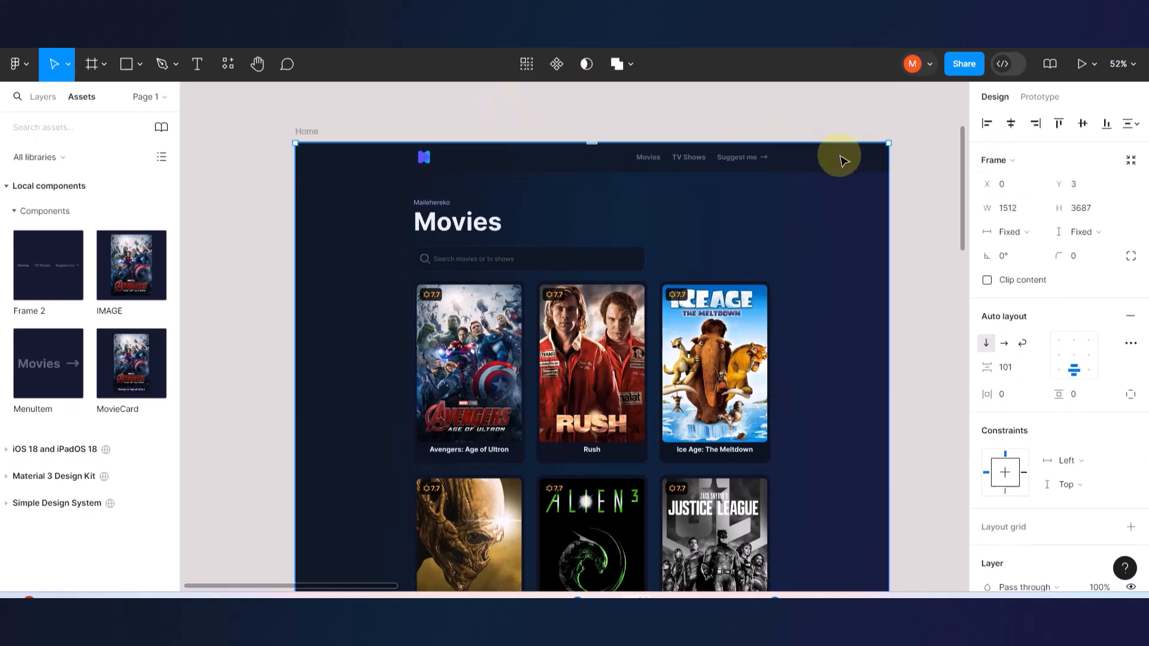
drag(618, 305, 618, 348)
click(544, 158)
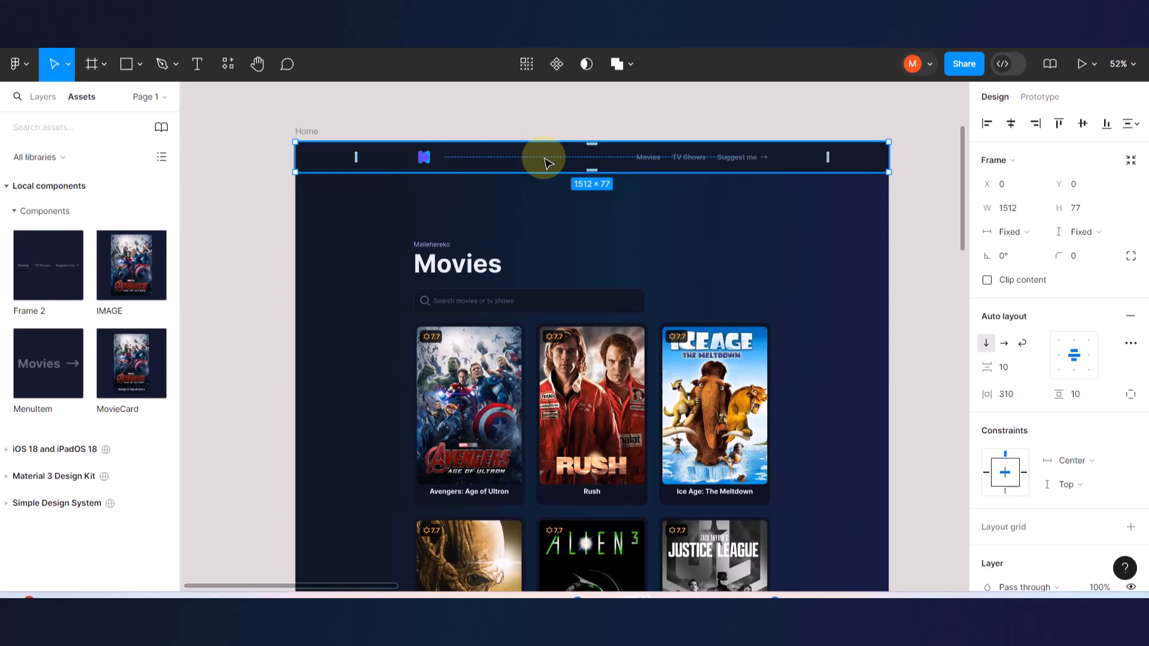
right_click(544, 159)
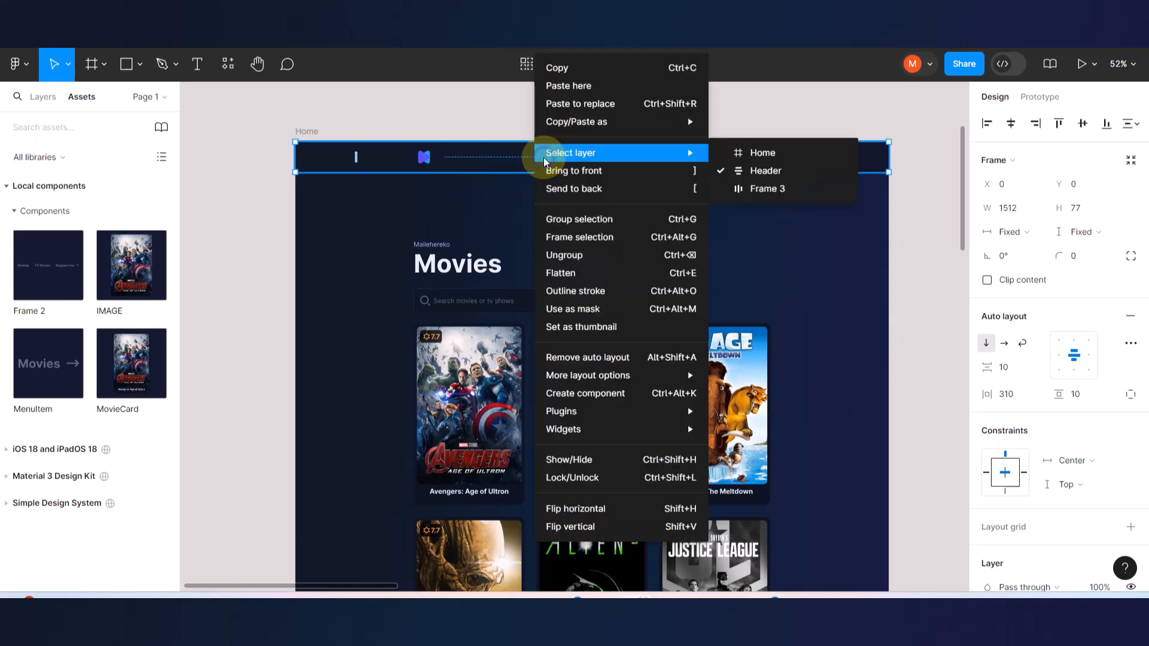
click(578, 172)
click(533, 113)
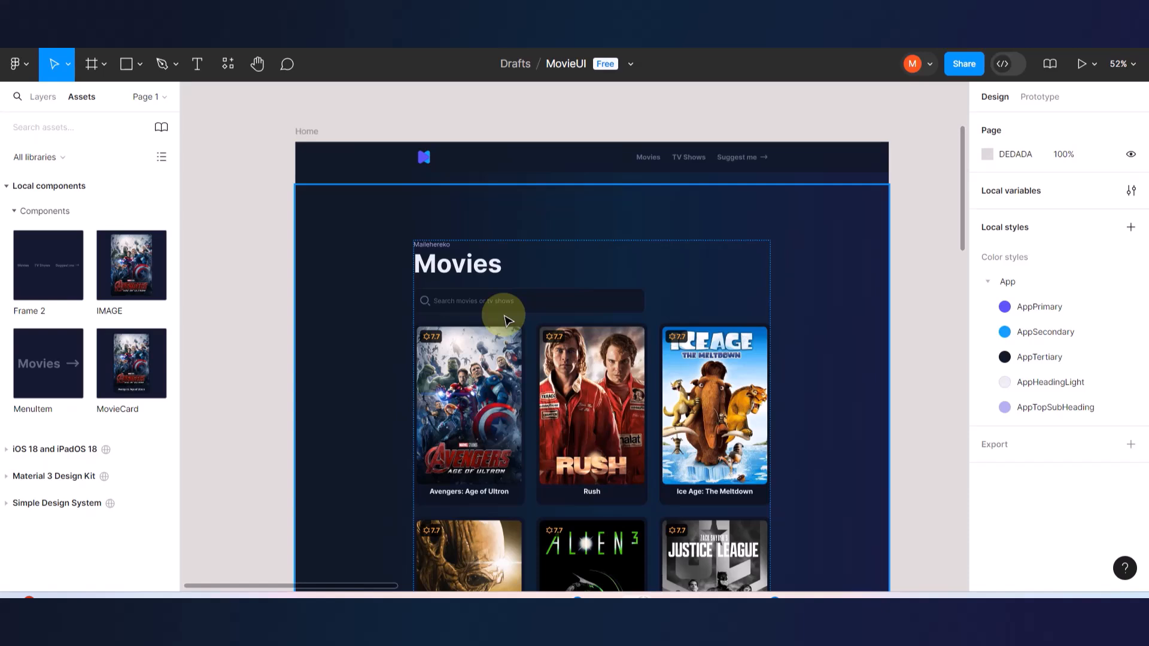
click(506, 320)
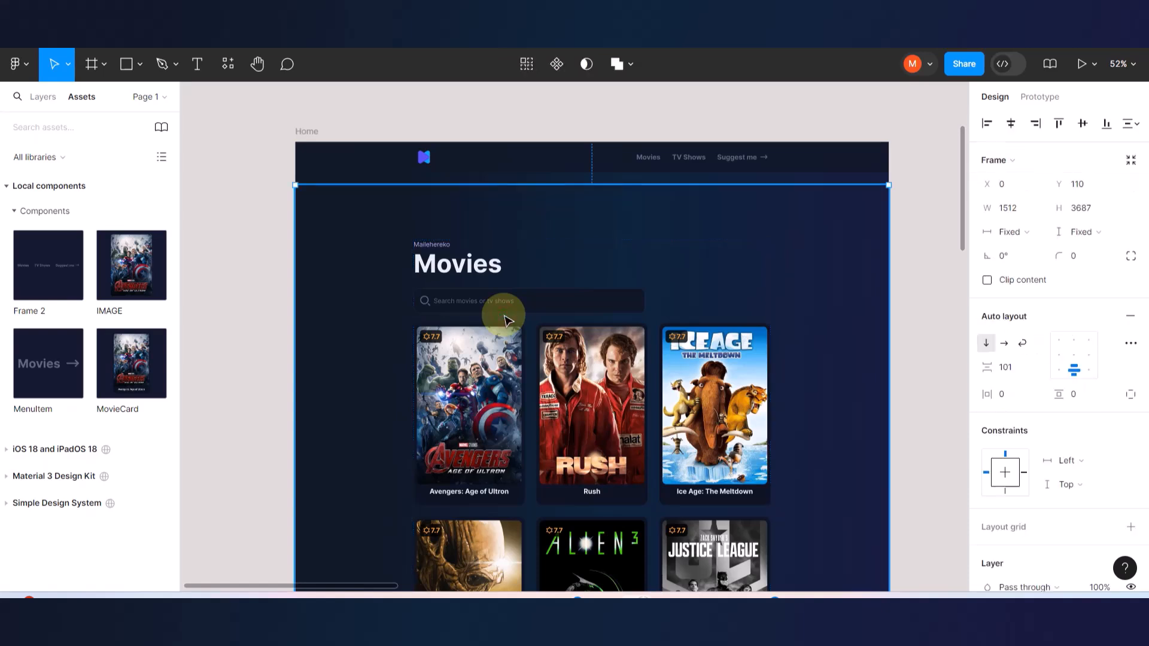
drag(501, 312, 498, 164)
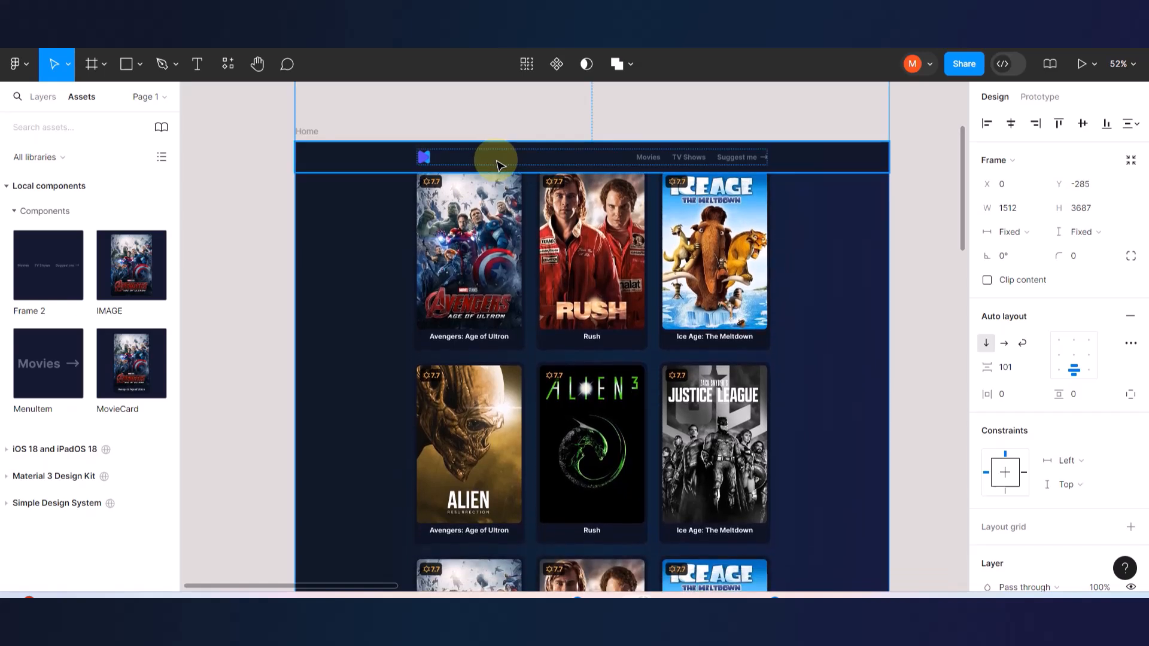
key(ctrl+z)
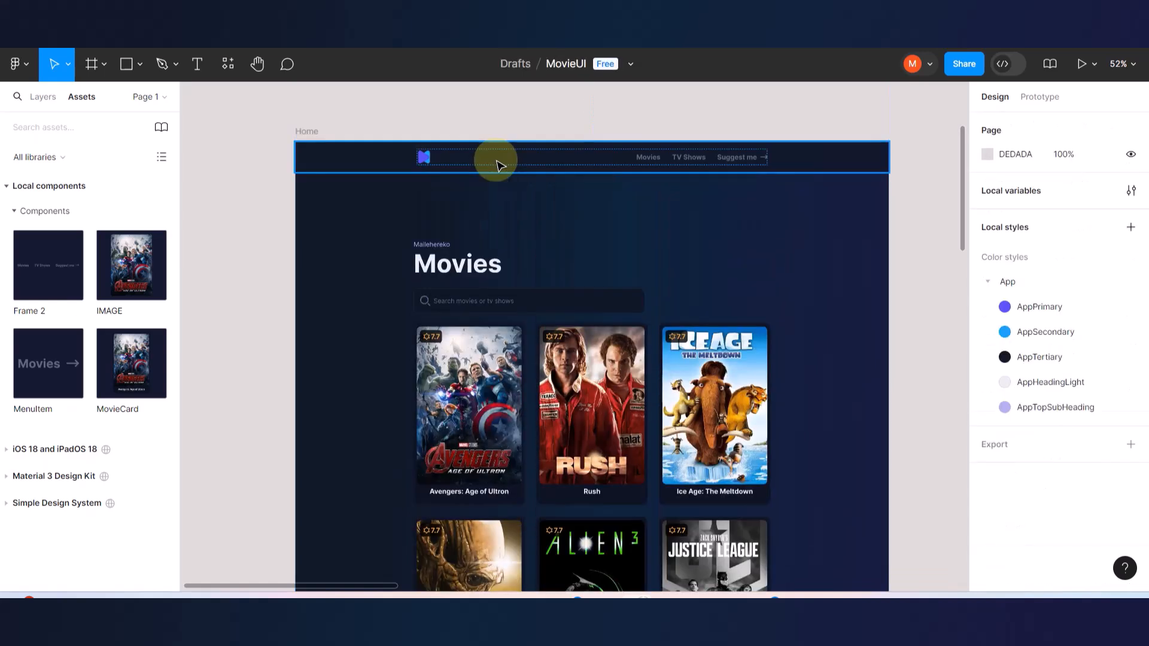
- Move the combined content frame up to Y 0 so that it starts at the Home frame's upper edge
click(455, 287)
drag(458, 265, 456, 248)
scroll(456, 249, down, 5)
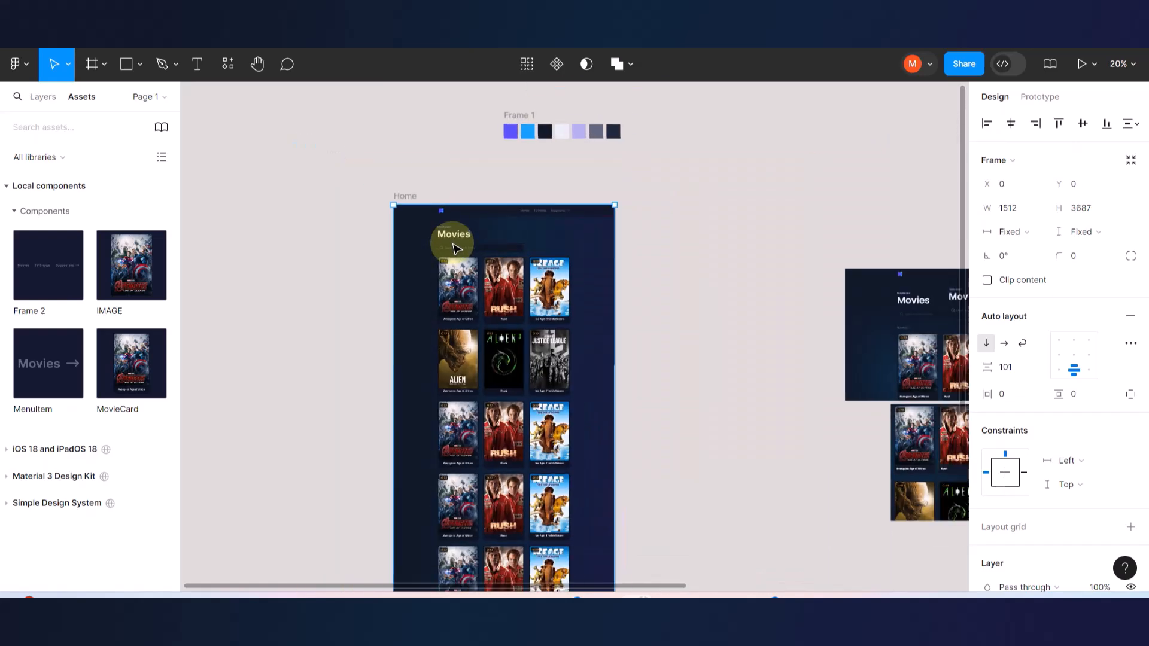
click(732, 276)
- Review the Home page's header, Movies heading and card grid at overview and close-up scale
scroll(652, 297, down, 3)
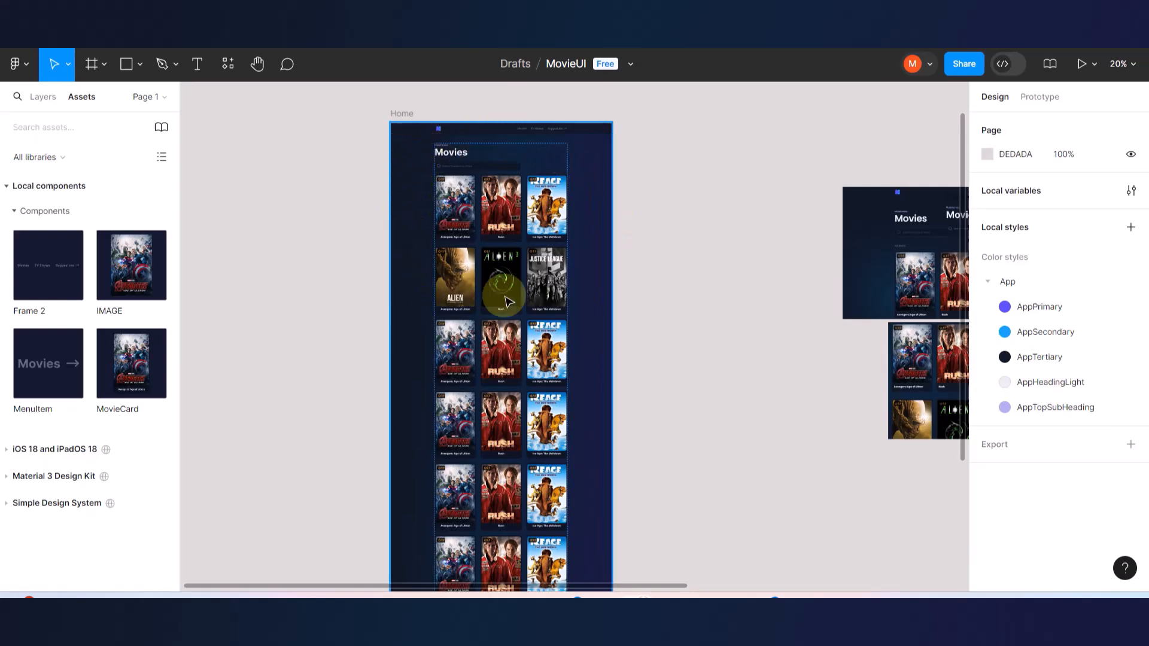
scroll(541, 144, up, 4)
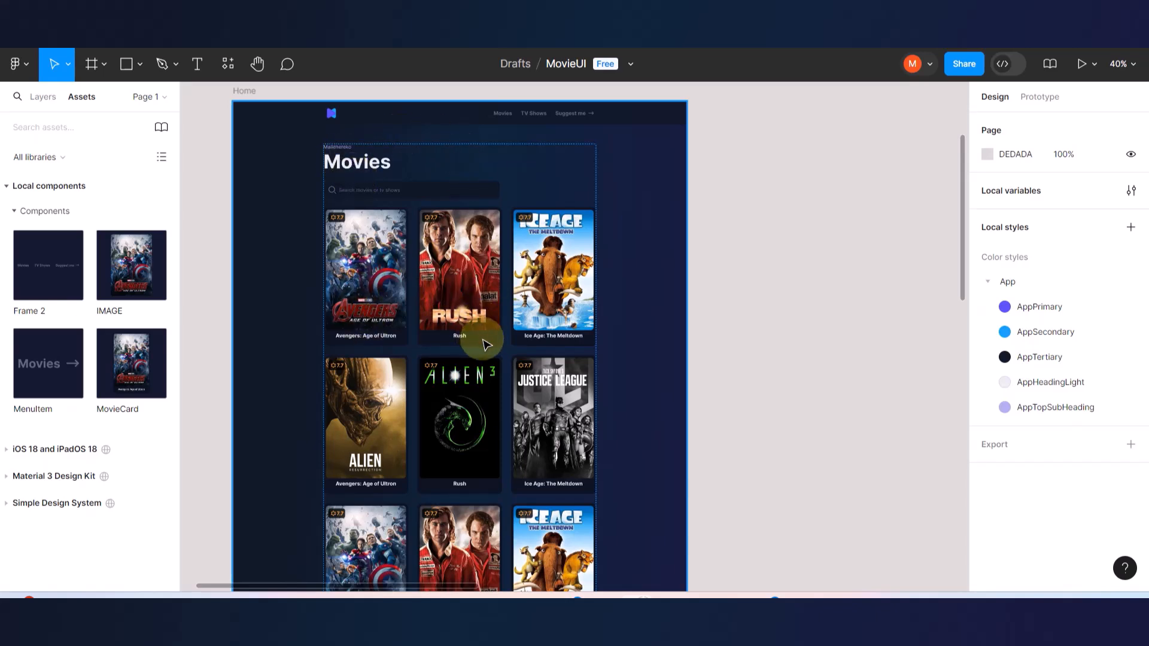
scroll(516, 432, down, 3)
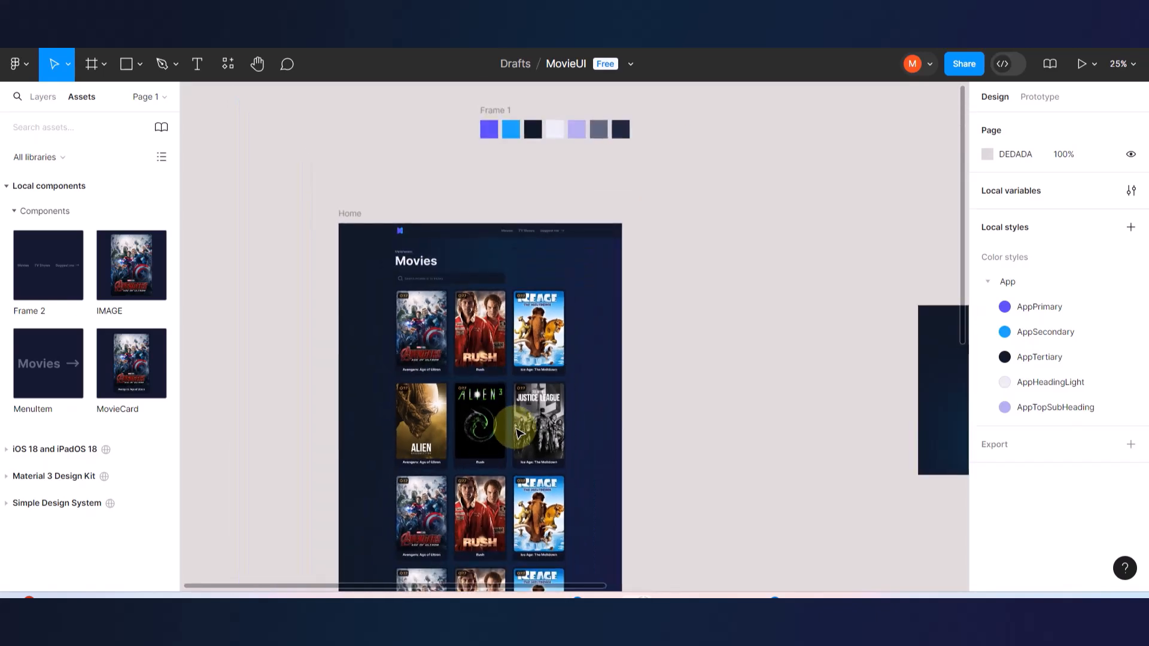
scroll(531, 300, up, 5)
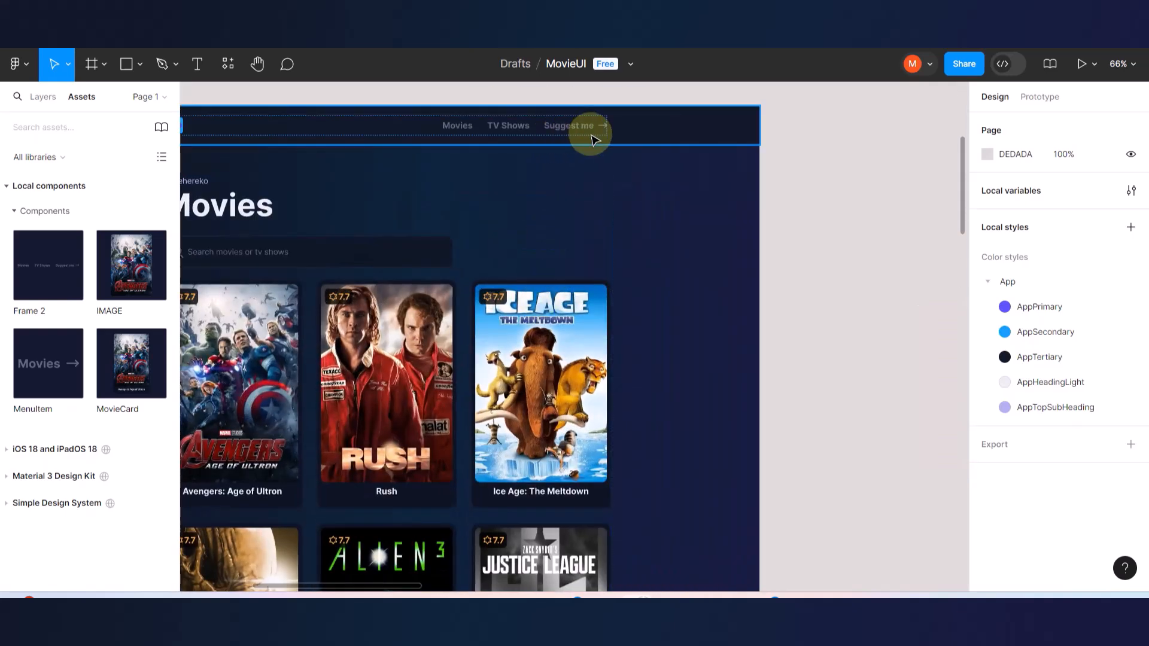
scroll(608, 231, down, 3)
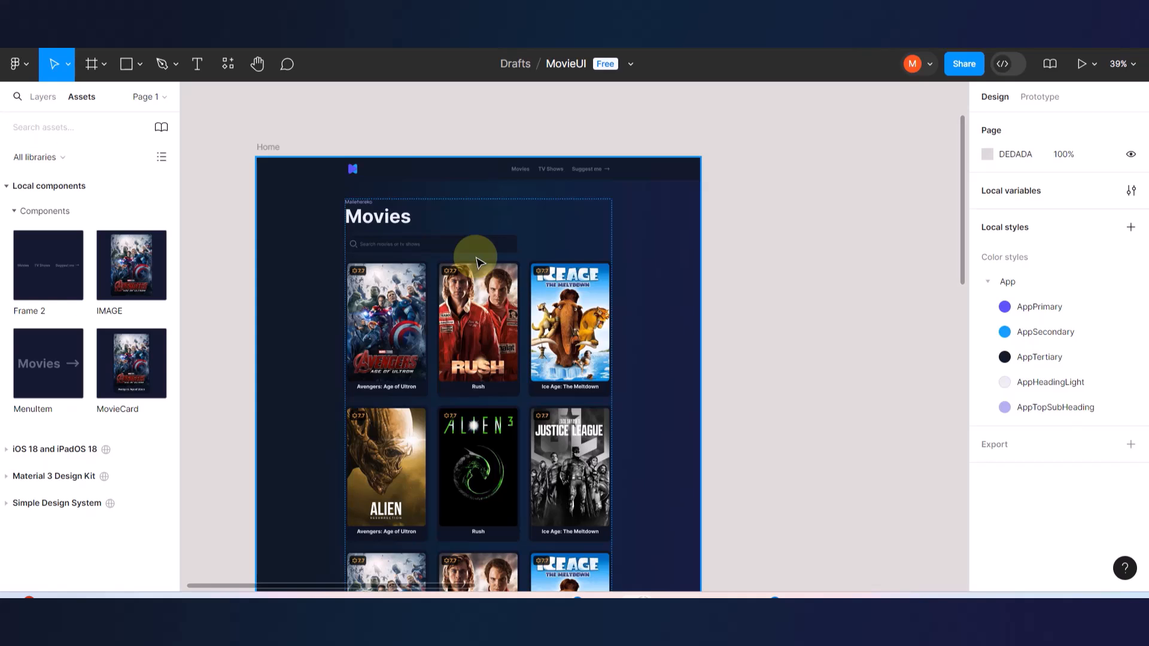
scroll(478, 261, down, 4)
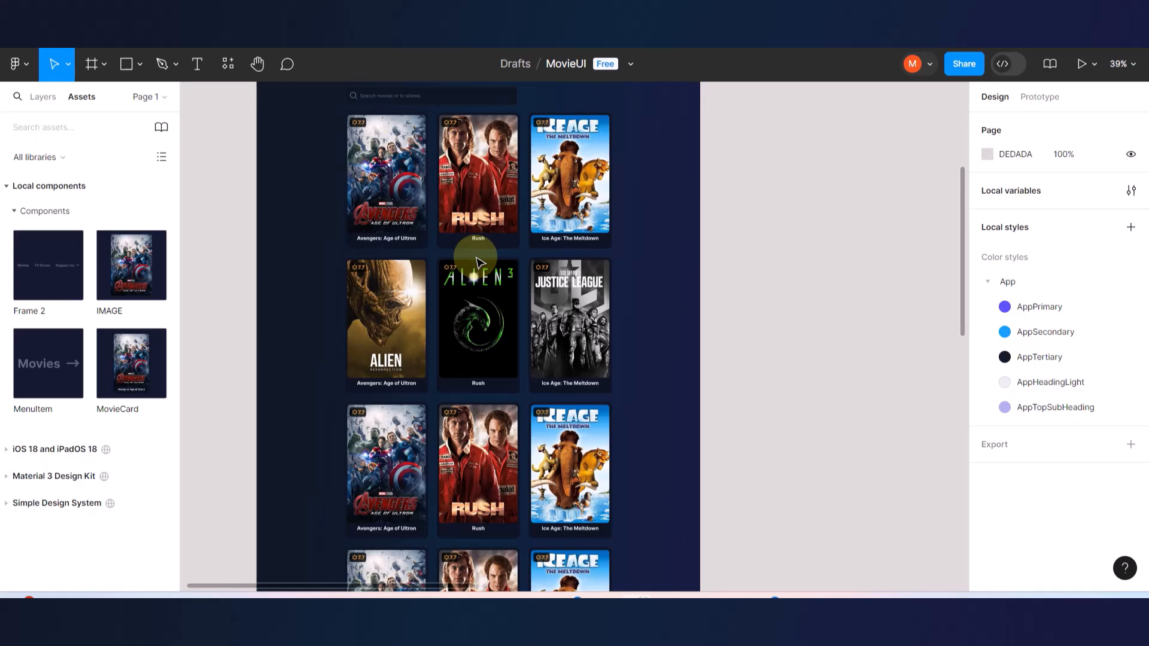
scroll(478, 261, down, 5)
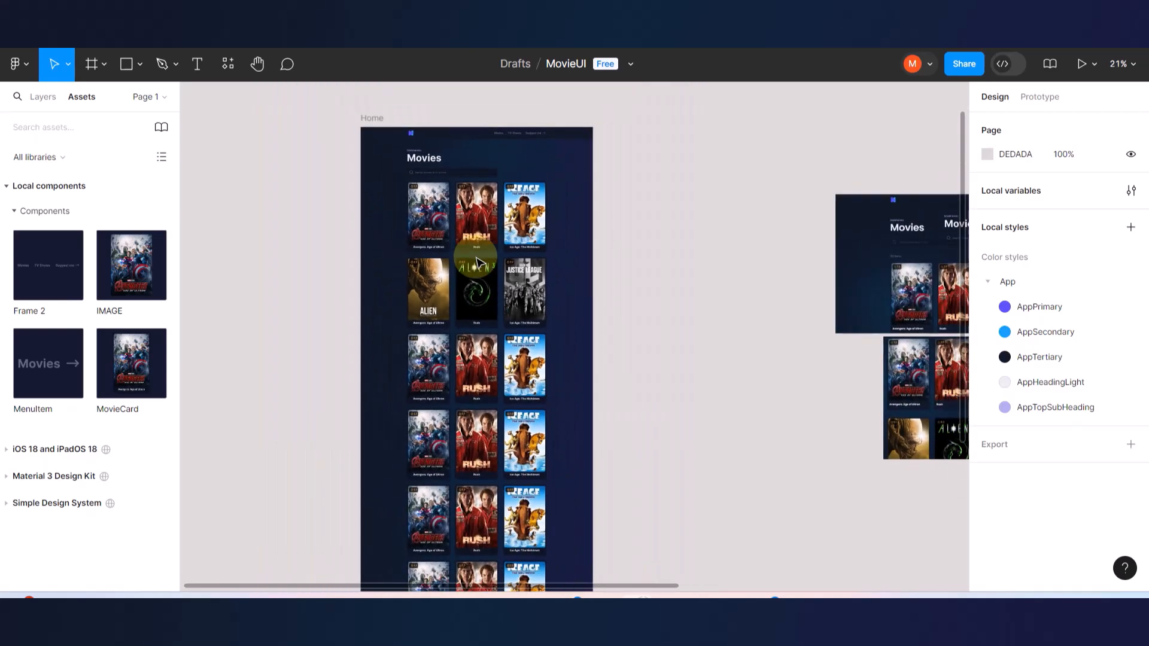
scroll(478, 261, down, 3)
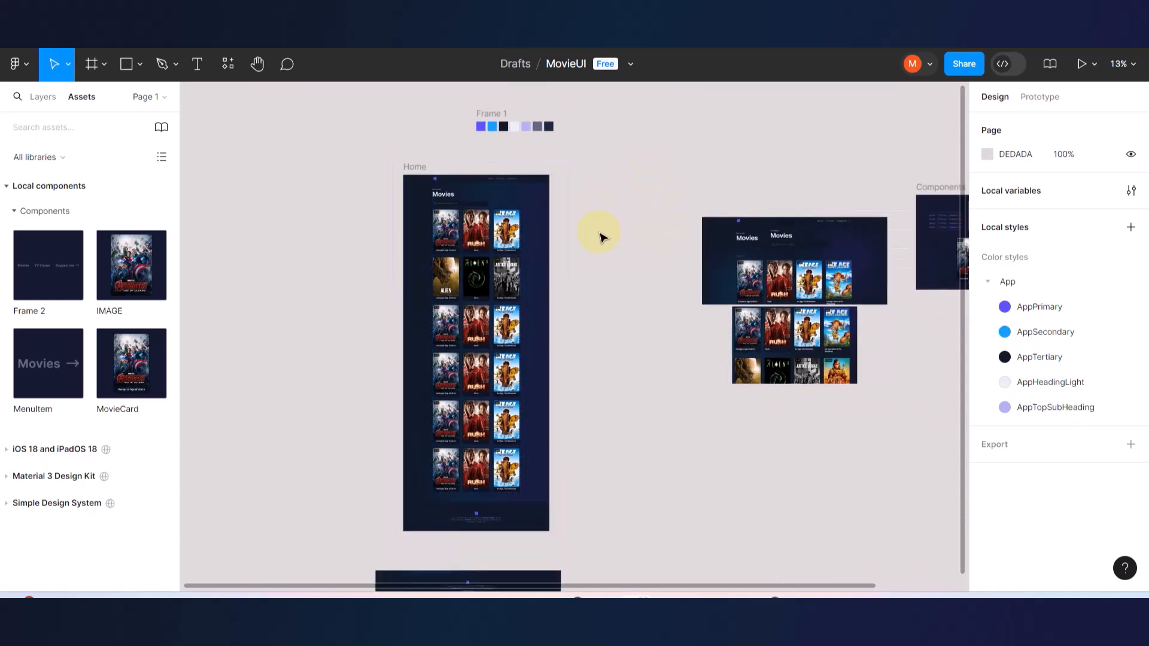
click(487, 242)
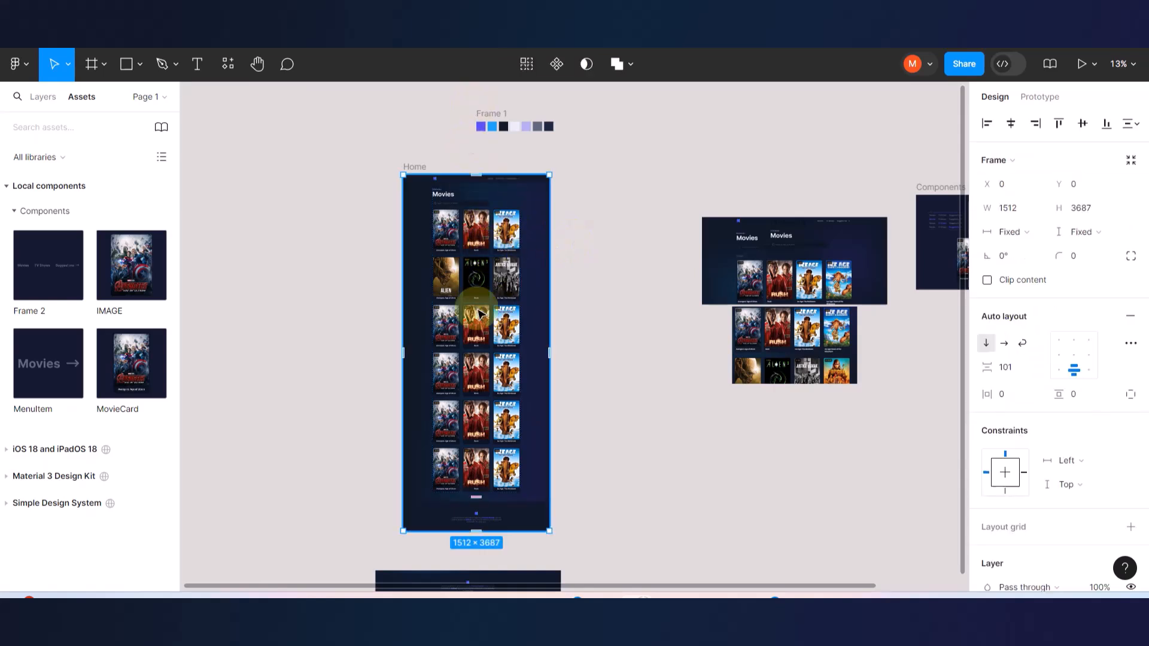
click(608, 259)
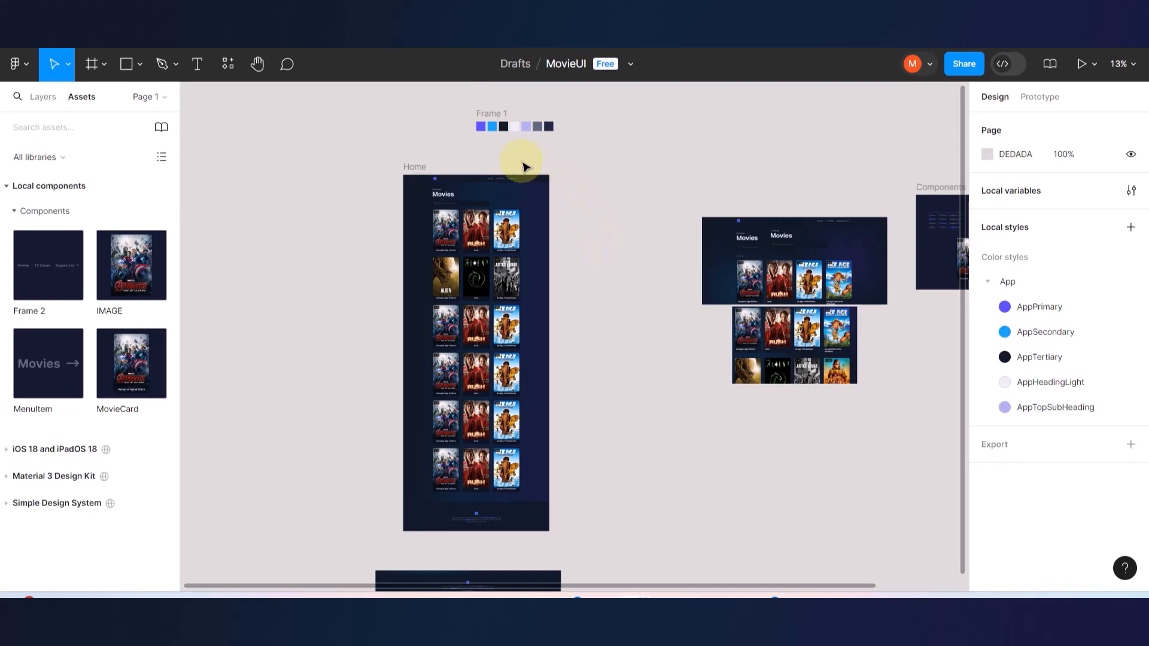
- Shorten the Home frame from its lower edge to a height of about 1064
click(413, 166)
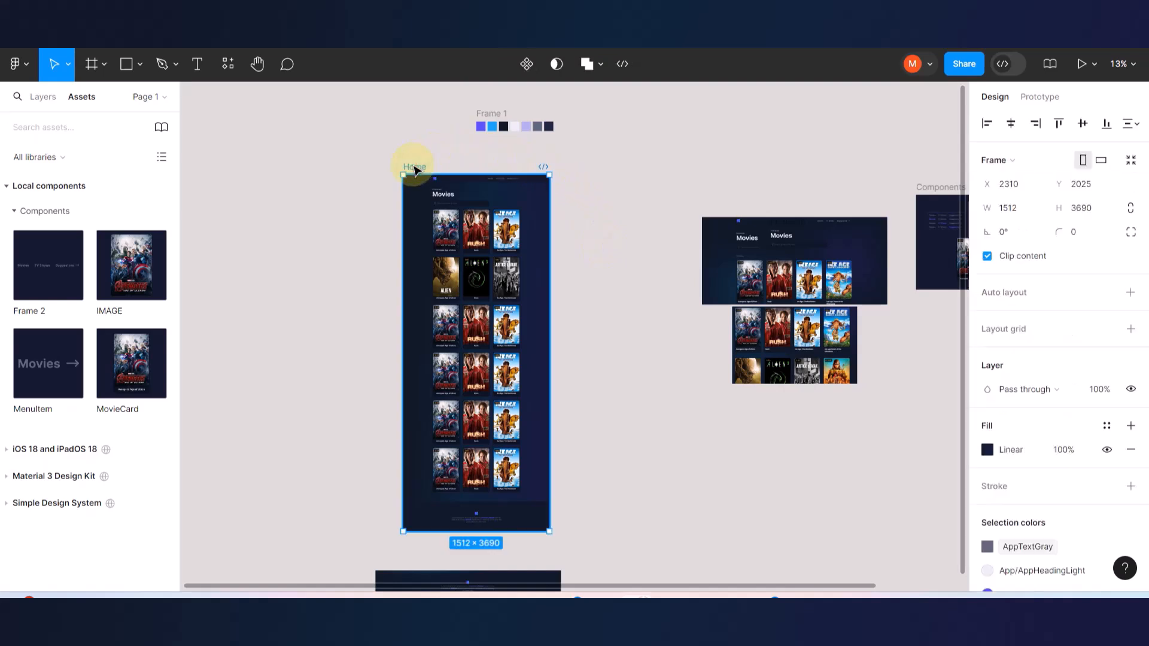
scroll(429, 546, up, 5)
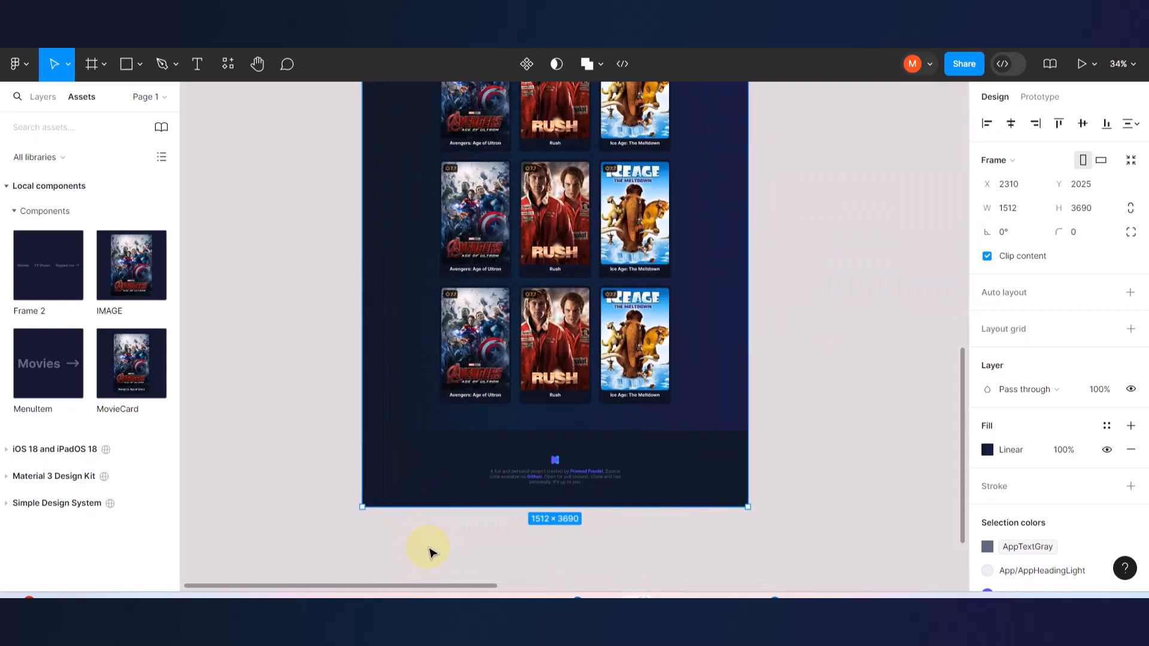
scroll(430, 545, down, 2)
drag(487, 443, 497, 113)
drag(497, 234, 495, 249)
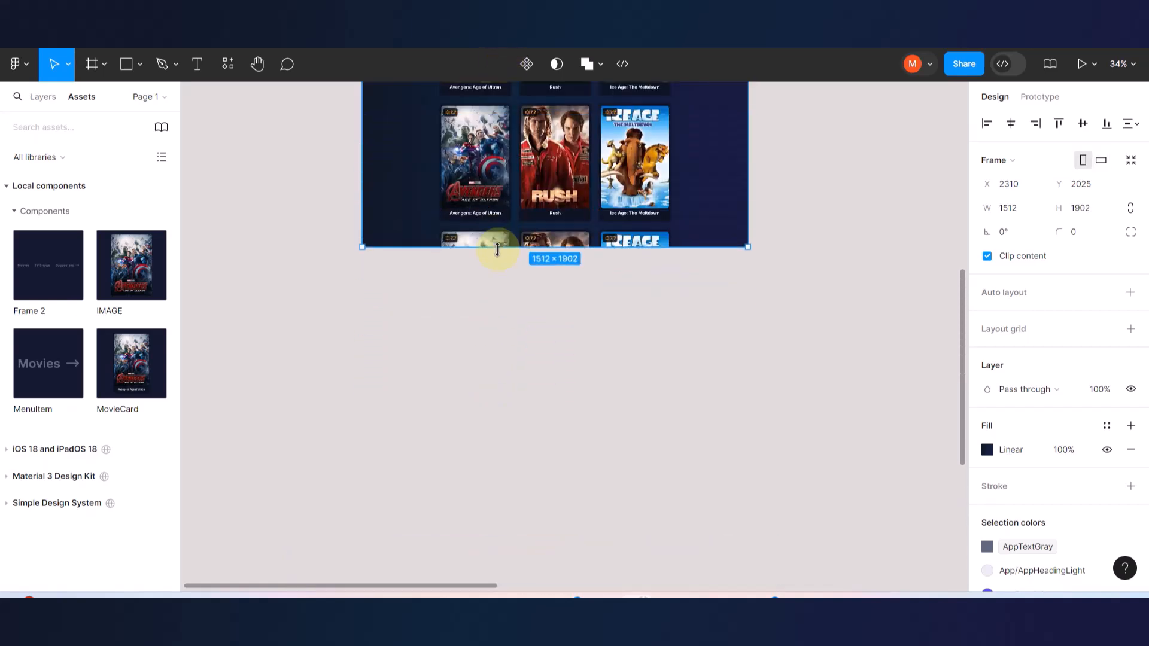
scroll(499, 251, up, 6)
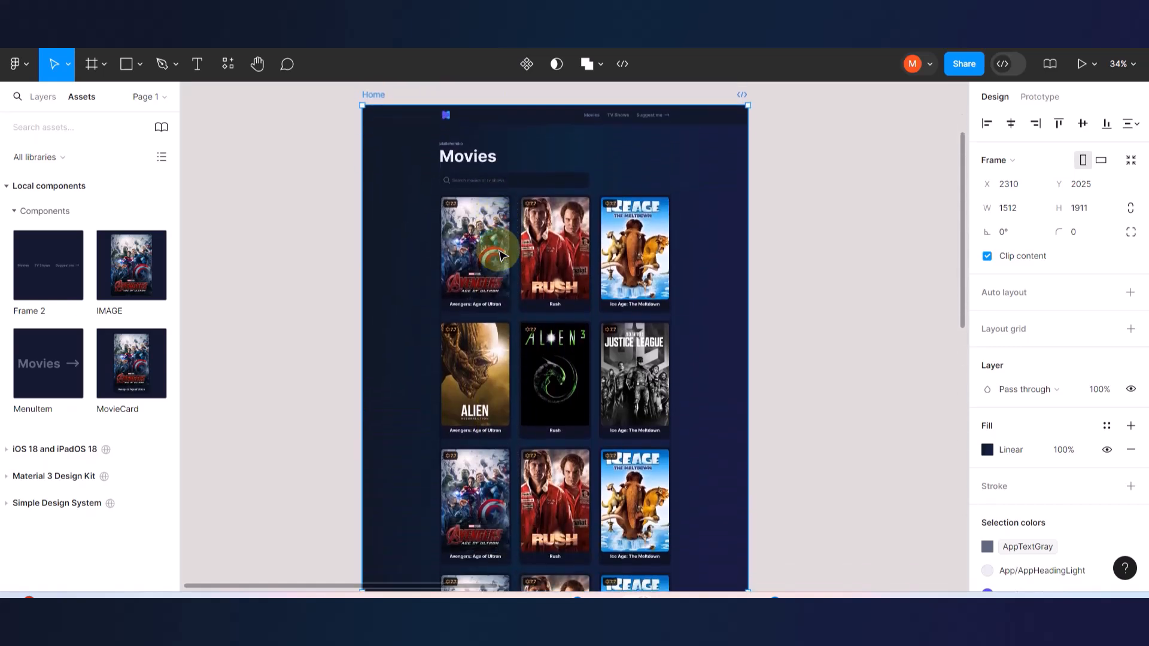
scroll(499, 254, down, 3)
drag(453, 455, 470, 328)
scroll(470, 327, up, 1)
scroll(470, 325, right, 3)
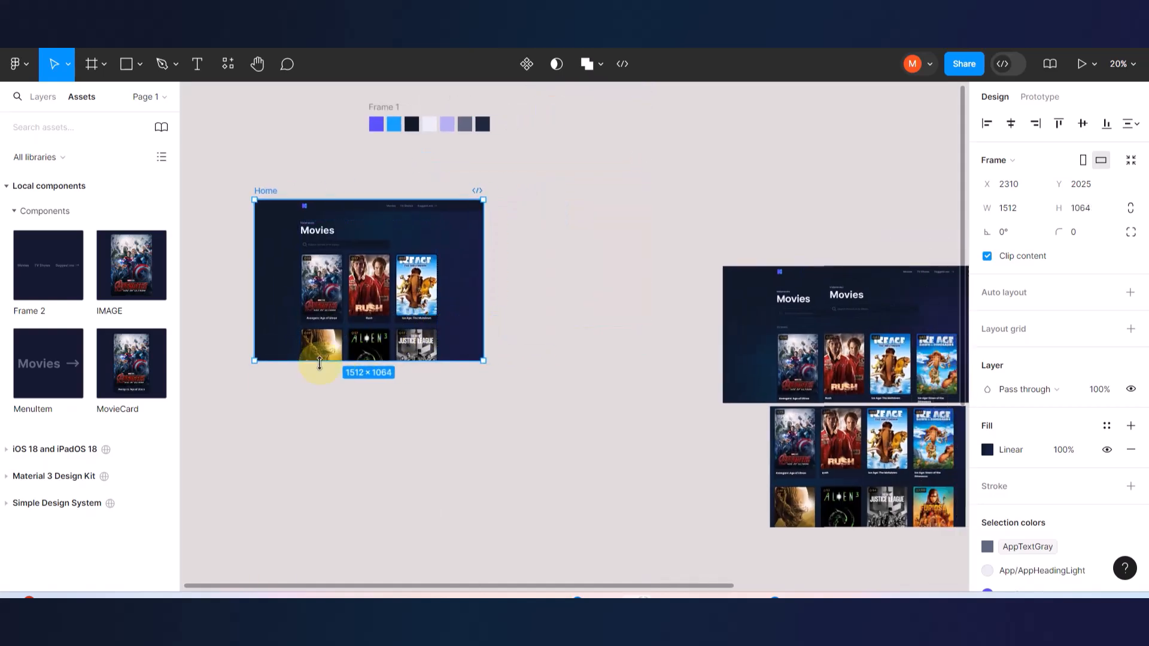
- Add a MacBook Pro 14" preset frame beside the Components frame and copy its height value
scroll(435, 333, down, 3)
scroll(546, 314, up, 1)
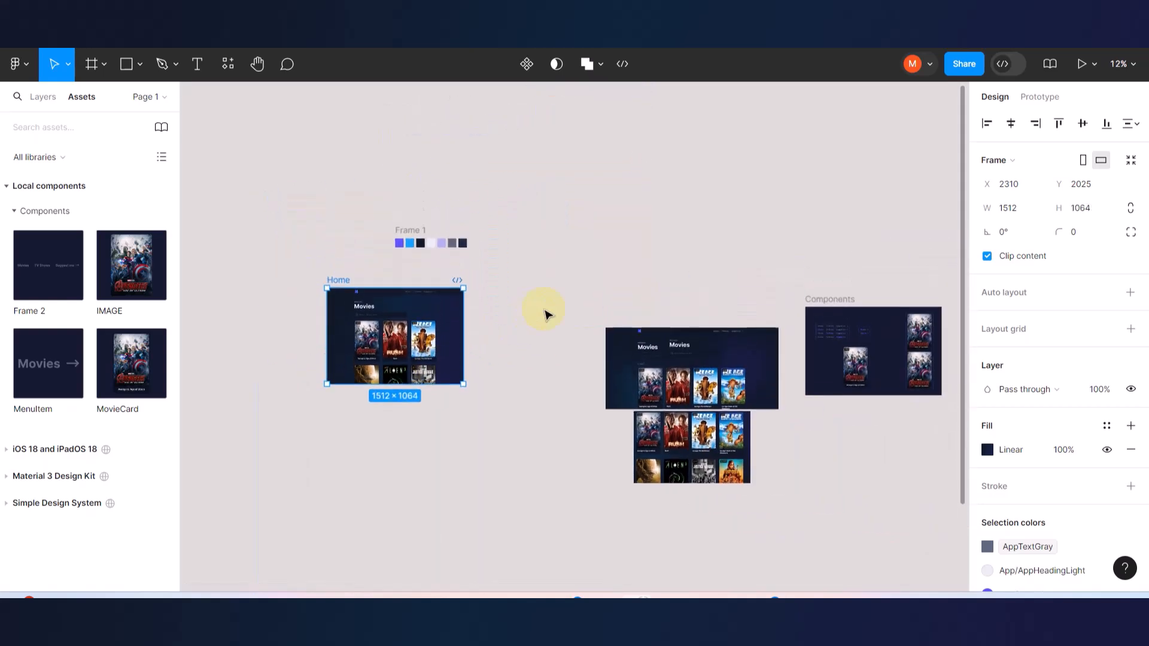
scroll(546, 313, down, 3)
click(710, 300)
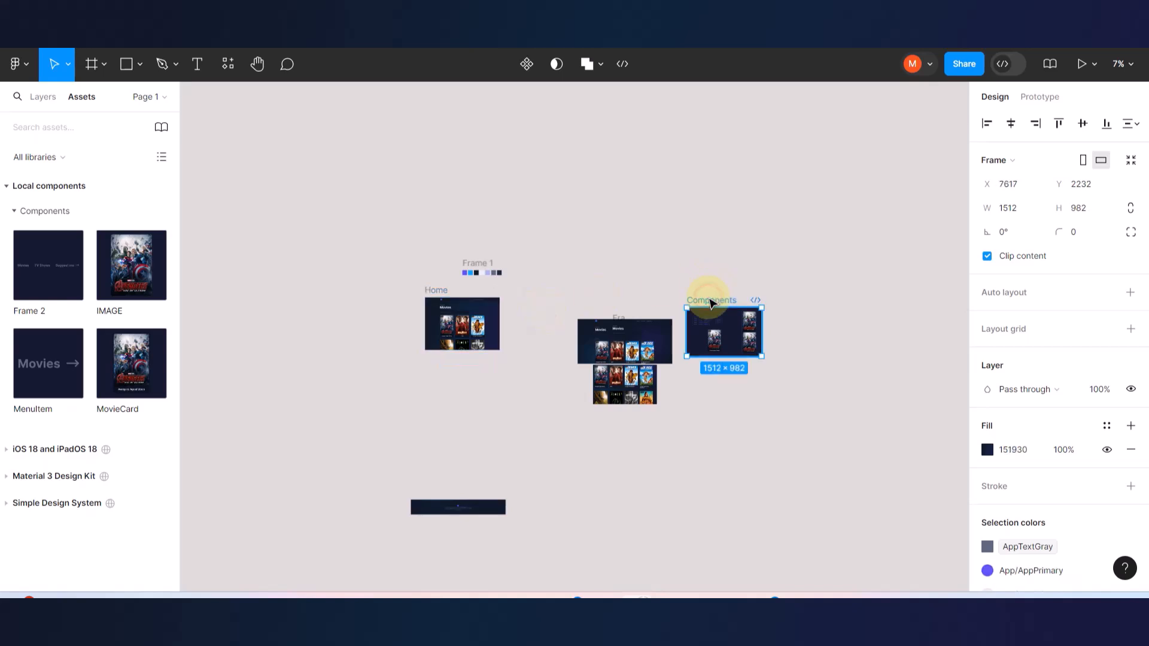
click(630, 235)
click(91, 63)
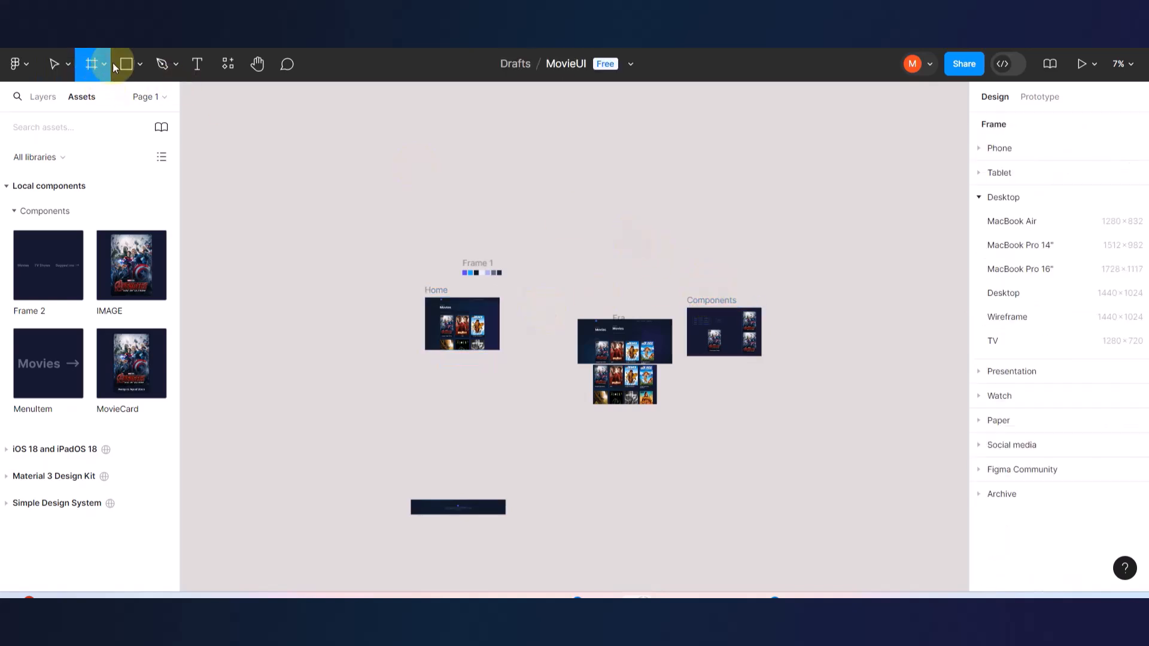
click(1004, 245)
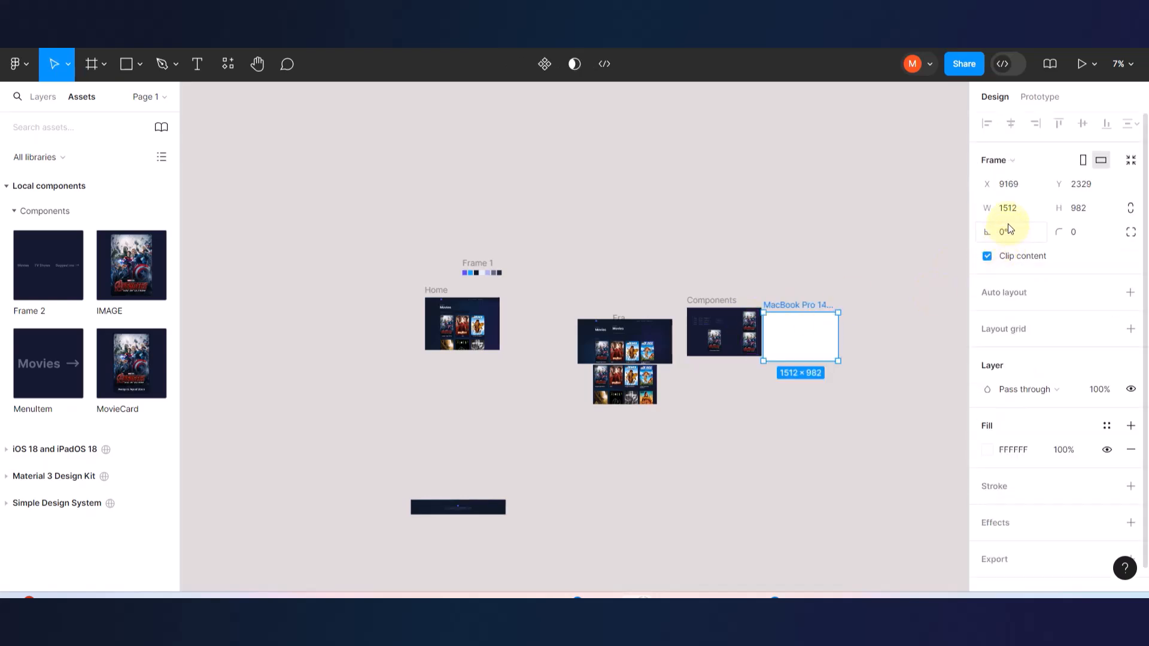
click(1079, 208)
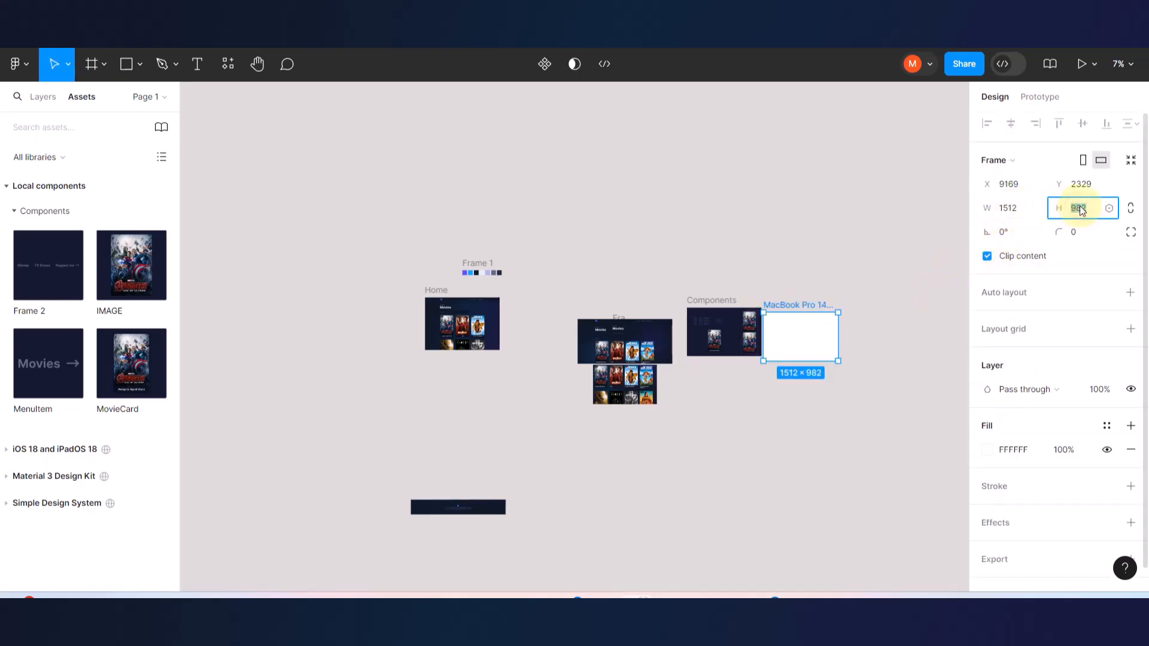
- Set the Home frame's height to 982 to match the MacBook Pro 14" preset
scroll(447, 313, up, 3)
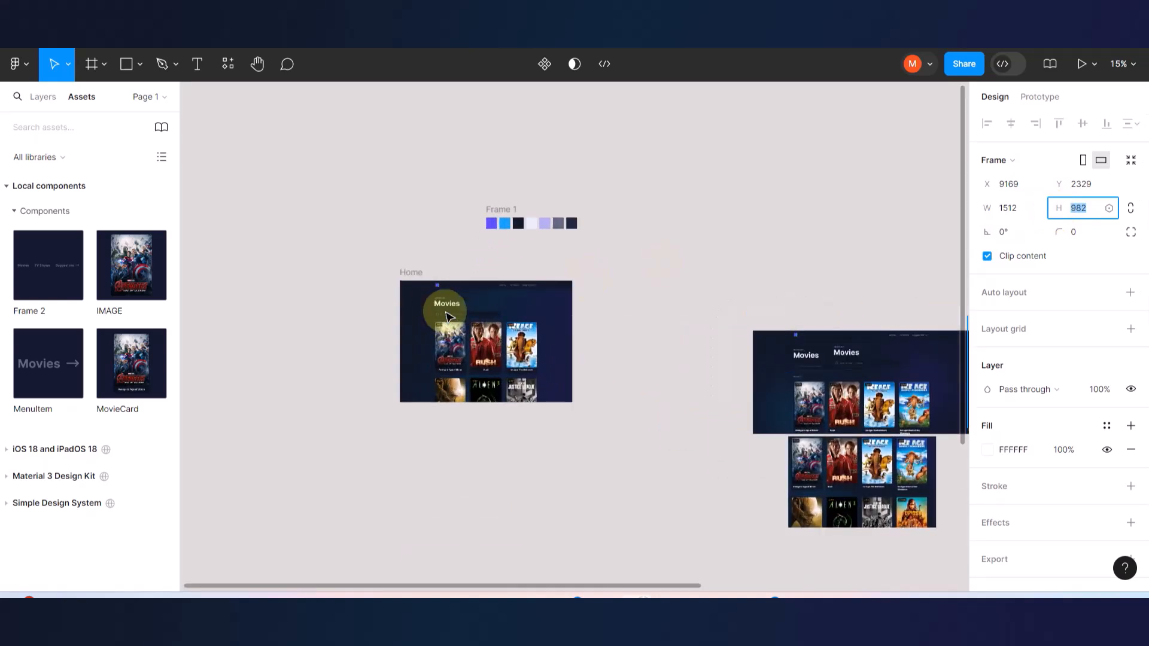
click(417, 276)
click(1084, 207)
key(Return)
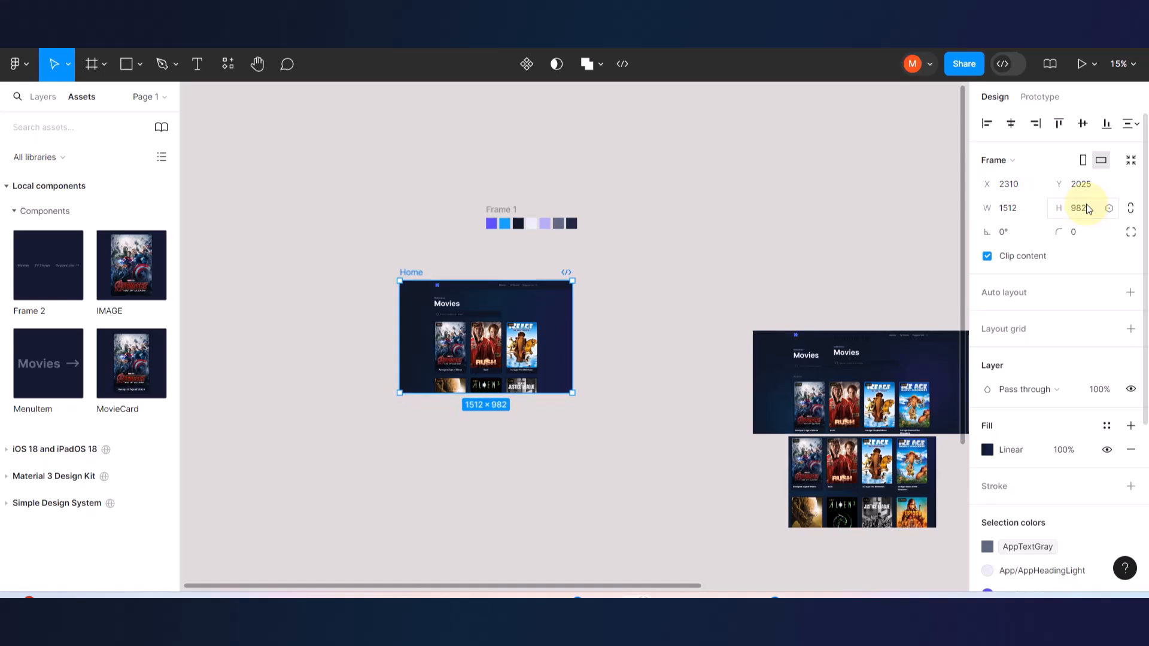
scroll(492, 323, up, 1)
scroll(492, 323, up, 2)
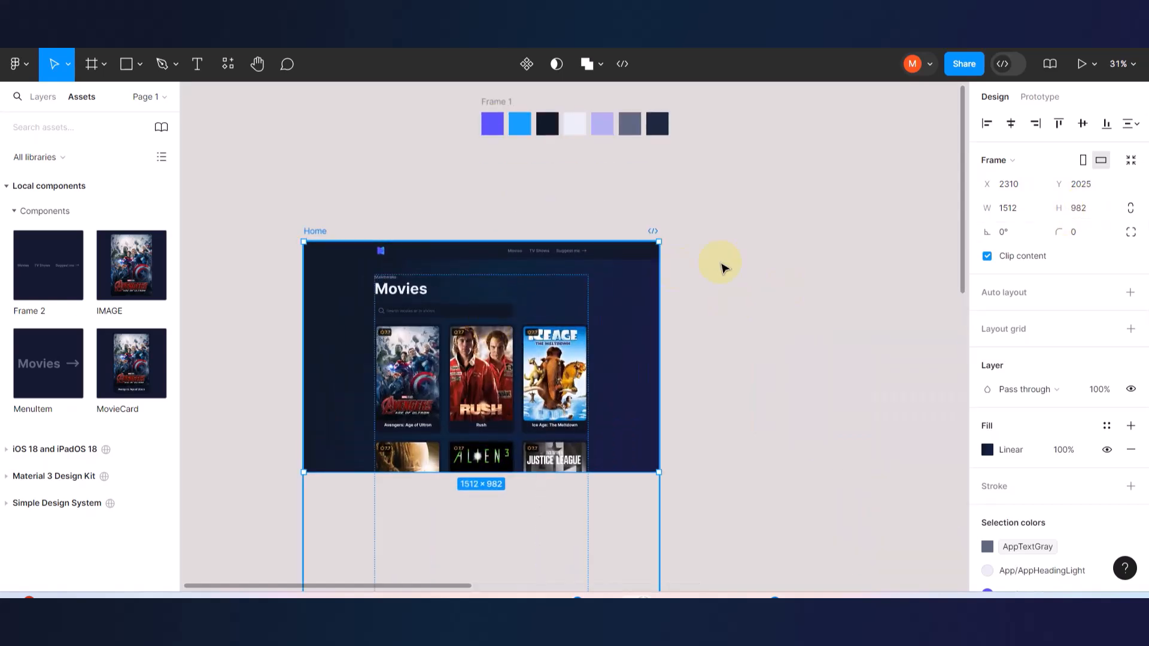
click(770, 251)
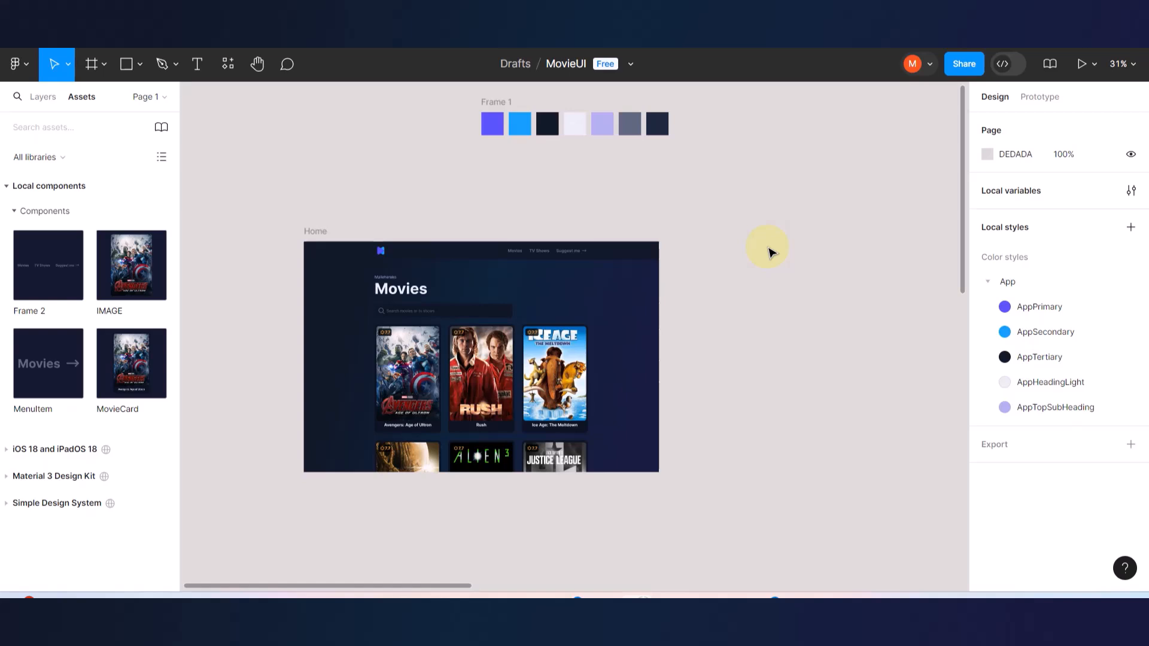
- Set the Home frame's prototype overflow scroll behavior to Vertical
click(476, 317)
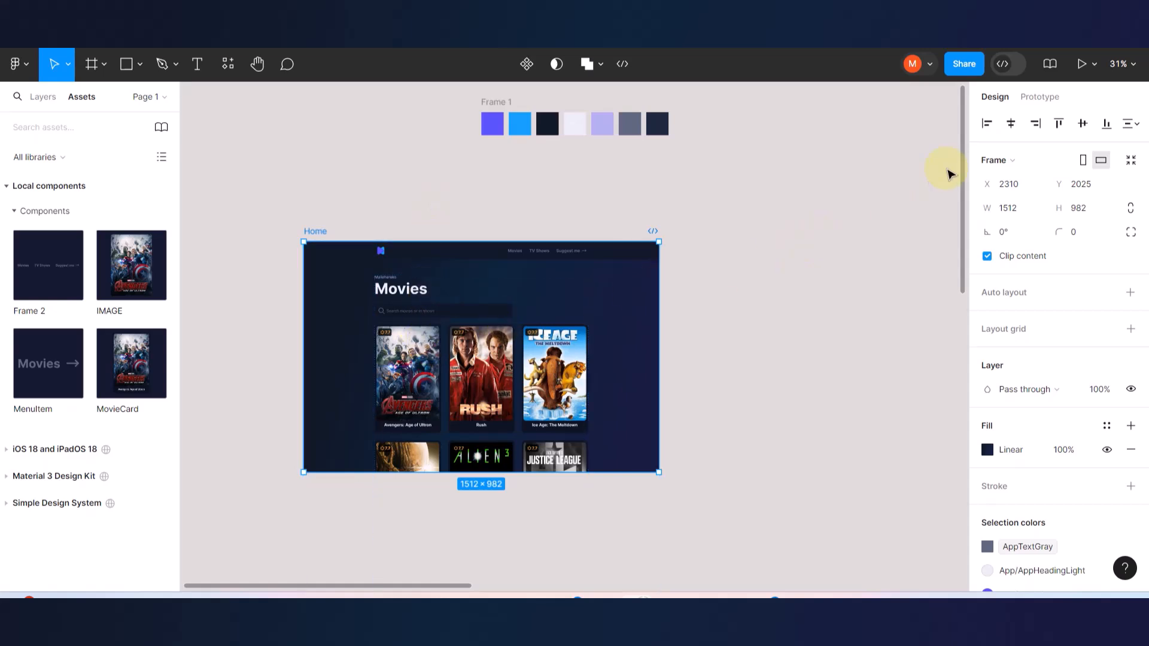
click(1038, 97)
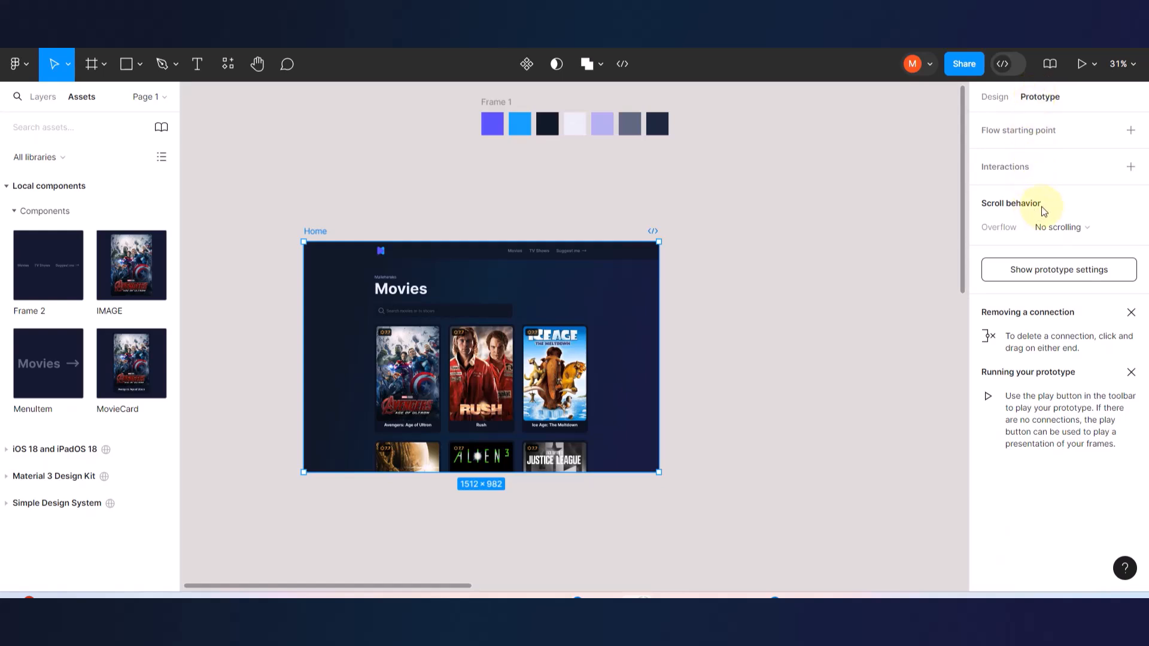
click(1133, 228)
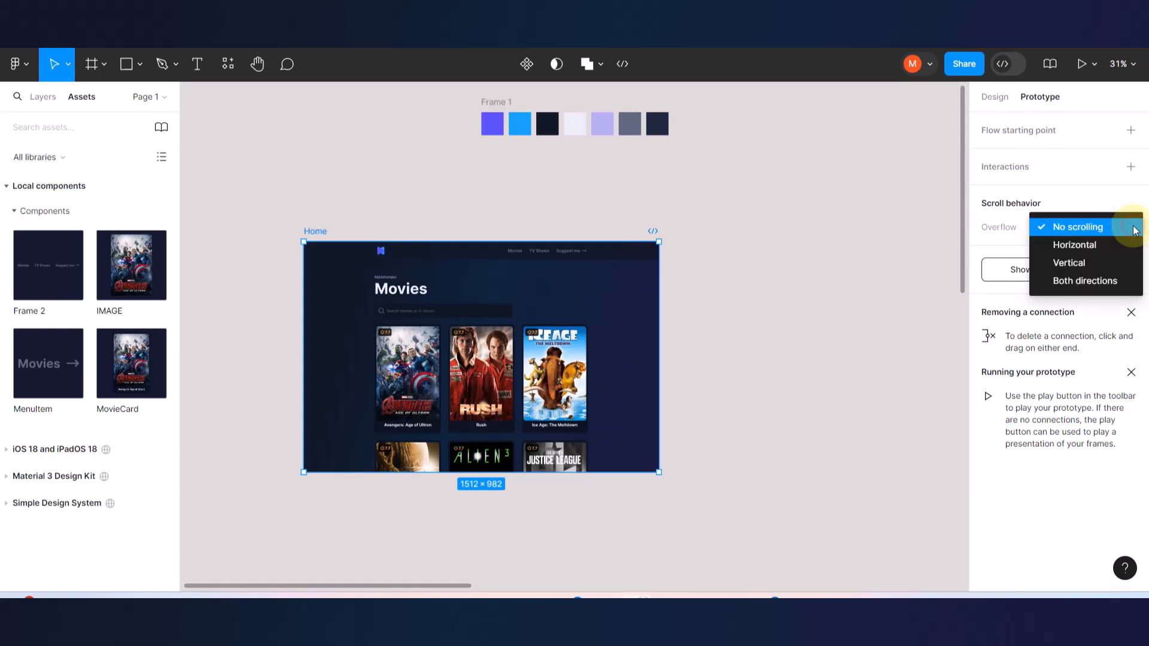
click(1070, 263)
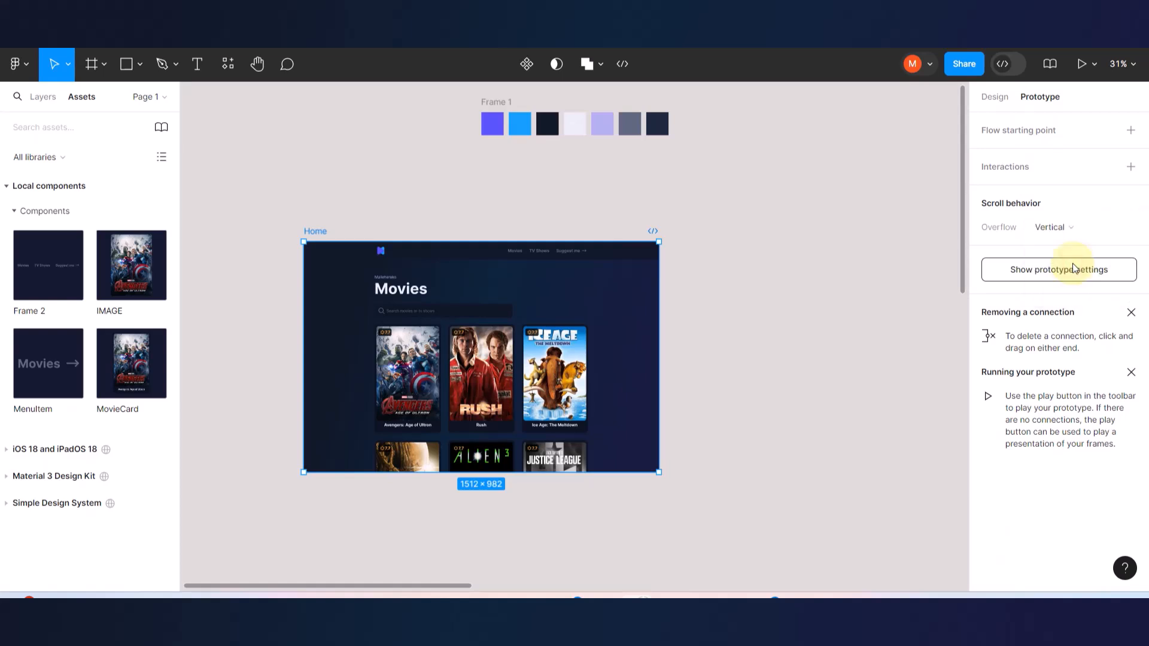
click(778, 326)
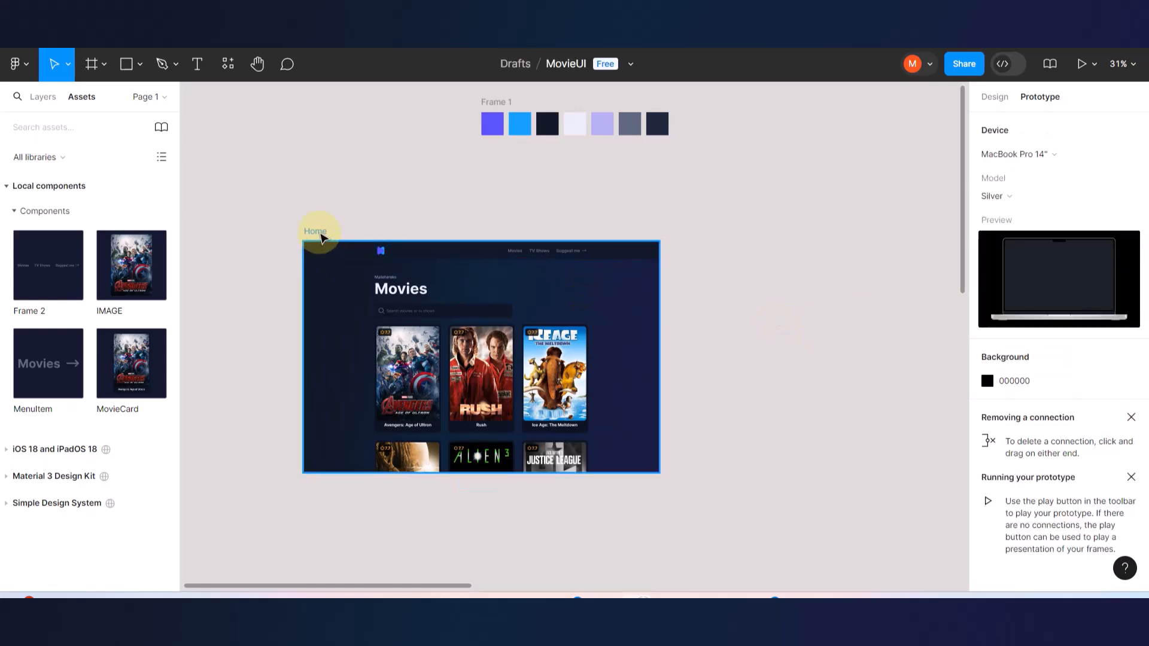
- Switch to the Home prototype preview and scroll through the page down to the footer and back up
click(315, 233)
key(ctrl+Tab)
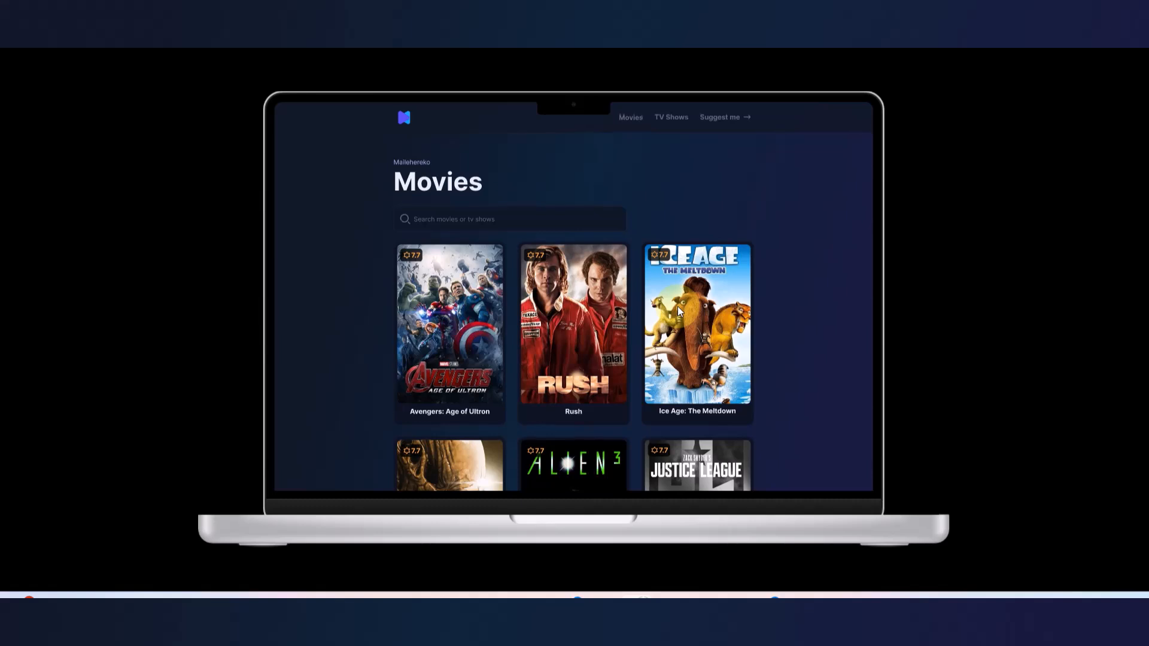
scroll(677, 306, down, 2)
scroll(677, 306, down, 5)
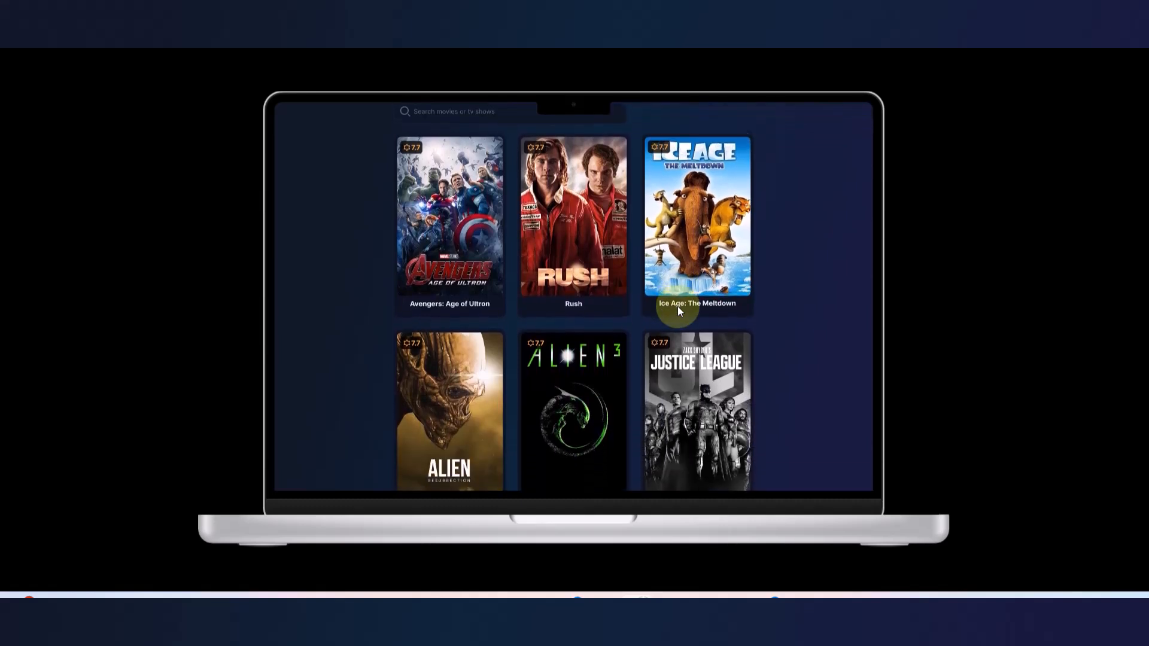
scroll(677, 306, down, 5)
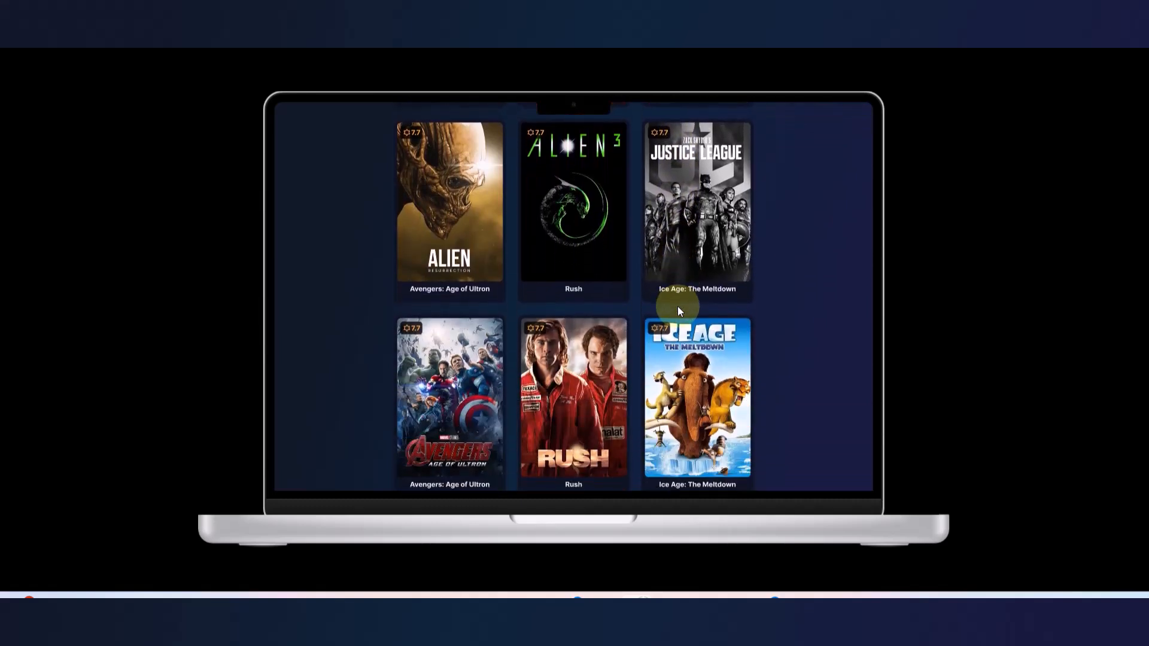
scroll(677, 306, down, 5)
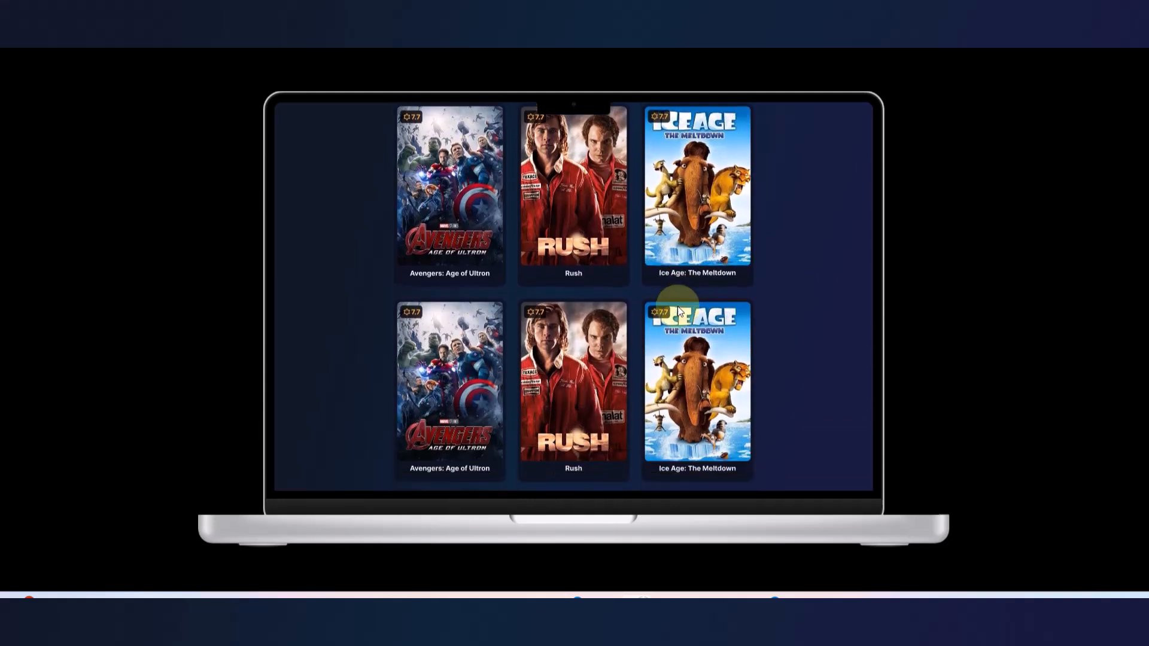
scroll(679, 308, down, 5)
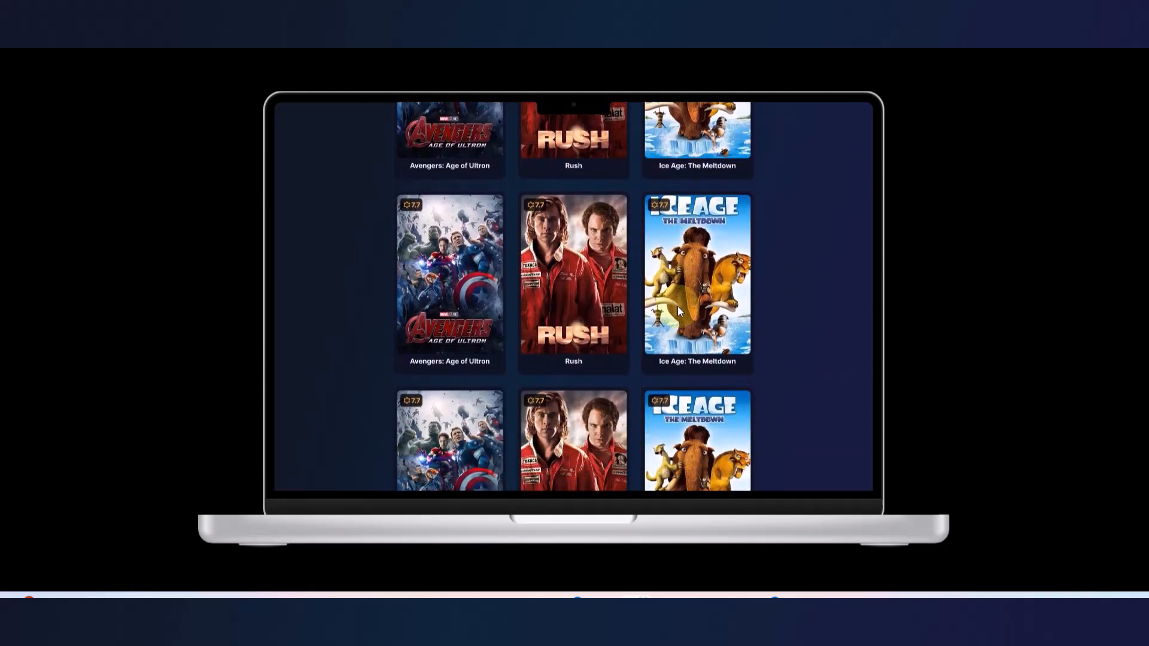
scroll(677, 307, down, 3)
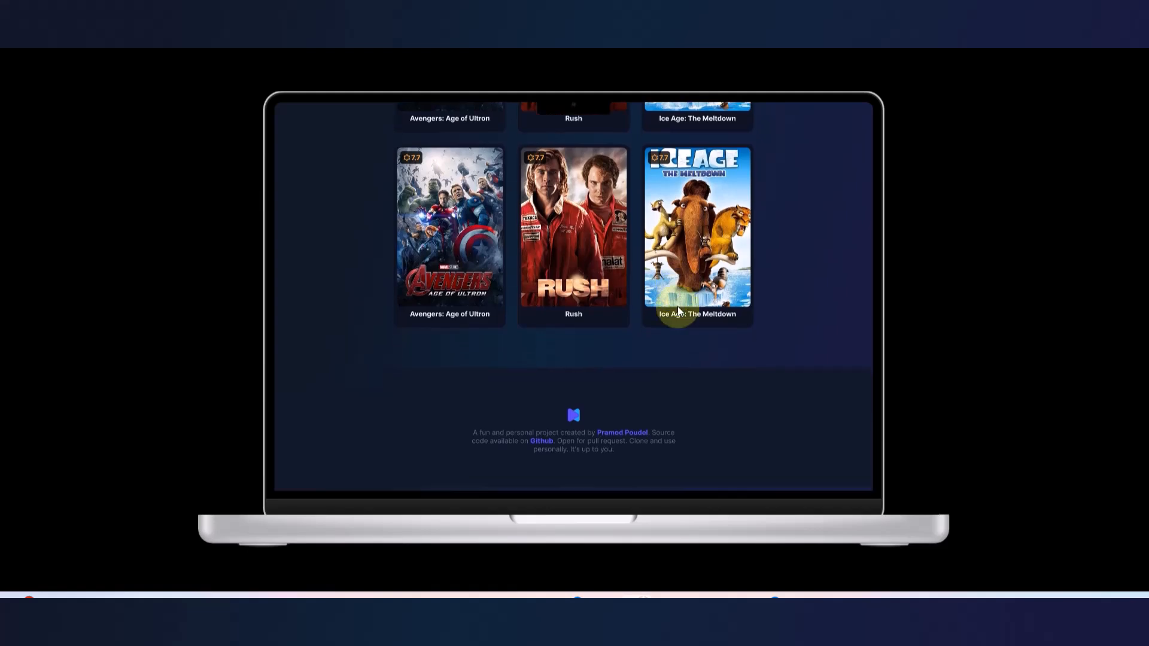
scroll(678, 306, up, 4)
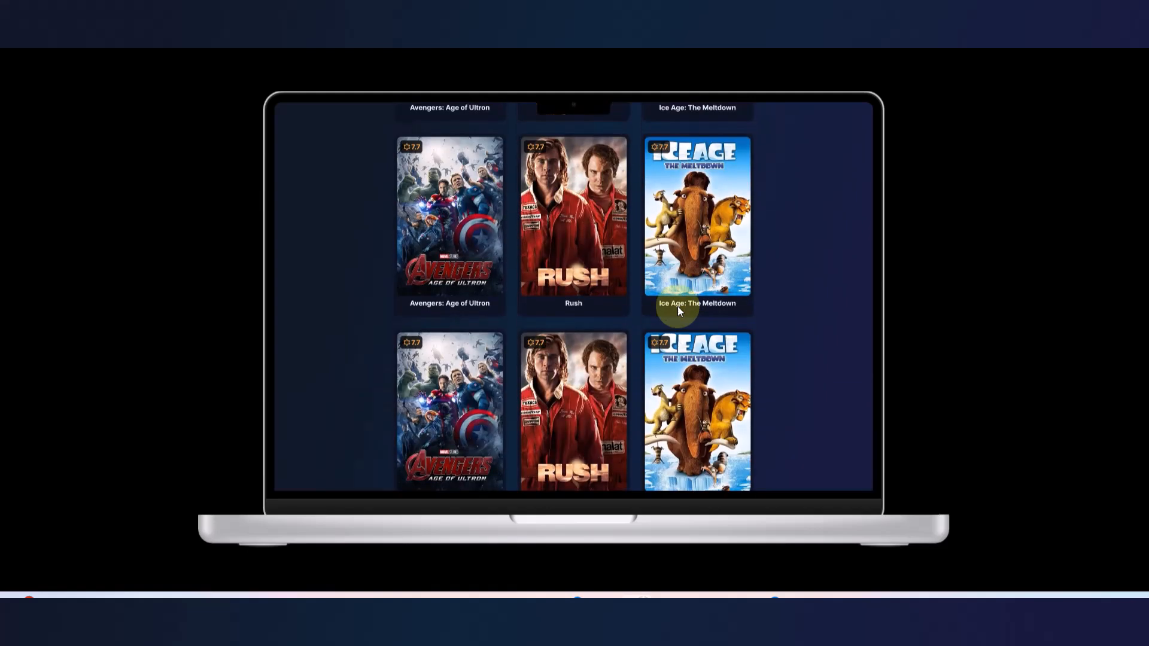
scroll(677, 306, up, 6)
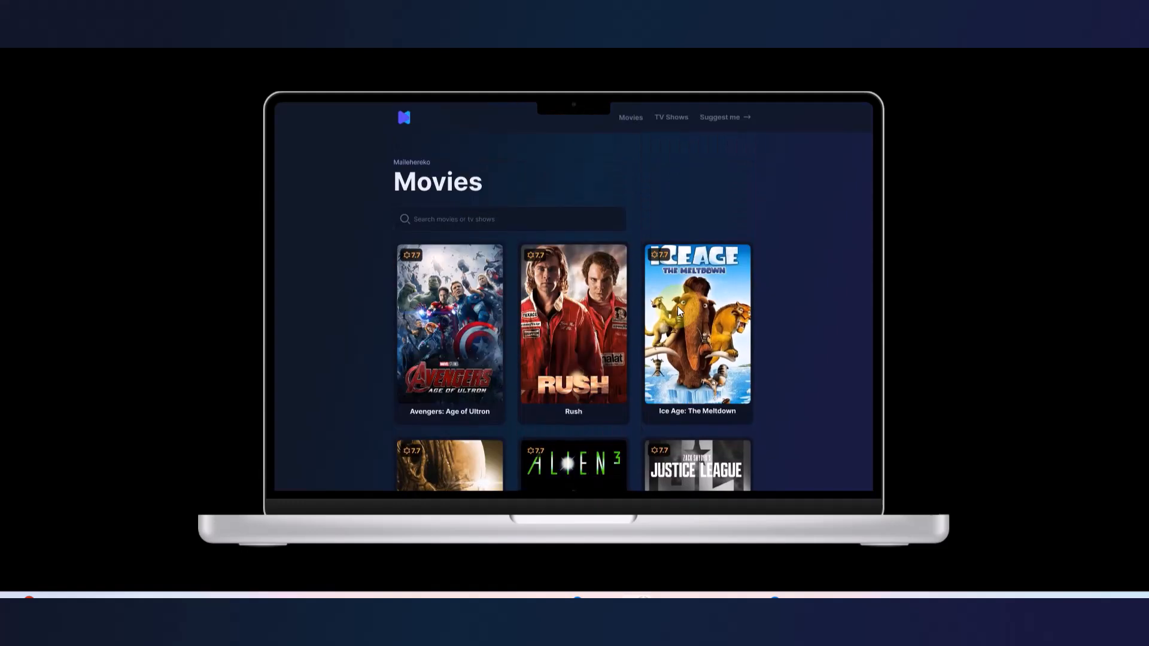
- Check how the header behaves while the previewed page scrolls, and return to the MovieUI design file
scroll(677, 307, down, 5)
scroll(677, 307, up, 5)
scroll(678, 307, down, 6)
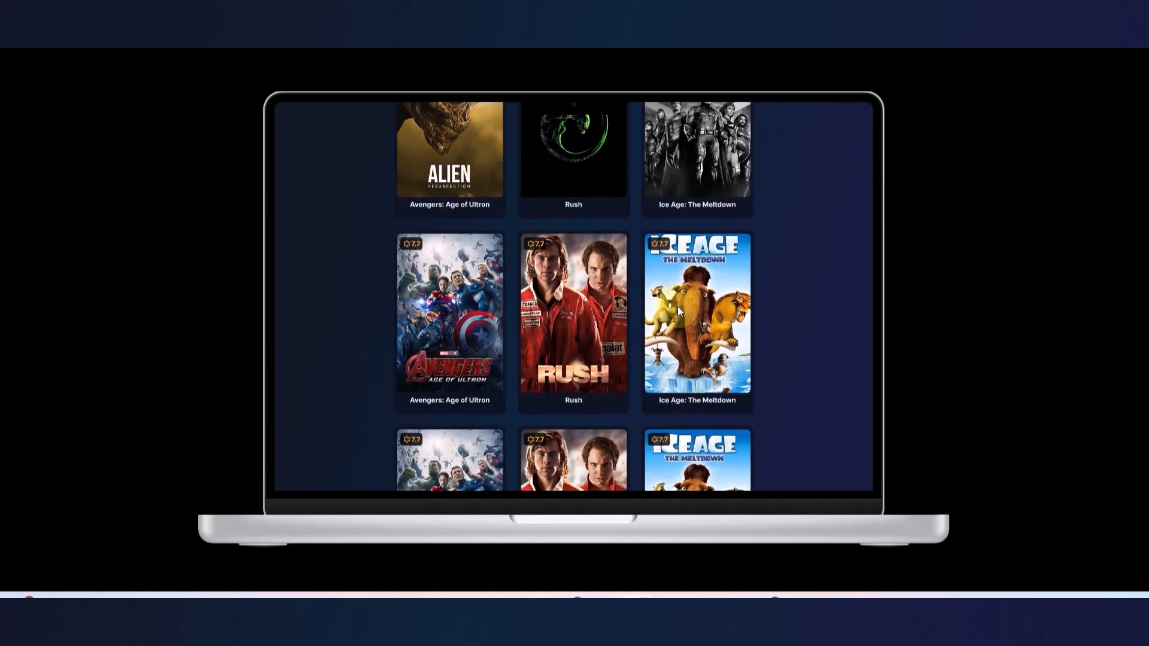
scroll(677, 306, up, 6)
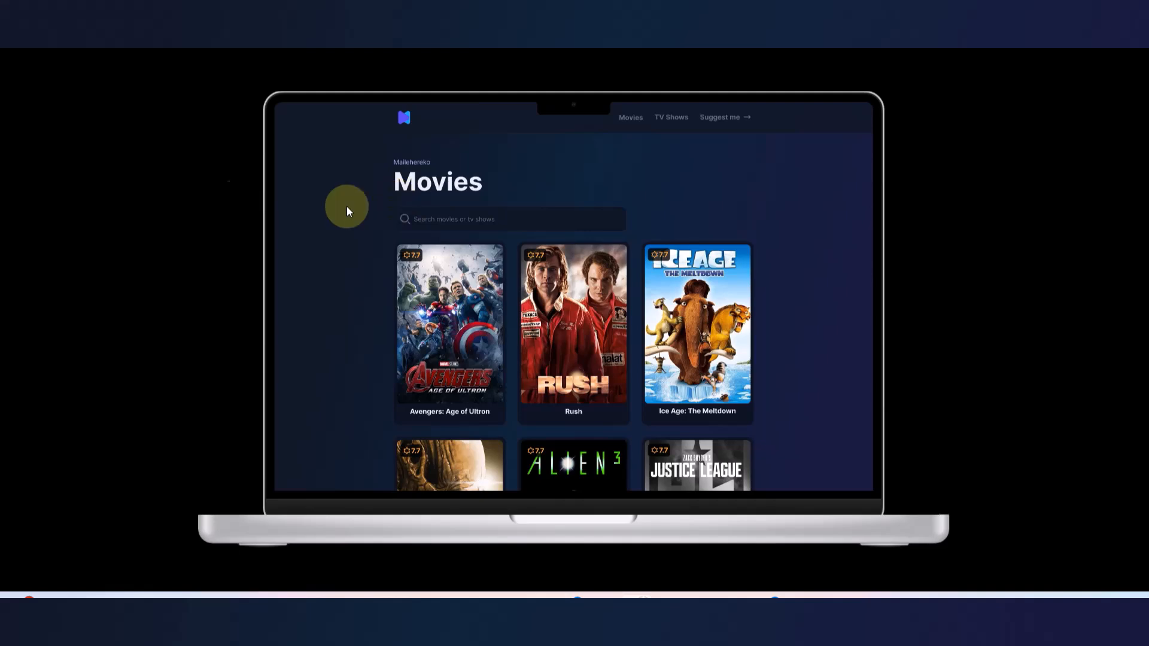
click(90, 49)
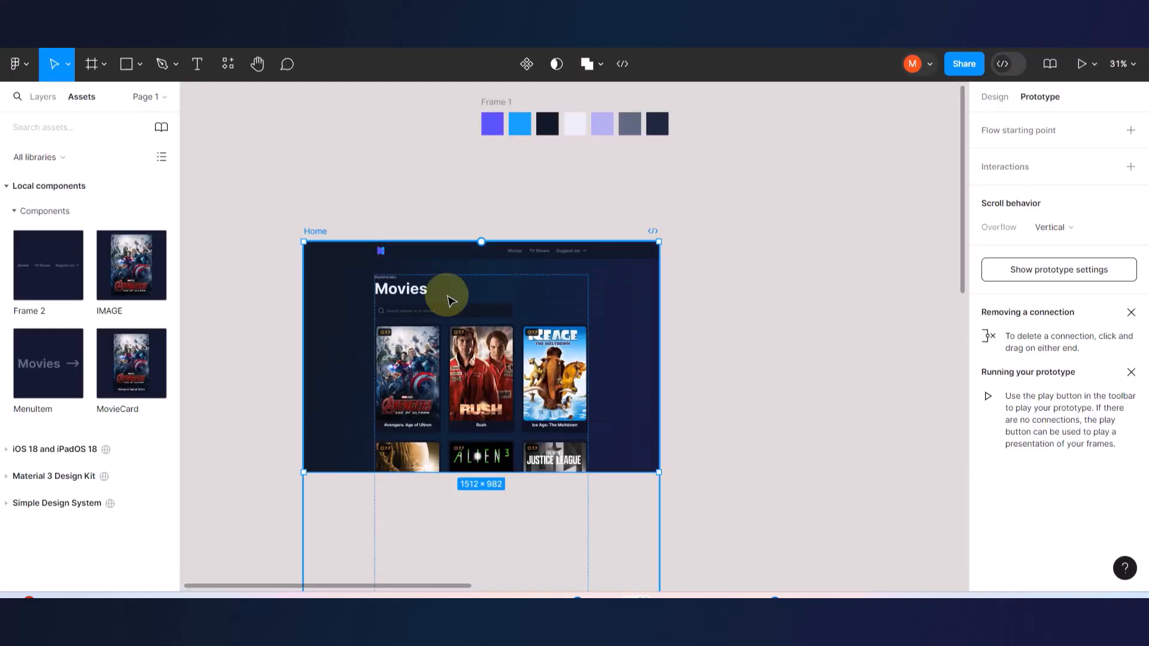
- Set the Home page header's prototype scroll position to Sticky (stop at top edge)
scroll(456, 251, up, 5)
click(445, 260)
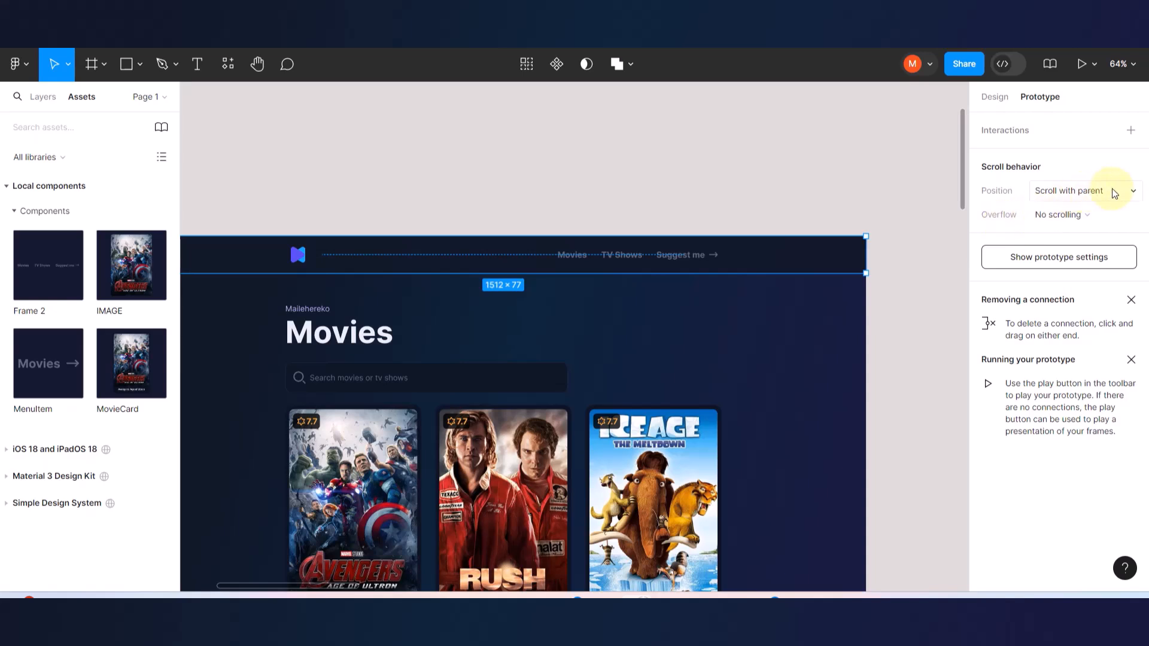
click(1132, 193)
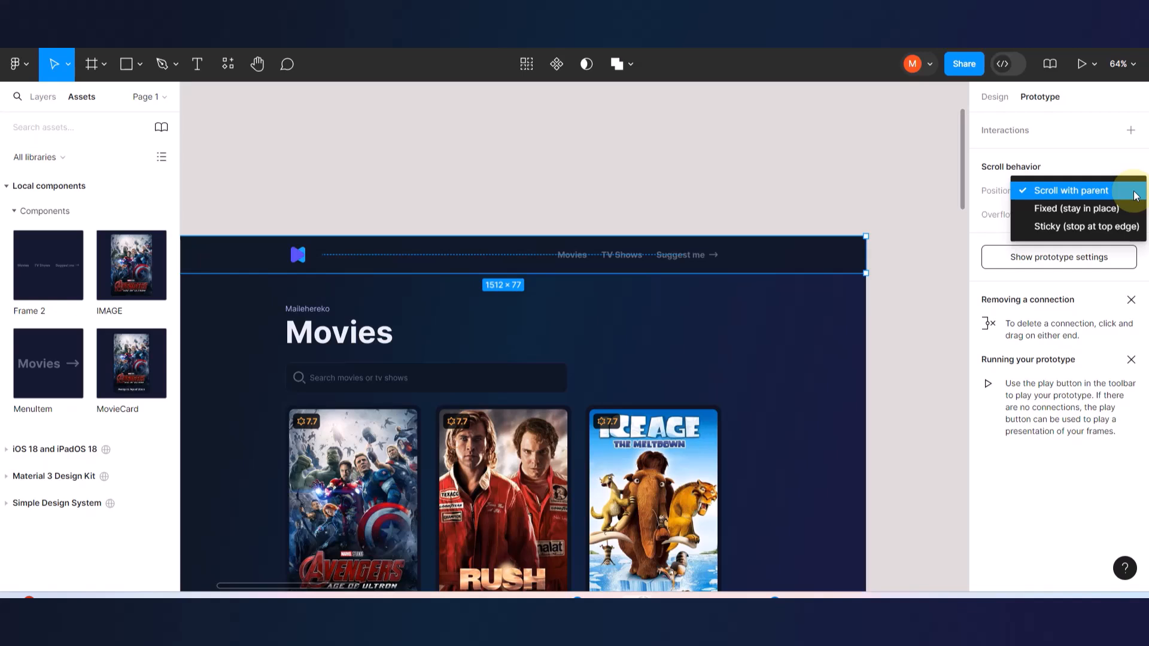
click(1076, 231)
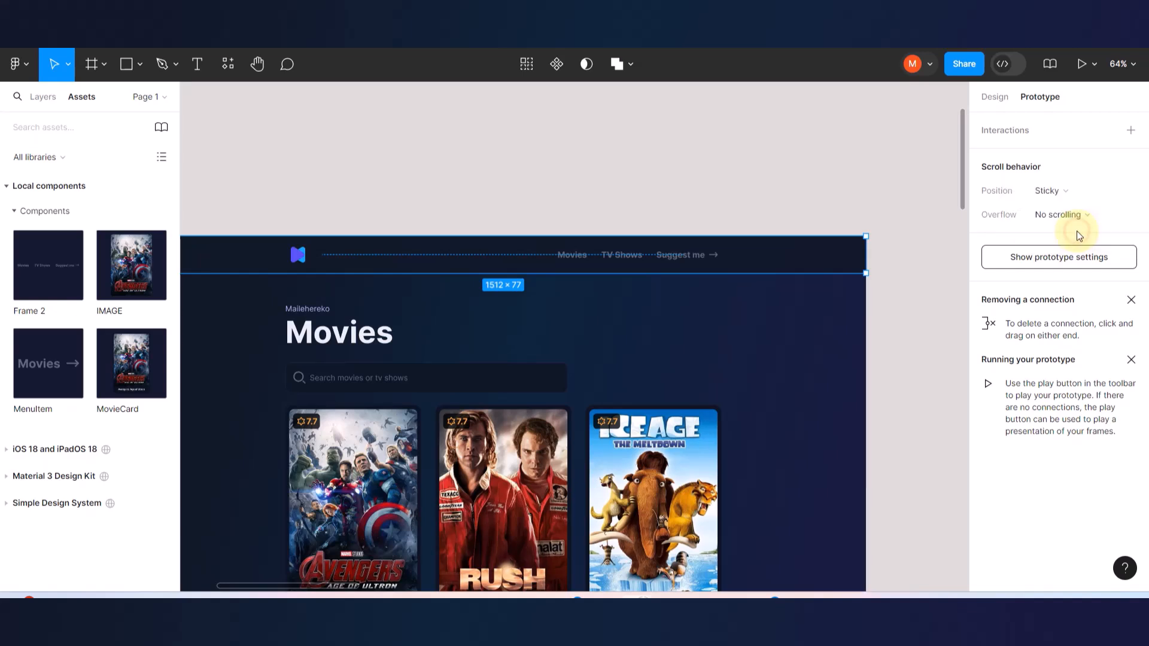
click(851, 158)
- Preview the Home prototype, scroll down to check the sticky header, and try its TV Shows and Suggest me items
key(ctrl+alt+Return)
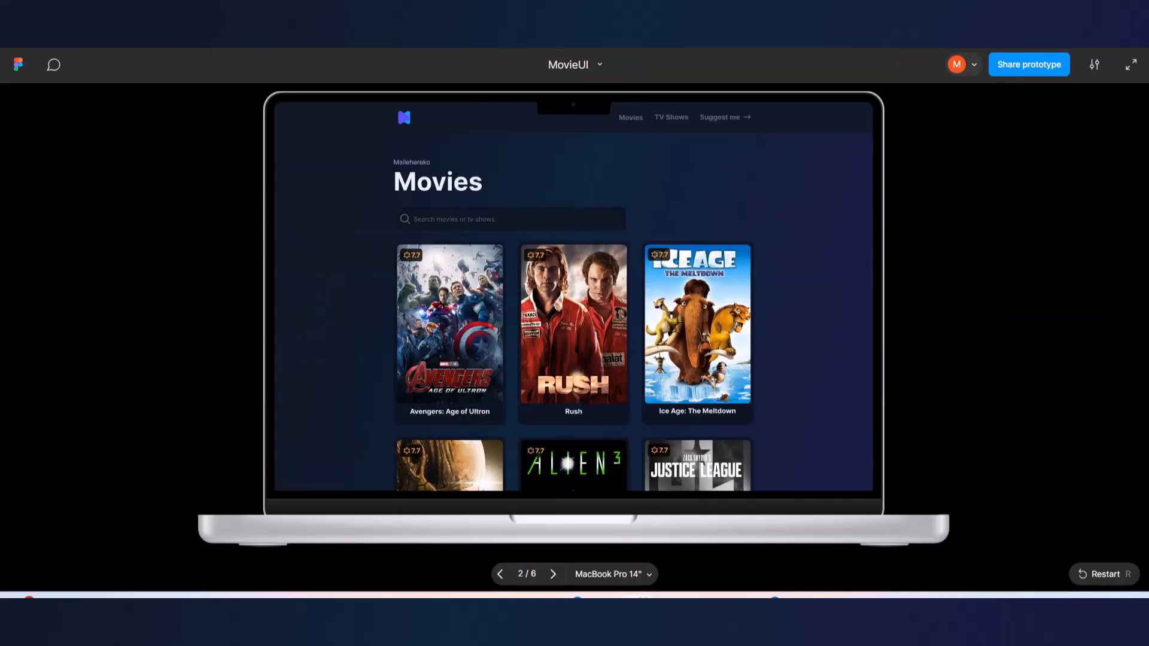
scroll(607, 293, down, 3)
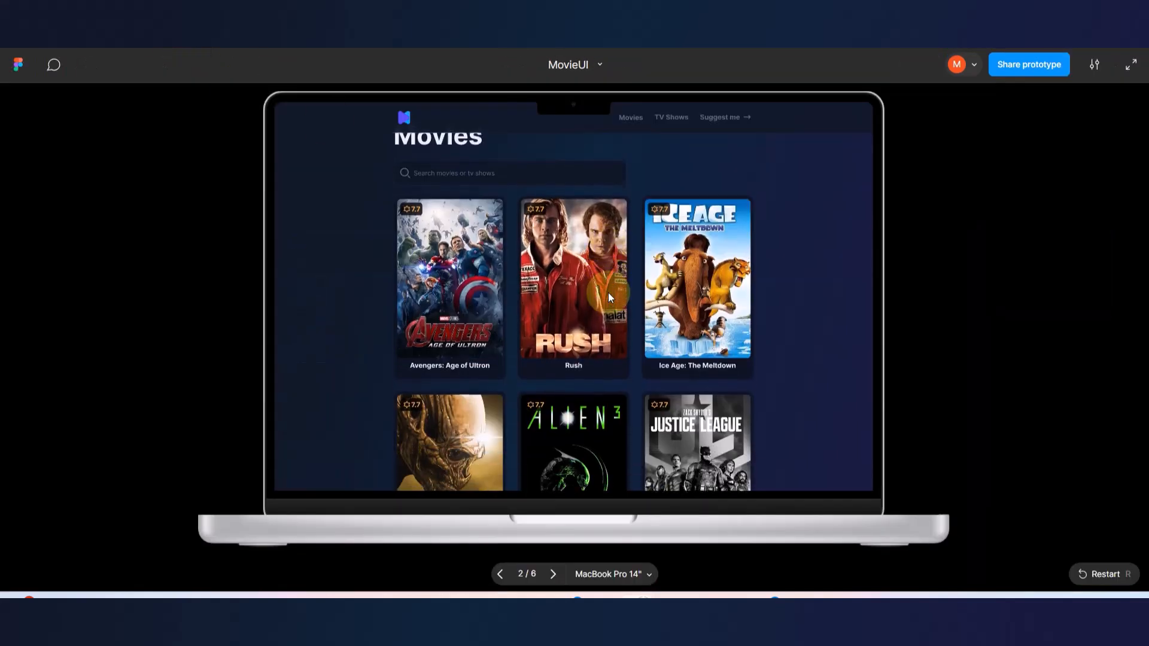
scroll(607, 292, down, 3)
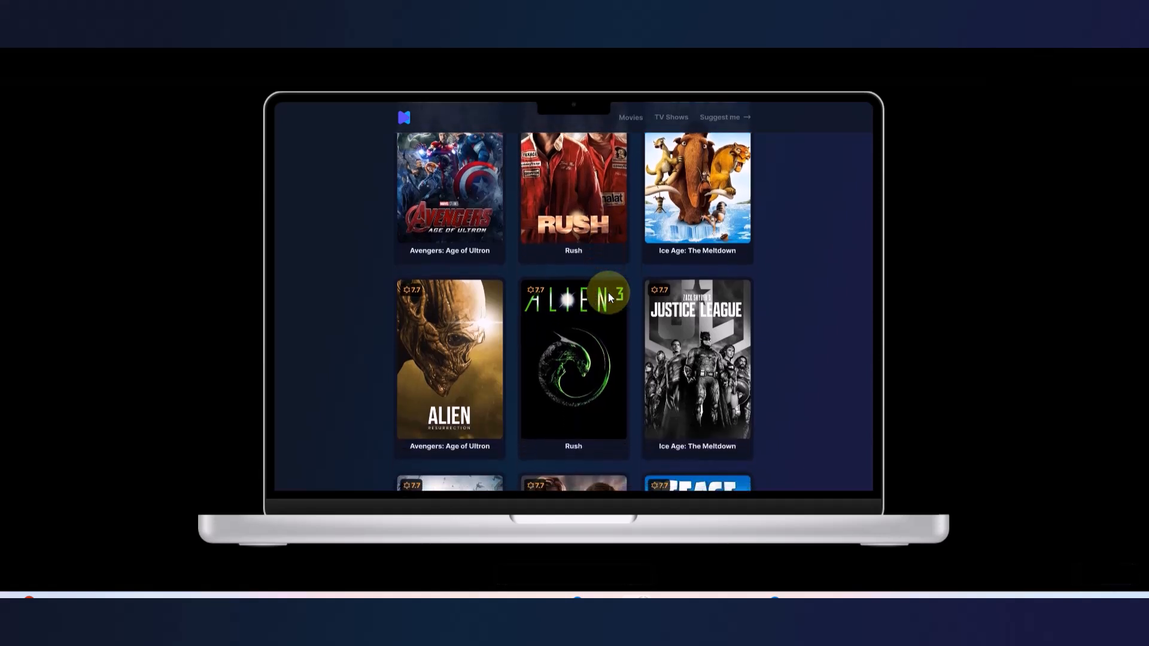
scroll(608, 292, down, 6)
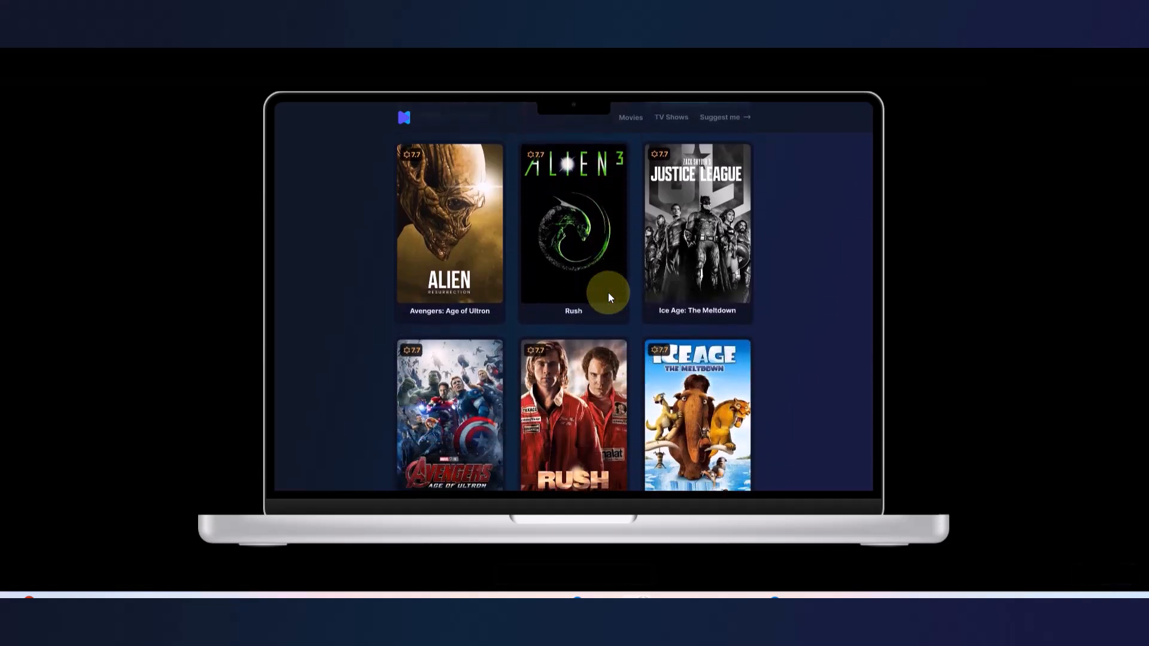
scroll(608, 292, down, 6)
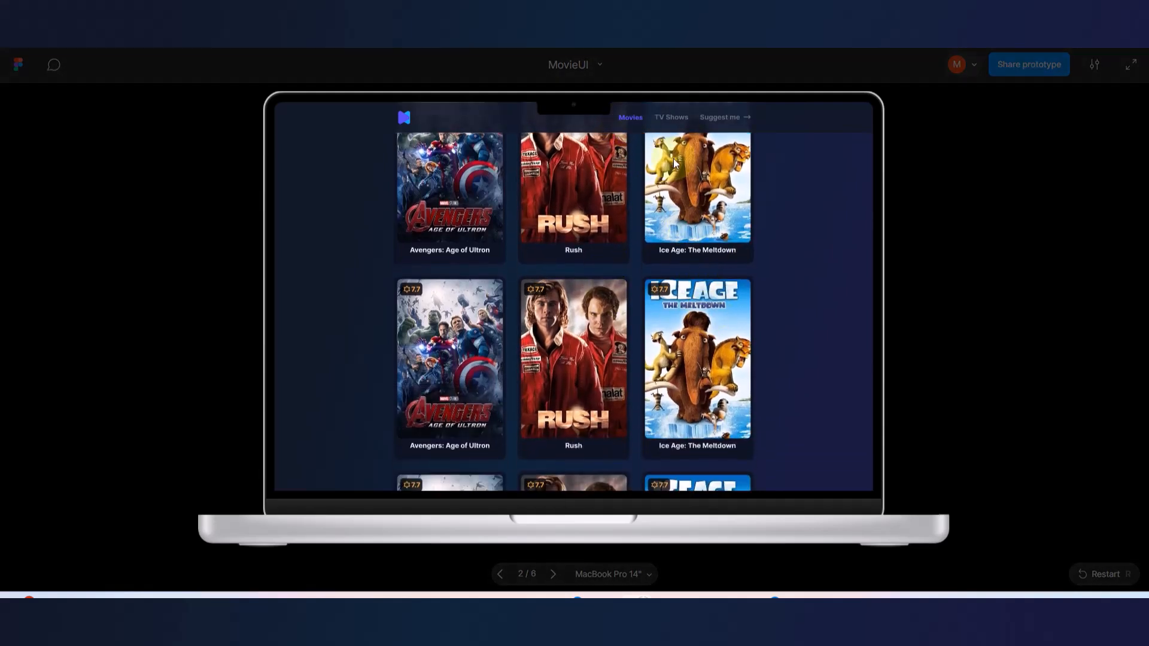
click(680, 120)
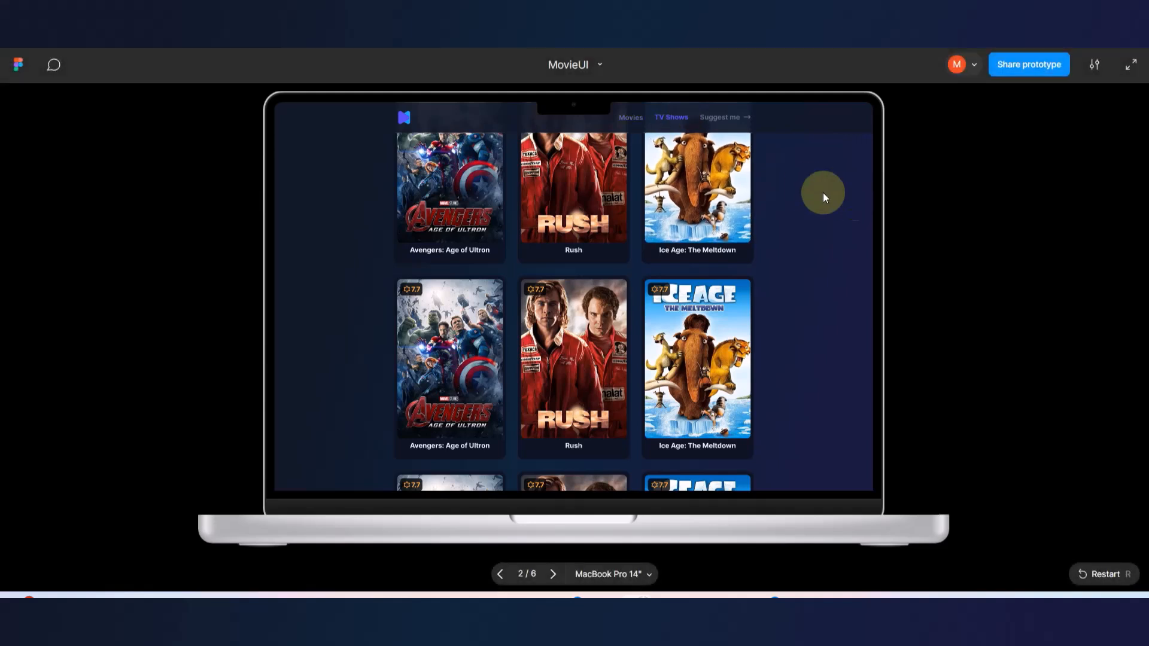
click(725, 118)
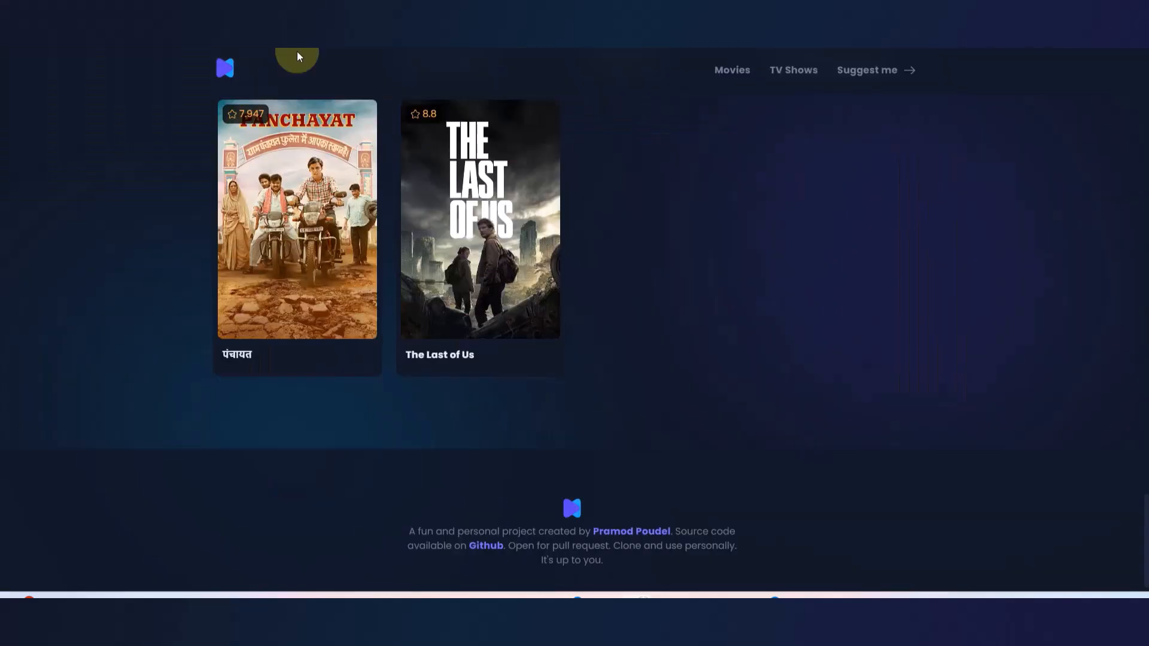
- Scroll through the live Mailehereko website to compare its header behavior, and return to the prototype preview
scroll(704, 293, up, 3)
scroll(704, 292, up, 10)
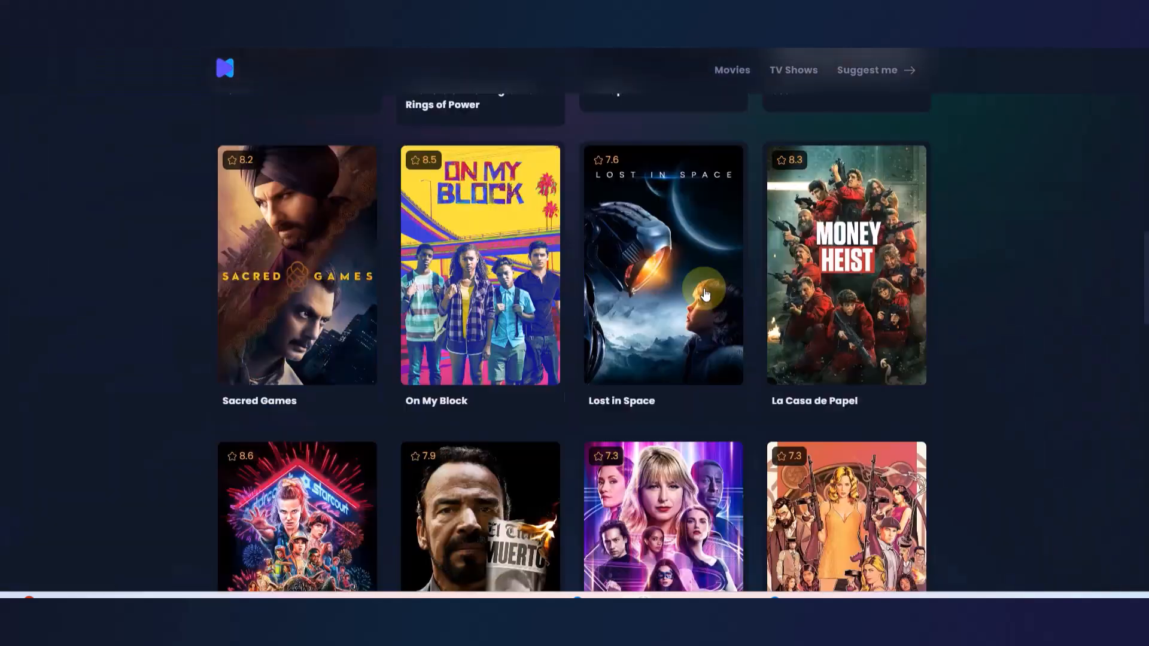
scroll(704, 292, down, 5)
scroll(705, 294, down, 20)
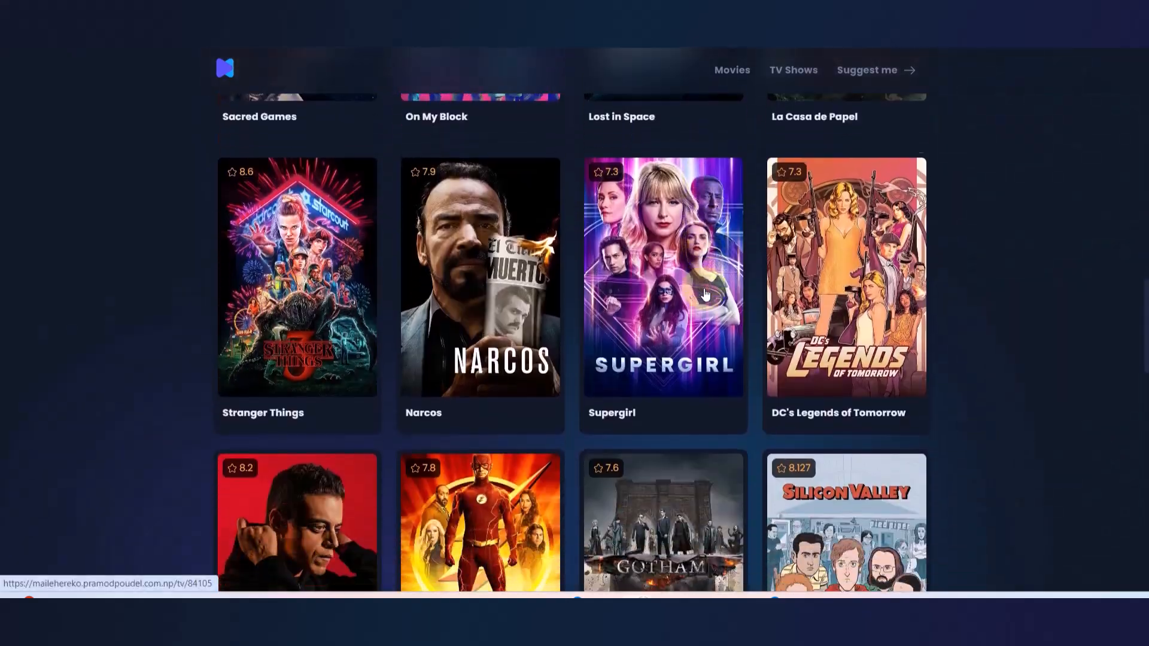
scroll(704, 288, up, 15)
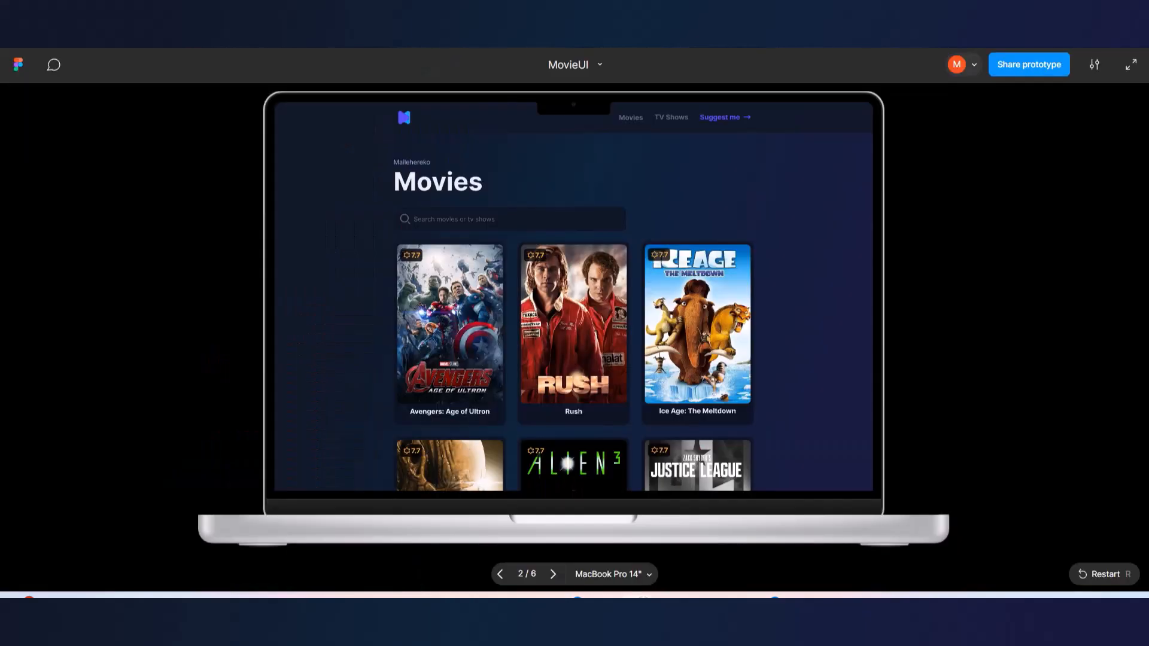
- Scroll the previewed page down and back up, try the header's menu items, and return to the MovieUI design file
scroll(634, 260, down, 5)
scroll(634, 261, down, 10)
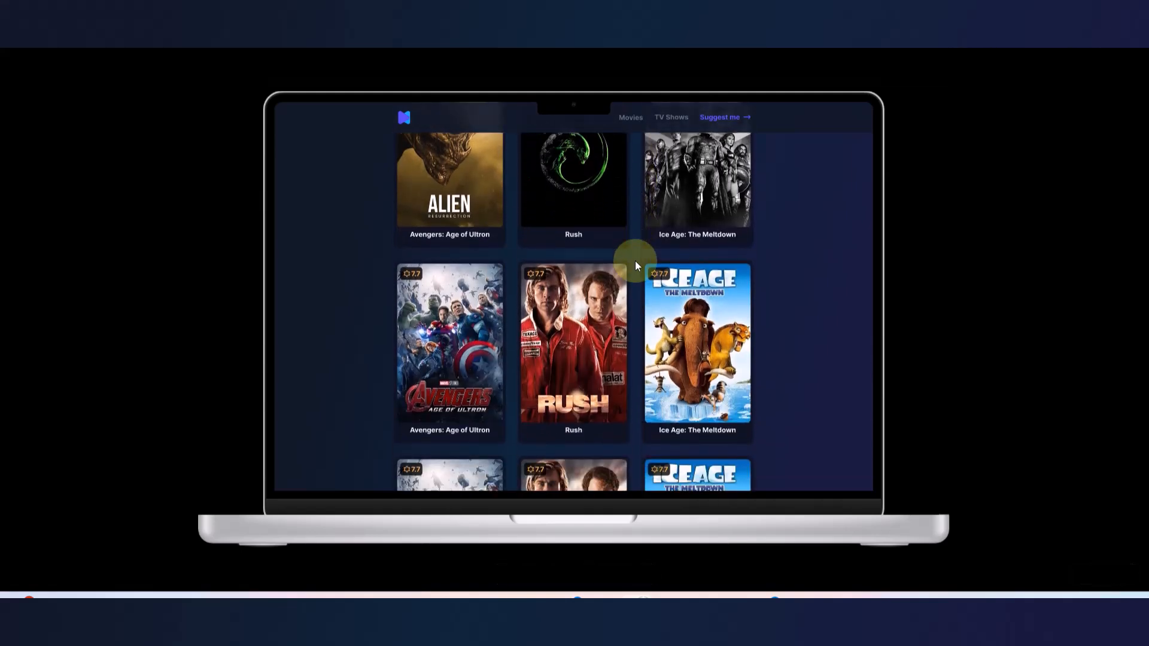
scroll(635, 261, up, 10)
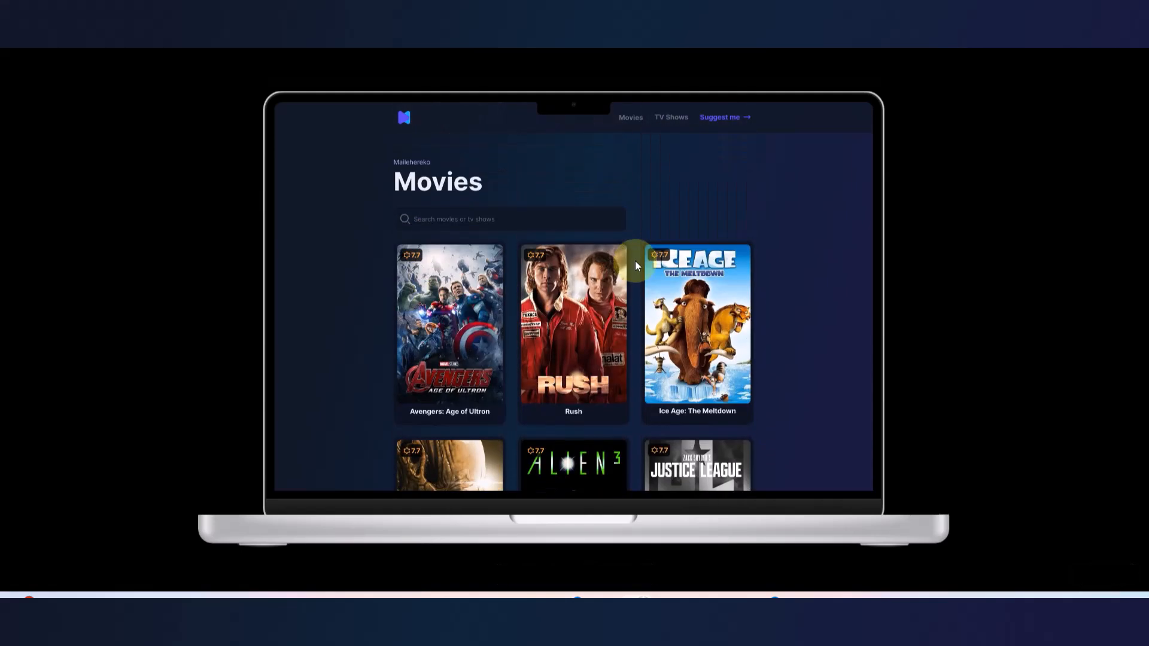
click(676, 118)
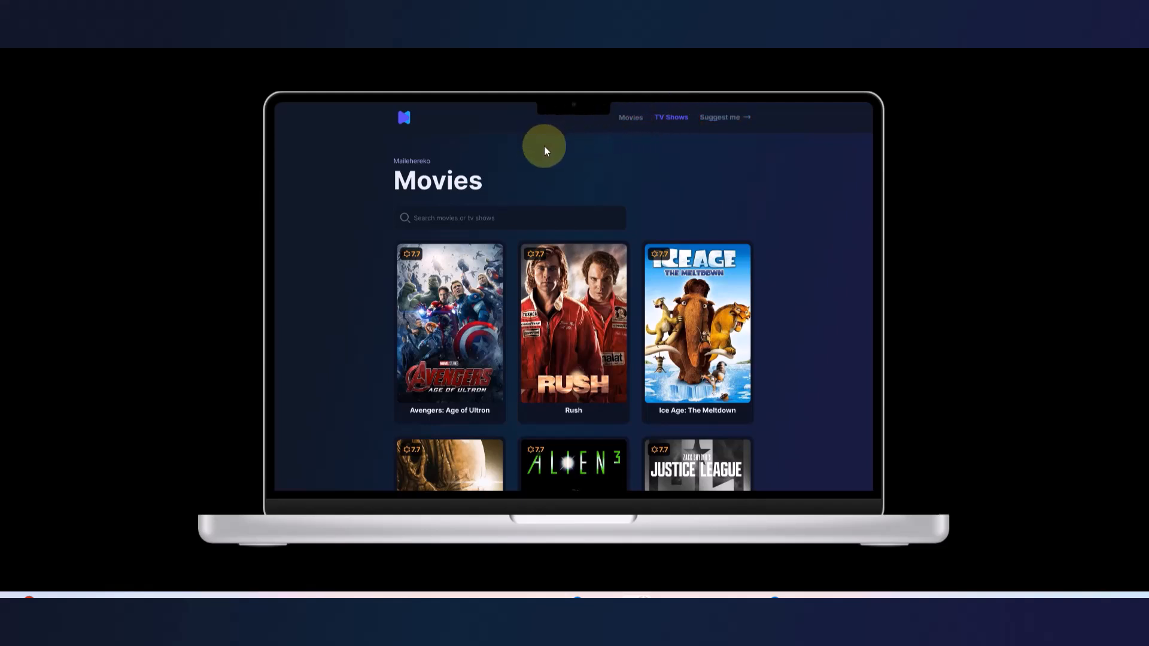
triple_click(670, 121)
click(672, 122)
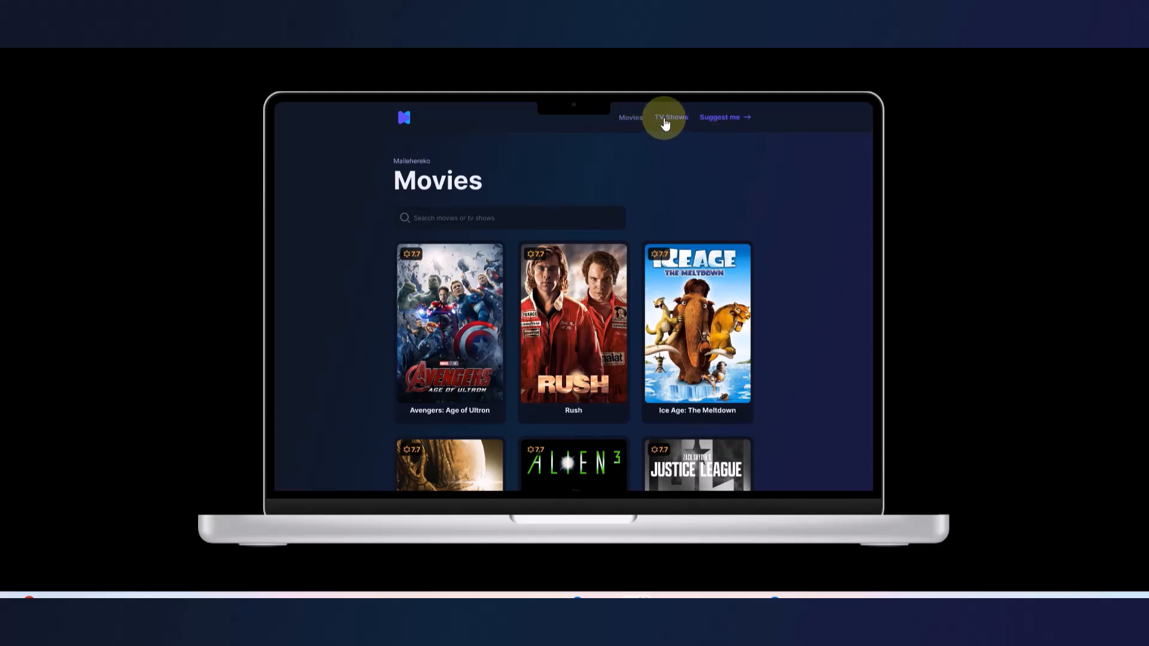
click(632, 122)
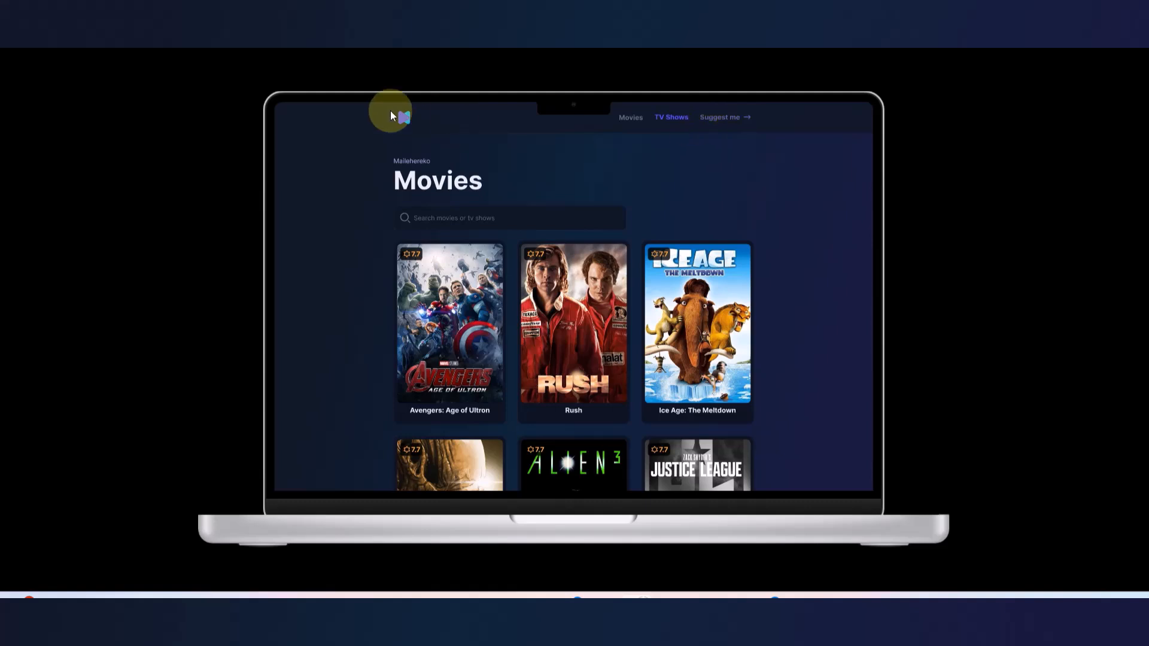
click(136, 49)
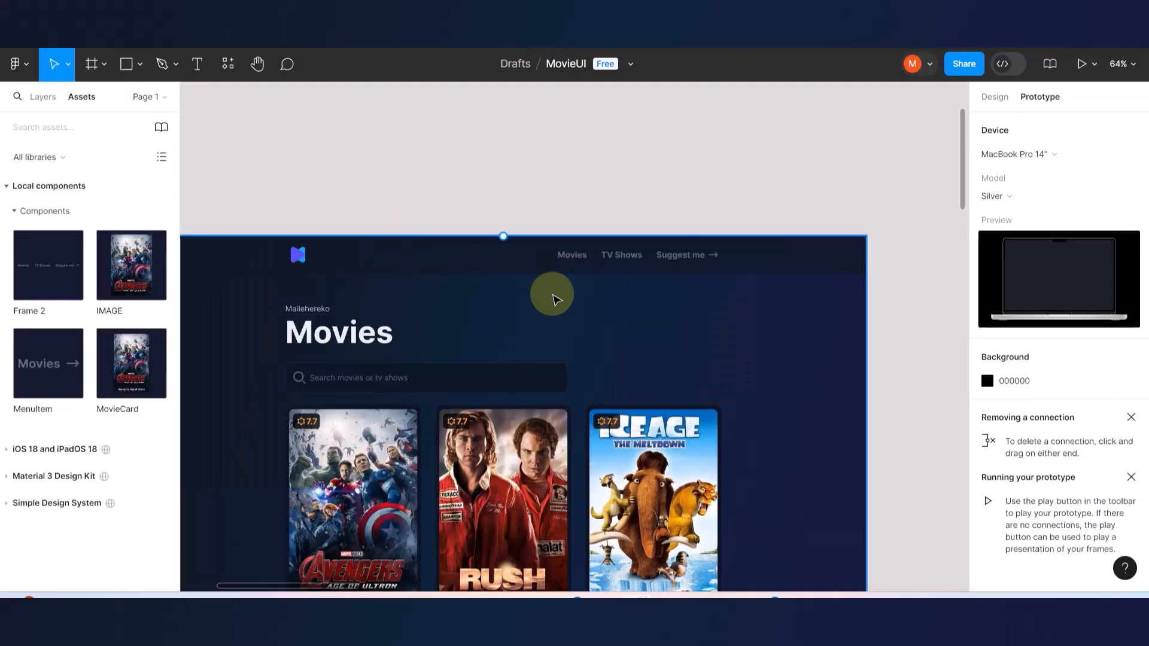
scroll(554, 297, down, 5)
scroll(554, 297, down, 2)
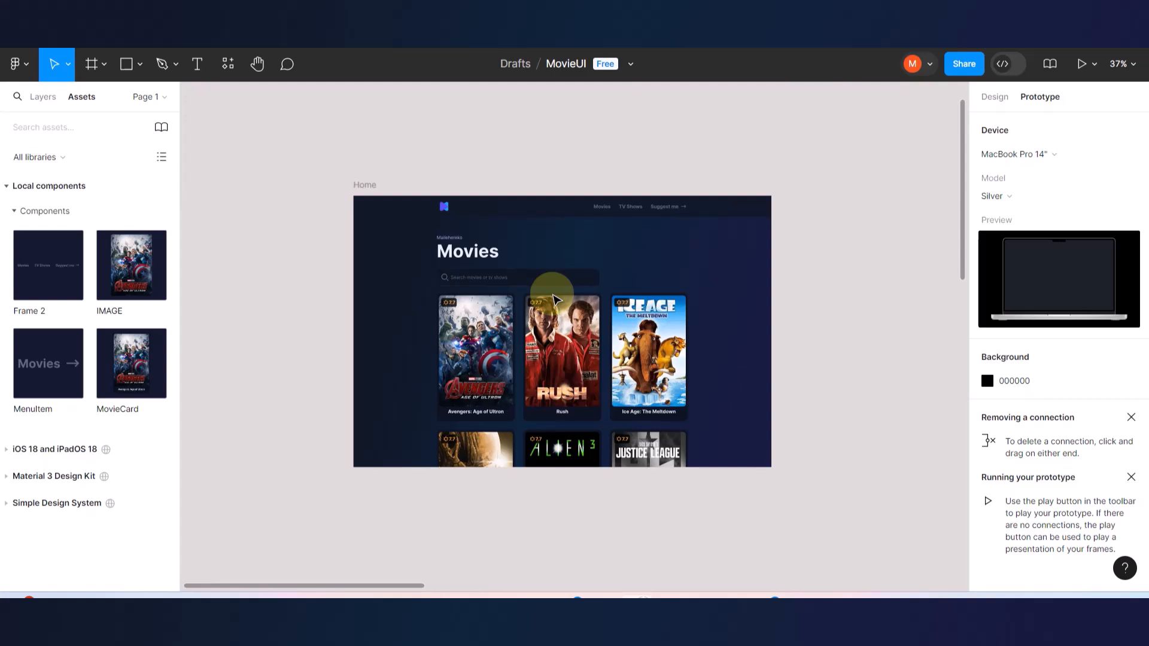
scroll(554, 299, down, 3)
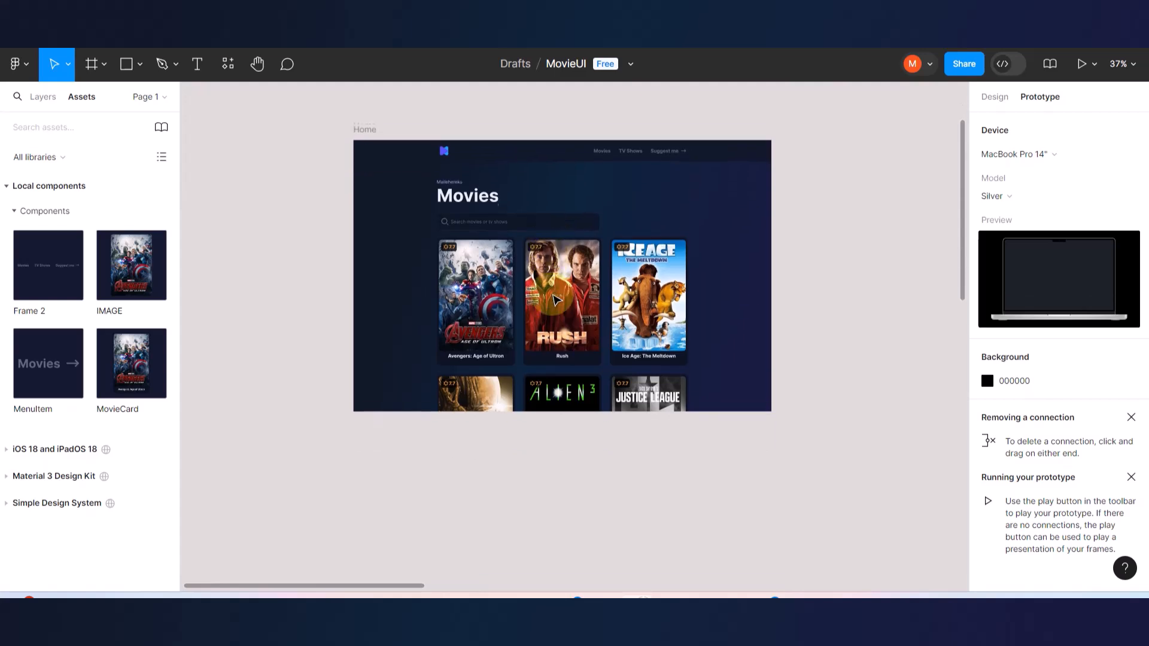
scroll(555, 300, up, 3)
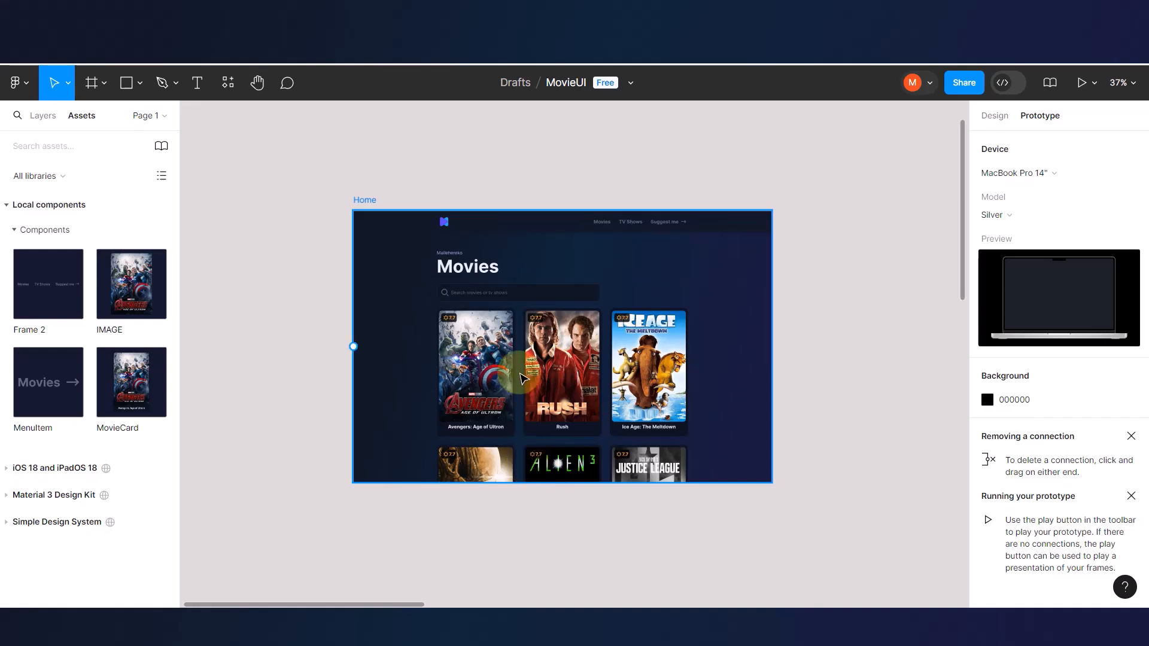
ctrl+scroll(515, 368, up, 5)
scroll(519, 378, right, 3)
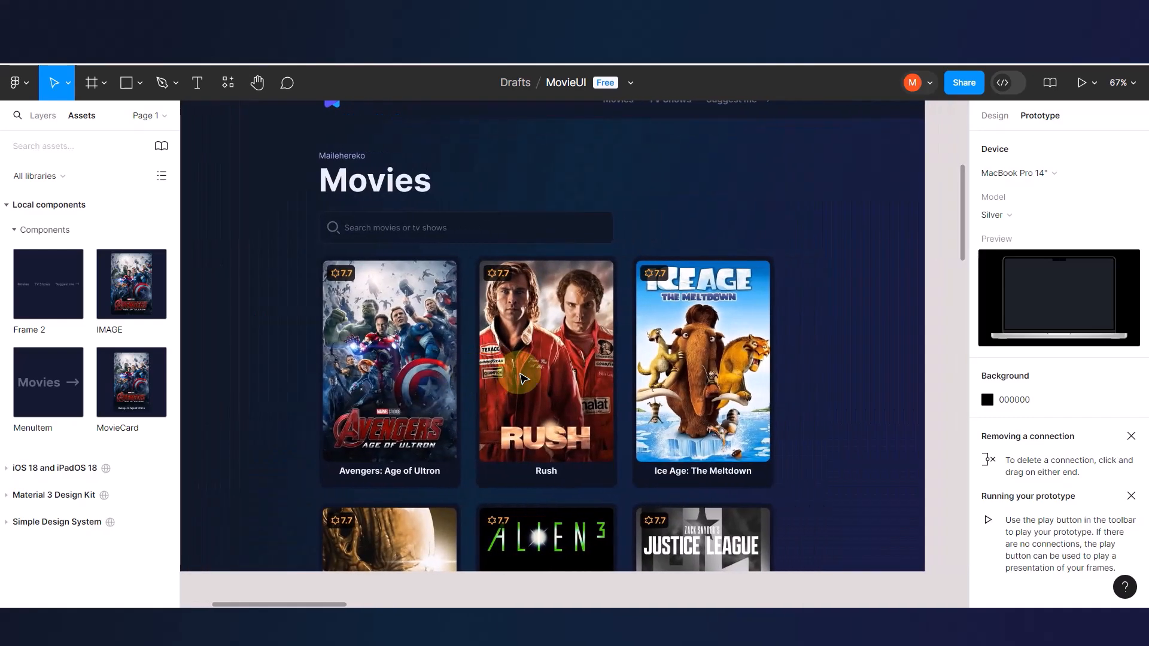
ctrl+scroll(519, 378, up, 2)
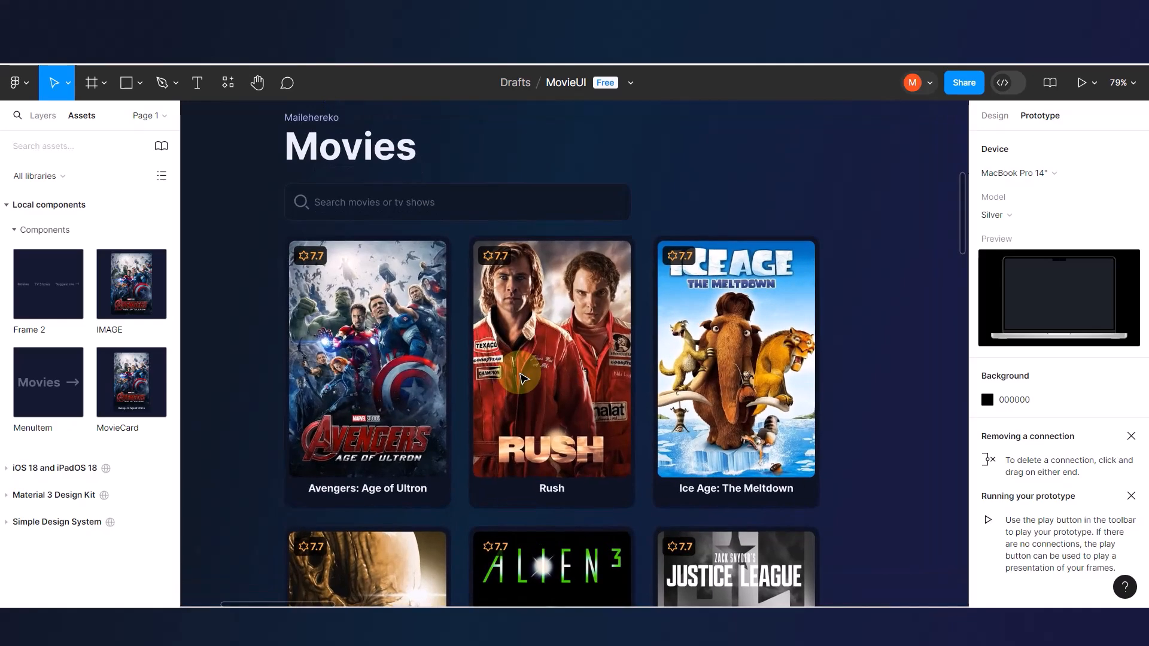
ctrl+scroll(520, 378, down, 5)
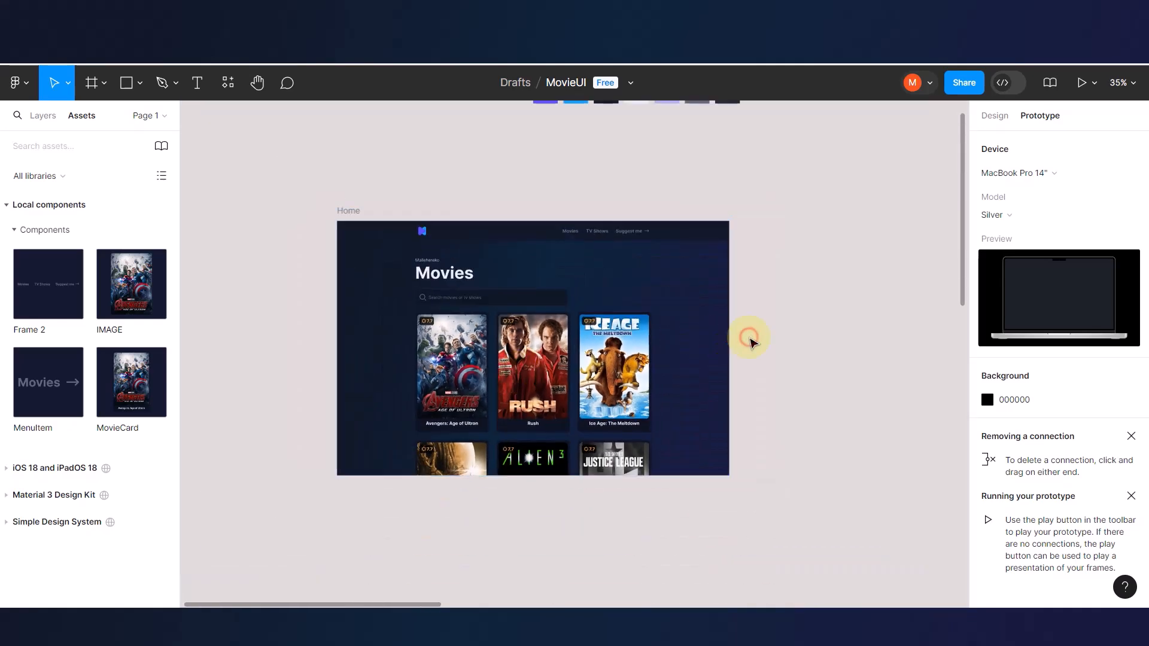
click(819, 321)
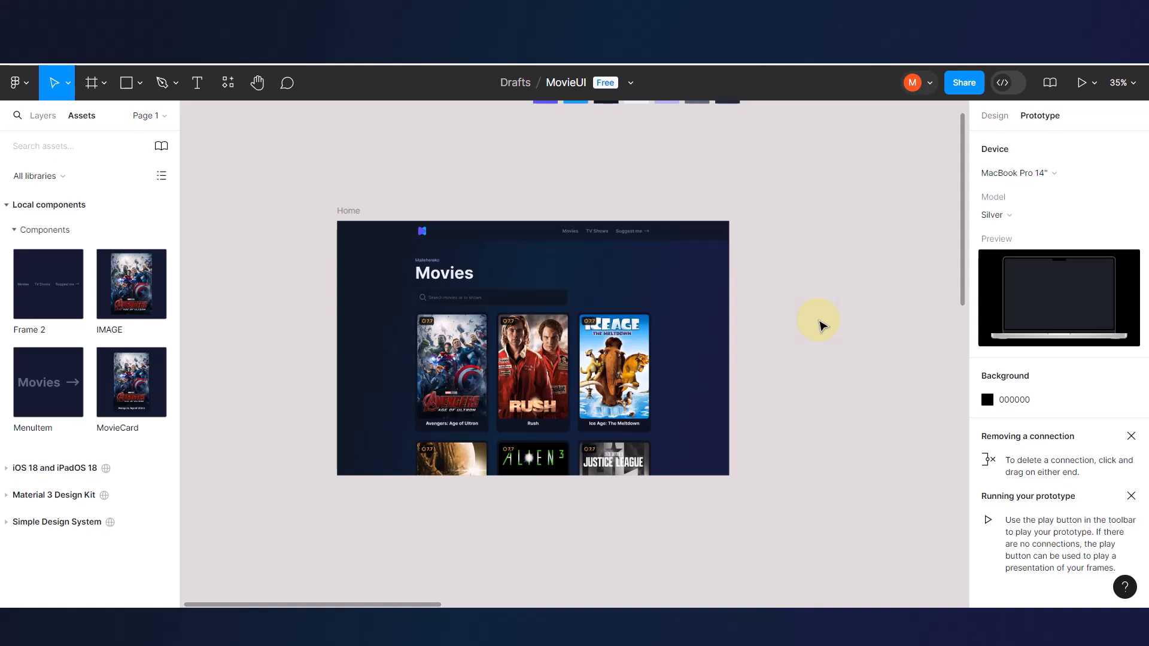
scroll(661, 344, down, 5)
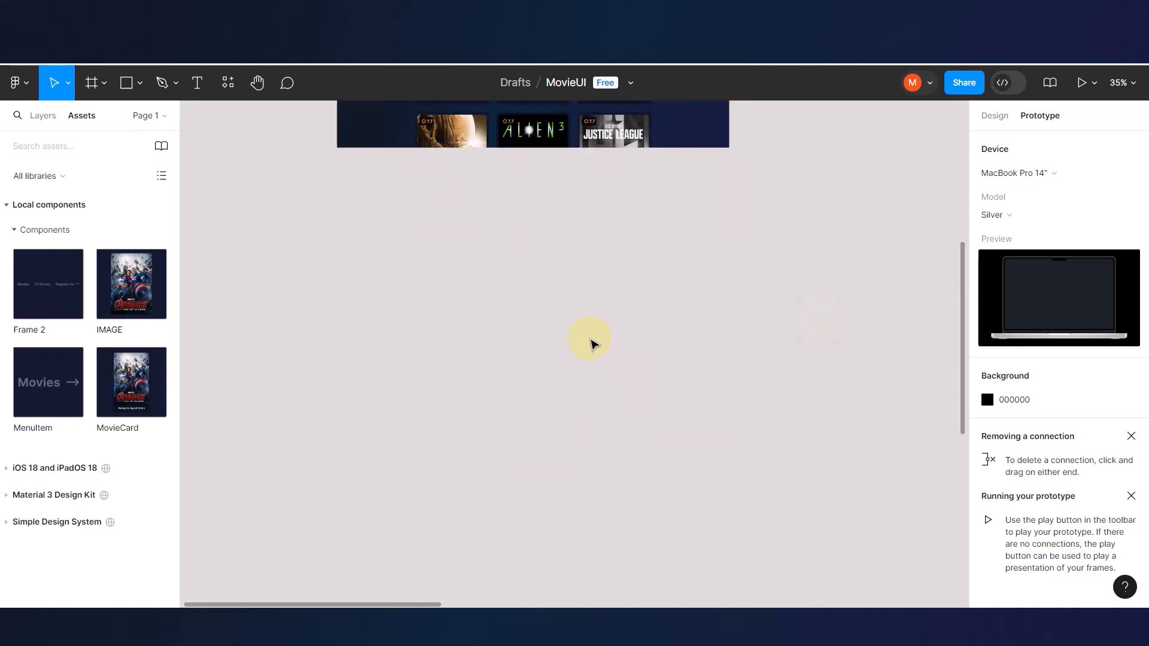
scroll(592, 344, up, 5)
scroll(591, 340, up, 1)
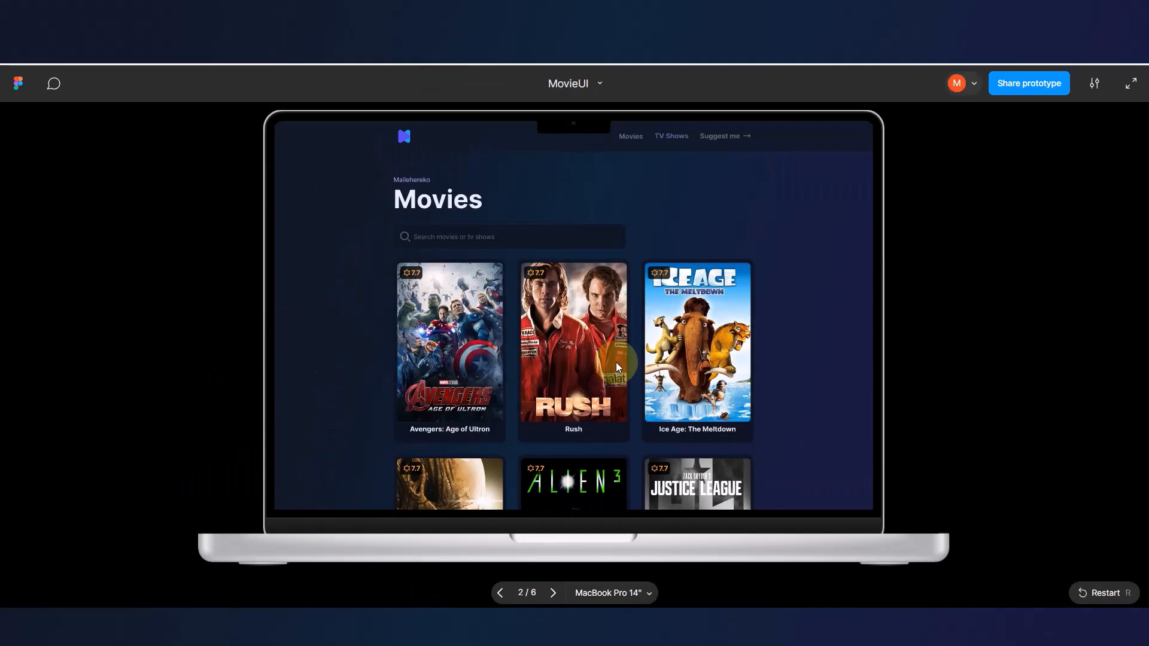
- Scroll the Home preview down to the footer and back to the top, and try the header's Movies item
scroll(615, 361, down, 5)
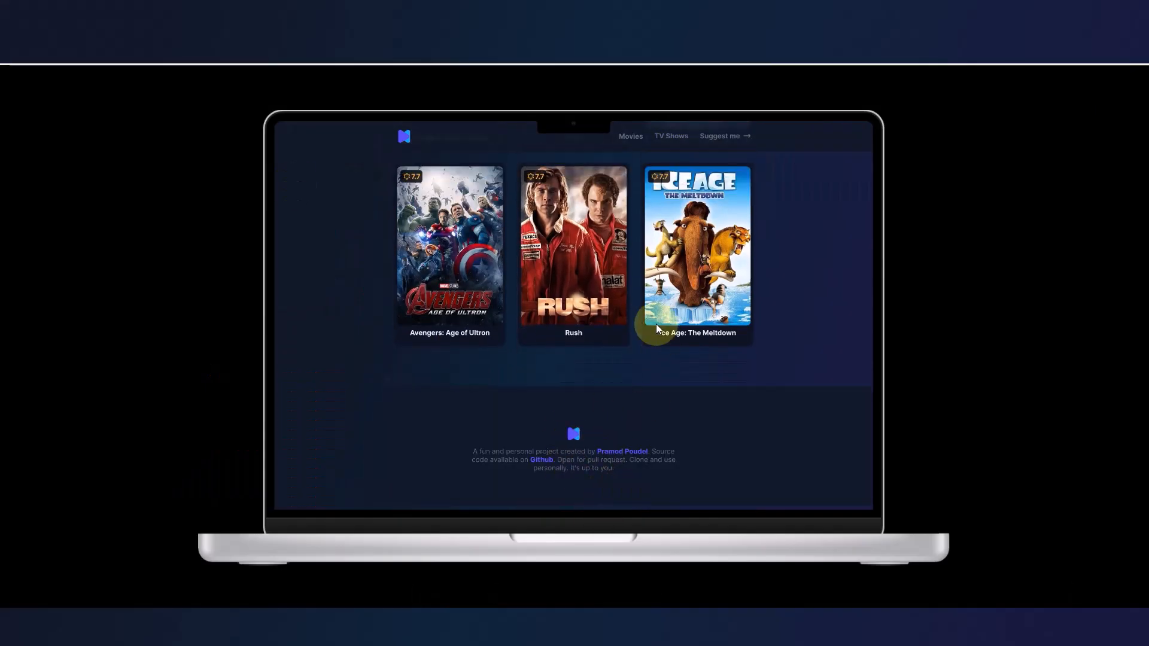
scroll(656, 325, up, 3)
scroll(656, 327, up, 3)
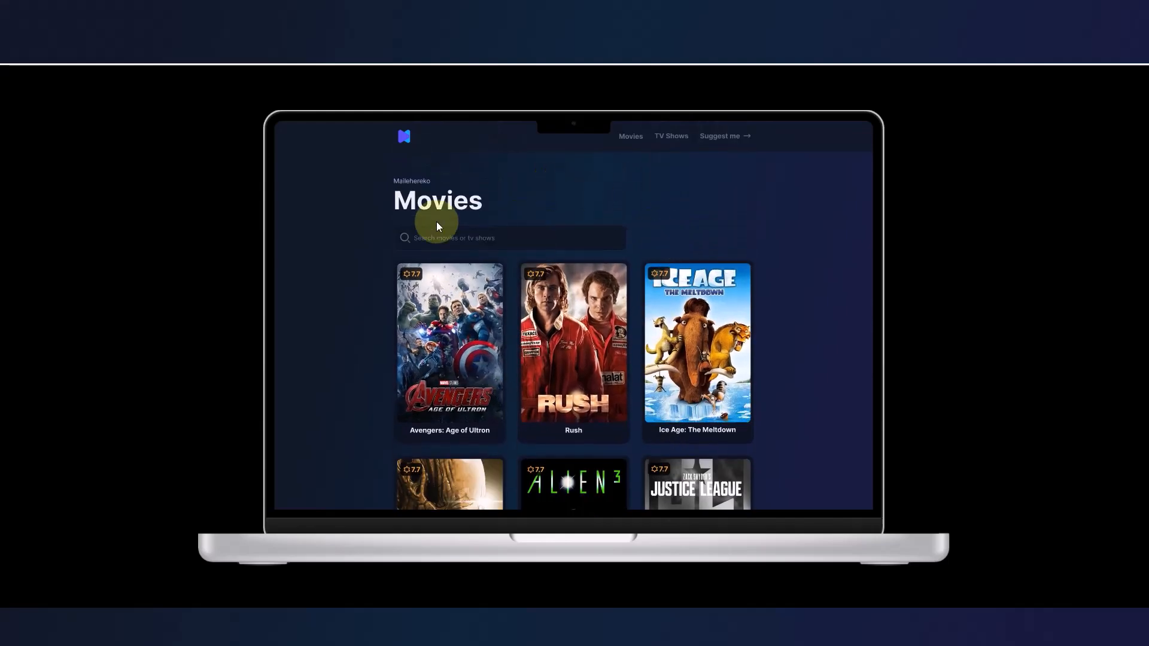
click(634, 141)
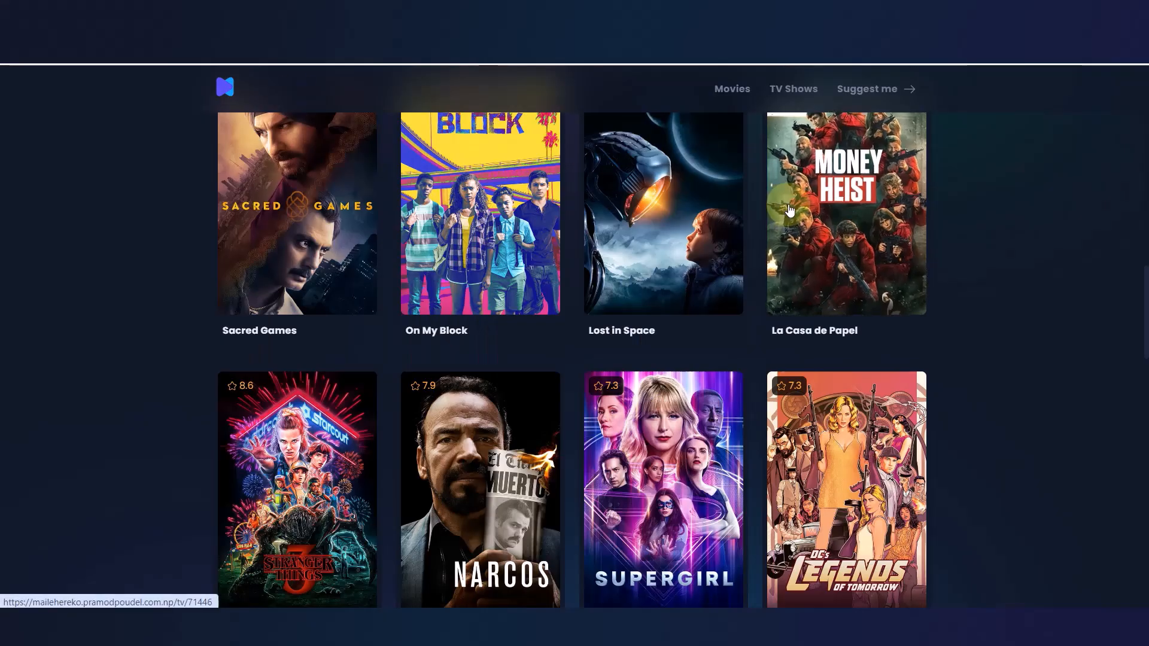
- Browse the live website's Suggest me, TV Shows and Movies pages as reference, and return to the prototype preview
scroll(789, 210, up, 18)
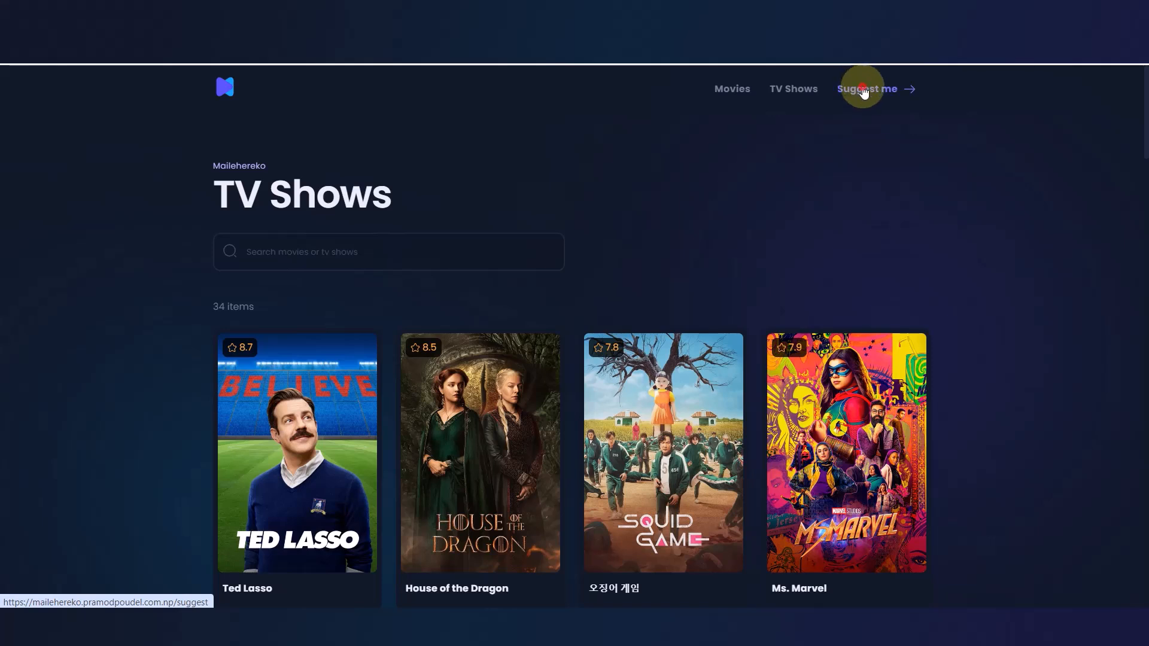
click(862, 92)
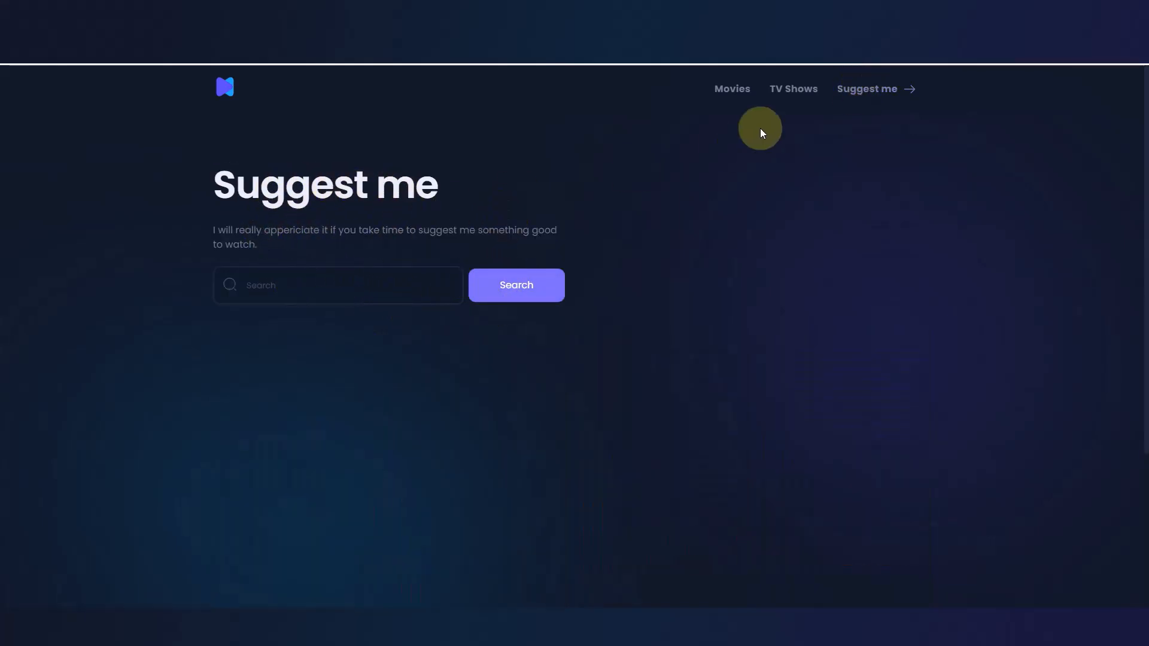
click(797, 91)
scroll(474, 290, down, 9)
scroll(474, 290, up, 9)
click(731, 89)
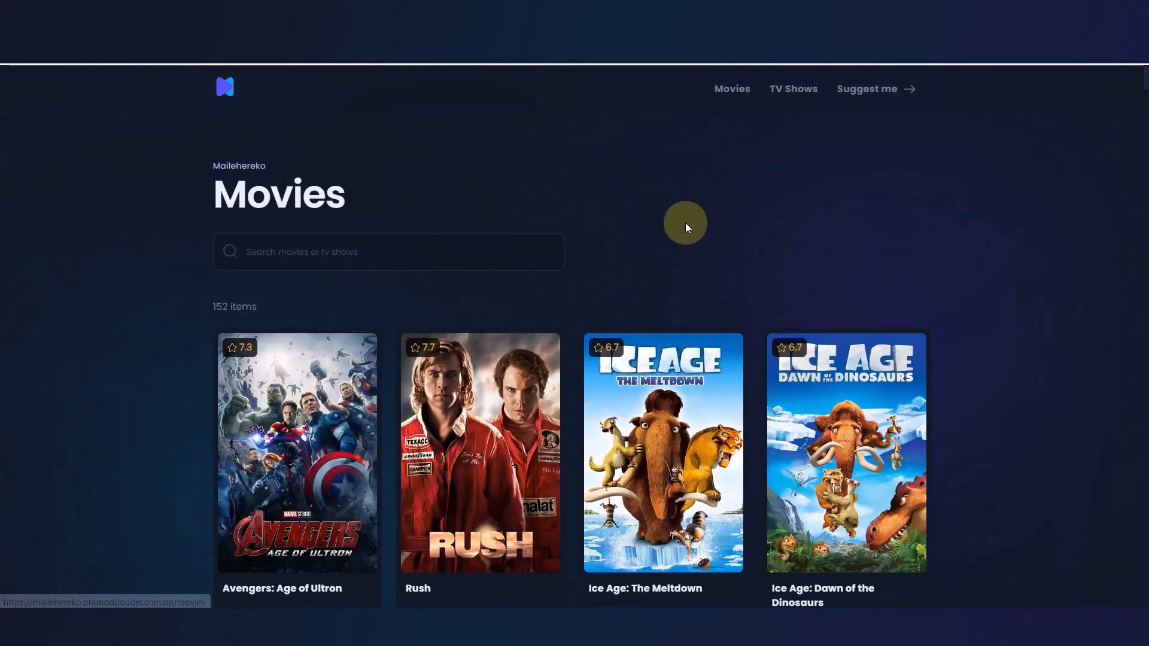
key(ctrl+Tab)
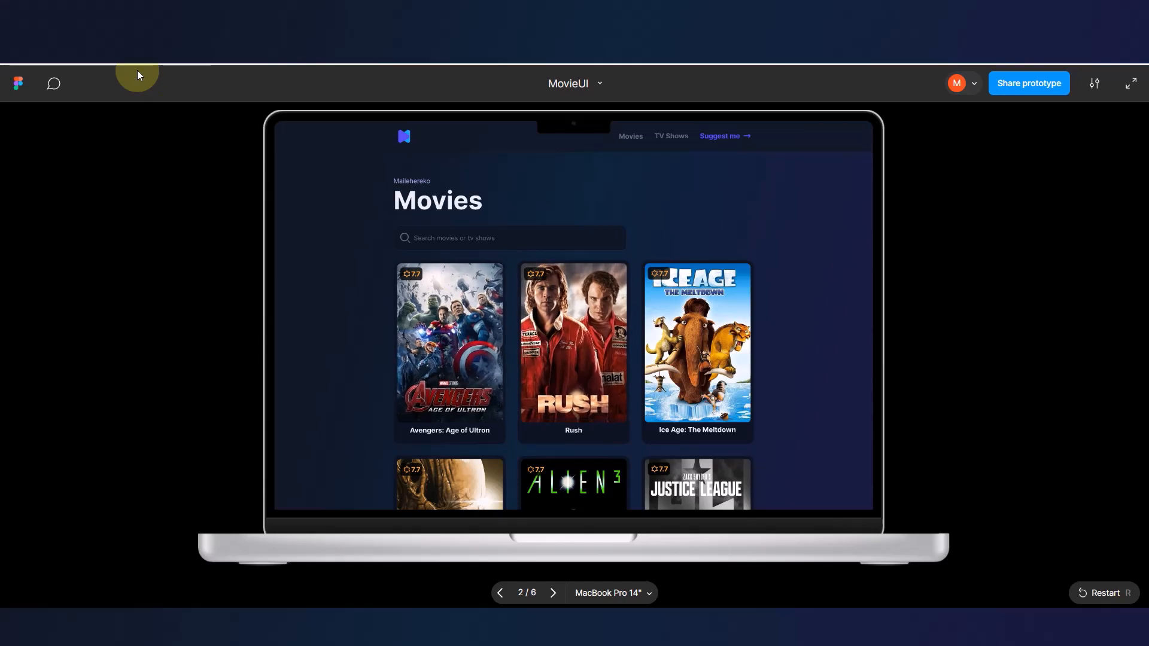
- Return to the MovieUI design file and look over the Home frame and the reference frames beside it
click(161, 57)
scroll(606, 289, down, 3)
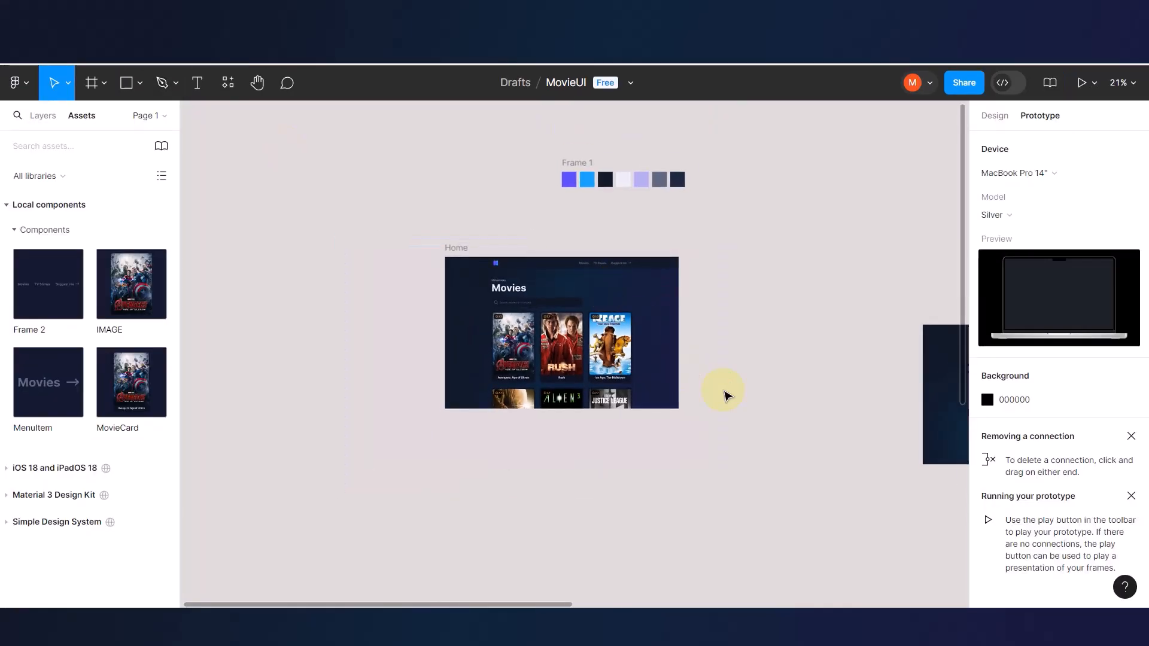
scroll(742, 353, up, 2)
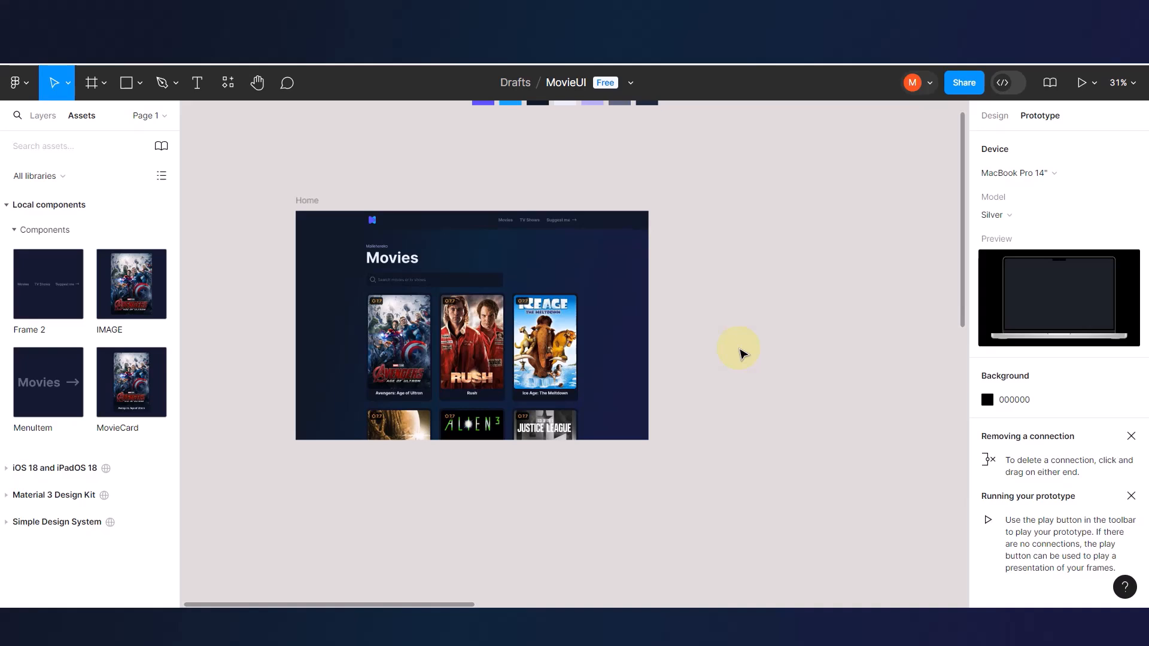
scroll(740, 353, right, 2)
scroll(740, 353, down, 4)
scroll(740, 353, right, 3)
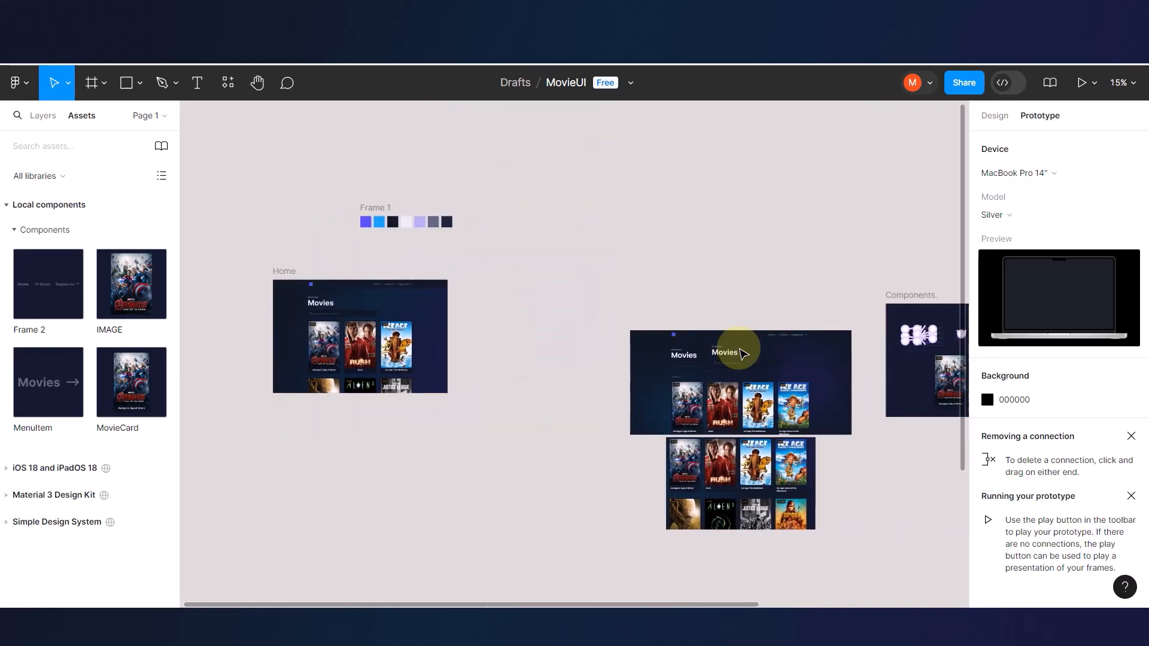
scroll(733, 342, down, 3)
drag(653, 276, 871, 497)
click(634, 359)
drag(632, 355, 630, 354)
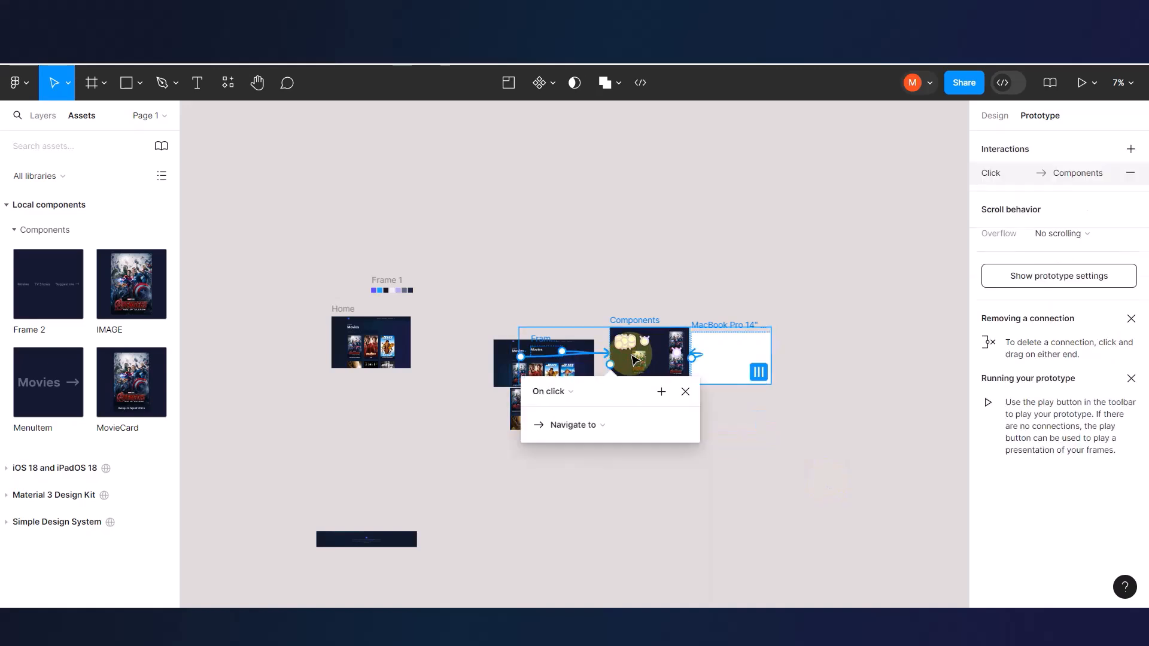
key(ctrl+z)
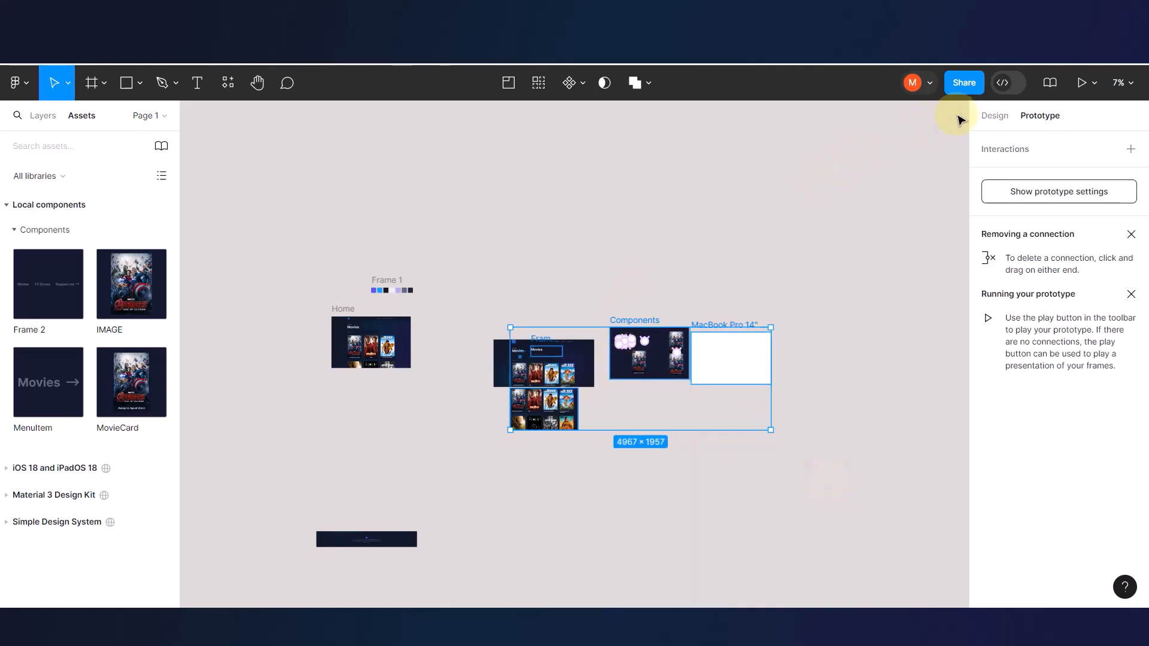
- In design mode, move the Components frame, blank MacBook frame, loose heading pieces and movie grid up, away from the reference screenshot
click(993, 115)
click(576, 220)
click(453, 255)
drag(453, 254, 818, 453)
drag(583, 366, 674, 196)
key(Escape)
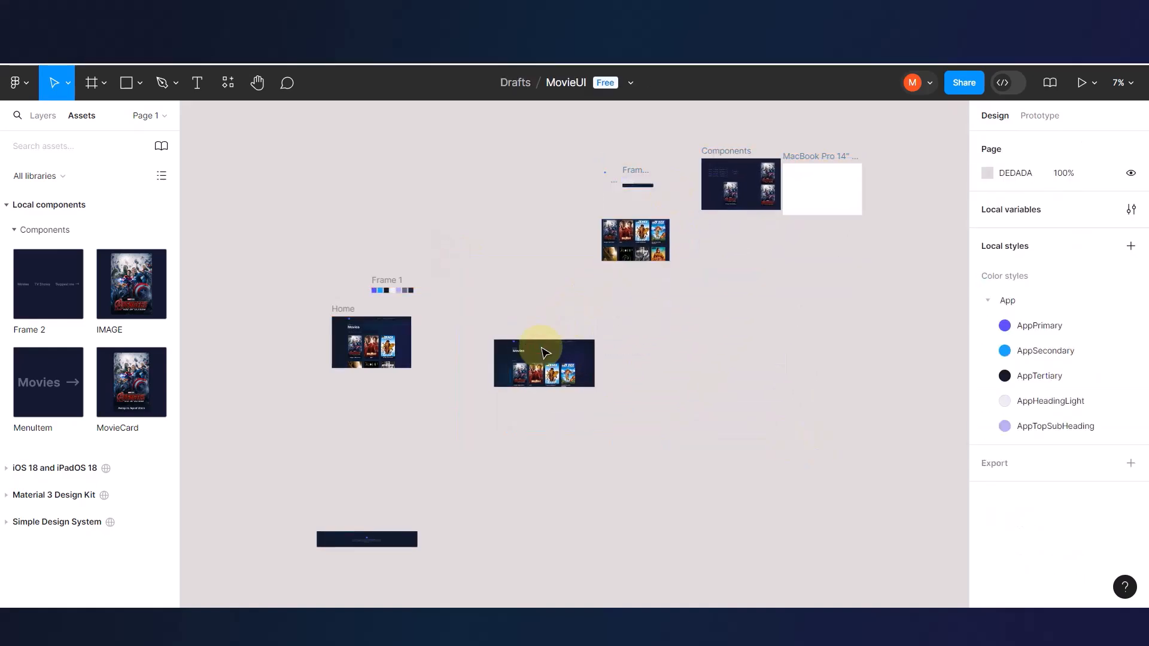
- Try to unlock and select the locked reference screenshot, image 1
right_click(541, 342)
click(460, 387)
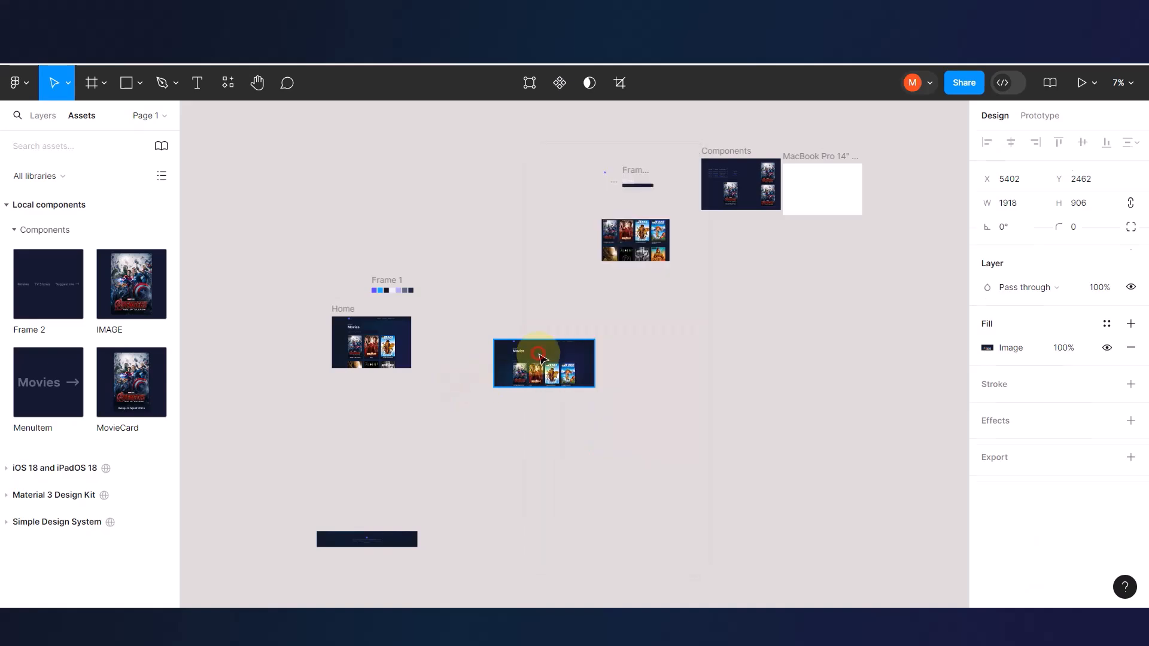
click(243, 235)
click(42, 113)
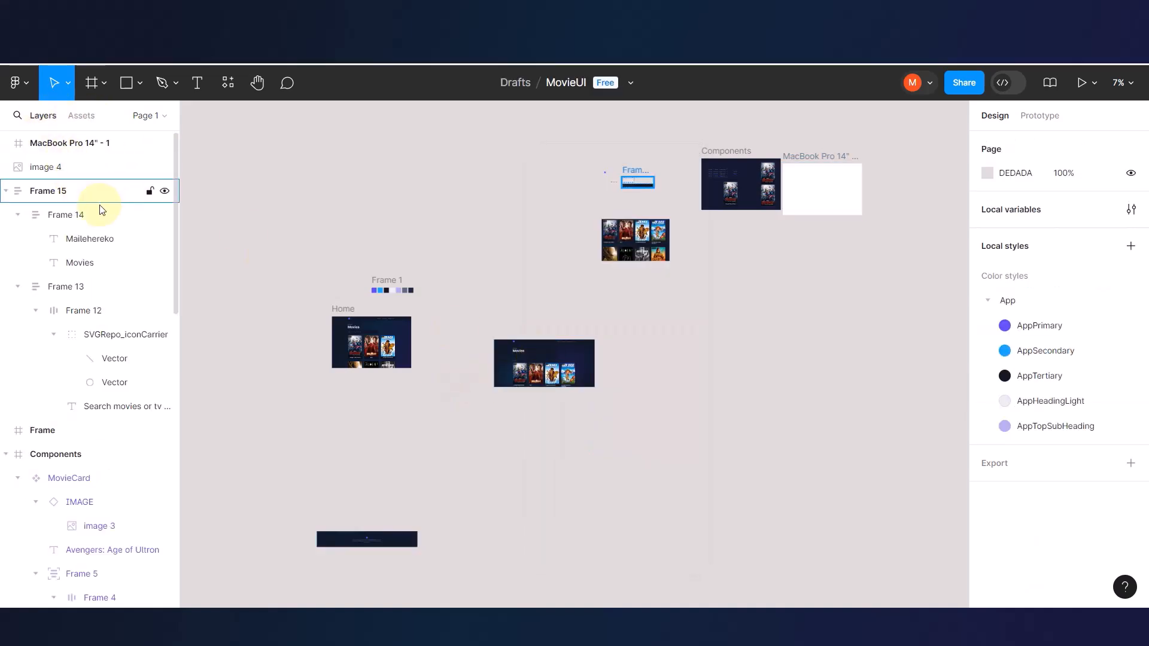
right_click(537, 359)
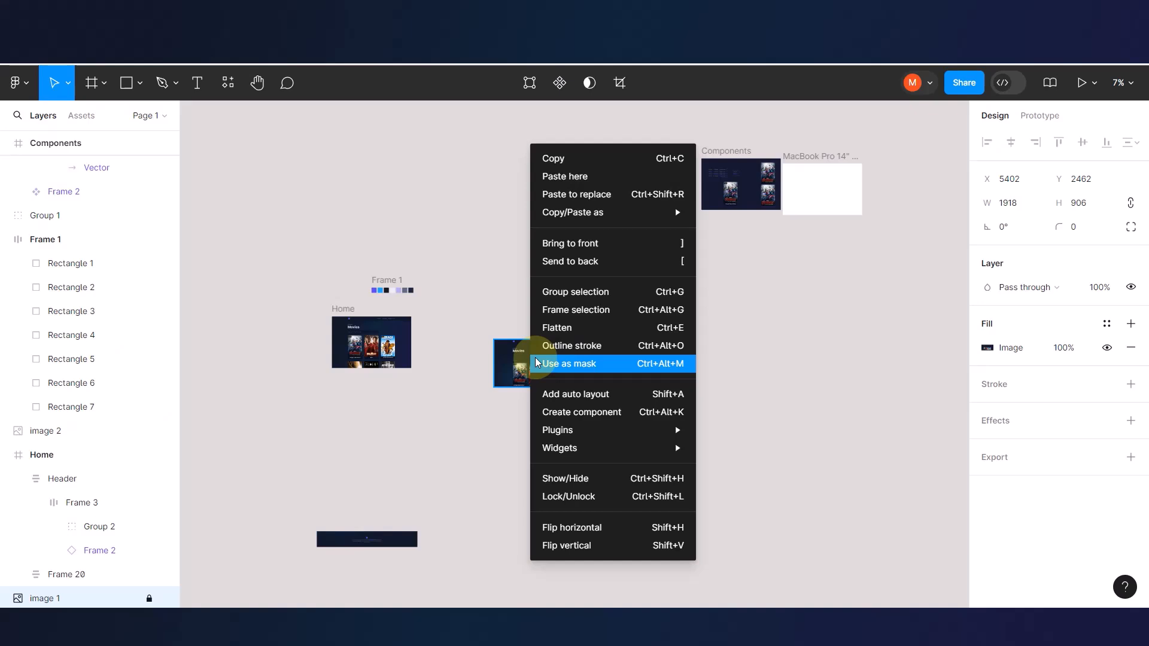
click(149, 598)
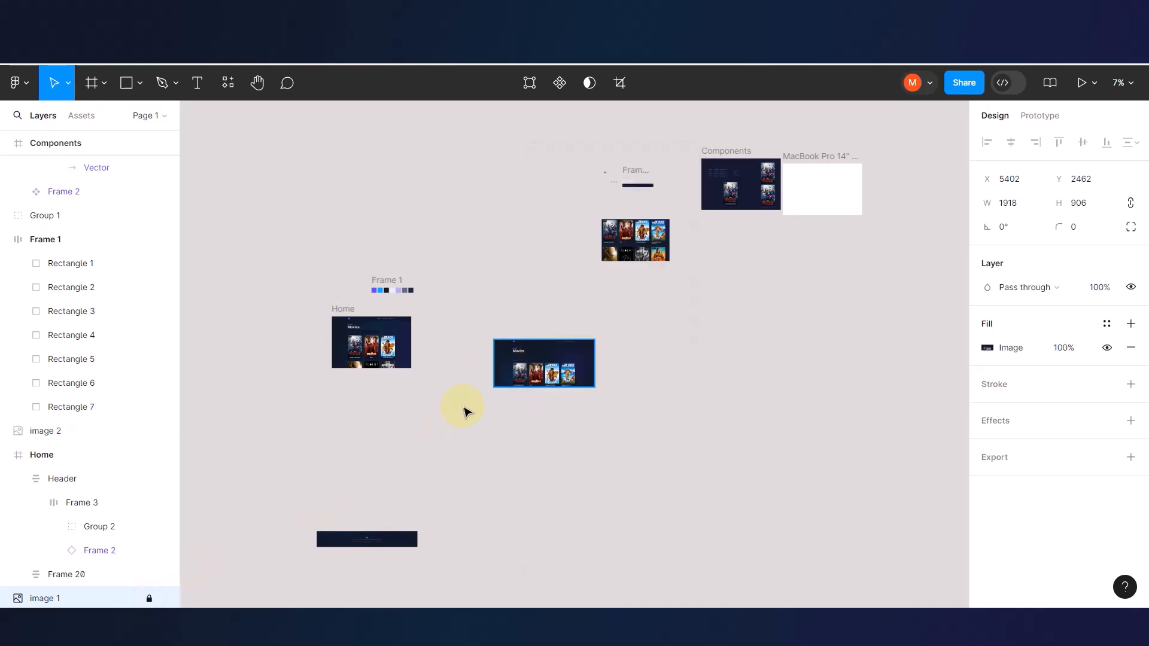
click(471, 327)
drag(471, 328, 646, 416)
click(537, 361)
- Move the Home frame to about X -4296, Y 2415, into empty canvas space away from the other frames
scroll(405, 328, left, 5)
click(524, 311)
drag(524, 311, 246, 331)
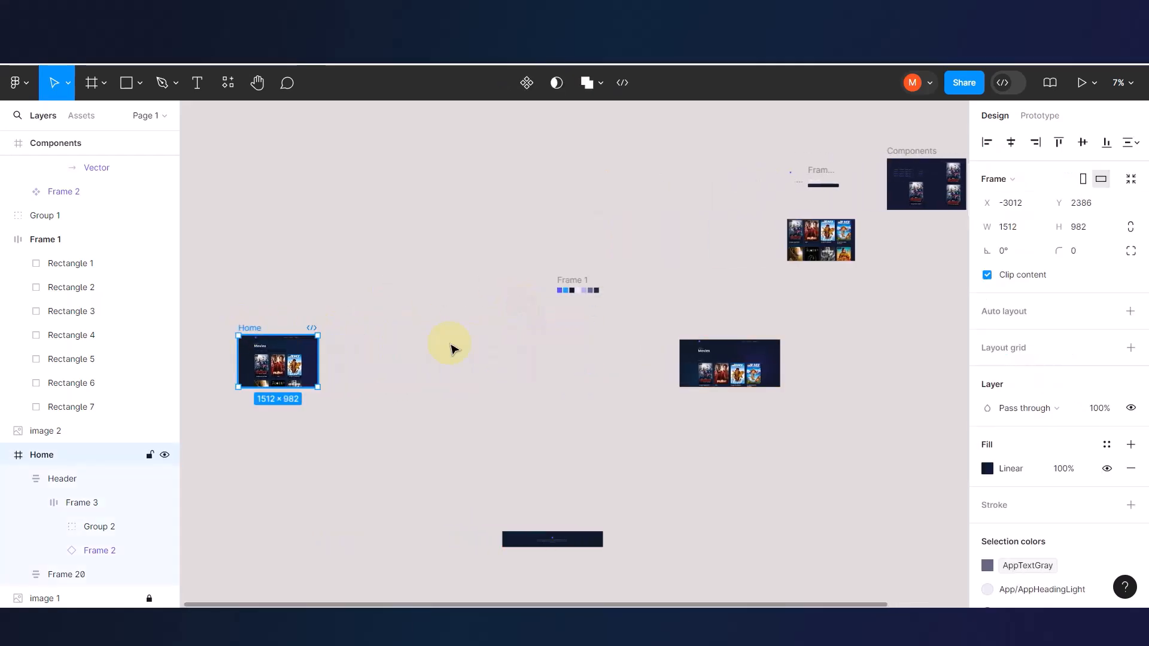
scroll(443, 344, left, 5)
scroll(469, 347, left, 2)
drag(544, 328, 473, 333)
scroll(486, 361, up, 10)
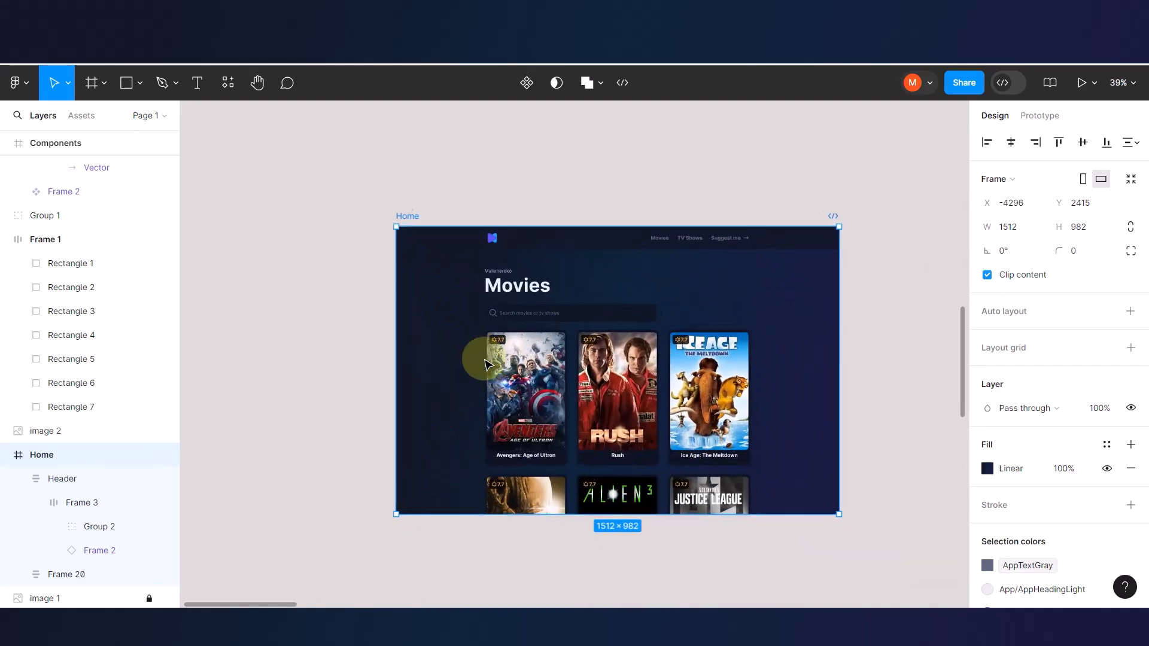
scroll(485, 363, right, 1)
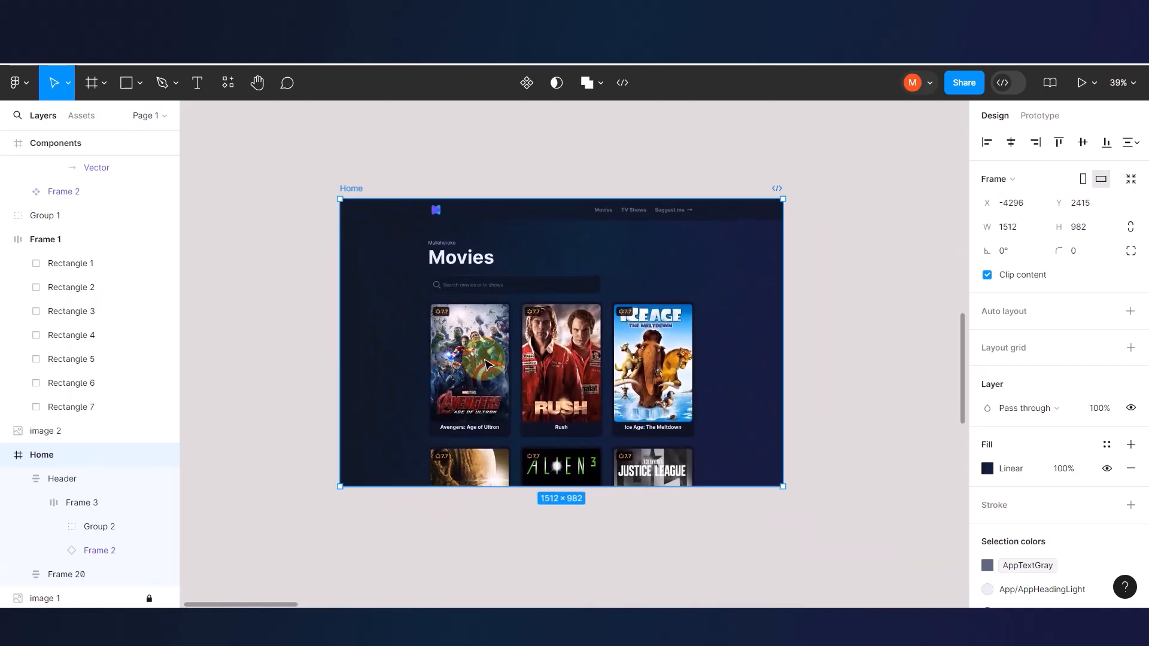
click(481, 155)
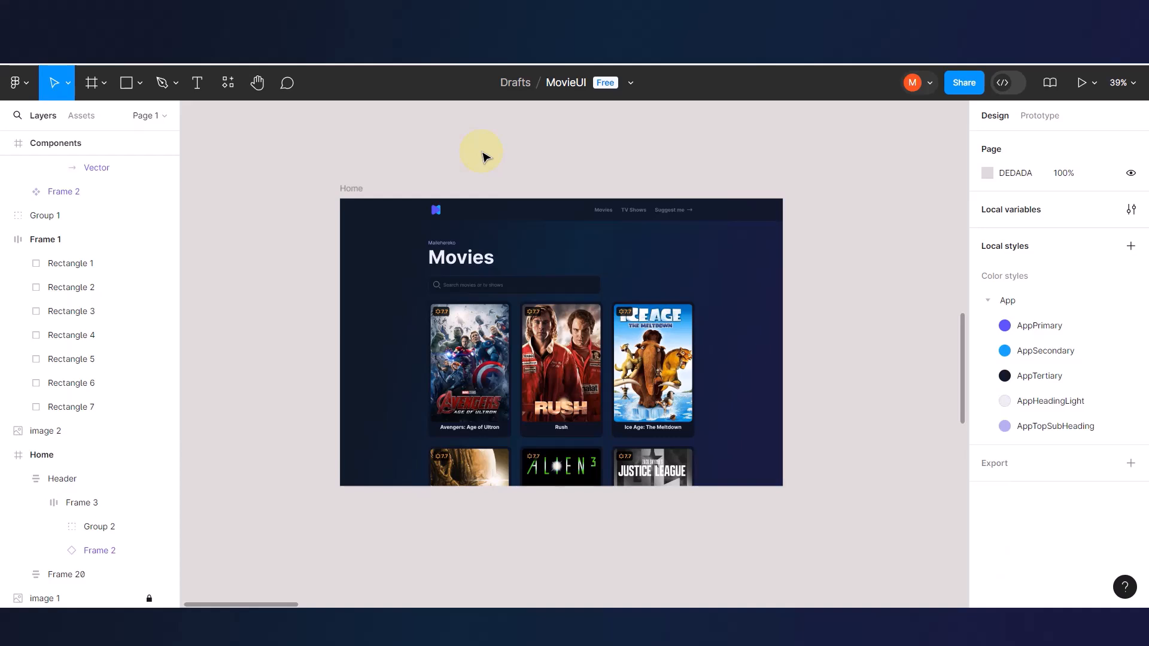
- Duplicate the Home frame beside the original
scroll(520, 258, down, 2)
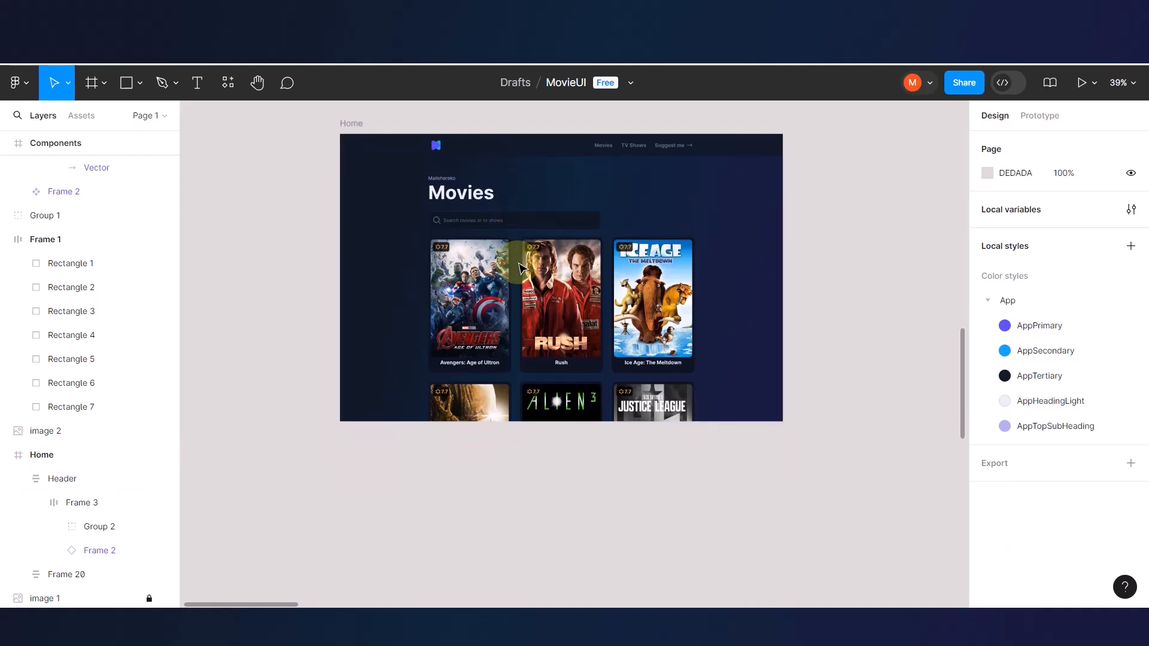
scroll(521, 266, up, 1)
scroll(521, 266, right, 1)
click(307, 161)
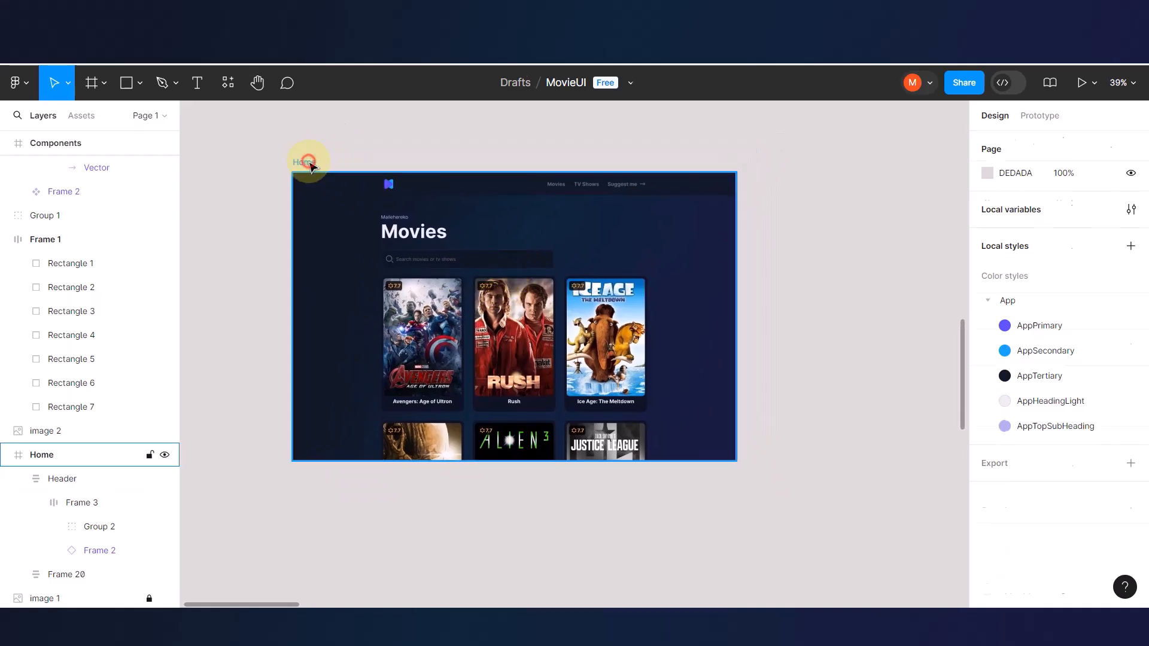
key(ctrl+d)
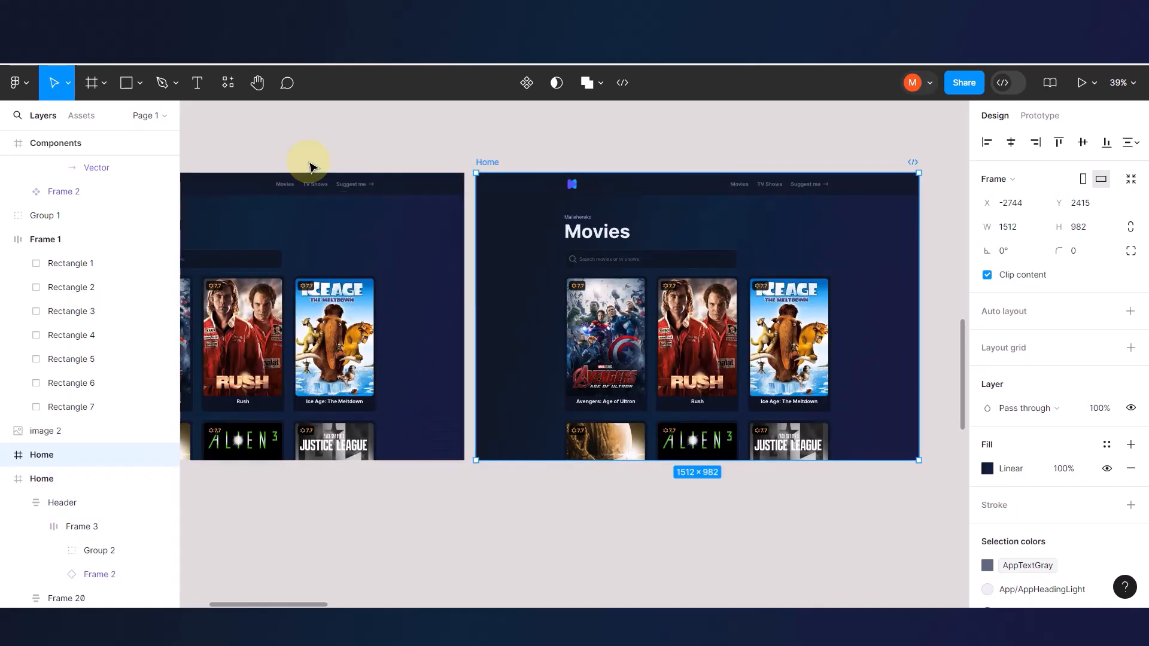
- Change the large Movies heading in the duplicated frame to "TV Shows"
double_click(596, 239)
double_click(601, 237)
double_click(603, 238)
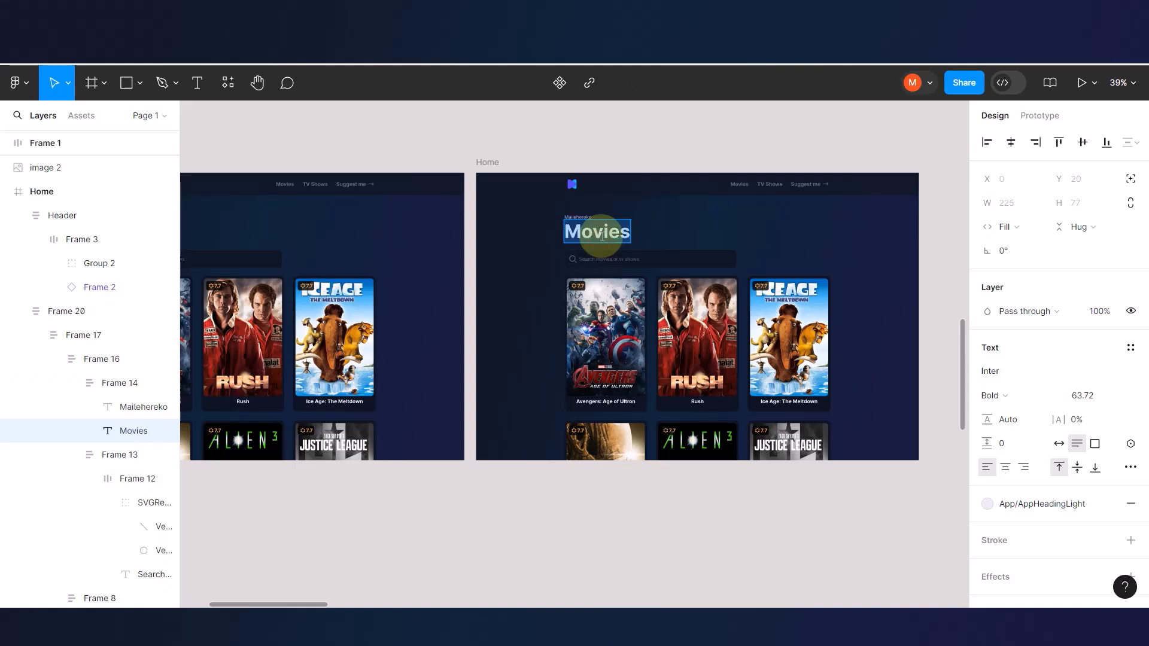
text(TV)
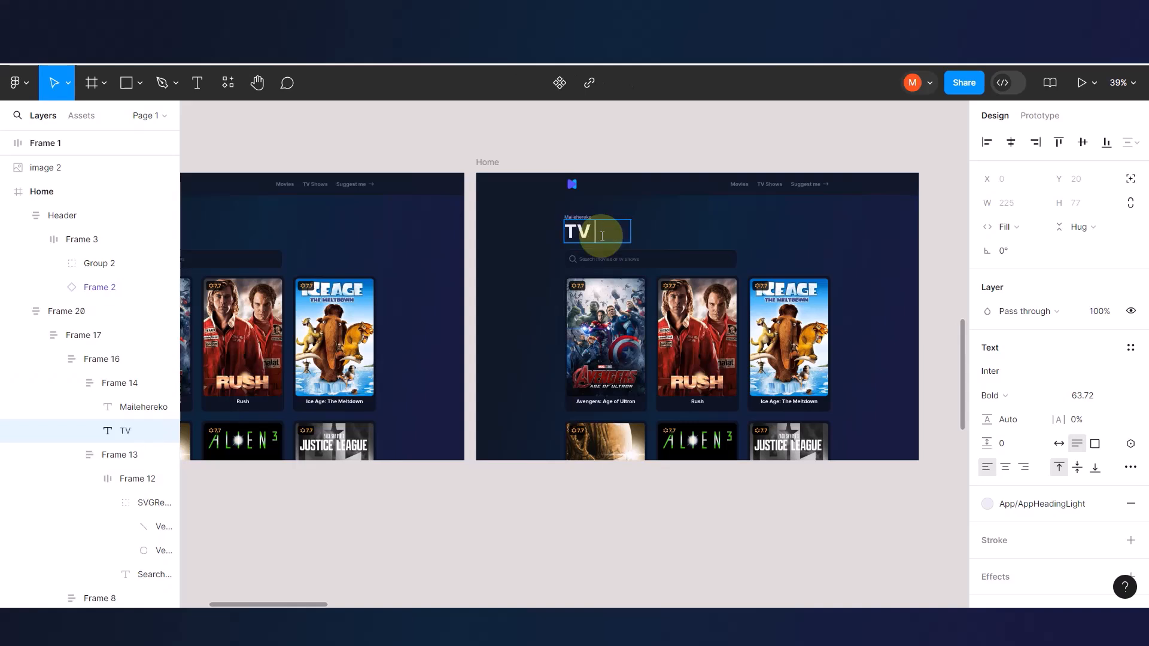
text( Shows)
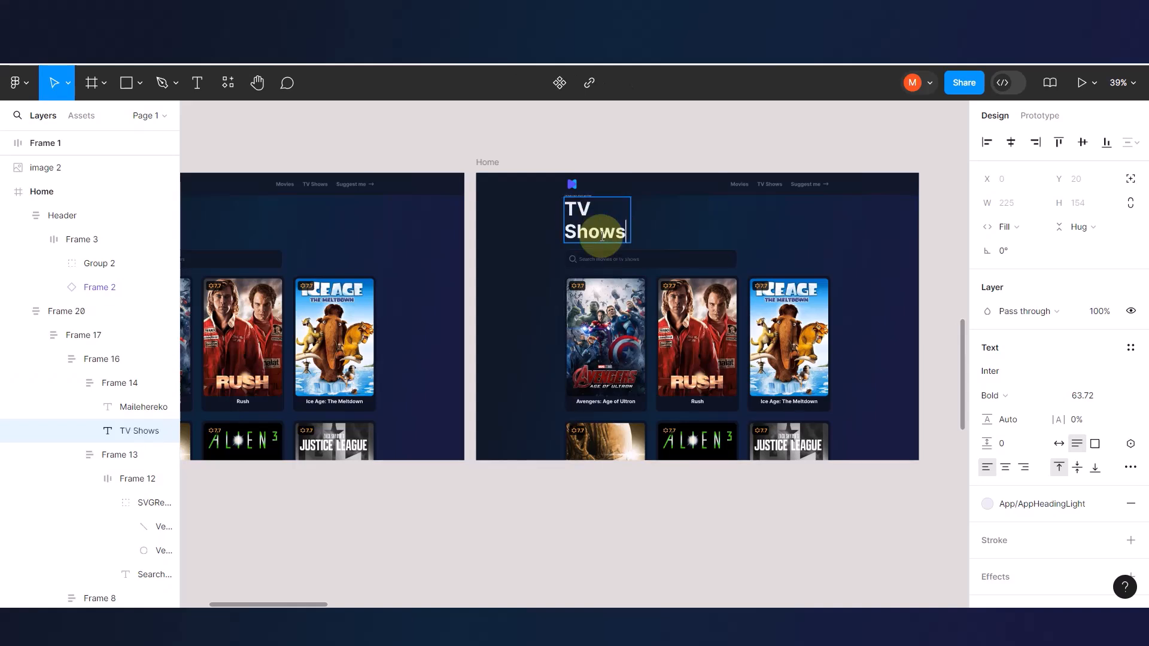
- Widen the TV Shows heading's text box to about 381 px so the text fits on one line
scroll(601, 235, up, 5)
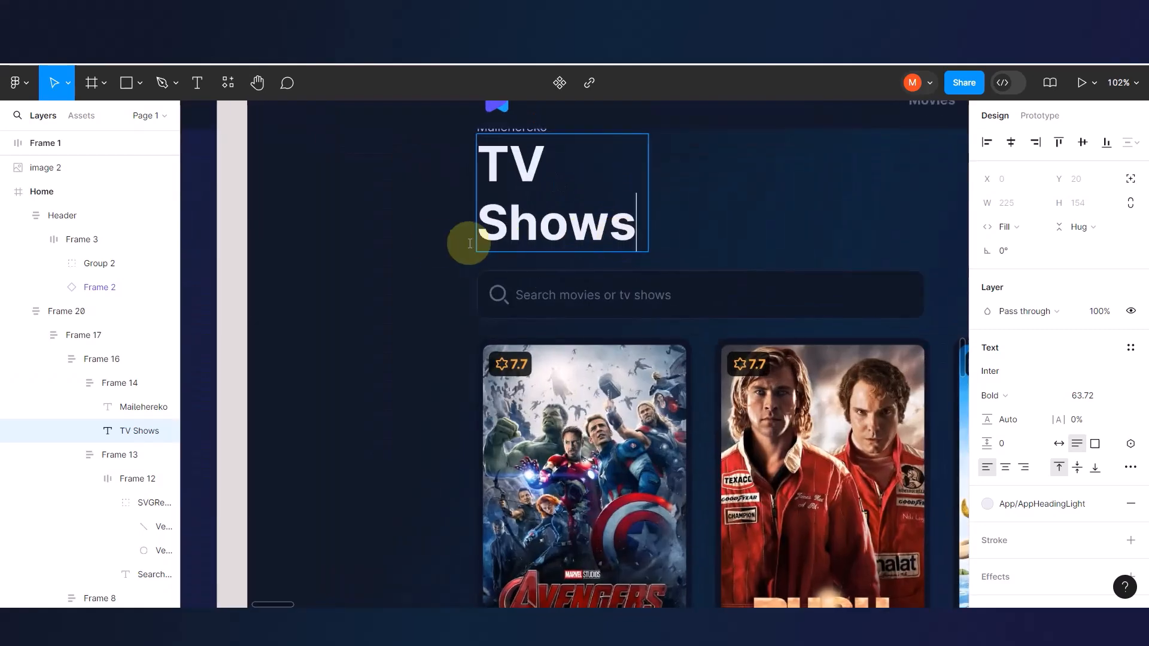
key(Escape)
drag(648, 227, 712, 229)
key(ctrl+z)
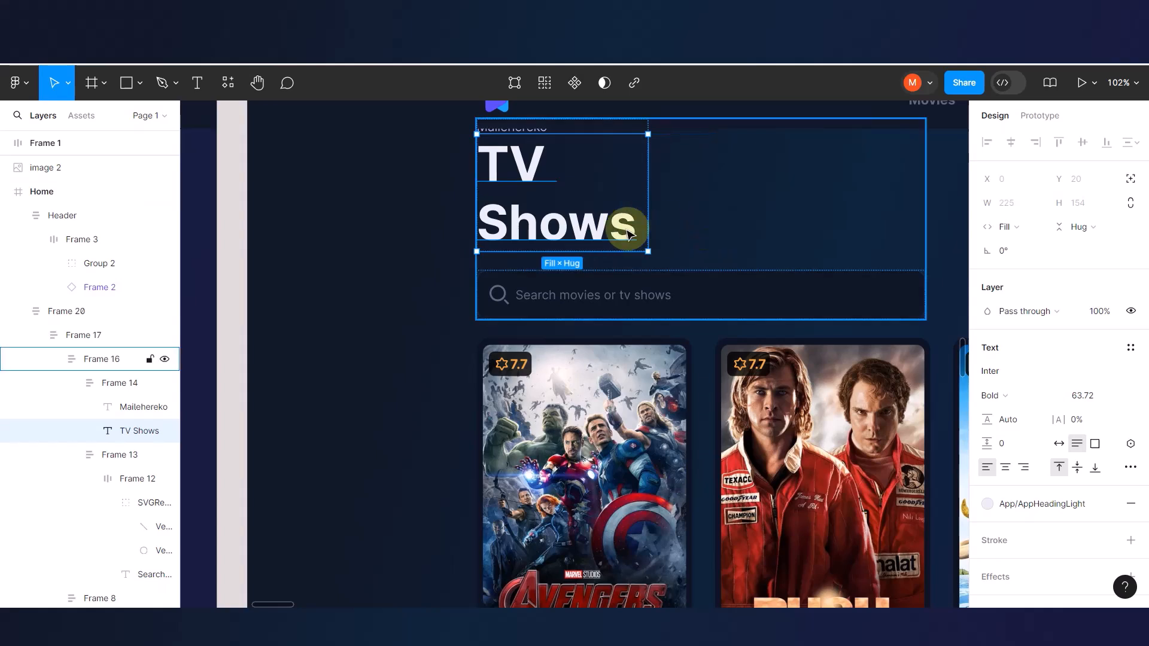
double_click(622, 226)
key(Escape)
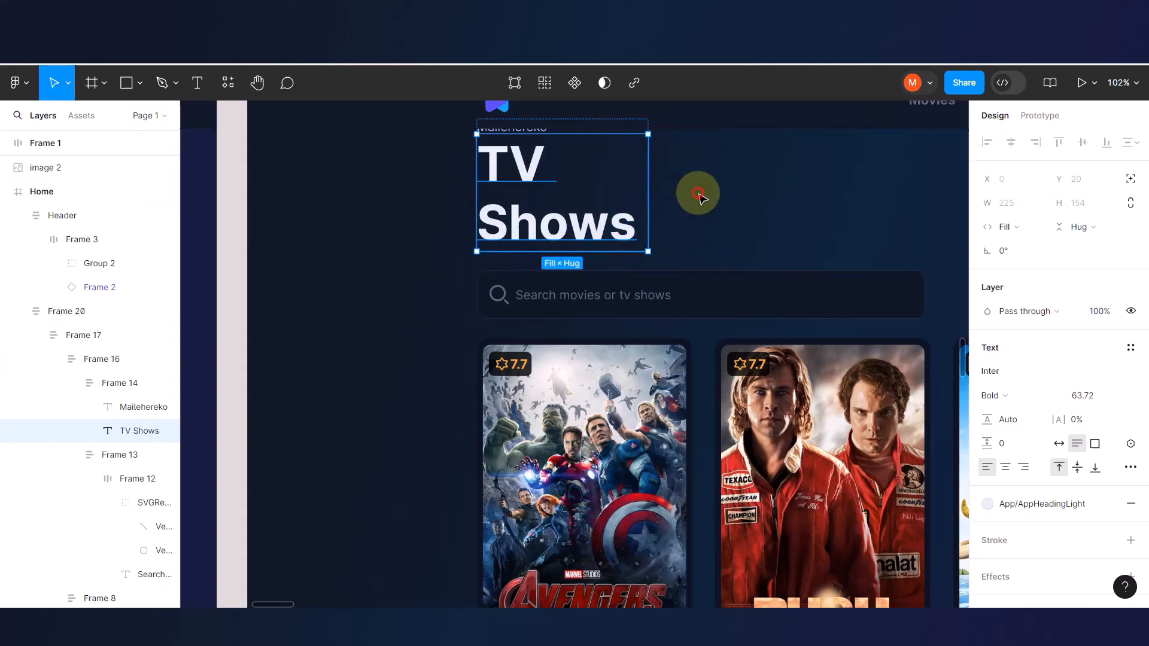
drag(649, 195, 765, 195)
scroll(623, 246, down, 5)
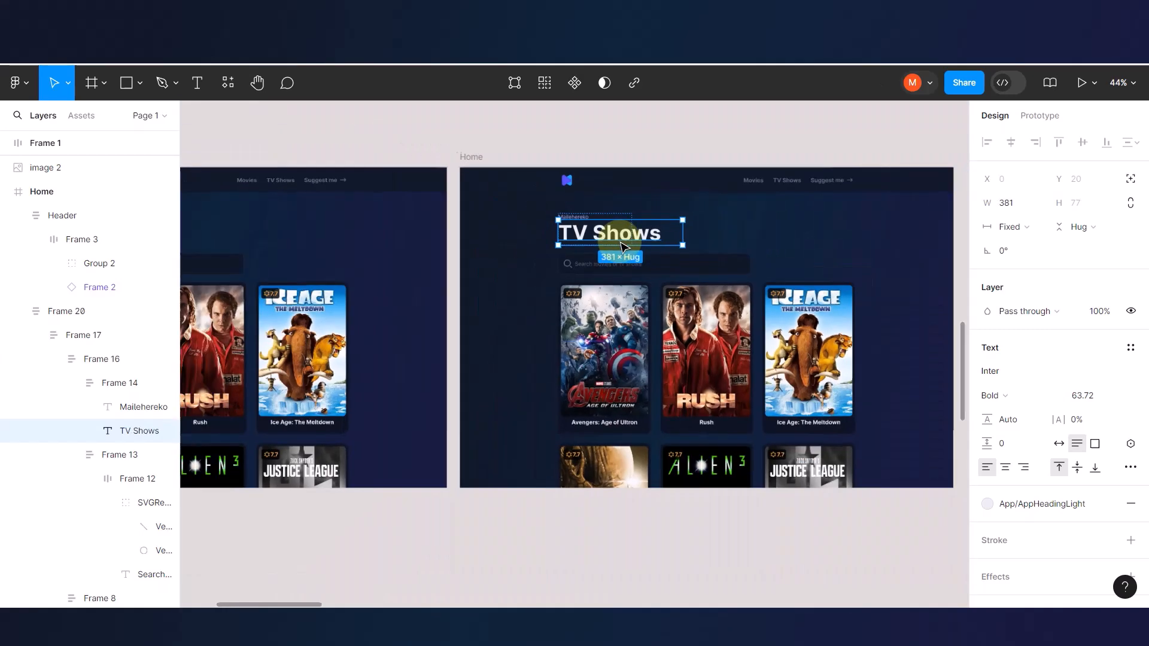
click(548, 138)
- Examine the Movies and TV Shows menu items in the original frame's header alongside the TV Shows frame
scroll(583, 192, left, 5)
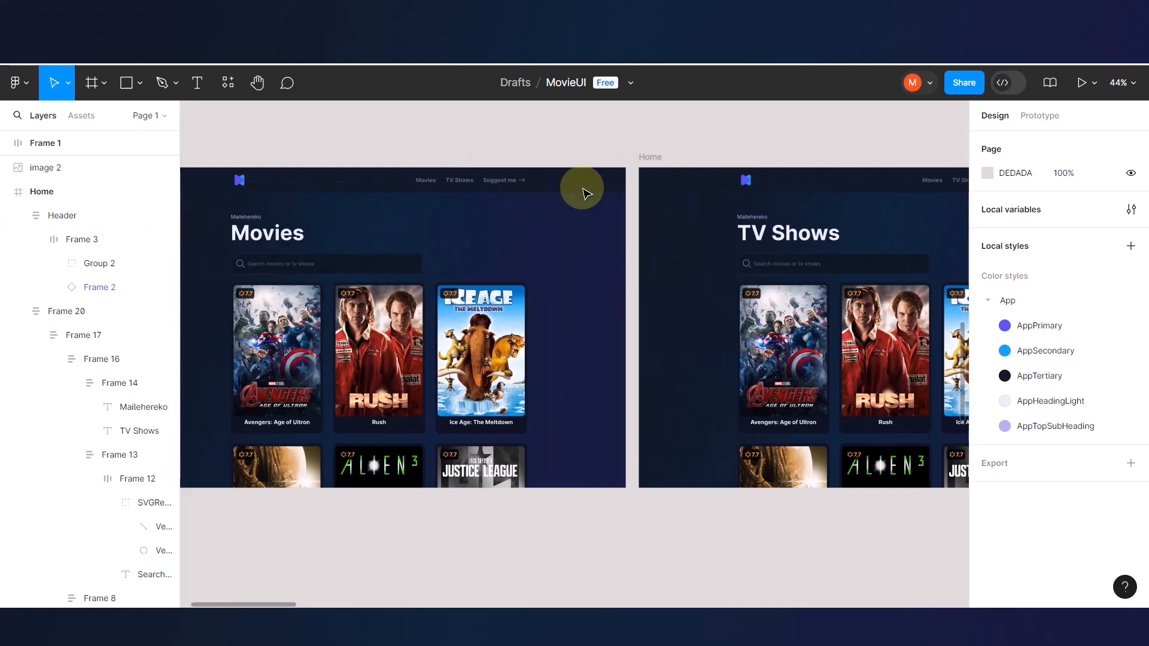
click(564, 186)
click(564, 186)
click(564, 186)
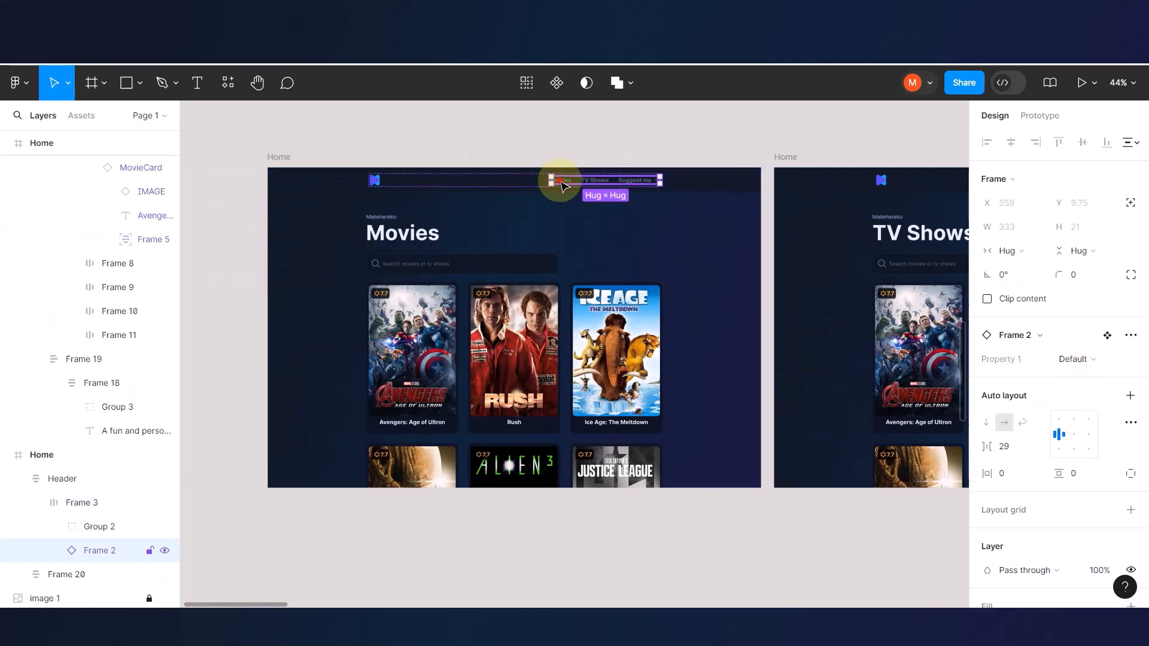
click(561, 183)
click(561, 183)
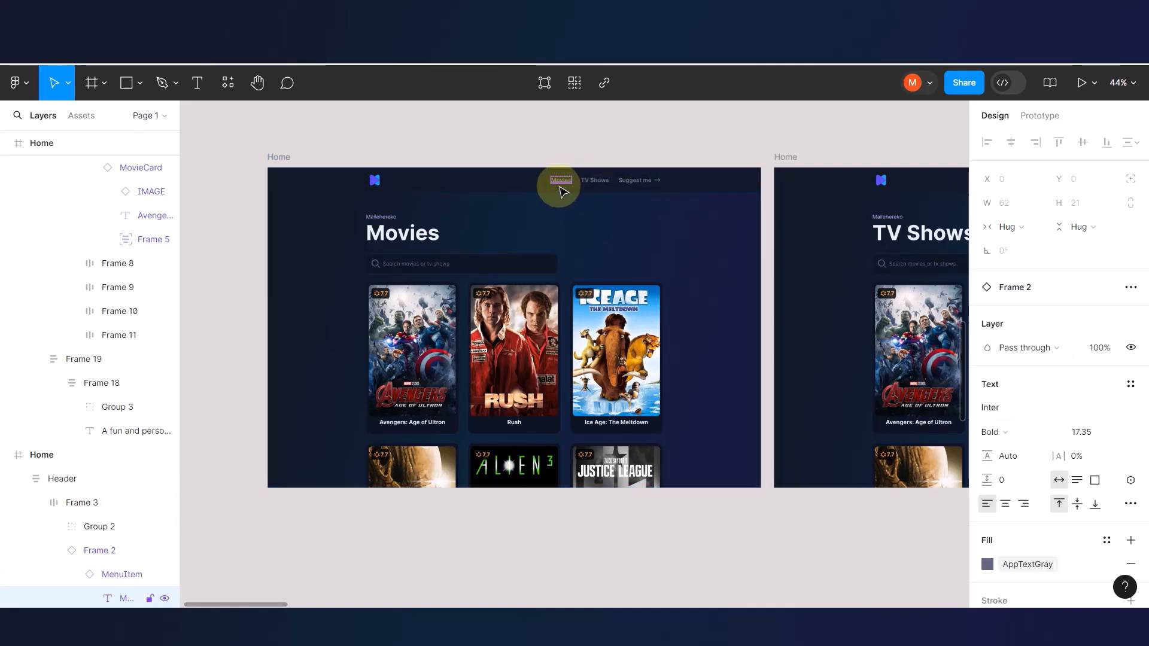
scroll(536, 281, right, 4)
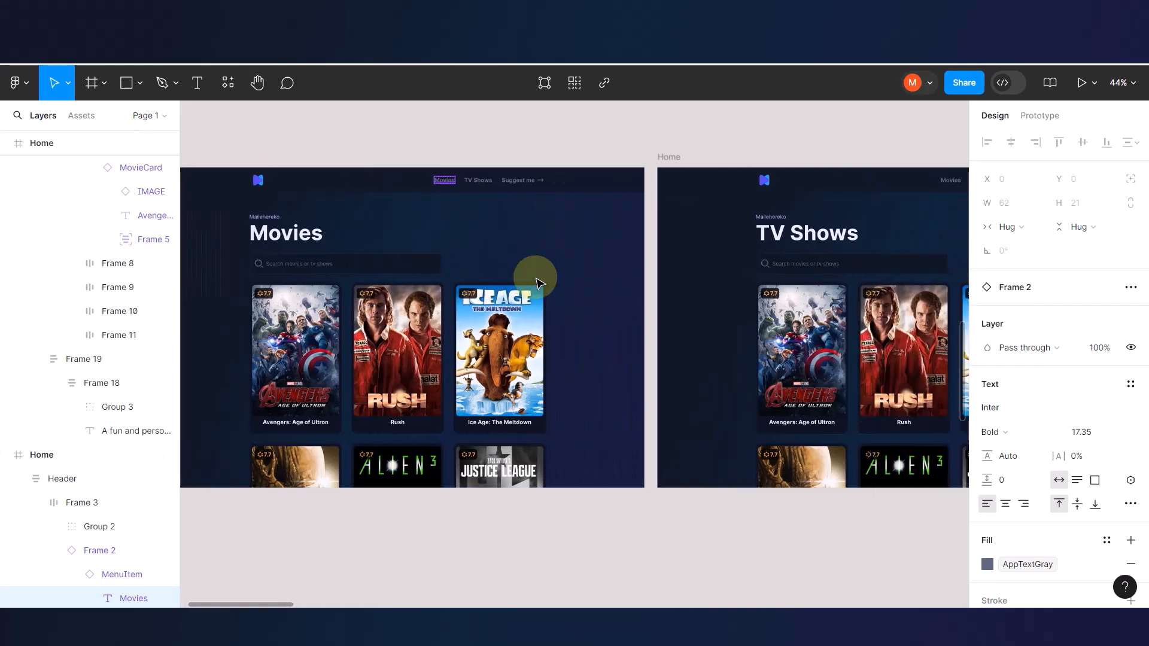
click(476, 181)
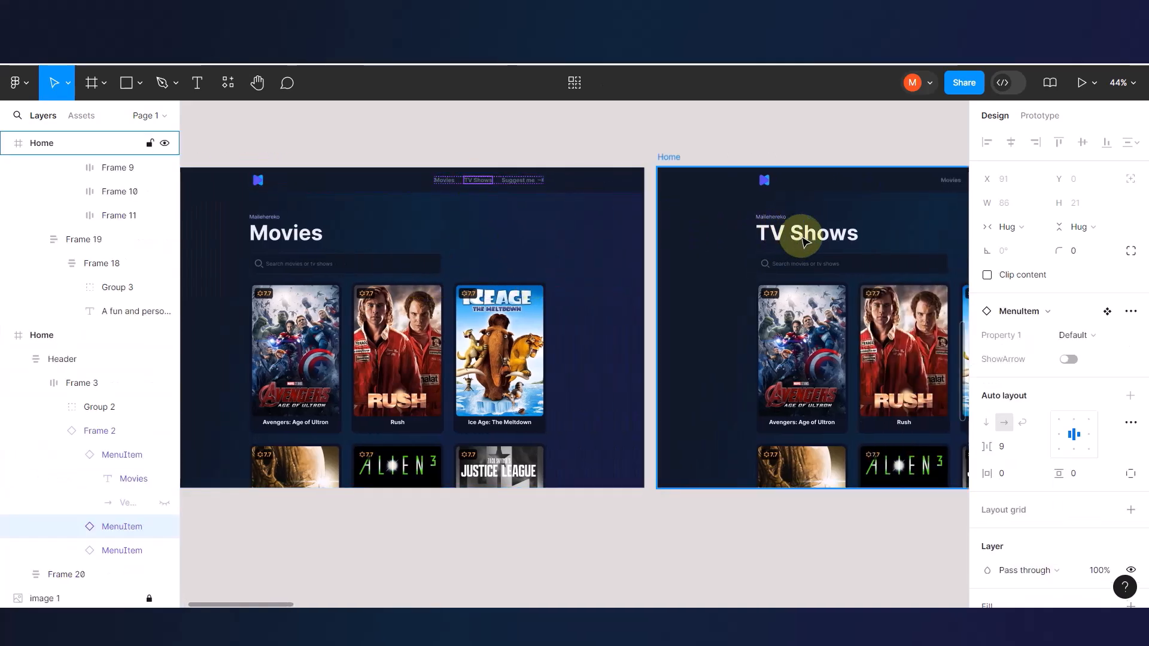
scroll(636, 179, right, 5)
click(571, 137)
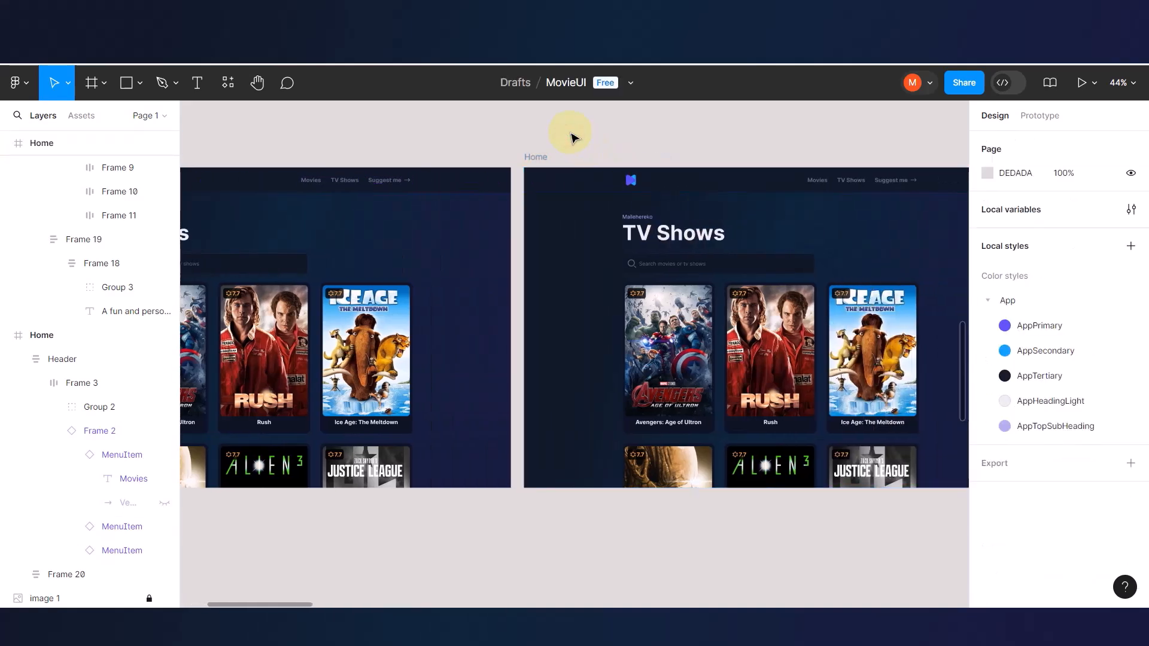
- Link the TV Shows menu item in the Movies frame's header to the TV Shows frame with an on-click Navigate to interaction
double_click(353, 186)
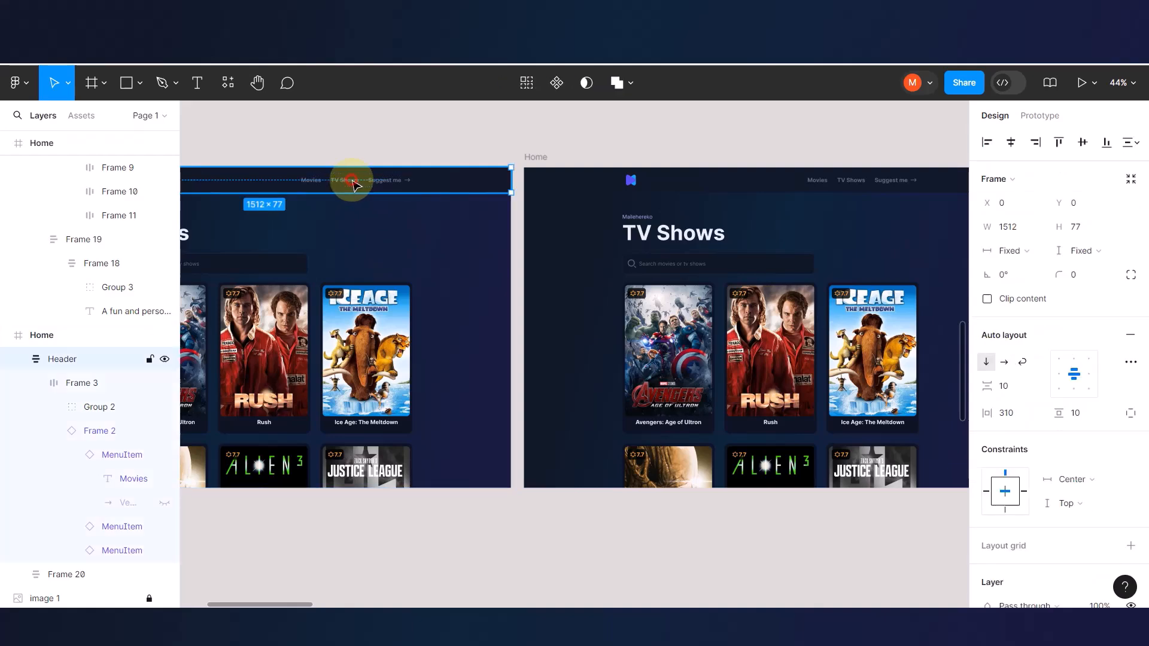
click(353, 186)
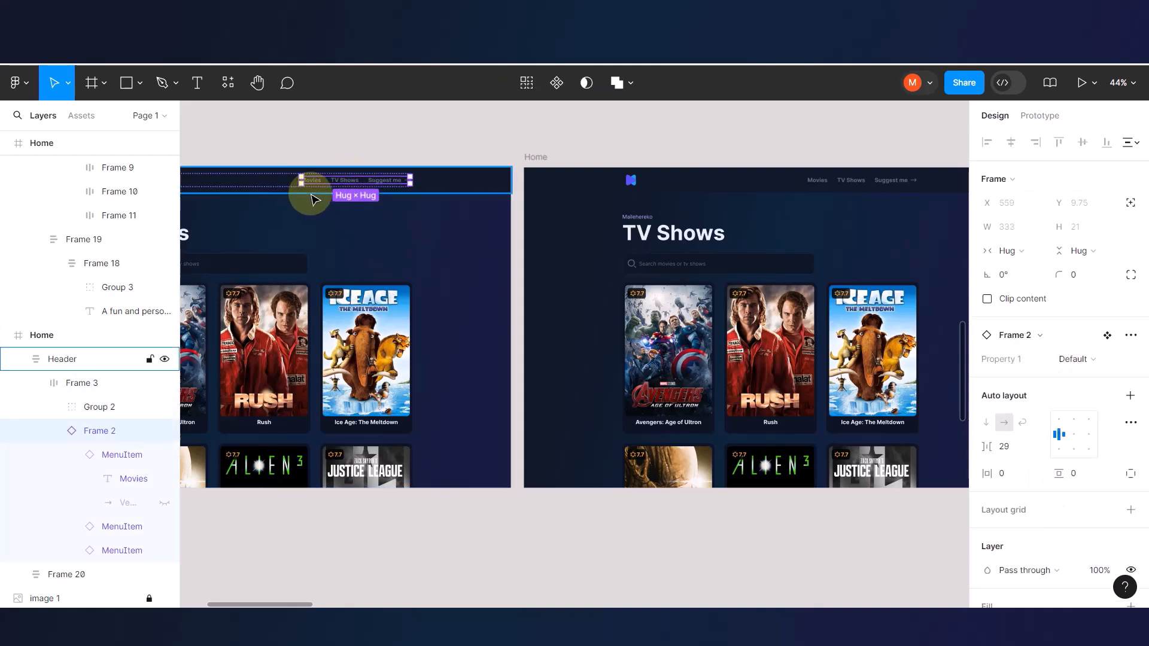
scroll(307, 191, up, 5)
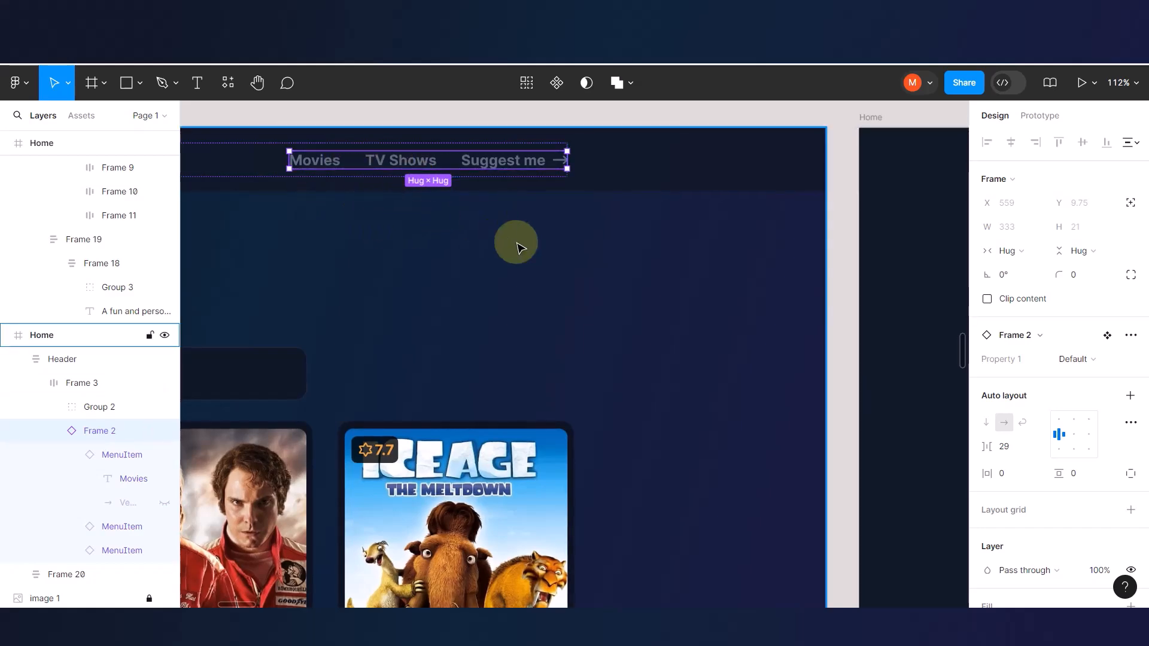
scroll(515, 241, down, 5)
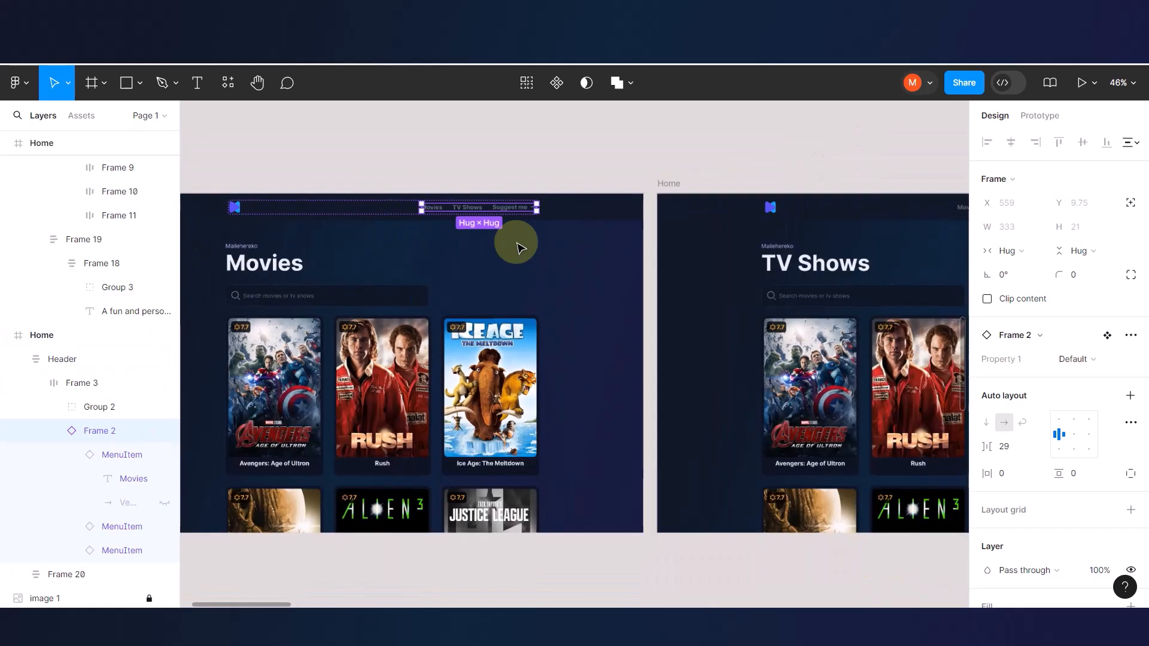
click(1046, 114)
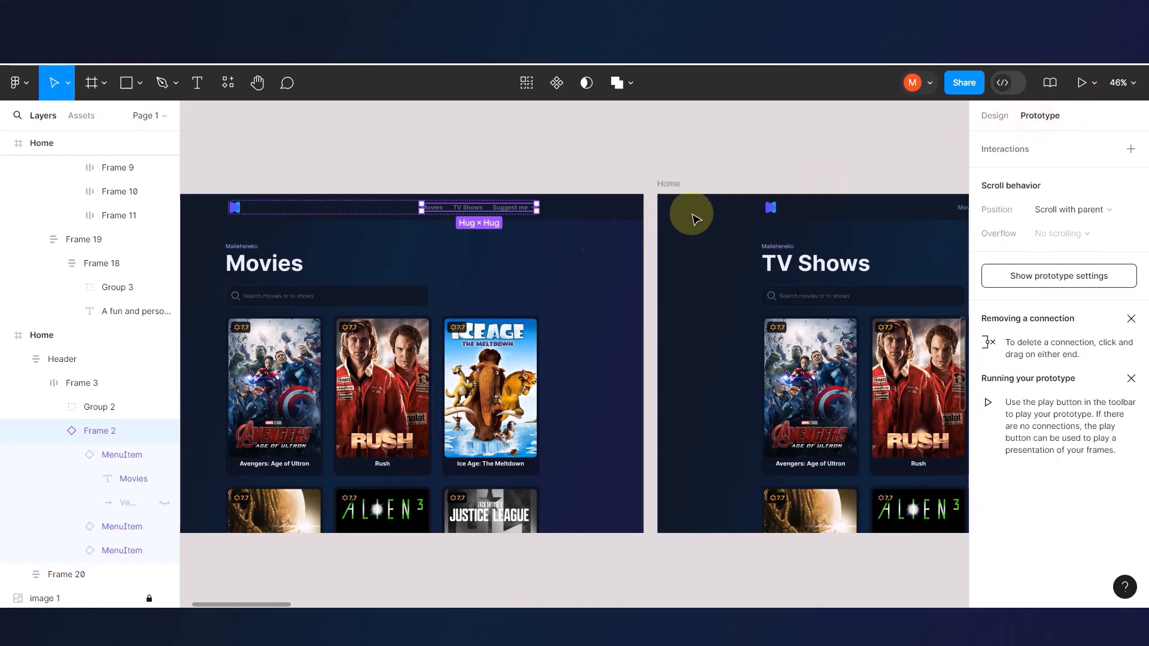
scroll(564, 226, up, 3)
click(416, 197)
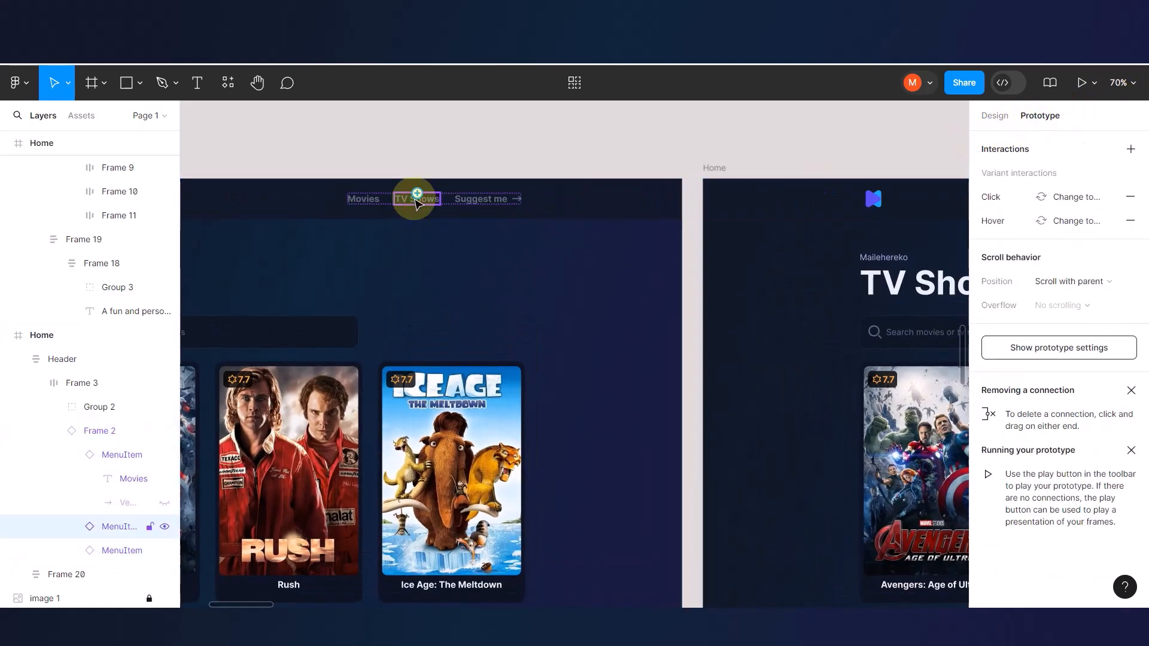
drag(417, 192, 700, 239)
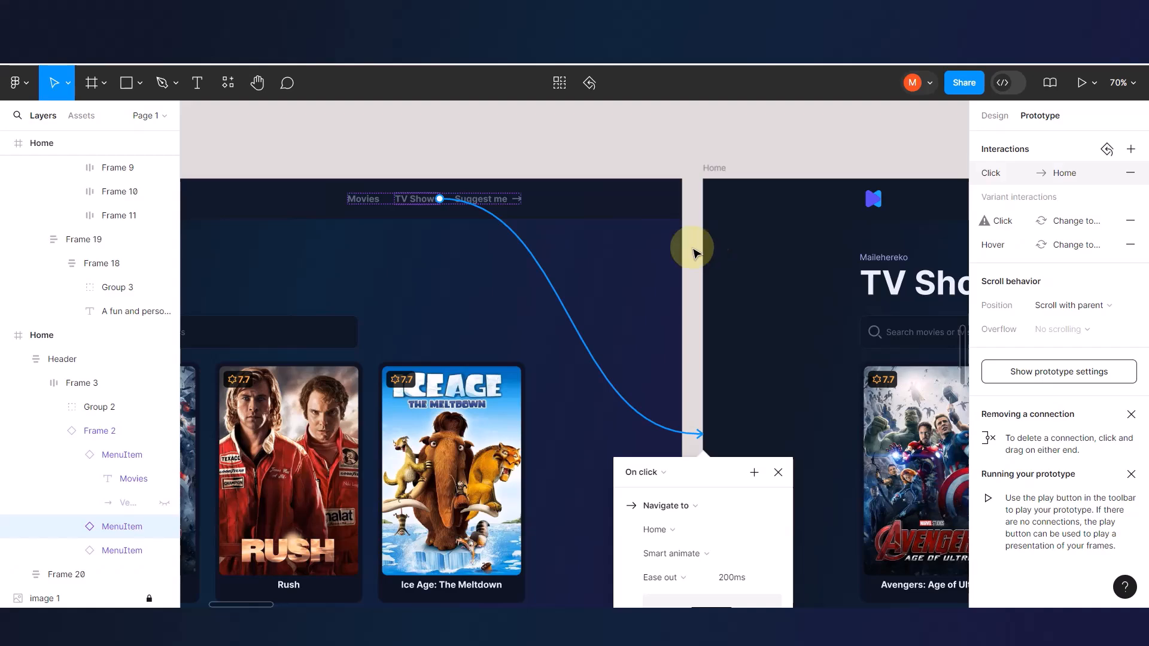
- Link the Movies menu item in the TV Shows frame's header back to the Movies frame with an on-click Navigate to interaction
scroll(607, 271, down, 2)
scroll(833, 281, right, 3)
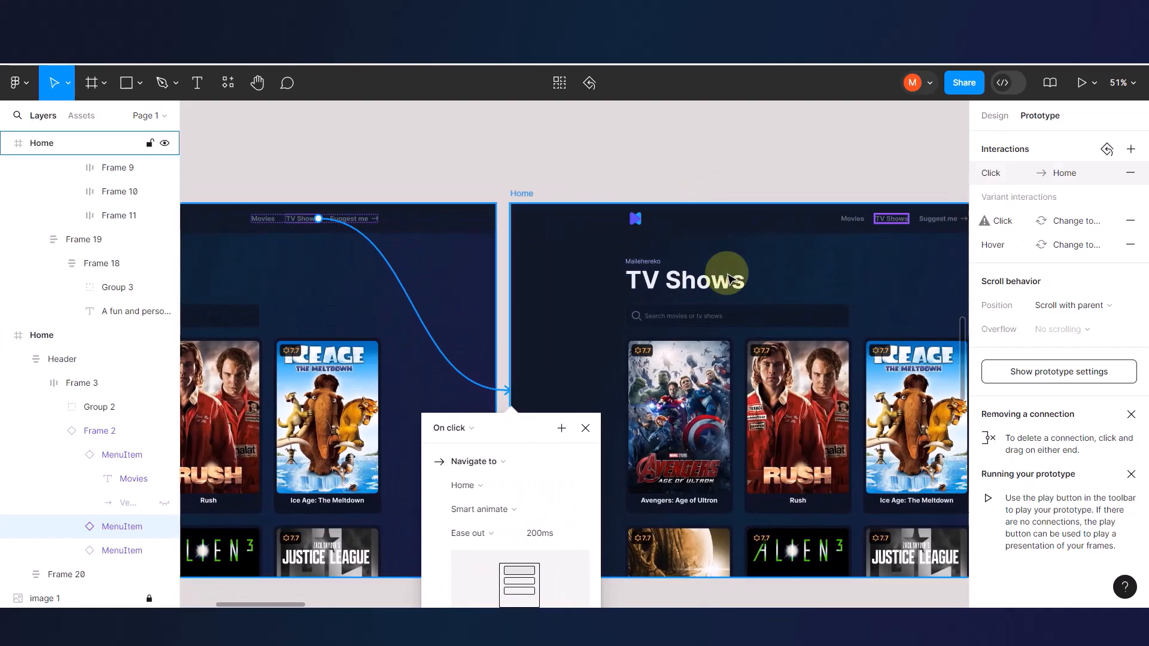
click(855, 226)
click(856, 226)
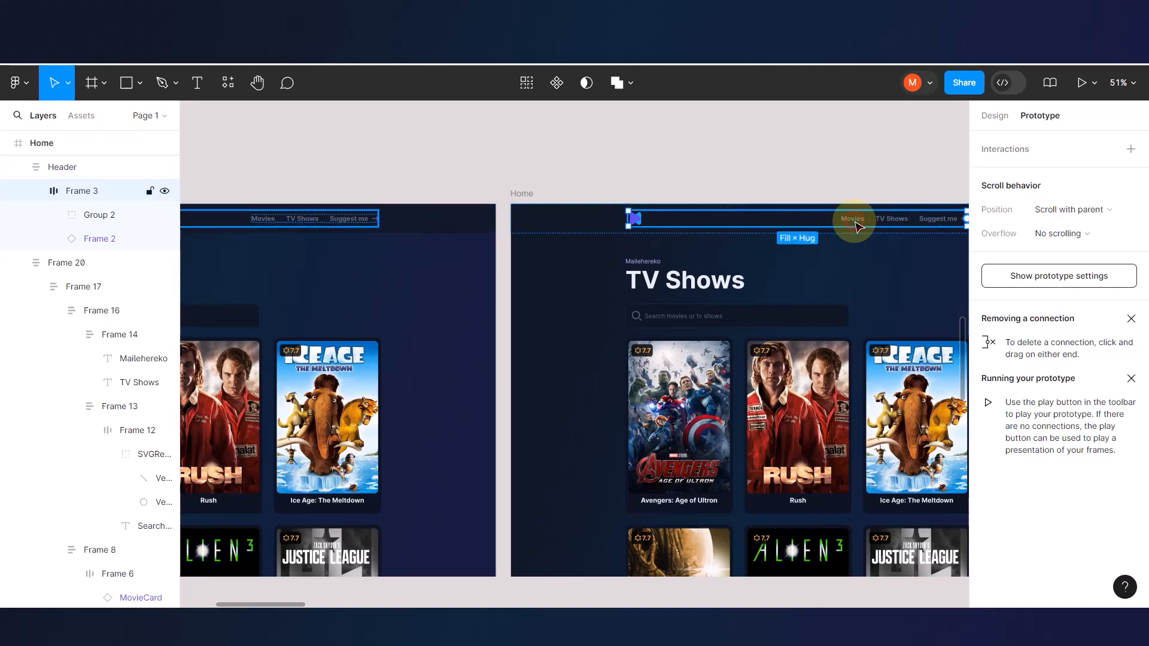
click(856, 226)
click(855, 226)
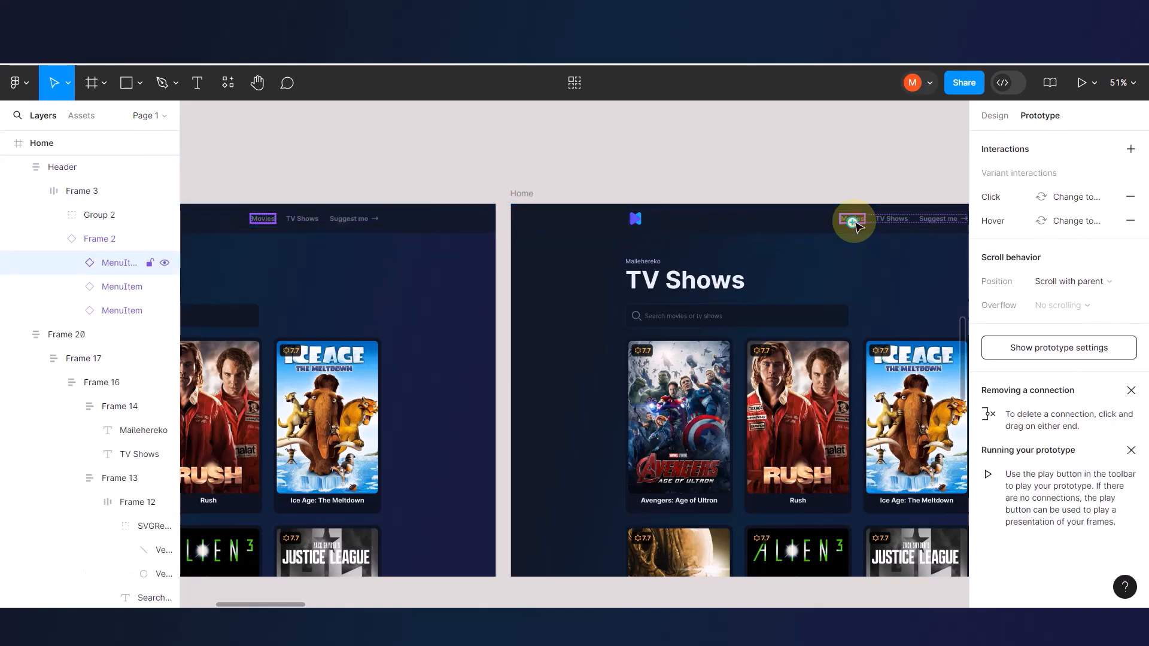
drag(863, 218, 489, 349)
scroll(490, 349, down, 4)
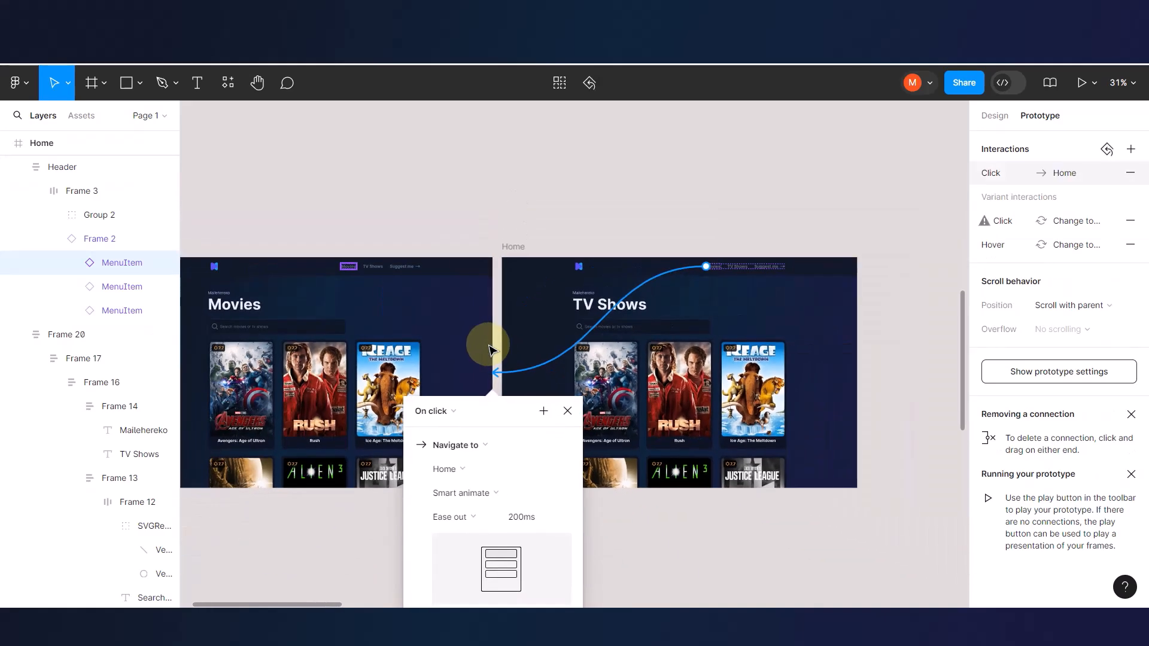
click(568, 201)
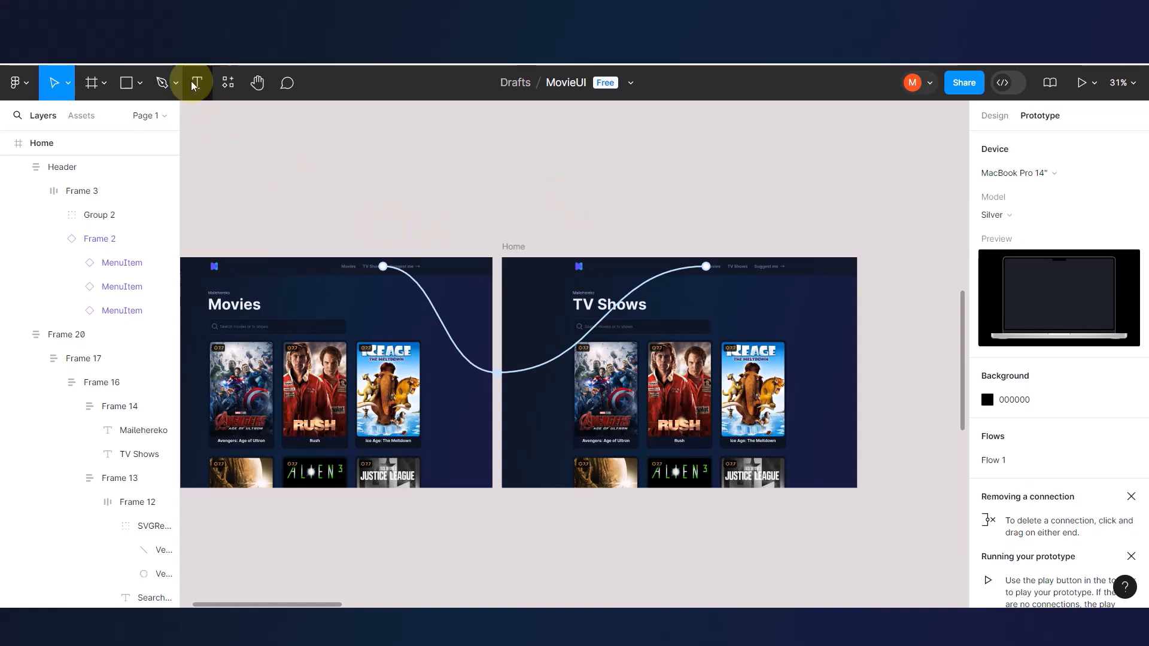
- Preview the prototype, scroll the Movies page, and switch between the TV Shows and Movies pages through the header menu
click(197, 60)
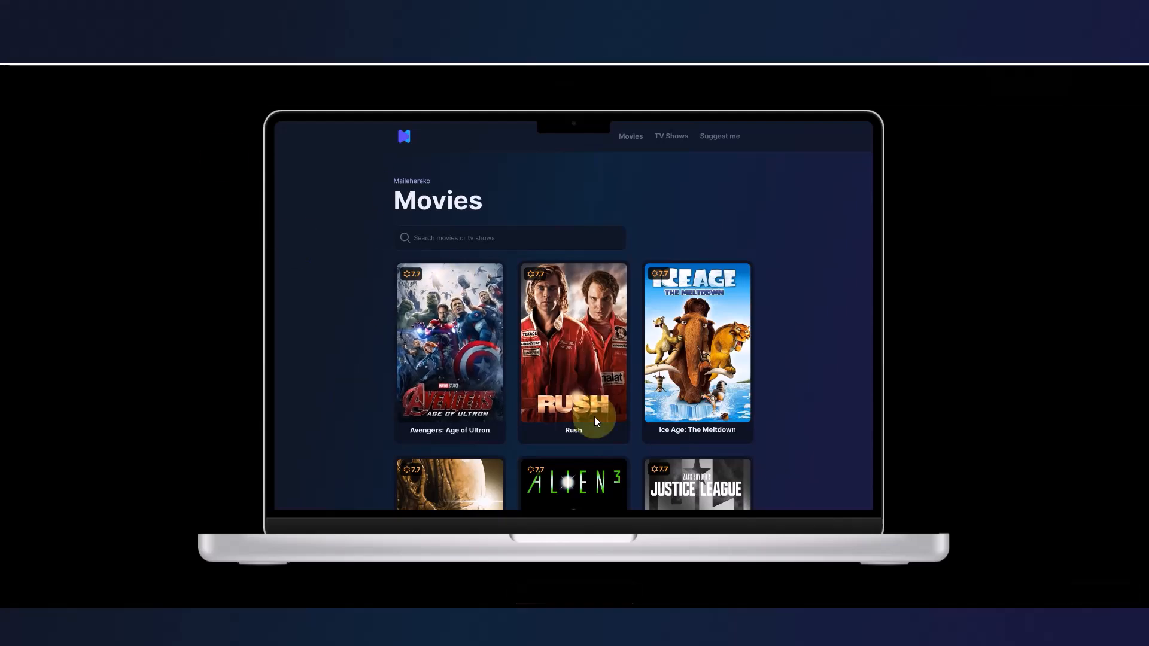
scroll(594, 416, down, 10)
scroll(594, 416, up, 10)
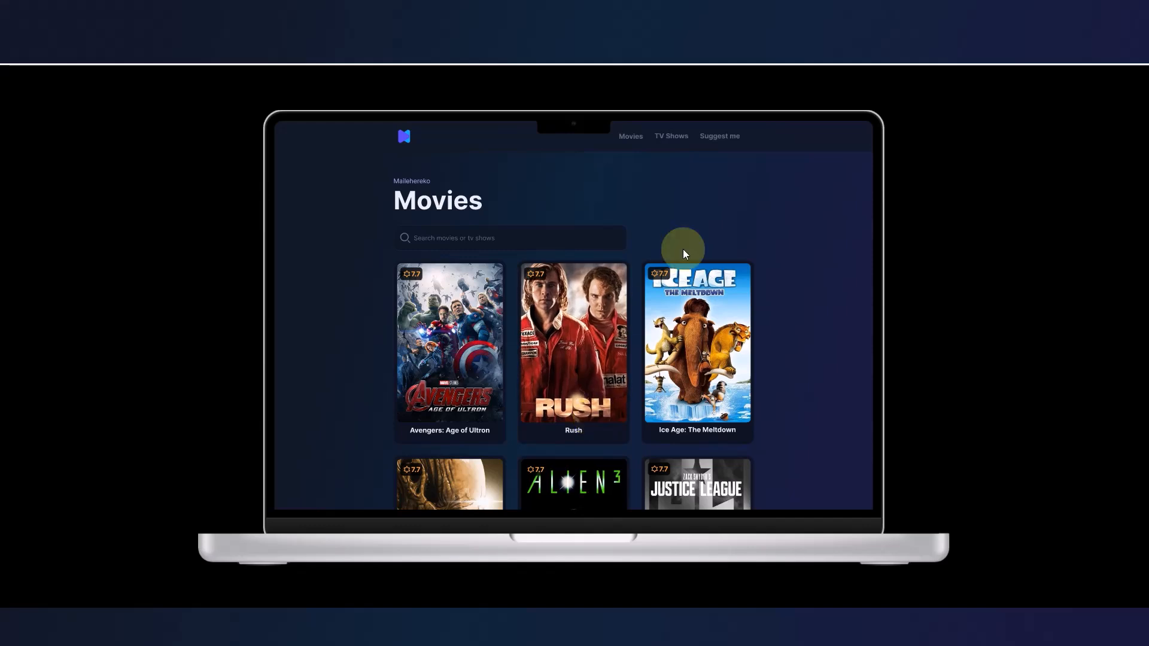
click(670, 138)
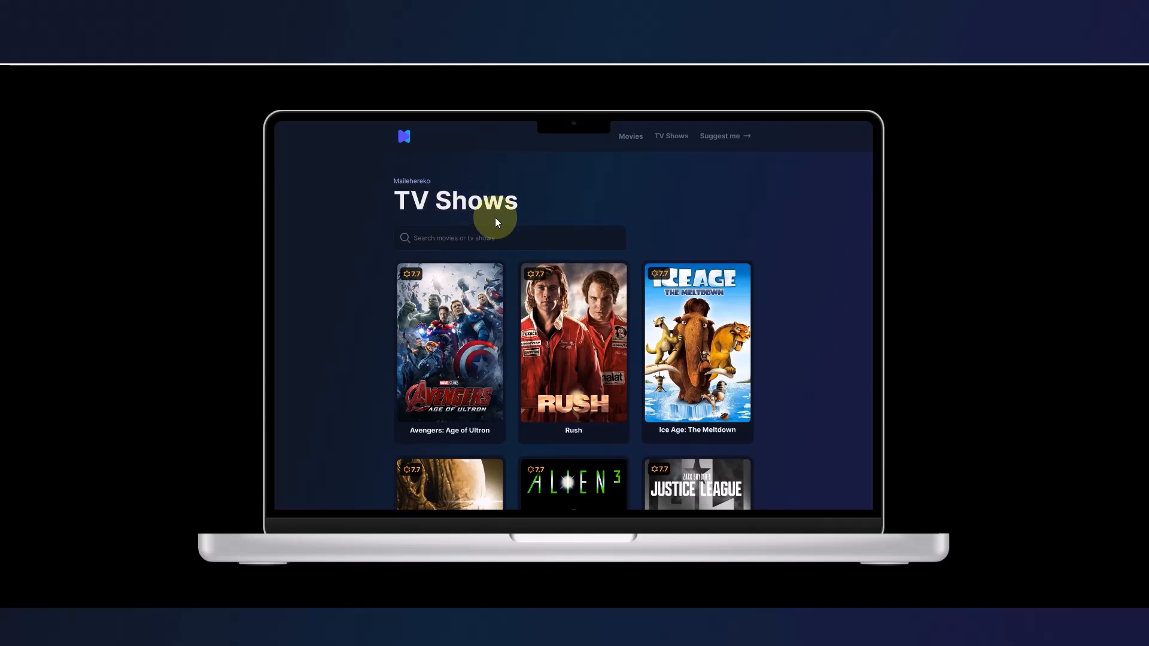
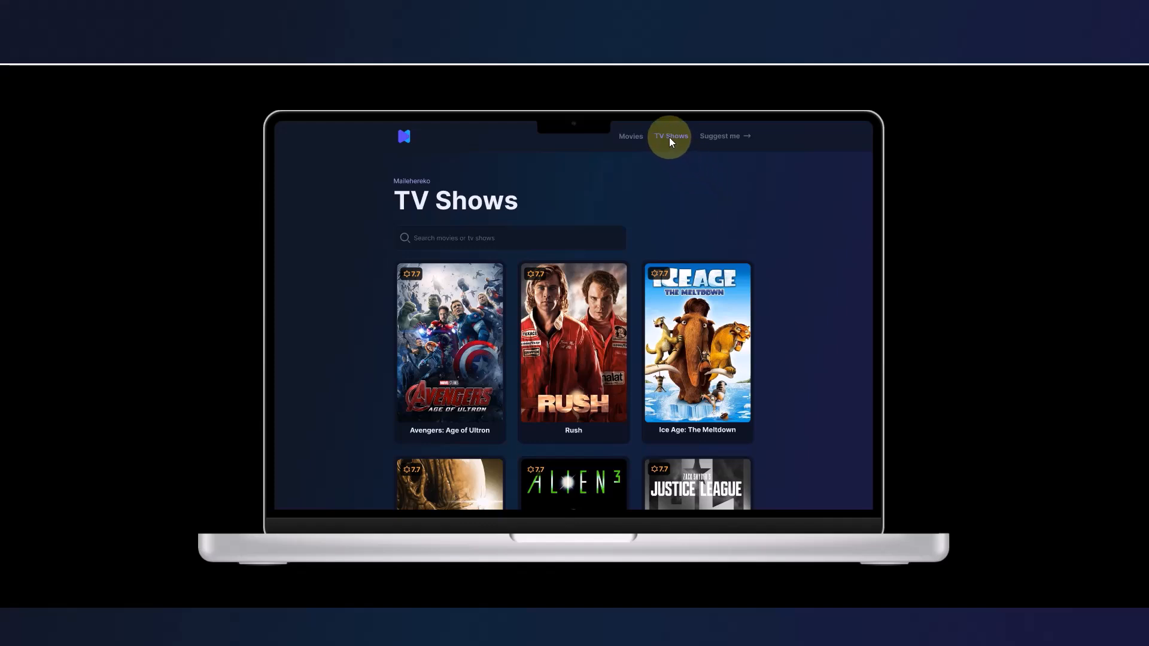
click(631, 139)
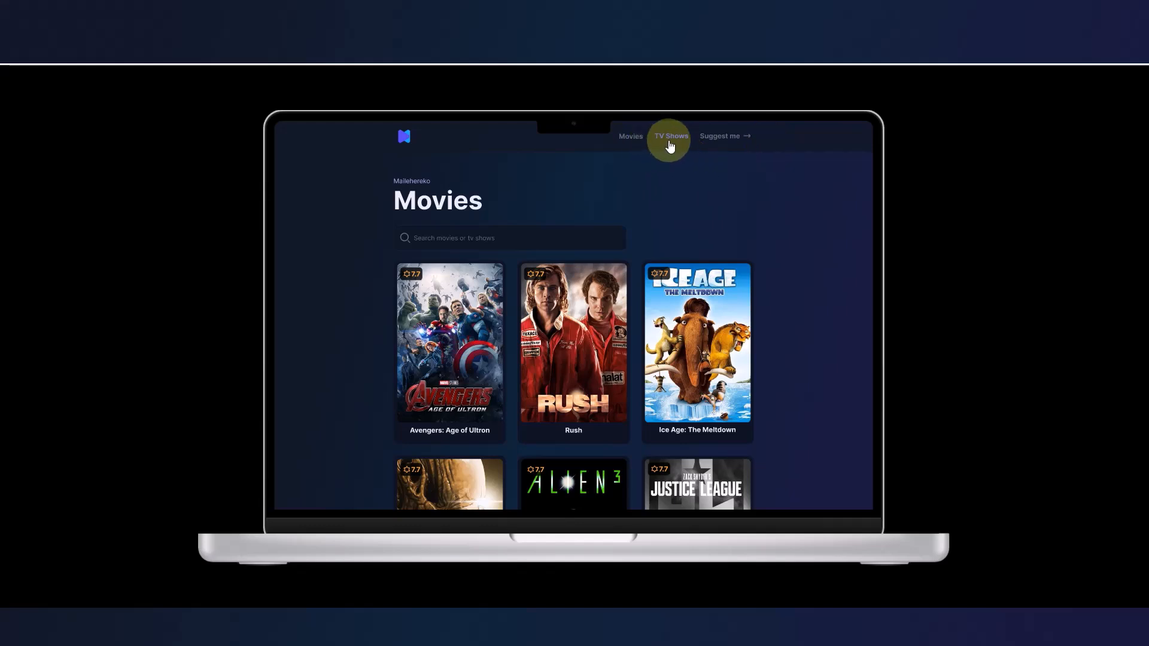
click(628, 138)
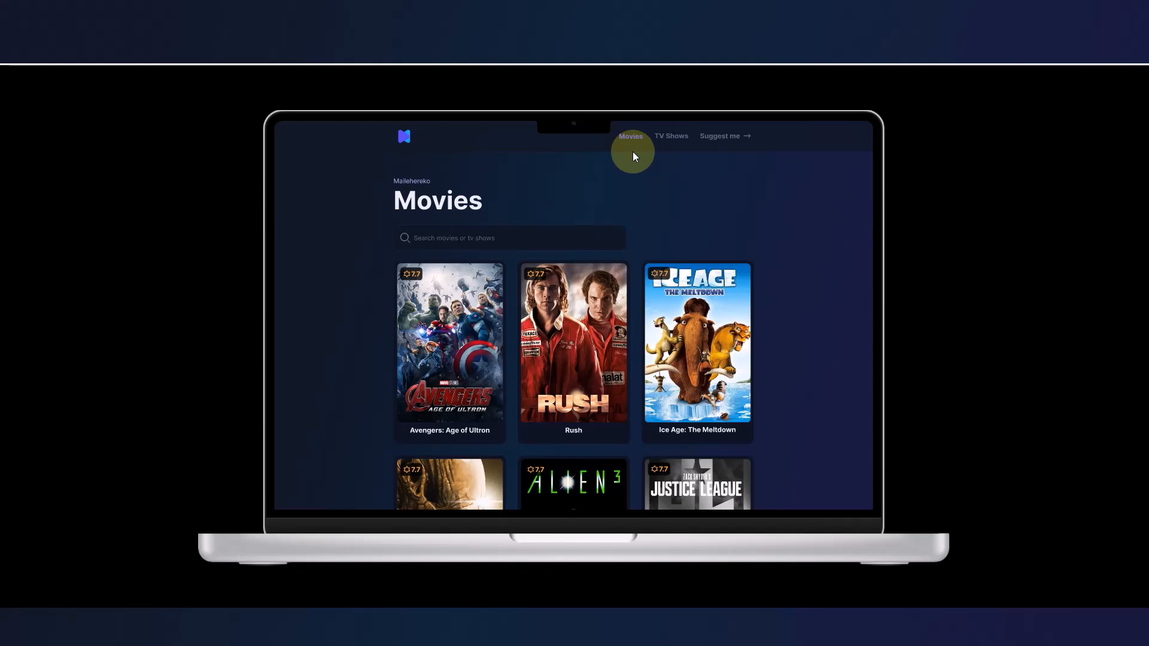
key(Escape)
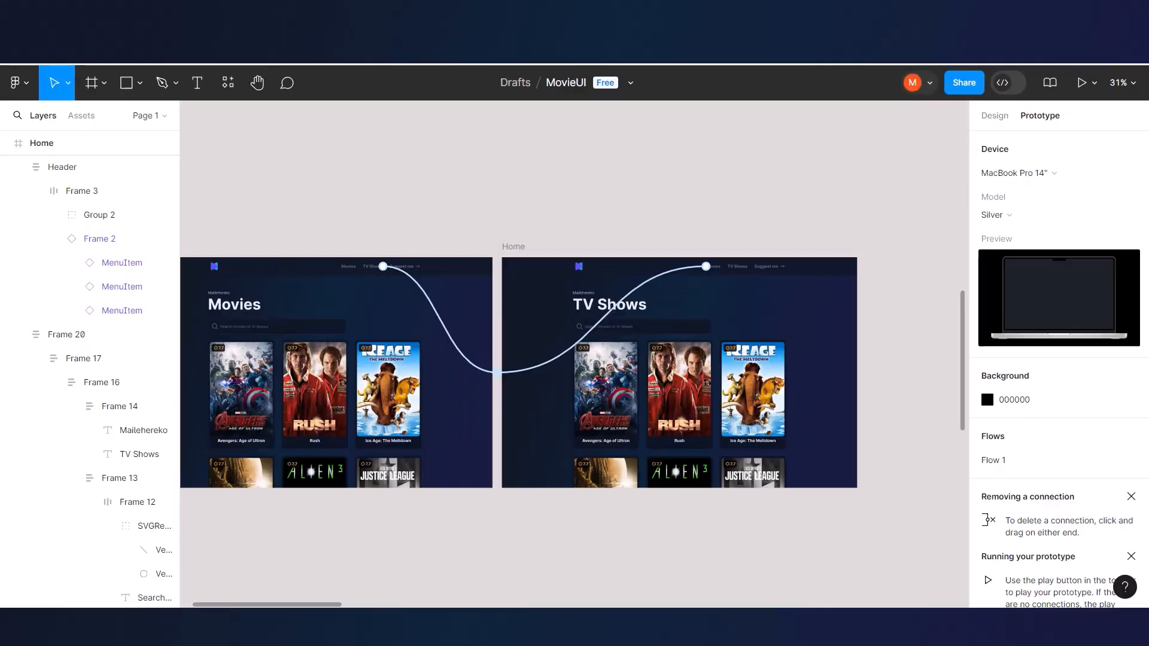
- Apply the AppPrimary color style to the TV Shows menu text in the TV Shows frame's header
ctrl+scroll(412, 332, up, 5)
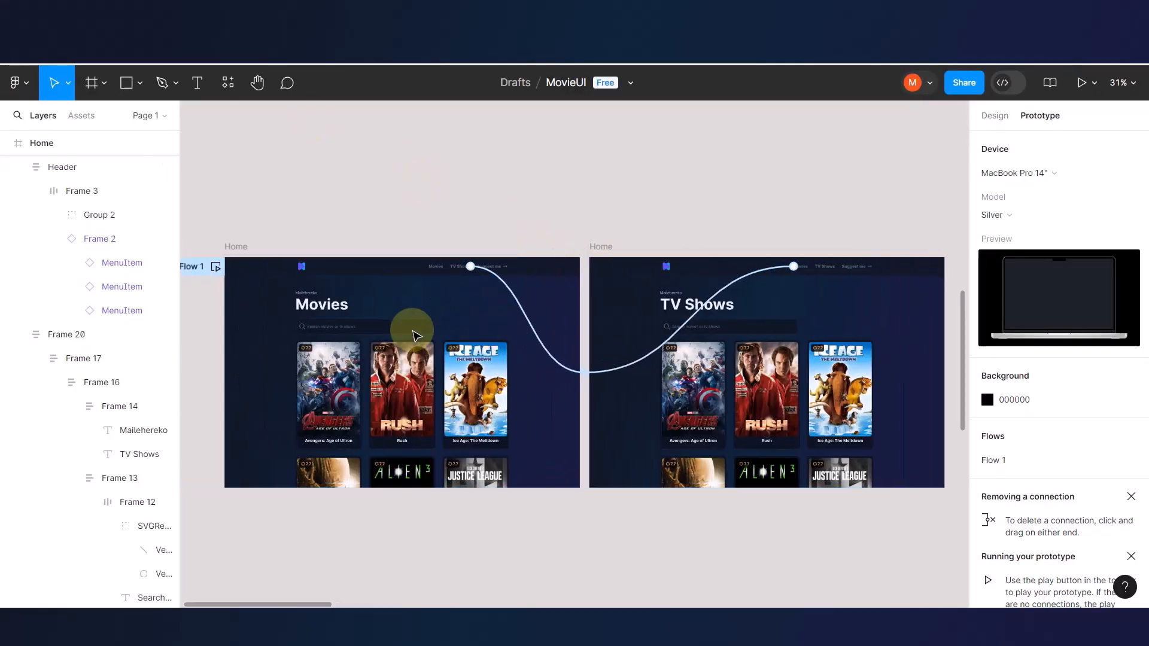
ctrl+scroll(413, 332, up, 1)
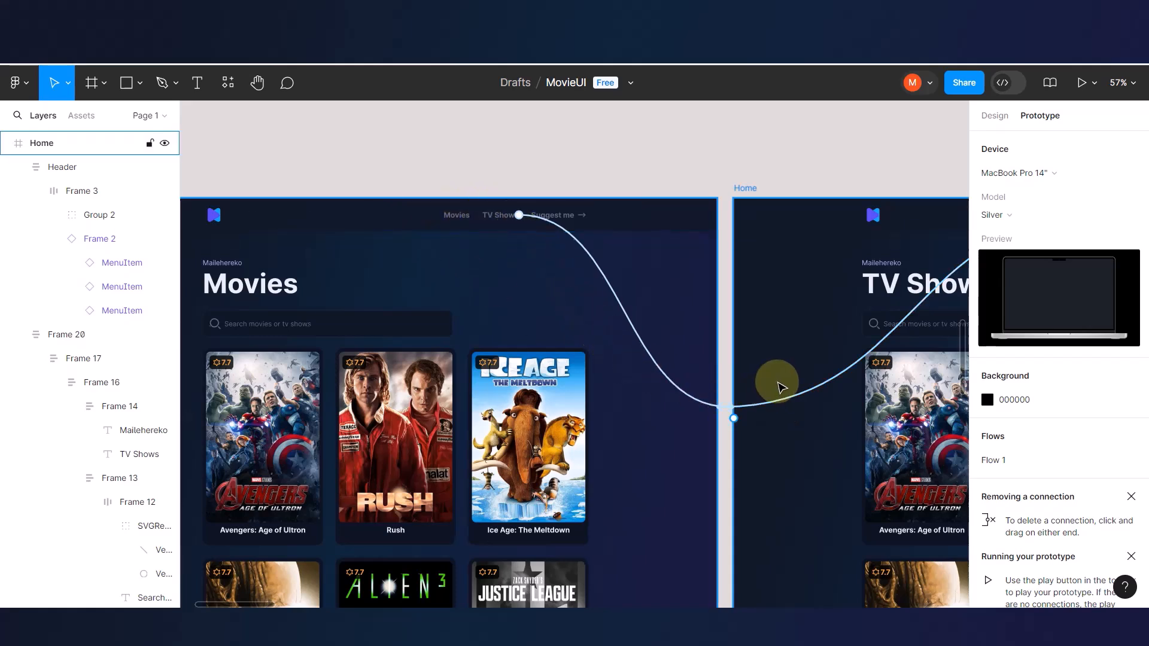
scroll(781, 386, right, 10)
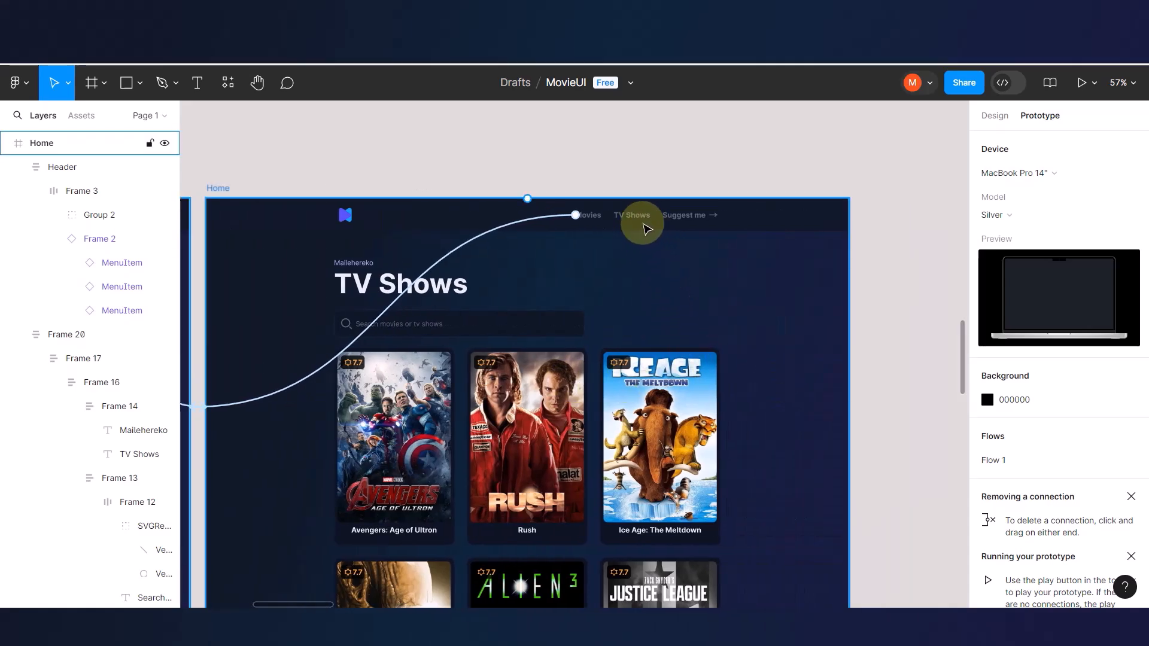
click(635, 218)
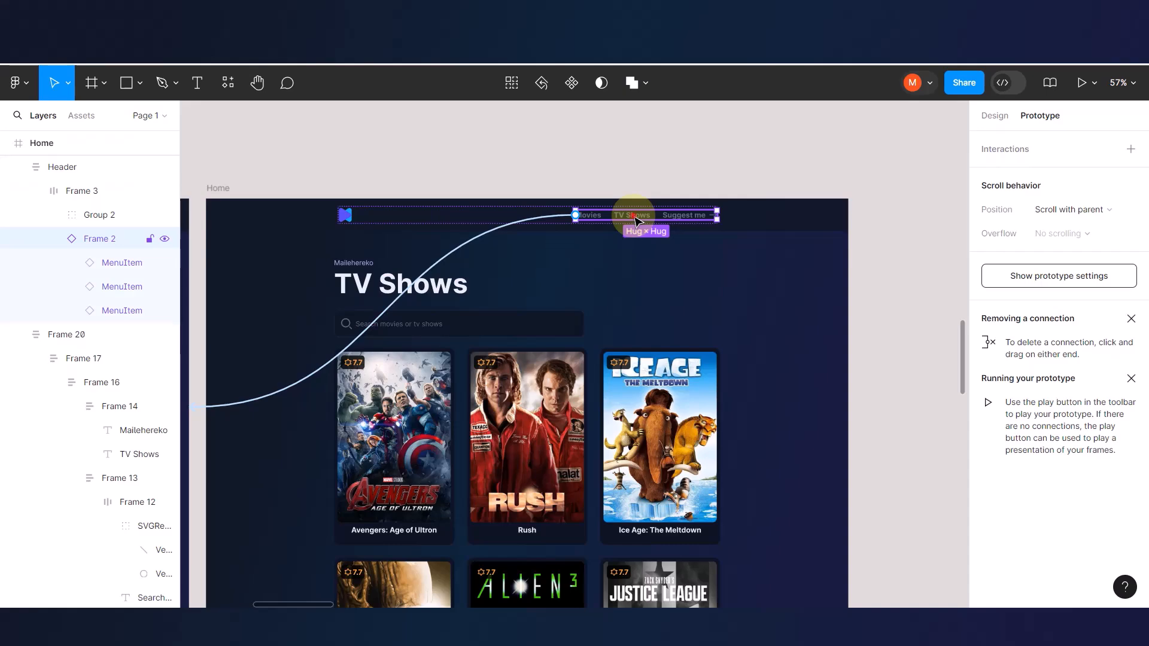
click(635, 219)
scroll(635, 219, up, 5)
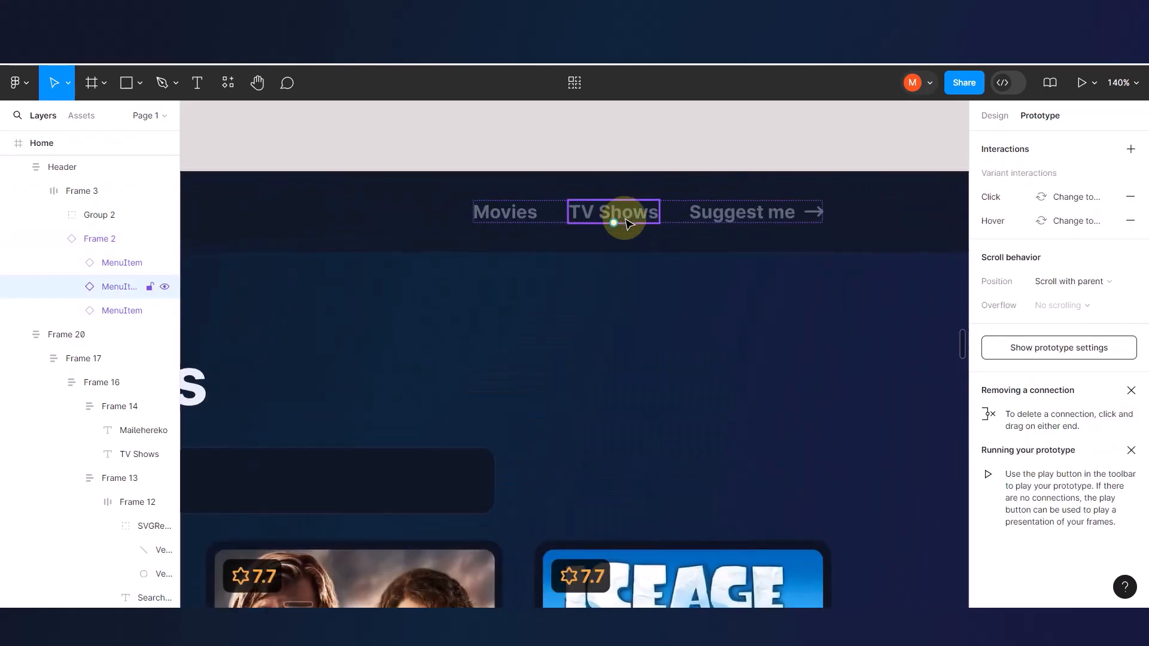
click(614, 211)
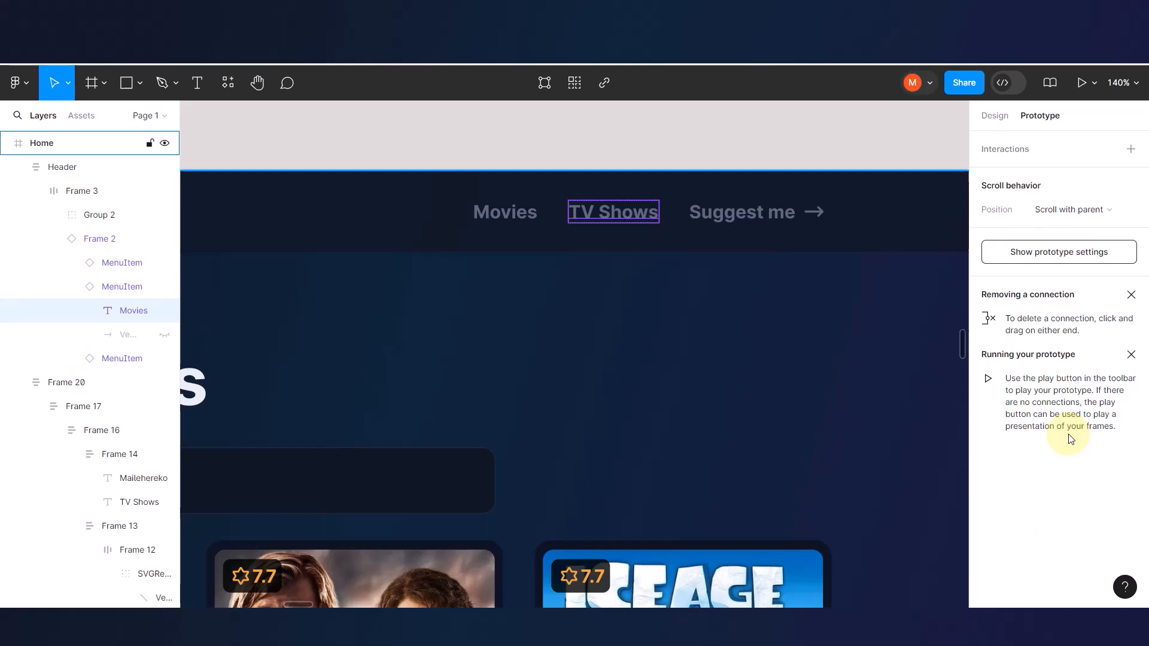
click(994, 115)
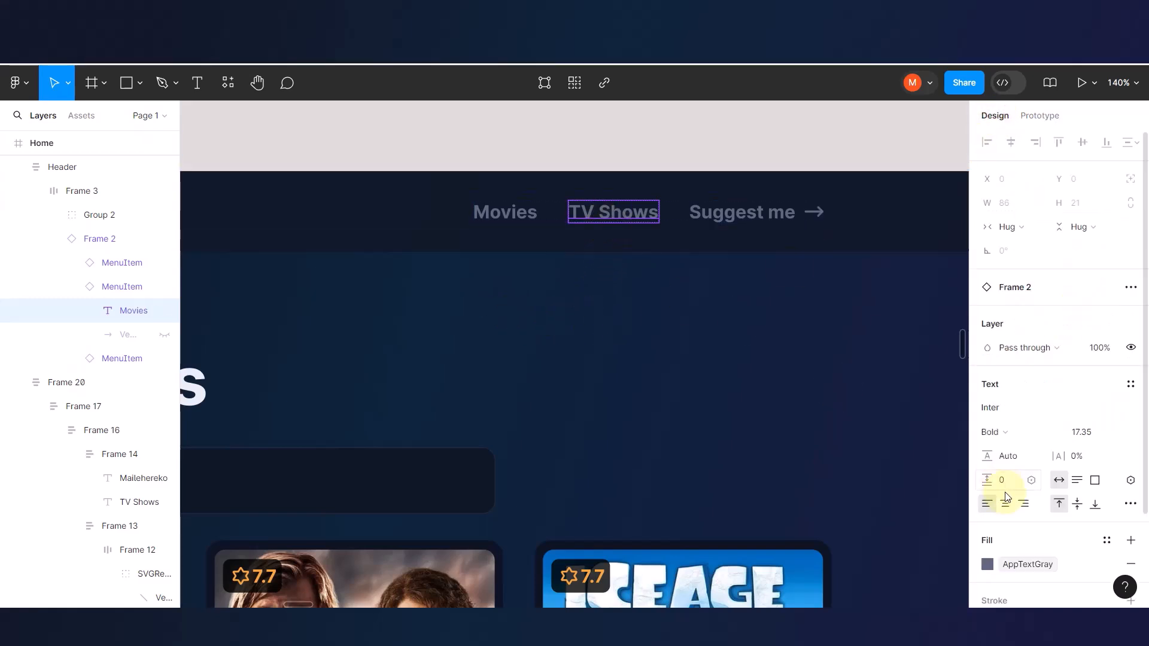
scroll(1009, 504, down, 1)
scroll(1009, 504, down, 1)
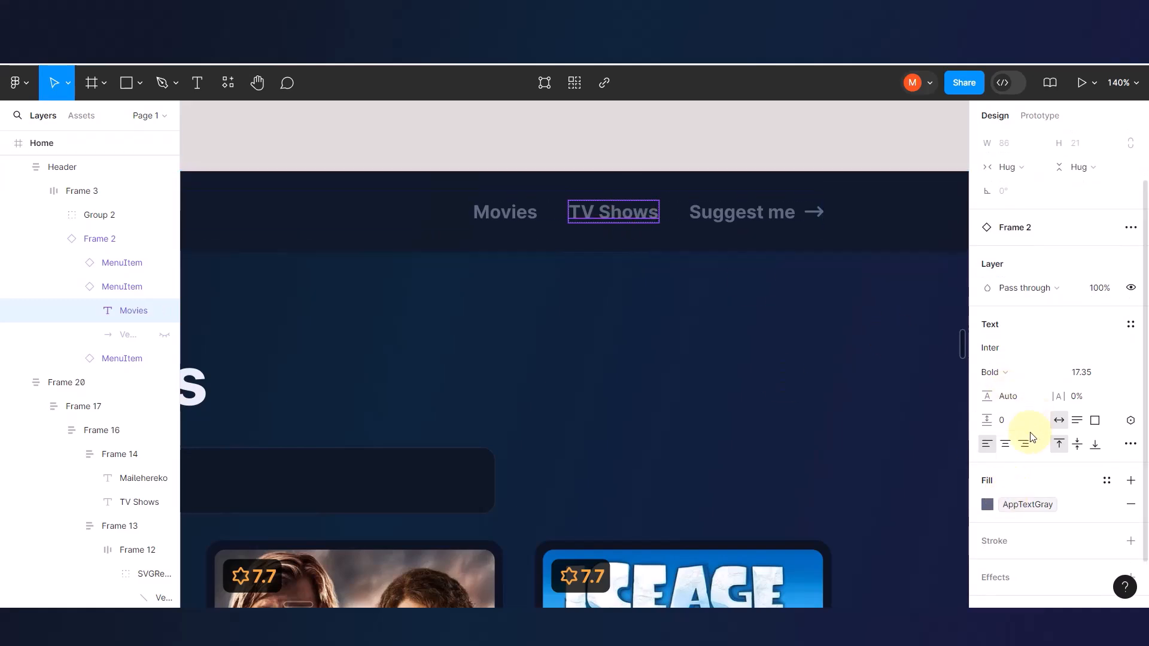
click(996, 505)
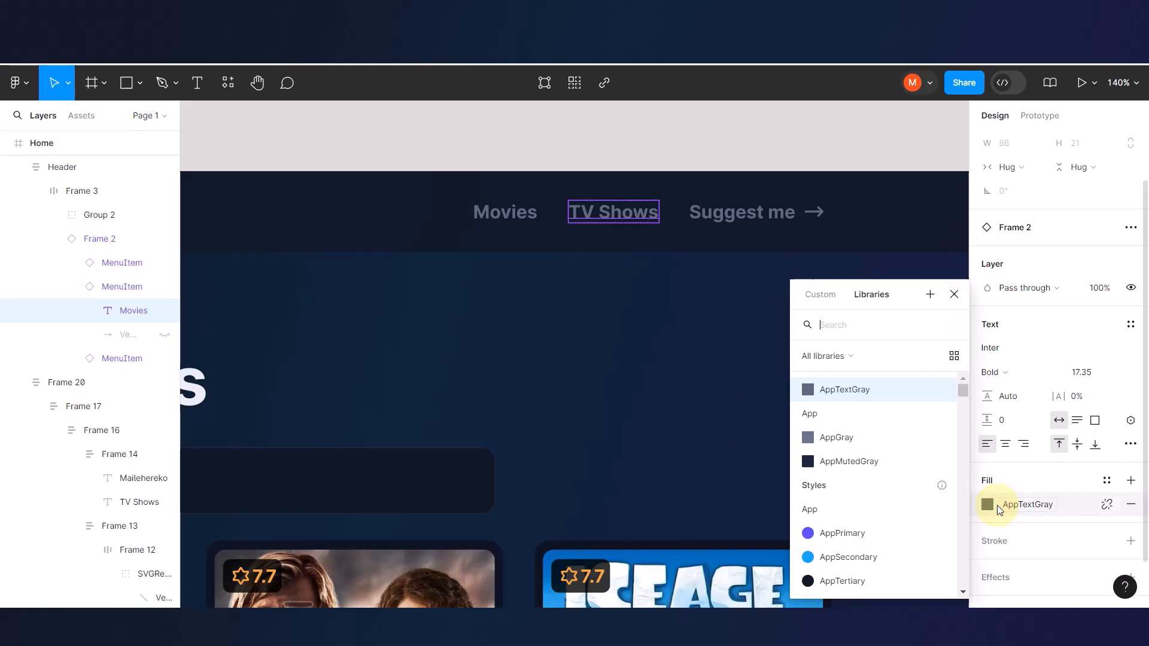
click(813, 531)
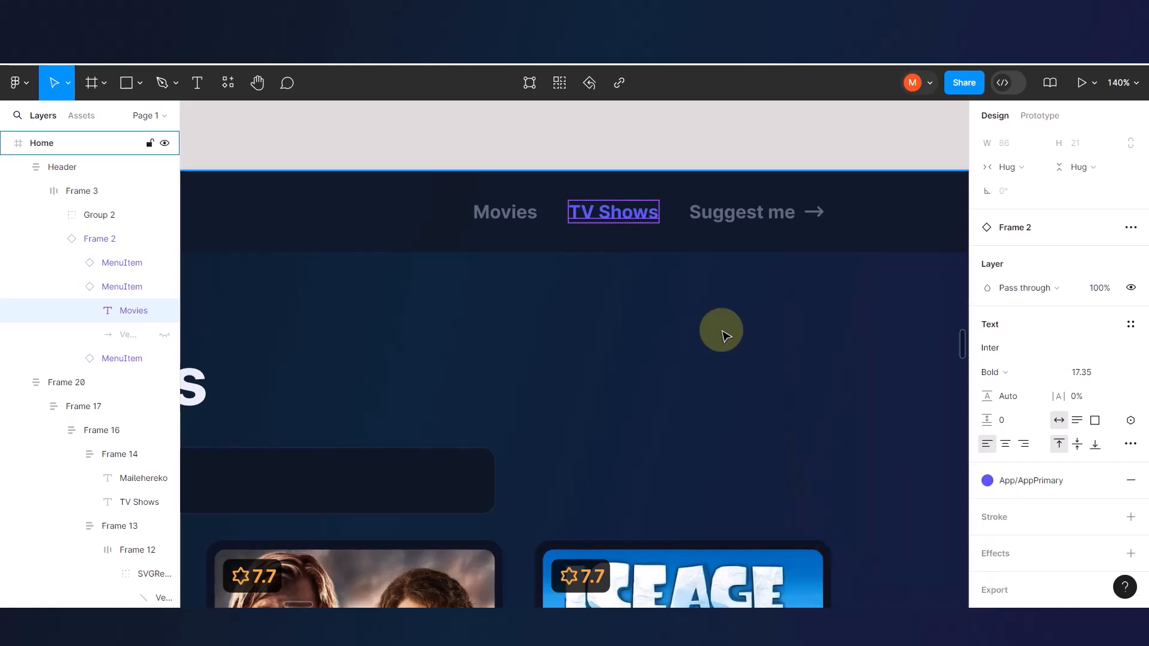
scroll(723, 333, down, 5)
click(670, 188)
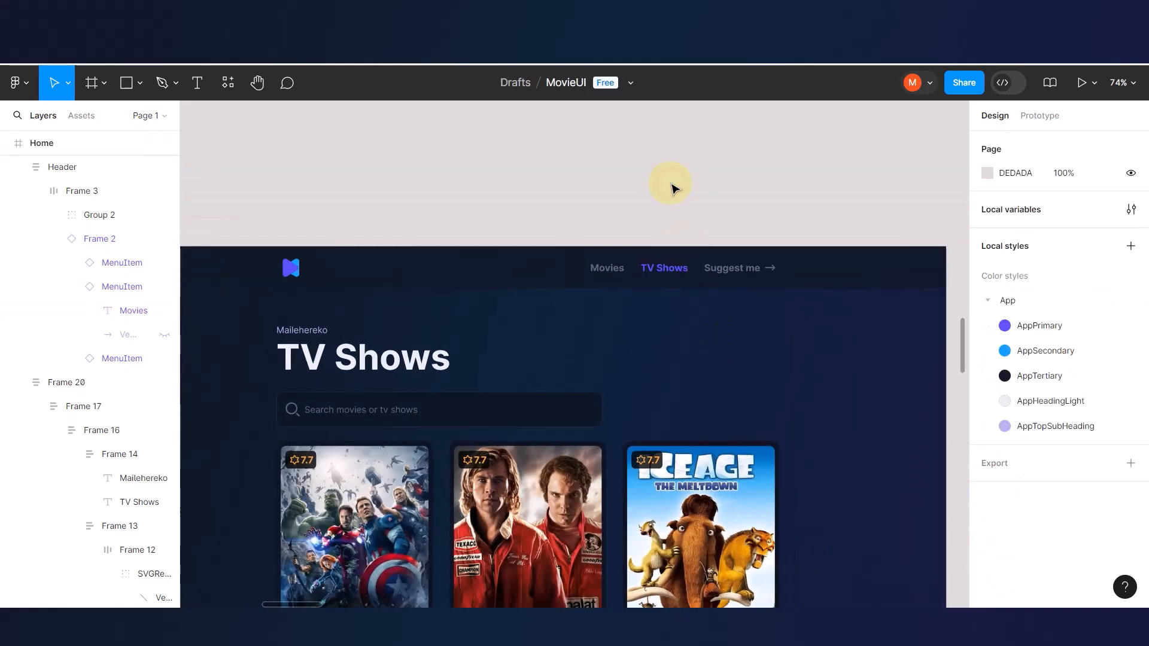
- Apply the AppPrimary color style to the Movies menu item in the Movies frame's header
scroll(715, 269, left, 3)
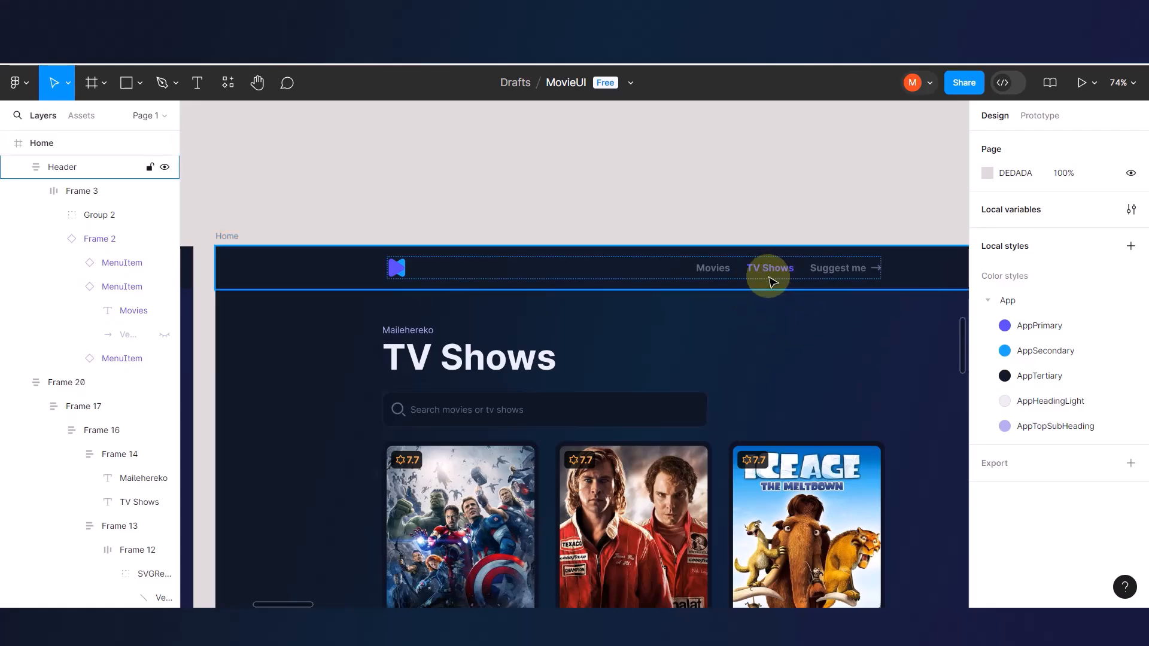
scroll(654, 346, left, 10)
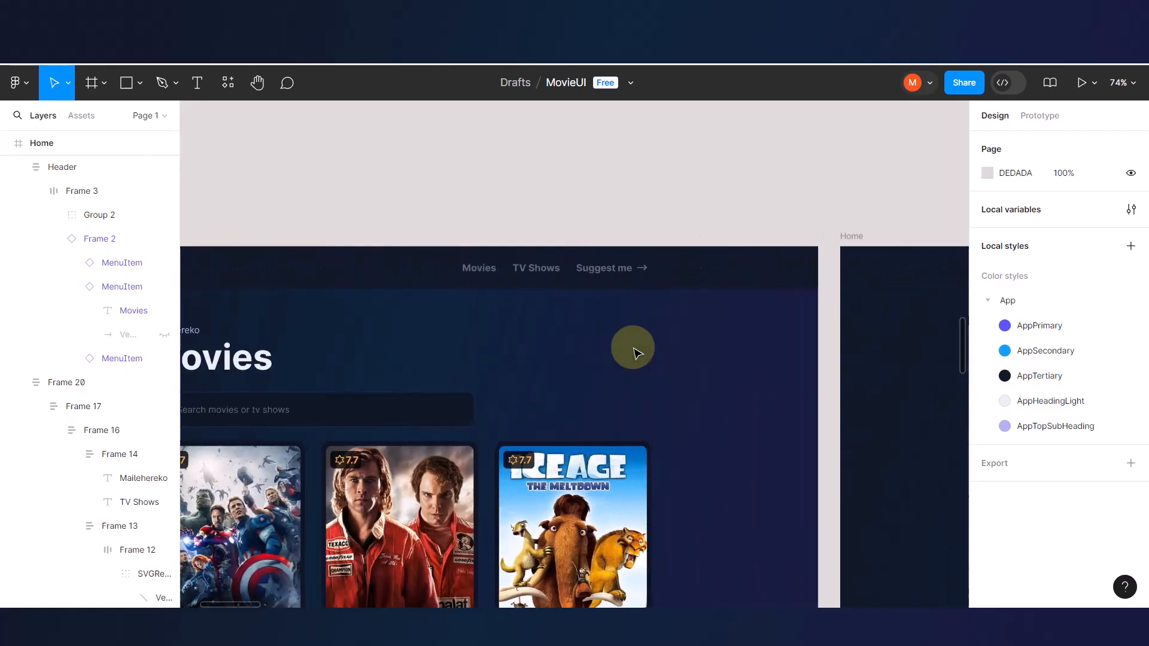
scroll(478, 281, left, 3)
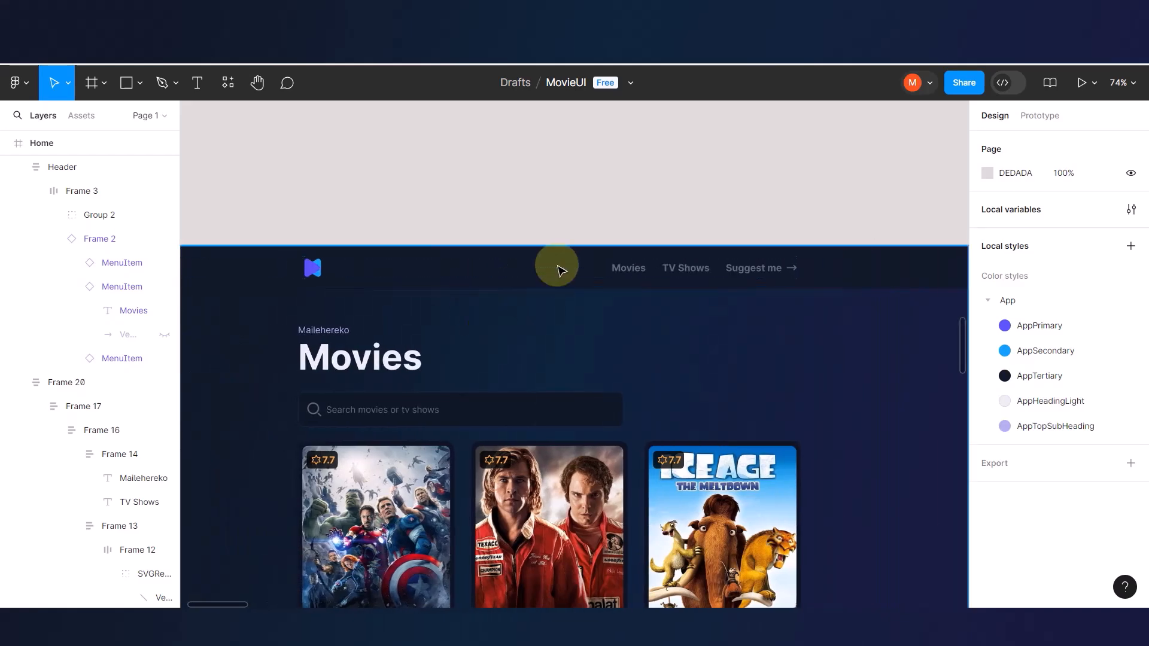
click(628, 269)
double_click(628, 269)
double_click(628, 270)
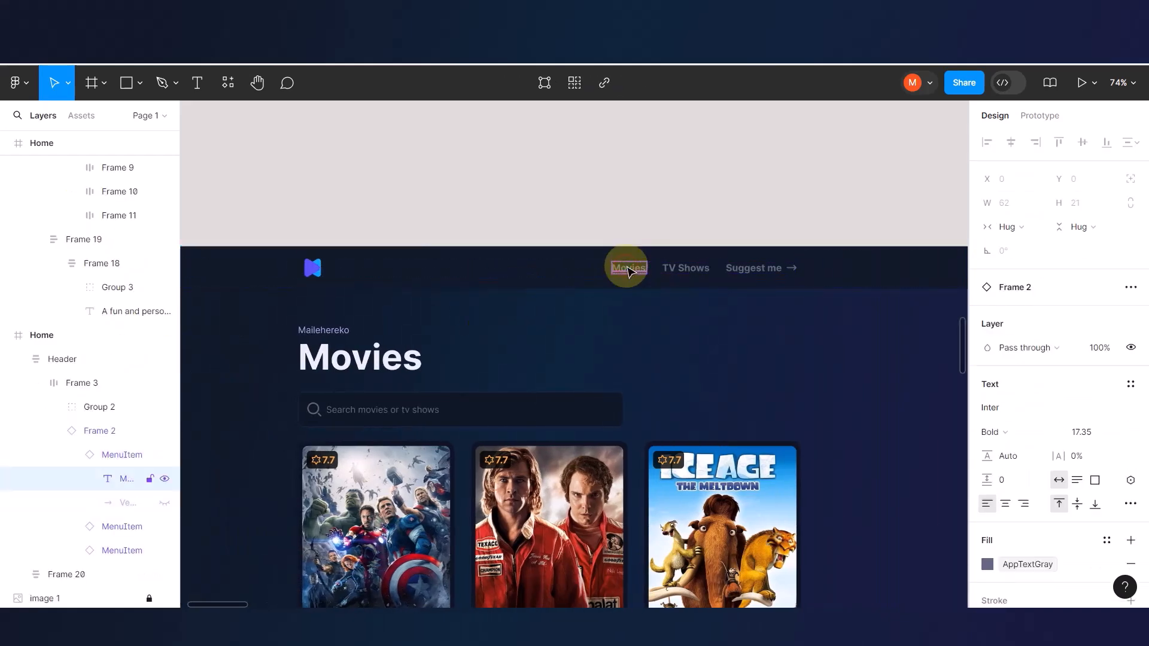
click(654, 218)
click(628, 269)
double_click(629, 271)
double_click(630, 269)
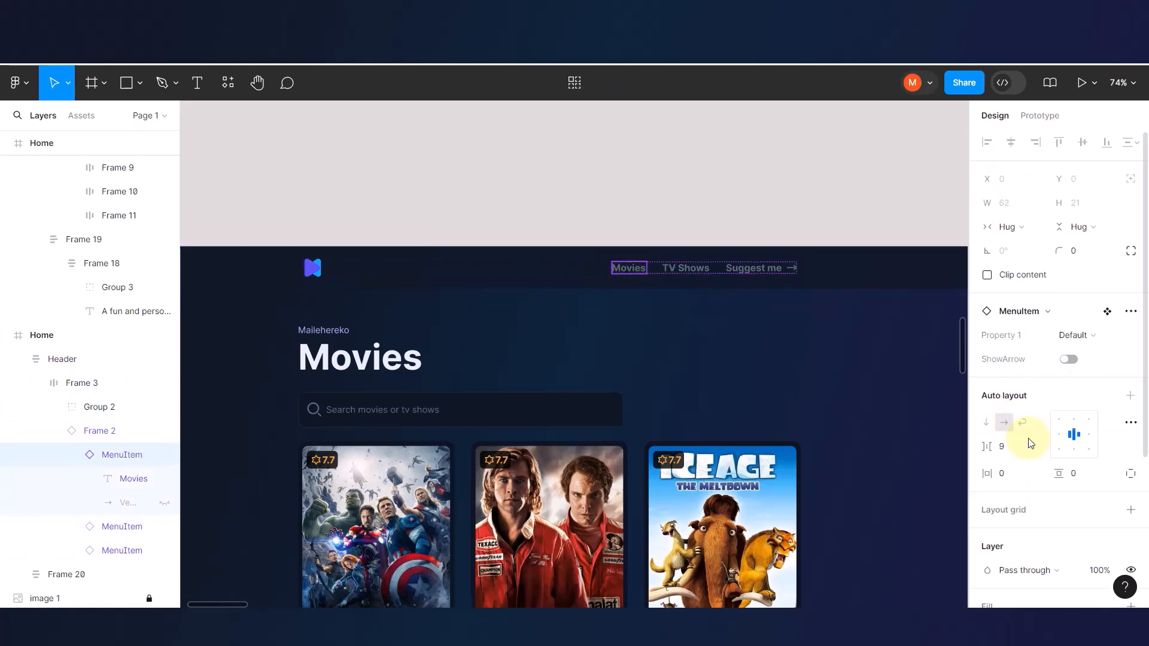
scroll(1040, 460, down, 3)
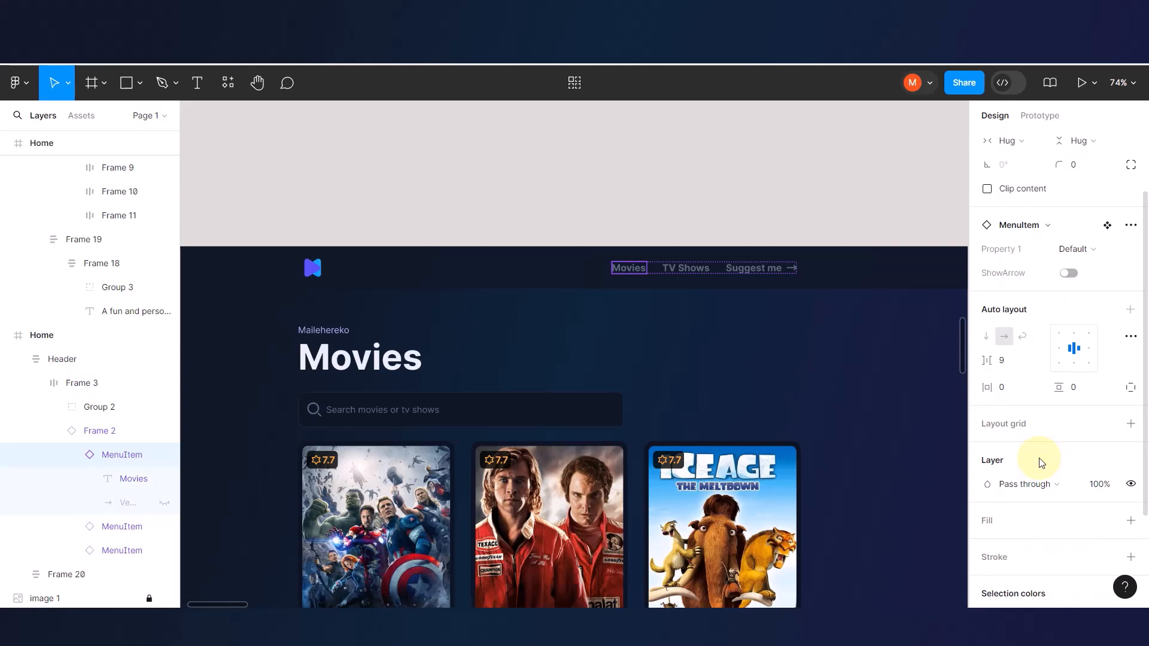
scroll(1040, 462, down, 3)
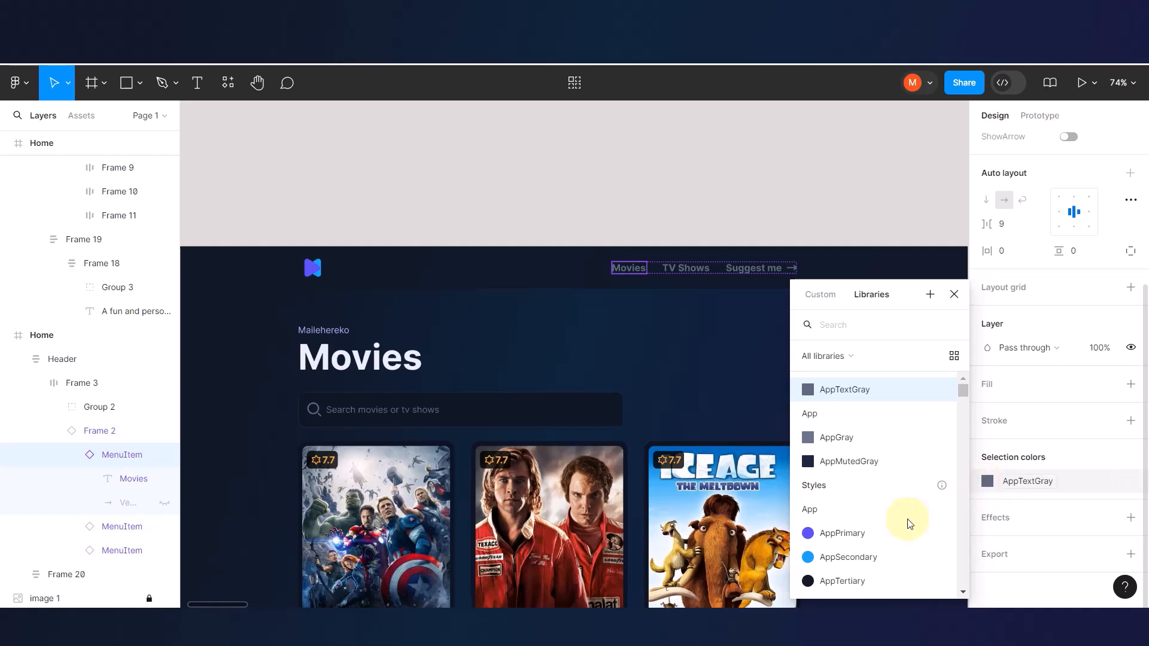
click(808, 533)
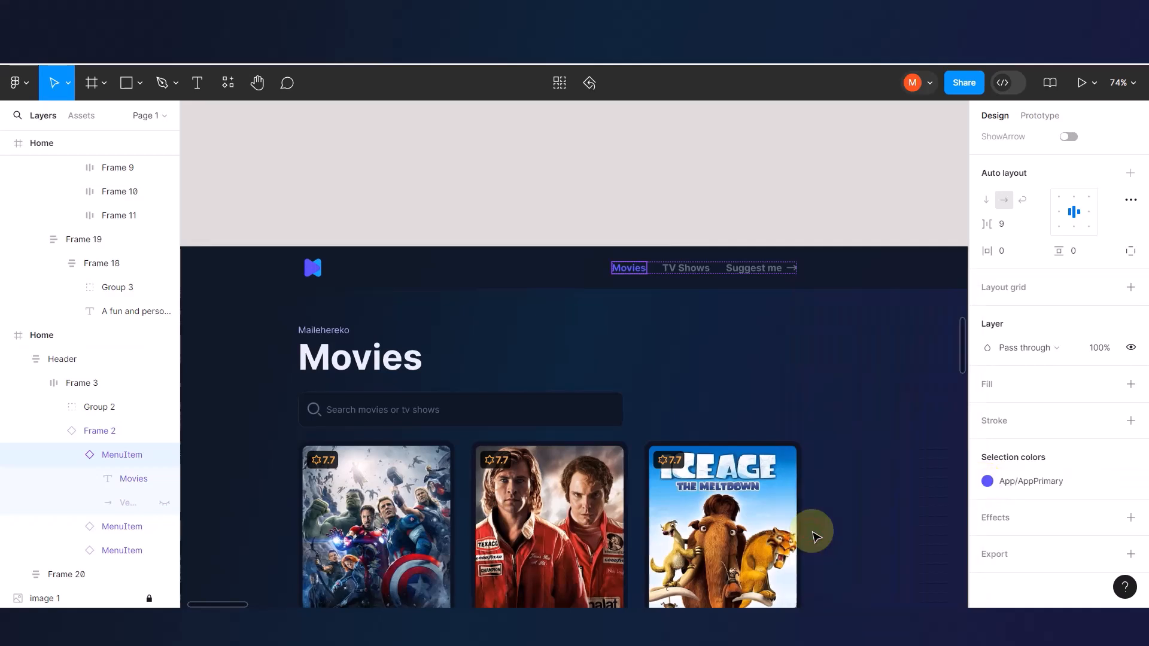
click(640, 199)
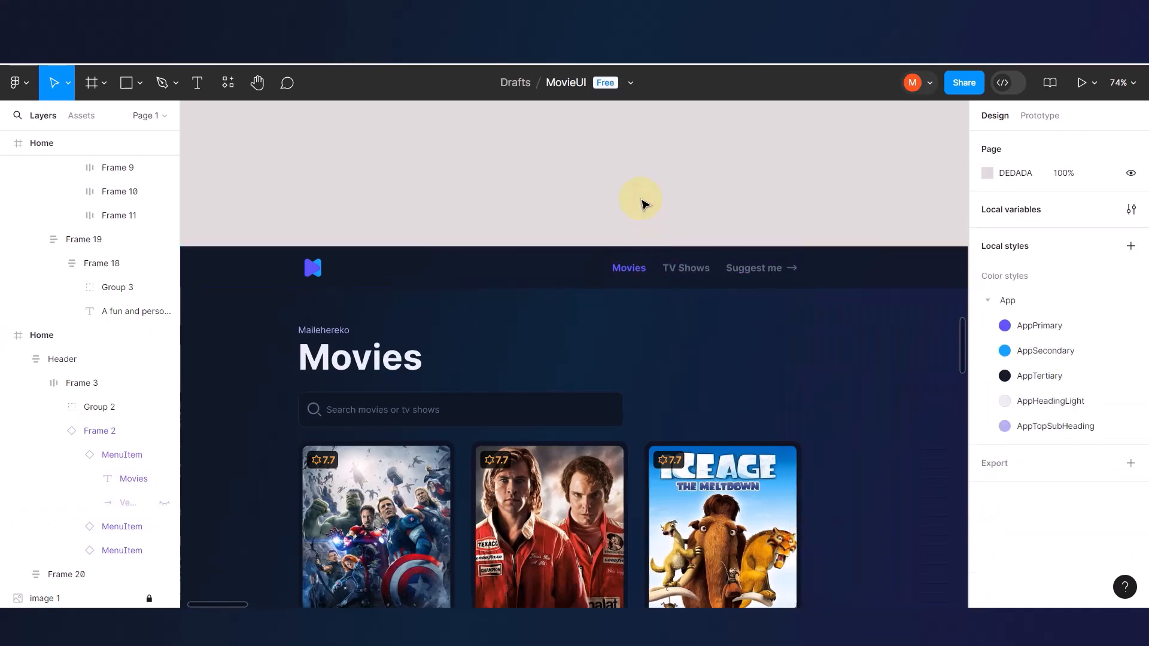
- Duplicate the whole TV Shows Home frame to create a third page frame beside it
scroll(640, 199, down, 5)
scroll(640, 200, right, 3)
scroll(634, 274, down, 3)
scroll(634, 274, right, 5)
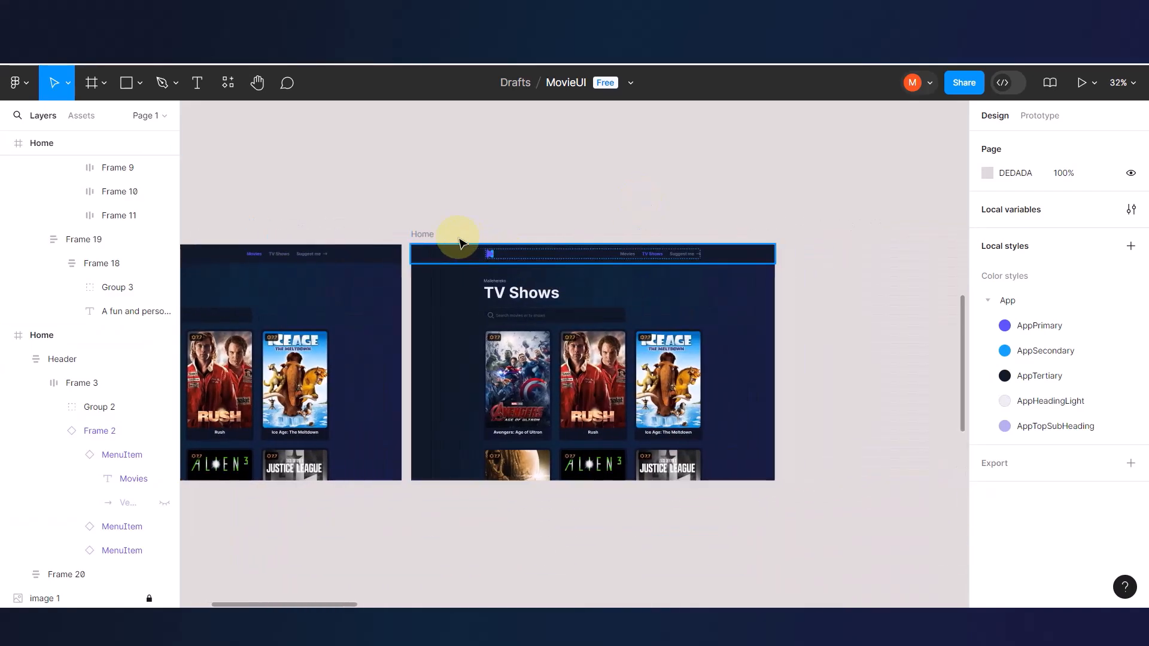
click(429, 239)
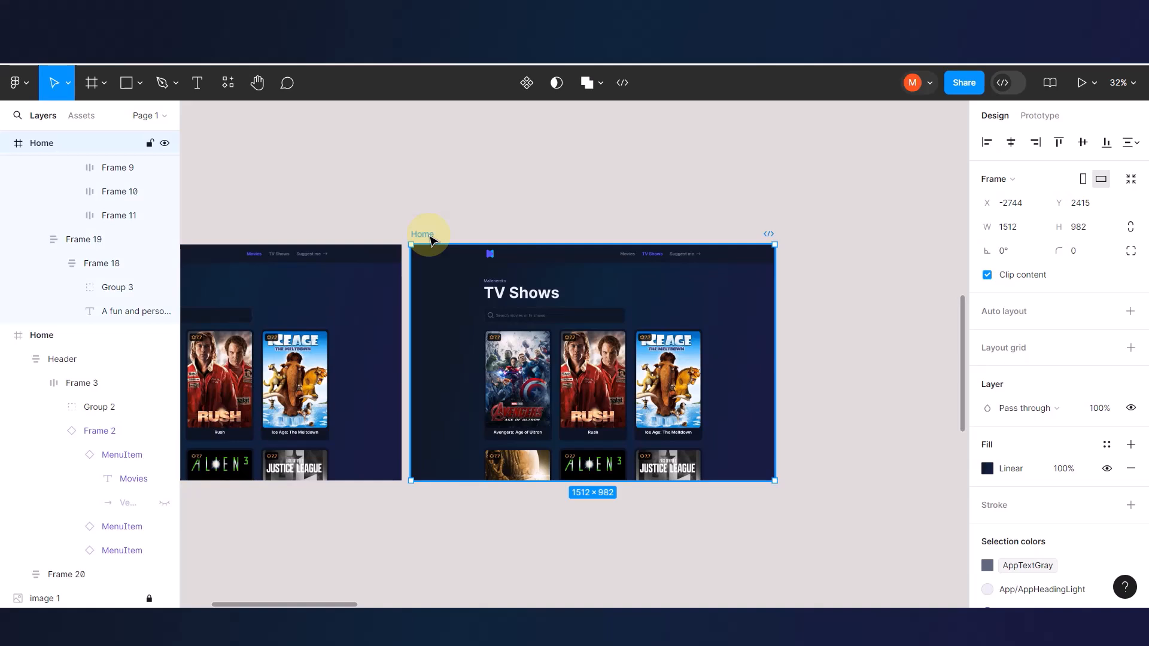
key(ctrl+d)
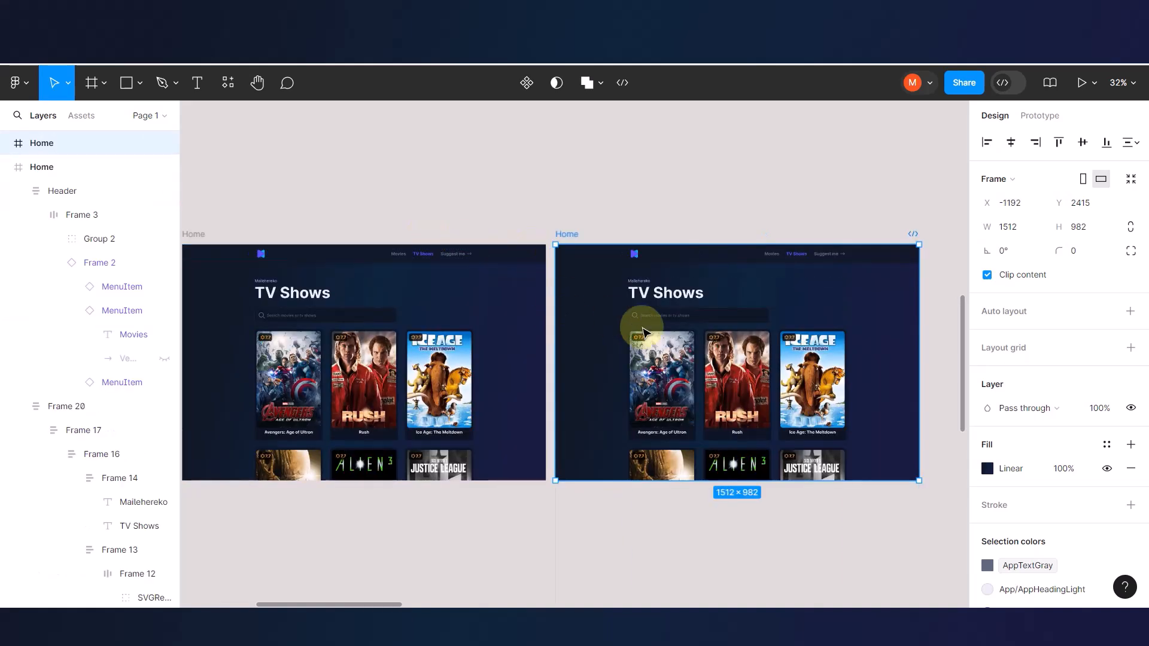
click(696, 359)
click(697, 359)
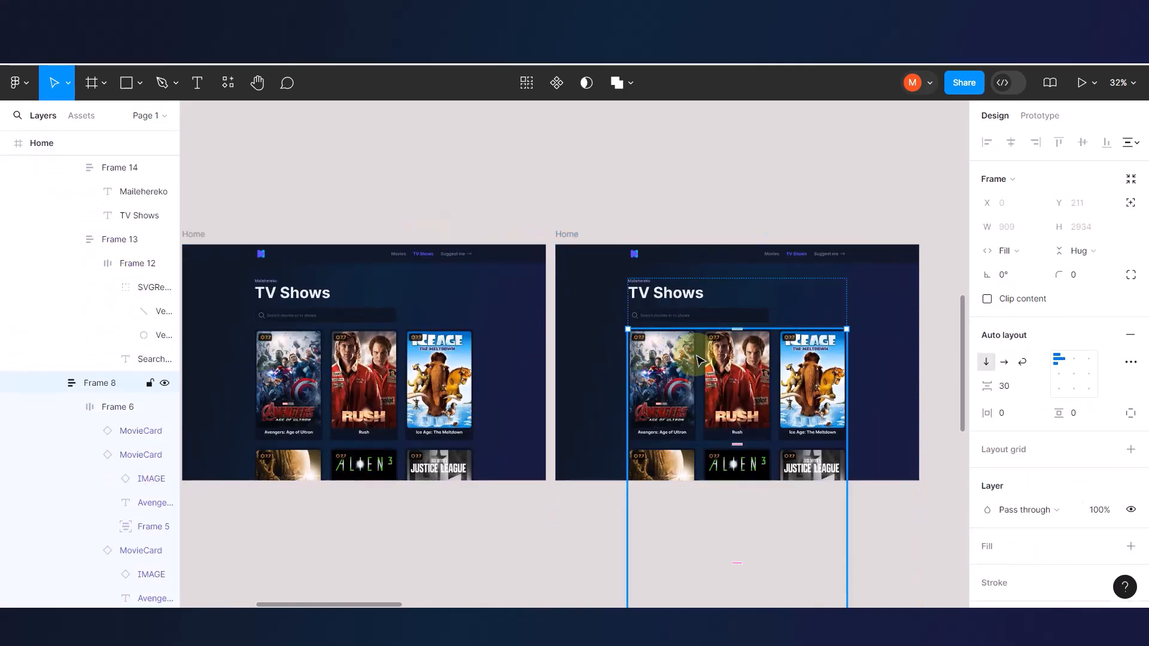
key(Delete)
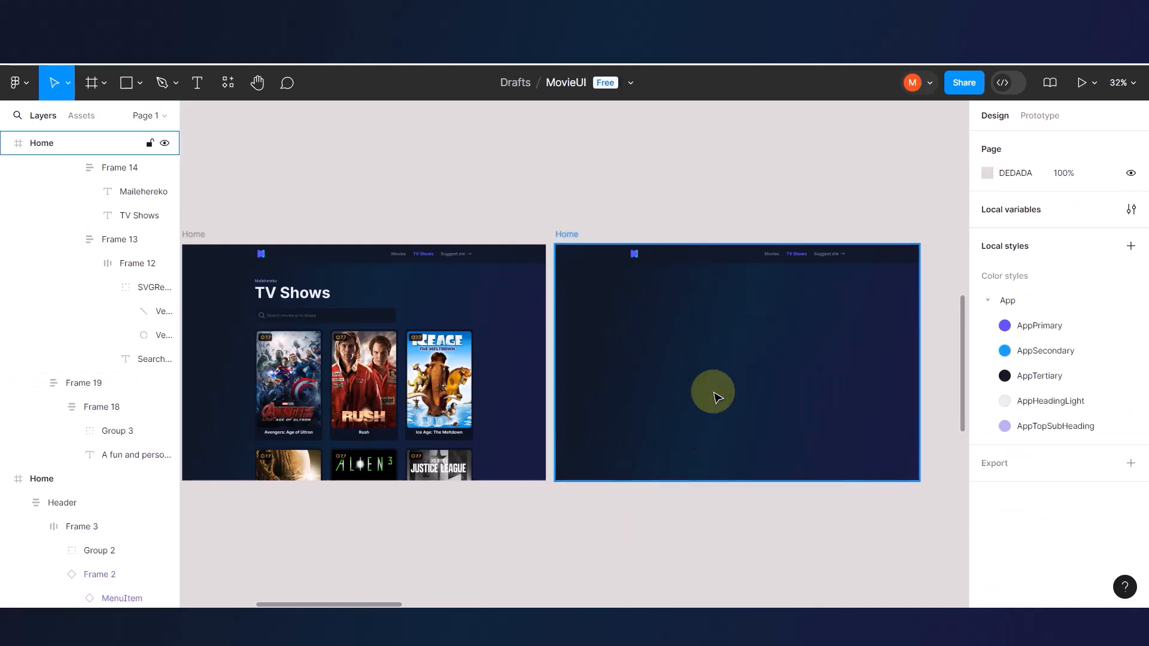
key(ctrl+z)
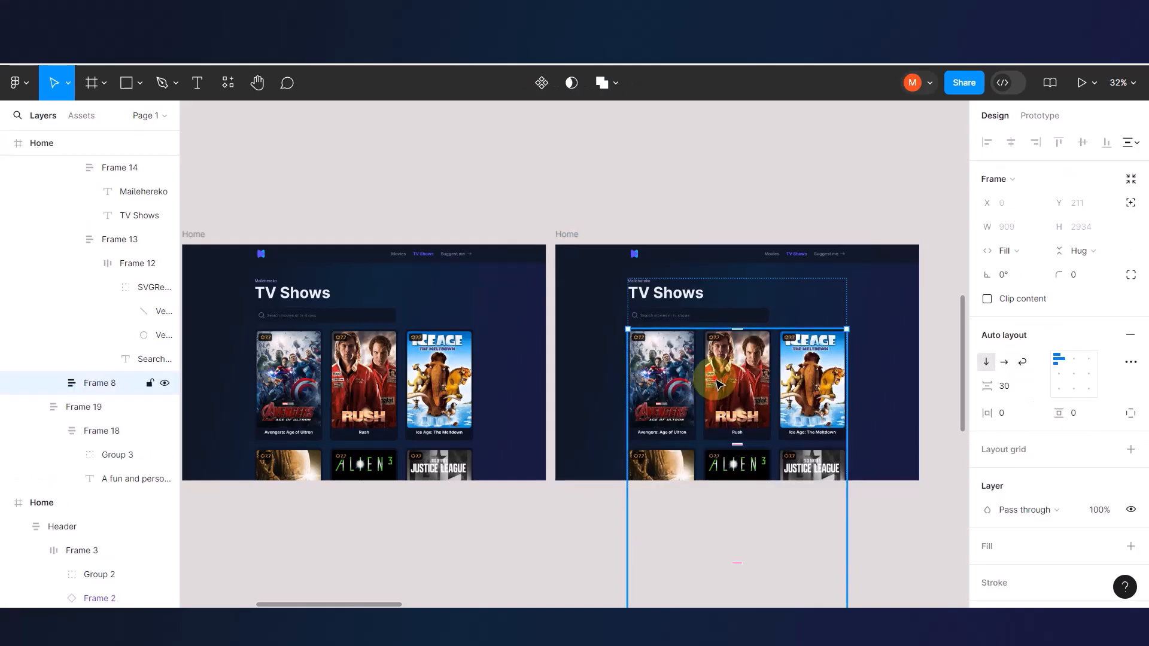
click(718, 386)
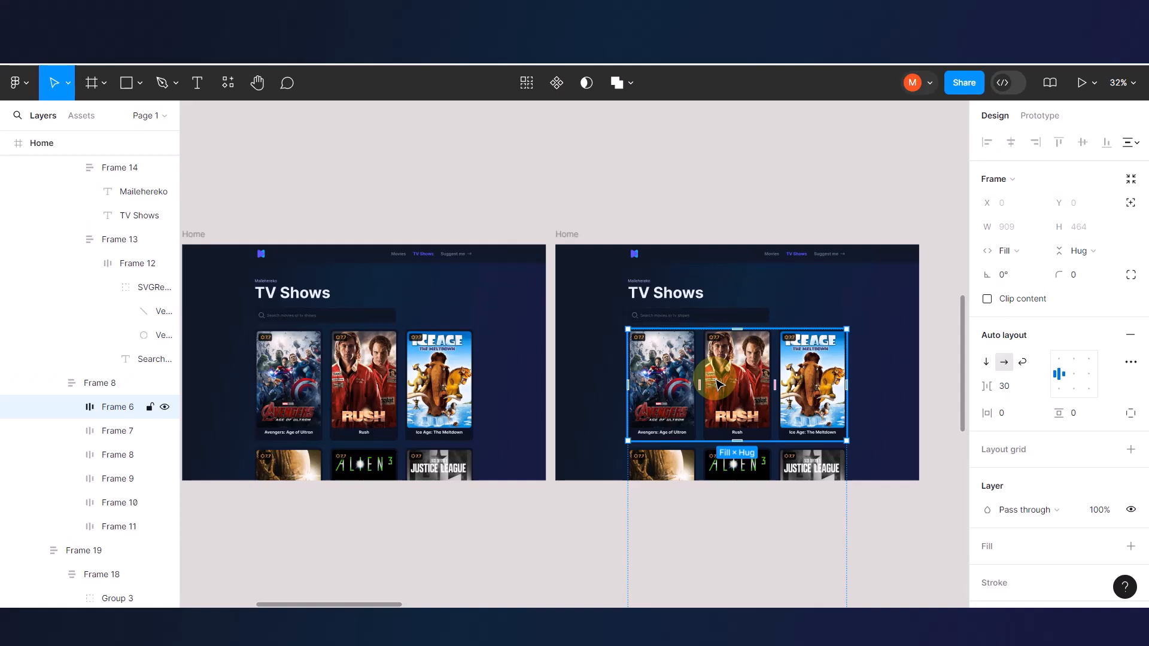
key(Delete)
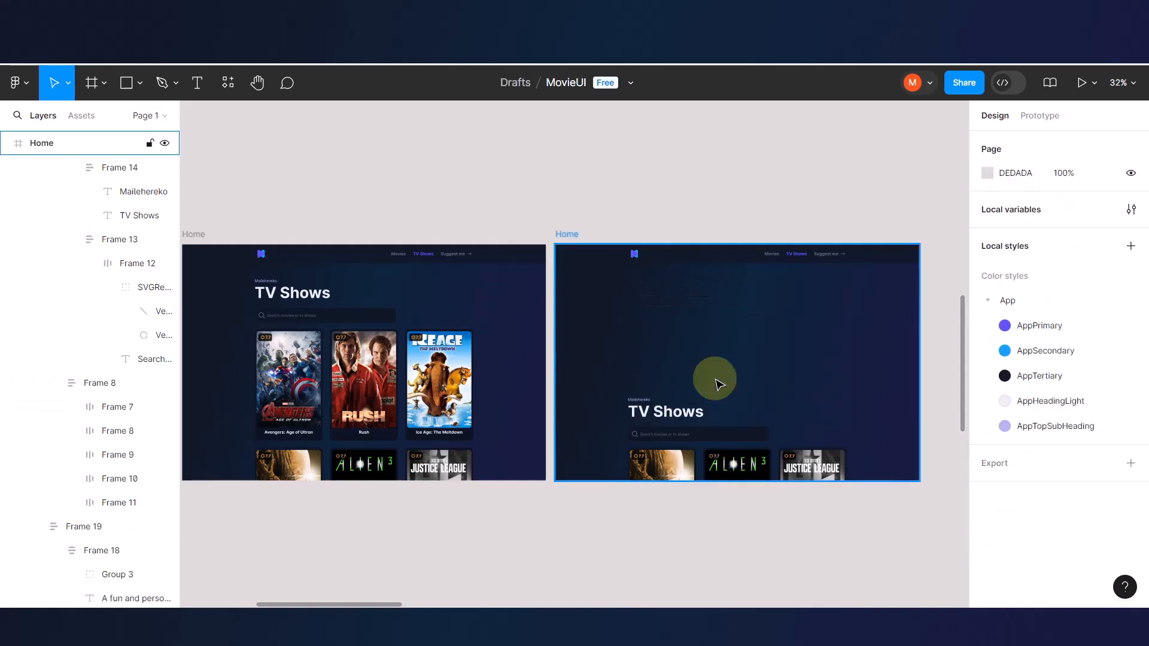
key(ctrl+z)
click(596, 359)
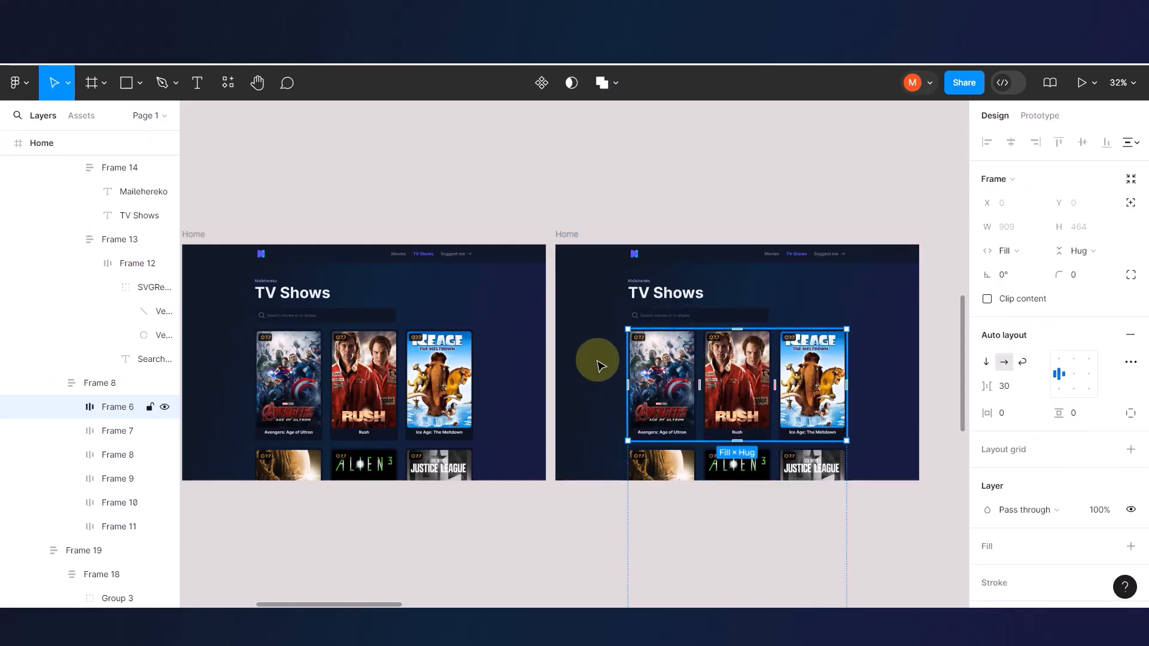
click(666, 392)
click(665, 392)
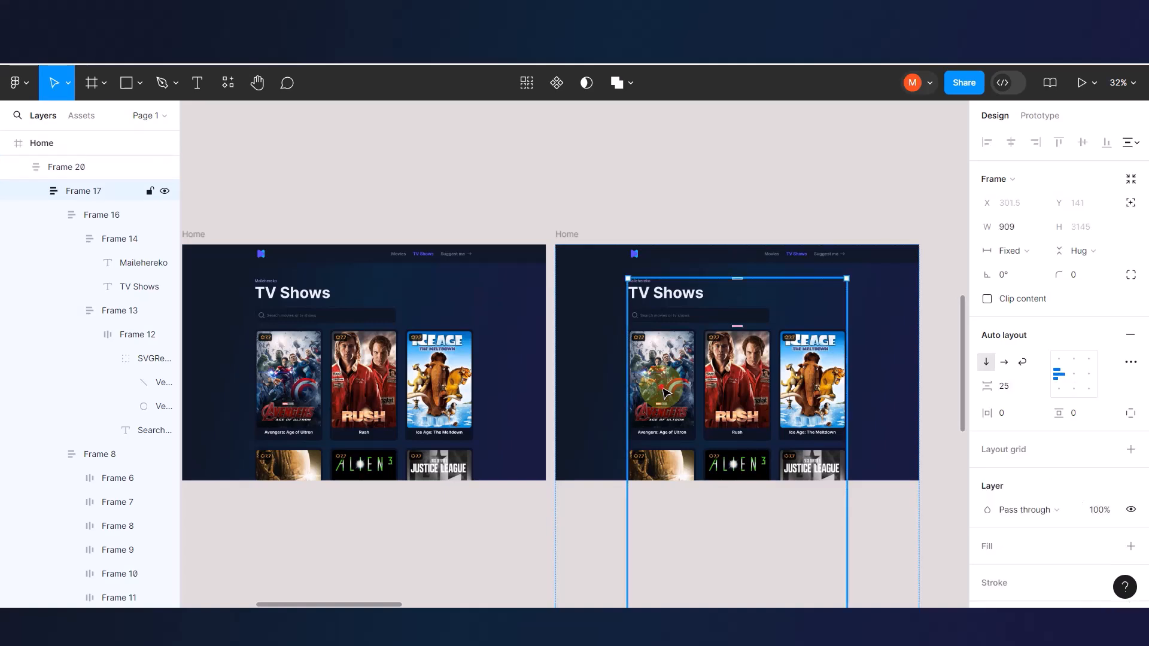
click(665, 392)
key(Delete)
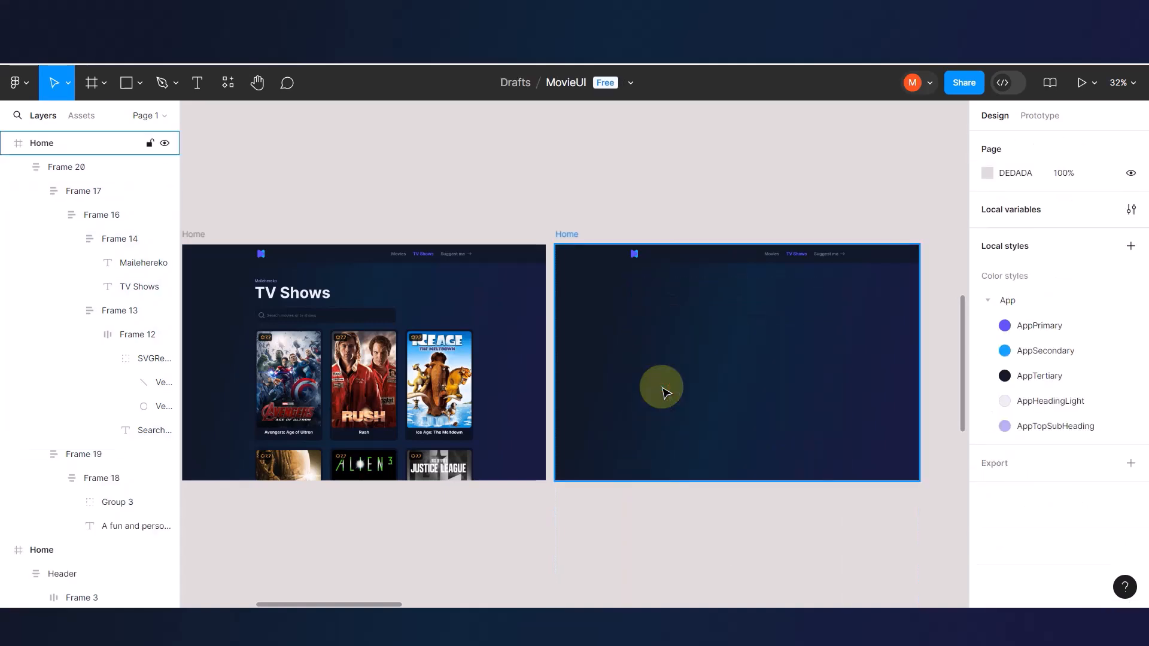
click(665, 392)
key(shift+1)
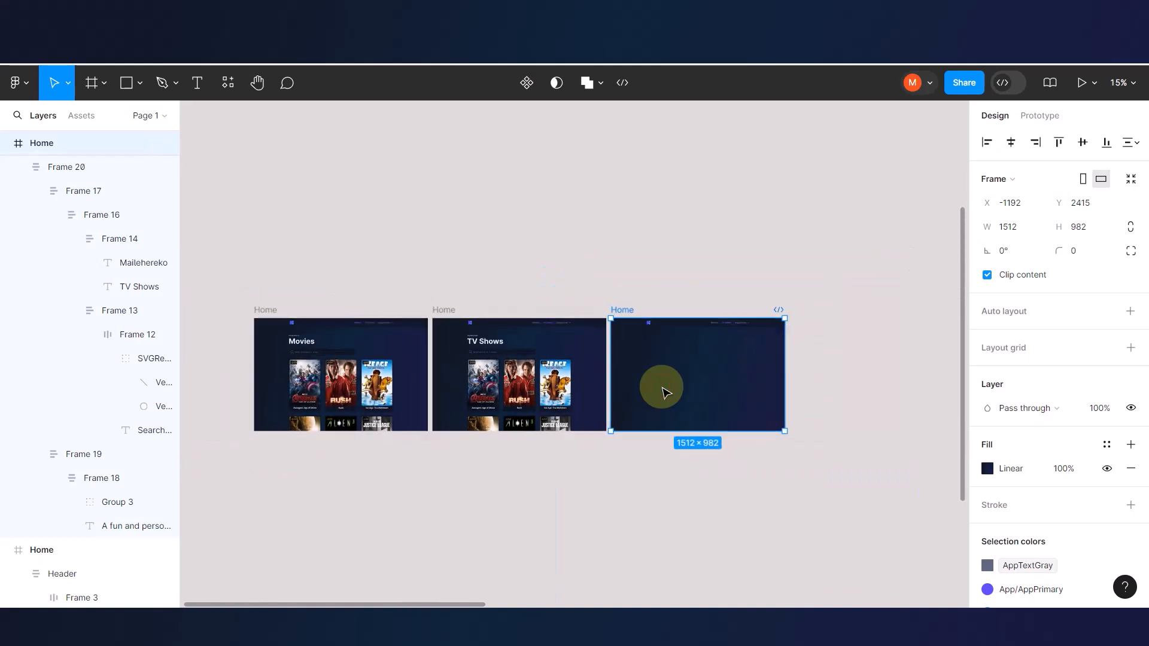
click(686, 375)
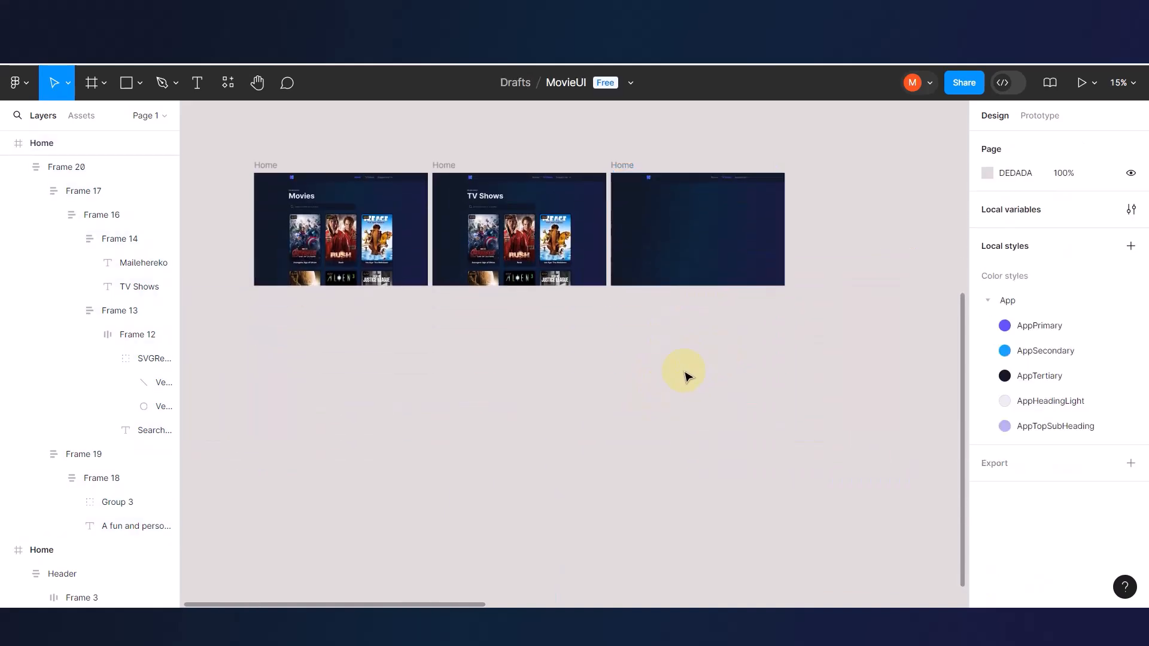
key(ctrl+z)
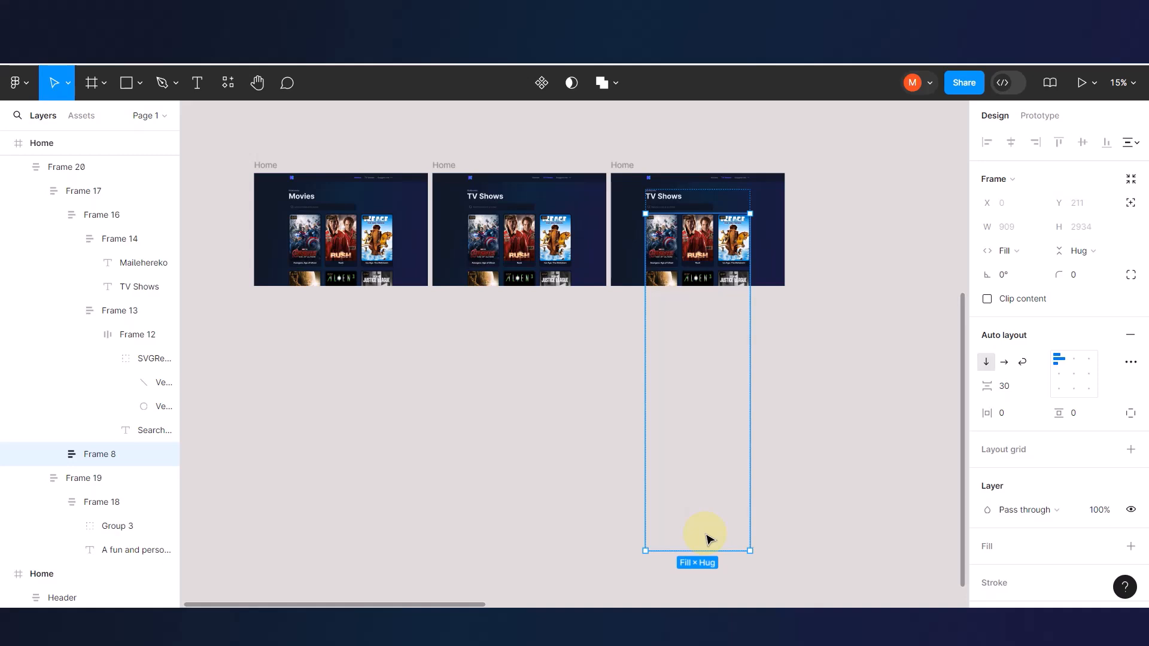
- Extend the duplicated frame downward past its footer and delete the entire movie card grid from it
click(621, 164)
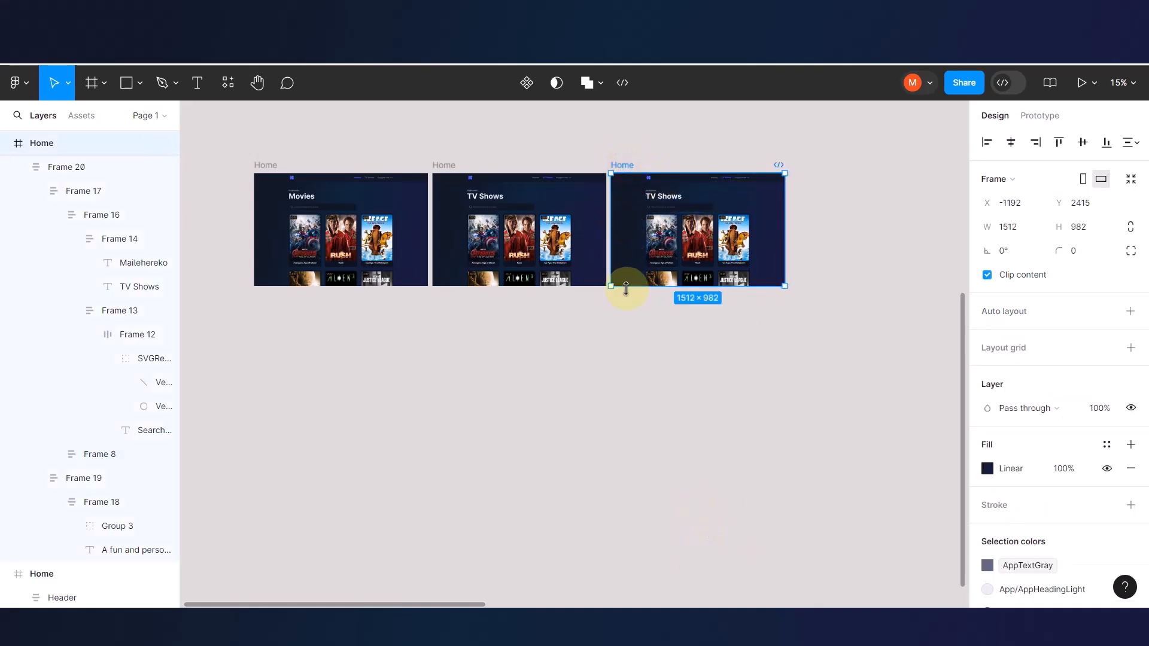
drag(626, 290, 644, 520)
double_click(669, 421)
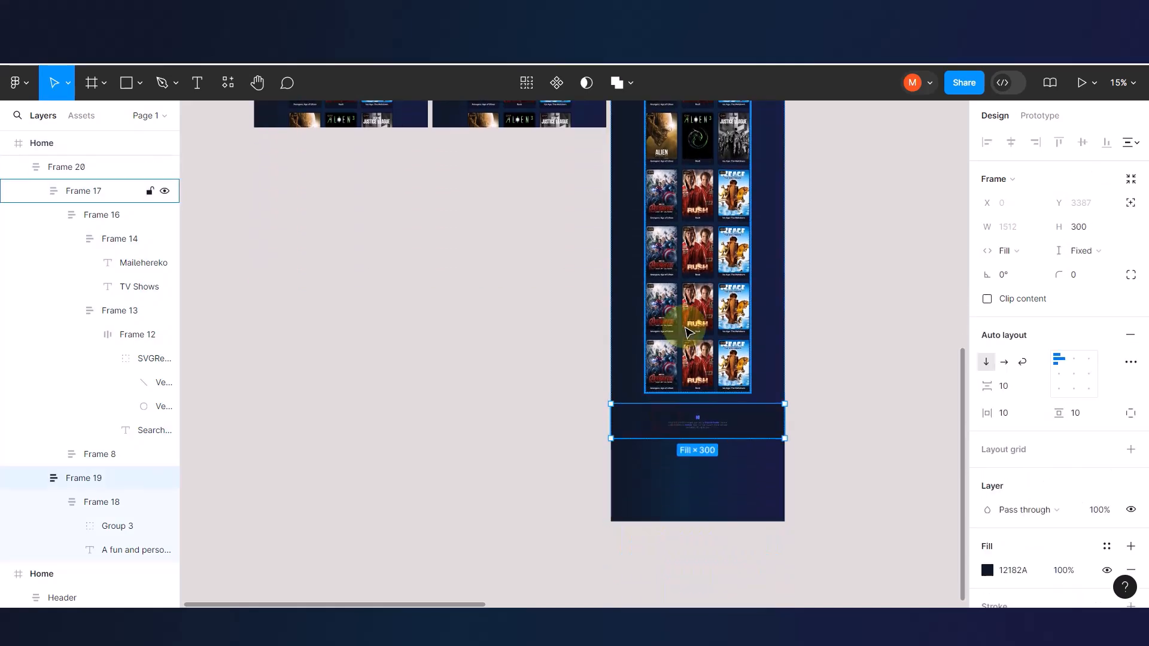
double_click(685, 329)
key(Delete)
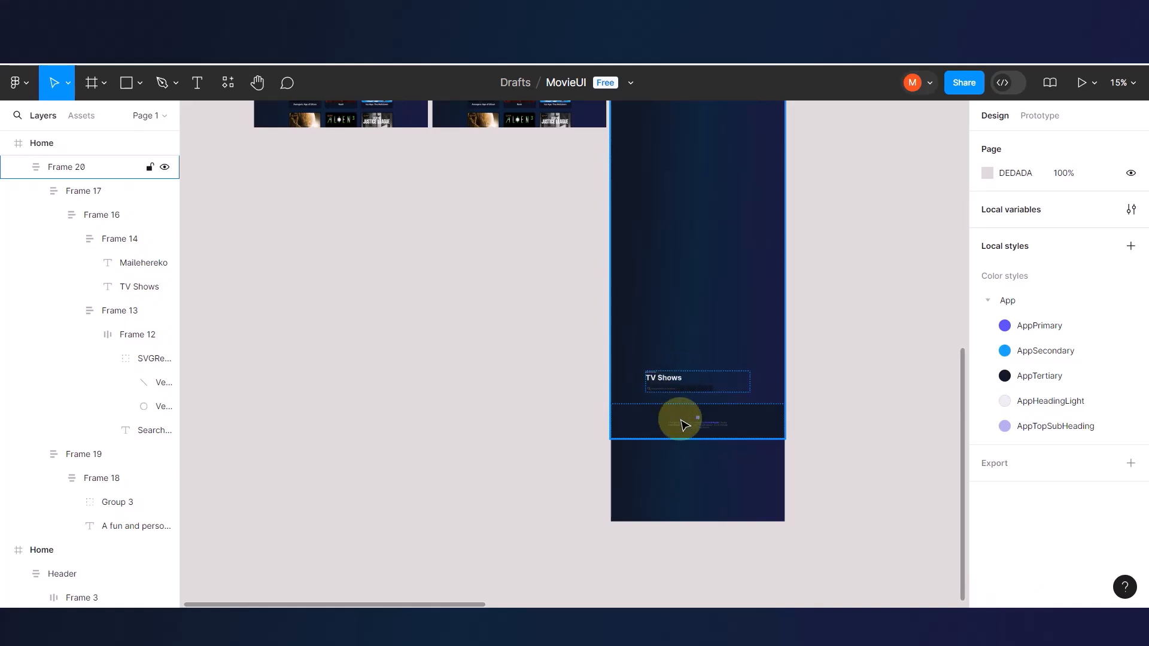
- Move the duplicated page's content container (Frame 20) up beneath the header and shrink it from its upper edge to 850 px high at Y 0
drag(685, 424, 680, 328)
scroll(684, 333, down, 3)
click(857, 359)
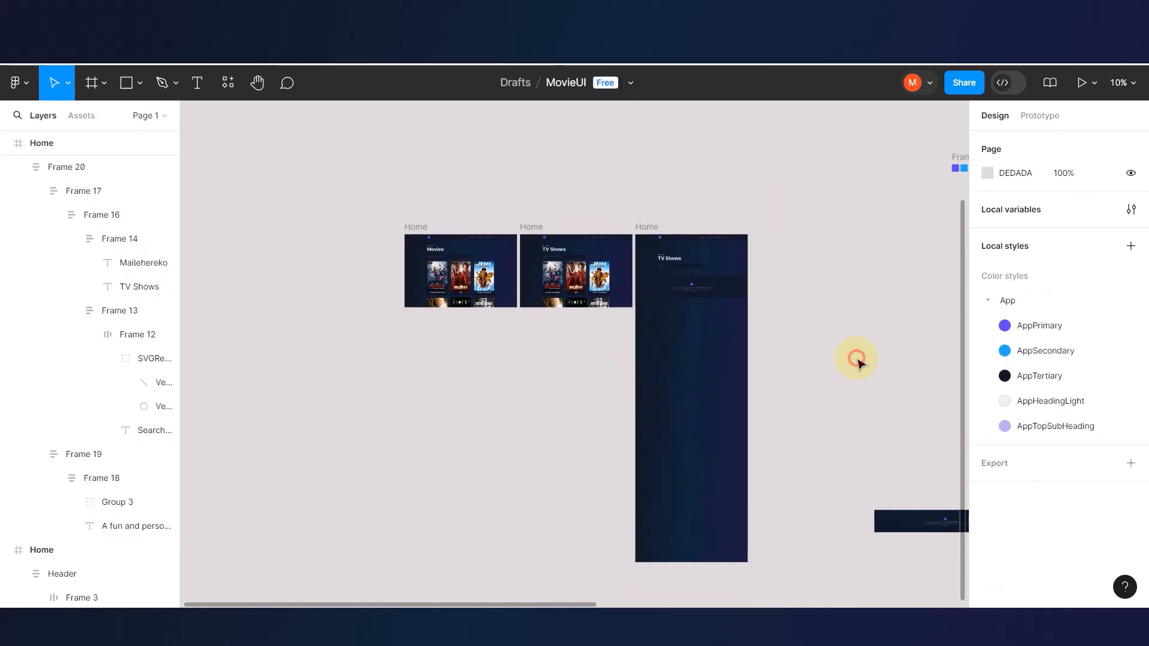
click(665, 256)
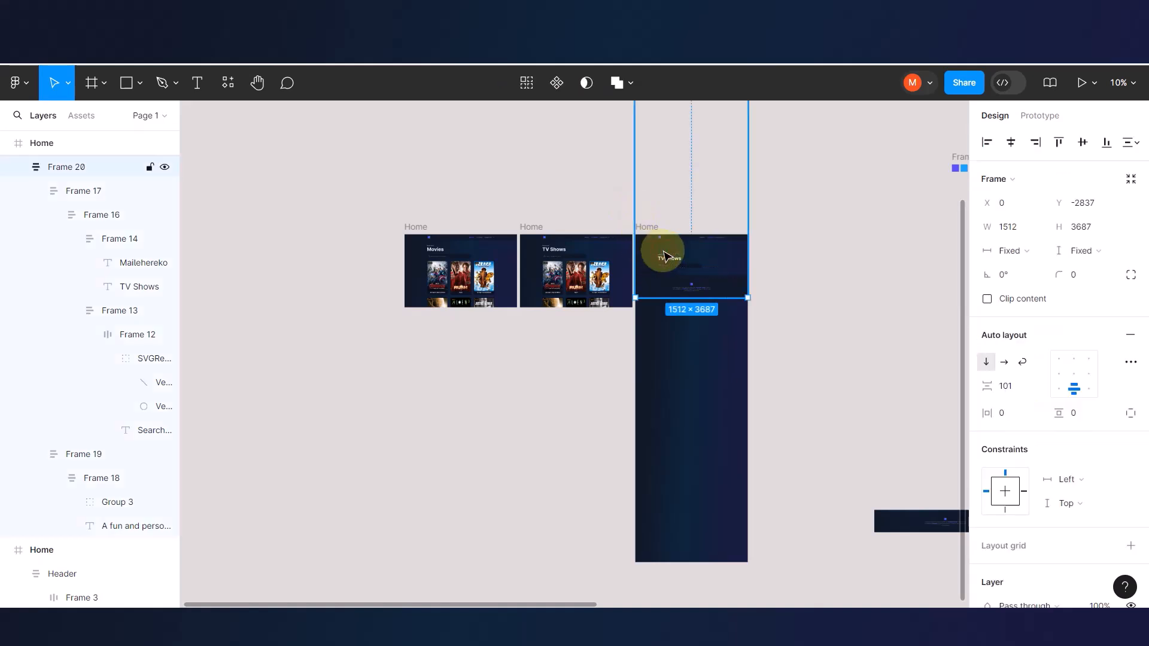
scroll(664, 254, up, 3)
drag(678, 188, 685, 399)
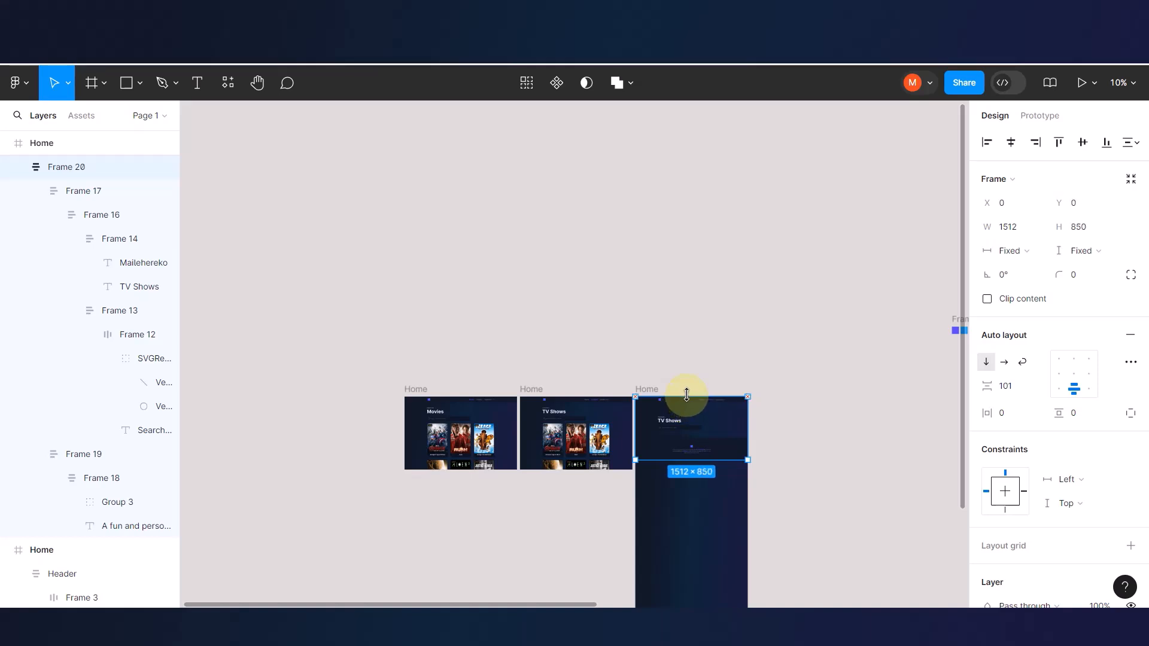
- Shrink the duplicated Home frame from its lower edge to a height of 982 px
scroll(668, 510, up, 3)
click(639, 353)
scroll(646, 418, down, 6)
drag(675, 395, 667, 197)
scroll(662, 238, up, 3)
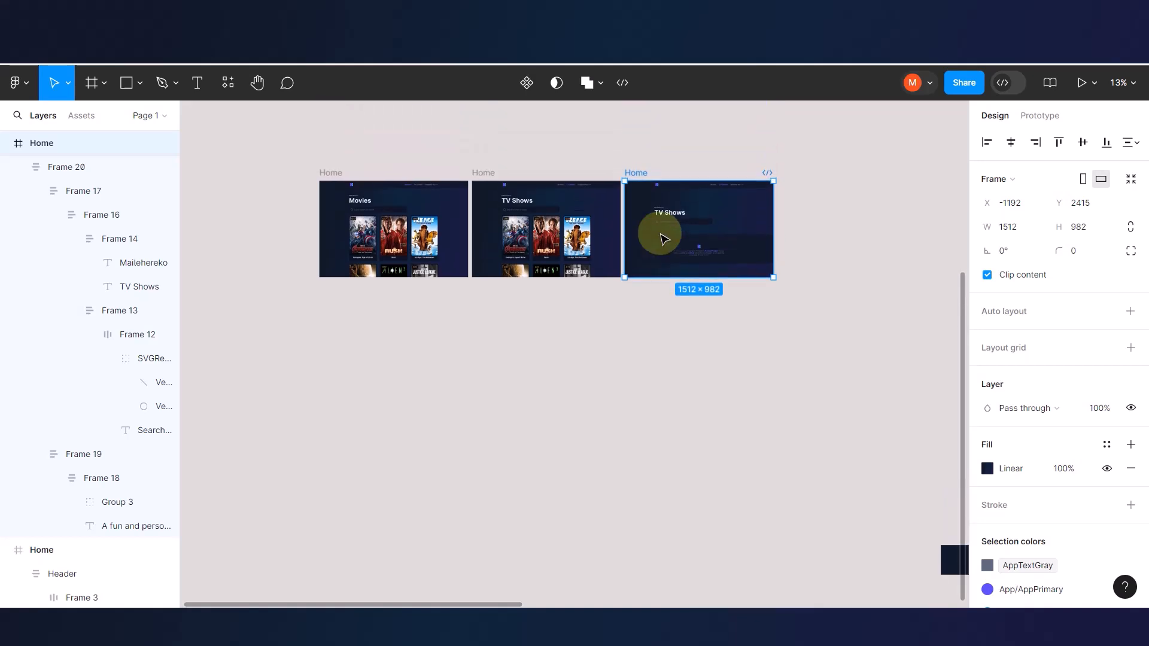
- Move the duplicated page's content container down to Y 132 so its footer meets the frame's lower edge
scroll(662, 236, up, 8)
scroll(694, 242, up, 2)
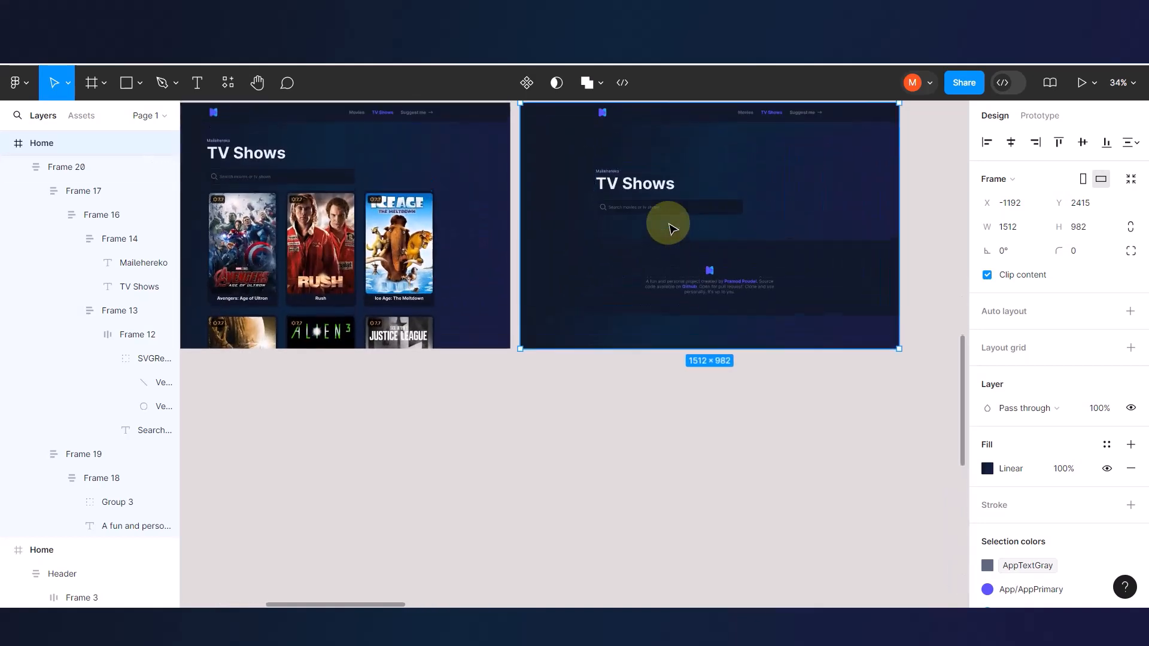
scroll(675, 234, up, 3)
click(580, 345)
drag(580, 346, 585, 374)
- Stretch the content container's upper edge to the top of the page frame, making it 982 px high at Y 0
scroll(664, 352, up, 3)
double_click(616, 328)
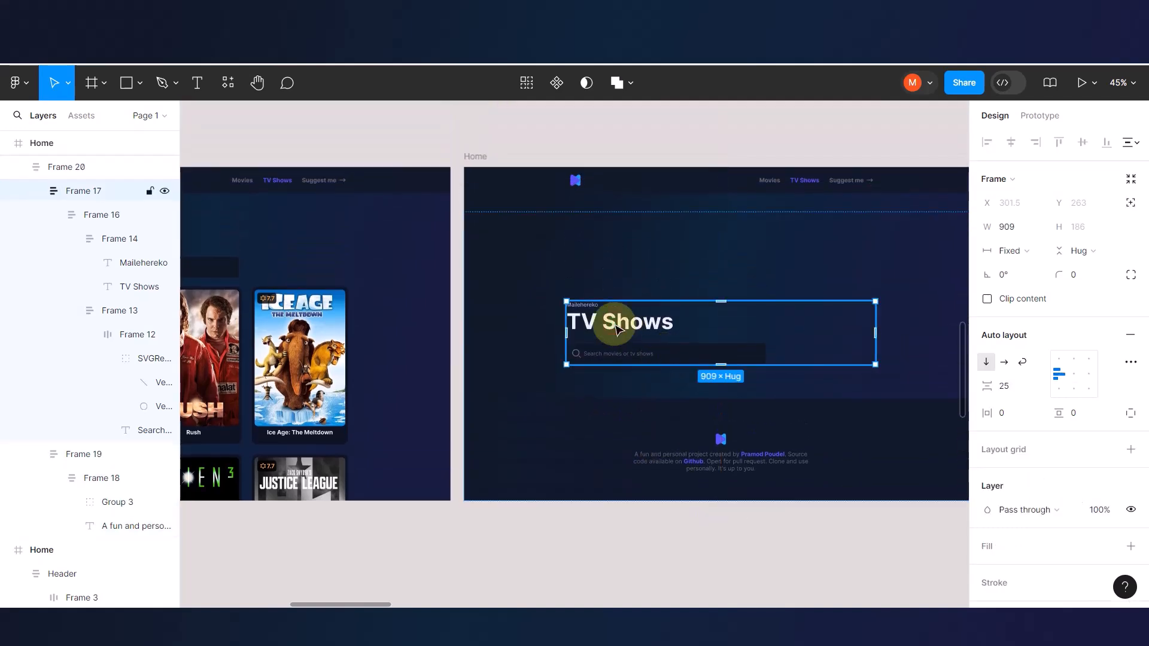
drag(622, 316, 621, 276)
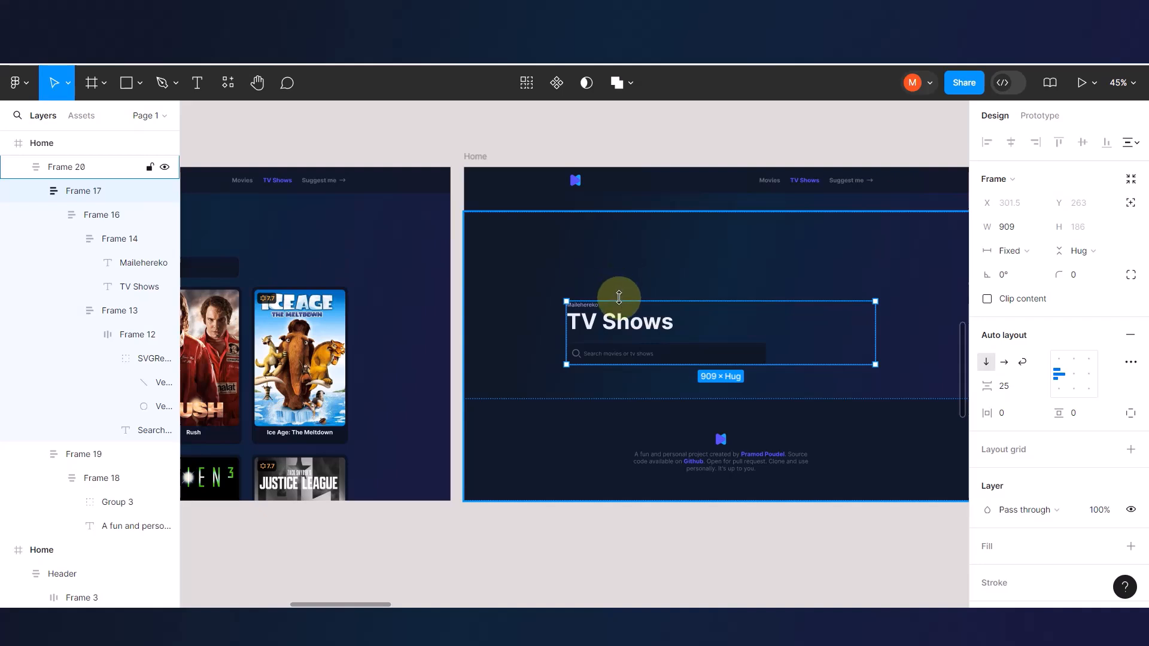
click(596, 228)
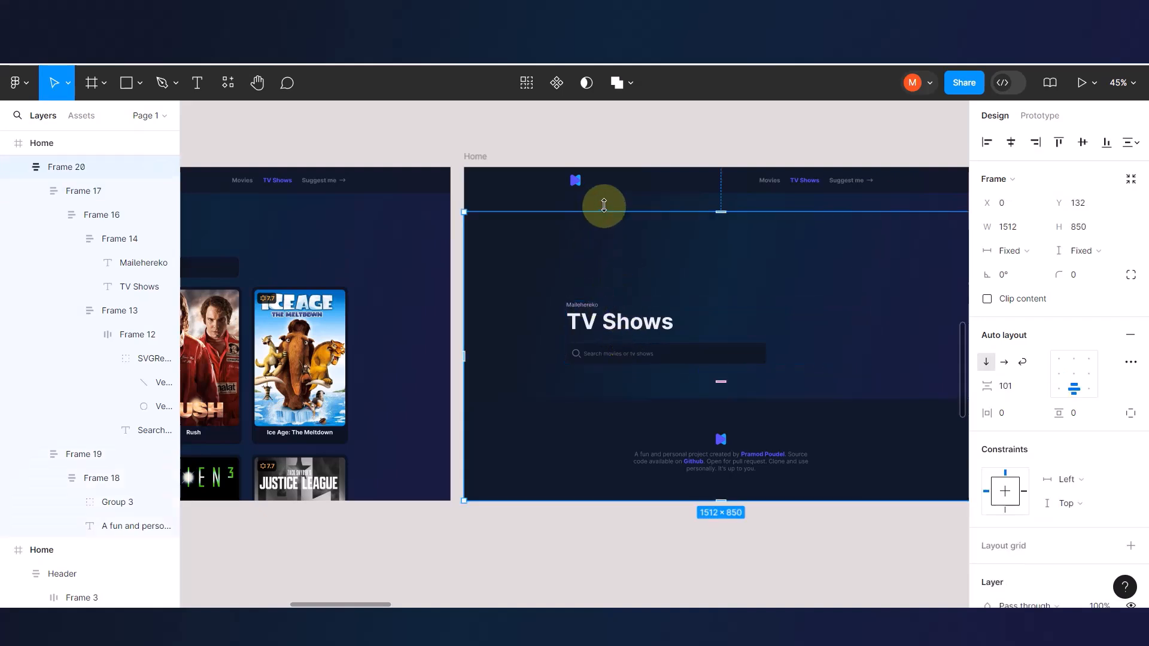
drag(604, 201, 604, 167)
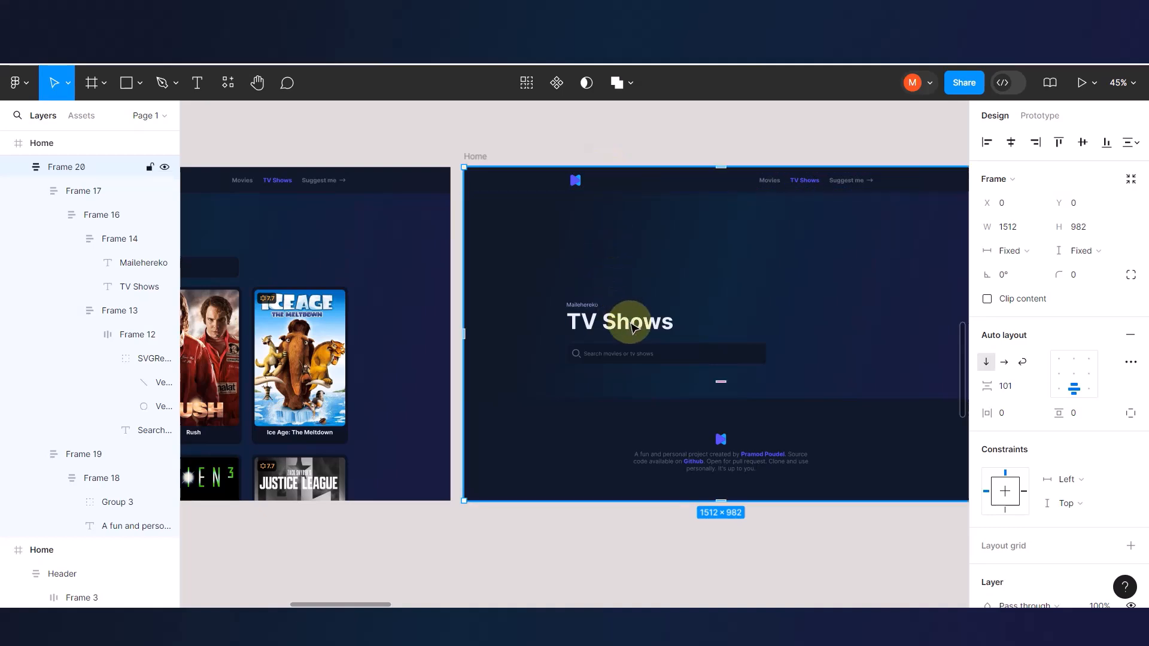
- Increase the content container's item spacing to 263 and replace its TV Shows heading with "Suggest me"
mouse_move(714, 377)
drag(714, 377, 711, 402)
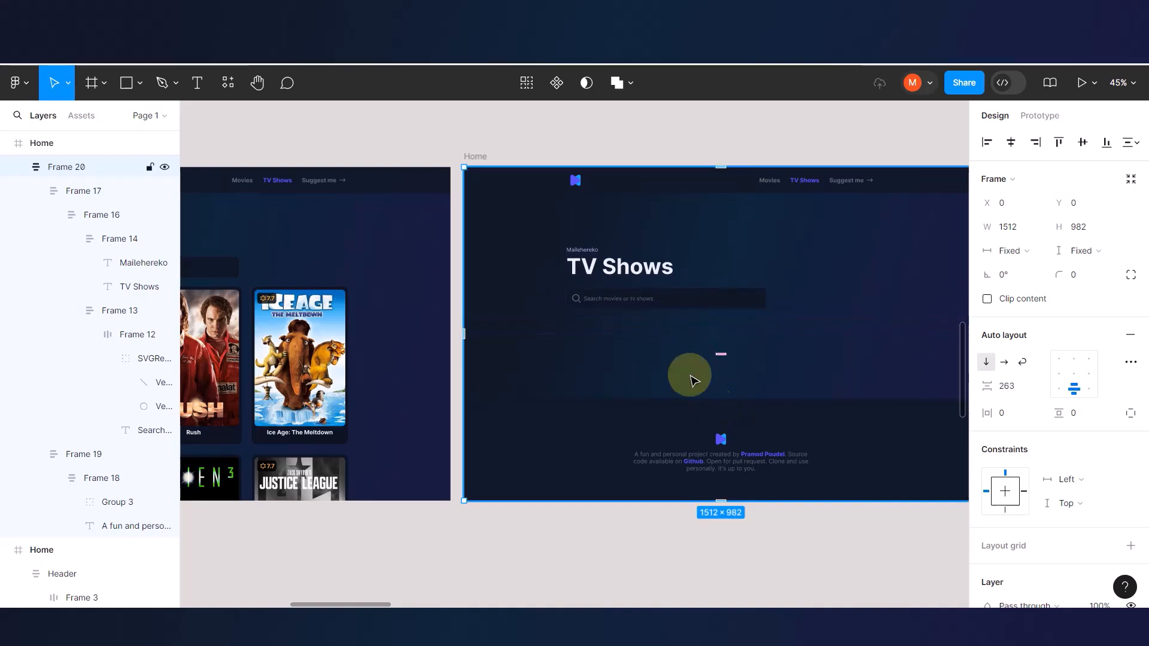
click(632, 272)
double_click(632, 272)
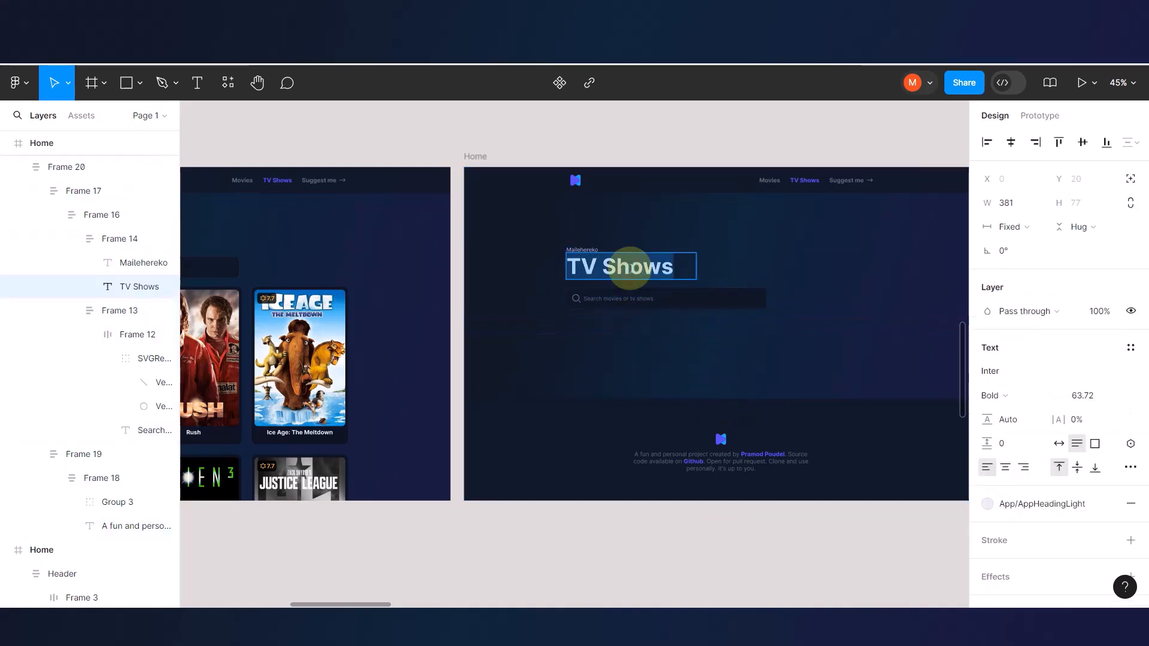
text(Suggest me)
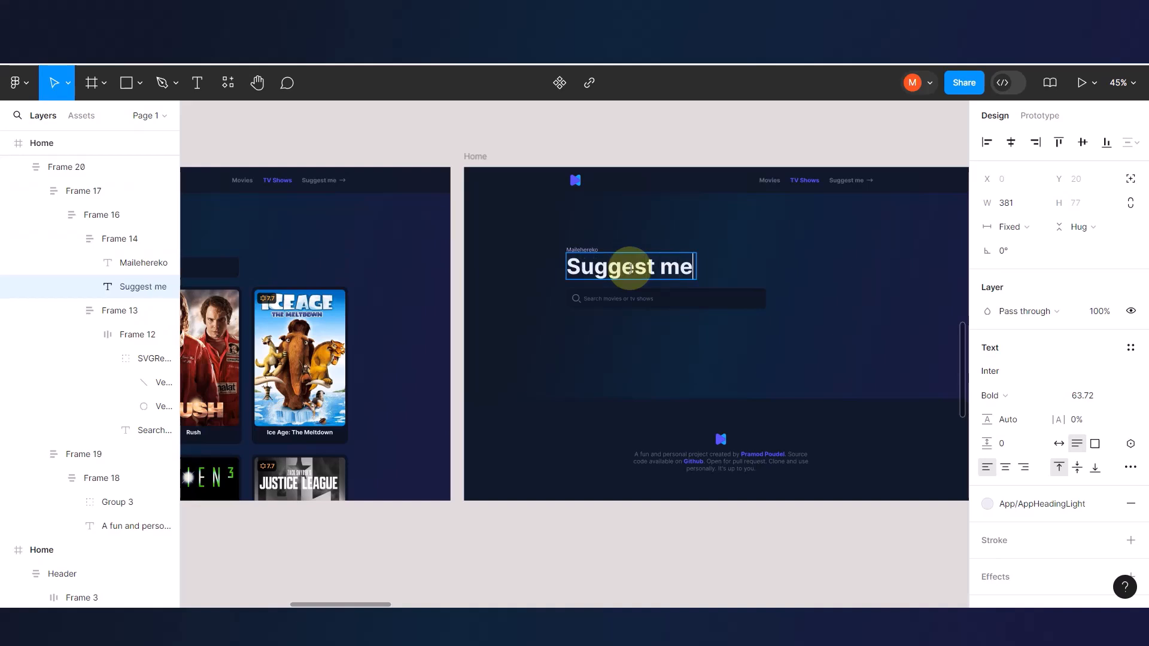
key(Escape)
click(643, 354)
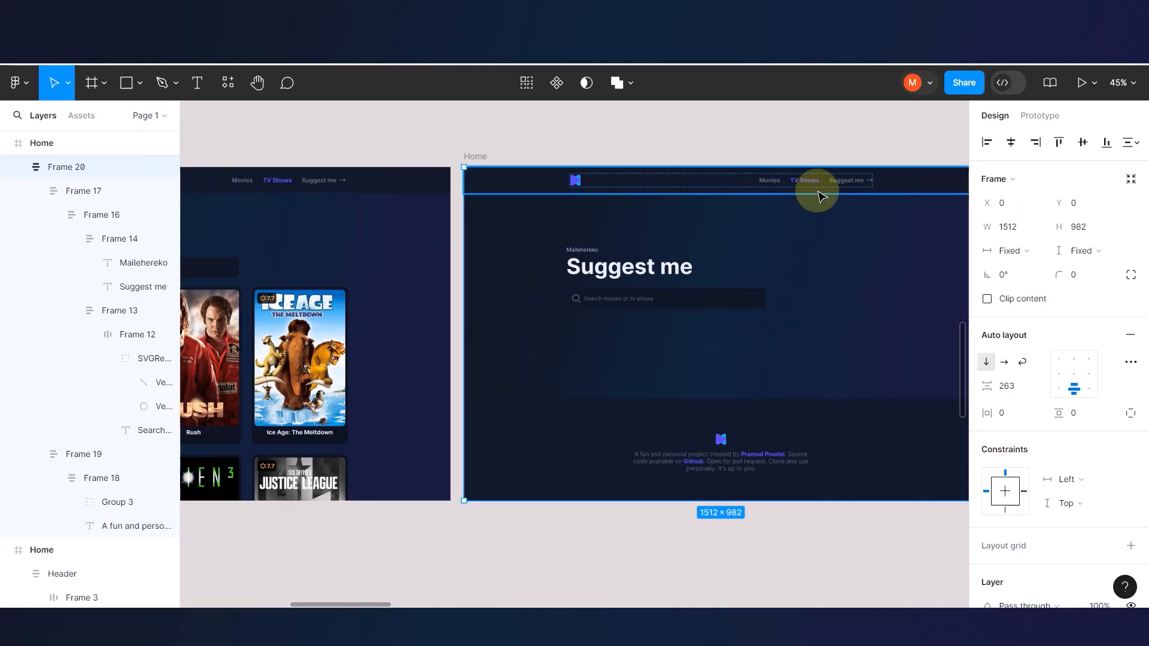
- Switch to the reference movie site, open its Suggest me page, and copy the description sentence under the heading
scroll(818, 196, up, 3)
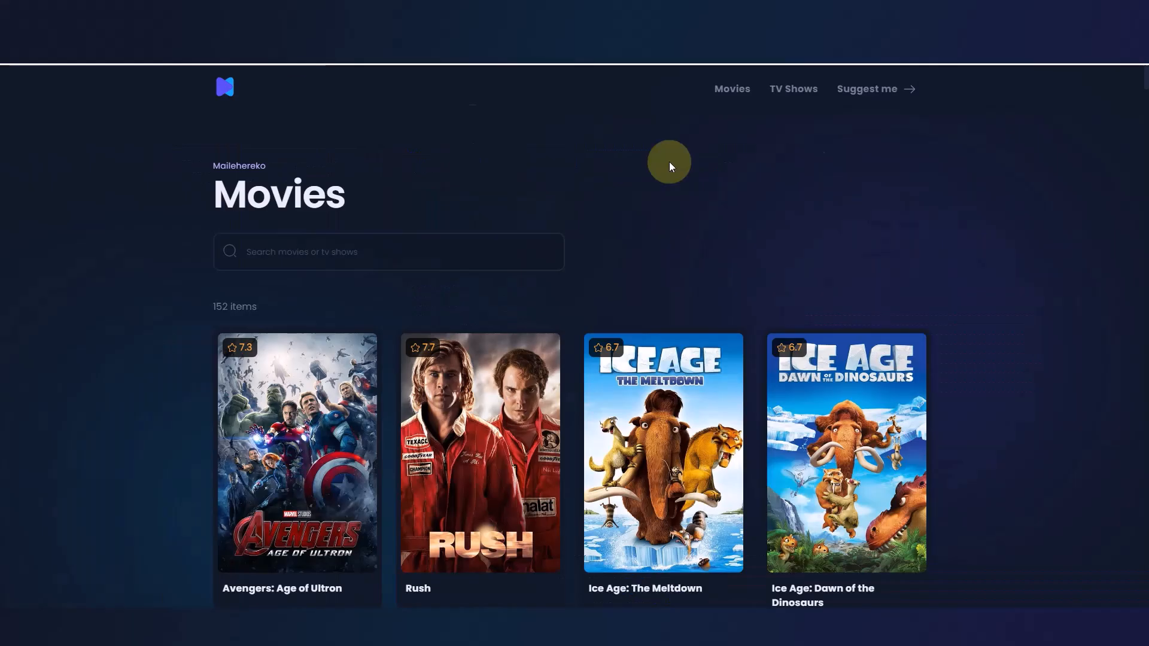
click(868, 96)
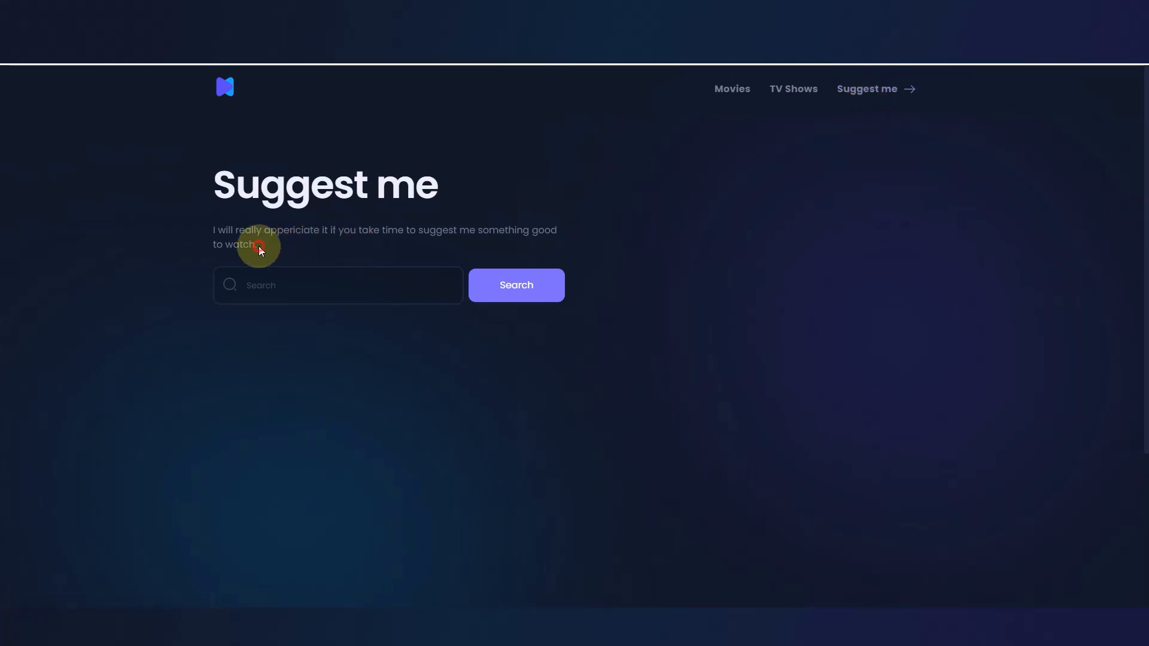
drag(233, 230, 216, 229)
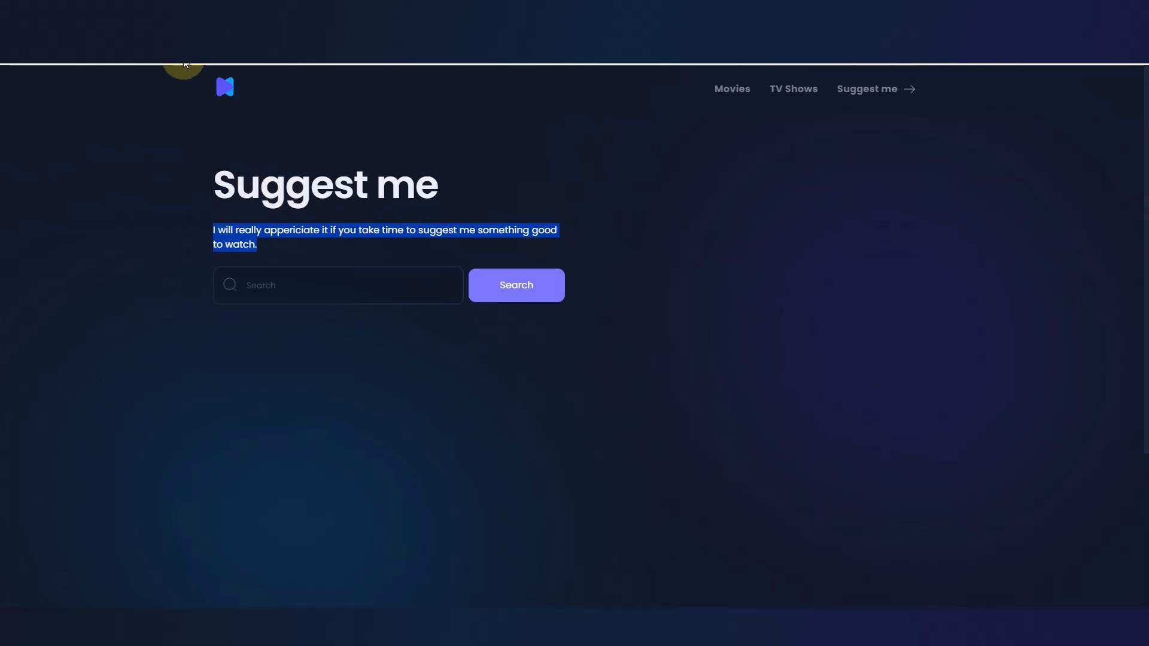
click(249, 64)
text(I will really appericiate it if you take time to suggest me something good to watch.)
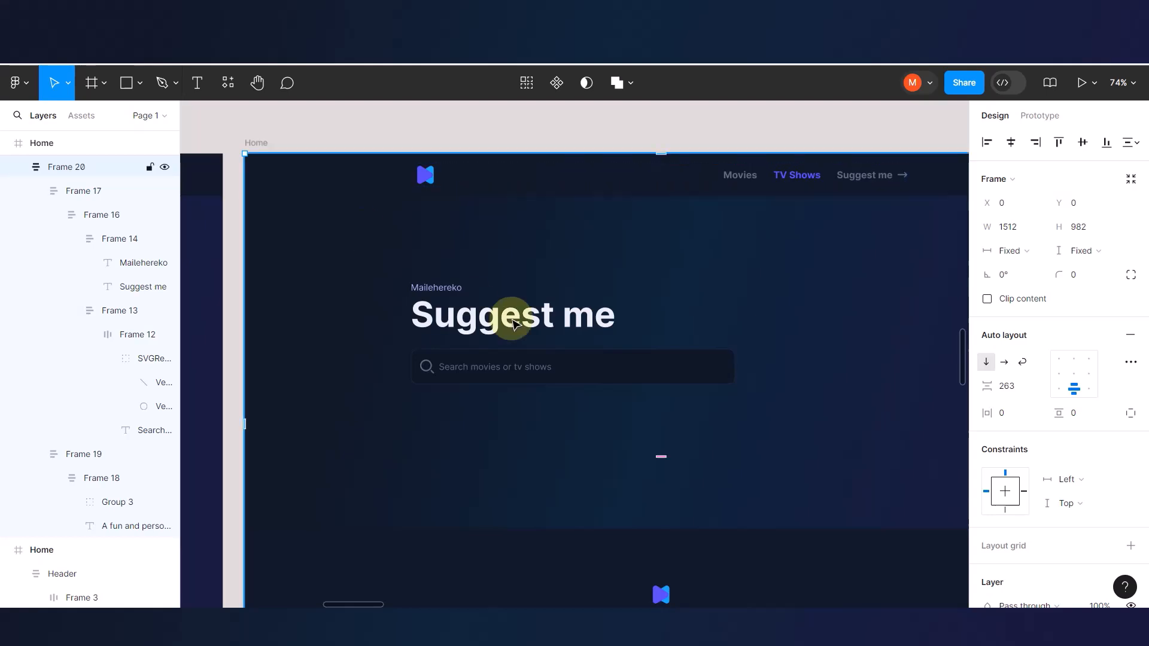
- Duplicate the Mailehereko label and move the copy directly below the Suggest me heading
click(442, 286)
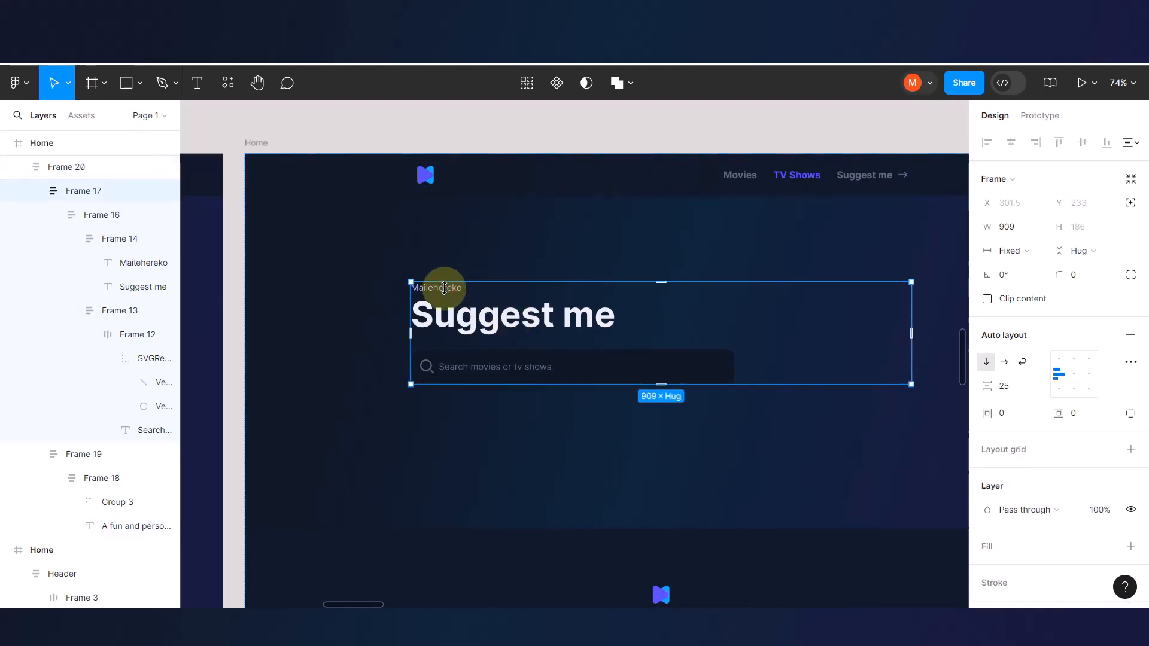
double_click(447, 292)
double_click(447, 293)
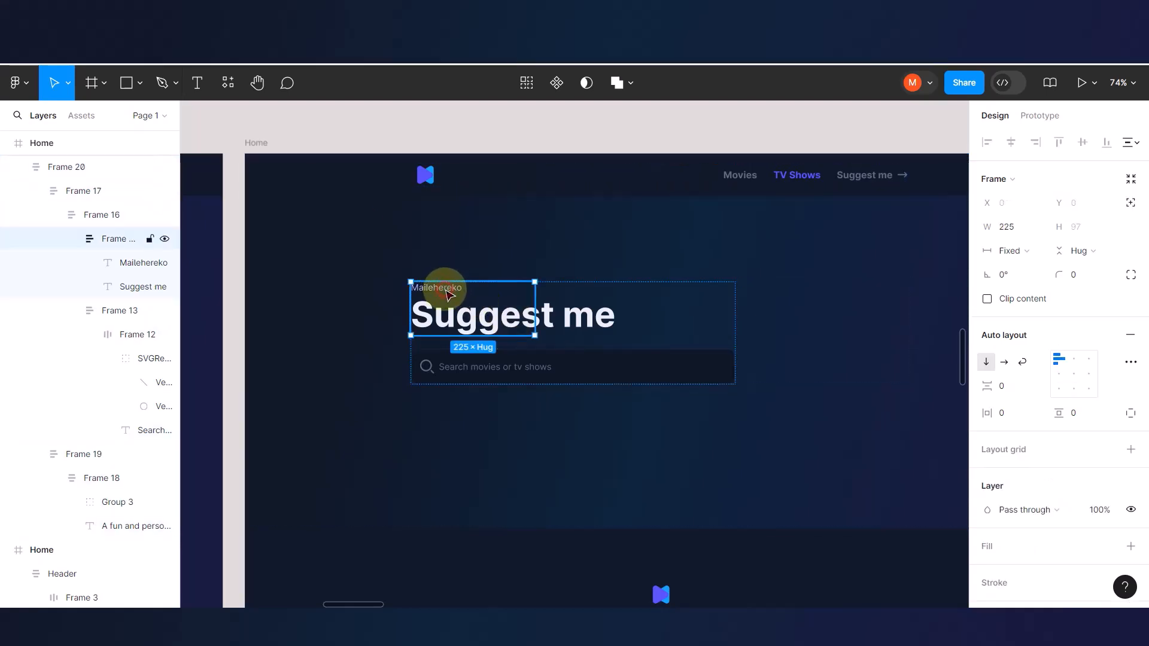
double_click(447, 293)
key(ctrl+d)
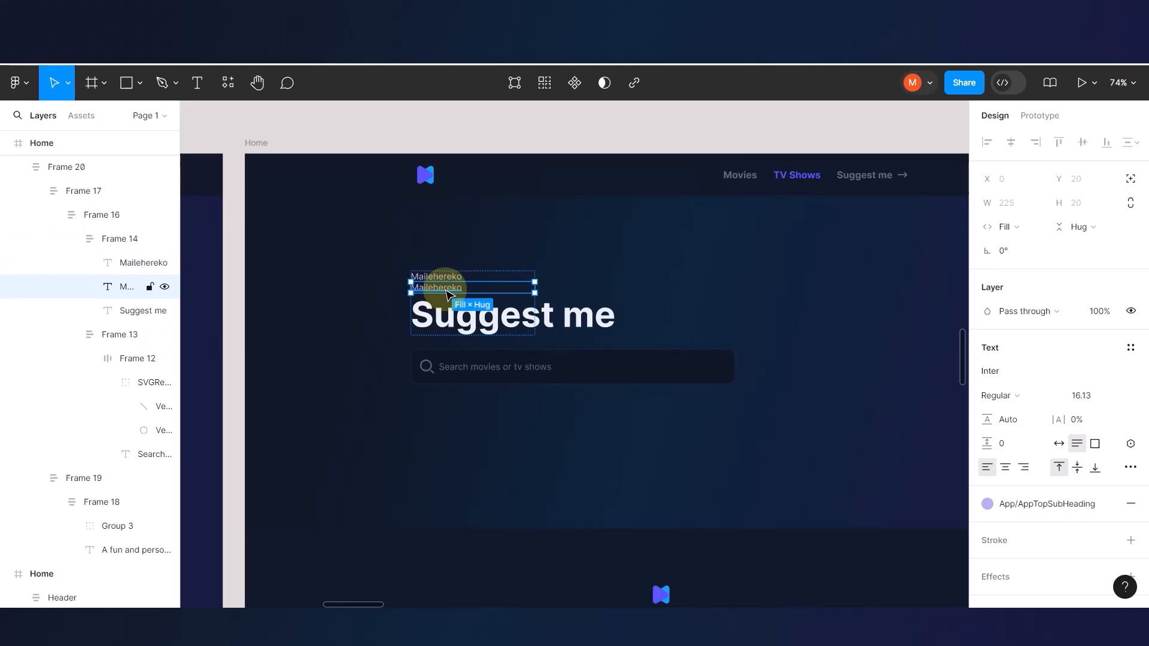
drag(448, 293, 450, 339)
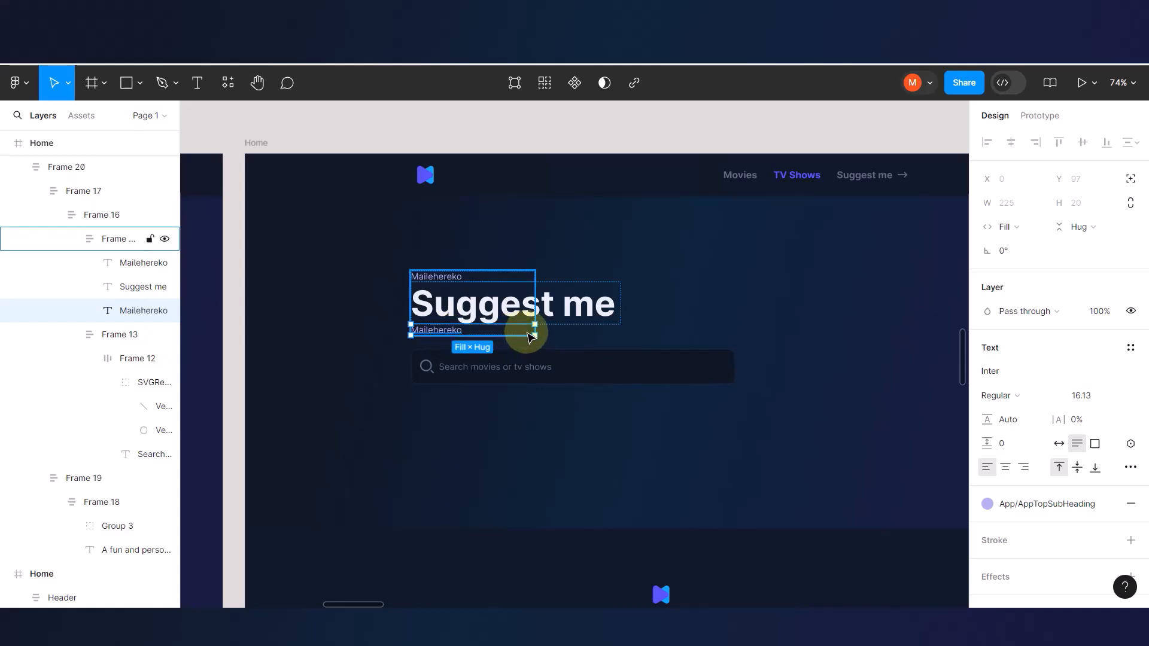
- Replace the copied label's text with "I will really appericiate it if you take time to suggest me something good to watch." and widen it to 656 px
double_click(454, 331)
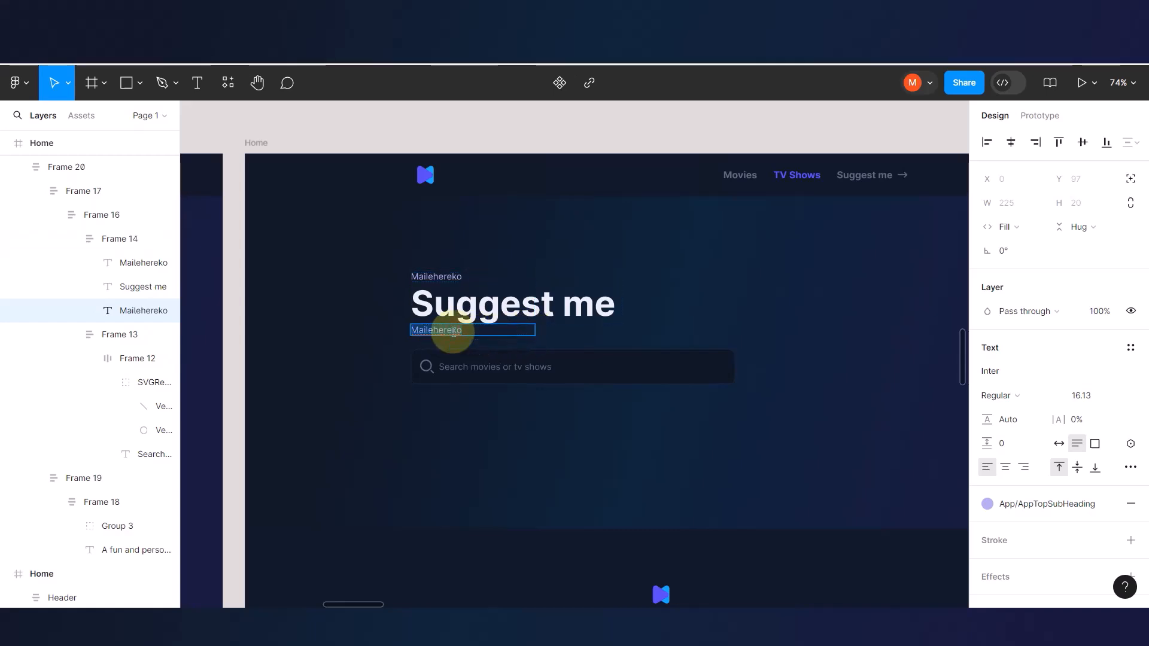
text(I will really appericiate it if you take time to suggest me something good to watch.)
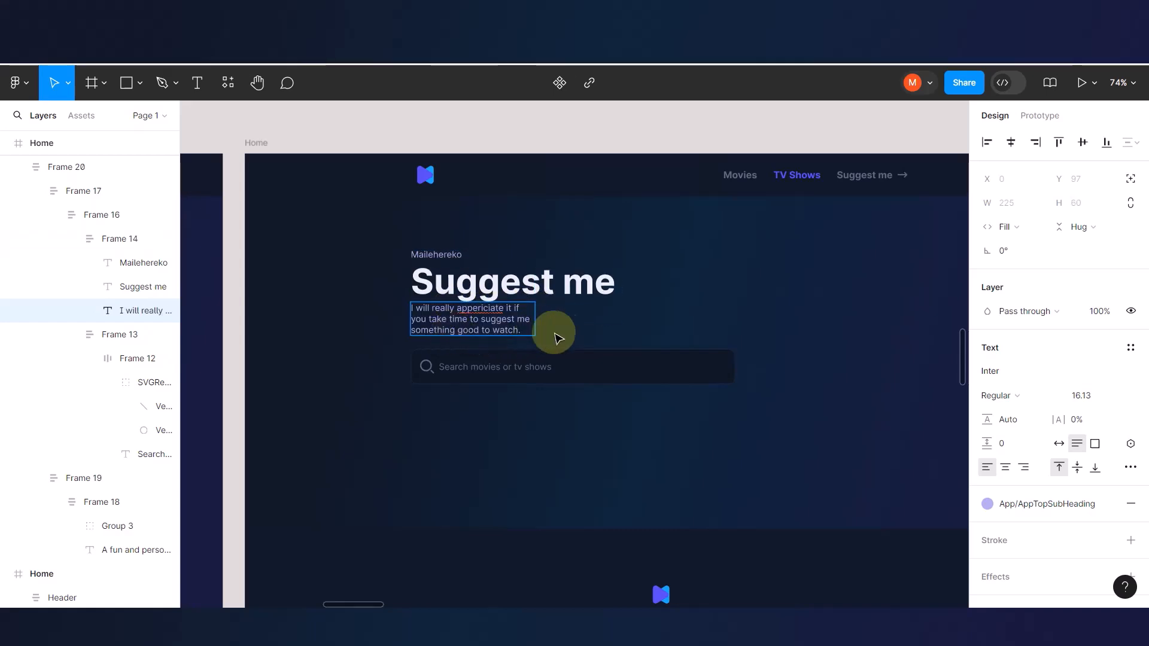
key(Escape)
drag(535, 334, 774, 343)
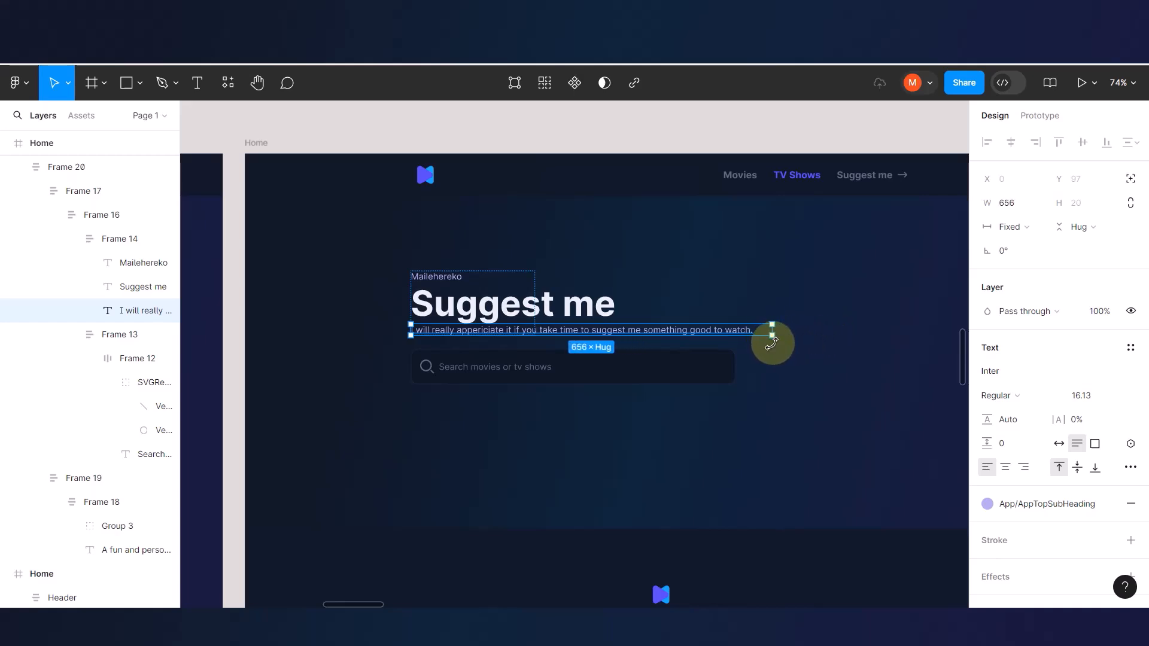
- Apply the AppTextGray color to the description text under the Suggest me heading
click(987, 503)
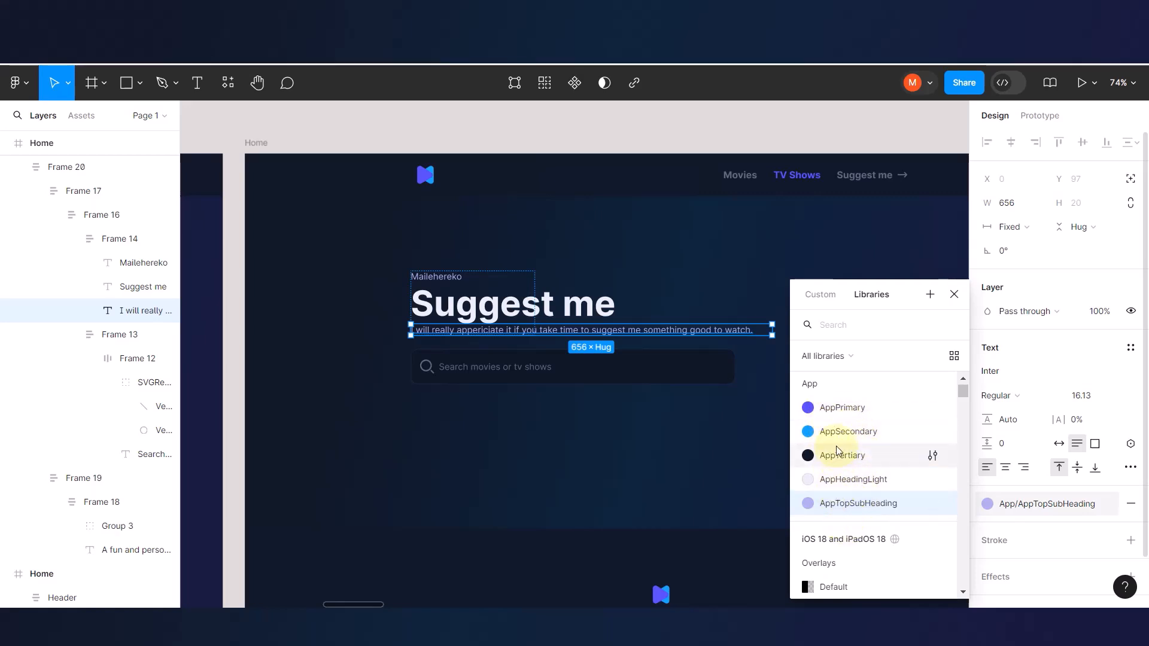
scroll(839, 442, up, 3)
scroll(839, 448, up, 2)
click(841, 392)
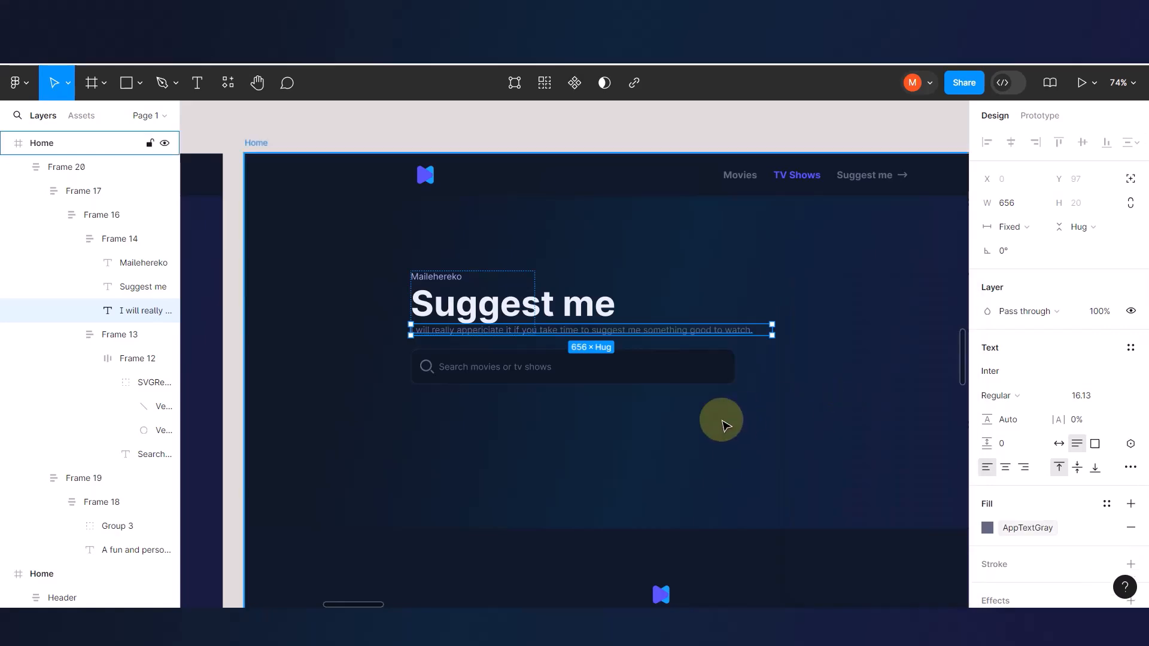
click(721, 420)
- Increase the vertical spacing between the heading group's text lines and delete the Mailehereko label above Suggest me
double_click(563, 309)
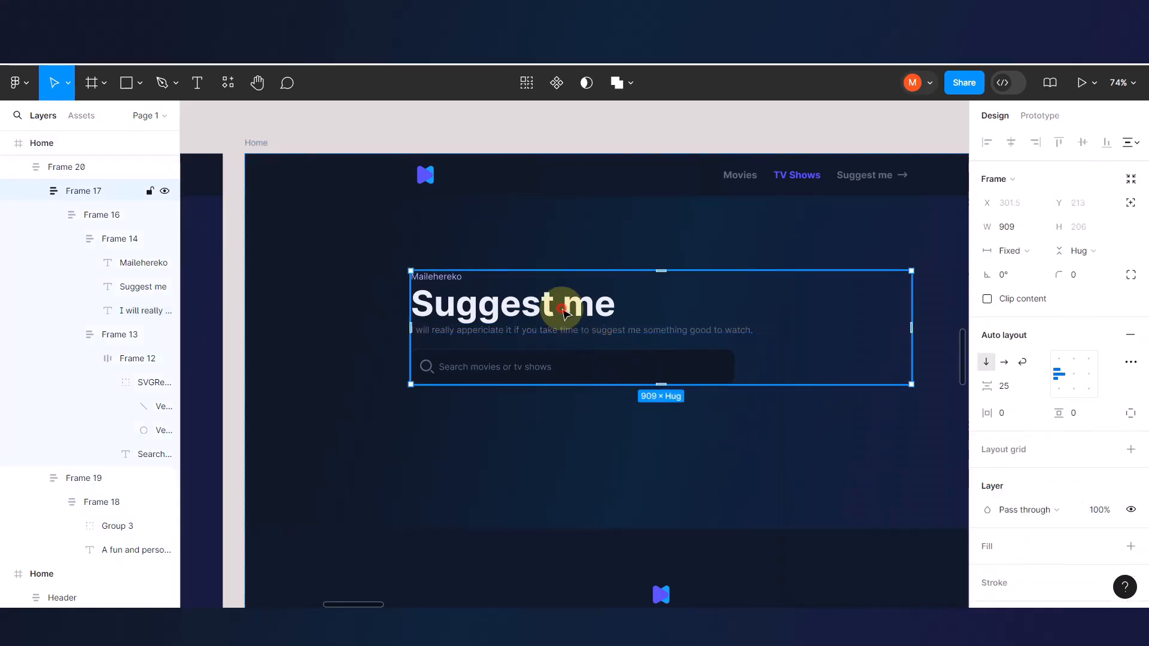
double_click(562, 309)
double_click(562, 310)
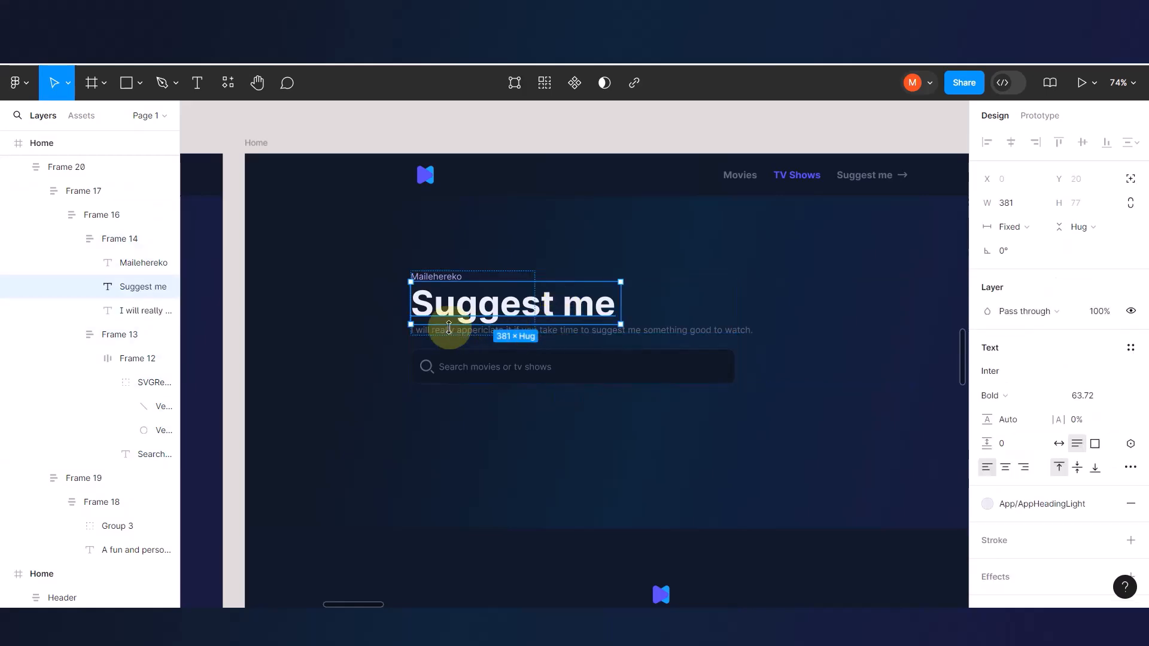
ctrl+scroll(449, 326, up, 5)
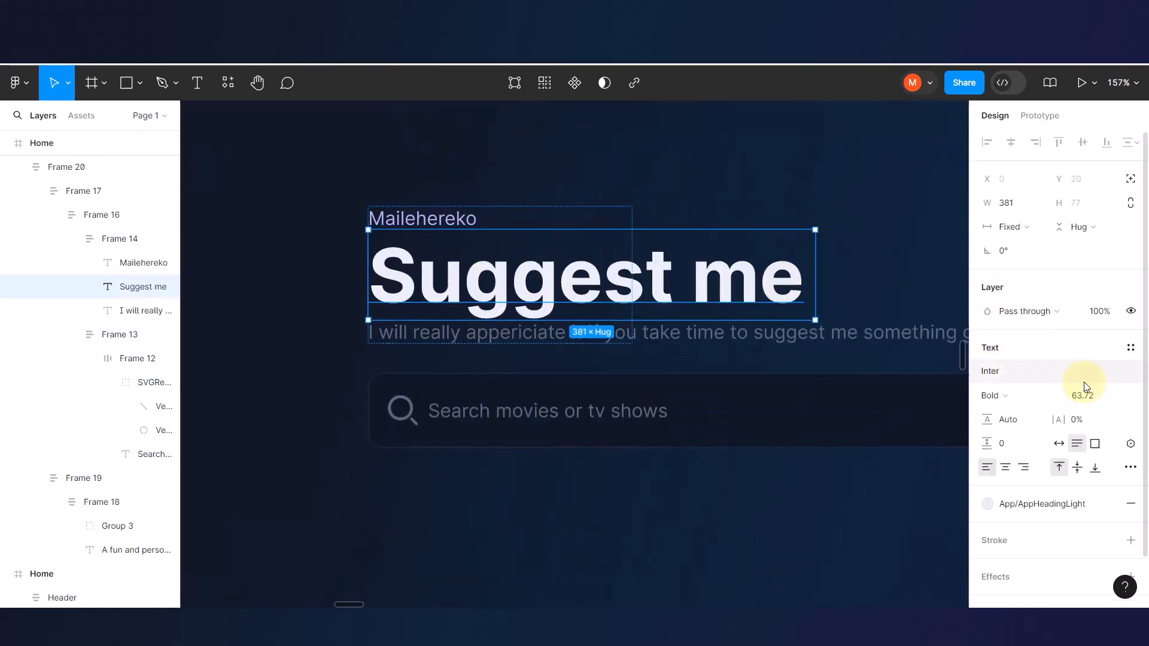
scroll(1080, 385, down, 1)
click(683, 218)
click(422, 224)
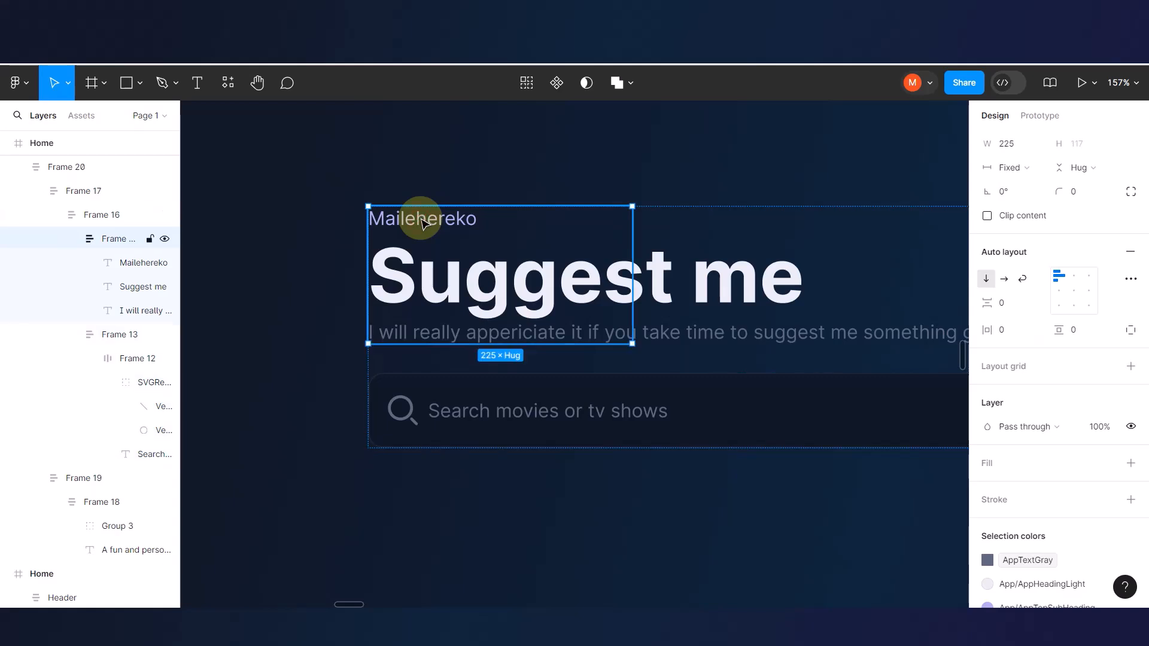
drag(499, 231, 500, 241)
click(448, 186)
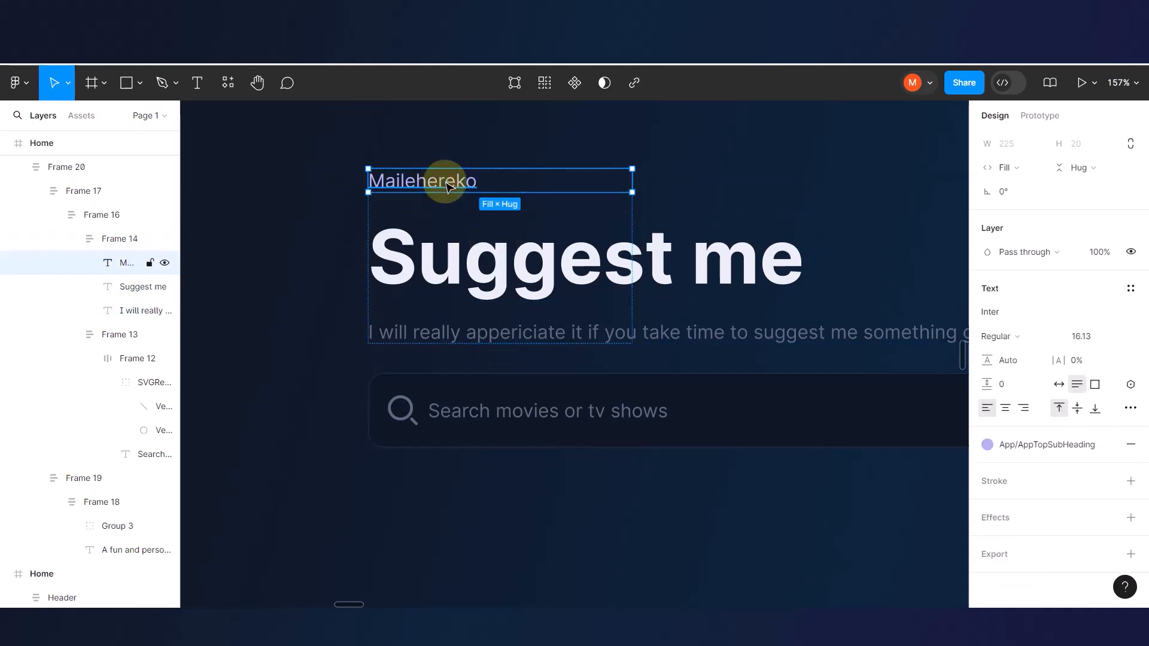
key(Delete)
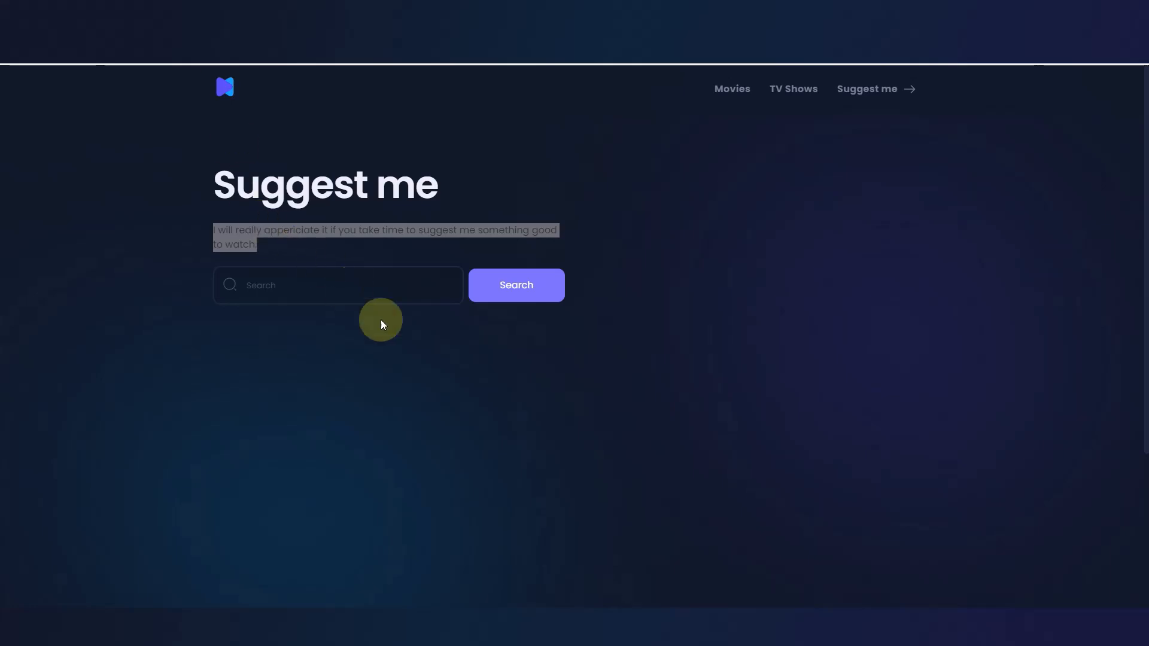
click(349, 288)
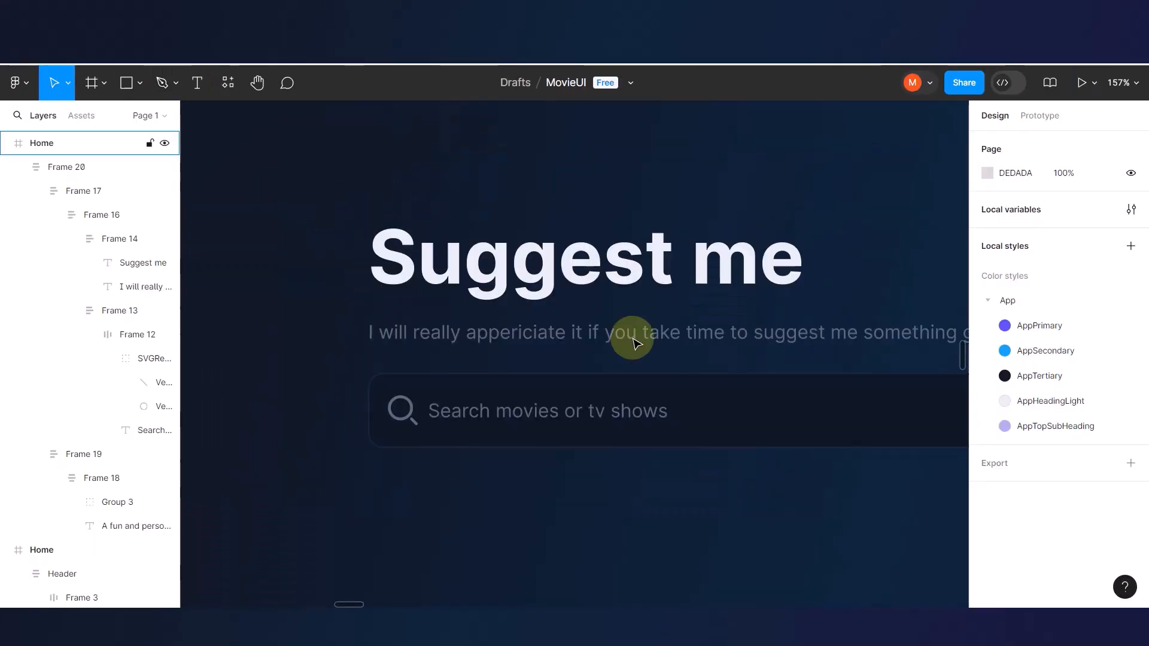
scroll(634, 344, down, 6)
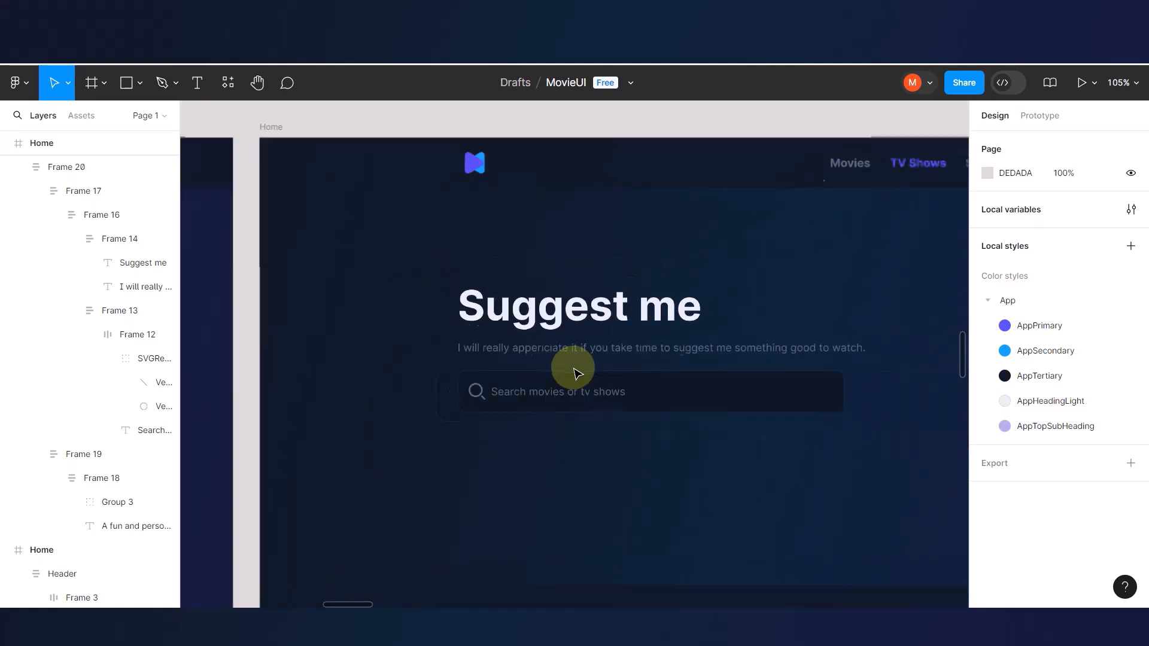
click(633, 367)
double_click(633, 367)
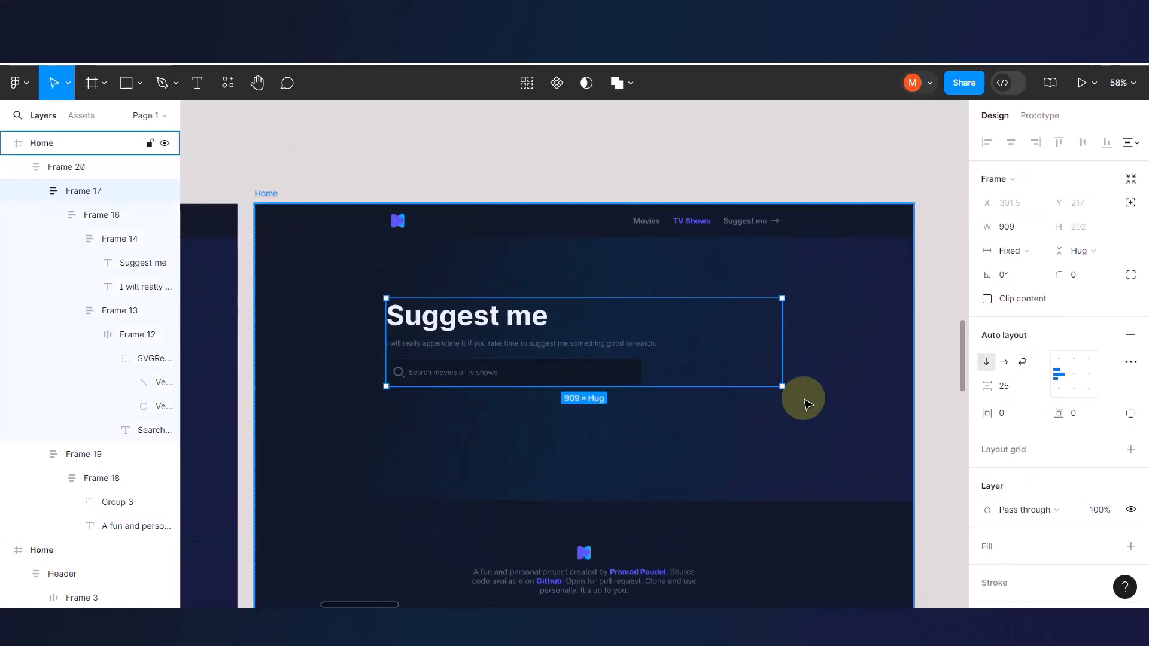
scroll(802, 399, right, 3)
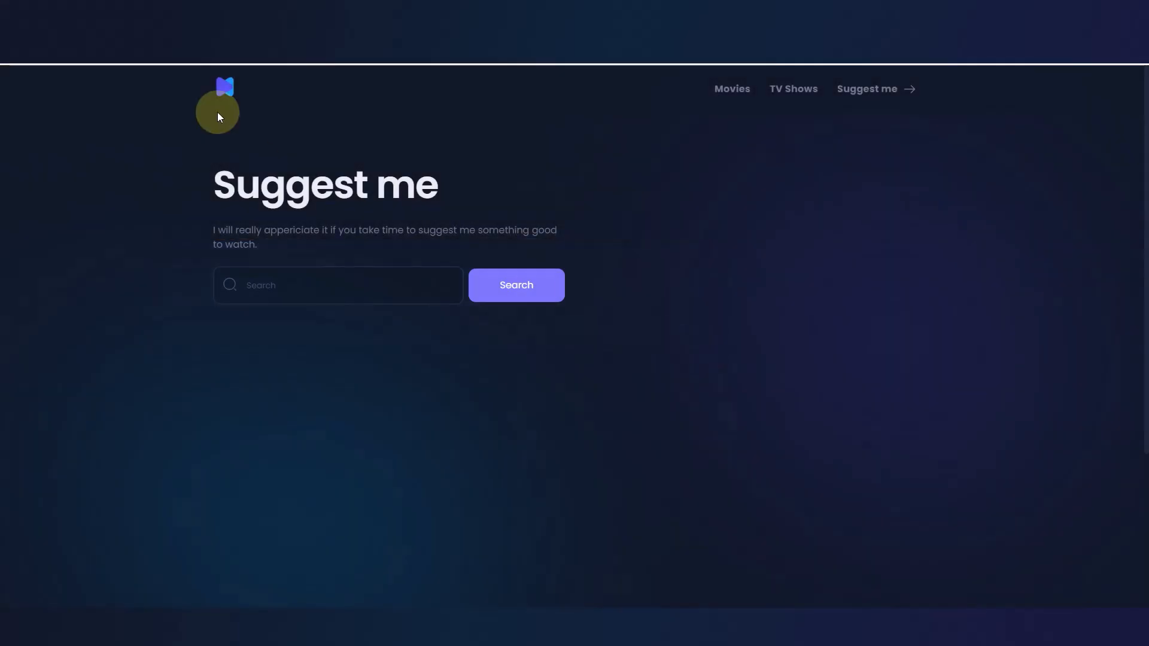
- Capture the reference page's search field and Search button, then paste and position the screenshot on an empty part of the Figma canvas
key(ctrl+Tab)
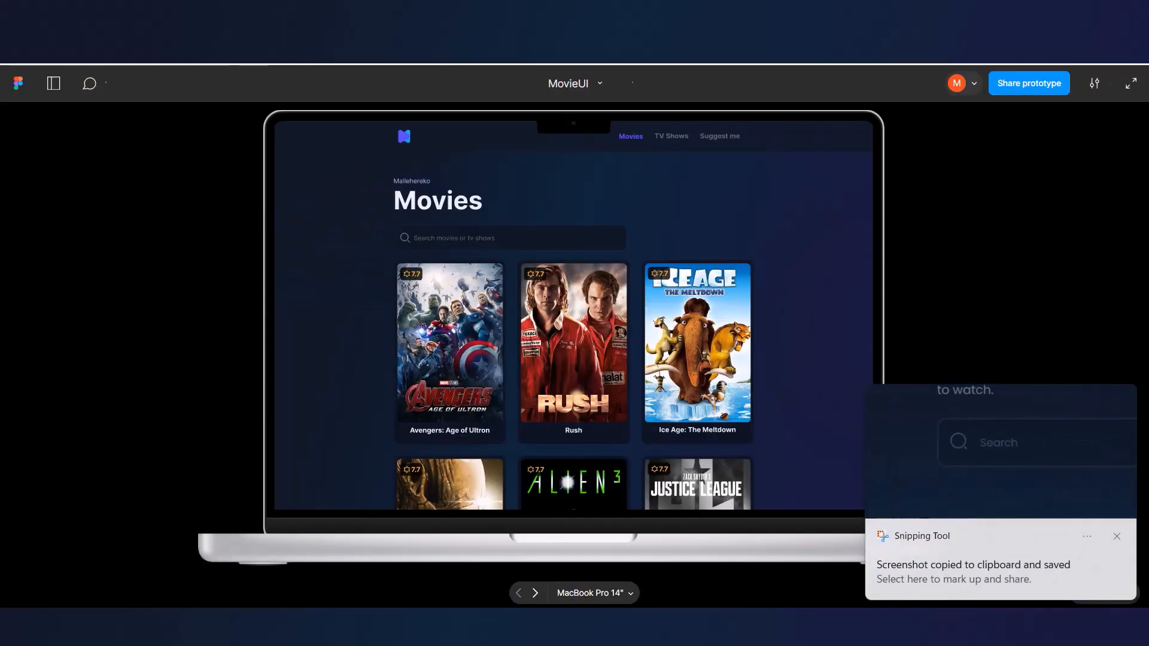
key(ctrl+Tab)
scroll(272, 139, down, 3)
click(620, 265)
key(ctrl+v)
scroll(598, 362, up, 3)
mouse_move(622, 357)
mouse_down()
mouse_move(582, 442)
mouse_move(553, 465)
mouse_up()
- Add a "Search" text beside the purple button in the pasted screenshot and align it roughly level with the button
scroll(639, 451, up, 4)
click(197, 83)
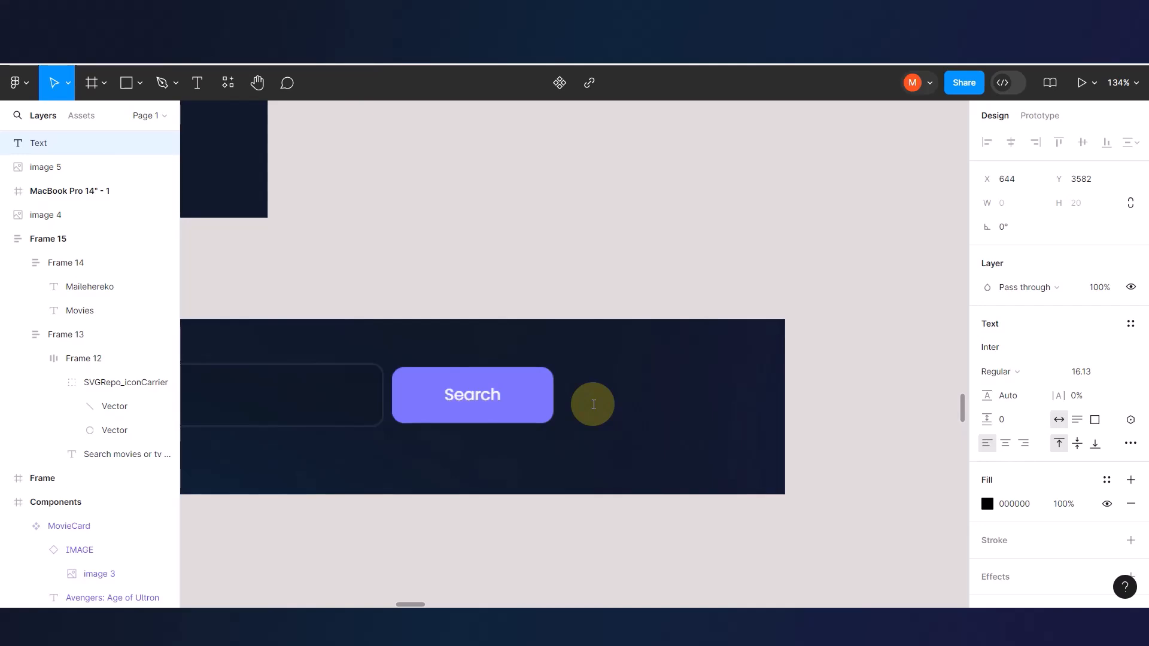
text(earch)
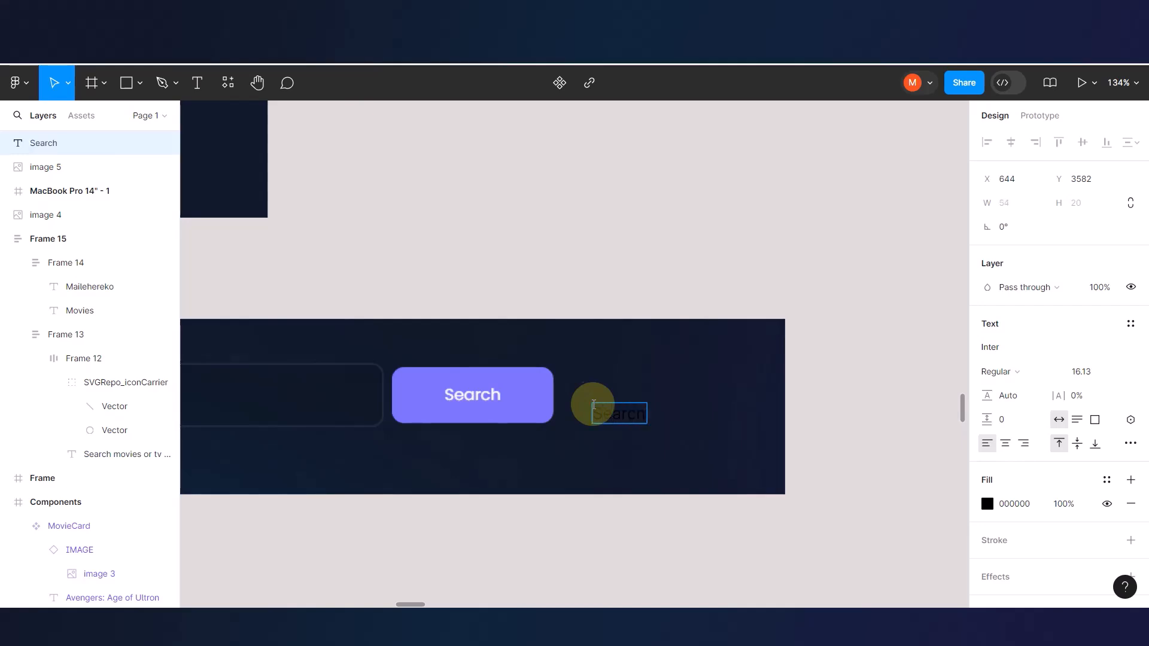
key(Escape)
drag(622, 410, 628, 401)
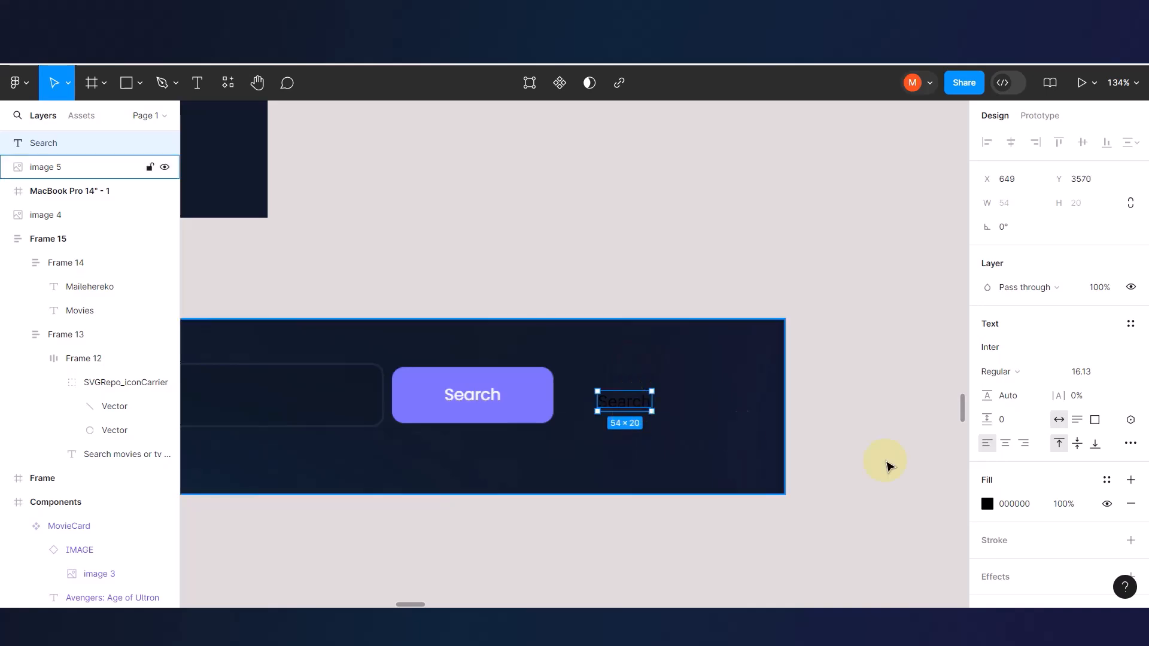
- Set the new Search text's fill to white (FFFFFF)
click(987, 504)
drag(789, 407, 782, 207)
click(738, 210)
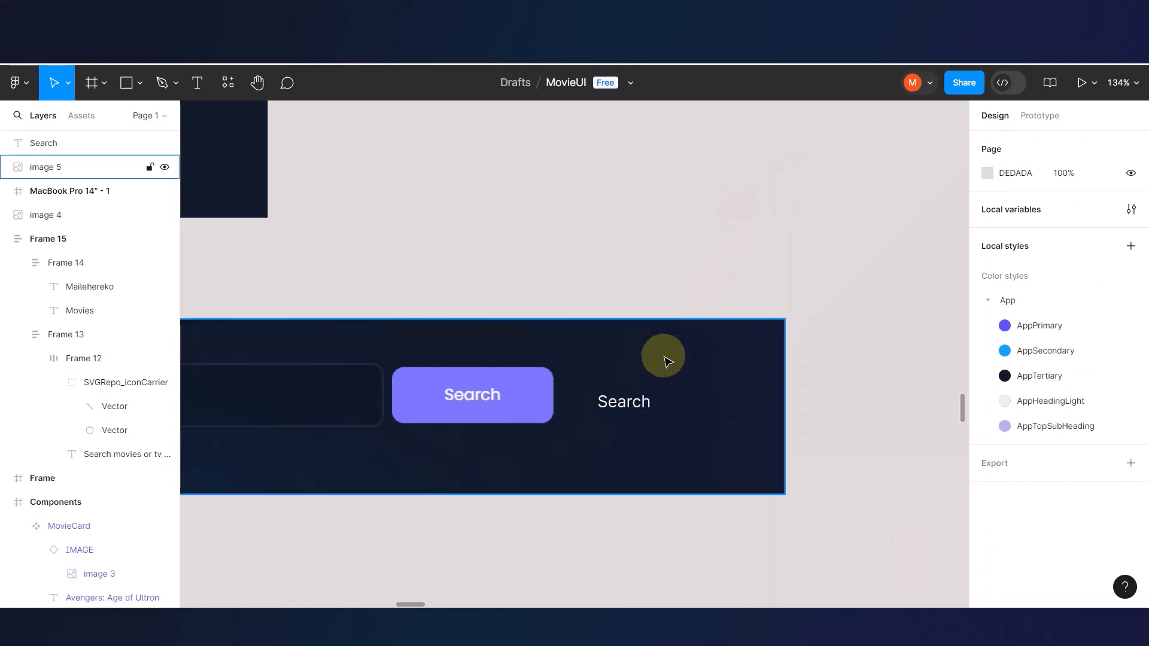
- Wrap the Search text in an auto layout frame and widen the frame to 148 px
click(635, 406)
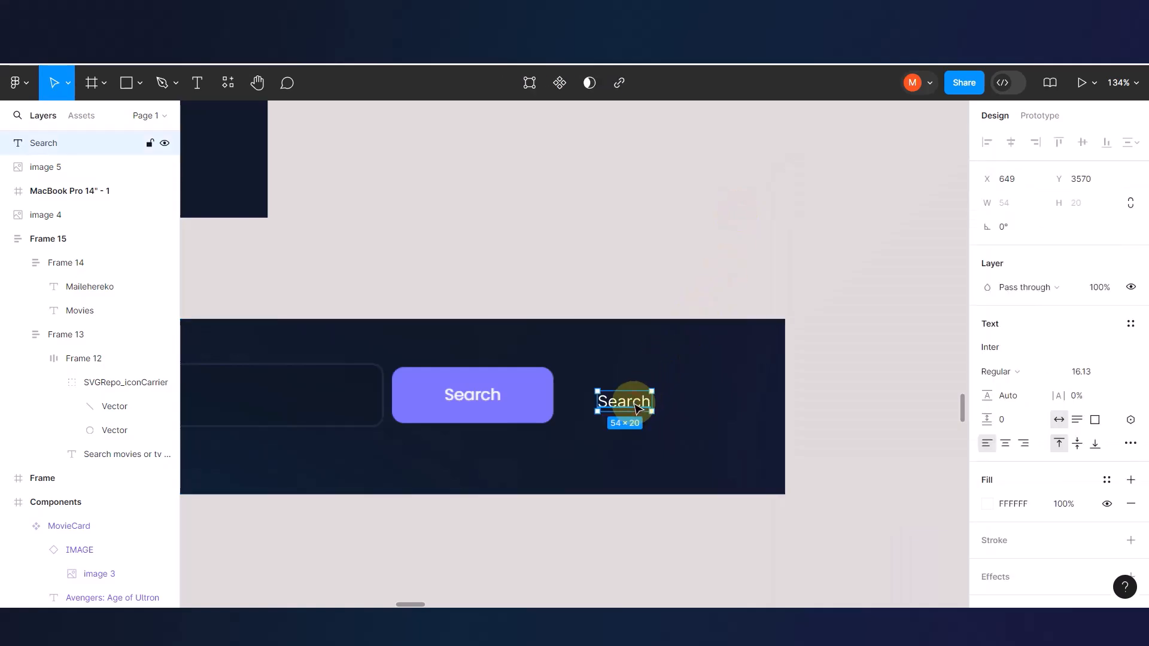
key(shift+a)
drag(661, 404, 737, 405)
scroll(1025, 501, down, 3)
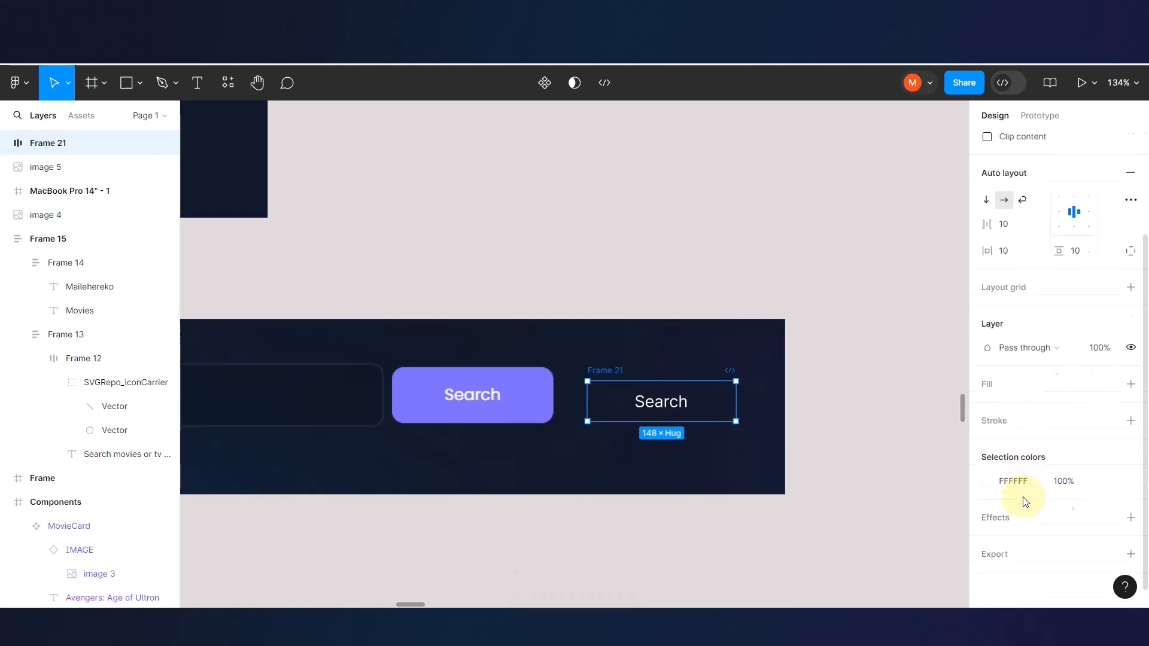
click(983, 483)
click(810, 432)
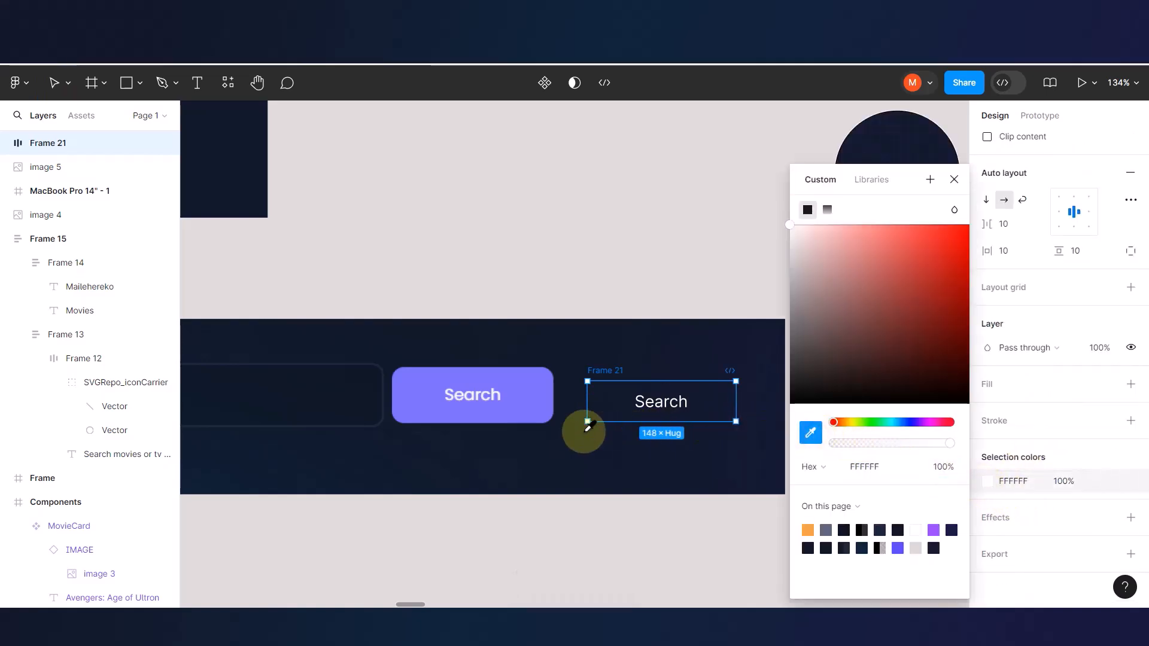
click(539, 406)
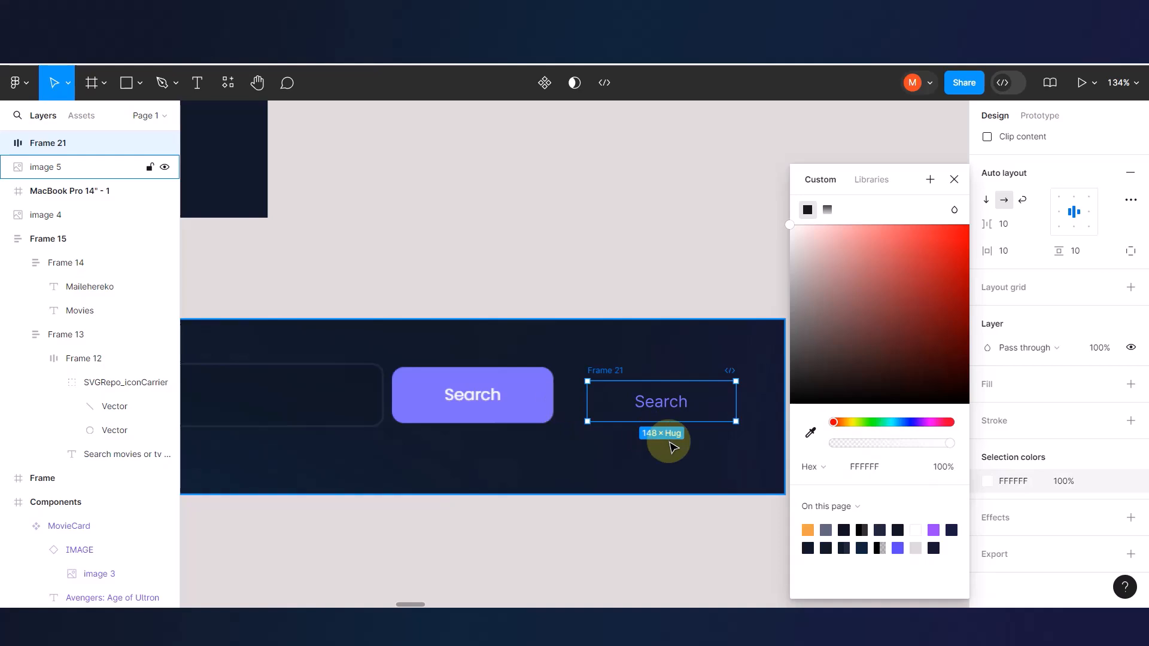
key(ctrl+z)
- Add a fill to the Search text's frame and sample its purple (7C6EF6) from the button in the pasted screenshot
click(1071, 387)
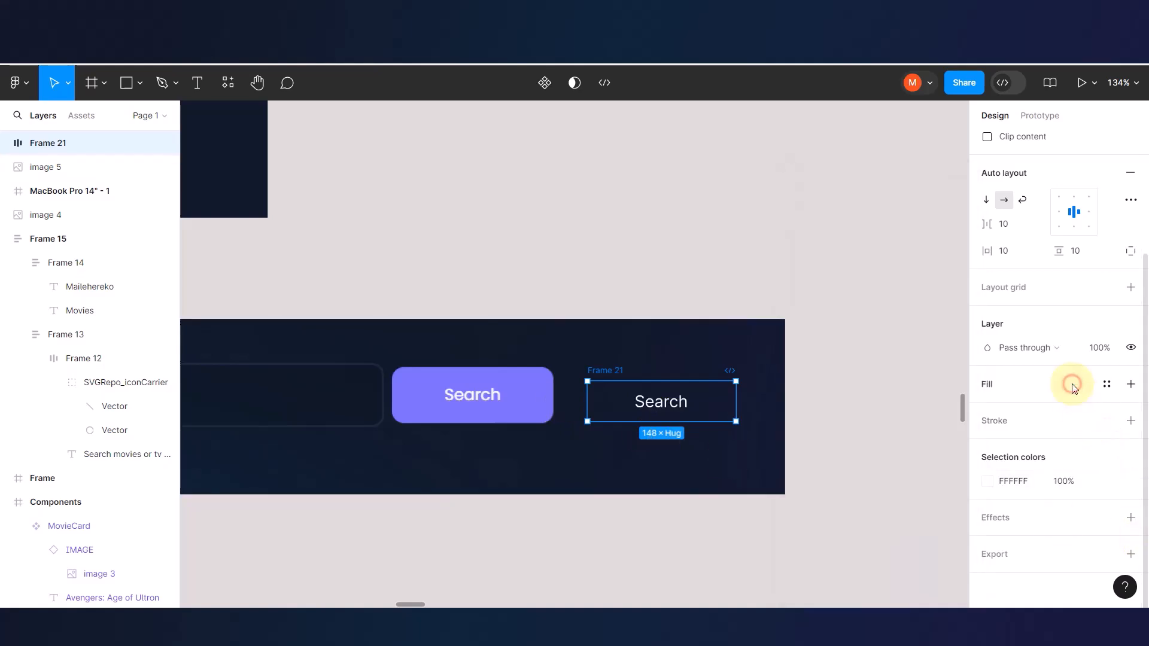
click(1130, 385)
click(989, 412)
click(810, 432)
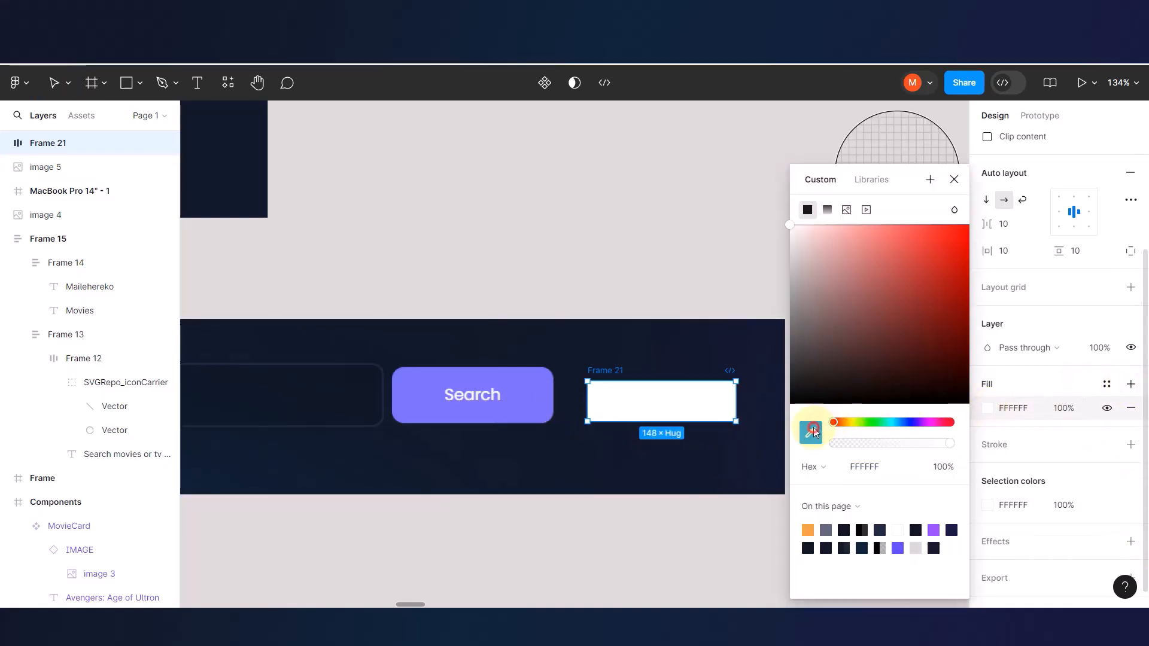
click(538, 399)
click(574, 242)
- Stretch the purple Search frame upward to a height of 53 px and set its corner radius to 11
click(629, 383)
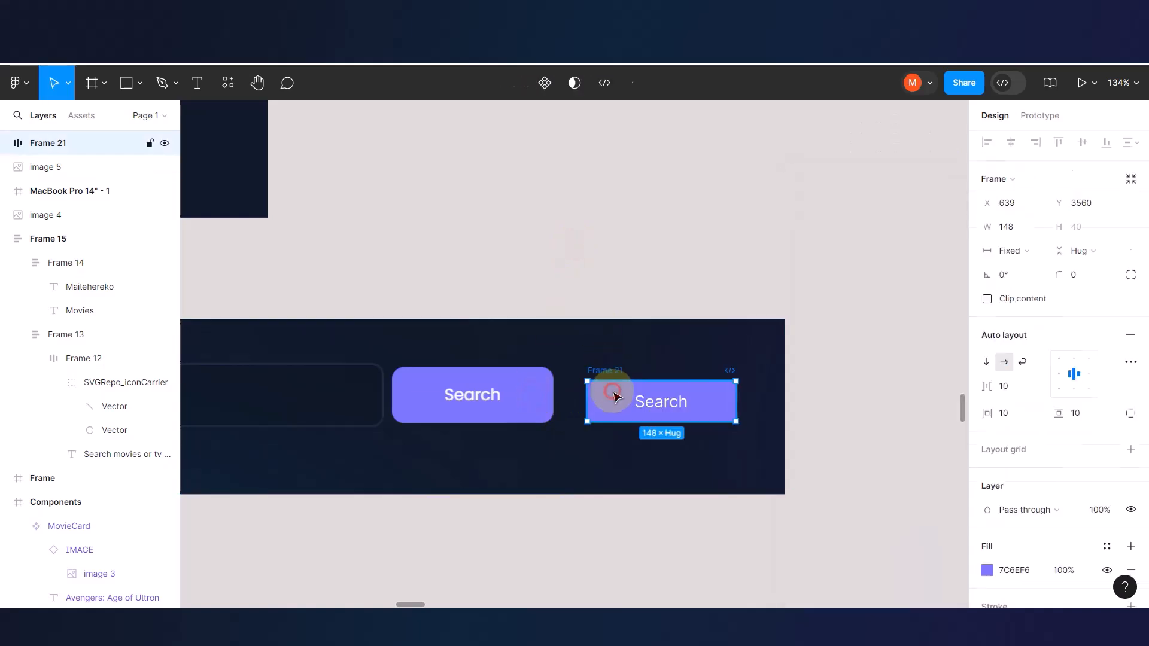
drag(632, 377, 637, 365)
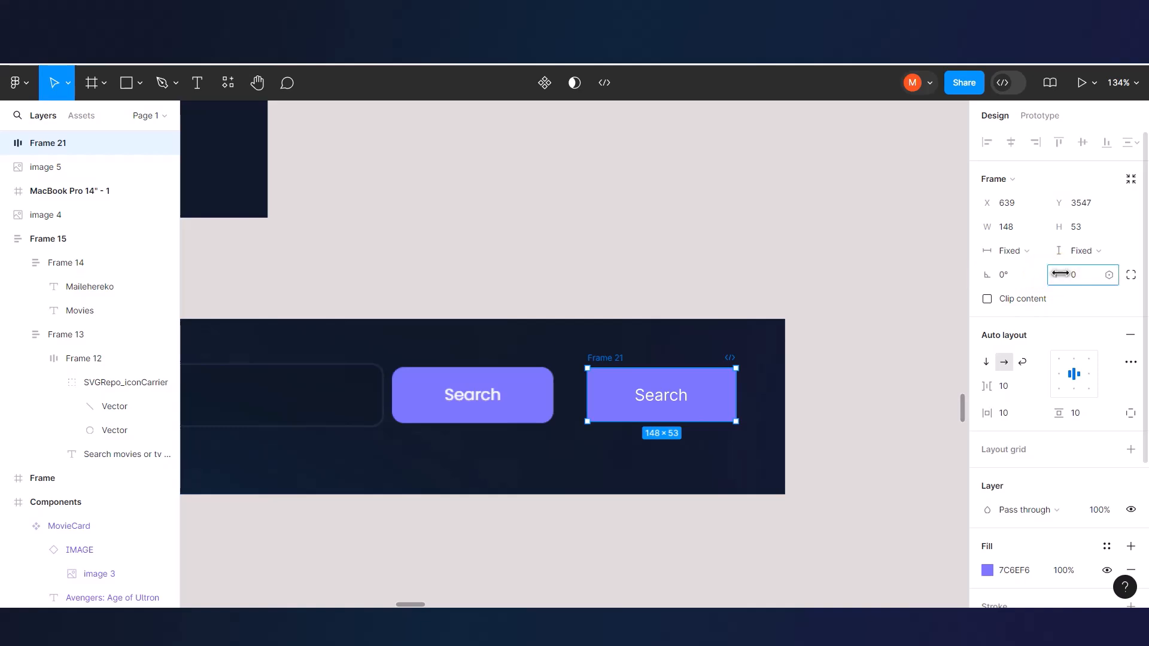
drag(1060, 274, 1080, 279)
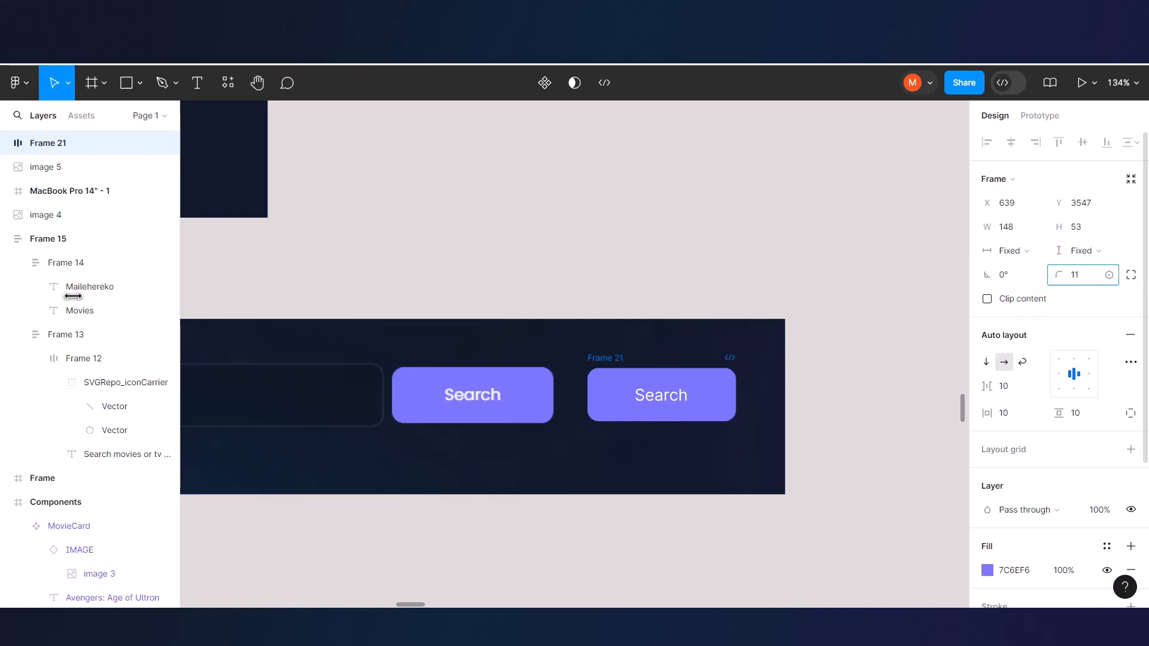
- Turn the Search button frame into a component and add a second variant to it
ctrl+scroll(810, 329, down, 5)
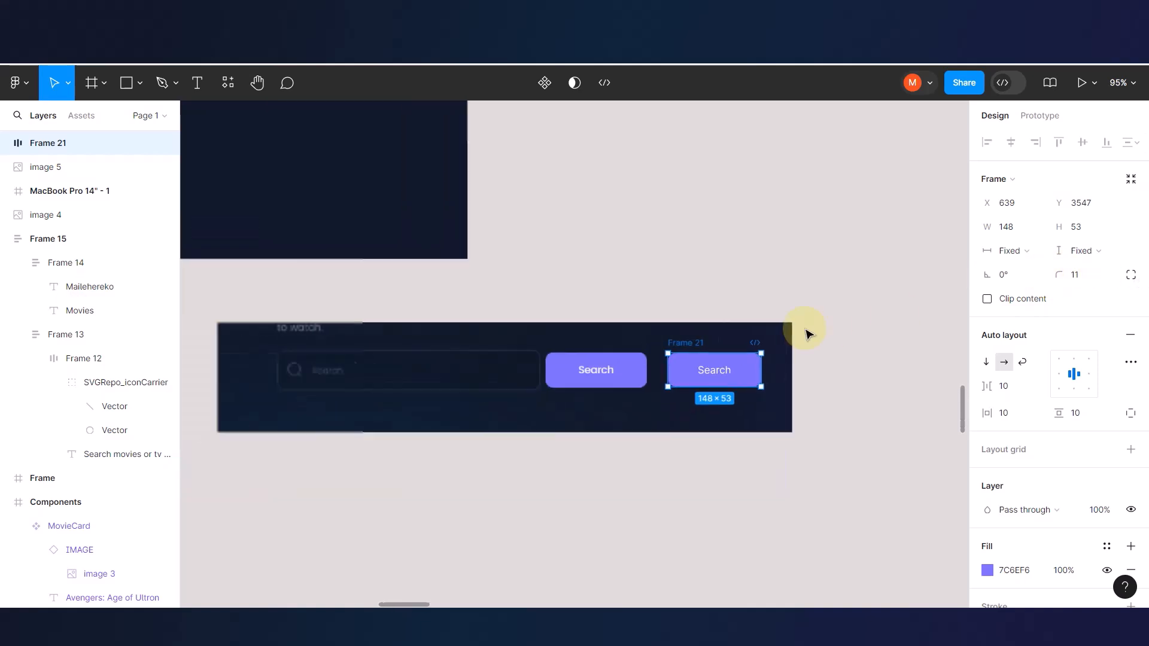
scroll(749, 359, up, 3)
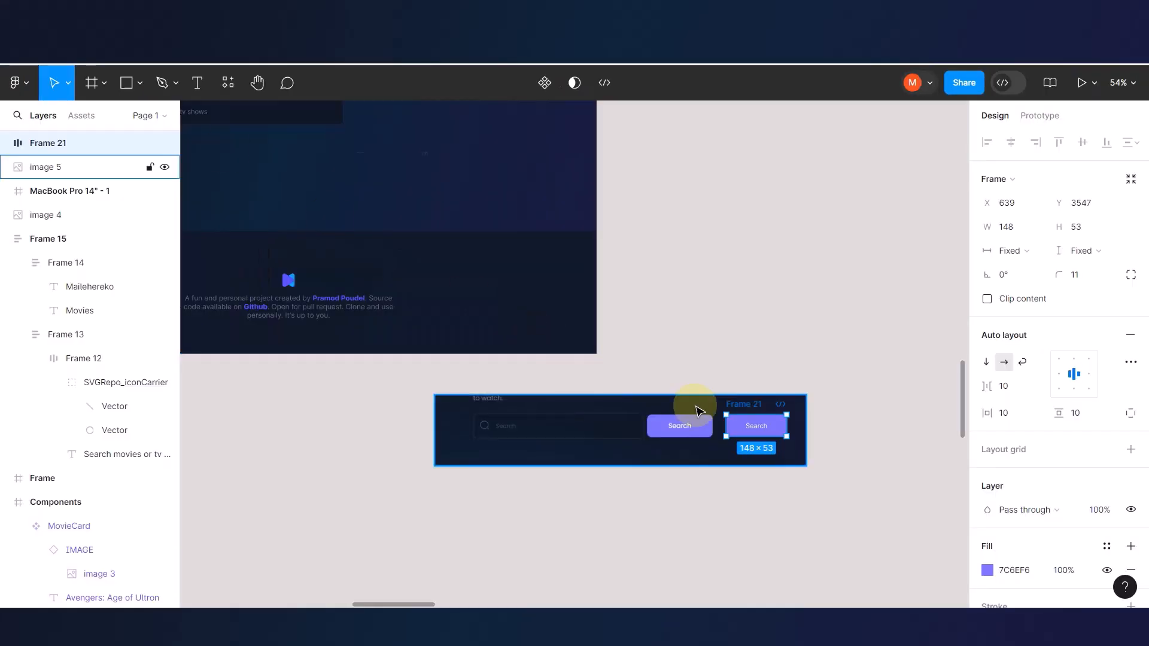
scroll(693, 405, down, 3)
scroll(768, 435, up, 5)
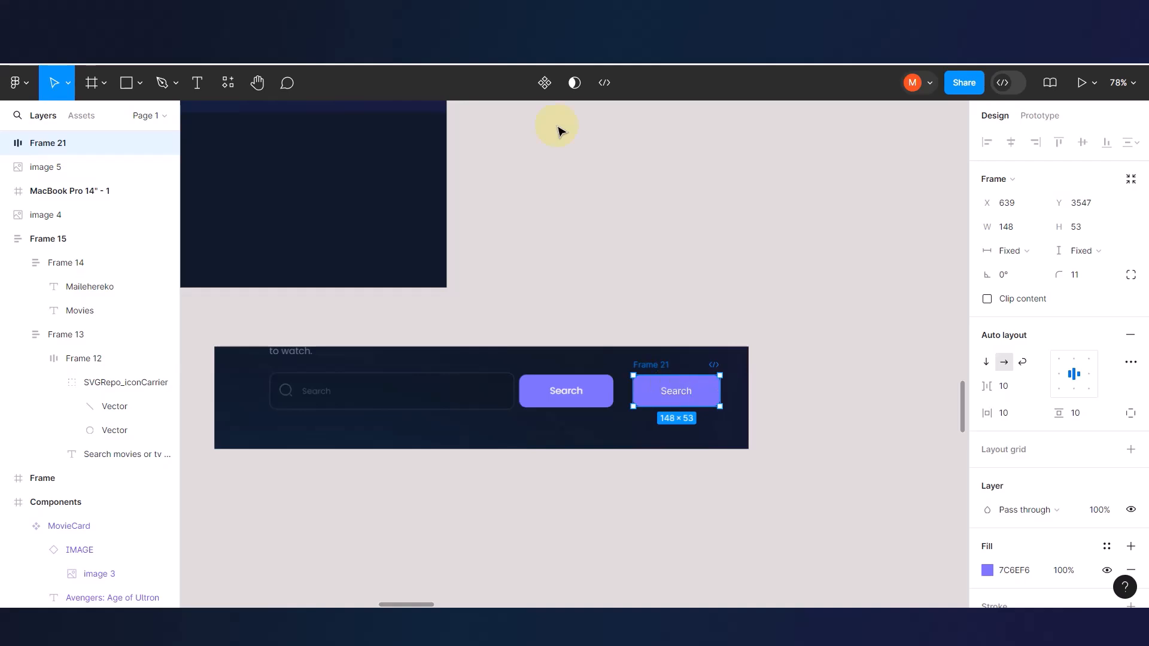
click(544, 86)
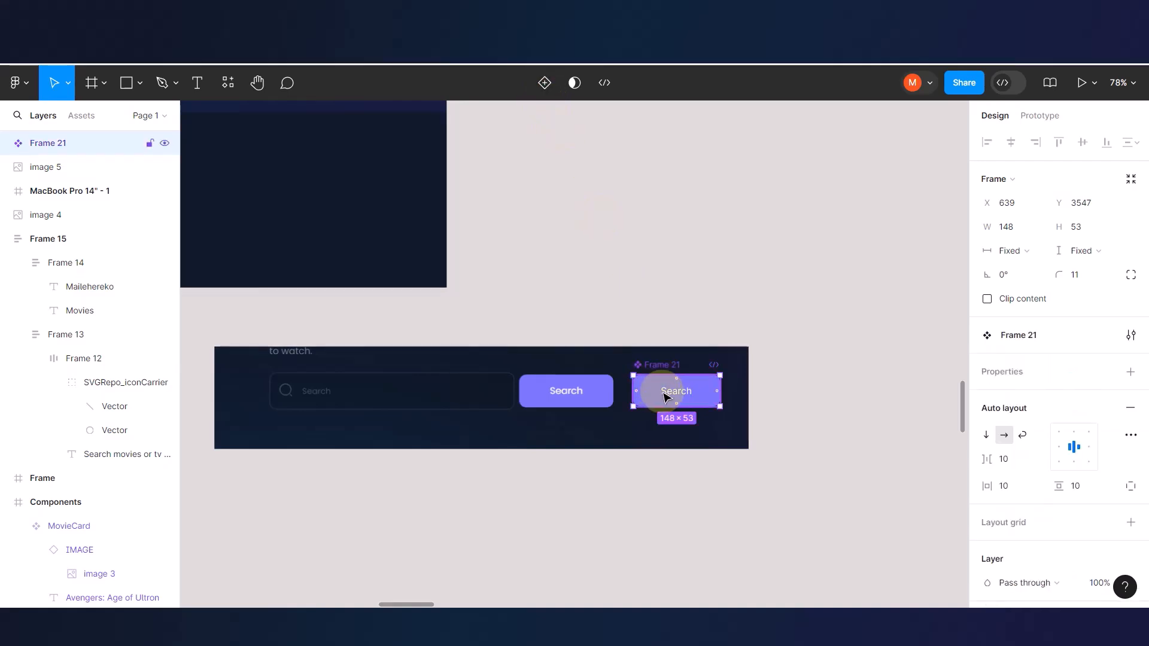
scroll(673, 390, up, 5)
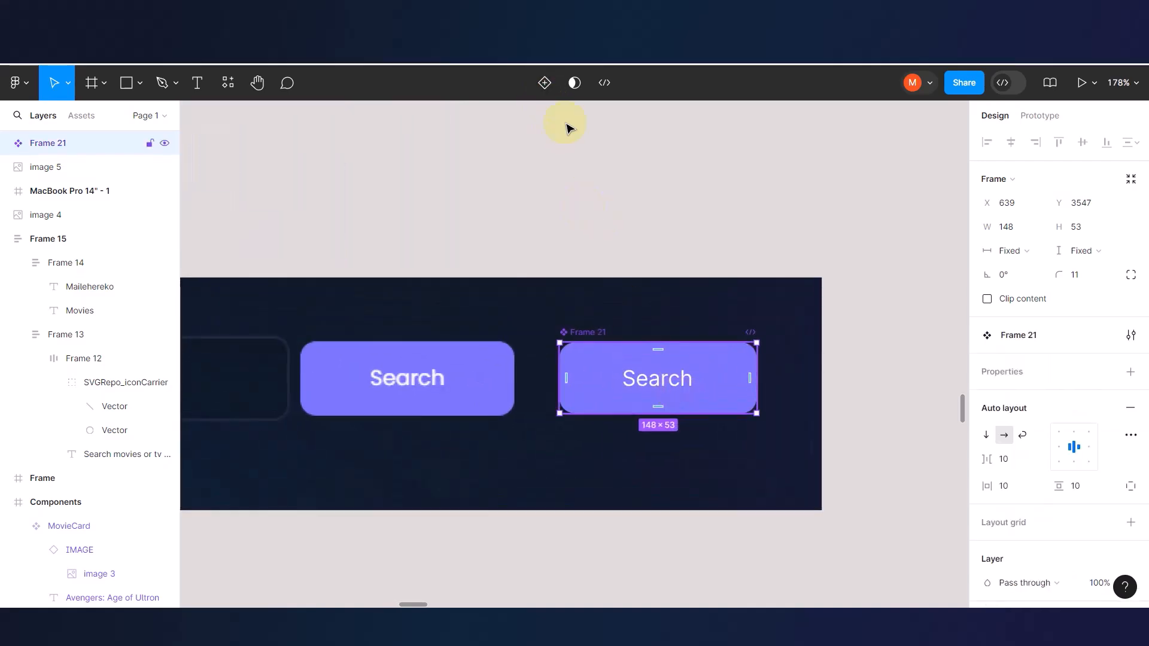
click(544, 84)
click(681, 388)
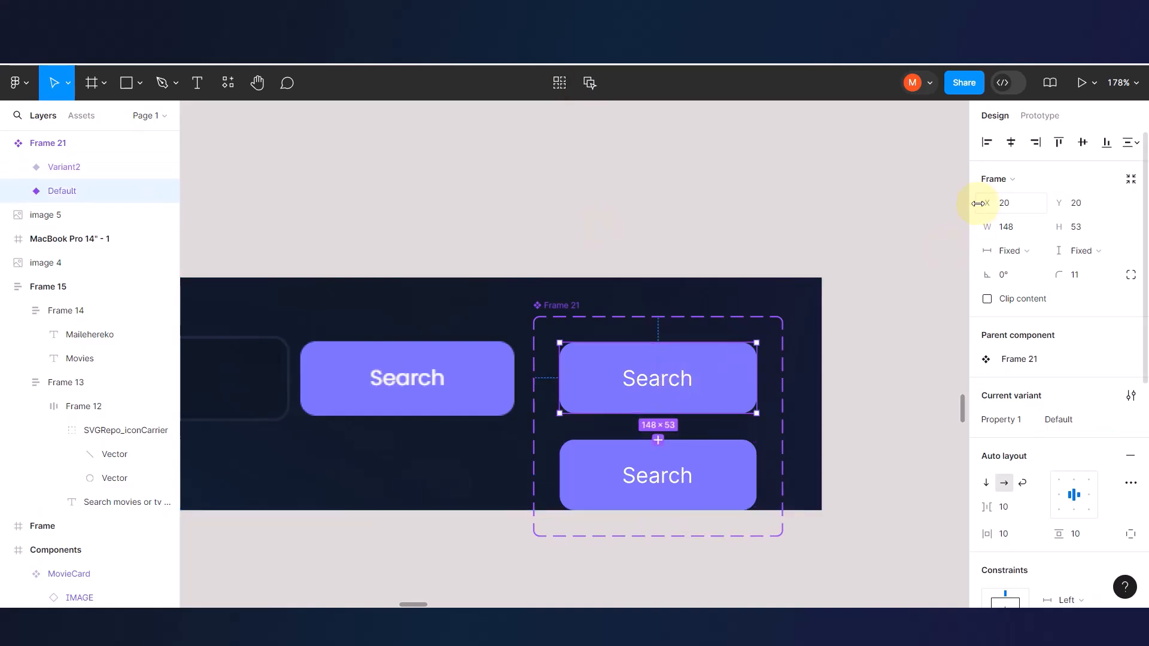
- Replace the fill of the Search button's Variant2 with the AppPrimary color style
click(726, 476)
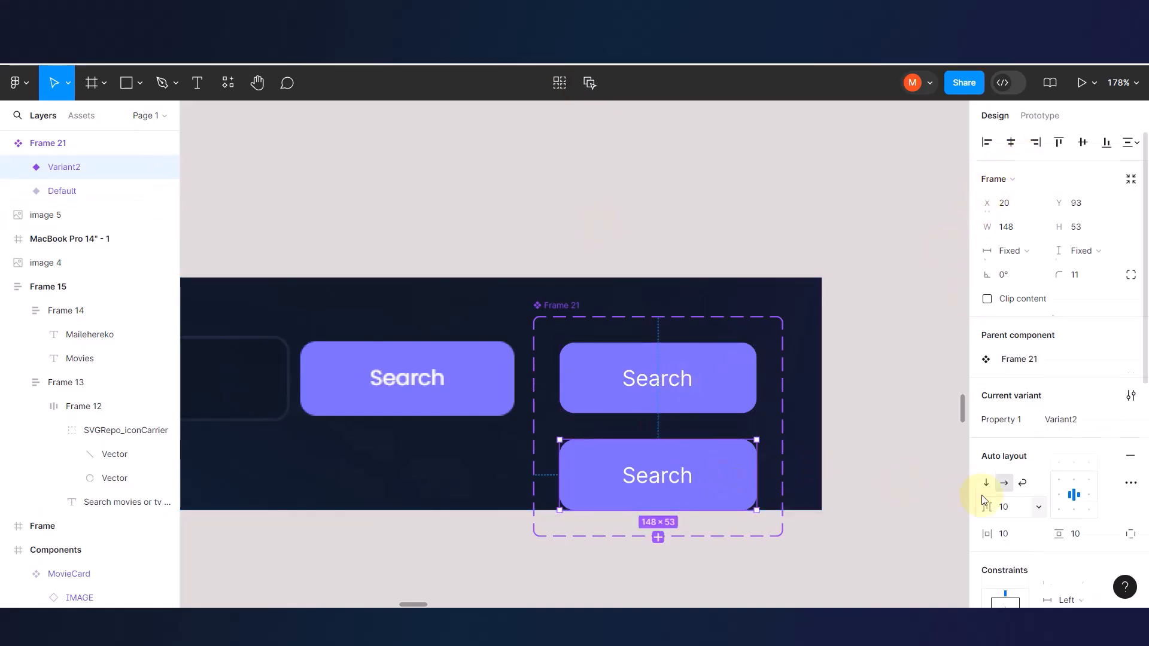
scroll(983, 498, down, 3)
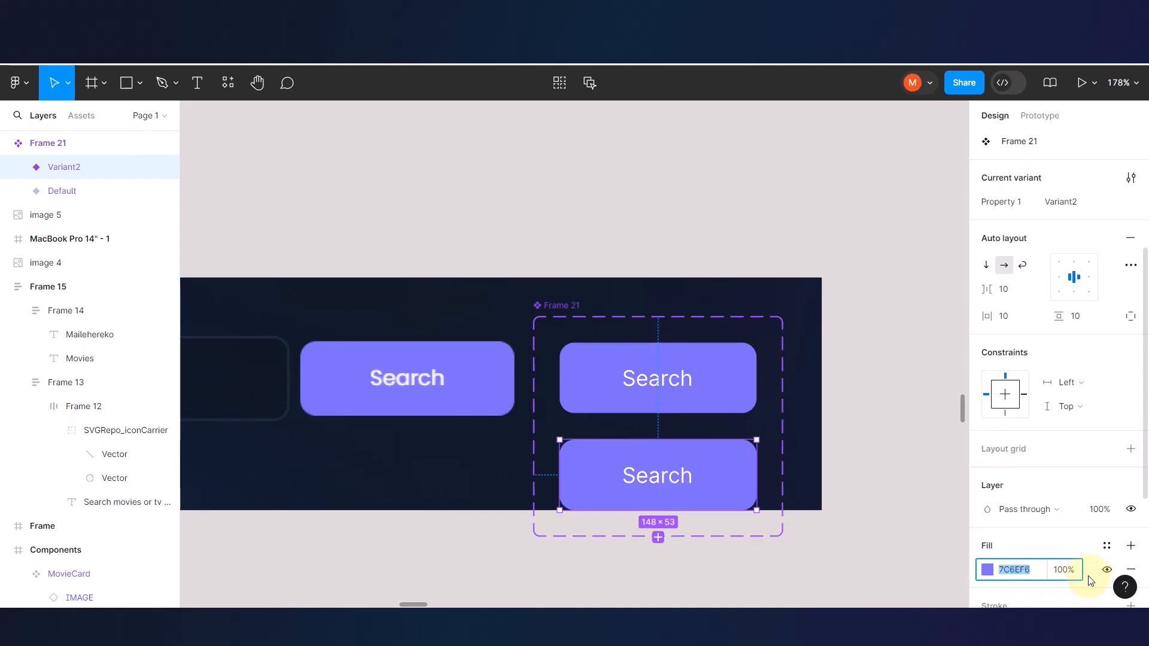
click(1130, 569)
click(1105, 545)
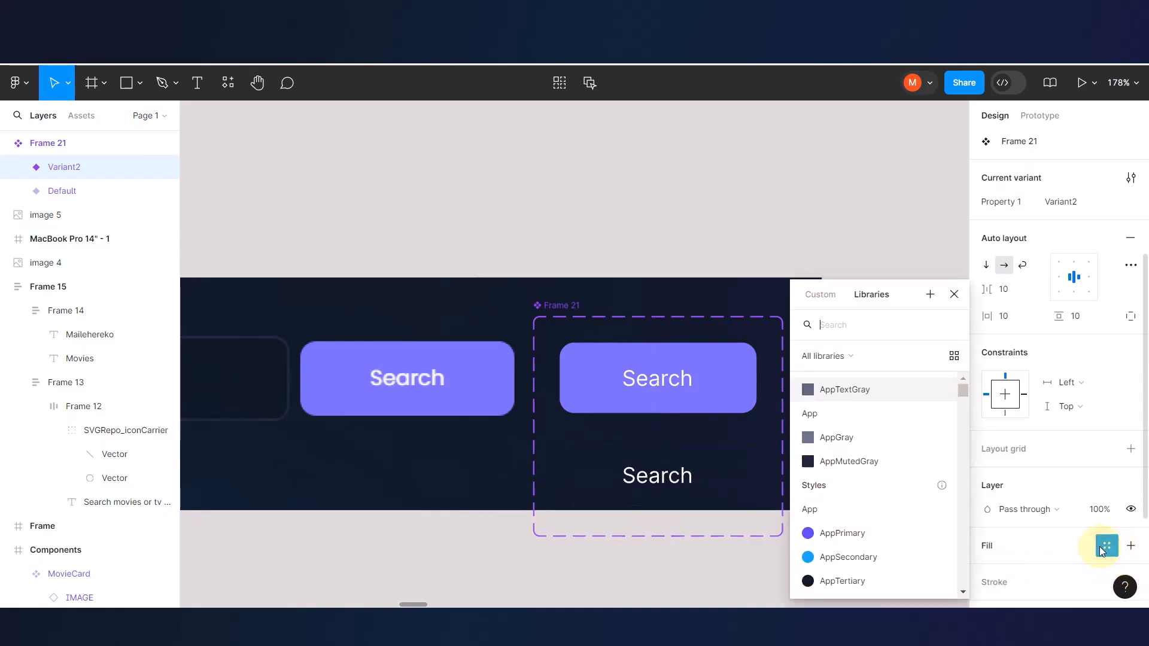
click(831, 532)
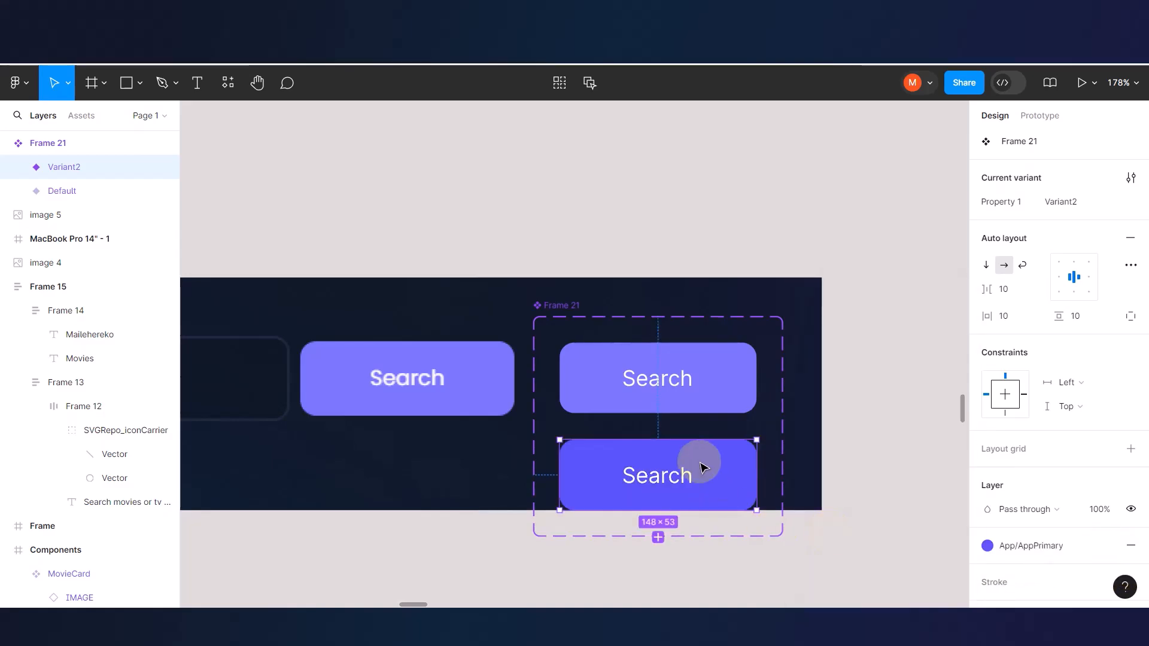
click(887, 405)
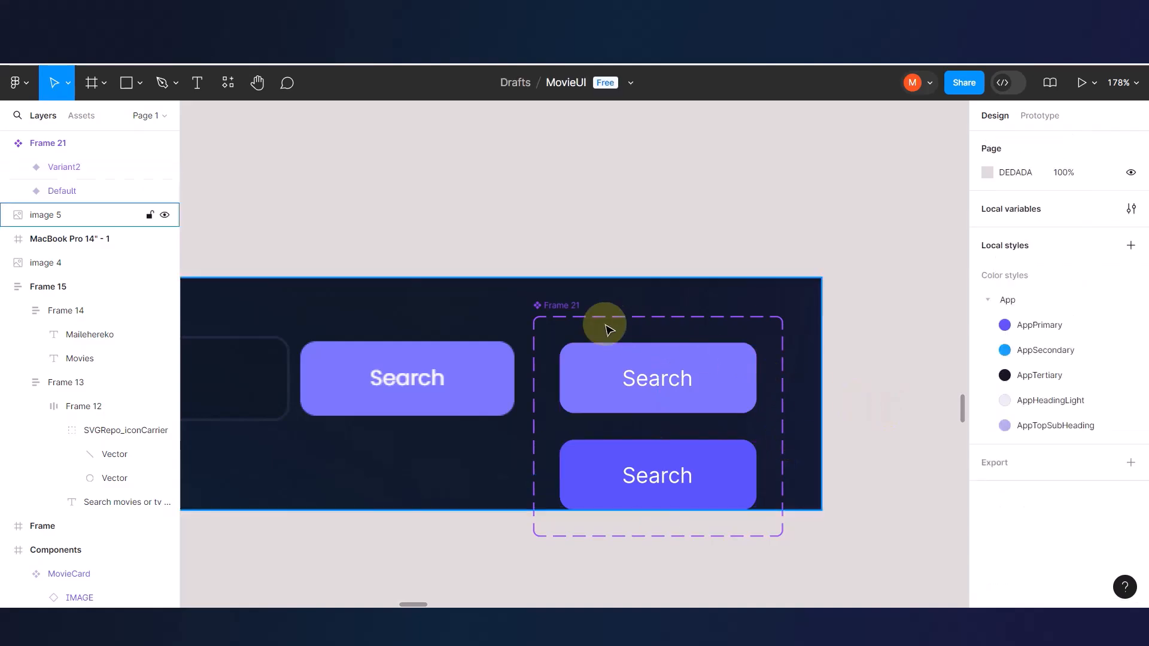
- Link the Default Search variant to Variant2 with a While hovering interaction that changes to Variant2
click(573, 306)
click(1044, 116)
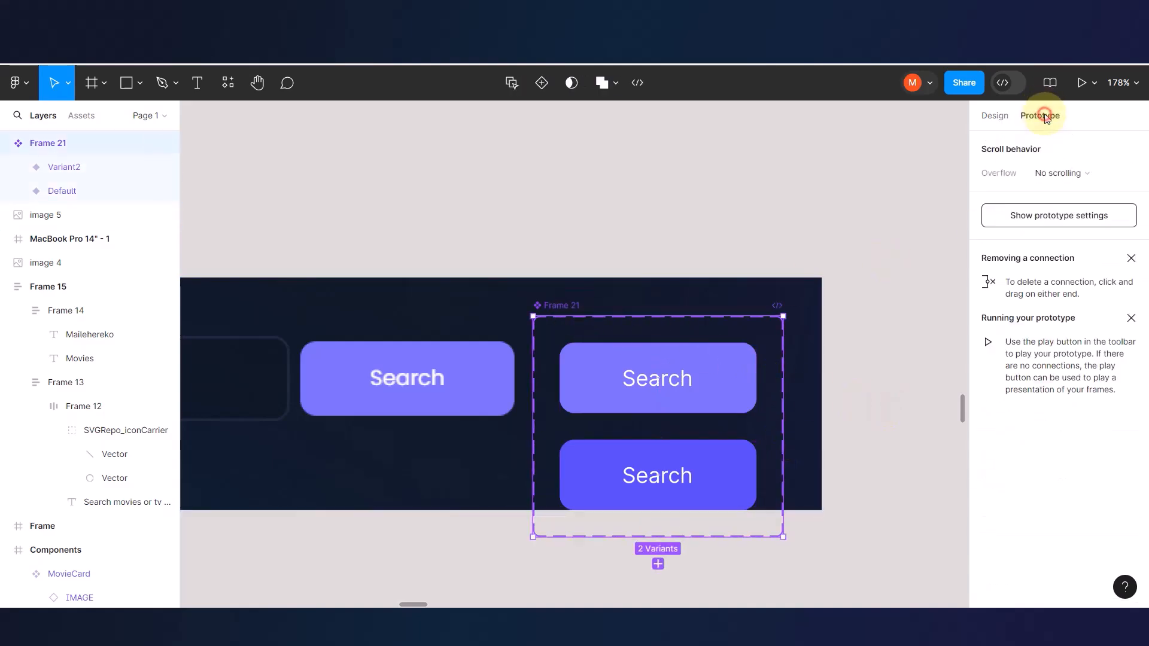
click(657, 411)
drag(657, 413, 658, 449)
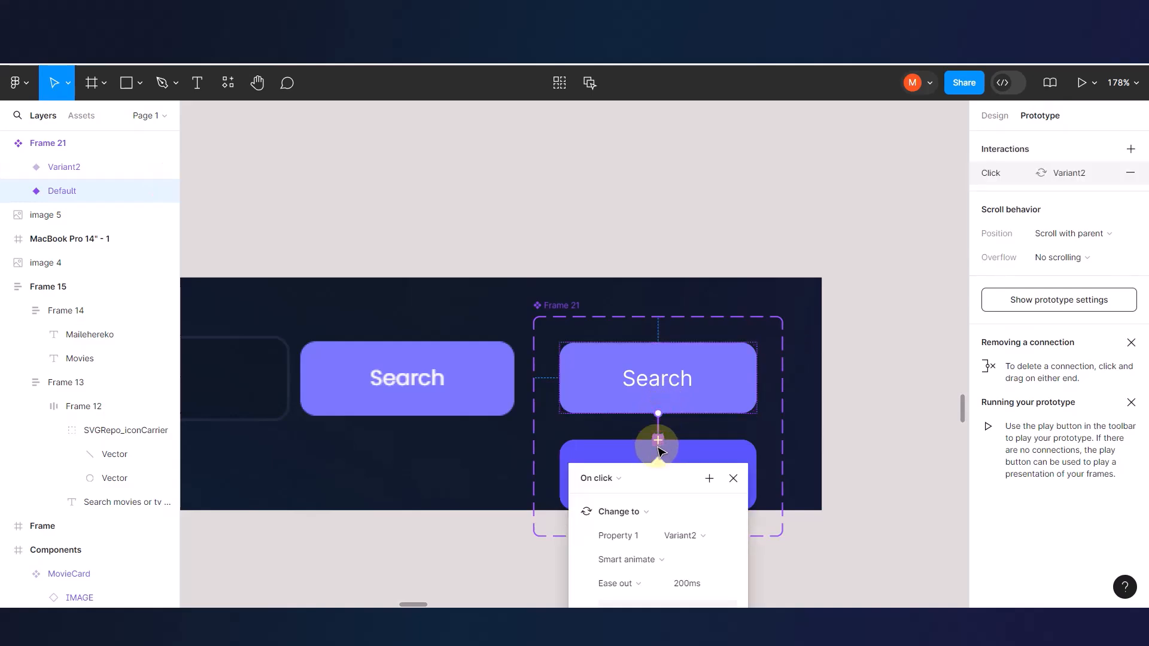
click(623, 485)
click(614, 438)
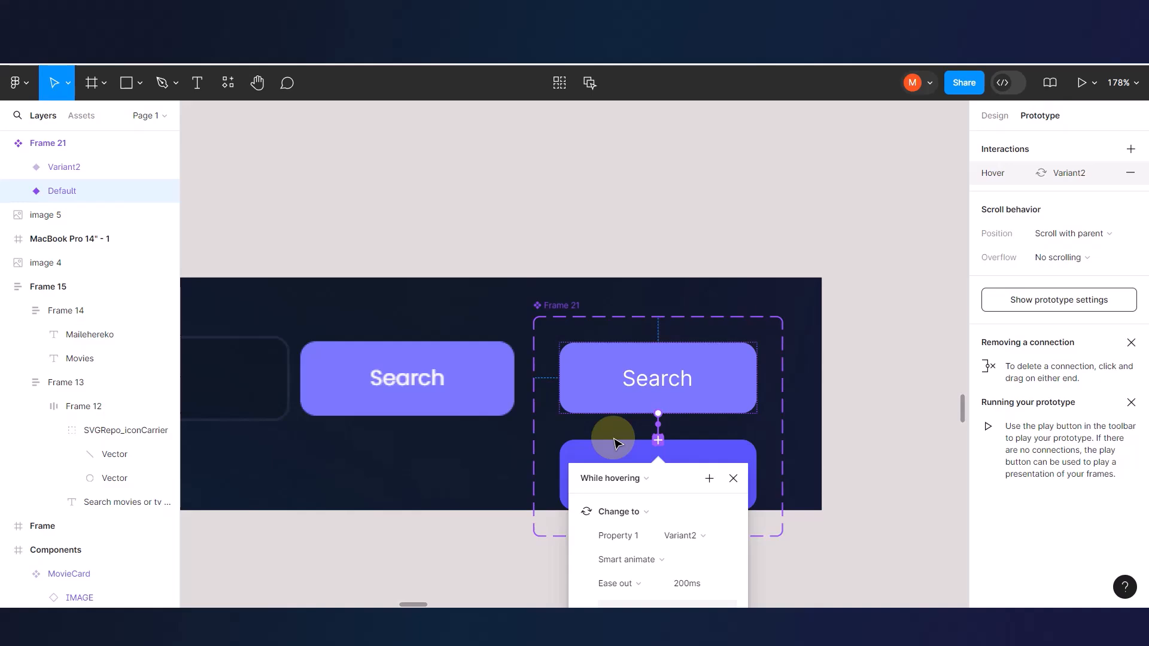
click(676, 245)
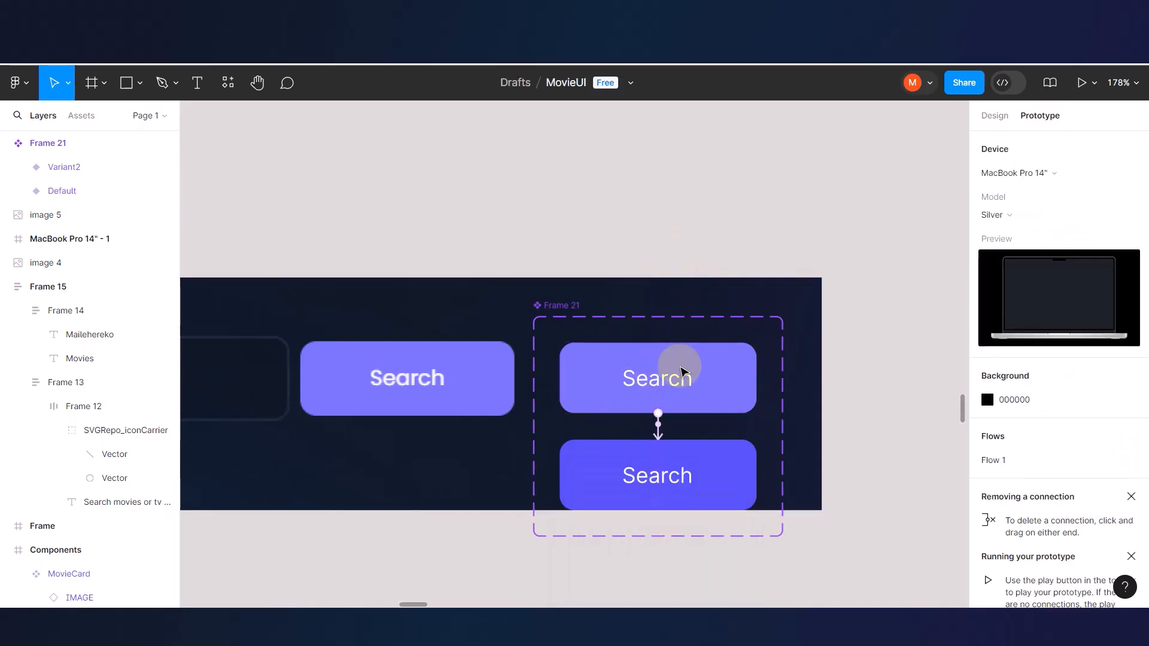
- Place an instance of the Search button component beneath the search field on the Suggest me page
scroll(714, 431, down, 6)
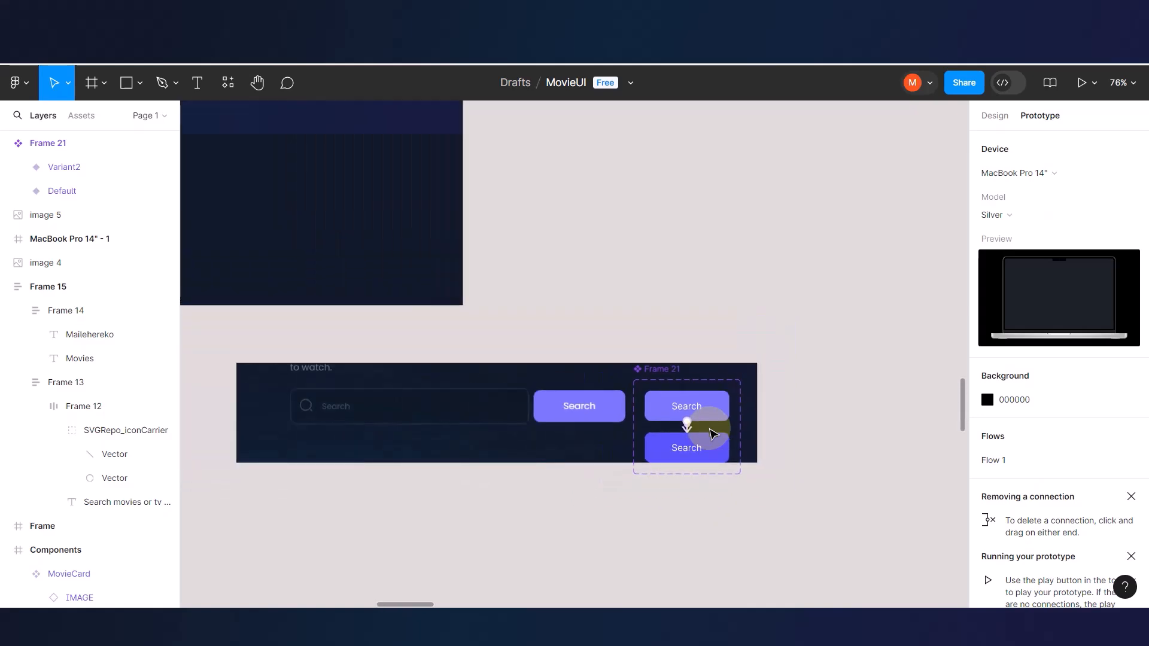
scroll(536, 436, up, 4)
scroll(535, 435, left, 5)
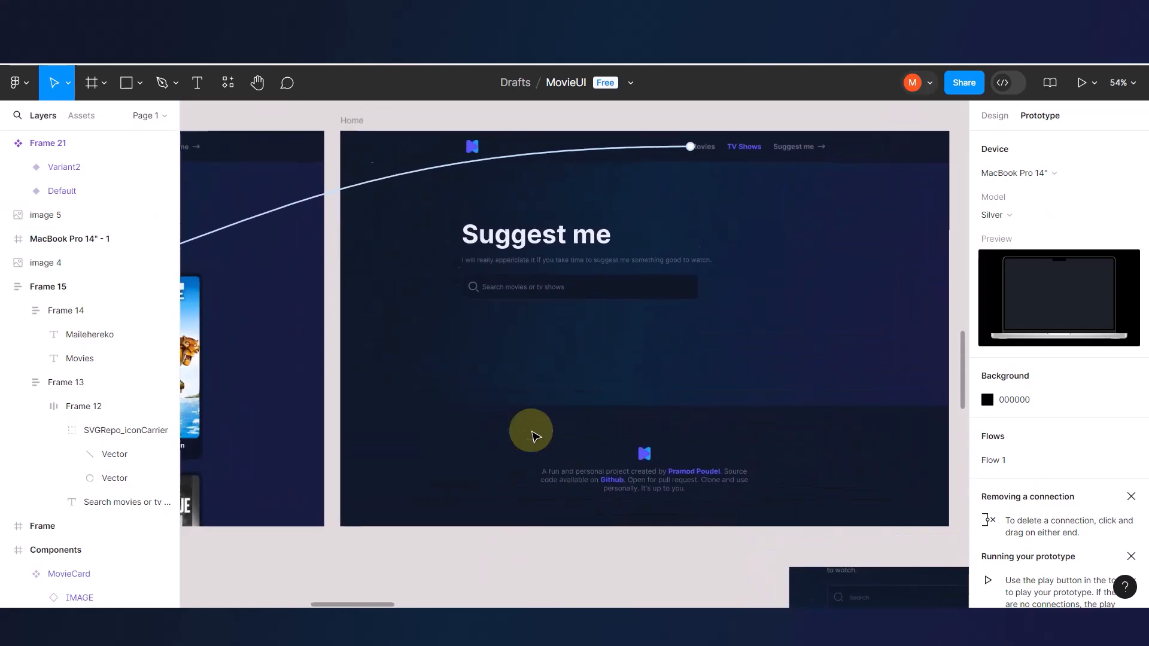
click(81, 116)
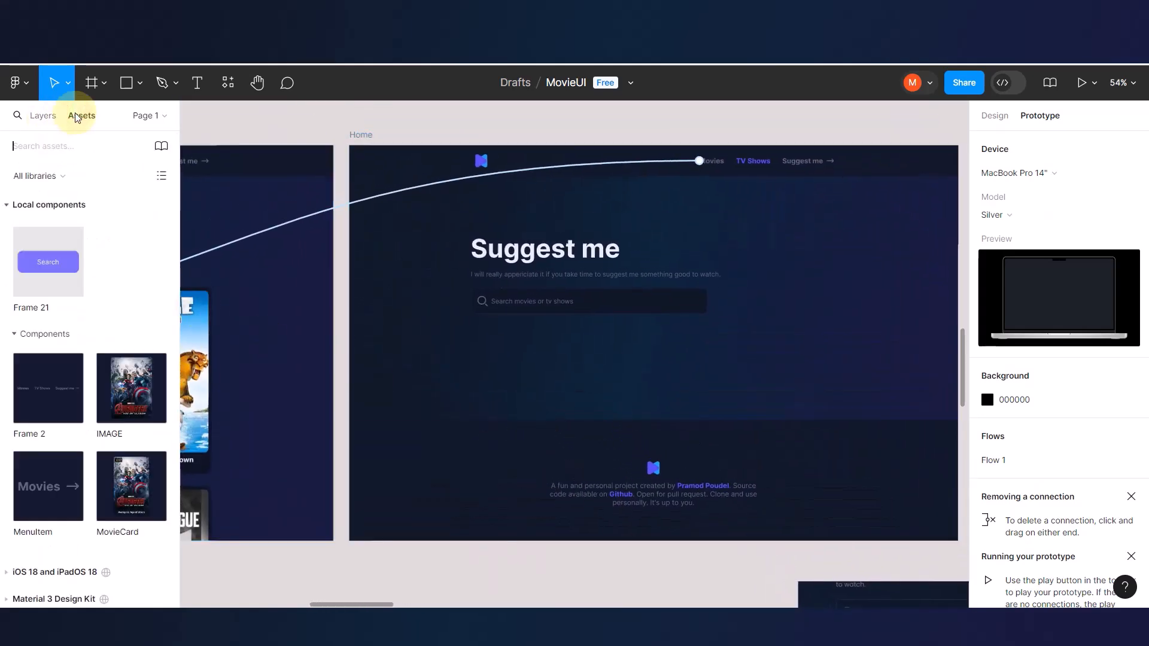
drag(49, 265, 764, 297)
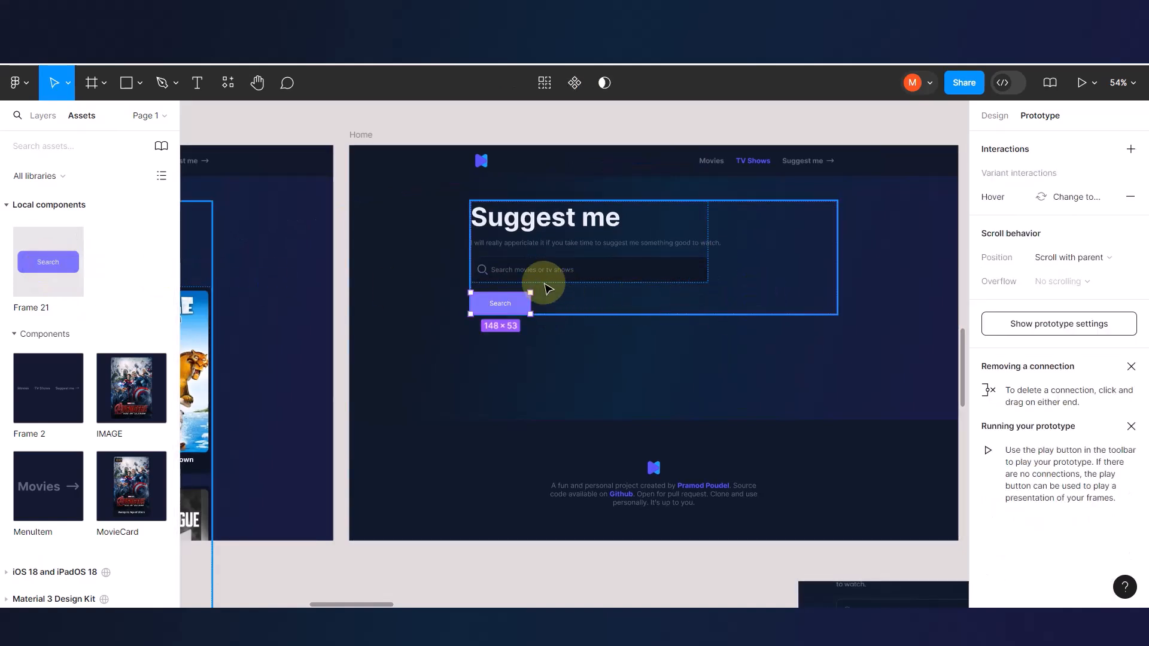
- Wrap the Suggest me page's search field and Search button in one auto layout frame and make its direction horizontal
click(521, 268)
scroll(519, 271, up, 5)
click(507, 279)
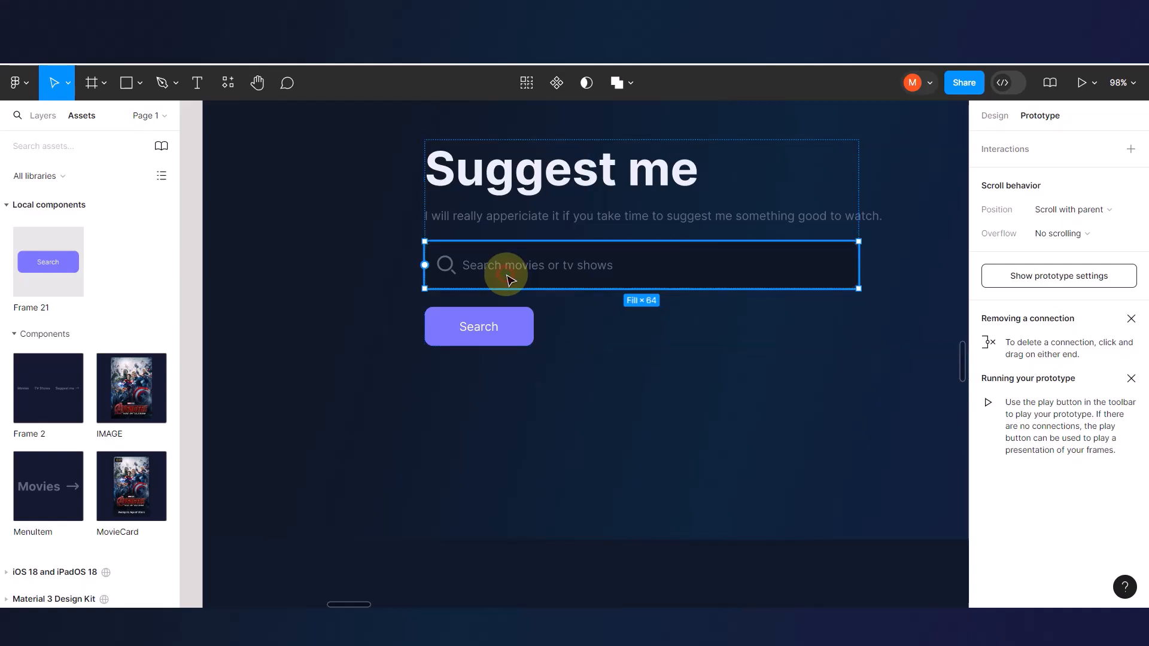
click(491, 338)
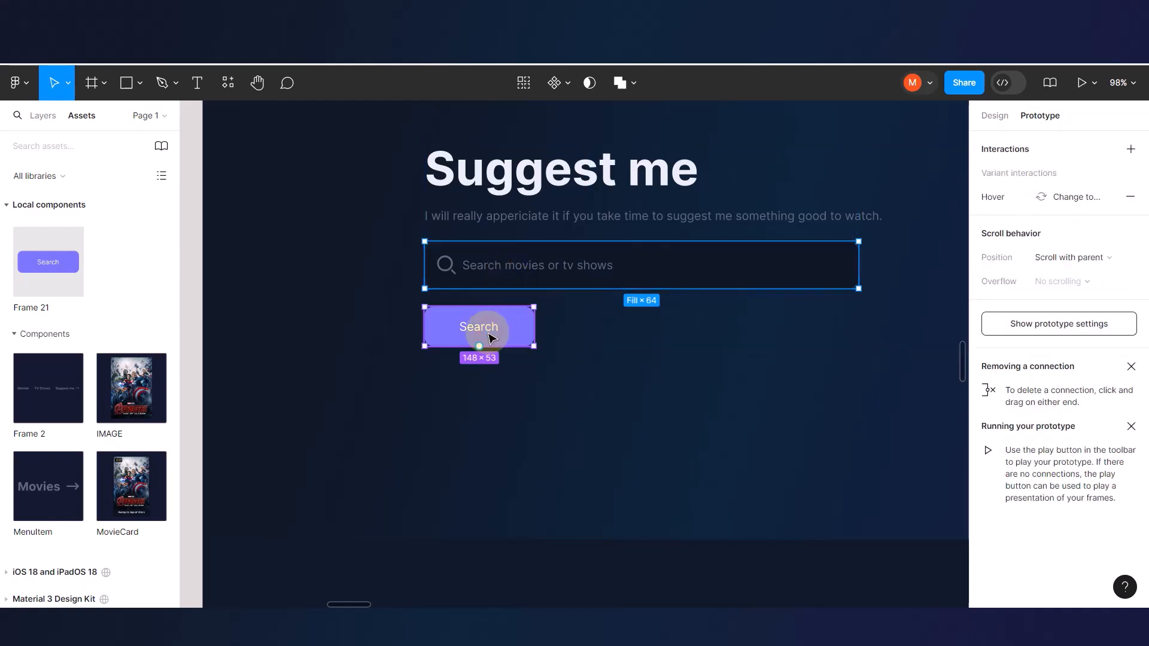
key(shift+a)
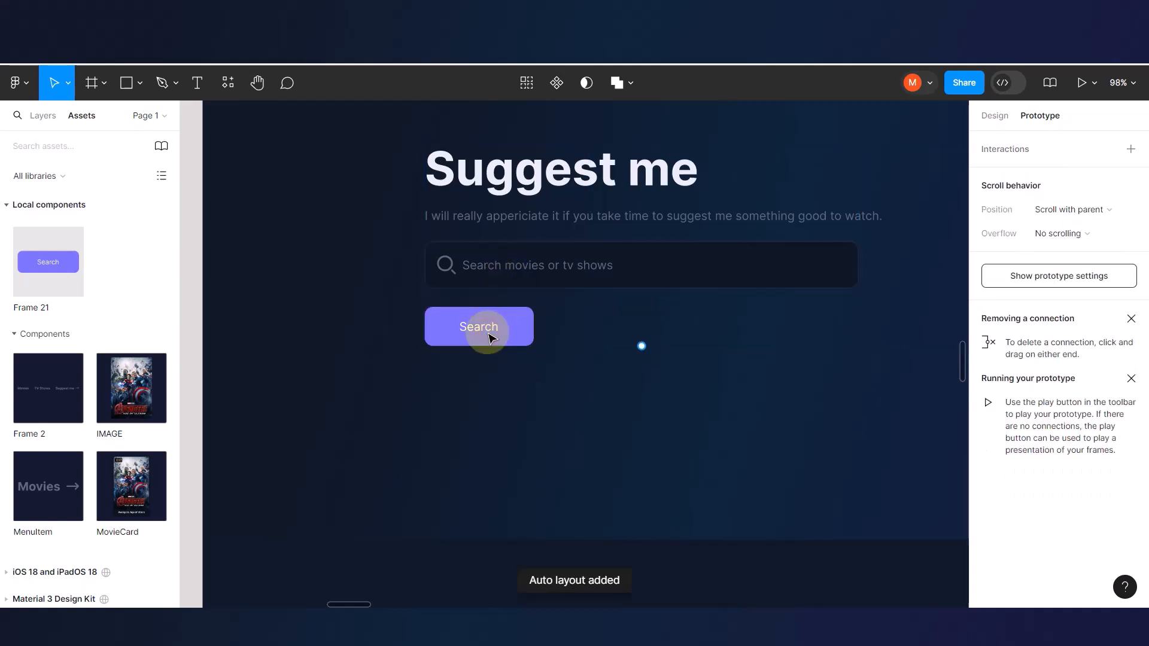
click(1005, 115)
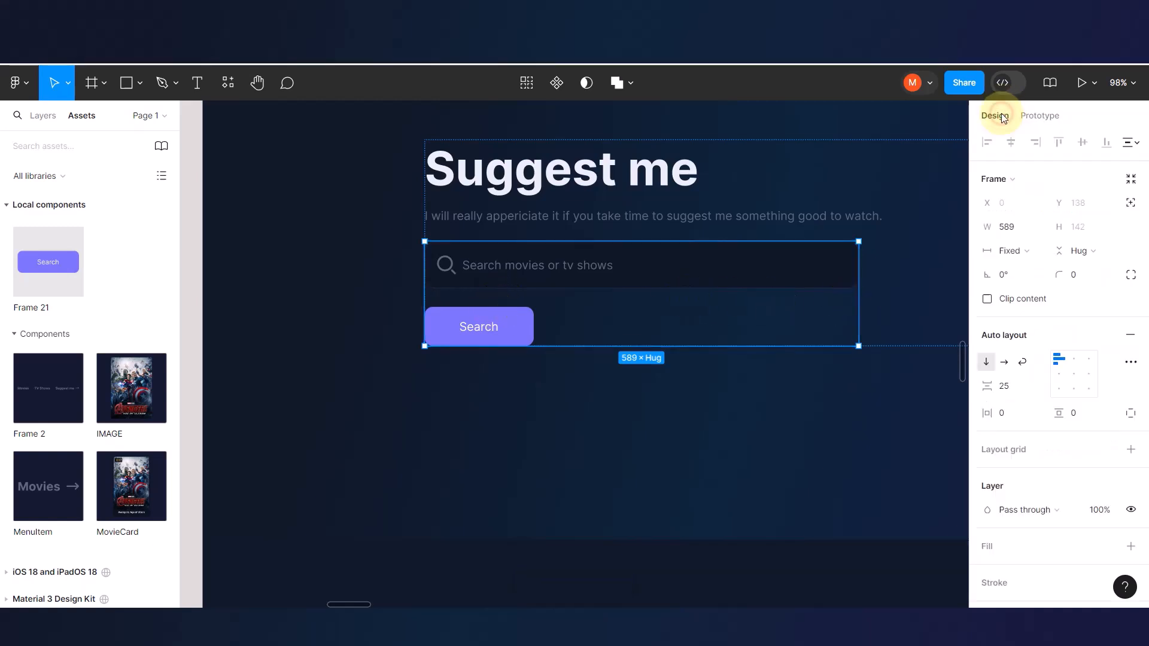
click(1005, 362)
scroll(700, 362, right, 3)
scroll(700, 362, up, 2)
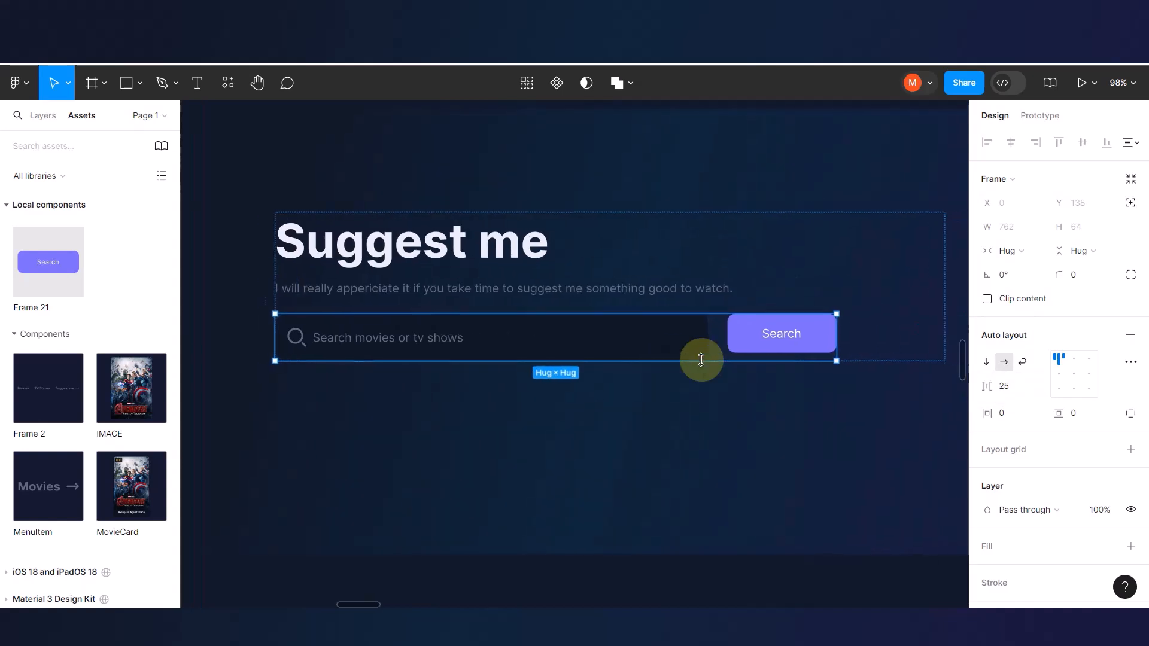
- Reduce the gap between the search field and Search button to 11 and center-align both in their frame
scroll(688, 336, up, 5)
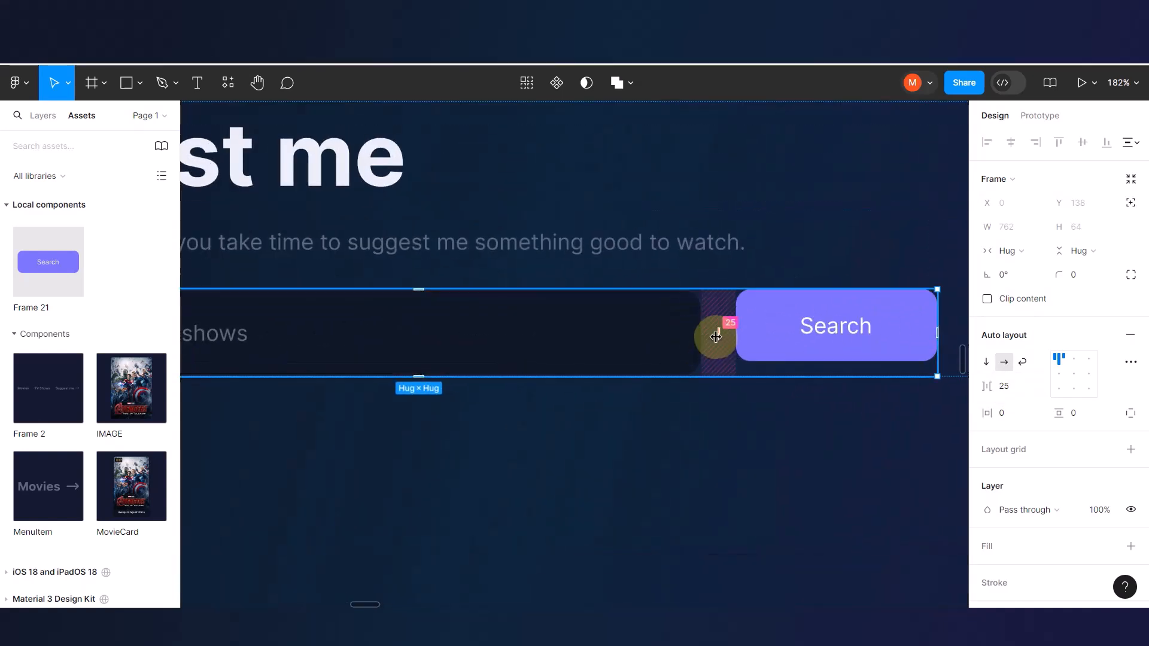
drag(719, 335, 708, 333)
click(1073, 373)
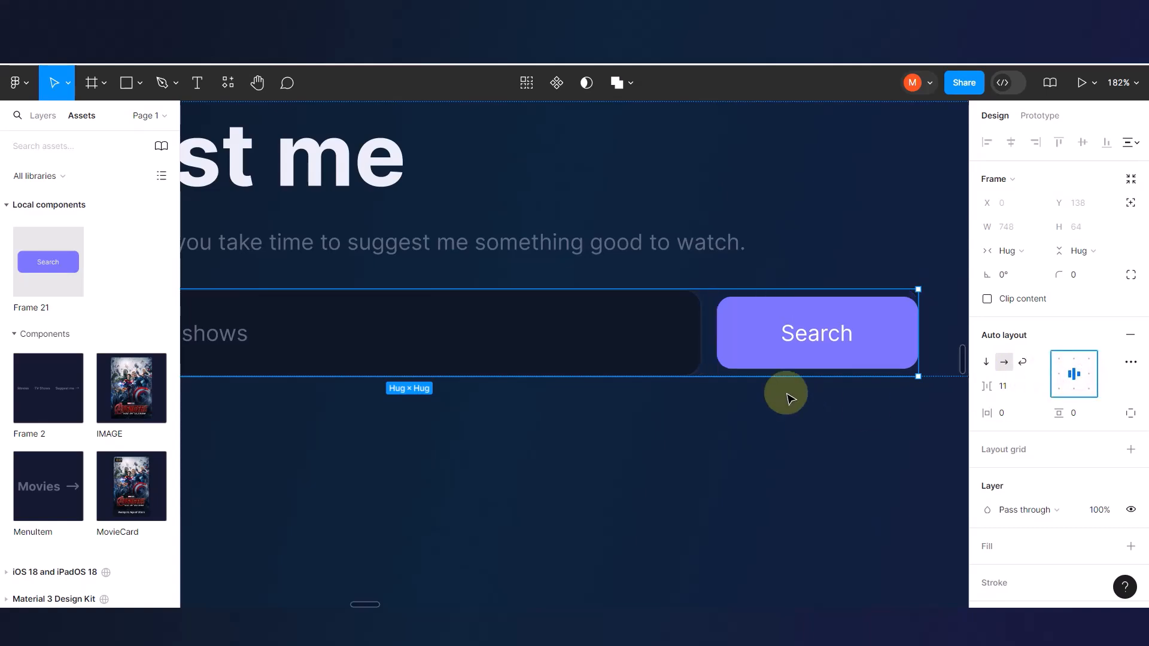
scroll(784, 393, down, 5)
click(505, 152)
scroll(719, 317, down, 5)
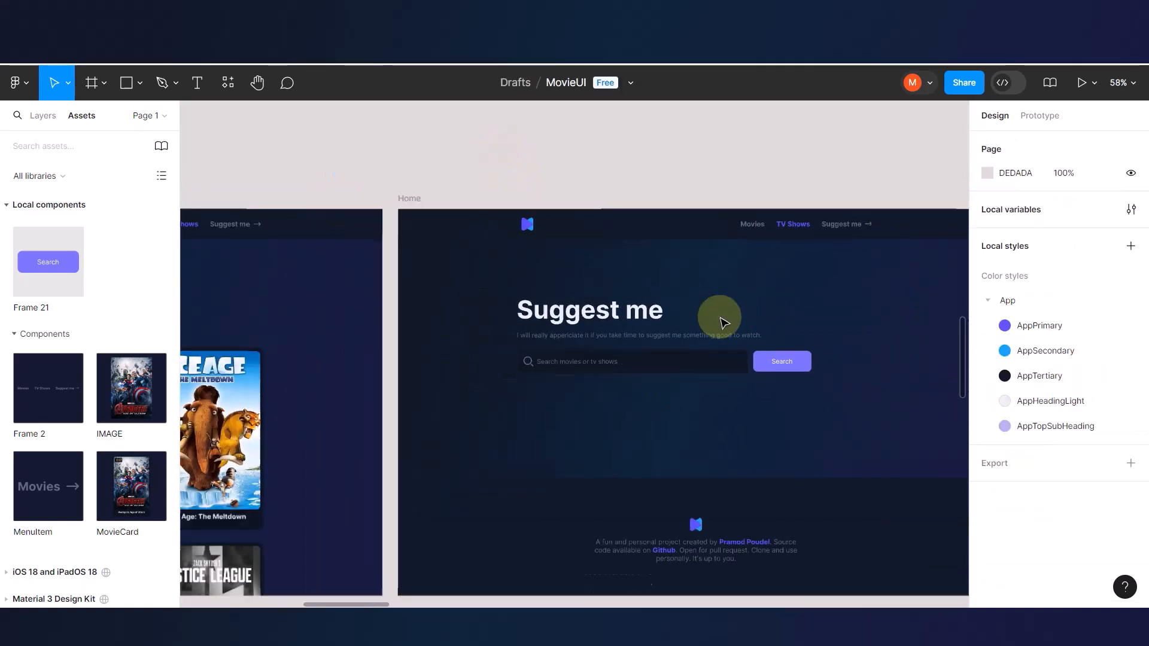
- Shorten the placeholder text in the Suggest me page's search field to "Search"
scroll(724, 323, left, 3)
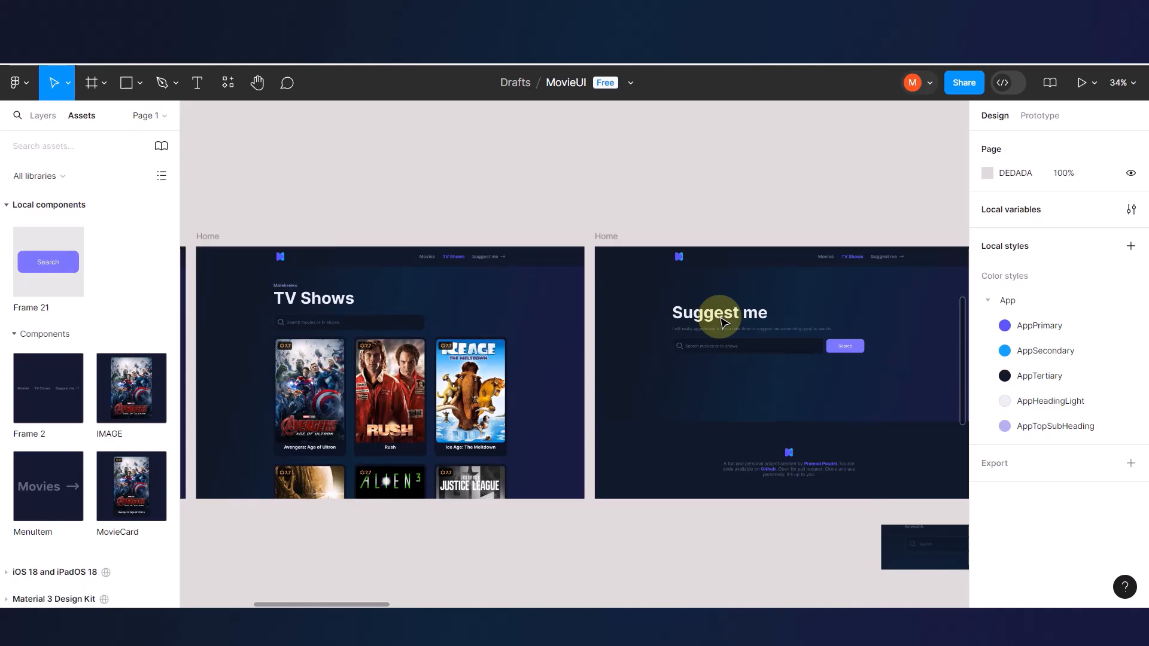
scroll(724, 323, down, 2)
click(563, 426)
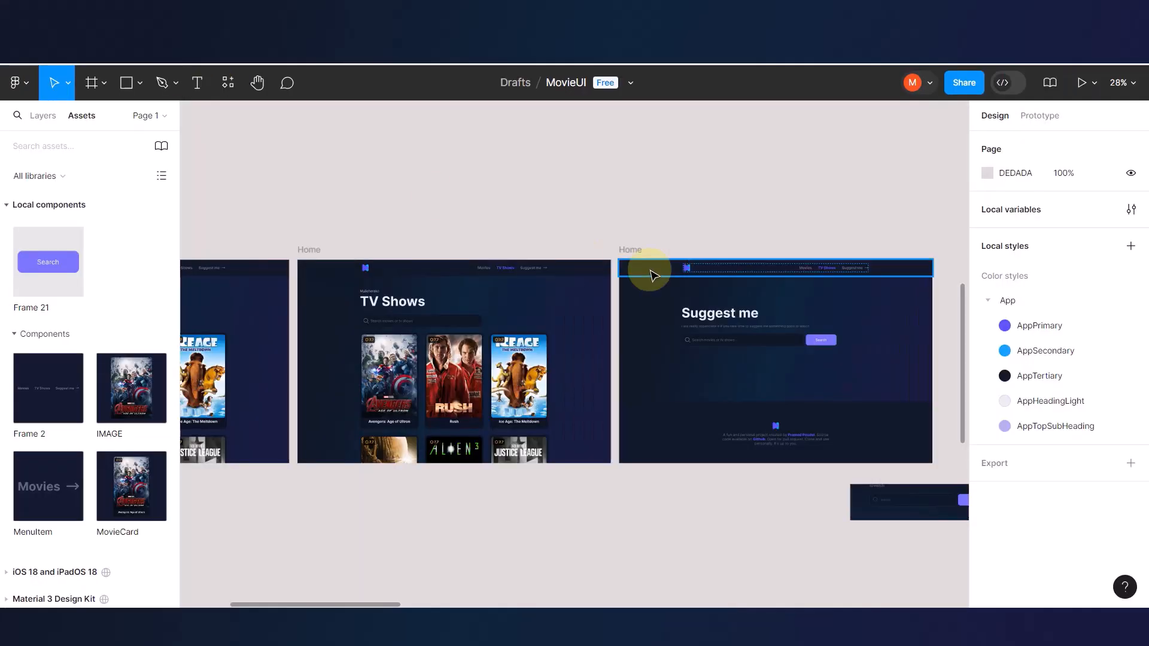
scroll(700, 341, up, 10)
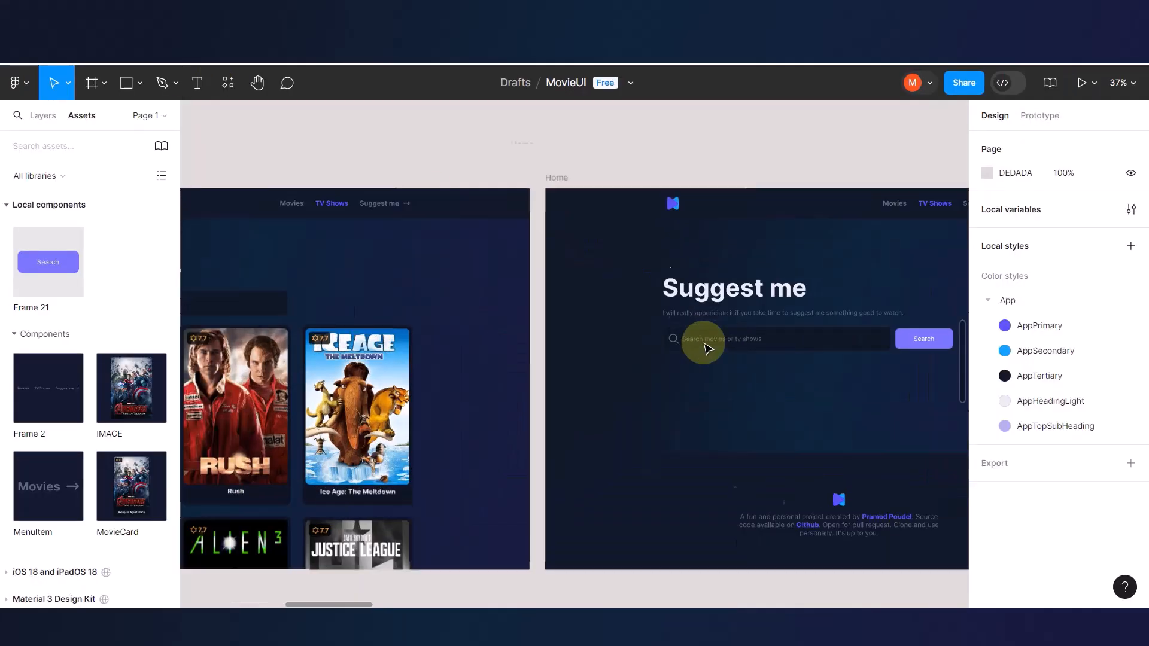
click(762, 340)
double_click(762, 337)
double_click(762, 336)
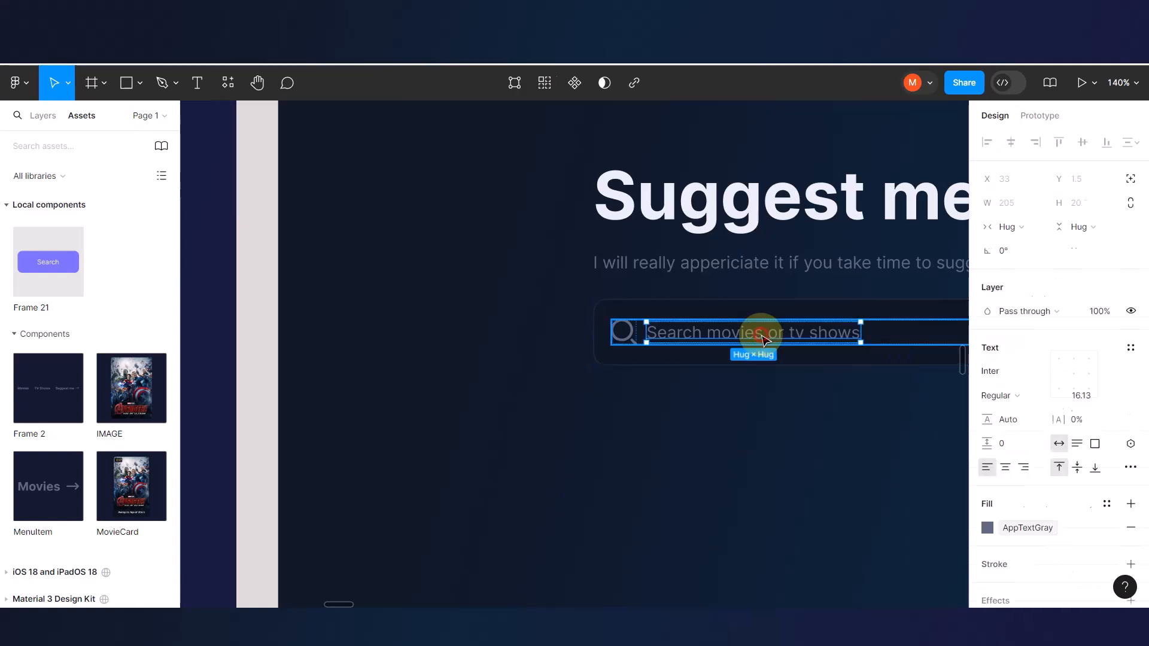
drag(711, 341, 893, 347)
key(BackSpace)
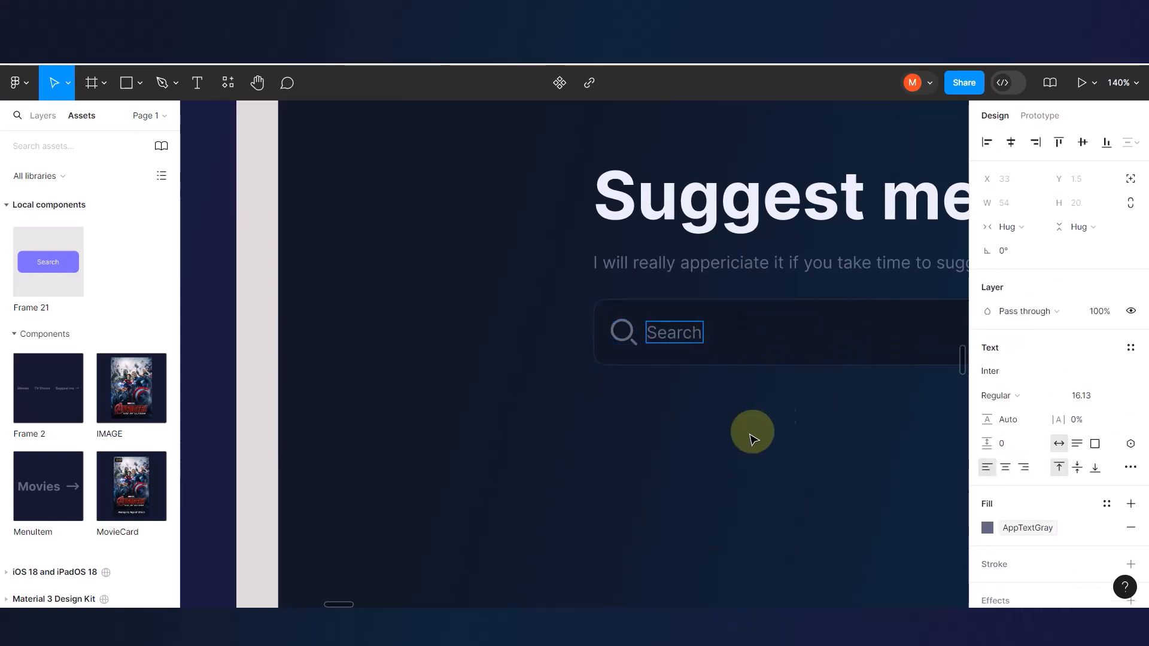
click(777, 422)
- Compare the Suggest me page's heading, description text and search row with the reference website's Suggest me page
scroll(585, 382, down, 5)
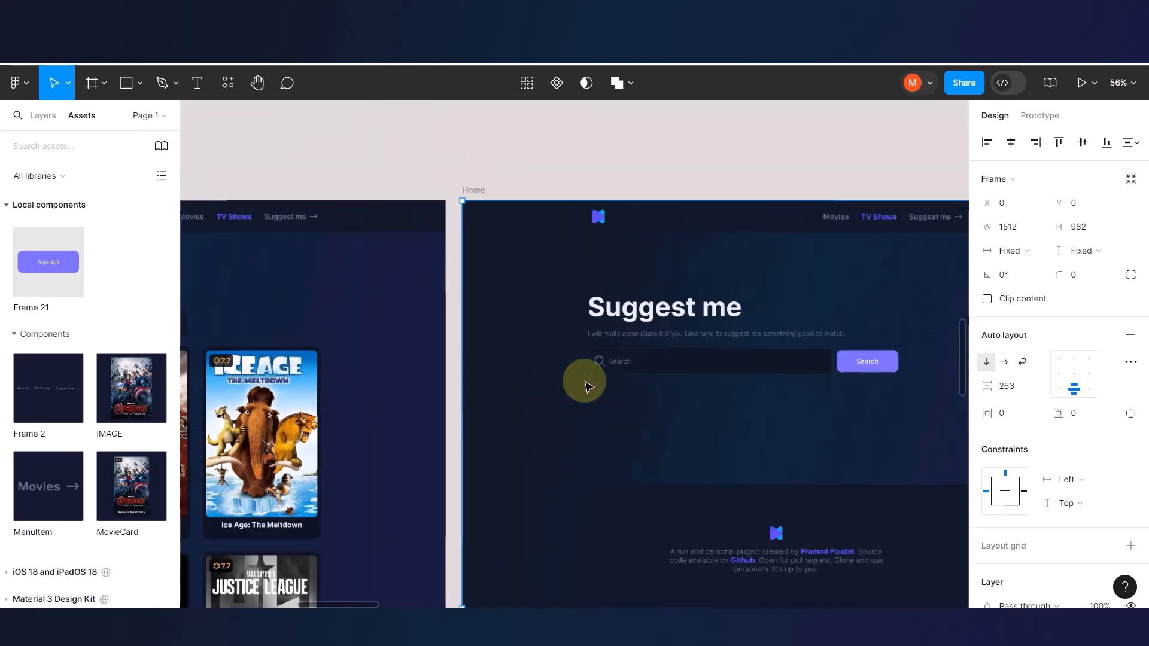
click(519, 162)
scroll(641, 239, down, 3)
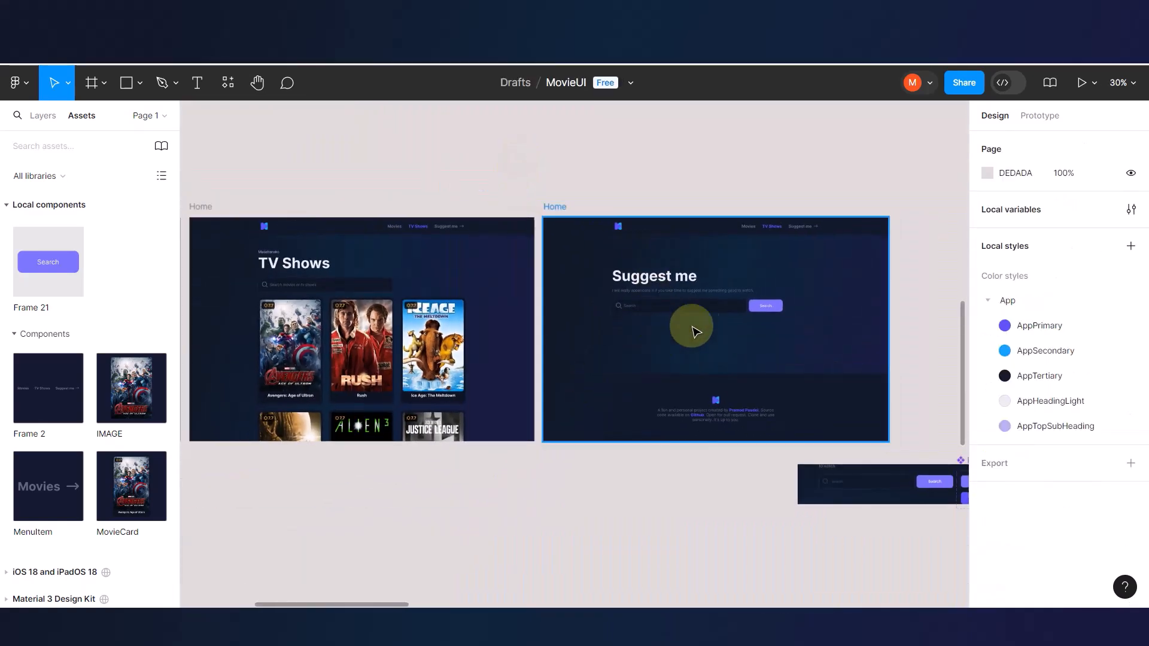
scroll(694, 319, up, 3)
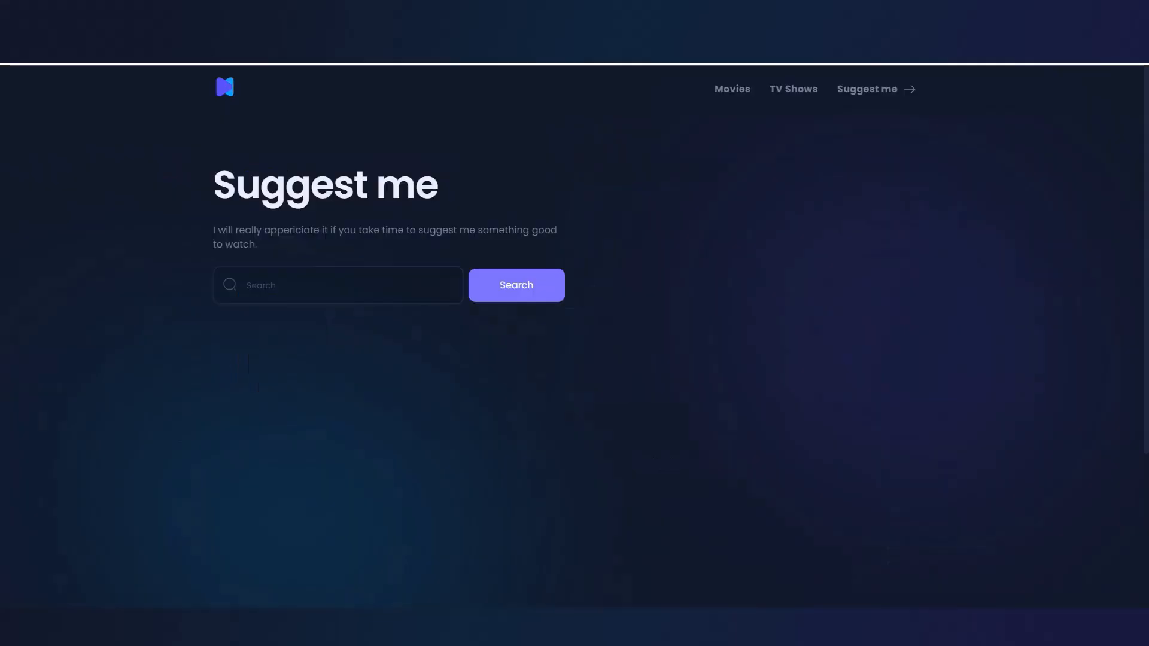
click(235, 241)
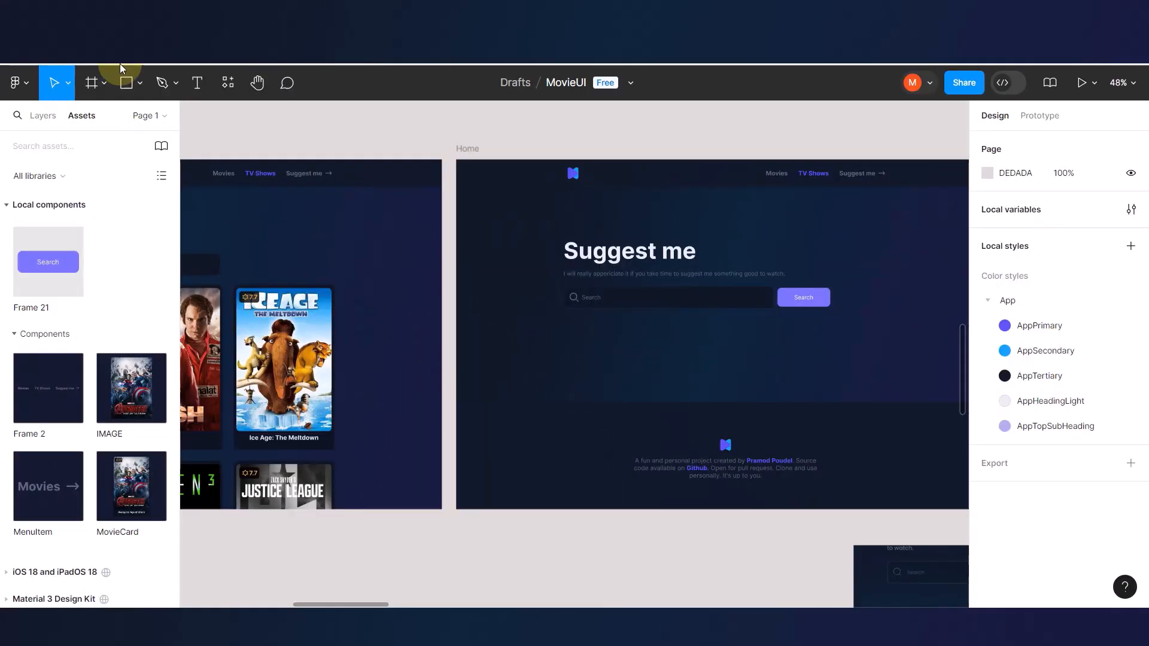
click(726, 292)
scroll(721, 249, up, 5)
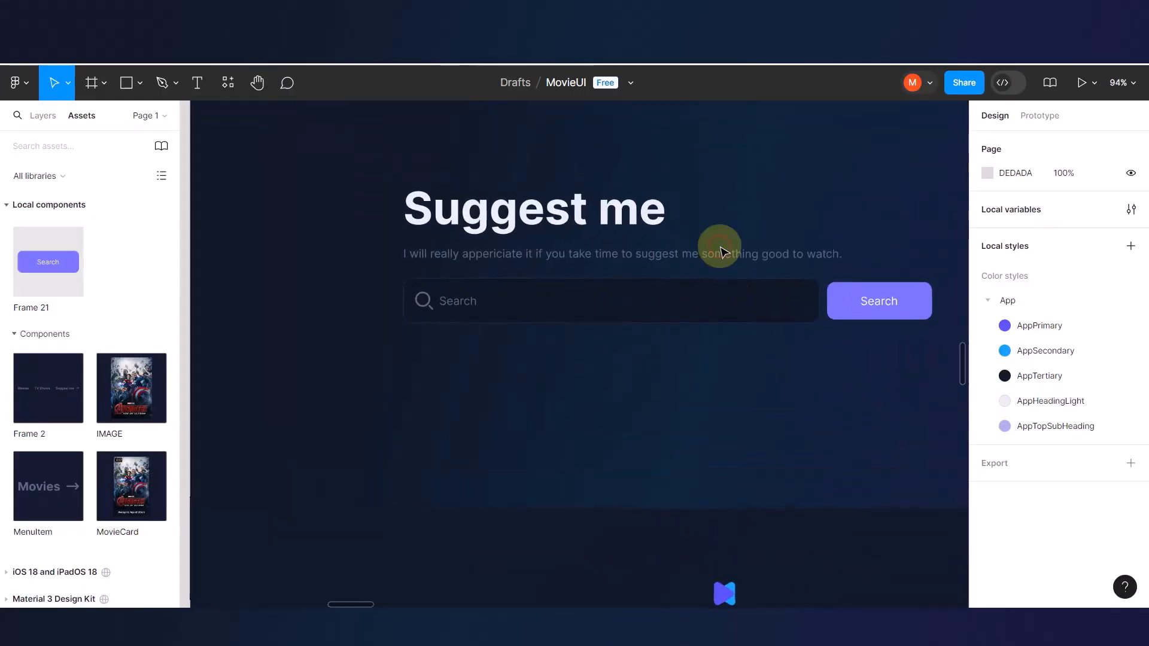
click(722, 251)
click(721, 254)
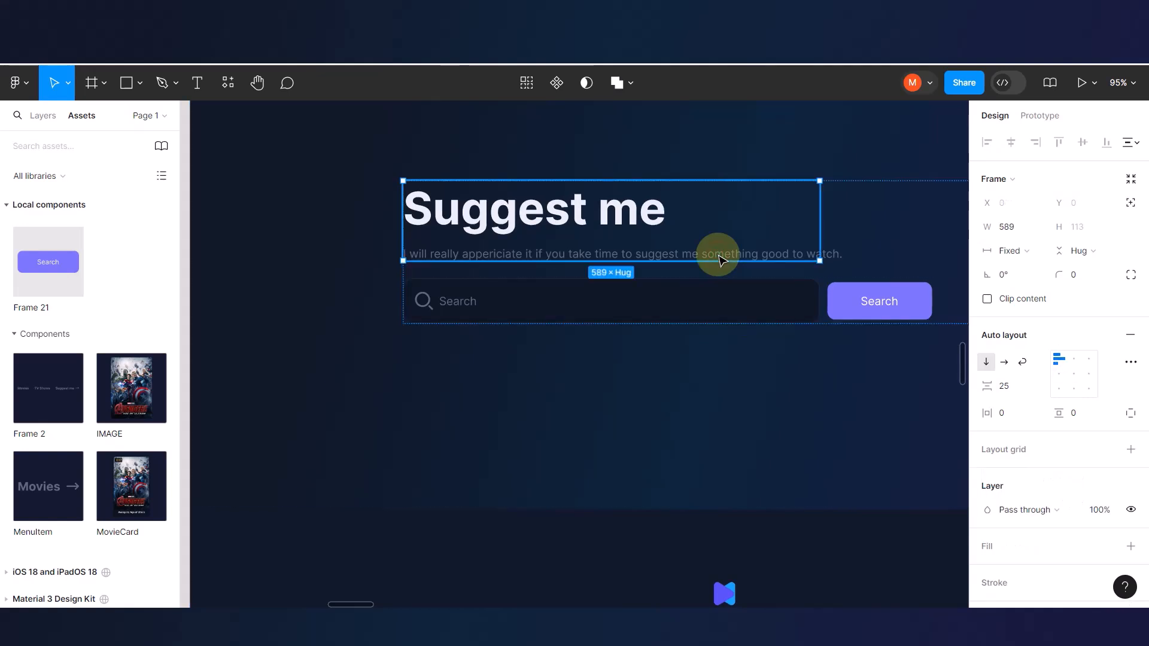
click(691, 291)
click(616, 418)
scroll(662, 405, down, 5)
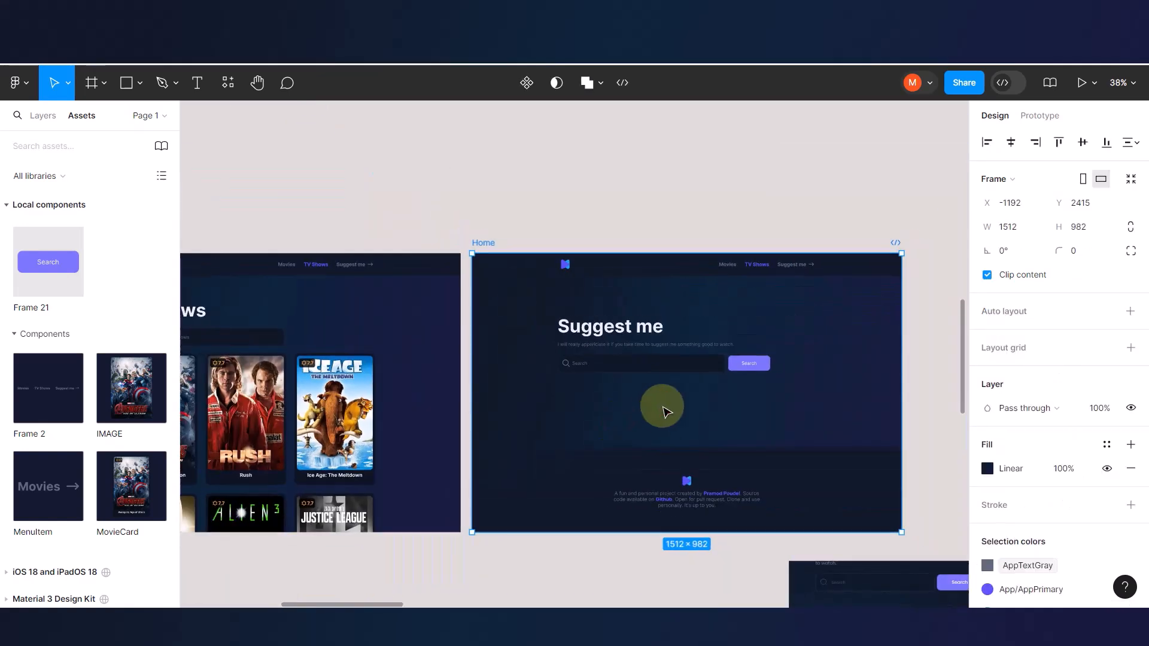
- Link the Suggest me menu item on the TV Shows page to the Suggest me page with an On click interaction
scroll(419, 302, left, 5)
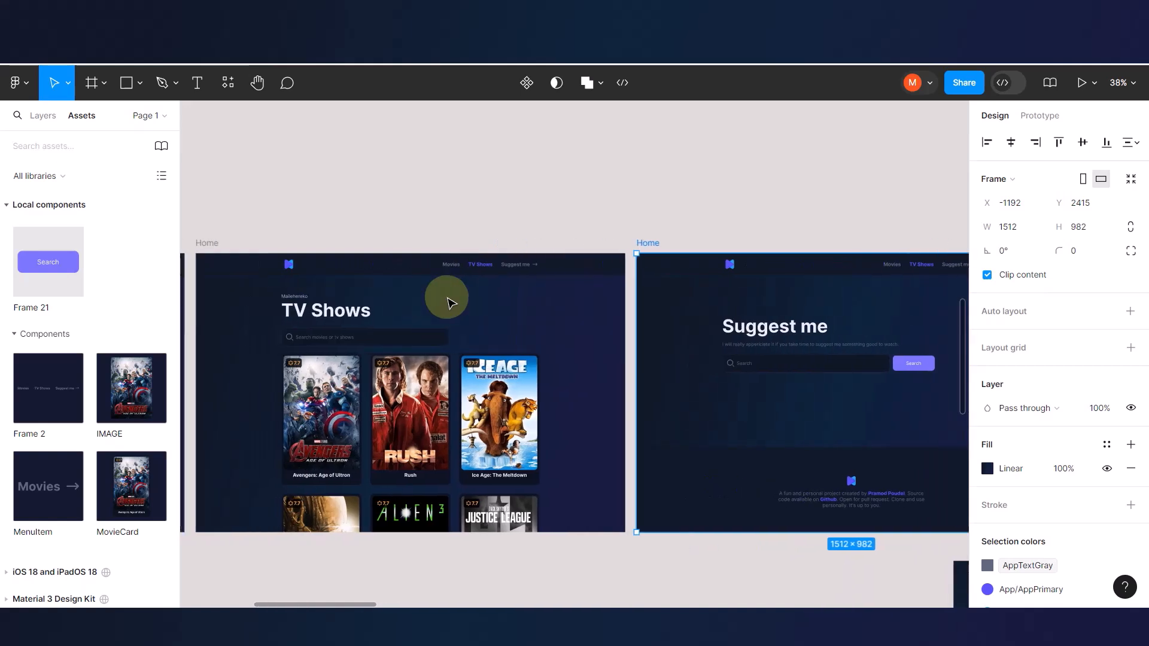
click(514, 266)
click(515, 267)
click(518, 269)
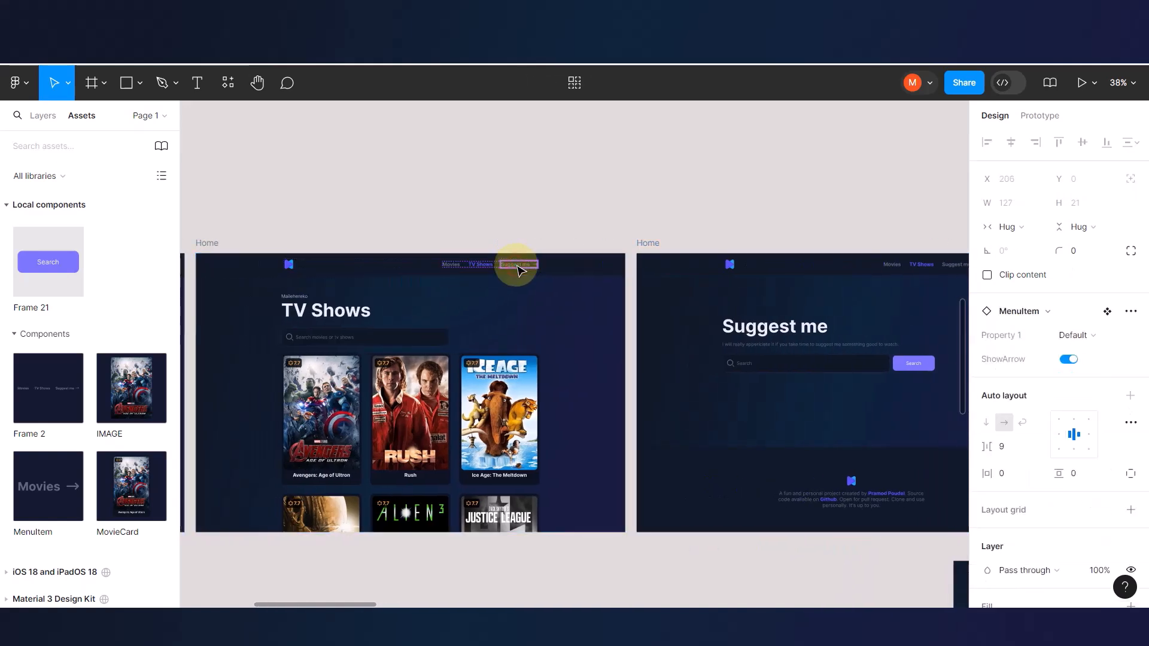
click(1040, 117)
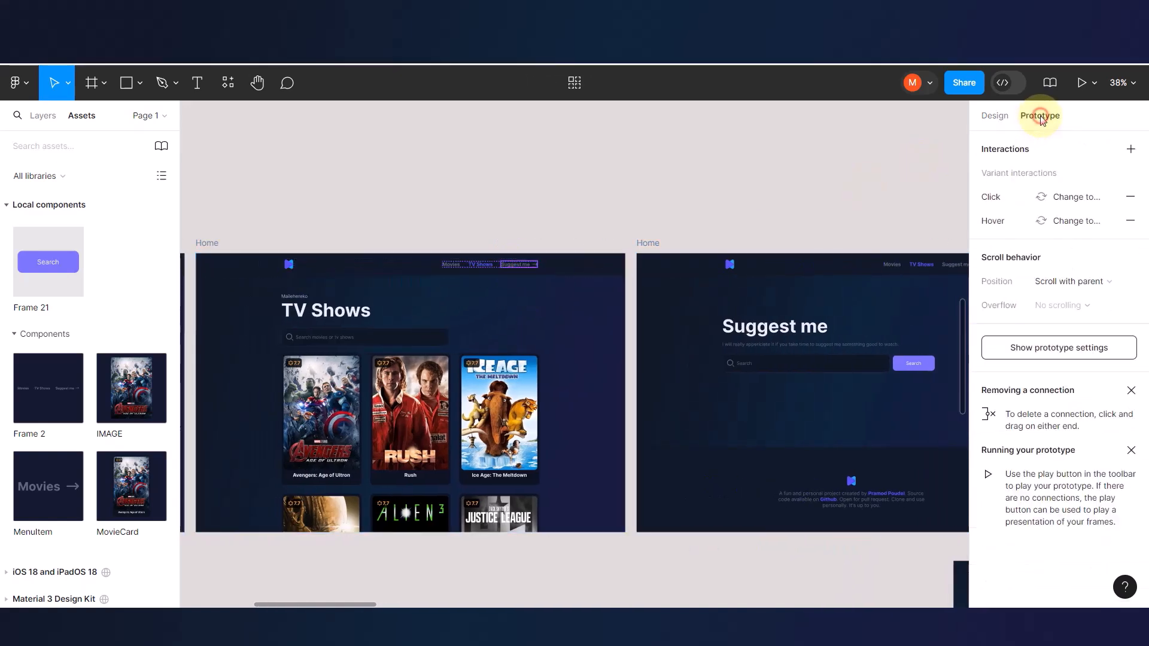
click(535, 209)
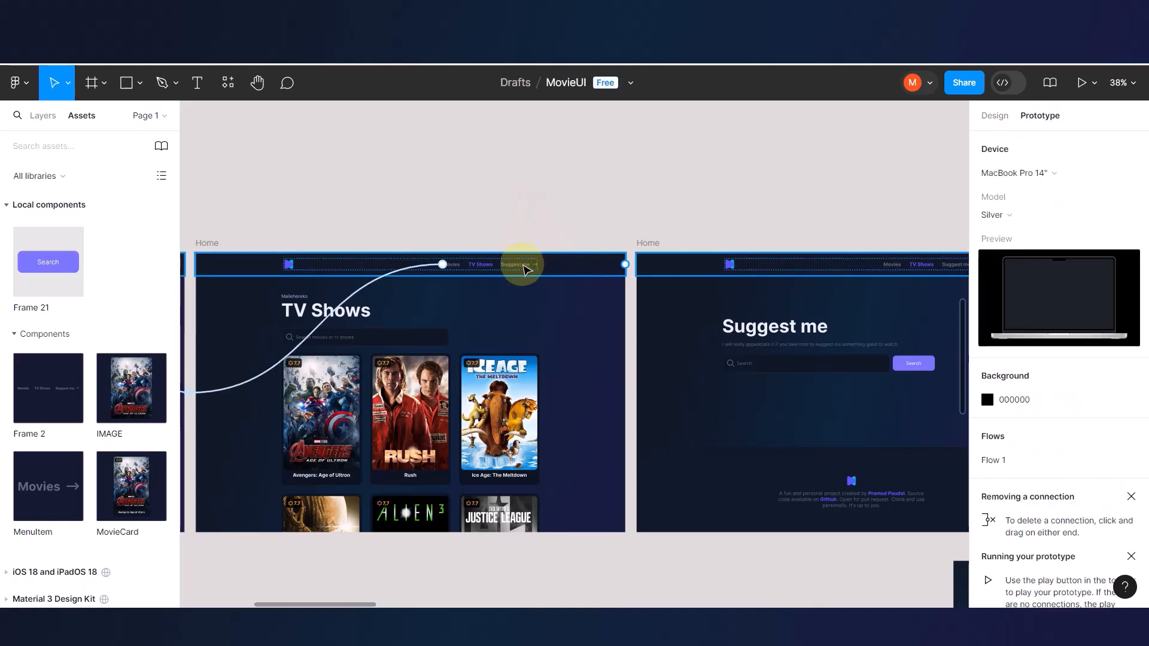
click(523, 268)
click(524, 269)
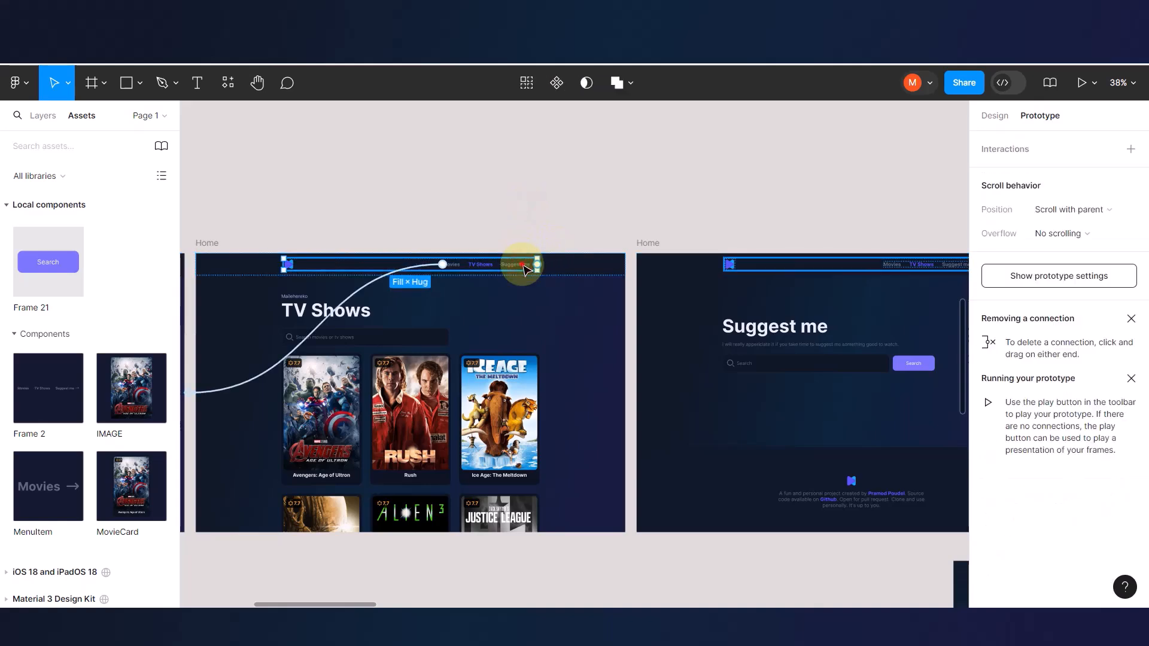
scroll(524, 269, up, 5)
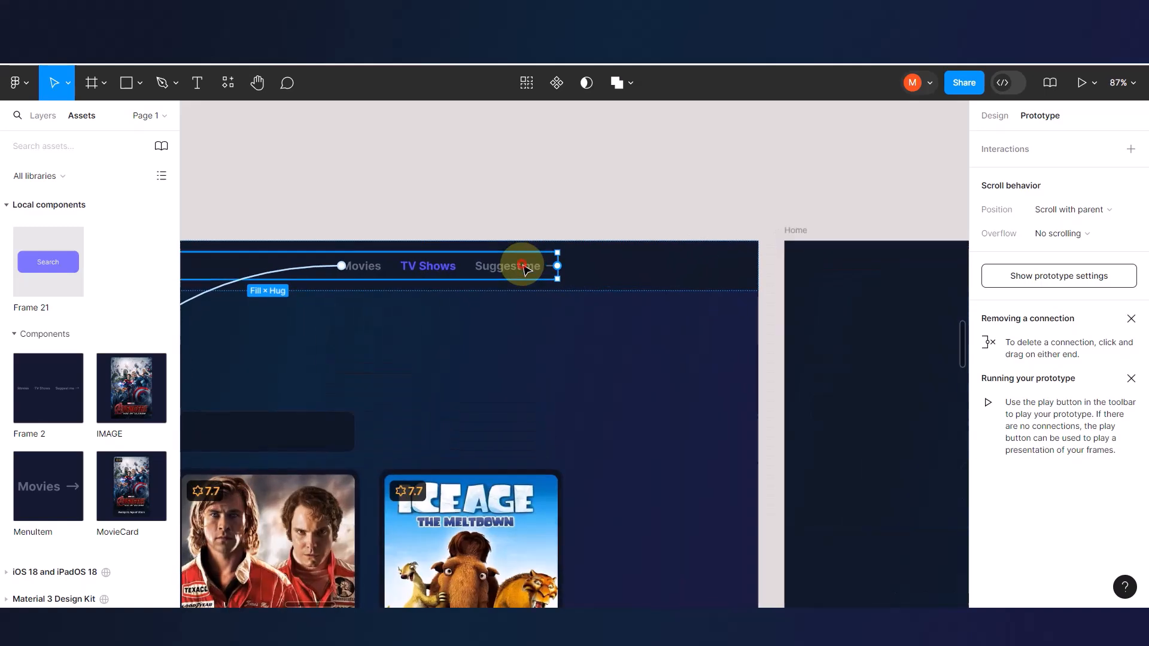
click(524, 270)
click(523, 269)
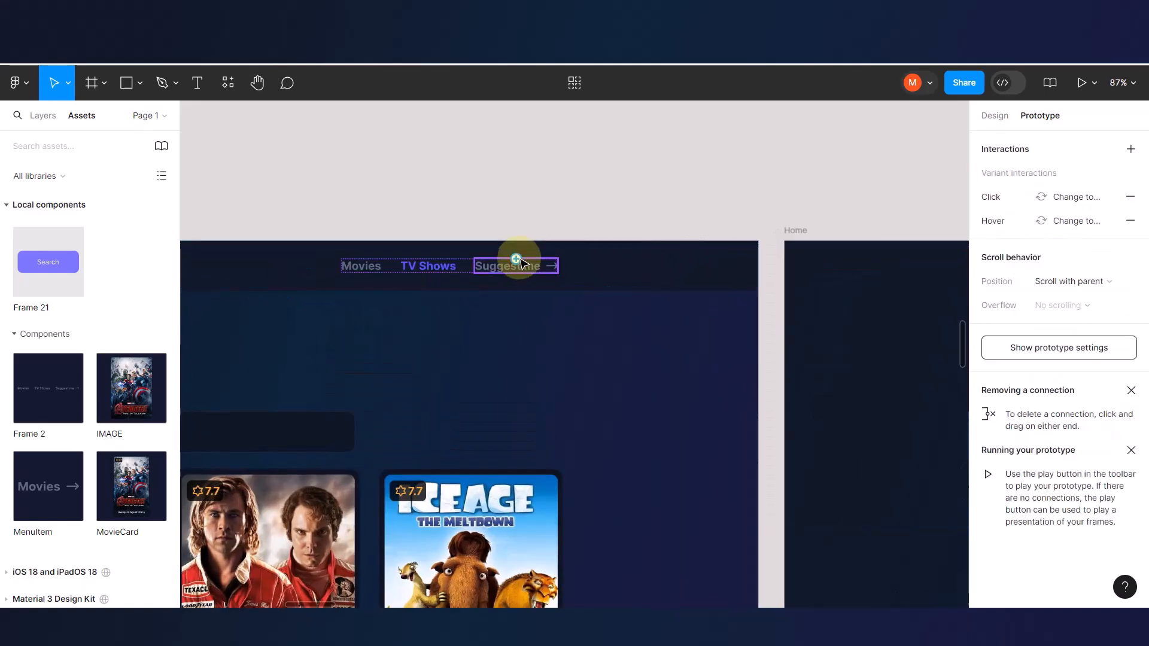
drag(516, 259, 801, 311)
- Change the TV Shows menu item's color to AppGray in the Suggest me page's navigation bar
scroll(802, 311, right, 10)
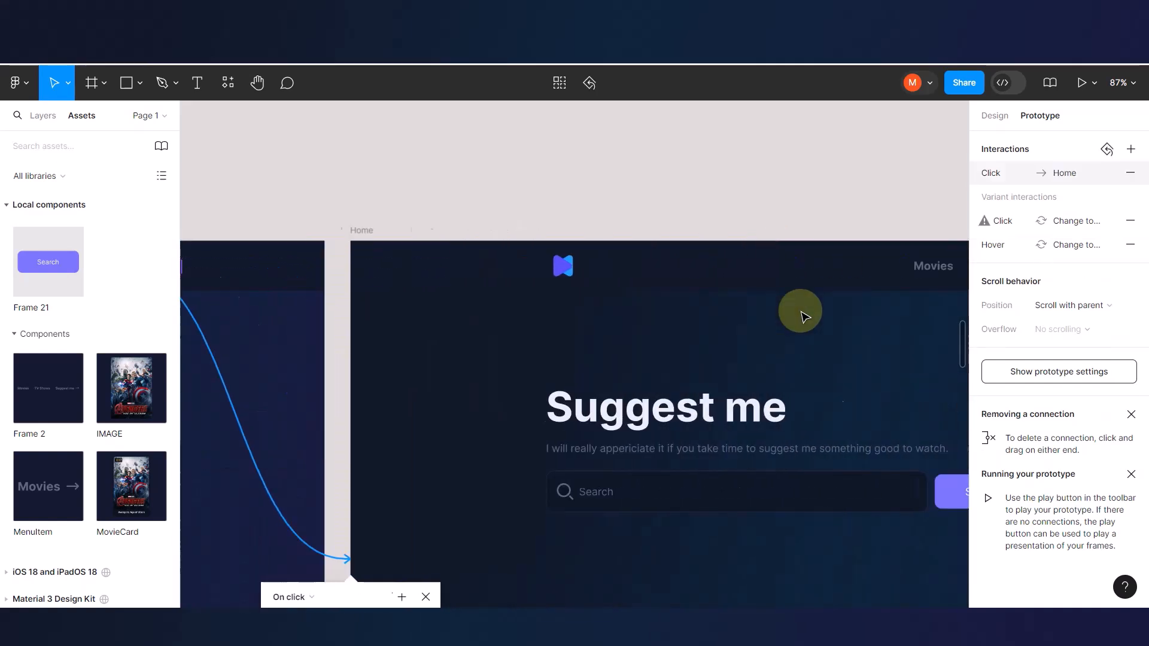
scroll(802, 311, right, 5)
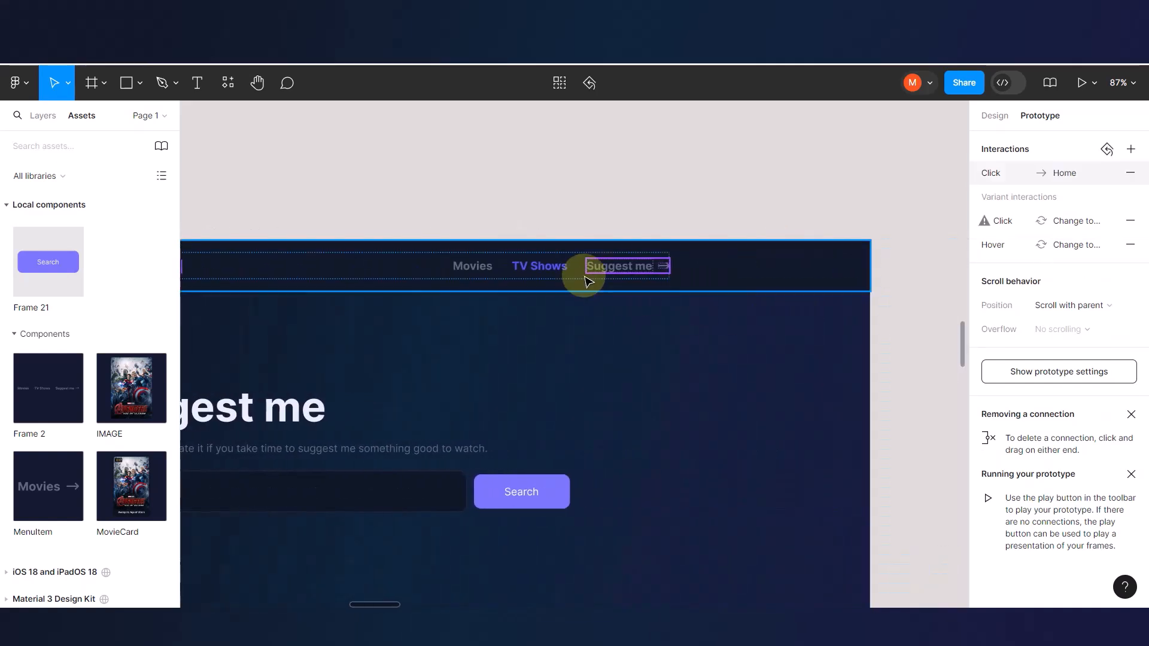
double_click(553, 266)
double_click(552, 267)
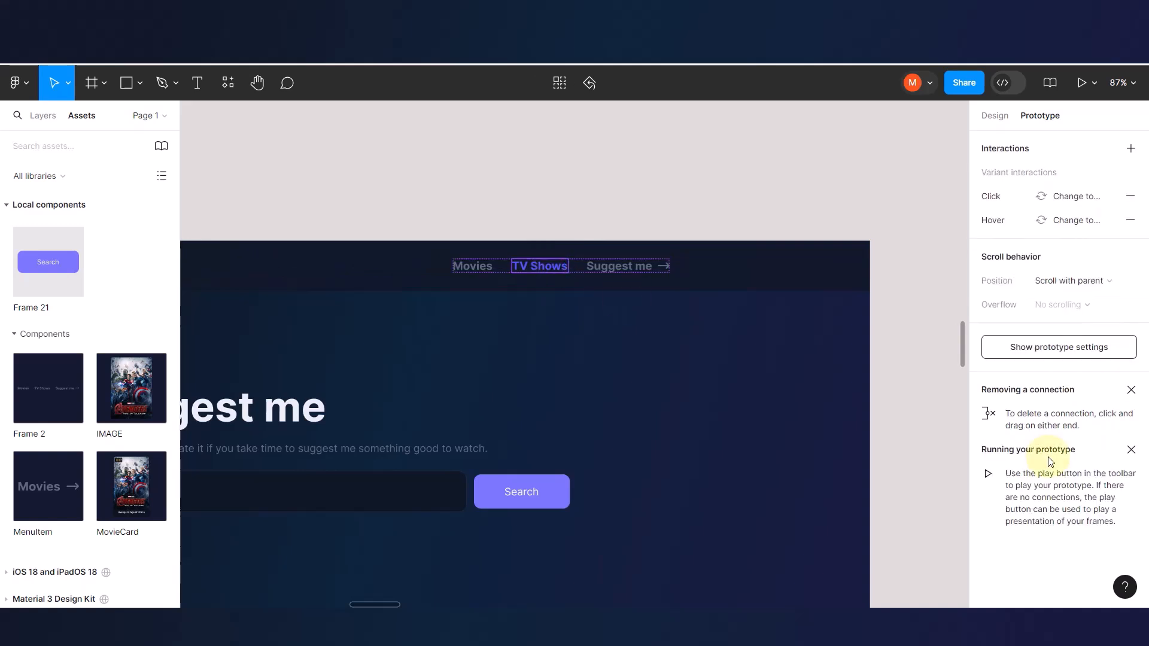
click(994, 118)
scroll(1041, 432, down, 2)
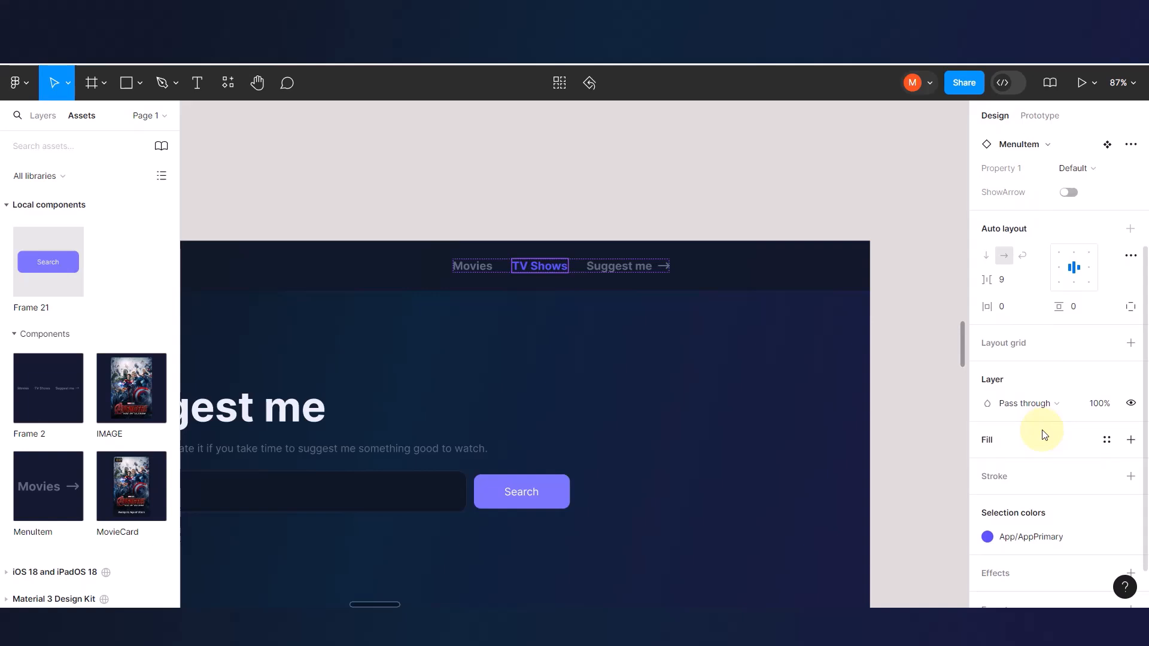
click(1010, 537)
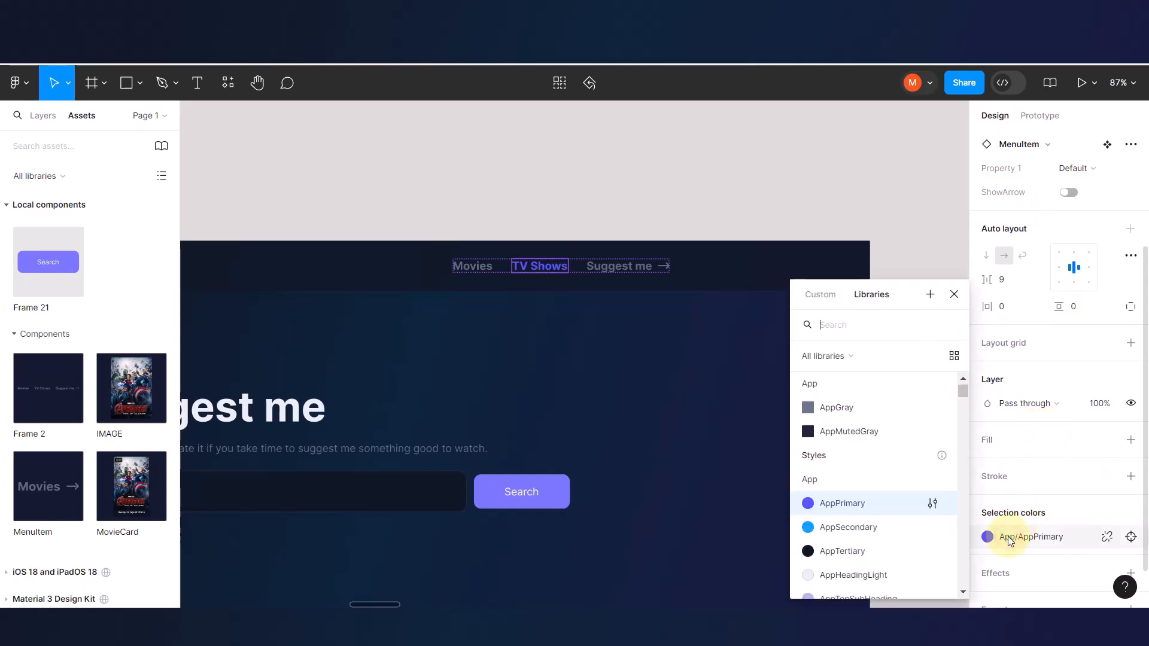
click(841, 410)
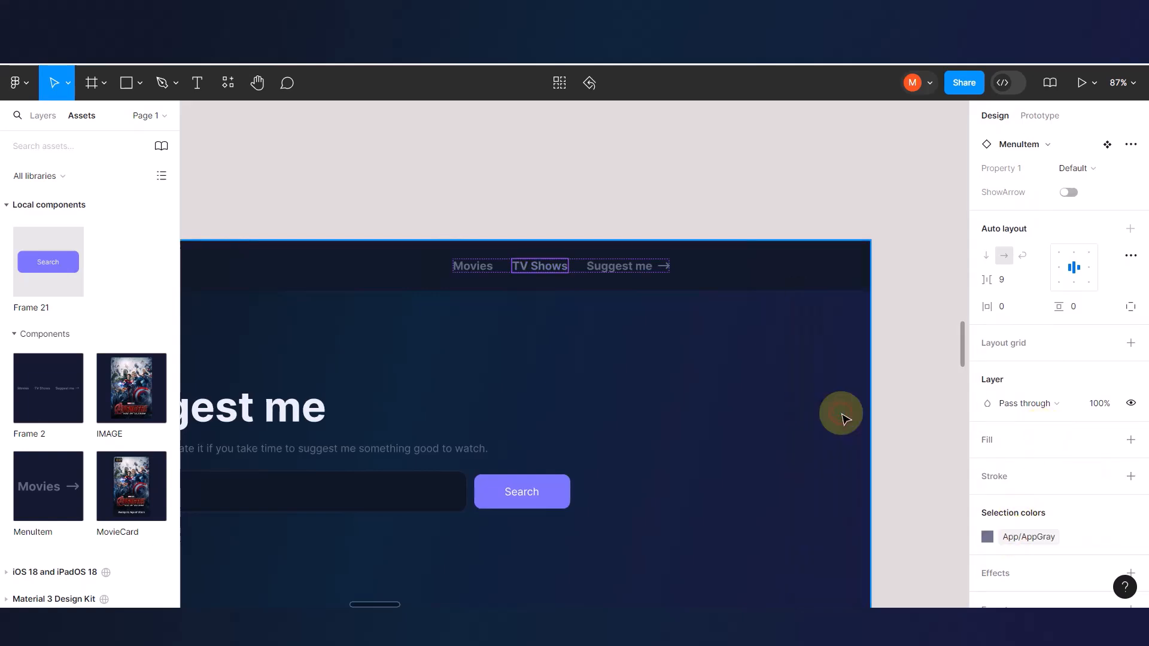
- Set the Suggest me menu item, including its arrow, to the AppPrimary color on the Suggest me page
double_click(626, 267)
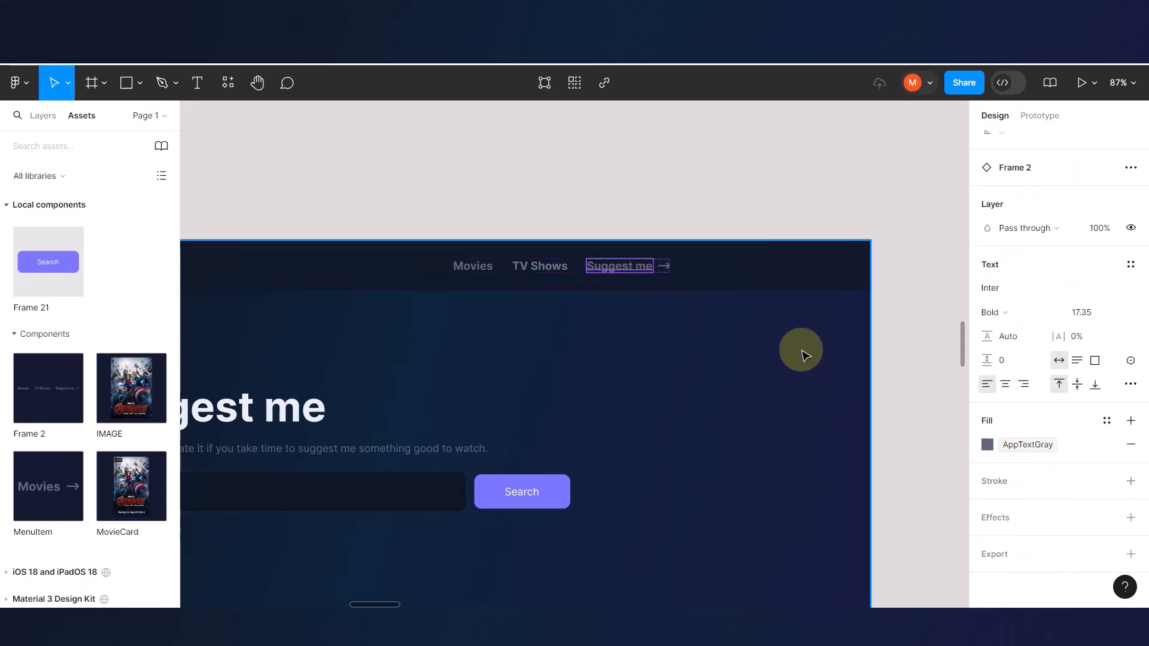
click(693, 187)
click(658, 274)
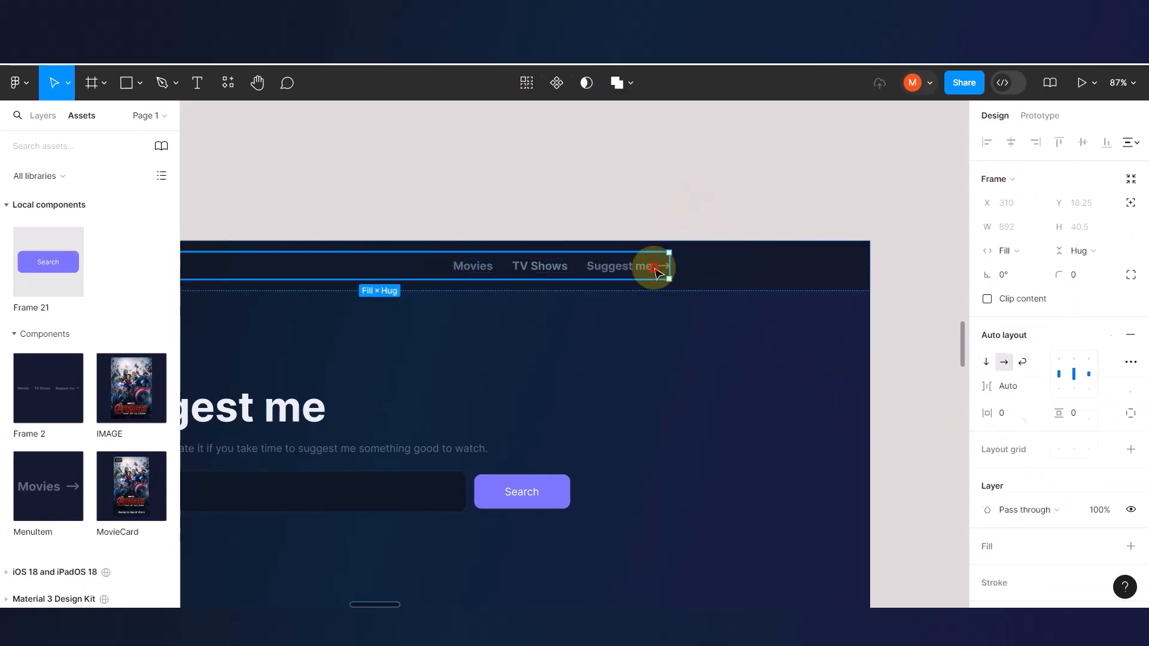
double_click(654, 265)
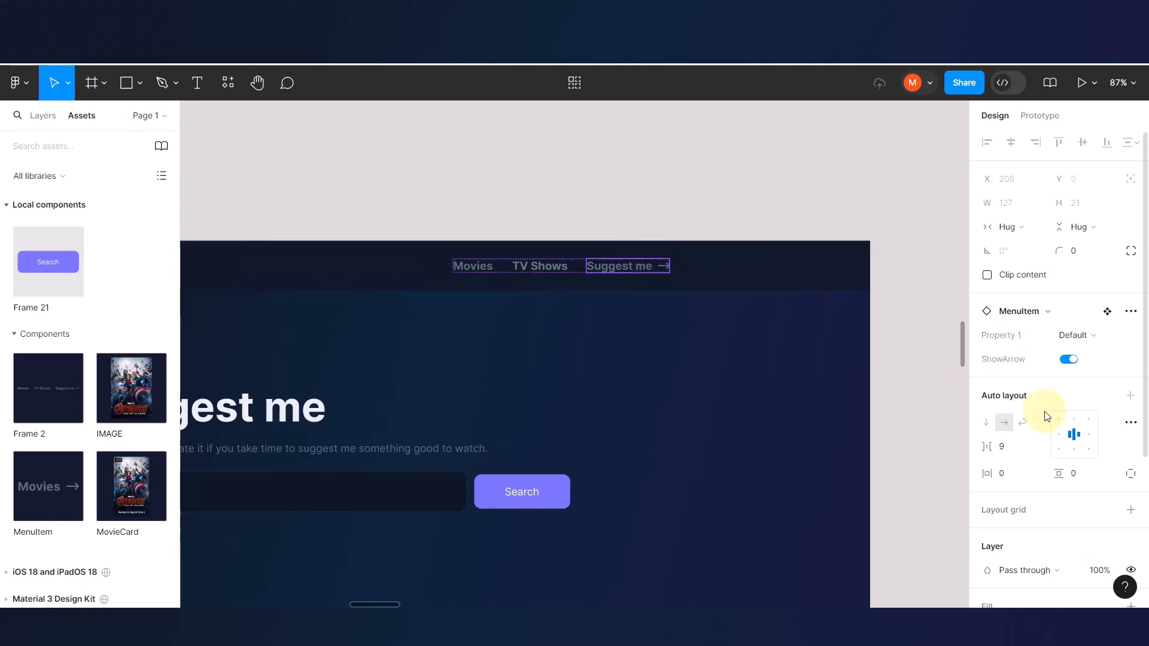
scroll(1047, 454, down, 5)
click(1020, 534)
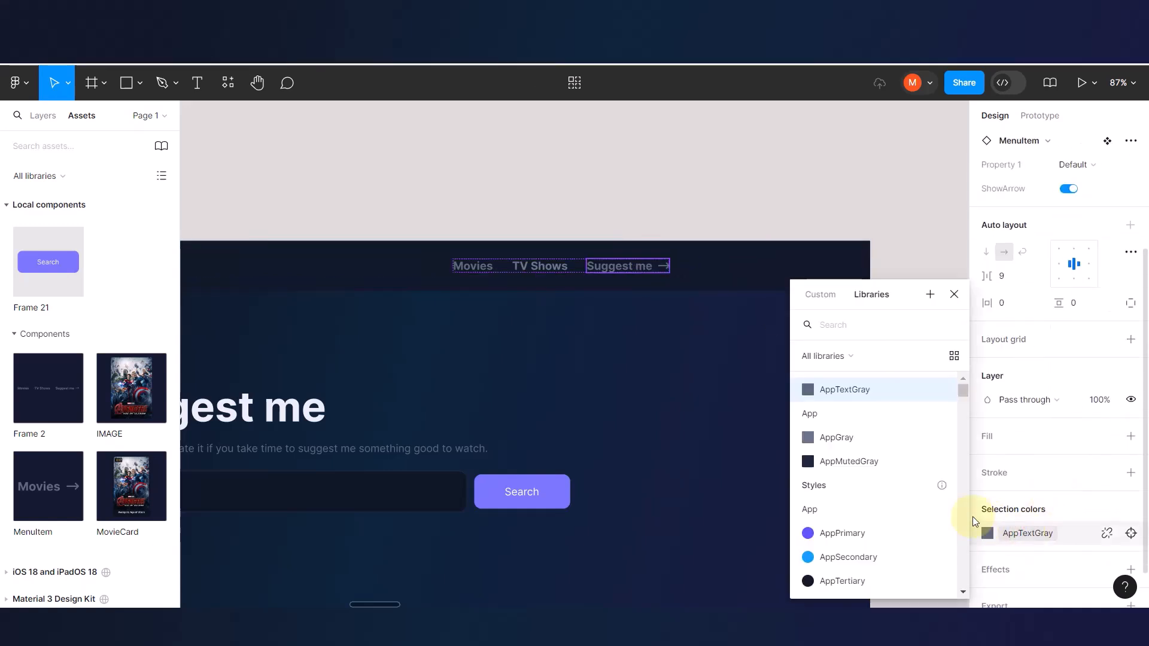
click(838, 532)
click(698, 211)
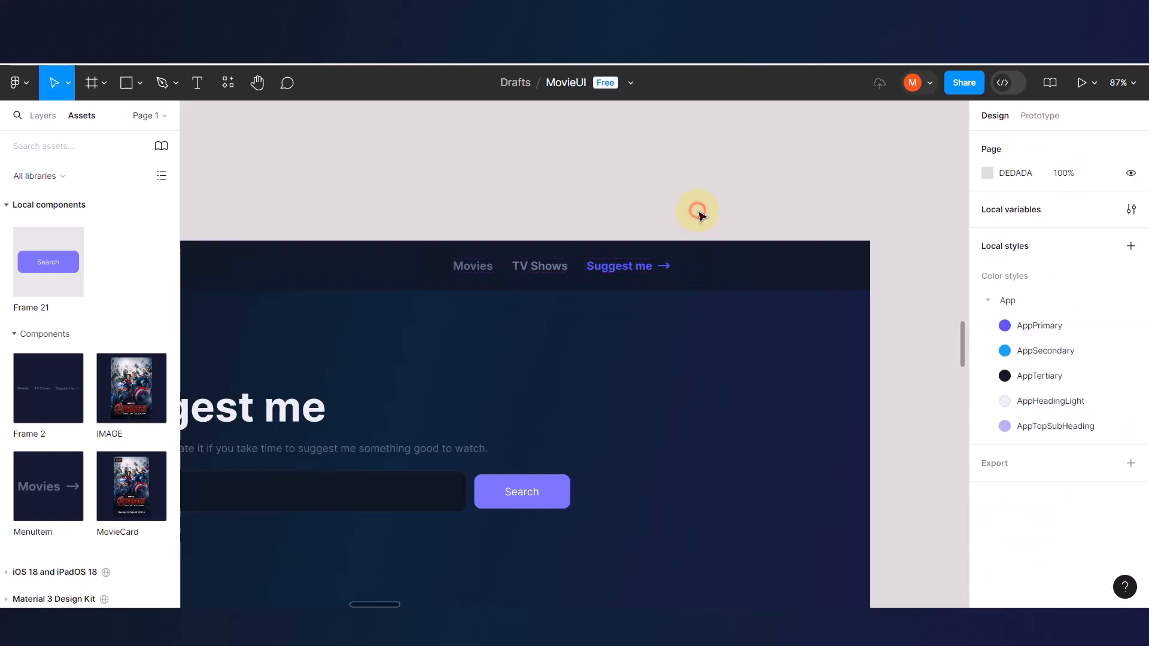
- Link the TV Shows menu item on the Suggest me page to the TV Shows page with a prototype connection
scroll(597, 288, down, 4)
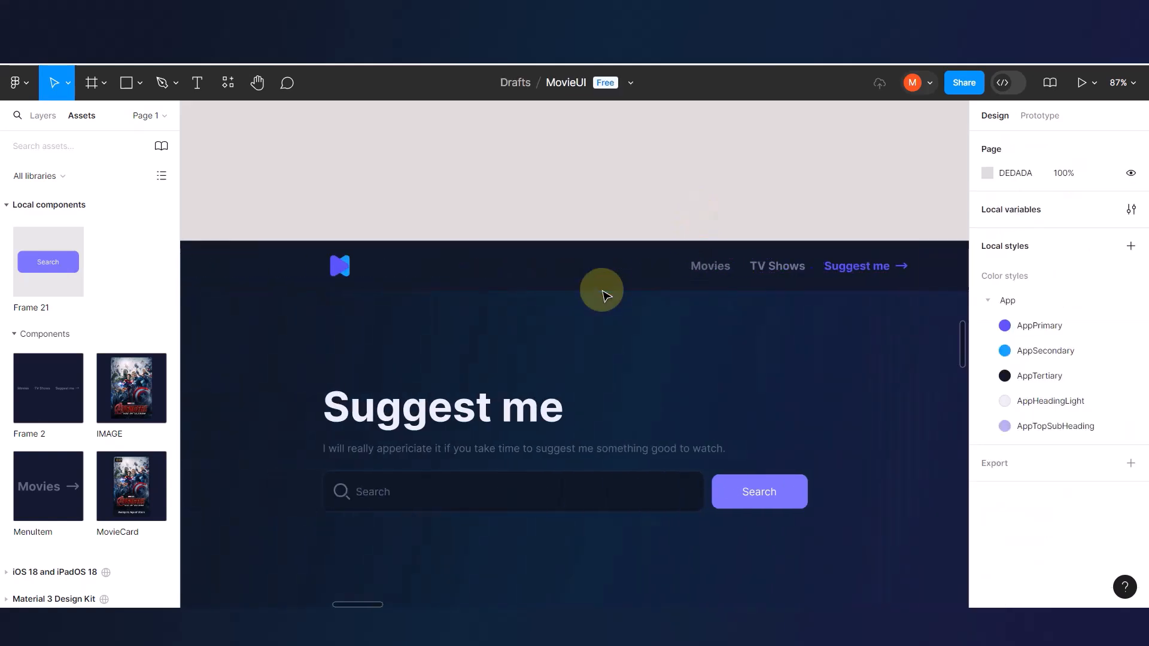
double_click(732, 273)
double_click(738, 274)
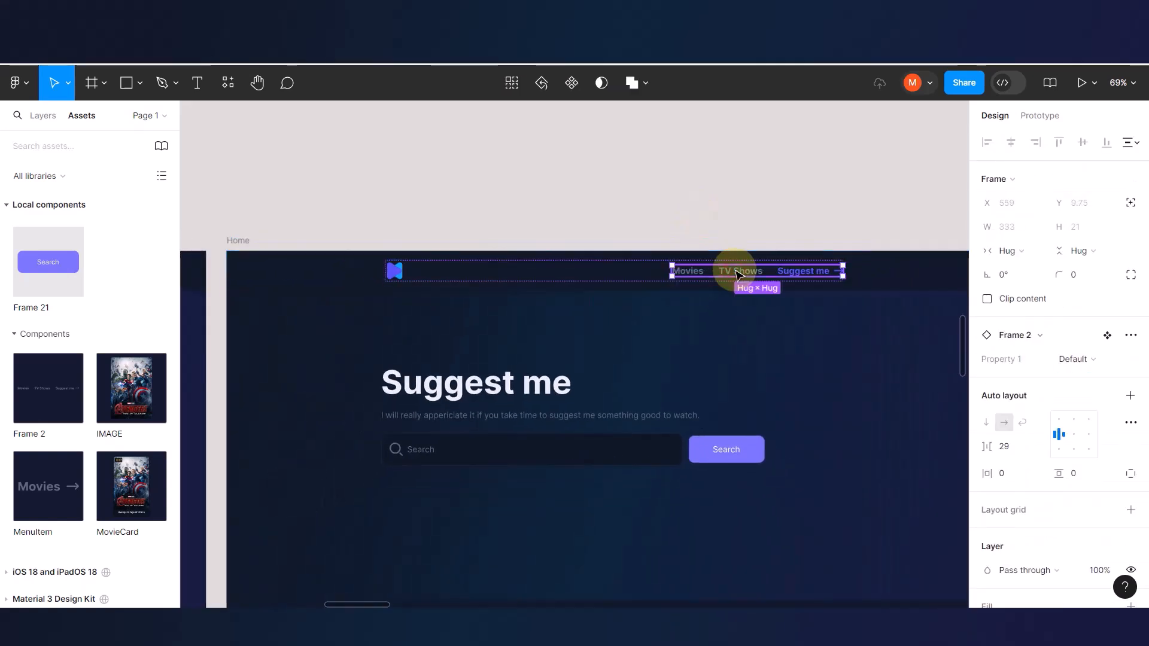
double_click(739, 274)
scroll(738, 274, down, 5)
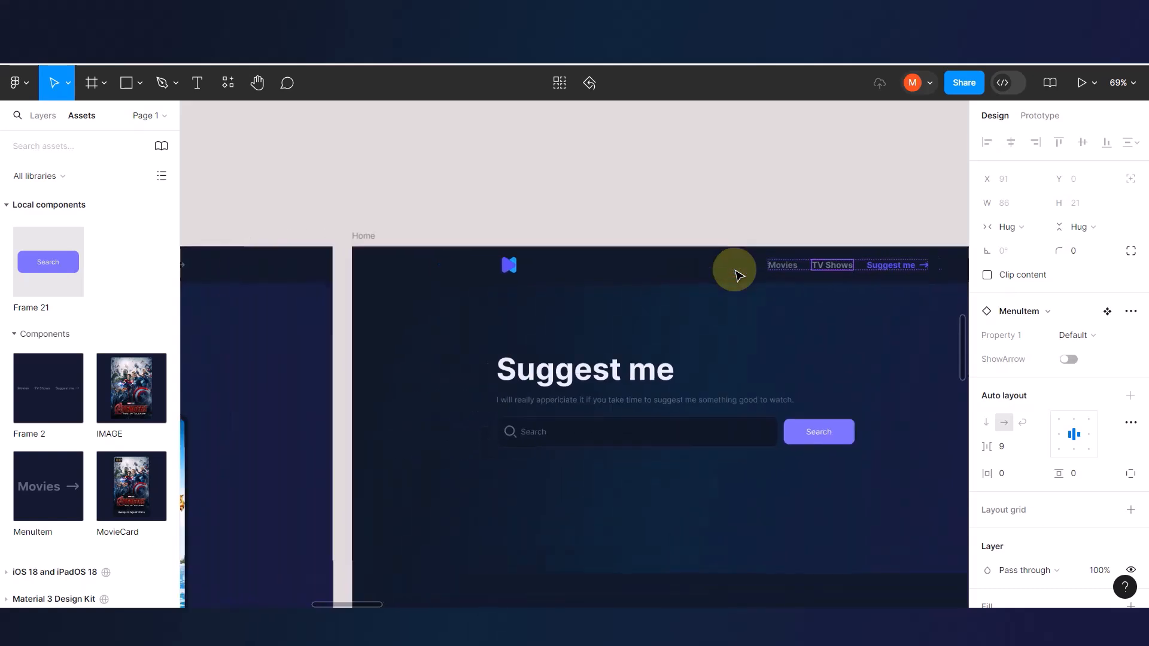
scroll(735, 271, left, 1)
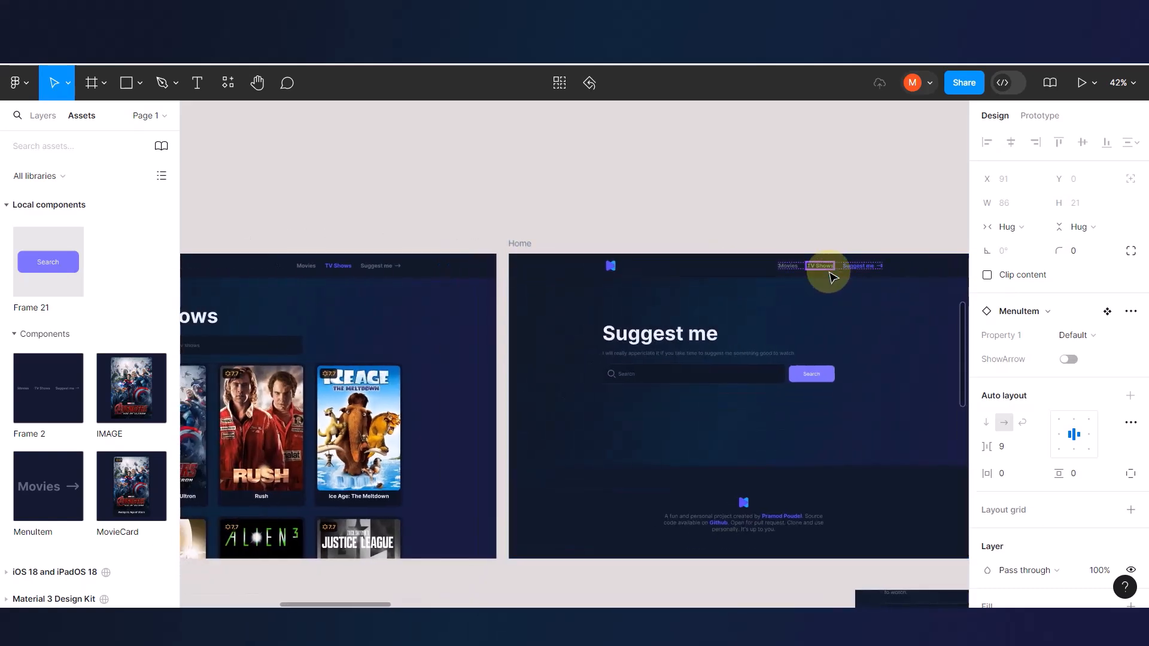
click(1039, 116)
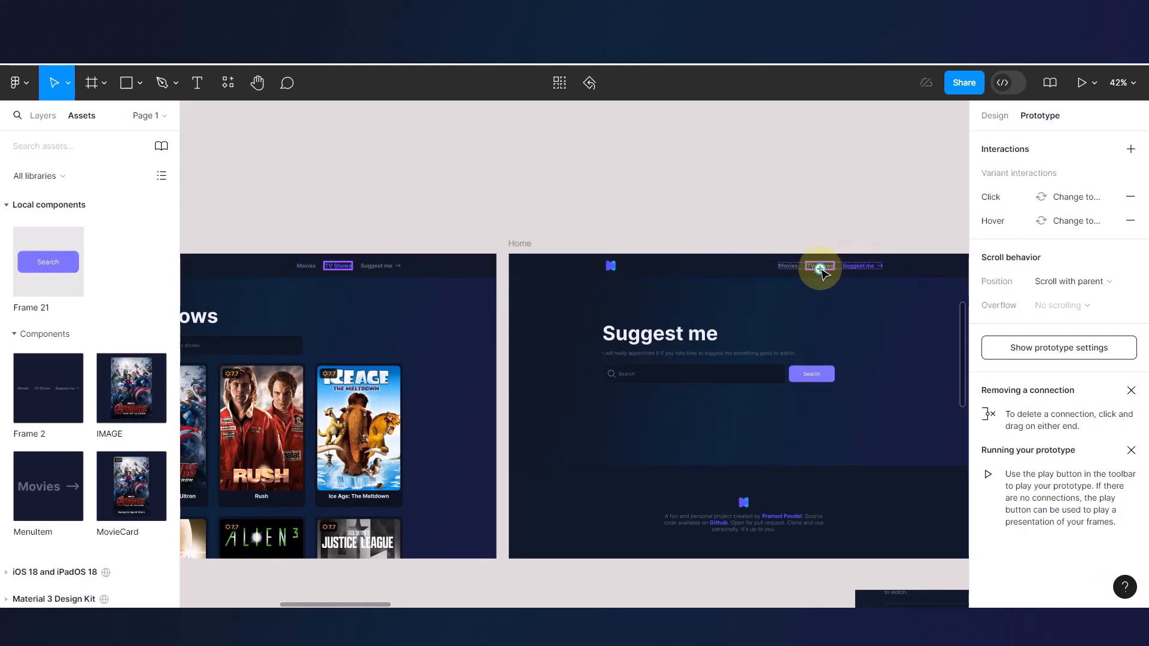
drag(819, 268, 493, 357)
click(761, 196)
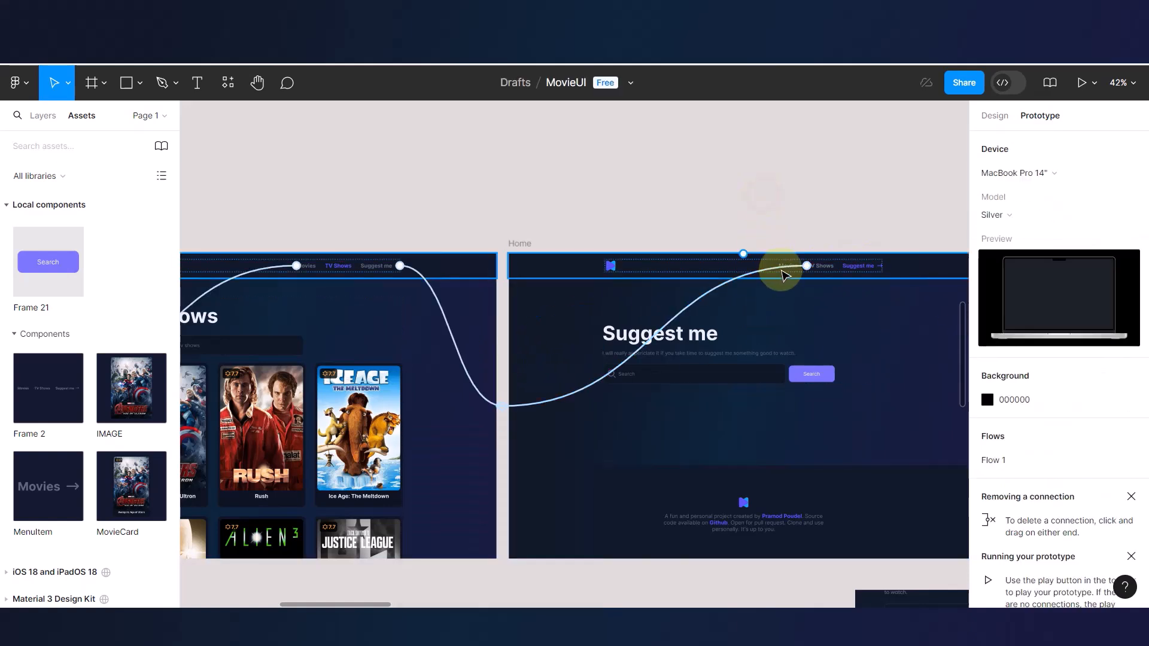
- Examine the prototype connections between the navigation menus of the Movies, TV Shows and Suggest me pages
scroll(783, 281, up, 5)
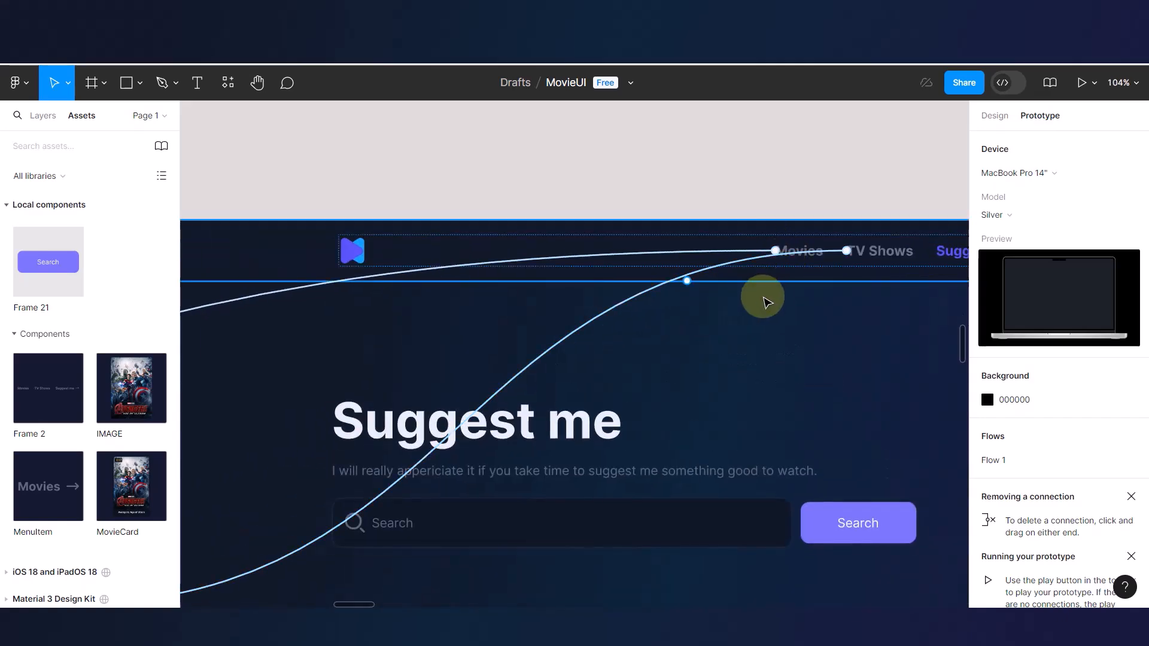
scroll(761, 295, down, 5)
scroll(765, 299, down, 4)
scroll(762, 299, up, 1)
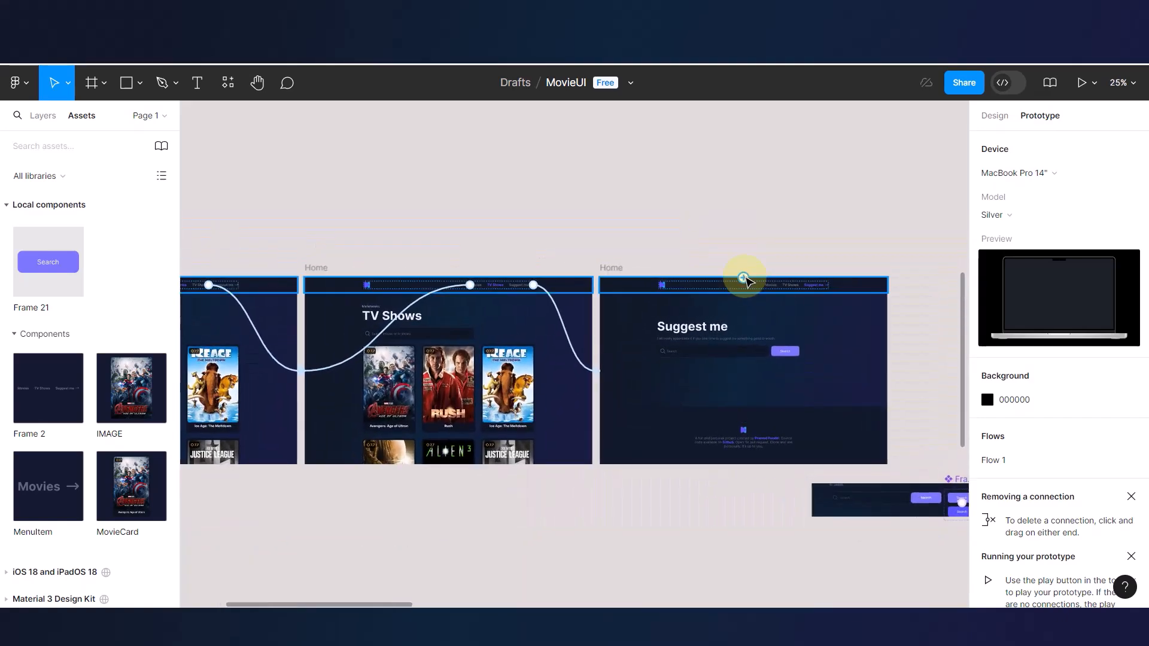
scroll(772, 292, up, 3)
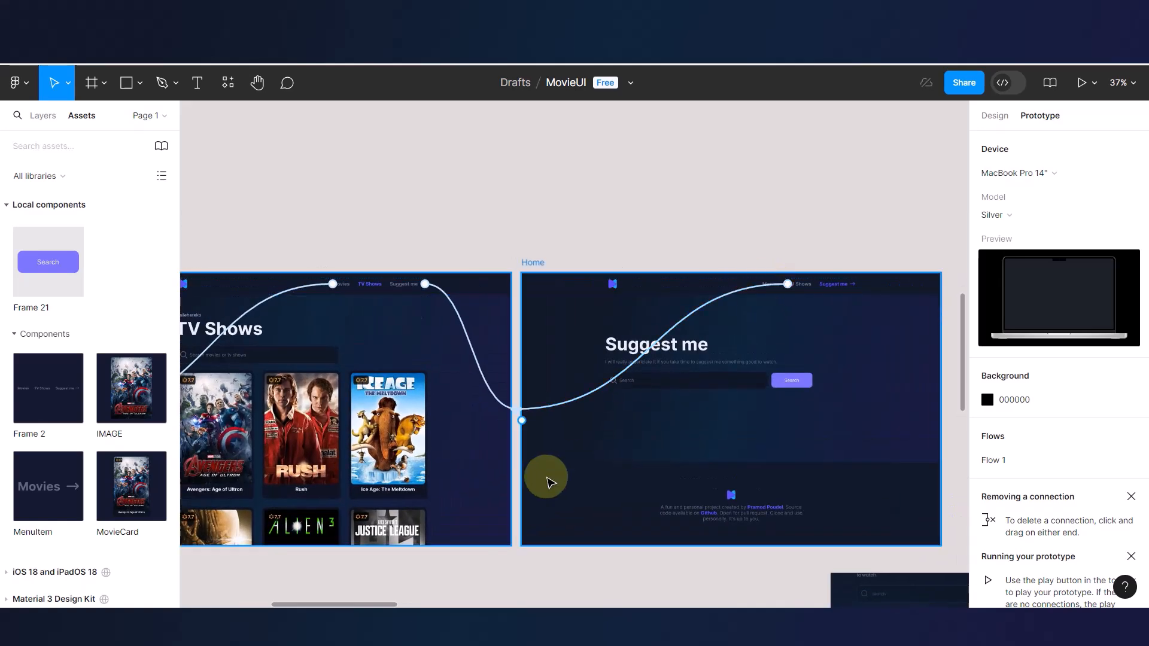
click(518, 418)
scroll(518, 419, up, 10)
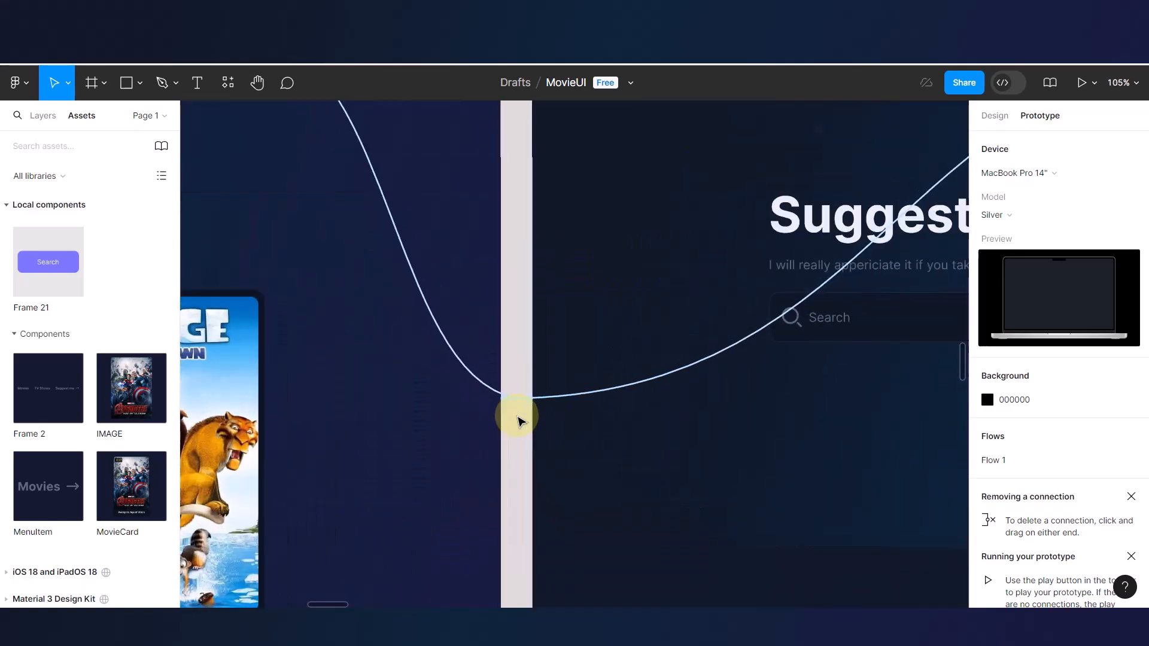
scroll(500, 388, down, 6)
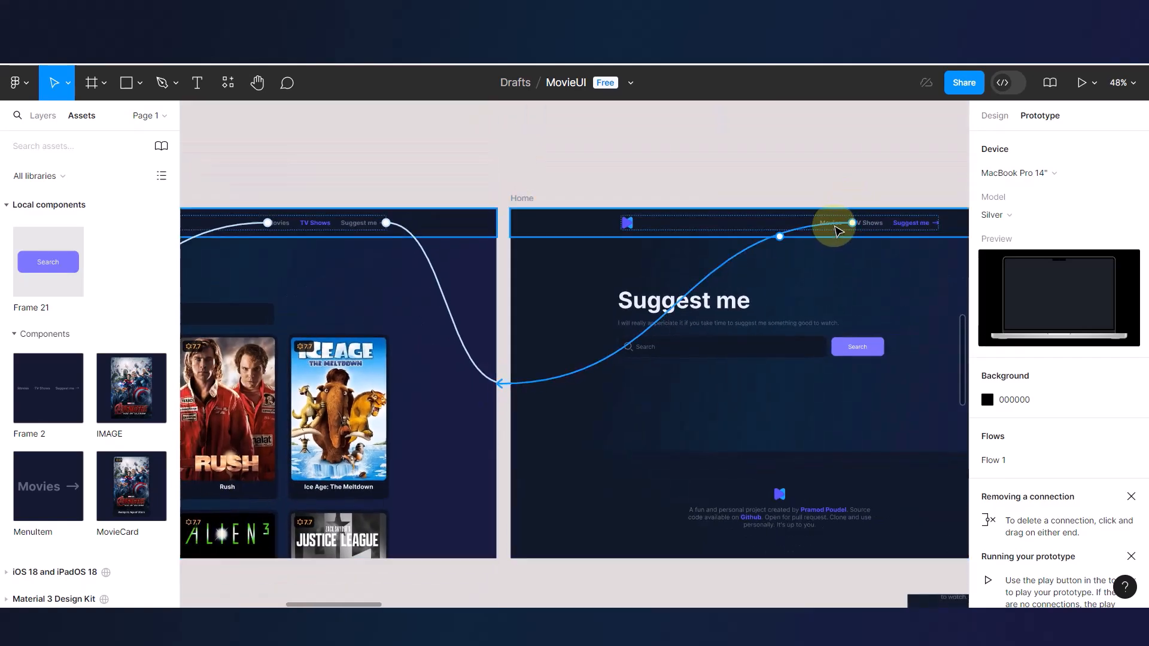
scroll(831, 225, up, 7)
scroll(833, 227, down, 8)
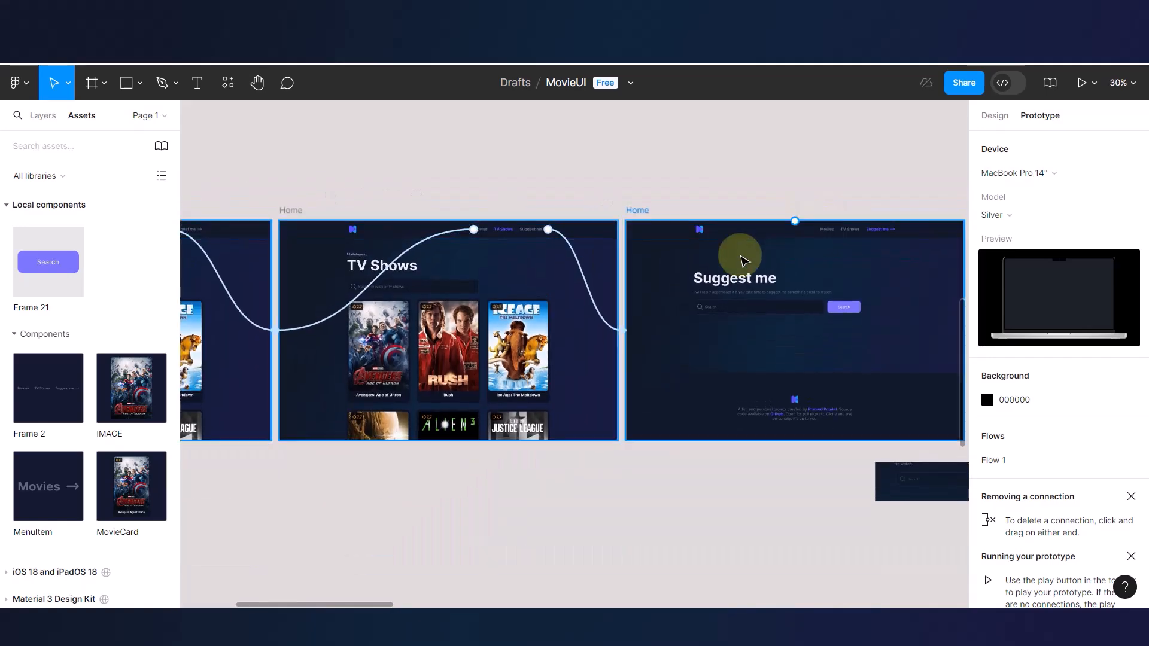
scroll(743, 257, down, 3)
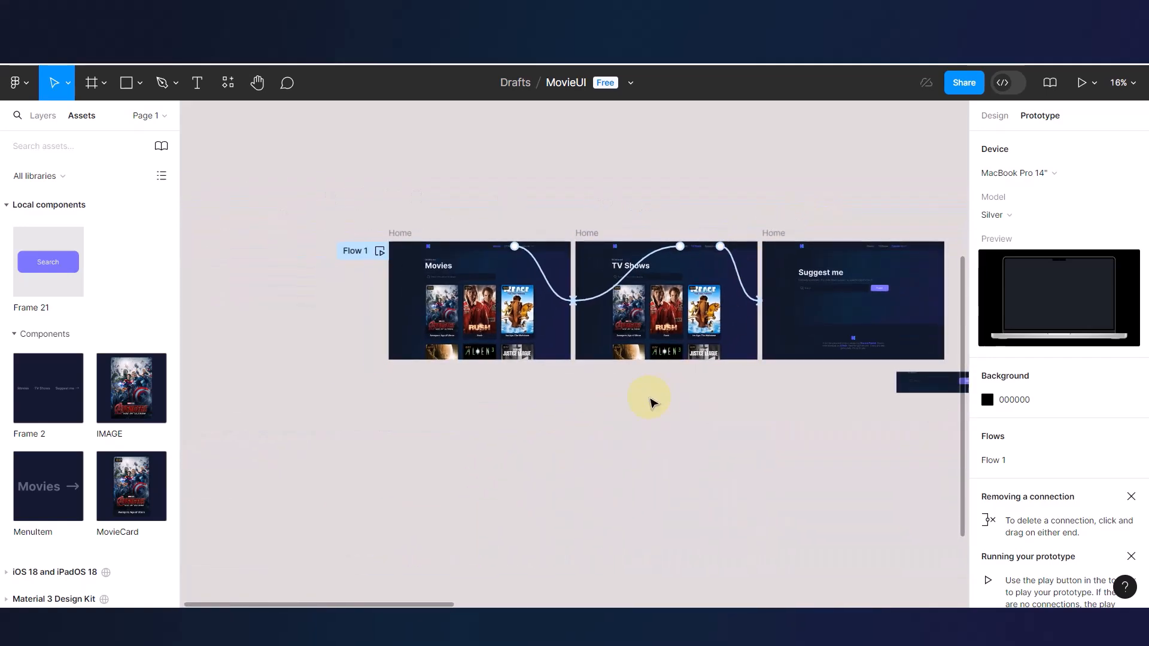
scroll(652, 402, right, 2)
- Switch to the prototype preview and test the menu links to TV Shows, Suggest me and back to Movies
click(637, 276)
click(379, 216)
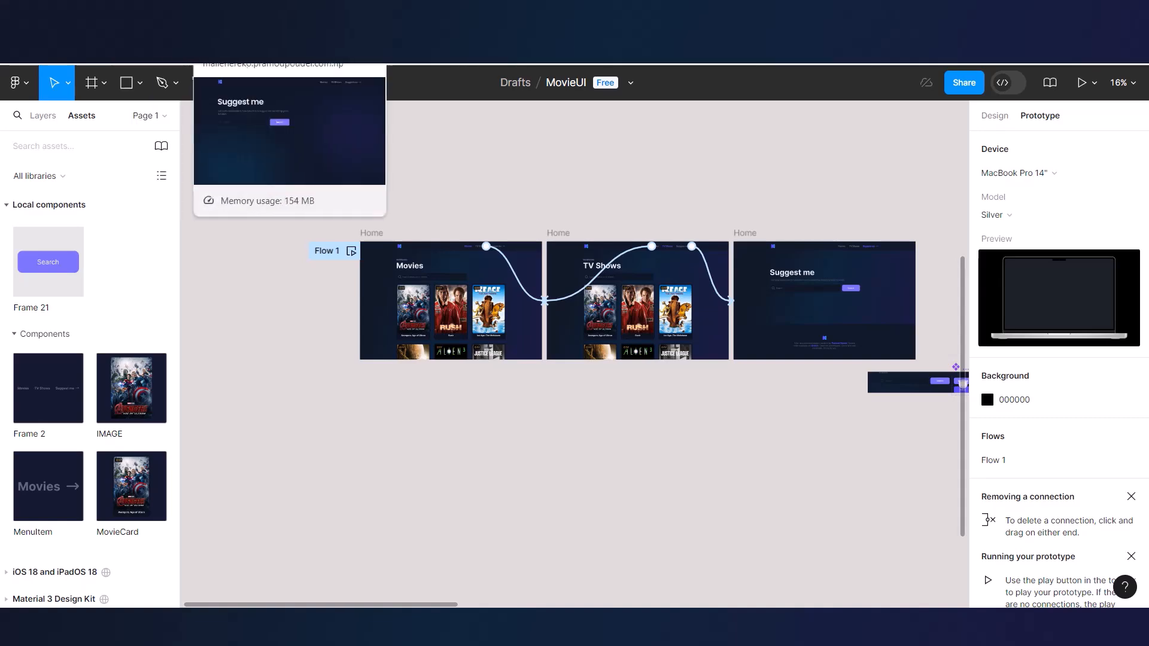
click(146, 12)
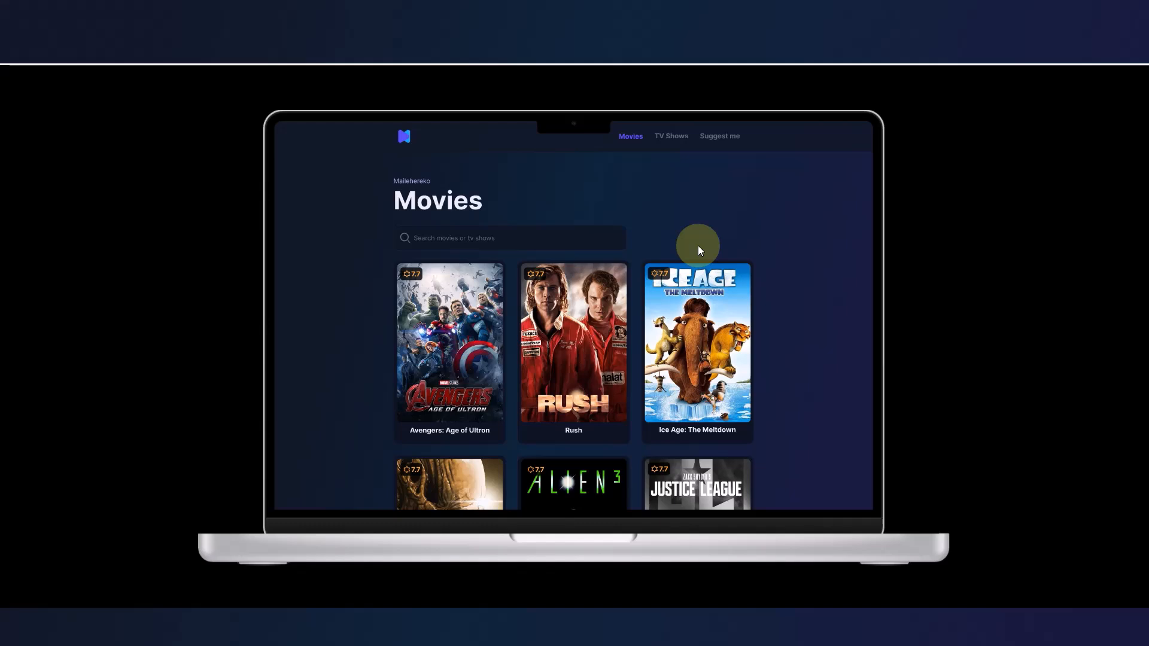
click(671, 140)
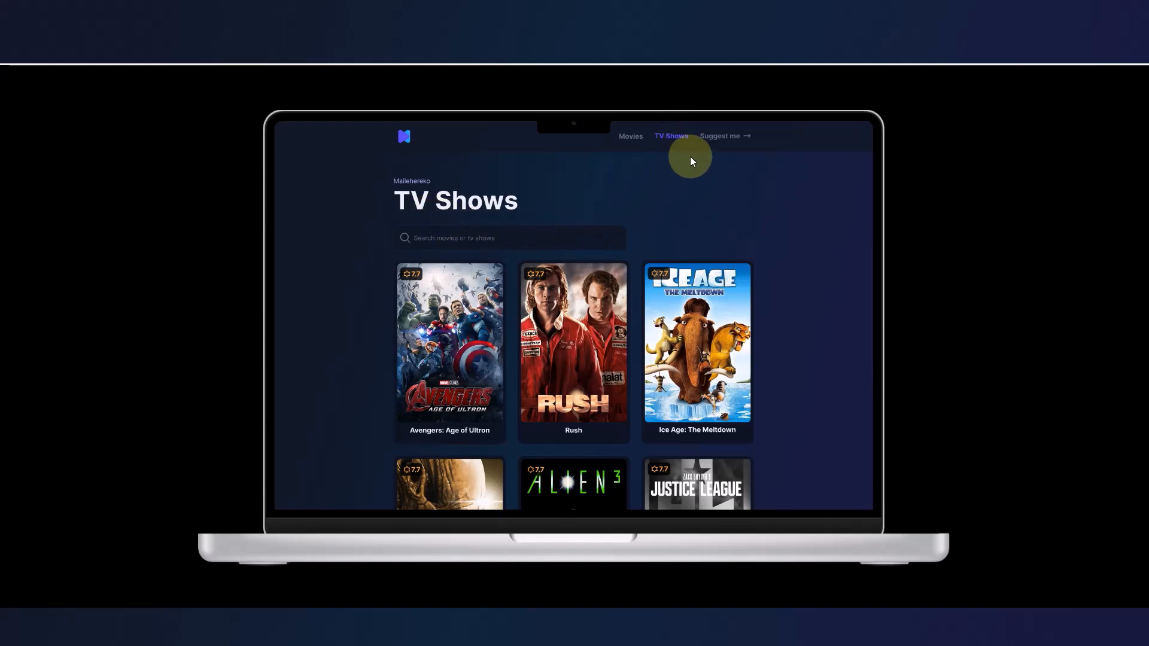
click(724, 137)
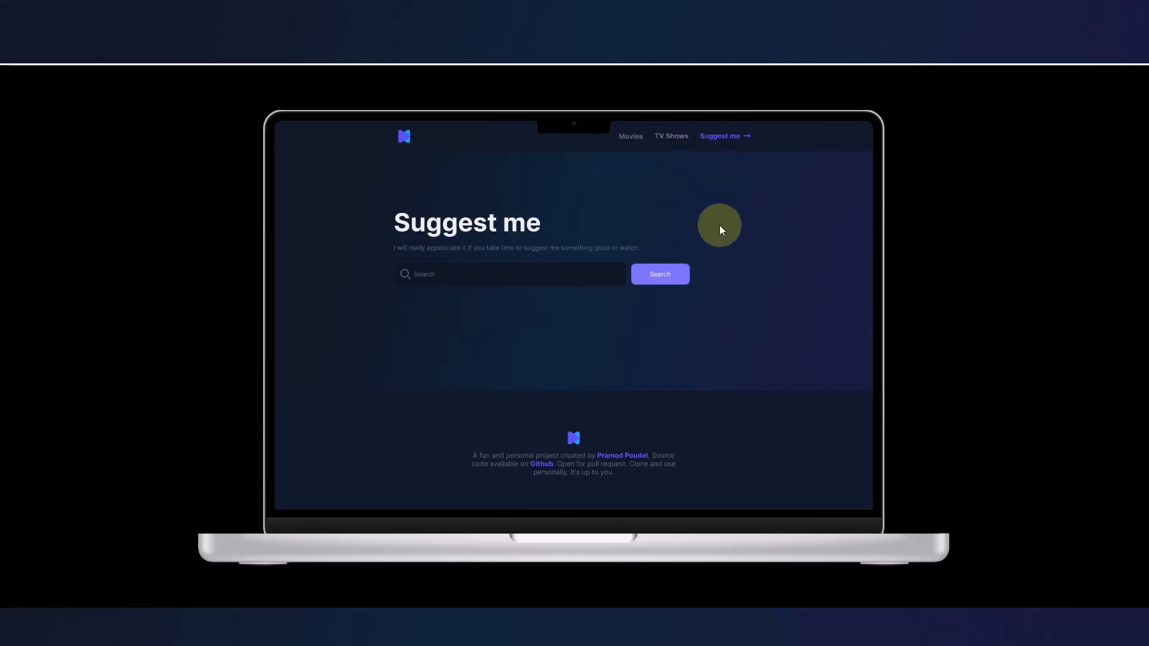
click(630, 139)
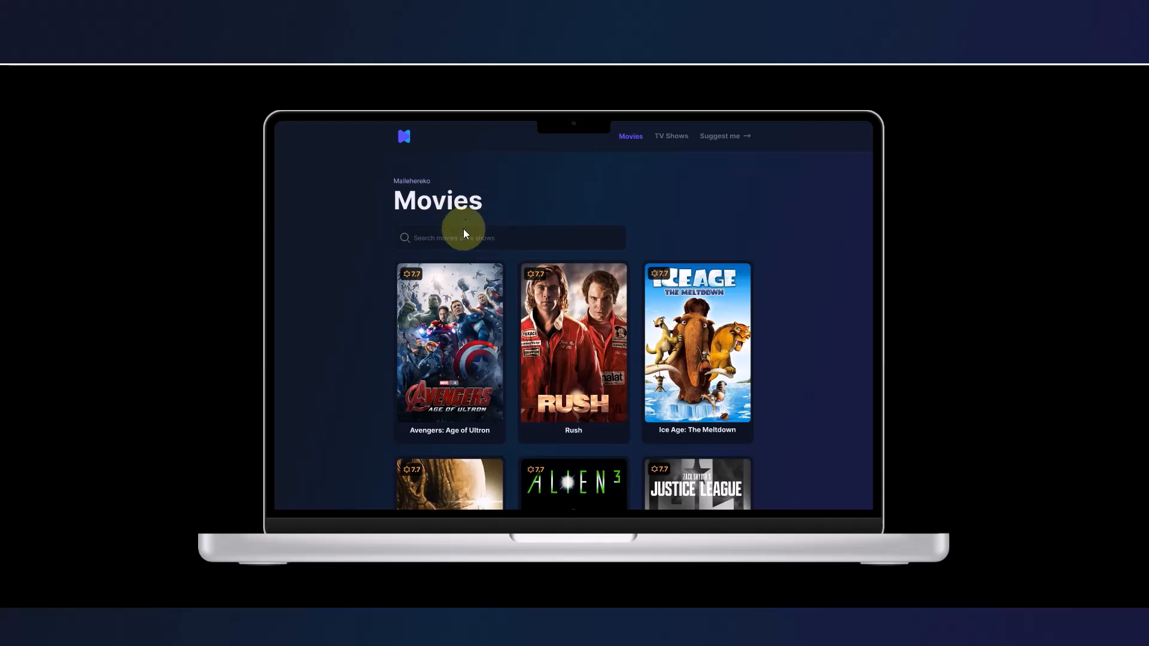
- Check how the Movies and TV Shows pages scroll in the preview, ending by following the Suggest me link
scroll(693, 303, down, 2)
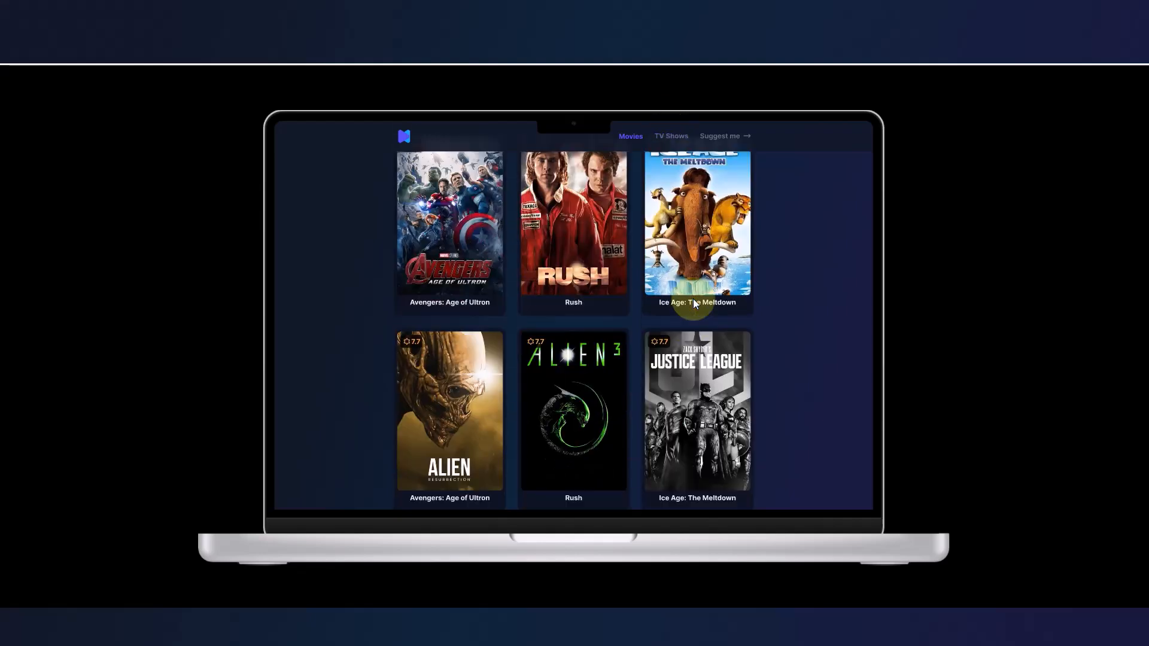
scroll(693, 302, down, 5)
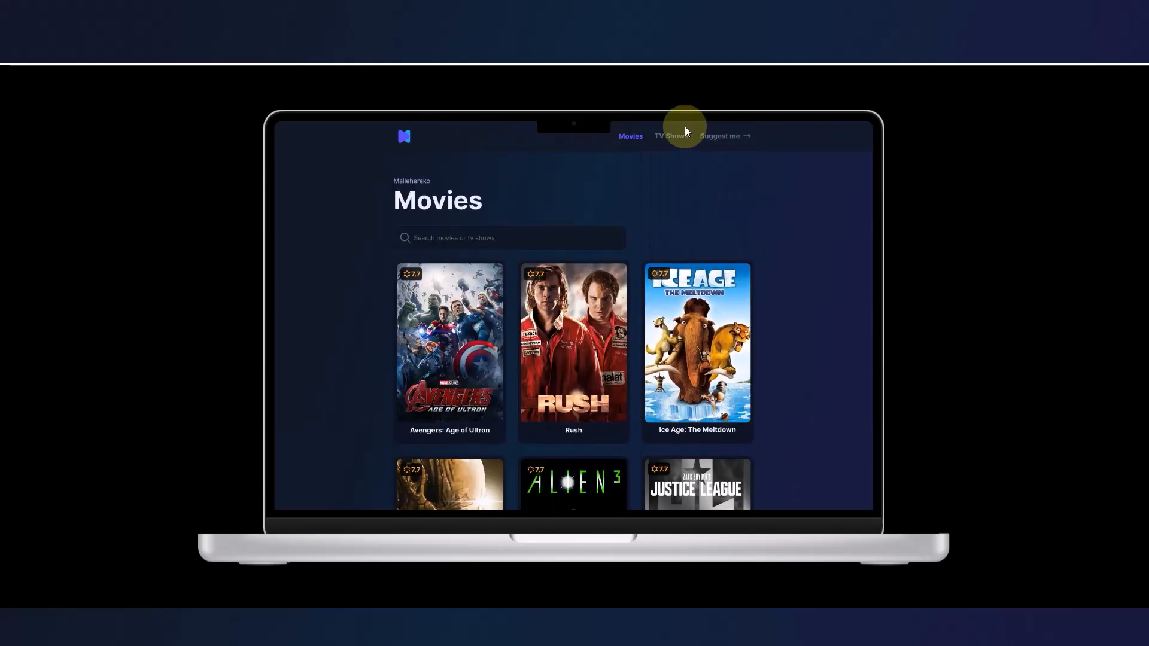
click(673, 137)
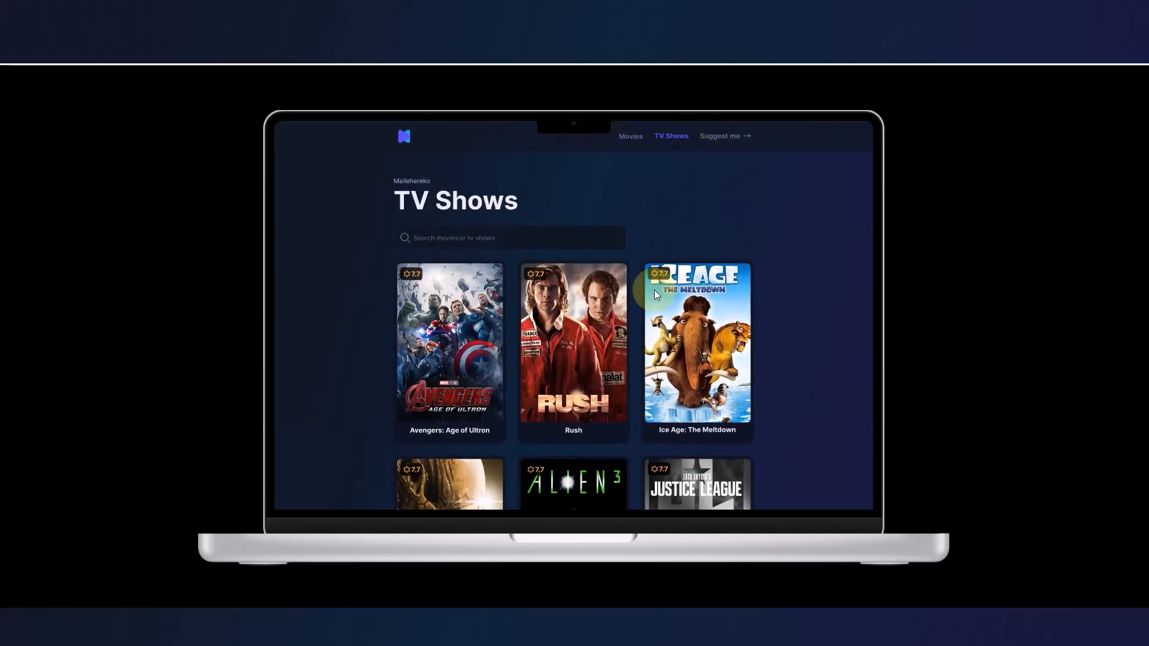
scroll(654, 292, down, 2)
scroll(655, 293, down, 3)
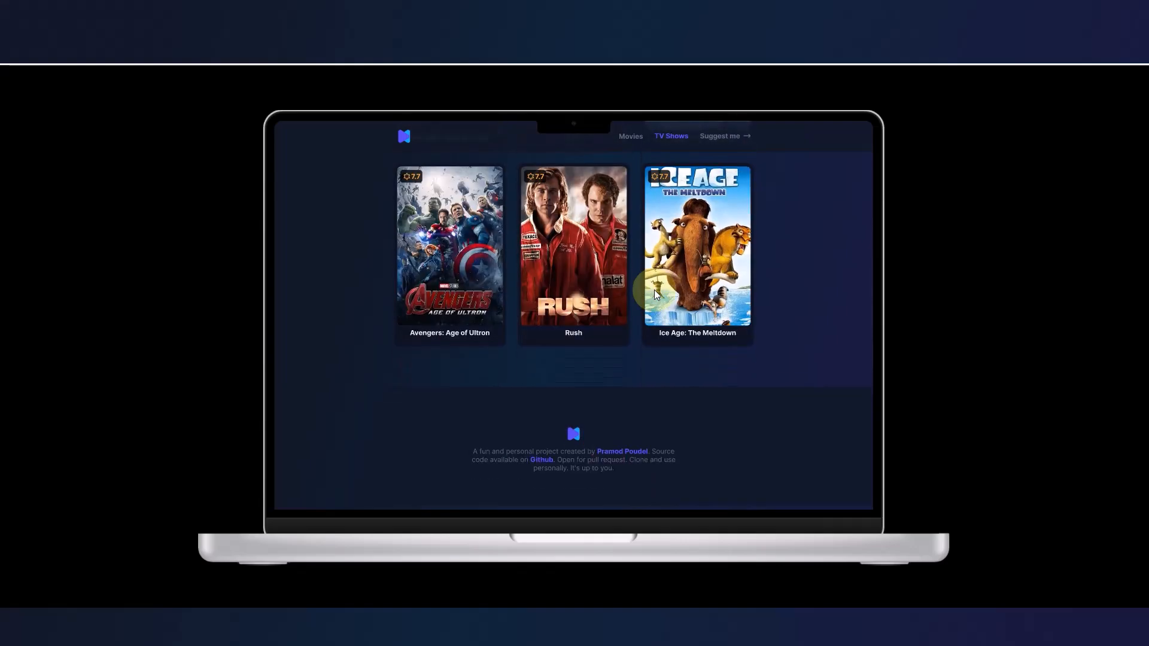
scroll(654, 292, up, 5)
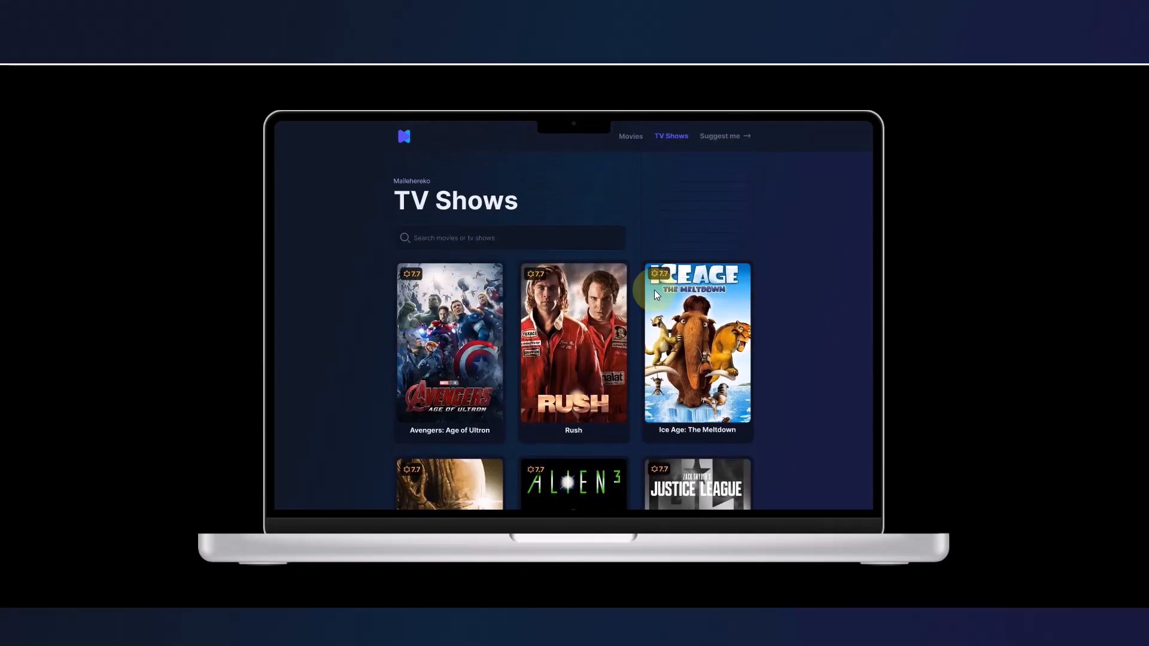
click(723, 138)
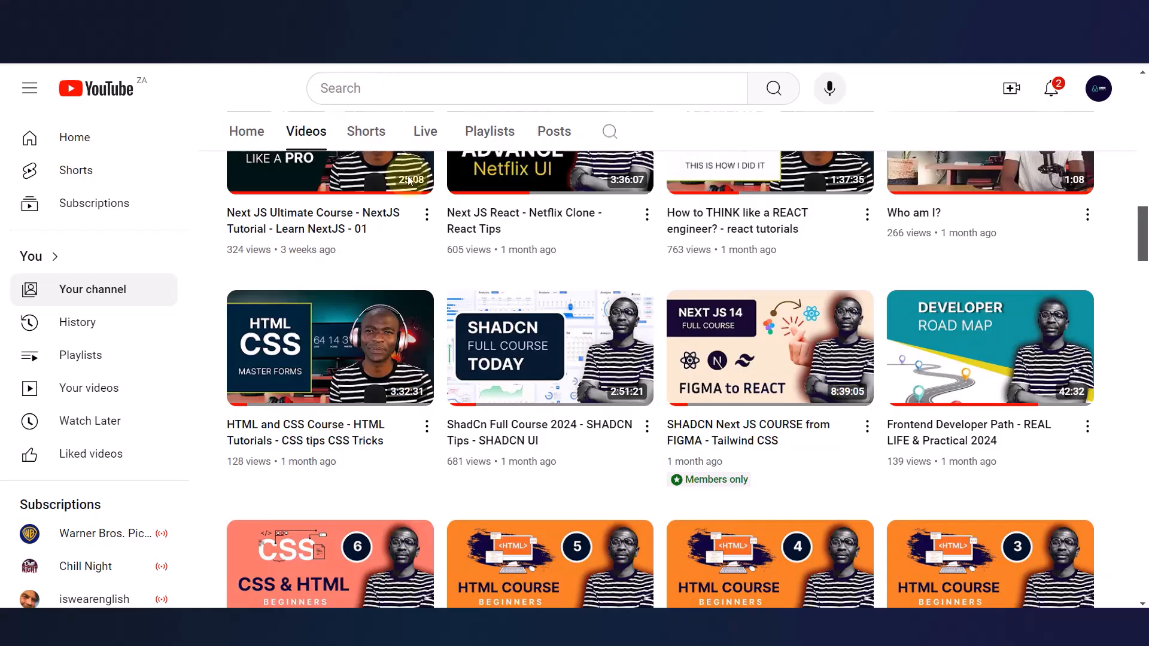
- Look through the video list of the Coded Design channel on YouTube
scroll(514, 291, up, 8)
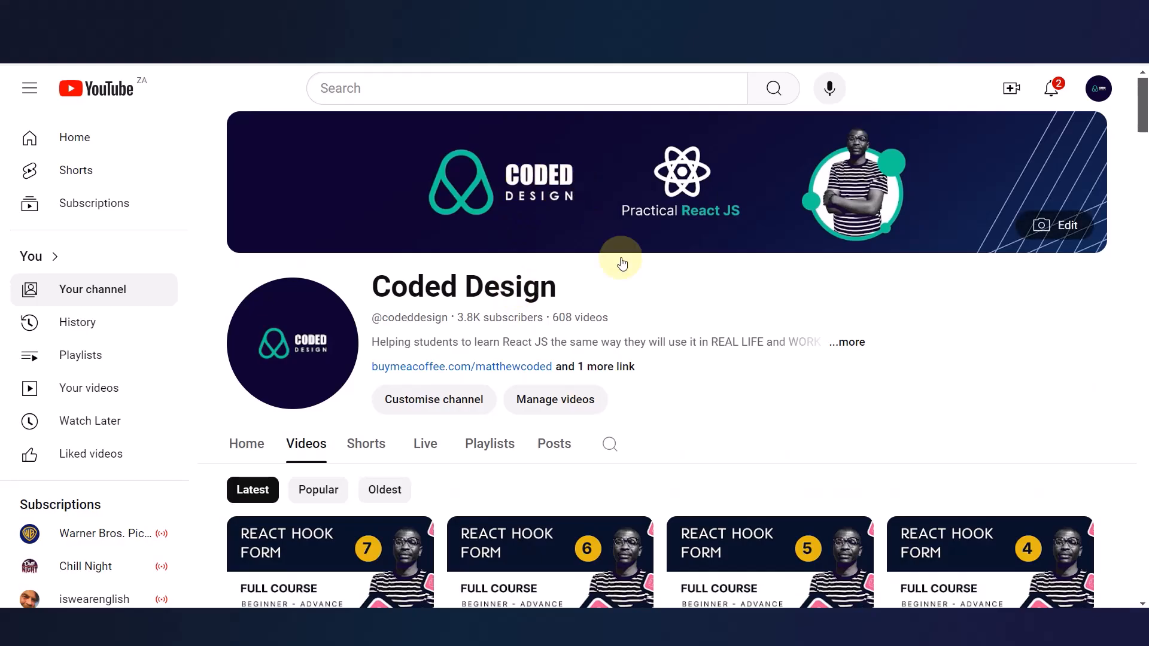
scroll(672, 424, down, 20)
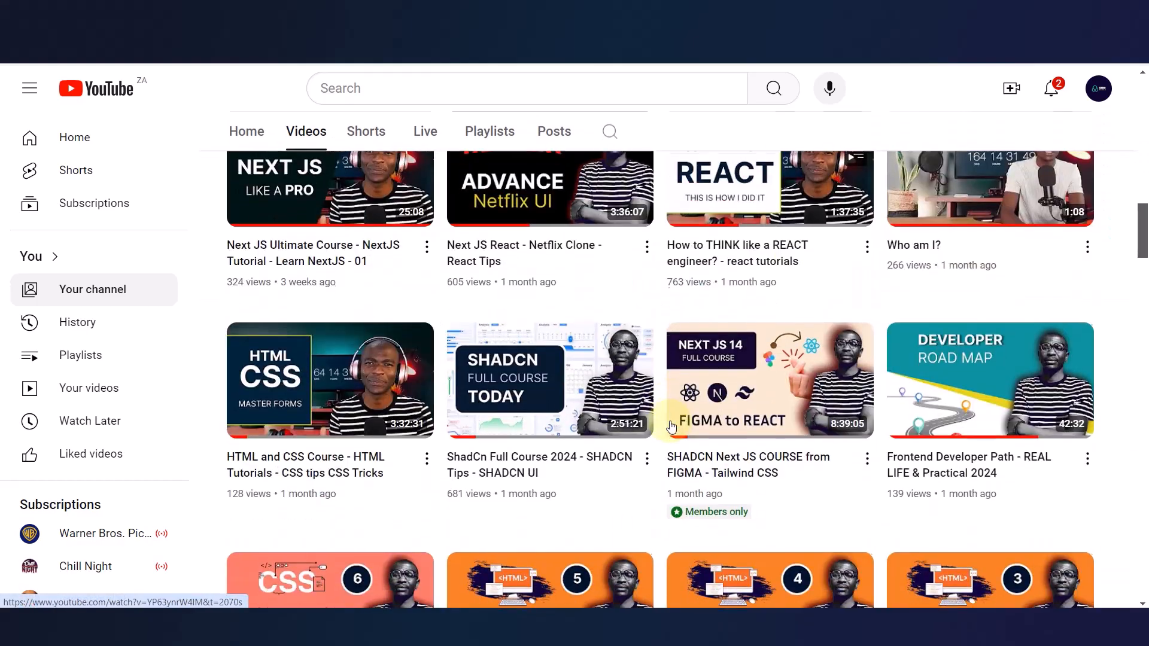
scroll(671, 426, down, 14)
scroll(672, 426, up, 14)
scroll(672, 426, up, 10)
scroll(672, 426, up, 5)
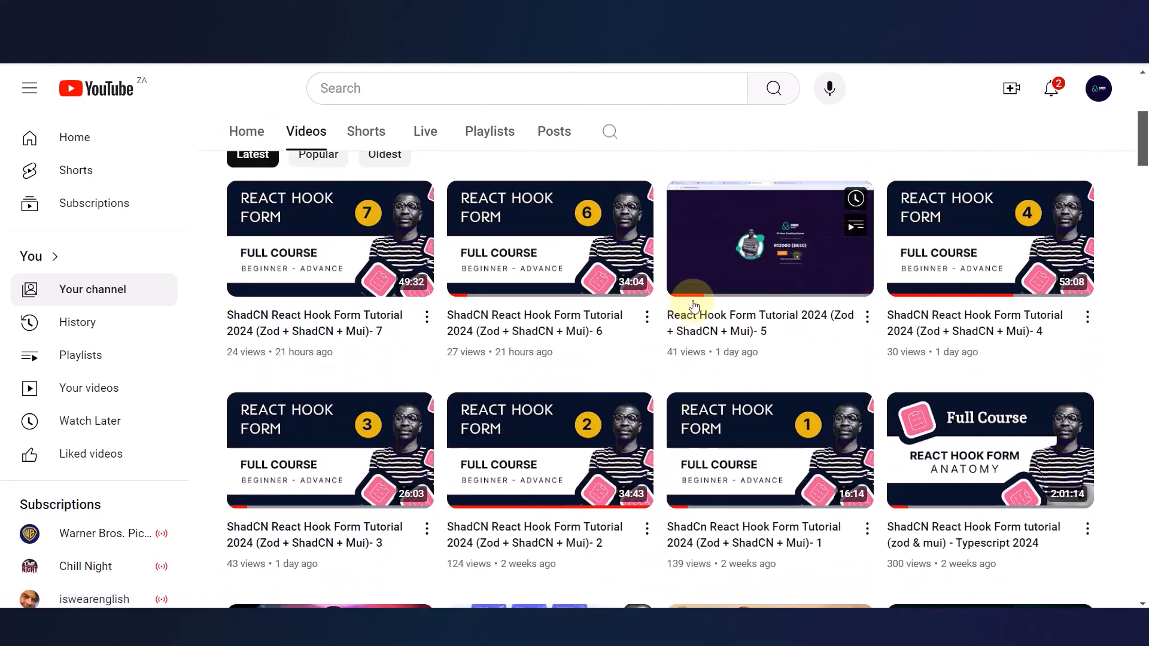
scroll(608, 228, up, 5)
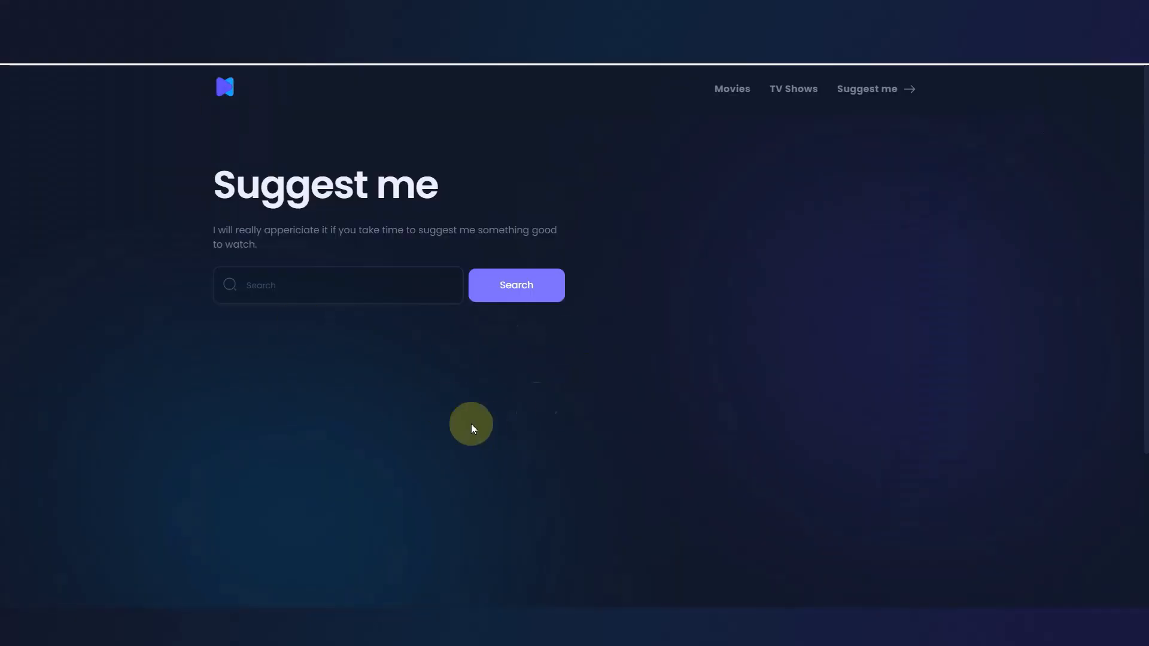
- Open the creator's portfolio site from the reference website's footer and go to its About page
scroll(654, 386, down, 4)
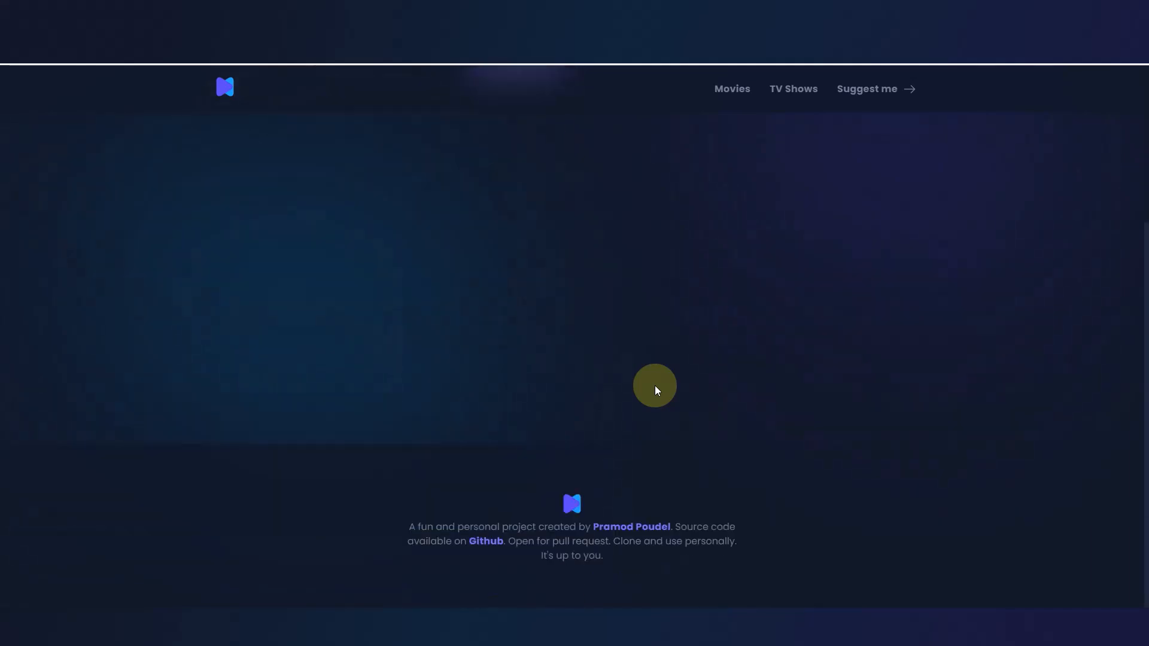
click(638, 528)
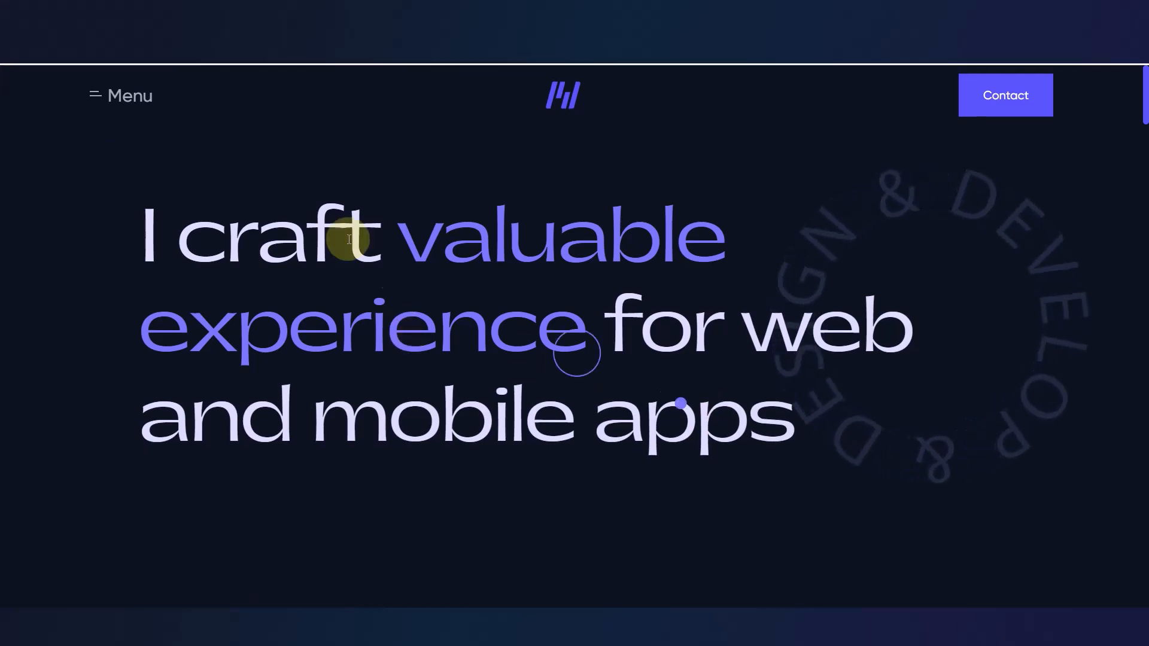
click(94, 94)
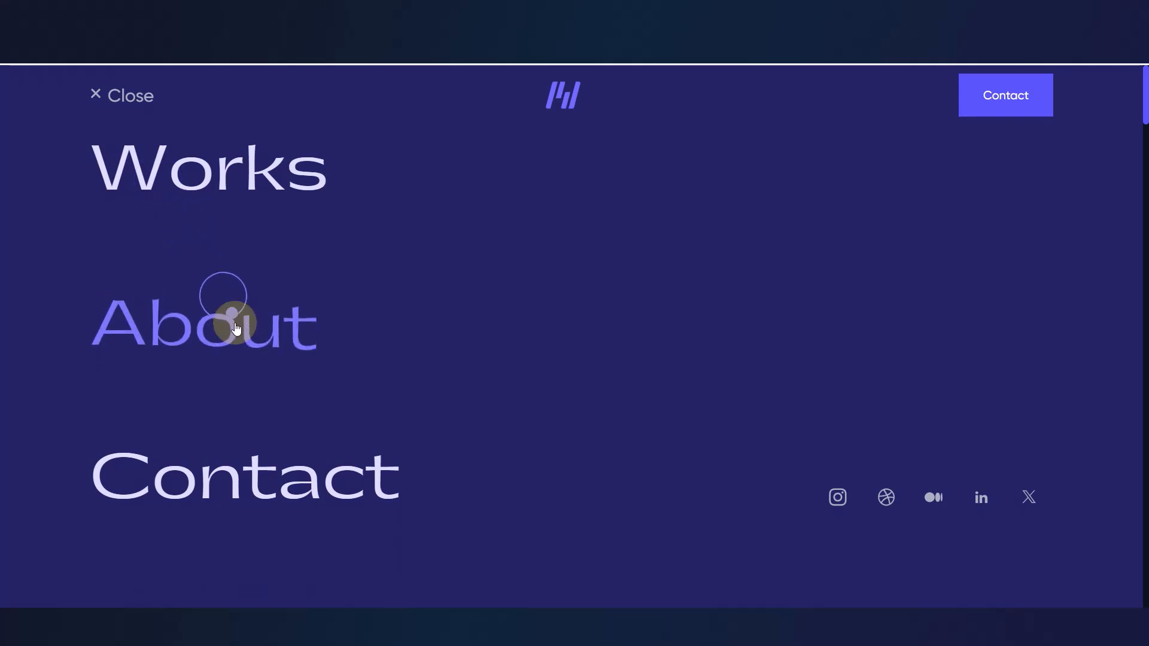
click(235, 326)
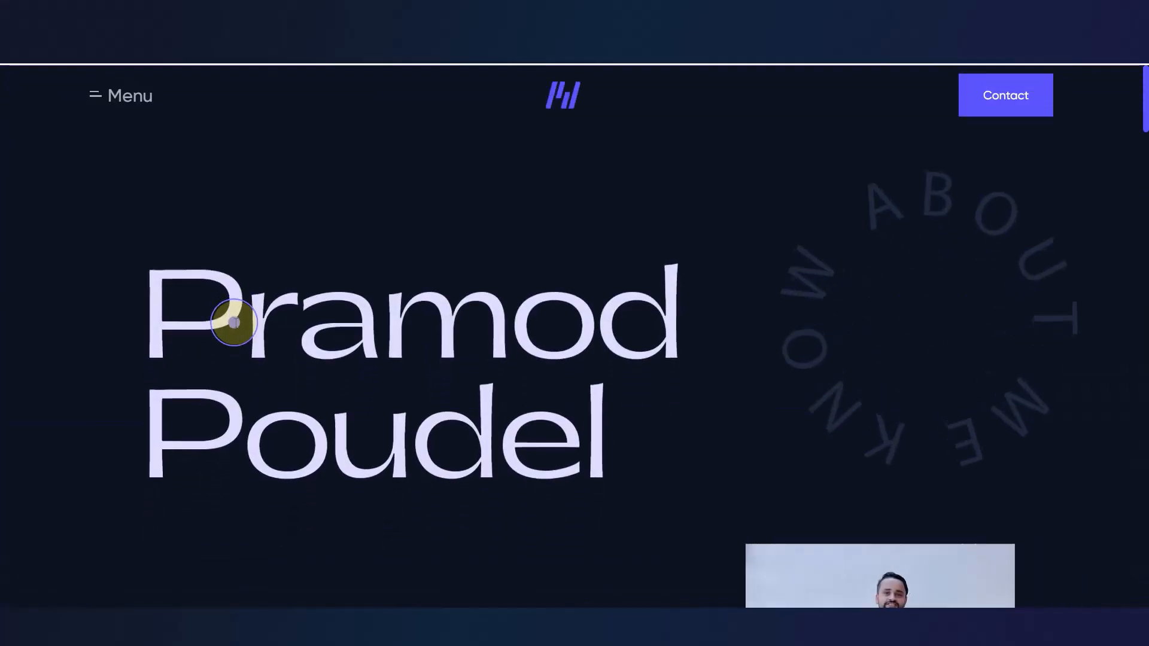
- Look through the content of the portfolio site's About page
scroll(500, 410, down, 3)
scroll(500, 410, down, 5)
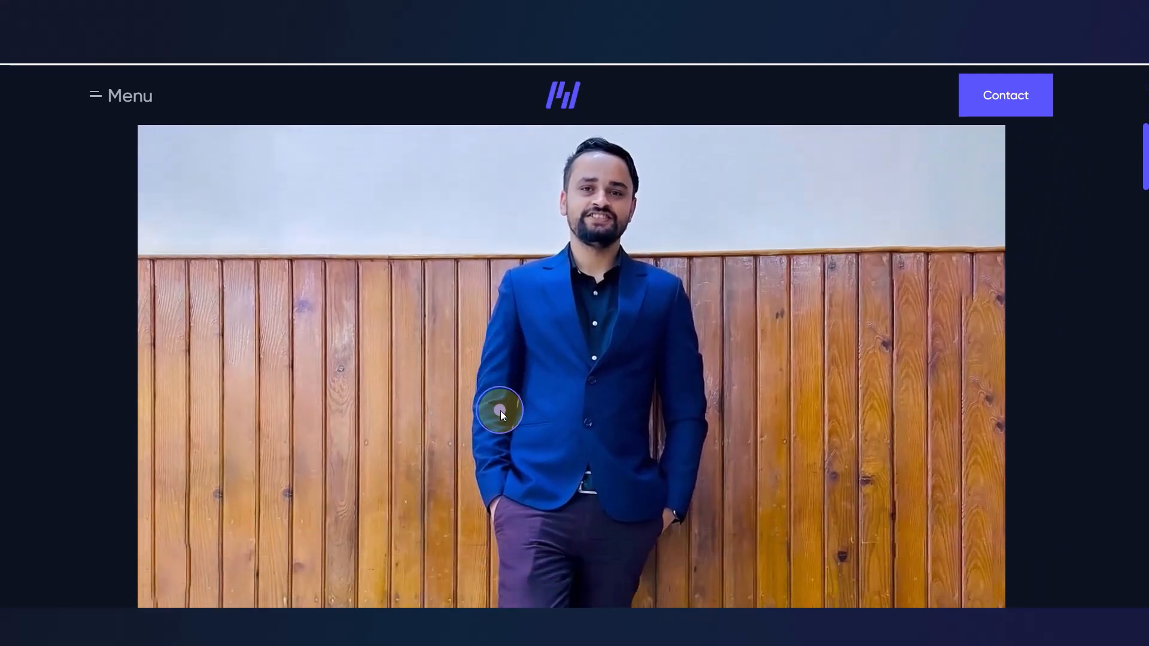
scroll(500, 410, down, 10)
scroll(500, 410, down, 10)
scroll(500, 411, up, 15)
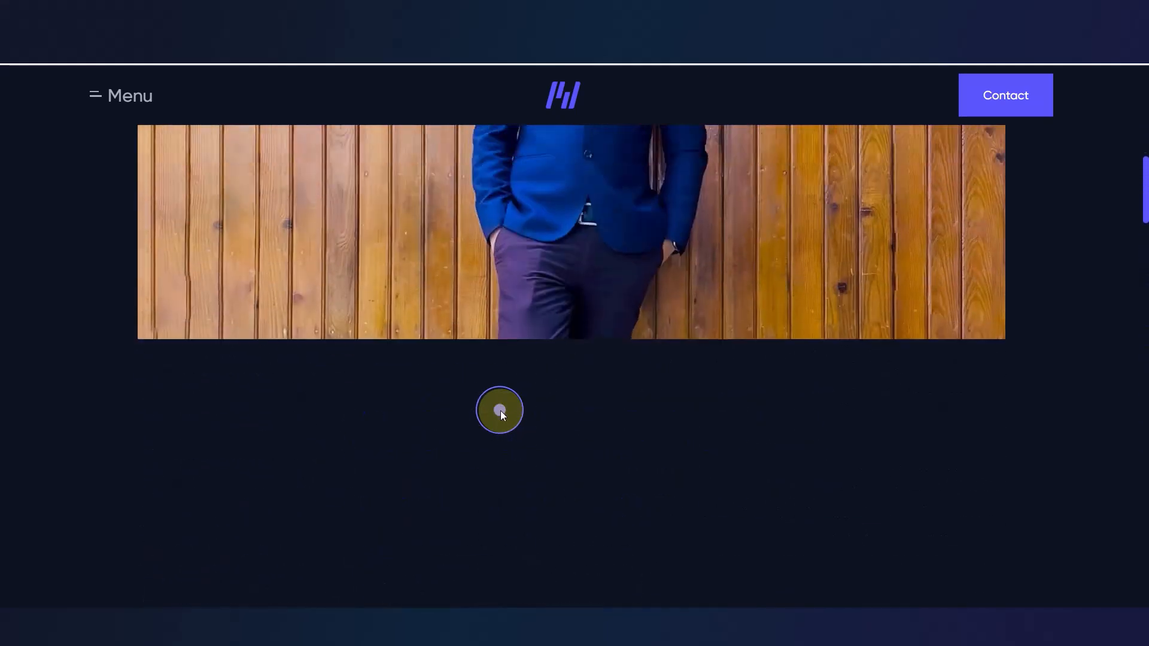
scroll(500, 410, up, 7)
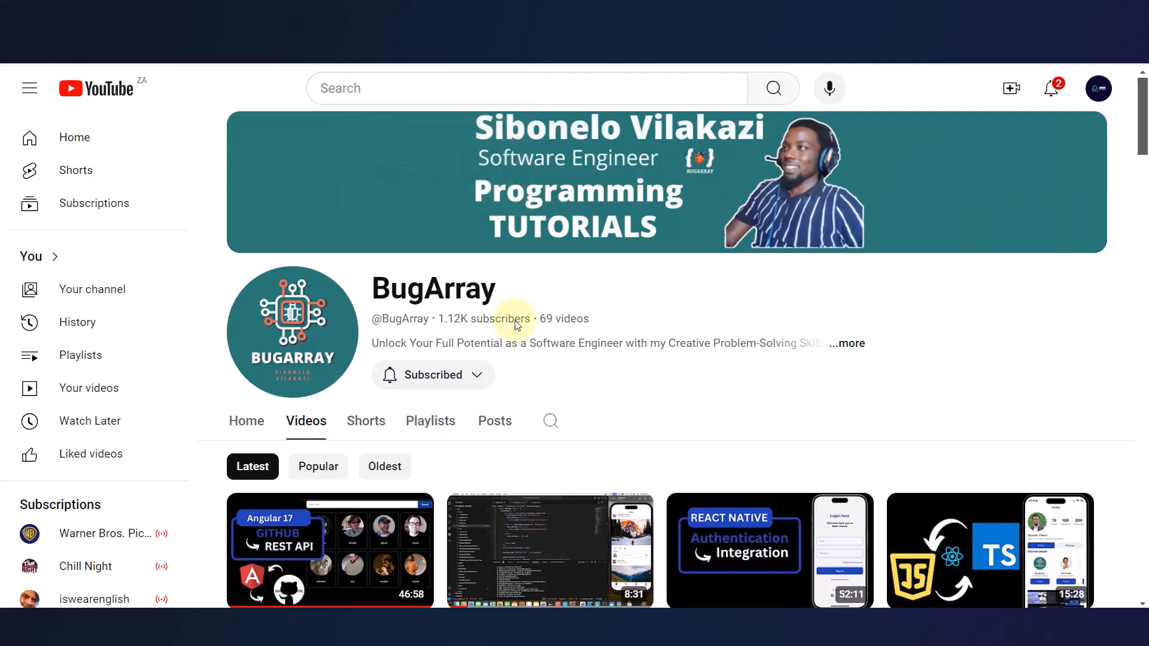
- Look through the video list of the BugArray channel on YouTube
scroll(685, 392, down, 20)
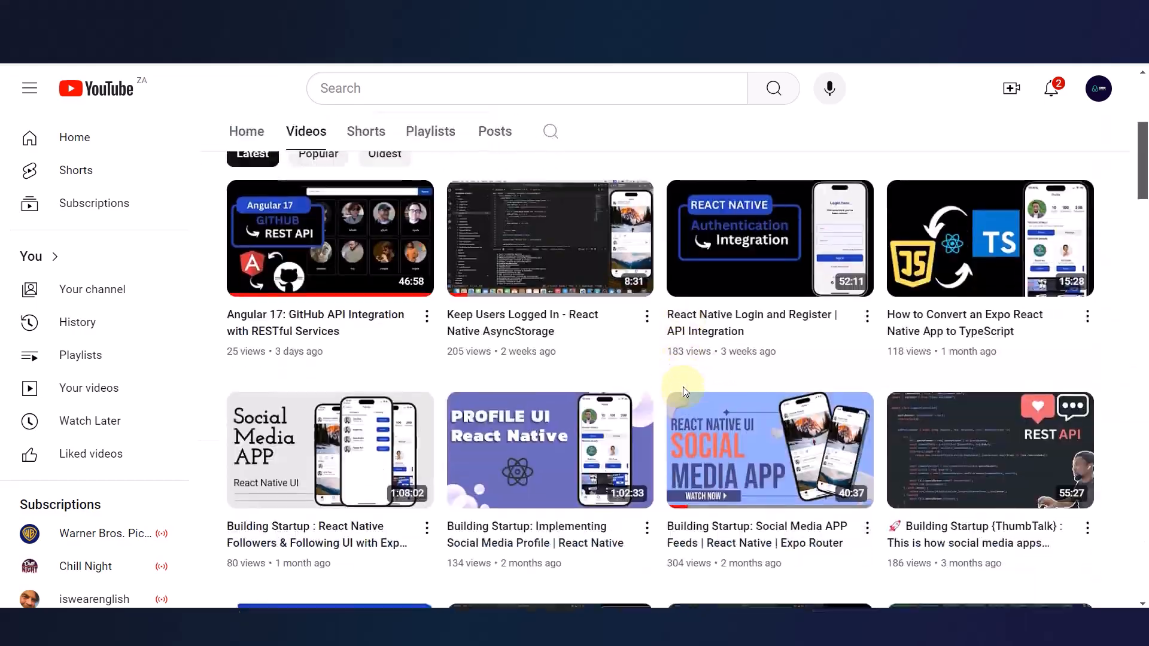
scroll(685, 391, down, 18)
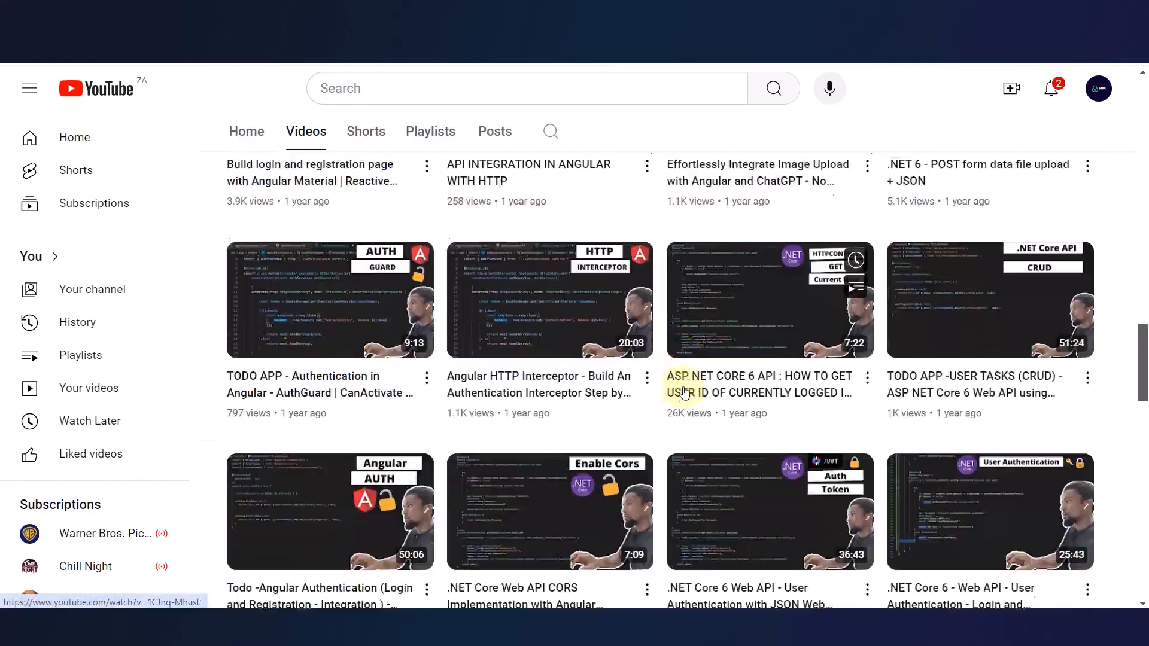
scroll(685, 392, up, 10)
scroll(685, 392, up, 20)
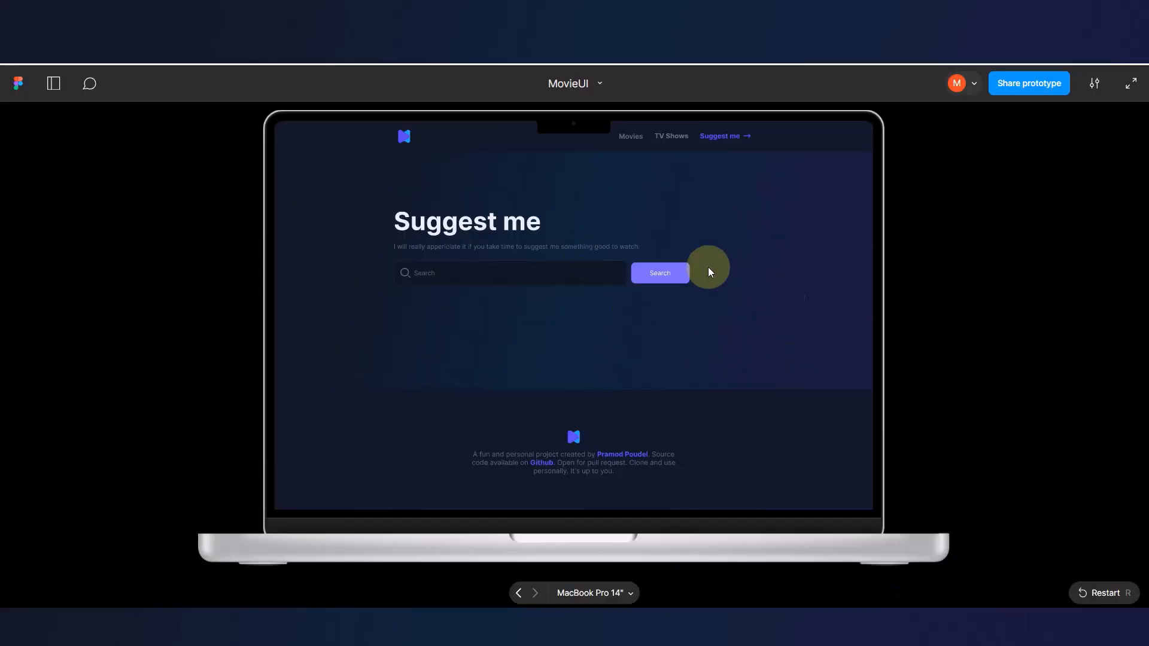
- Test the navigation links in the Figma preview by visiting Movies, TV Shows, Suggest me and Movies again, checking how the Movies page scrolls
click(631, 139)
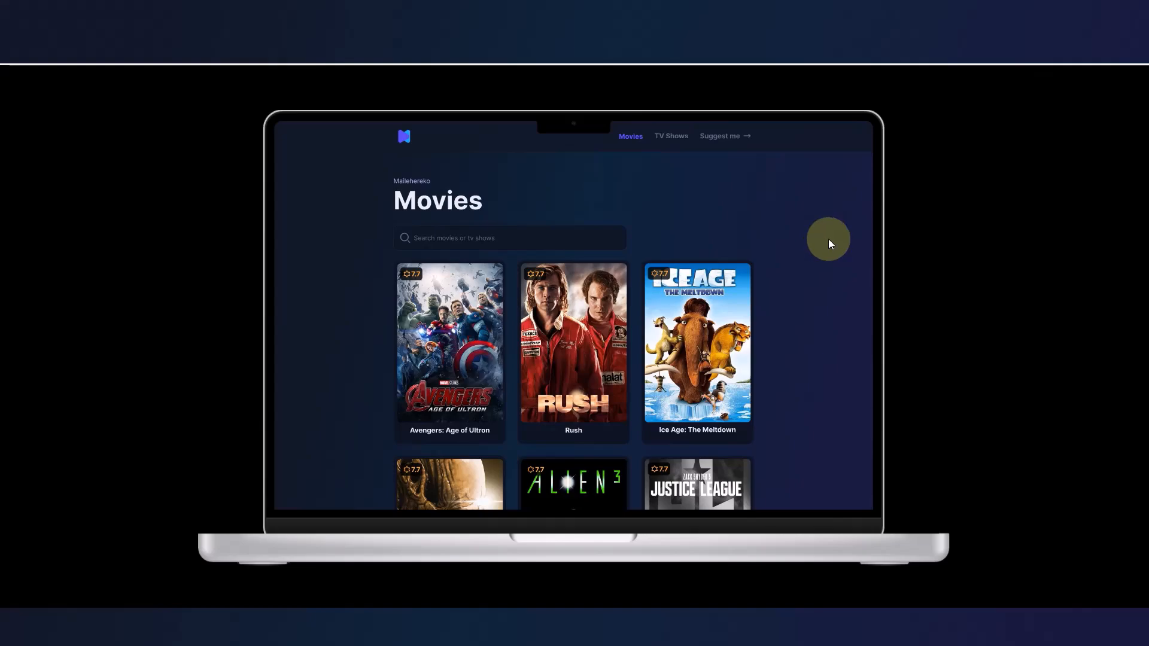
scroll(829, 239, down, 12)
scroll(829, 239, up, 9)
scroll(828, 238, up, 4)
click(673, 141)
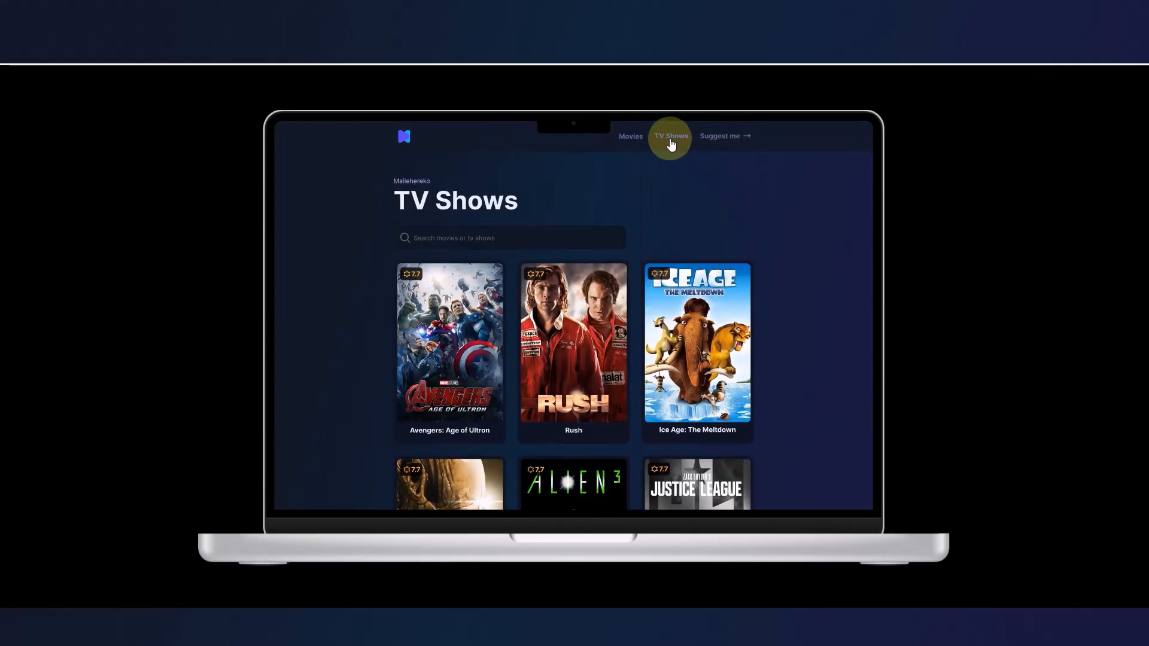
click(721, 138)
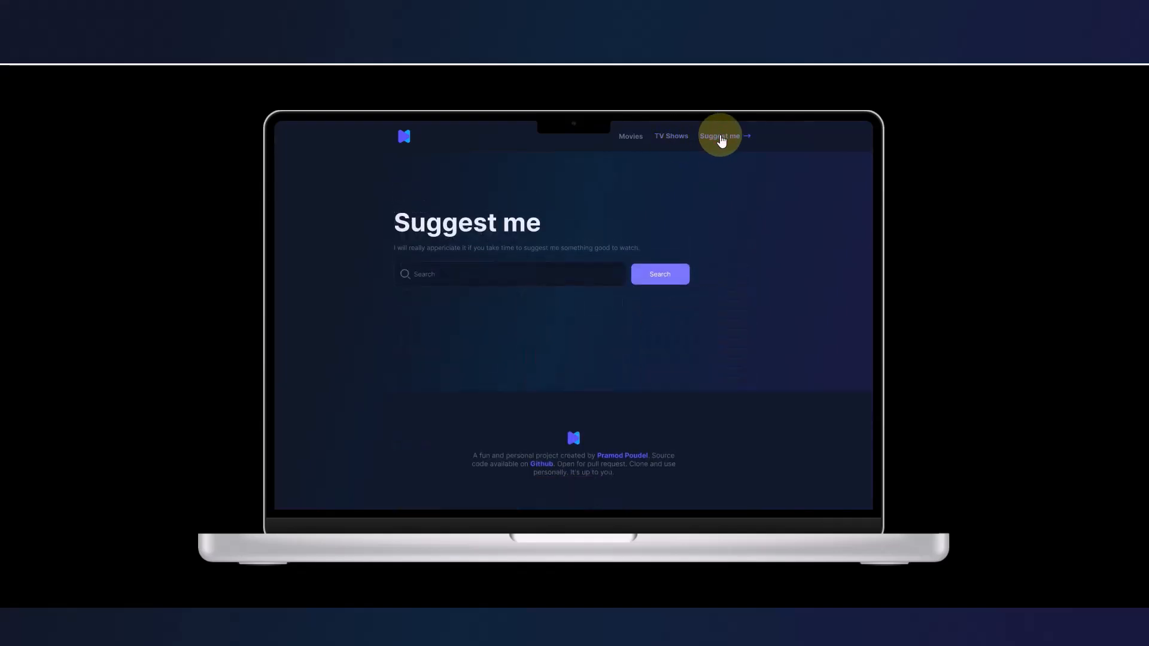
click(635, 140)
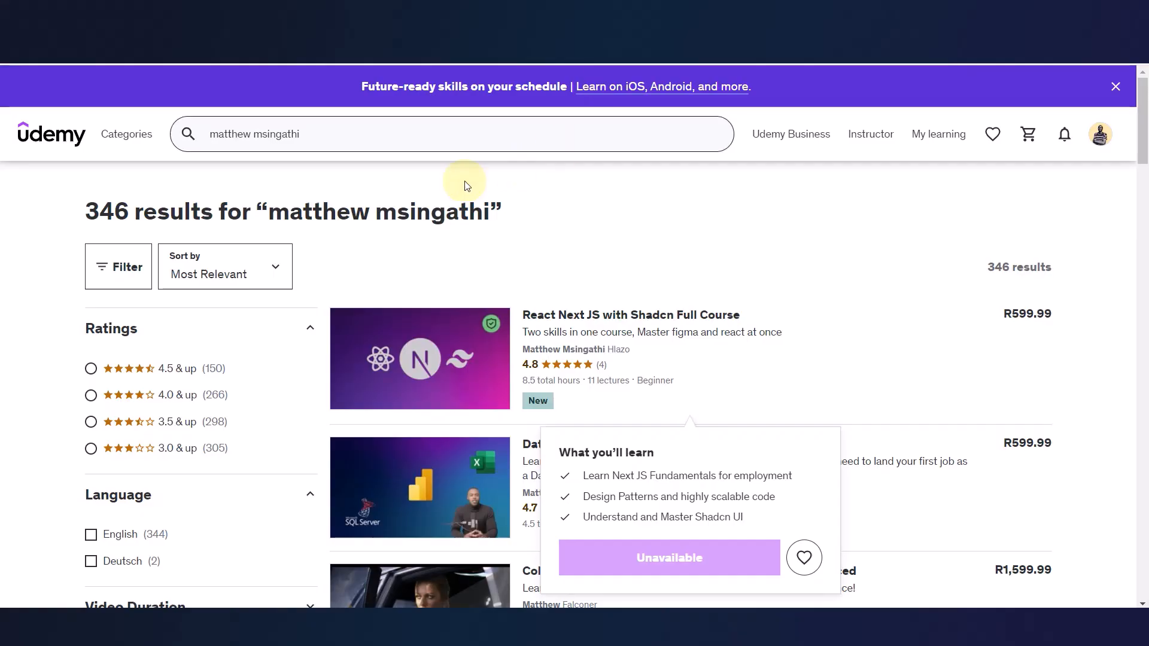
- Open the React Next JS with Shadcn Full Course from the Udemy search results and look through its Section 1 lecture list
drag(506, 215, 270, 213)
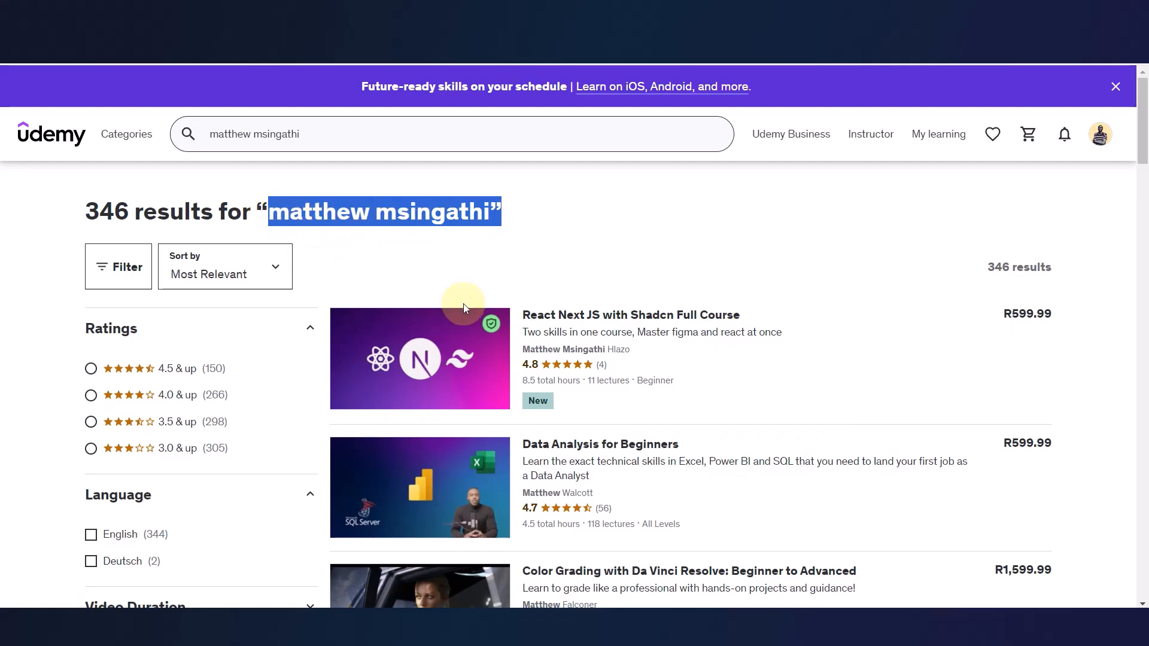
click(586, 322)
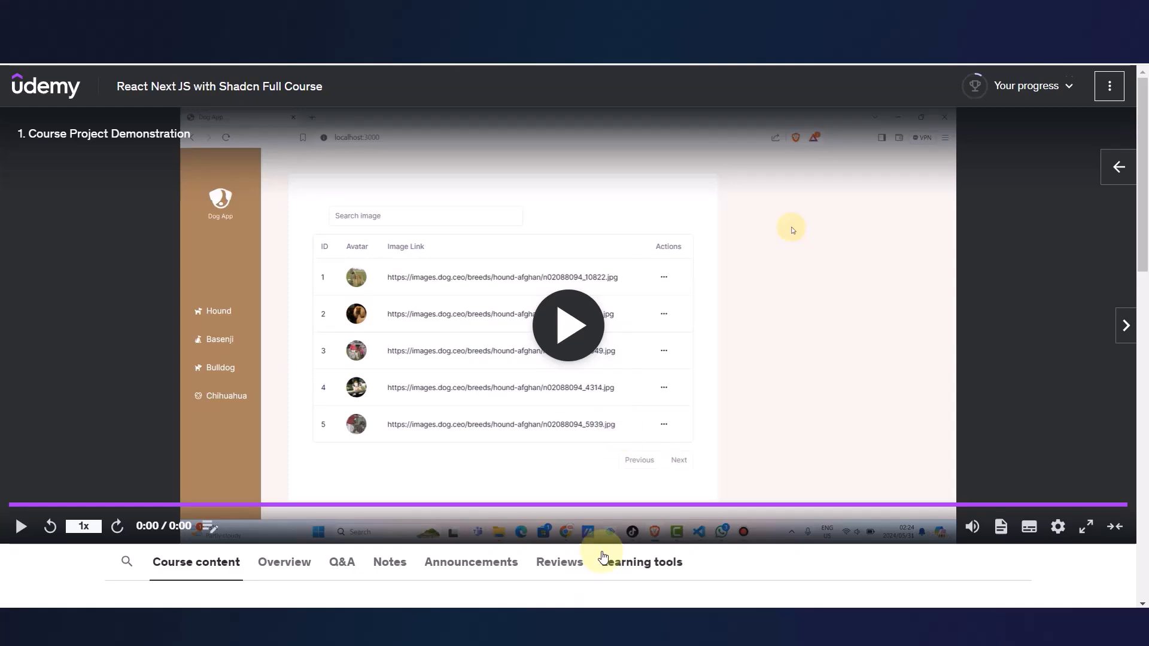
scroll(602, 556, down, 8)
scroll(429, 414, up, 6)
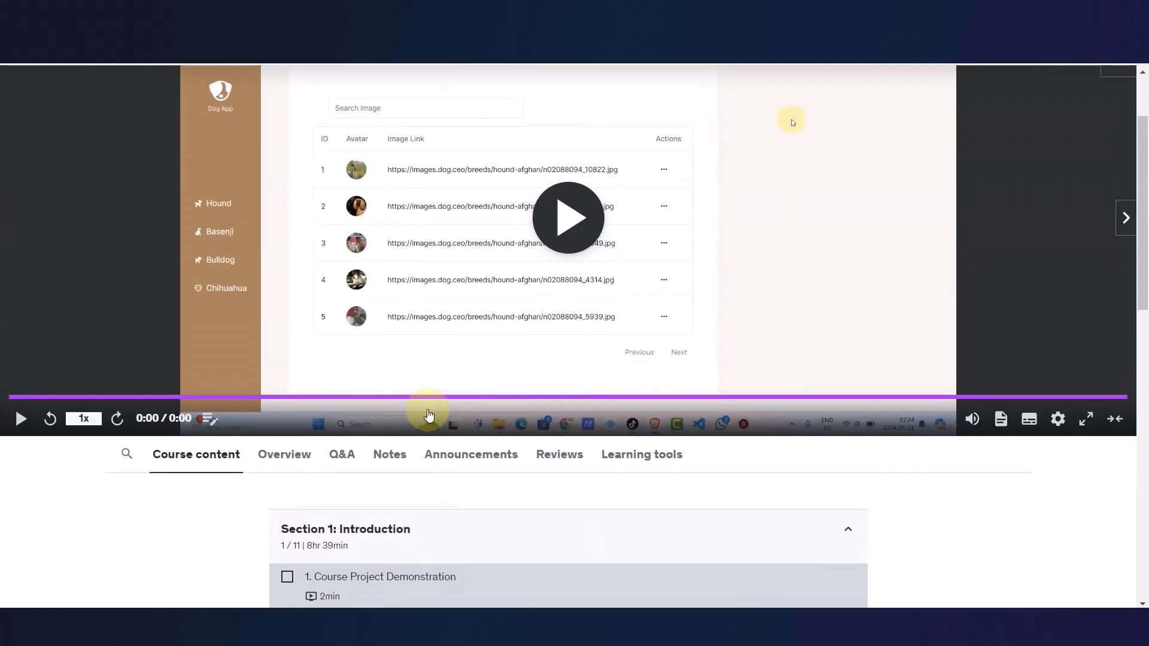
scroll(441, 371, down, 4)
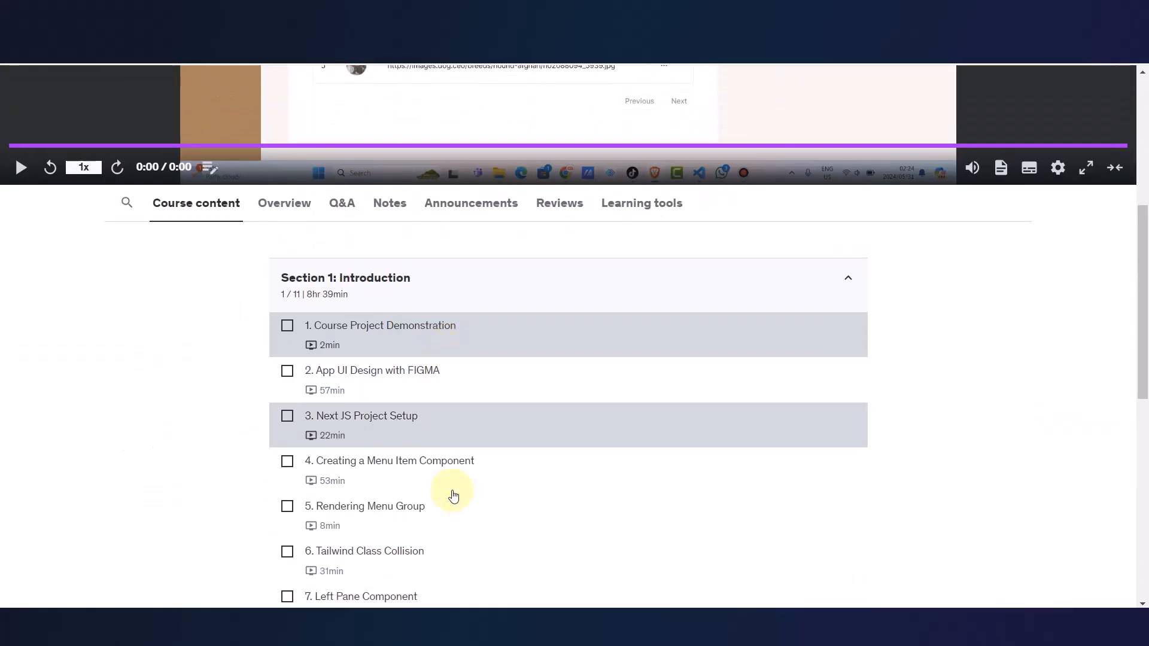
scroll(436, 437, down, 3)
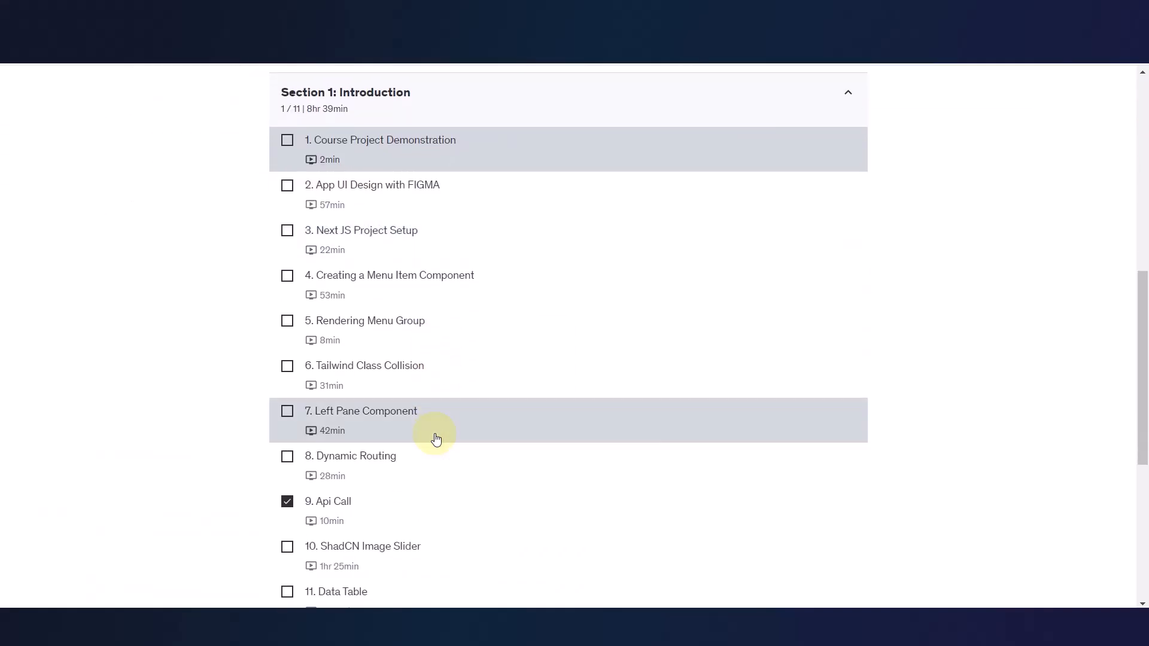
scroll(435, 438, down, 2)
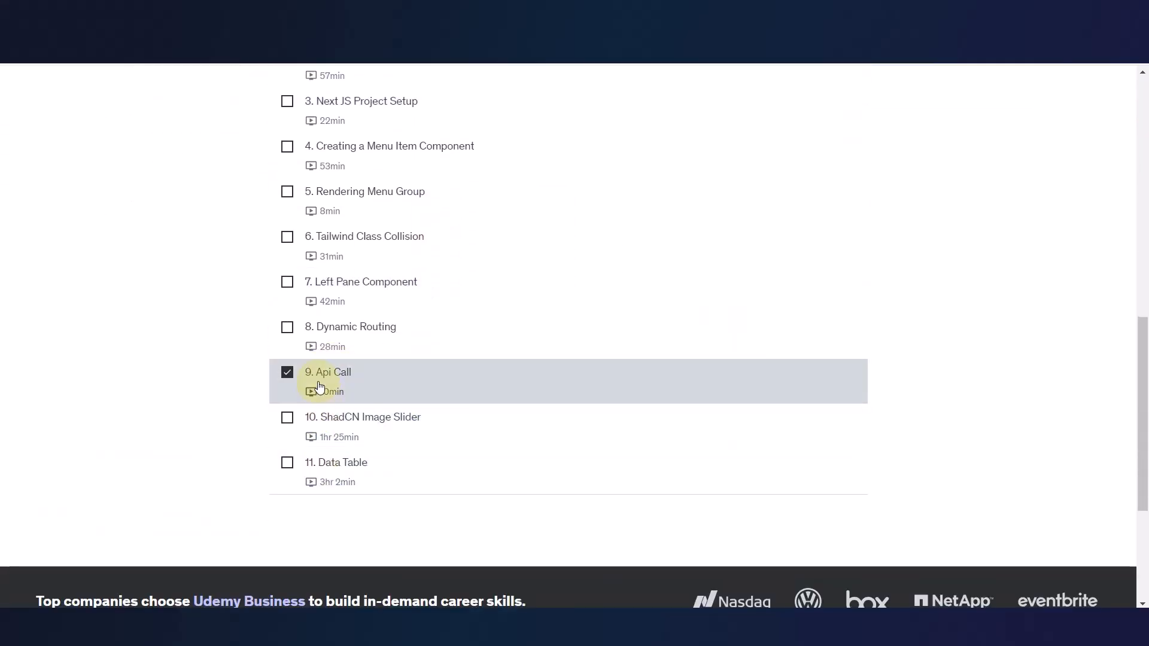
scroll(362, 336, up, 4)
scroll(314, 288, up, 7)
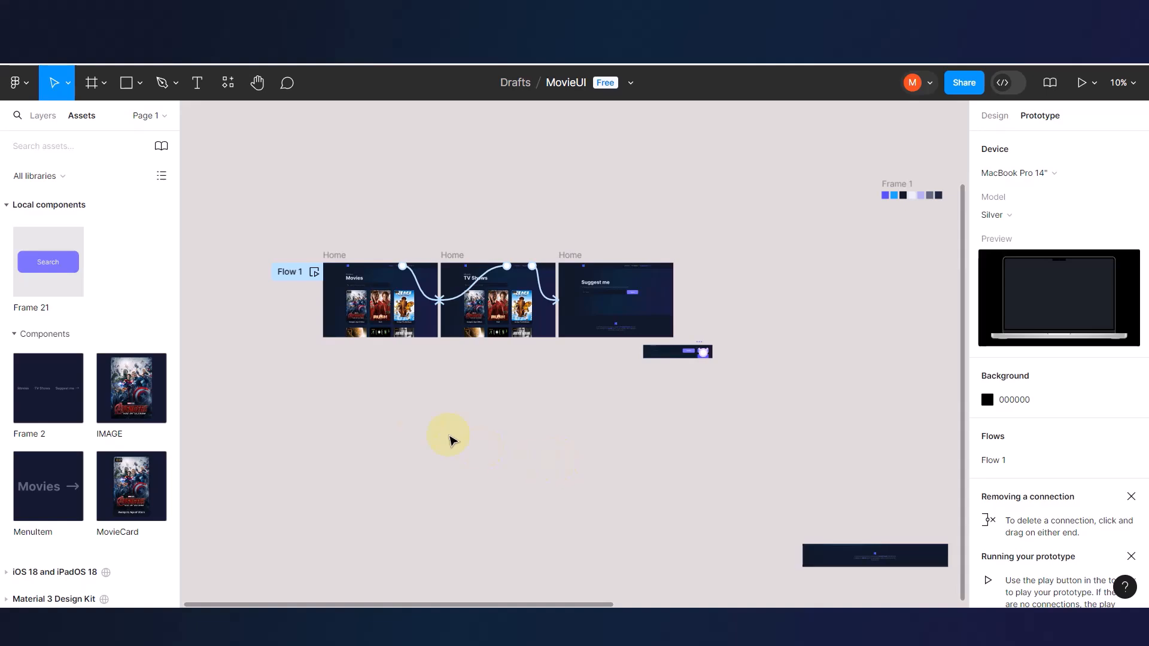
scroll(383, 413, up, 5)
scroll(382, 412, up, 5)
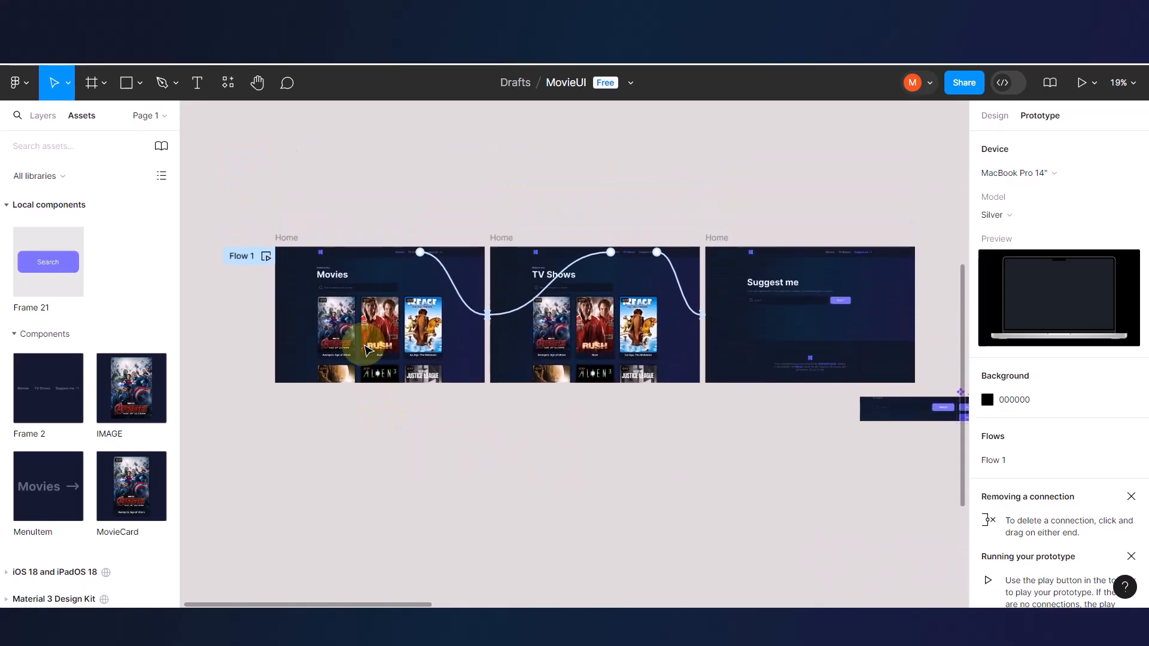